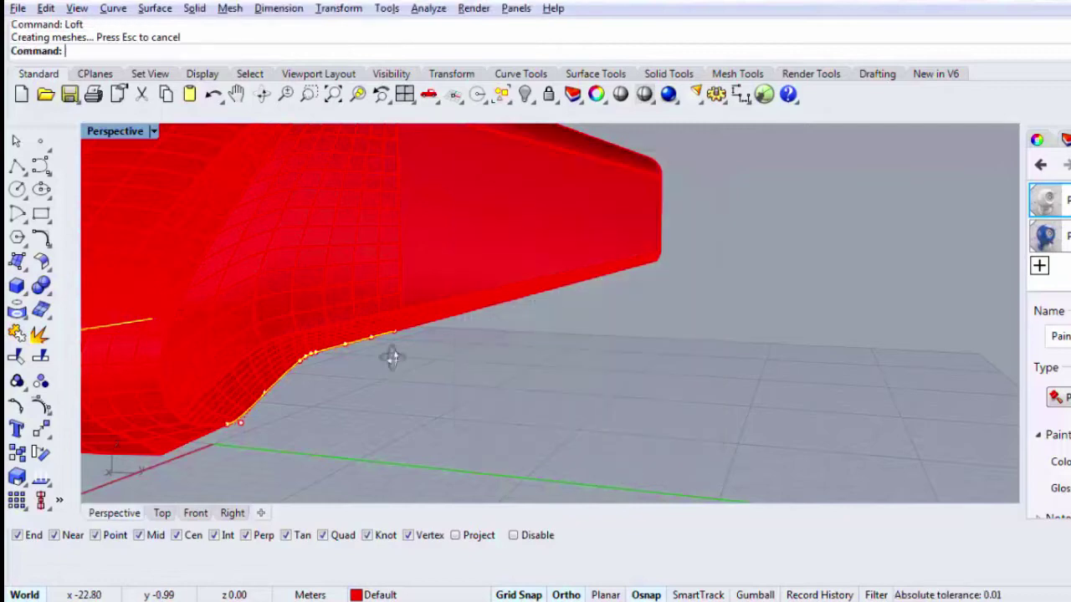
# Step: Delete the two leftover profile curves along the lower edges of the train nose
pyautogui.moveTo(390, 356); pyautogui.dragTo(586, 325, button='right')
pyautogui.press('Delete')
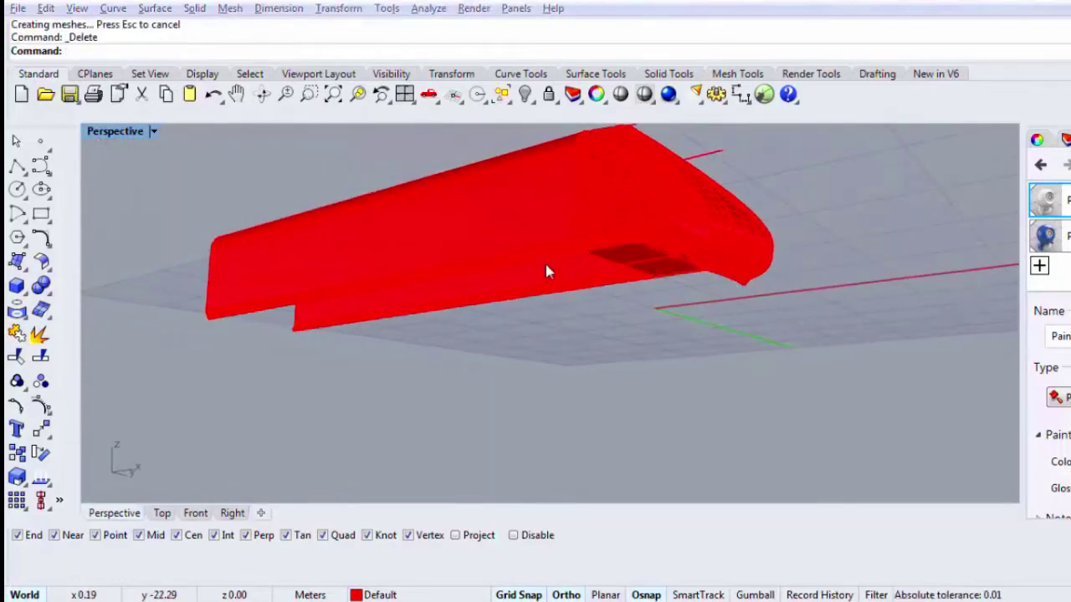
pyautogui.click(700, 360)
pyautogui.scroll(3, 626, 296)
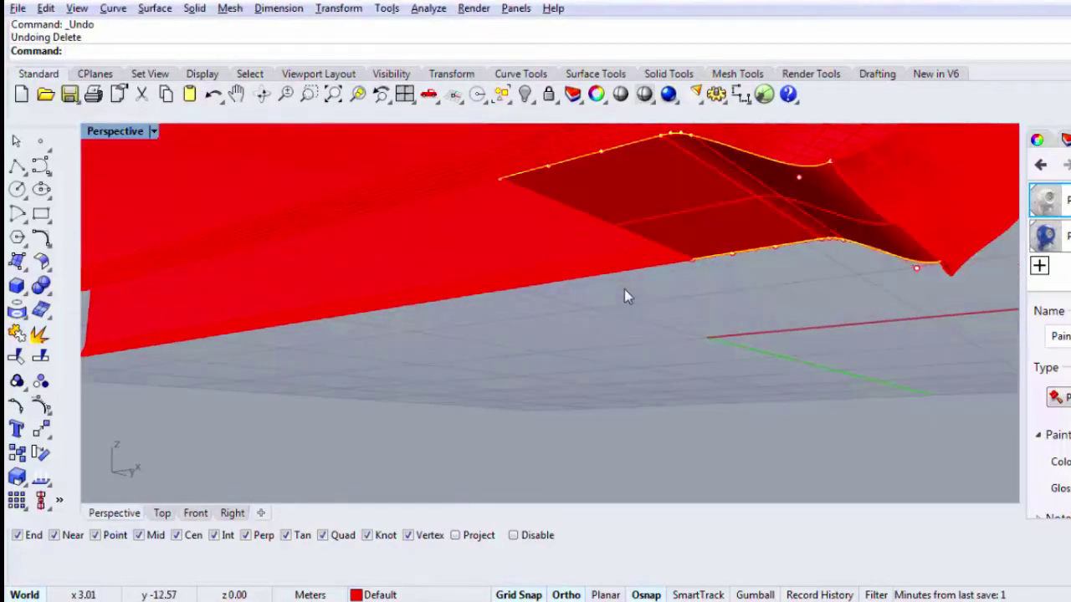
pyautogui.scroll(-2, 610, 306)
pyautogui.press('Delete')
pyautogui.click(616, 363)
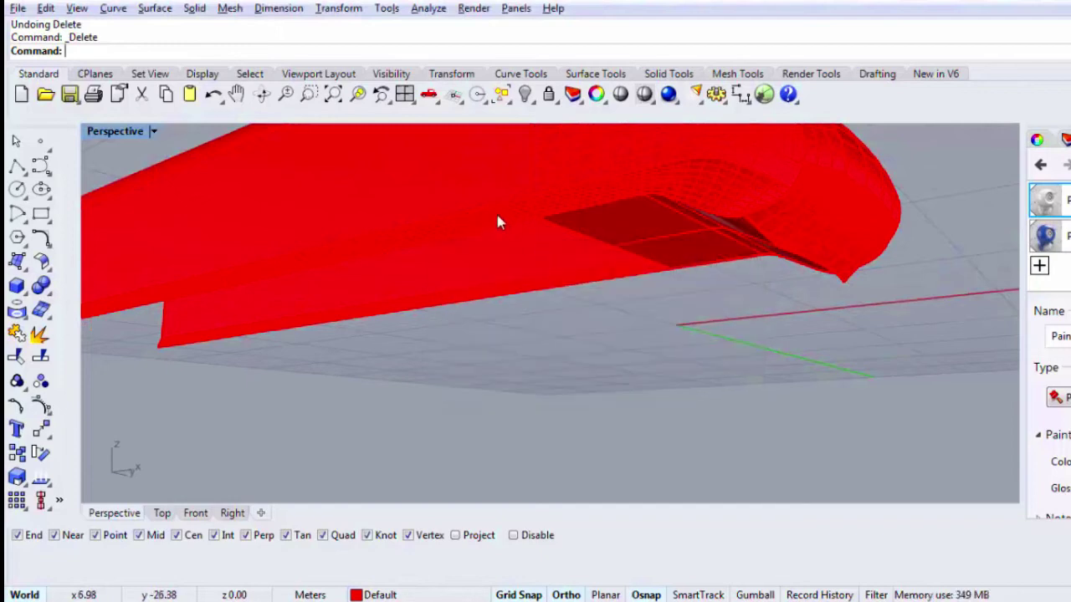
pyautogui.click(497, 229)
pyautogui.press('Escape')
pyautogui.write('Lo')
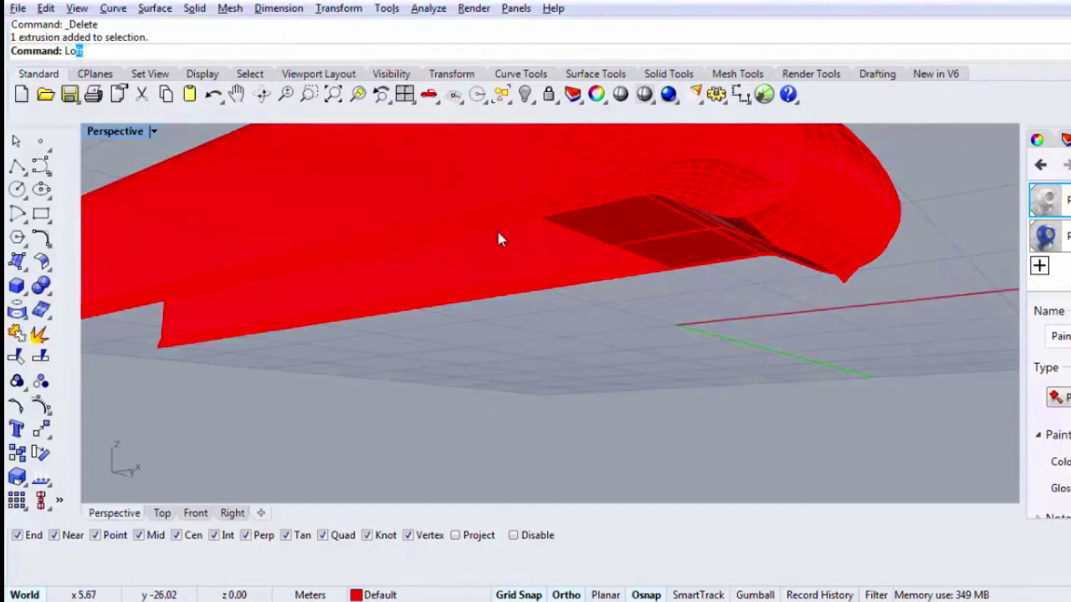
pyautogui.write('t')
pyautogui.press('Return')
pyautogui.click(499, 236)
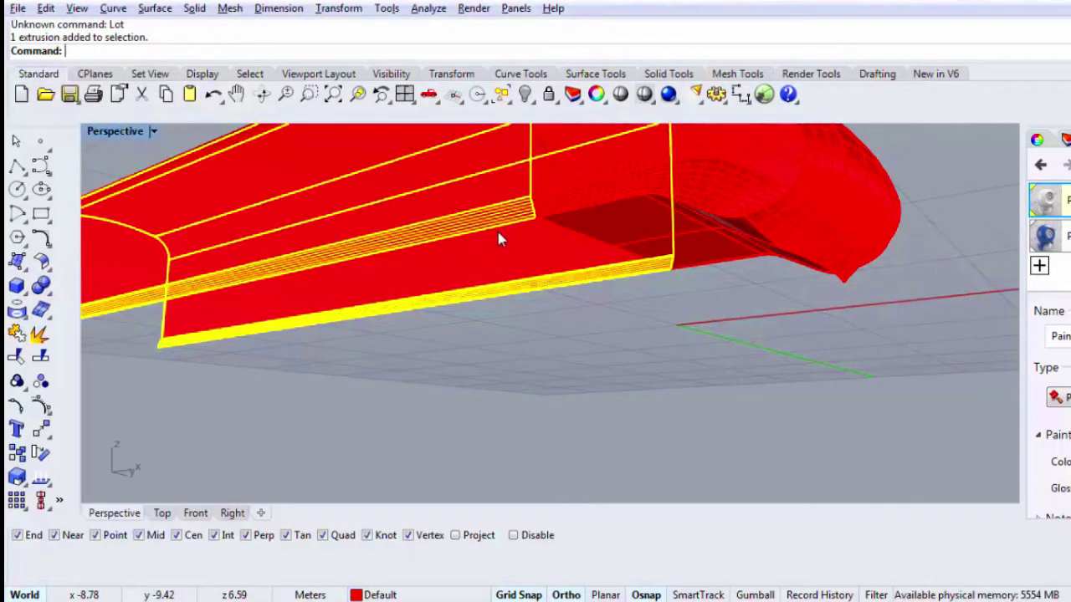
pyautogui.press('Escape')
# Step: Loft a floor surface between the two long lower edges of the coach body and save the file
pyautogui.write('Lo')
pyautogui.press('Return')
pyautogui.click(496, 230)
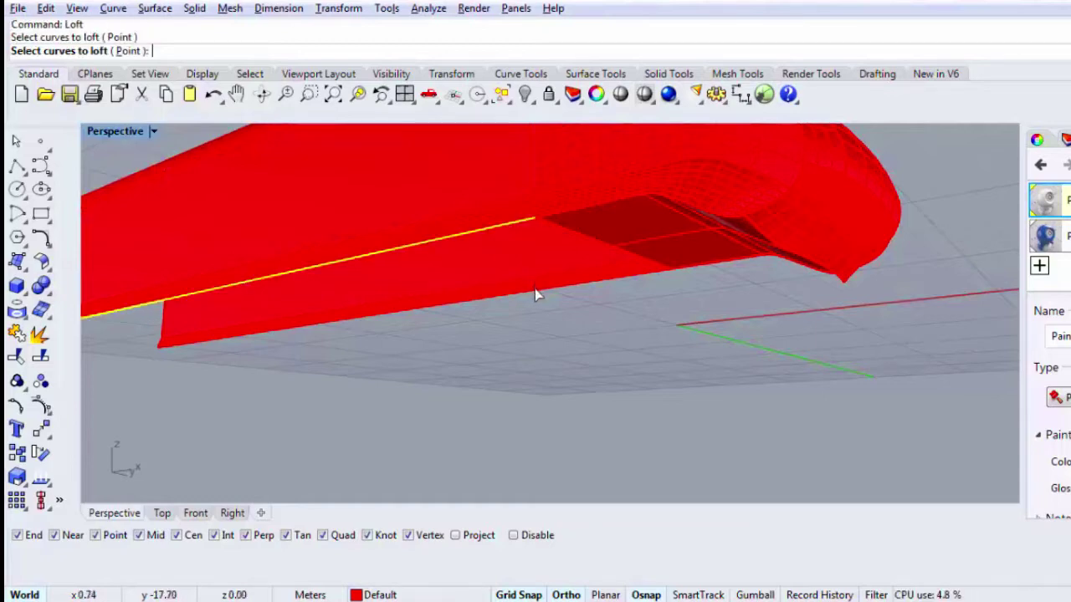
pyautogui.click(535, 289)
pyautogui.press('Return')
pyautogui.scroll(-8, 536, 304)
pyautogui.moveTo(536, 305); pyautogui.dragTo(686, 332, button='right')
pyautogui.scroll(4, 527, 276)
pyautogui.click(626, 94)
pyautogui.press('Escape')
pyautogui.hotkey('ctrl', 's')
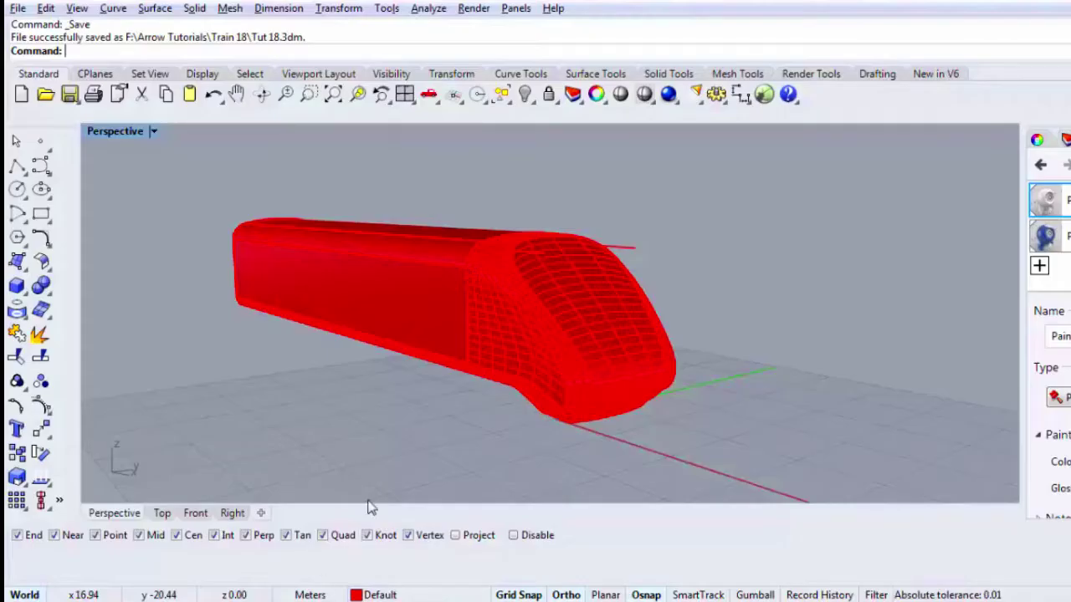
# Step: Examine the skirt area under the nose in the Front view and in the reference train photo
pyautogui.moveTo(371, 504); pyautogui.dragTo(399, 326, button='right')
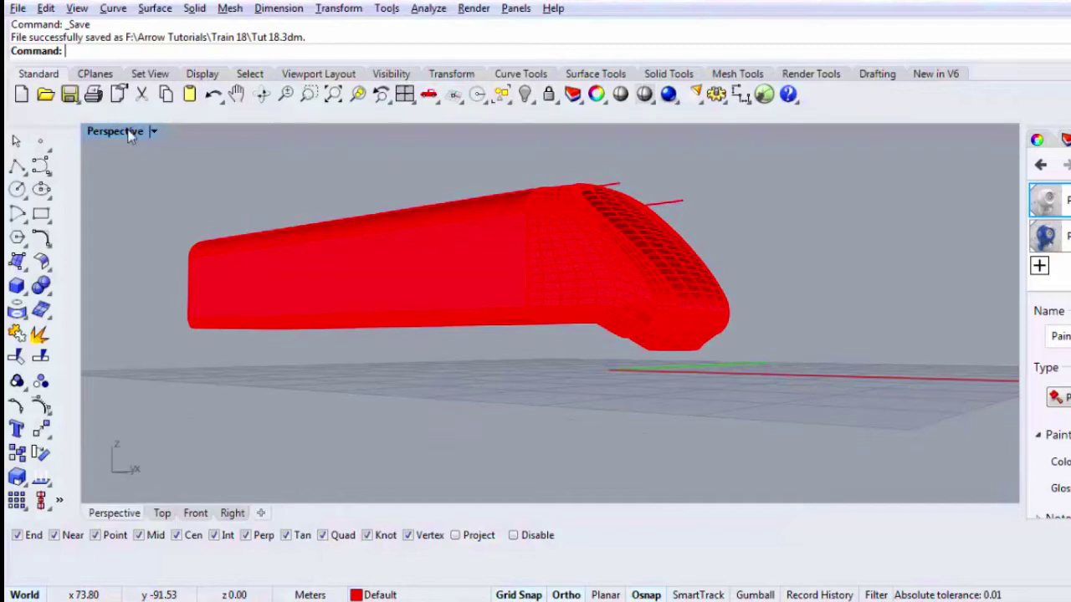
pyautogui.doubleClick(114, 132)
pyautogui.doubleClick(100, 318)
pyautogui.scroll(5, 505, 381)
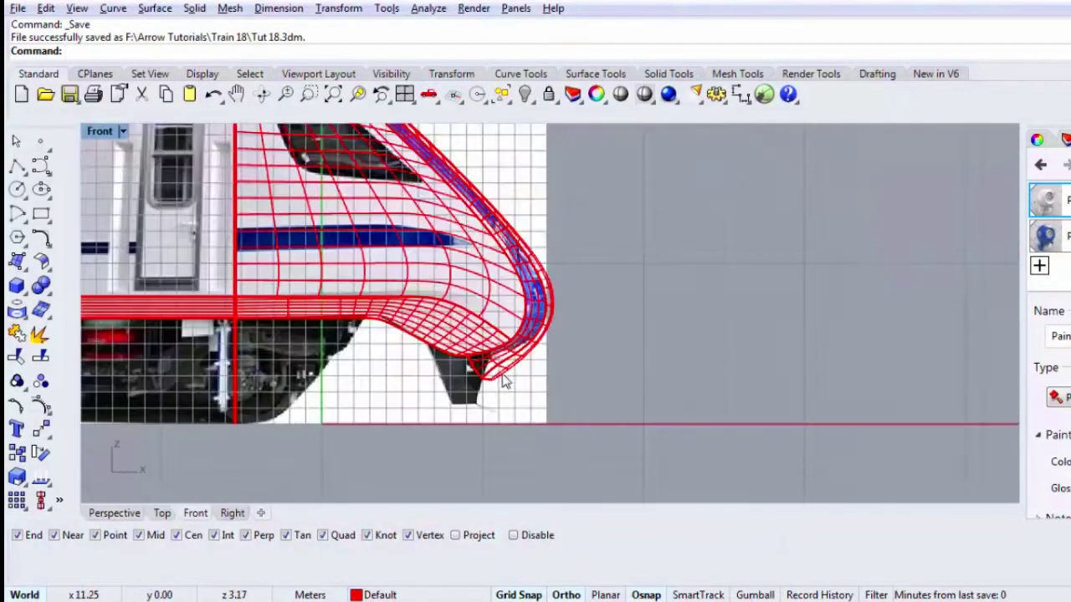
pyautogui.scroll(6, 505, 381)
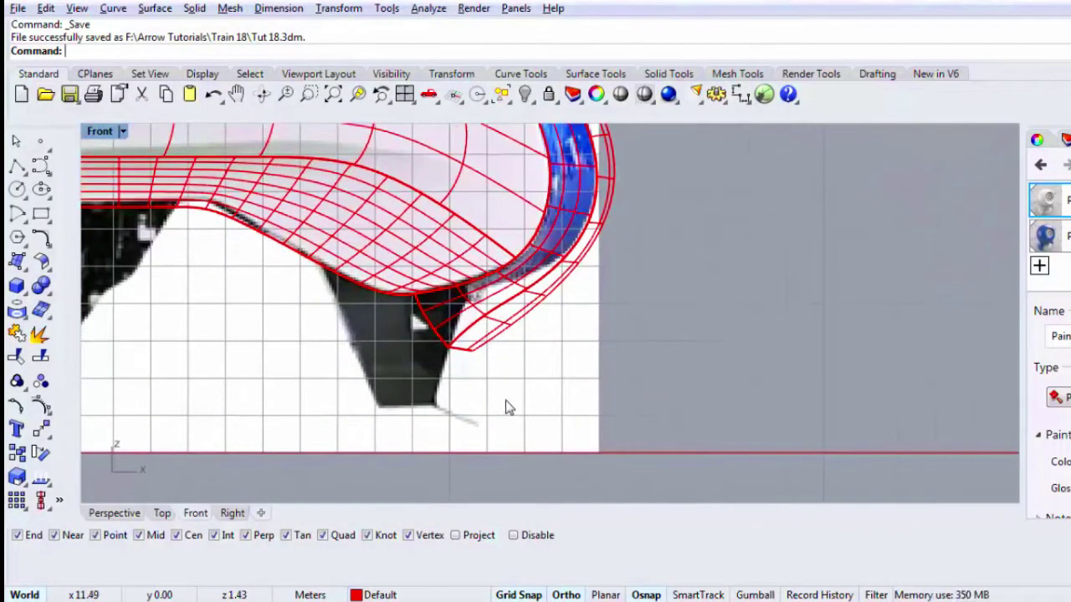
pyautogui.scroll(2, 506, 402)
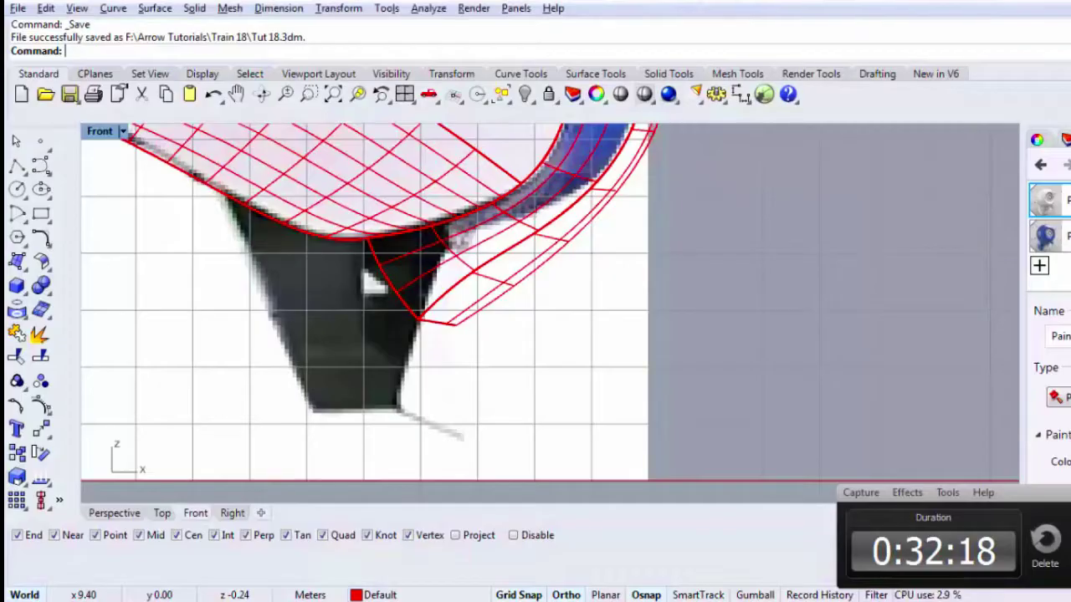
pyautogui.click(623, 601)
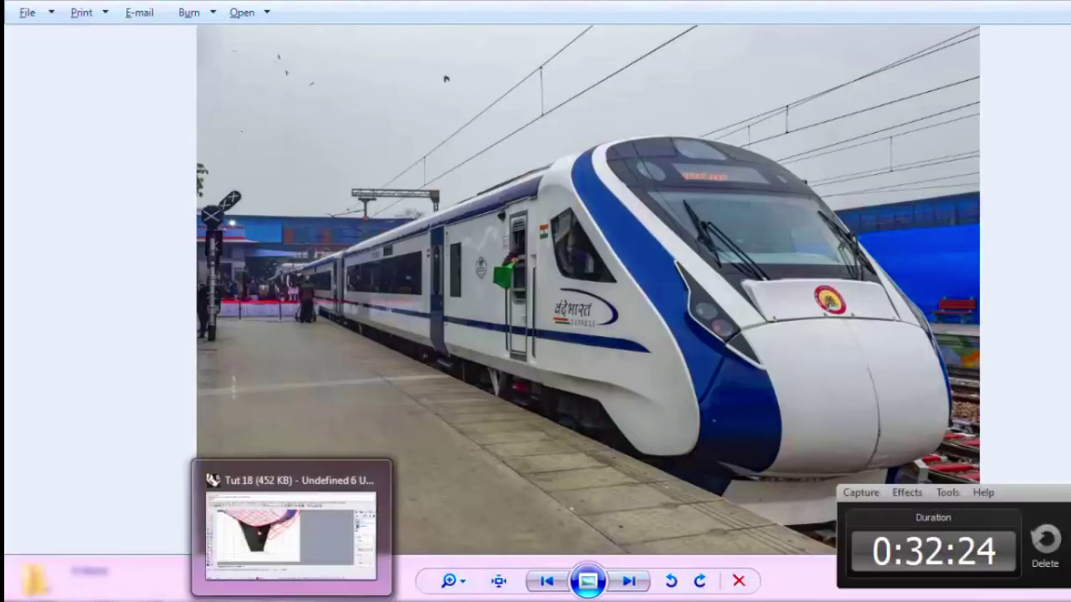
pyautogui.click(292, 601)
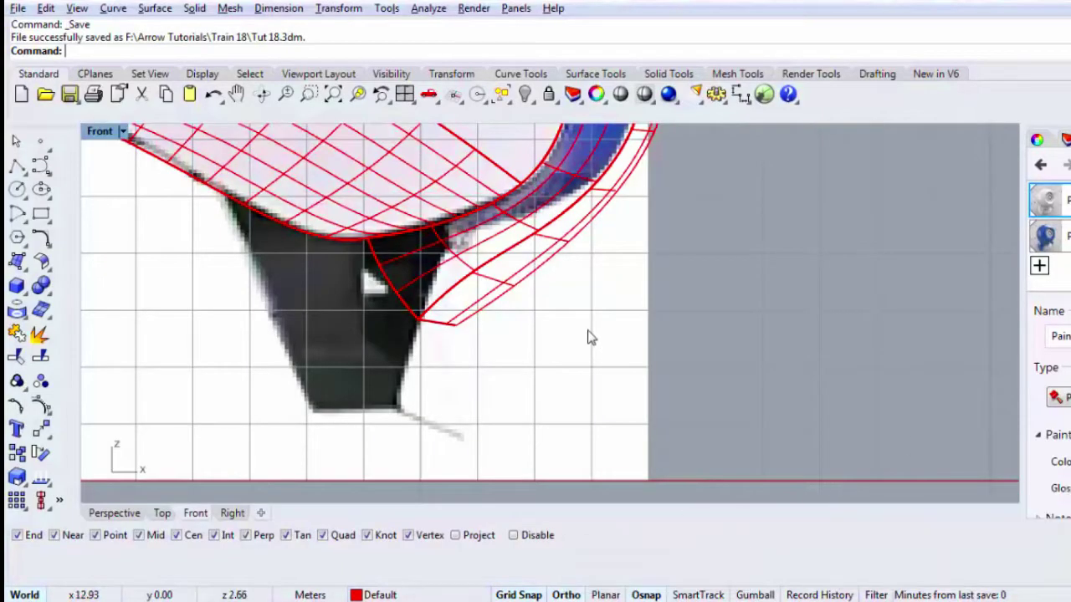
# Step: With grid snap off, draw a three-point polyline down from the nose's lower corner in the Front view and move its end to the skirt's tip
pyautogui.click(18, 169)
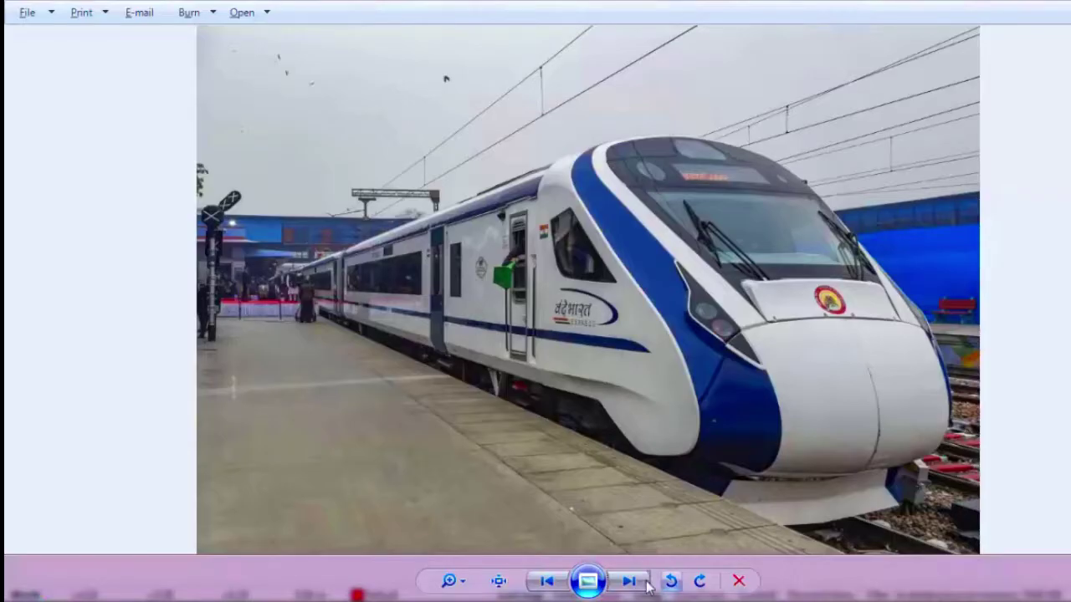
pyautogui.click(646, 585)
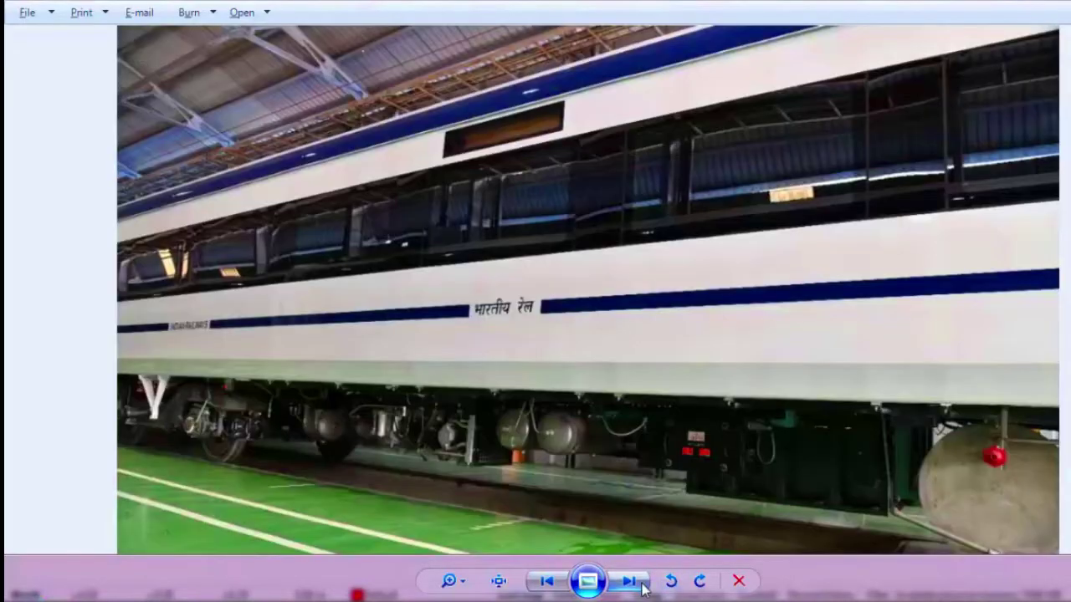
pyautogui.click(645, 586)
pyautogui.click(643, 589)
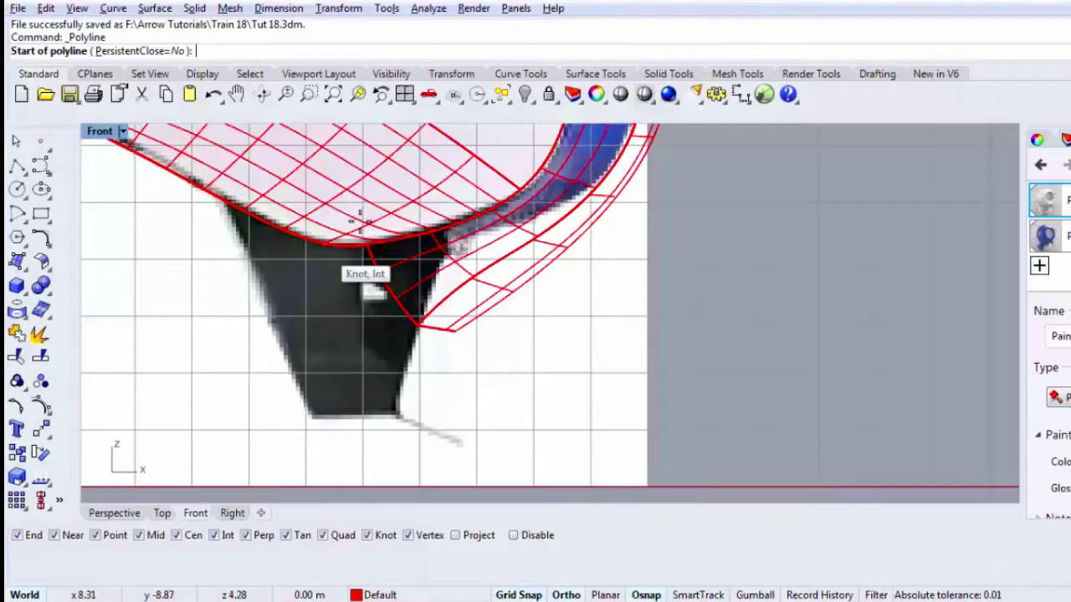
pyautogui.click(366, 245)
pyautogui.scroll(-2, 335, 347)
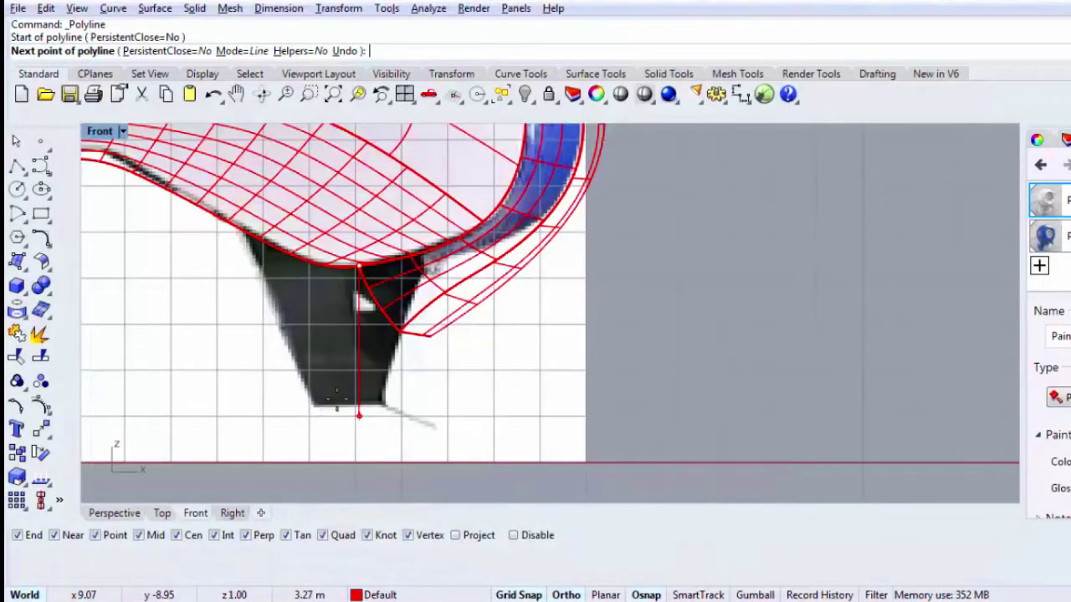
pyautogui.press('F9')
pyautogui.click(349, 376)
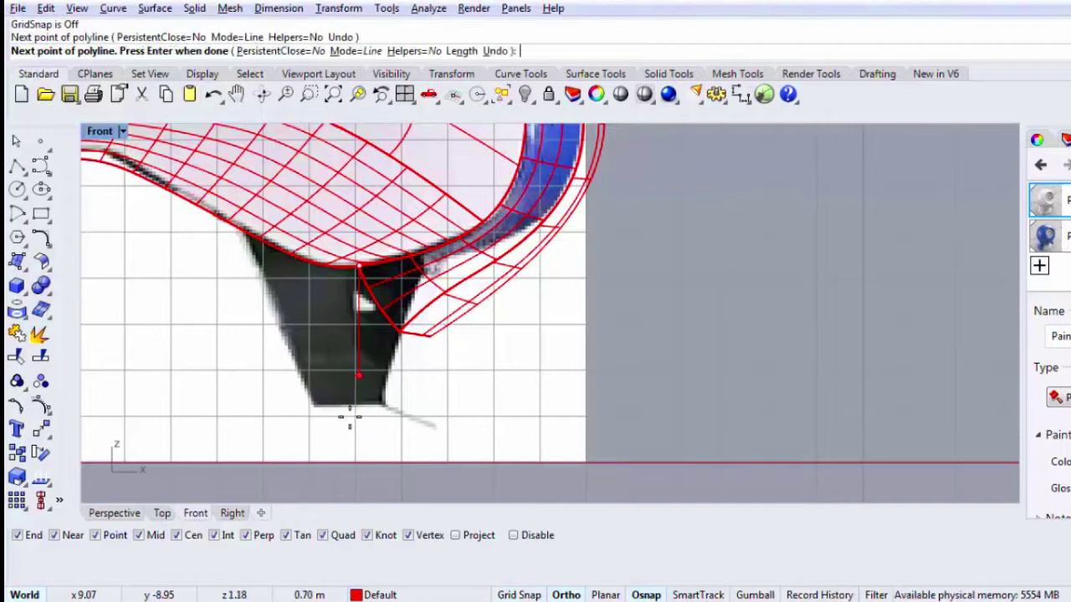
pyautogui.click(359, 429)
pyautogui.press('Return')
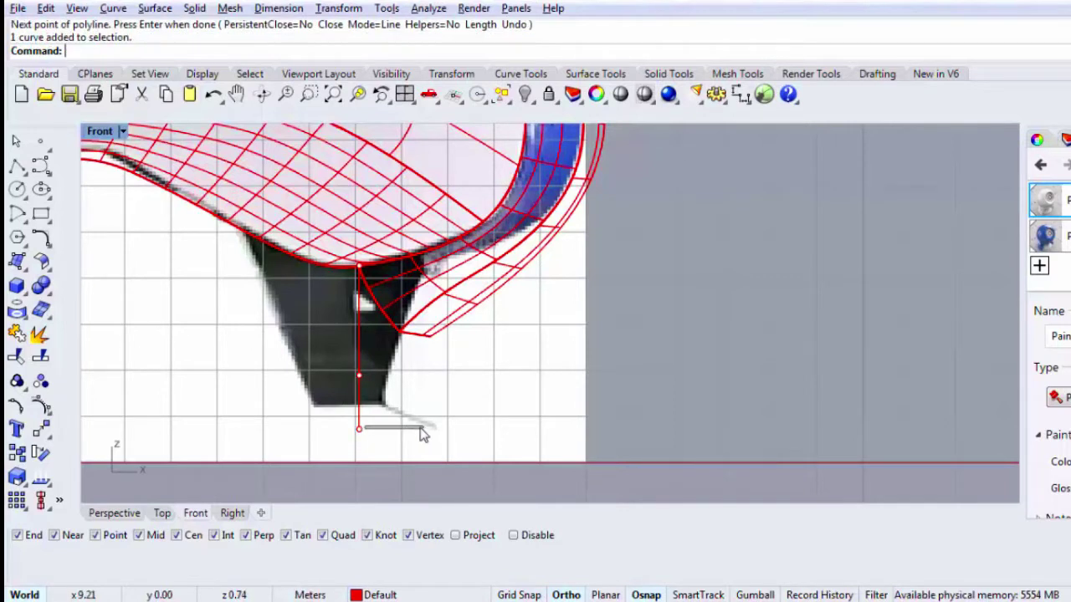
pyautogui.moveTo(359, 429); pyautogui.dragTo(429, 426)
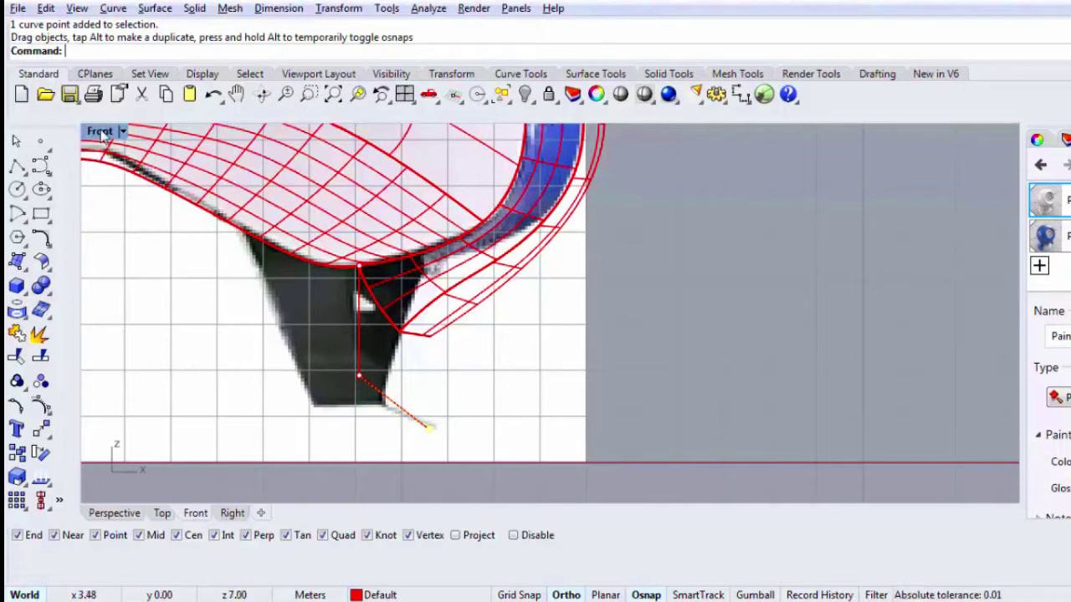
# Step: In the Right view, move the polyline's end point horizontally onto the skirt's bottom corner in the reference image
pyautogui.doubleClick(100, 133)
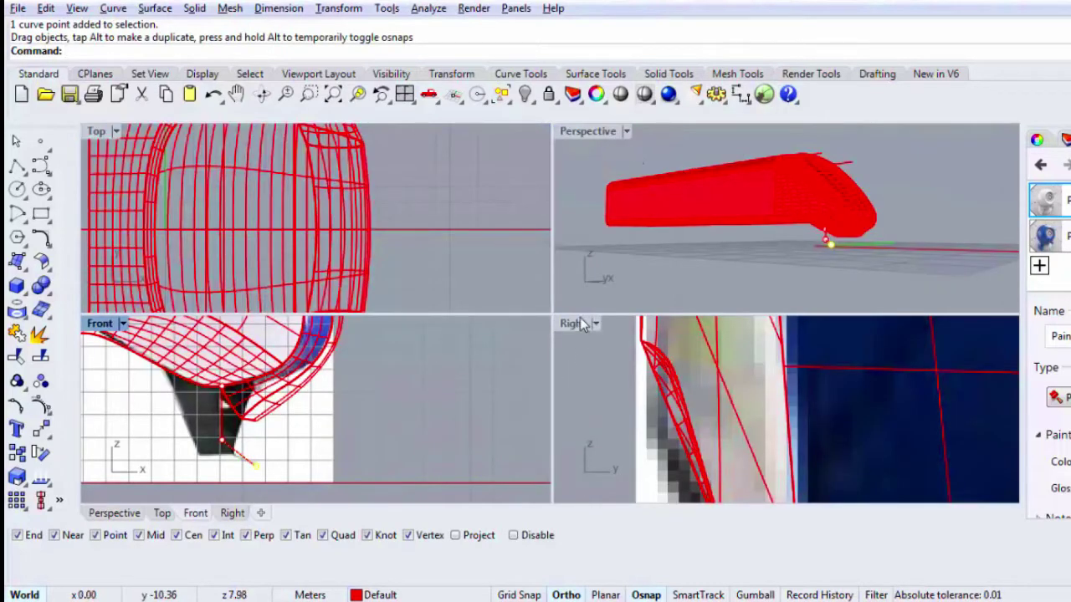
pyautogui.doubleClick(583, 325)
pyautogui.write('z')
pyautogui.press('Return')
pyautogui.write('e')
pyautogui.press('Return')
pyautogui.scroll(4, 380, 433)
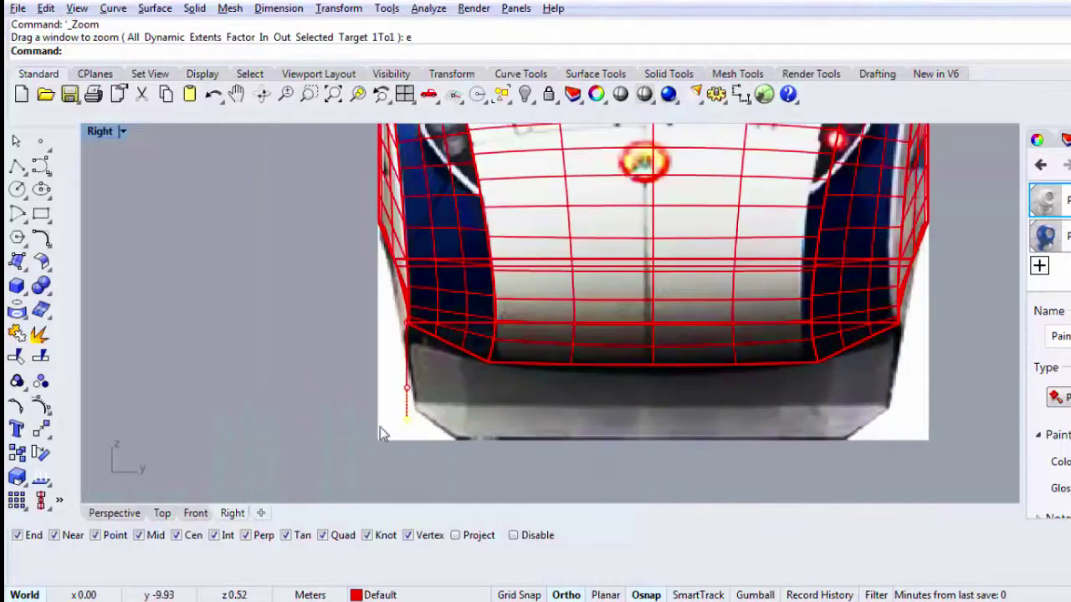
pyautogui.scroll(2, 417, 429)
pyautogui.moveTo(423, 422); pyautogui.dragTo(399, 470)
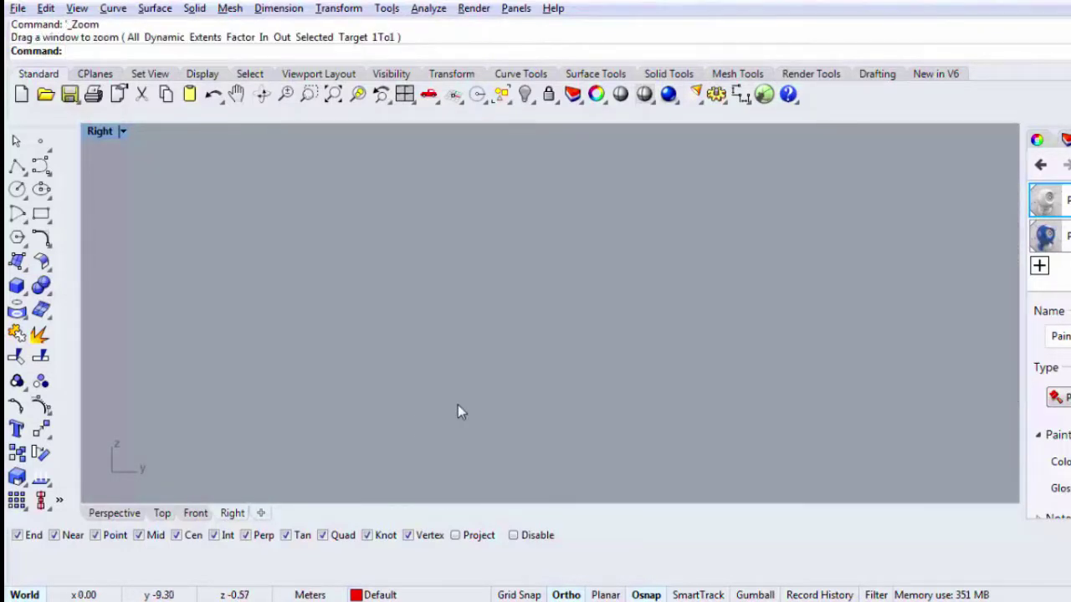
pyautogui.write('z')
pyautogui.press('Return')
pyautogui.write('e')
pyautogui.press('Return')
pyautogui.scroll(5, 393, 443)
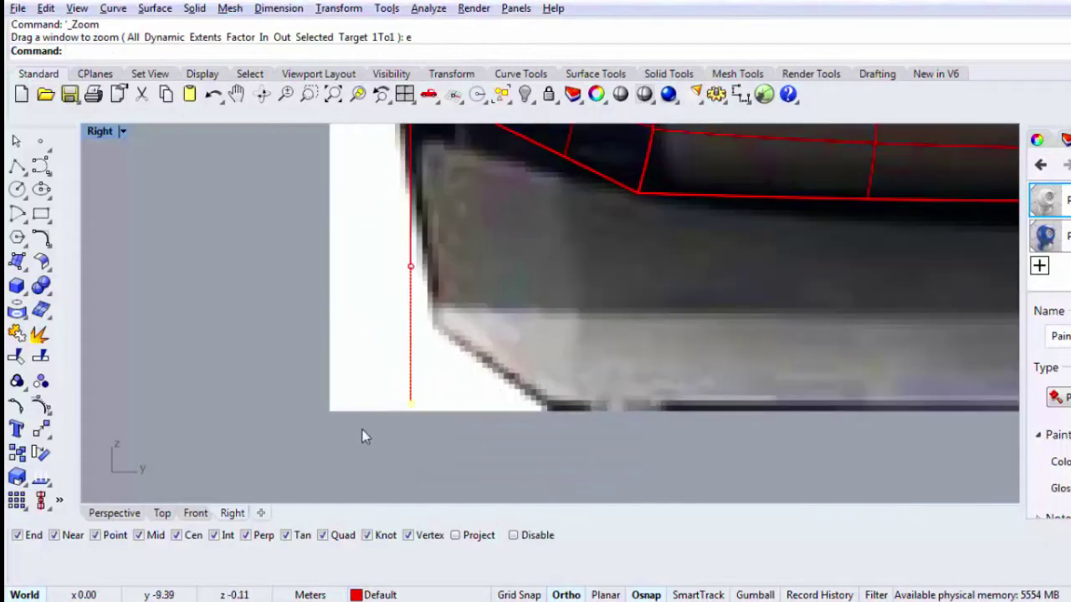
pyautogui.write('m')
pyautogui.press('Return')
pyautogui.click(375, 445)
pyautogui.click(514, 440)
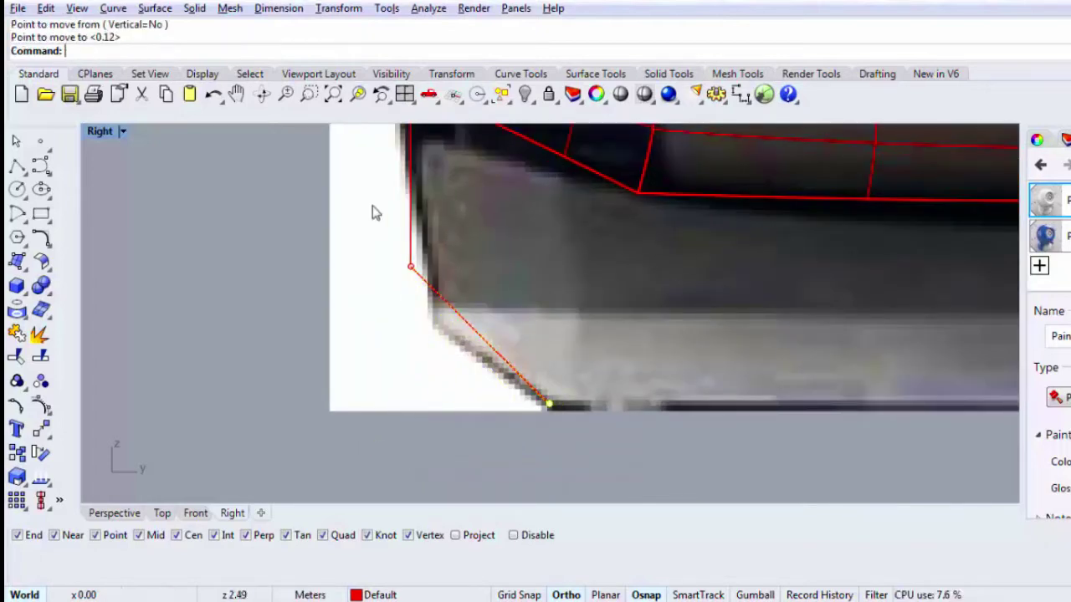
# Step: Move the polyline's middle vertex down about 0.64 m and inward about 0.31 m onto the skirt's side corner
pyautogui.moveTo(375, 214); pyautogui.dragTo(414, 272)
pyautogui.write('m')
pyautogui.press('Return')
pyautogui.click(380, 305)
pyautogui.click(380, 354)
pyautogui.write('m')
pyautogui.press('Return')
pyautogui.click(357, 351)
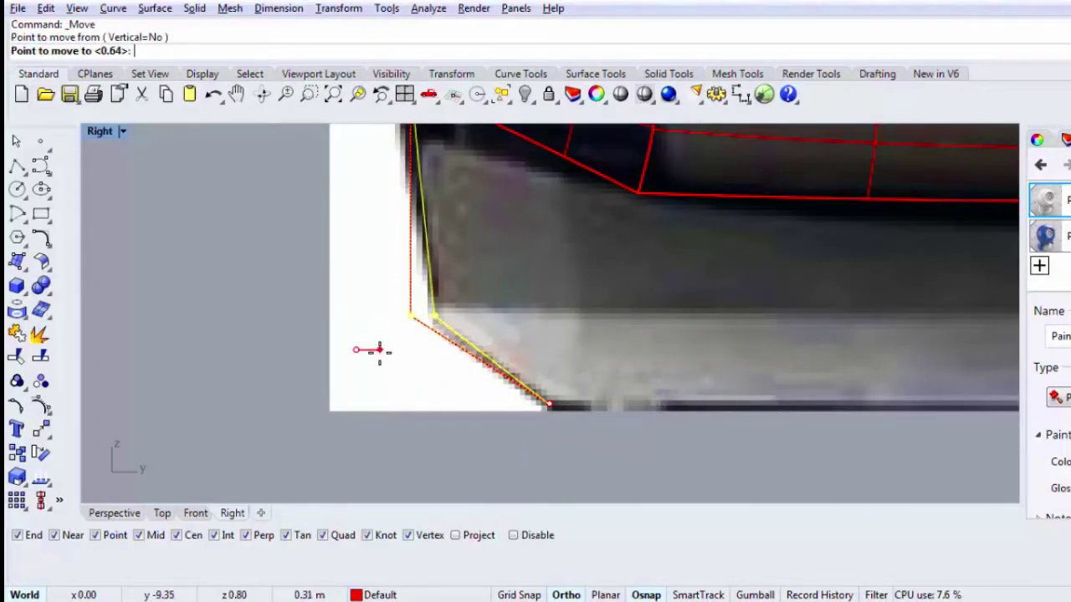
pyautogui.click(379, 350)
pyautogui.scroll(-7, 378, 355)
pyautogui.scroll(4, 395, 251)
pyautogui.scroll(-4, 386, 261)
pyautogui.scroll(5, 384, 258)
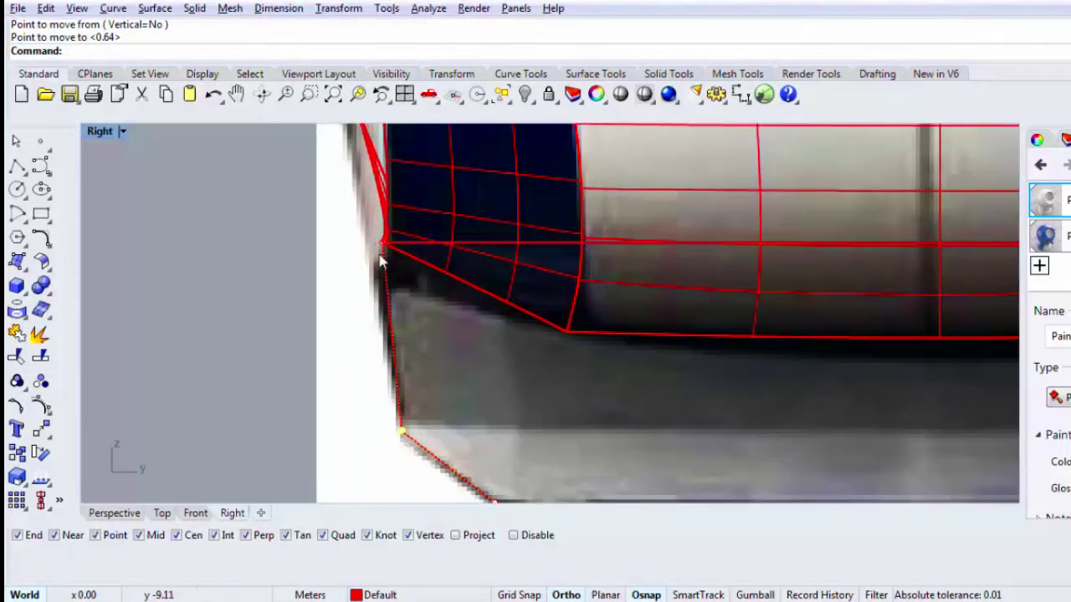
# Step: Mirror the skirt polyline to the opposite side about the train's vertical centerline, with grid snap on
pyautogui.click(379, 249)
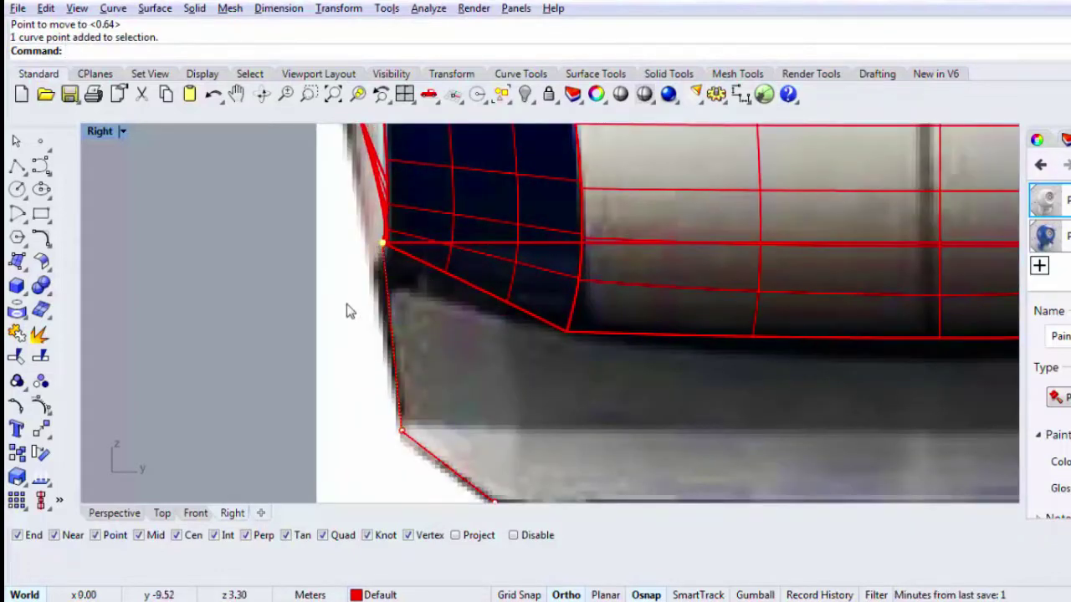
pyautogui.scroll(-2, 350, 311)
pyautogui.click(381, 367)
pyautogui.scroll(-2, 403, 373)
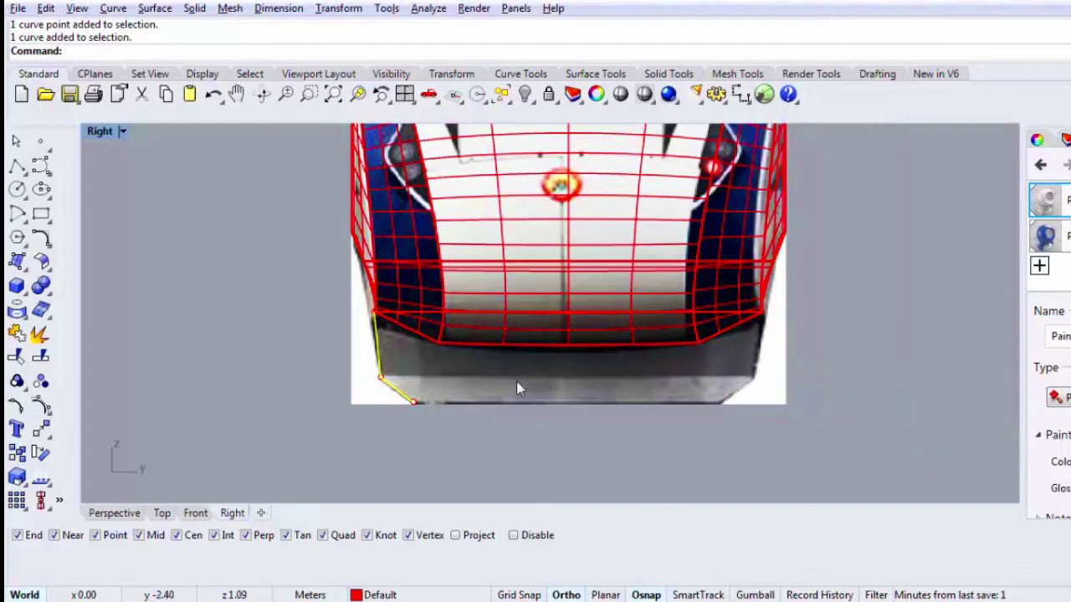
pyautogui.write('Mirror')
pyautogui.press('Return')
pyautogui.press('F9')
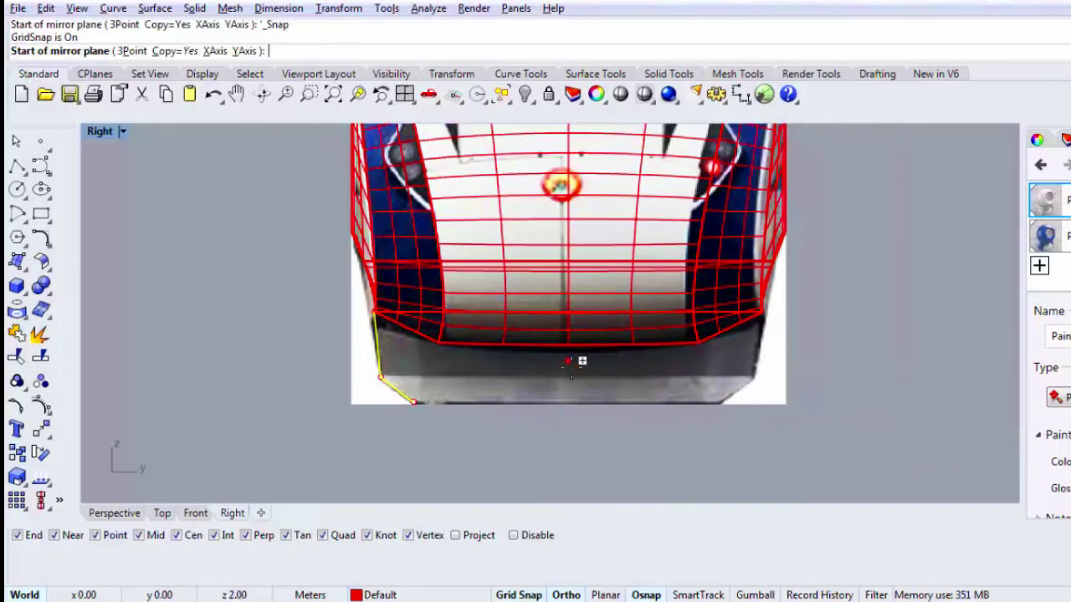
pyautogui.click(569, 361)
pyautogui.click(568, 449)
pyautogui.scroll(-3, 567, 447)
pyautogui.scroll(3, 567, 446)
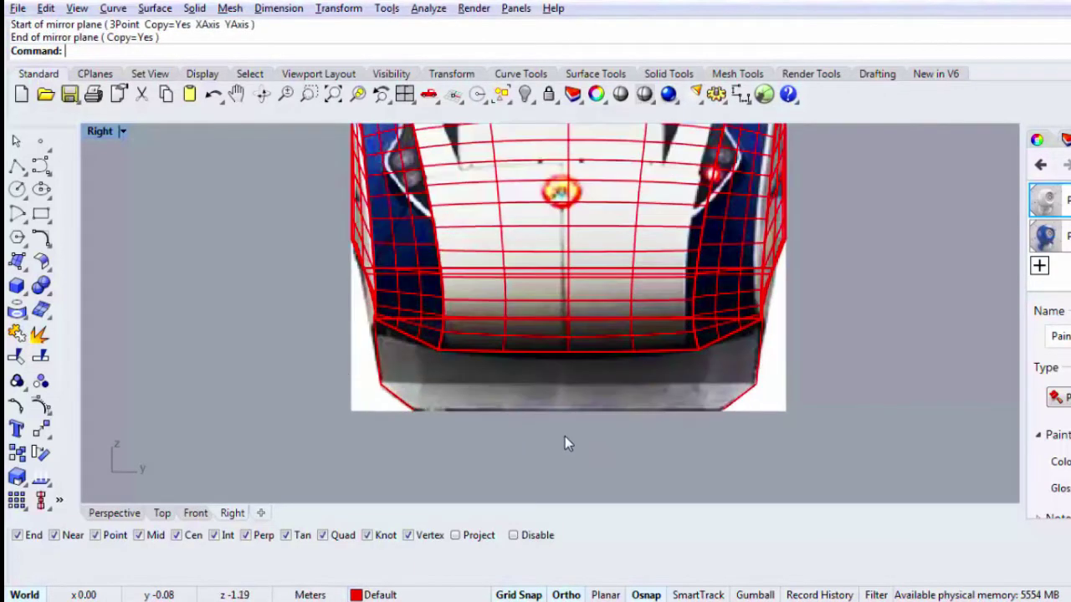
# Step: Examine both skirt profile curves in the Perspective view and compare them with the reference train photos
pyautogui.doubleClick(101, 131)
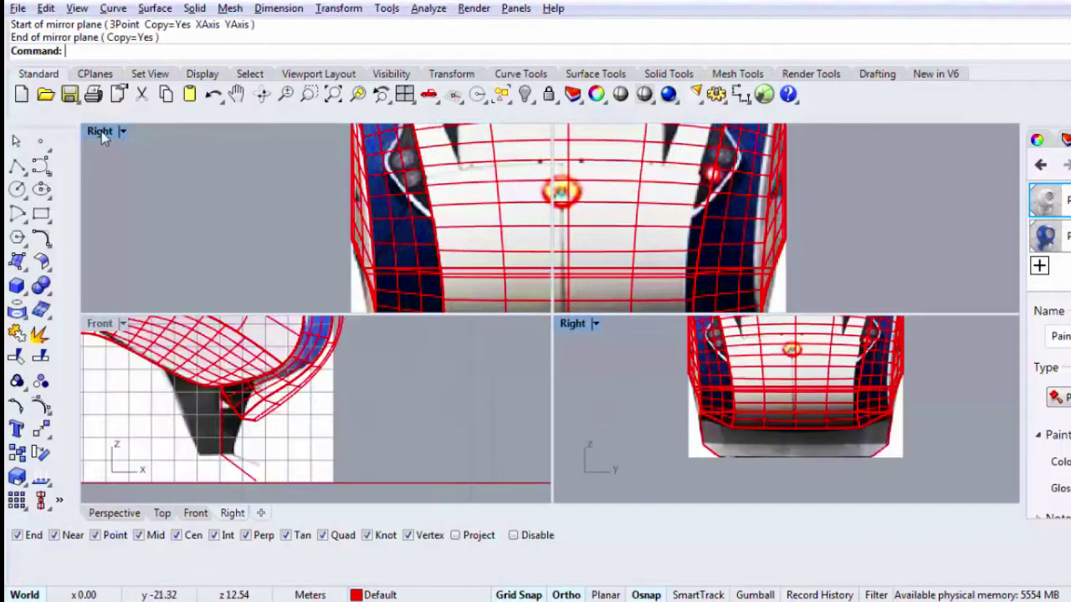
pyautogui.doubleClick(575, 133)
pyautogui.write('z')
pyautogui.press('Return')
pyautogui.write('e')
pyautogui.press('Return')
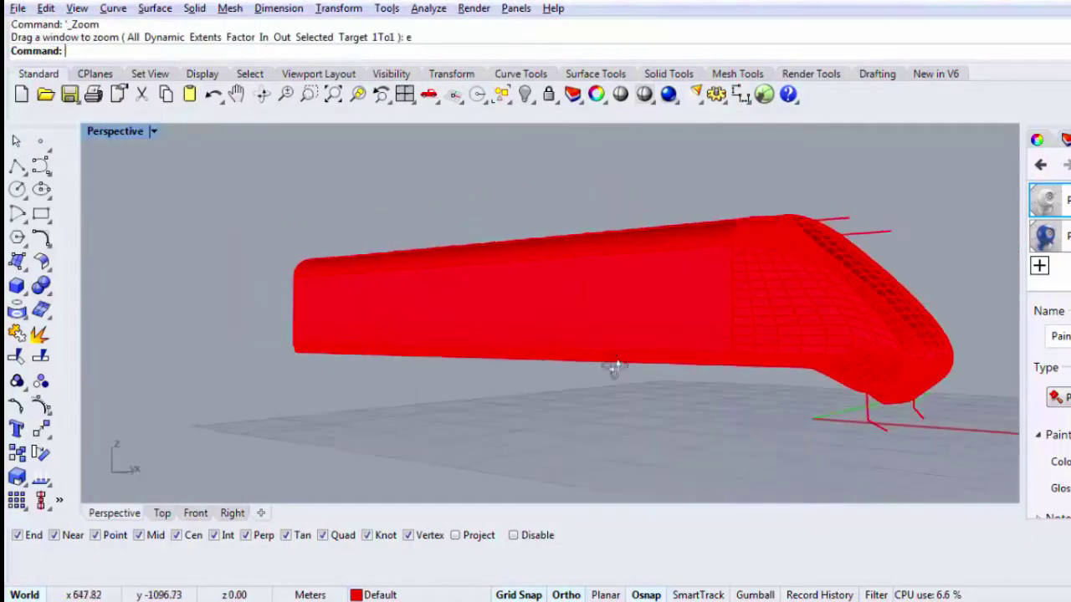
pyautogui.moveTo(614, 368); pyautogui.dragTo(548, 303, button='right')
pyautogui.scroll(2, 474, 390)
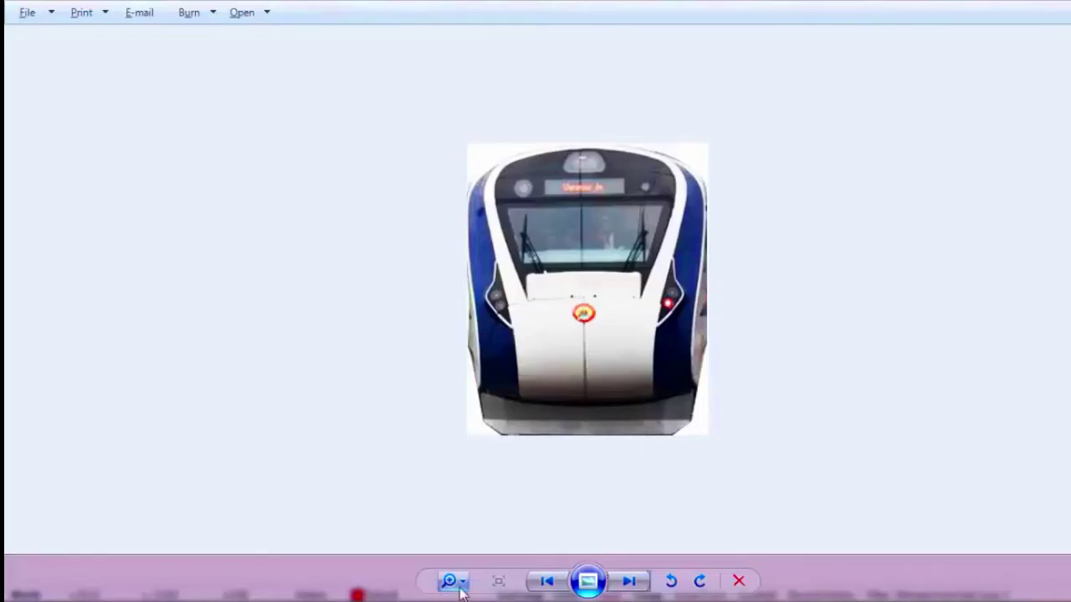
pyautogui.click(545, 581)
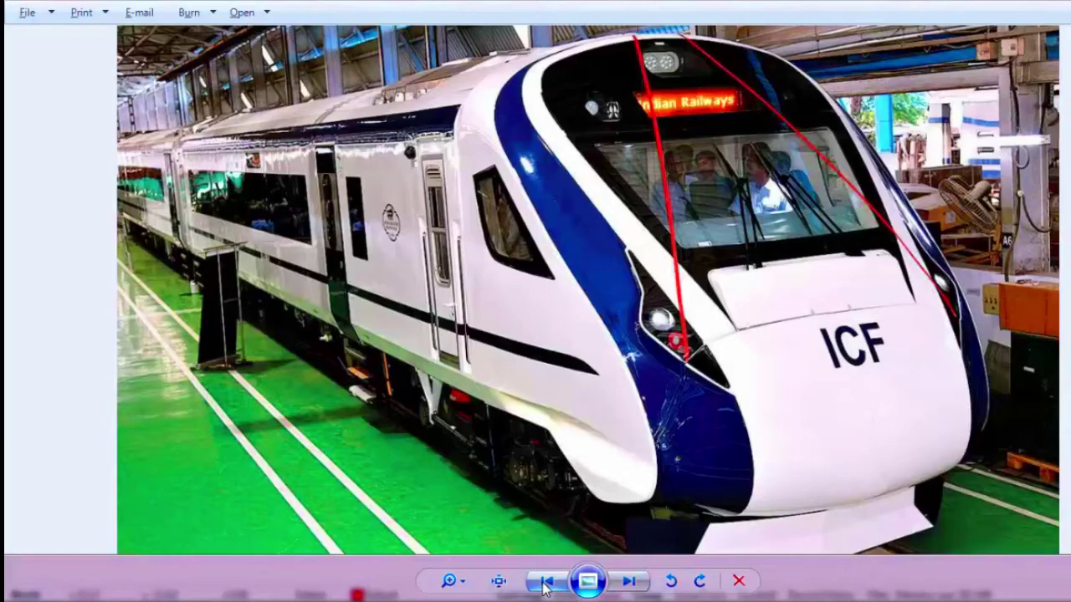
# Step: In the Right view, draw a two-segment polyline straight down from the nose's lower corner, about 1.59 m and 1.06 m long, with grid snap off
pyautogui.click(545, 581)
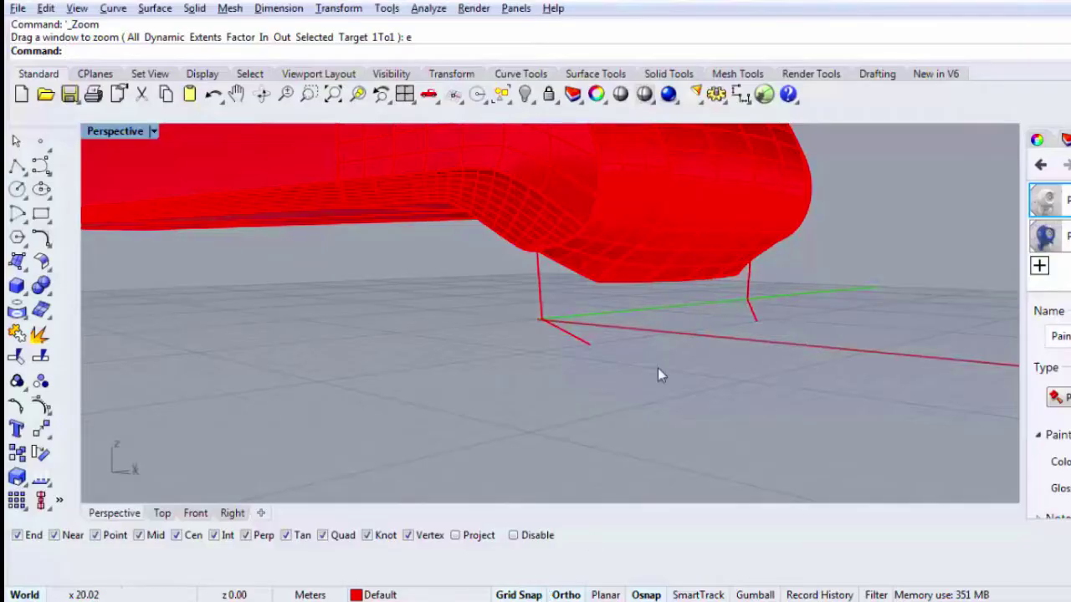
pyautogui.moveTo(657, 369); pyautogui.dragTo(626, 363, button='right')
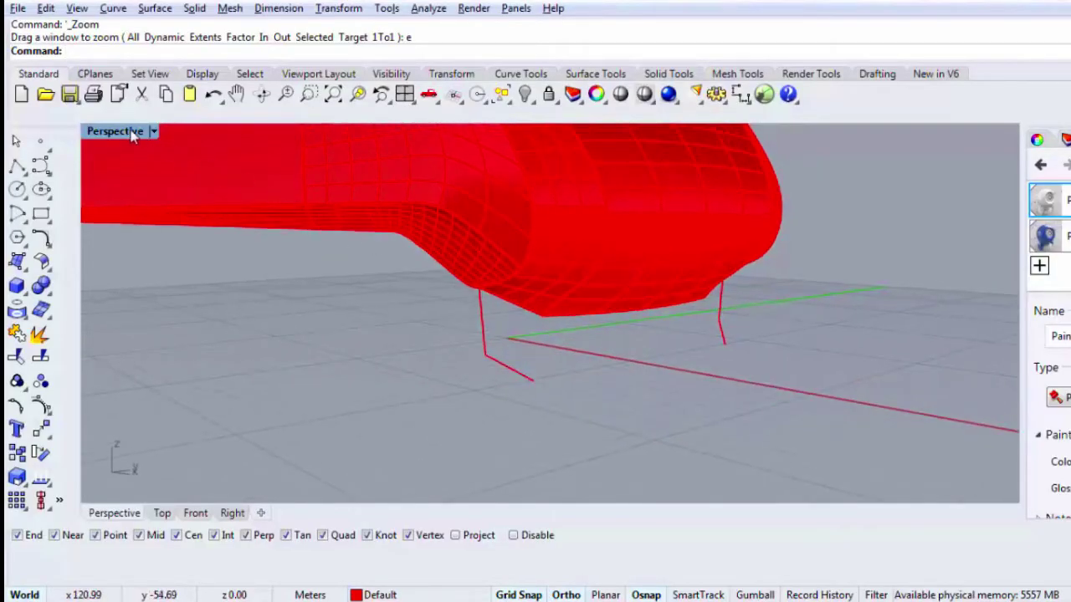
pyautogui.doubleClick(133, 136)
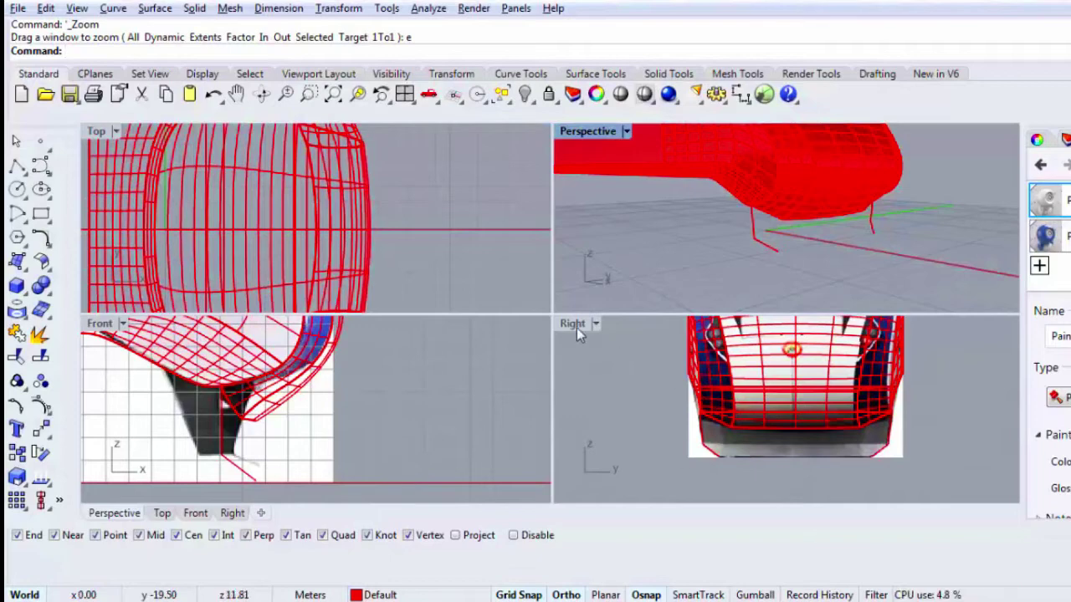
pyautogui.click(17, 168)
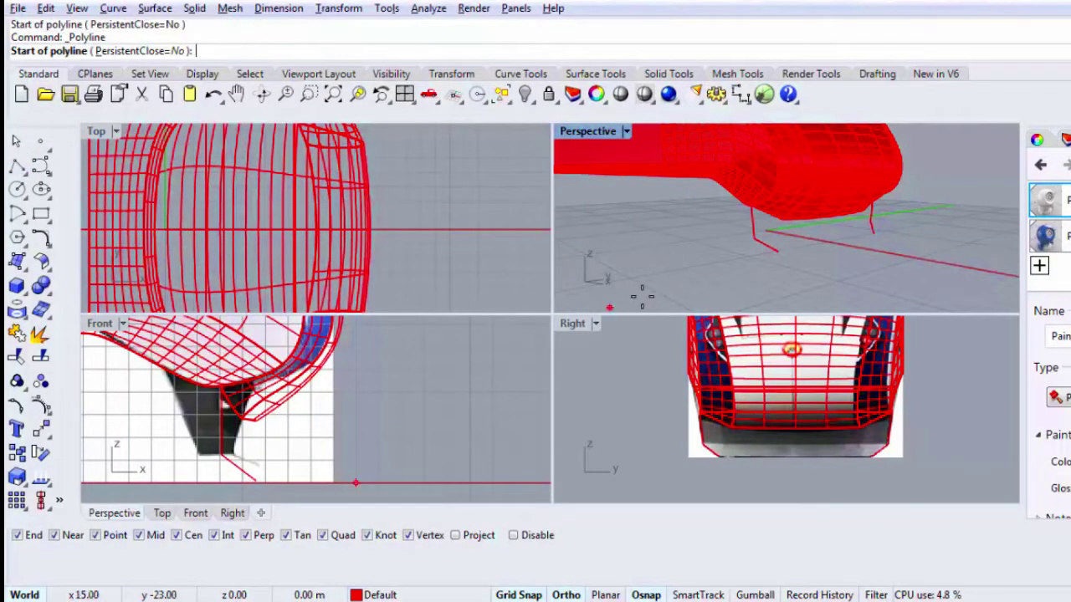
pyautogui.click(734, 447)
pyautogui.scroll(3, 732, 450)
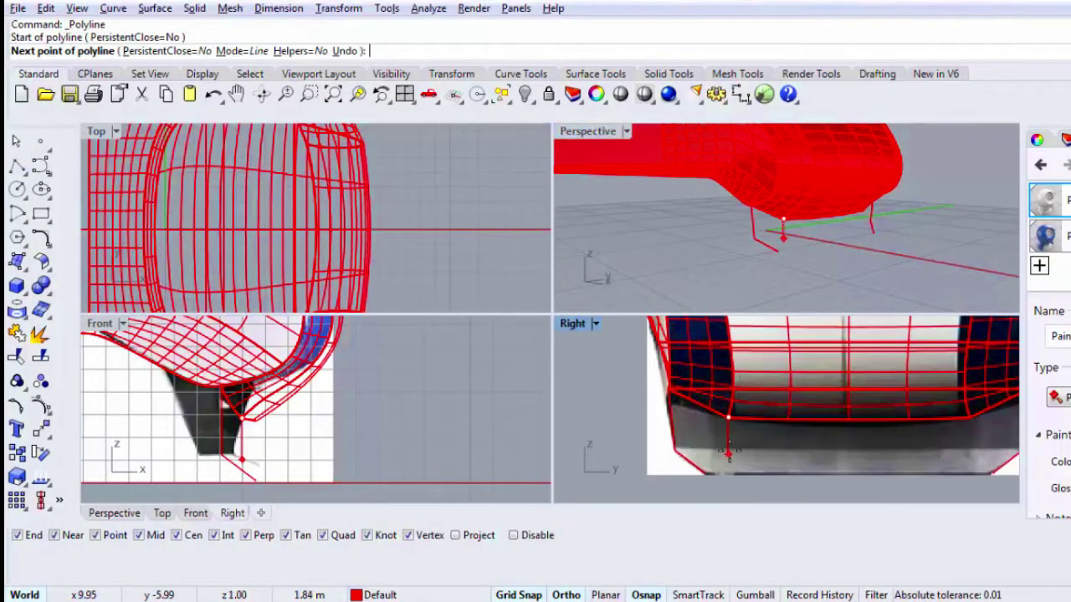
pyautogui.scroll(1, 728, 451)
pyautogui.press('F9')
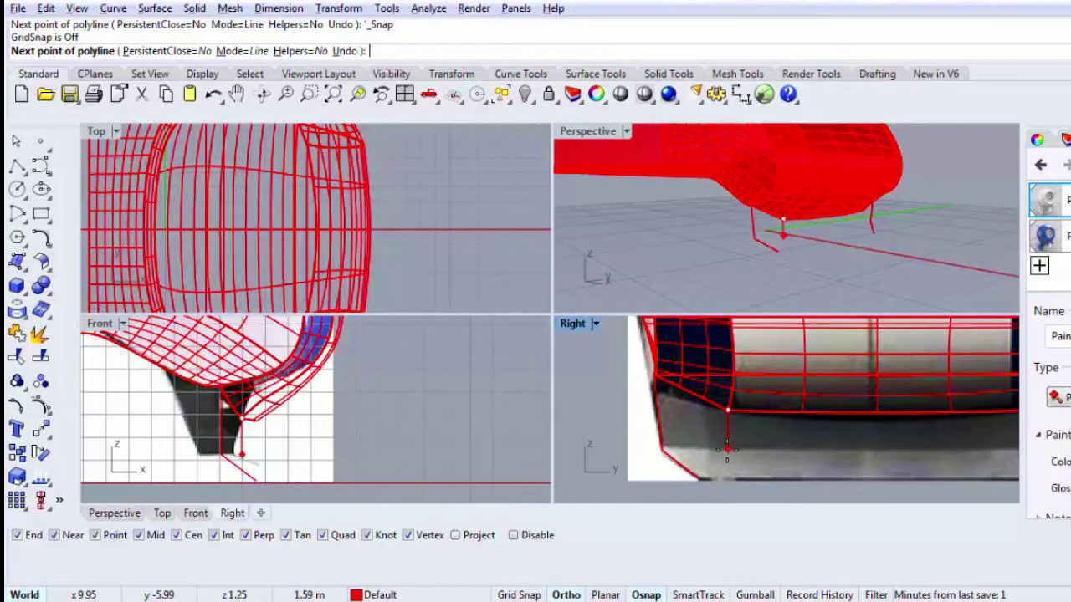
pyautogui.click(727, 450)
pyautogui.click(724, 482)
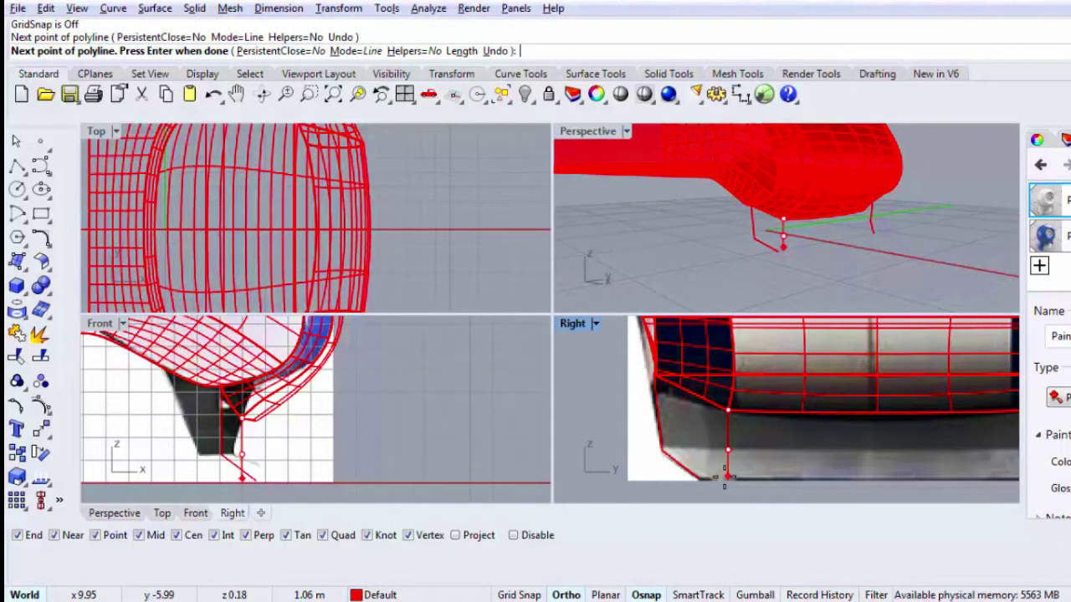
pyautogui.click(724, 477)
pyautogui.press('Return')
# Step: Move the new polyline's middle vertex and bottom end outward toward the skirt's side, the bottom end by about 0.6 m
pyautogui.click(727, 458)
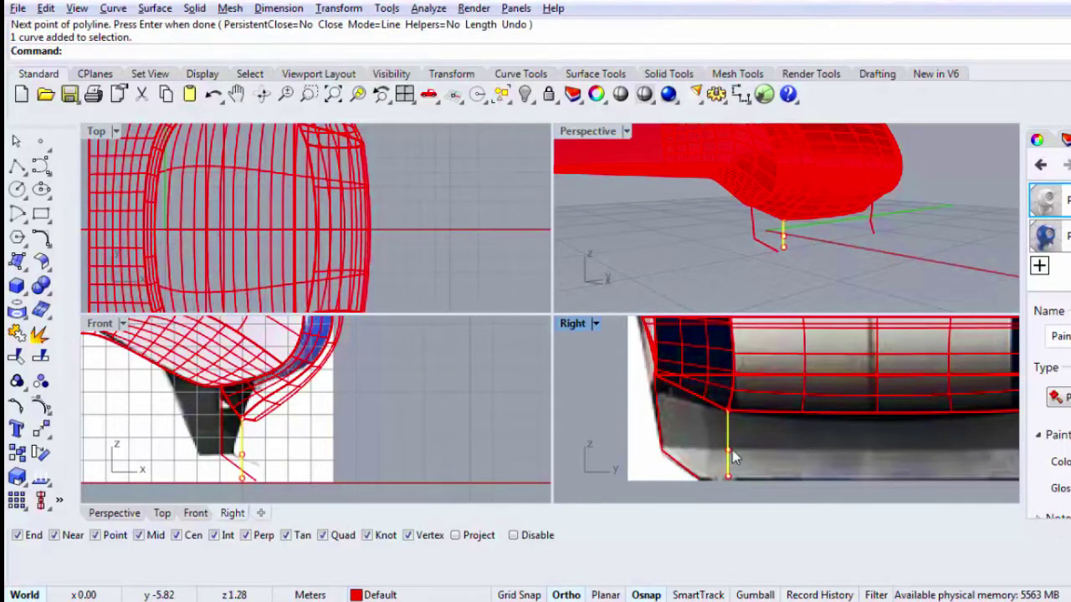
pyautogui.click(728, 452)
pyautogui.moveTo(708, 450); pyautogui.dragTo(712, 485)
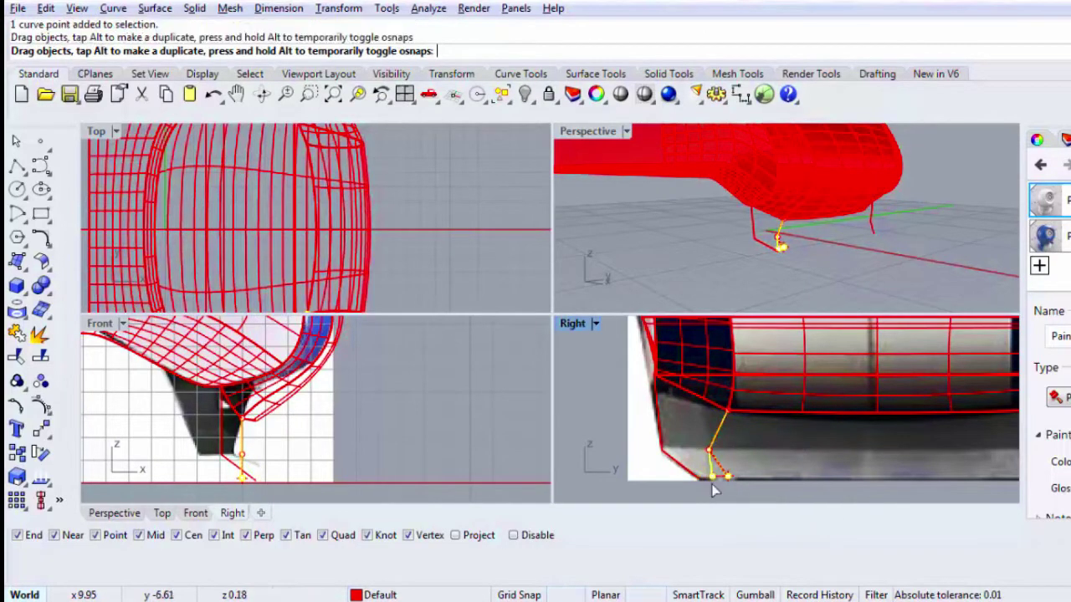
pyautogui.scroll(8, 712, 484)
pyautogui.rightClick(733, 493)
pyautogui.click(724, 495)
pyautogui.press('Escape')
pyautogui.scroll(2, 717, 492)
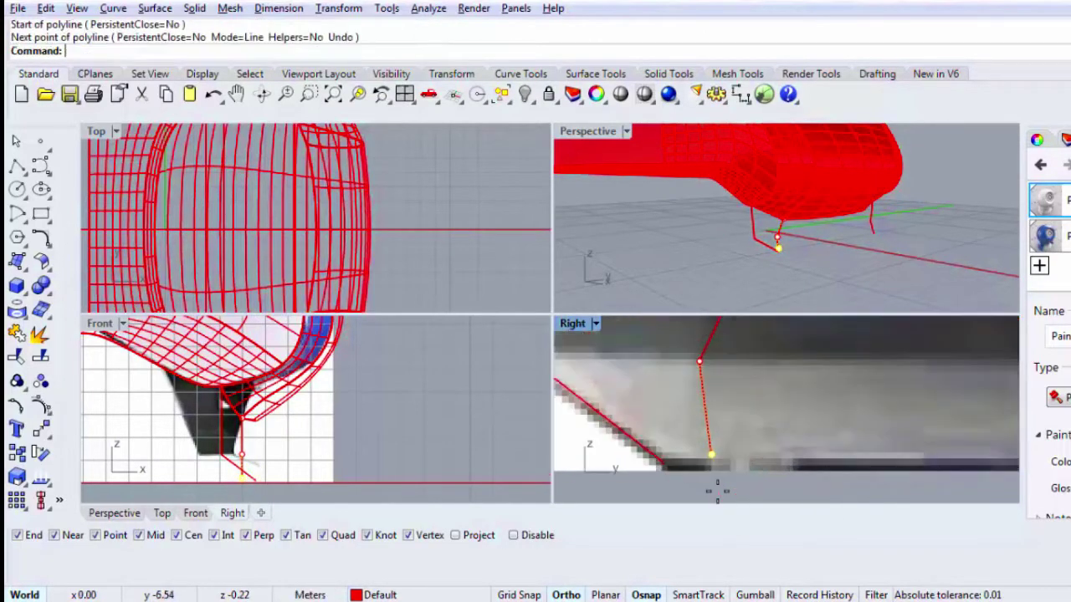
# Step: Move the polyline's bottom end point straight down onto the lower edge of the skirt in the reference image
pyautogui.write('Move')
pyautogui.press('Return')
pyautogui.click(717, 487)
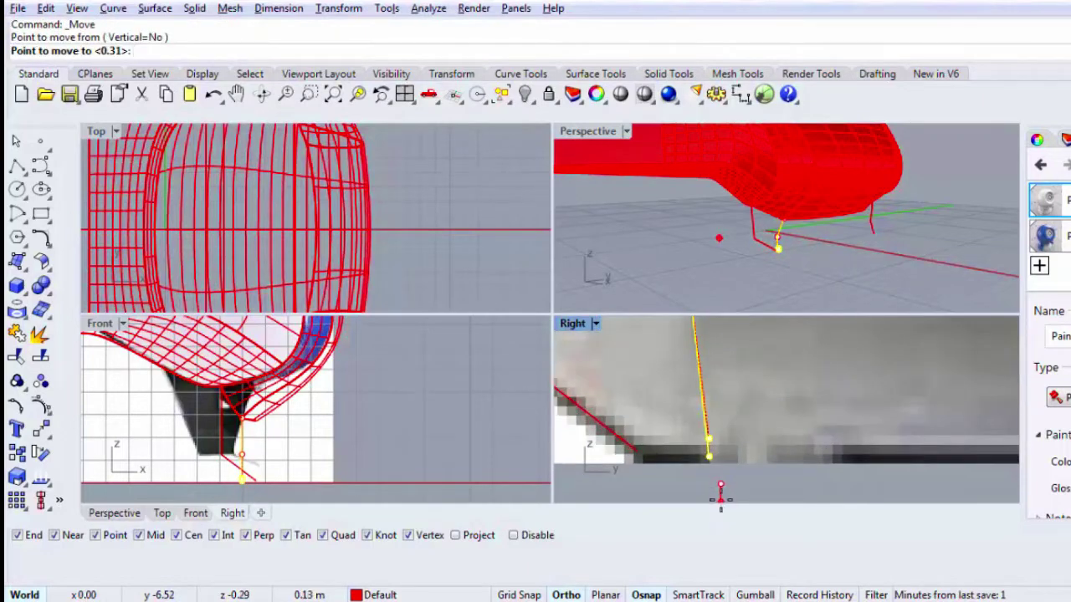
pyautogui.click(717, 527)
pyautogui.press('Escape')
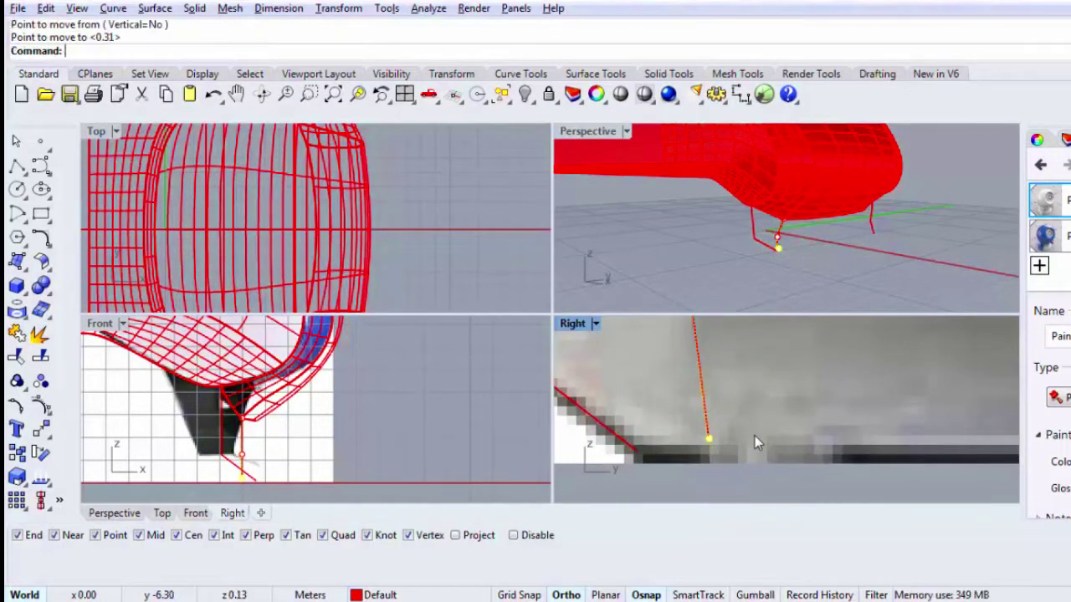
pyautogui.press('Return')
pyautogui.click(755, 405)
pyautogui.click(755, 427)
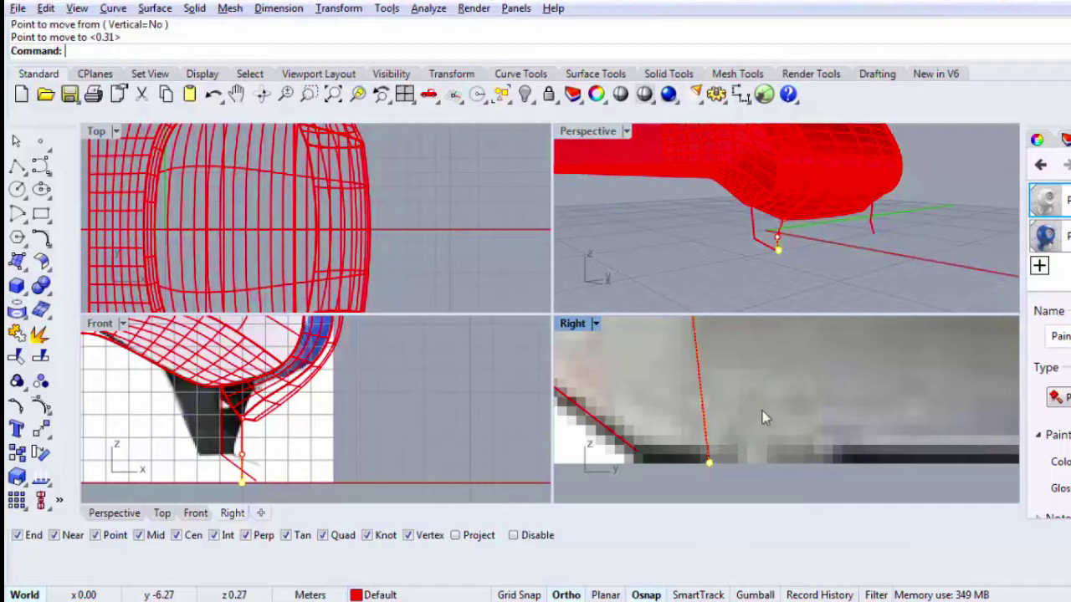
# Step: Try to bridge the gap between the two skirt curves' bottom ends with a short line in the Perspective view
pyautogui.moveTo(775, 306); pyautogui.dragTo(684, 255, button='right')
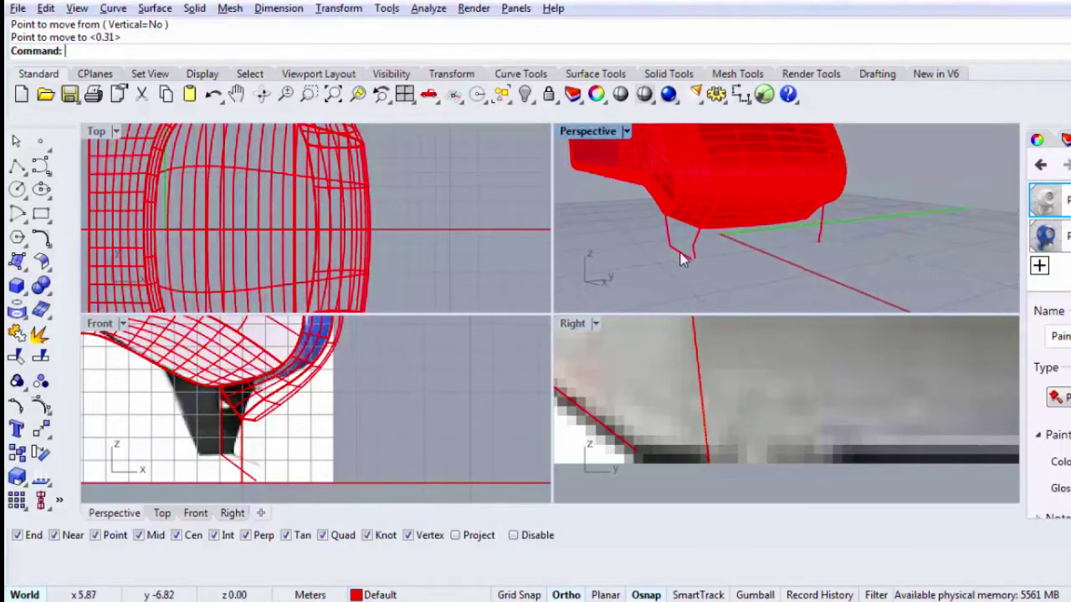
pyautogui.click(682, 257)
pyautogui.doubleClick(587, 132)
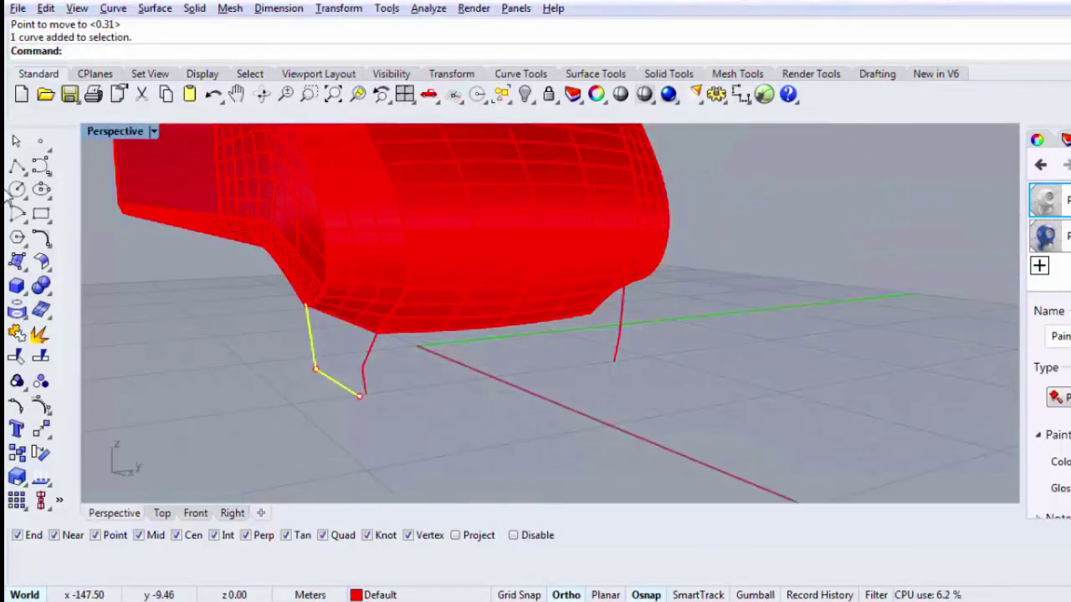
pyautogui.click(16, 165)
pyautogui.scroll(3, 369, 393)
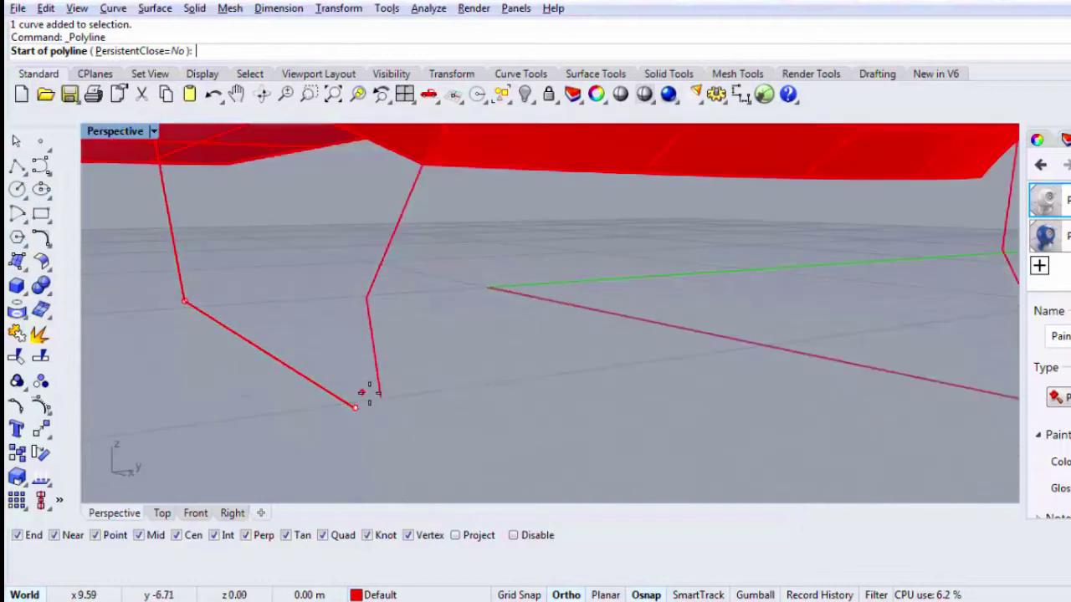
pyautogui.click(371, 402)
pyautogui.click(354, 408)
pyautogui.press('Return')
pyautogui.scroll(-3, 345, 414)
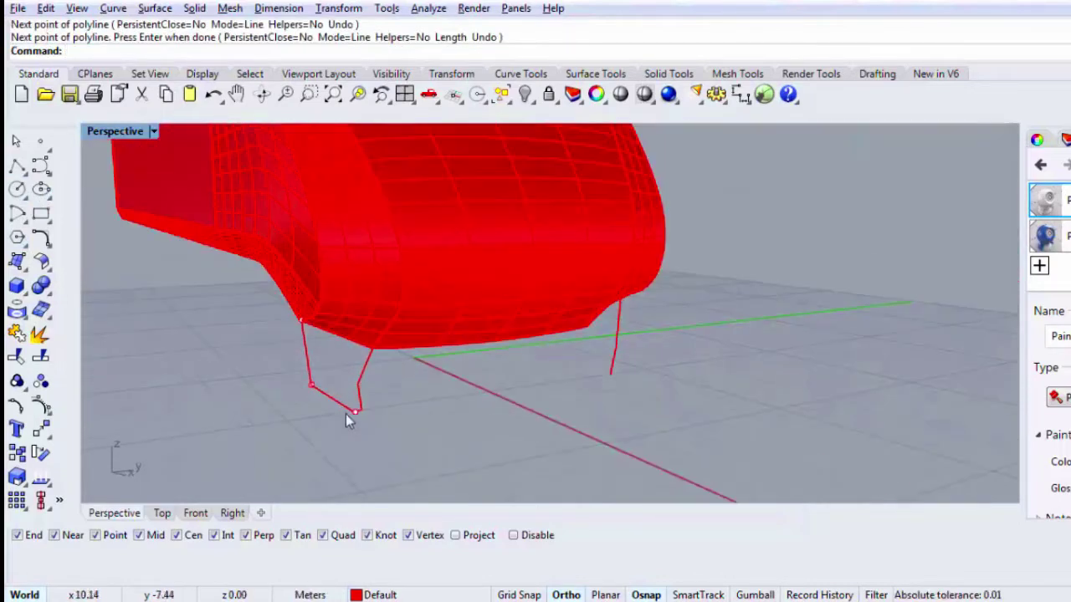
pyautogui.scroll(2, 346, 414)
pyautogui.click(362, 412)
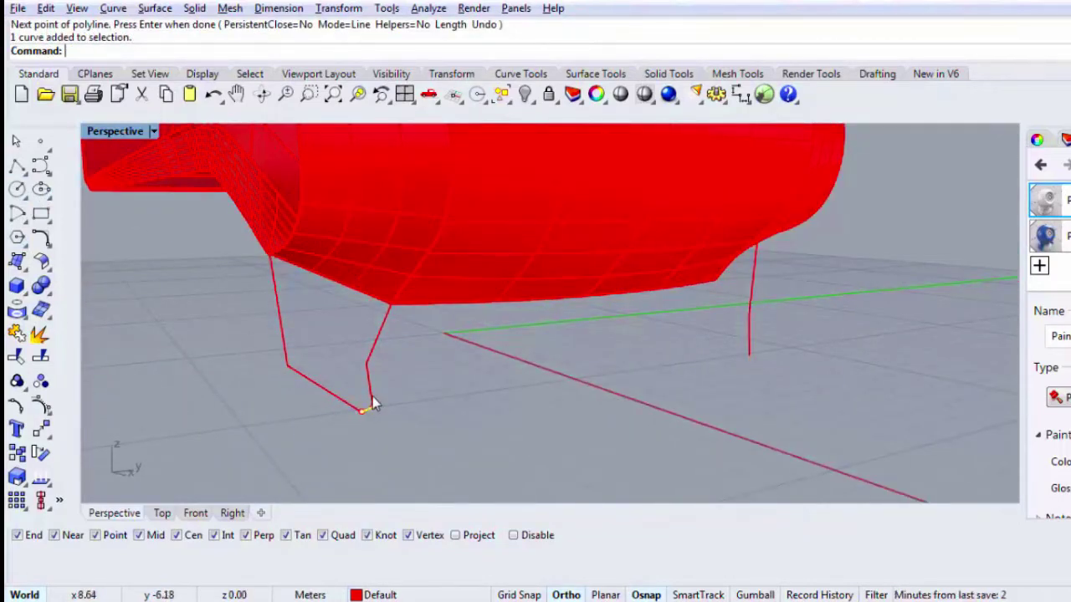
pyautogui.press('Delete')
# Step: Move the outer skirt curve's bottom end point onto the bottom end of the inner skirt polyline
pyautogui.click(371, 404)
pyautogui.click(363, 413)
pyautogui.moveTo(362, 413); pyautogui.dragTo(376, 403)
pyautogui.scroll(-2, 387, 393)
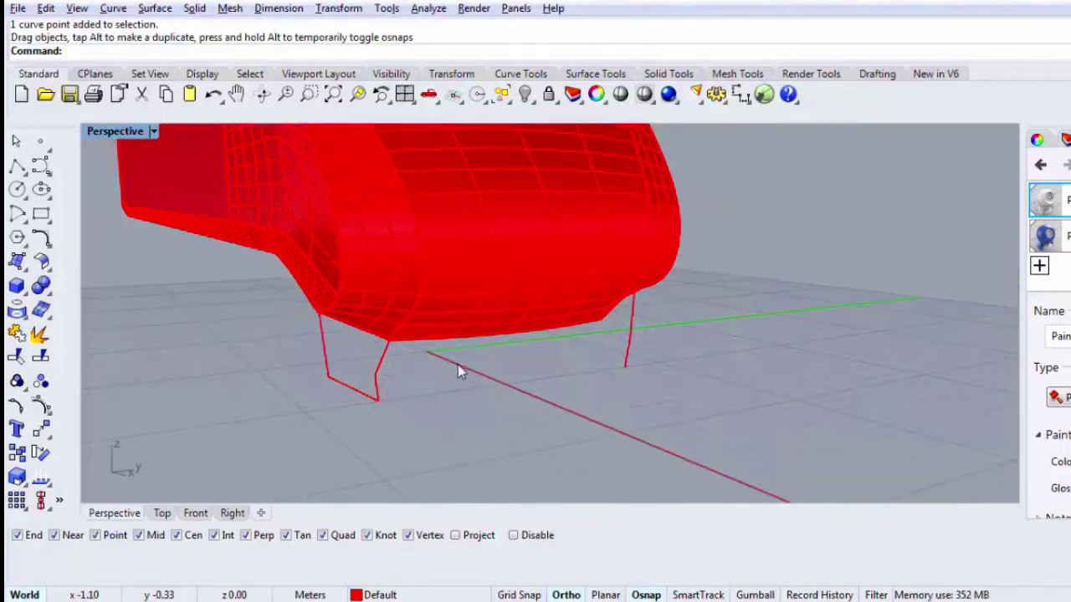
# Step: Replace the old skirt curve on the opposite side with mirrored copies of both skirt curves across the train's centerline, with grid snap on
pyautogui.moveTo(478, 381); pyautogui.dragTo(682, 345, button='right')
pyautogui.click(681, 339)
pyautogui.press('Delete')
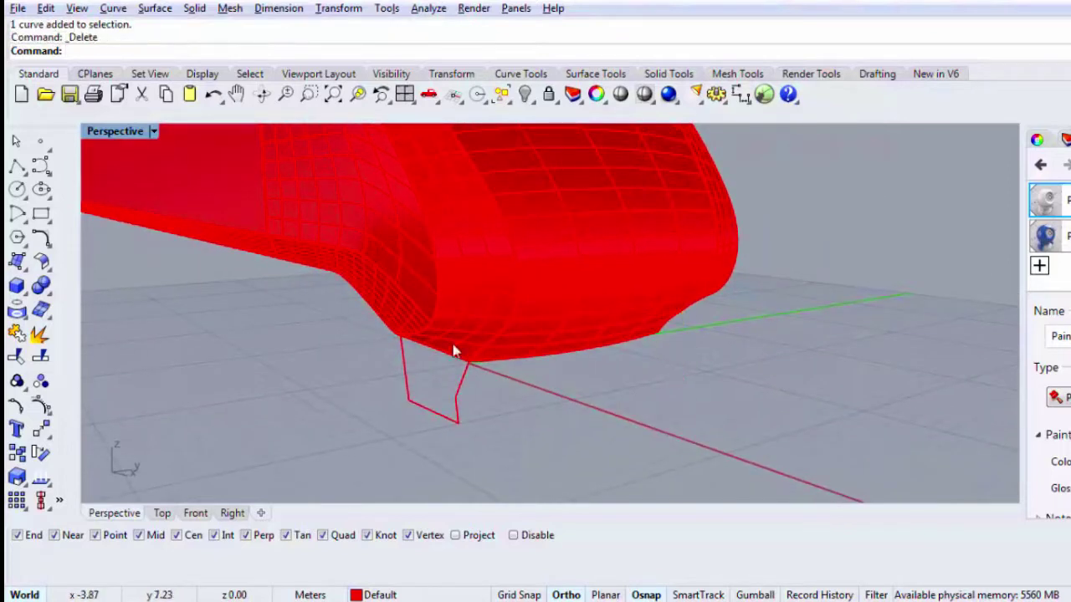
pyautogui.moveTo(499, 437); pyautogui.dragTo(344, 389)
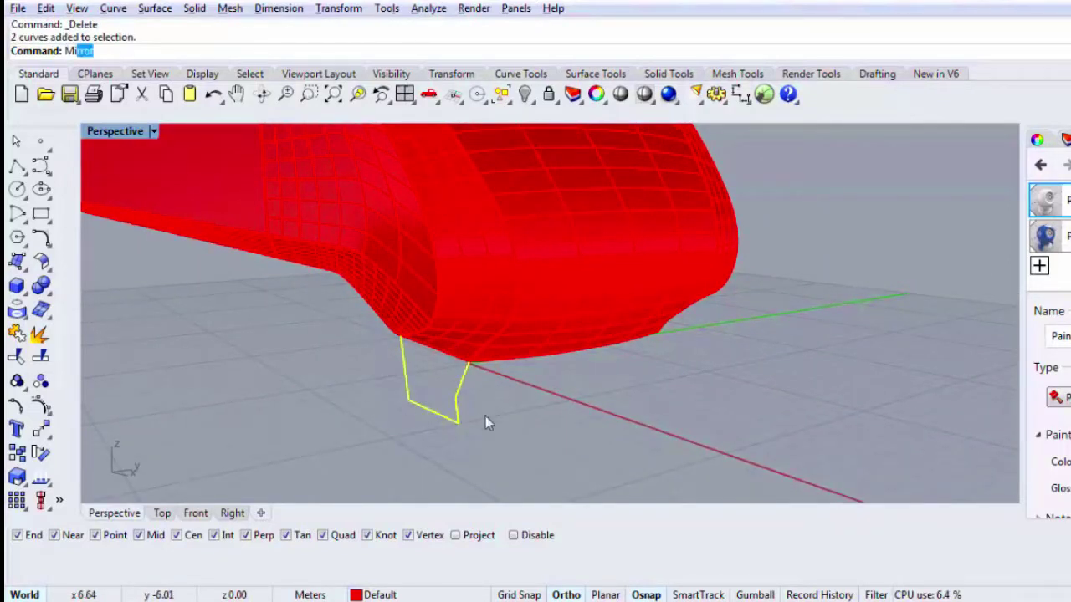
pyautogui.press('Return')
pyautogui.press('F9')
pyautogui.click(560, 395)
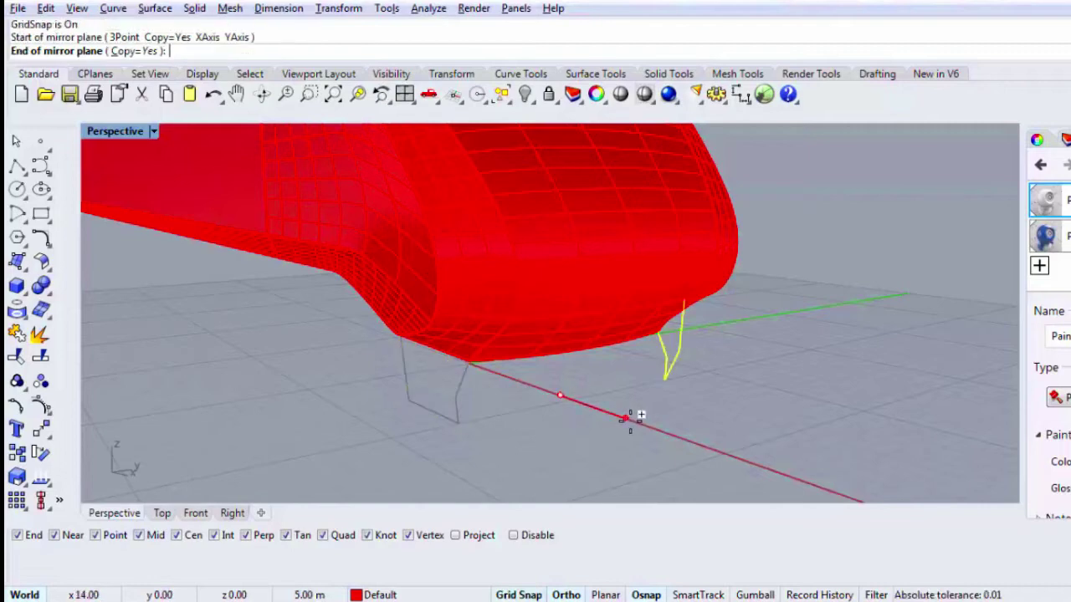
pyautogui.click(630, 418)
pyautogui.moveTo(630, 418); pyautogui.dragTo(650, 436, button='right')
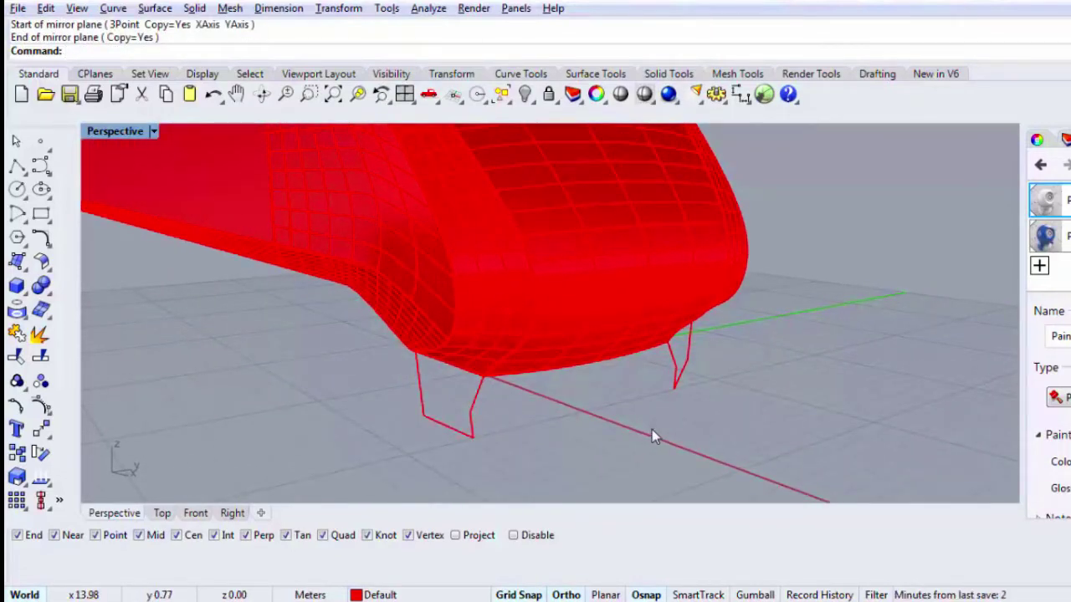
# Step: Draw a three-point control point curve between the bottom ends of the two skirt sides, with its middle point on the centerline
pyautogui.click(41, 166)
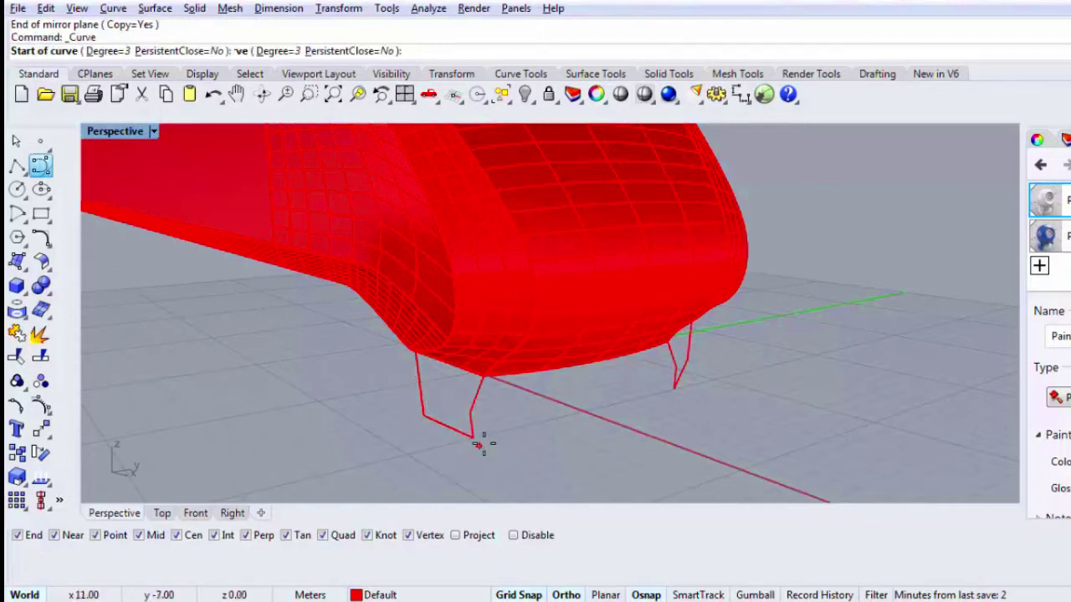
pyautogui.click(474, 437)
pyautogui.moveTo(589, 413); pyautogui.dragTo(506, 428, button='right')
pyautogui.click(409, 428)
pyautogui.click(525, 413)
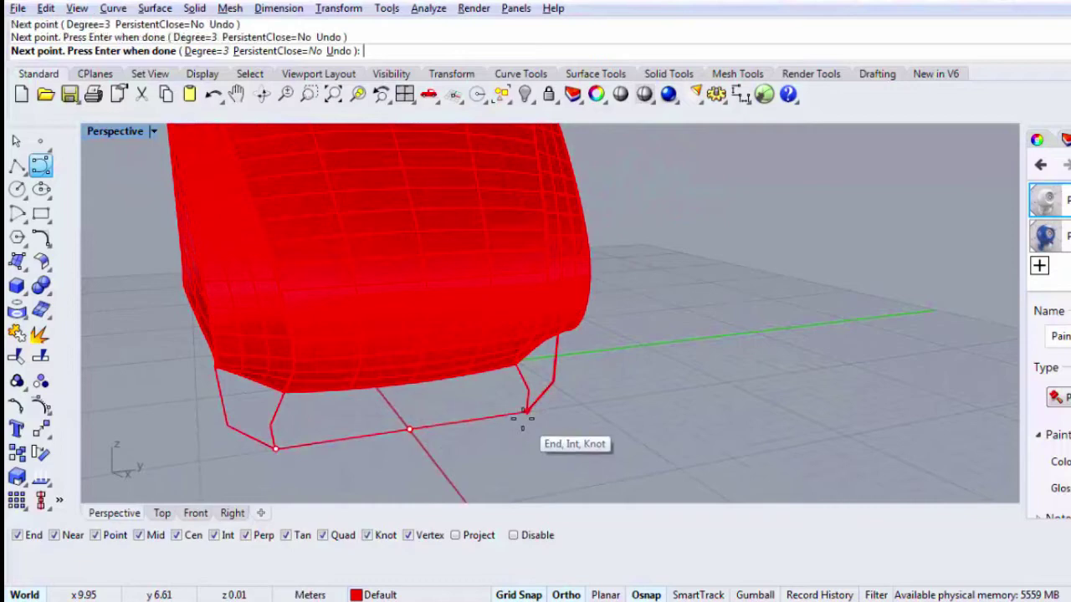
pyautogui.press('Return')
# Step: Move the bottom curve's middle control point forward along the centerline to bow the skirt's lower edge outward
pyautogui.click(484, 417)
pyautogui.moveTo(411, 429); pyautogui.dragTo(416, 438)
pyautogui.moveTo(416, 438); pyautogui.dragTo(753, 428, button='right')
pyautogui.moveTo(742, 407); pyautogui.dragTo(761, 411)
pyautogui.scroll(3, 687, 423)
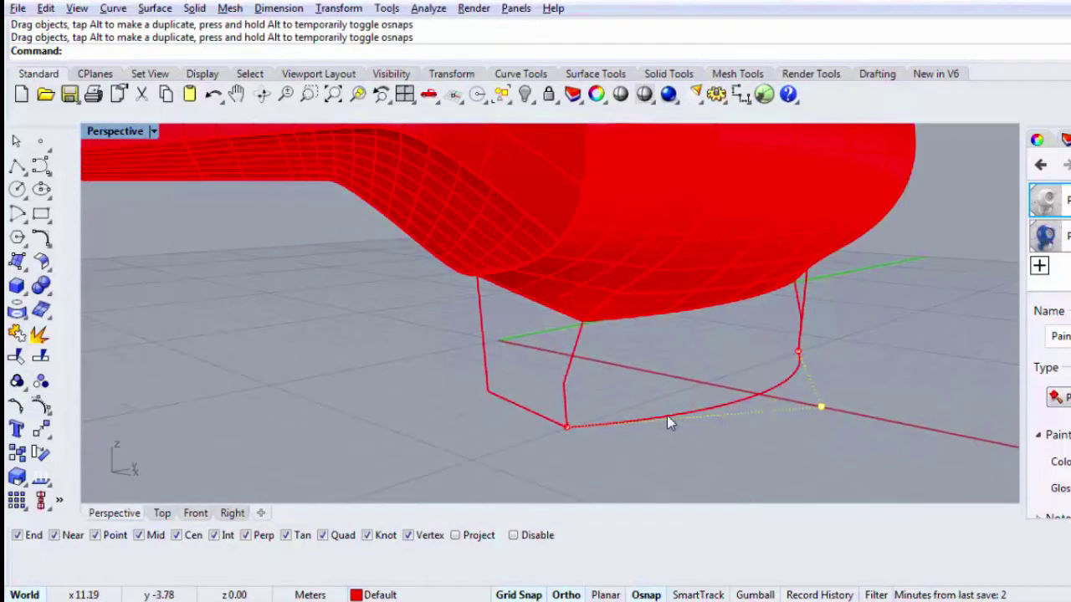
# Step: Copy the bowed bottom curve up 1.25 m from the polyline's bottom end to its middle vertex
pyautogui.click(666, 415)
pyautogui.write('Copy')
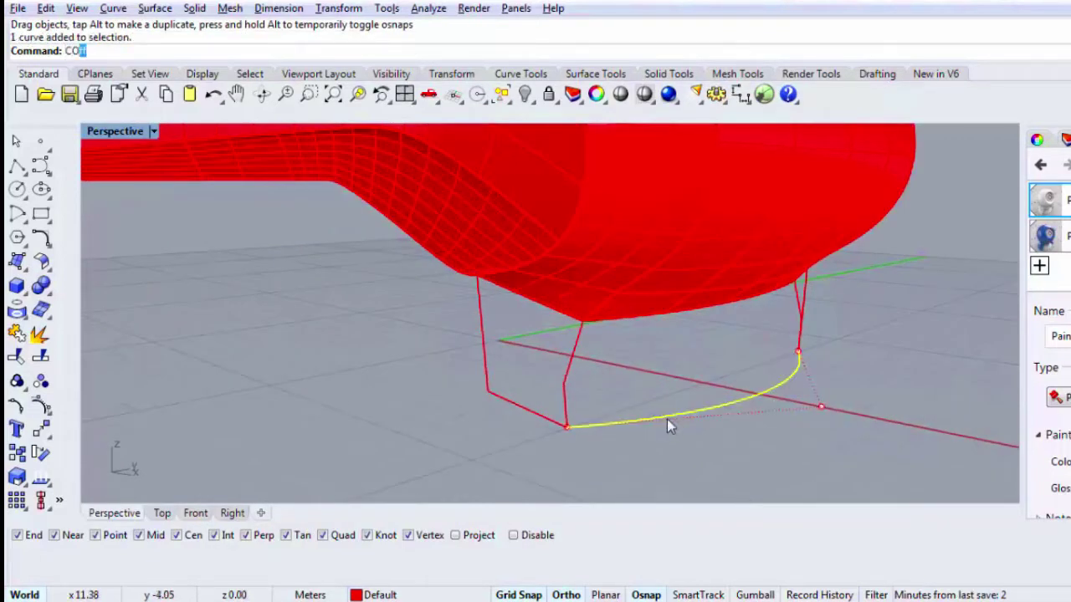
pyautogui.press('Return')
pyautogui.click(566, 427)
pyautogui.click(563, 382)
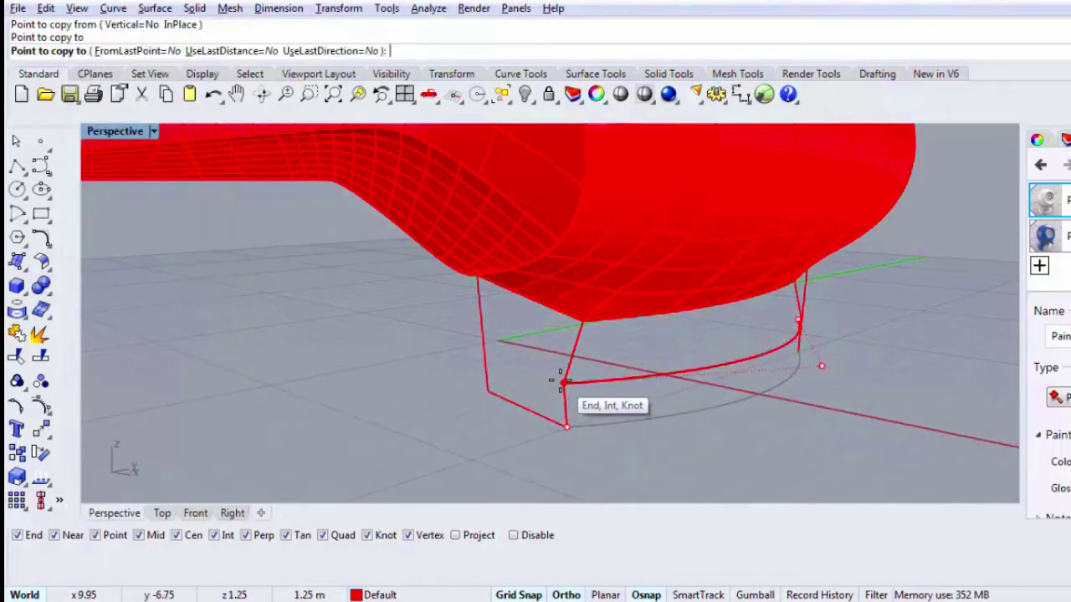
pyautogui.press('Return')
# Step: Try to stretch the copied upper curve with Scale1D from its fixed end toward the opposite skirt polyline's middle vertex
pyautogui.moveTo(638, 402); pyautogui.dragTo(424, 347, button='right')
pyautogui.click(387, 399)
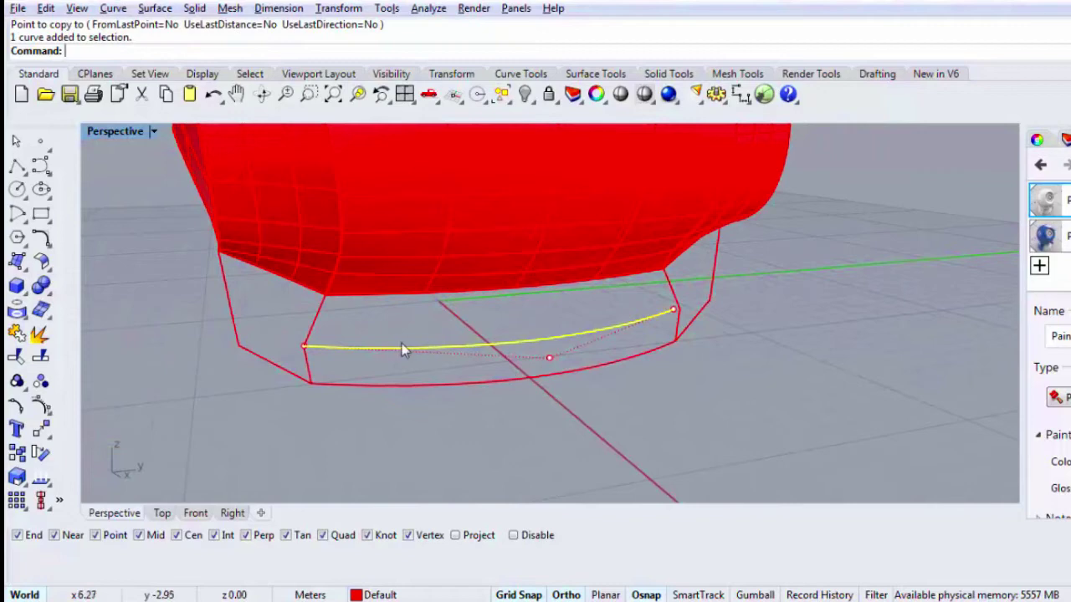
pyautogui.write('Scale1D')
pyautogui.press('Return')
pyautogui.click(304, 345)
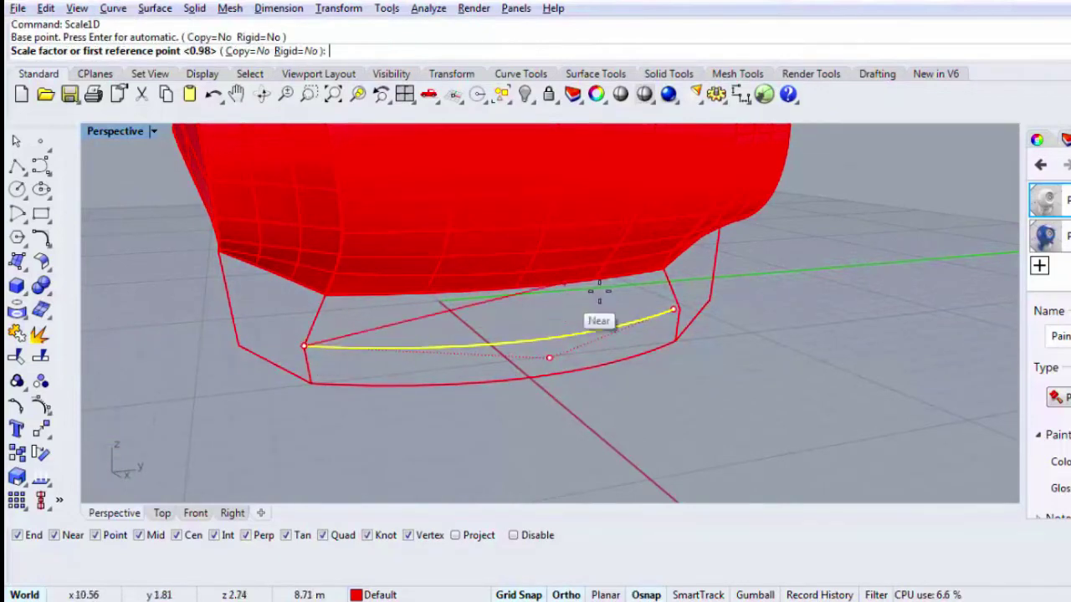
pyautogui.click(677, 310)
pyautogui.scroll(5, 676, 308)
pyautogui.click(673, 302)
pyautogui.scroll(-5, 244, 401)
pyautogui.scroll(-3, 159, 424)
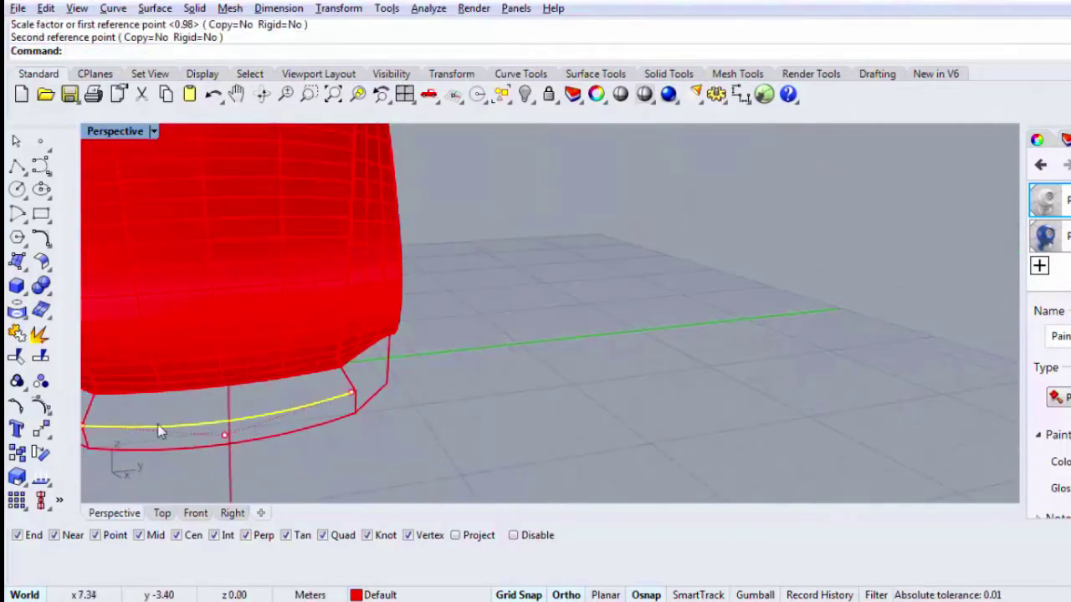
# Step: Scale the upper curve in one direction from its attached end so its far end meets the opposite polyline's middle vertex
pyautogui.keyDown('shift'); pyautogui.moveTo(158, 425); pyautogui.dragTo(253, 396, button='right'); pyautogui.keyUp('shift')
pyautogui.scroll(4, 253, 395)
pyautogui.rightClick(283, 341)
pyautogui.click(294, 333)
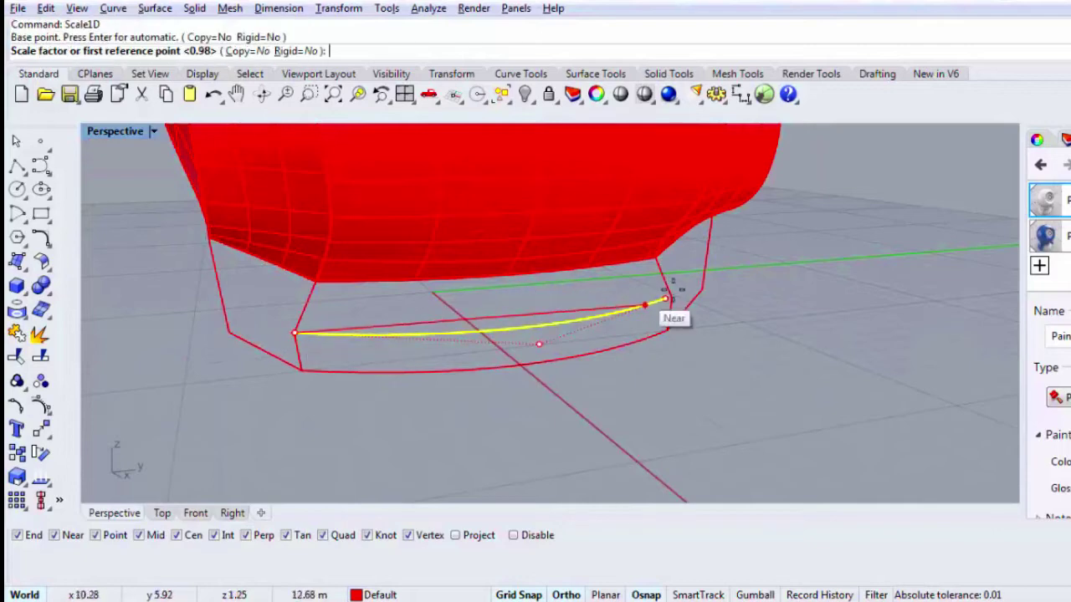
pyautogui.click(667, 299)
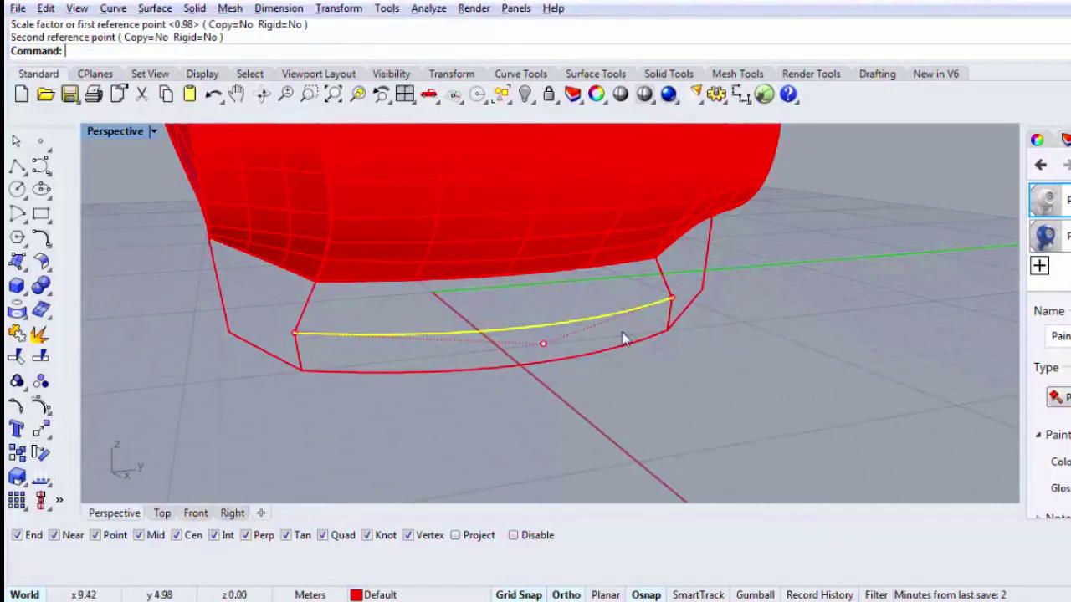
pyautogui.press('Escape')
pyautogui.moveTo(572, 341)
pyautogui.mouseDown(button='right')
pyautogui.moveTo(531, 346)
pyautogui.moveTo(583, 341)
pyautogui.mouseUp(button='right')
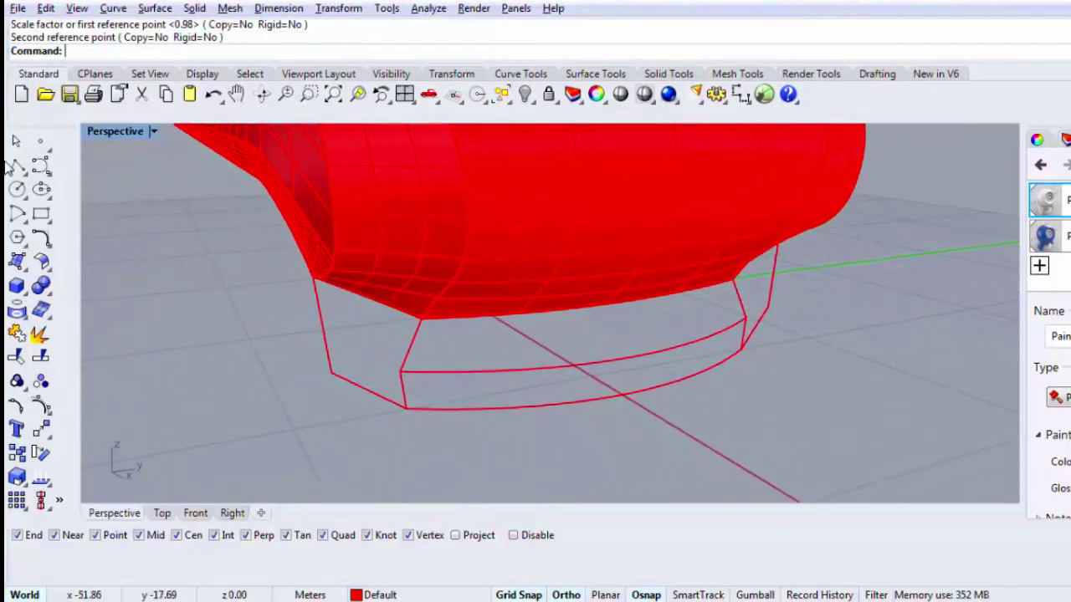
pyautogui.click(16, 167)
pyautogui.click(602, 305)
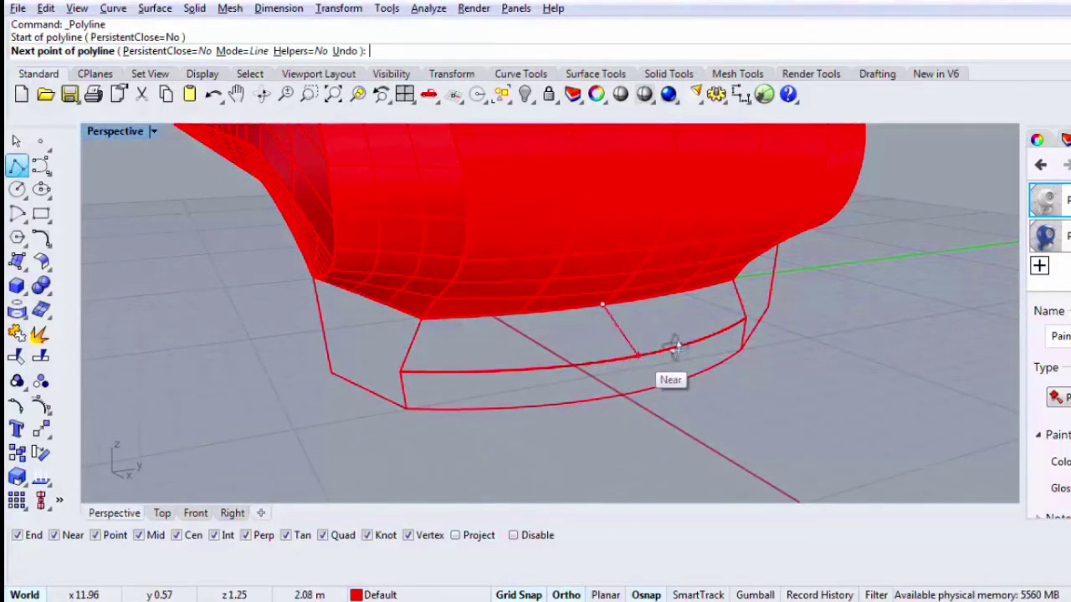
pyautogui.moveTo(675, 348); pyautogui.dragTo(696, 342, button='right')
pyautogui.press('Escape')
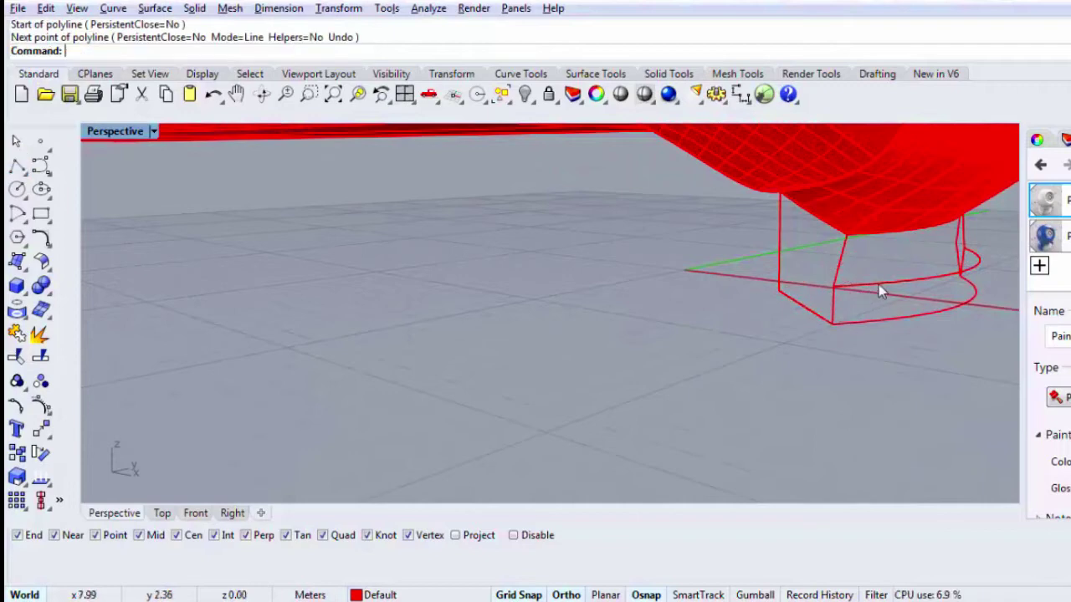
# Step: Move the upper skirt curve's middle control point 5 m back along the centerline
pyautogui.click(841, 281)
pyautogui.doubleClick(121, 131)
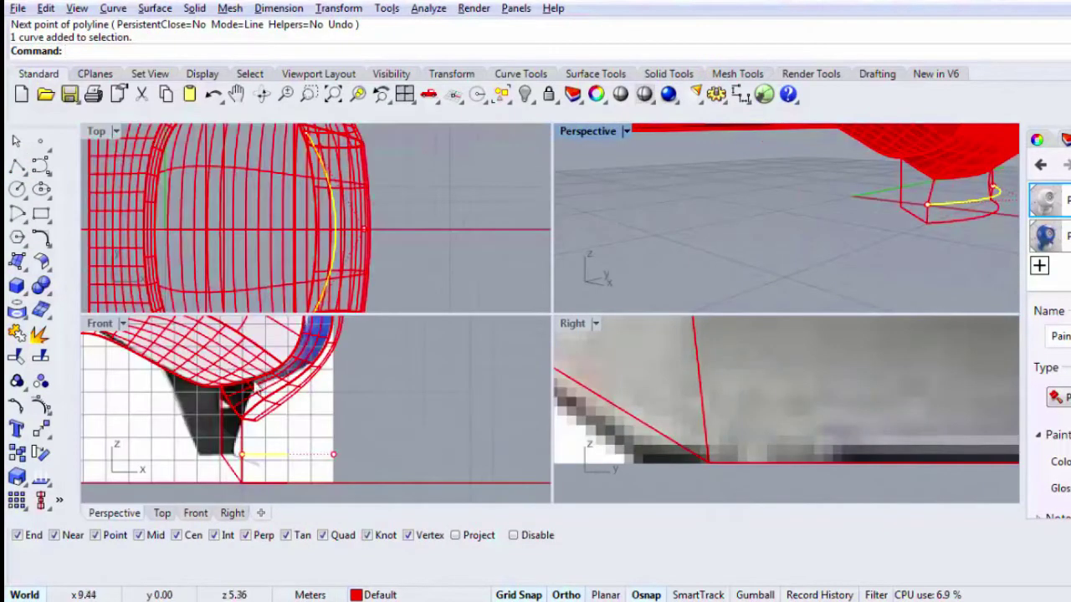
pyautogui.write('M')
pyautogui.press('Return')
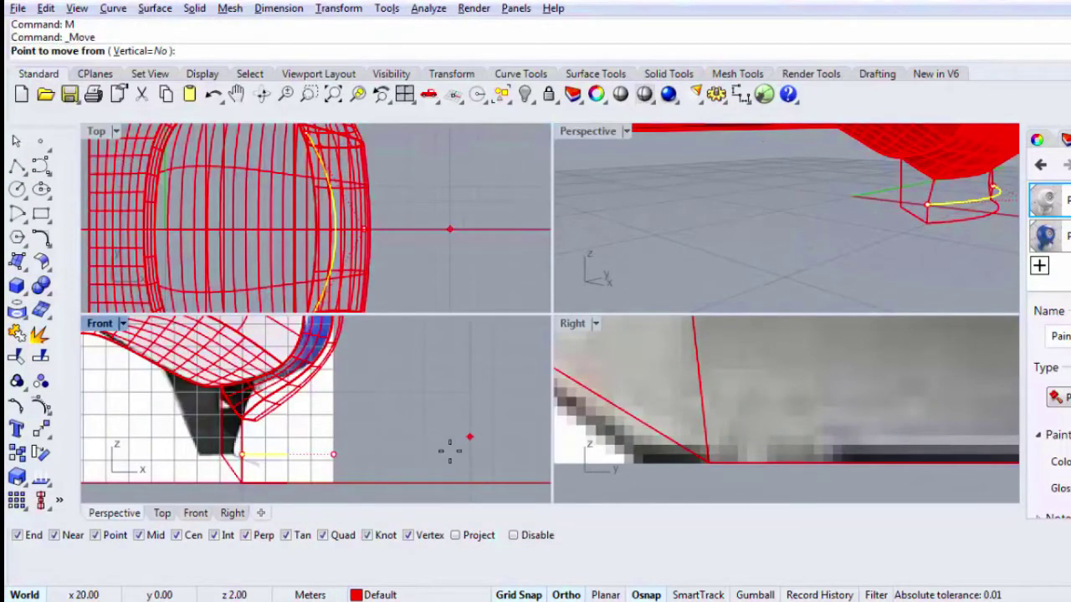
pyautogui.press('Escape')
pyautogui.press('Escape')
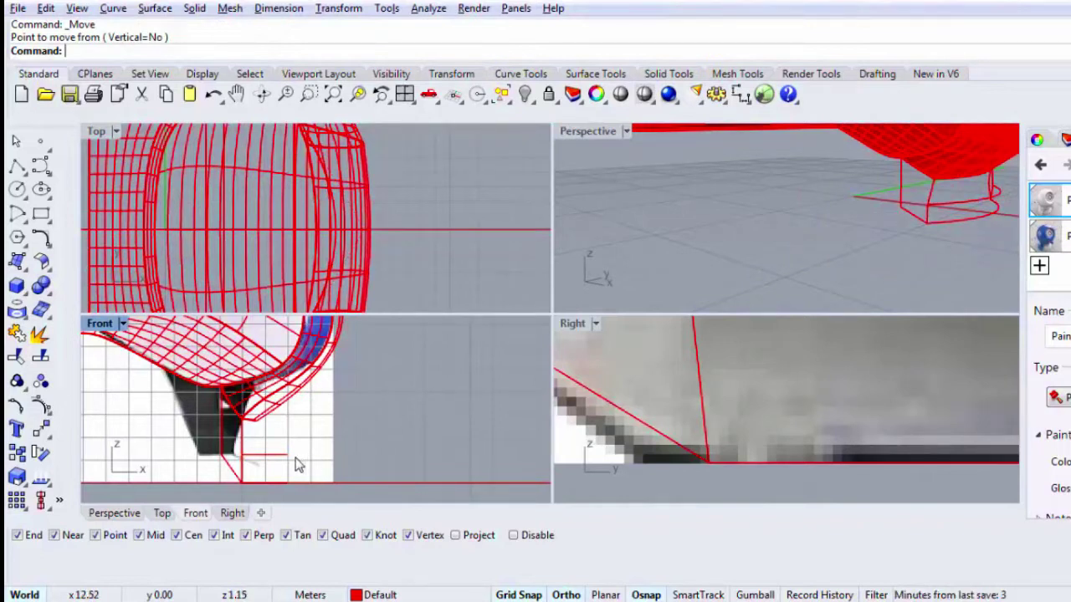
pyautogui.click(286, 456)
pyautogui.click(333, 456)
pyautogui.write('M')
pyautogui.press('Return')
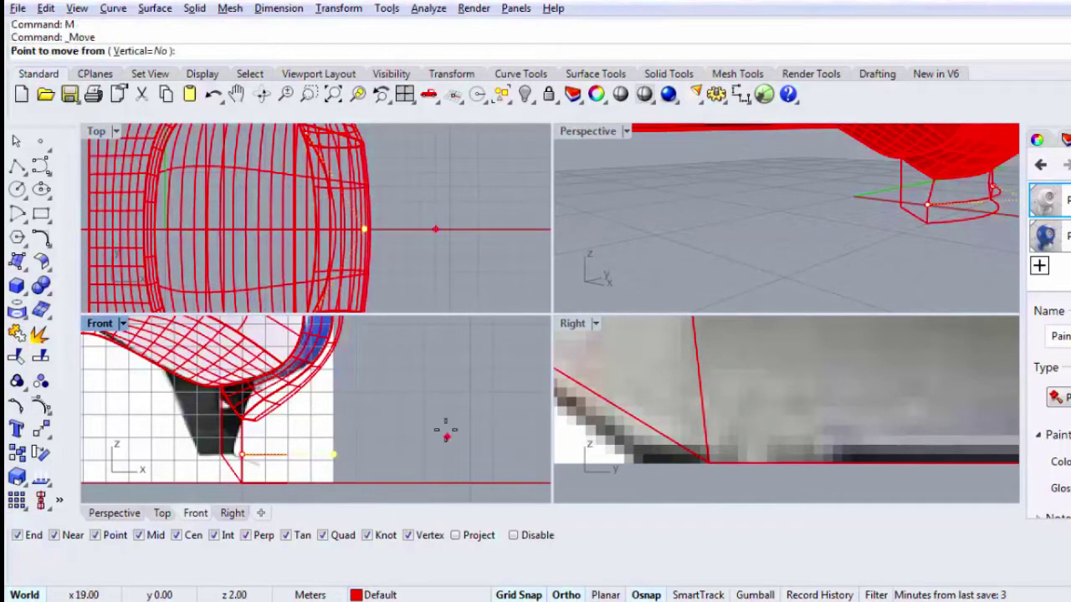
pyautogui.click(446, 437)
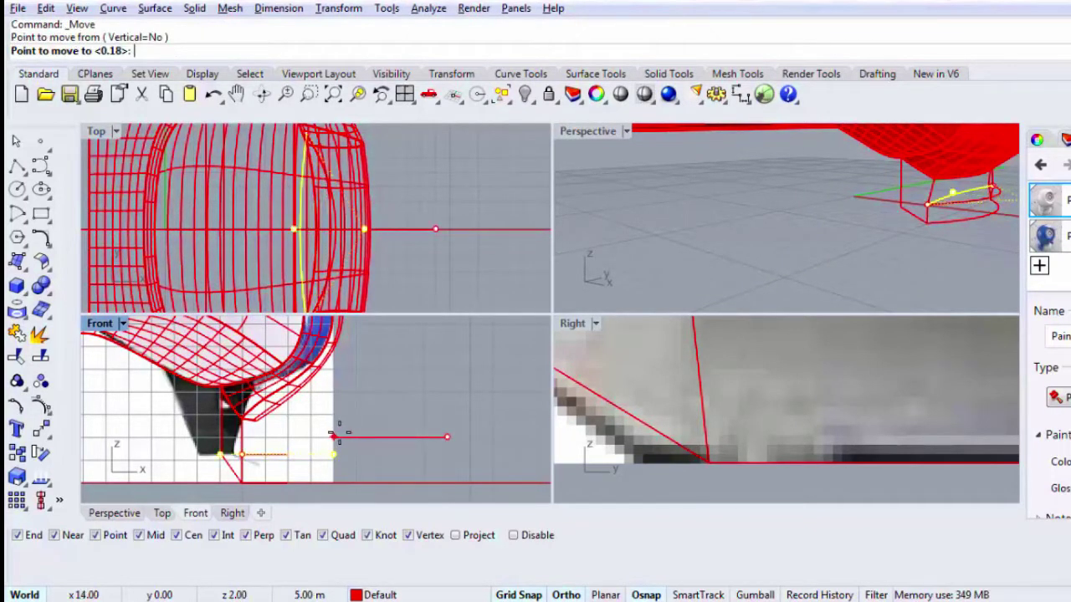
pyautogui.click(334, 436)
pyautogui.click(374, 428)
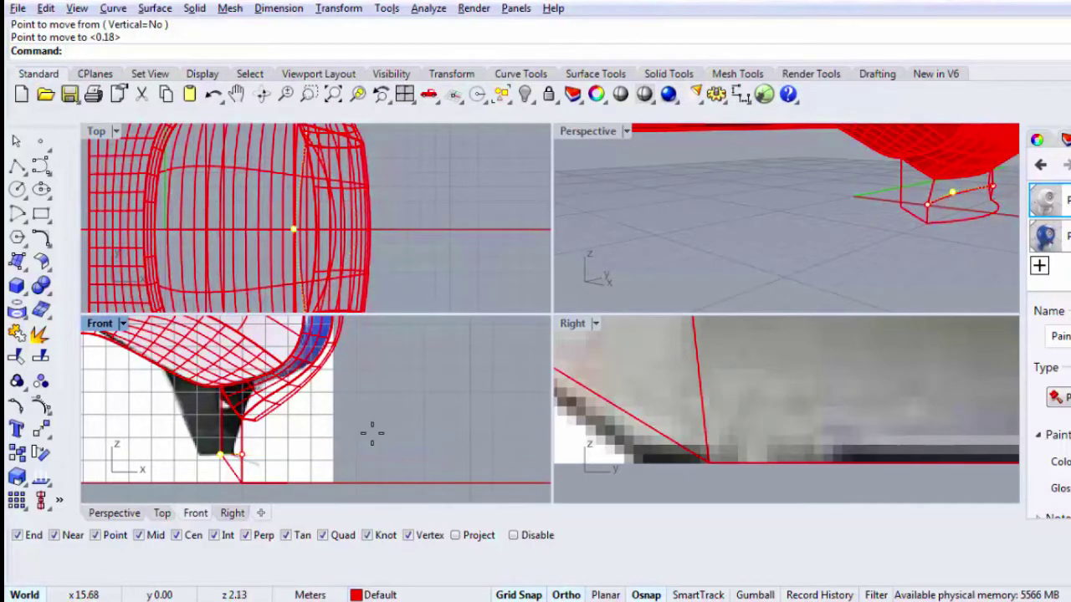
# Step: Delete the upper skirt curve that joins the two side polylines' middle vertices
pyautogui.write('M')
pyautogui.press('Return')
pyautogui.moveTo(802, 246); pyautogui.dragTo(643, 182, button='right')
pyautogui.doubleClick(588, 133)
pyautogui.click(651, 323)
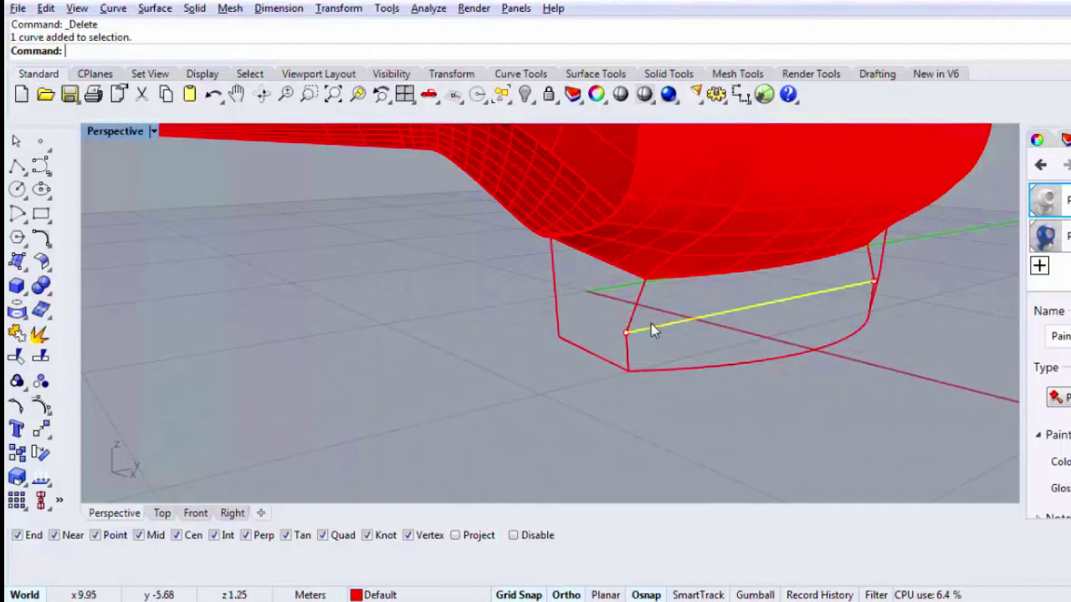
pyautogui.press('Delete')
pyautogui.moveTo(644, 330); pyautogui.dragTo(636, 327, button='right')
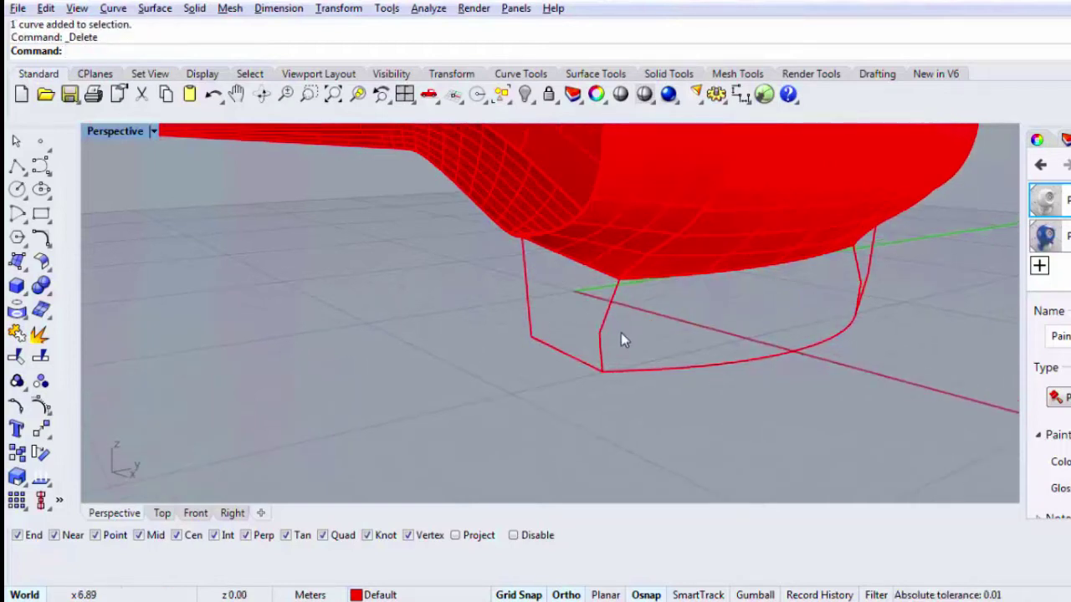
# Step: Create a network surface for the skirt front from the nose's lower edge, the two bent side polylines and the bowed bottom curve
pyautogui.click(623, 368)
pyautogui.press('Escape')
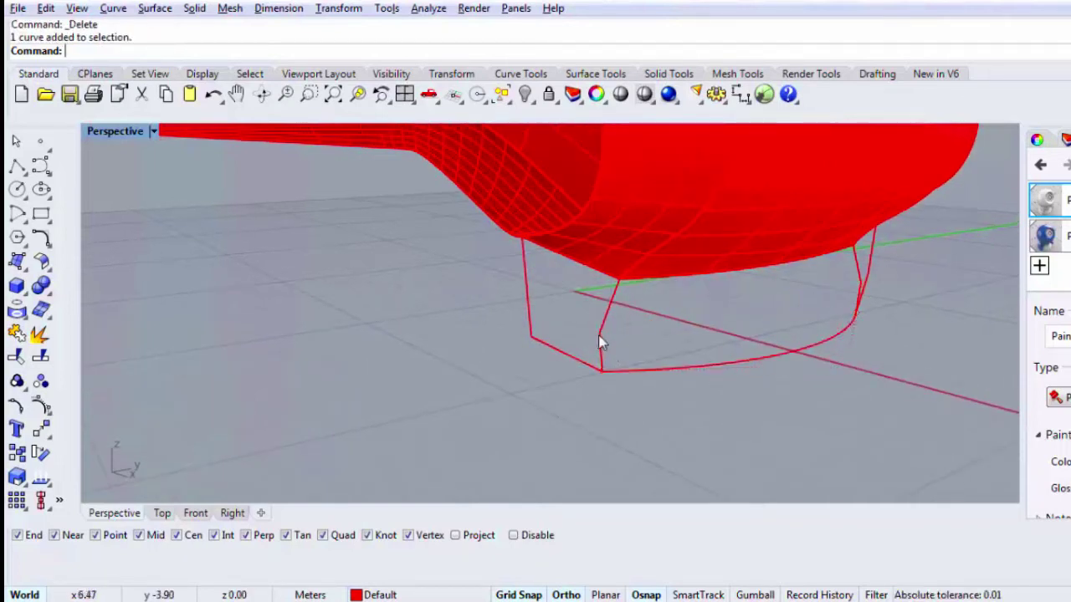
pyautogui.click(600, 343)
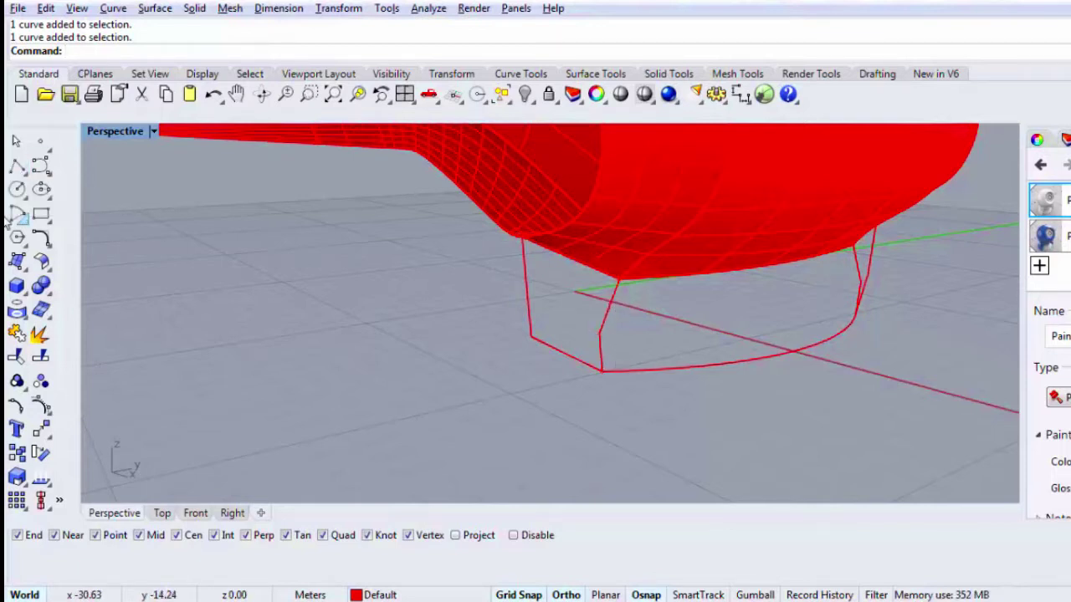
pyautogui.click(17, 262)
pyautogui.click(88, 270)
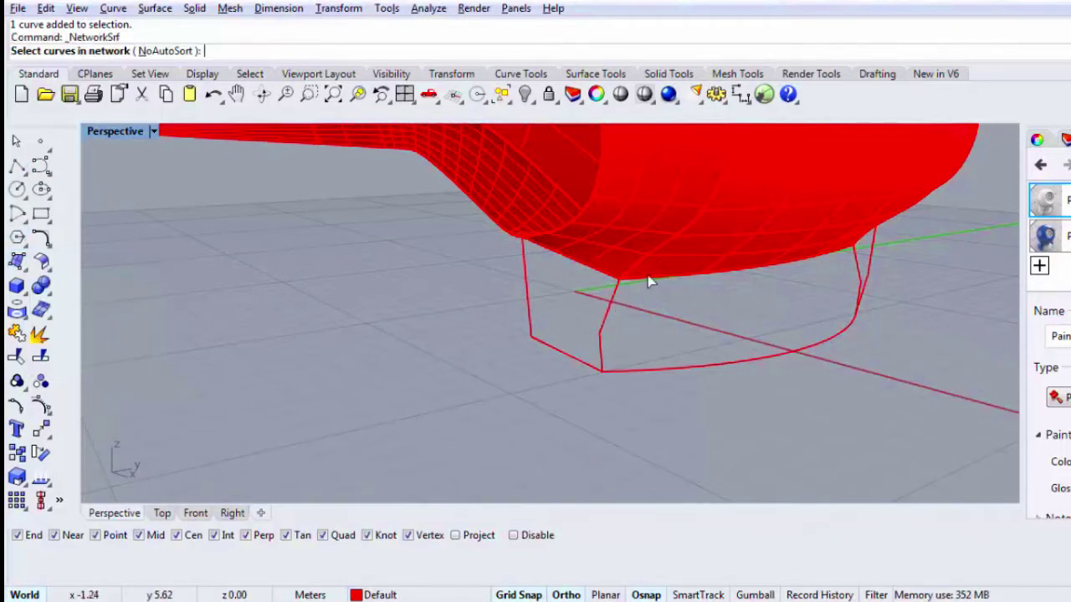
pyautogui.click(651, 281)
pyautogui.click(706, 330)
pyautogui.click(610, 333)
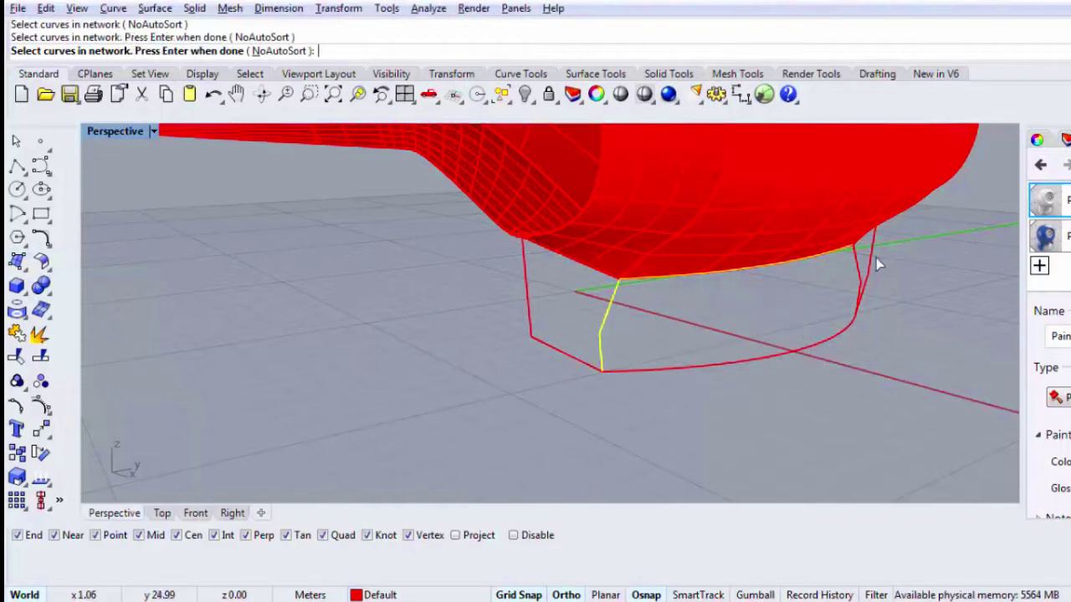
pyautogui.click(819, 341)
pyautogui.press('Return')
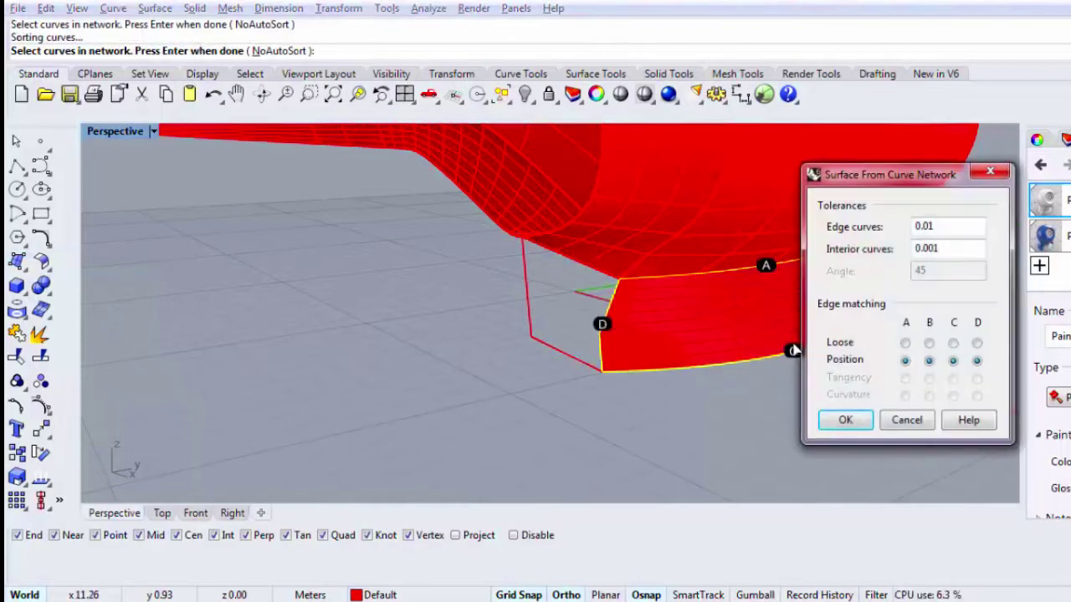
pyautogui.press('Return')
pyautogui.moveTo(723, 387); pyautogui.dragTo(733, 399, button='right')
# Step: Try a network surface on the skirt's side panel, and undo the front network surface
pyautogui.rightClick(665, 380)
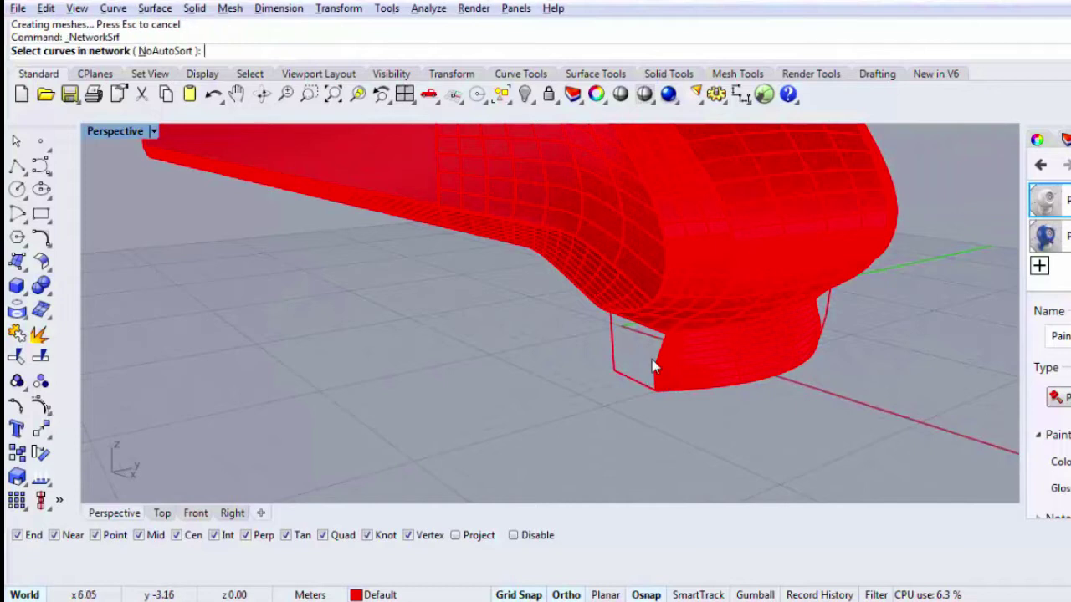
pyautogui.click(654, 360)
pyautogui.rightClick(638, 358)
pyautogui.click(613, 351)
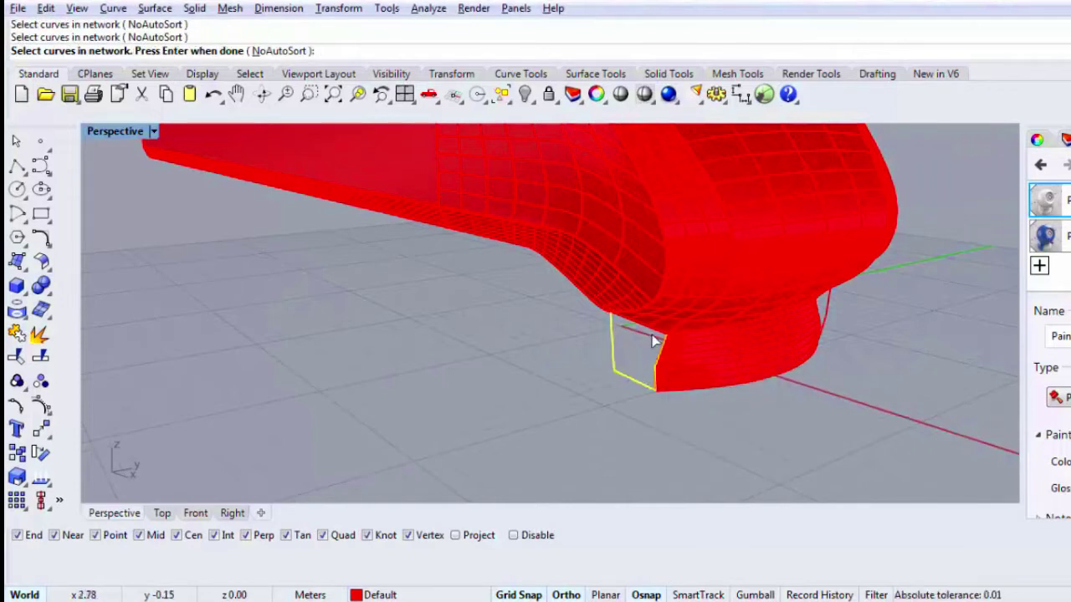
pyautogui.click(652, 342)
pyautogui.press('Escape')
pyautogui.hotkey('ctrl', 'z')
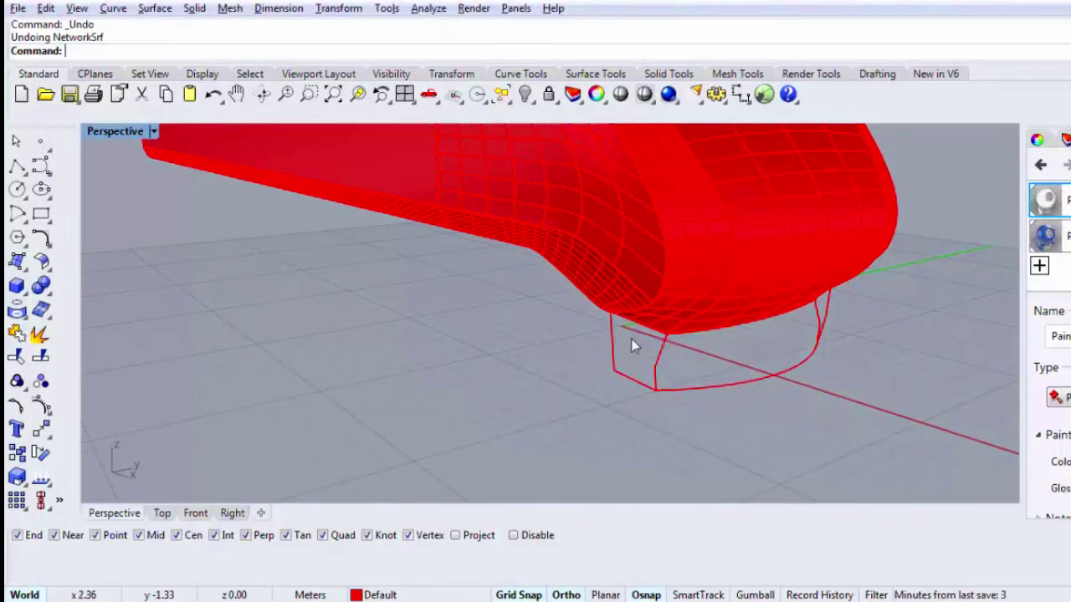
# Step: Draw a central polyline straight down from the middle of the nose's lower edge, angling forward to the middle of the bottom curve
pyautogui.click(16, 165)
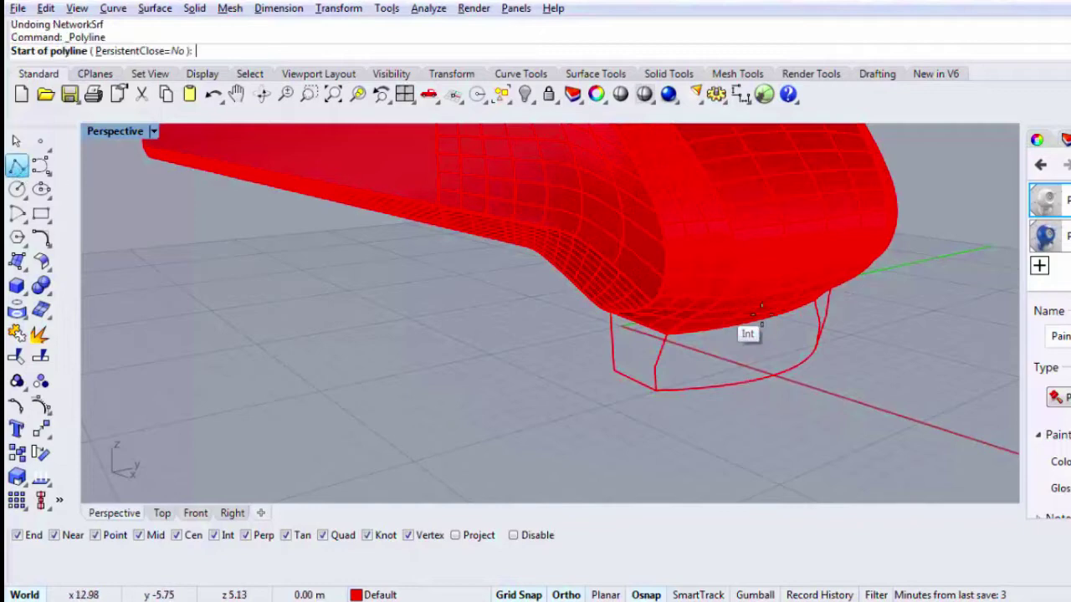
pyautogui.moveTo(728, 329); pyautogui.dragTo(664, 334, button='right')
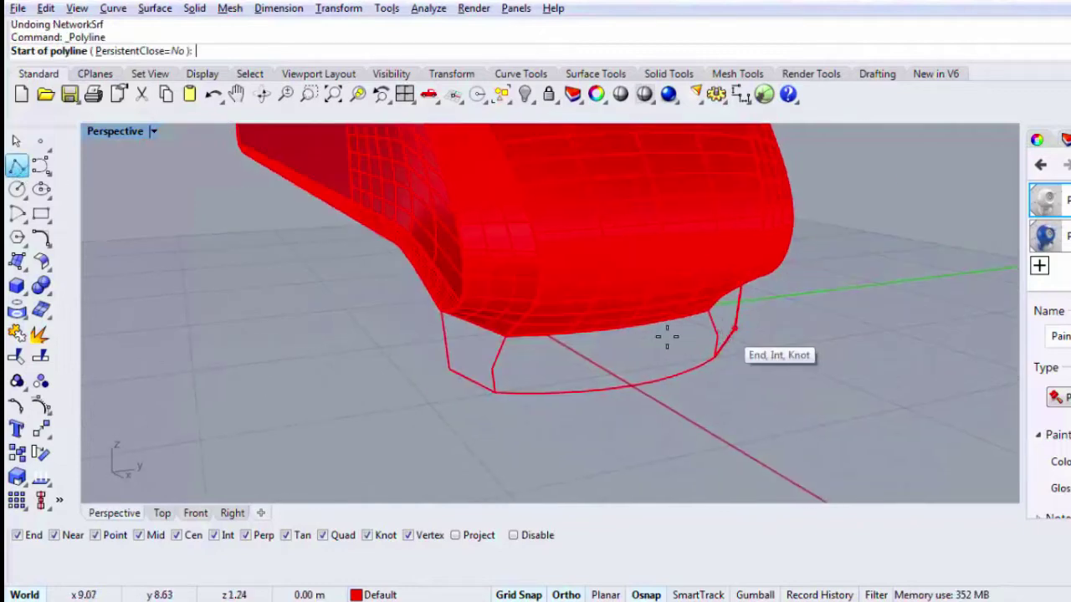
pyautogui.click(623, 334)
pyautogui.doubleClick(100, 131)
pyautogui.moveTo(251, 456); pyautogui.dragTo(291, 399, button='right')
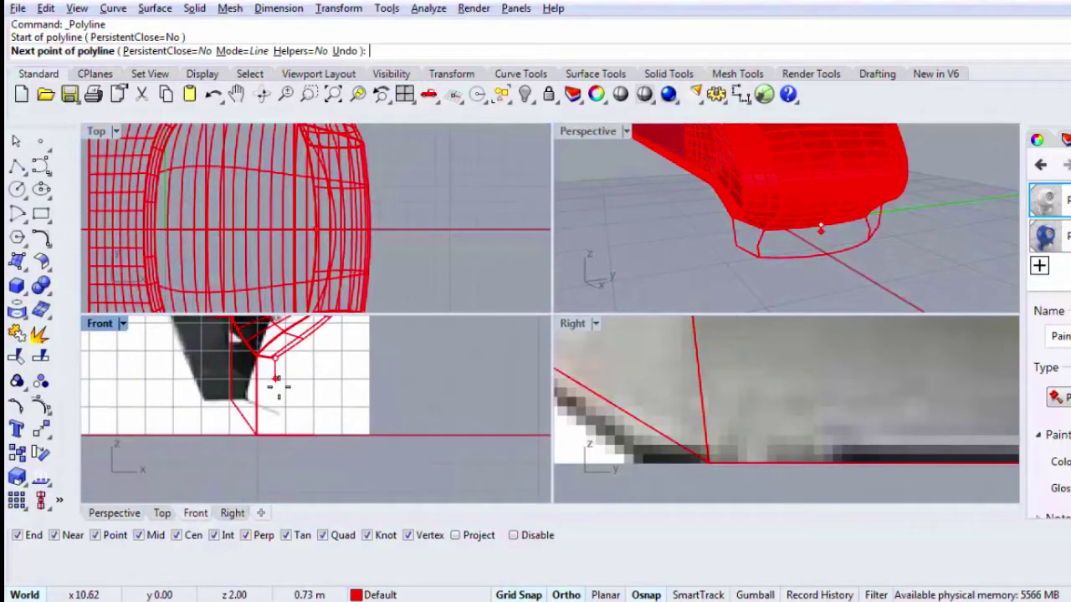
pyautogui.click(276, 408)
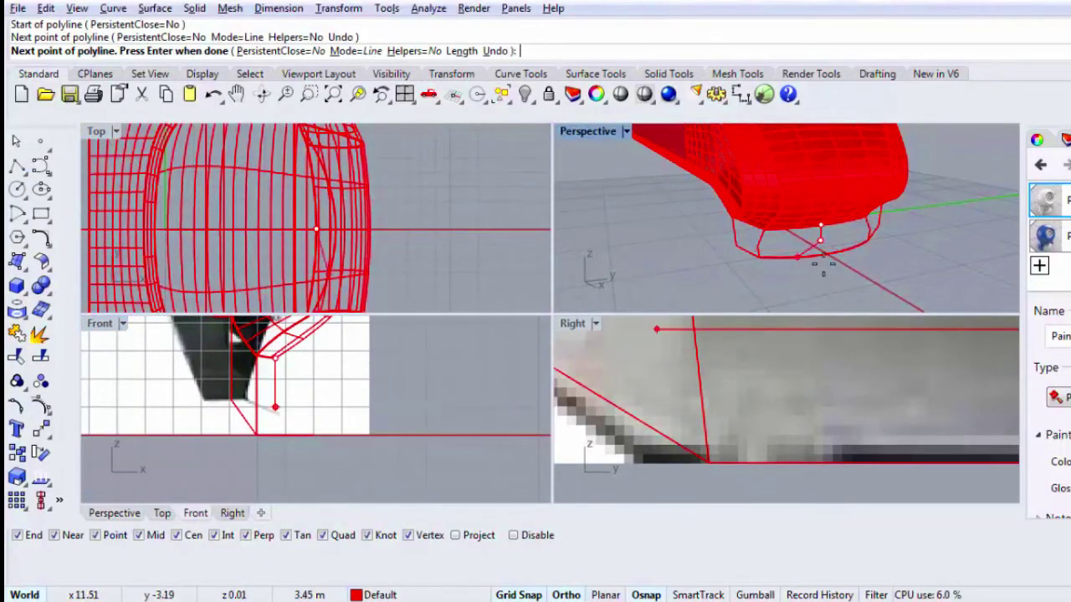
pyautogui.click(827, 266)
pyautogui.press('Return')
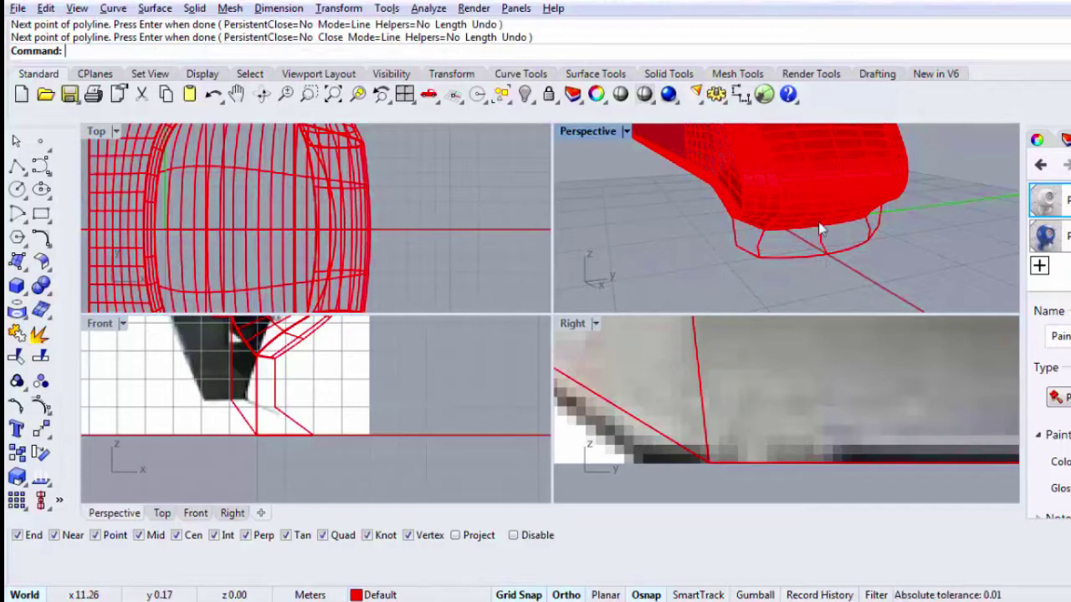
# Step: Draw an interpolated curve across the skirt front through the middle vertices of the side polyline, central polyline and opposite side polyline
pyautogui.doubleClick(595, 136)
pyautogui.moveTo(591, 297); pyautogui.dragTo(559, 299, button='right')
pyautogui.click(39, 169)
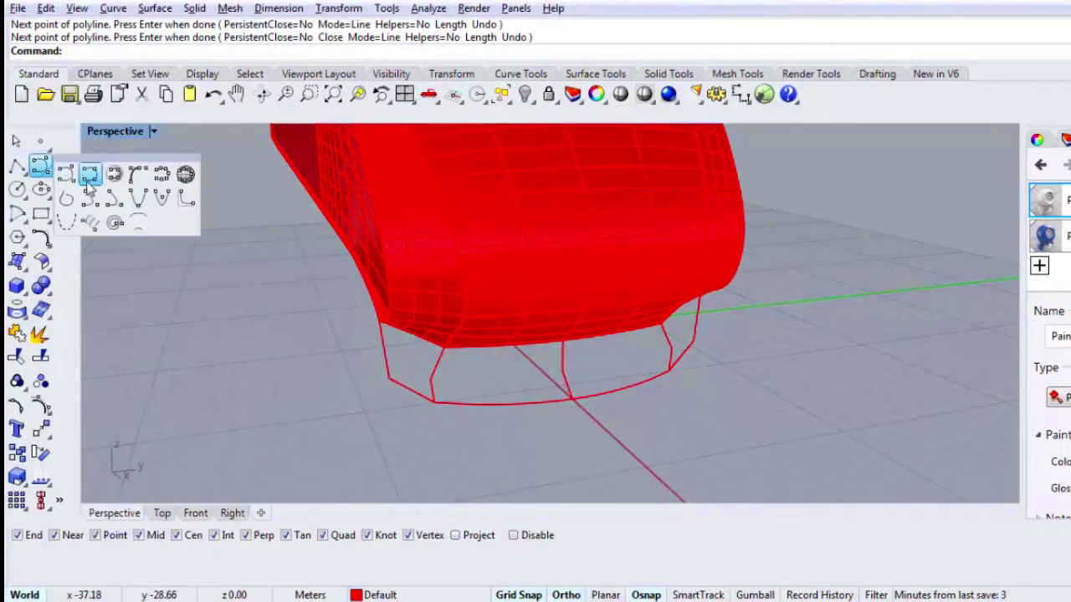
pyautogui.click(96, 190)
pyautogui.click(432, 386)
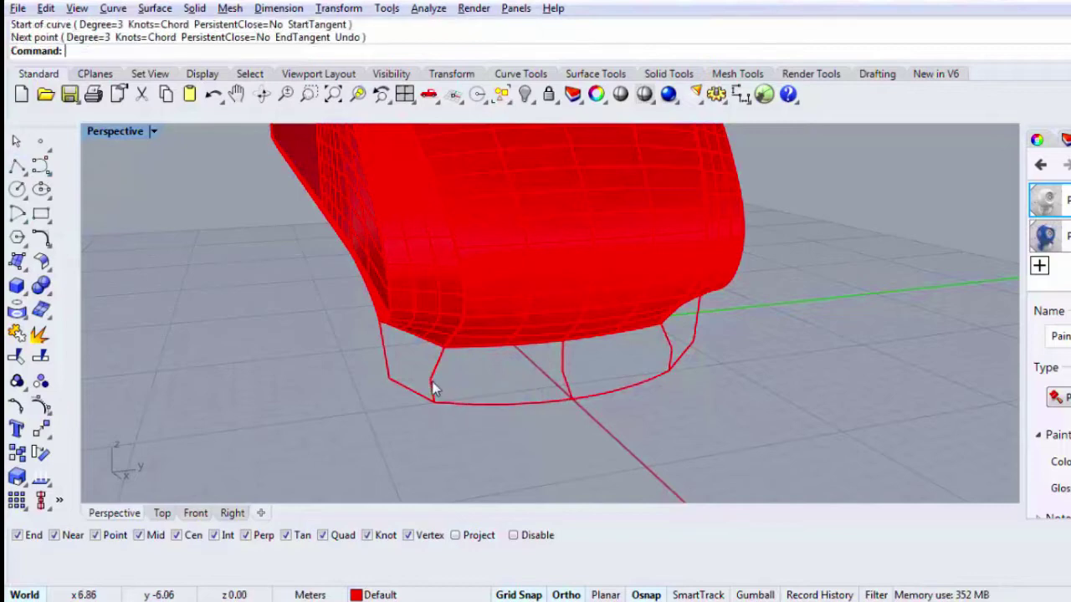
pyautogui.click(562, 372)
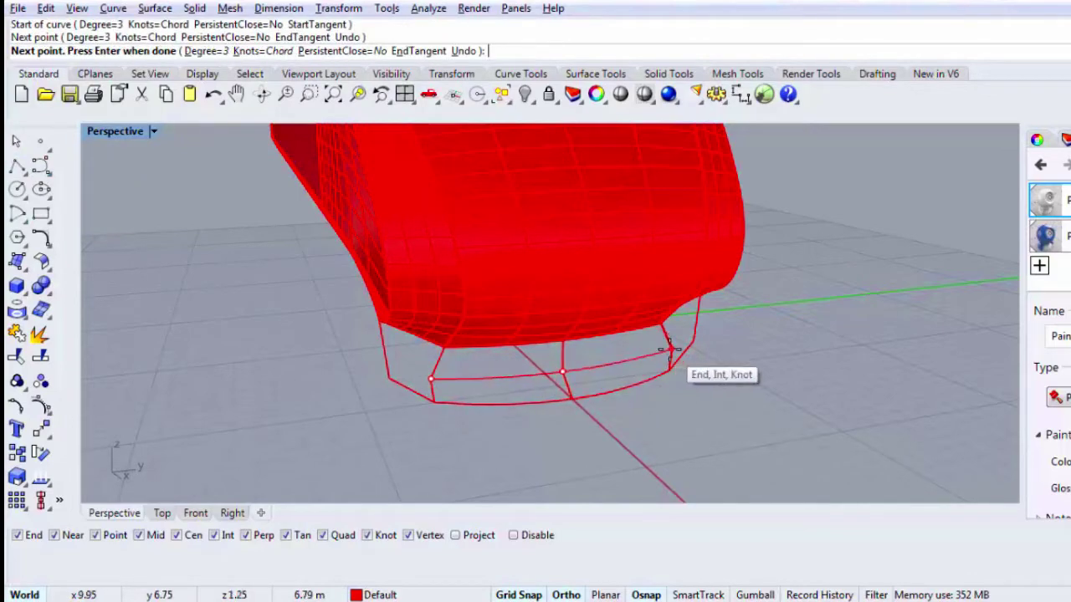
pyautogui.click(671, 348)
pyautogui.rightClick(669, 349)
# Step: Create the skirt's front network surface from the nose's lower edge, the side and central polylines, the middle curve and the bottom curve
pyautogui.moveTo(516, 397); pyautogui.dragTo(549, 391, button='right')
pyautogui.scroll(4, 622, 349)
pyautogui.moveTo(622, 353); pyautogui.dragTo(460, 332, button='right')
pyautogui.click(41, 281)
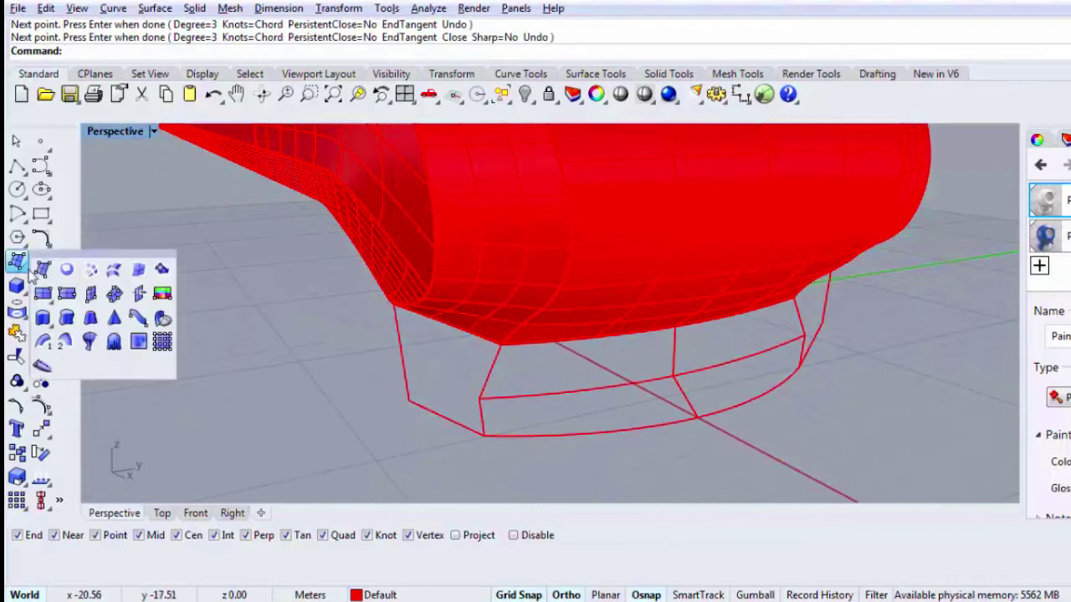
pyautogui.click(89, 271)
pyautogui.click(492, 368)
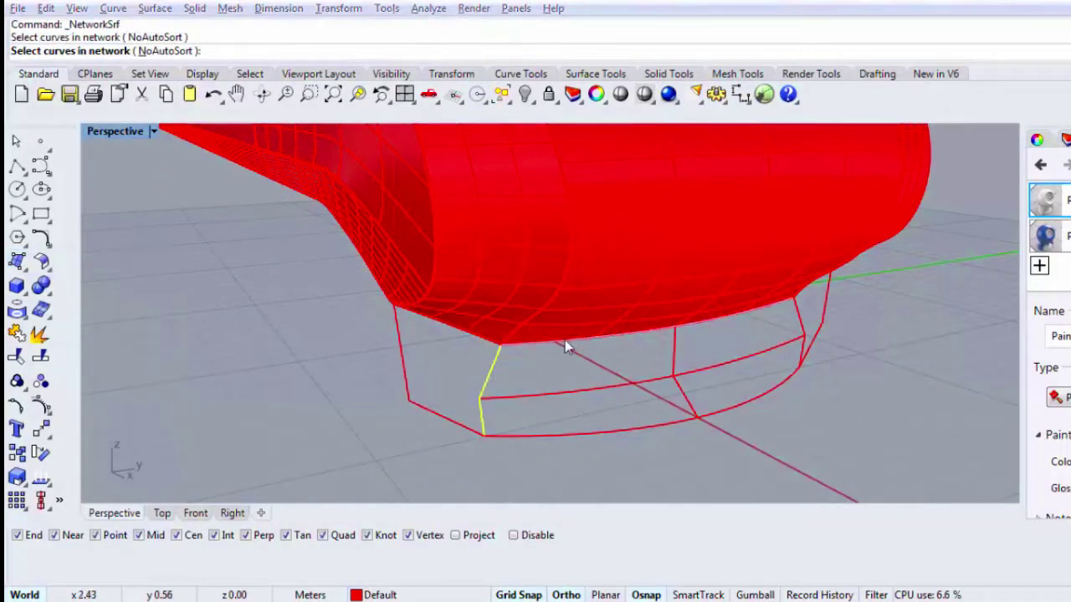
pyautogui.click(564, 340)
pyautogui.click(628, 399)
pyautogui.click(644, 380)
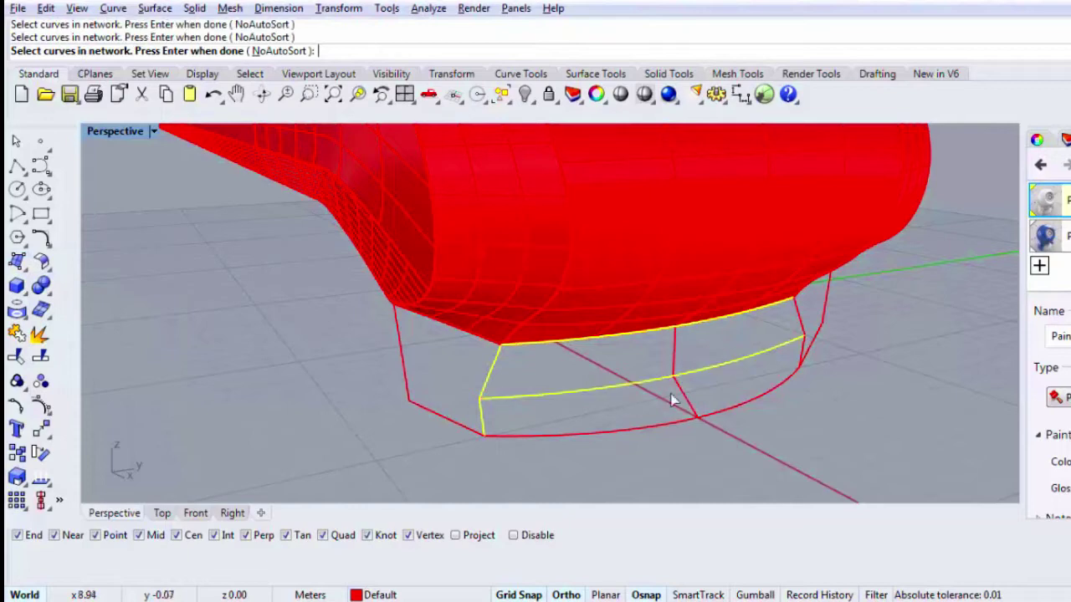
pyautogui.click(684, 408)
pyautogui.press('Return')
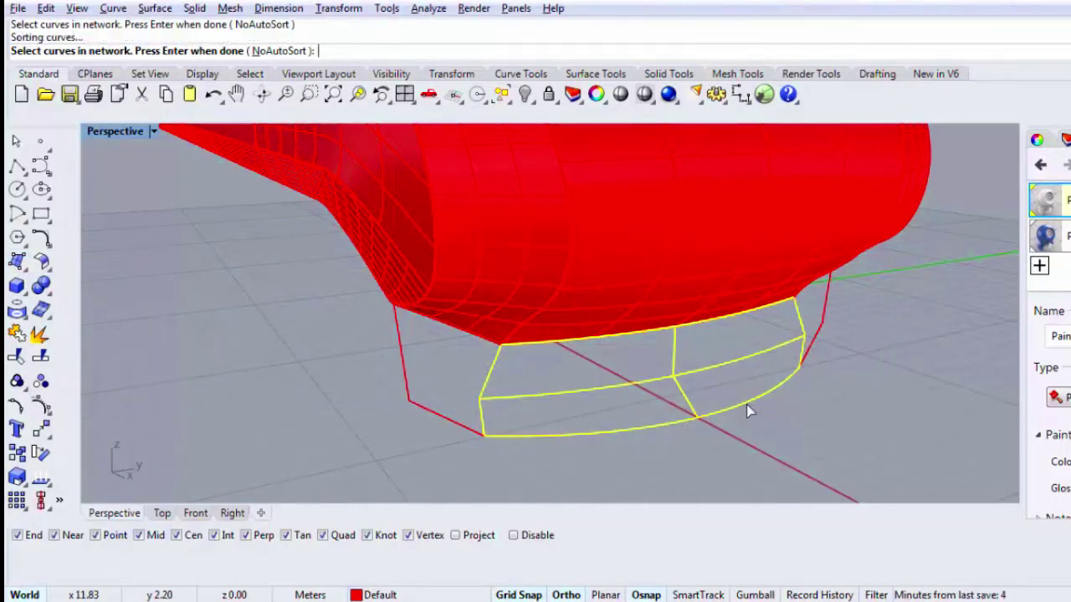
pyautogui.press('Return')
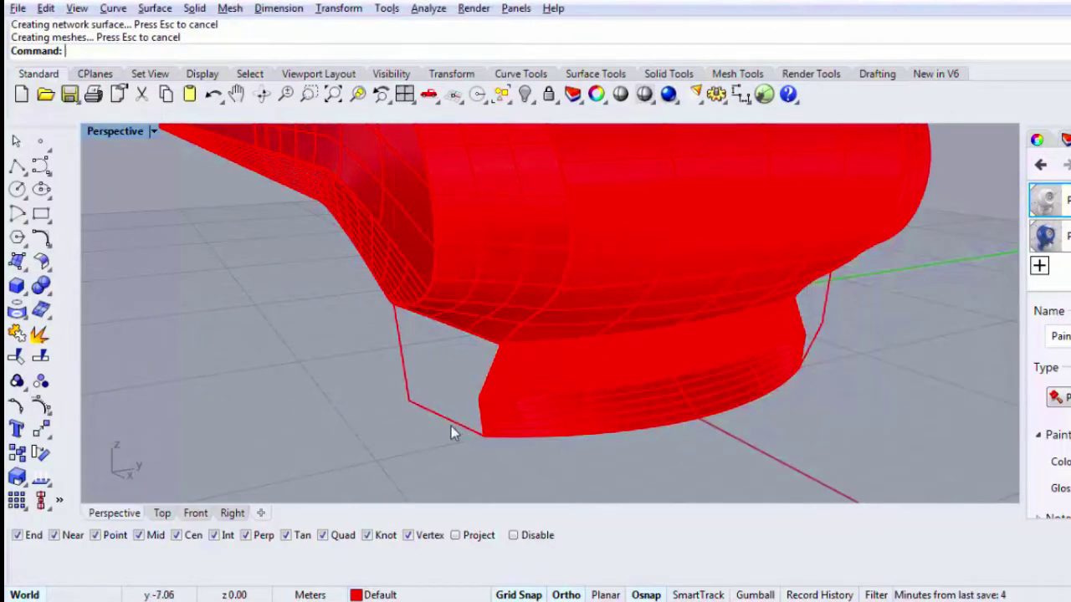
# Step: Create a network surface for the first side panel from its outer polyline, the nose's lower edge and the front skirt's edge
pyautogui.press('Return')
pyautogui.click(453, 422)
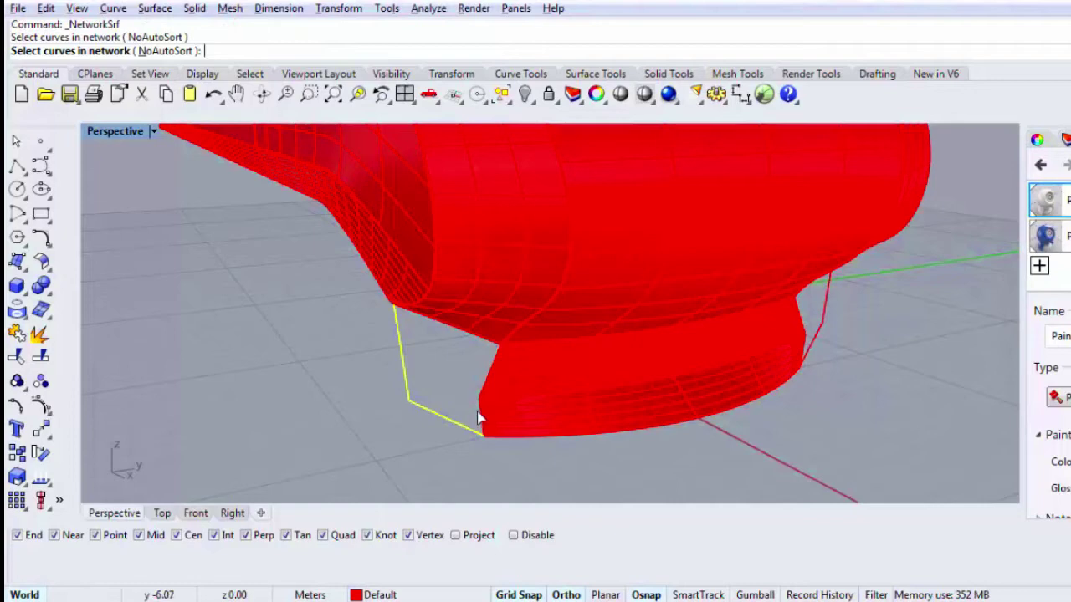
pyautogui.click(471, 338)
pyautogui.click(521, 375)
pyautogui.press('Return')
pyautogui.press('Return')
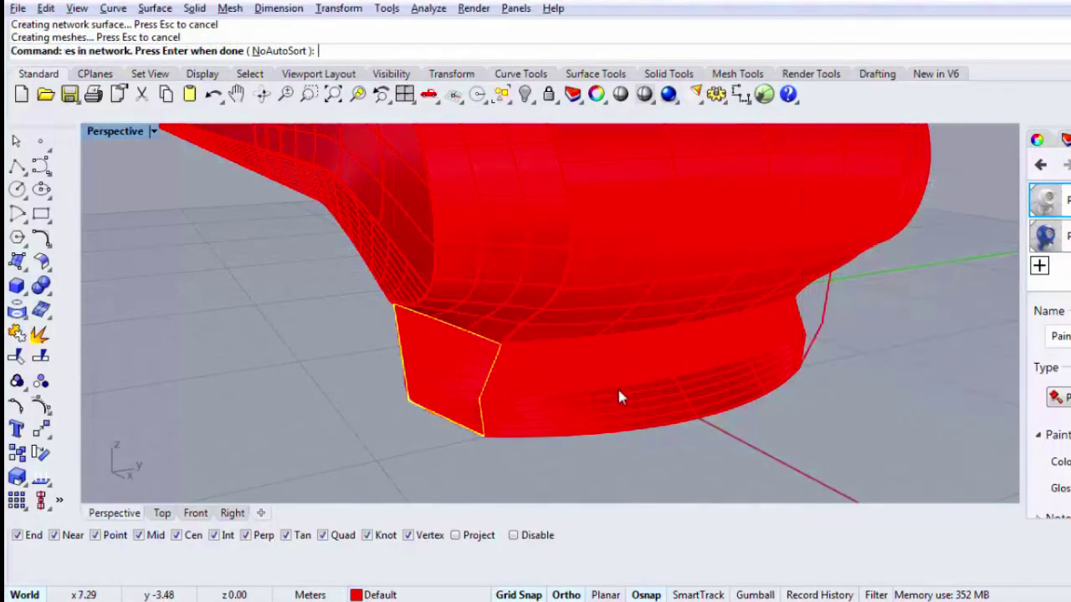
# Step: Create a network surface for the opposite side panel from its outer polyline, the nose's lower edge and the front skirt's edge
pyautogui.moveTo(619, 397); pyautogui.dragTo(544, 394, button='right')
pyautogui.press('Return')
pyautogui.click(475, 349)
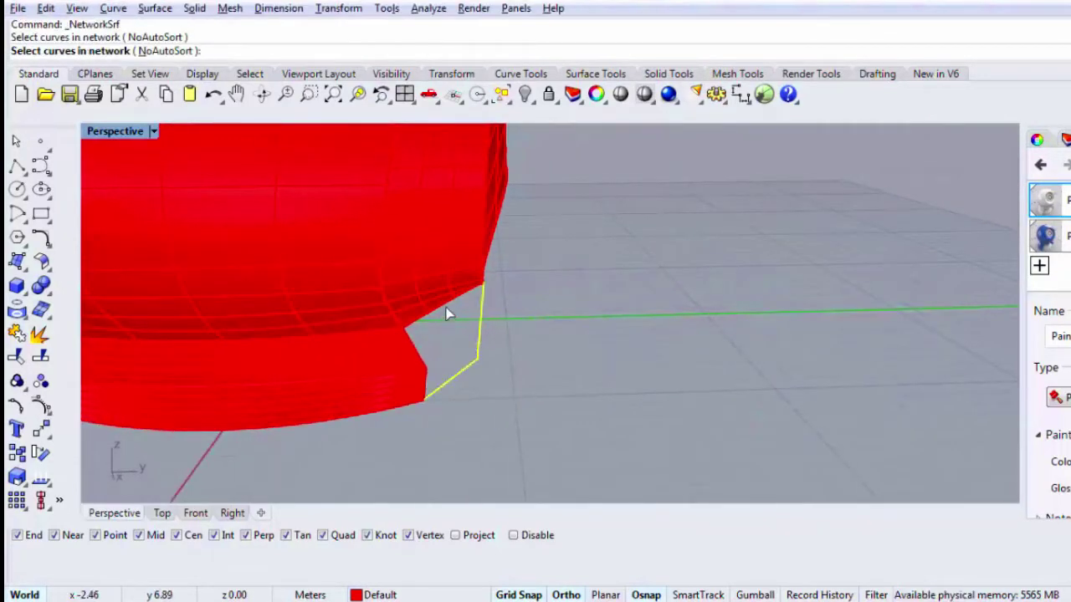
pyautogui.click(450, 315)
pyautogui.click(487, 352)
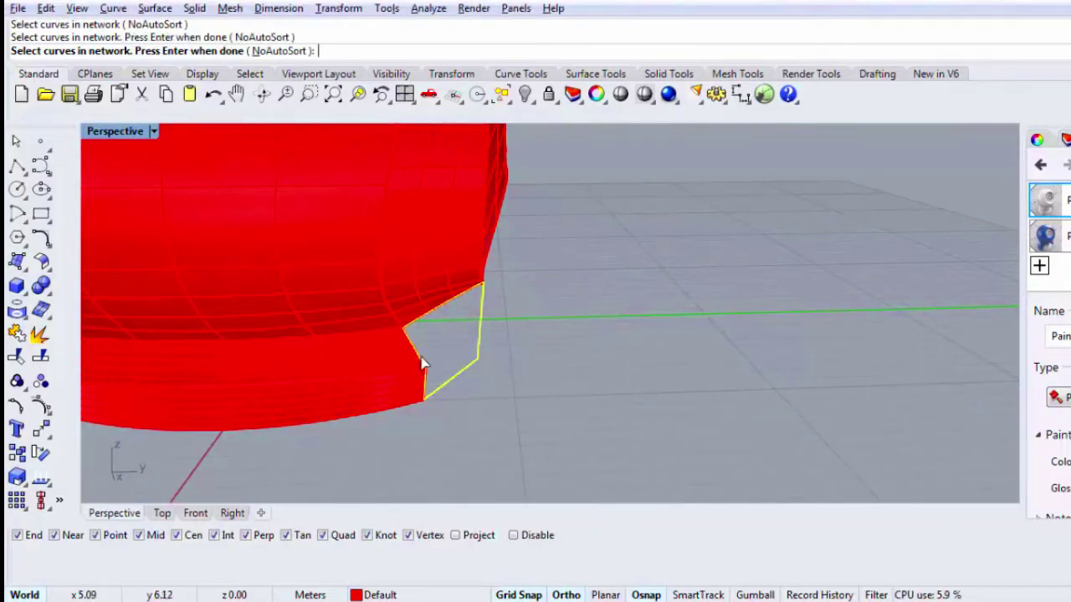
pyautogui.press('Return')
pyautogui.press('Return')
# Step: Preview the nose and skirt in rendered shading to examine the new skirt surfaces from several angles
pyautogui.moveTo(454, 387); pyautogui.dragTo(597, 176, button='right')
pyautogui.click(621, 93)
pyautogui.moveTo(490, 354); pyautogui.dragTo(597, 400, button='right')
pyautogui.press('Escape')
pyautogui.scroll(8, 656, 297)
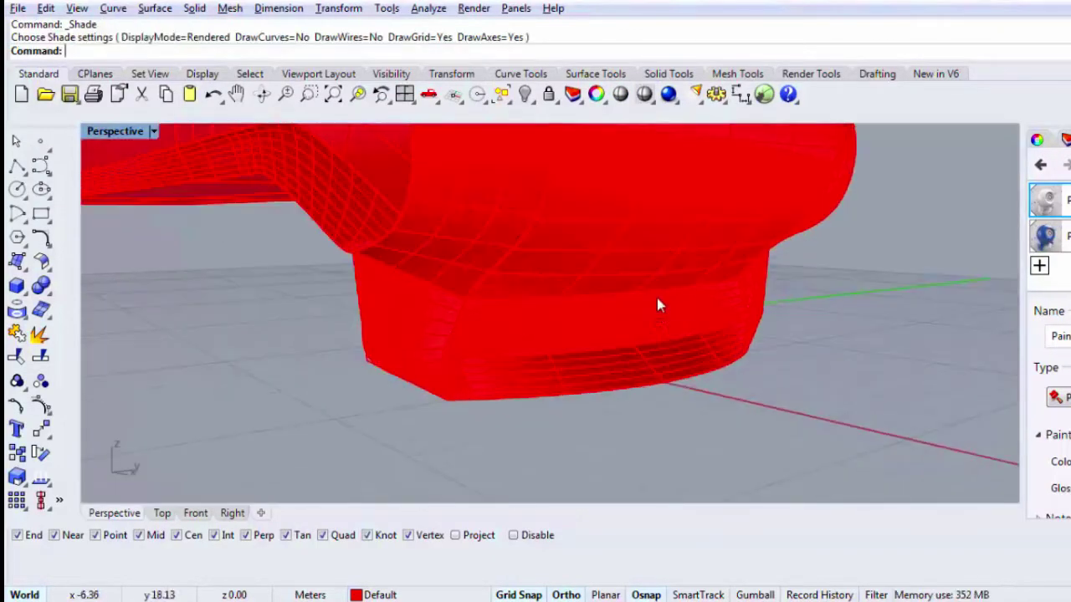
# Step: Undo the front and both side network surfaces of the skirt, leaving its curve framework
pyautogui.click(657, 311)
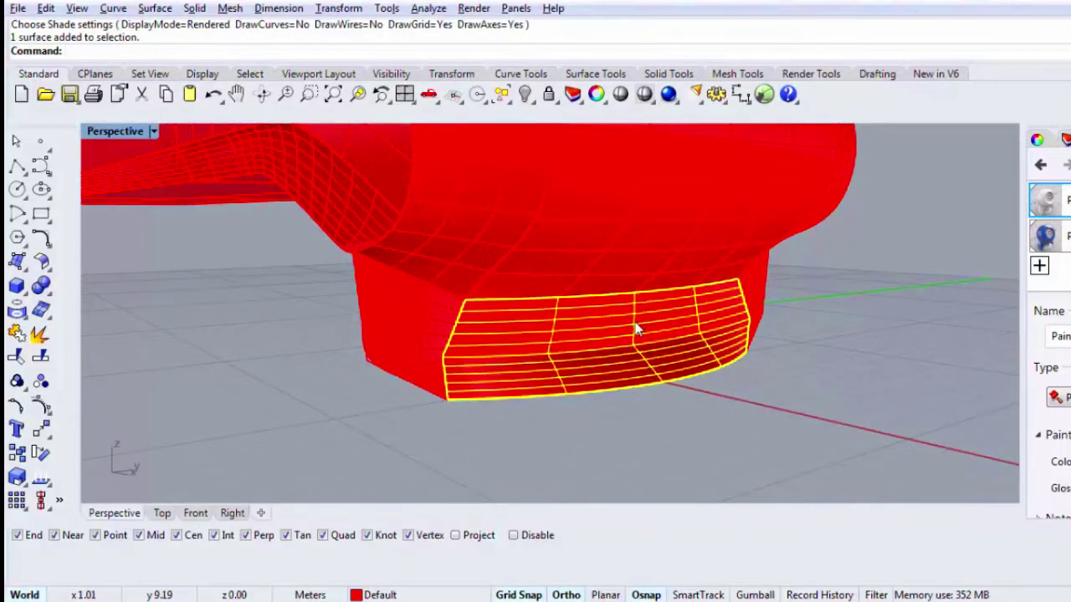
pyautogui.hotkey('ctrl', 'z')
pyautogui.hotkey('ctrl', 'z')
pyautogui.hotkey('ctrl', 'z')
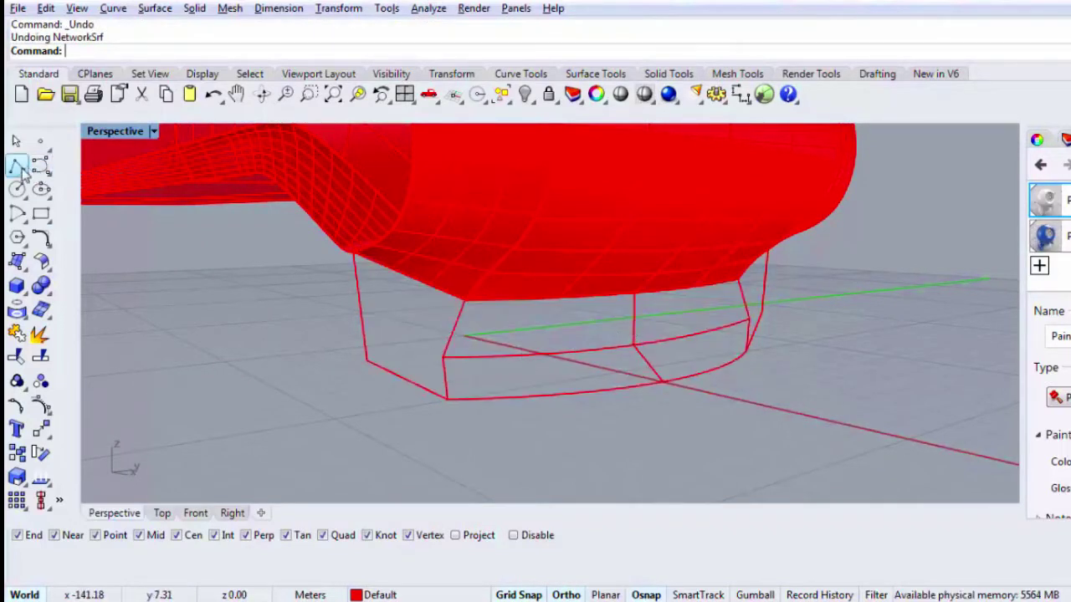
# Step: Draw a diagonal line across each side panel between the outer polyline's upper end and the front side polyline's middle vertex
pyautogui.click(17, 166)
pyautogui.click(353, 251)
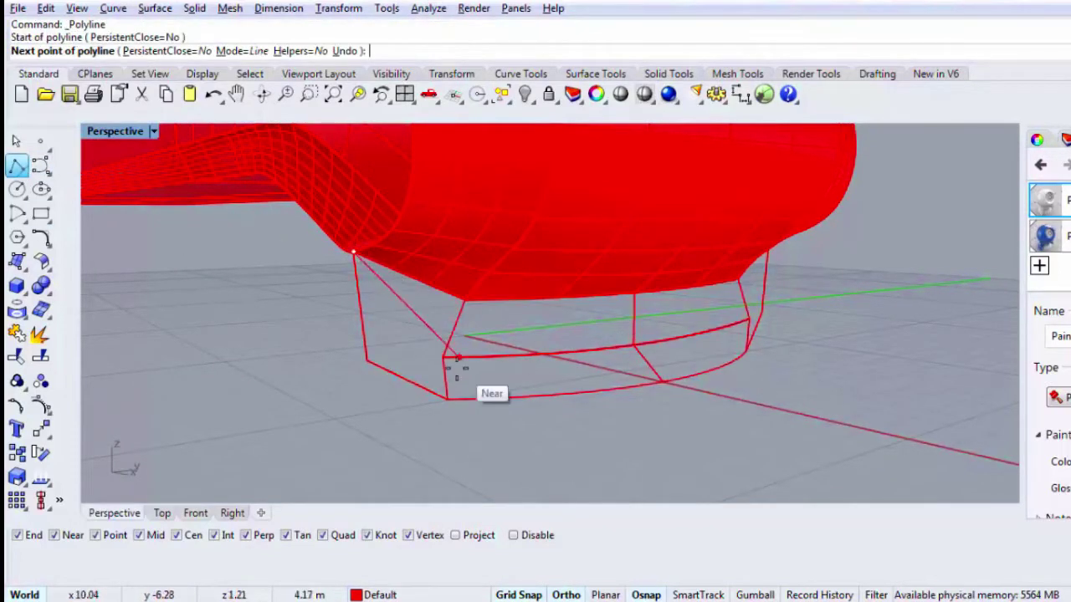
pyautogui.click(444, 358)
pyautogui.rightClick(443, 359)
pyautogui.moveTo(443, 361); pyautogui.dragTo(356, 381, button='right')
pyautogui.rightClick(355, 378)
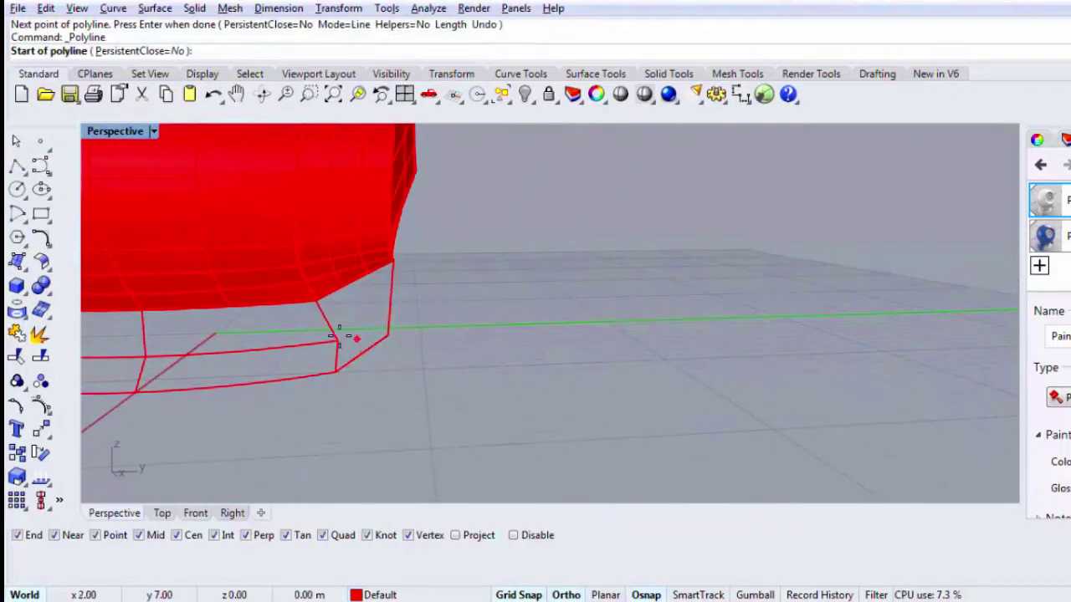
pyautogui.click(339, 334)
pyautogui.click(392, 263)
pyautogui.press('Return')
# Step: Split the skirt's central polyline at the middle curve
pyautogui.moveTo(402, 287); pyautogui.dragTo(507, 338, button='right')
pyautogui.click(507, 337)
pyautogui.click(504, 361)
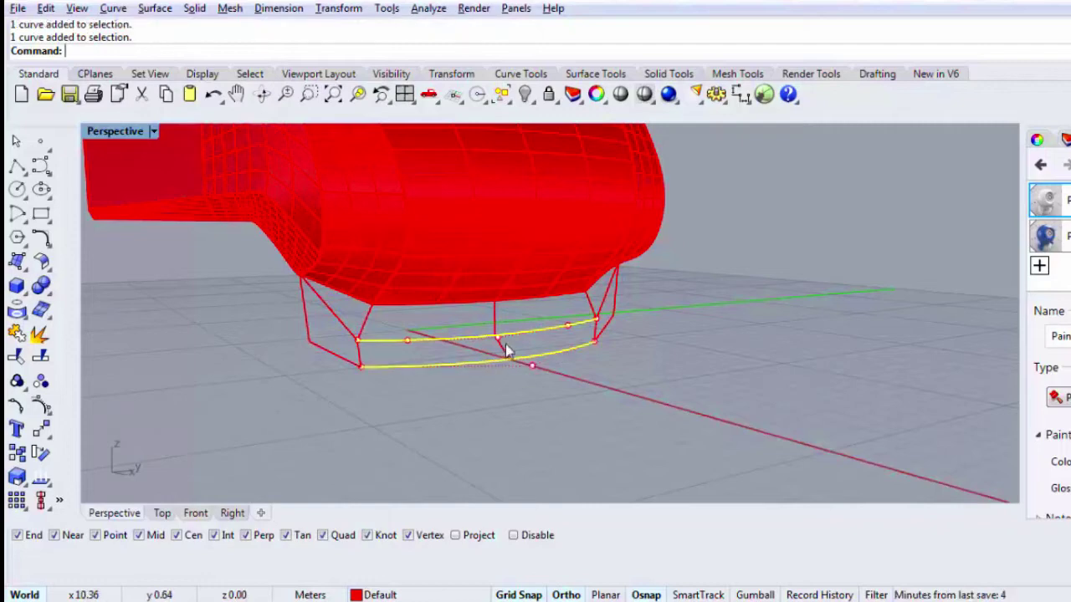
pyautogui.scroll(3, 502, 354)
pyautogui.scroll(-4, 519, 352)
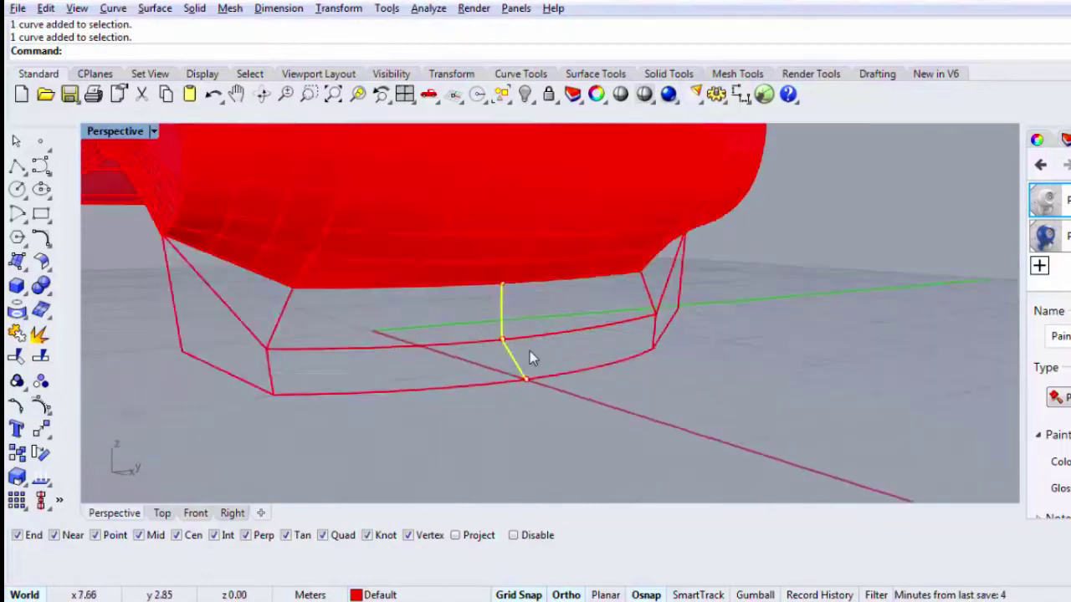
pyautogui.press('Return')
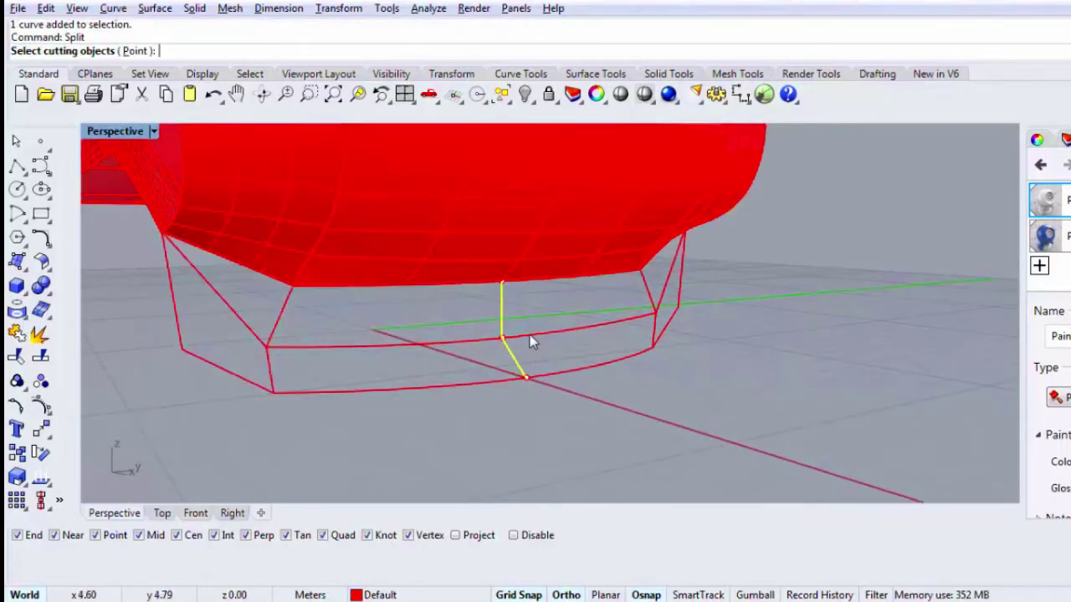
pyautogui.click(532, 359)
pyautogui.press('Return')
pyautogui.click(508, 363)
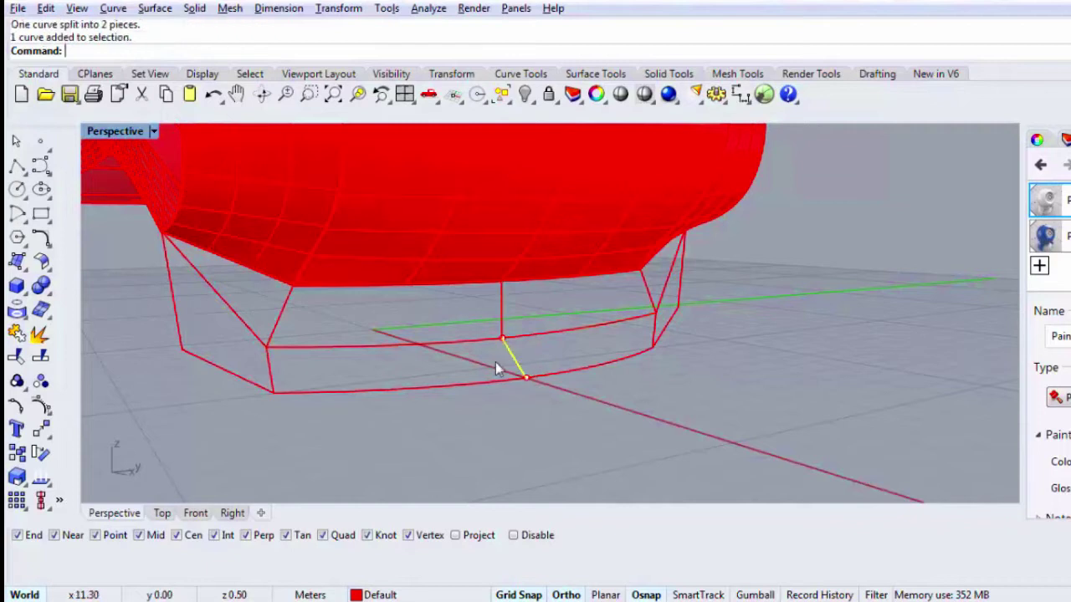
# Step: Split both front side polylines of the skirt at the middle curve
pyautogui.click(278, 347)
pyautogui.click(262, 369)
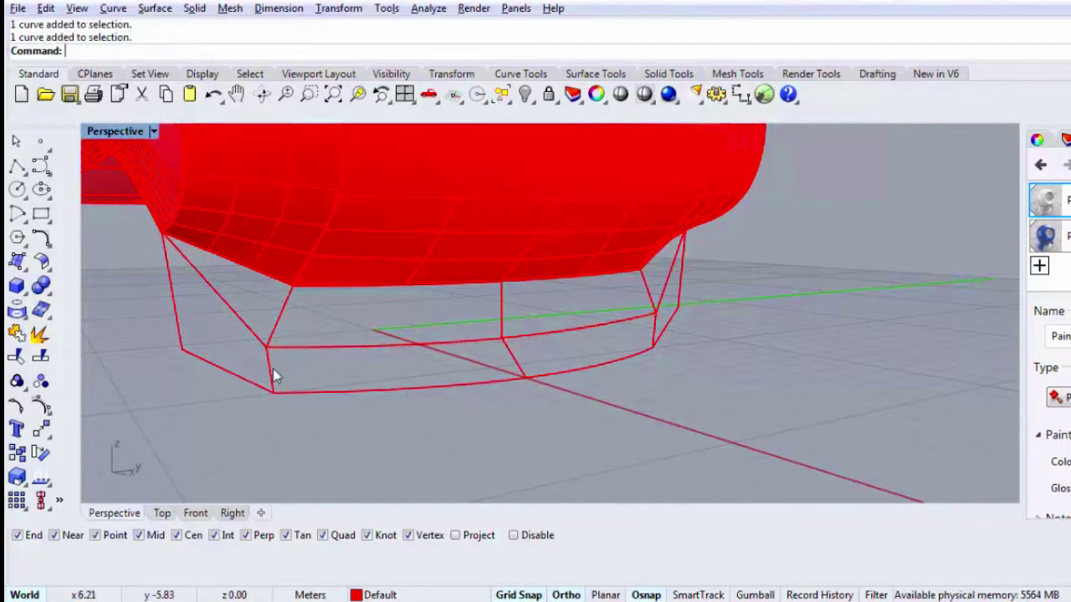
pyautogui.press('Return')
pyautogui.click(629, 315)
pyautogui.press('Return')
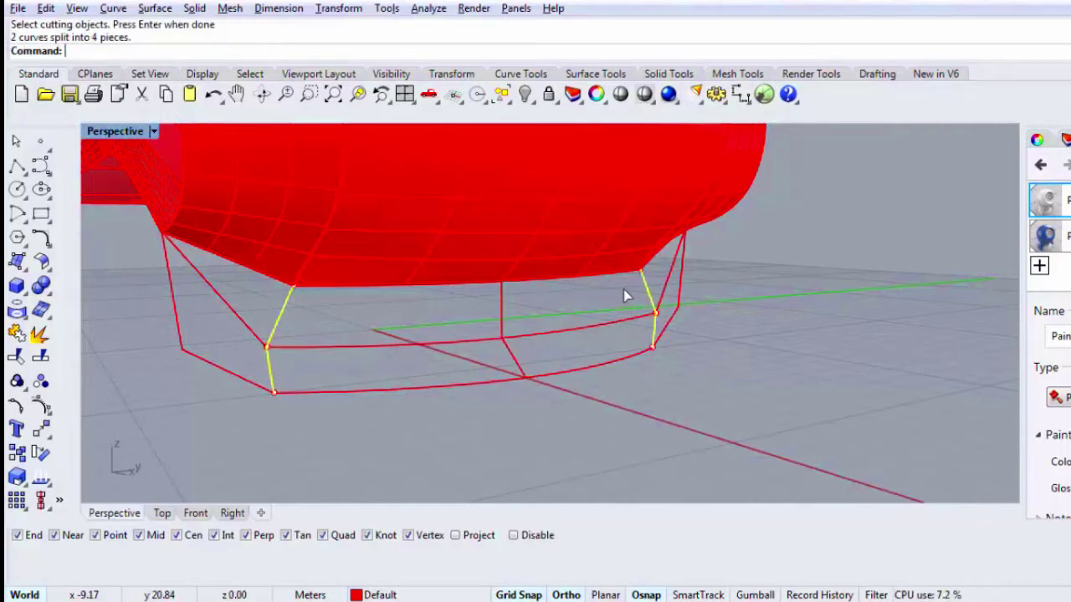
# Step: Create the upper front network surface between the nose's lower edge, the middle curve and the upper side segments
pyautogui.click(41, 261)
pyautogui.click(91, 271)
pyautogui.click(280, 317)
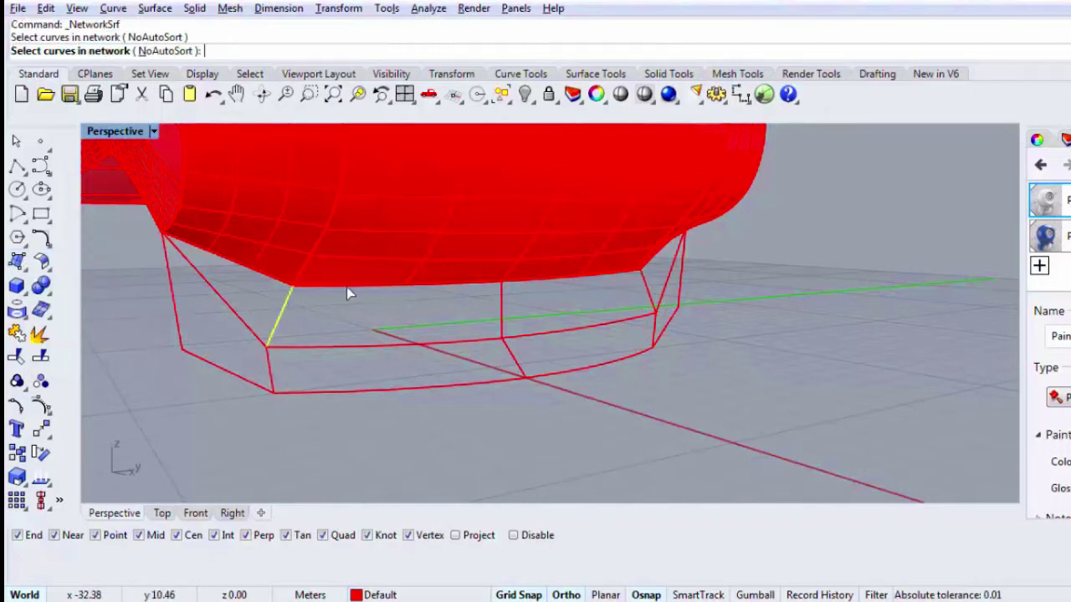
pyautogui.click(346, 285)
pyautogui.click(397, 335)
pyautogui.click(412, 344)
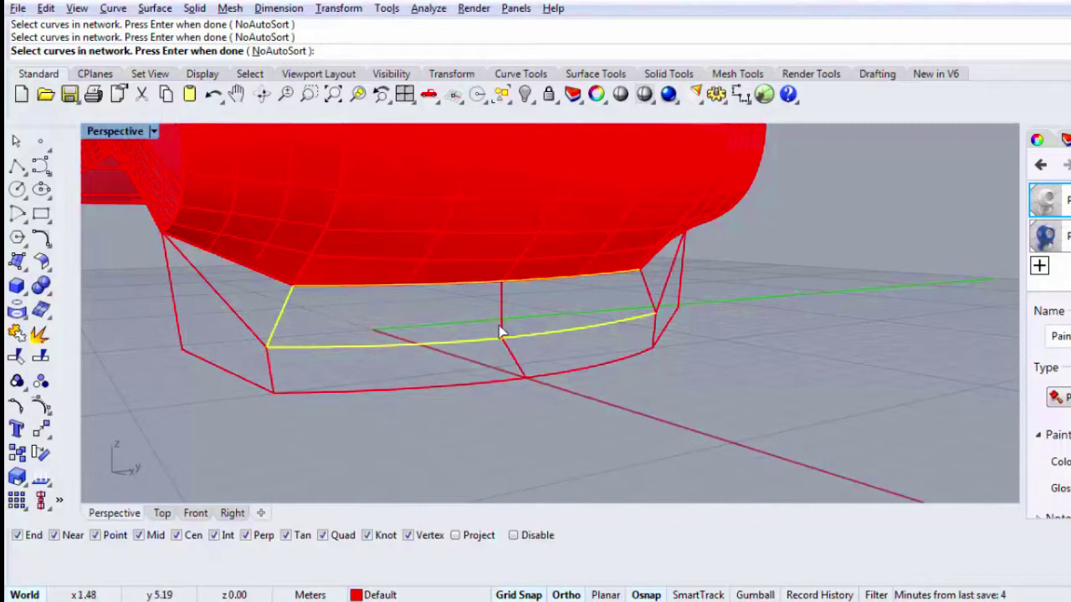
pyautogui.click(651, 297)
pyautogui.press('Return')
pyautogui.press('Return')
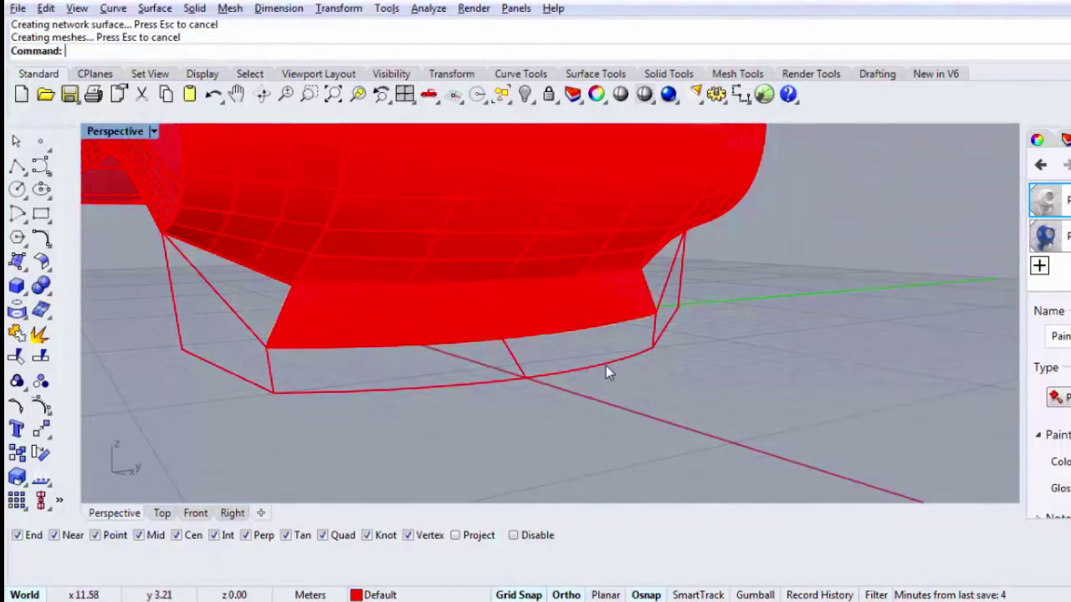
# Step: Create the lower front network surface from the bottom curve, the lower side and central segments and the middle curve
pyautogui.press('Return')
pyautogui.click(606, 365)
pyautogui.click(653, 342)
pyautogui.click(709, 375)
pyautogui.click(514, 370)
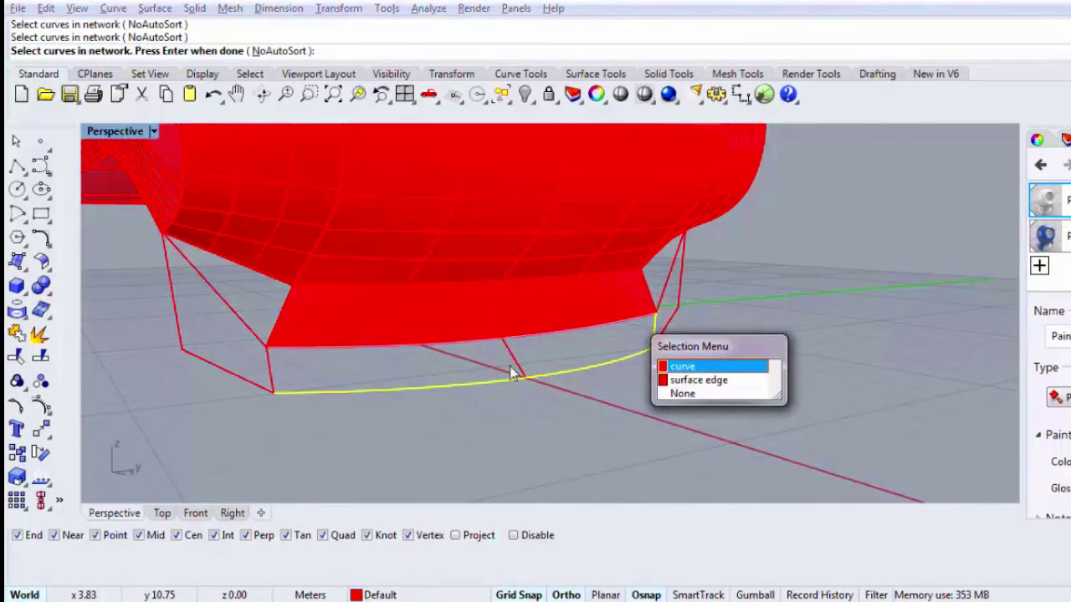
pyautogui.click(709, 363)
pyautogui.press('Return')
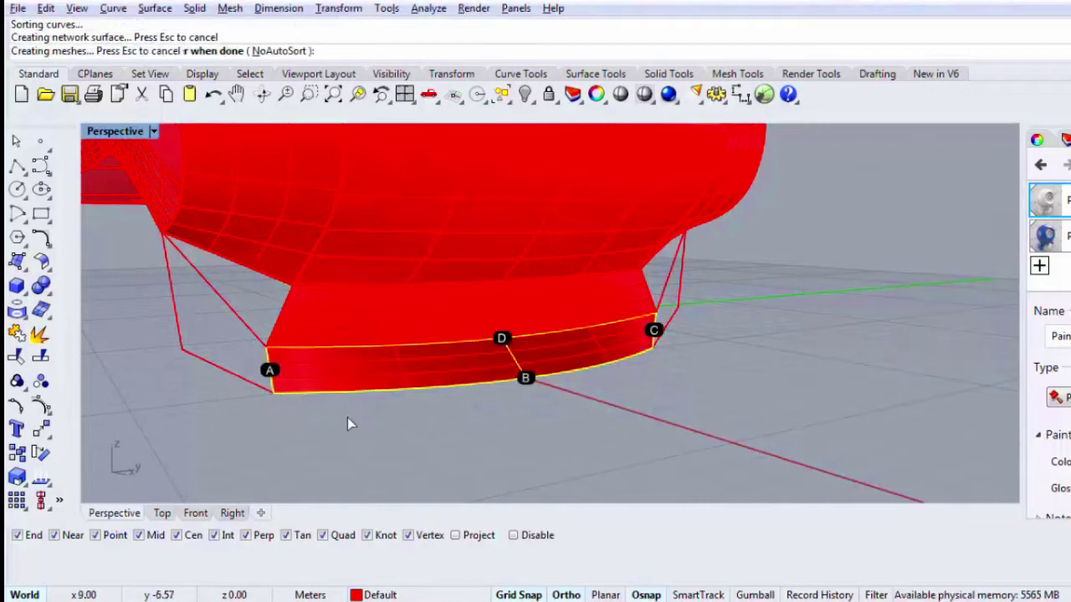
# Step: Create a triangular network surface on the first side from the diagonal, the upper front surface's edge and the nose's lower edge
pyautogui.moveTo(348, 423); pyautogui.dragTo(246, 375, button='right')
pyautogui.press('Return')
pyautogui.click(290, 297)
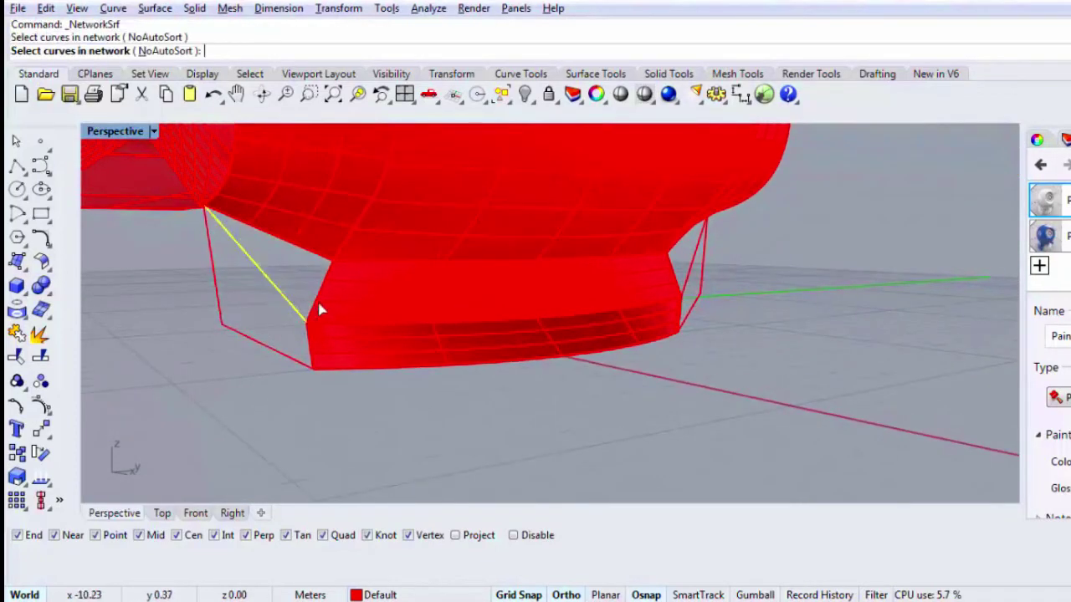
pyautogui.click(316, 299)
pyautogui.press('Return')
pyautogui.click(315, 254)
pyautogui.press('Return')
pyautogui.press('Return')
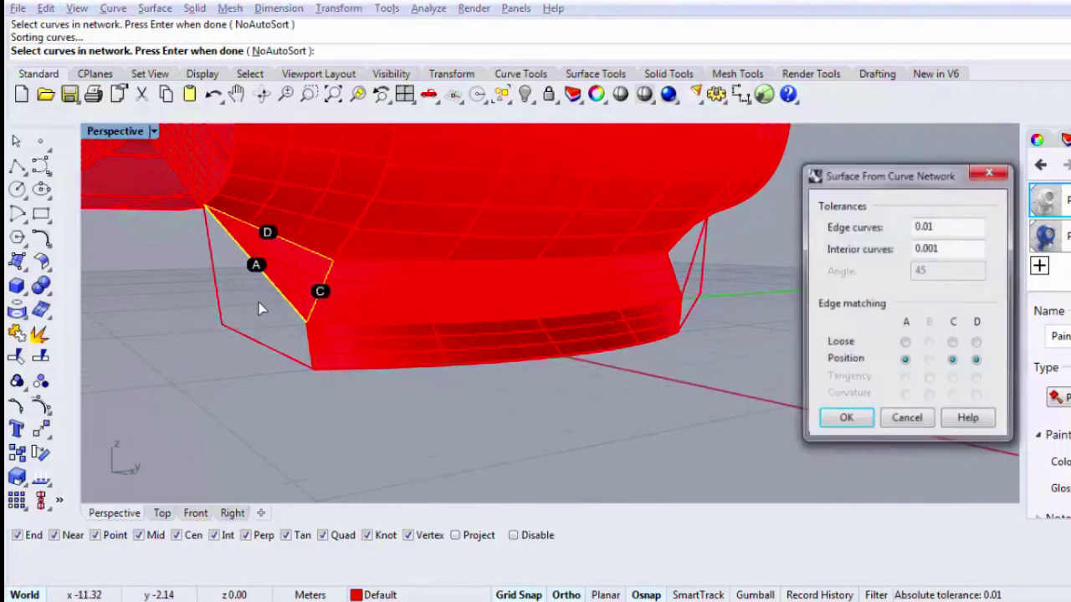
pyautogui.press('Return')
# Step: Create the first side's lower network surface from the diagonal, the outer polyline and the lower front surface's side edge
pyautogui.press('Return')
pyautogui.click(293, 299)
pyautogui.click(219, 304)
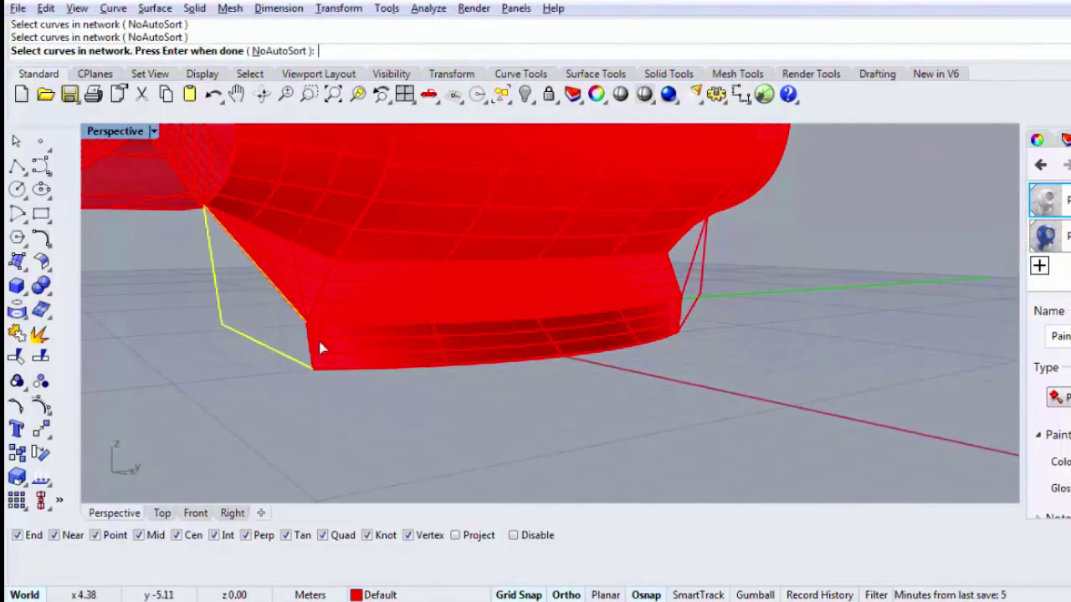
pyautogui.click(311, 343)
pyautogui.press('Return')
pyautogui.press('Return')
pyautogui.press('Return')
# Step: Create the opposite side's lower network surface from its outer polyline, diagonal and lower front side segment
pyautogui.moveTo(449, 354); pyautogui.dragTo(336, 354, button='right')
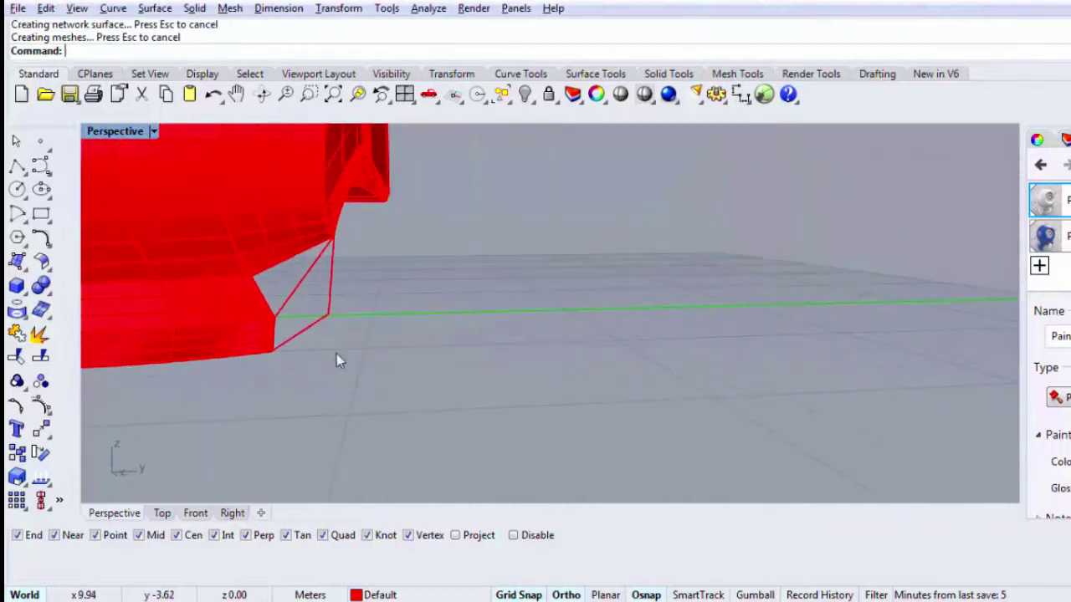
pyautogui.press('Return')
pyautogui.click(326, 316)
pyautogui.click(308, 277)
pyautogui.click(272, 347)
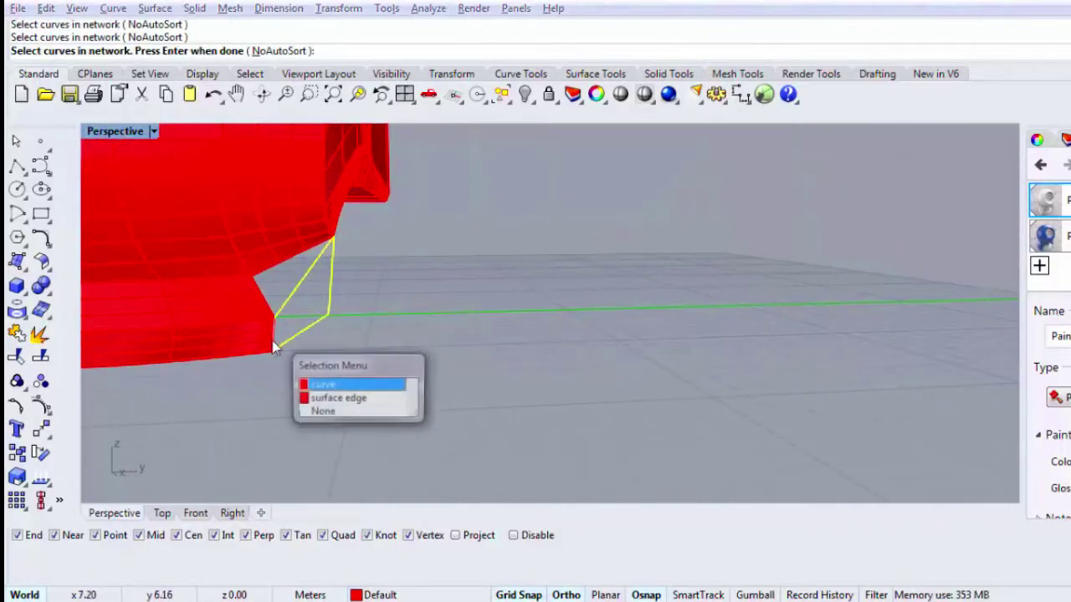
pyautogui.click(330, 376)
pyautogui.press('Return')
# Step: Fill the opposite side's remaining triangular opening with a network surface from the front skirt edge, nose edge and diagonal
pyautogui.press('Return')
pyautogui.click(265, 303)
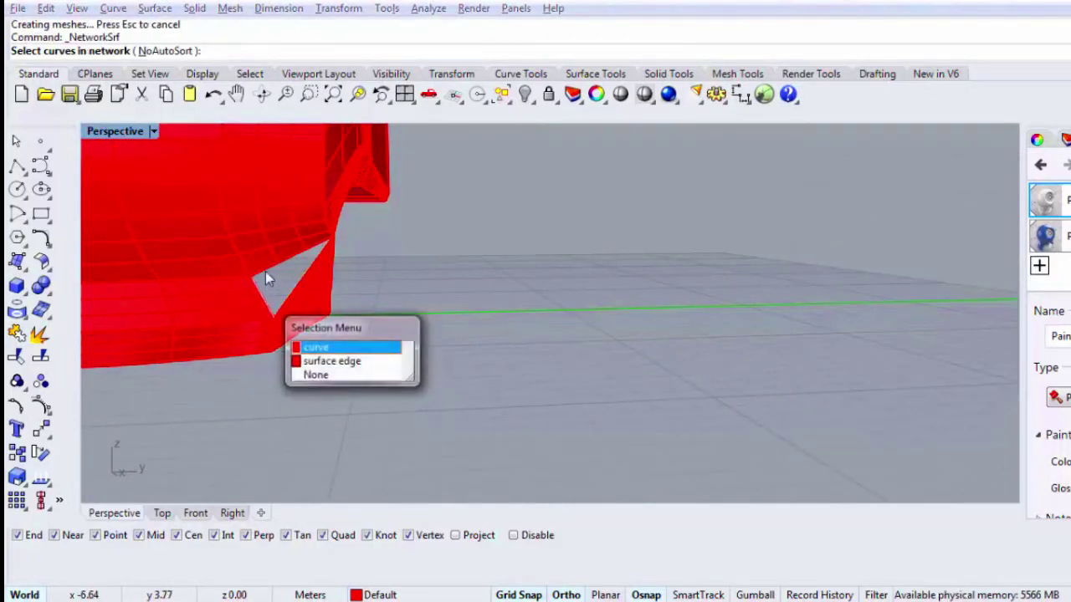
pyautogui.click(265, 266)
pyautogui.click(276, 290)
pyautogui.press('Return')
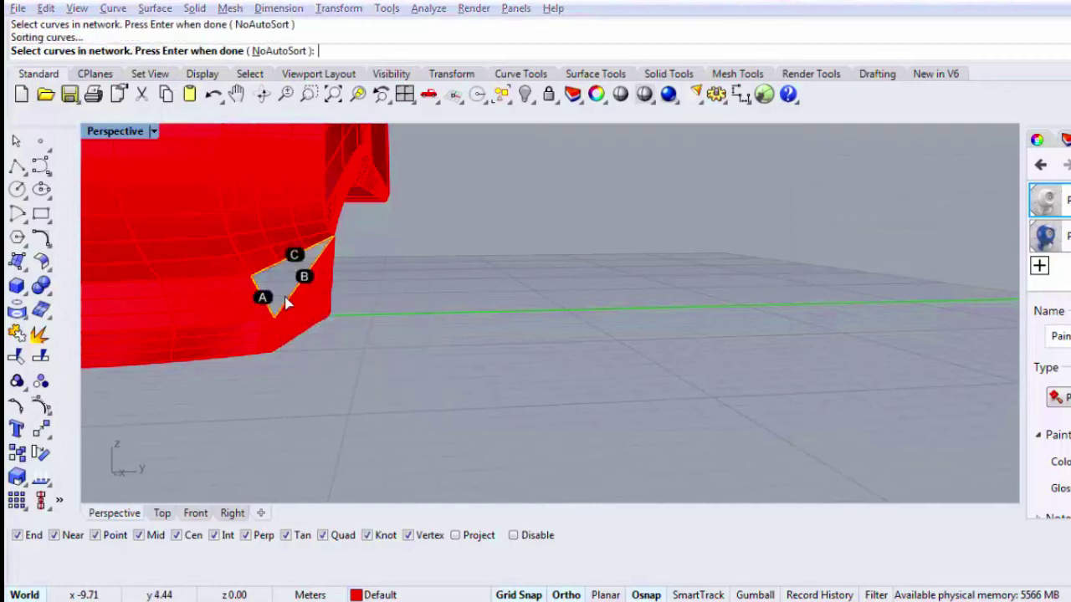
pyautogui.press('Return')
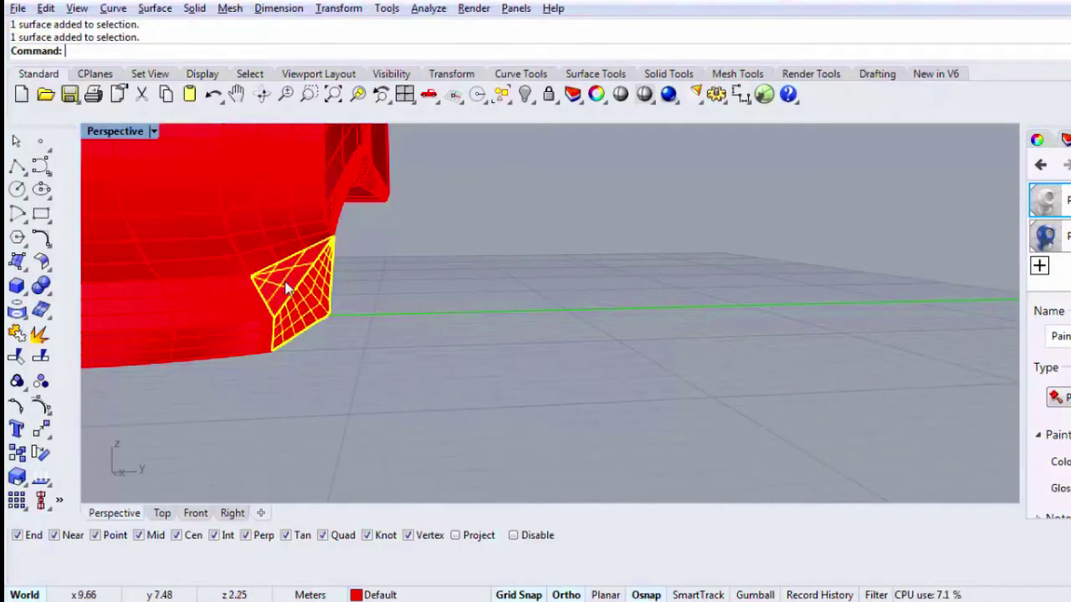
# Step: Join each side's panel surfaces into one polysurface and check the train's reference photos
pyautogui.press('Return')
pyautogui.moveTo(285, 288); pyautogui.dragTo(502, 285, button='right')
pyautogui.hotkey('ctrl', 'j')
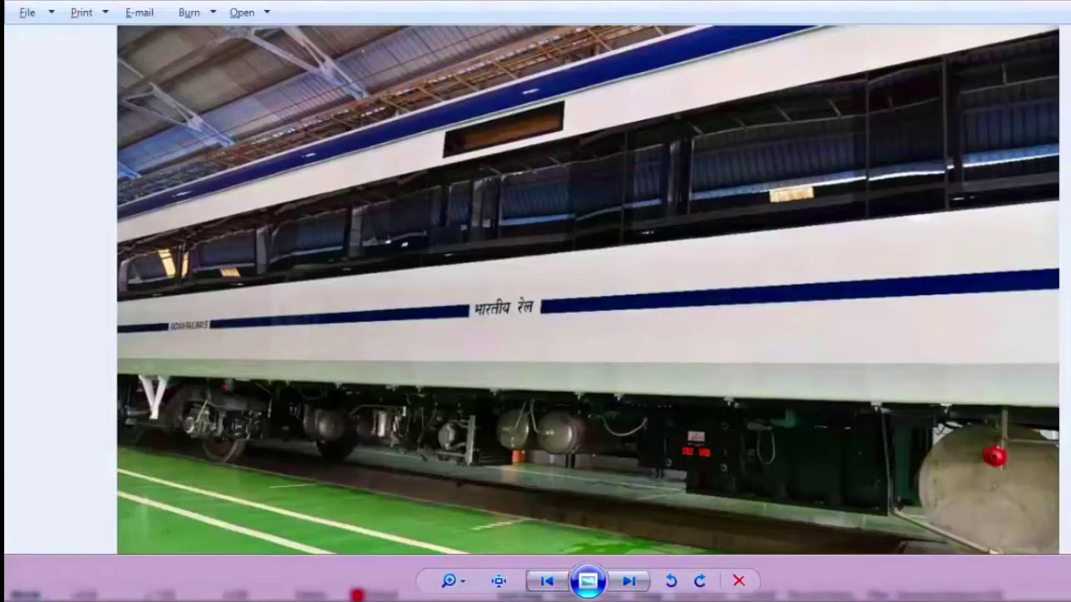
pyautogui.press('Right')
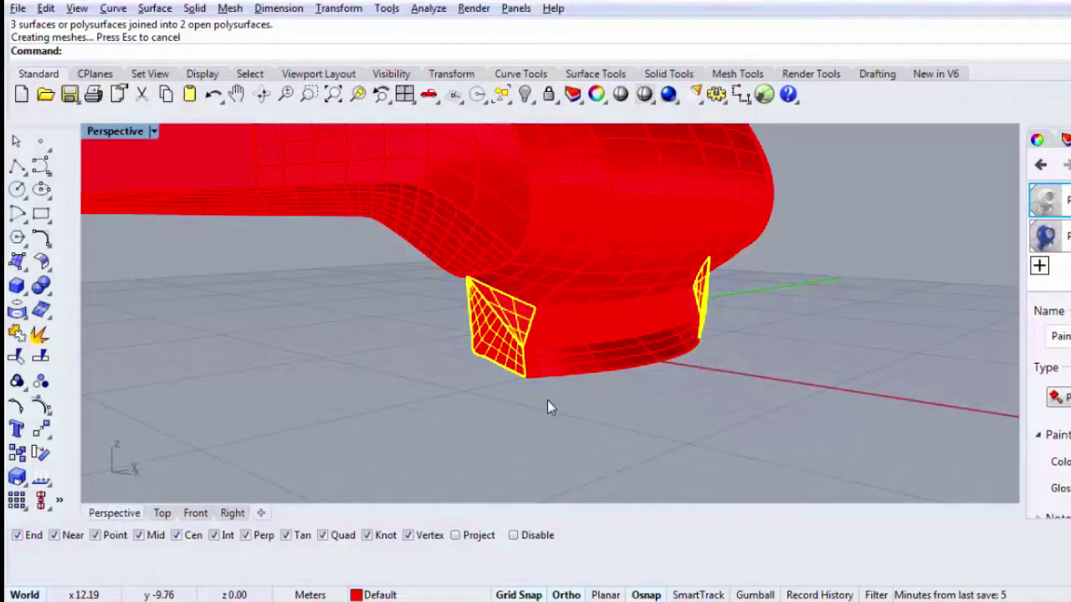
pyautogui.click(547, 407)
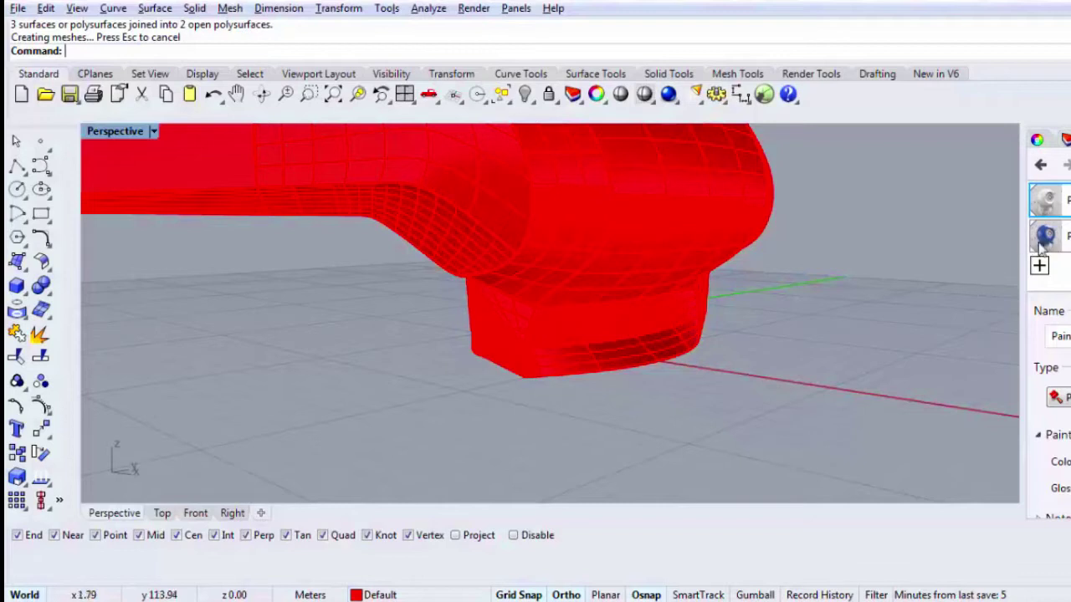
# Step: Assign the blue paint material to the side panels on both sides of the skirt
pyautogui.moveTo(542, 341); pyautogui.dragTo(502, 343)
pyautogui.moveTo(664, 388); pyautogui.dragTo(634, 395, button='right')
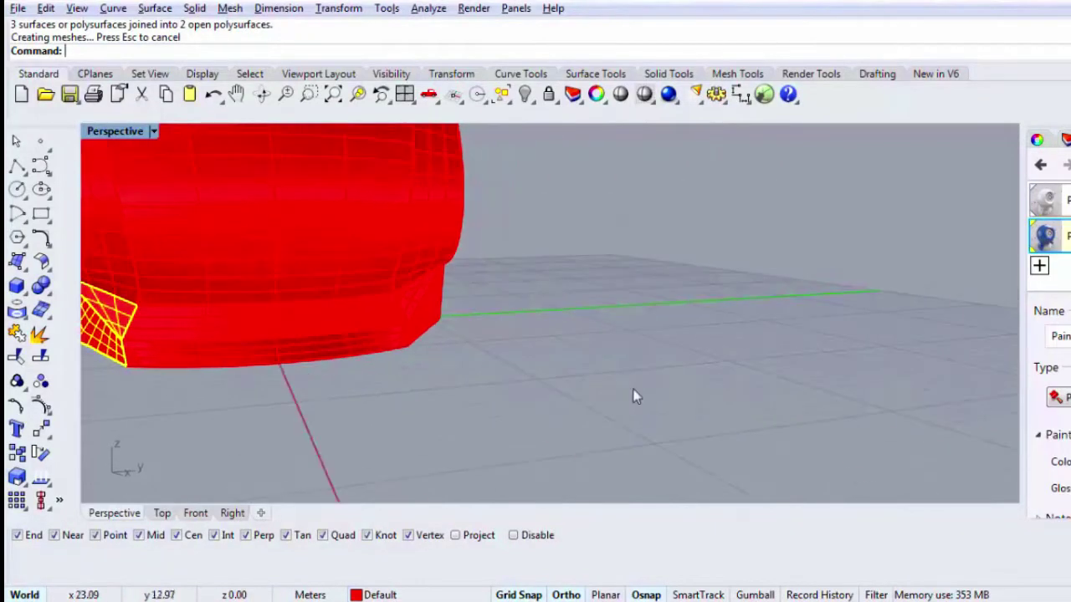
pyautogui.click(633, 395)
pyautogui.moveTo(1046, 240); pyautogui.dragTo(435, 308)
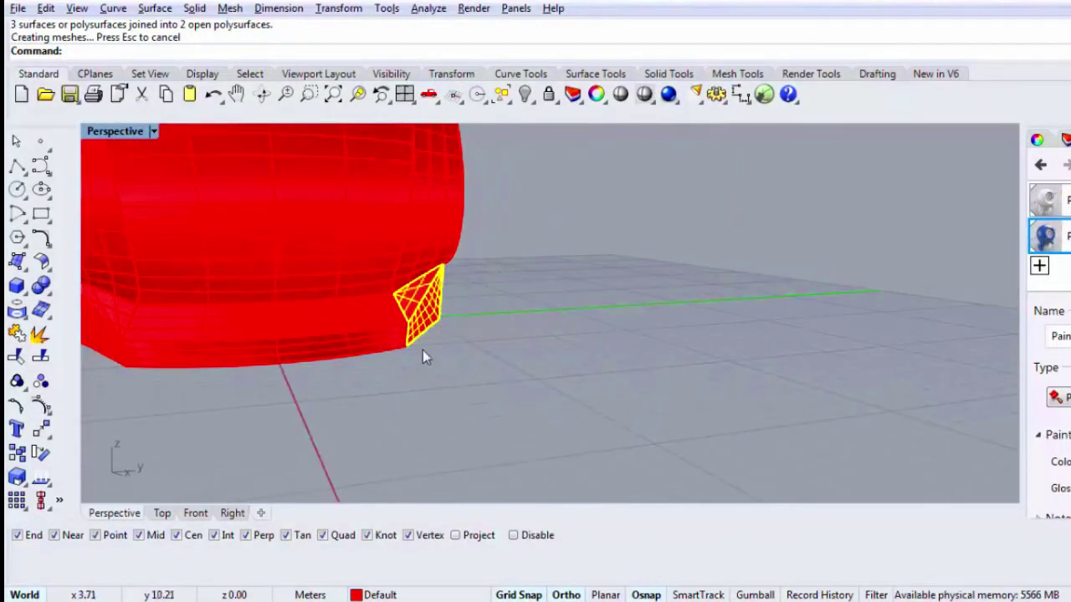
# Step: Join the upper and lower front skirt surfaces and assign the white paint material to the result
pyautogui.click(332, 329)
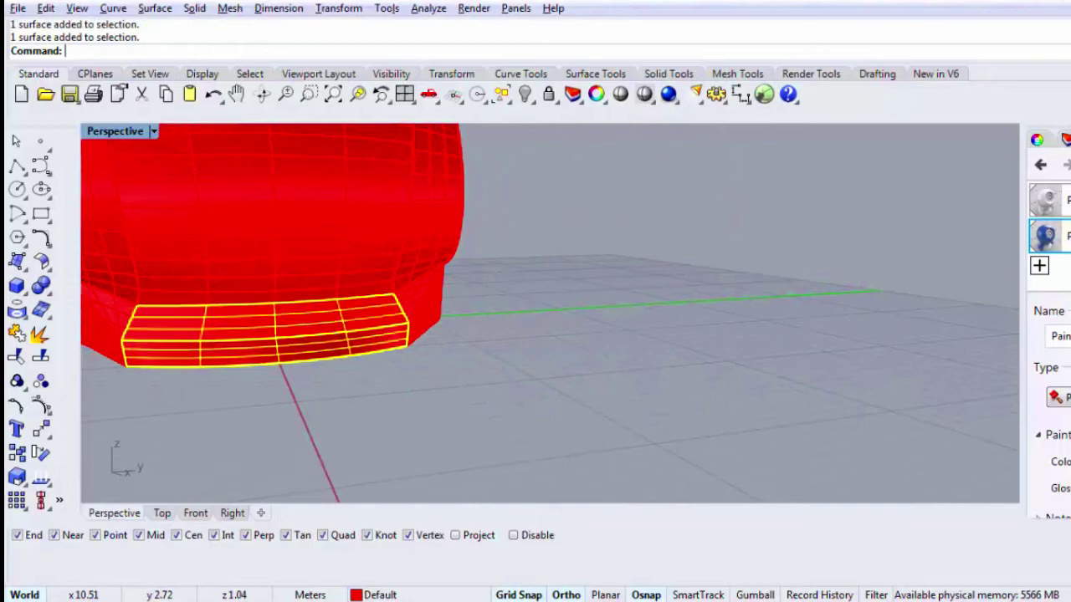
pyautogui.write('Jo')
pyautogui.press('Return')
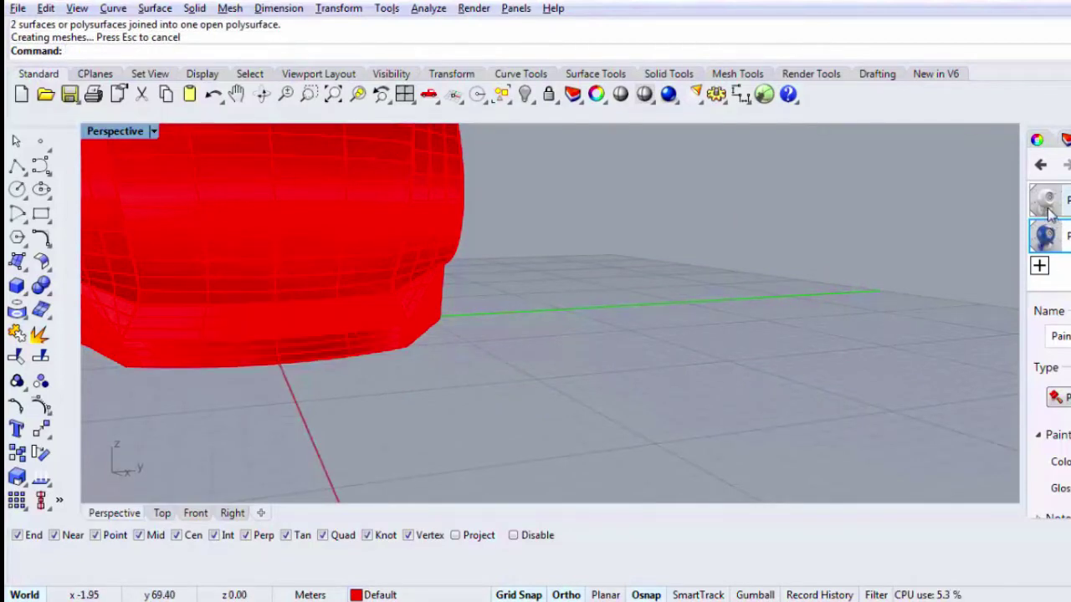
pyautogui.moveTo(243, 335); pyautogui.dragTo(248, 345)
# Step: Preview the whole train body in rendered shading, zoomed to its extents, to examine the blue and white paint
pyautogui.click(623, 94)
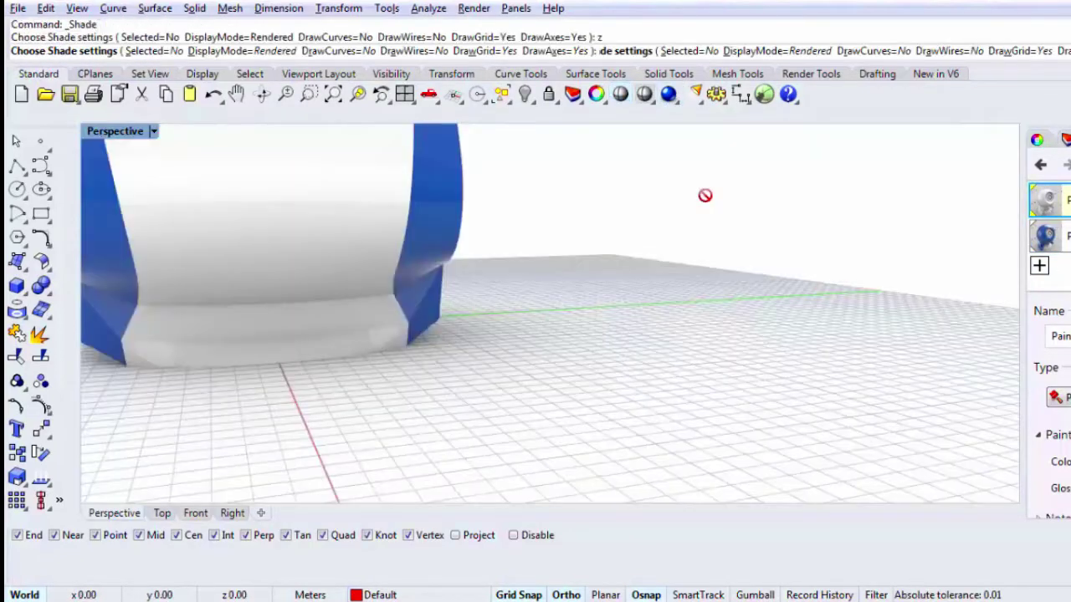
pyautogui.write('z')
pyautogui.press('Return')
pyautogui.write('e')
pyautogui.press('Return')
pyautogui.moveTo(658, 270); pyautogui.dragTo(671, 237, button='right')
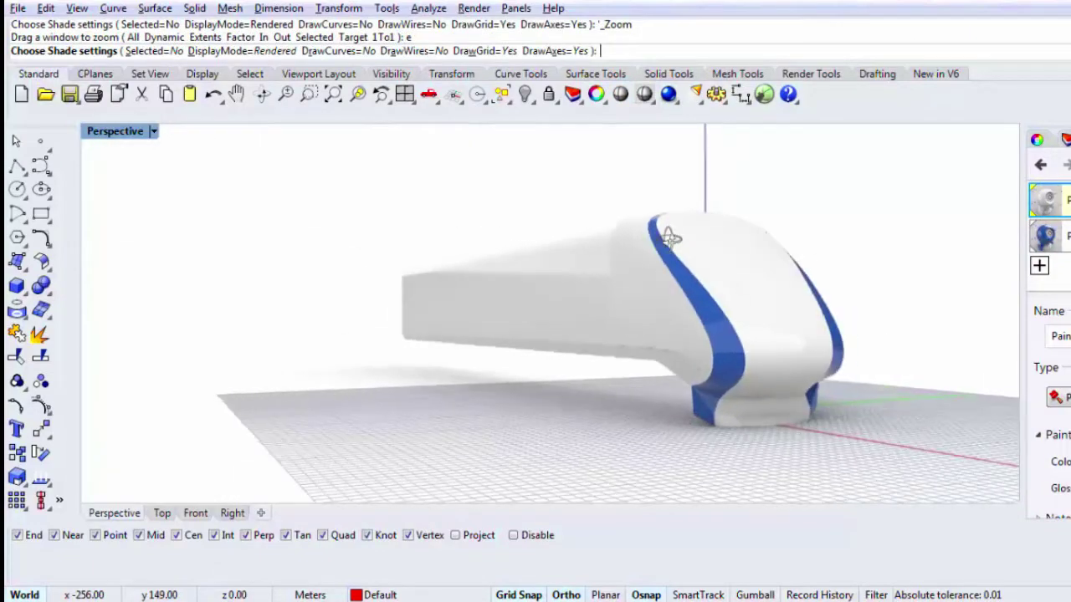
# Step: Switch to the photo viewer, browse the train's reference photos to check the skirt's side colours, and return to the Rhino model
pyautogui.hotkey('alt', 'Tab')
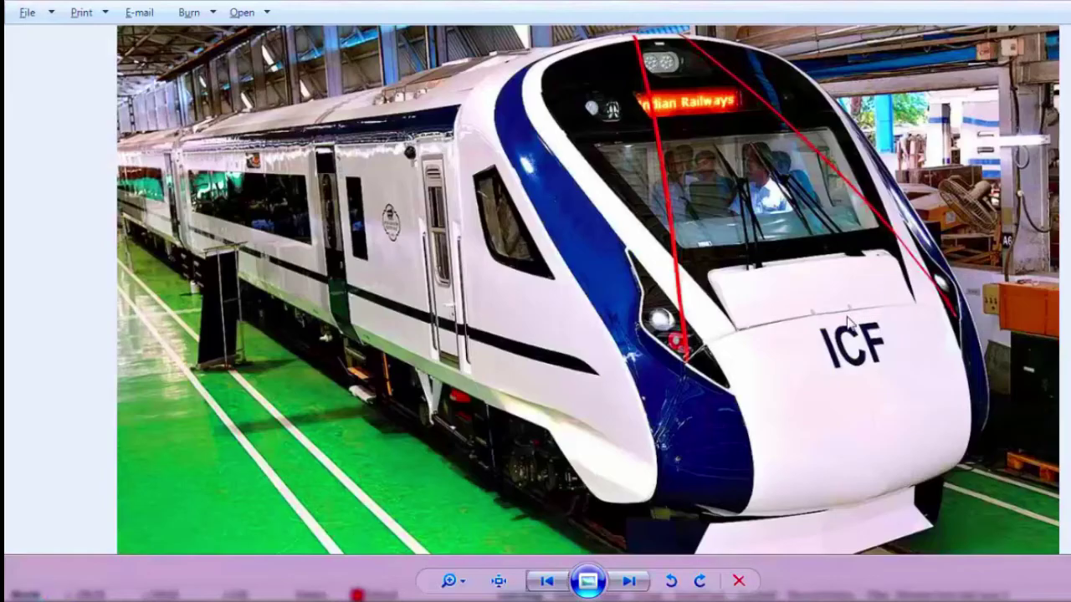
pyautogui.press('Right')
pyautogui.press('Right')
pyautogui.press('Right')
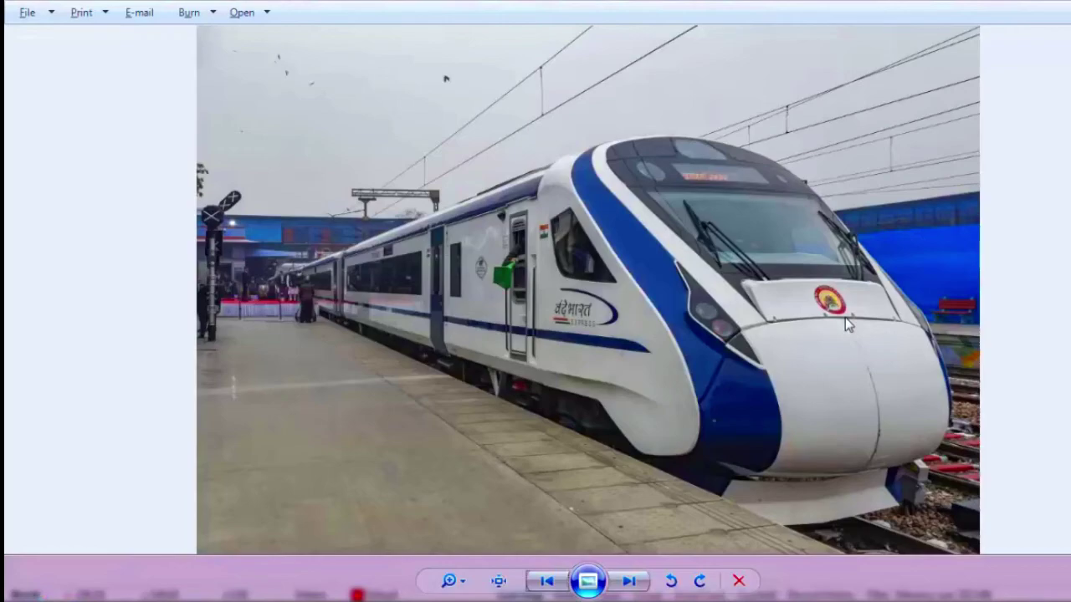
pyautogui.hotkey('alt', 'Tab')
pyautogui.press('Escape')
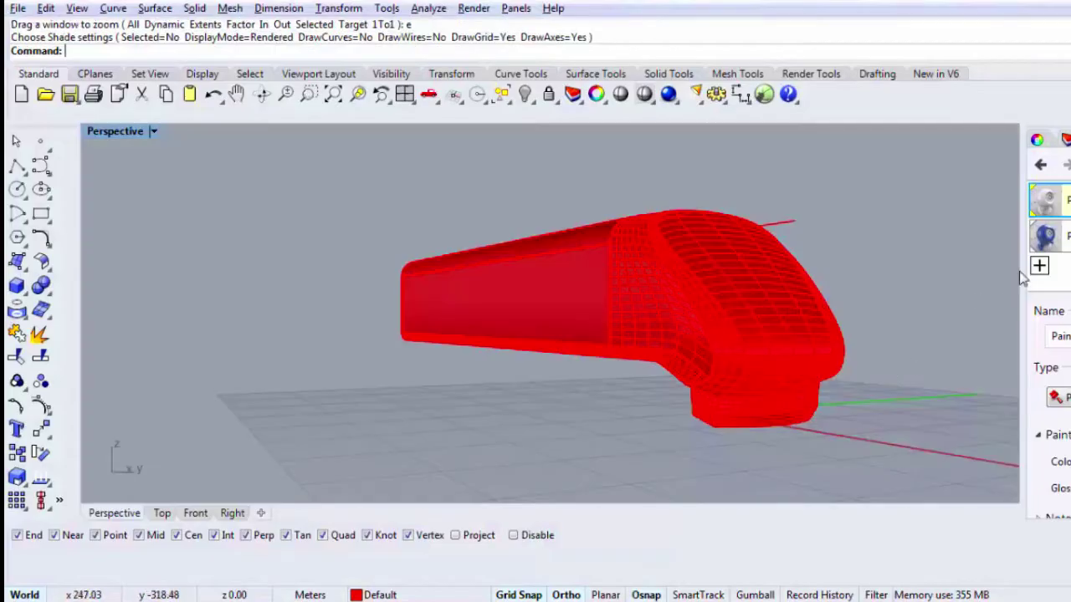
# Step: Try the white paint material on both side panels of the skirt and inspect them in rendered shading
pyautogui.moveTo(1044, 215); pyautogui.dragTo(709, 425)
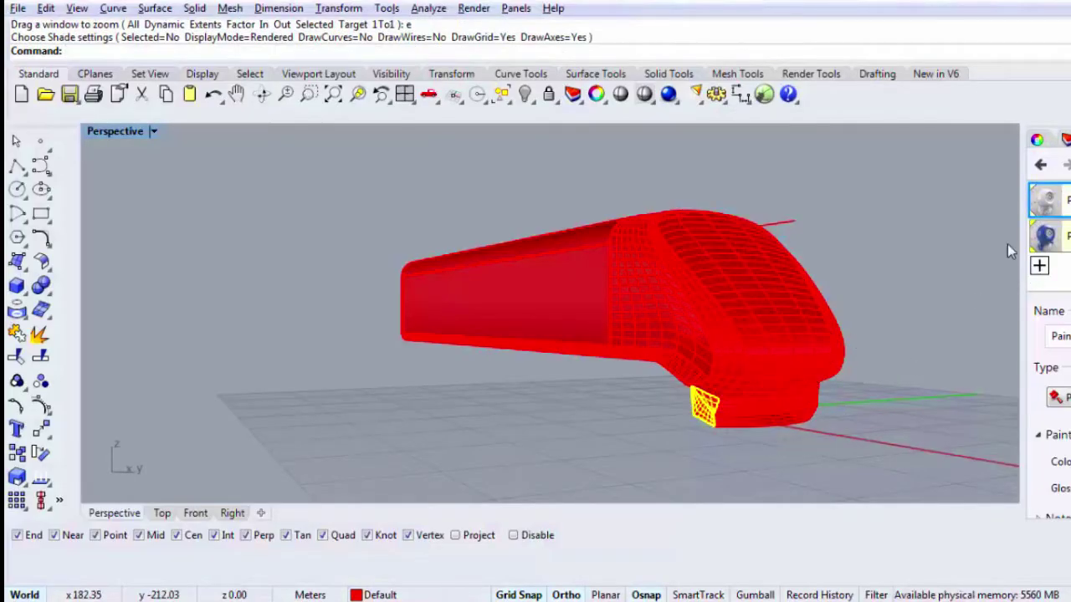
pyautogui.moveTo(1037, 213); pyautogui.dragTo(817, 416)
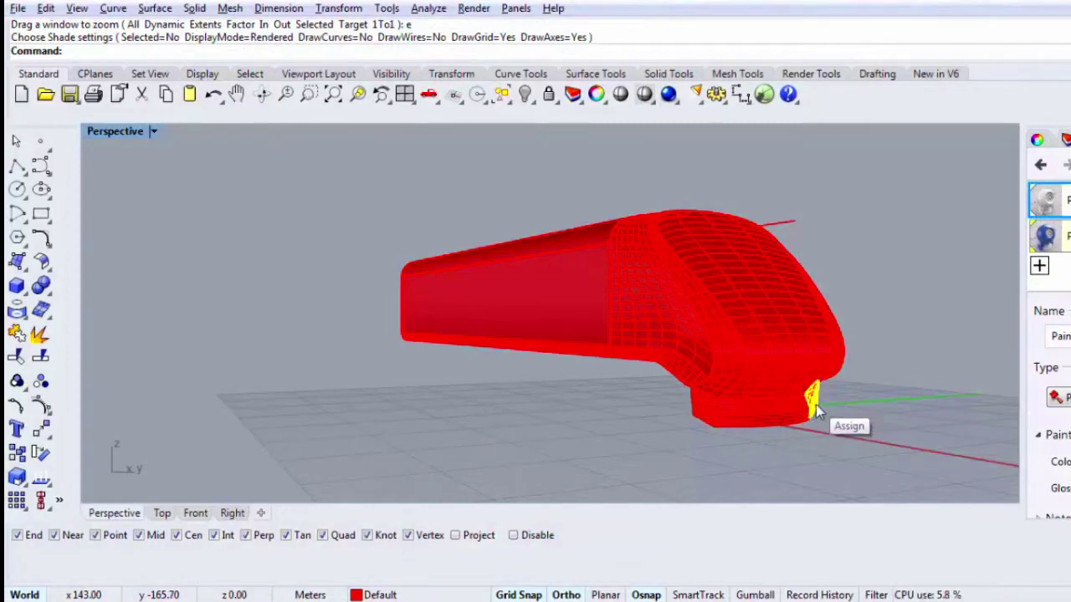
pyautogui.click(620, 95)
pyautogui.moveTo(819, 280); pyautogui.dragTo(810, 413, button='right')
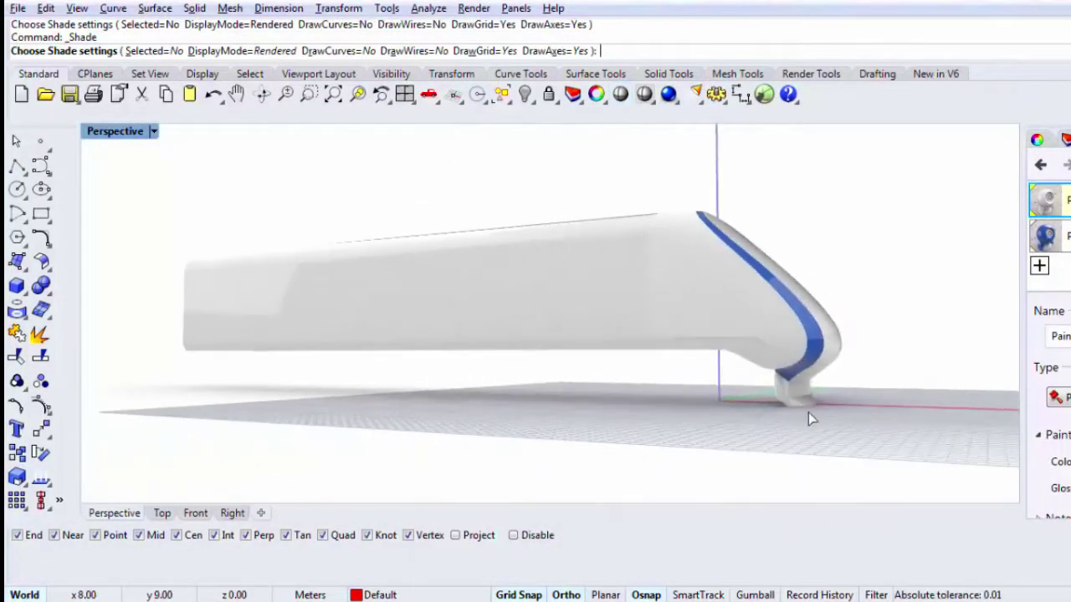
pyautogui.scroll(5, 842, 349)
pyautogui.press('Escape')
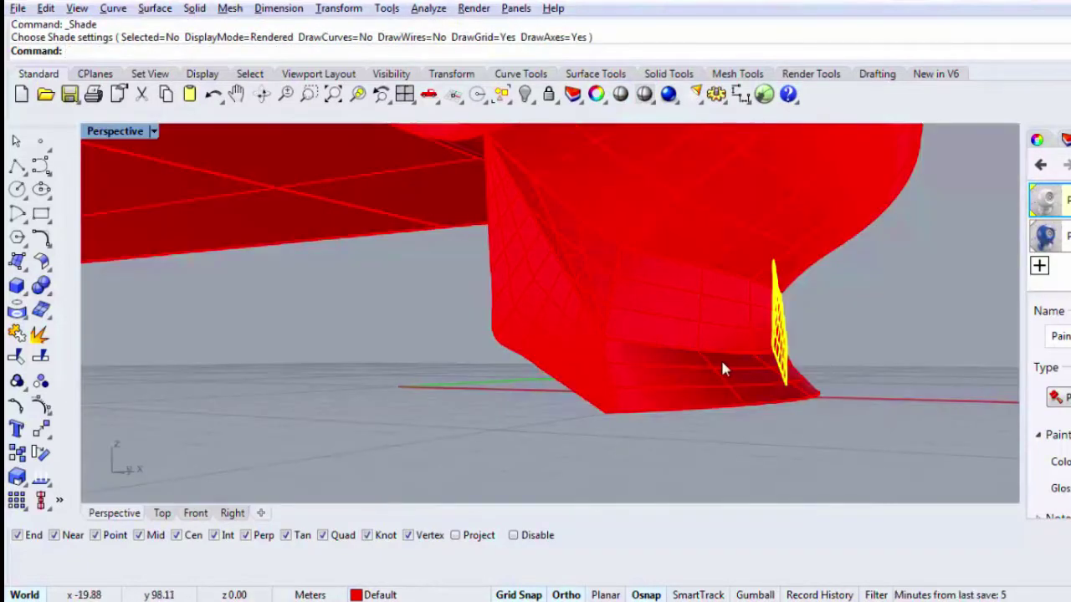
# Step: Undo the drag-and-drop material assignments on the skirt's side panels
pyautogui.click(725, 369)
pyautogui.scroll(-5, 723, 366)
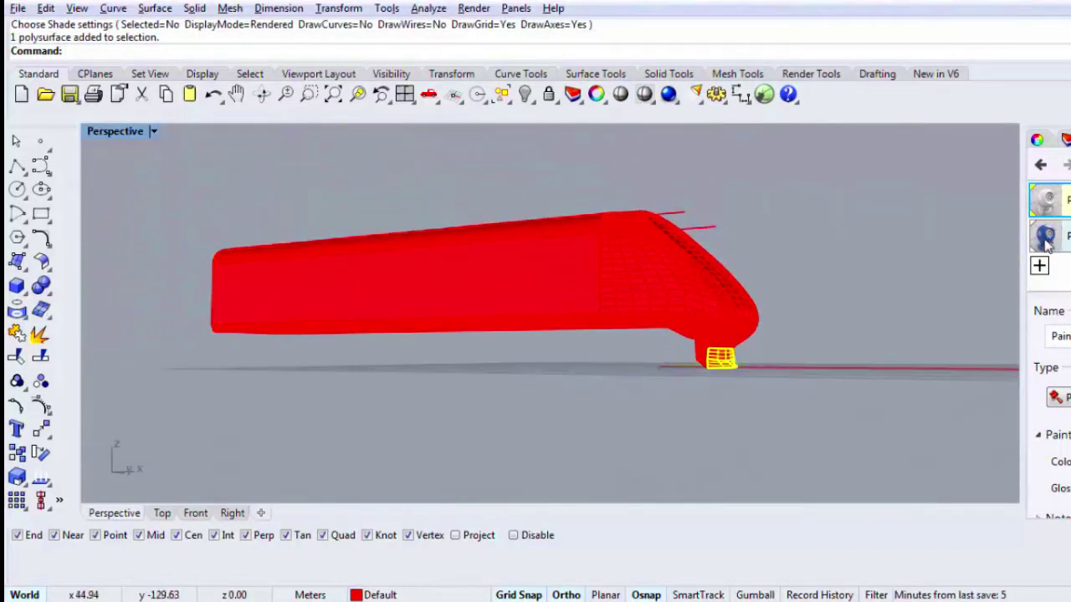
pyautogui.hotkey('ctrl', 'z')
pyautogui.click(620, 94)
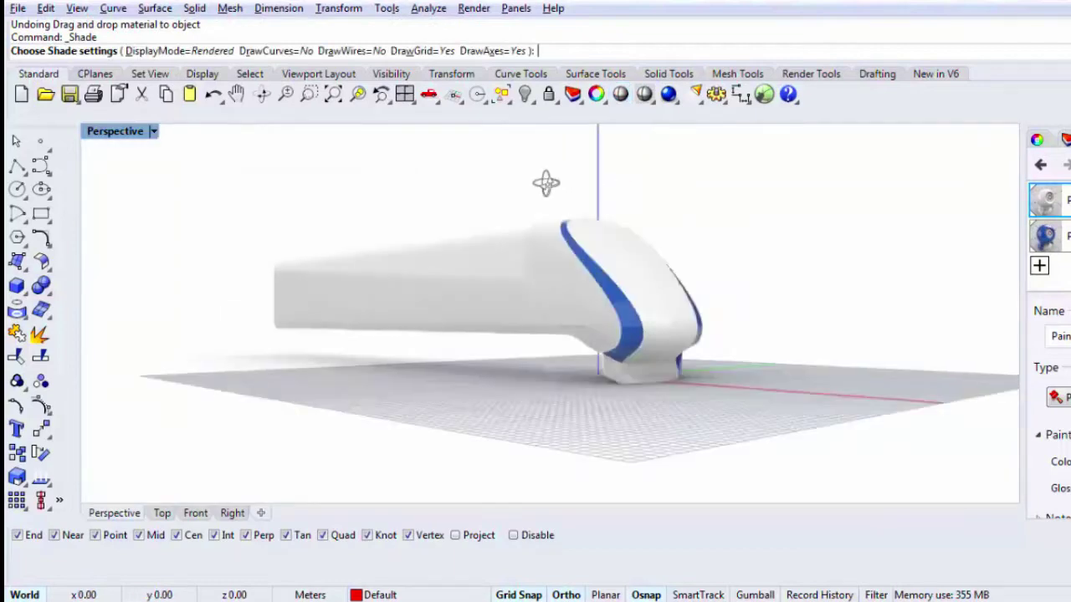
pyautogui.hotkey('ctrl', 'z')
pyautogui.press('Escape')
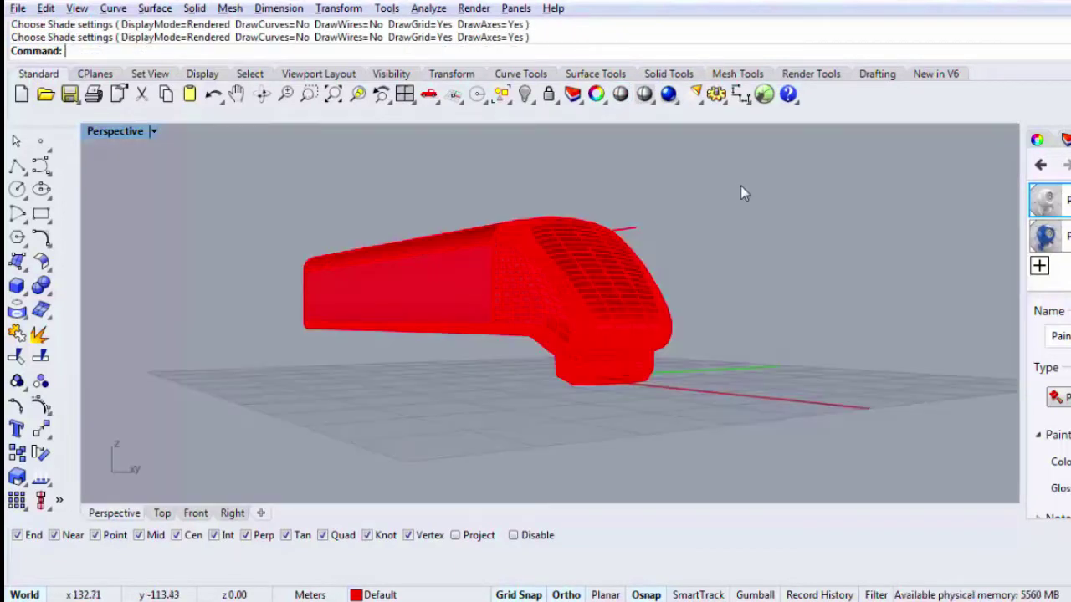
pyautogui.hotkey('ctrl', 'z')
pyautogui.scroll(3, 613, 387)
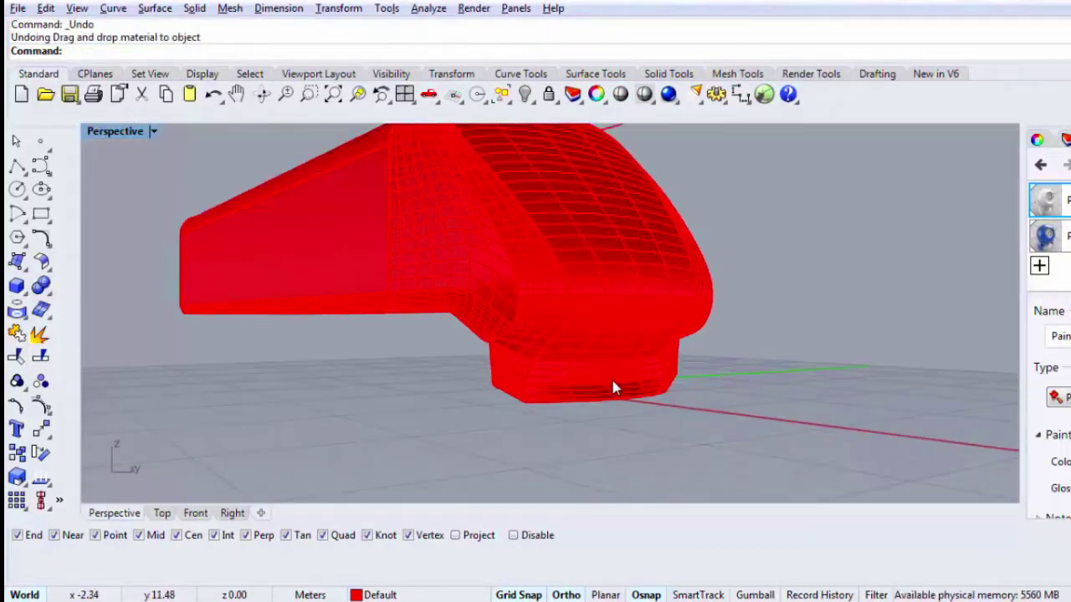
# Step: Assign the white paint material to the side panels on both sides of the skirt
pyautogui.click(620, 93)
pyautogui.moveTo(862, 290)
pyautogui.mouseDown(button='right')
pyautogui.moveTo(691, 307)
pyautogui.moveTo(782, 309)
pyautogui.mouseUp(button='right')
pyautogui.press('Escape')
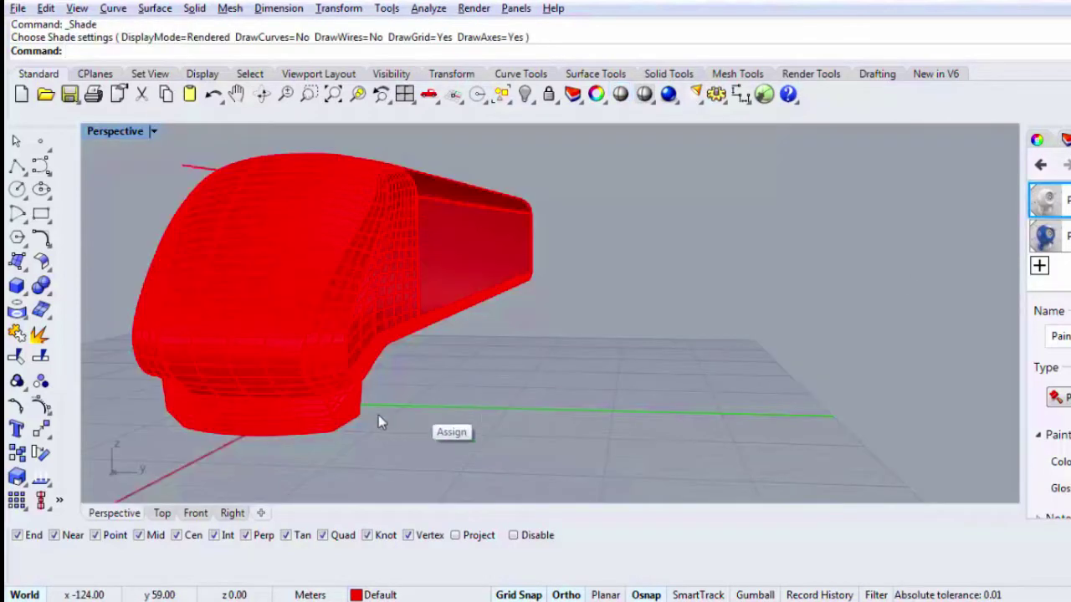
pyautogui.moveTo(1044, 191); pyautogui.dragTo(177, 405)
pyautogui.click(620, 99)
pyautogui.rightClick(595, 327)
pyautogui.rightClick(593, 335)
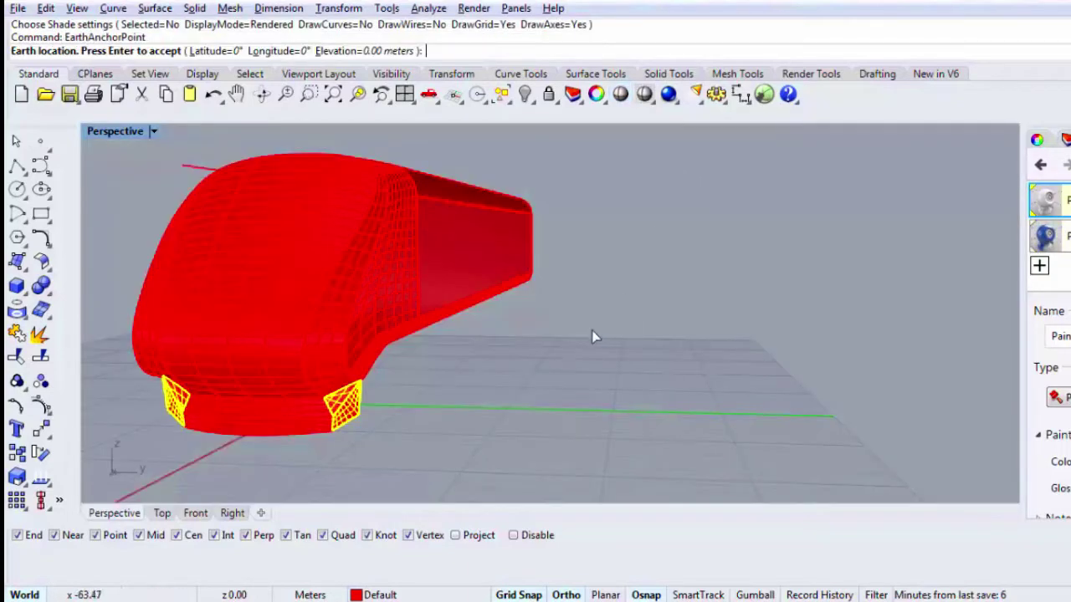
# Step: Dismiss the stray EarthAnchorPoint command and preview the whole train body in rendered shading to examine the repainted skirt
pyautogui.moveTo(629, 325); pyautogui.dragTo(757, 321, button='right')
pyautogui.write('z')
pyautogui.press('Return')
pyautogui.write('e')
pyautogui.press('Return')
pyautogui.press('Escape')
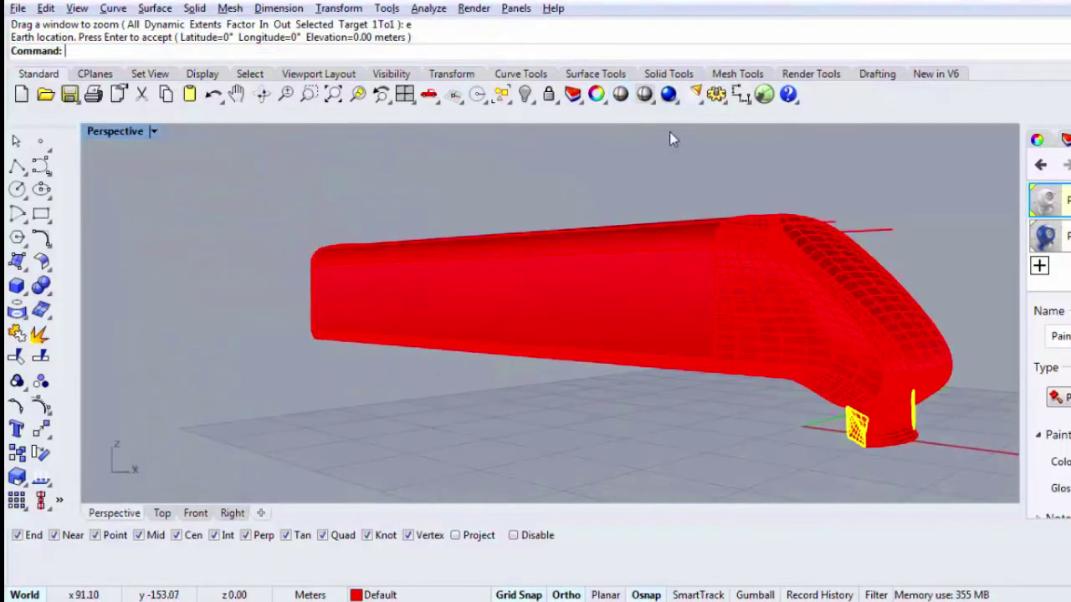
pyautogui.click(620, 94)
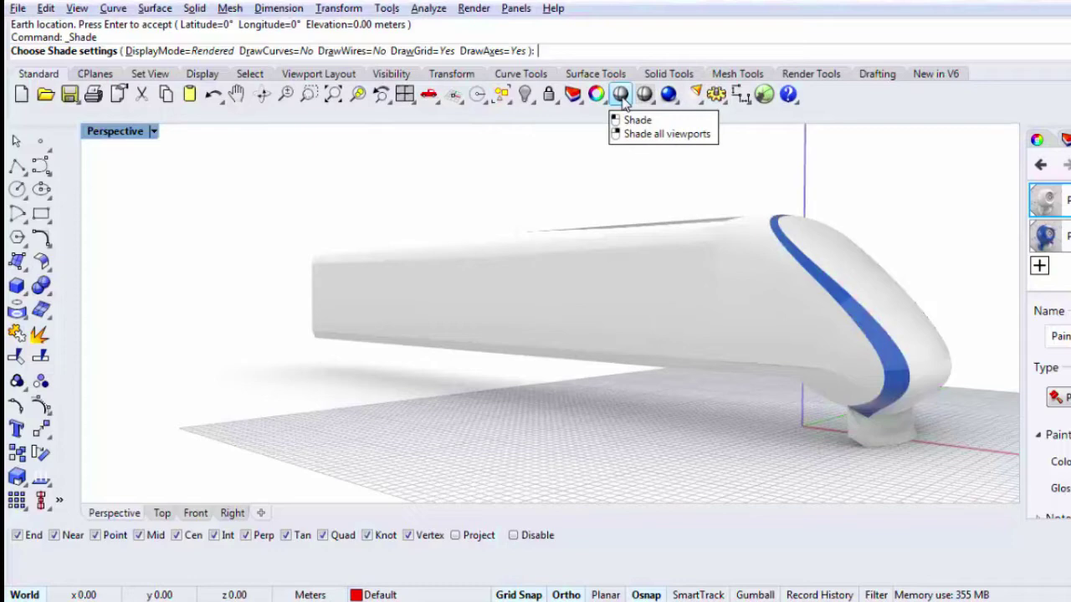
pyautogui.moveTo(700, 275); pyautogui.dragTo(608, 276, button='right')
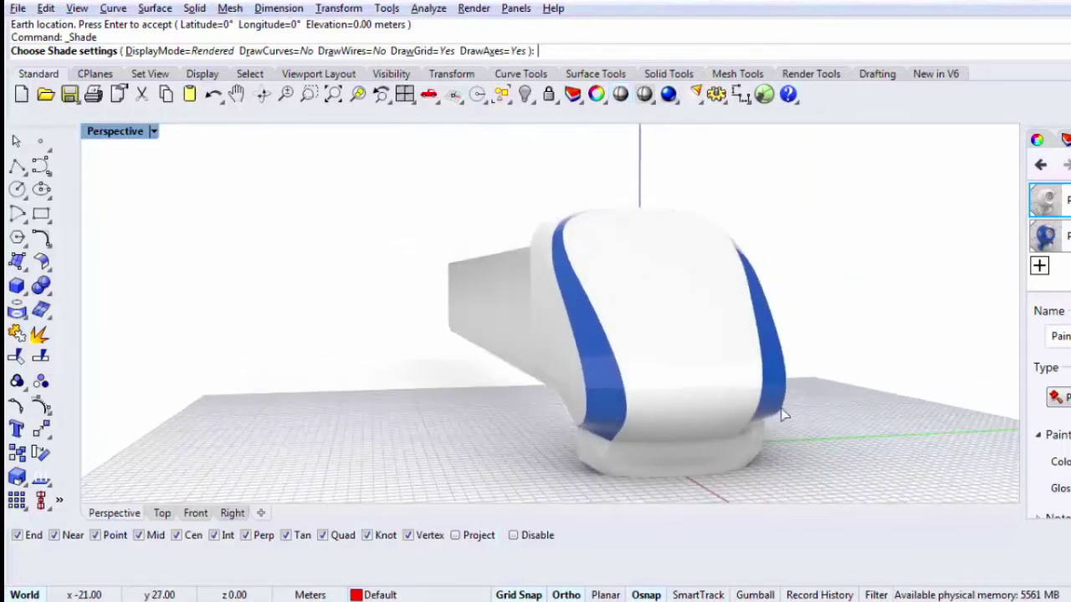
pyautogui.moveTo(783, 414); pyautogui.dragTo(602, 359, button='right')
# Step: Isolate the central front surface of the nose and save the file
pyautogui.click(597, 351)
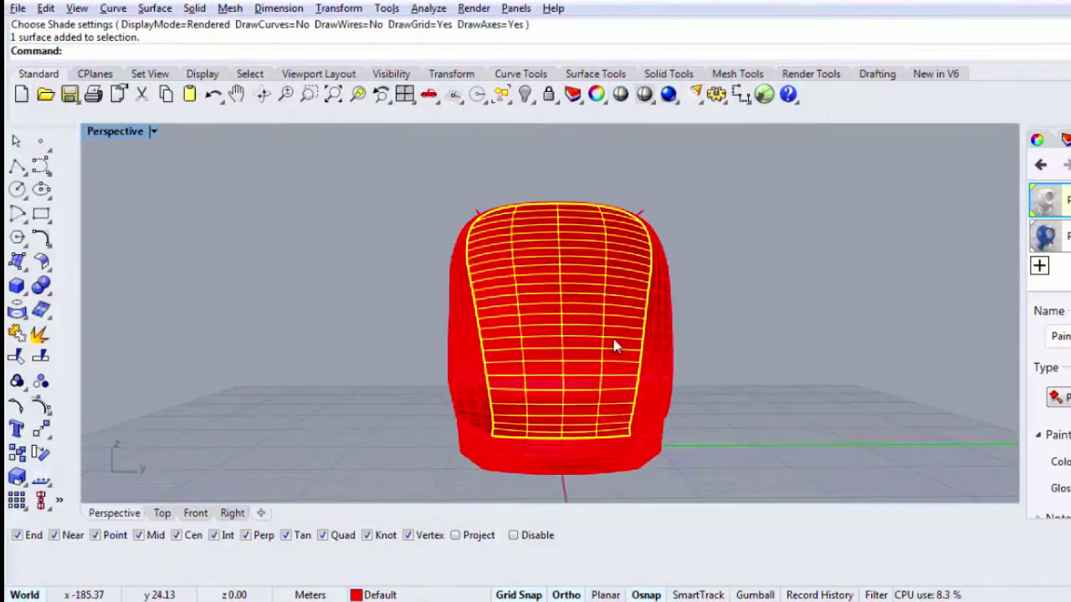
pyautogui.write('Isolate')
pyautogui.press('Return')
pyautogui.hotkey('ctrl', 's')
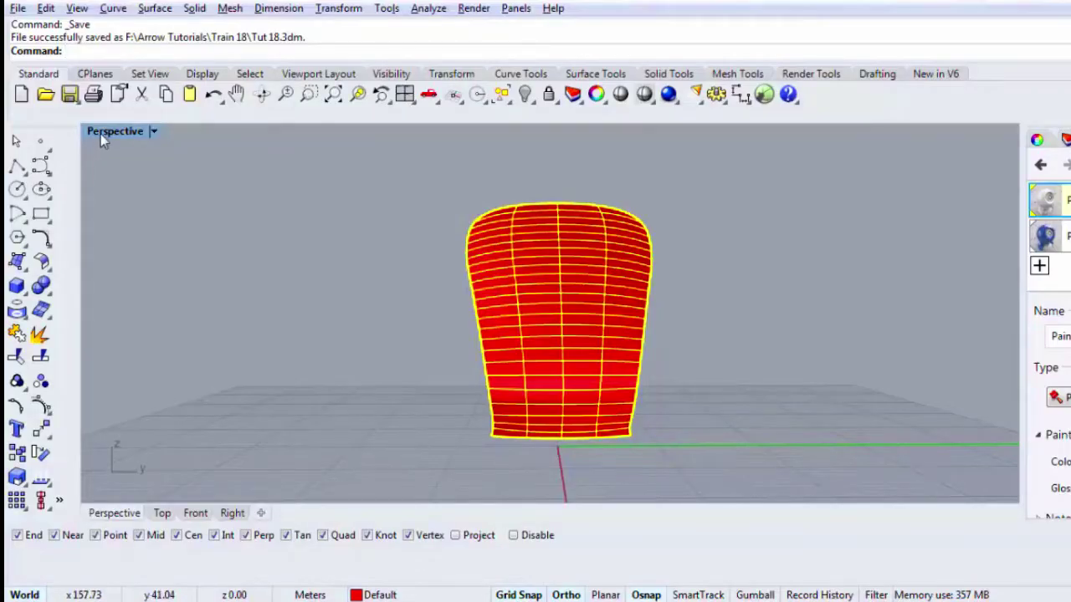
# Step: Show the Right view maximized, with the isolated nose surface framed over the front reference image
pyautogui.doubleClick(100, 134)
pyautogui.doubleClick(555, 323)
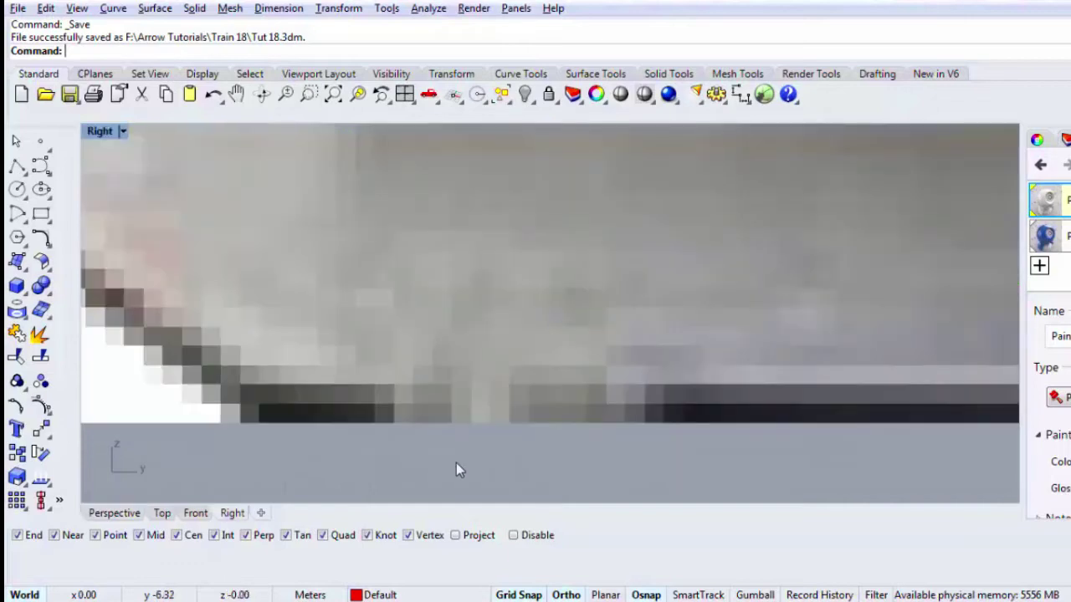
pyautogui.scroll(5, 458, 476)
pyautogui.scroll(-6, 469, 471)
pyautogui.moveTo(520, 407); pyautogui.dragTo(486, 534, button='right')
pyautogui.scroll(4, 437, 365)
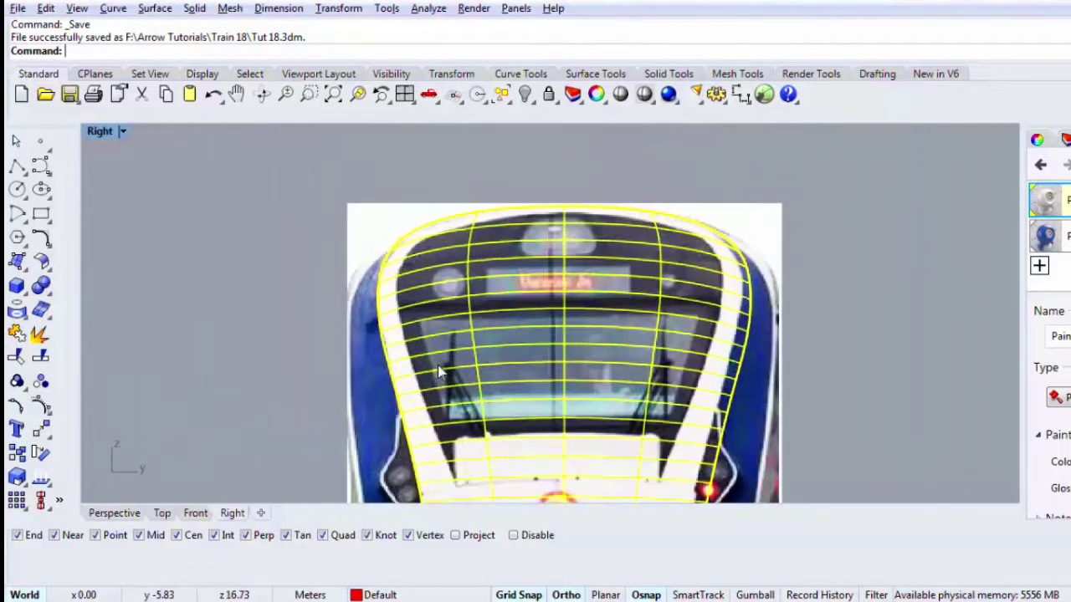
pyautogui.moveTo(437, 366); pyautogui.dragTo(346, 317, button='right')
# Step: Start a degree 3 control-point curve at the black windscreen area's lower corner and trace up its side, with object snaps, grid snap and Ortho off
pyautogui.click(50, 167)
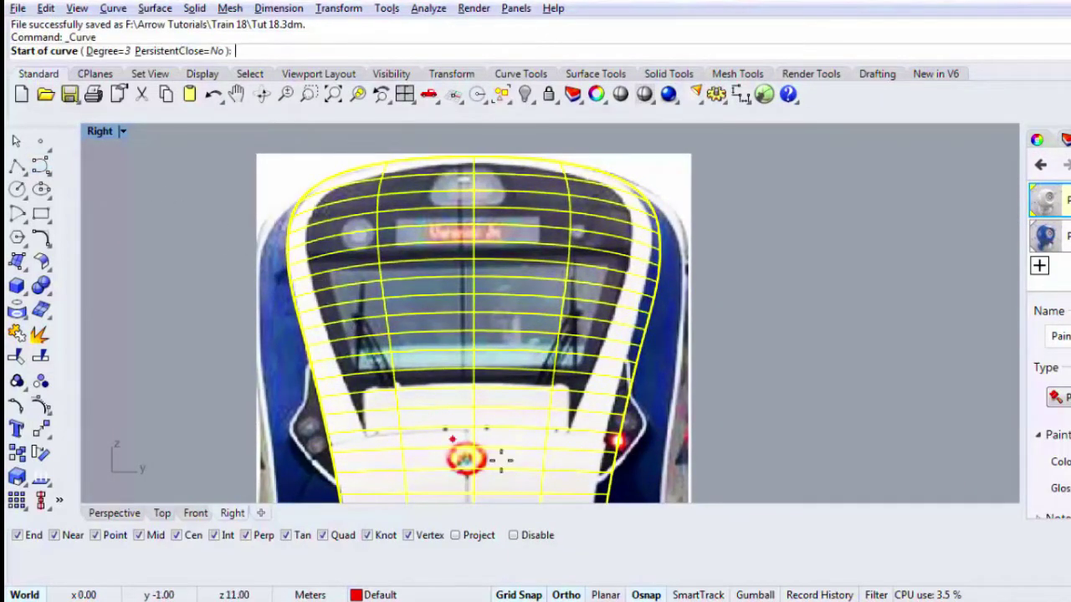
pyautogui.click(535, 536)
pyautogui.click(367, 436)
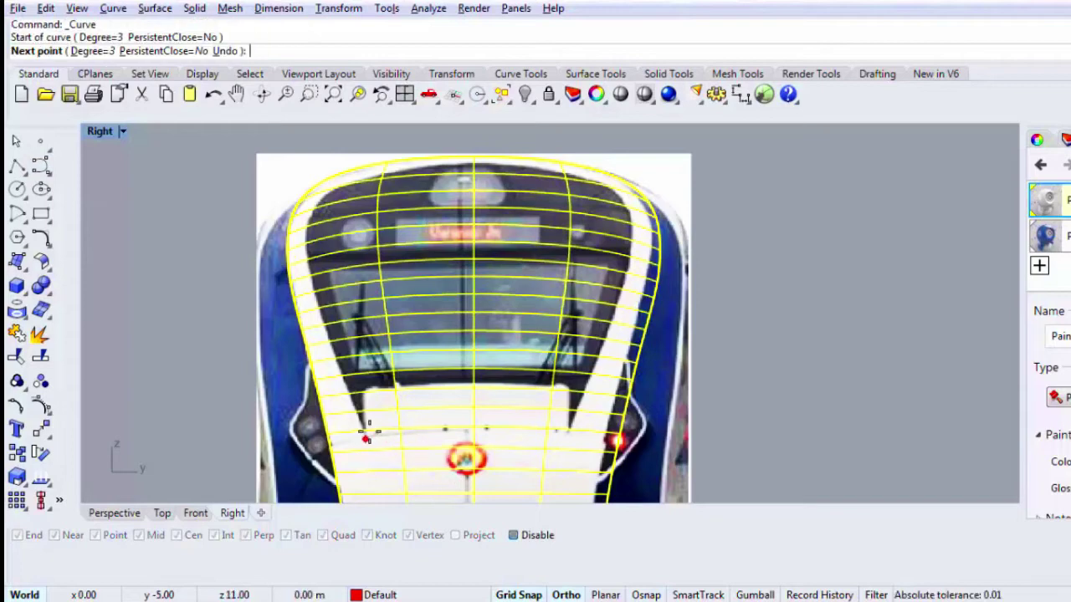
pyautogui.press('F9')
pyautogui.scroll(2, 351, 402)
pyautogui.press('F8')
pyautogui.click(338, 354)
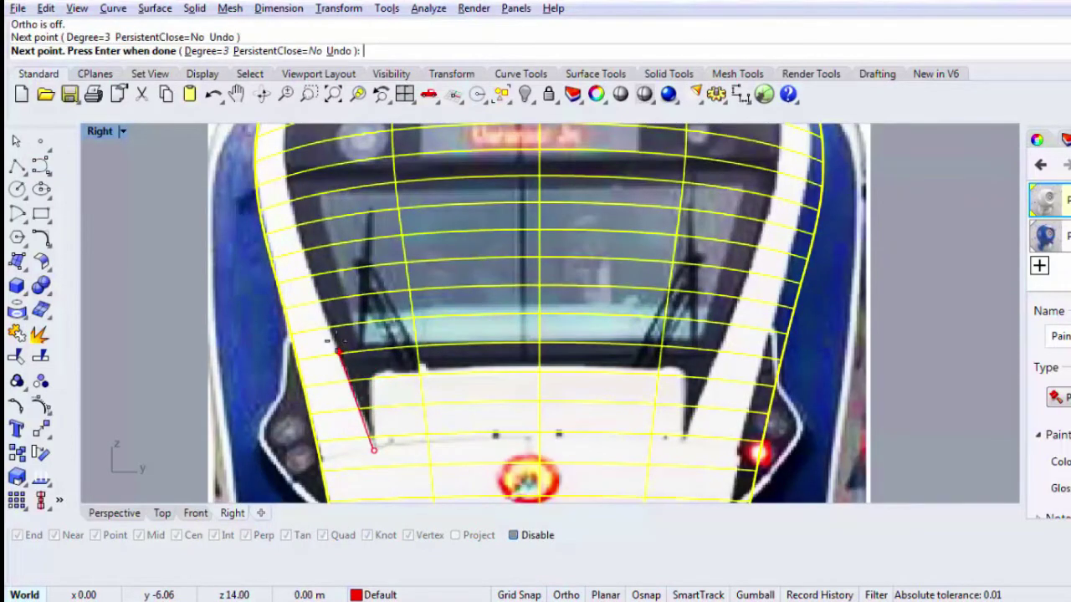
pyautogui.scroll(-2, 318, 377)
pyautogui.click(301, 320)
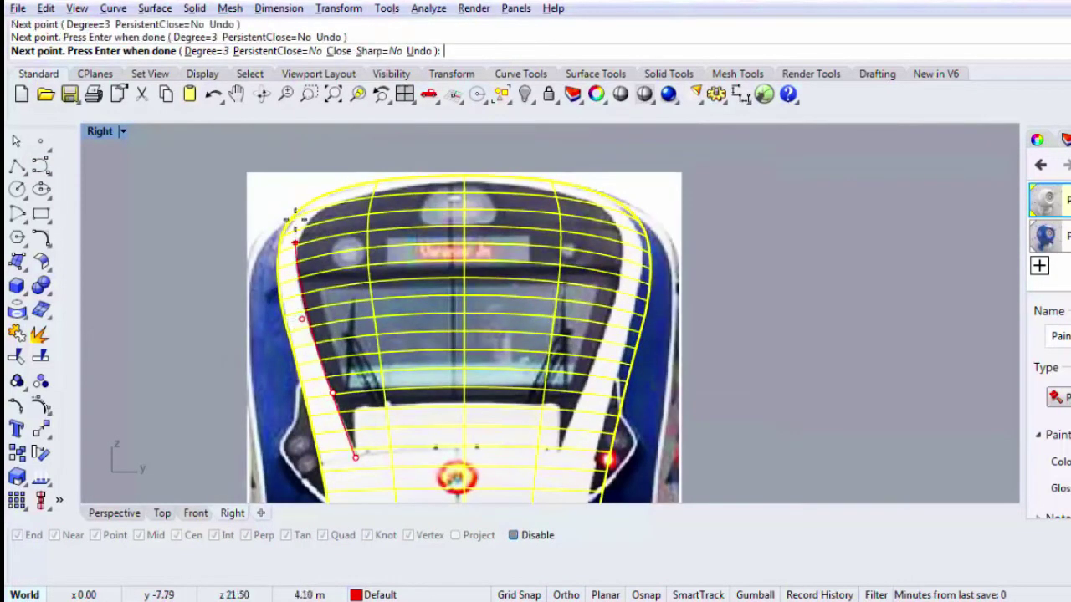
# Step: Continue the curve around the windscreen's upper corner and end it at the top on the centreline, with grid snap and Ortho on
pyautogui.click(295, 217)
pyautogui.click(382, 178)
pyautogui.scroll(2, 460, 176)
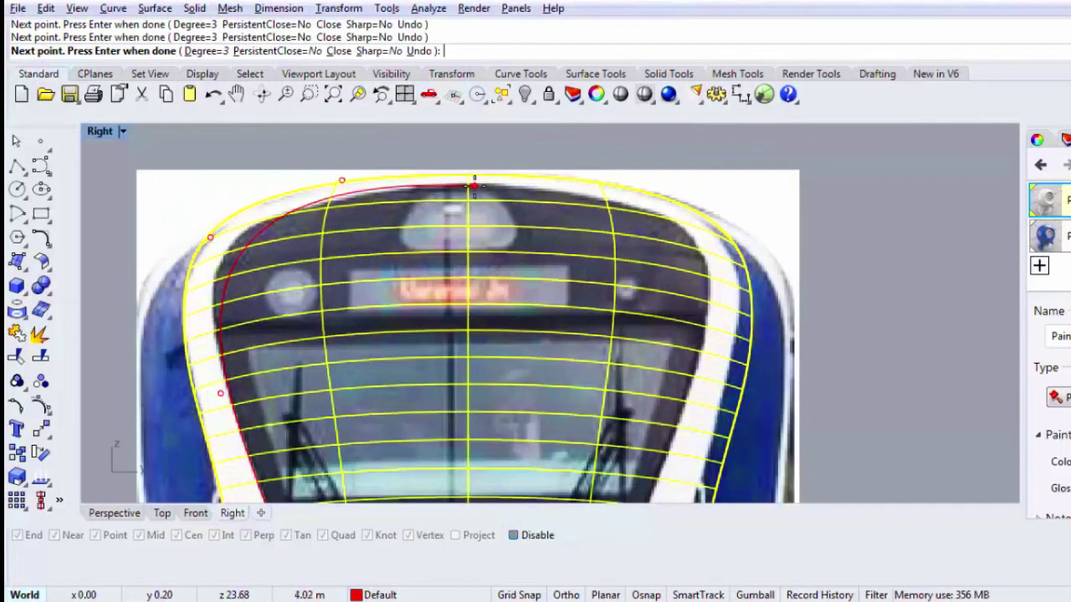
pyautogui.press('F9')
pyautogui.press('F8')
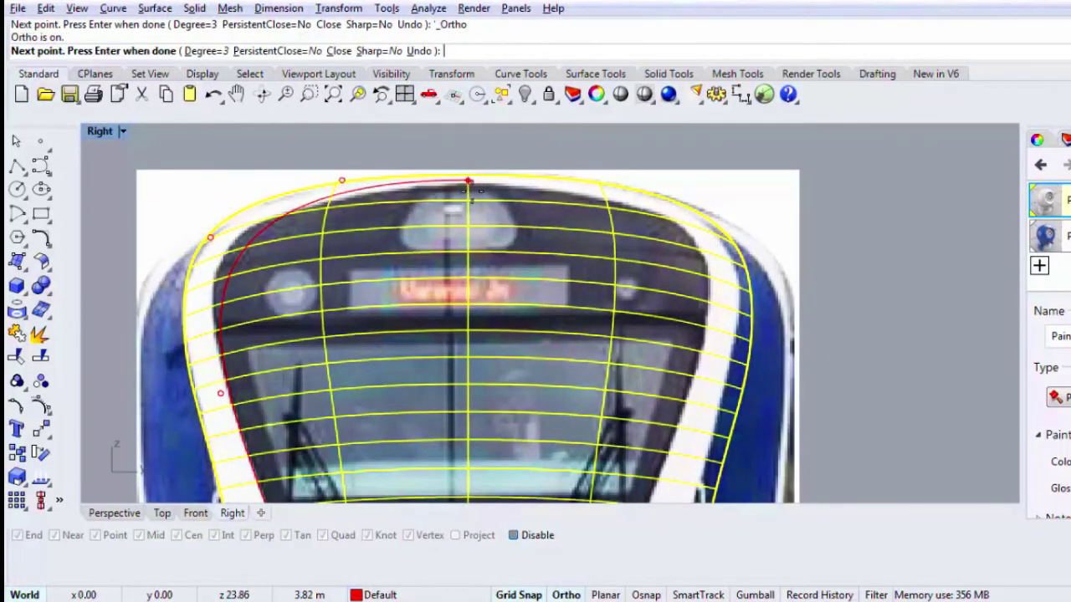
pyautogui.click(468, 181)
pyautogui.press('Return')
# Step: Move the curve's end point on the centreline down about 0.16 m onto the windscreen's black upper edge, with grid snap off
pyautogui.click(429, 183)
pyautogui.scroll(2, 431, 187)
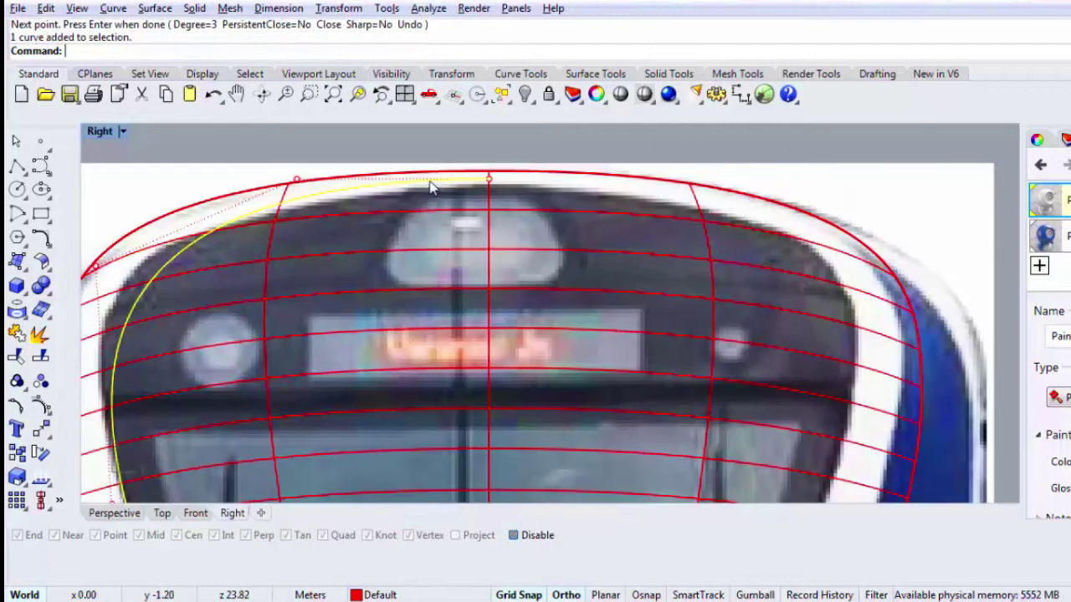
pyautogui.click(488, 181)
pyautogui.write('M')
pyautogui.press('Return')
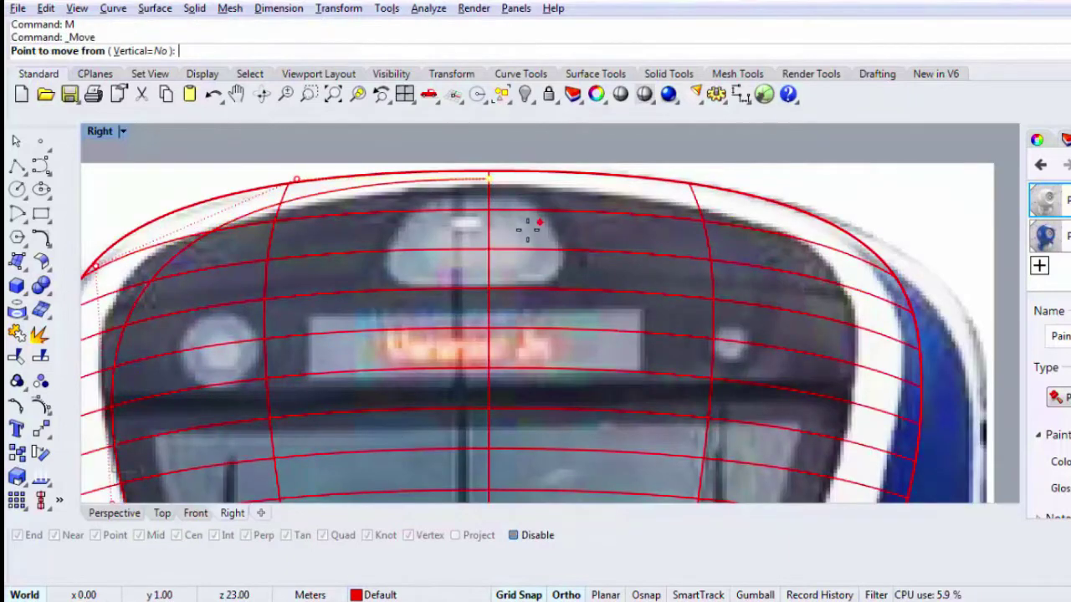
pyautogui.click(525, 230)
pyautogui.press('F9')
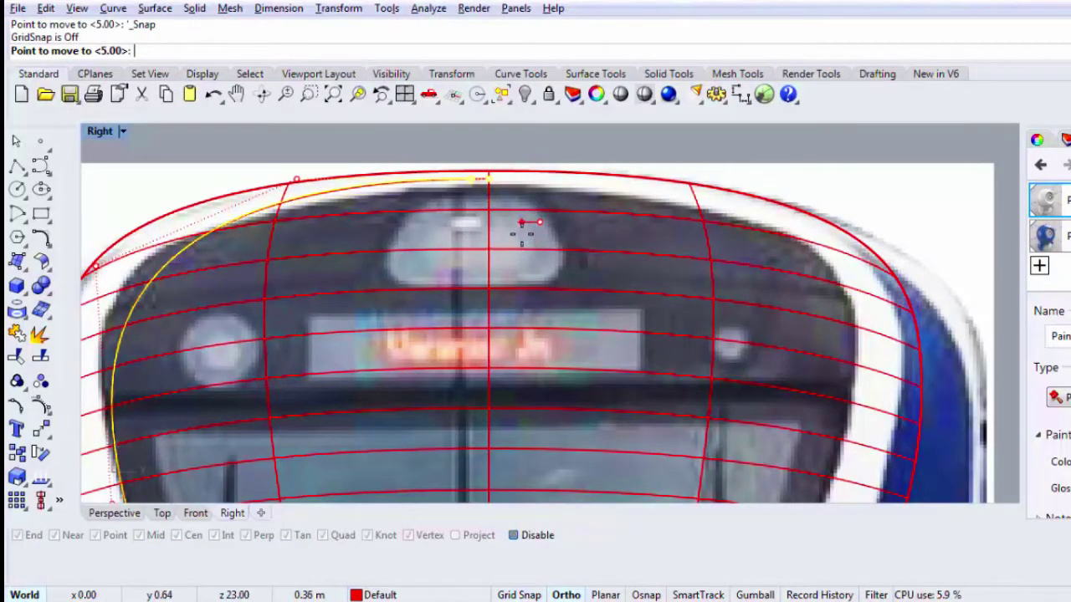
pyautogui.click(520, 236)
pyautogui.write('M')
pyautogui.press('Return')
pyautogui.scroll(2, 510, 203)
pyautogui.click(510, 203)
pyautogui.click(511, 203)
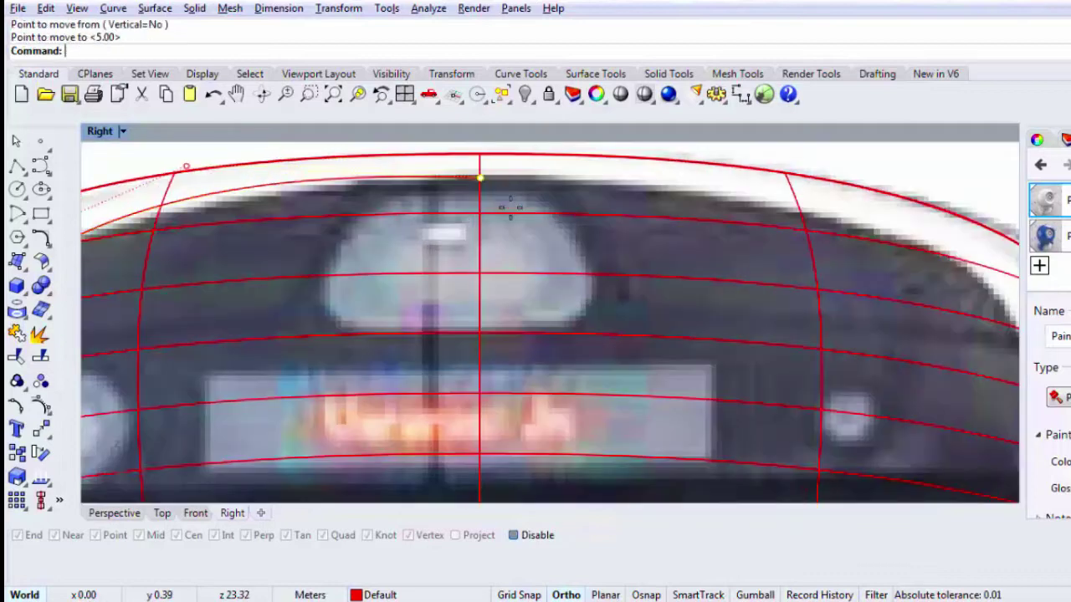
# Step: Move the control point next to the curve's upper end down about 0.33 m to follow the windscreen's top edge
pyautogui.scroll(-2, 509, 209)
pyautogui.moveTo(322, 170); pyautogui.dragTo(351, 218)
pyautogui.write('M')
pyautogui.press('Return')
pyautogui.click(360, 215)
pyautogui.click(361, 228)
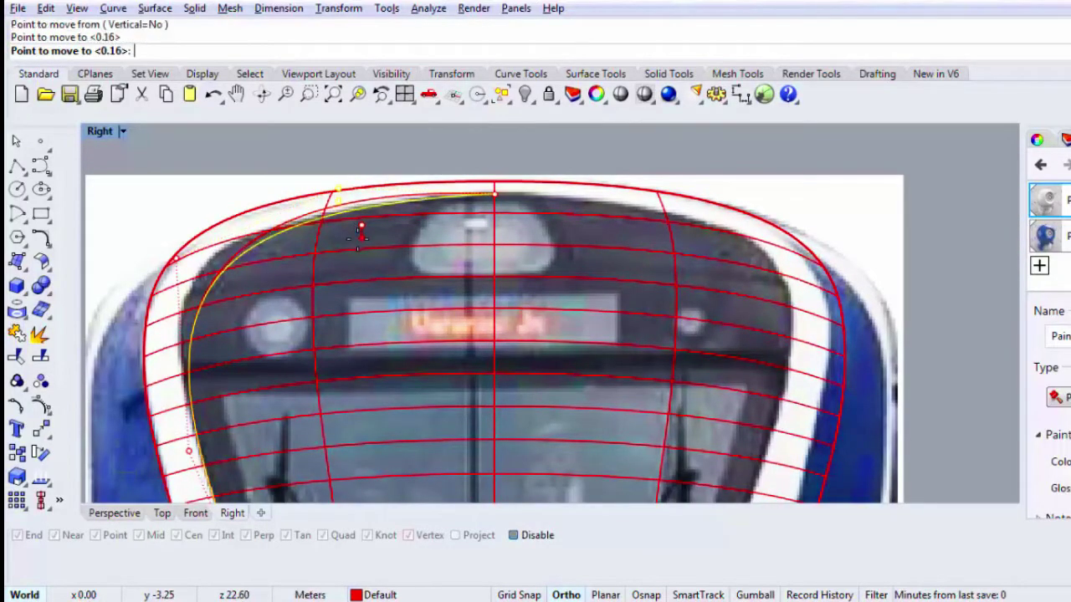
# Step: Move the curve's upper-corner control point outward and upward to fit the rounded corner of the black windscreen area
pyautogui.moveTo(164, 201); pyautogui.dragTo(184, 272)
pyautogui.write('M')
pyautogui.press('Return')
pyautogui.click(325, 317)
pyautogui.click(307, 319)
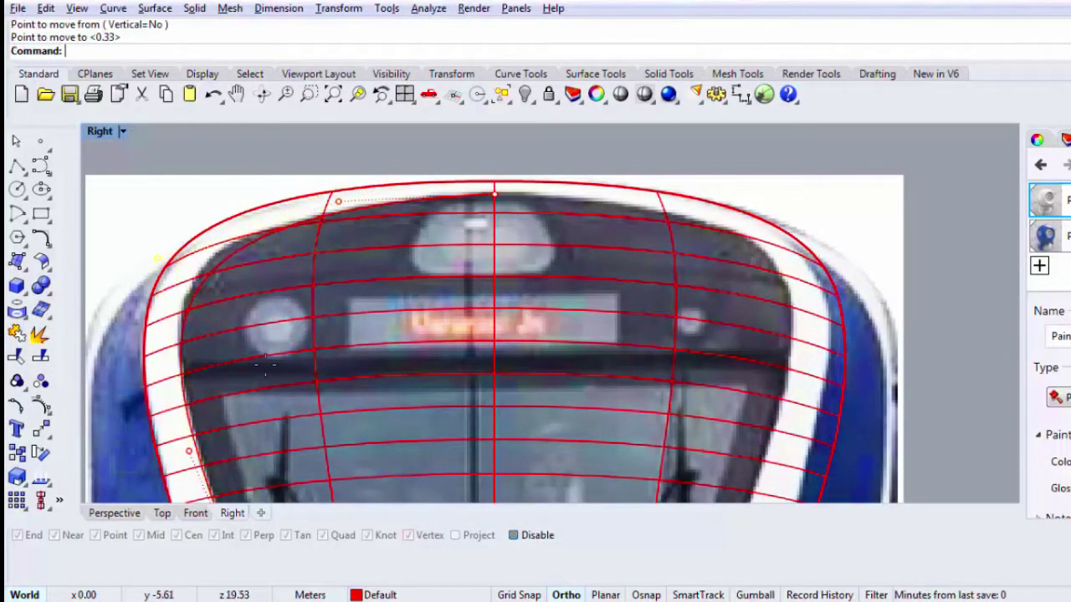
pyautogui.write('M')
pyautogui.press('Return')
pyautogui.click(307, 347)
pyautogui.click(308, 333)
pyautogui.press('Return')
pyautogui.click(310, 341)
pyautogui.click(311, 332)
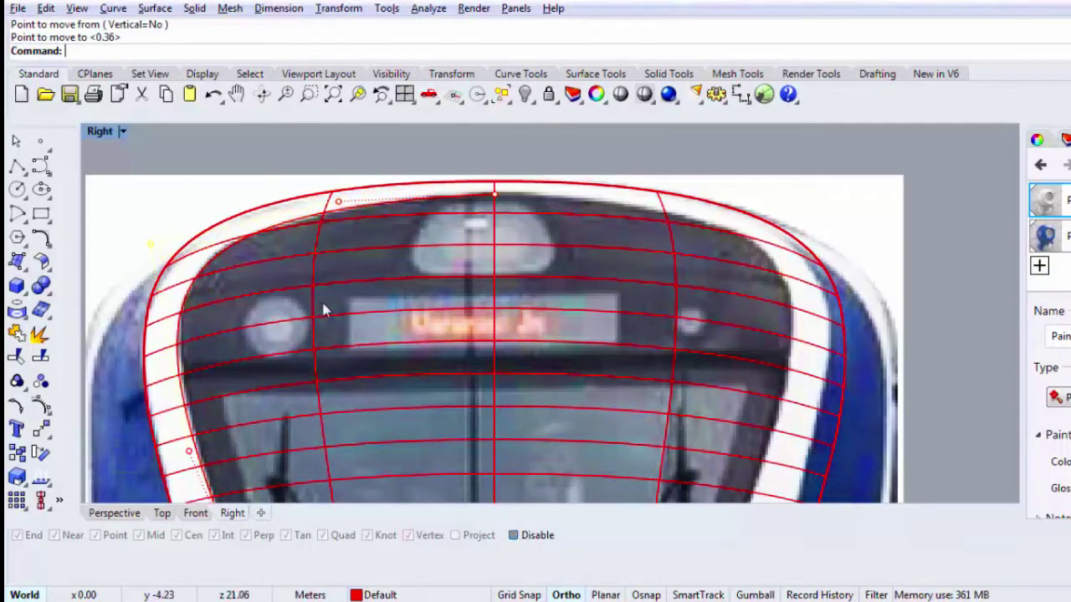
# Step: Move the control point on the curve's side slightly inward to match the windscreen's black side edge
pyautogui.scroll(-3, 321, 301)
pyautogui.scroll(2, 269, 347)
pyautogui.click(267, 342)
pyautogui.write('M')
pyautogui.press('Return')
pyautogui.click(318, 336)
pyautogui.click(325, 336)
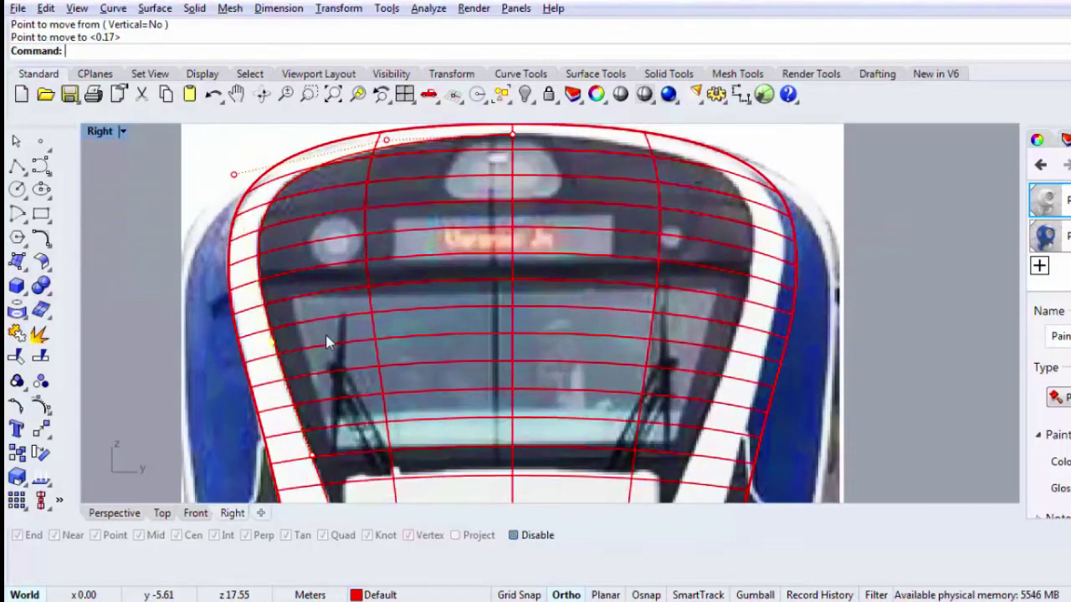
pyautogui.scroll(-3, 339, 268)
pyautogui.scroll(5, 343, 352)
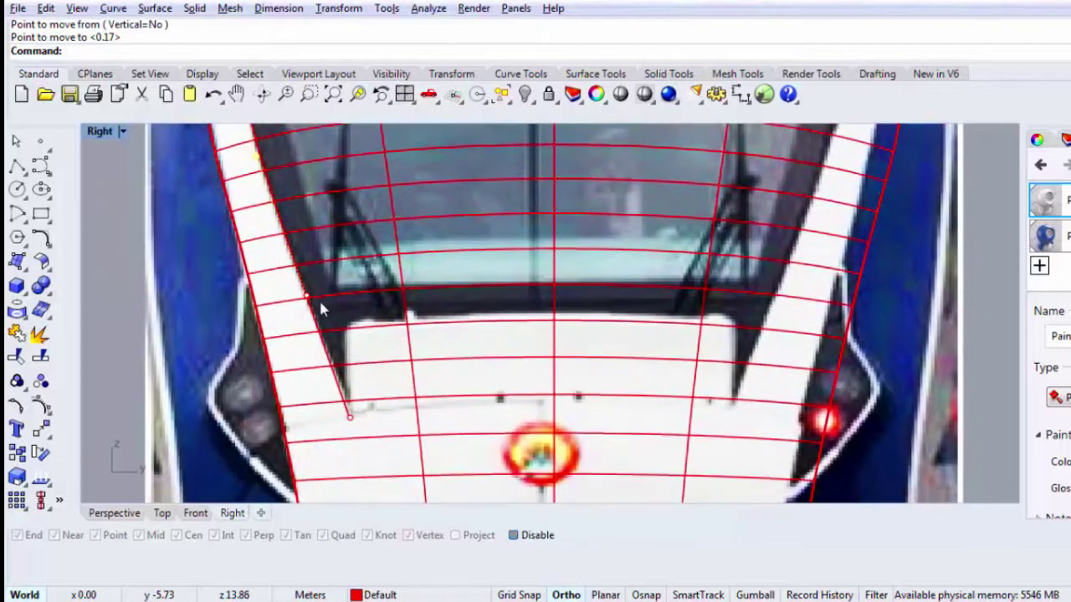
# Step: Mirror the windscreen outline curve across the train's vertical centreline with grid snap on
pyautogui.scroll(-3, 352, 412)
pyautogui.click(351, 410)
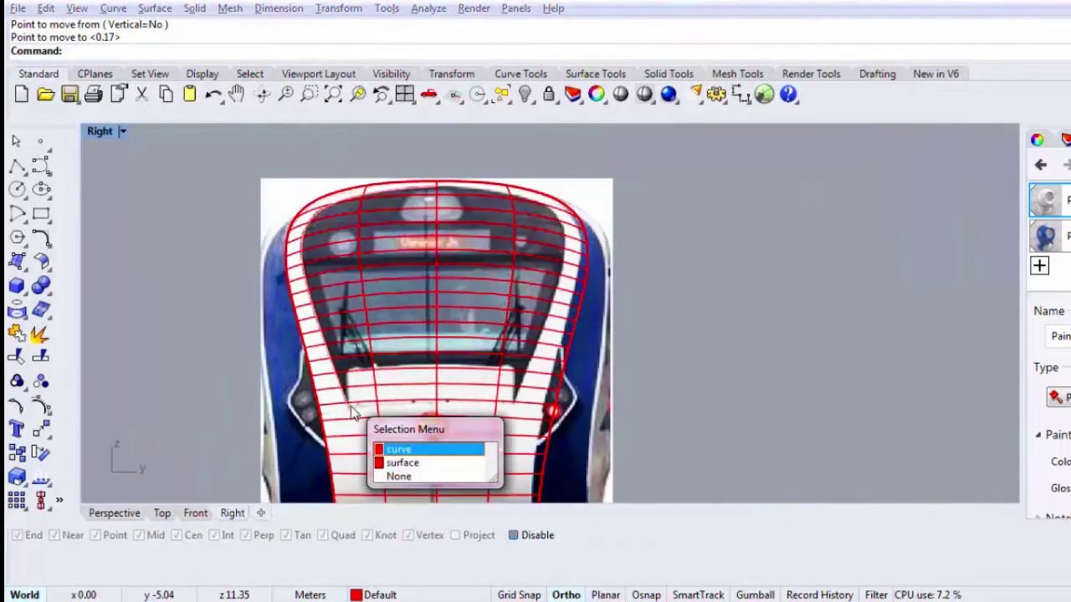
pyautogui.click(391, 447)
pyautogui.scroll(-2, 356, 371)
pyautogui.write('Mie')
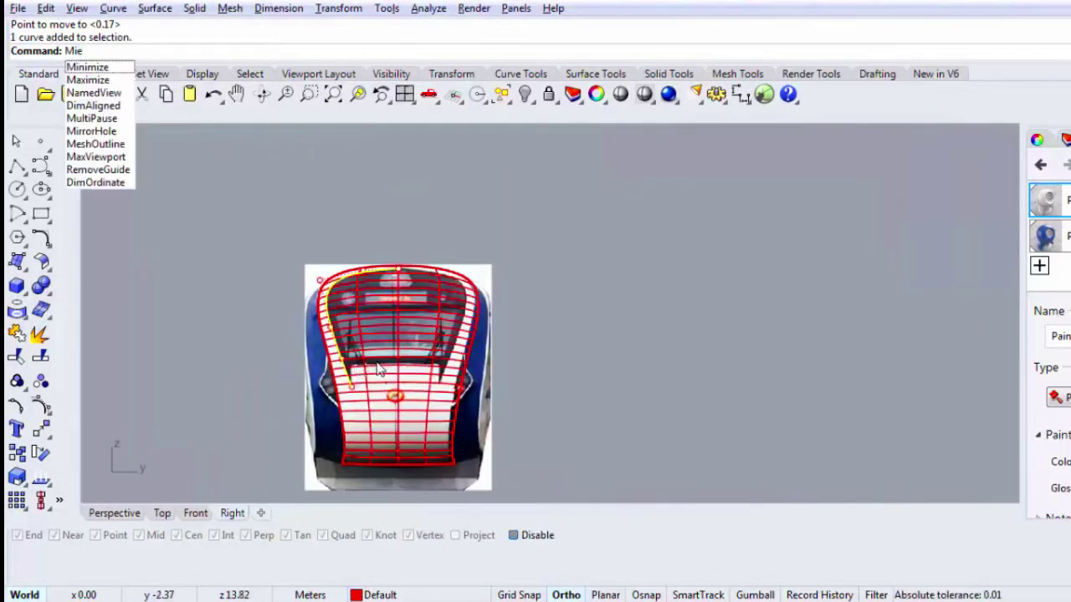
pyautogui.press('Escape')
pyautogui.press('Return')
pyautogui.scroll(1, 398, 241)
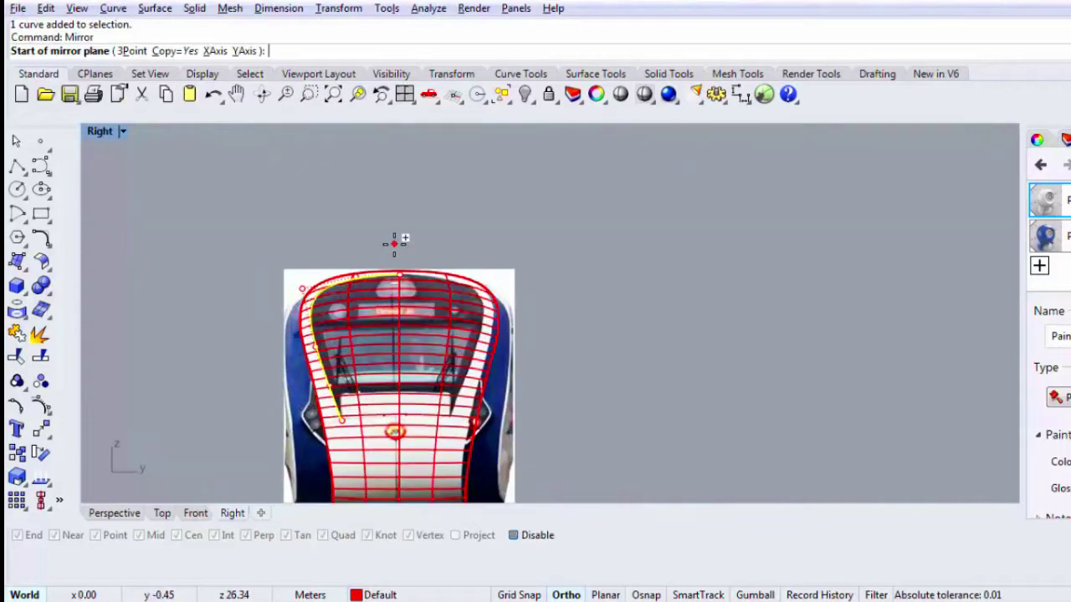
pyautogui.press('F9')
pyautogui.click(400, 237)
pyautogui.click(416, 301)
# Step: Join the original and mirrored halves of the windscreen outline into one curve
pyautogui.scroll(2, 418, 284)
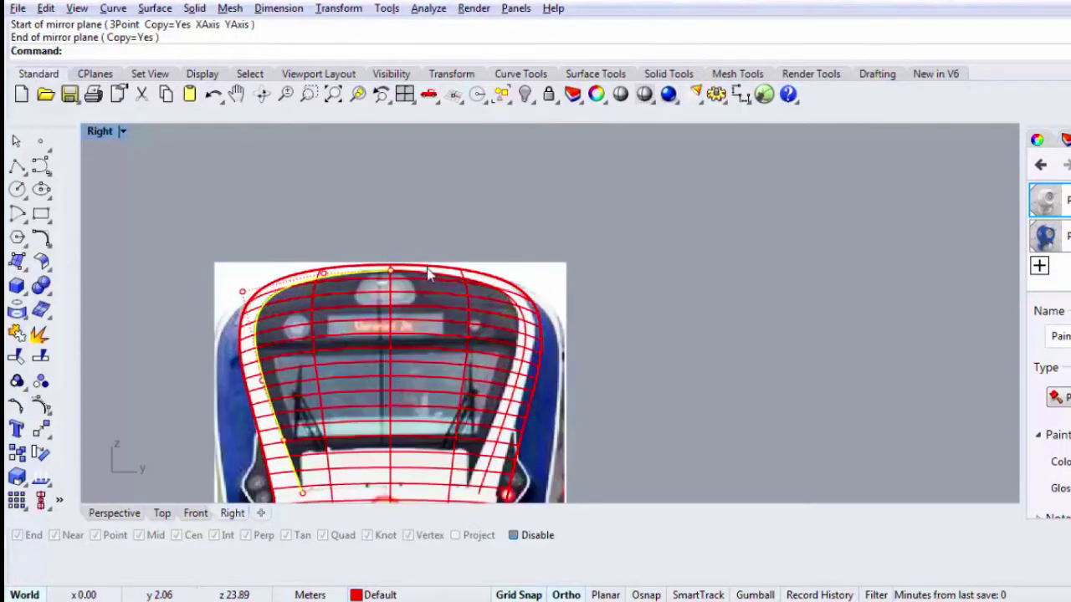
pyautogui.click(430, 283)
pyautogui.keyDown('shift'); pyautogui.click(431, 283); pyautogui.keyUp('shift')
pyautogui.write('Joi')
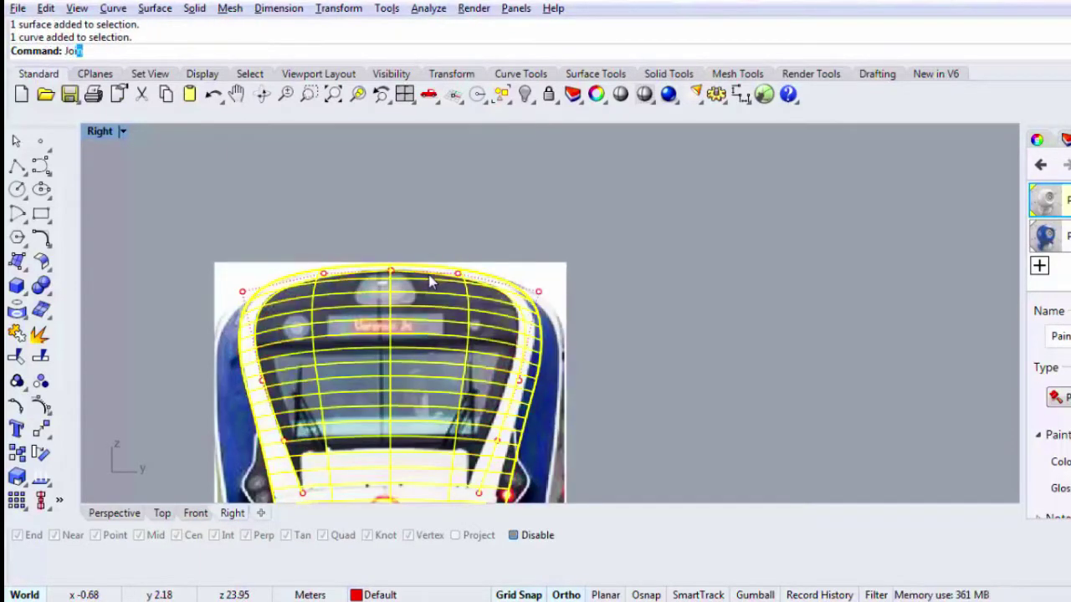
pyautogui.write('n')
pyautogui.press('Return')
# Step: Delete the joined outline's control point at the top on the centreline to smooth the curve
pyautogui.click(429, 275)
pyautogui.scroll(4, 393, 272)
pyautogui.click(390, 269)
pyautogui.press('Delete')
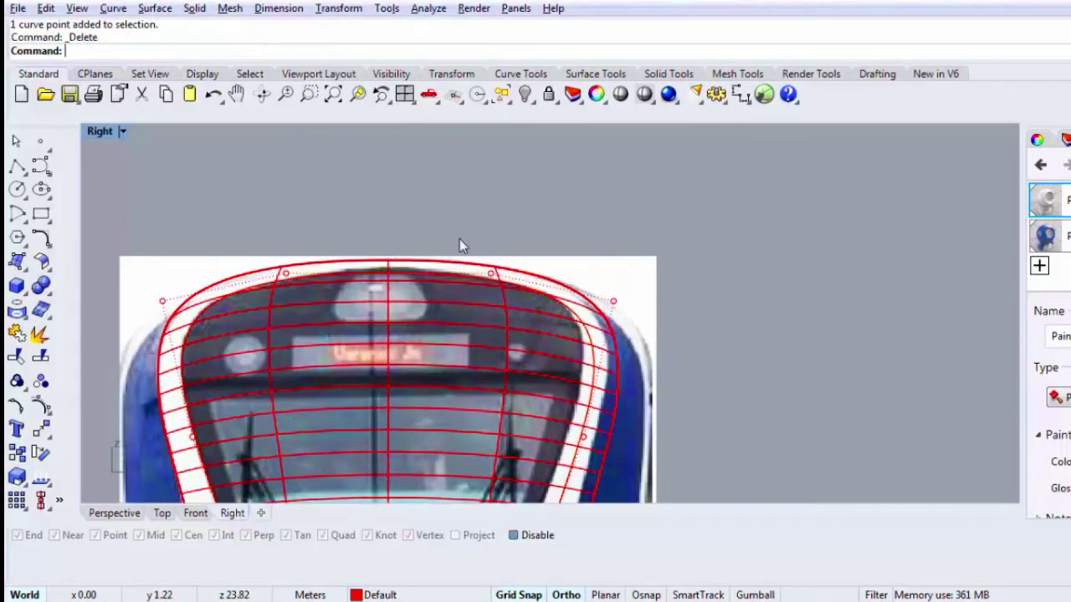
# Step: Move the outline's two upper control points up about 0.18 m onto the black top edge, with grid snap off
pyautogui.scroll(-2, 459, 241)
pyautogui.scroll(3, 393, 251)
pyautogui.moveTo(238, 219); pyautogui.dragTo(532, 279)
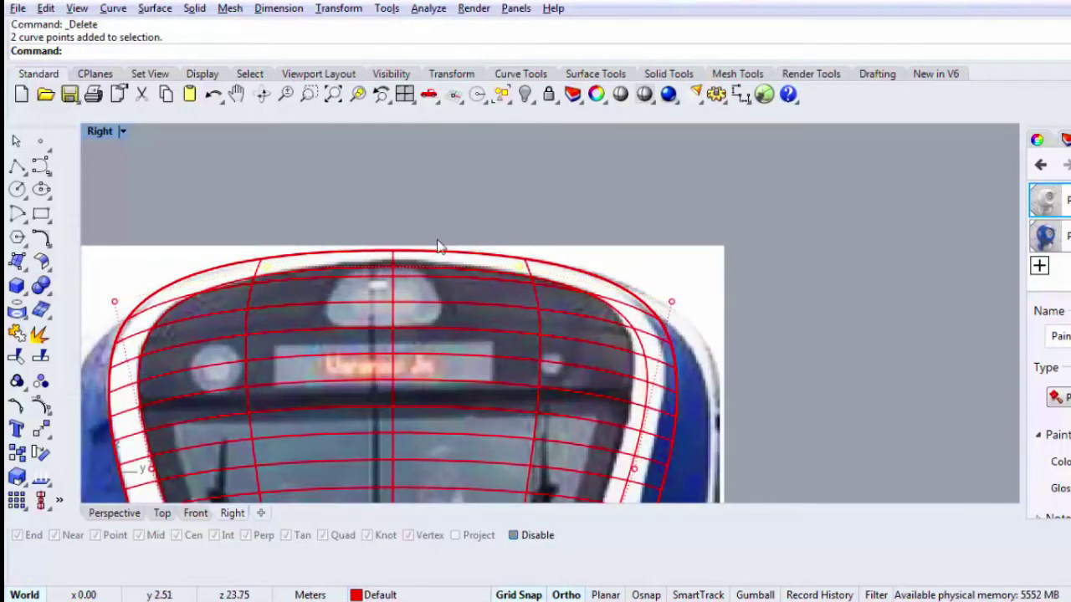
pyautogui.scroll(2, 451, 233)
pyautogui.write('m')
pyautogui.press('Return')
pyautogui.press('F9')
pyautogui.click(447, 213)
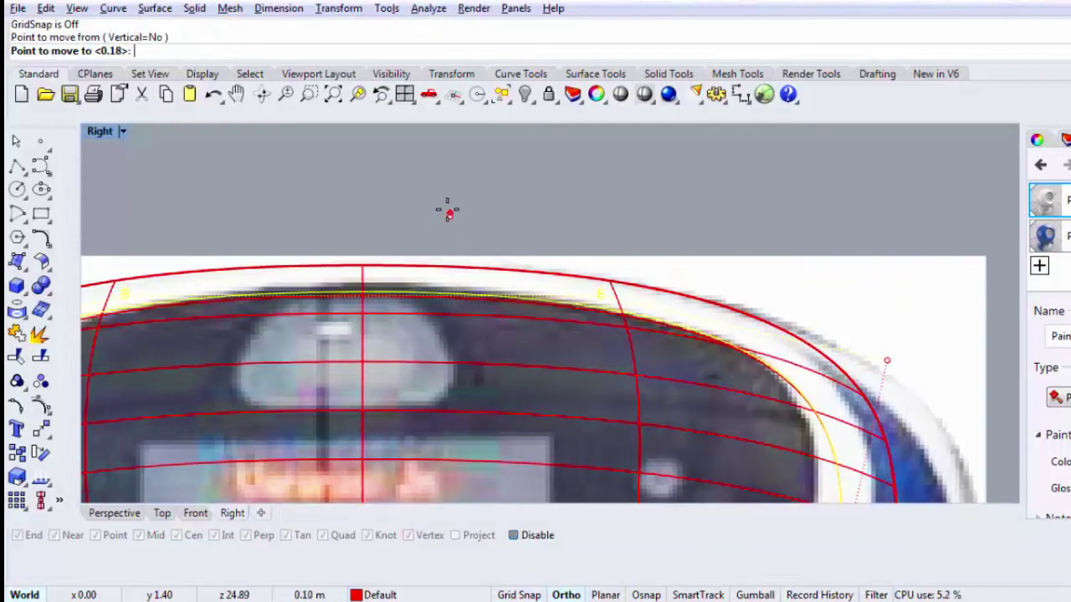
pyautogui.click(451, 207)
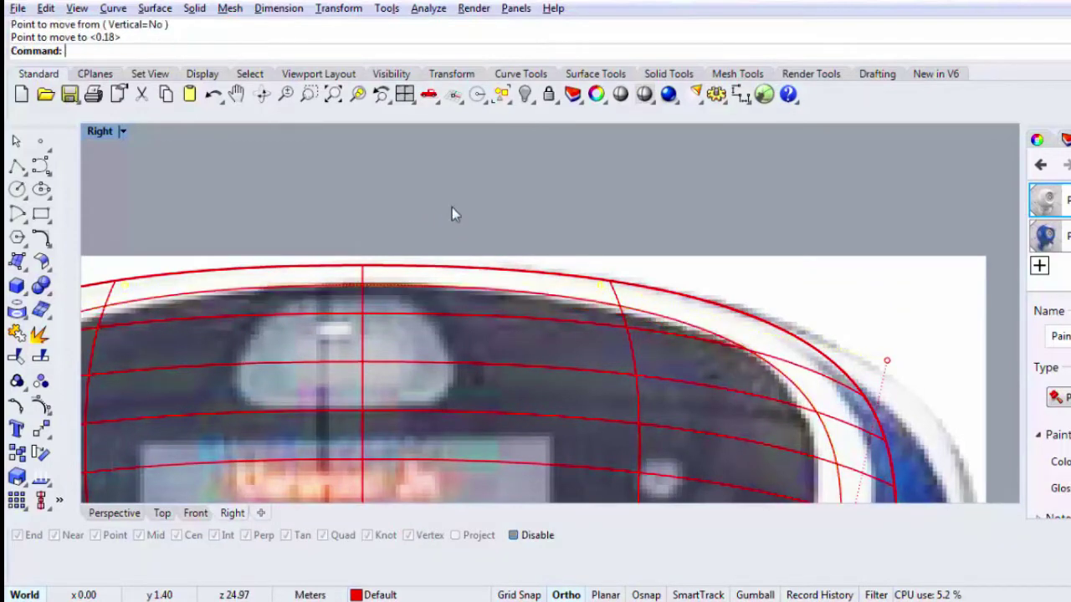
# Step: Re-enable object snaps for drawing a control-point curve along the windscreen area's lower edge
pyautogui.scroll(-4, 453, 208)
pyautogui.scroll(3, 512, 381)
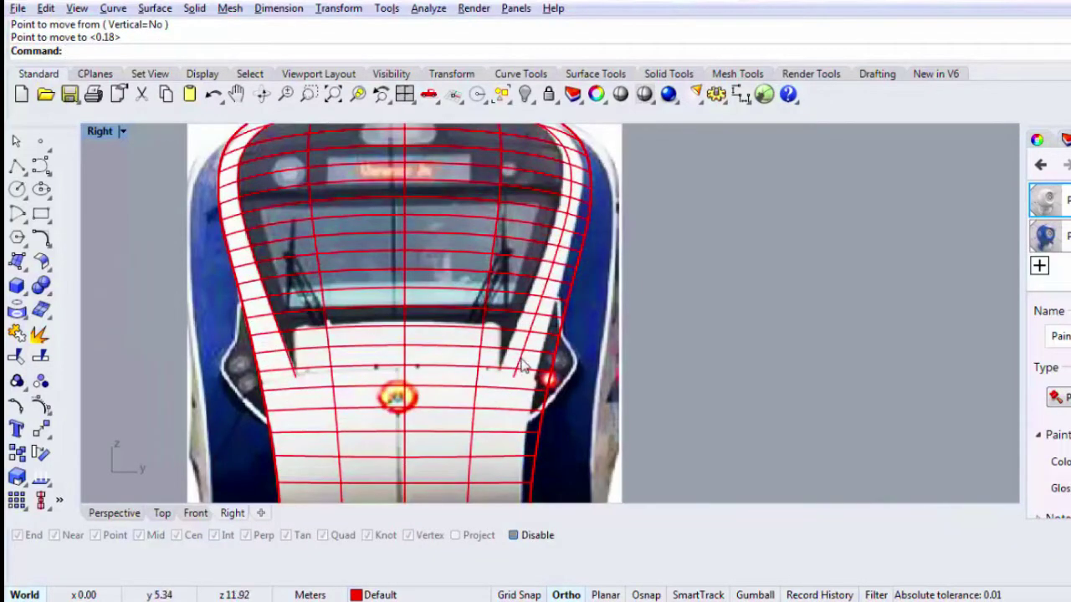
pyautogui.click(518, 365)
pyautogui.scroll(2, 506, 393)
pyautogui.scroll(-3, 506, 399)
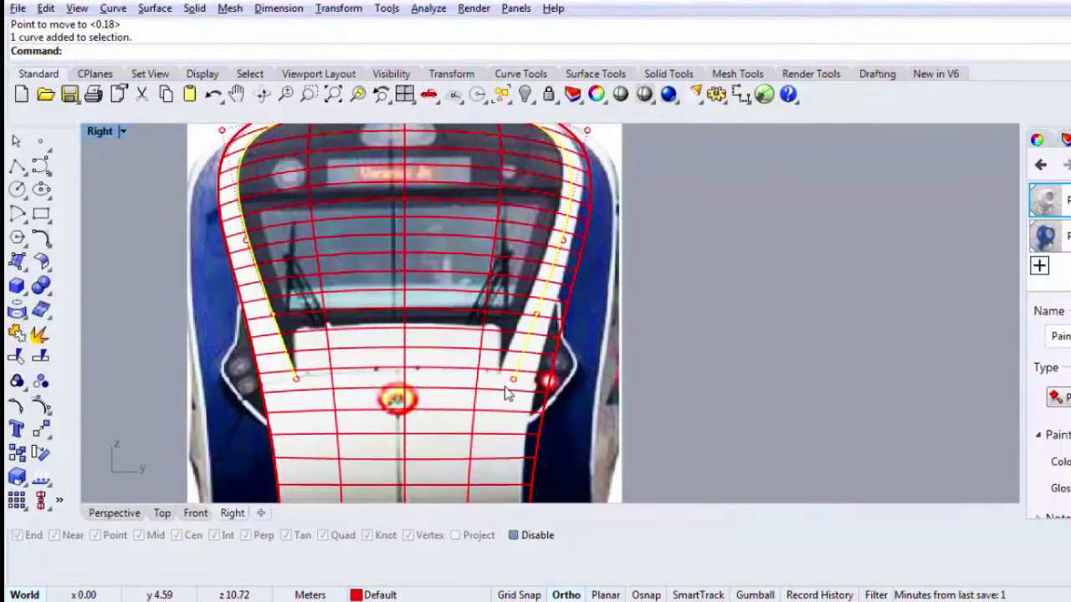
pyautogui.moveTo(452, 392); pyautogui.dragTo(435, 361, button='right')
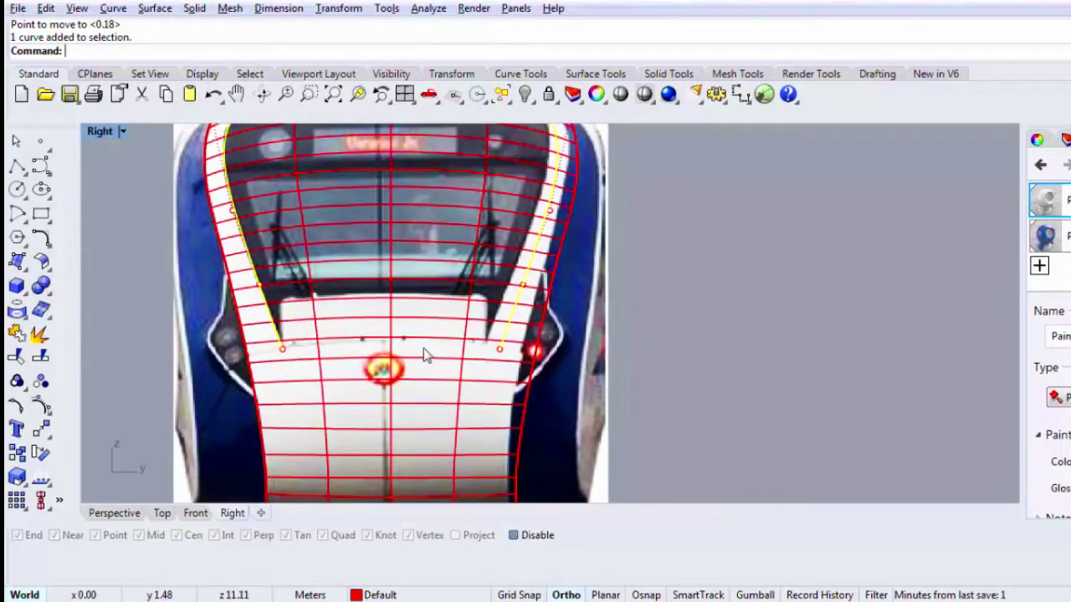
pyautogui.click(40, 165)
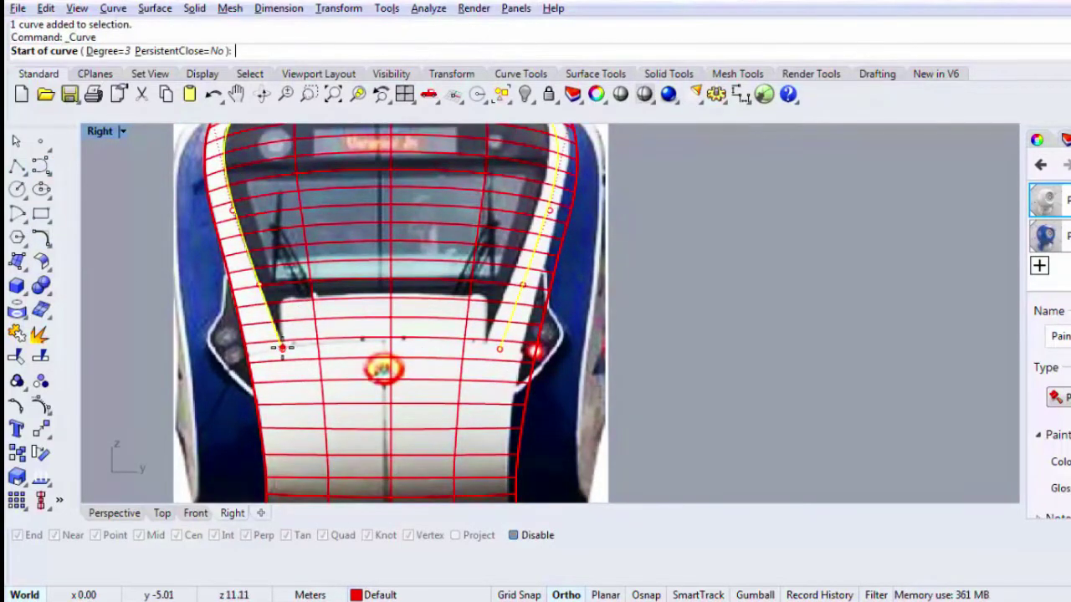
pyautogui.click(530, 539)
pyautogui.scroll(1, 276, 332)
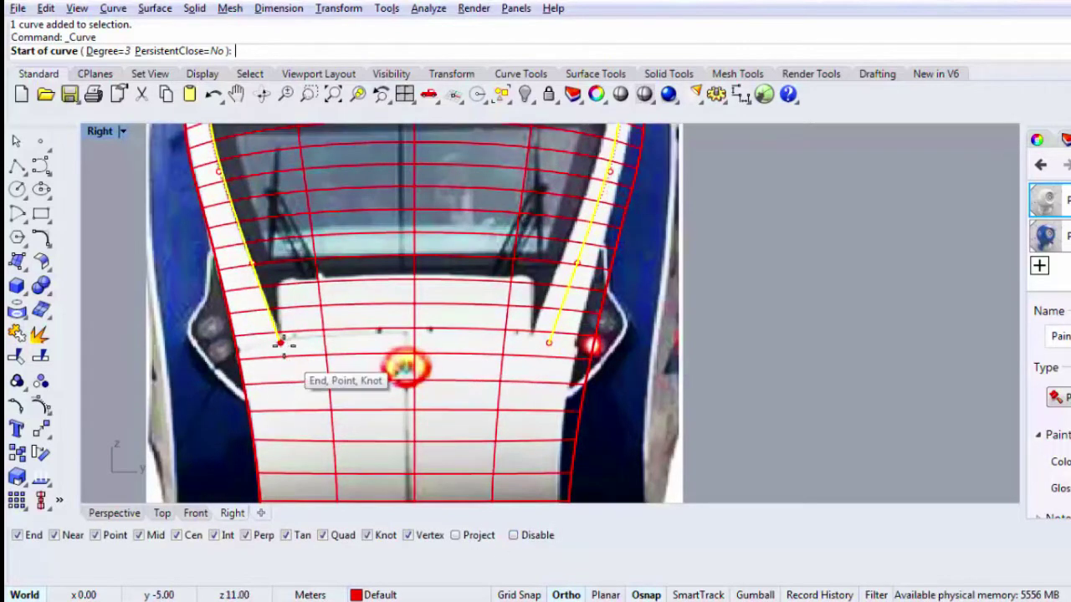
pyautogui.scroll(1, 259, 329)
pyautogui.click(256, 330)
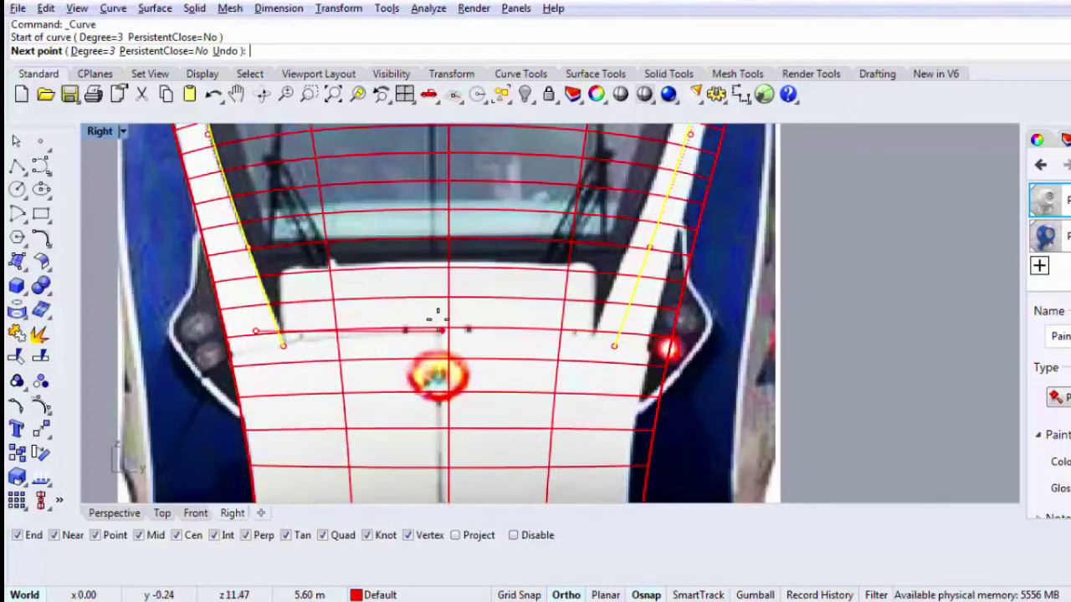
pyautogui.click(381, 328)
pyautogui.press('Escape')
# Step: Draw a straight three-point control curve at z 12, from y -6 through the centreline to y 6, with grid snap on
pyautogui.rightClick(256, 324)
pyautogui.press('F9')
pyautogui.click(250, 312)
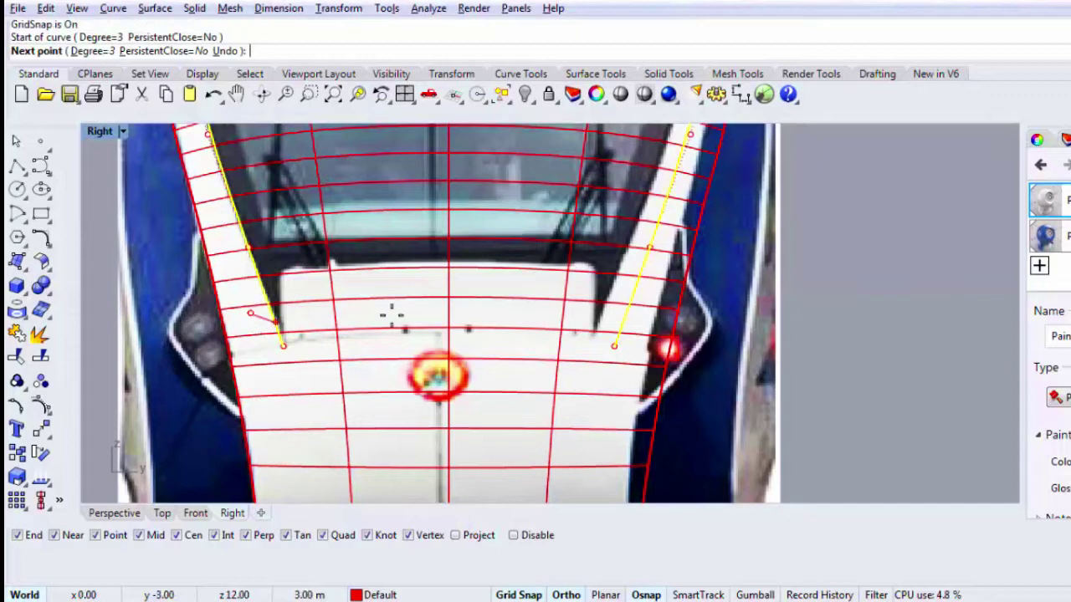
pyautogui.click(449, 313)
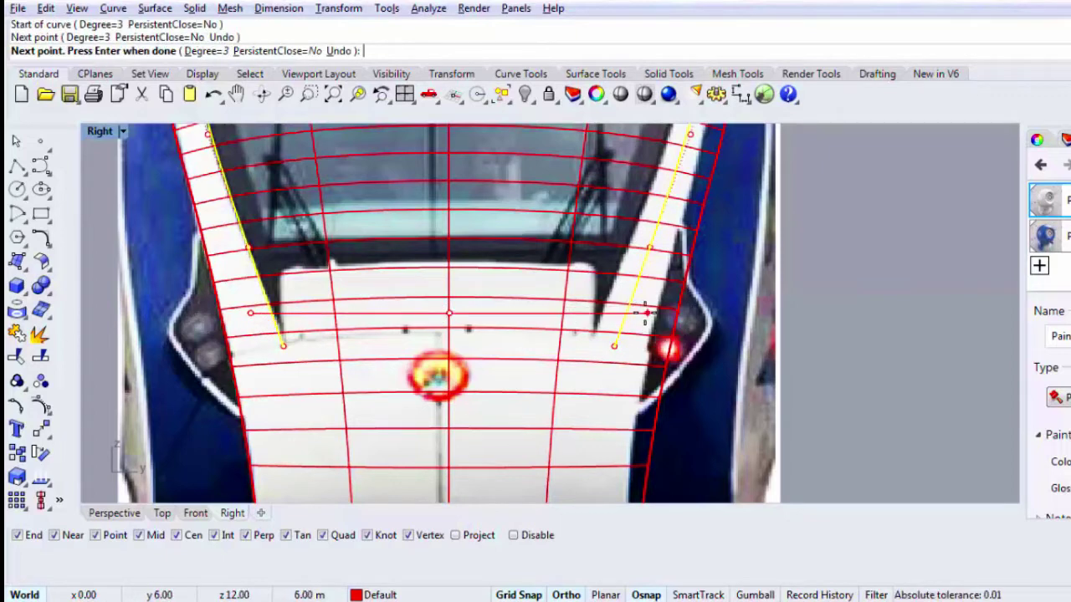
pyautogui.click(646, 313)
pyautogui.press('Return')
# Step: Move the lower curve's middle control point up about 0.90 m to arch it, with grid snap off
pyautogui.click(446, 314)
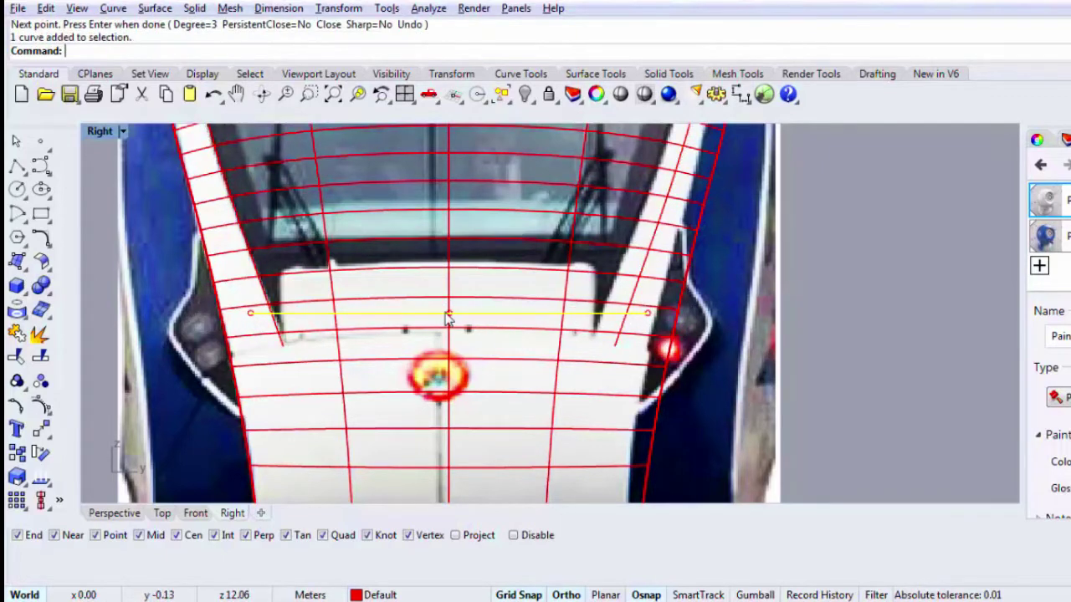
pyautogui.click(449, 313)
pyautogui.write('M')
pyautogui.press('Return')
pyautogui.press('F9')
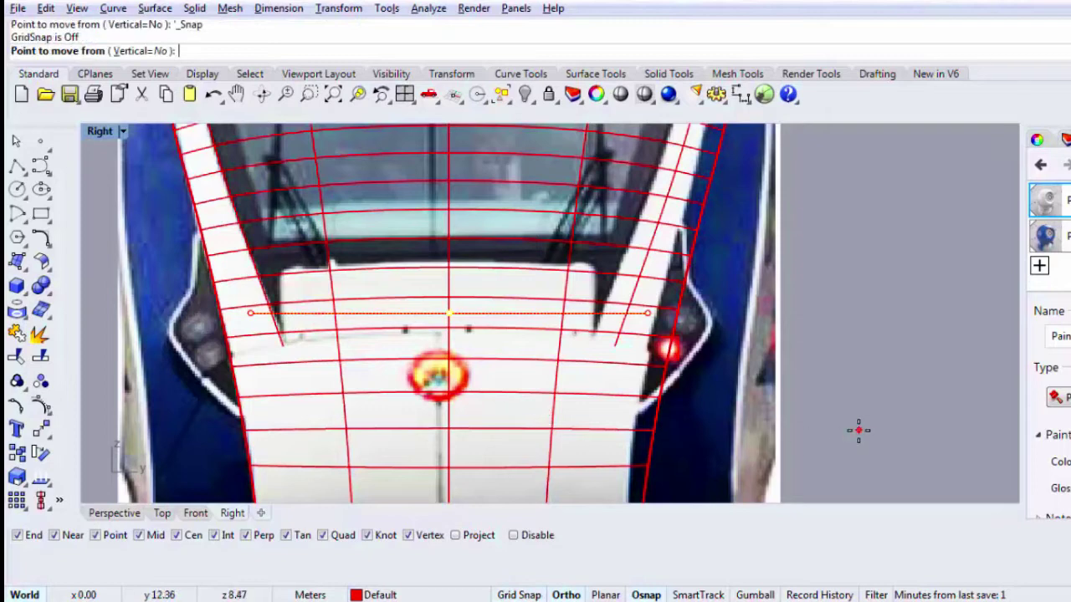
pyautogui.click(857, 423)
pyautogui.click(858, 402)
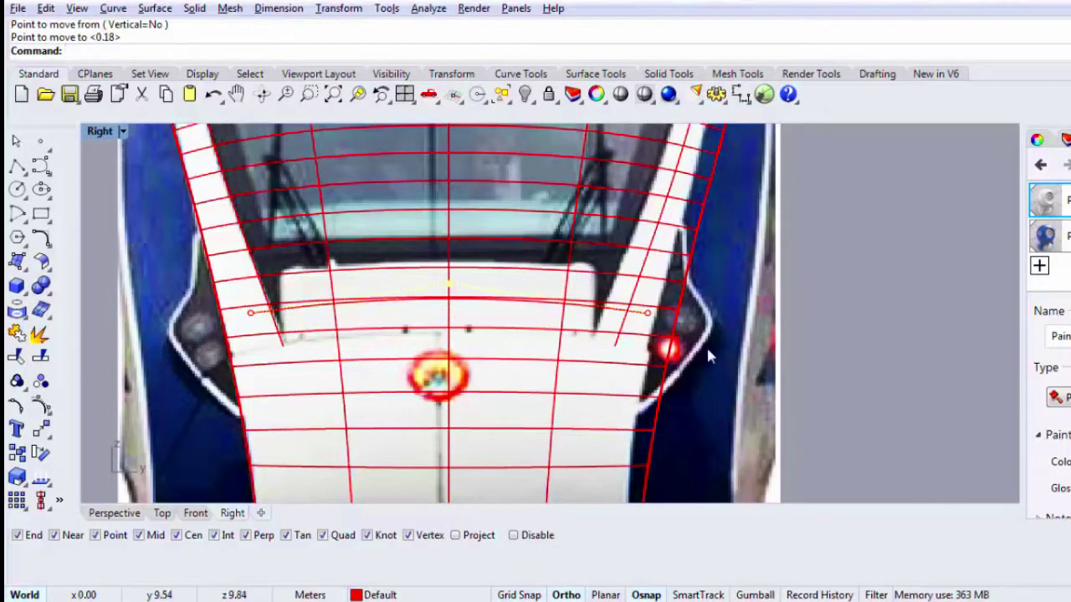
# Step: Move the arched lower curve down about 0.90 m onto the panel seam above the emblem
pyautogui.click(603, 308)
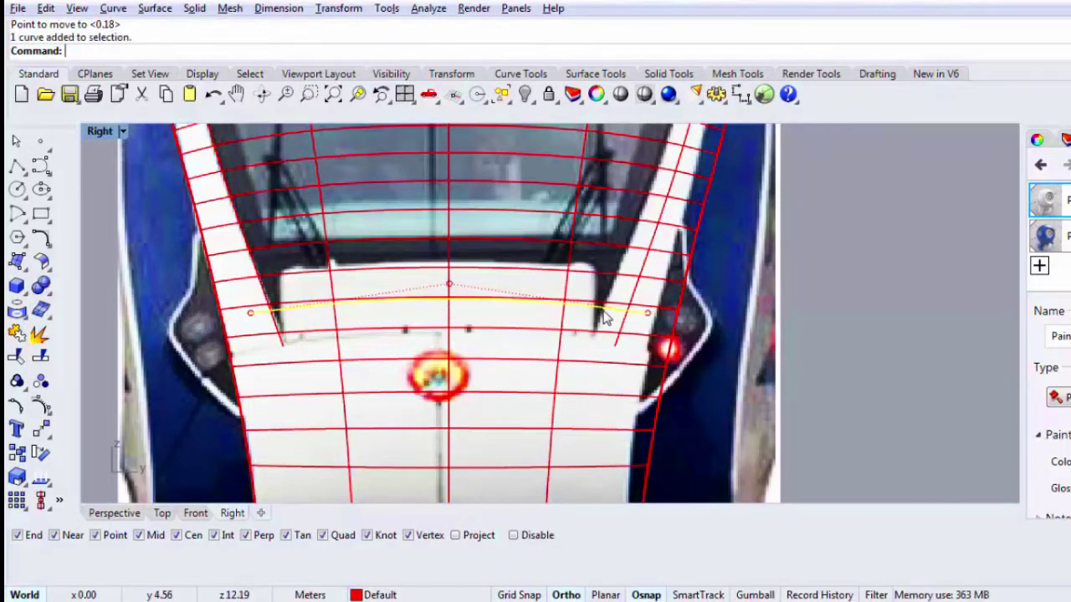
pyautogui.write('M')
pyautogui.press('Return')
pyautogui.click(802, 341)
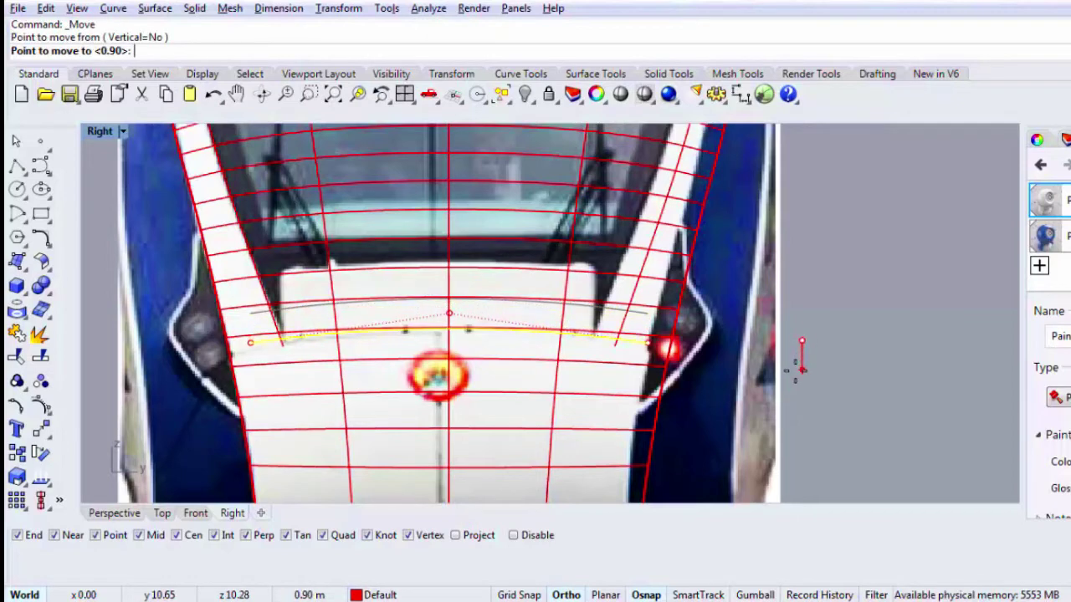
pyautogui.click(798, 369)
# Step: Trim the overhanging ends of the windscreen outline and the arched lower curve where they cross on both sides
pyautogui.click(601, 346)
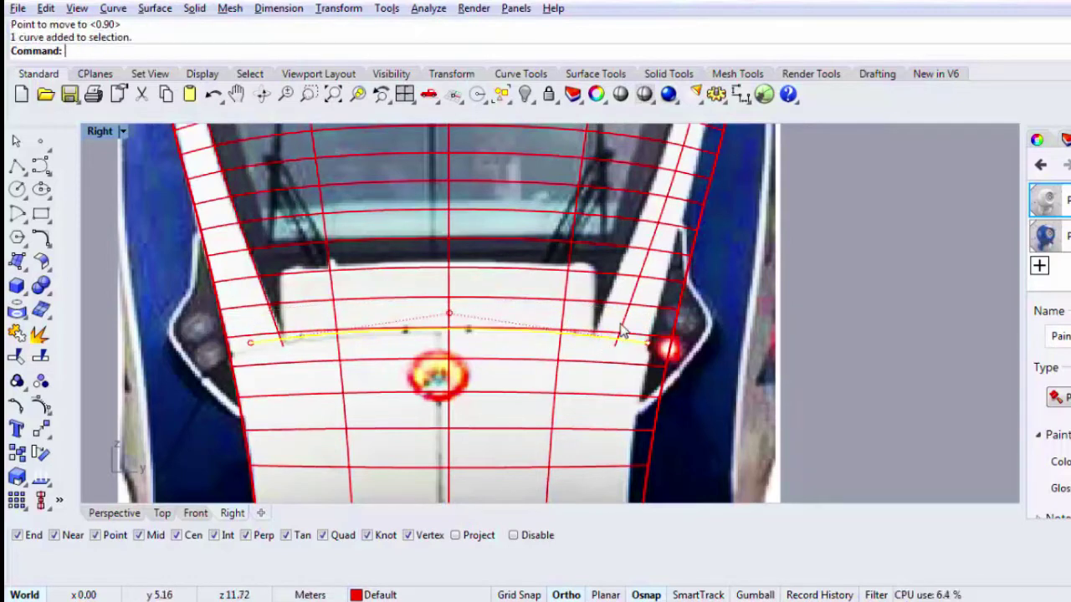
pyautogui.keyDown('shift'); pyautogui.click(621, 326); pyautogui.keyUp('shift')
pyautogui.click(16, 356)
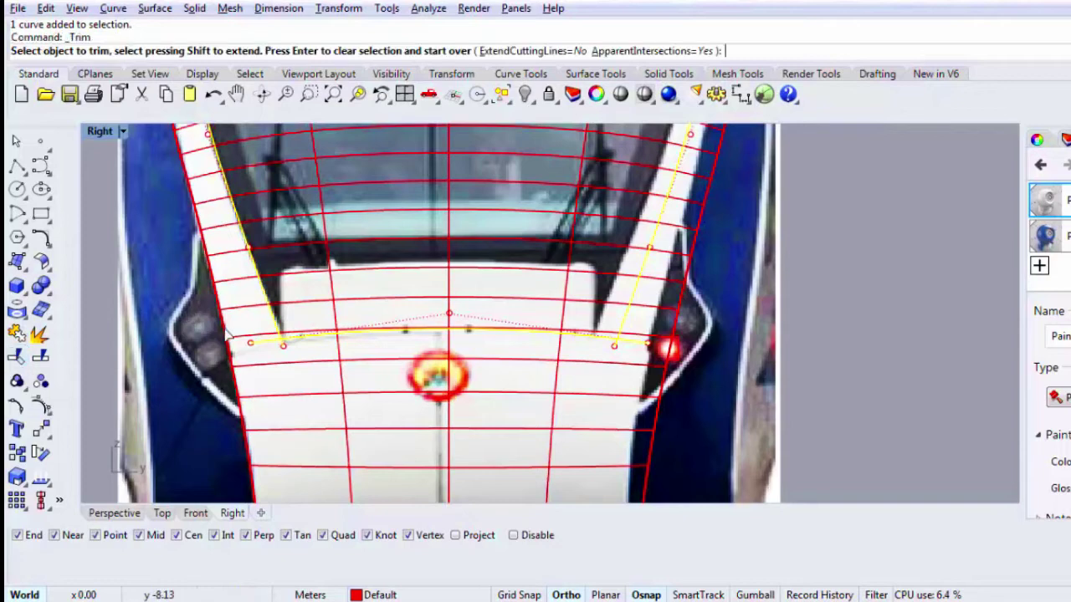
pyautogui.click(276, 344)
pyautogui.click(285, 343)
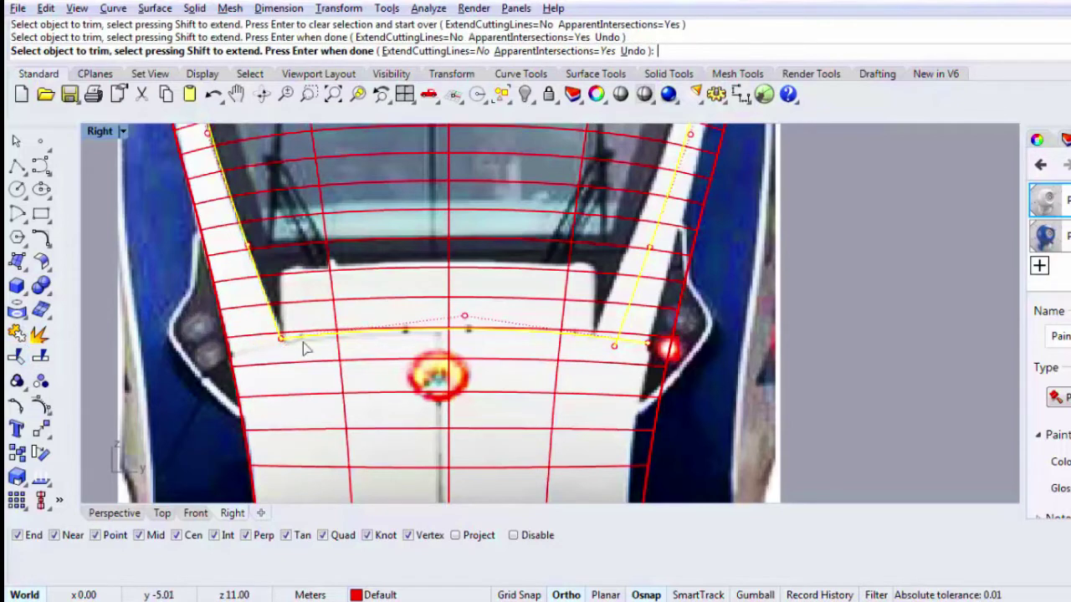
pyautogui.click(613, 351)
pyautogui.click(632, 343)
pyautogui.press('Return')
# Step: Join the trimmed windscreen outline and the arched lower curve into one closed curve
pyautogui.click(621, 327)
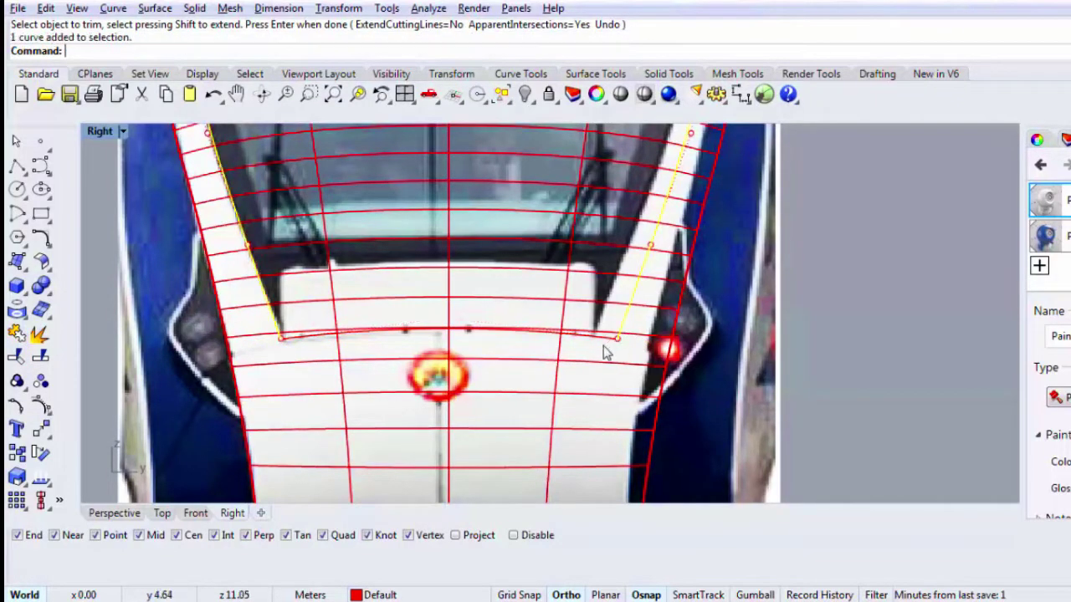
pyautogui.keyDown('shift'); pyautogui.click(605, 342); pyautogui.keyUp('shift')
pyautogui.scroll(-6, 593, 376)
pyautogui.write('join')
pyautogui.press('Return')
pyautogui.moveTo(569, 284); pyautogui.dragTo(555, 340, button='right')
pyautogui.click(488, 265)
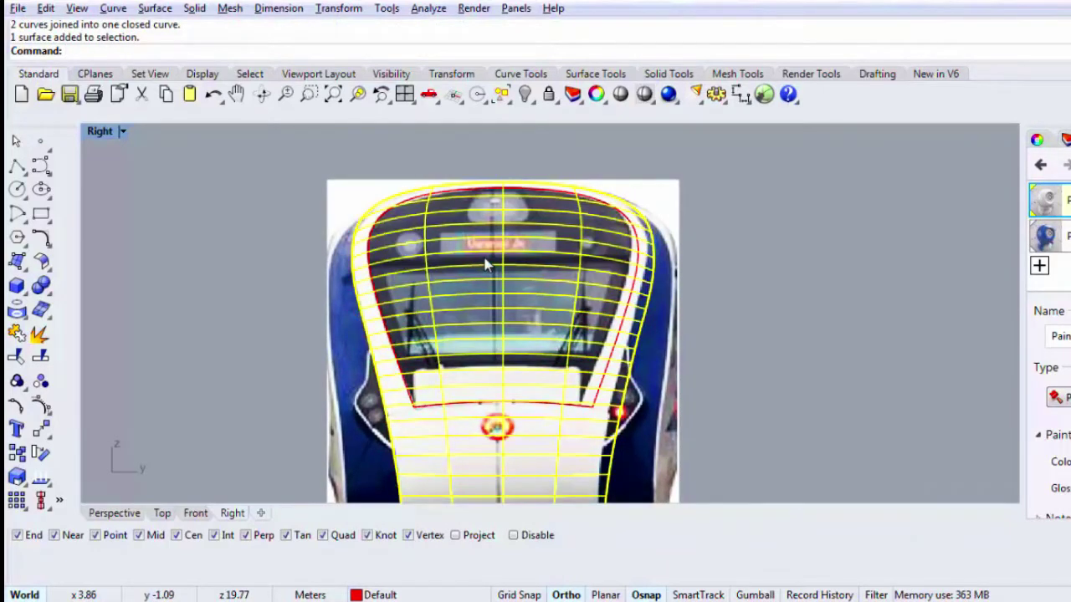
pyautogui.press('Escape')
# Step: Draw a vertical line about 2.2 m long from the closed outline's lower corner up along the white panel's side edge
pyautogui.click(459, 408)
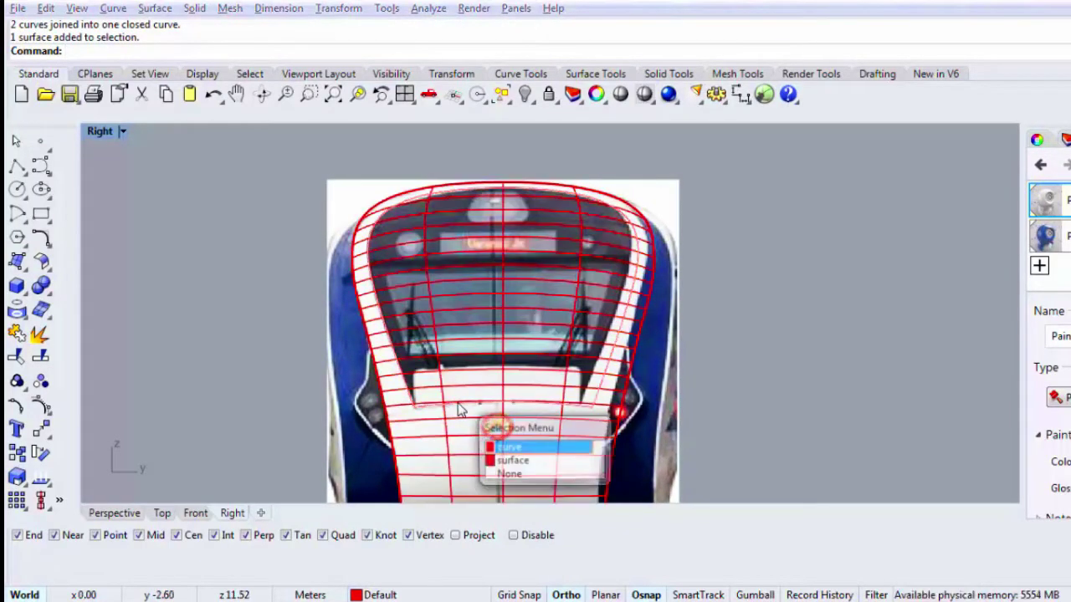
pyautogui.rightClick(458, 408)
pyautogui.scroll(6, 454, 410)
pyautogui.scroll(2, 454, 410)
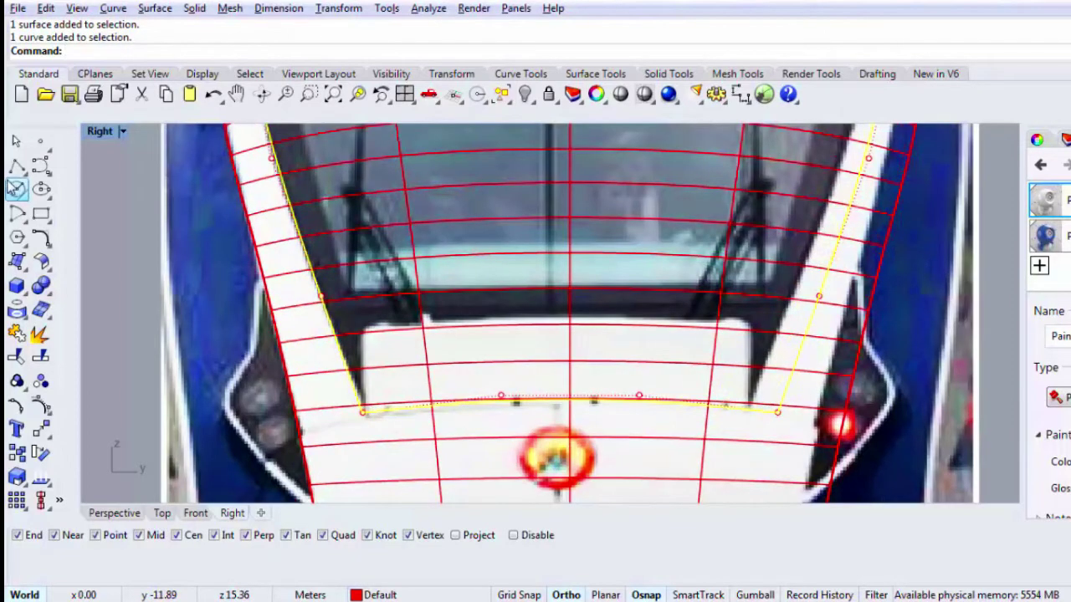
pyautogui.click(16, 188)
pyautogui.click(17, 166)
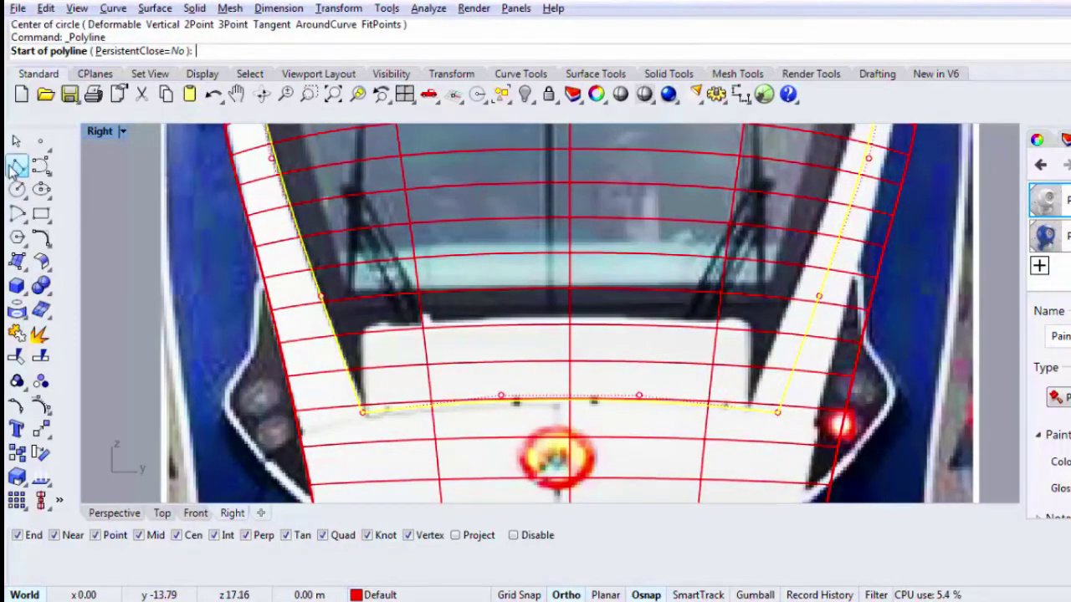
pyautogui.click(361, 410)
pyautogui.scroll(2, 361, 326)
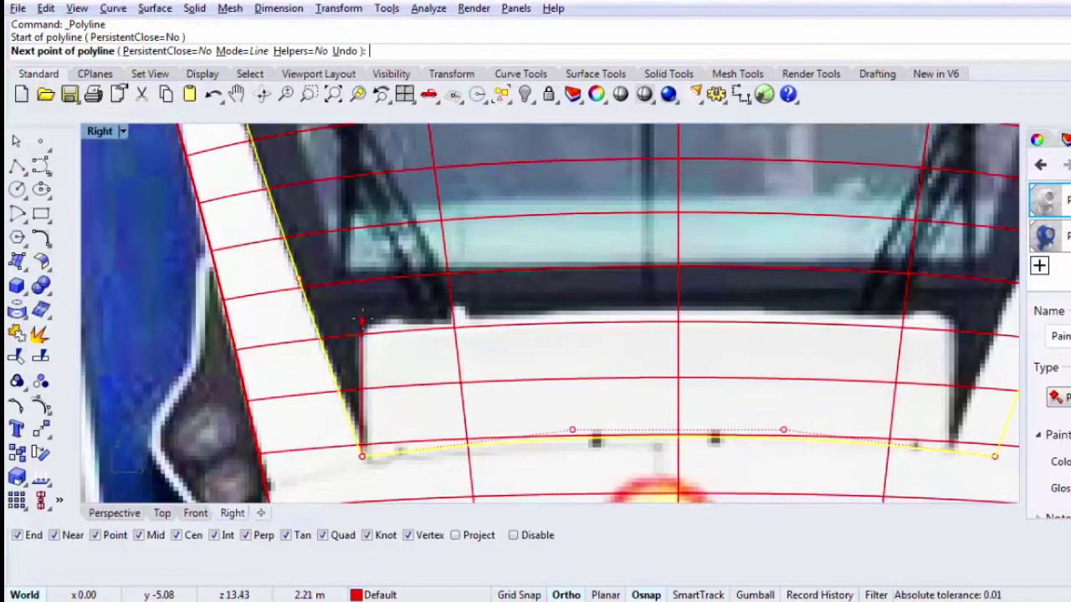
pyautogui.click(361, 322)
pyautogui.press('Return')
# Step: Mirror the vertical line across the train's centreline with grid snap on
pyautogui.scroll(-1, 363, 325)
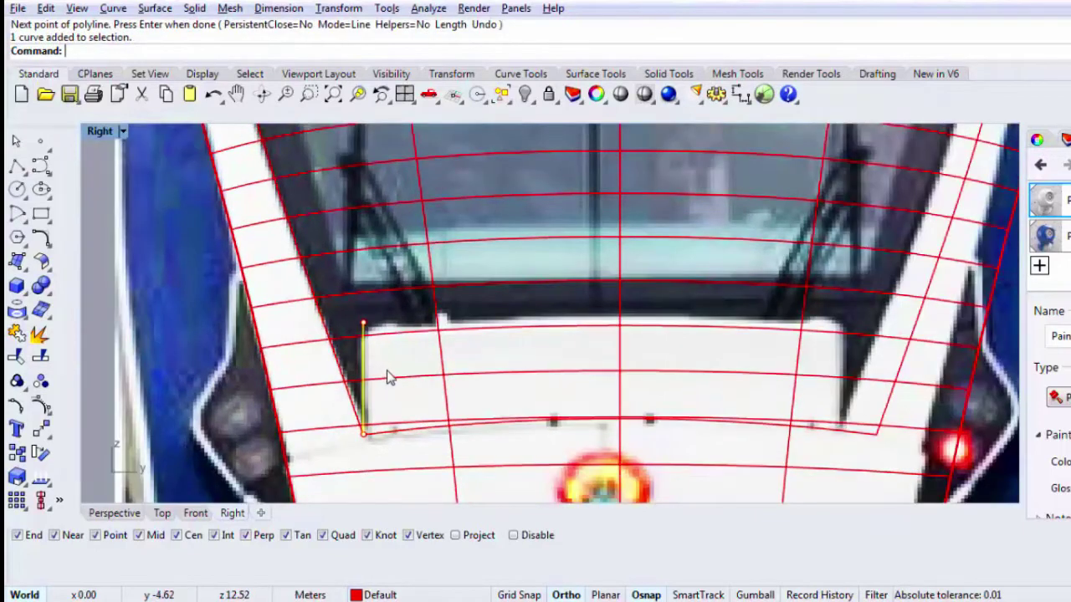
pyautogui.scroll(-2, 388, 377)
pyautogui.write('mirror')
pyautogui.press('Return')
pyautogui.press('F9')
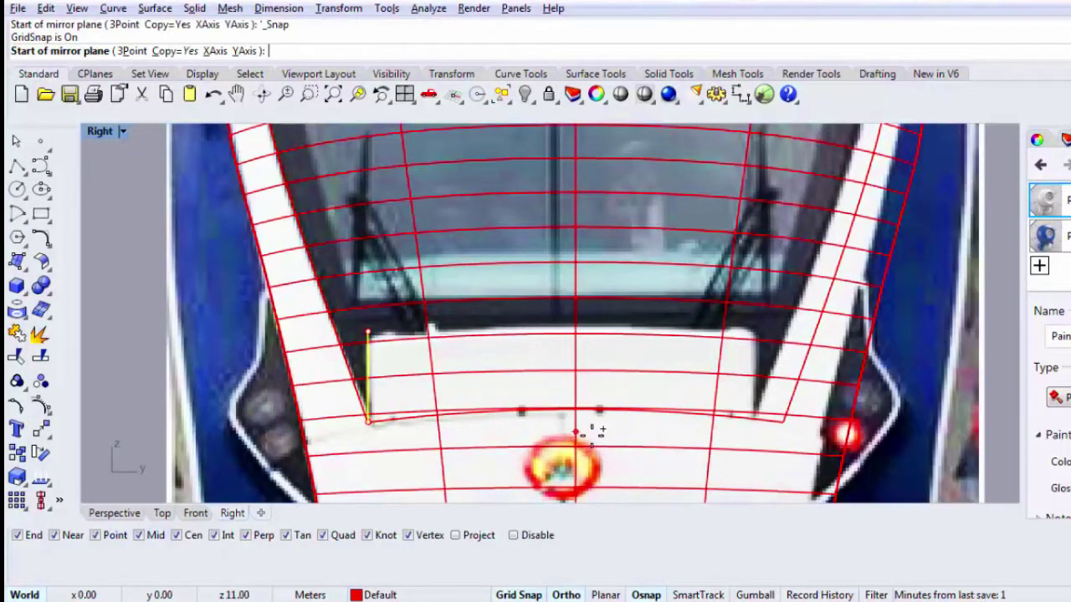
pyautogui.click(594, 430)
pyautogui.click(623, 277)
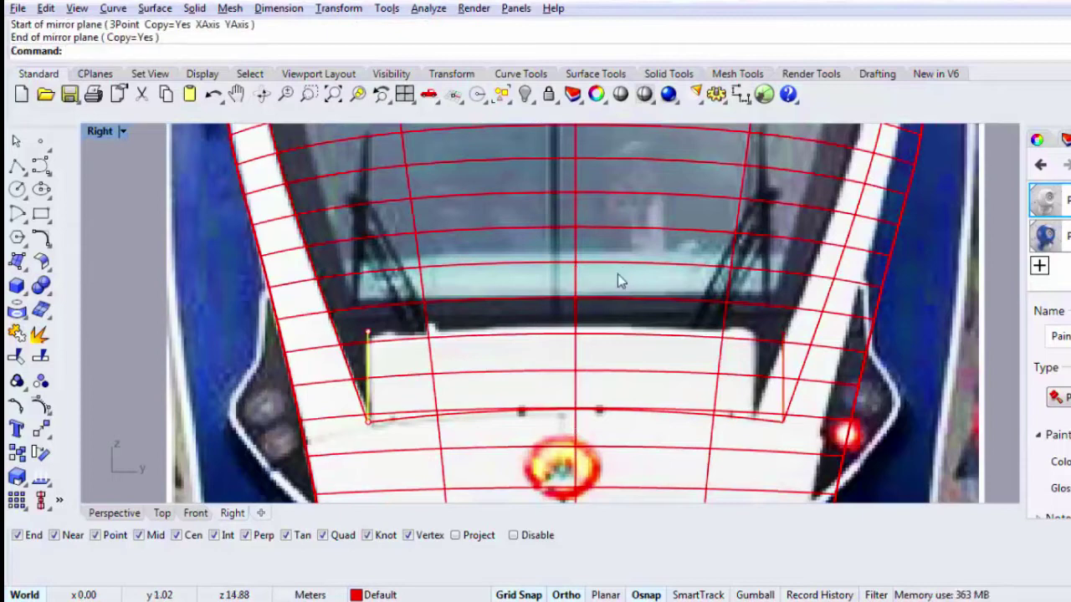
# Step: Draw a three-point curve joining the tops of the two vertical side lines, with its middle point on the train's centreline
pyautogui.click(40, 165)
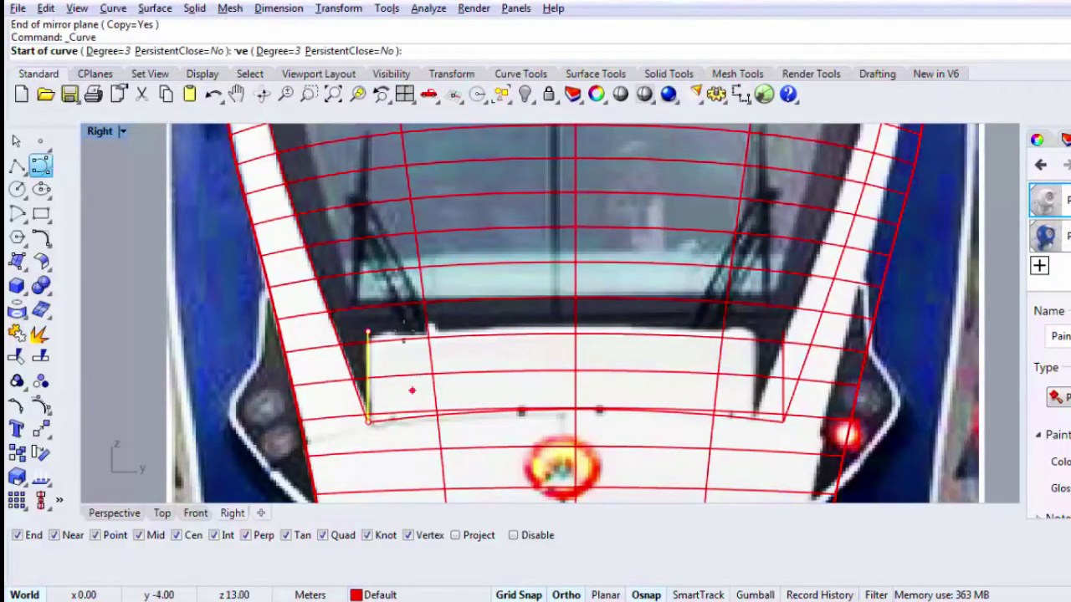
pyautogui.click(368, 333)
pyautogui.click(535, 331)
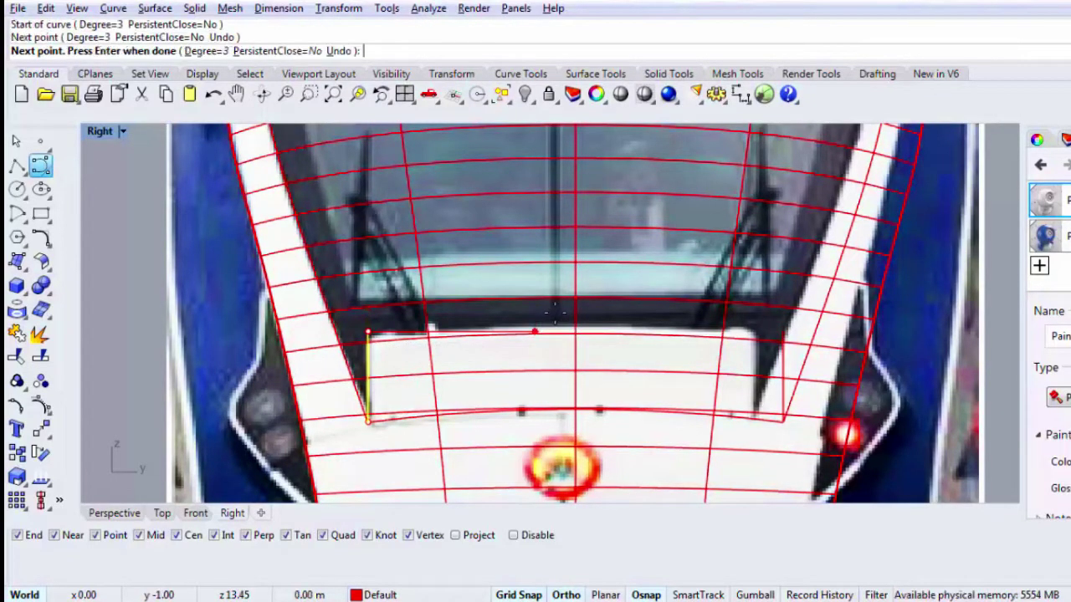
pyautogui.write('u')
pyautogui.press('Return')
pyautogui.click(816, 335)
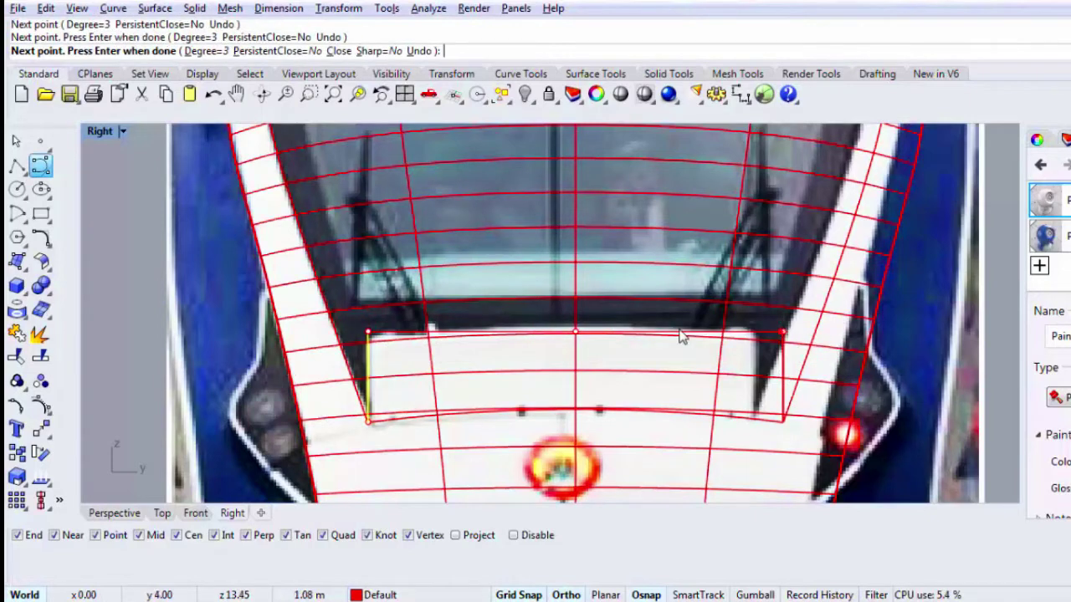
pyautogui.press('Return')
# Step: Move the curve's middle control point up about 0.5 m with grid snap off to arch the panel's upper edge
pyautogui.click(576, 332)
pyautogui.write('M')
pyautogui.press('Return')
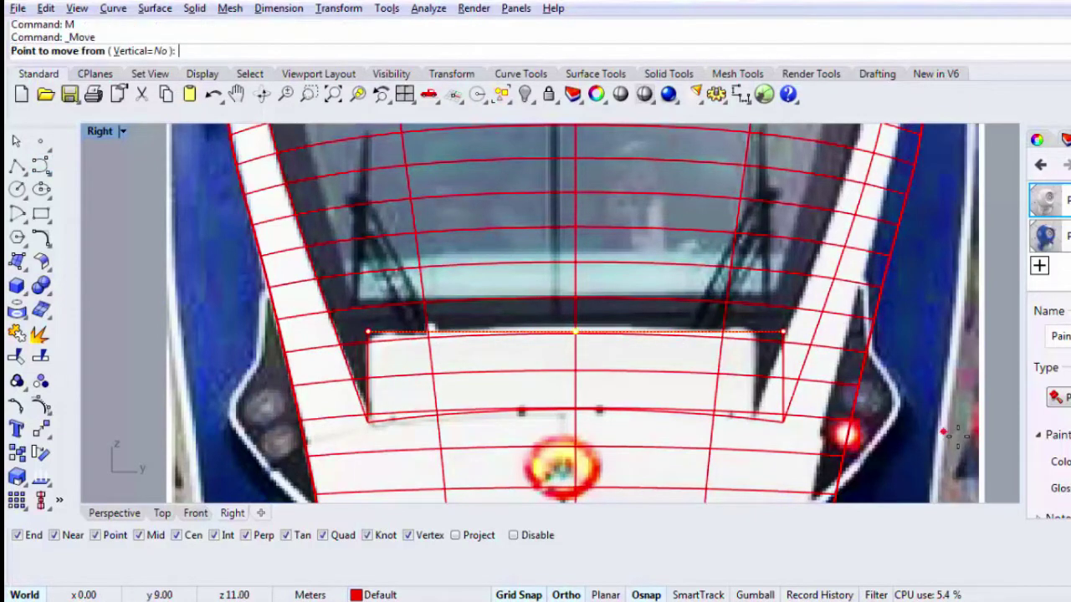
pyautogui.moveTo(945, 433); pyautogui.dragTo(918, 434, button='right')
pyautogui.press('F9')
pyautogui.click(918, 433)
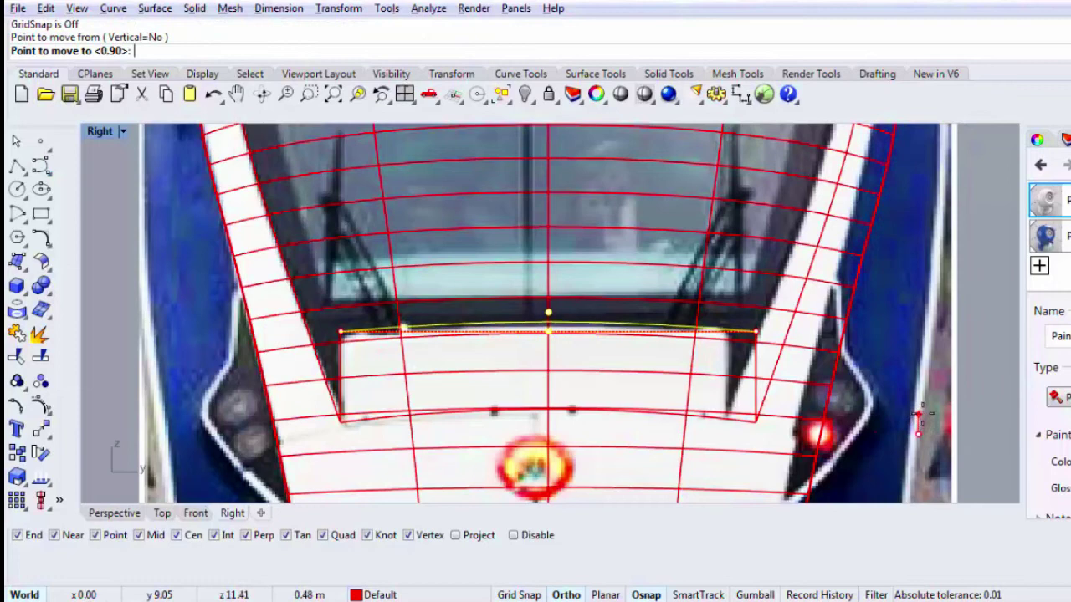
pyautogui.click(548, 307)
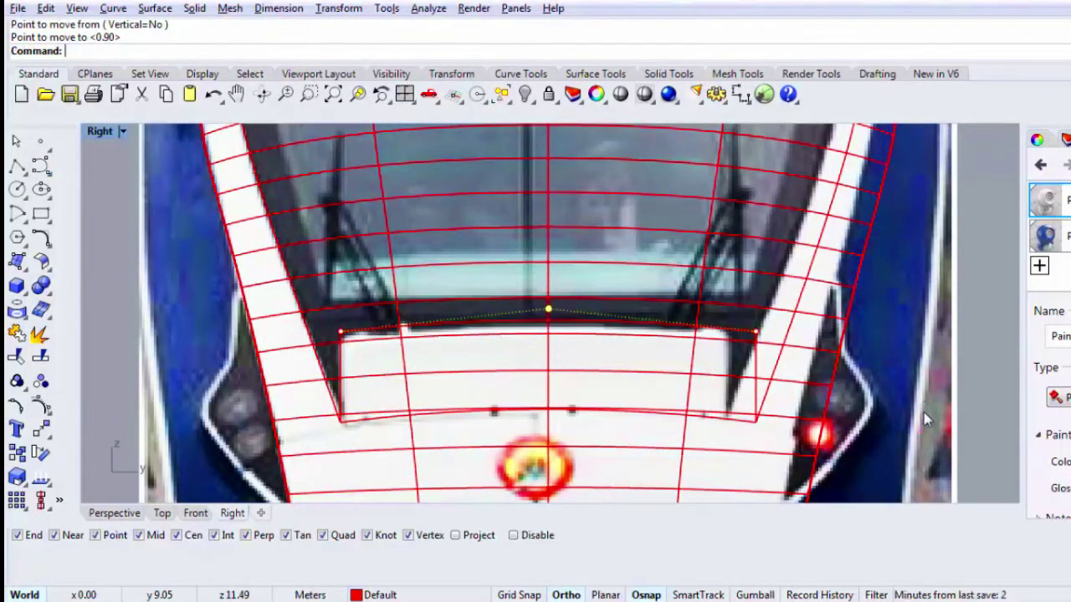
# Step: Try to fillet the arched upper curve and one vertical side line with radius 5
pyautogui.click(35, 241)
pyautogui.click(348, 334)
pyautogui.click(343, 359)
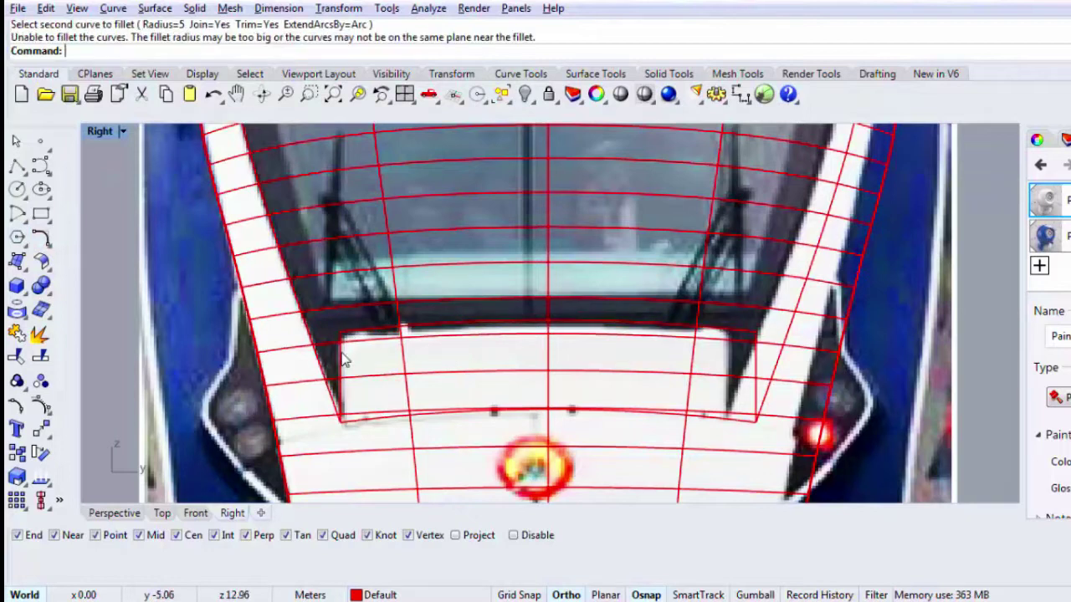
# Step: Measure the size of the rounding at the panel's upper corner in the reference image
pyautogui.write('Distance')
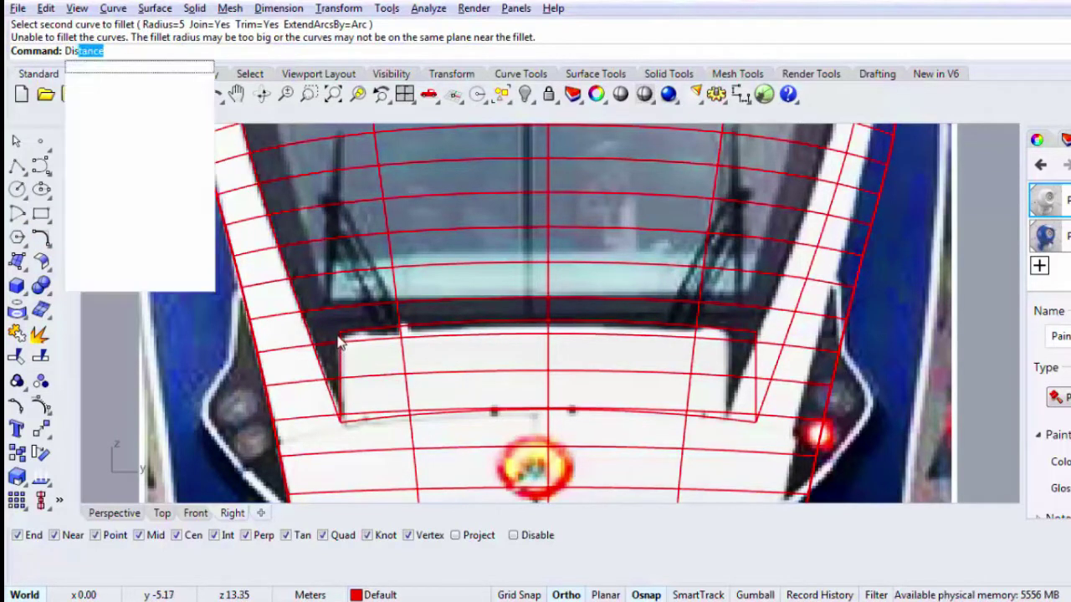
pyautogui.press('Return')
pyautogui.click(362, 329)
pyautogui.click(344, 328)
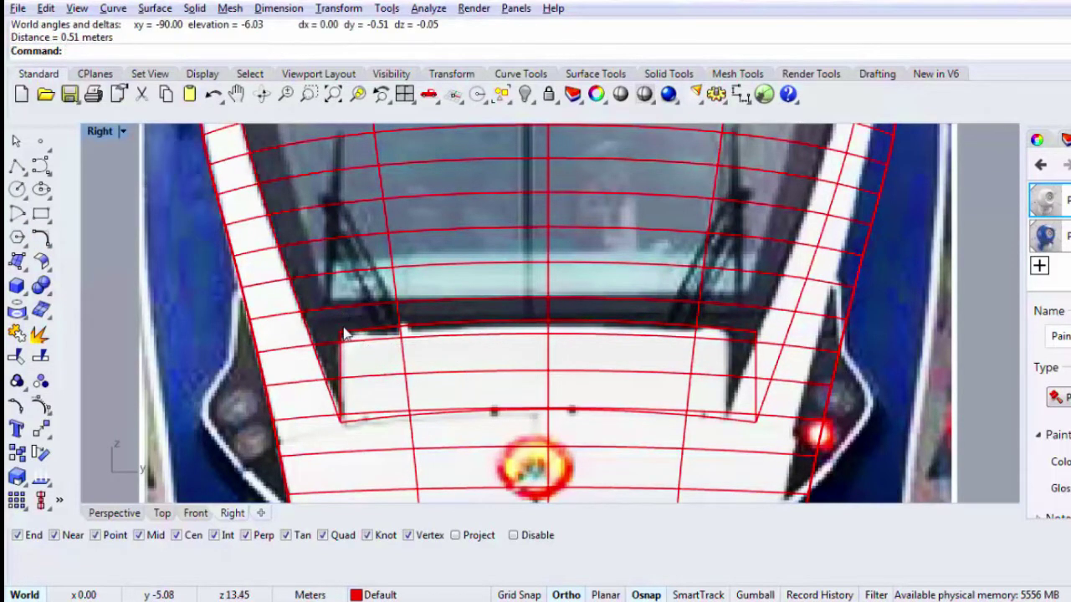
pyautogui.press('Return')
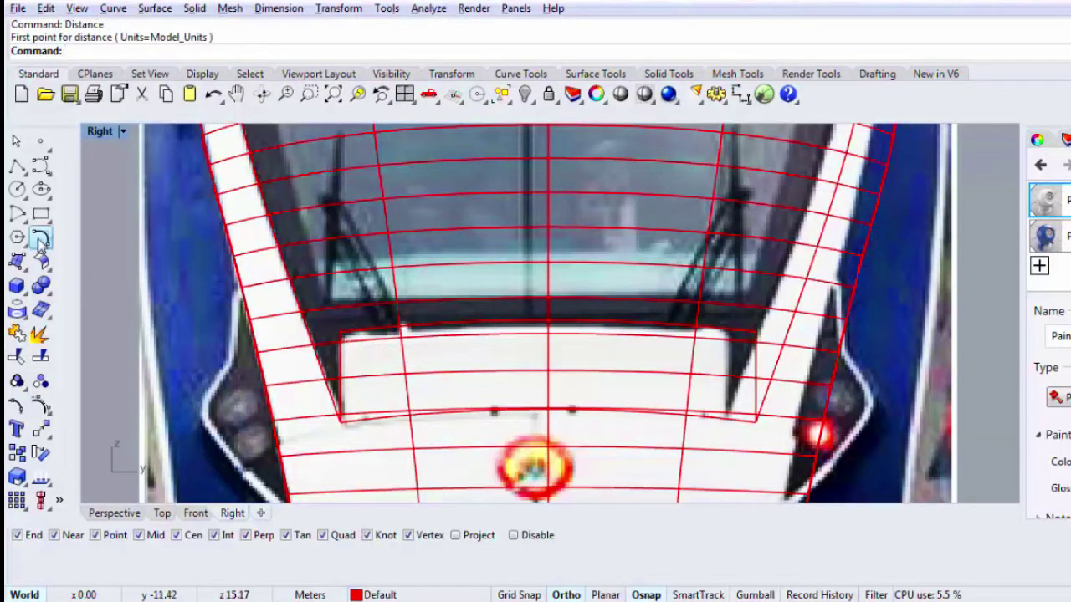
# Step: Fillet the arched upper curve with both vertical side lines using a radius of 0.5
pyautogui.click(39, 240)
pyautogui.write('.5')
pyautogui.press('Return')
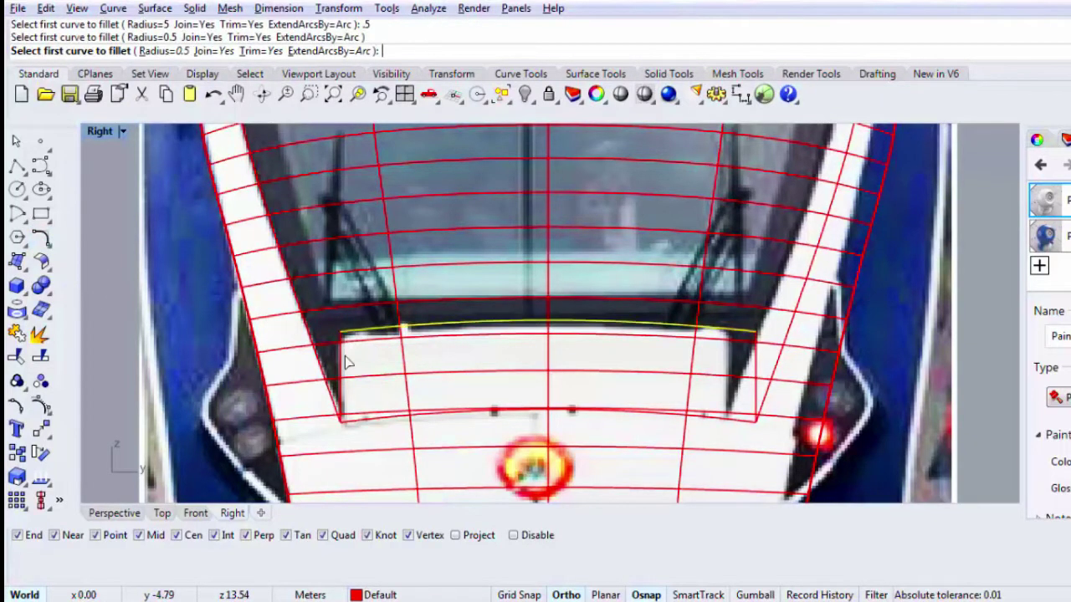
pyautogui.click(348, 362)
pyautogui.click(346, 366)
pyautogui.press('Return')
pyautogui.click(726, 333)
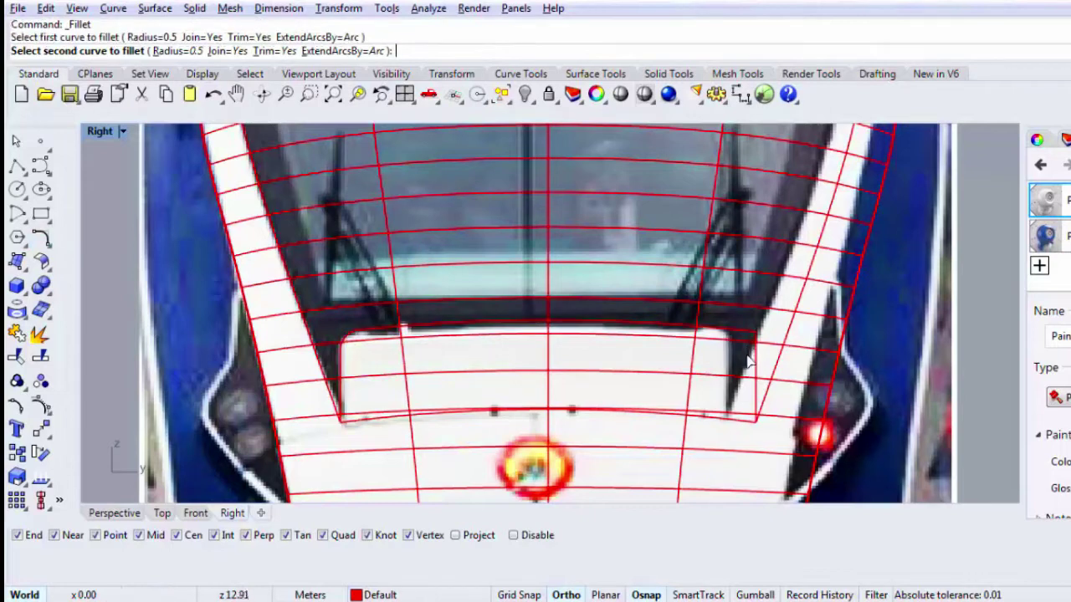
pyautogui.click(754, 362)
pyautogui.click(758, 370)
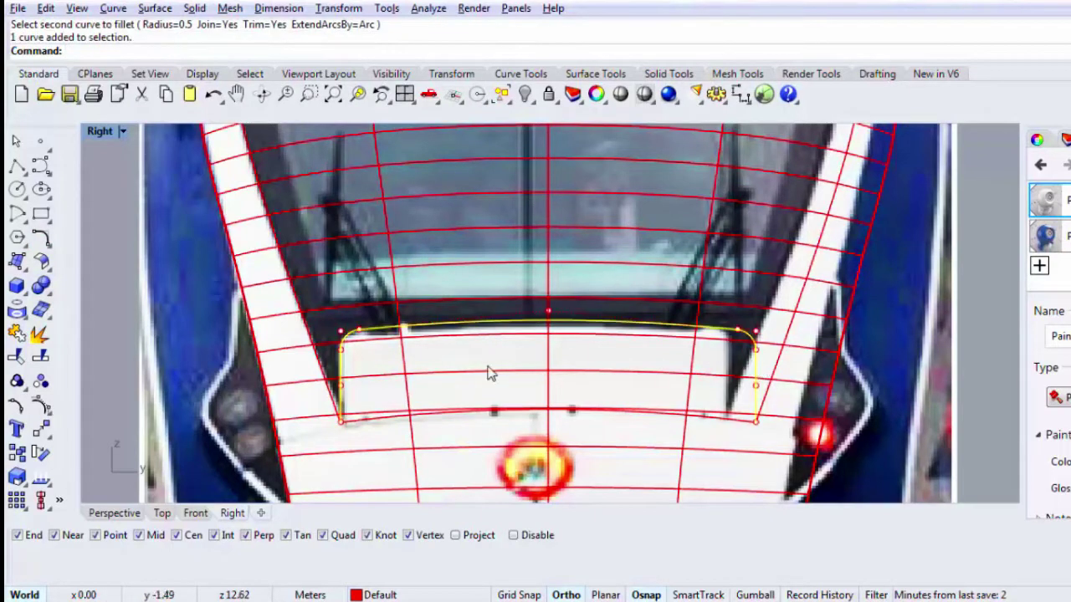
# Step: Undo both corner fillets on the panel outline
pyautogui.scroll(4, 445, 370)
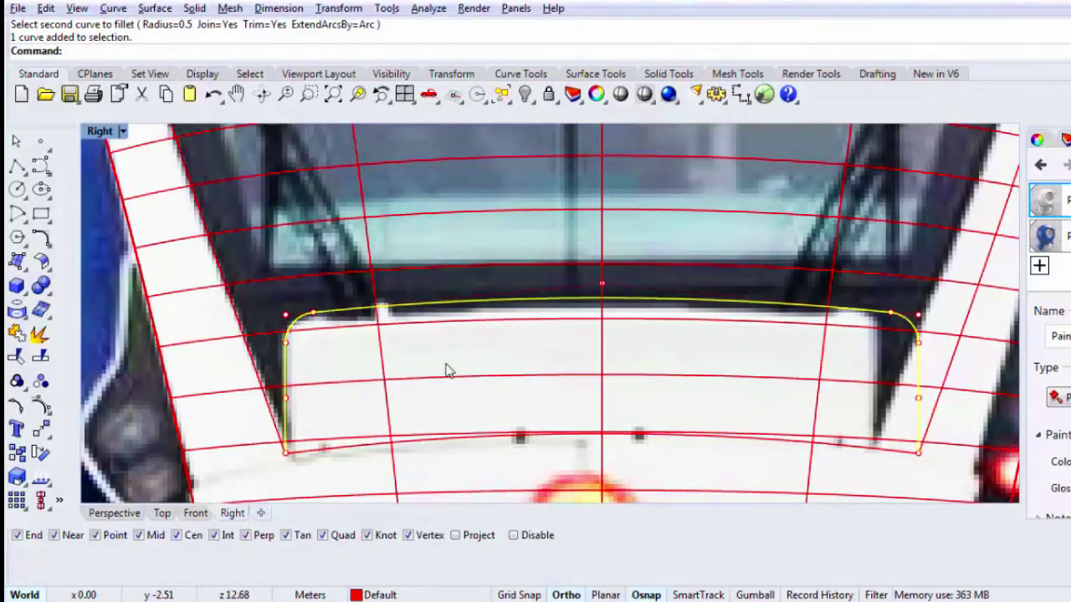
pyautogui.hotkey('ctrl', 'z')
pyautogui.hotkey('ctrl', 'z')
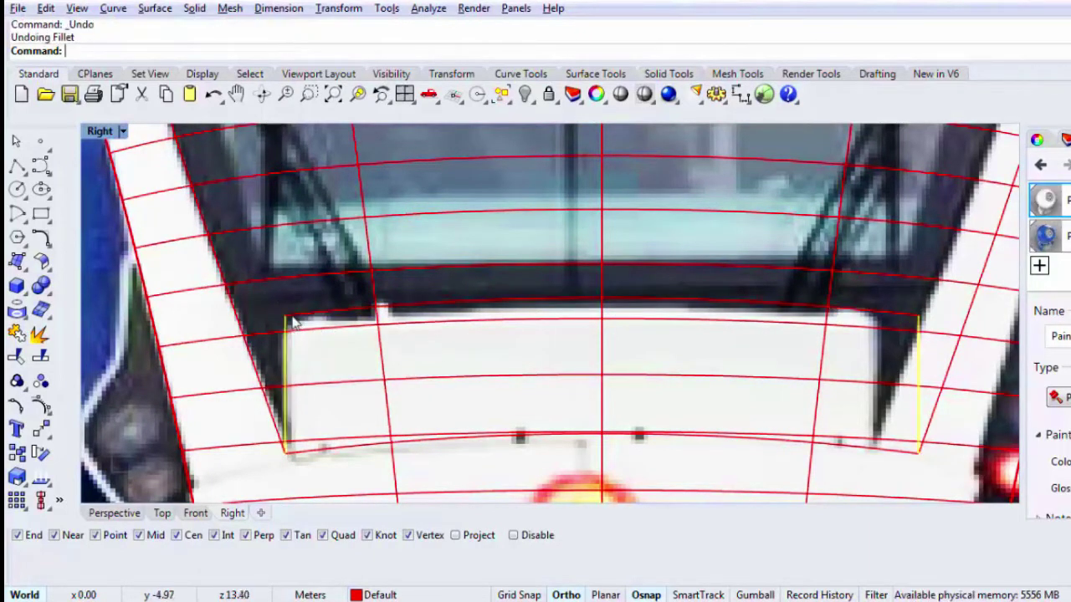
# Step: Join the arched upper curve and the two vertical side lines into one open curve
pyautogui.click(293, 322)
pyautogui.keyDown('shift'); pyautogui.click(287, 336); pyautogui.keyUp('shift')
pyautogui.keyDown('shift'); pyautogui.click(916, 355); pyautogui.keyUp('shift')
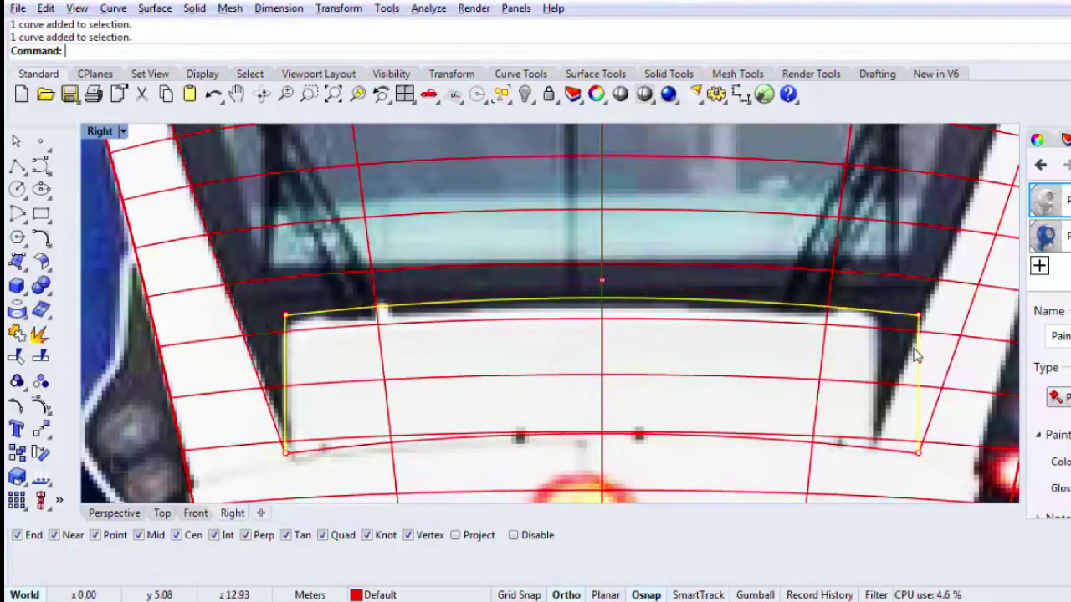
pyautogui.press('Return')
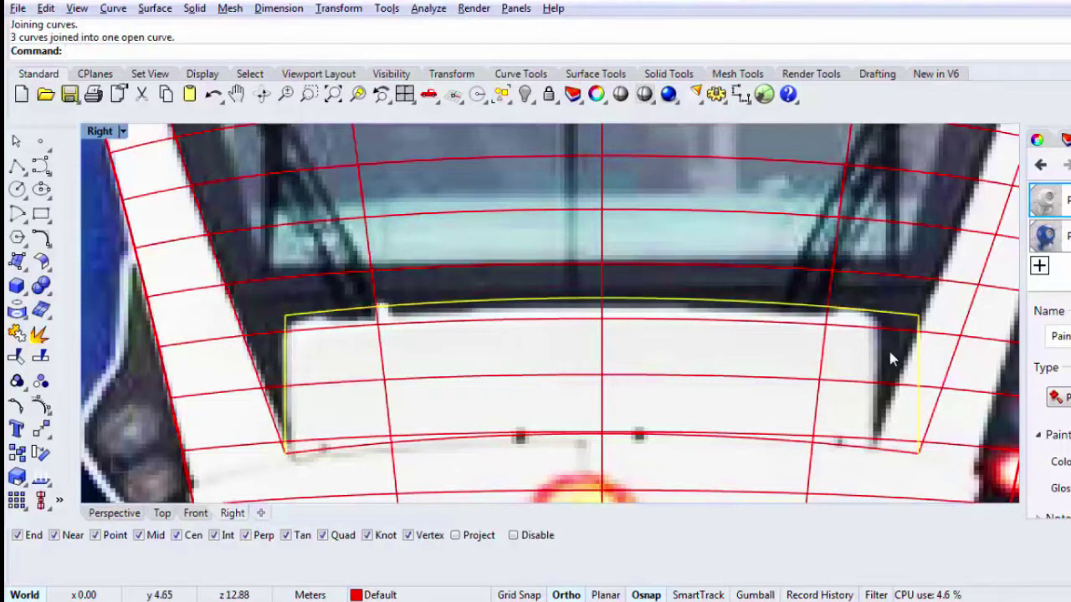
# Step: Scale the outline's three upper control points horizontally inward about the centreline with Scale1D so the sides taper
pyautogui.press('F10')
pyautogui.moveTo(251, 246); pyautogui.dragTo(986, 341)
pyautogui.write('Scale1D')
pyautogui.press('Return')
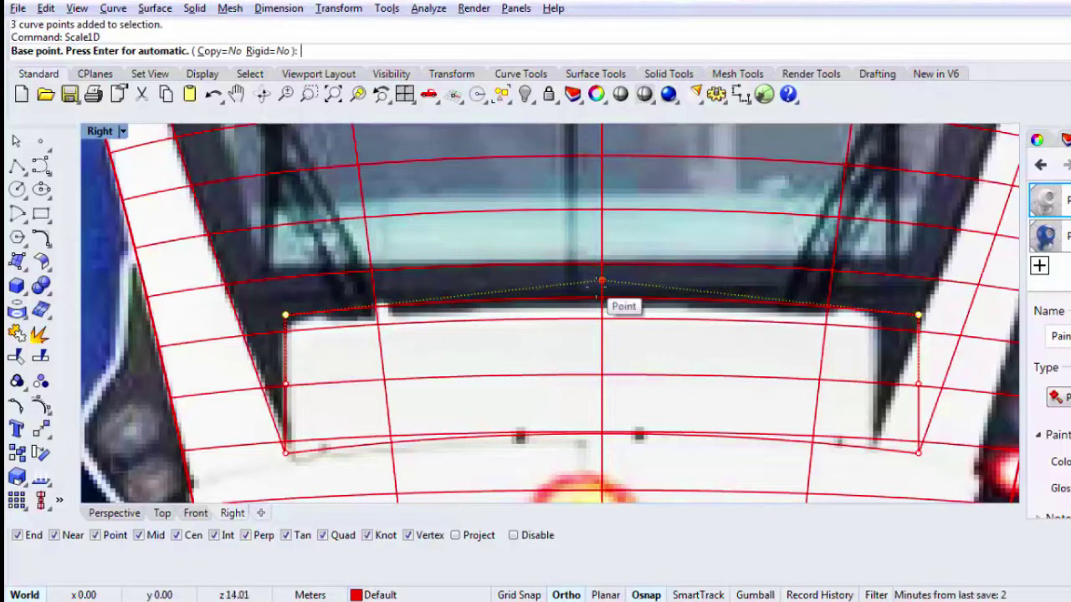
pyautogui.click(602, 299)
pyautogui.click(494, 289)
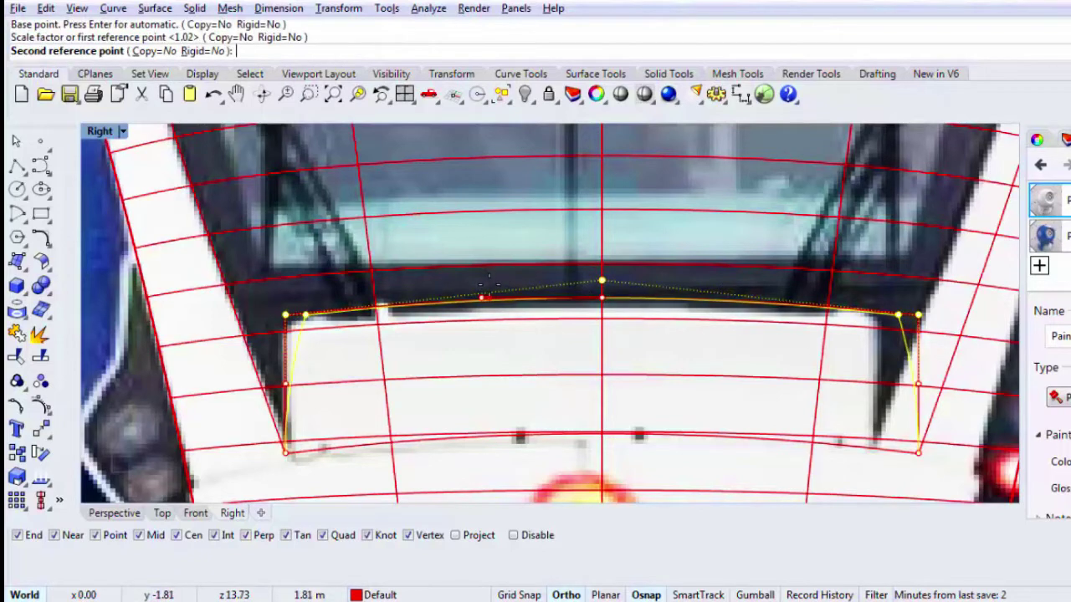
pyautogui.click(488, 287)
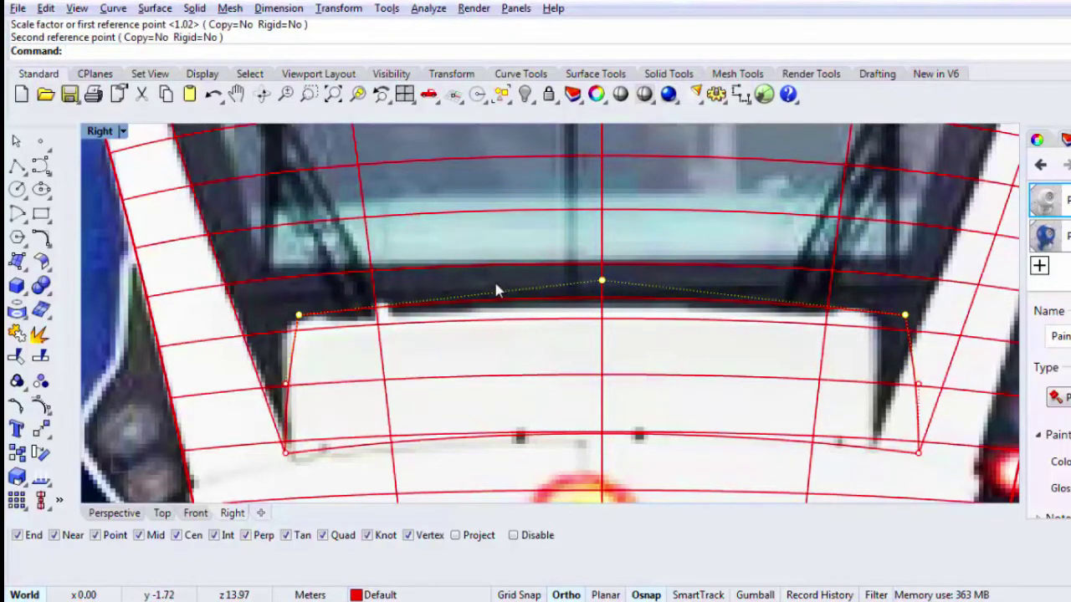
pyautogui.press('Escape')
pyautogui.click(919, 385)
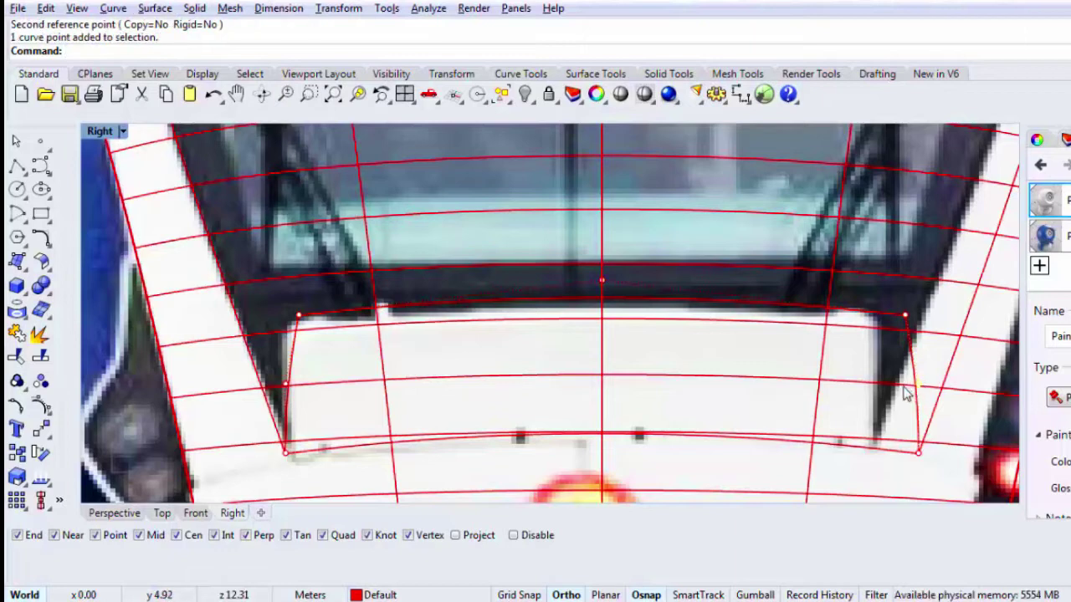
pyautogui.press('Delete')
pyautogui.hotkey('ctrl', 'z')
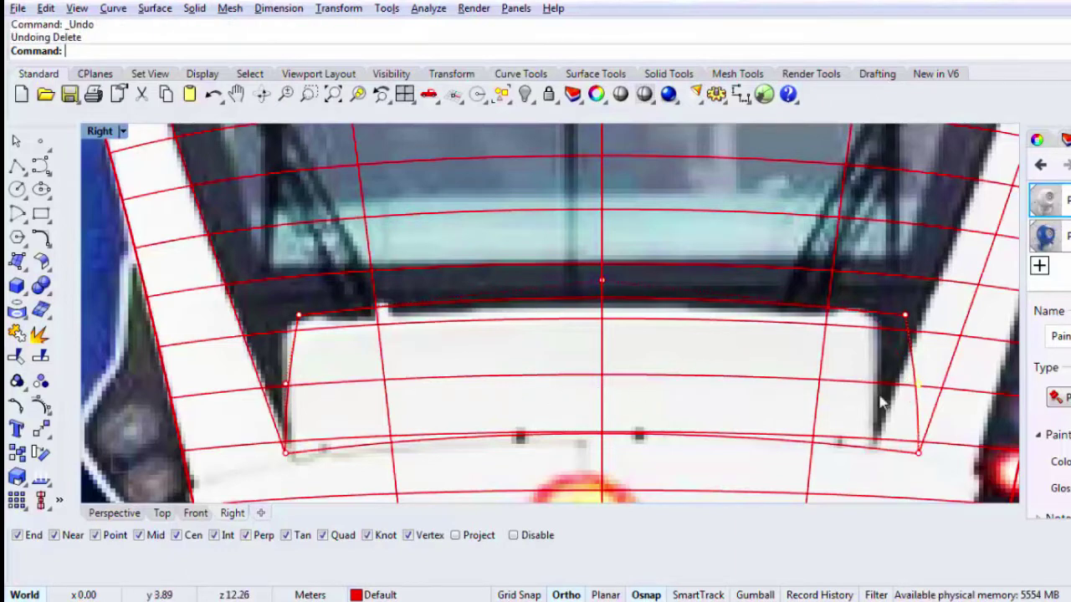
# Step: Explode the panel outline and delete the middle control point of each side segment to straighten both sides
pyautogui.click(918, 385)
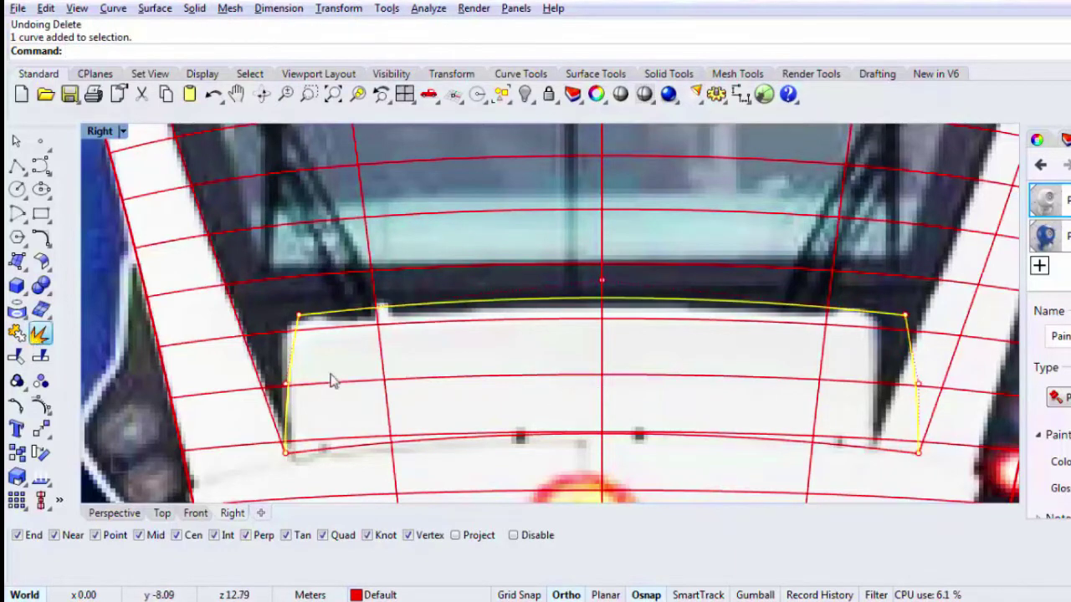
pyautogui.click(288, 374)
pyautogui.click(285, 385)
pyautogui.press('Delete')
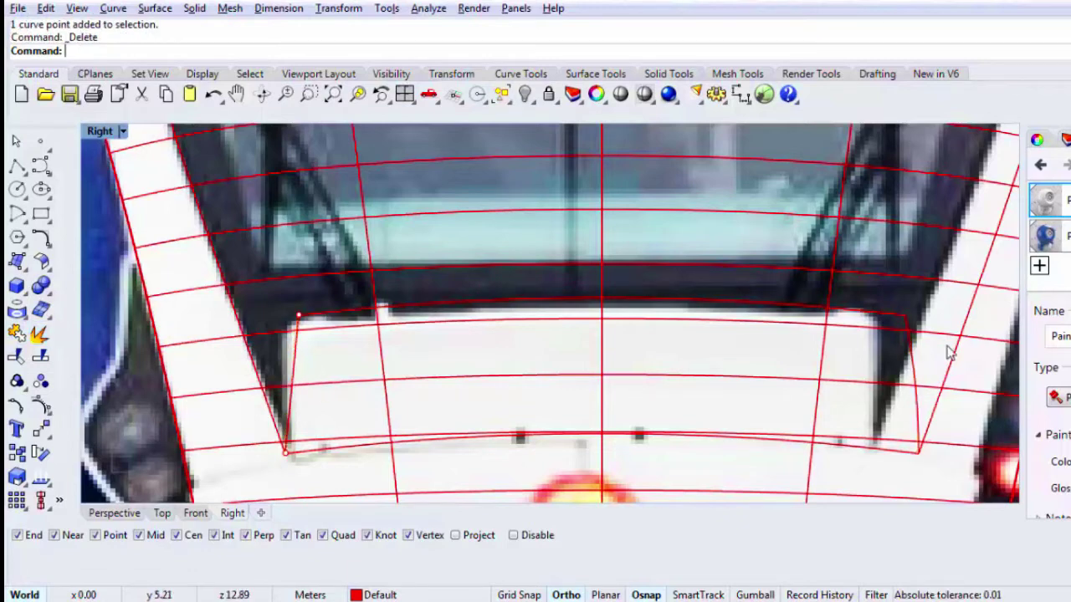
pyautogui.click(916, 384)
pyautogui.click(920, 385)
pyautogui.press('Delete')
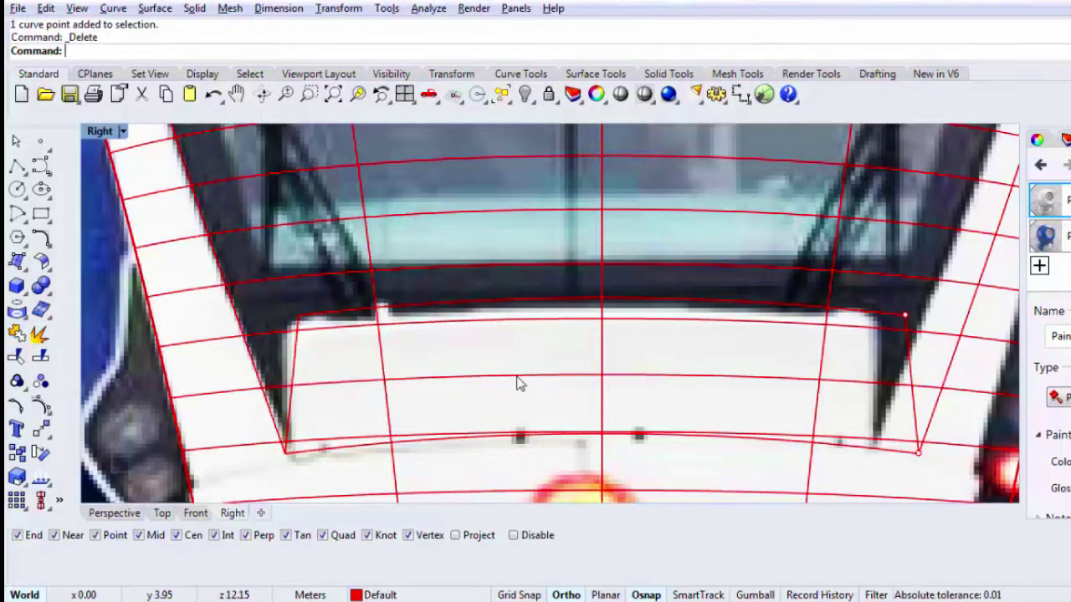
# Step: Fillet both upper corners of the tapered panel outline with radius 0.5
pyautogui.click(42, 261)
pyautogui.click(297, 339)
pyautogui.click(904, 318)
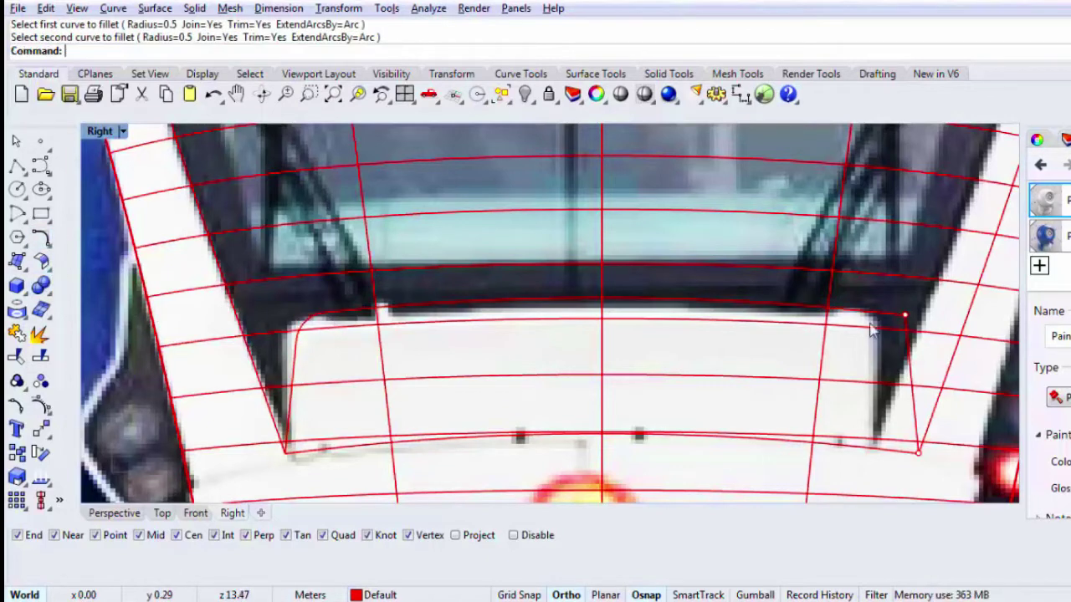
pyautogui.click(910, 334)
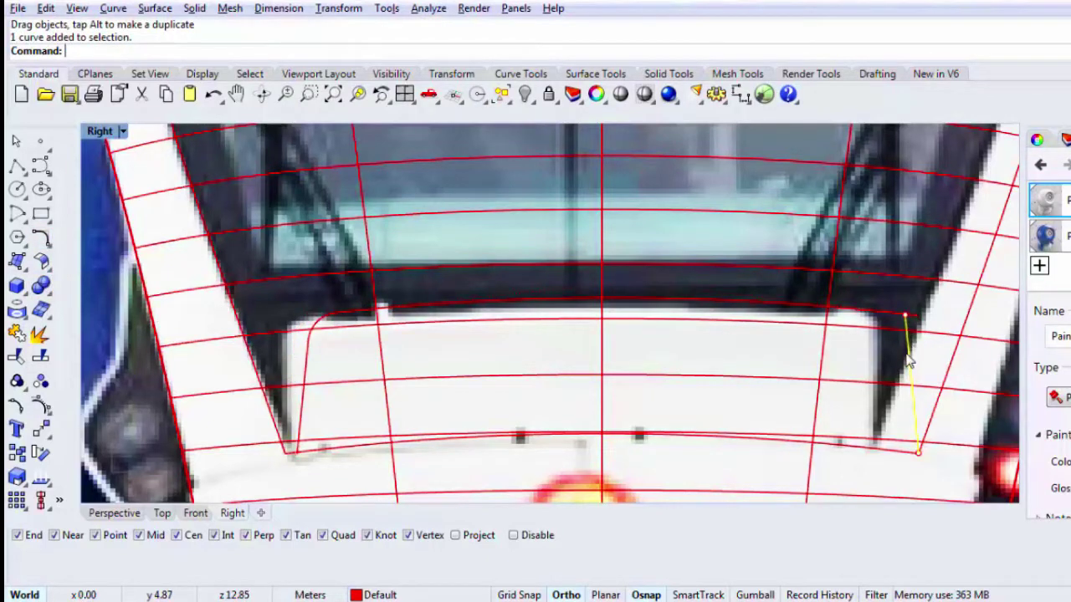
pyautogui.hotkey('ctrl', 'z')
pyautogui.rightClick(909, 358)
pyautogui.click(909, 358)
pyautogui.click(870, 312)
pyautogui.click(872, 313)
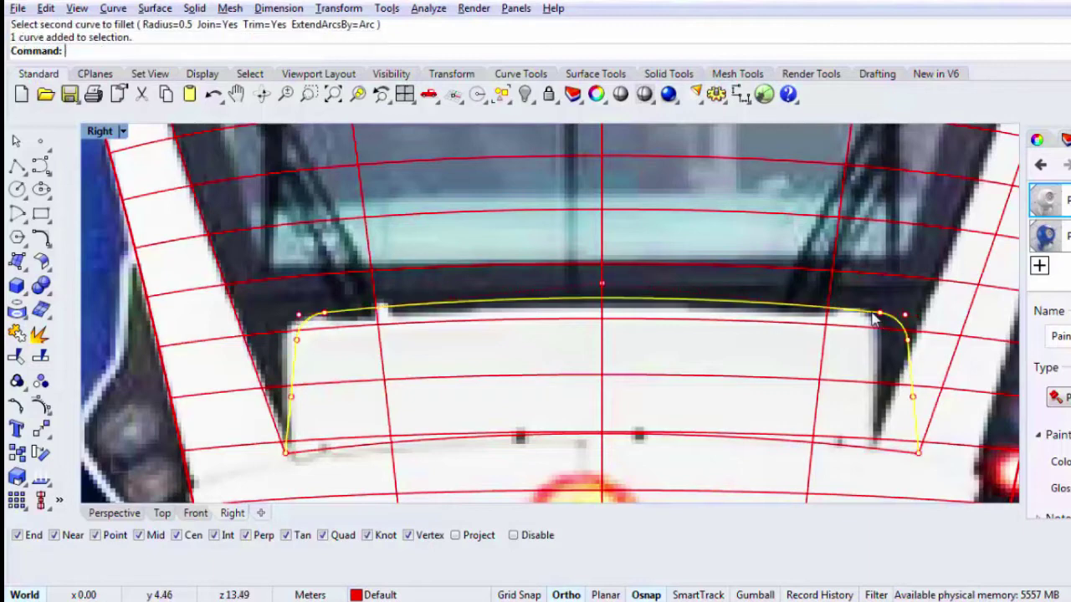
# Step: Make a vertically shortened copy of the rounded panel outline with Scale1D, based at its lower corner, about 0.9 times the height
pyautogui.press('Return')
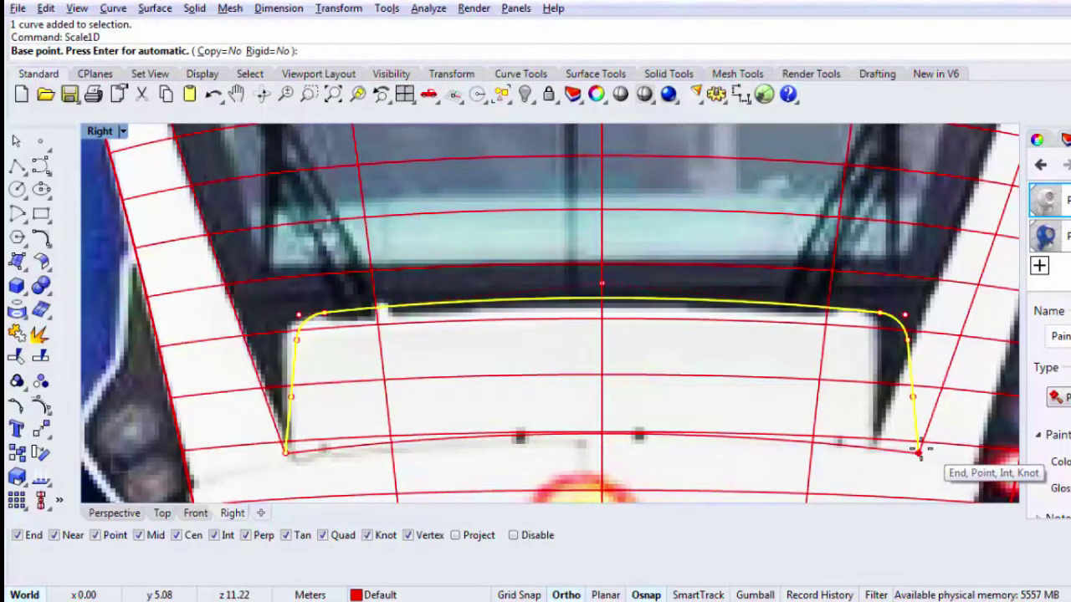
pyautogui.click(917, 452)
pyautogui.write('c')
pyautogui.press('Return')
pyautogui.click(936, 287)
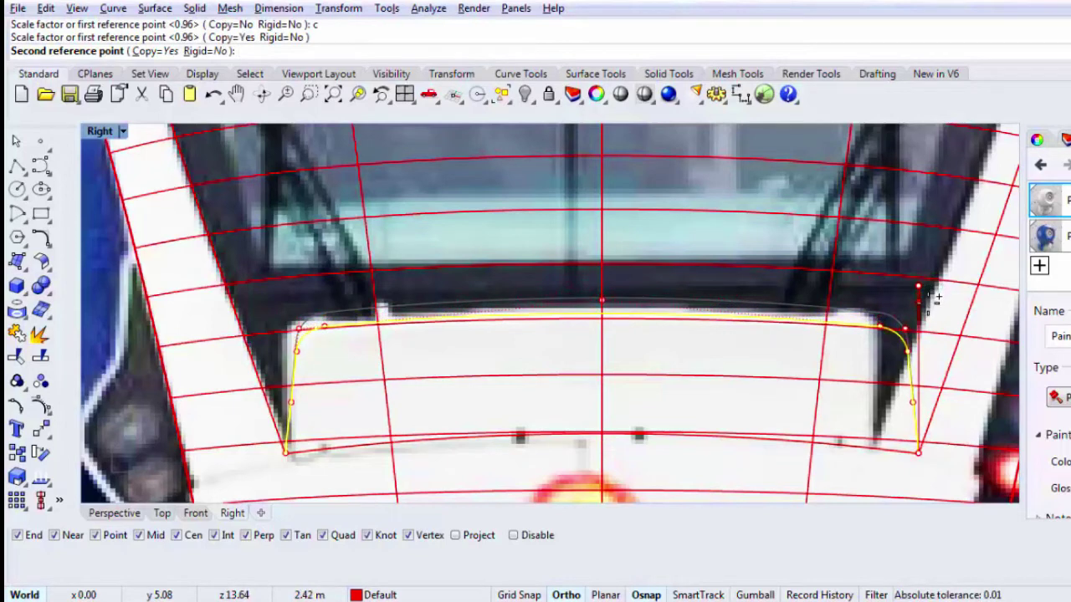
pyautogui.click(927, 301)
pyautogui.press('Return')
pyautogui.press('Escape')
pyautogui.click(765, 324)
pyautogui.press('Escape')
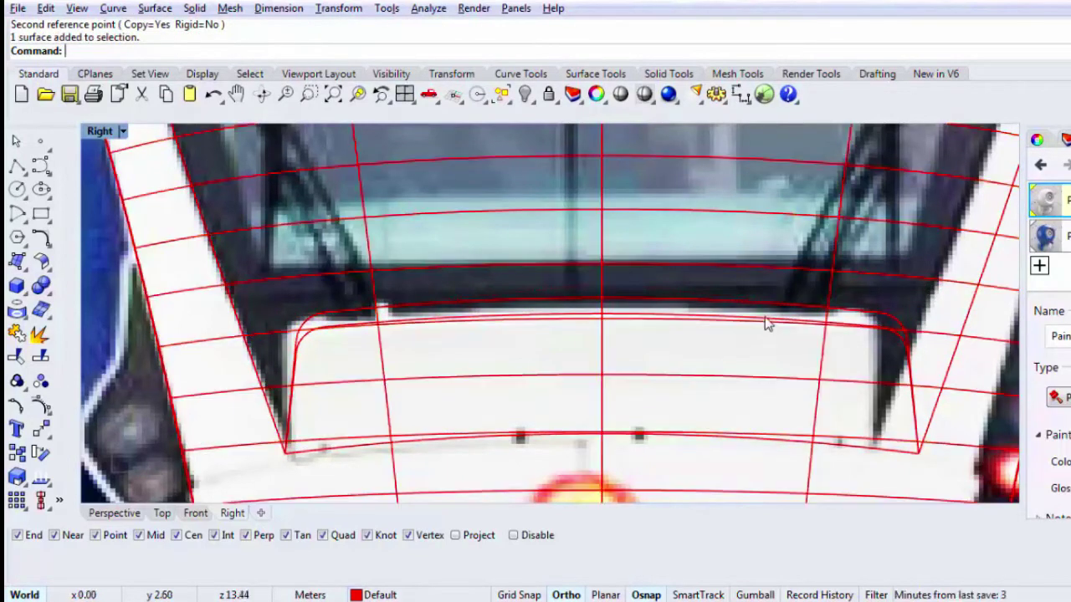
# Step: Scale the shortened outline's upper control points slightly in the horizontal direction about the centreline with Scale1D, copying on
pyautogui.click(764, 318)
pyautogui.moveTo(280, 300); pyautogui.dragTo(918, 374)
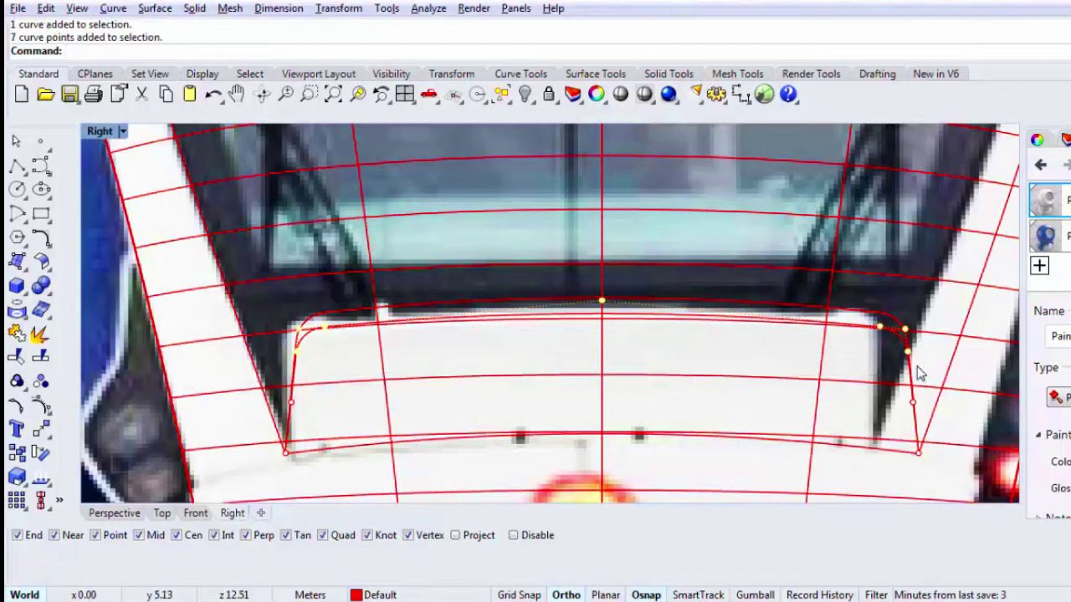
pyautogui.press('Return')
pyautogui.click(604, 297)
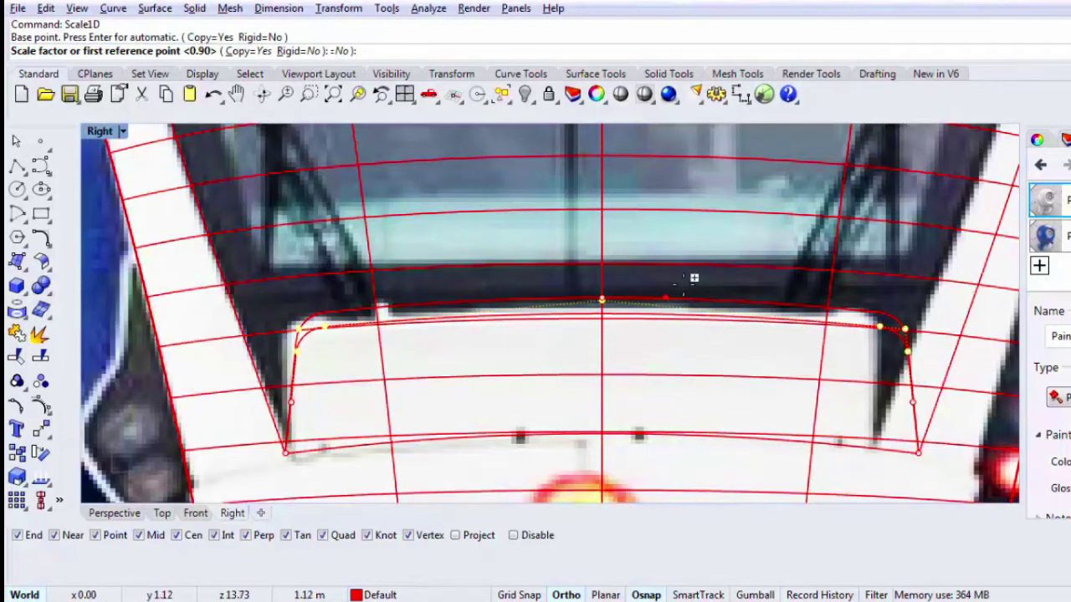
pyautogui.click(694, 282)
pyautogui.click(689, 293)
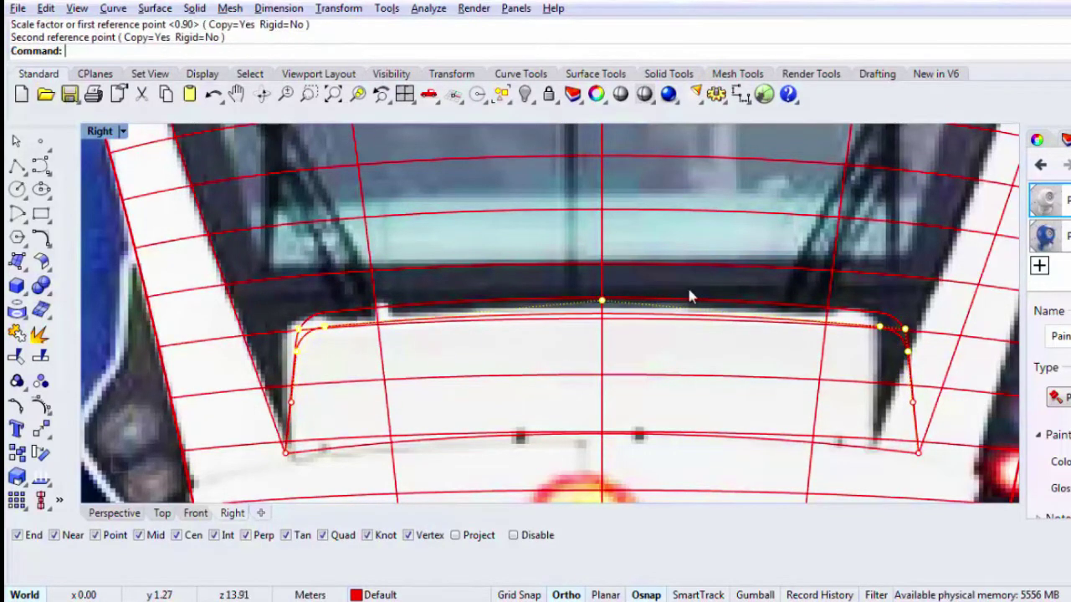
# Step: Make a copy of the shortened outline with its upper control points scaled inward about the centreline using Scale1D, and delete the wider duplicate
pyautogui.scroll(1, 744, 348)
pyautogui.moveTo(168, 287); pyautogui.dragTo(956, 474)
pyautogui.press('Return')
pyautogui.click(571, 309)
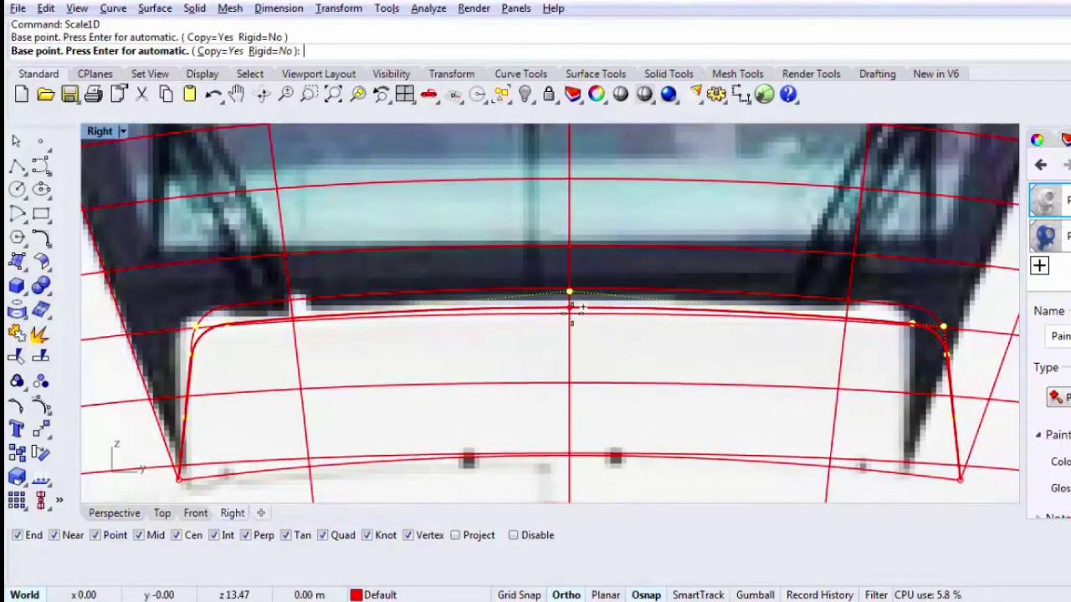
pyautogui.click(719, 368)
pyautogui.click(717, 363)
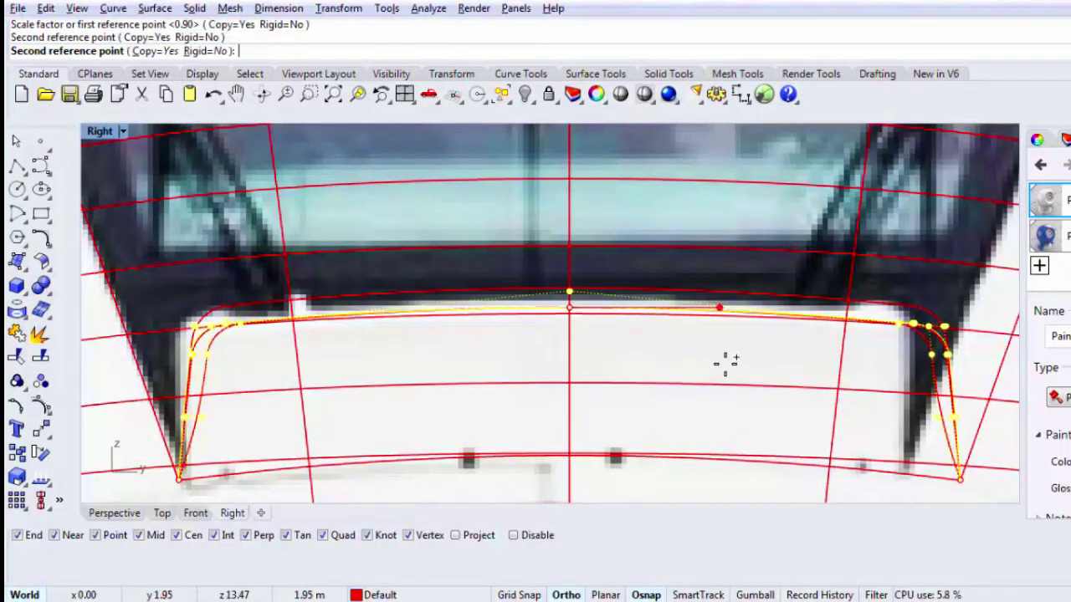
pyautogui.press('Return')
pyautogui.click(937, 335)
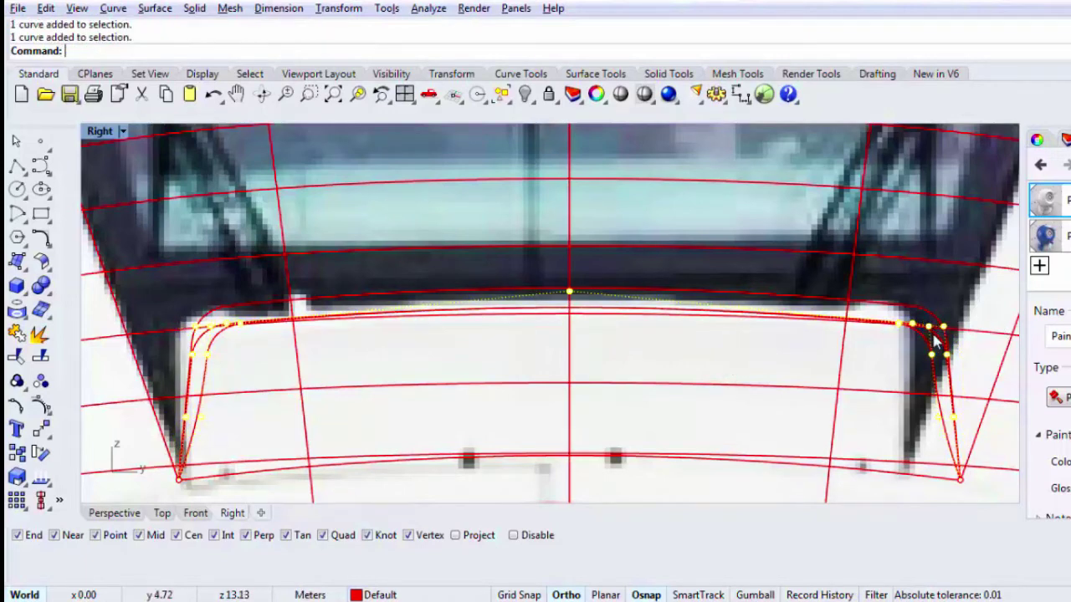
pyautogui.press('Delete')
# Step: Try deleting the lower control point on one side of the inner panel outline, and undo the deletion
pyautogui.click(934, 384)
pyautogui.click(938, 417)
pyautogui.press('Delete')
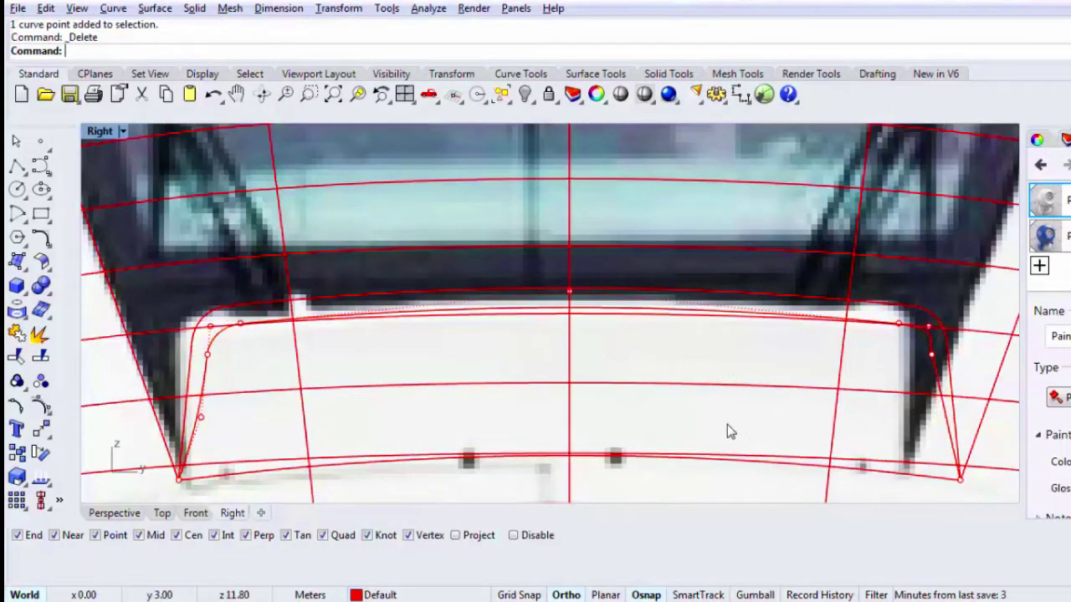
pyautogui.scroll(2, 912, 364)
pyautogui.scroll(-2, 912, 364)
pyautogui.hotkey('ctrl', 'z')
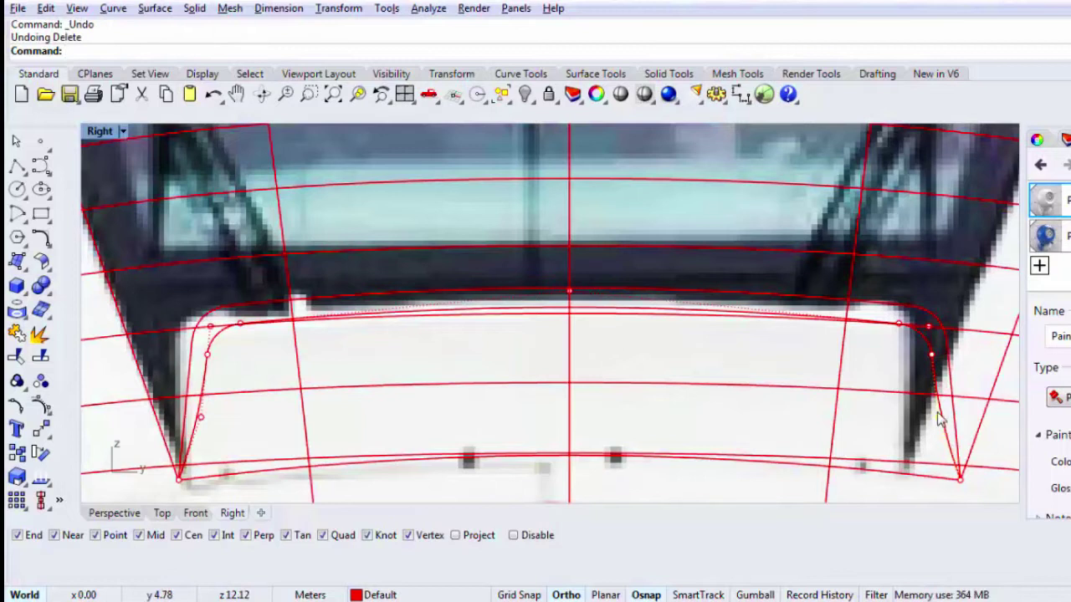
pyautogui.click(937, 417)
pyautogui.write('m')
pyautogui.press('Return')
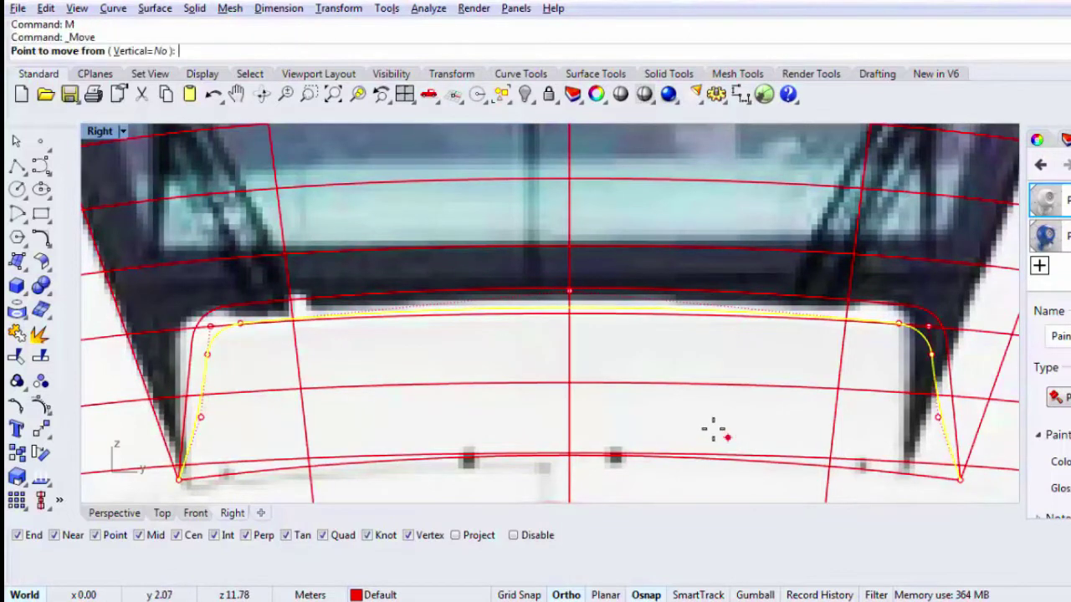
pyautogui.click(711, 426)
pyautogui.press('Escape')
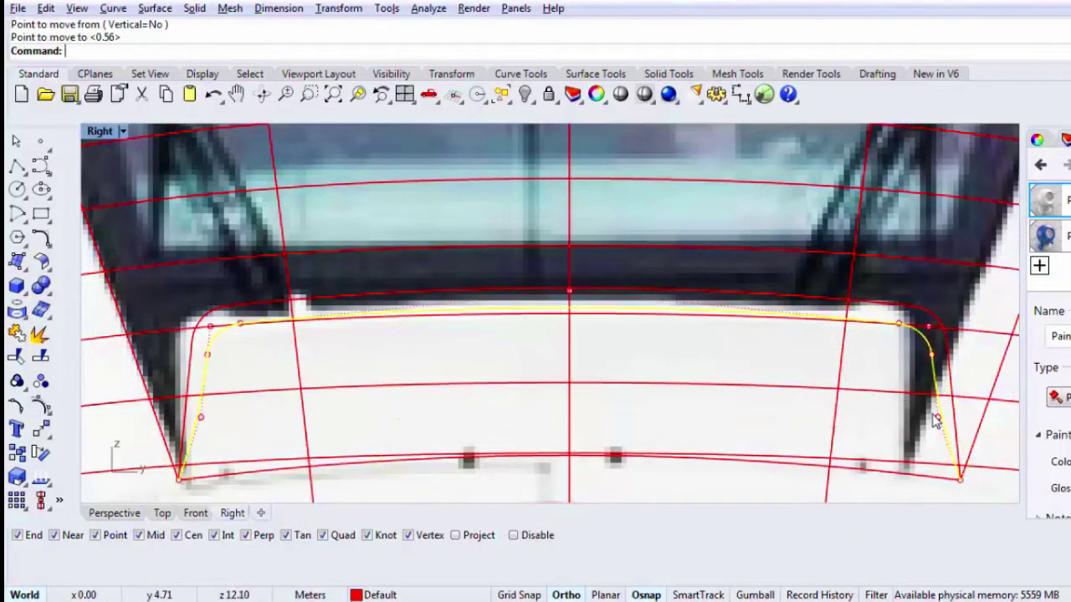
pyautogui.press('Escape')
pyautogui.write('m')
pyautogui.press('Return')
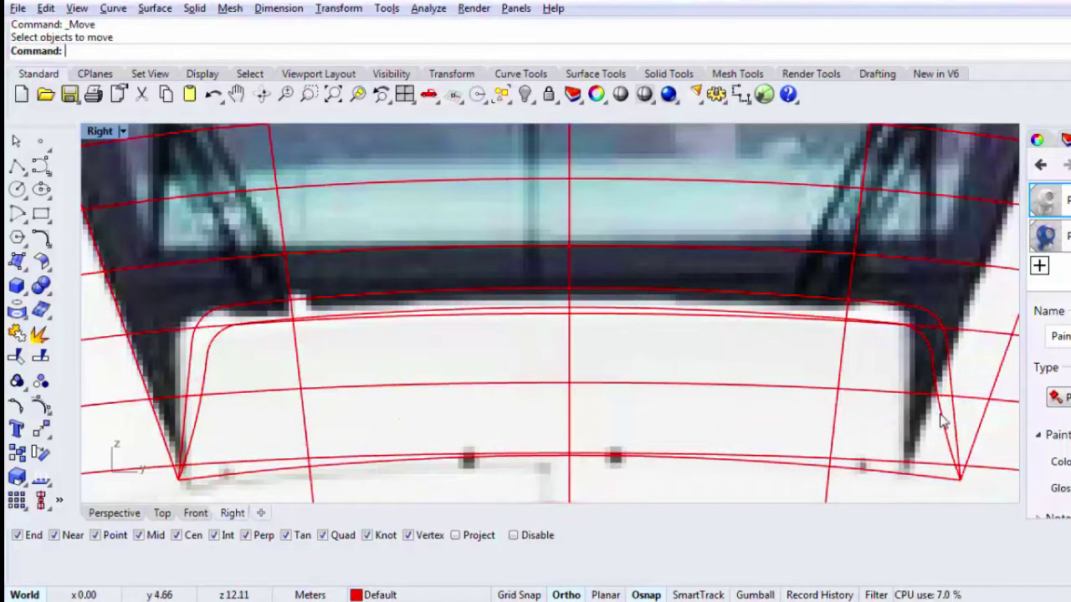
# Step: Move the lower control point on each side of the inner panel outline outward by about 0.14 m
pyautogui.click(938, 418)
pyautogui.press('Return')
pyautogui.click(759, 429)
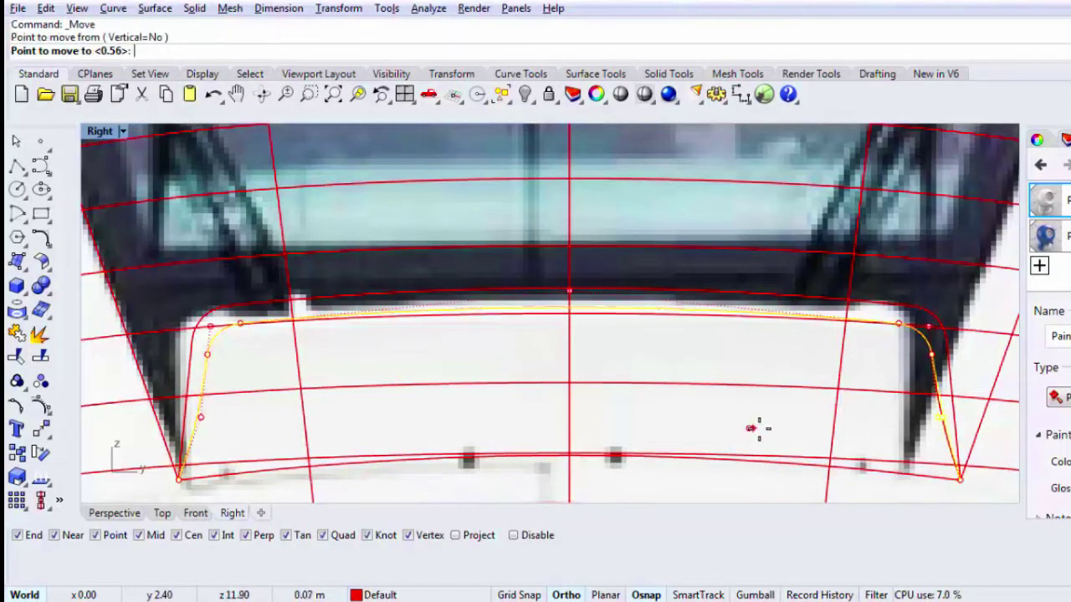
pyautogui.click(760, 429)
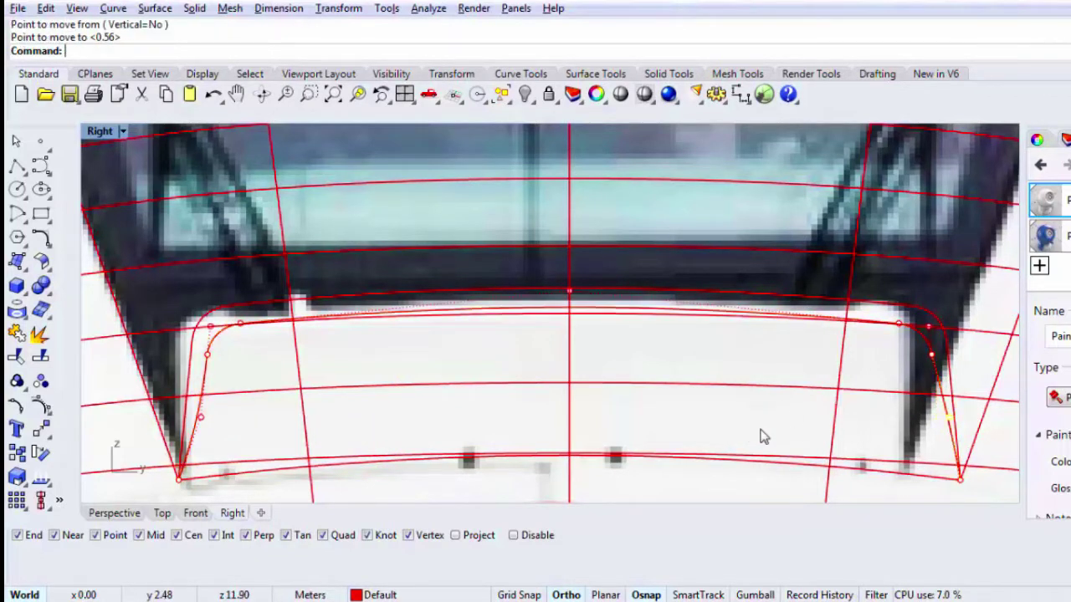
pyautogui.click(204, 425)
pyautogui.write('M')
pyautogui.press('Return')
pyautogui.click(354, 425)
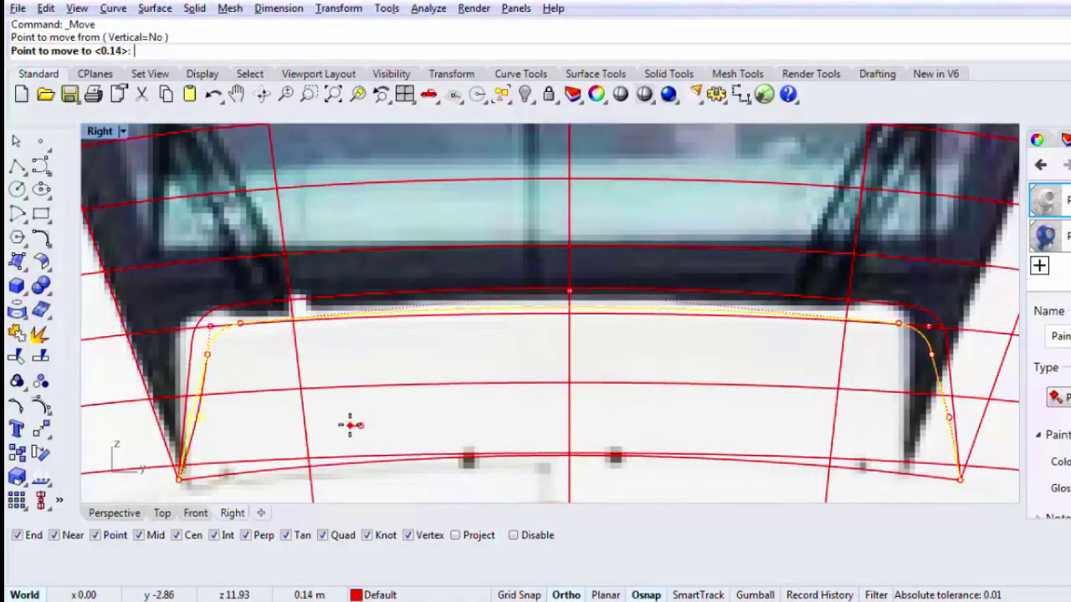
pyautogui.click(351, 425)
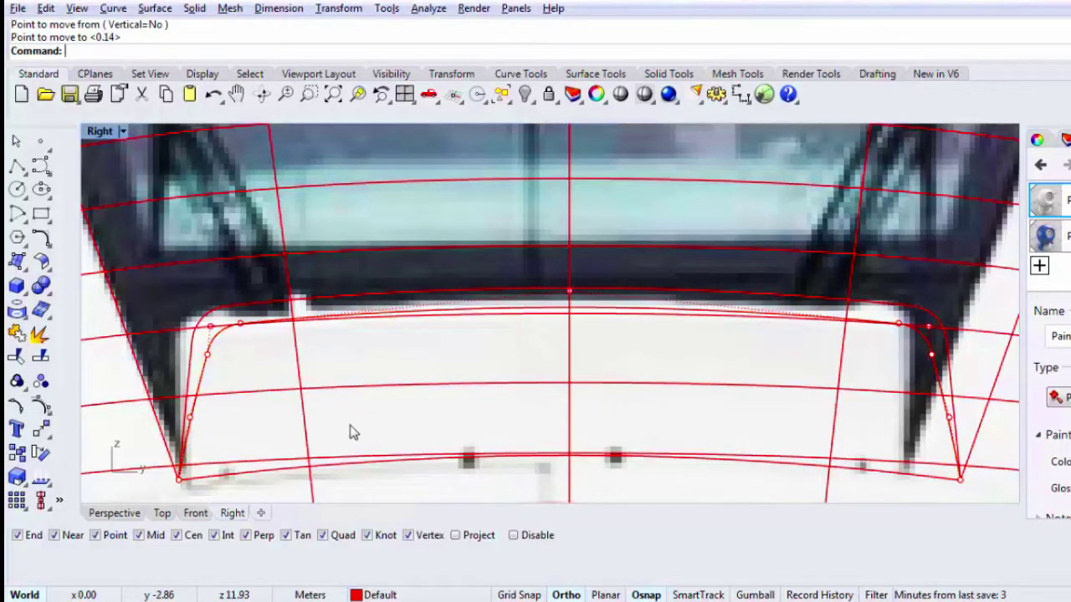
# Step: Try splitting the nose surface with the windscreen outline, and undo the split
pyautogui.scroll(-3, 346, 410)
pyautogui.click(262, 393)
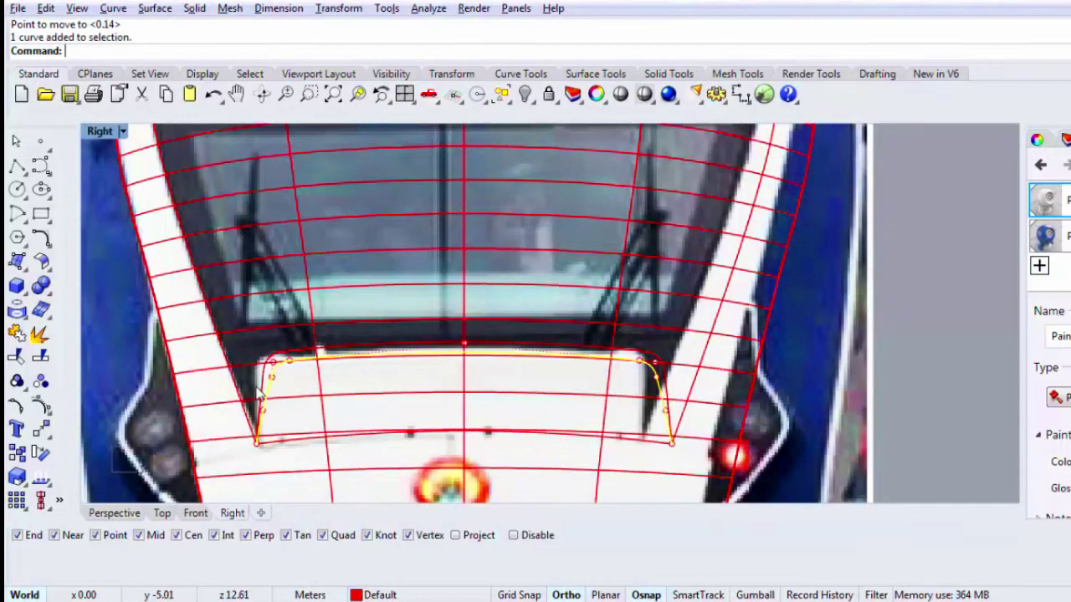
pyautogui.click(209, 377)
pyautogui.write('S')
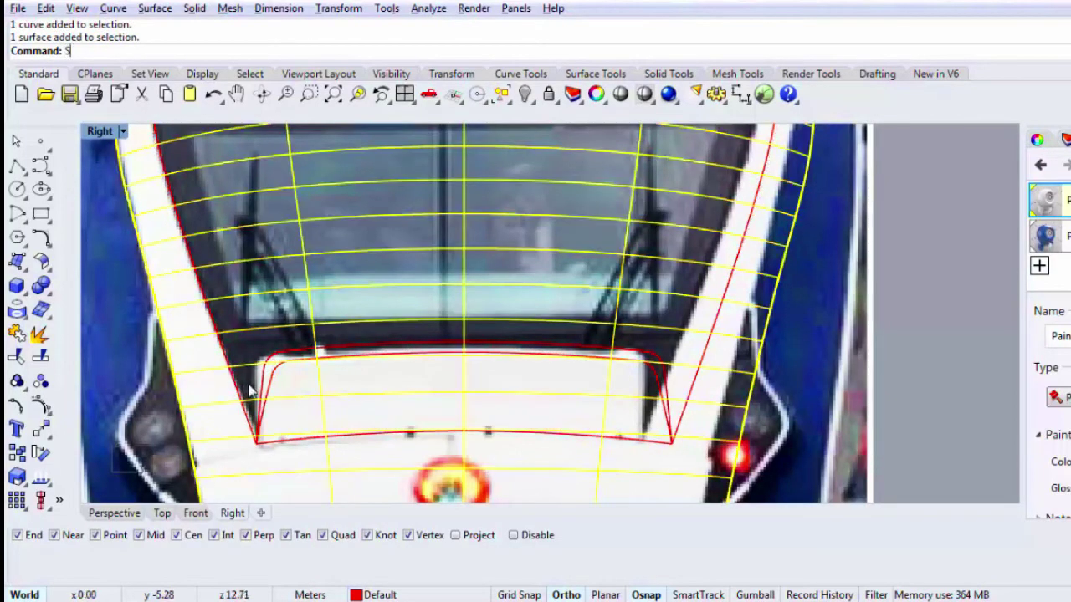
pyautogui.write('plit')
pyautogui.press('Return')
pyautogui.click(238, 389)
pyautogui.press('Return')
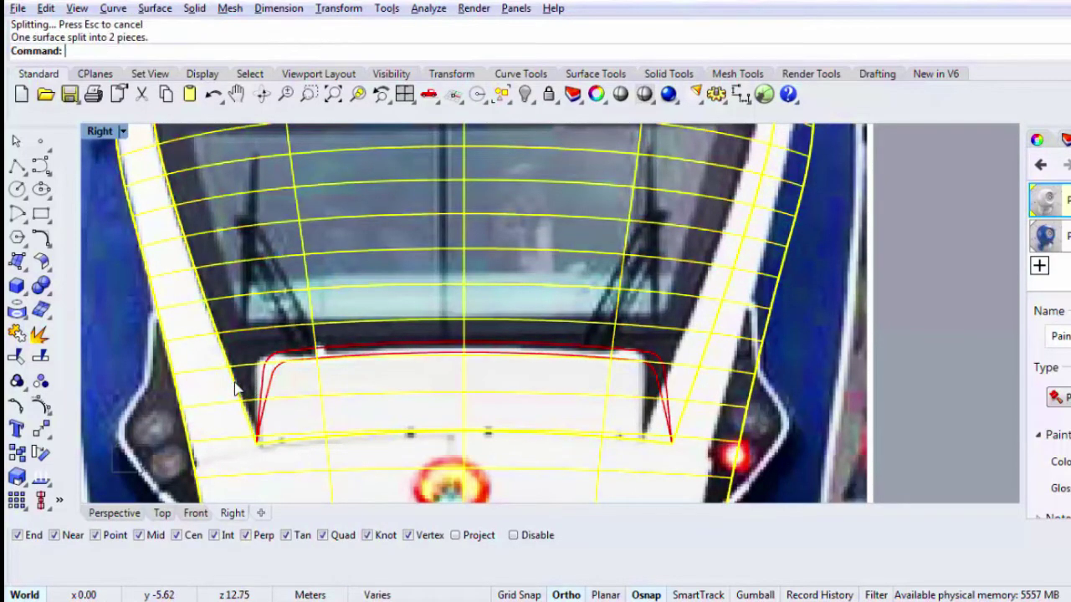
pyautogui.click(251, 368)
pyautogui.scroll(-4, 259, 368)
pyautogui.scroll(4, 226, 238)
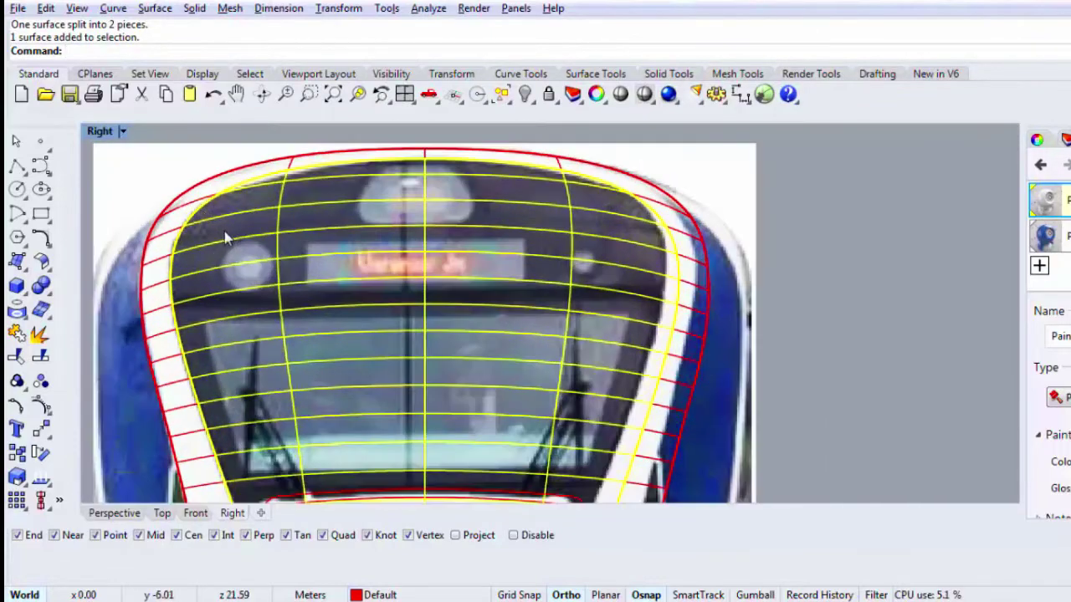
pyautogui.scroll(-5, 319, 265)
pyautogui.hotkey('ctrl', 'z')
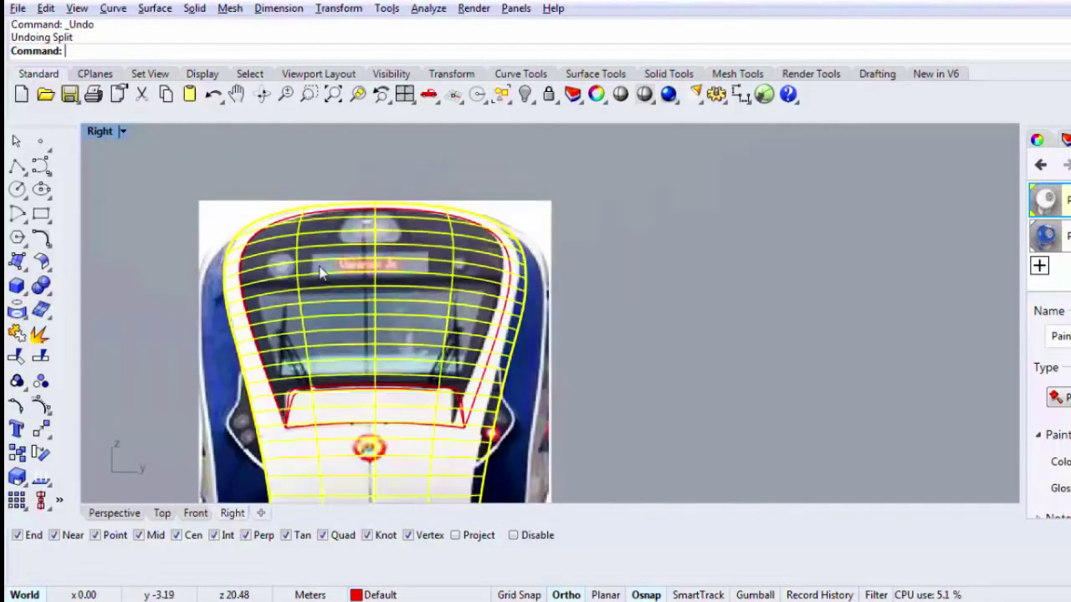
# Step: Show all four viewports and split the nose surface with the windscreen outline
pyautogui.doubleClick(108, 133)
pyautogui.moveTo(745, 179); pyautogui.dragTo(861, 210, button='right')
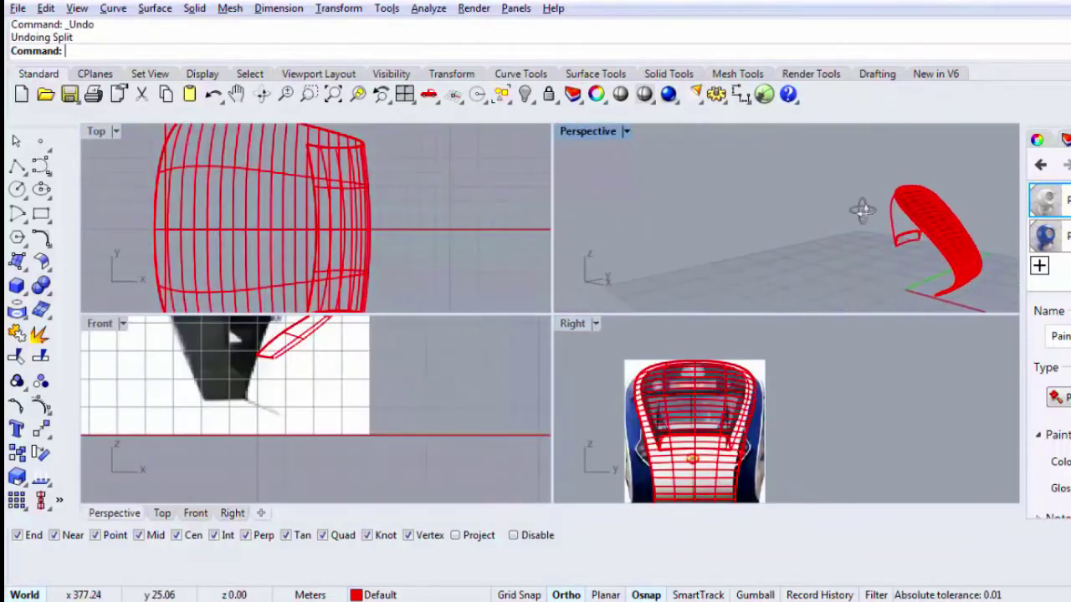
pyautogui.scroll(6, 916, 235)
pyautogui.scroll(-3, 898, 237)
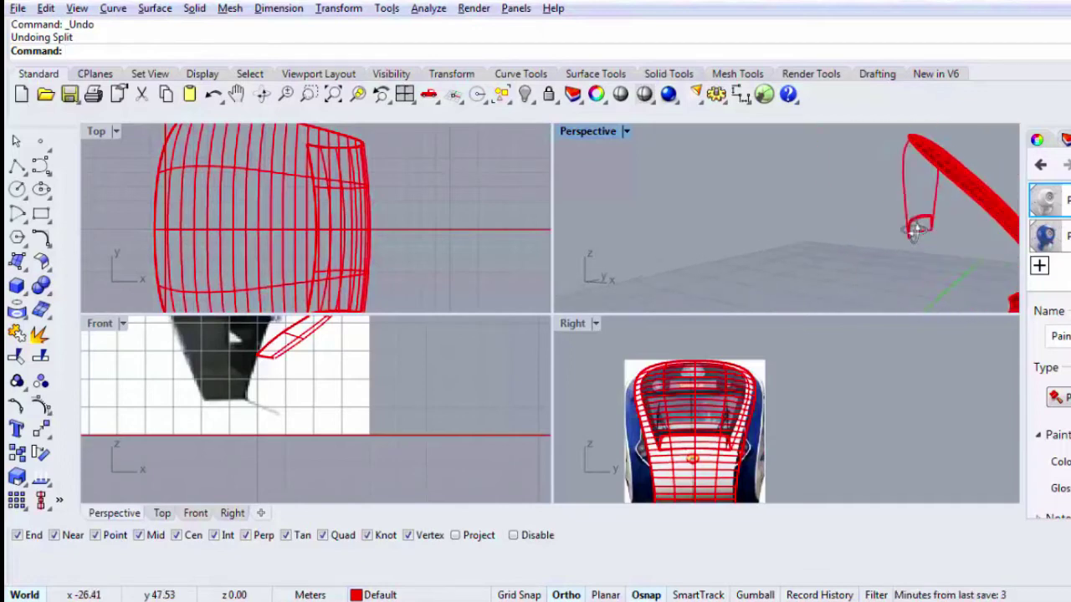
pyautogui.scroll(3, 669, 460)
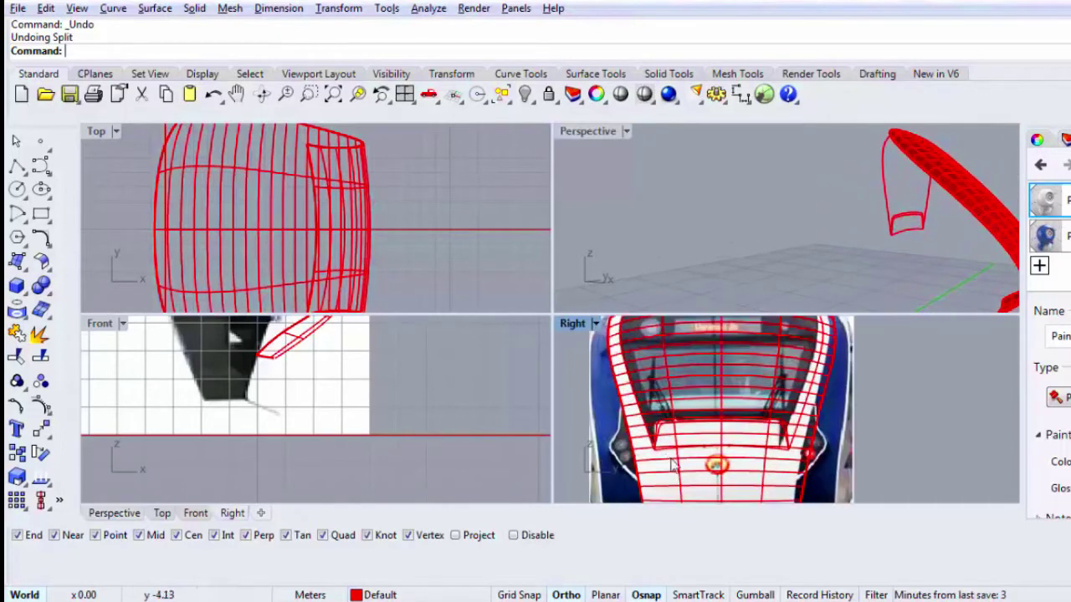
pyautogui.click(691, 466)
pyautogui.write('S')
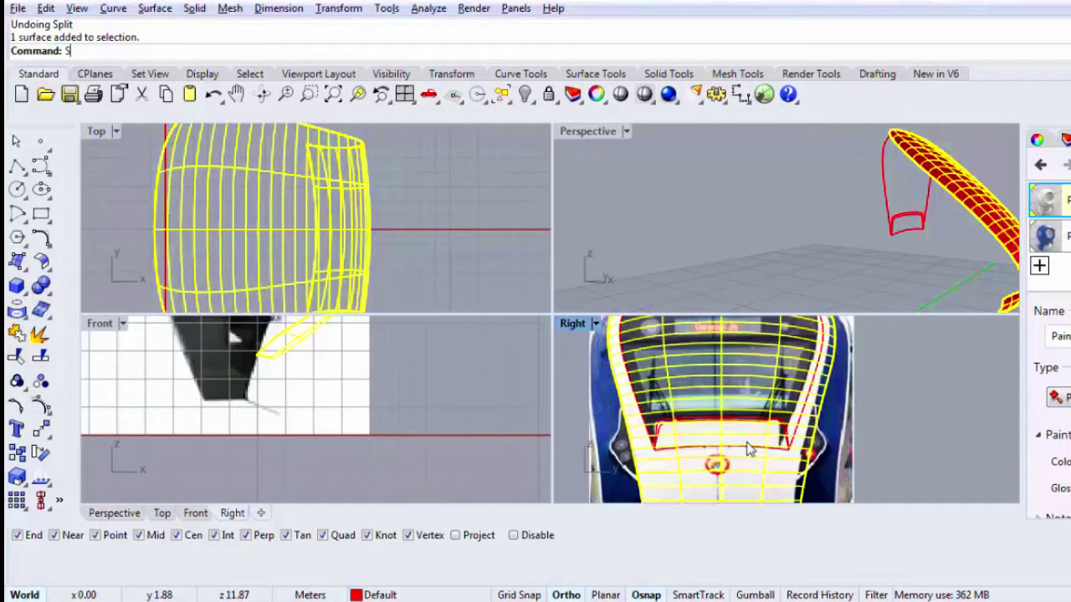
pyautogui.write('plit')
pyautogui.press('Return')
pyautogui.scroll(2, 743, 447)
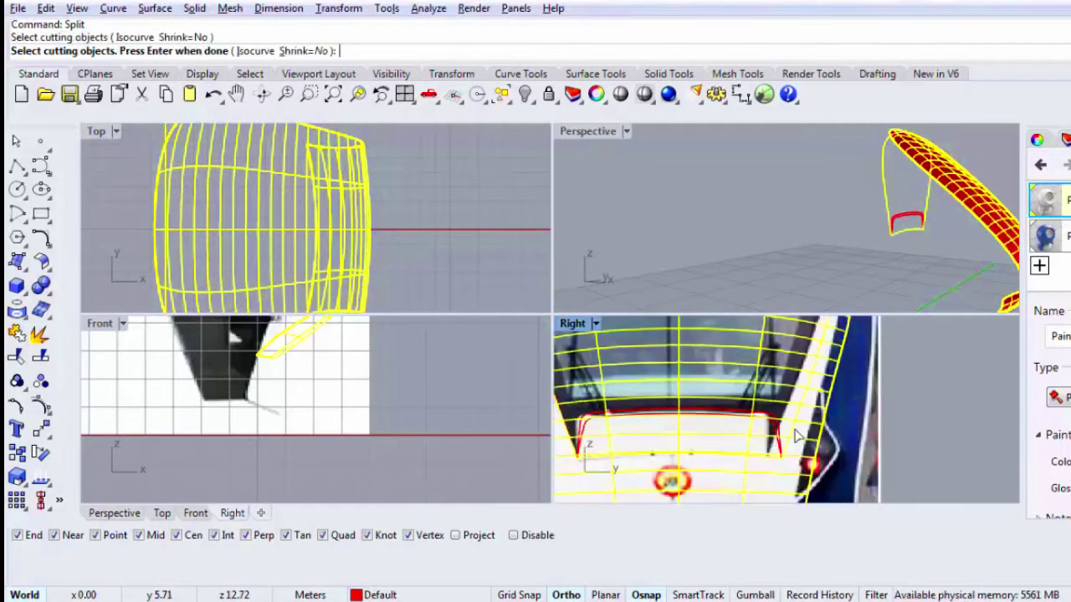
pyautogui.press('Return')
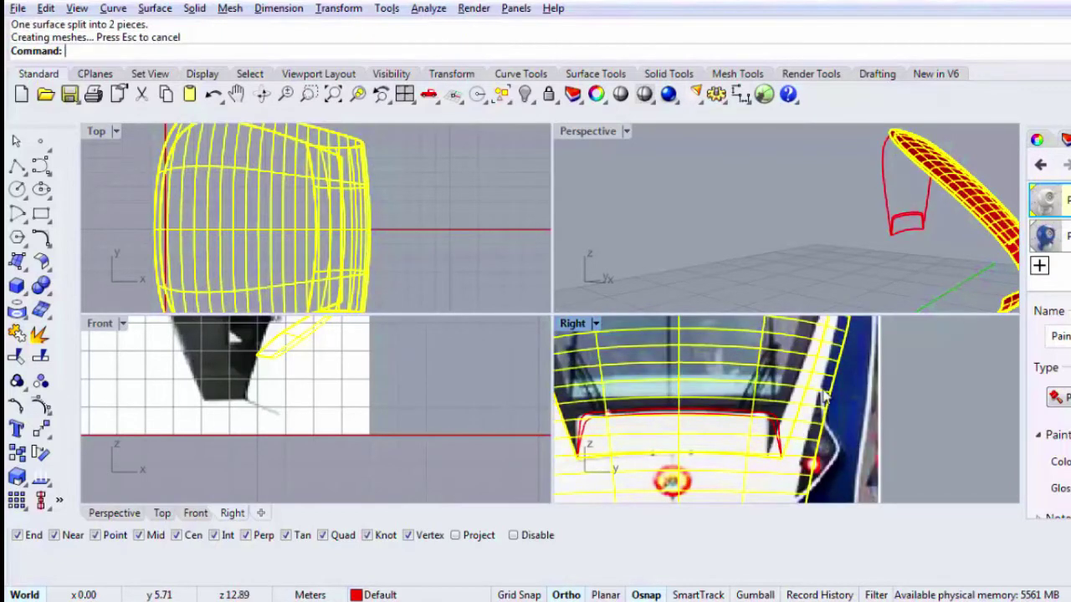
pyautogui.moveTo(904, 263); pyautogui.dragTo(843, 266, button='right')
pyautogui.press('Escape')
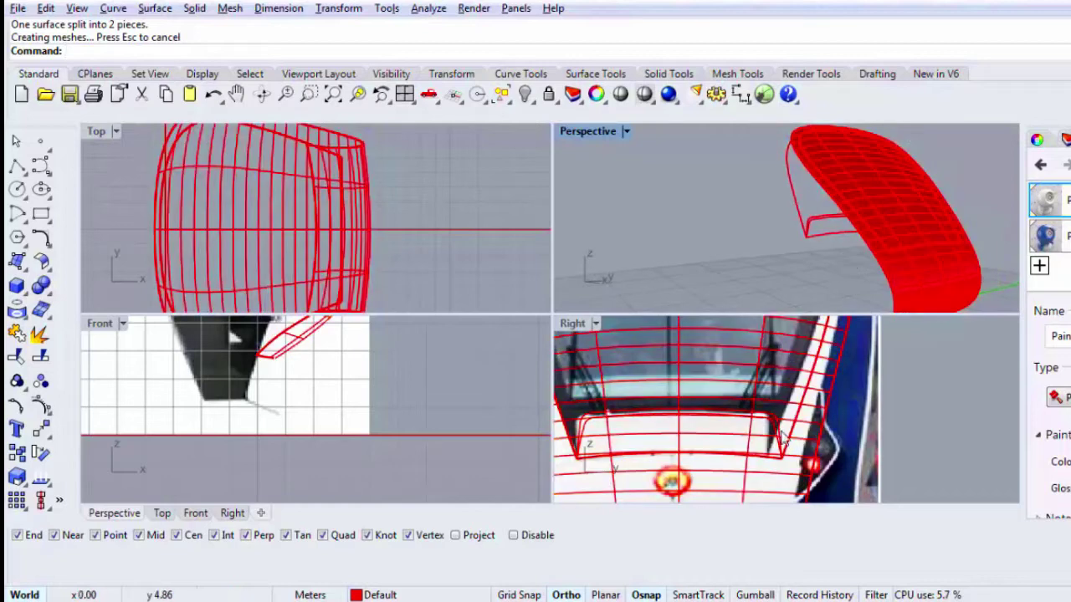
# Step: Split the windscreen piece of the surface with the two rounded panel outlines below the glass
pyautogui.press('Return')
pyautogui.click(794, 409)
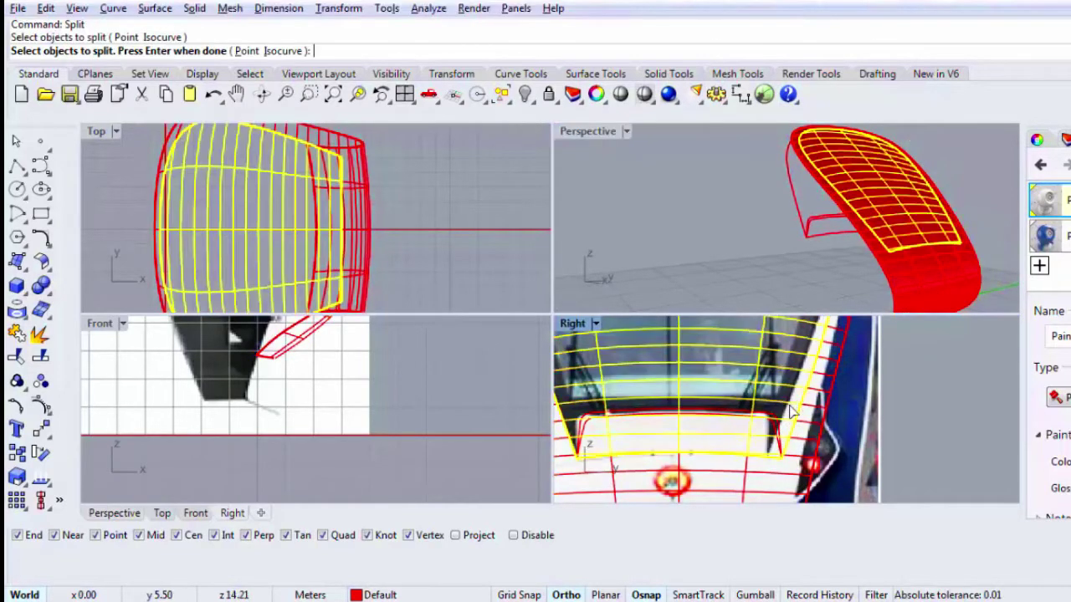
pyautogui.press('Return')
pyautogui.click(776, 428)
pyautogui.press('Return')
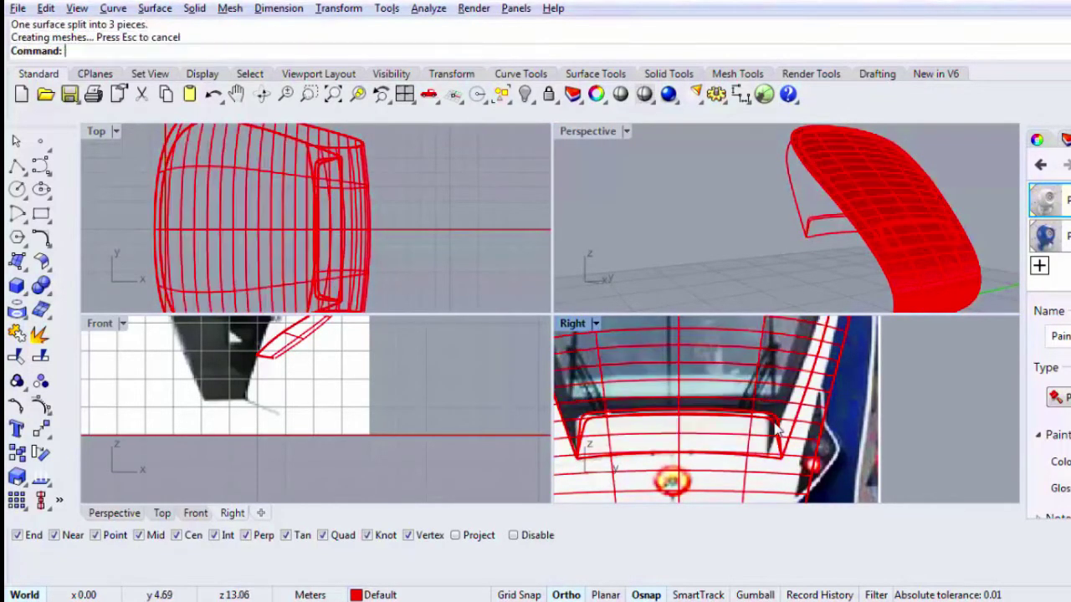
# Step: Delete the thin surface strip between the two rounded panel outlines
pyautogui.scroll(3, 776, 424)
pyautogui.click(778, 421)
pyautogui.click(831, 472)
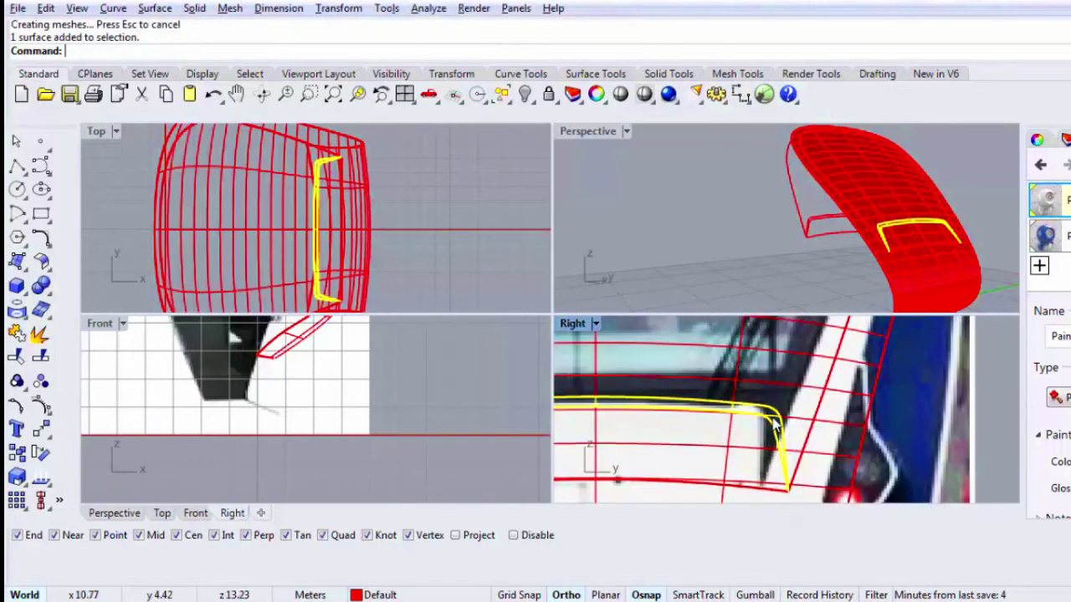
pyautogui.press('Delete')
# Step: Try bending the panel surface outward in the Front view, with a spine from its lower edge past its upper edge, and undo it
pyautogui.click(902, 237)
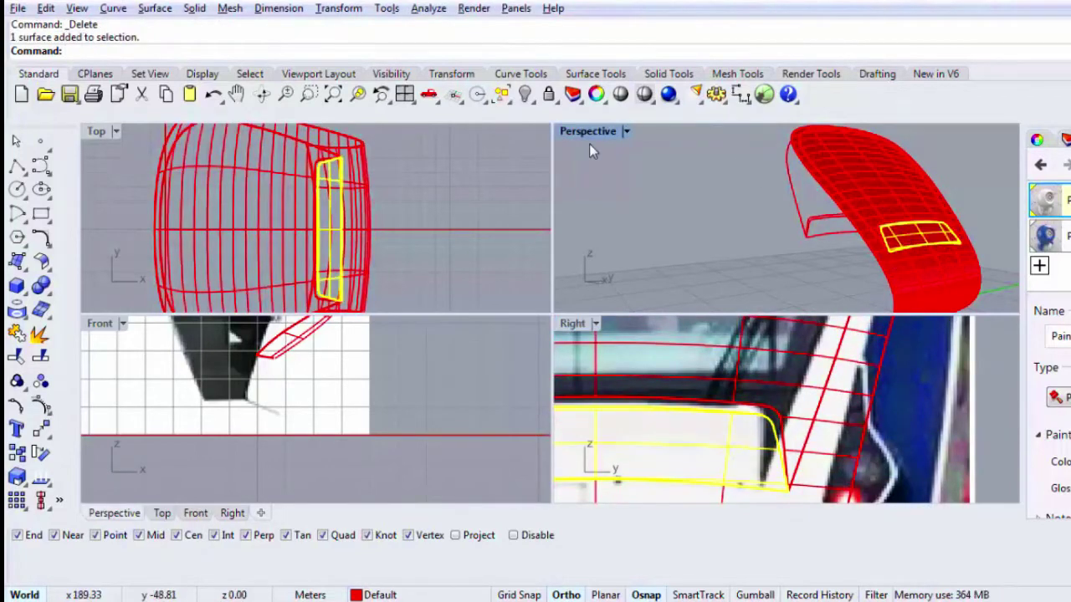
pyautogui.write('bend')
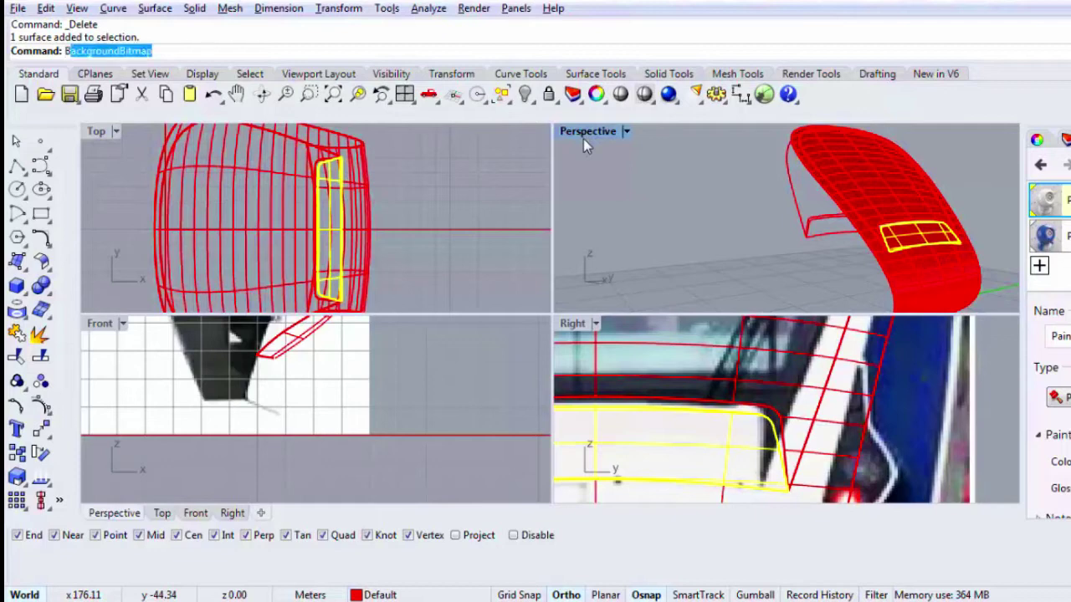
pyautogui.press('Return')
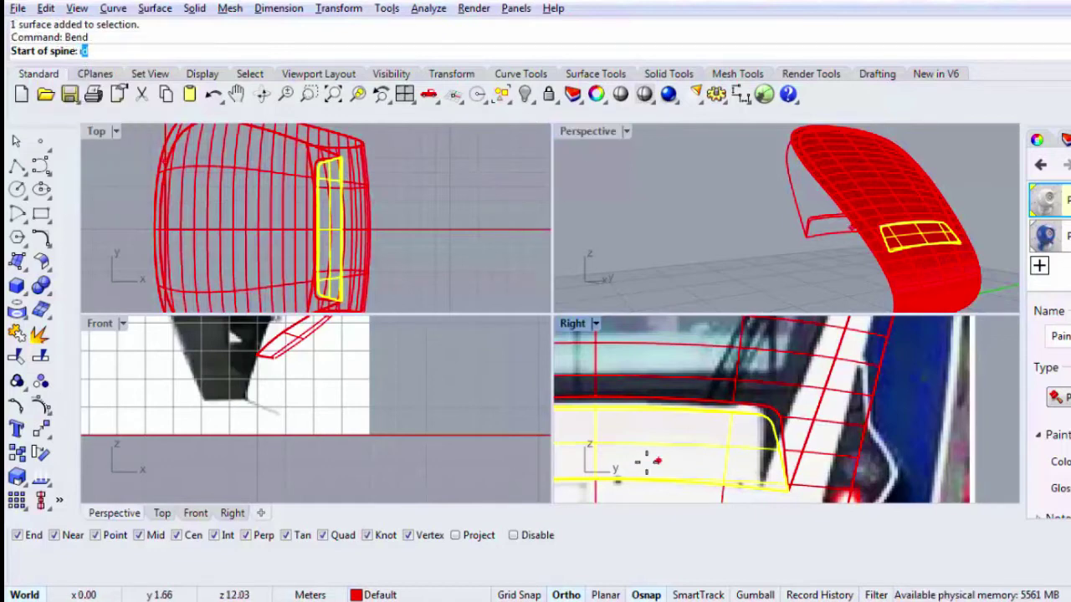
pyautogui.scroll(2, 669, 452)
pyautogui.click(693, 456)
pyautogui.scroll(5, 350, 431)
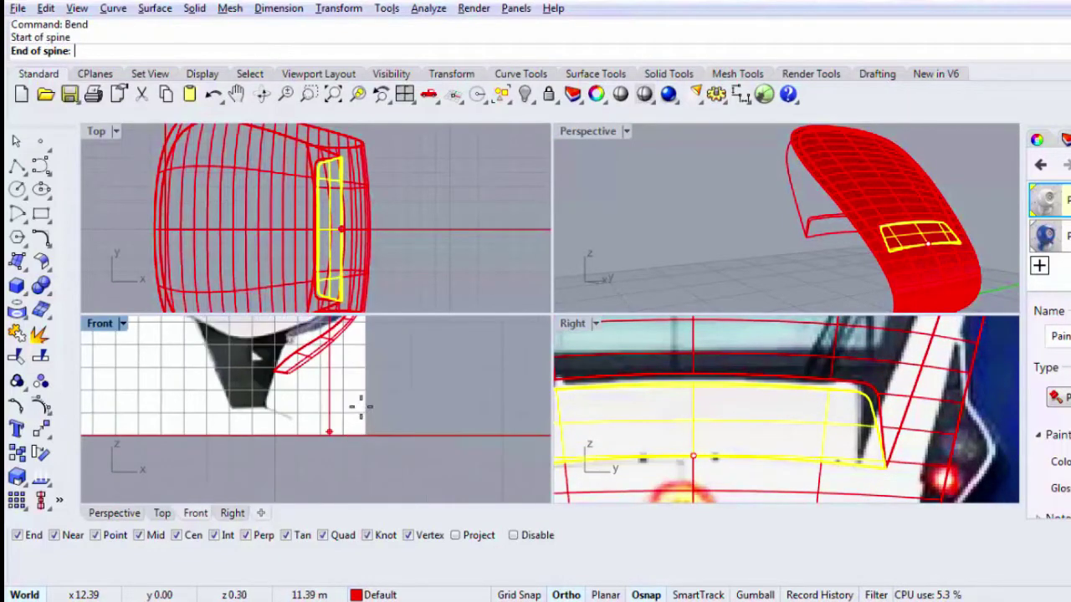
pyautogui.scroll(1, 324, 373)
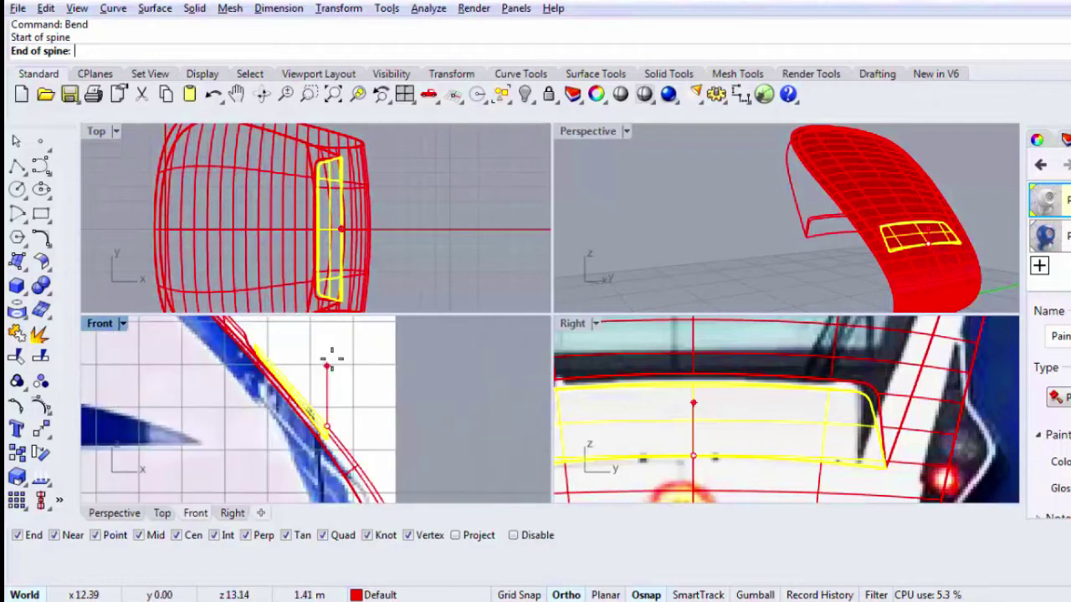
pyautogui.press('F8')
pyautogui.press('F9')
pyautogui.press('Escape')
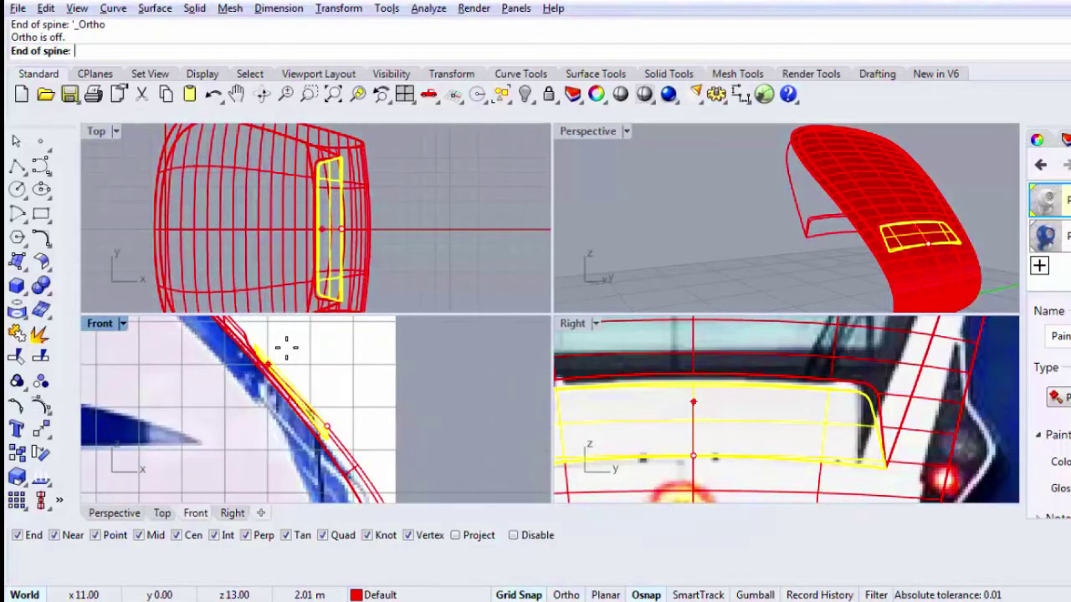
pyautogui.scroll(1, 283, 348)
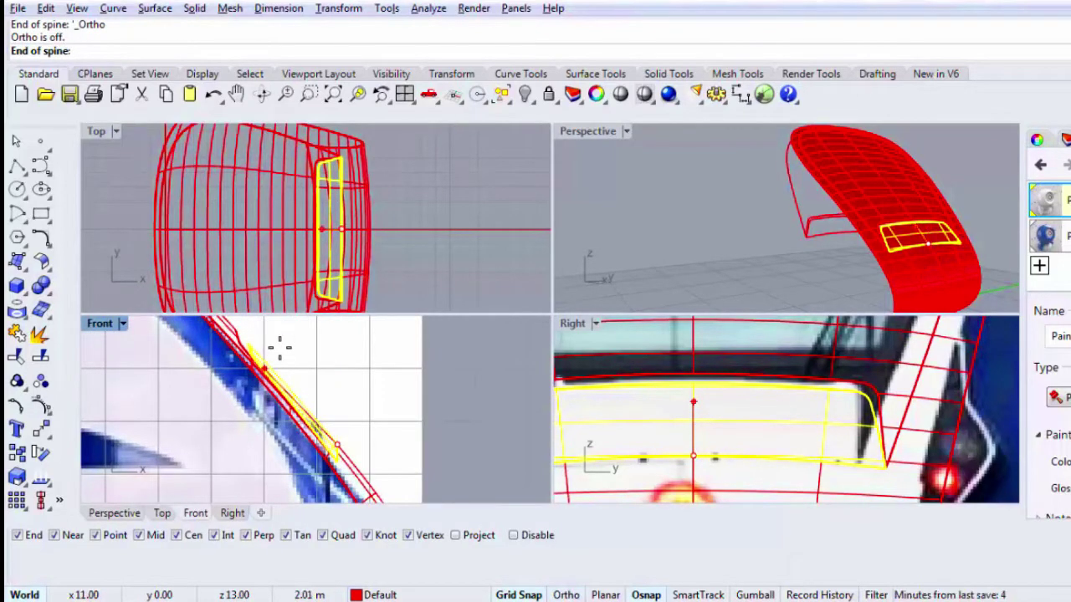
pyautogui.press('F9')
pyautogui.click(280, 345)
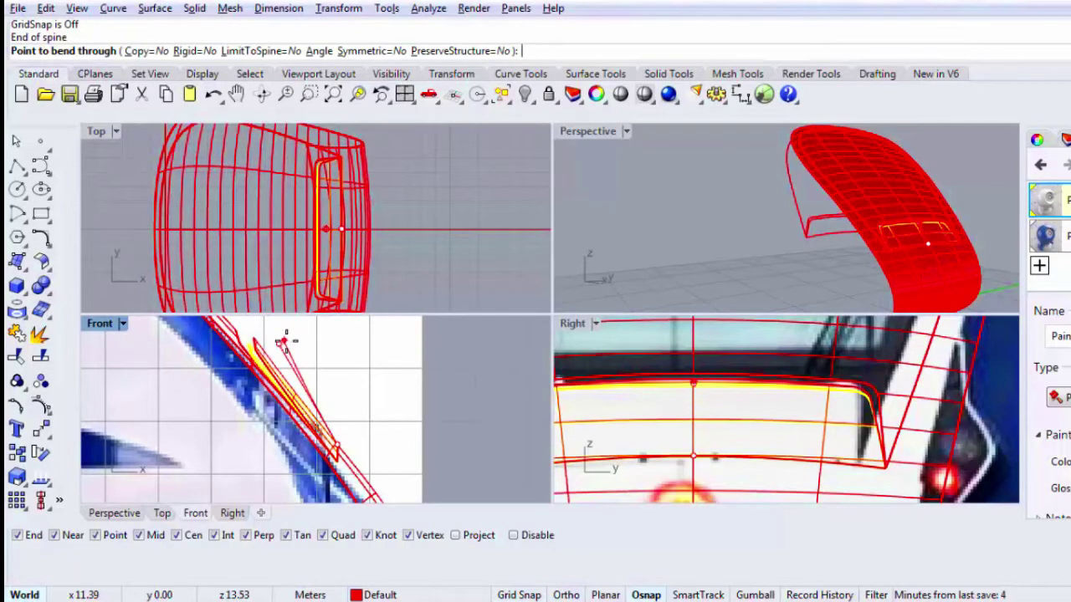
pyautogui.click(289, 340)
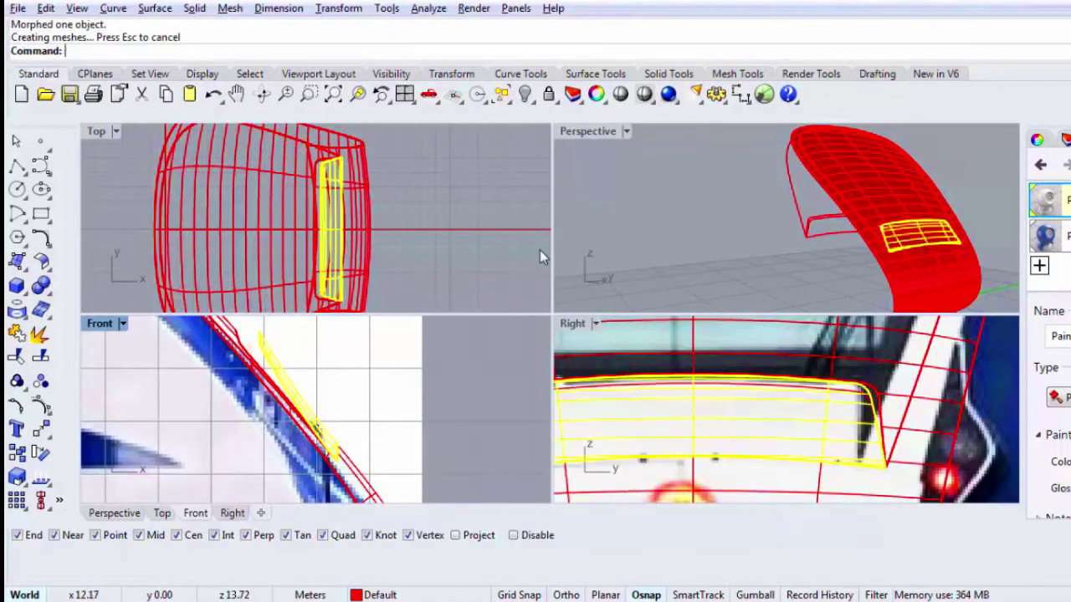
pyautogui.hotkey('ctrl', 'z')
# Step: Bend the panel surface outward with a shorter spine starting at its lower edge, and maximize the Perspective view
pyautogui.press('Return')
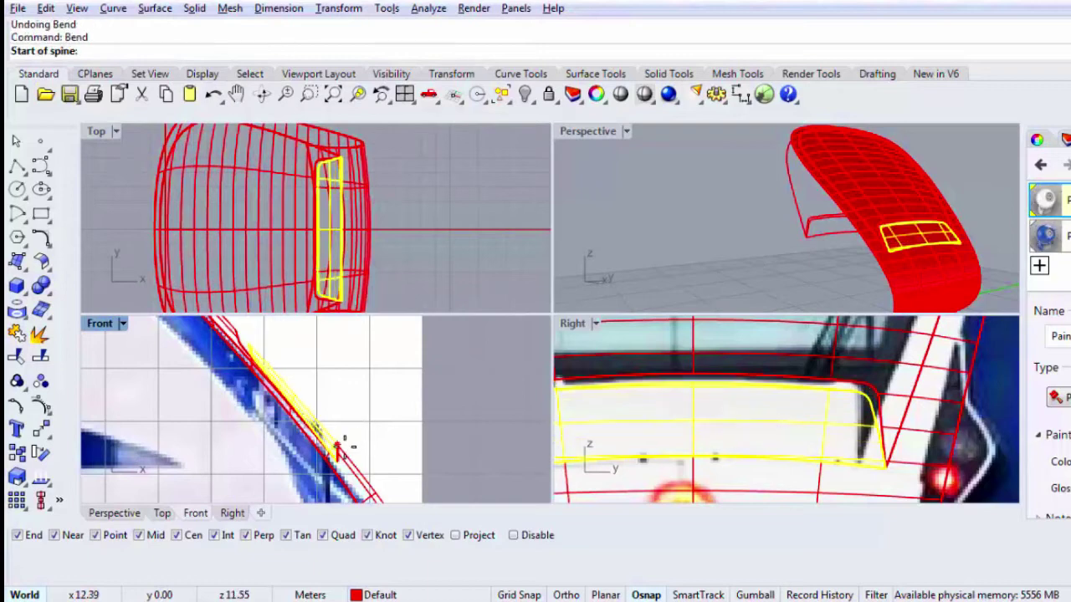
pyautogui.click(336, 443)
pyautogui.click(309, 380)
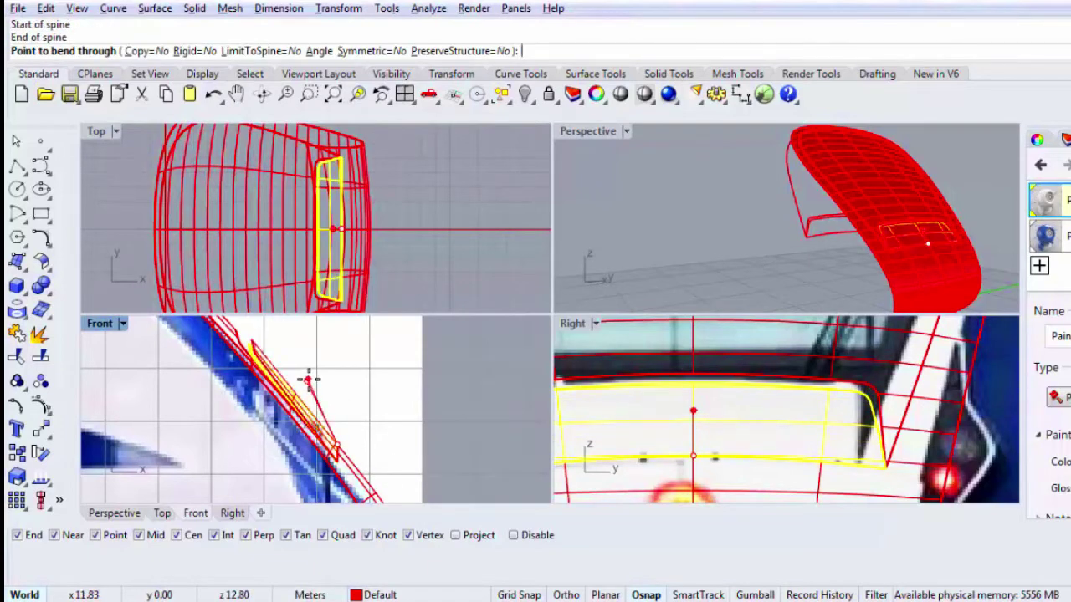
pyautogui.click(310, 377)
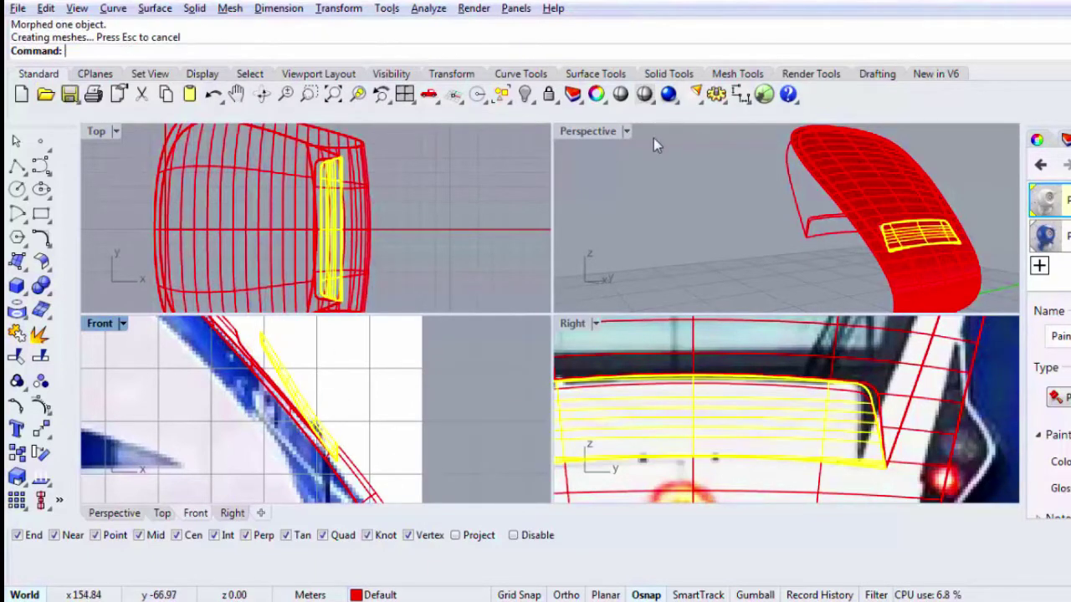
pyautogui.press('Escape')
pyautogui.doubleClick(607, 137)
pyautogui.moveTo(616, 239); pyautogui.dragTo(679, 285, button='right')
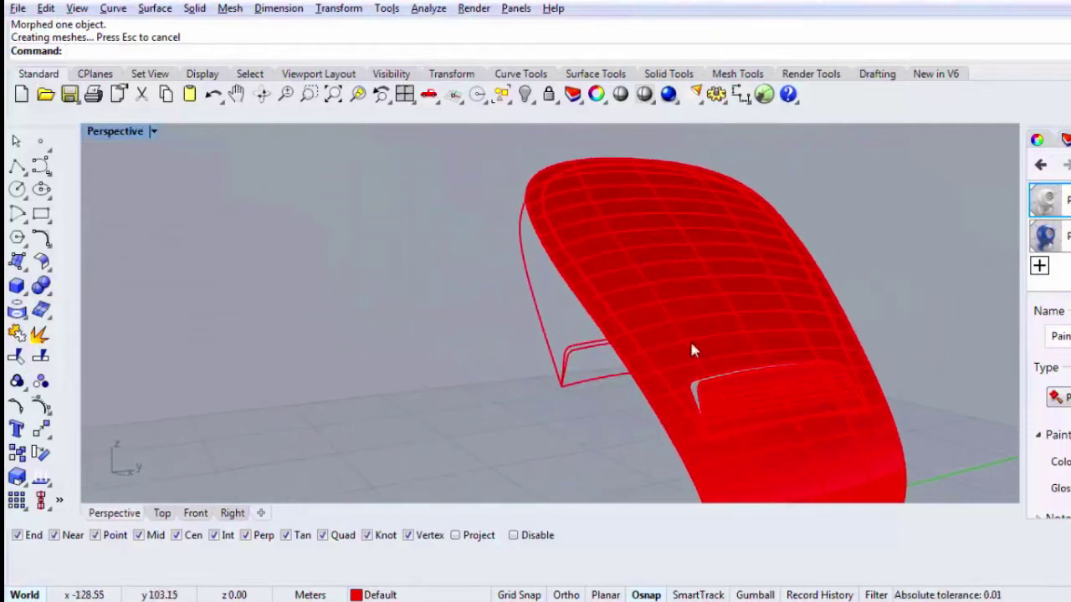
pyautogui.scroll(8, 695, 391)
pyautogui.scroll(-5, 696, 393)
pyautogui.write('ft')
pyautogui.press('Return')
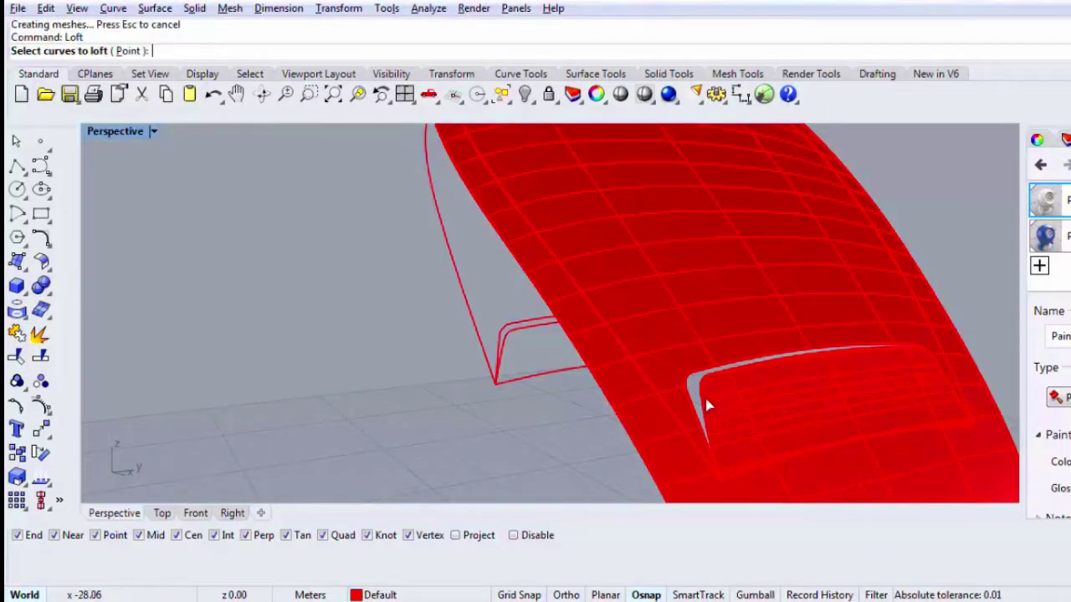
pyautogui.click(701, 405)
pyautogui.click(703, 405)
pyautogui.press('Return')
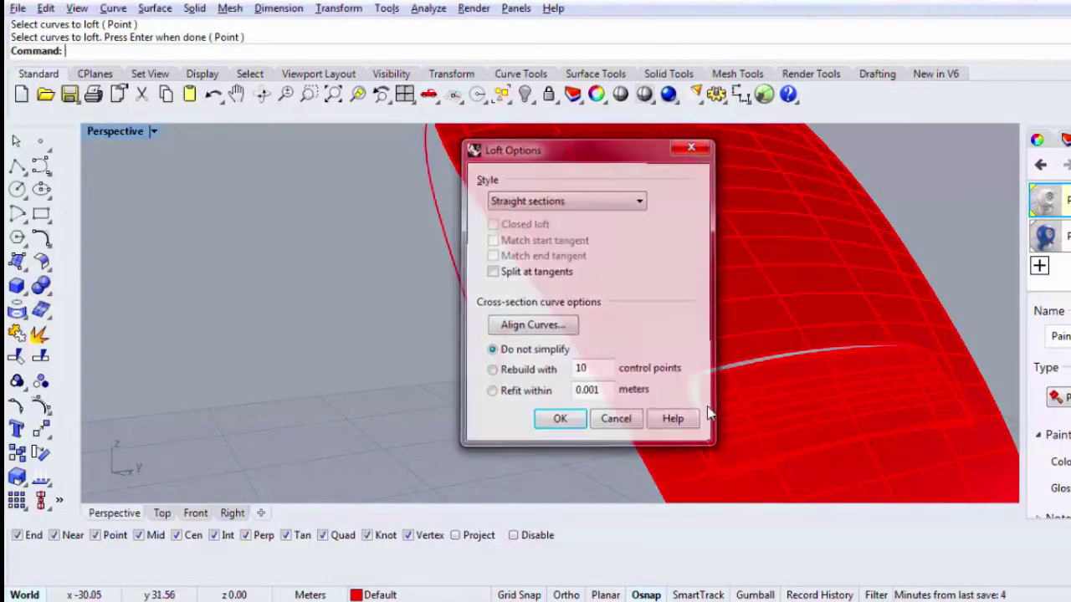
pyautogui.press('Escape')
# Step: Duplicate the upper and side edges of the bent panel and join them into one curve
pyautogui.write('DupEdge')
pyautogui.press('Return')
pyautogui.click(707, 408)
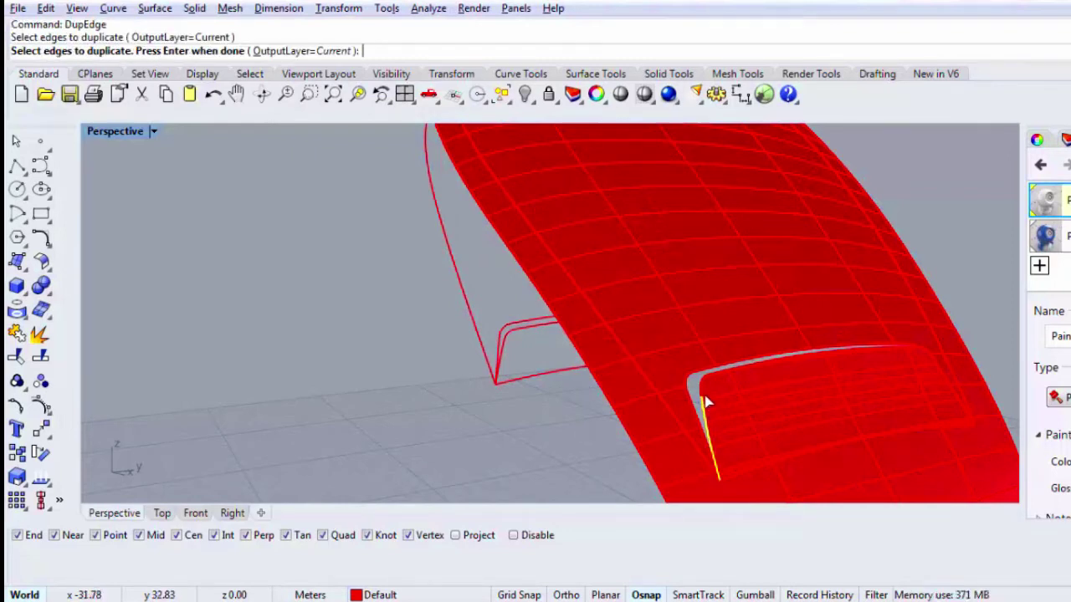
pyautogui.click(929, 383)
pyautogui.click(949, 384)
pyautogui.press('Return')
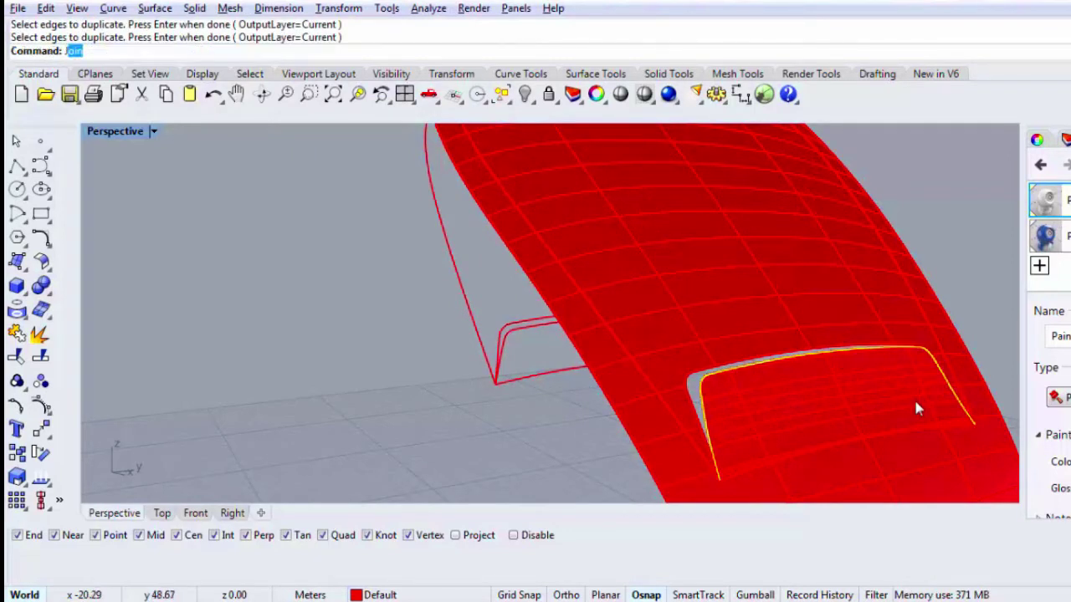
pyautogui.press('Return')
# Step: Loft a straight-section surface between the joined panel edge curve and the outline of the windscreen cutout
pyautogui.write('Lo')
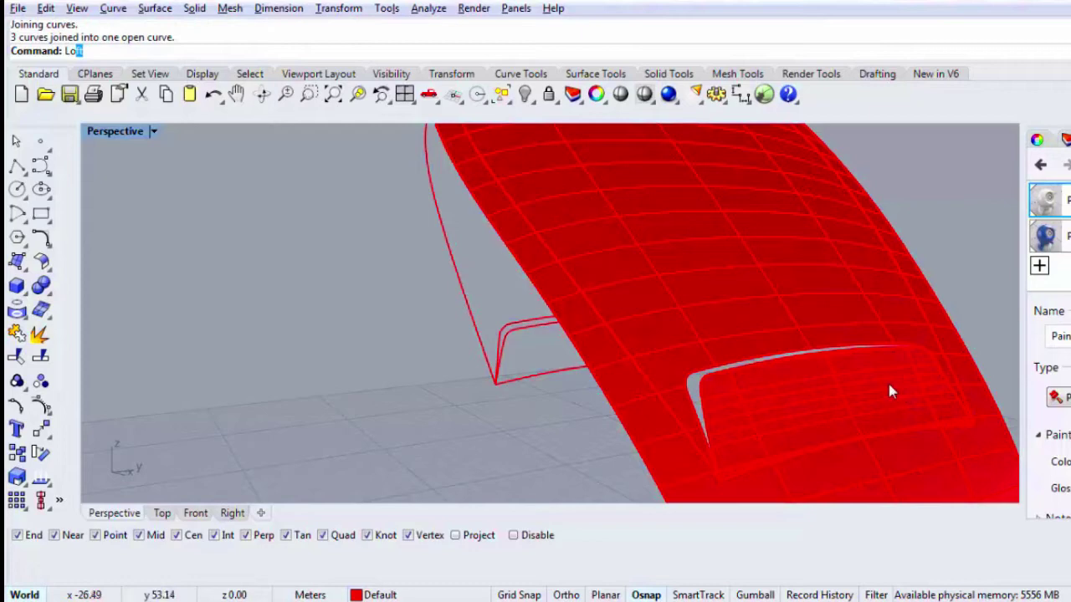
pyautogui.write('ft')
pyautogui.press('Return')
pyautogui.click(694, 383)
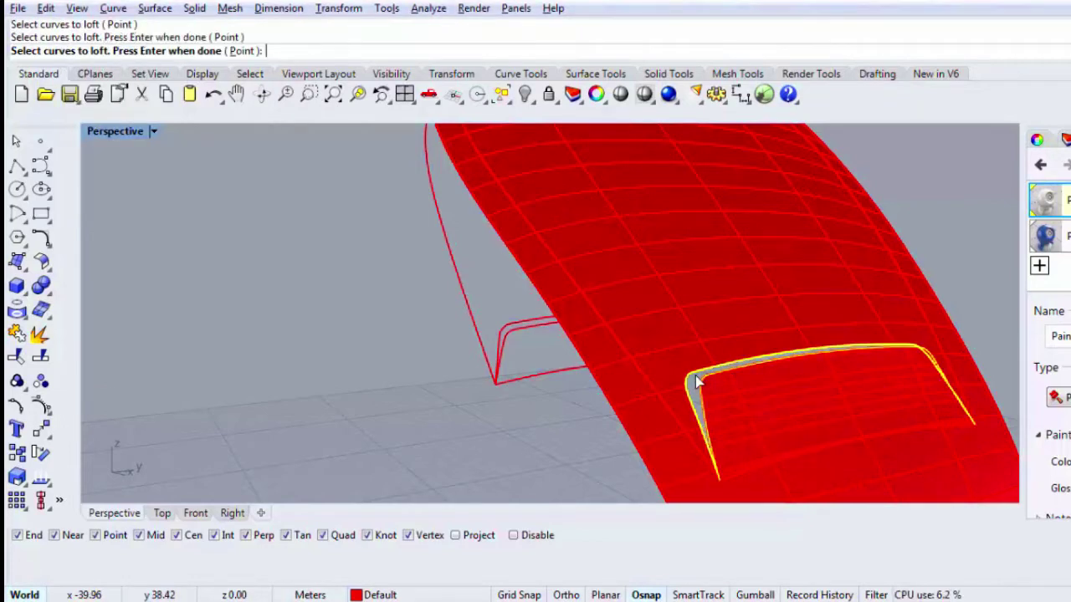
pyautogui.press('Return')
pyautogui.press('Return')
# Step: Join the lofted strip to the bent panel, and try joining the result to the surrounding nose surface
pyautogui.scroll(-3, 672, 373)
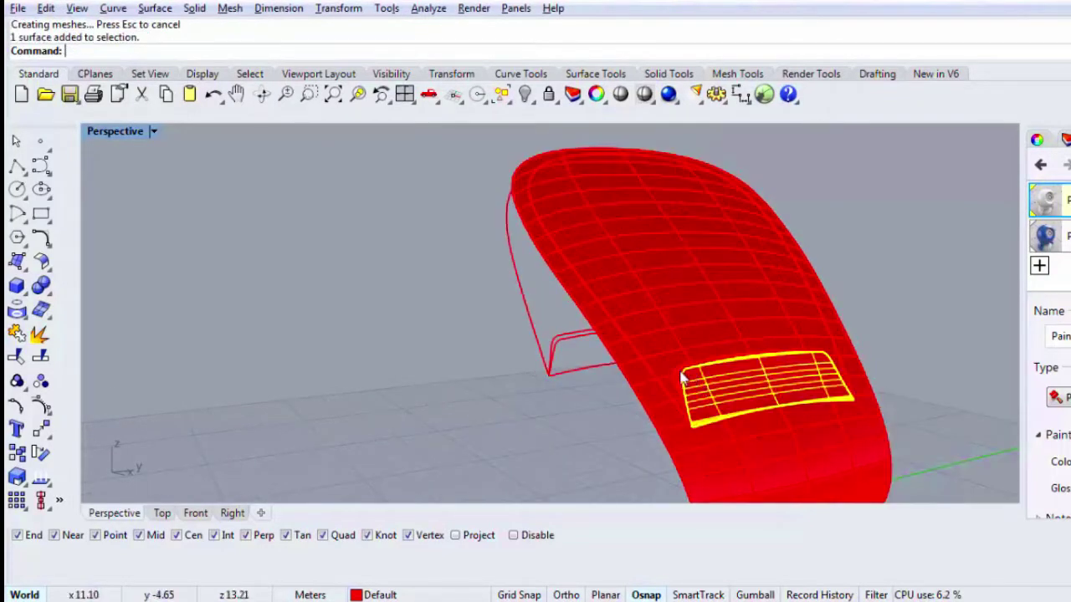
pyautogui.click(681, 378)
pyautogui.press('Return')
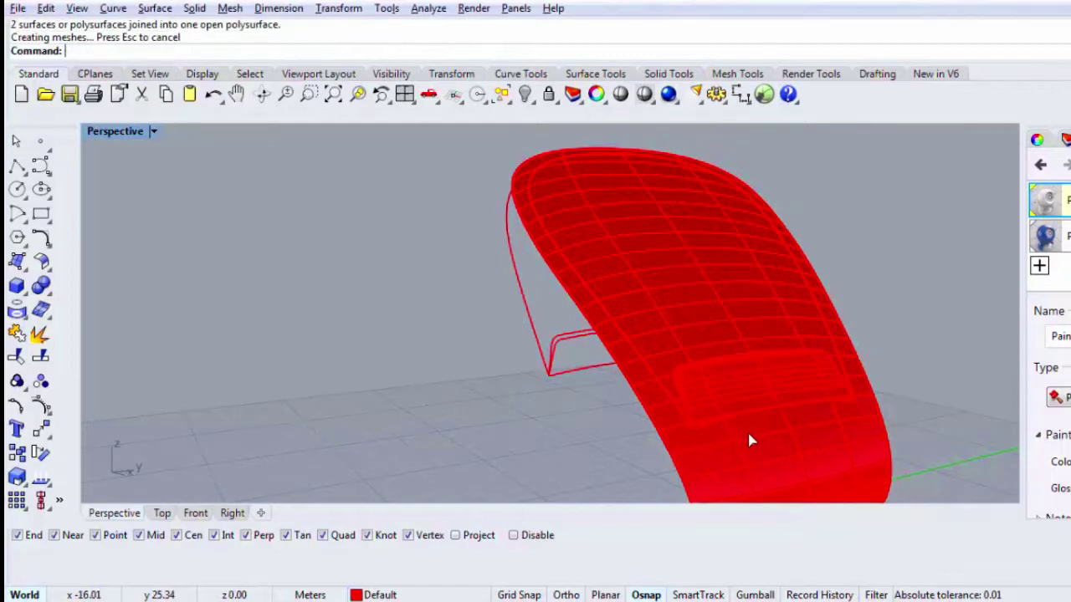
pyautogui.click(758, 443)
pyautogui.press('Return')
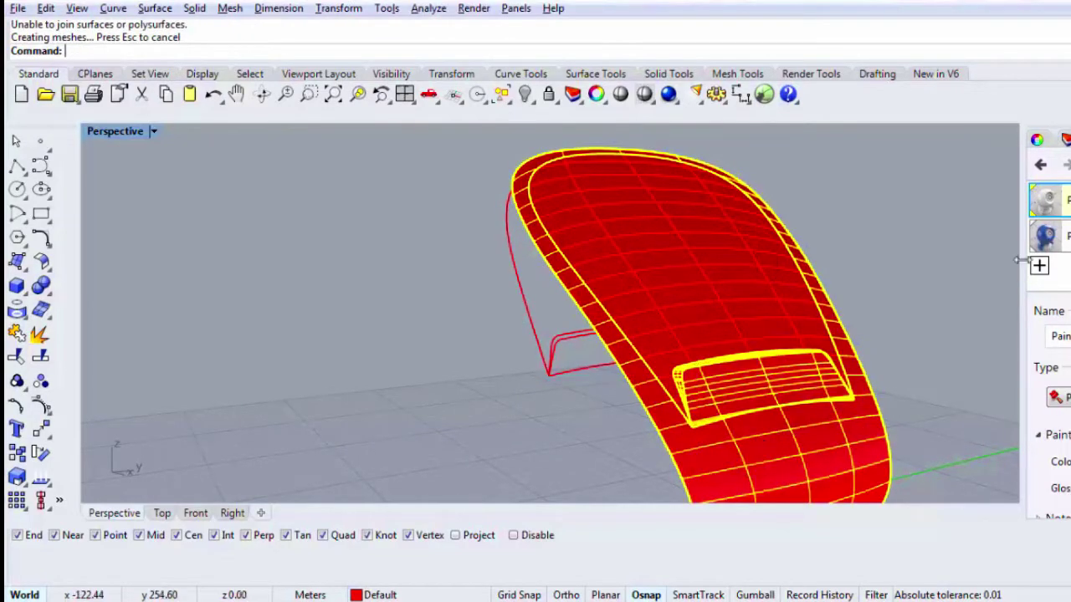
# Step: Create a new paint material, set its colour to near-black, and assign it to the windscreen surface
pyautogui.click(1038, 265)
pyautogui.click(1007, 358)
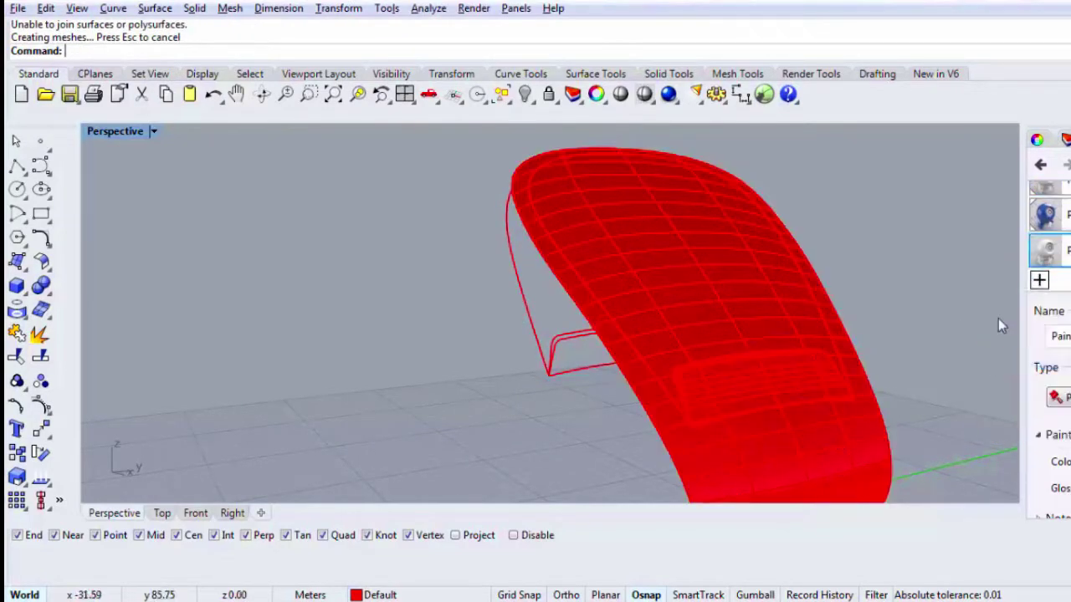
pyautogui.click(1069, 461)
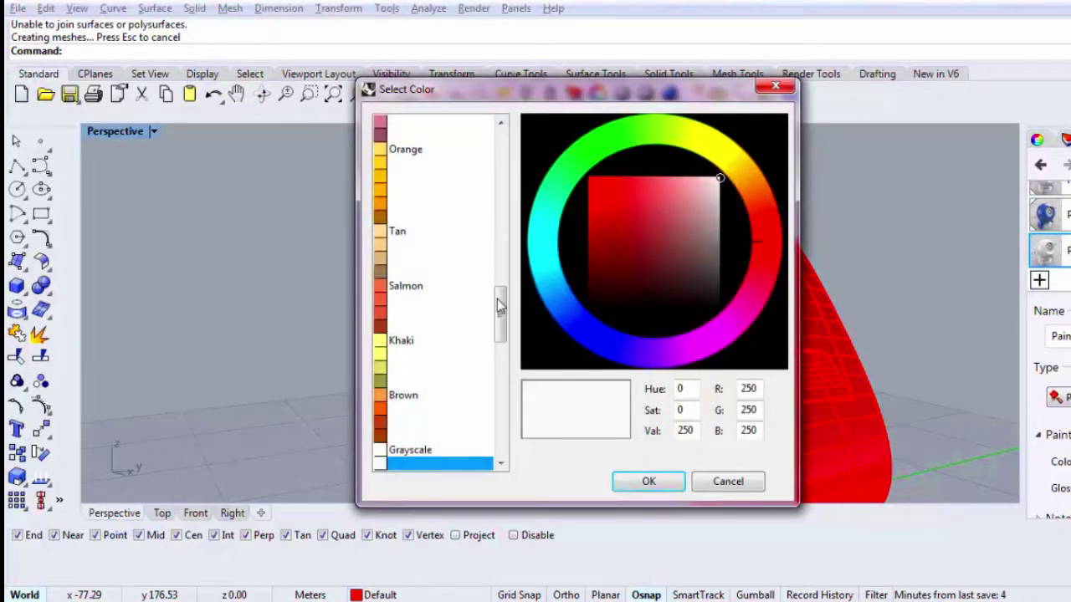
pyautogui.moveTo(499, 305); pyautogui.dragTo(542, 113)
pyautogui.click(401, 176)
pyautogui.click(693, 279)
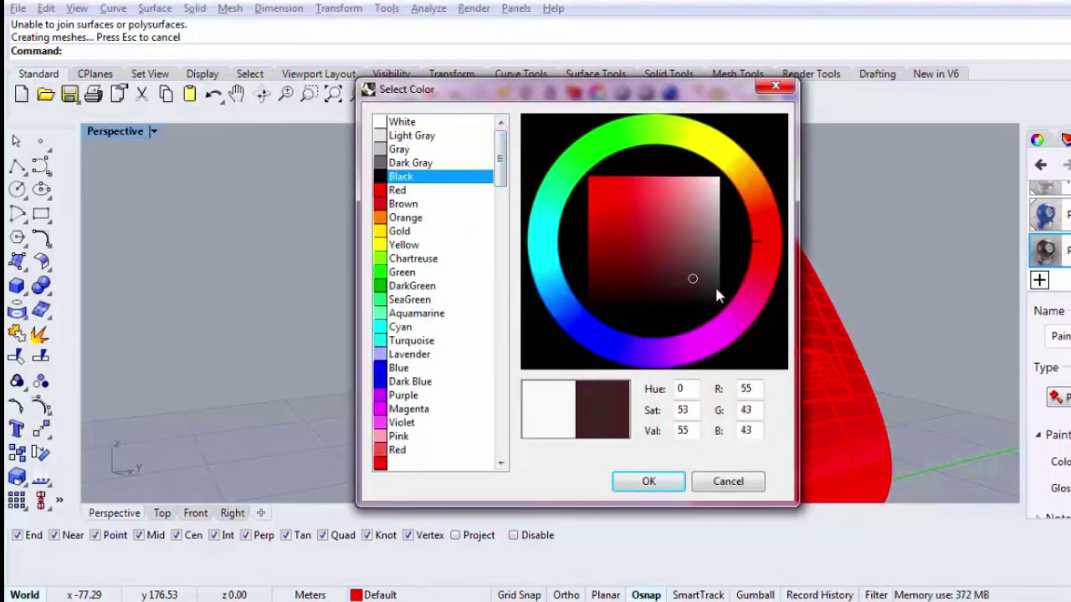
pyautogui.moveTo(717, 293); pyautogui.dragTo(728, 305)
pyautogui.click(637, 483)
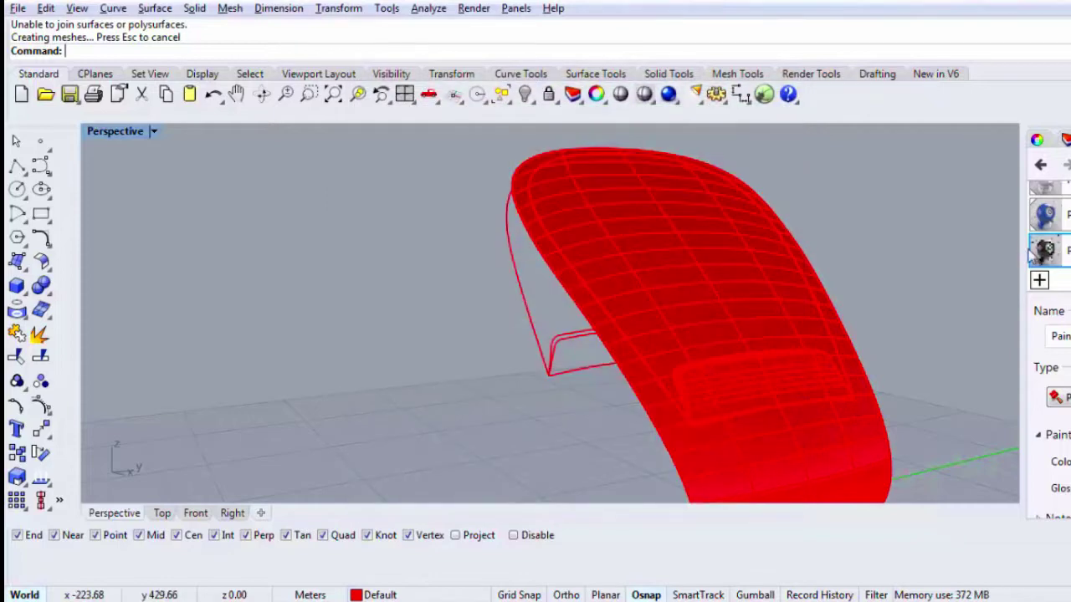
pyautogui.moveTo(1046, 249); pyautogui.dragTo(705, 316)
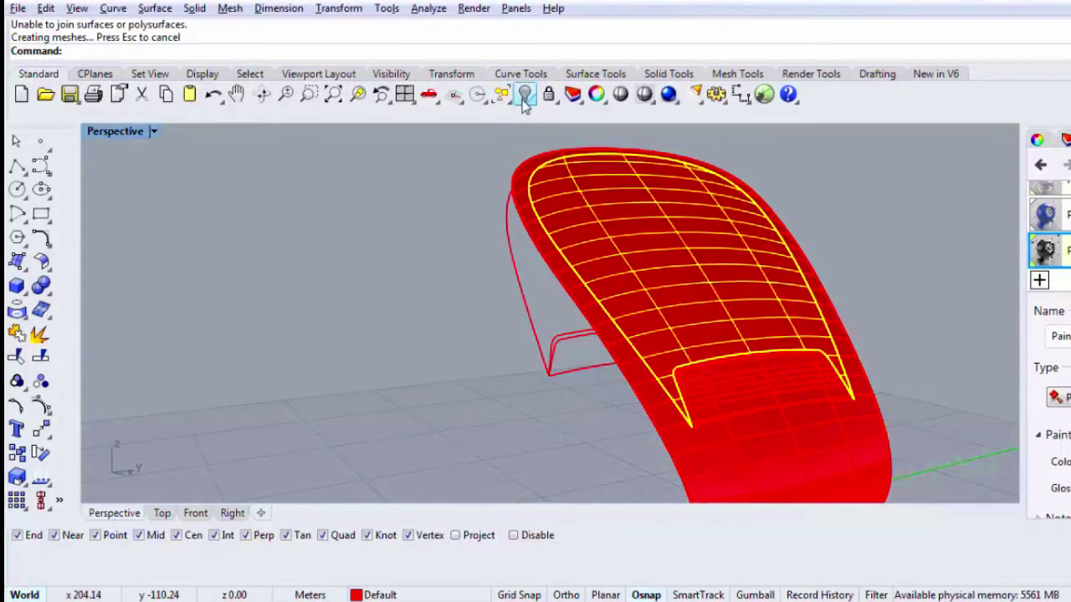
# Step: Show all hidden objects and examine the whole train and the raised panel's corner in rendered shading
pyautogui.click(525, 93)
pyautogui.click(620, 94)
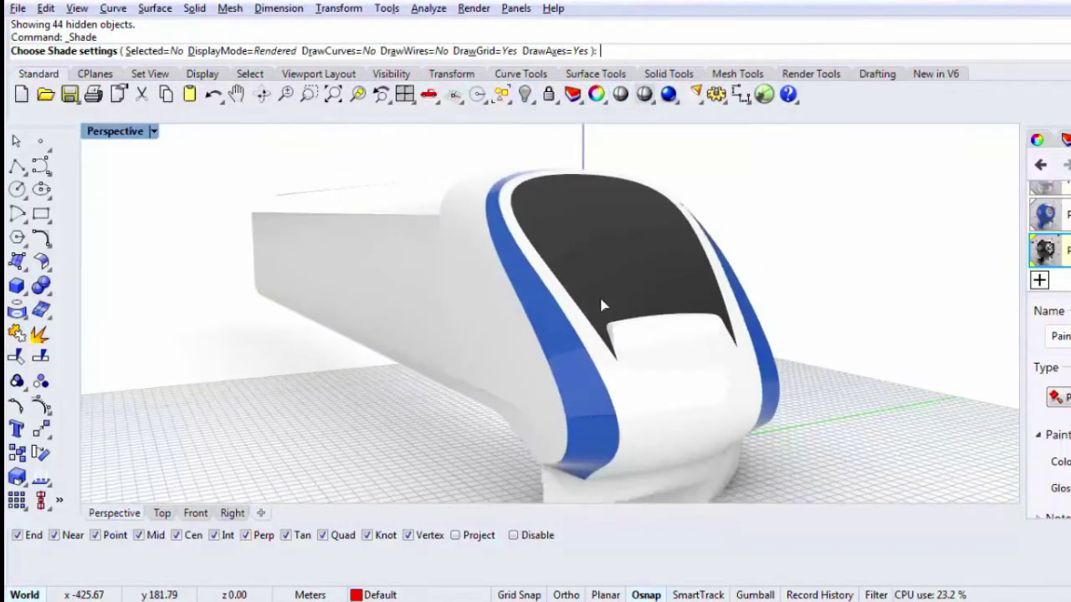
pyautogui.moveTo(601, 299)
pyautogui.mouseDown(button='right')
pyautogui.moveTo(635, 290)
pyautogui.moveTo(590, 302)
pyautogui.moveTo(655, 334)
pyautogui.mouseUp(button='right')
pyautogui.write('z')
pyautogui.press('Return')
pyautogui.write('e')
pyautogui.press('Return')
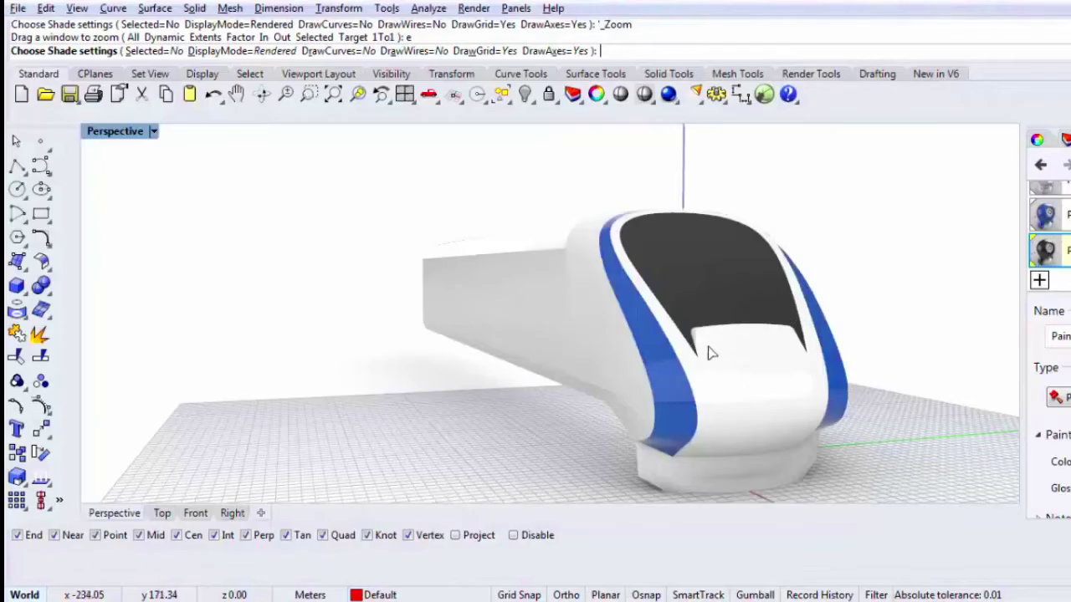
pyautogui.scroll(8, 712, 310)
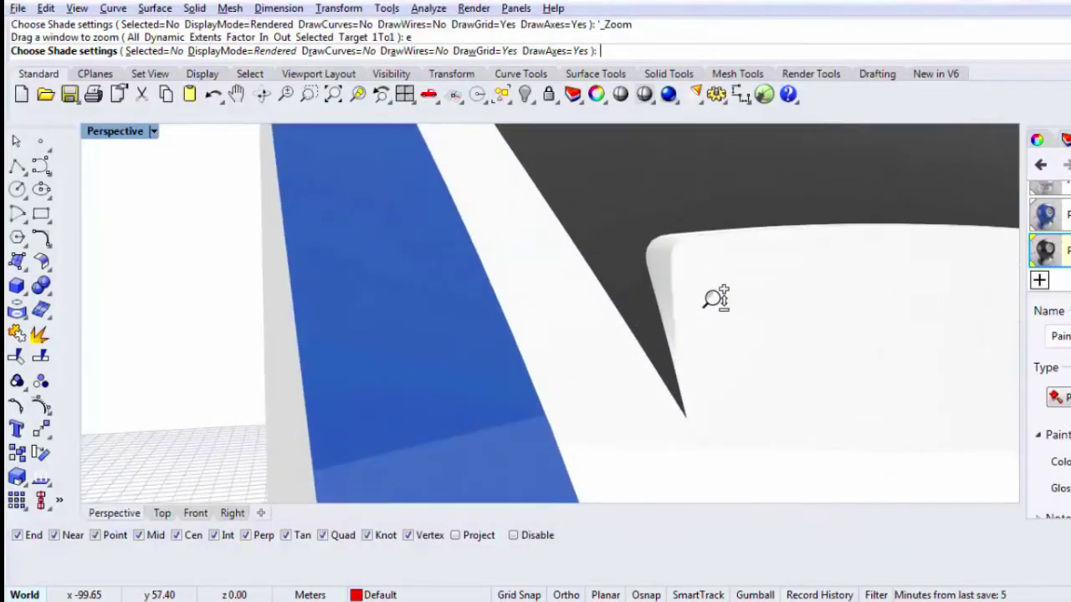
pyautogui.press('Escape')
# Step: Undo the unhiding, the black windscreen material, the surface joins and the loft around the bent panel
pyautogui.scroll(-10, 712, 299)
pyautogui.moveTo(662, 301); pyautogui.dragTo(700, 329, button='right')
pyautogui.scroll(6, 863, 343)
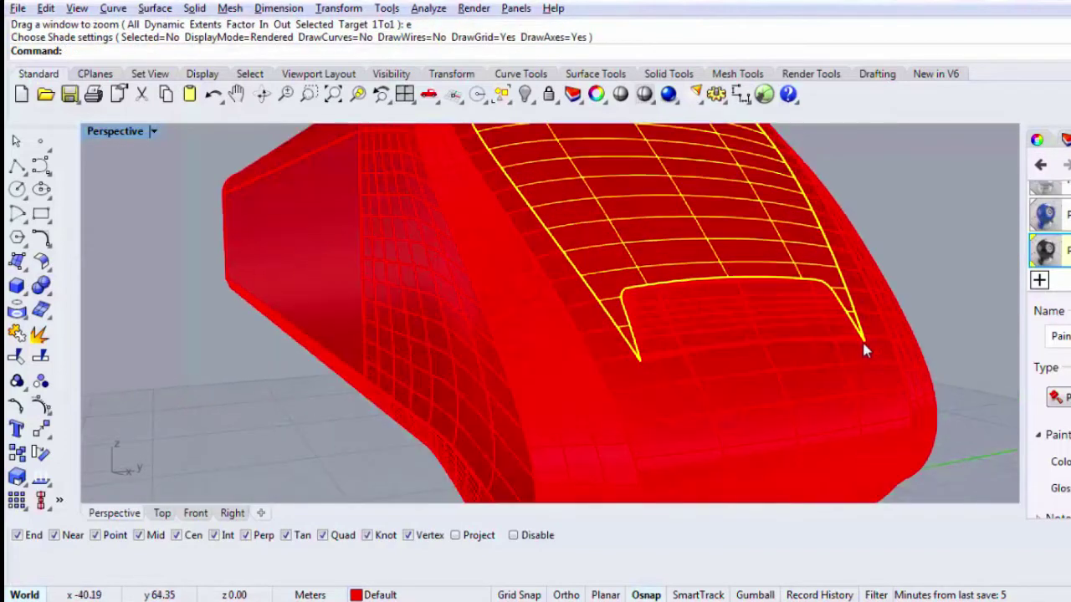
pyautogui.hotkey('ctrl', 'z')
pyautogui.hotkey('ctrl', 'z')
pyautogui.hotkey('ctrl', 'z')
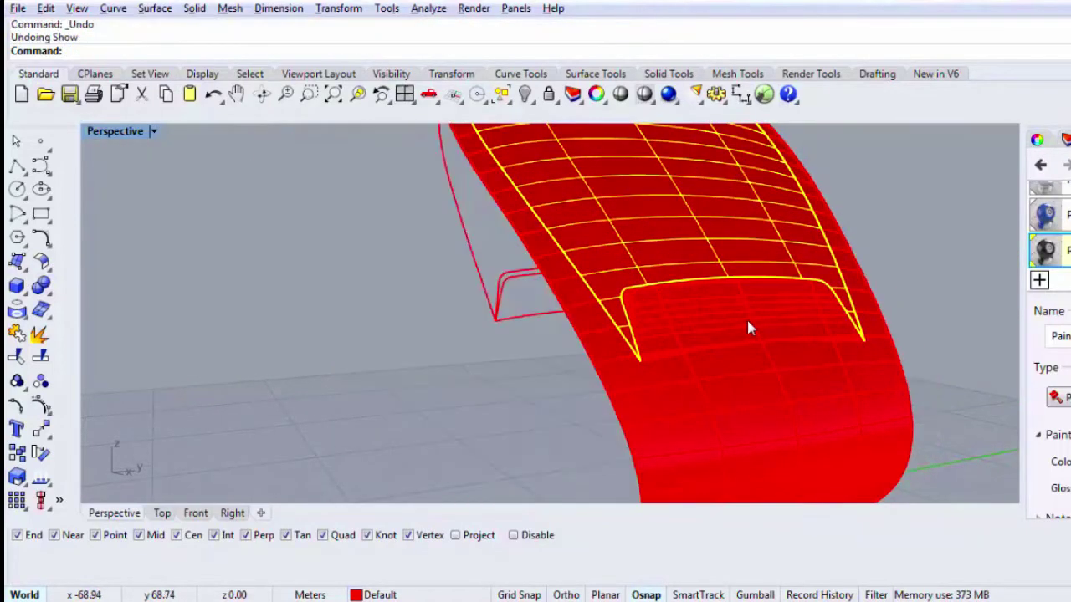
pyautogui.hotkey('ctrl', 'z')
pyautogui.hotkey('ctrl', 'z')
pyautogui.scroll(4, 661, 303)
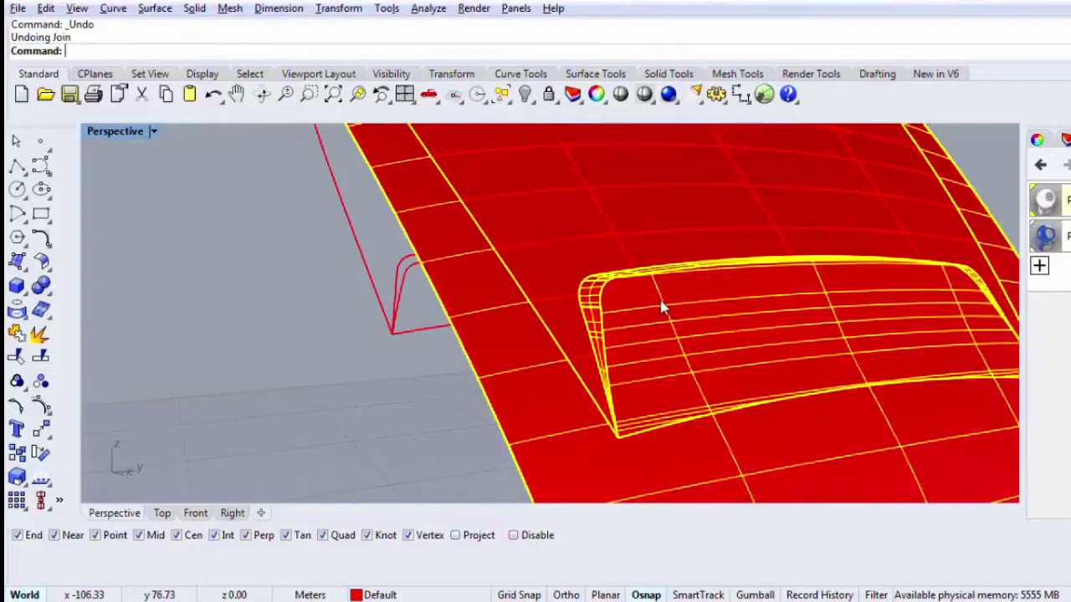
pyautogui.click(664, 308)
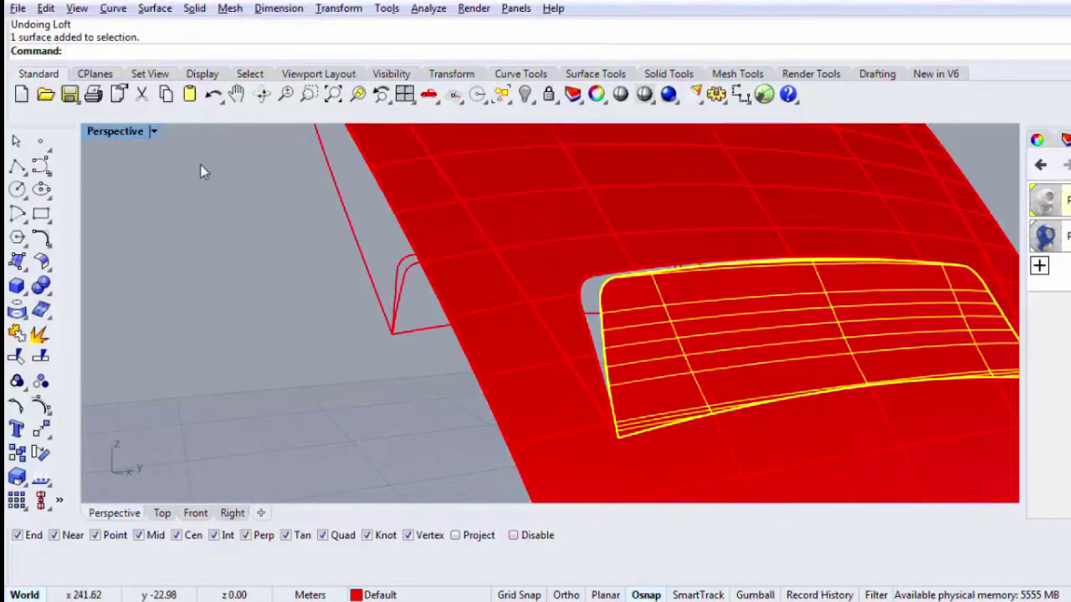
pyautogui.doubleClick(121, 132)
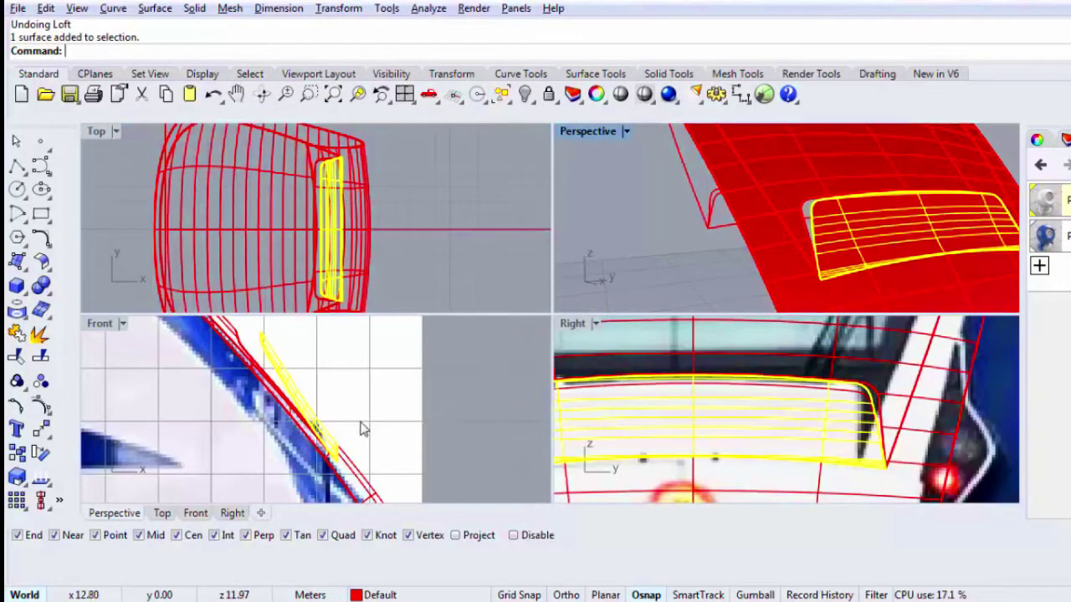
pyautogui.write('c')
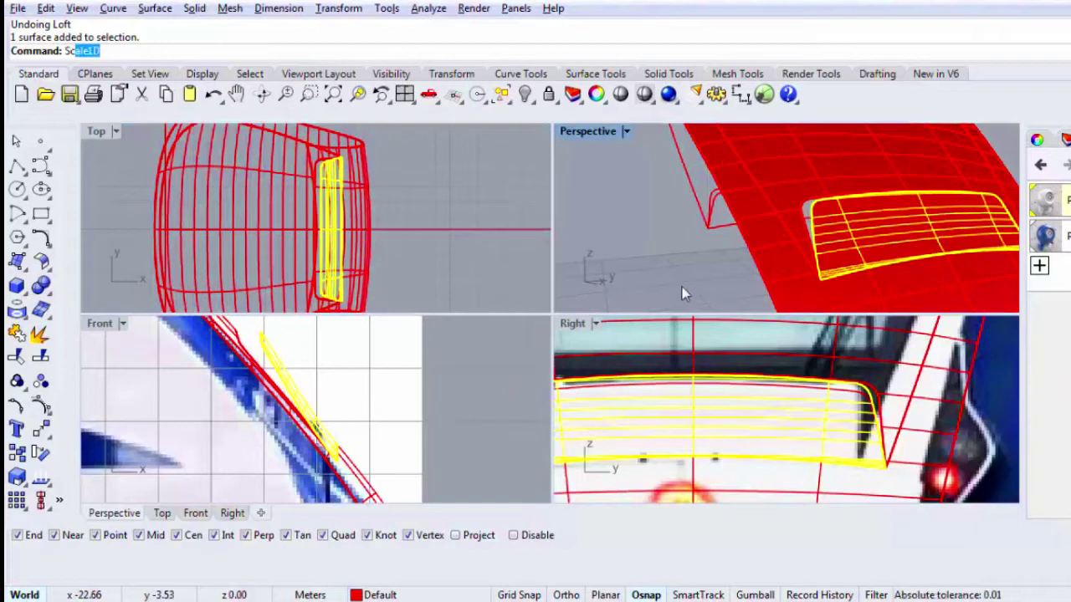
pyautogui.press('Escape')
# Step: Redo the loft around the bent panel, the surface joins and the black windscreen material
pyautogui.hotkey('ctrl', 'y')
pyautogui.hotkey('ctrl', 'y')
pyautogui.hotkey('ctrl', 'y')
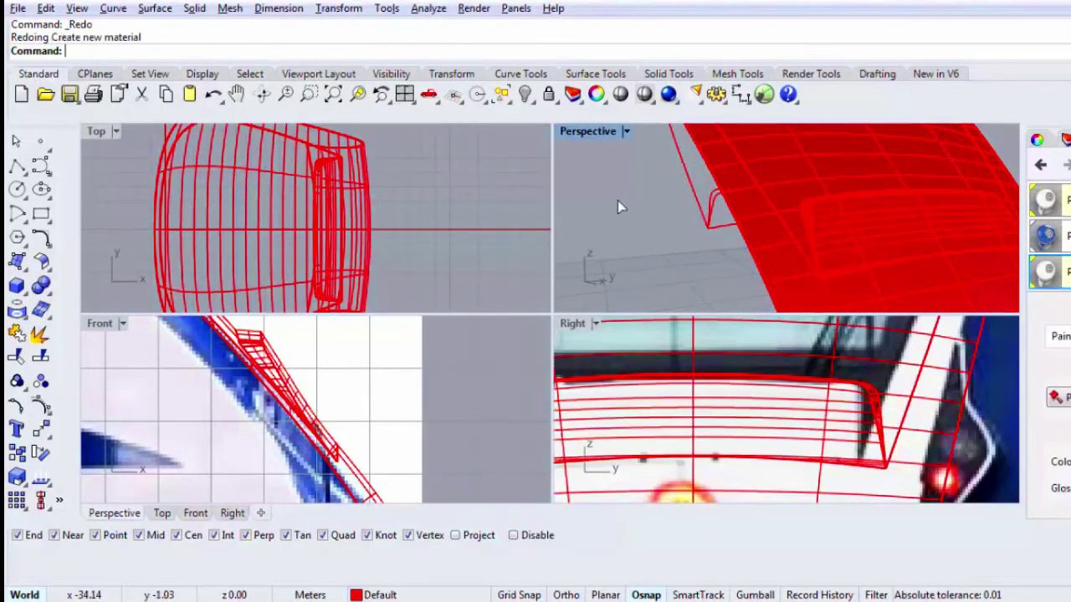
pyautogui.hotkey('ctrl', 'y')
pyautogui.hotkey('ctrl', 'y')
# Step: Maximize the perspective view and show all hidden objects of the train
pyautogui.doubleClick(571, 133)
pyautogui.click(599, 96)
pyautogui.click(619, 95)
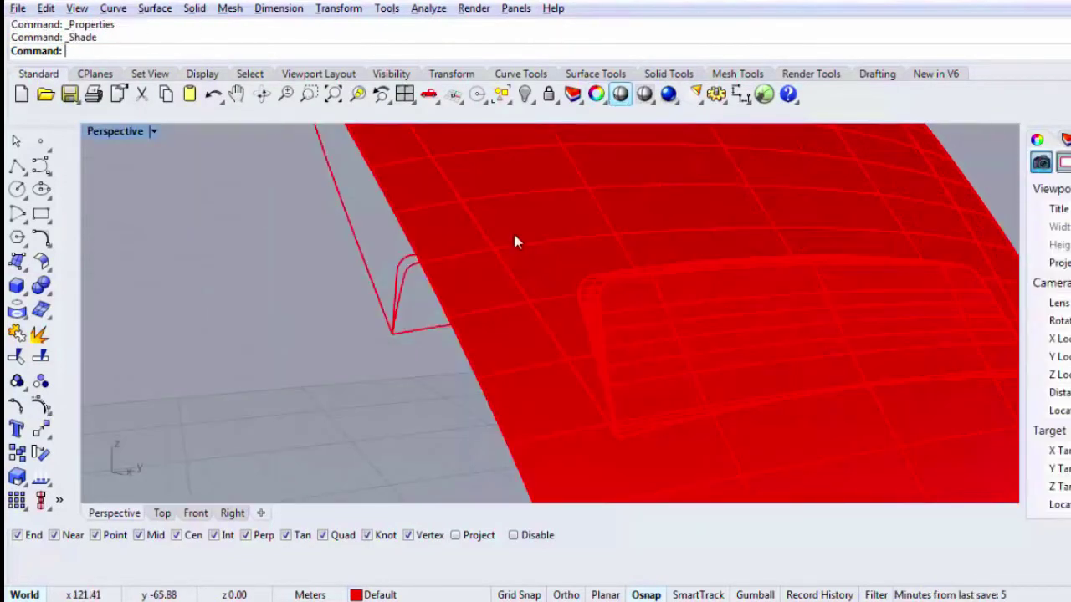
pyautogui.scroll(-10, 521, 314)
pyautogui.press('Escape')
pyautogui.scroll(8, 549, 277)
pyautogui.moveTo(549, 274); pyautogui.dragTo(609, 155, button='right')
pyautogui.rightClick(525, 94)
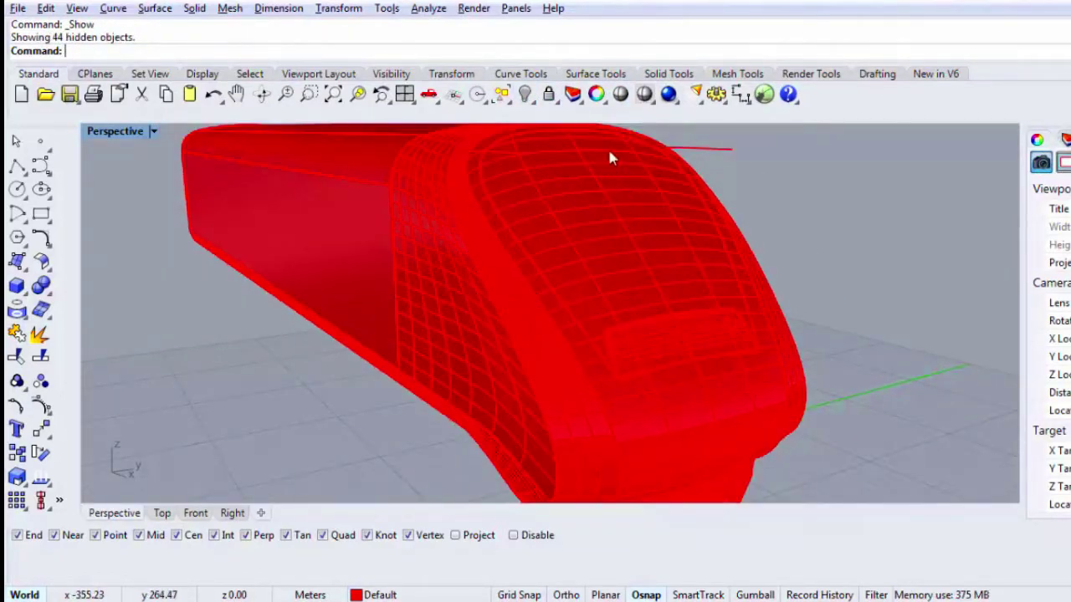
# Step: Examine the whole train in rendered shading and save the file
pyautogui.click(620, 94)
pyautogui.scroll(-5, 648, 289)
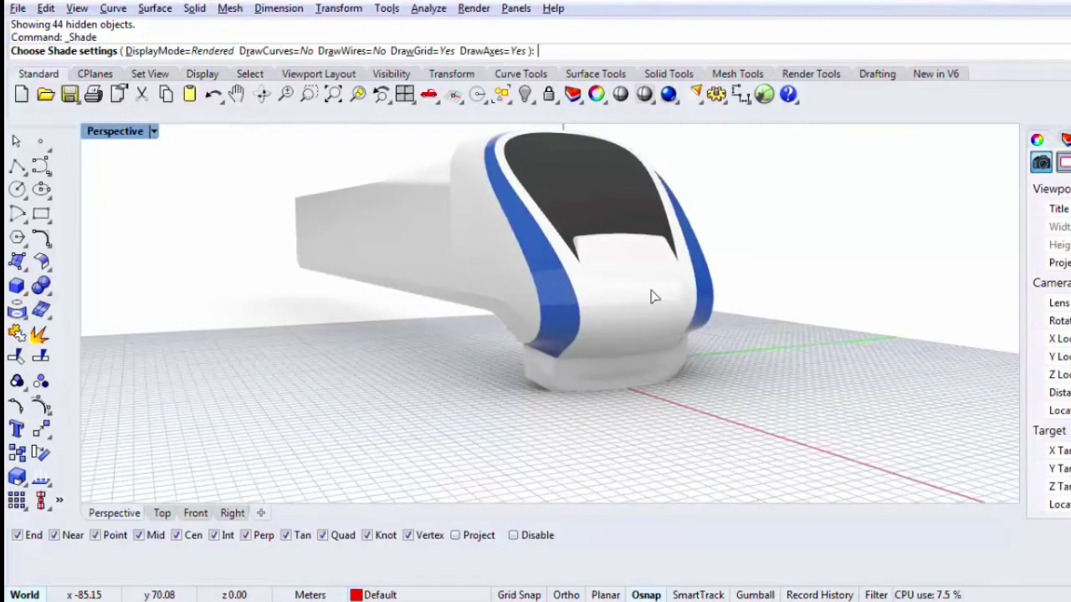
pyautogui.hotkey('ctrl', 's')
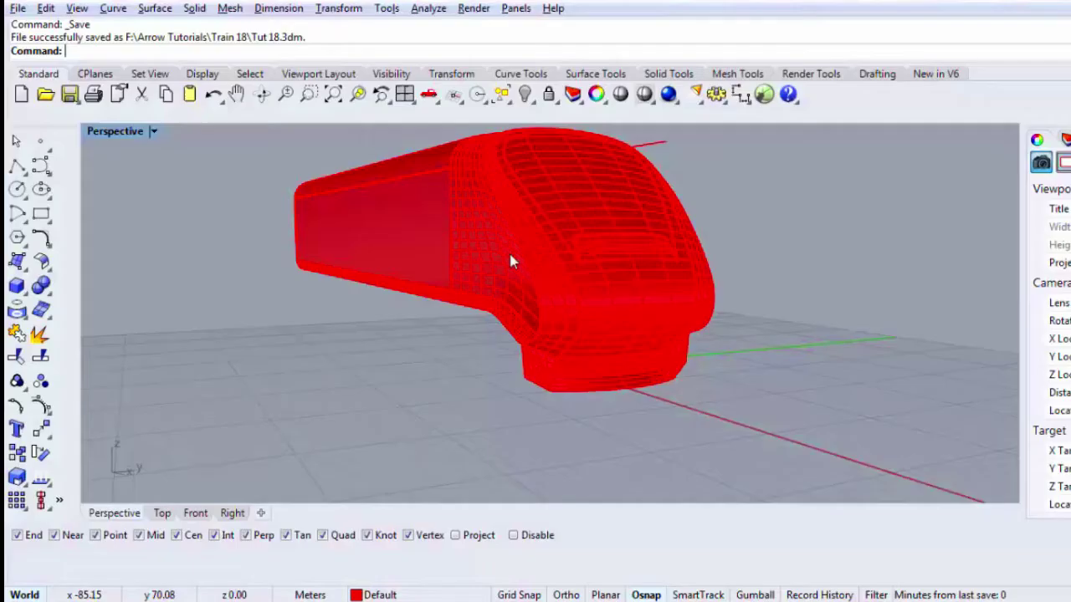
# Step: In the Right view, draw a straight five-point curve along the windscreen glass's upper edge at z 19, from y -7 to y 6, using grid snap
pyautogui.doubleClick(125, 132)
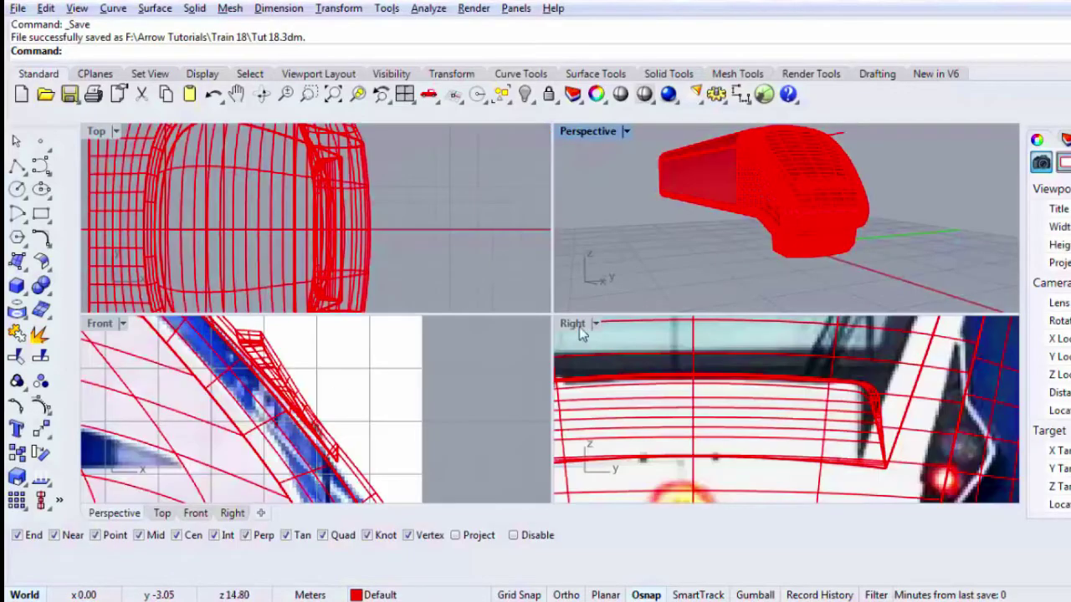
pyautogui.doubleClick(580, 327)
pyautogui.scroll(-6, 579, 327)
pyautogui.moveTo(580, 331); pyautogui.dragTo(586, 492, button='right')
pyautogui.moveTo(666, 437); pyautogui.dragTo(658, 482, button='right')
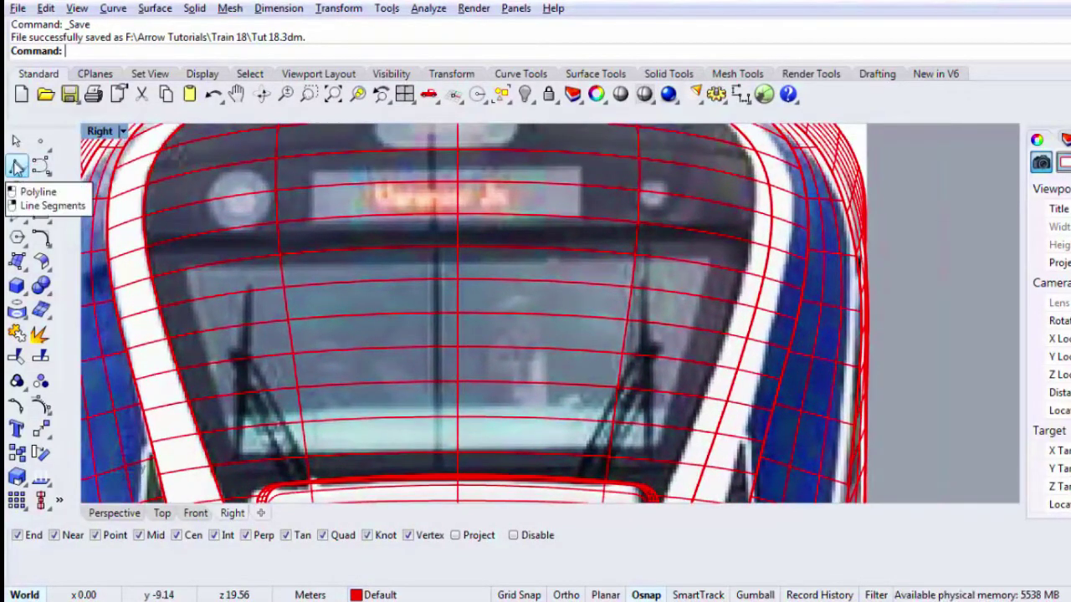
pyautogui.click(40, 165)
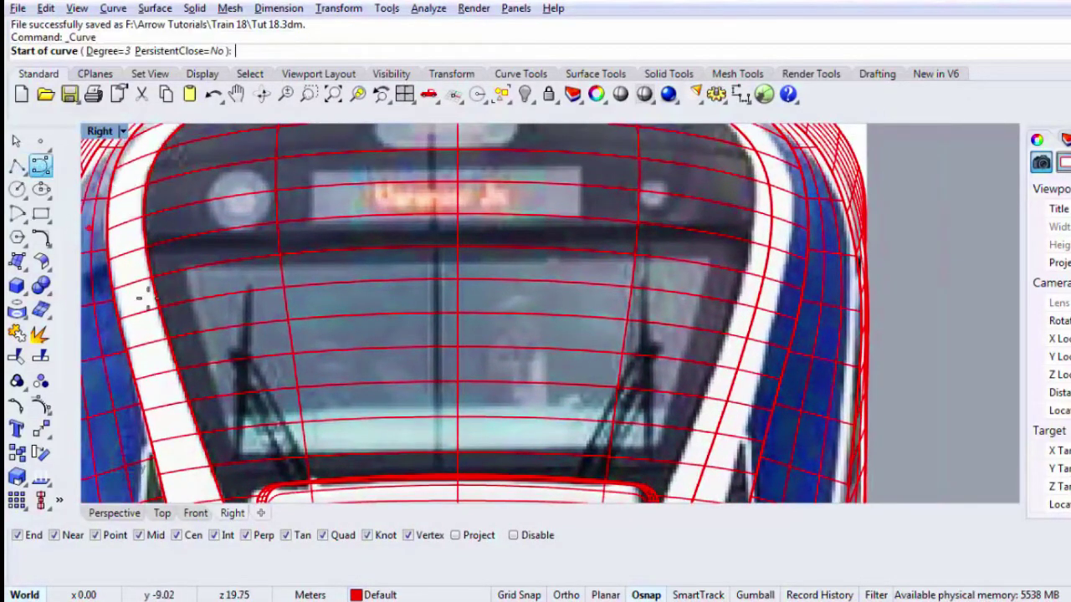
pyautogui.press('F9')
pyautogui.click(171, 259)
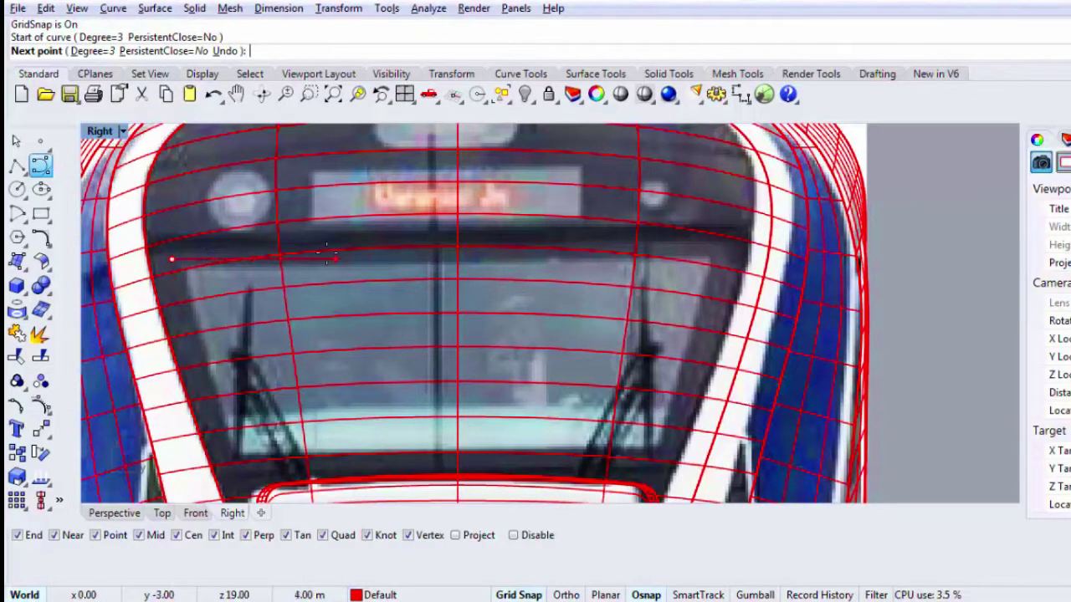
pyautogui.click(330, 257)
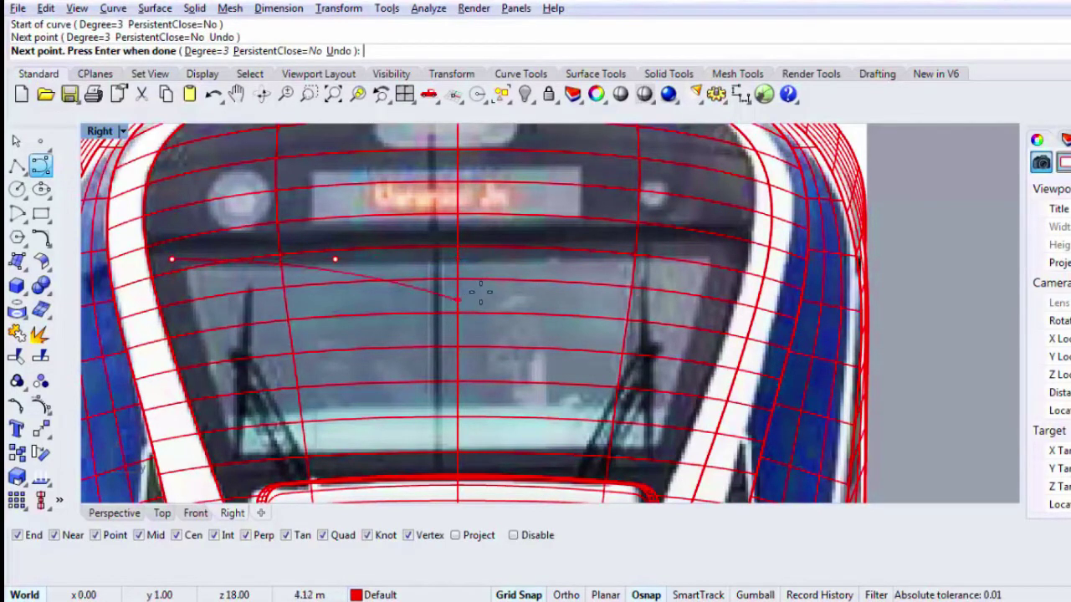
pyautogui.click(513, 535)
pyautogui.click(457, 259)
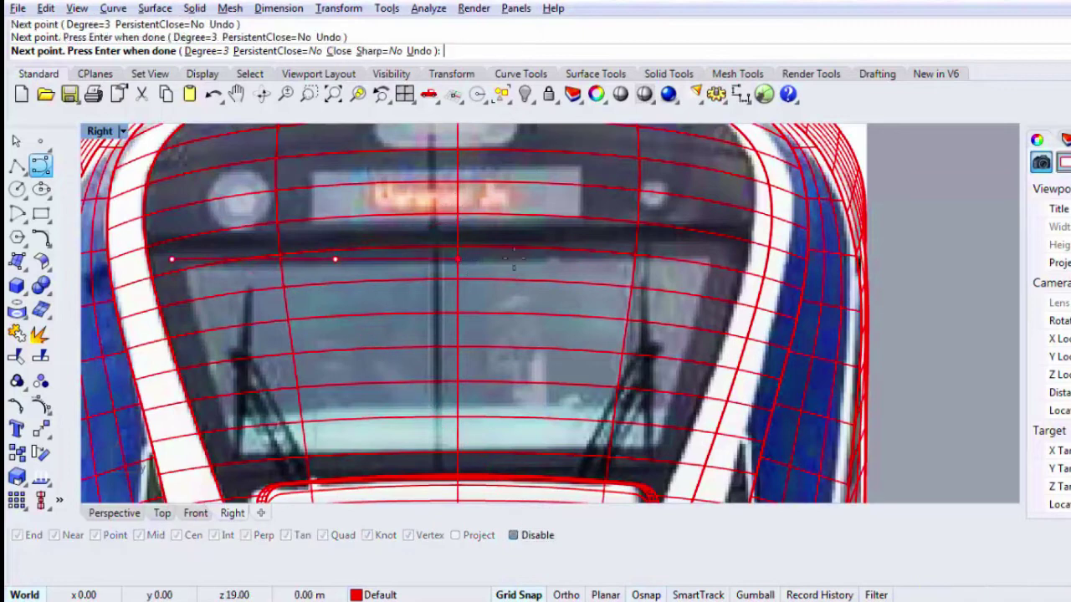
pyautogui.click(589, 276)
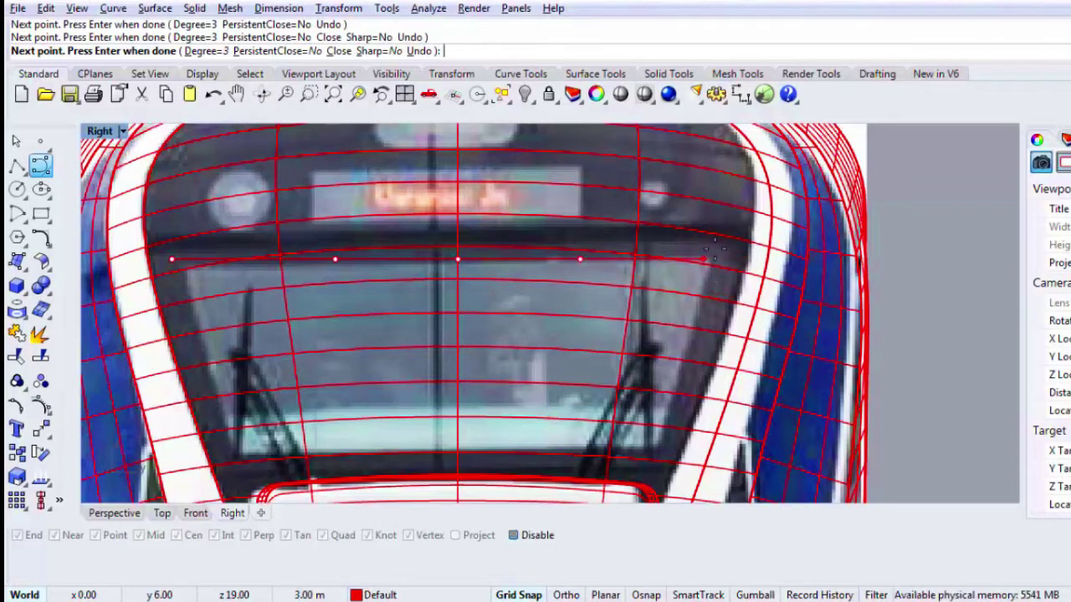
pyautogui.click(716, 250)
pyautogui.press('Return')
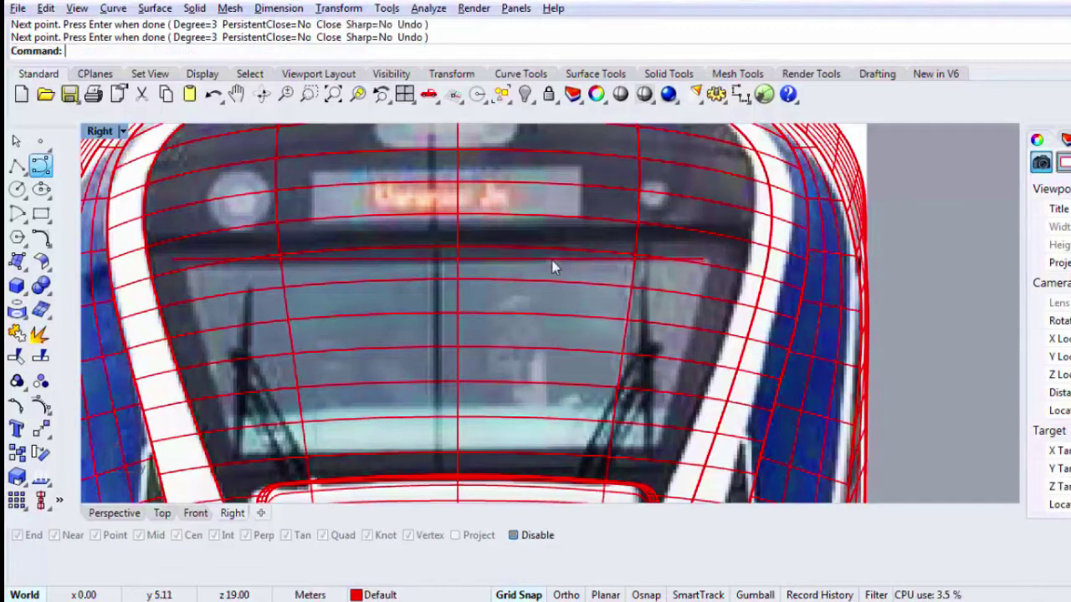
# Step: Delete the middle control point of the new windscreen curve
pyautogui.click(543, 261)
pyautogui.click(458, 259)
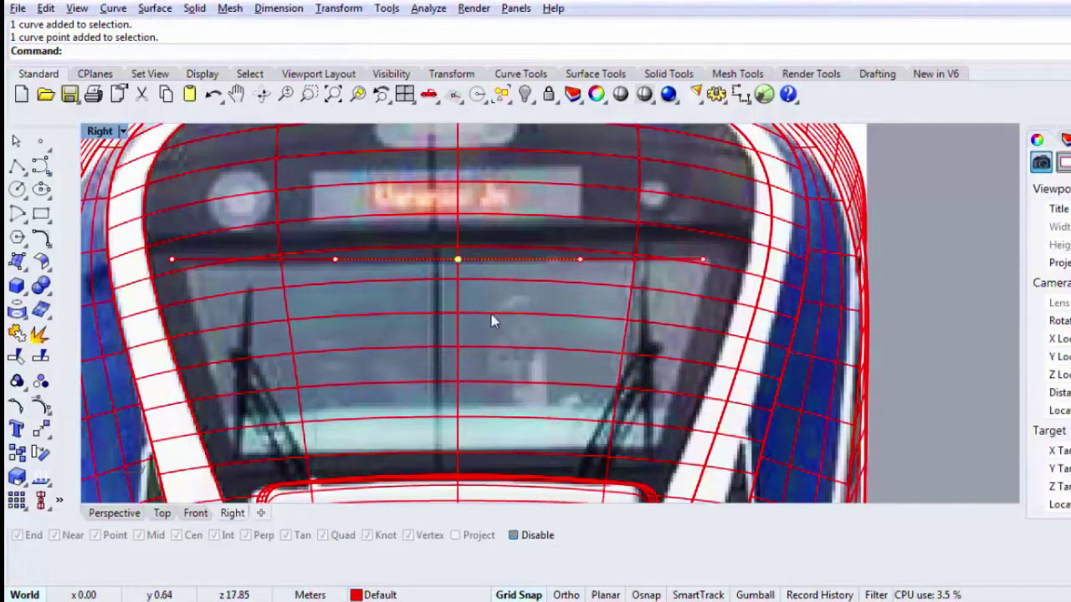
pyautogui.write('Mn')
pyautogui.press('Return')
pyautogui.press('Escape')
pyautogui.click(436, 260)
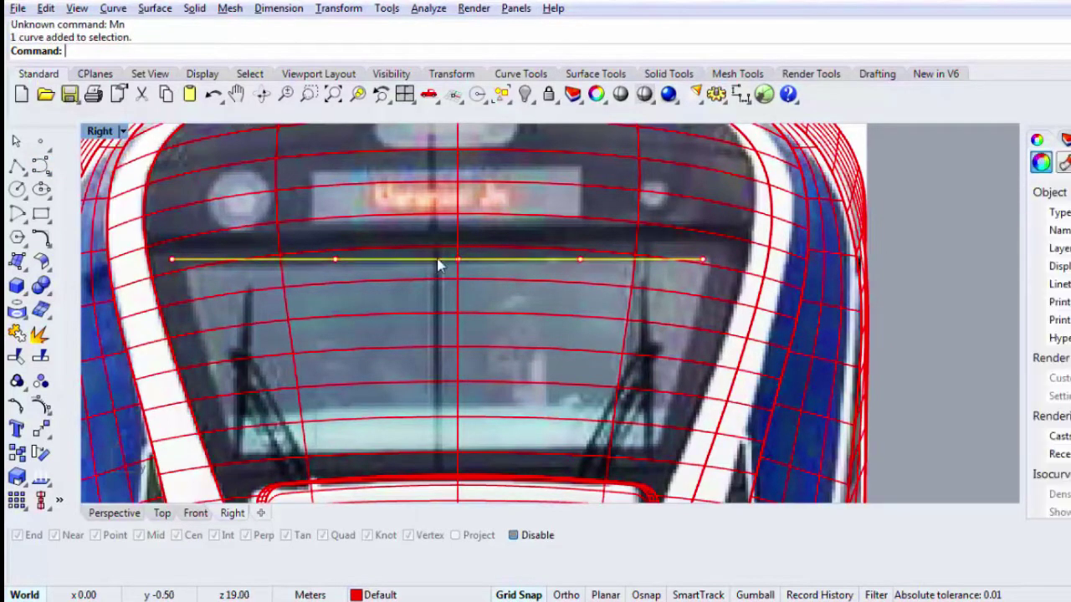
pyautogui.click(458, 260)
pyautogui.press('Delete')
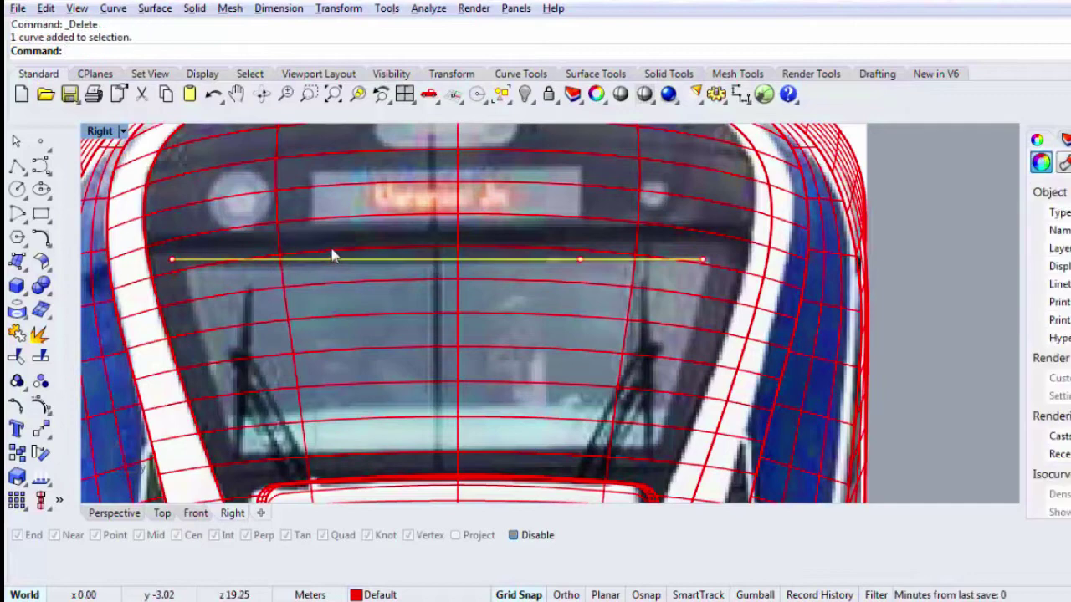
# Step: Move the curve's two inner control points slightly upward, with grid snap off, to arch it along the windscreen's upper edge
pyautogui.moveTo(318, 243); pyautogui.dragTo(654, 324)
pyautogui.write('M')
pyautogui.press('Return')
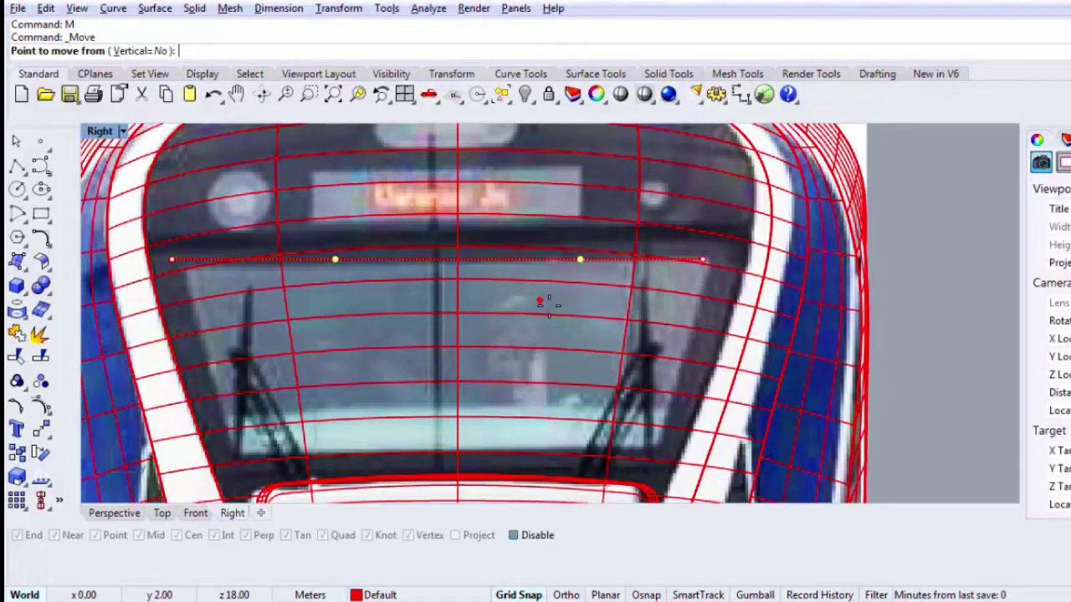
pyautogui.press('F9')
pyautogui.click(549, 294)
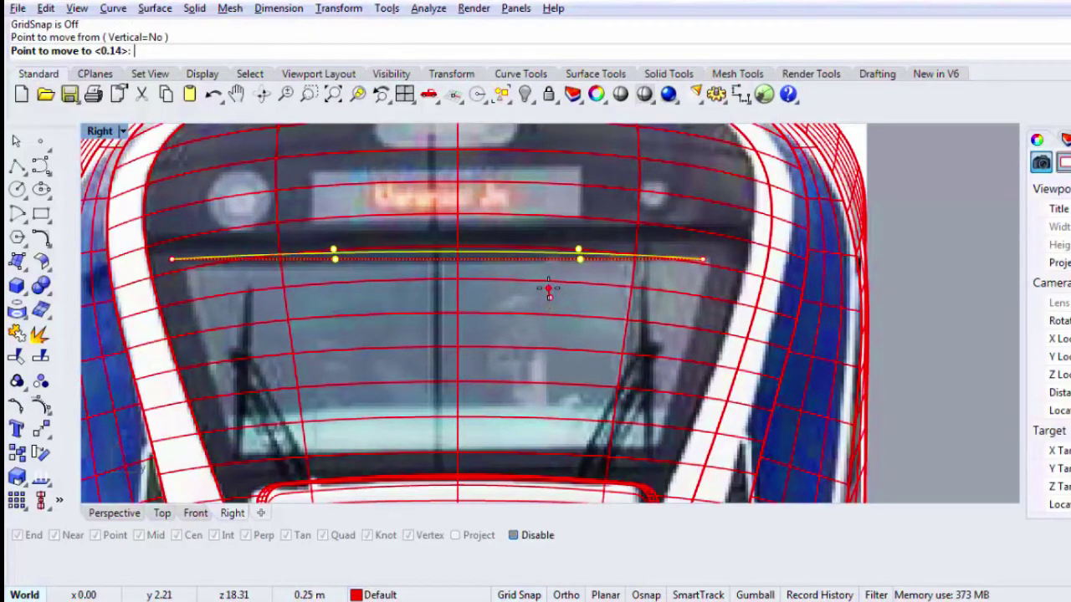
pyautogui.click(552, 283)
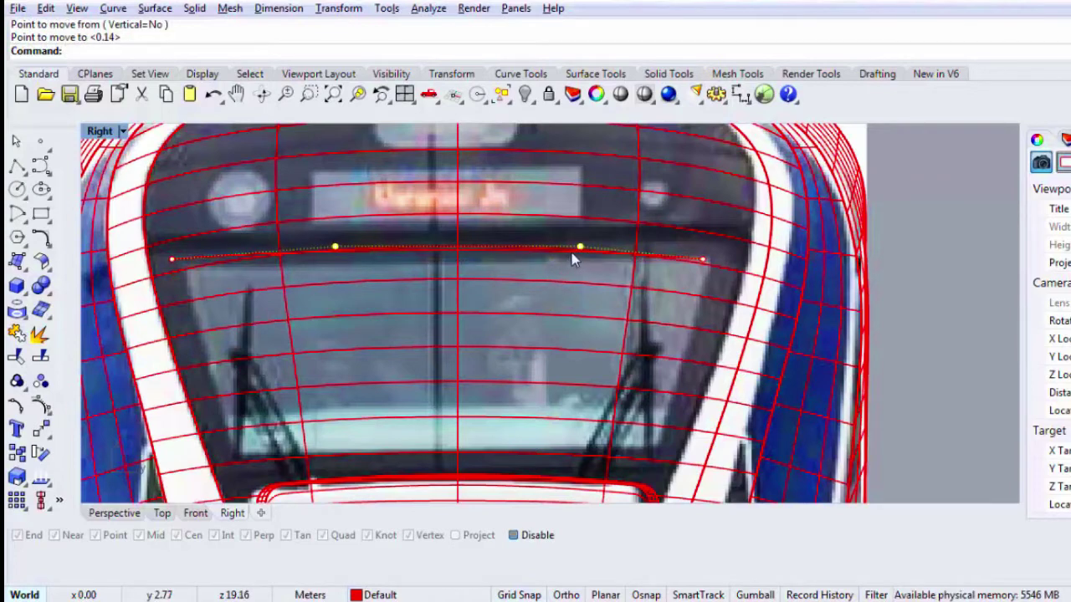
pyautogui.click(566, 254)
pyautogui.press('Escape')
# Step: Hide the Right view's background bitmap and select the arched curve
pyautogui.click(550, 255)
pyautogui.scroll(-2, 564, 260)
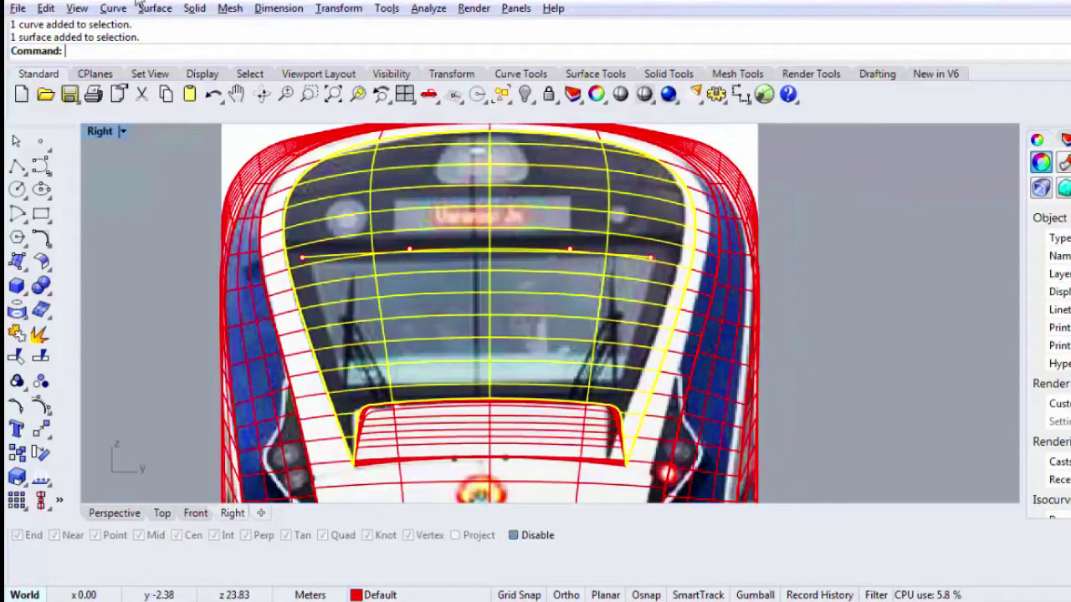
pyautogui.click(82, 8)
pyautogui.moveTo(214, 284)
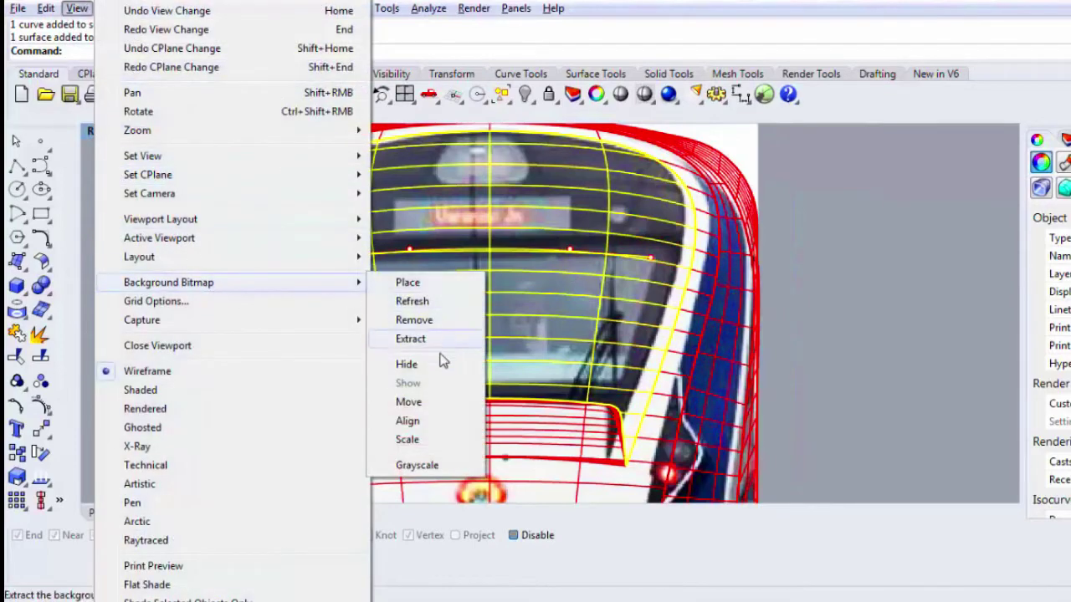
pyautogui.click(443, 362)
pyautogui.click(500, 254)
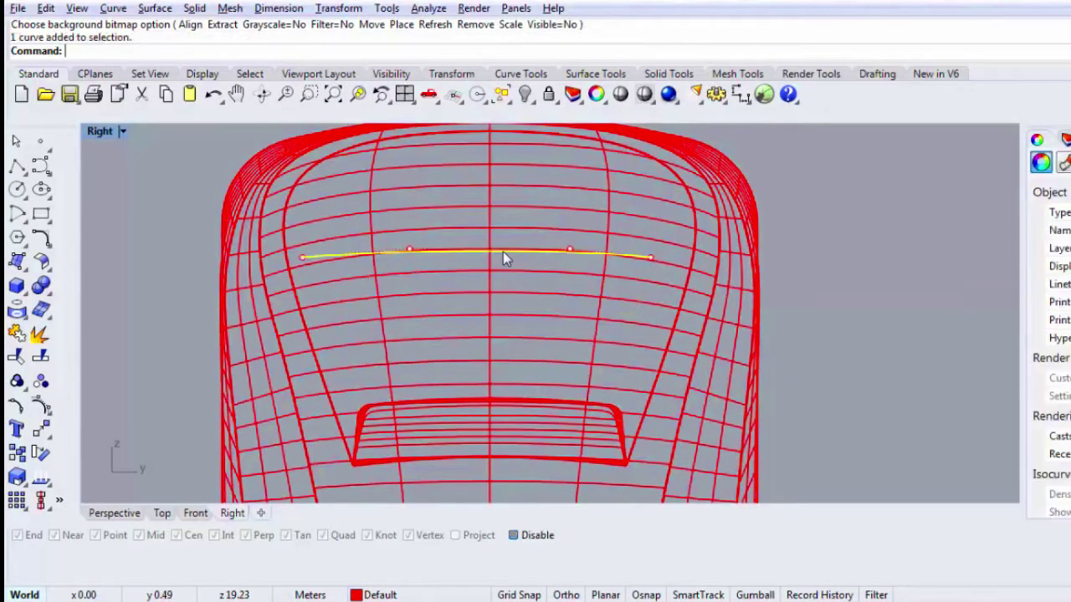
pyautogui.click(89, 10)
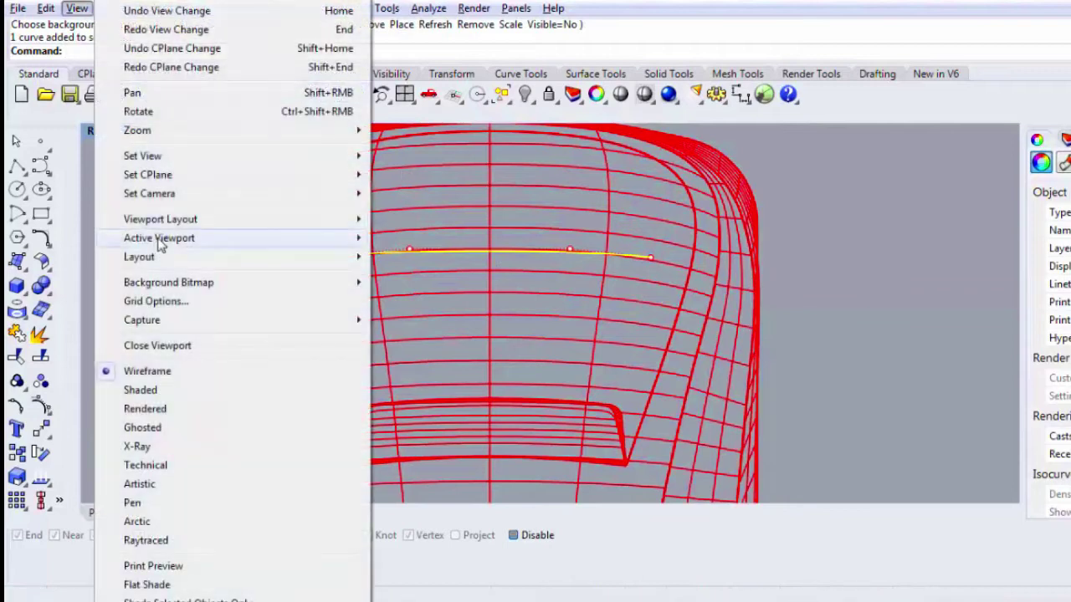
pyautogui.click(507, 305)
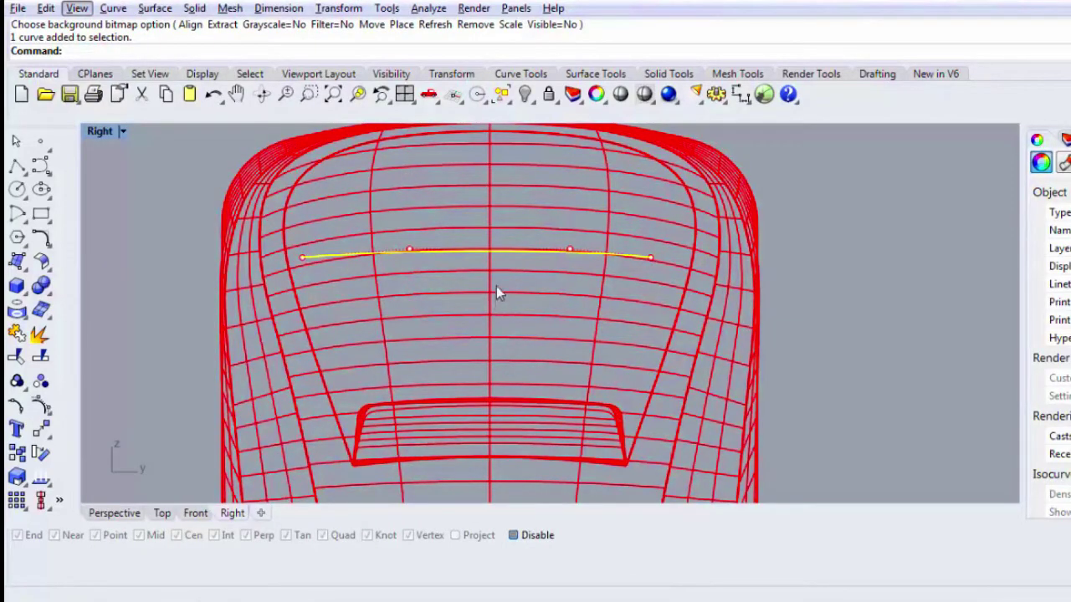
# Step: Undo the control-point move, the point deletion and the windscreen curve itself
pyautogui.hotkey('ctrl', 'z')
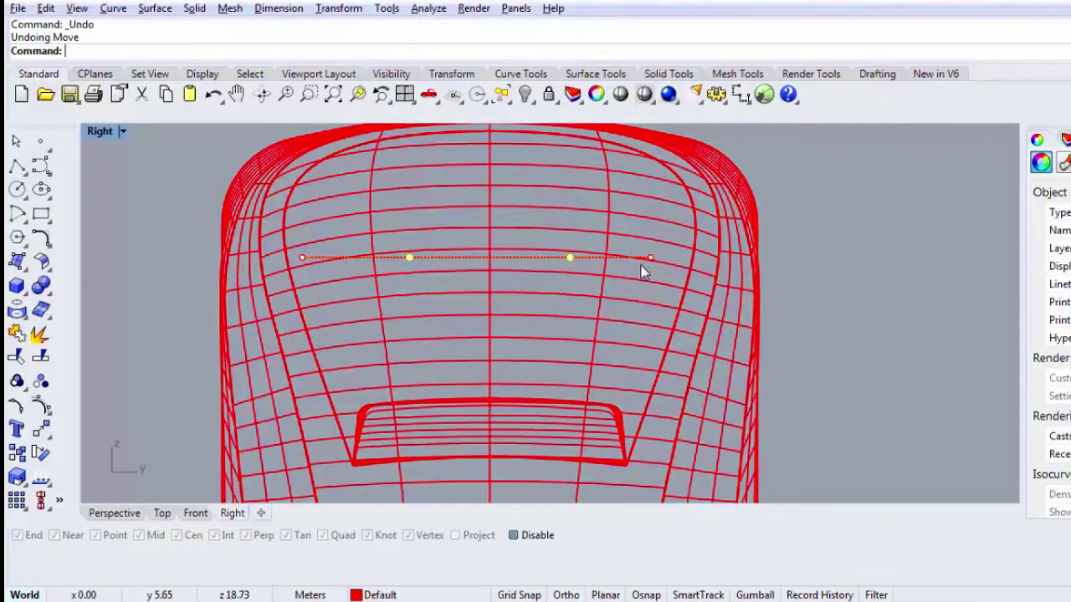
pyautogui.click(648, 255)
pyautogui.hotkey('ctrl', 'z')
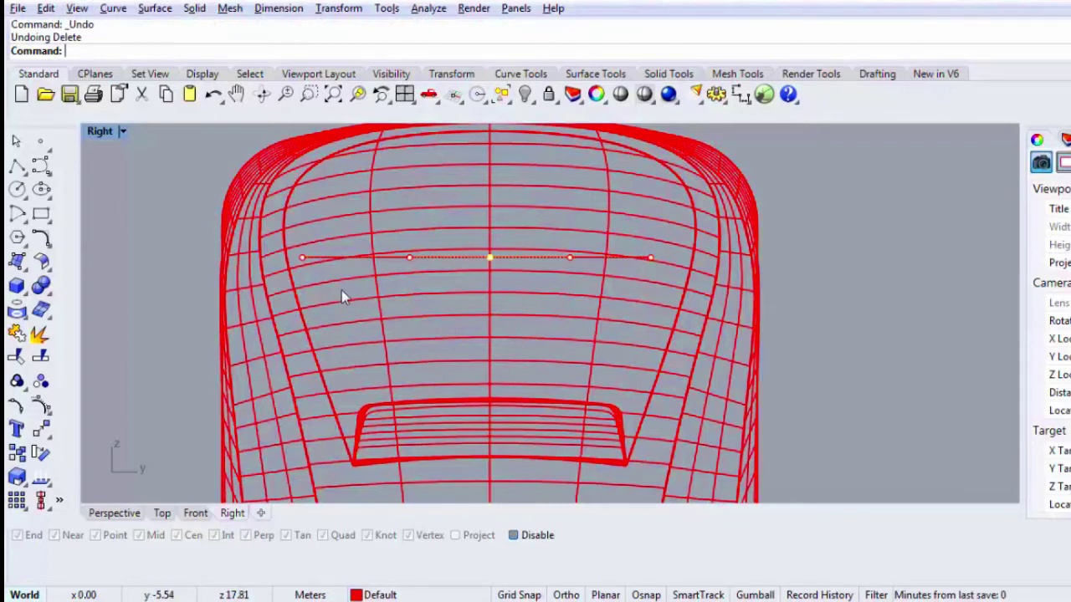
pyautogui.hotkey('ctrl', 'z')
# Step: Draw a three-point curve across the windscreen at z 19 from y -6 through y 0 to y 6, with grid snap on
pyautogui.click(41, 166)
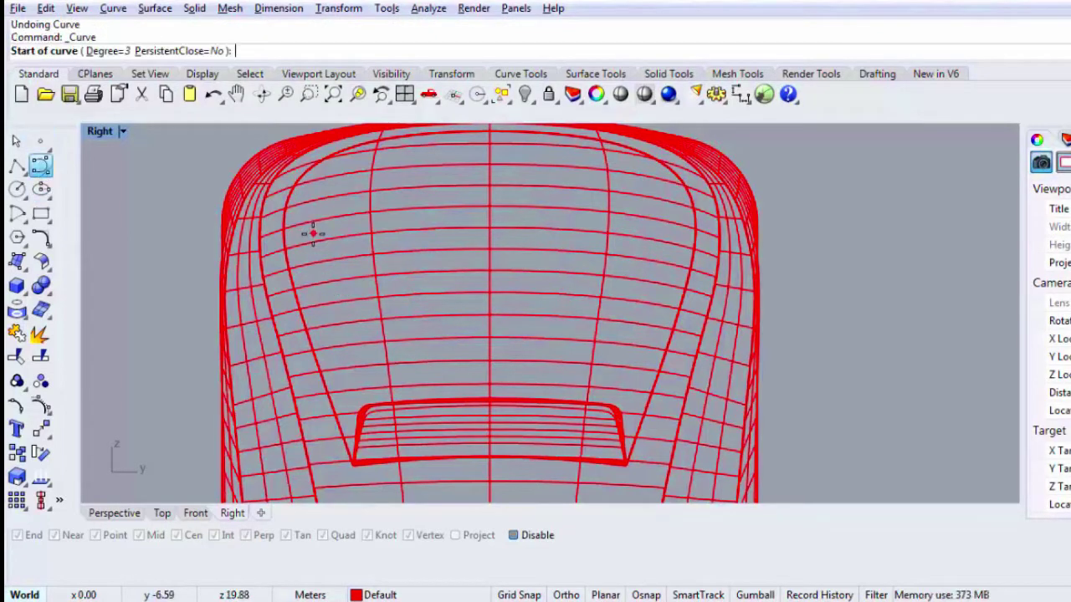
pyautogui.press('F9')
pyautogui.click(329, 257)
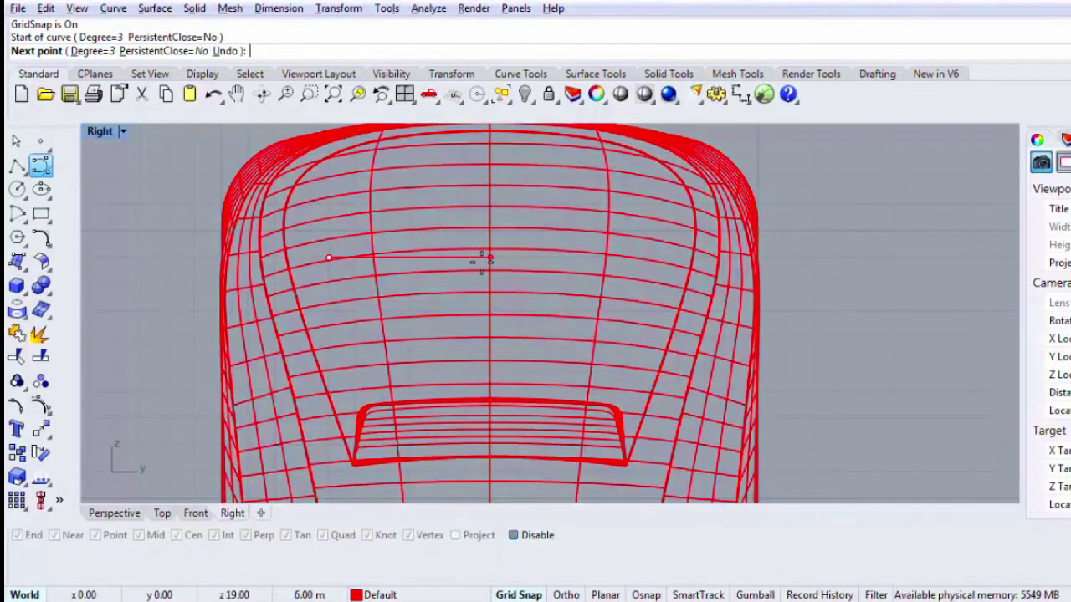
pyautogui.click(489, 257)
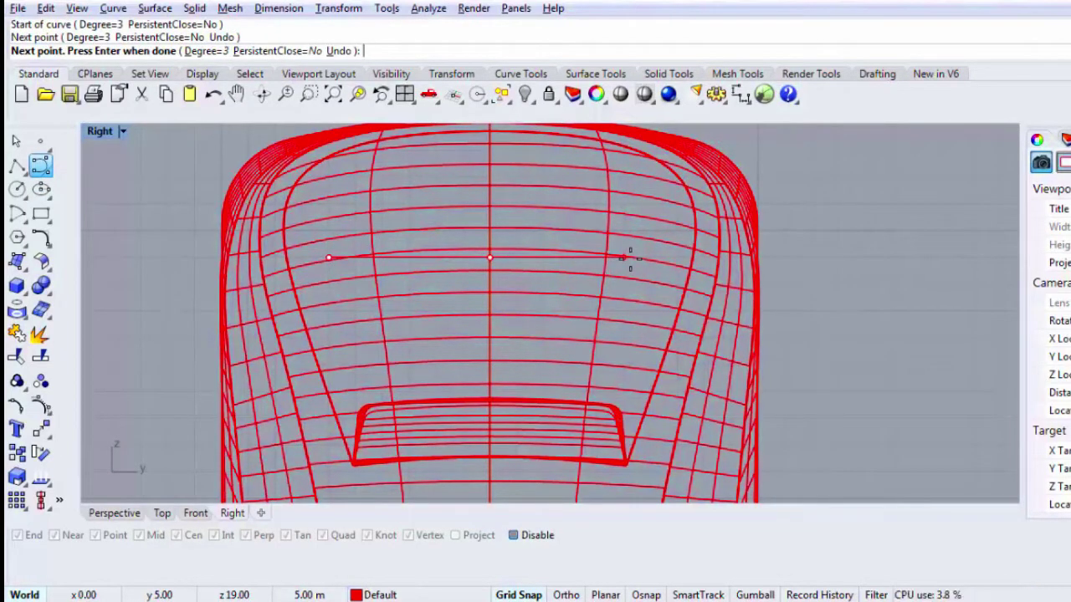
pyautogui.click(649, 258)
pyautogui.press('Return')
# Step: Select the new three-point curve and show the Right view's background bitmap
pyautogui.click(532, 257)
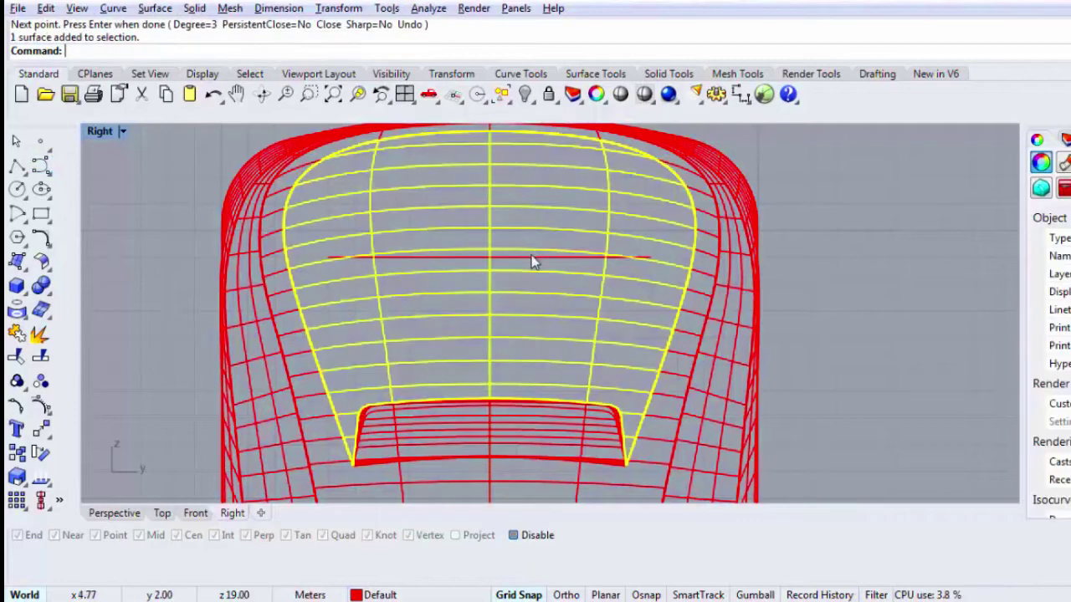
pyautogui.click(517, 257)
pyautogui.click(75, 8)
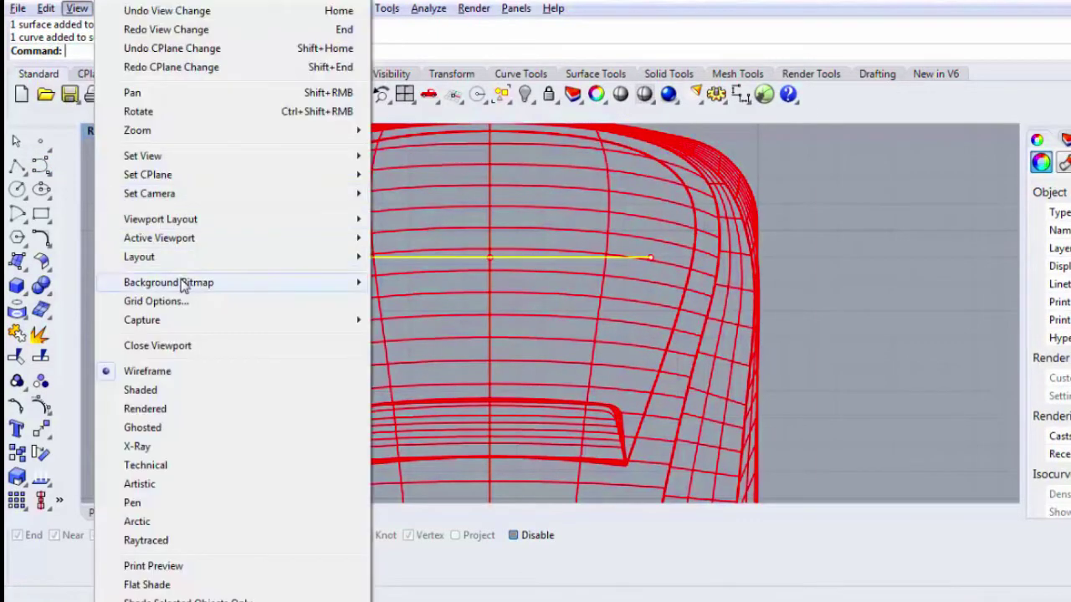
pyautogui.moveTo(205, 282)
pyautogui.click(408, 383)
# Step: Move the curve's middle control point up about 0.5 m, with grid snap off, to follow the windscreen's upper edge
pyautogui.scroll(5, 542, 238)
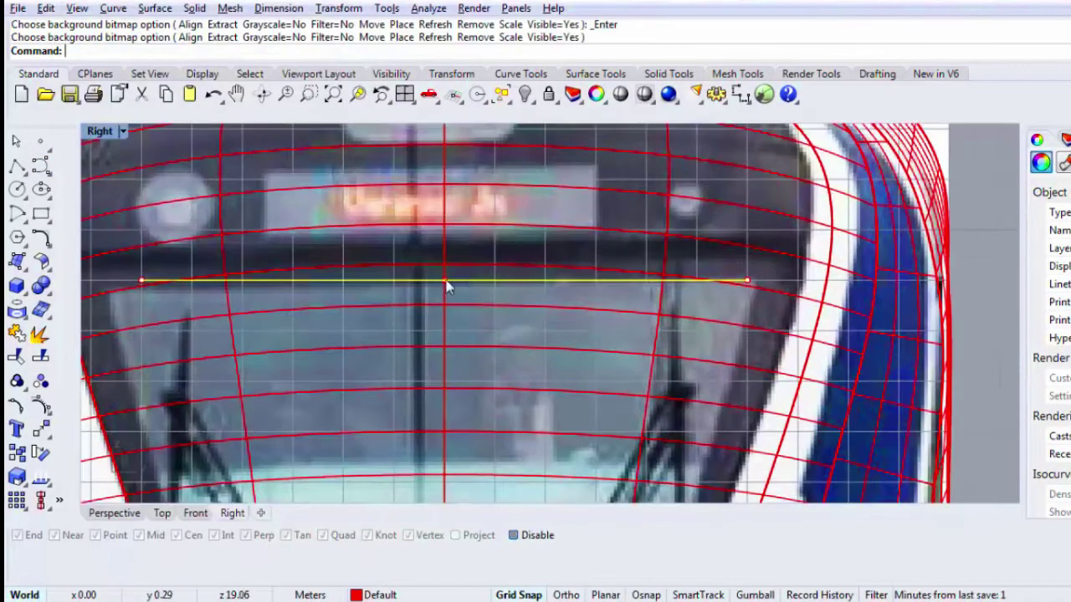
pyautogui.click(445, 280)
pyautogui.write('m')
pyautogui.press('Return')
pyautogui.press('F9')
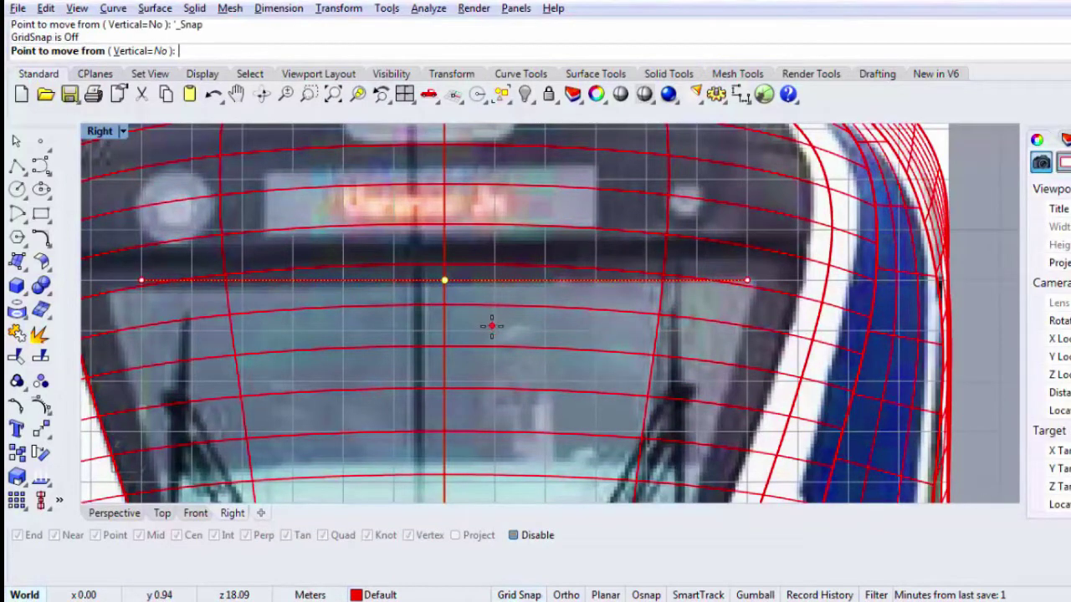
pyautogui.click(492, 323)
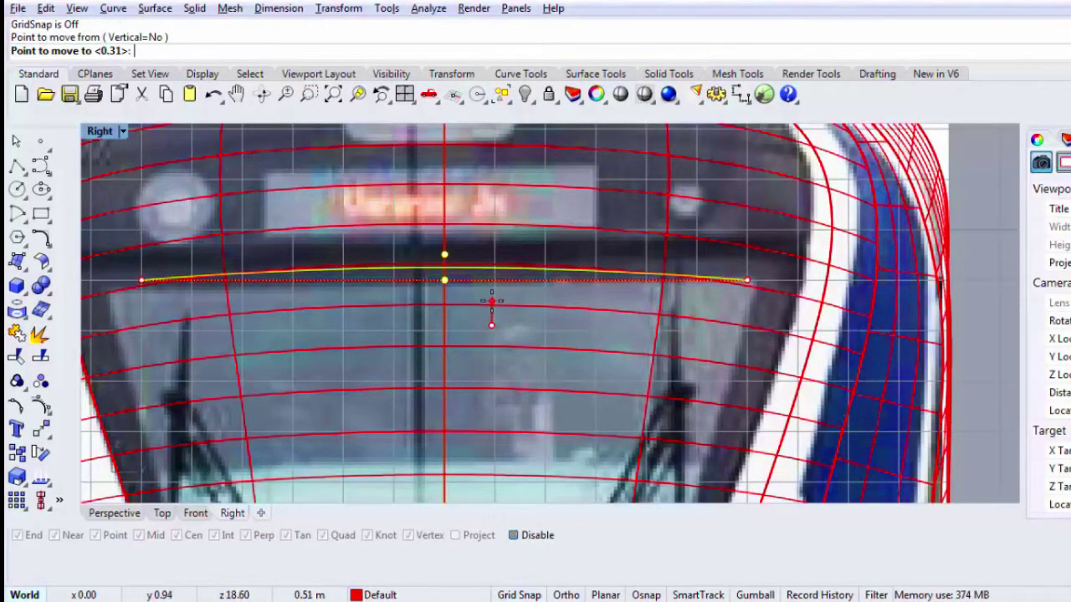
pyautogui.click(492, 298)
pyautogui.scroll(-2, 590, 256)
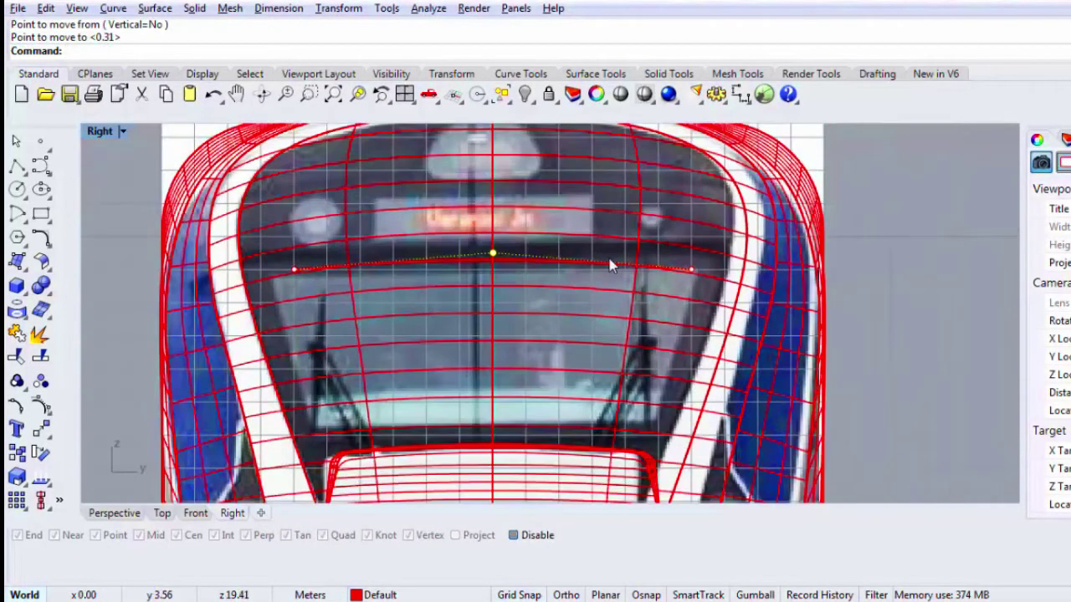
# Step: Make a wider copy of the arched curve with Scale1D from y 0, with ortho on, and delete the original curve
pyautogui.click(293, 273)
pyautogui.click(299, 272)
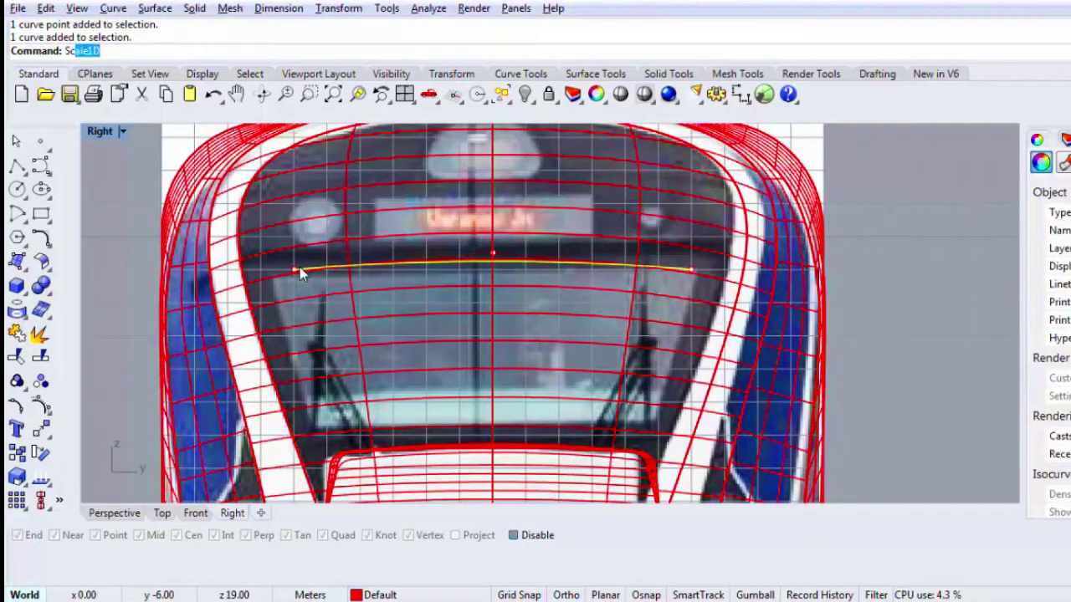
pyautogui.press('Return')
pyautogui.press('F9')
pyautogui.click(493, 266)
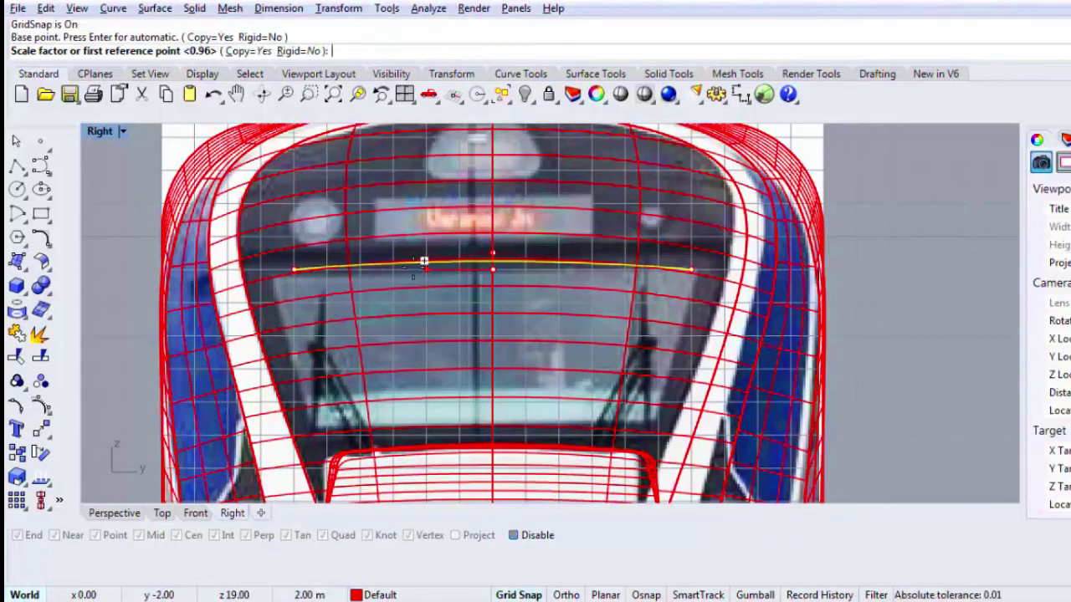
pyautogui.press('F9')
pyautogui.press('F9')
pyautogui.press('F8')
pyautogui.press('F9')
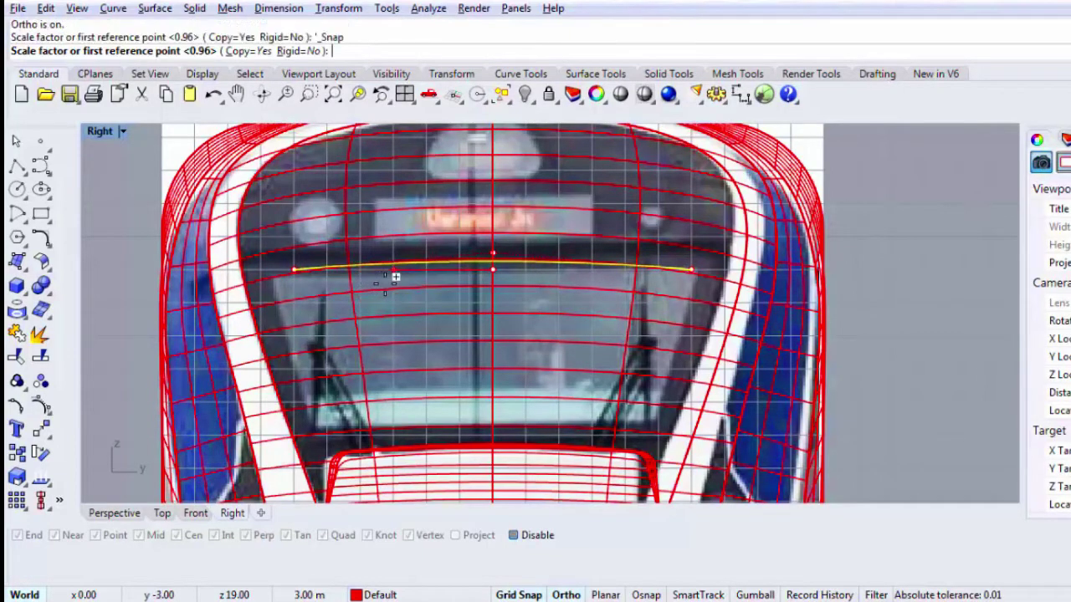
pyautogui.click(368, 281)
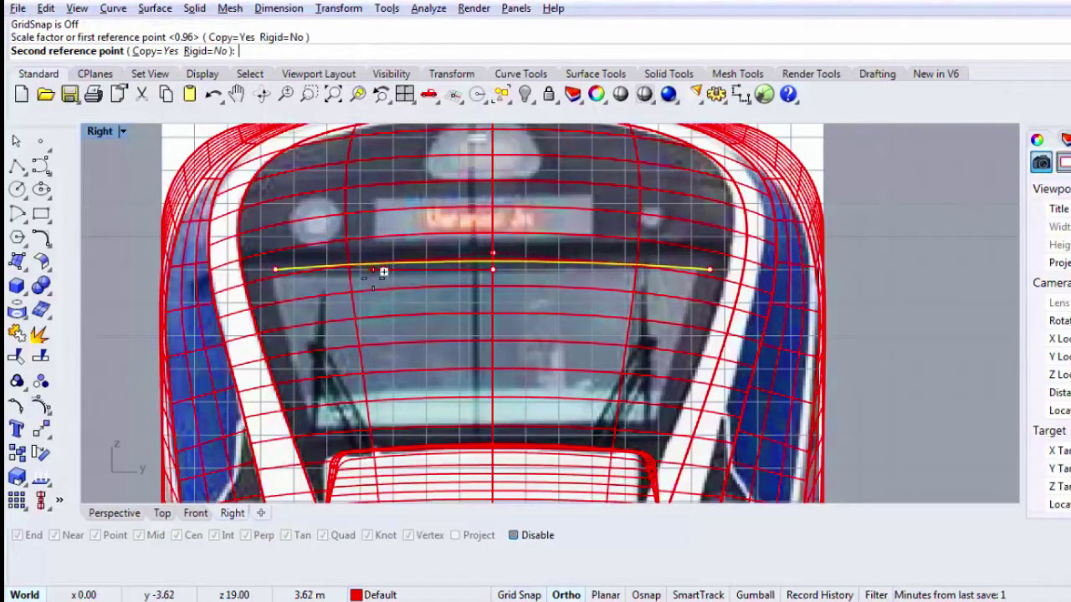
pyautogui.click(372, 279)
pyautogui.press('Return')
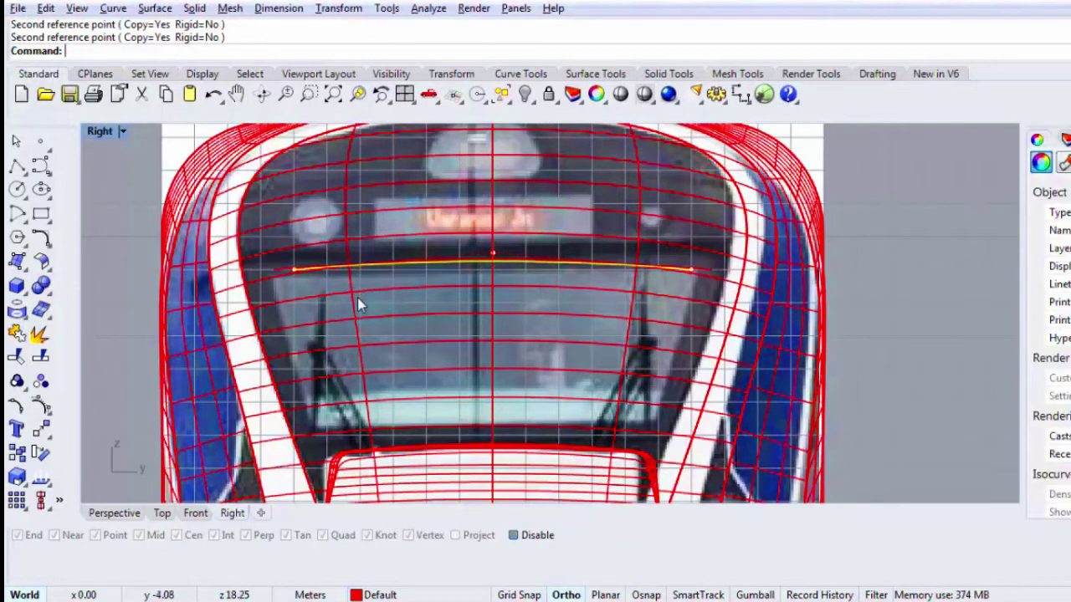
pyautogui.press('Delete')
# Step: Copy the widened curve straight down about 5 m to the windscreen's lower edge
pyautogui.click(393, 267)
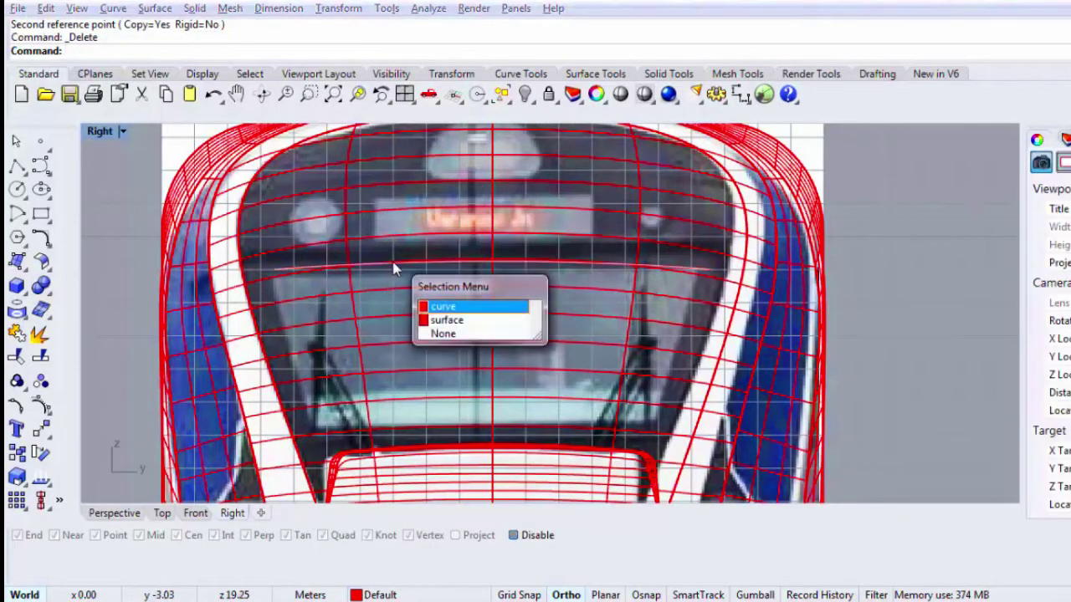
pyautogui.click(442, 306)
pyautogui.moveTo(394, 282); pyautogui.dragTo(356, 247, button='right')
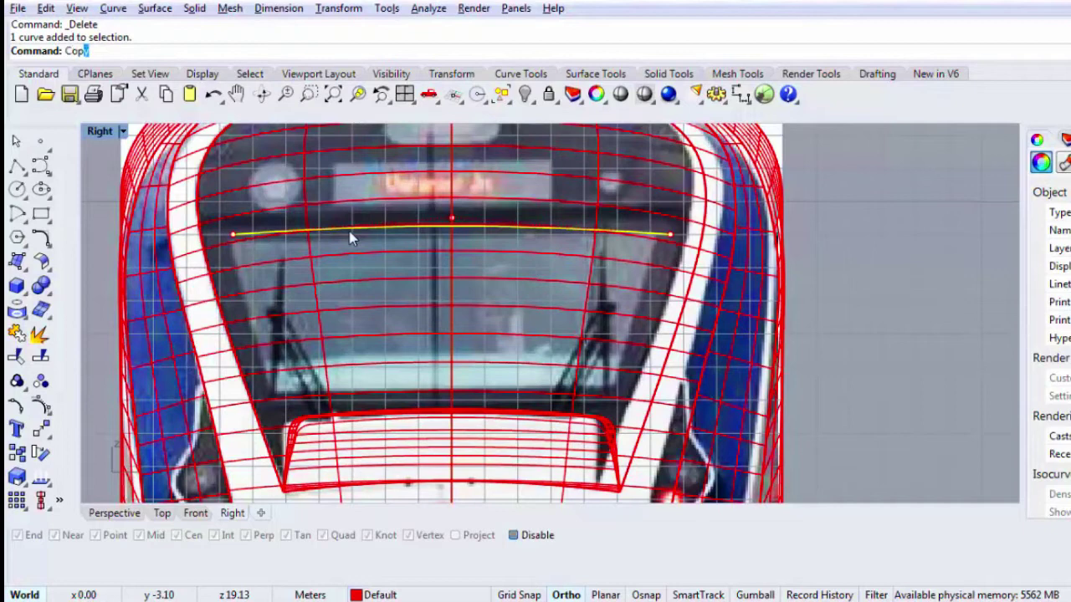
pyautogui.write('Cop')
pyautogui.press('Return')
pyautogui.click(374, 240)
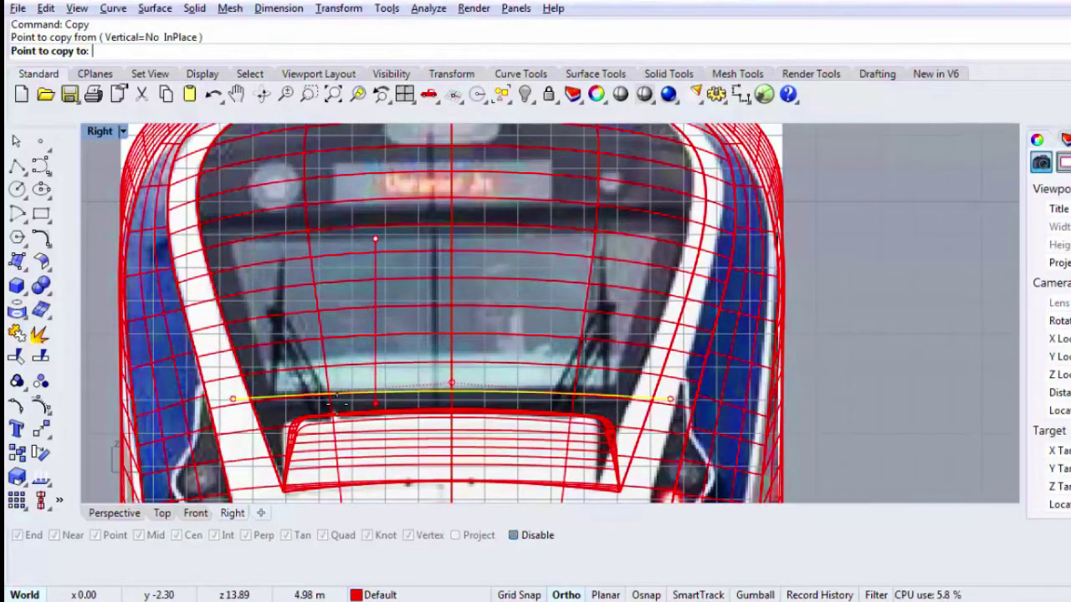
pyautogui.click(335, 405)
pyautogui.press('Return')
# Step: Enable the object snaps and try a vertical polyline down from the upper curve's left end
pyautogui.click(17, 166)
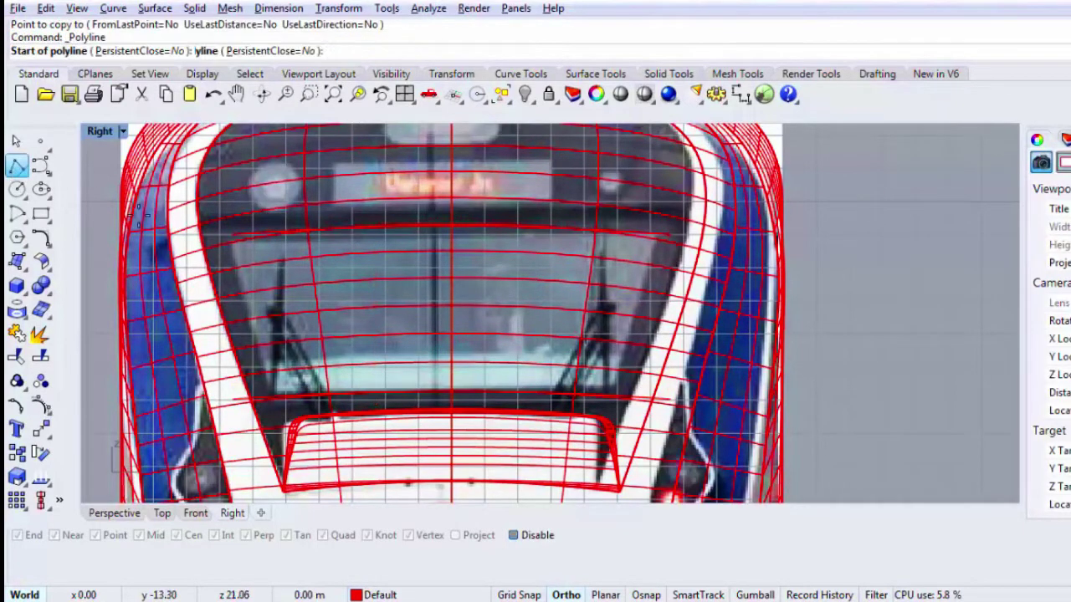
pyautogui.click(513, 535)
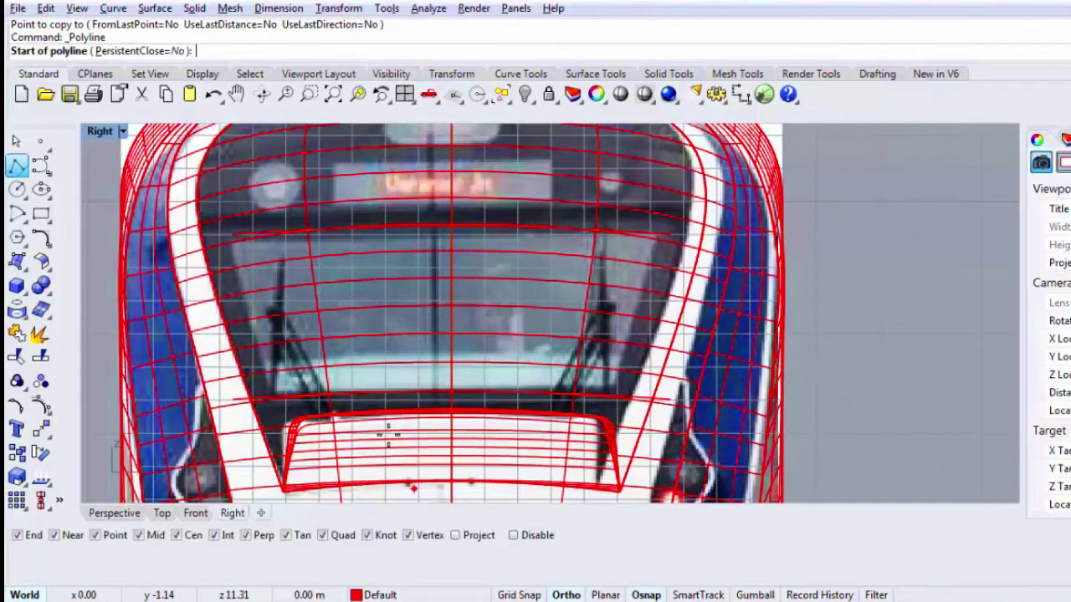
pyautogui.click(232, 235)
pyautogui.click(236, 306)
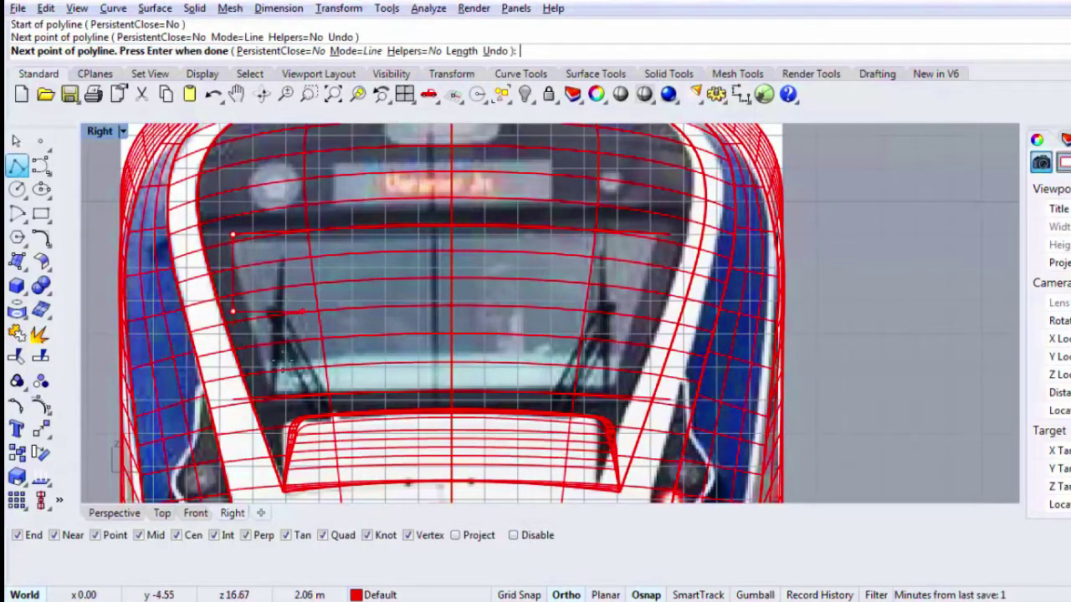
pyautogui.press('Return')
# Step: Draw a three-point curve from the upper curve's left end down to the lower curve at about y -5.5, z 14.1
pyautogui.click(42, 166)
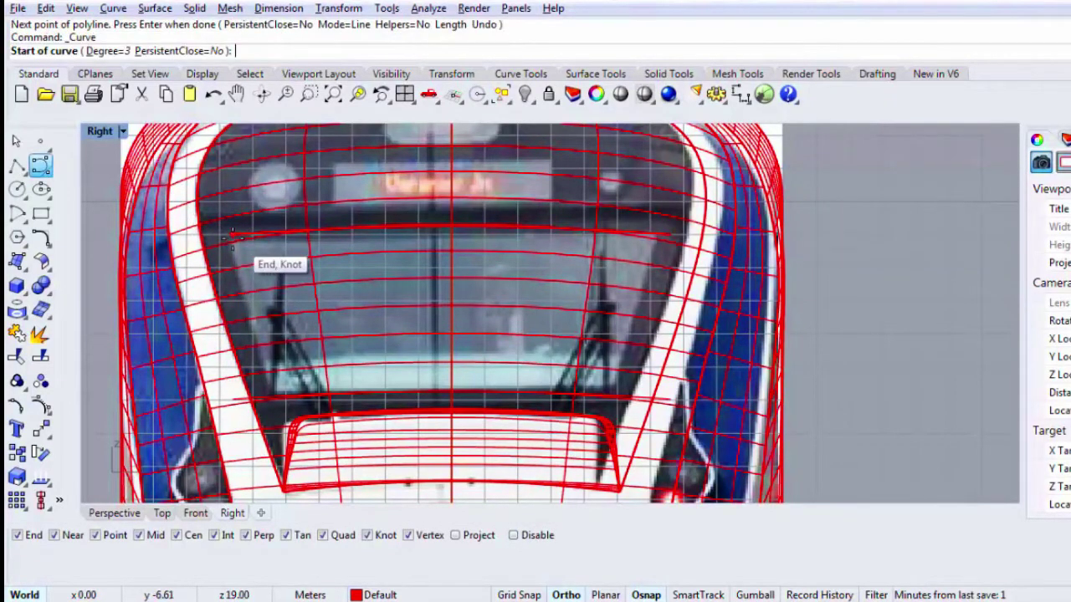
pyautogui.click(232, 235)
pyautogui.click(233, 295)
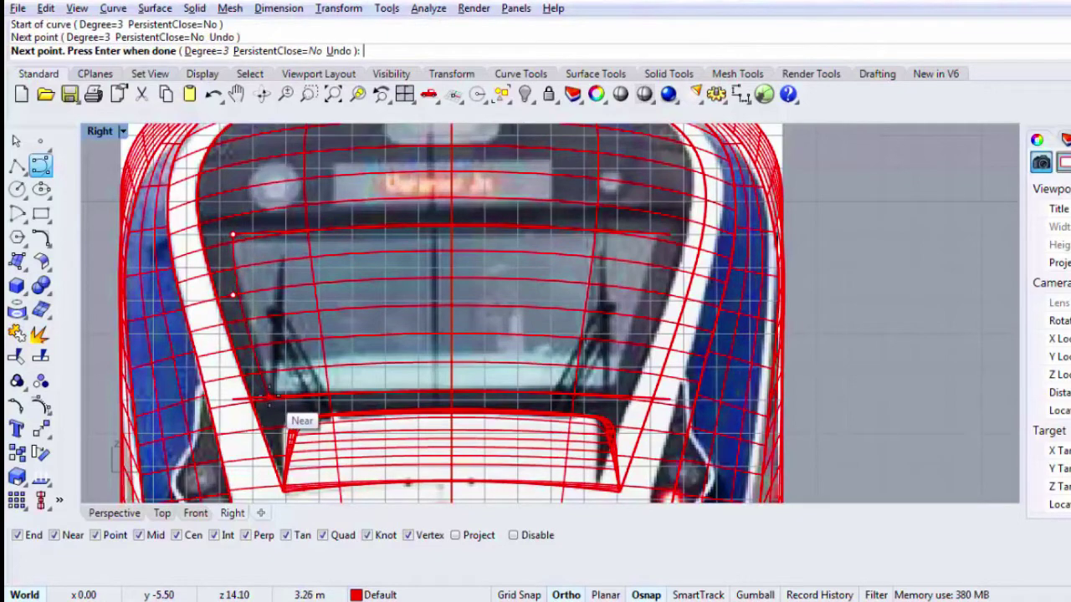
pyautogui.click(270, 398)
pyautogui.press('Return')
# Step: Show the side curve's control points and move its middle point slightly inward toward the windscreen's edge
pyautogui.click(236, 302)
pyautogui.press('F10')
pyautogui.click(234, 299)
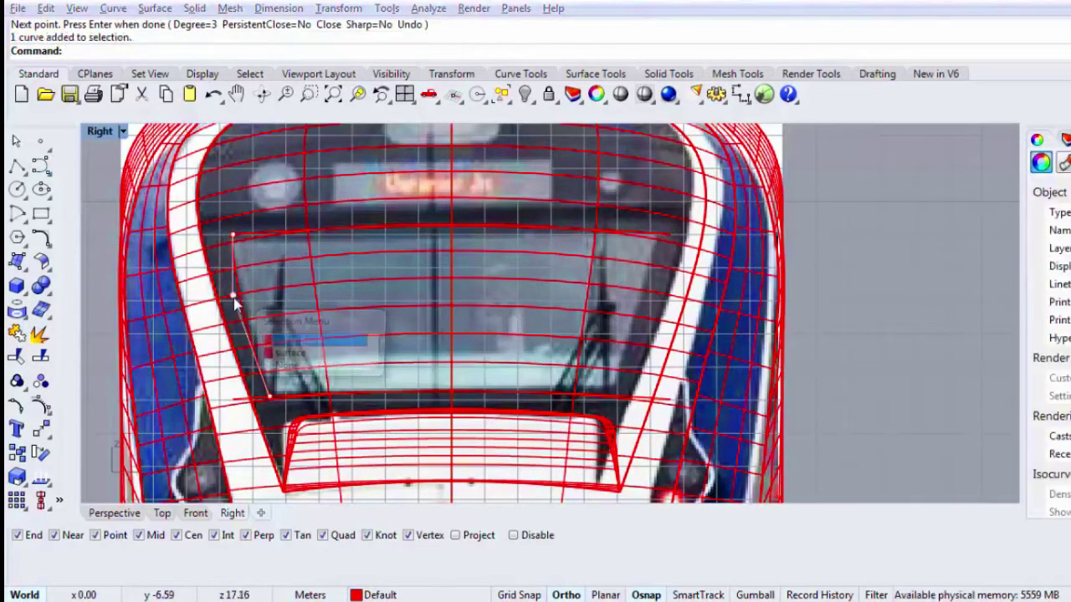
pyautogui.click(277, 340)
pyautogui.write('m')
pyautogui.press('Return')
pyautogui.scroll(4, 265, 304)
pyautogui.click(265, 303)
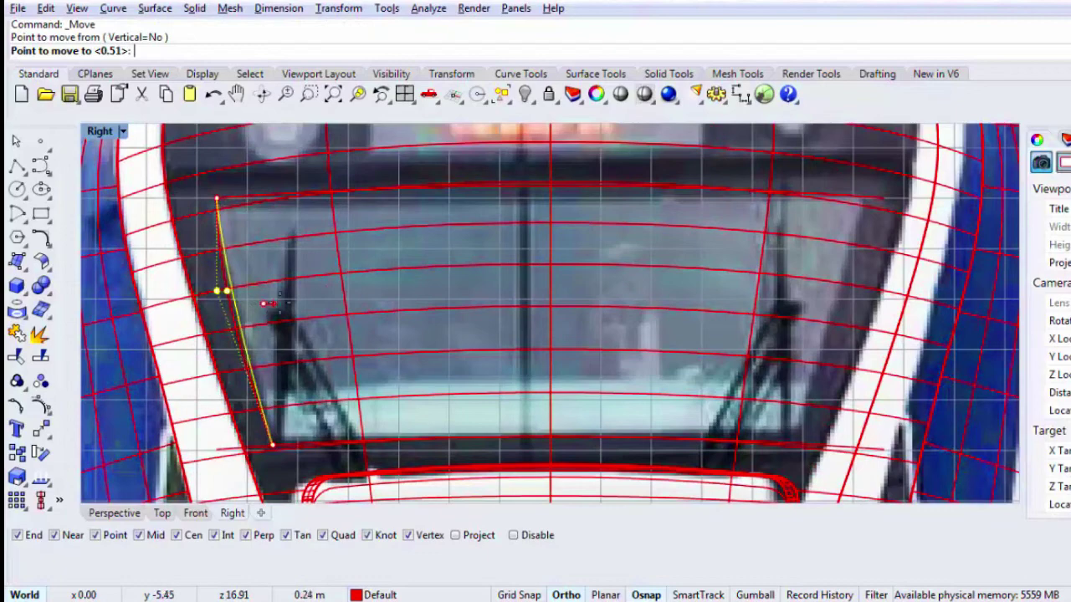
pyautogui.click(280, 303)
# Step: Move the side curve's middle control point down about 0.54 m
pyautogui.rightClick(284, 307)
pyautogui.click(288, 304)
pyautogui.click(289, 330)
pyautogui.rightClick(285, 308)
pyautogui.click(283, 307)
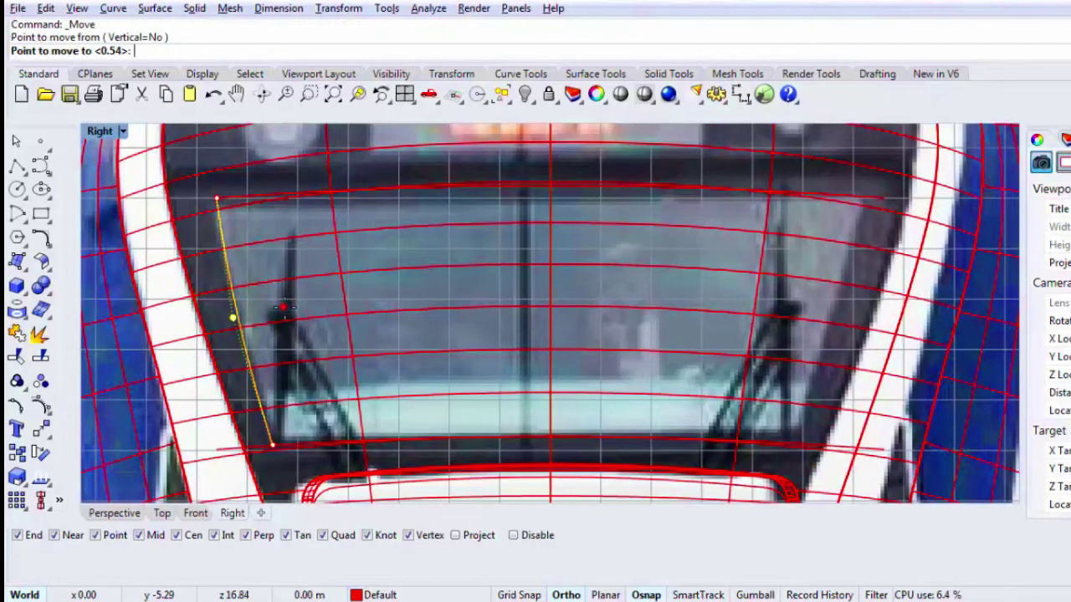
pyautogui.click(283, 308)
# Step: Mirror the side curve across the vertical centreline at y 0, with grid snap on
pyautogui.scroll(-4, 283, 305)
pyautogui.click(265, 331)
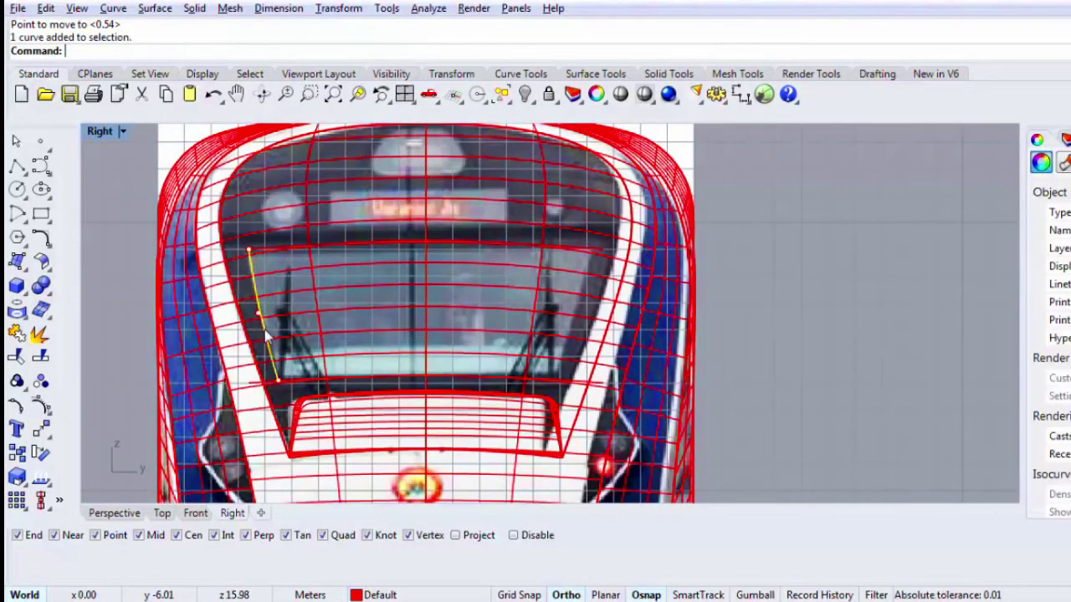
pyautogui.press('Return')
pyautogui.press('F9')
pyautogui.click(431, 261)
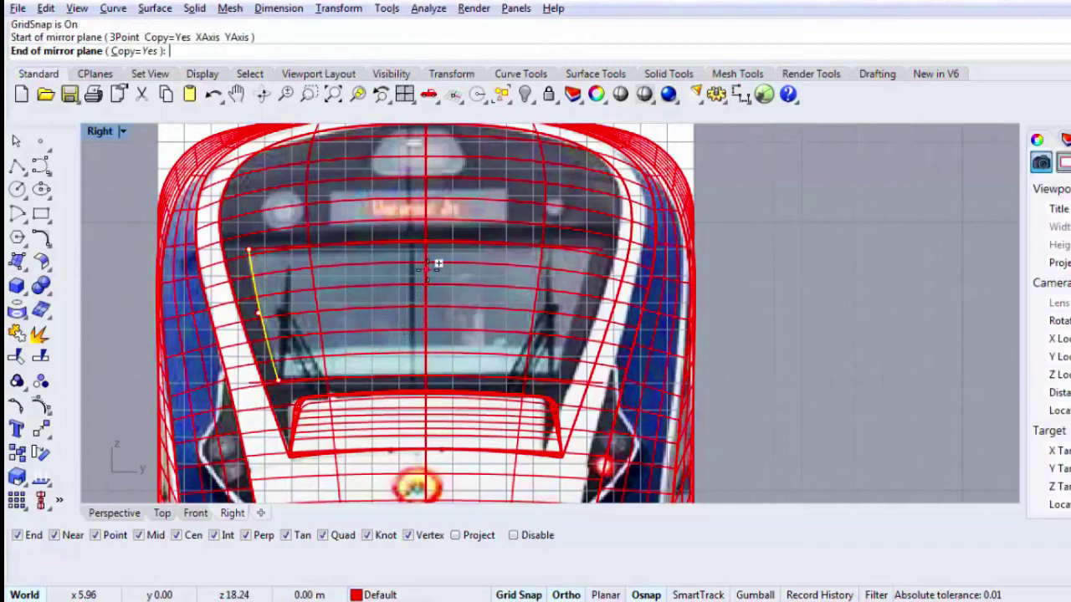
pyautogui.scroll(-2, 509, 375)
pyautogui.click(458, 147)
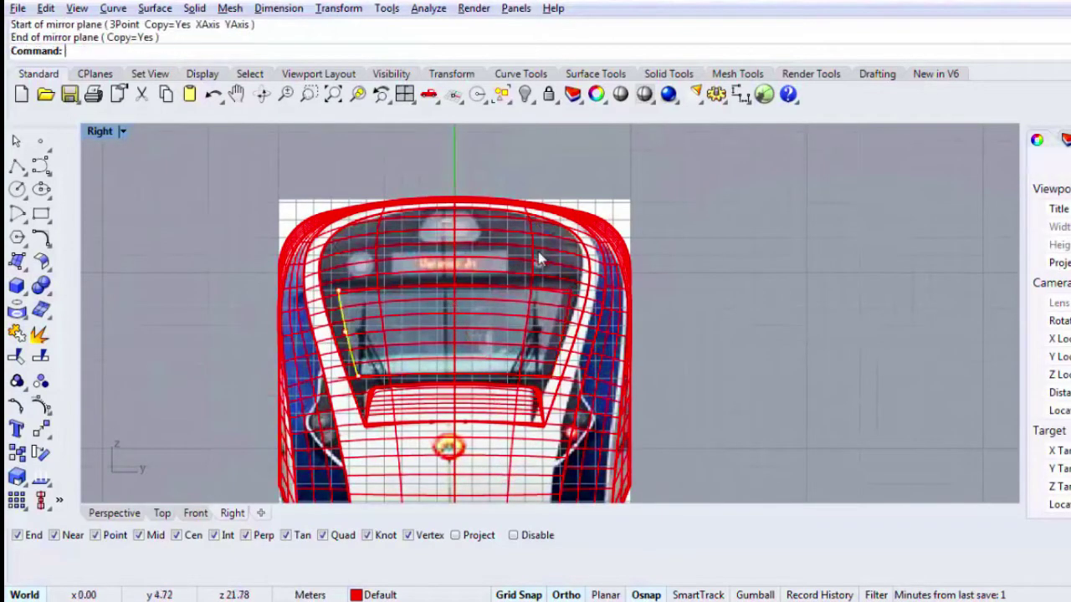
# Step: Try to fillet the windscreen outline's upper-left corner with a radius of 0.5
pyautogui.scroll(3, 567, 321)
pyautogui.scroll(2, 566, 318)
pyautogui.keyDown('shift'); pyautogui.click(566, 318); pyautogui.keyUp('shift')
pyautogui.keyDown('shift'); pyautogui.click(560, 290); pyautogui.keyUp('shift')
pyautogui.scroll(-4, 559, 292)
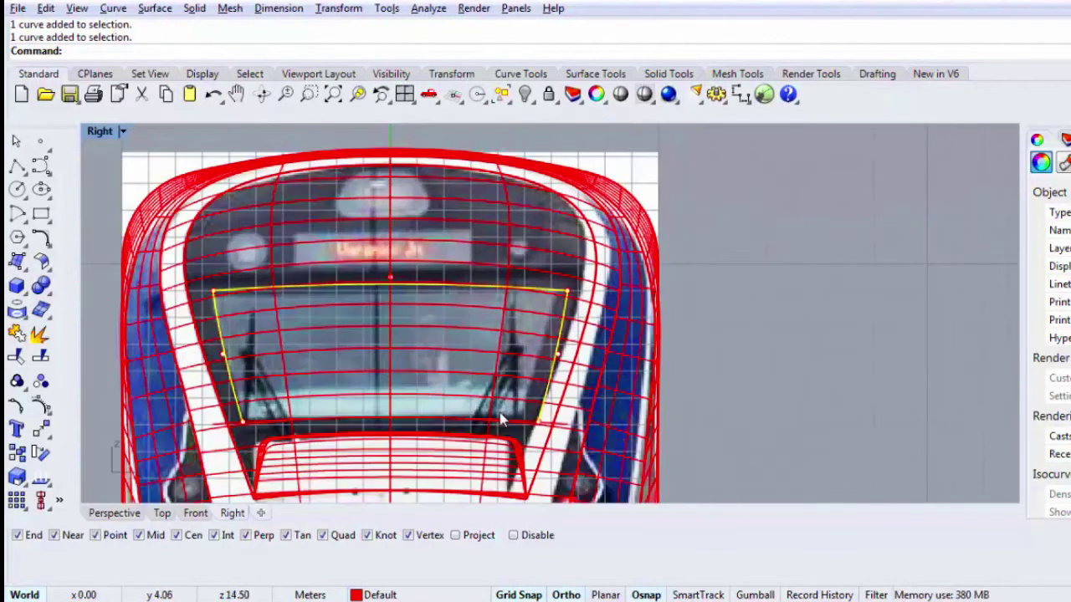
pyautogui.scroll(8, 501, 414)
pyautogui.scroll(-4, 510, 428)
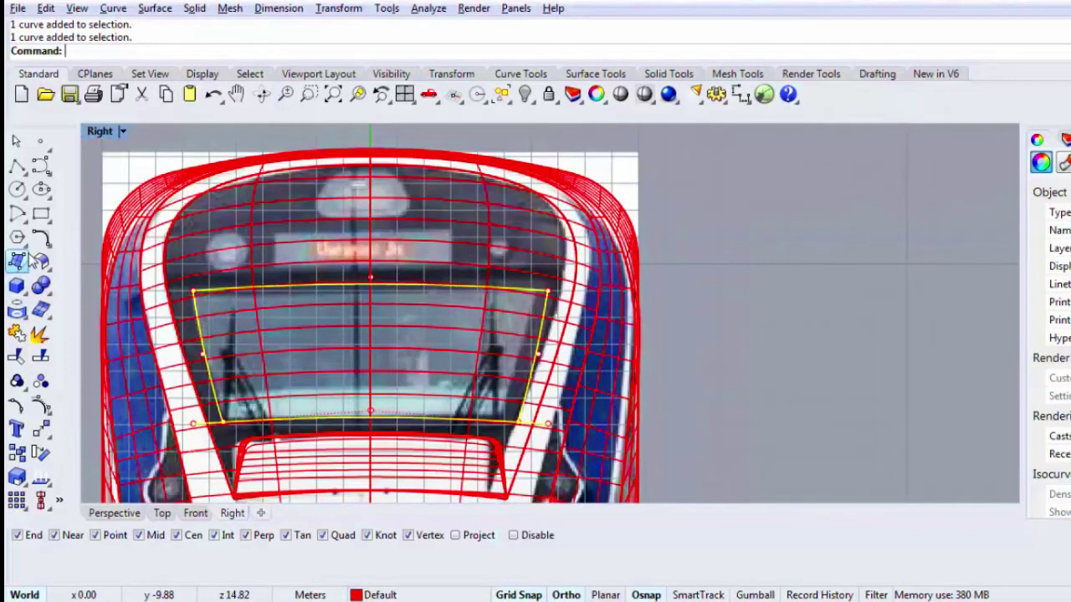
pyautogui.click(17, 261)
pyautogui.scroll(2, 205, 297)
pyautogui.click(221, 289)
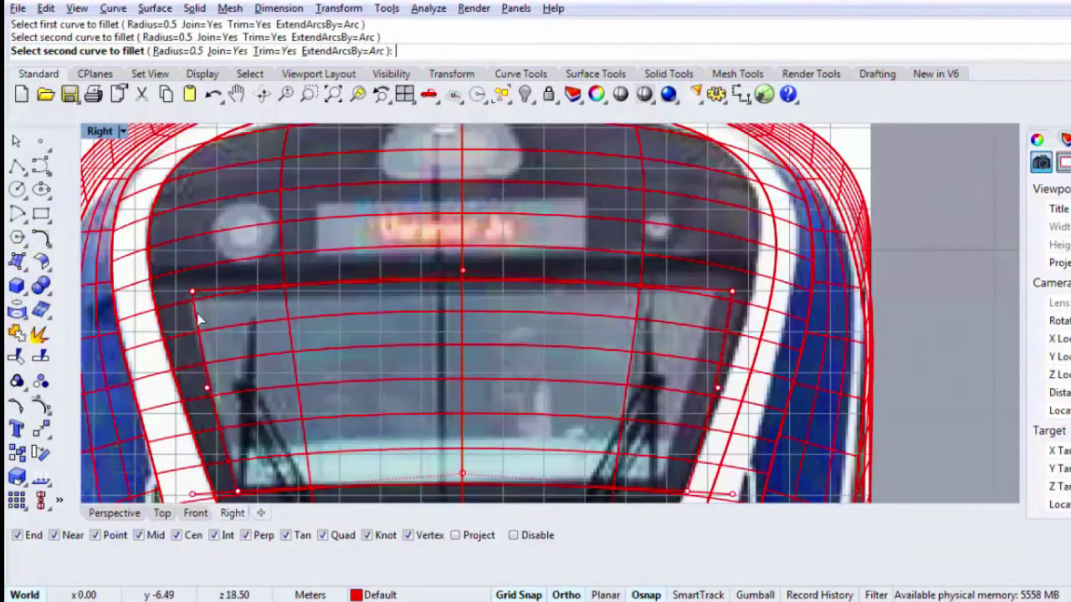
pyautogui.click(200, 310)
pyautogui.hotkey('ctrl', 'z')
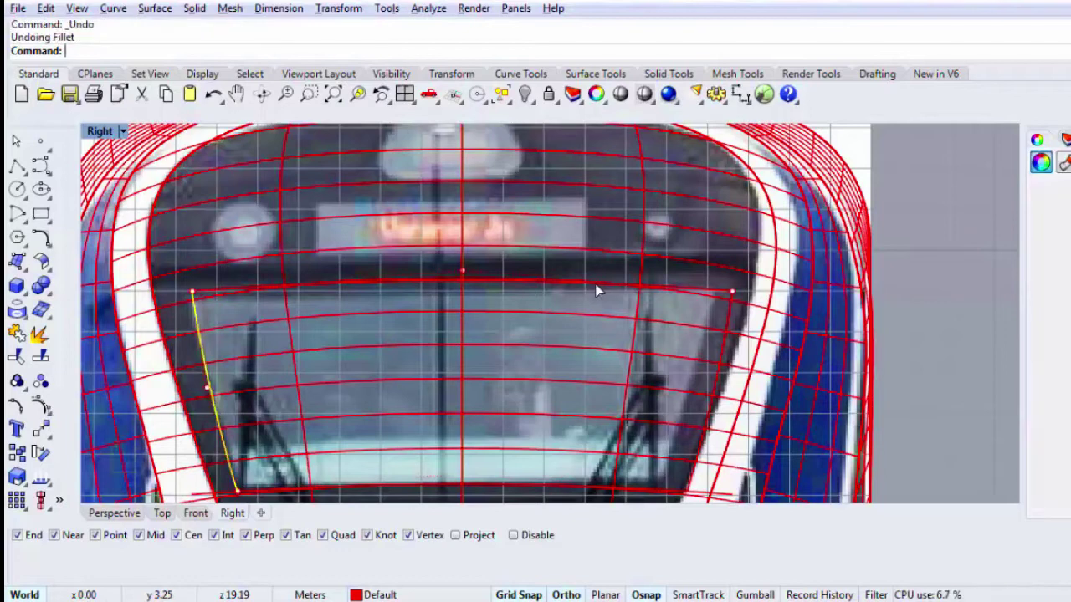
# Step: Fillet the windscreen outline's two upper corners with a radius of 0.2
pyautogui.press('Return')
pyautogui.write('.2')
pyautogui.press('Return')
pyautogui.click(215, 288)
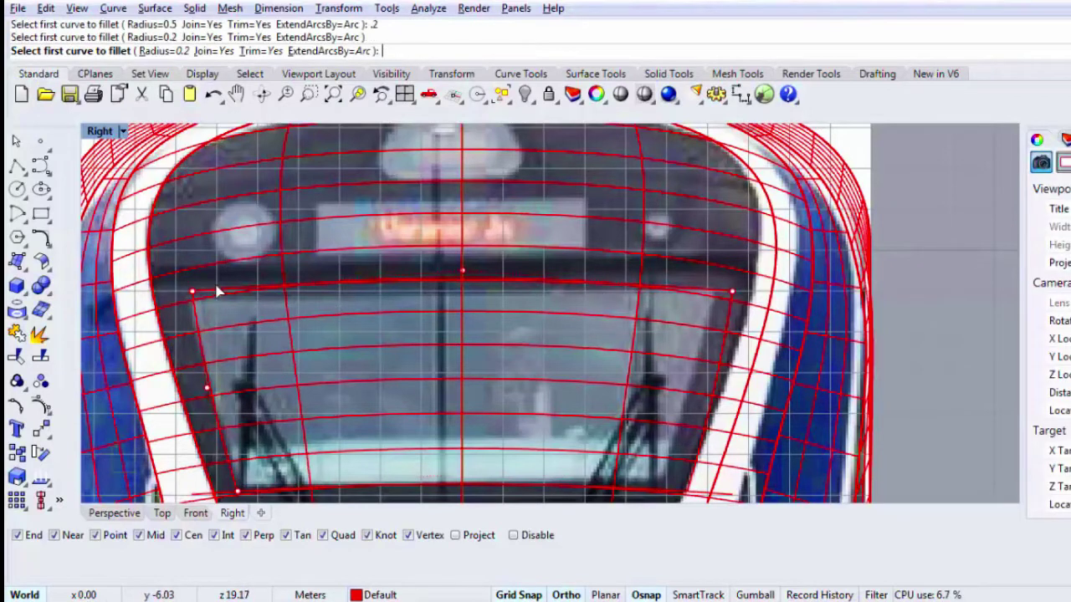
pyautogui.click(195, 308)
pyautogui.press('Return')
pyautogui.click(732, 302)
pyautogui.click(730, 322)
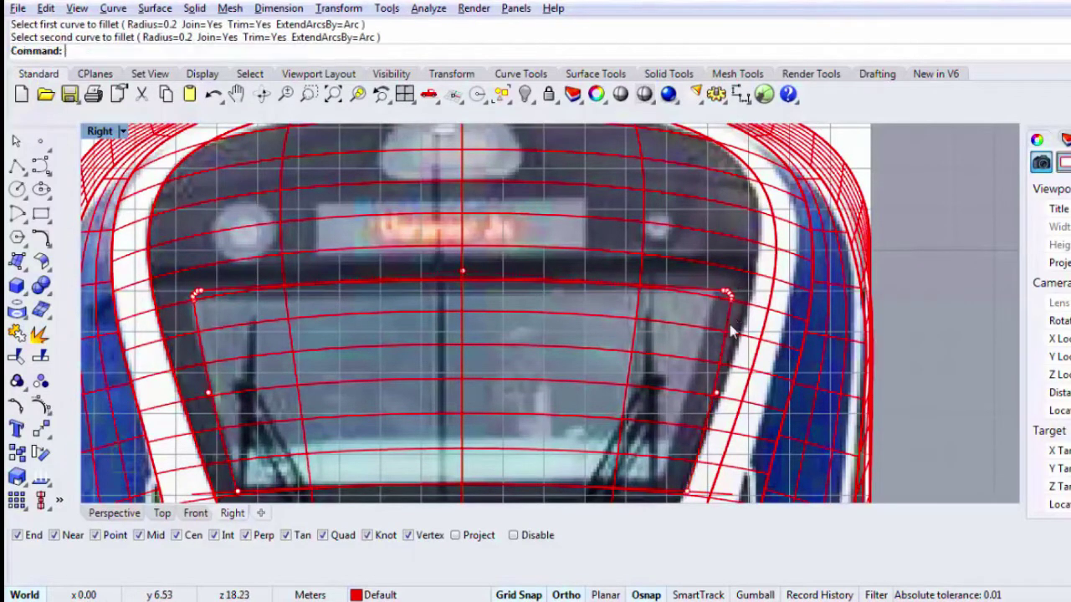
# Step: Fillet the windscreen outline's two lower corners with the same 0.2 radius
pyautogui.press('Return')
pyautogui.click(728, 320)
pyautogui.click(661, 488)
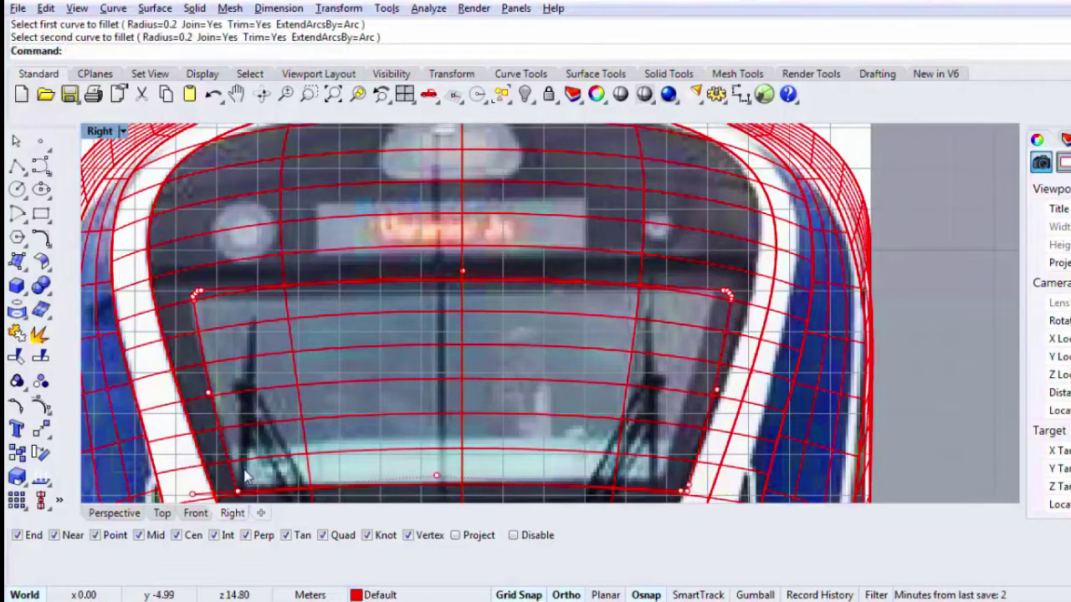
pyautogui.press('Return')
pyautogui.click(230, 479)
pyautogui.click(255, 490)
# Step: Split the nose's front panel surface with the closed windscreen outline
pyautogui.click(258, 471)
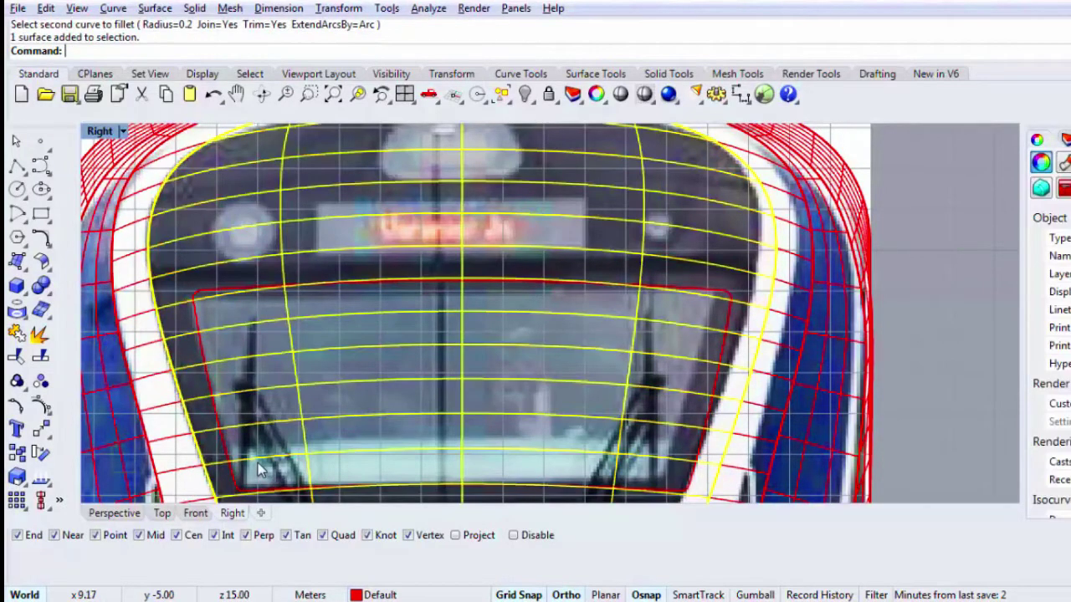
pyautogui.write('Split')
pyautogui.press('Return')
pyautogui.click(243, 463)
pyautogui.press('Return')
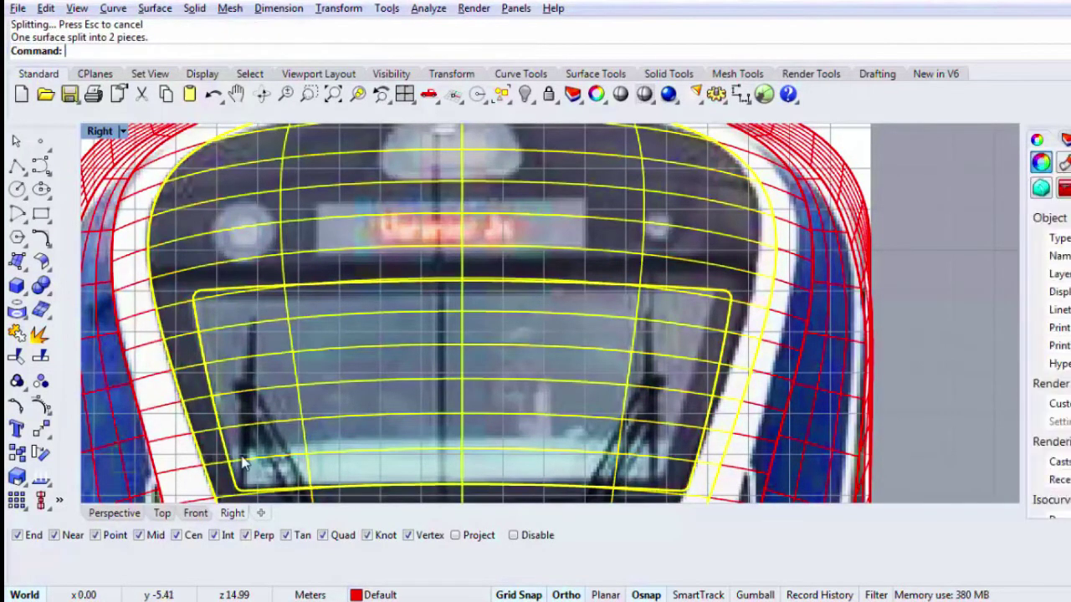
# Step: Delete the windscreen outline curve and select the separated glass surface
pyautogui.click(233, 460)
pyautogui.click(276, 507)
pyautogui.press('Delete')
pyautogui.click(268, 455)
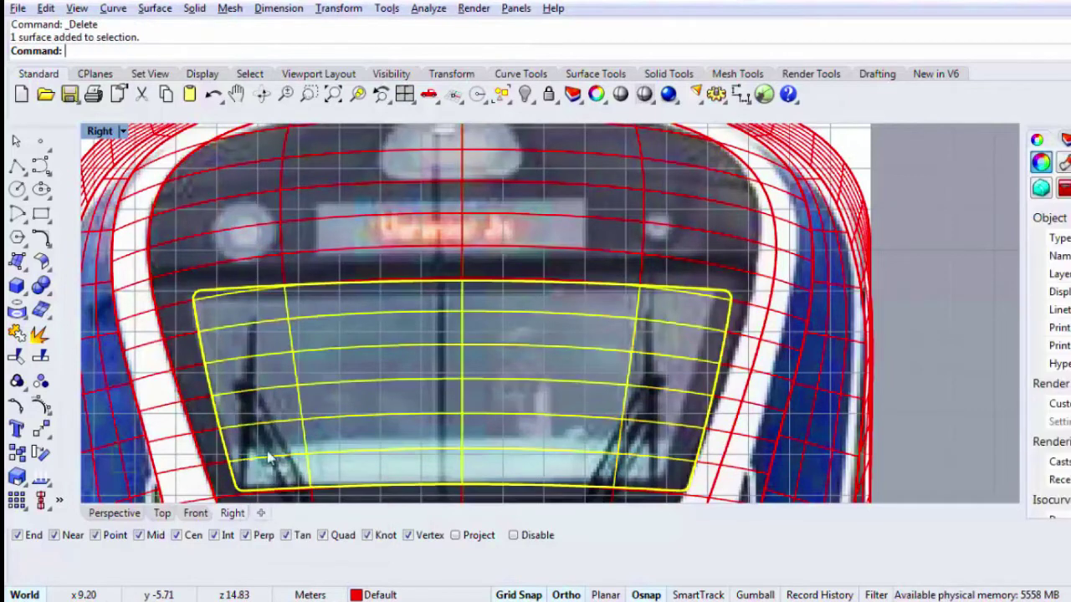
# Step: Add a new Paint material for the selected windscreen glass surface
pyautogui.click(1042, 188)
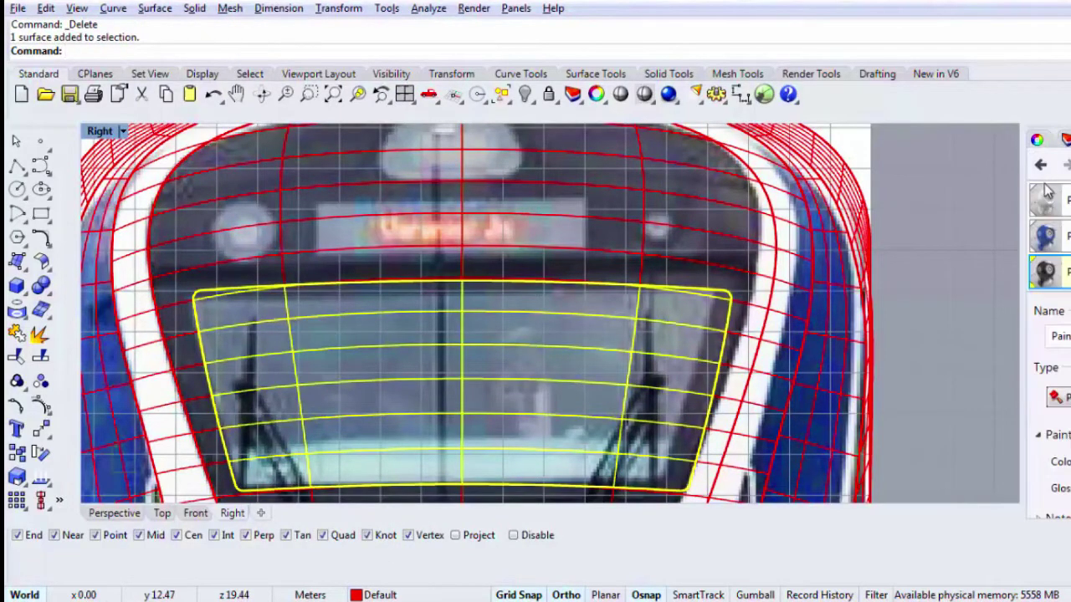
pyautogui.click(1038, 277)
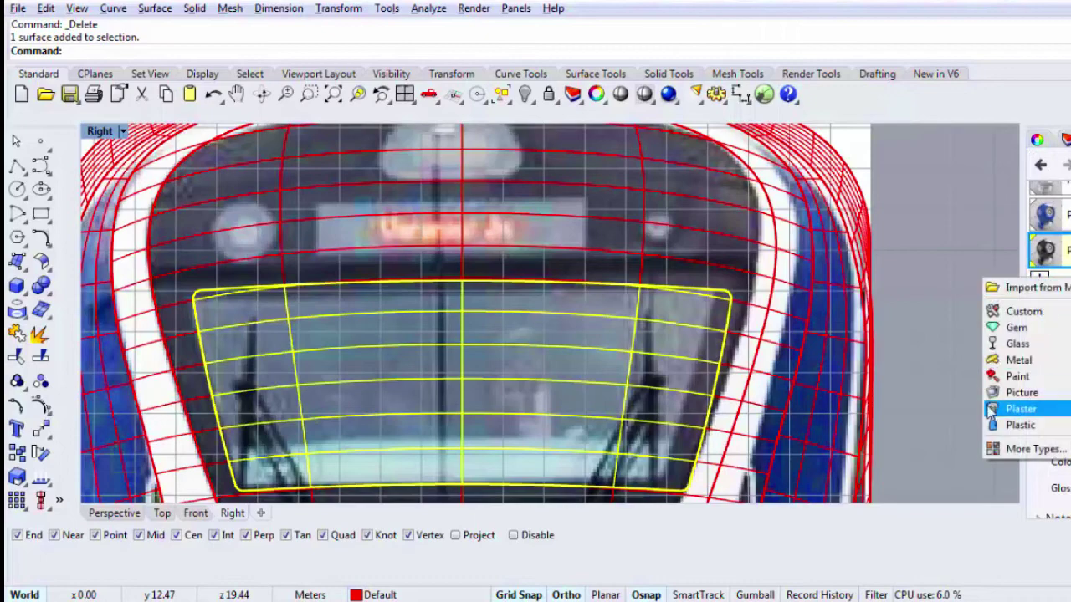
pyautogui.click(1016, 376)
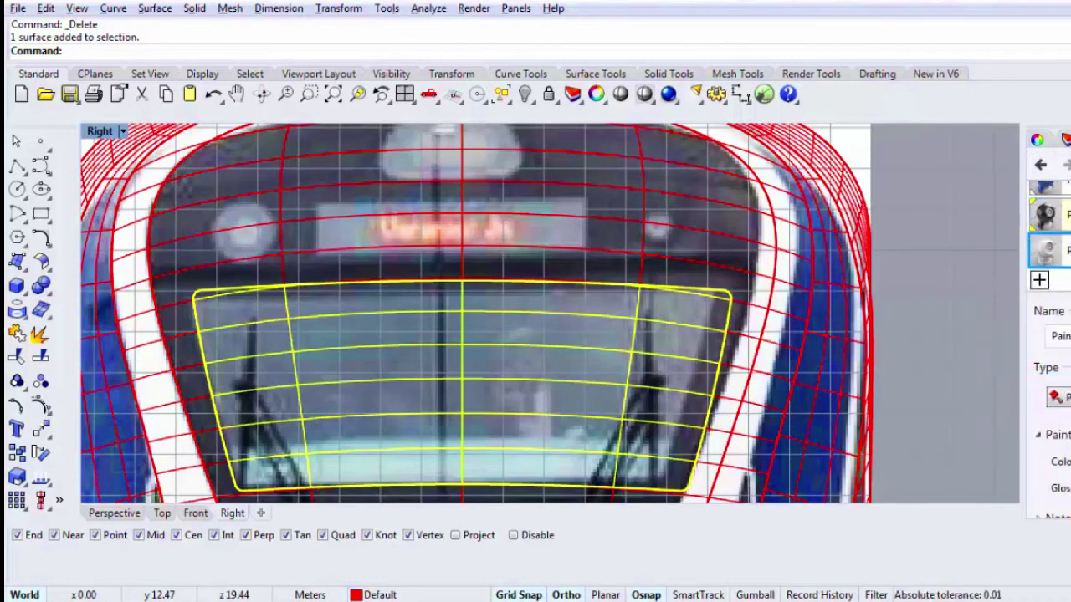
# Step: Set the new paint's colour to grey-blue RGB 85, 110, 119 and assign it to the windscreen glass
pyautogui.click(1070, 462)
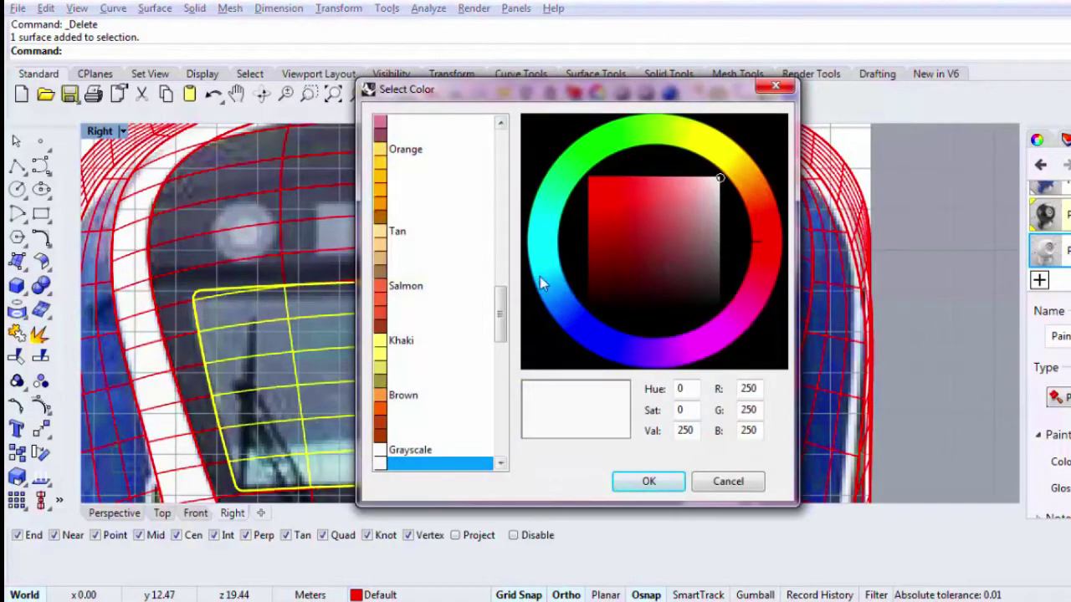
pyautogui.click(539, 284)
pyautogui.click(718, 282)
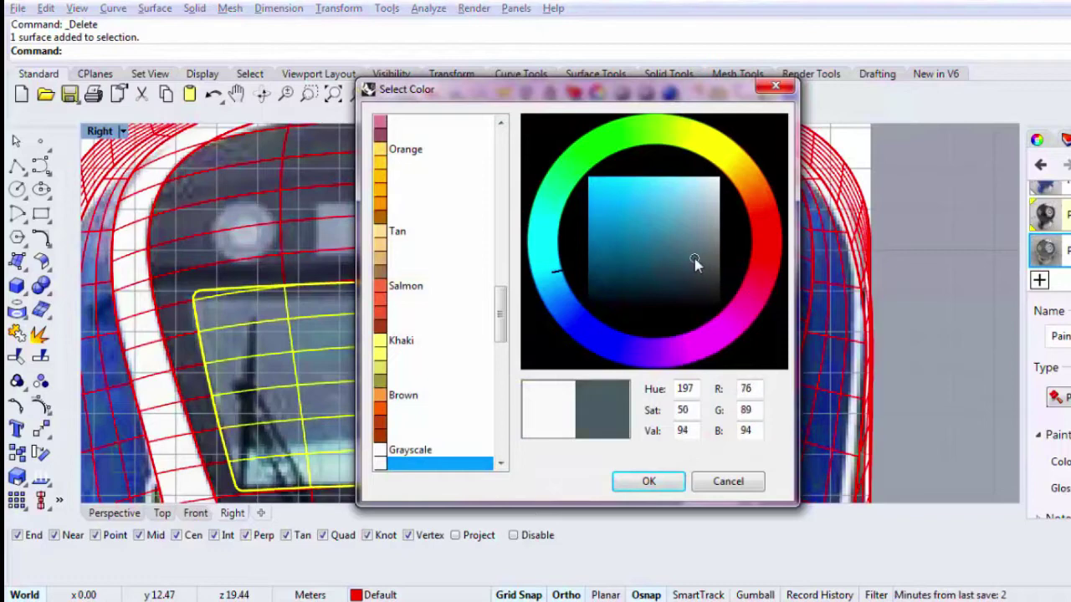
pyautogui.moveTo(691, 264); pyautogui.dragTo(681, 243)
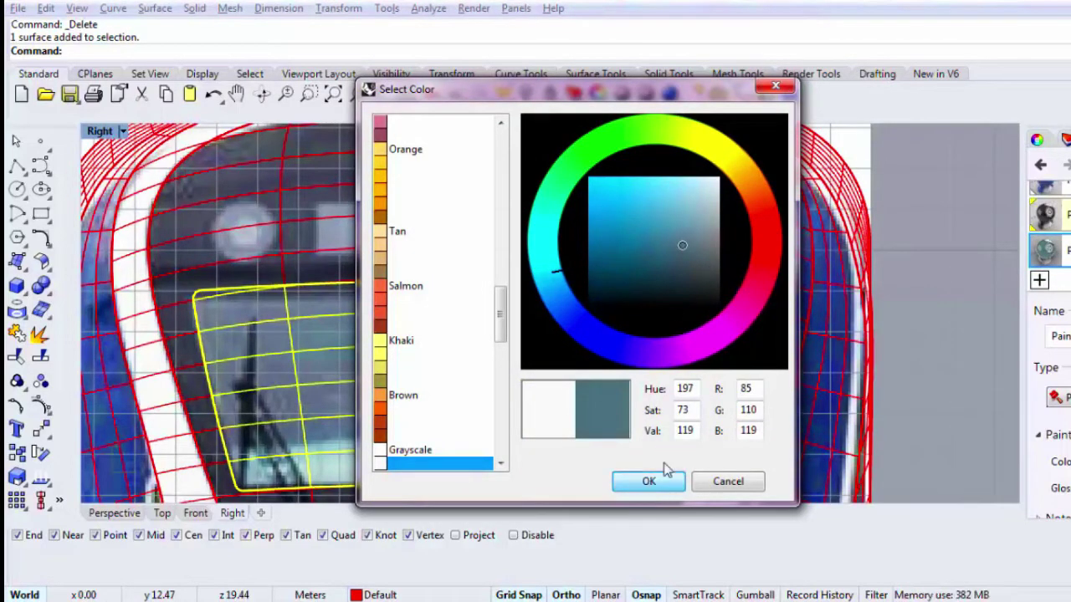
pyautogui.click(665, 481)
pyautogui.click(962, 308)
pyautogui.moveTo(1049, 251); pyautogui.dragTo(639, 339)
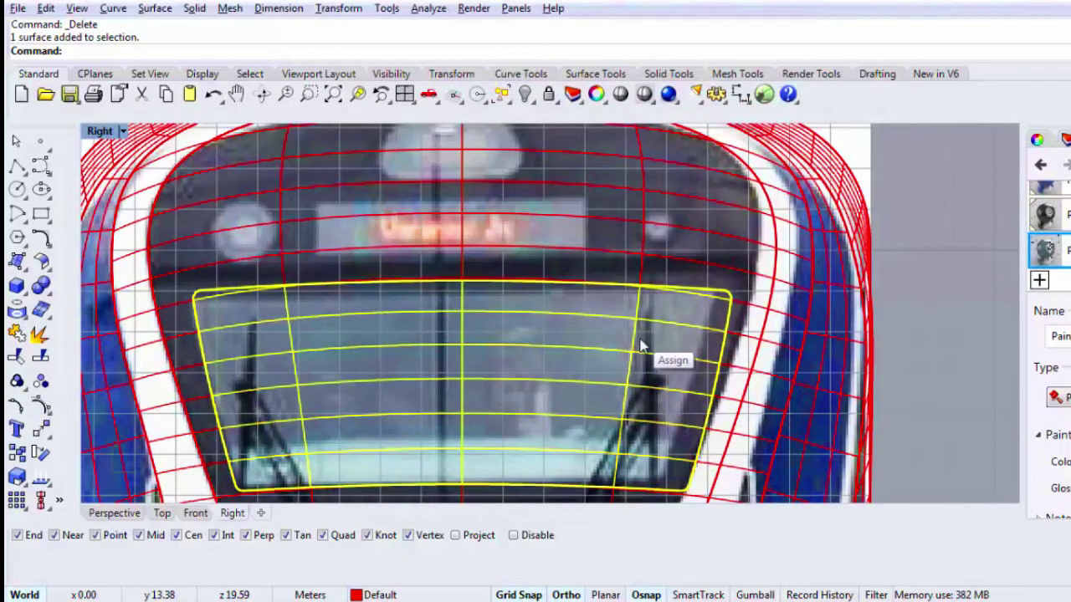
# Step: Inspect the whole train's nose in a Rendered shaded perspective view, fitted to its extents
pyautogui.doubleClick(123, 132)
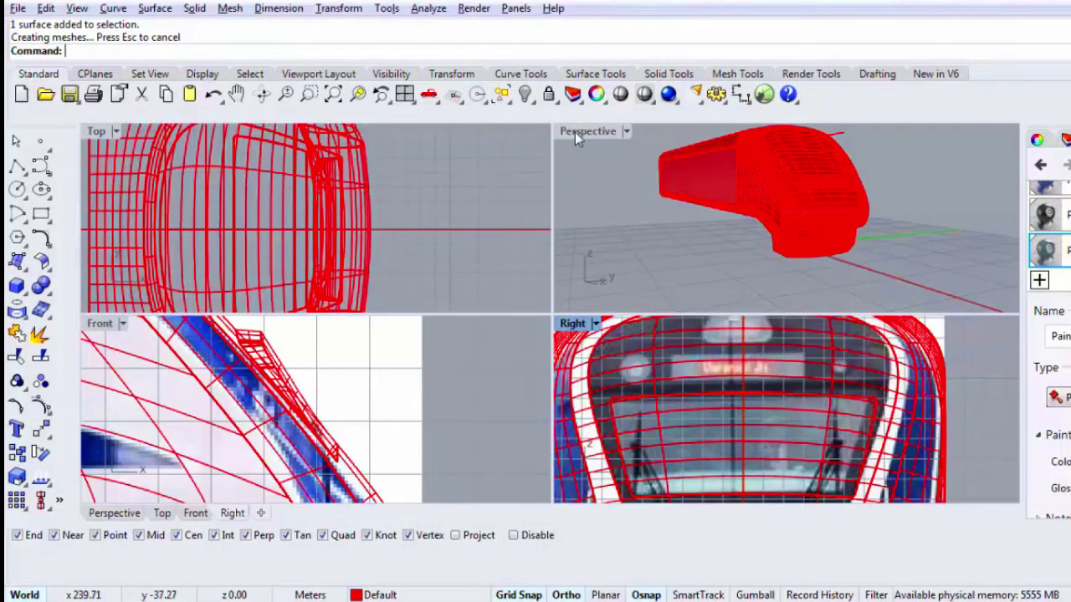
pyautogui.doubleClick(574, 132)
pyautogui.write('z')
pyautogui.press('Return')
pyautogui.write('e')
pyautogui.press('Return')
pyautogui.click(621, 96)
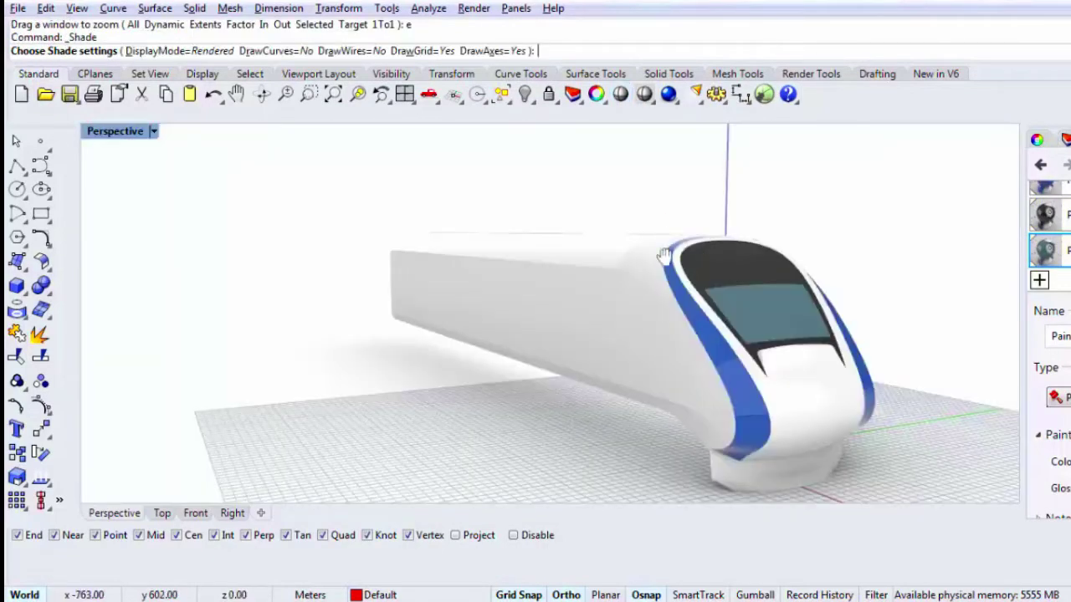
pyautogui.moveTo(707, 253)
pyautogui.mouseDown(button='right')
pyautogui.moveTo(682, 260)
pyautogui.moveTo(708, 255)
pyautogui.mouseUp(button='right')
pyautogui.scroll(2, 763, 261)
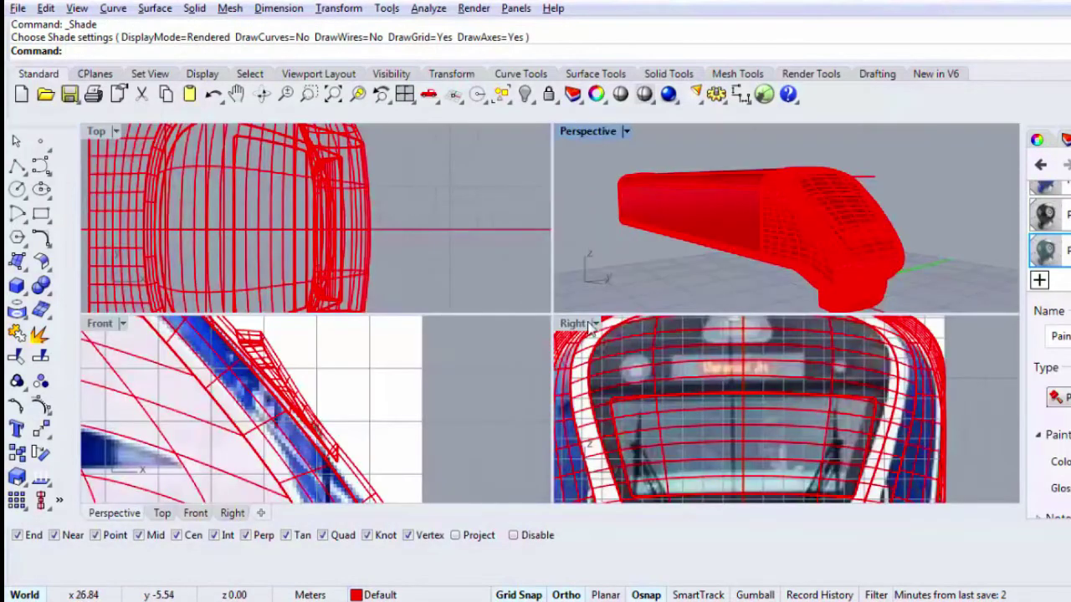
# Step: Draw two circles over the left round lamp above the windscreen, about 1.53 m and 0.78 m in diameter
pyautogui.doubleClick(572, 323)
pyautogui.scroll(3, 550, 314)
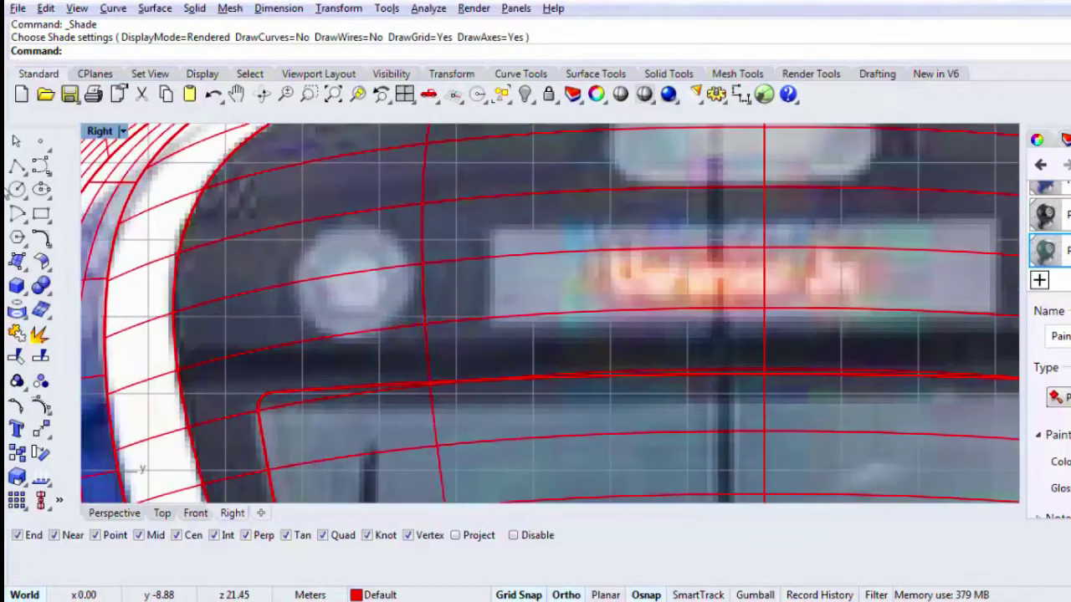
pyautogui.click(18, 189)
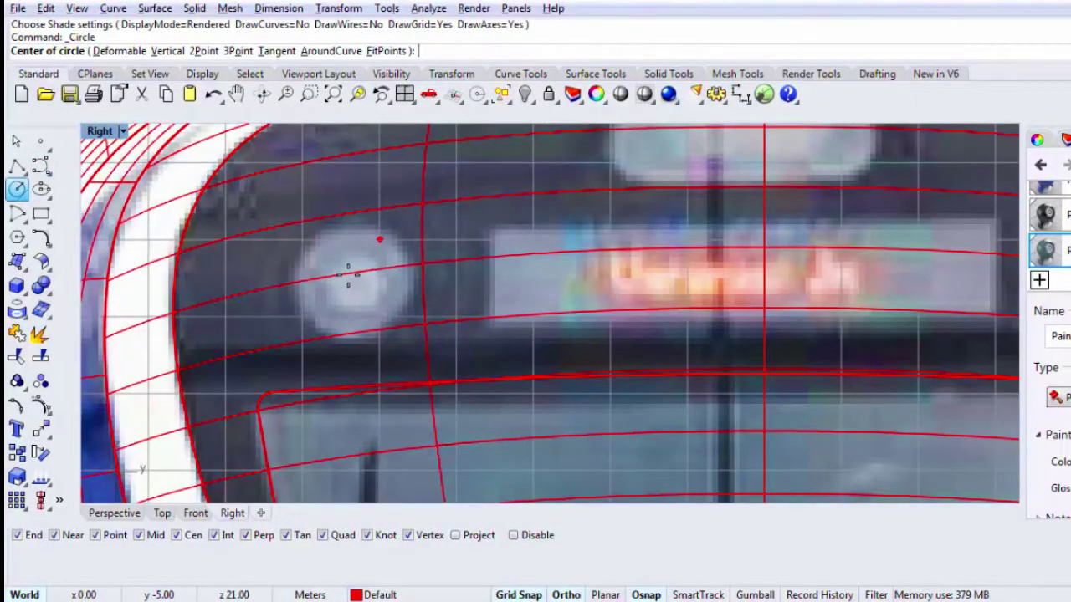
pyautogui.press('F9')
pyautogui.click(352, 279)
pyautogui.click(366, 236)
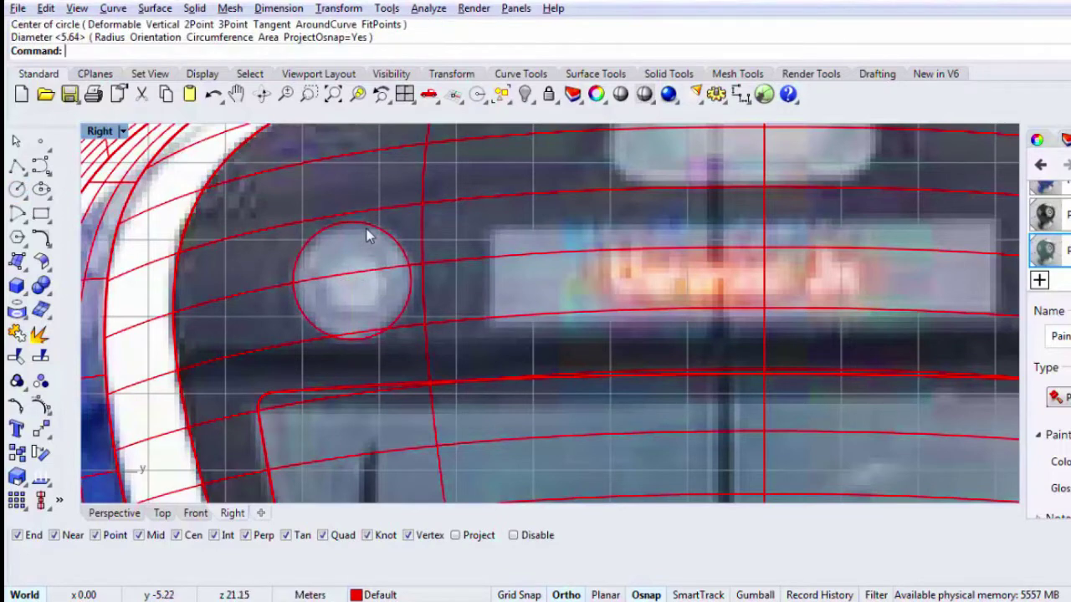
pyautogui.press('Return')
pyautogui.click(374, 231)
pyautogui.click(365, 267)
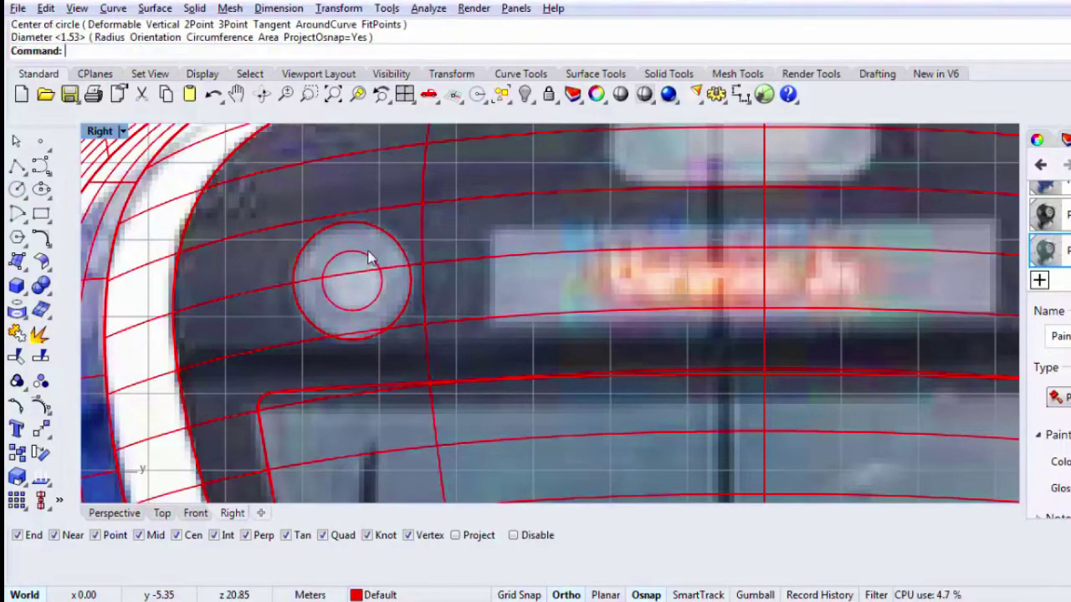
# Step: Draw a single circle around the small round lamp on the right side of the destination sign
pyautogui.scroll(-3, 371, 265)
pyautogui.scroll(3, 777, 266)
pyautogui.press('Return')
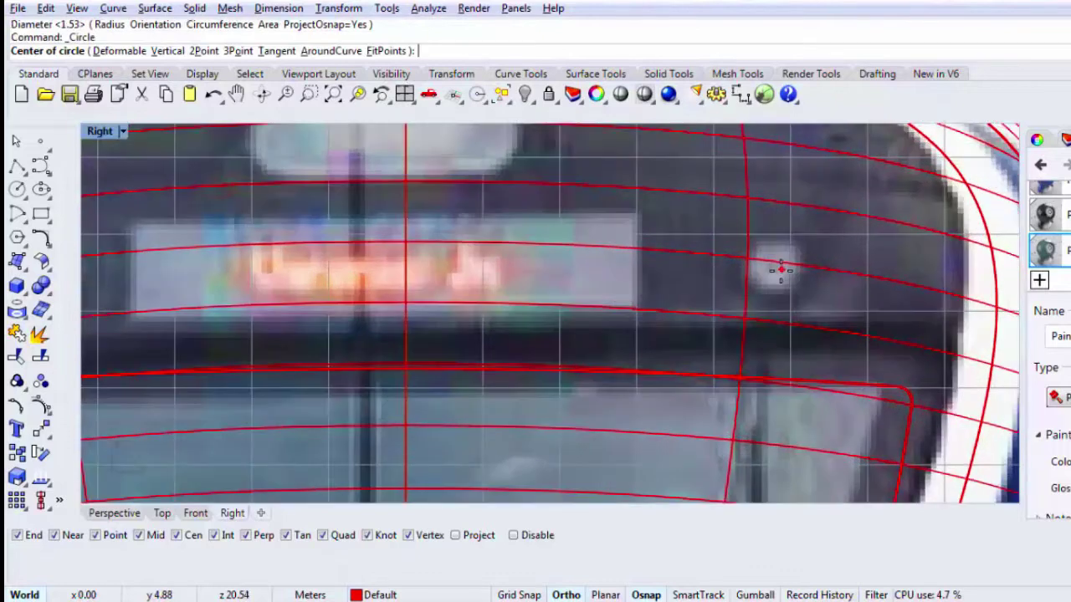
pyautogui.click(777, 266)
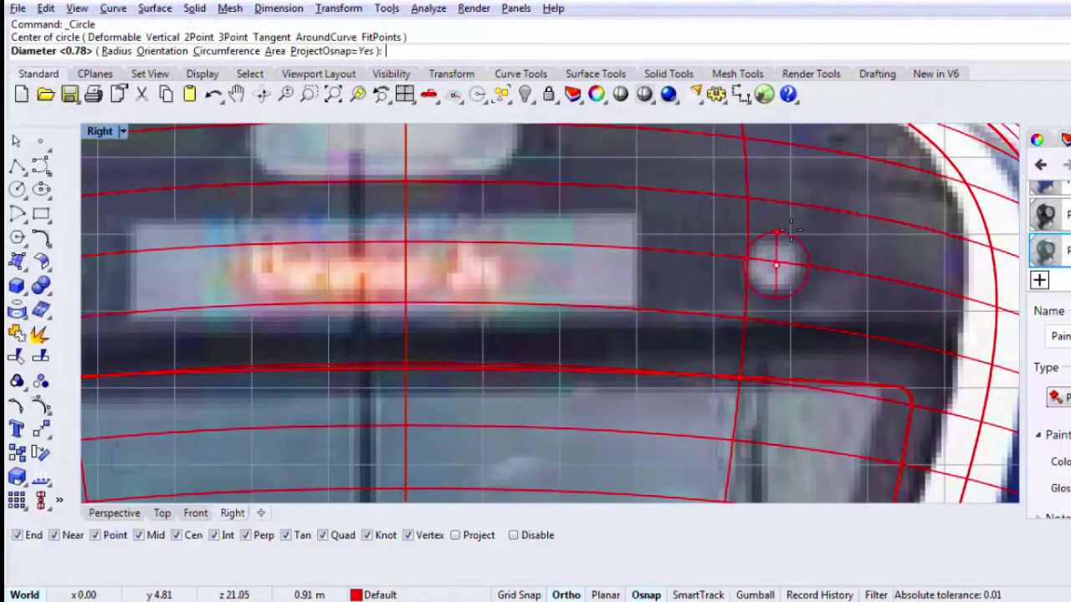
pyautogui.click(789, 236)
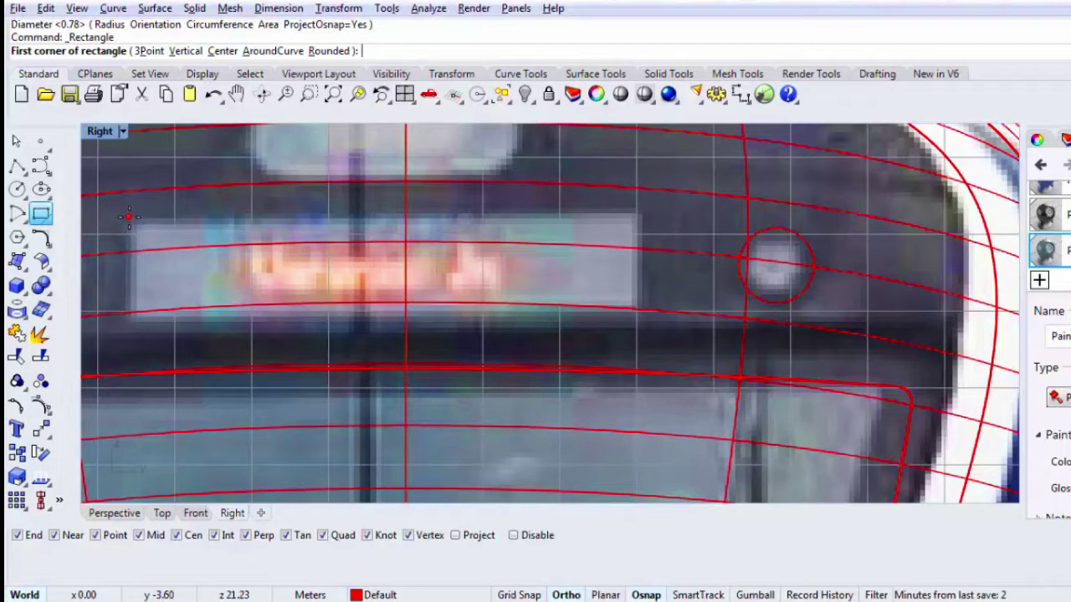
# Step: Draw a grid-snapped rectangle about 6 by 1 m over the destination sign, centred on the nose
pyautogui.press('F9')
pyautogui.click(174, 236)
pyautogui.click(637, 309)
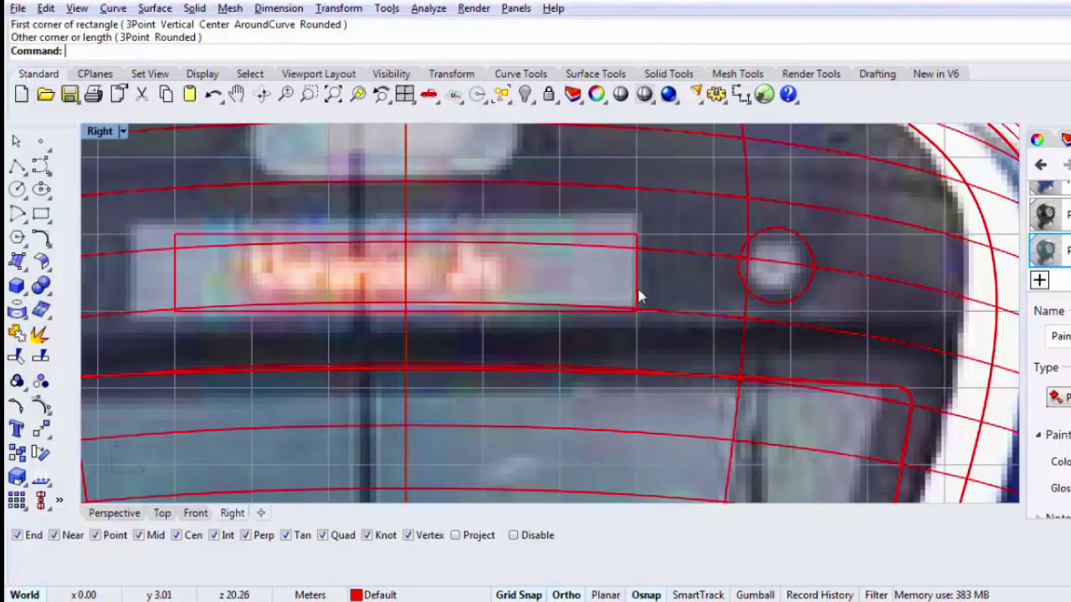
# Step: Move the sign rectangle's two upper control points up to the sign's upper edge in the reference image
pyautogui.click(638, 290)
pyautogui.press('F10')
pyautogui.moveTo(148, 219); pyautogui.dragTo(662, 258)
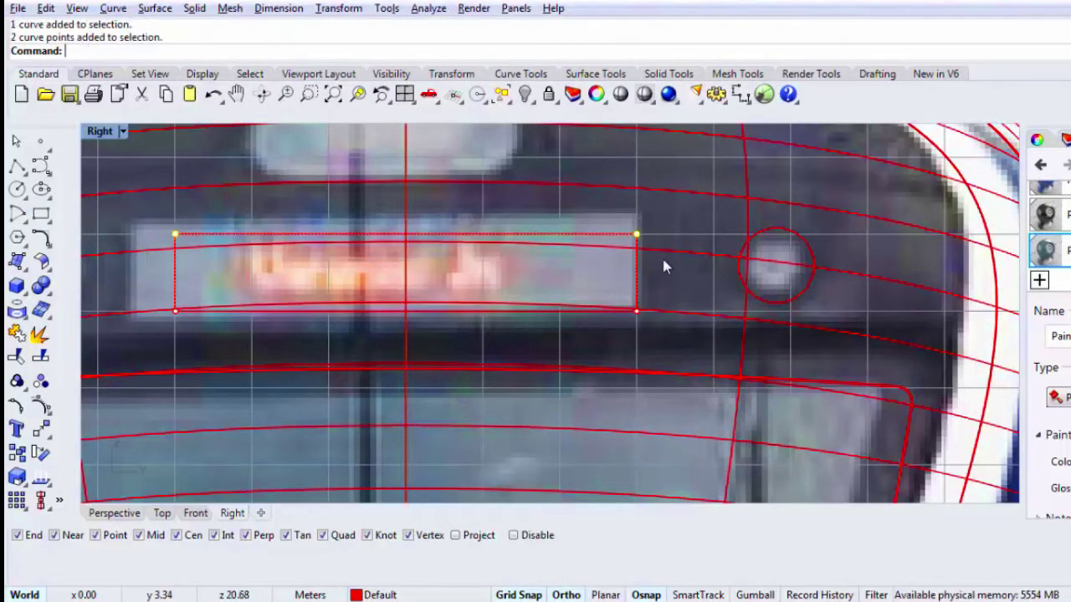
pyautogui.write('m')
pyautogui.press('Return')
pyautogui.press('F9')
pyautogui.click(656, 270)
pyautogui.click(663, 256)
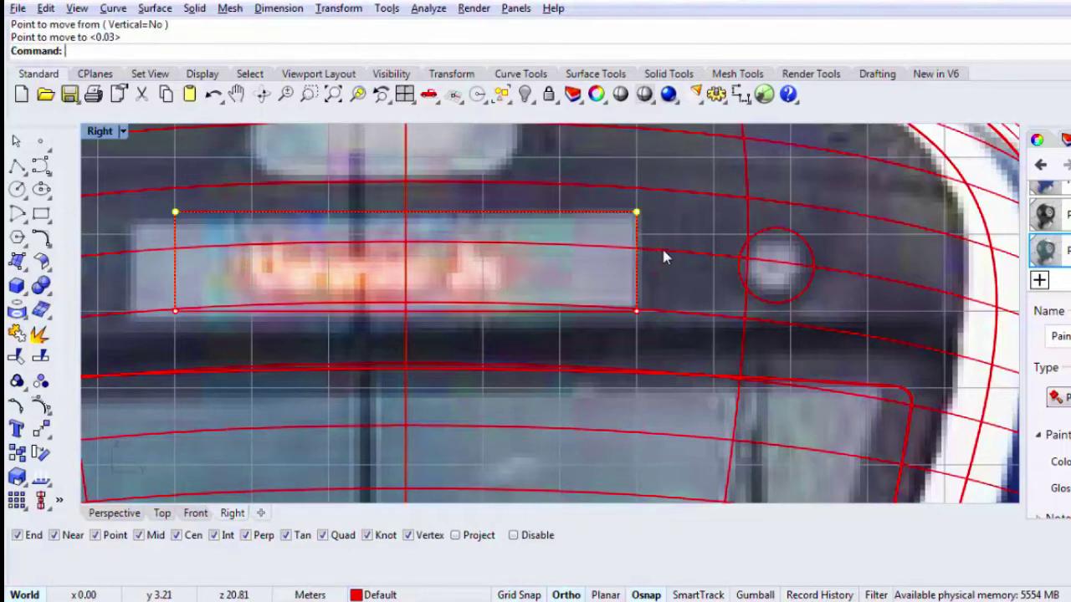
pyautogui.scroll(-4, 661, 245)
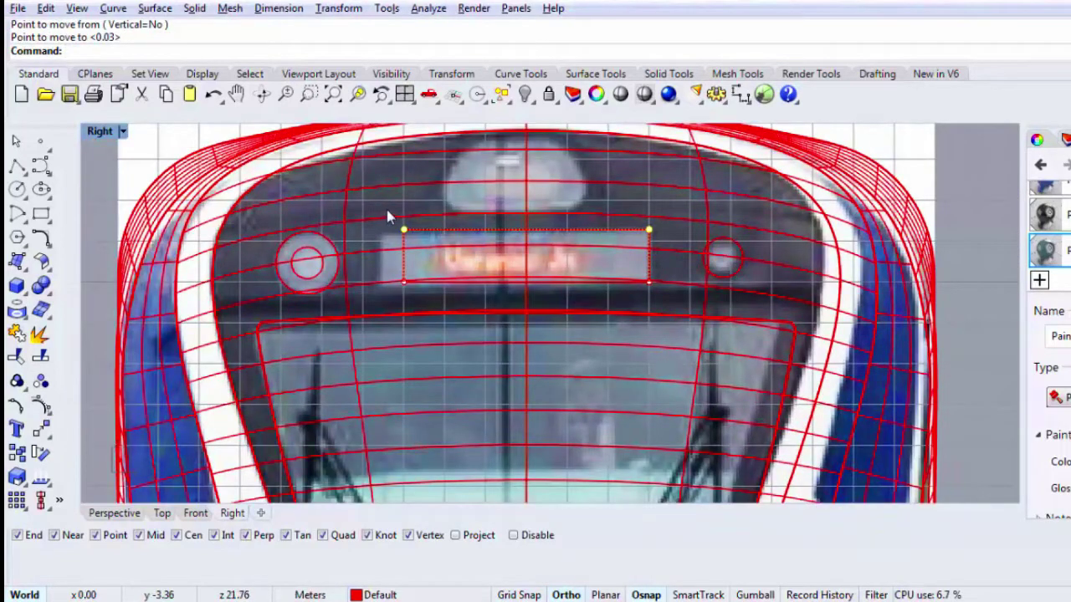
pyautogui.moveTo(387, 216); pyautogui.dragTo(446, 327)
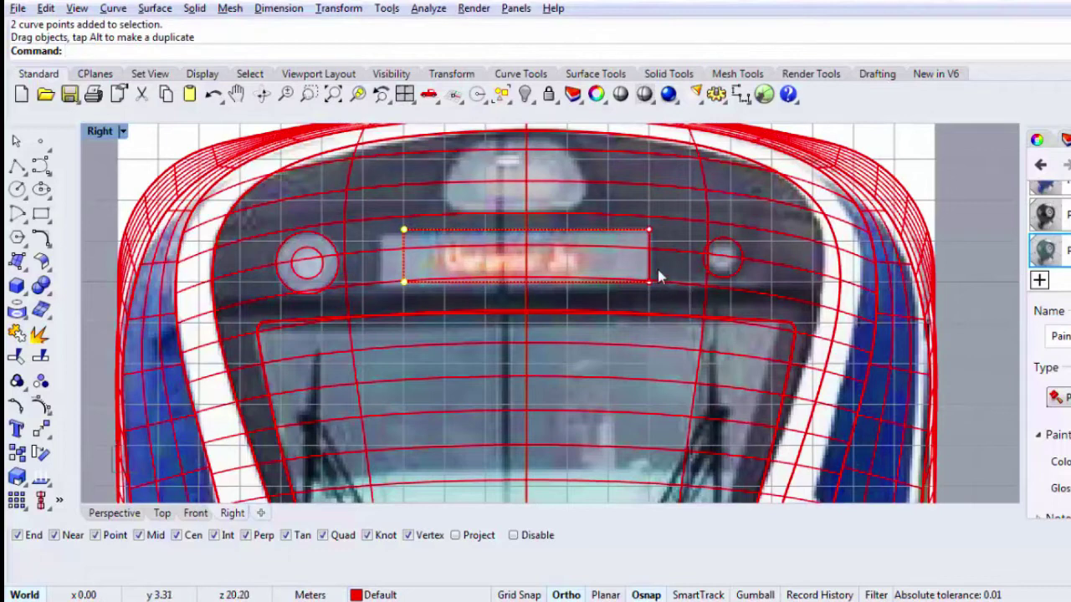
pyautogui.hotkey('ctrl', 'z')
# Step: Select the two control points at the right end of the destination sign rectangle
pyautogui.click(640, 230)
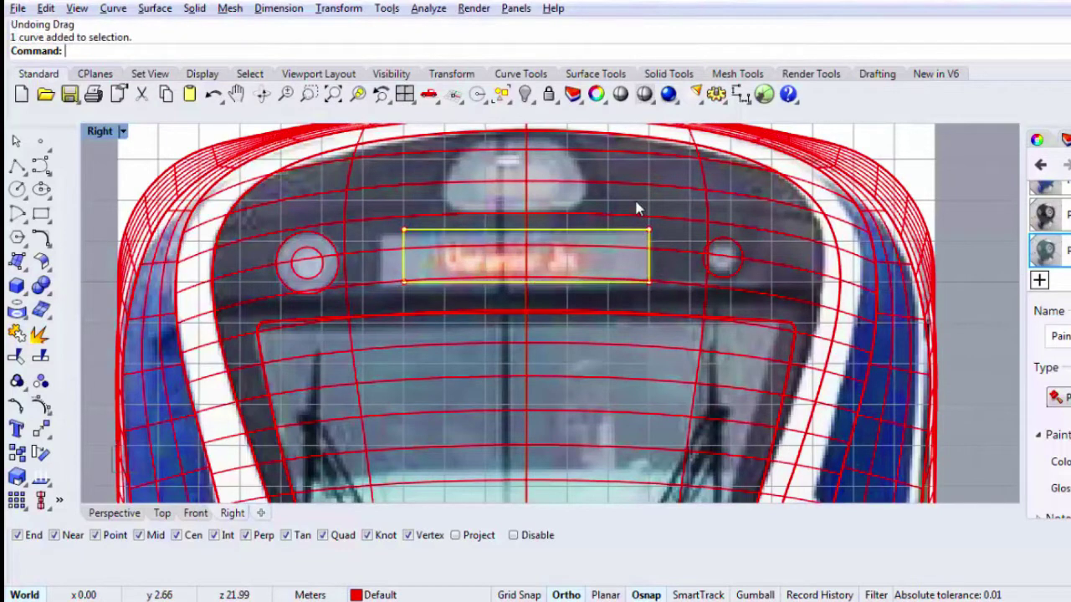
pyautogui.moveTo(634, 205); pyautogui.dragTo(673, 307)
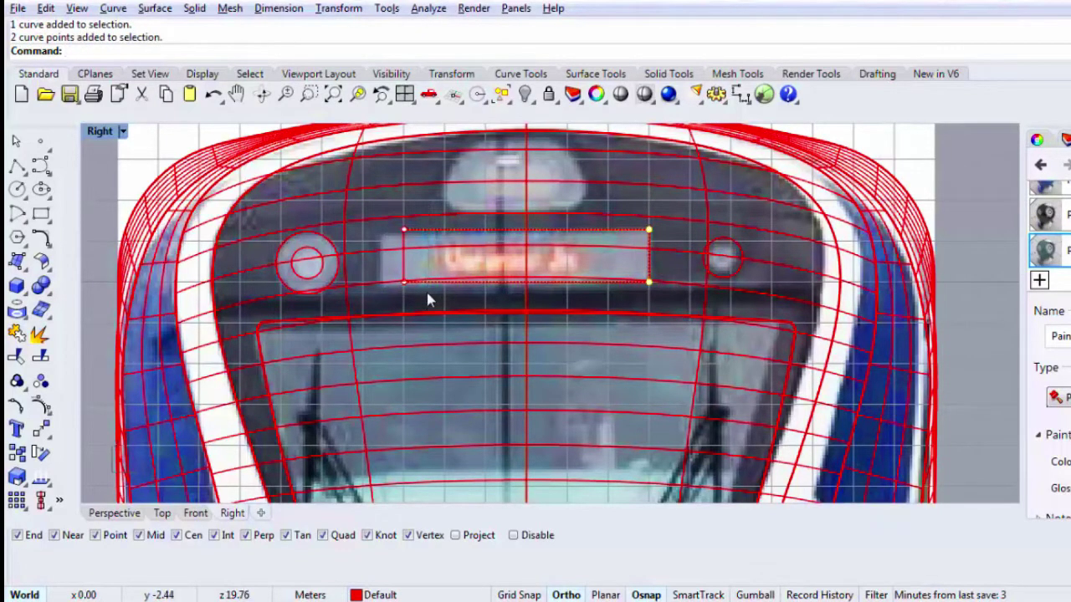
pyautogui.press('Return')
pyautogui.click(648, 232)
pyautogui.scroll(4, 640, 216)
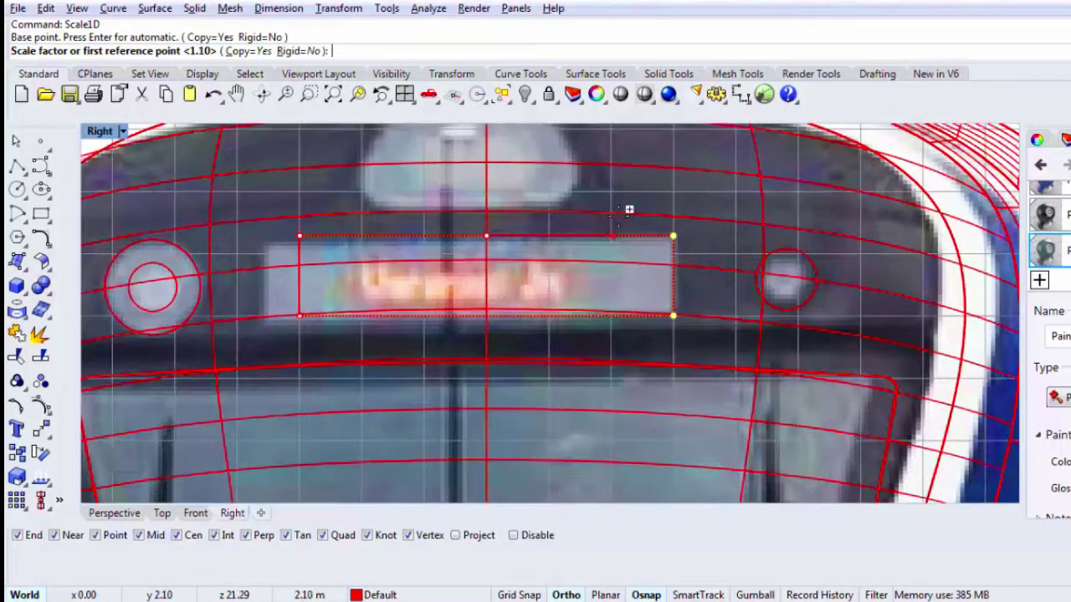
pyautogui.click(640, 216)
pyautogui.scroll(-2, 641, 218)
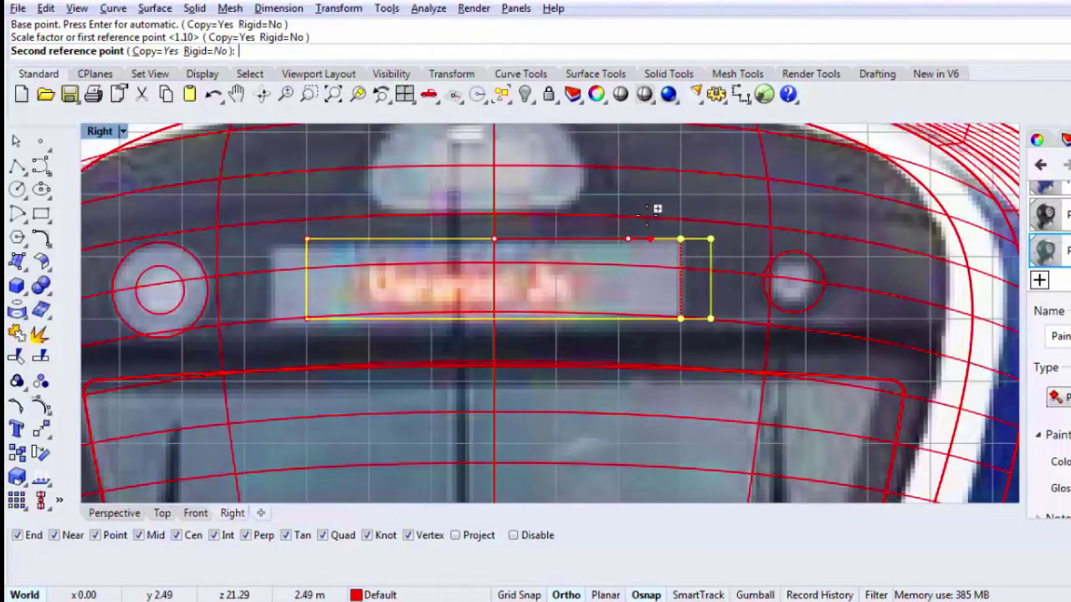
pyautogui.press('Escape')
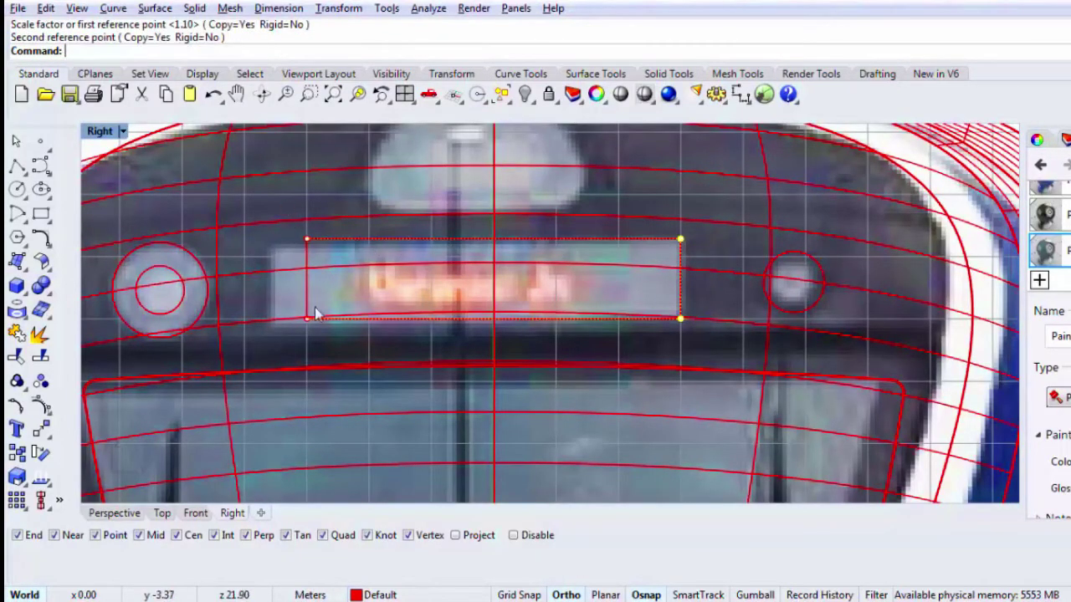
# Step: Stretch a copy of the destination display rectangle horizontally about its center with Scale1D, using both pairs of end points
pyautogui.keyDown('shift'); pyautogui.moveTo(284, 201); pyautogui.dragTo(327, 340); pyautogui.keyUp('shift')
pyautogui.press('Return')
pyautogui.click(495, 235)
pyautogui.click(572, 191)
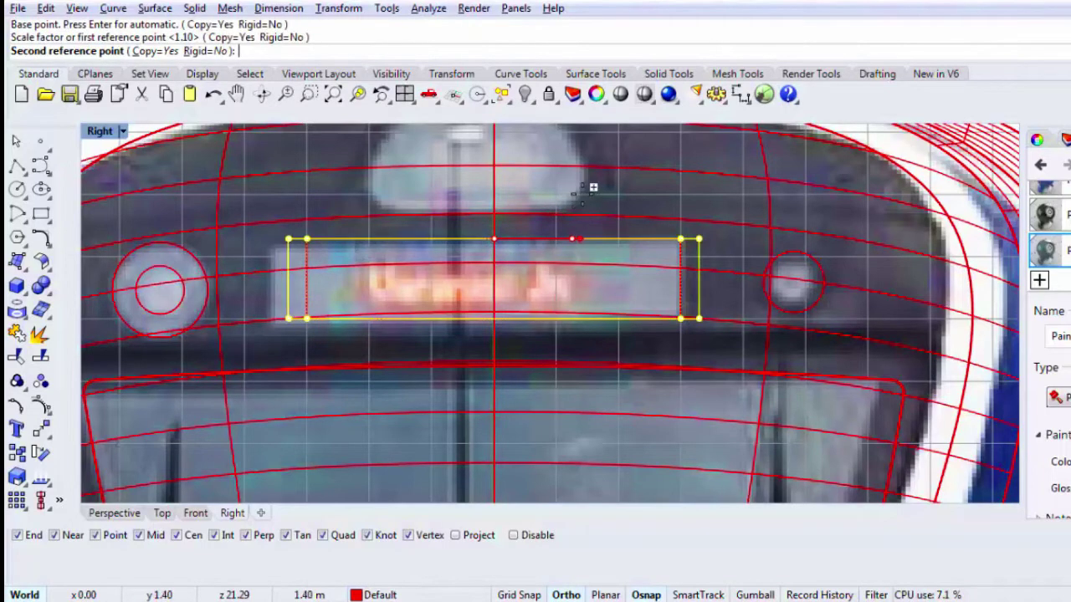
pyautogui.scroll(-2, 569, 199)
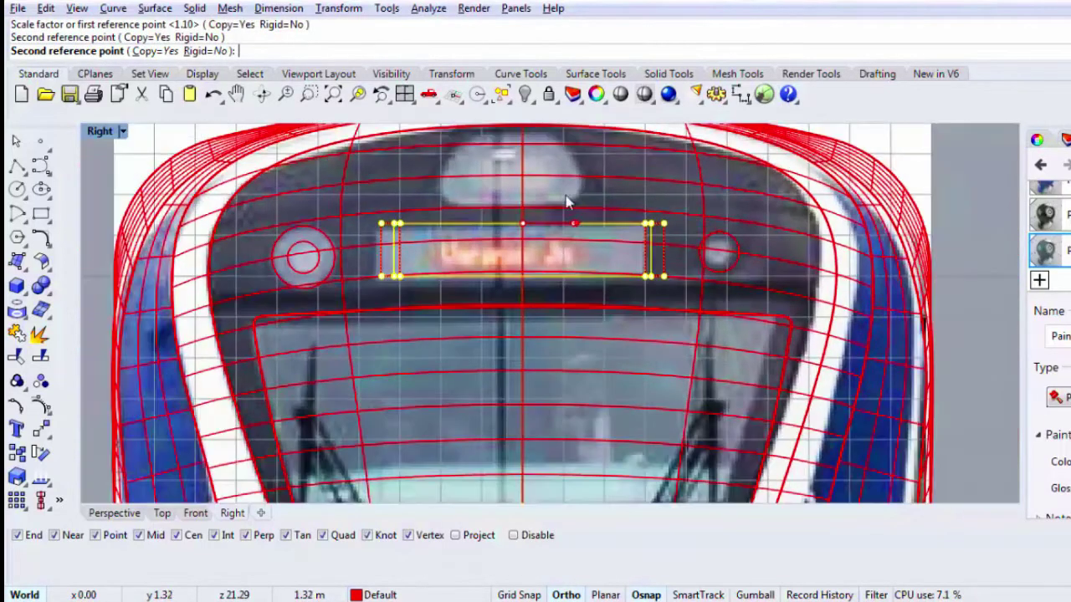
pyautogui.click(570, 214)
# Step: Delete the narrower original display rectangle
pyautogui.click(658, 261)
pyautogui.press('Delete')
pyautogui.scroll(-2, 656, 265)
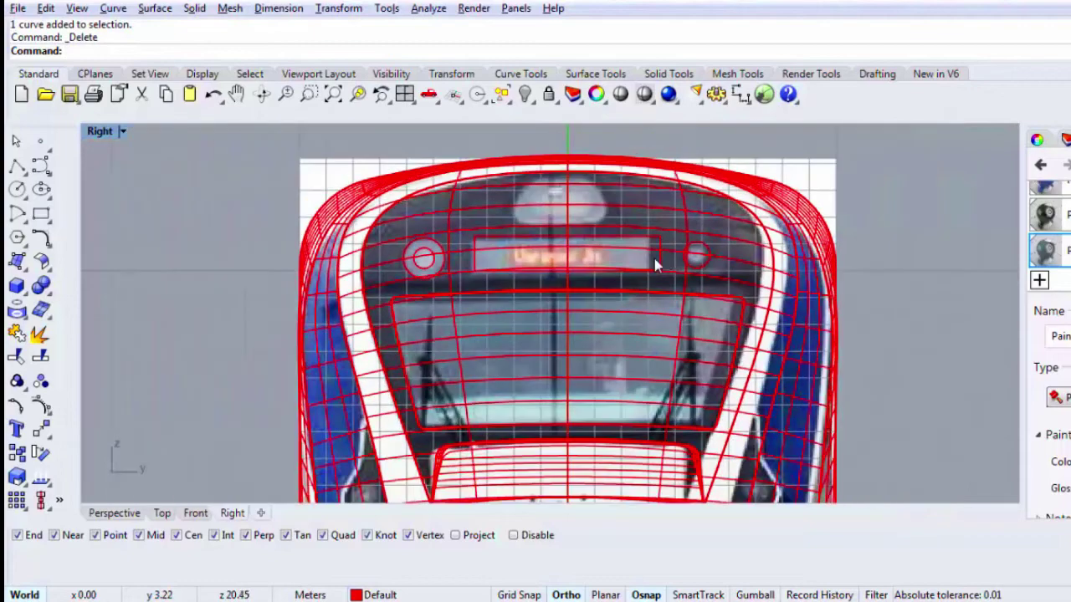
# Step: Split the black surround surface above the windshield with the headlight circles and the display rectangle
pyautogui.click(657, 263)
pyautogui.click(711, 303)
pyautogui.scroll(3, 674, 259)
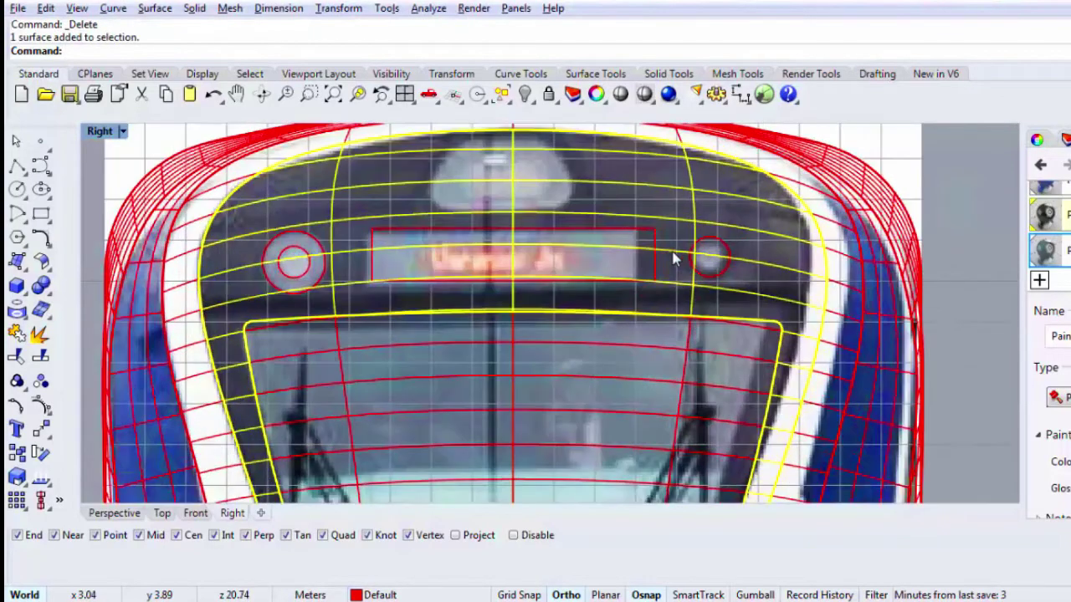
pyautogui.write('Sp')
pyautogui.press('Return')
pyautogui.click(325, 278)
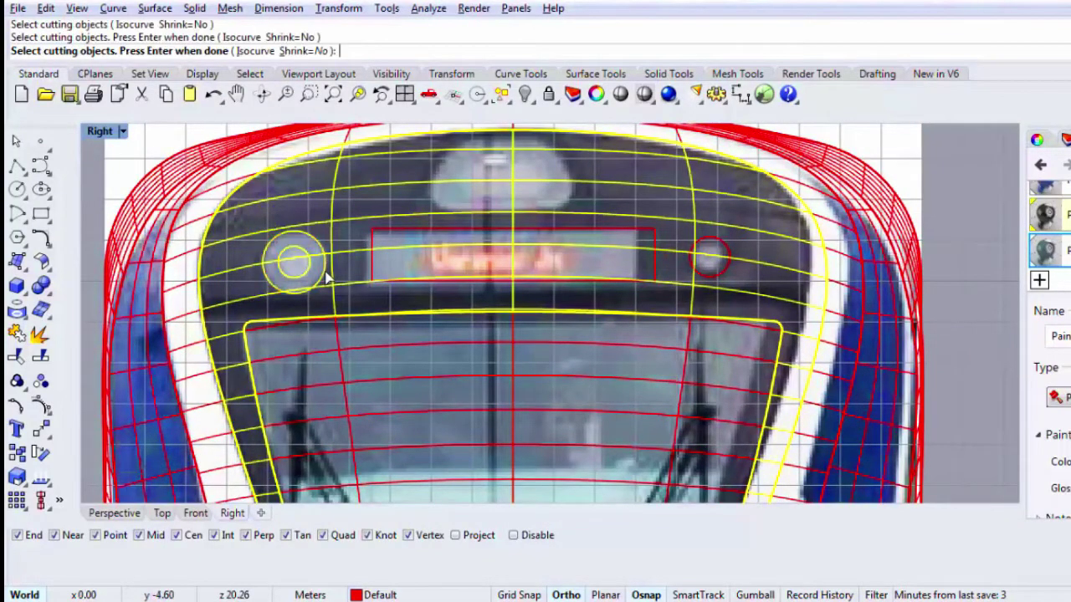
pyautogui.click(705, 279)
pyautogui.click(656, 278)
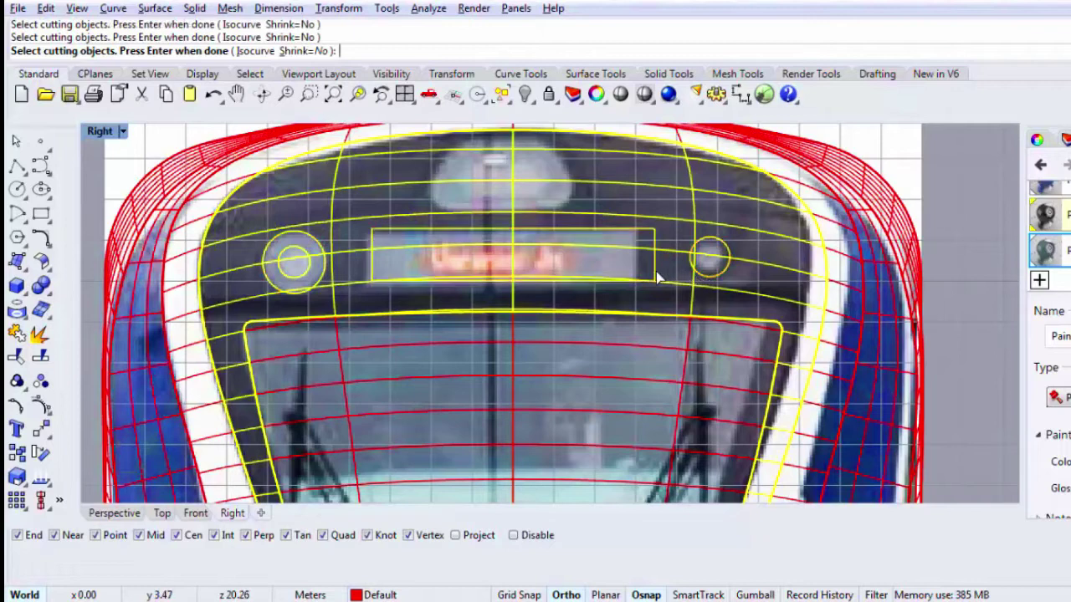
pyautogui.press('Return')
# Step: Delete the cutting rectangle and circle curves from the split black surface
pyautogui.click(655, 277)
pyautogui.press('Delete')
pyautogui.click(688, 270)
pyautogui.press('Delete')
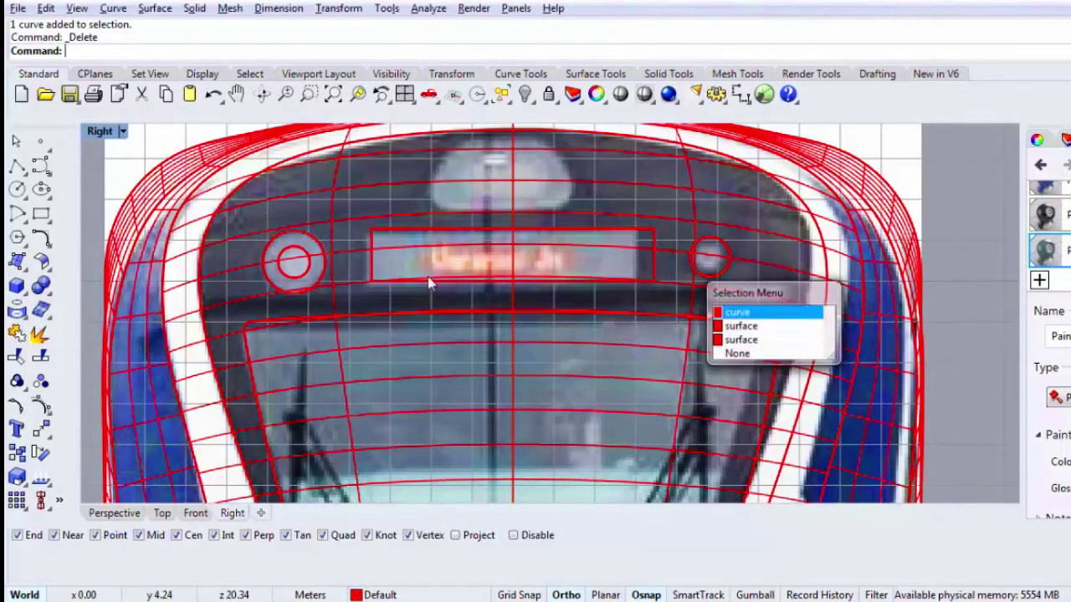
pyautogui.click(321, 276)
pyautogui.press('Delete')
pyautogui.click(299, 276)
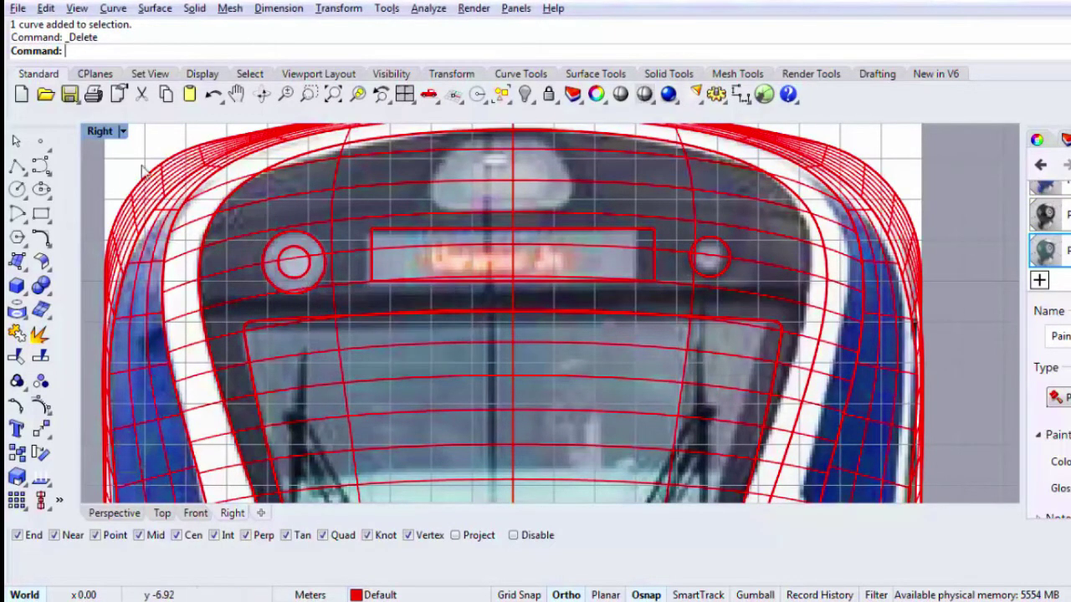
# Step: Assign the grey-blue paint material to the split display surface in the Perspective view
pyautogui.doubleClick(99, 131)
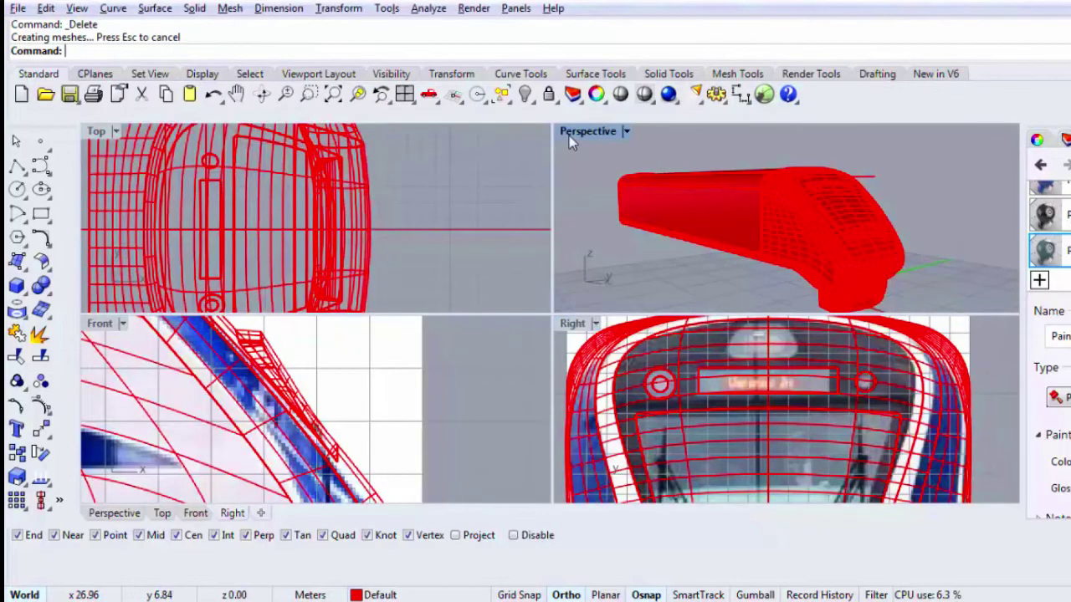
pyautogui.doubleClick(569, 133)
pyautogui.scroll(5, 603, 276)
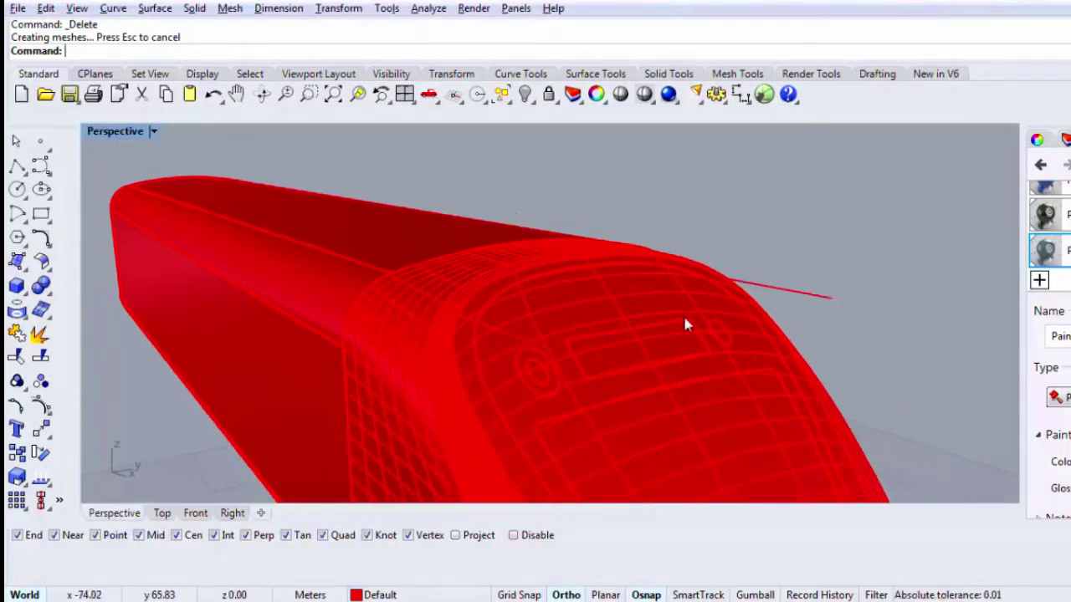
pyautogui.moveTo(931, 283); pyautogui.dragTo(889, 251, button='right')
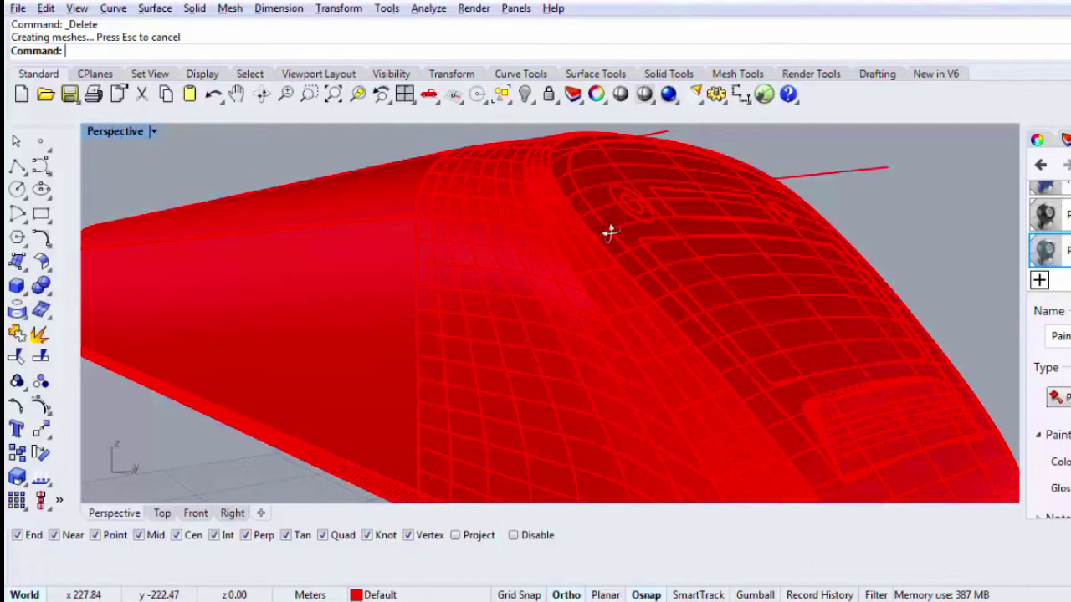
pyautogui.moveTo(610, 233); pyautogui.dragTo(644, 245, button='right')
pyautogui.scroll(4, 744, 288)
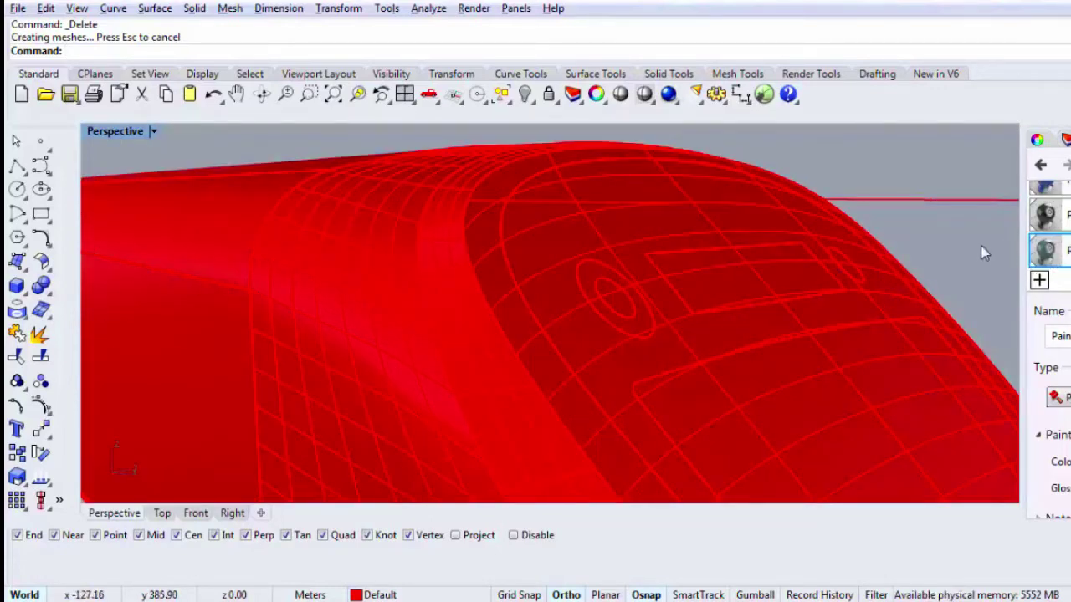
pyautogui.moveTo(1044, 251); pyautogui.dragTo(739, 305)
# Step: Examine the train's front with rendered shading from a few angles
pyautogui.click(620, 94)
pyautogui.scroll(-5, 478, 239)
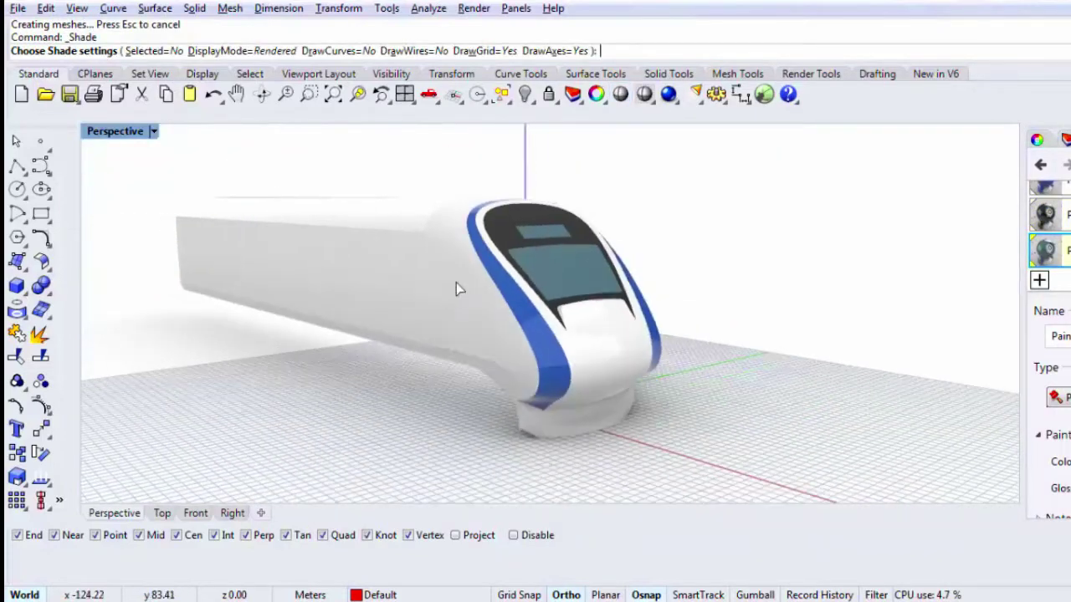
pyautogui.moveTo(454, 287); pyautogui.dragTo(418, 238, button='right')
pyautogui.press('Escape')
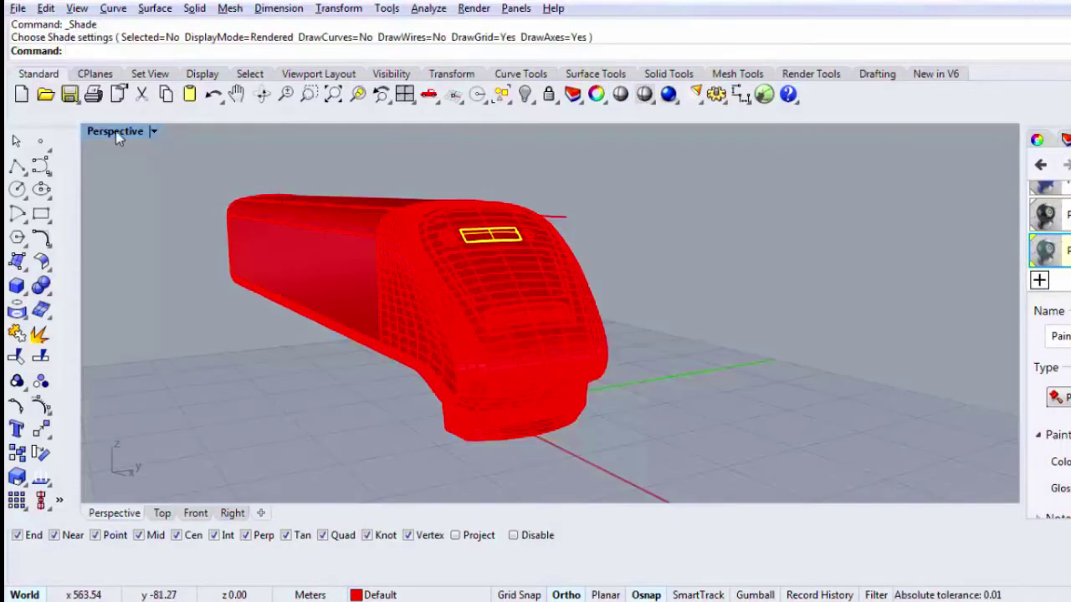
# Step: Undo the curve deletions, surface split and rectangle scaling, and redo only the scaling in the Right view
pyautogui.hotkey('ctrl', 'z')
pyautogui.doubleClick(115, 132)
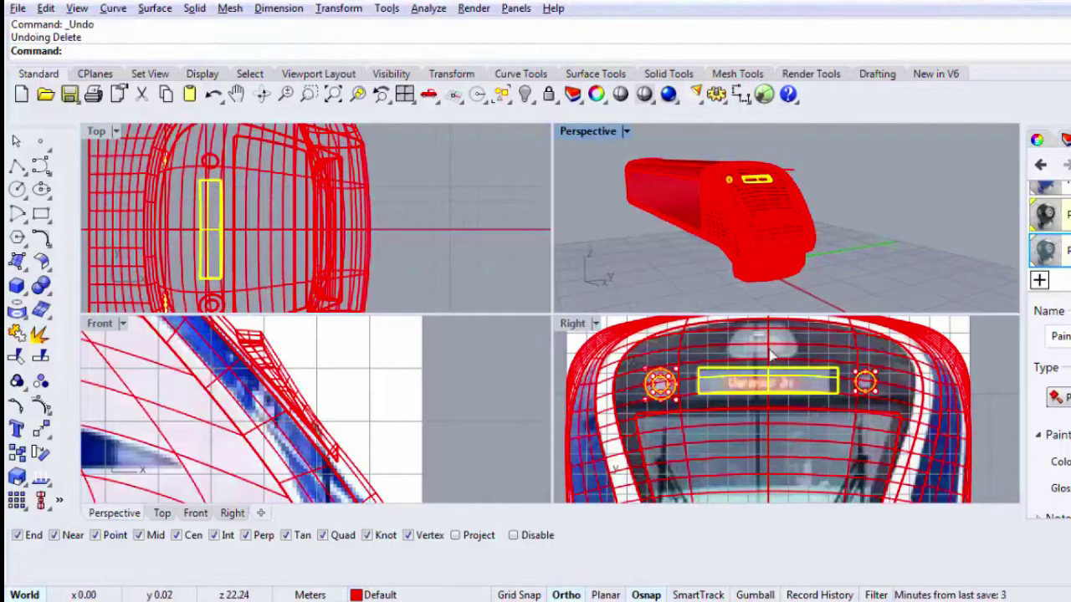
pyautogui.hotkey('ctrl', 'z')
pyautogui.scroll(6, 830, 376)
pyautogui.press('Escape')
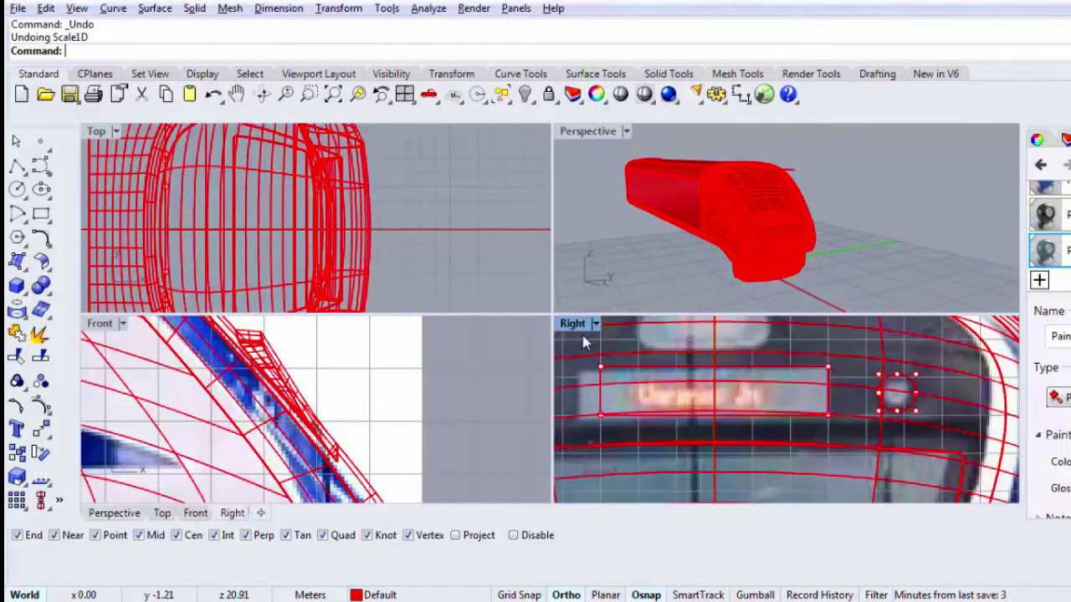
pyautogui.doubleClick(583, 320)
pyautogui.hotkey('ctrl', 'y')
pyautogui.scroll(-4, 583, 319)
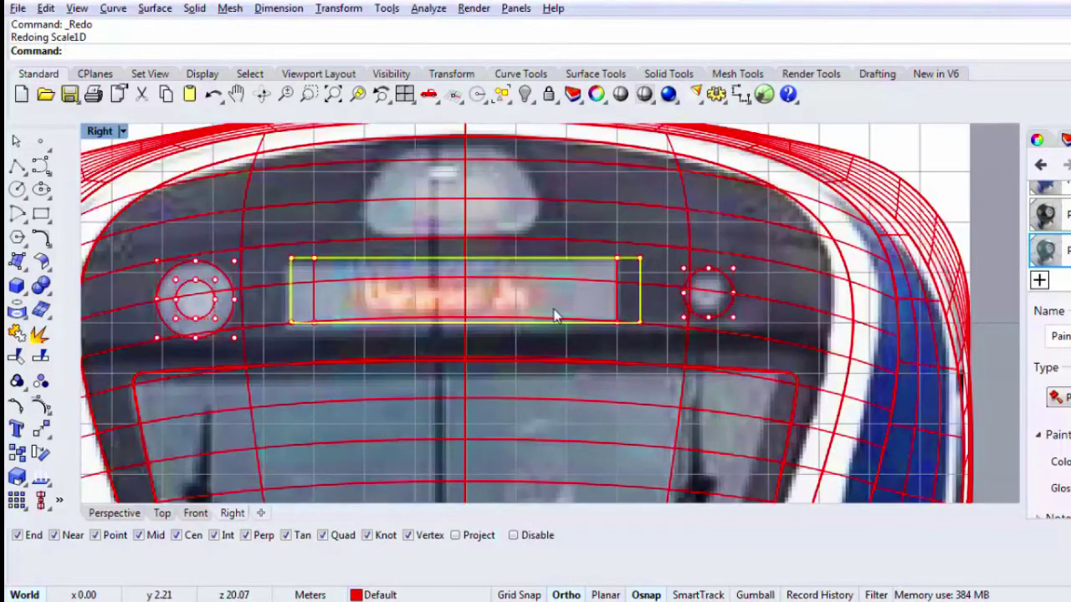
pyautogui.press('Escape')
pyautogui.press('Escape')
# Step: Delete the narrower display rectangle and select the wider one
pyautogui.click(338, 259)
pyautogui.click(317, 277)
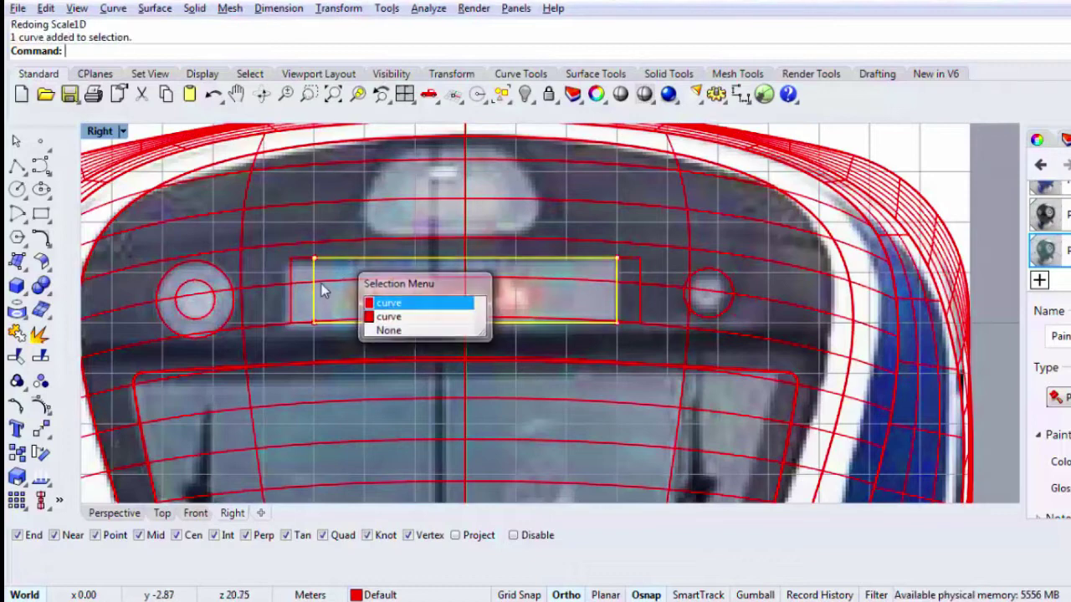
pyautogui.press('Delete')
pyautogui.click(288, 272)
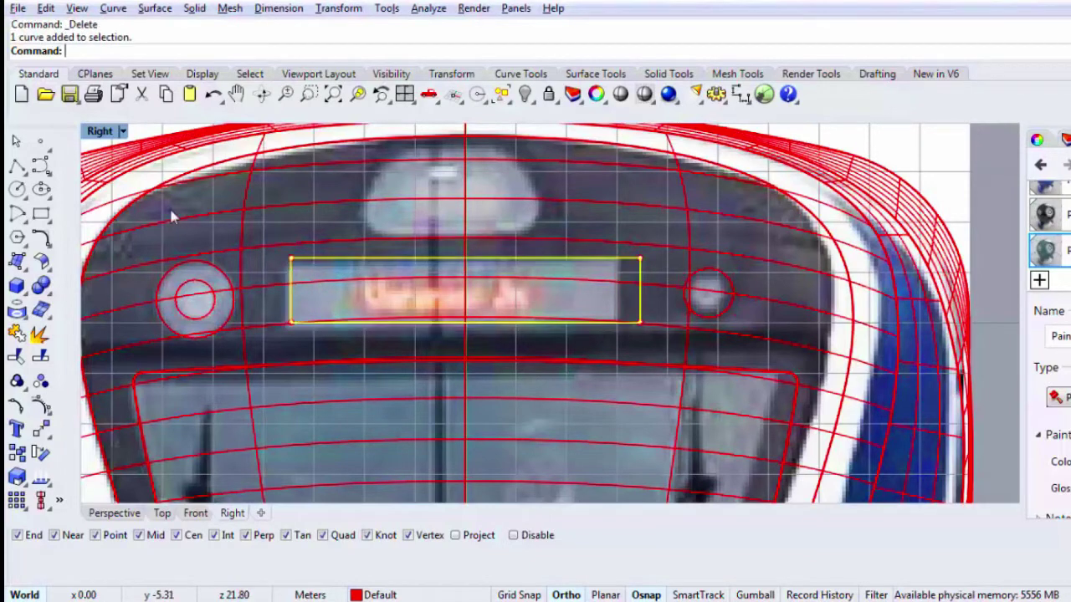
pyautogui.click(44, 173)
pyautogui.click(268, 249)
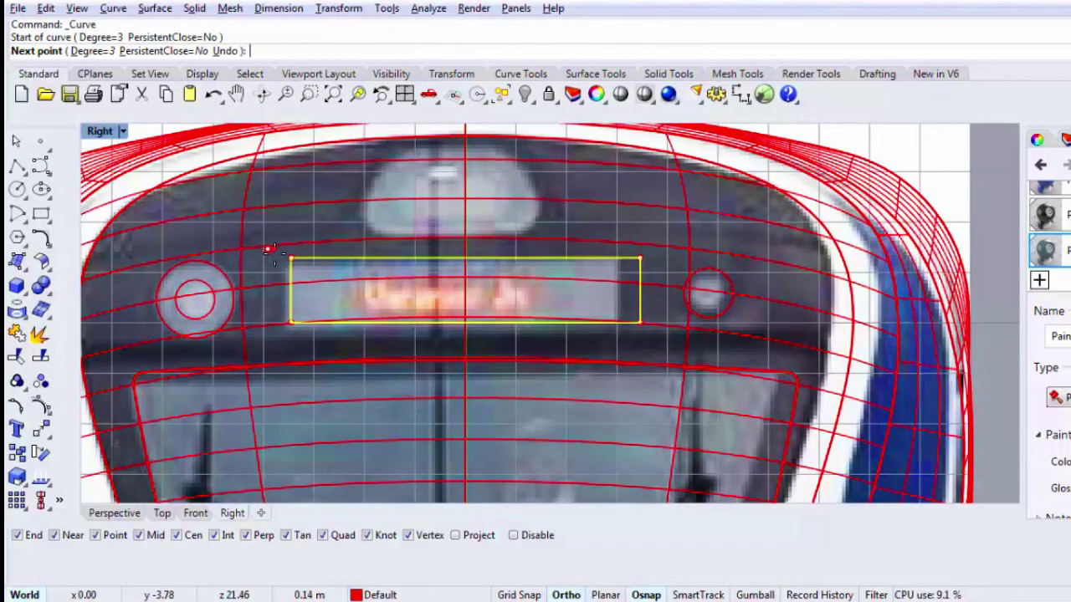
pyautogui.scroll(1, 280, 255)
pyautogui.press('Escape')
# Step: Draw a three-point, degree-3 curve along the display rectangle's upper edge with its middle point on the centerline, and delete the rectangle
pyautogui.press('Return')
pyautogui.click(292, 257)
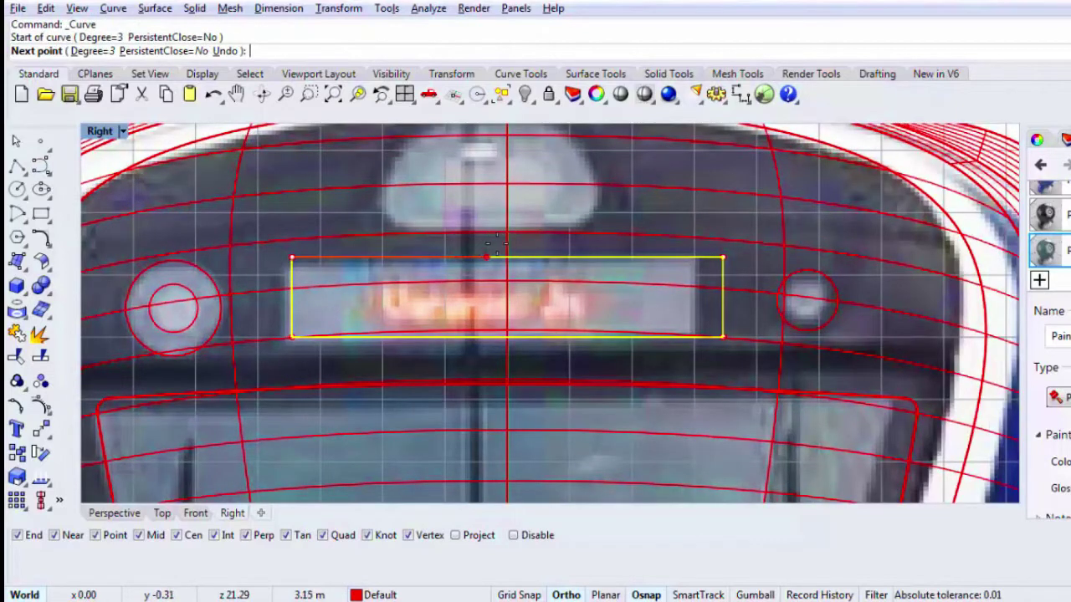
pyautogui.click(515, 535)
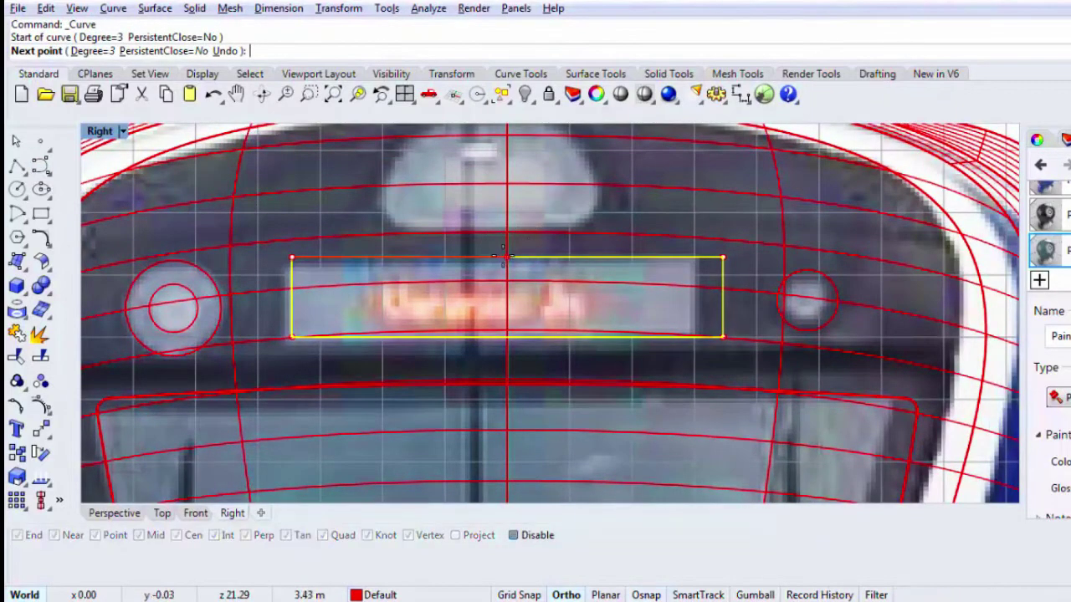
pyautogui.press('F9')
pyautogui.click(507, 256)
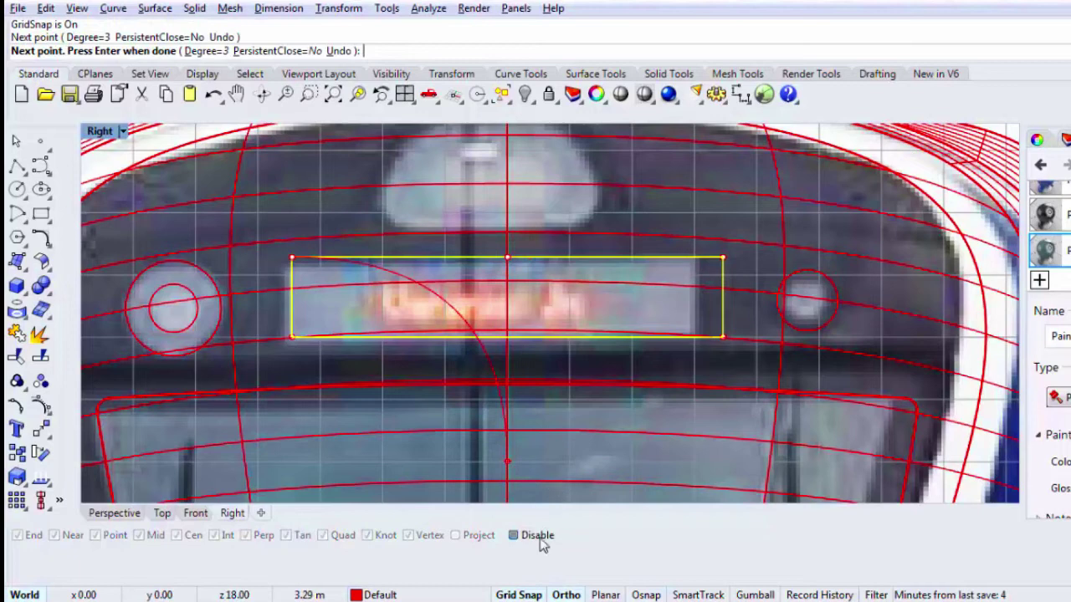
pyautogui.click(539, 537)
pyautogui.click(723, 258)
pyautogui.press('Return')
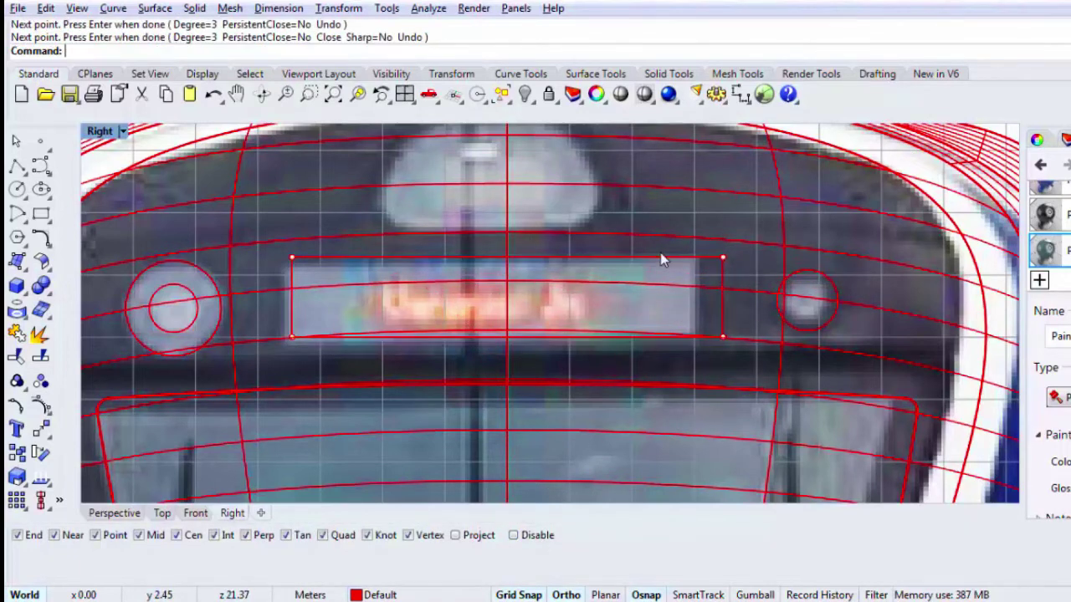
pyautogui.click(721, 283)
pyautogui.press('Delete')
# Step: Move the curve's middle control point slightly upward with grid snap off to bow it into a shallow arc
pyautogui.click(526, 257)
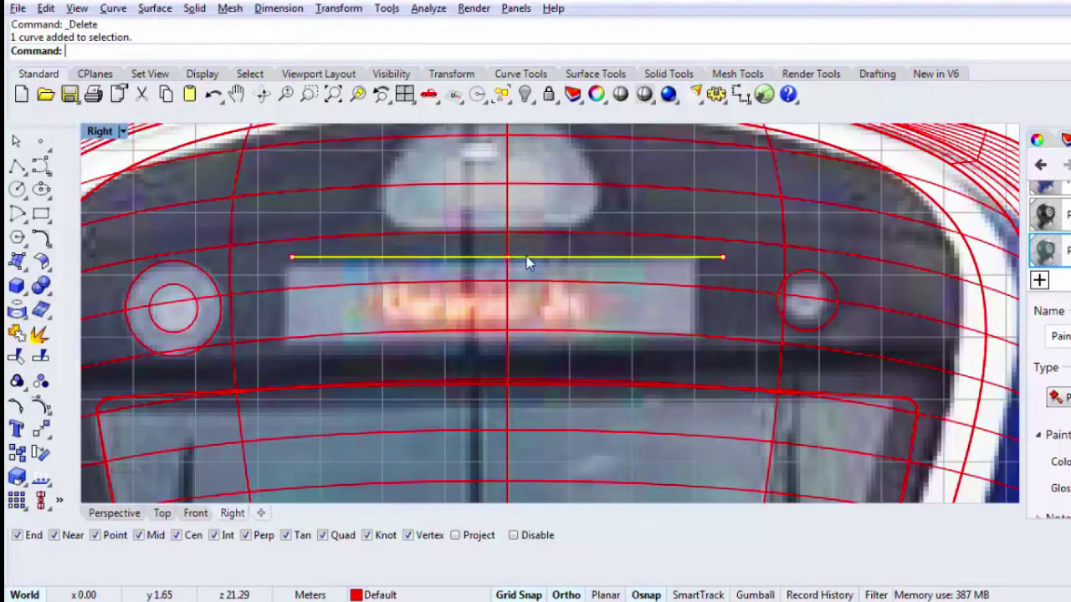
pyautogui.scroll(2, 587, 337)
pyautogui.write('m')
pyautogui.press('Return')
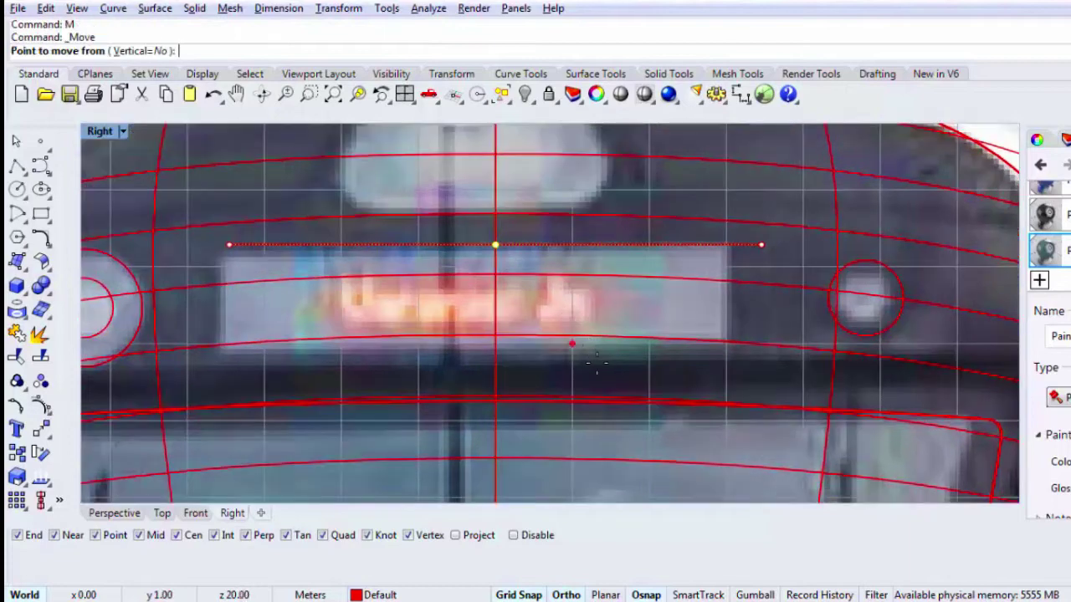
pyautogui.press('F9')
pyautogui.click(596, 365)
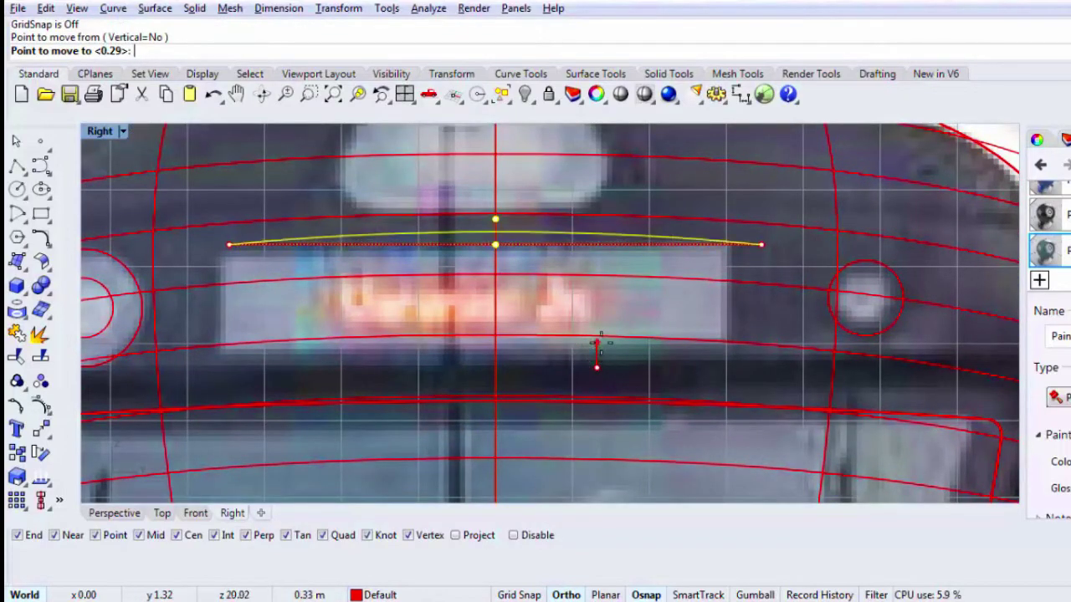
pyautogui.click(598, 348)
pyautogui.scroll(-2, 580, 304)
pyautogui.scroll(-2, 578, 302)
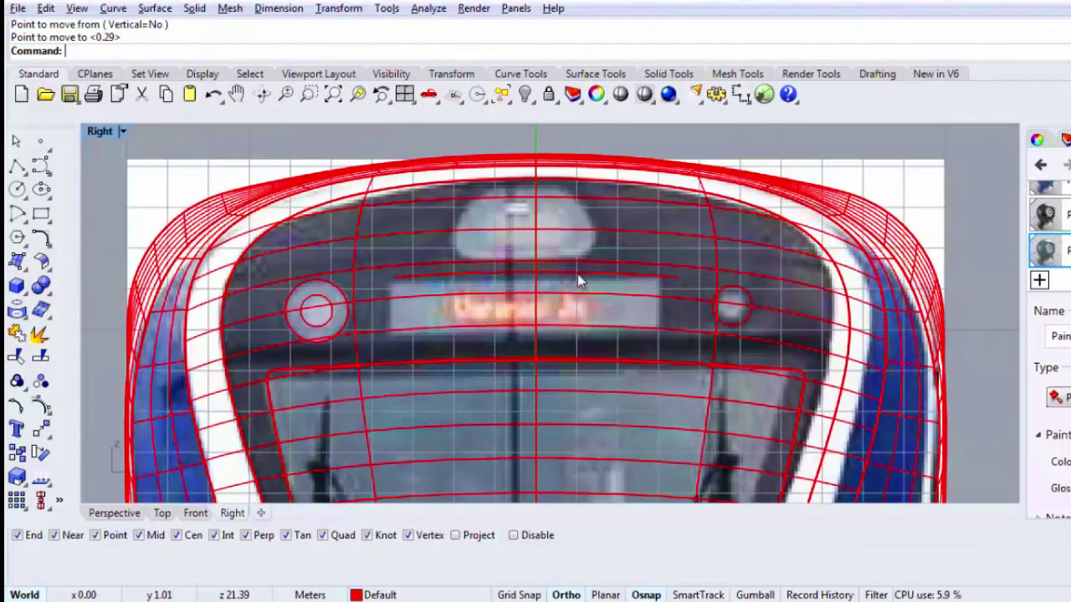
# Step: Copy the shallow arc about 1.5 m straight down to form the display's lower edge
pyautogui.click(577, 274)
pyautogui.write('py')
pyautogui.press('Return')
pyautogui.click(577, 274)
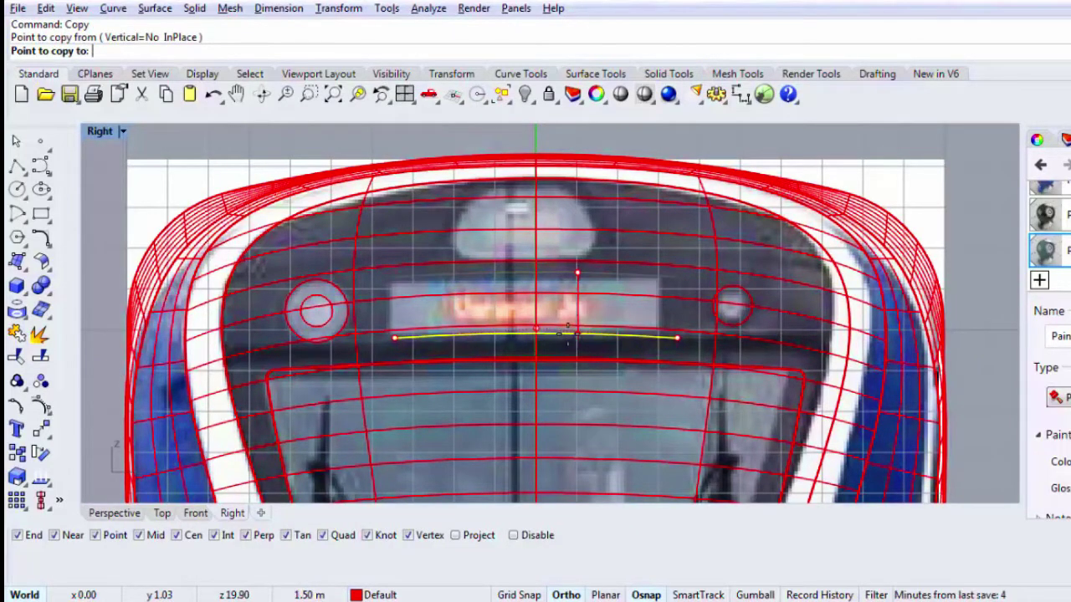
pyautogui.click(577, 338)
pyautogui.press('Return')
# Step: Connect the ends of the upper and lower arcs with a straight vertical polyline on each side
pyautogui.click(16, 165)
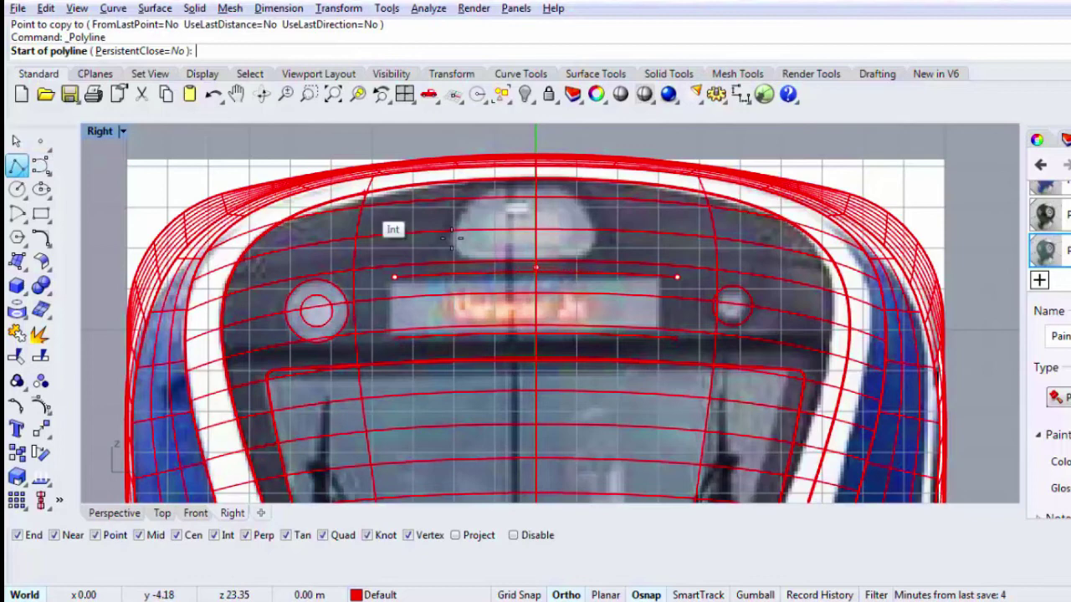
pyautogui.click(394, 276)
pyautogui.click(394, 337)
pyautogui.press('Return')
pyautogui.press('Return')
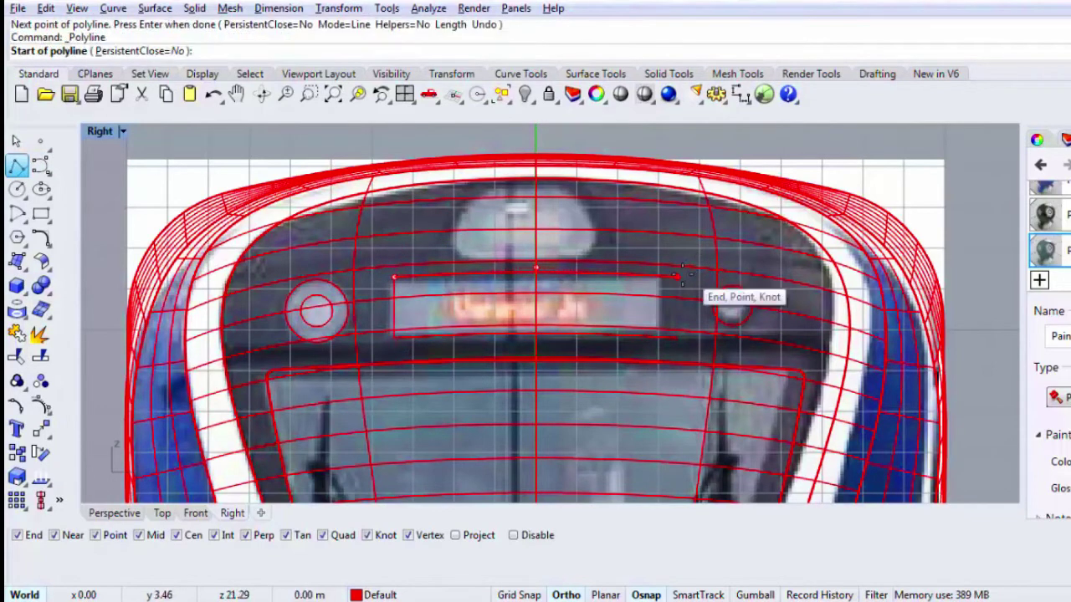
pyautogui.click(677, 276)
pyautogui.click(677, 338)
pyautogui.press('Return')
# Step: Split the black front surface with the four display outline curves and assign the blue-grey paint material to the display piece
pyautogui.click(690, 329)
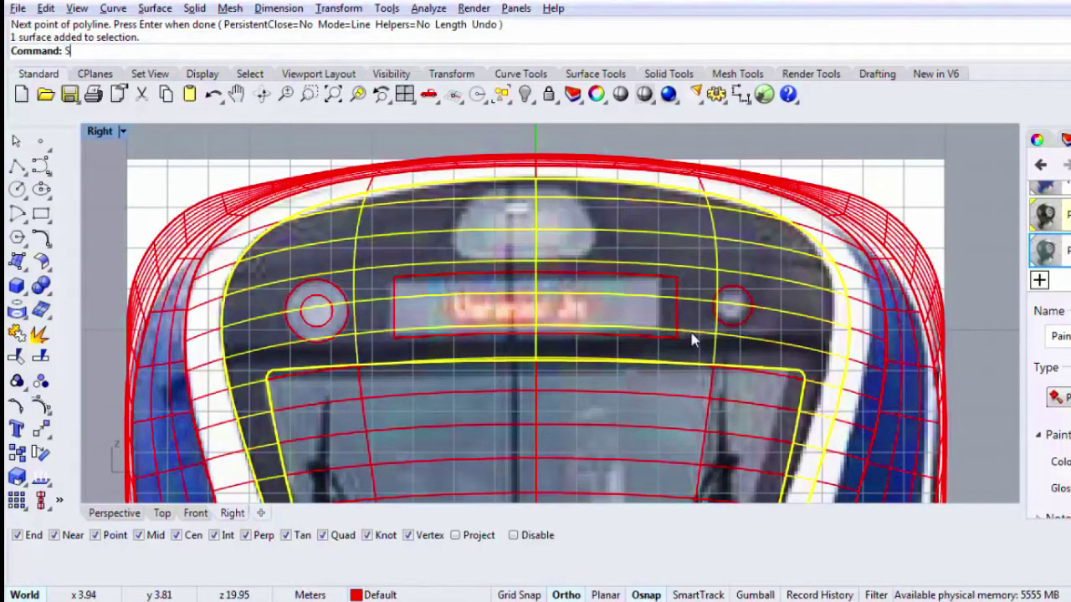
pyautogui.write('split')
pyautogui.press('Return')
pyautogui.click(645, 278)
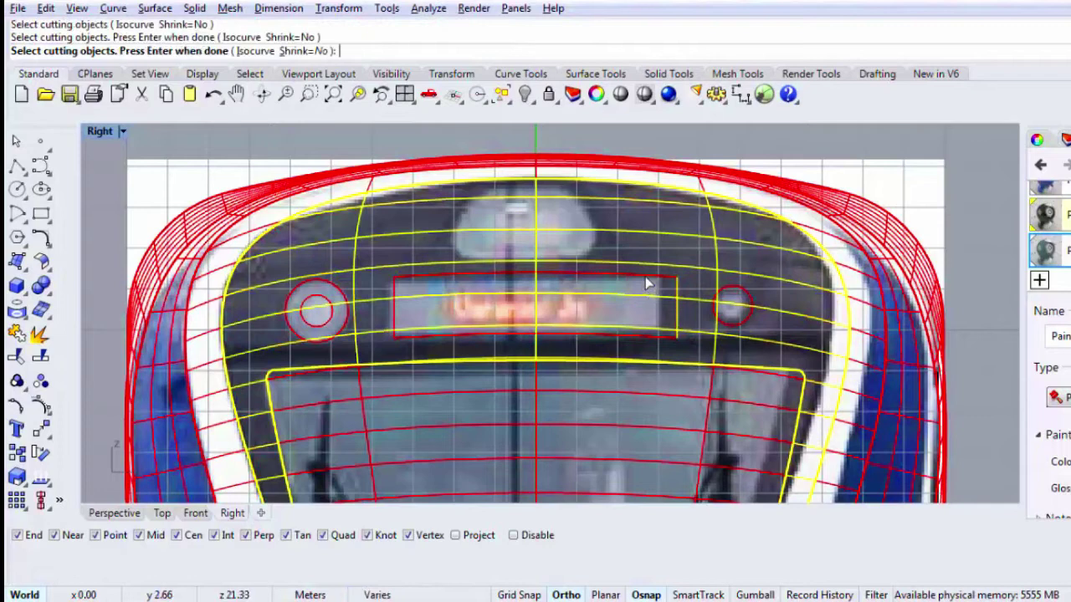
pyautogui.click(616, 337)
pyautogui.press('Return')
pyautogui.click(422, 296)
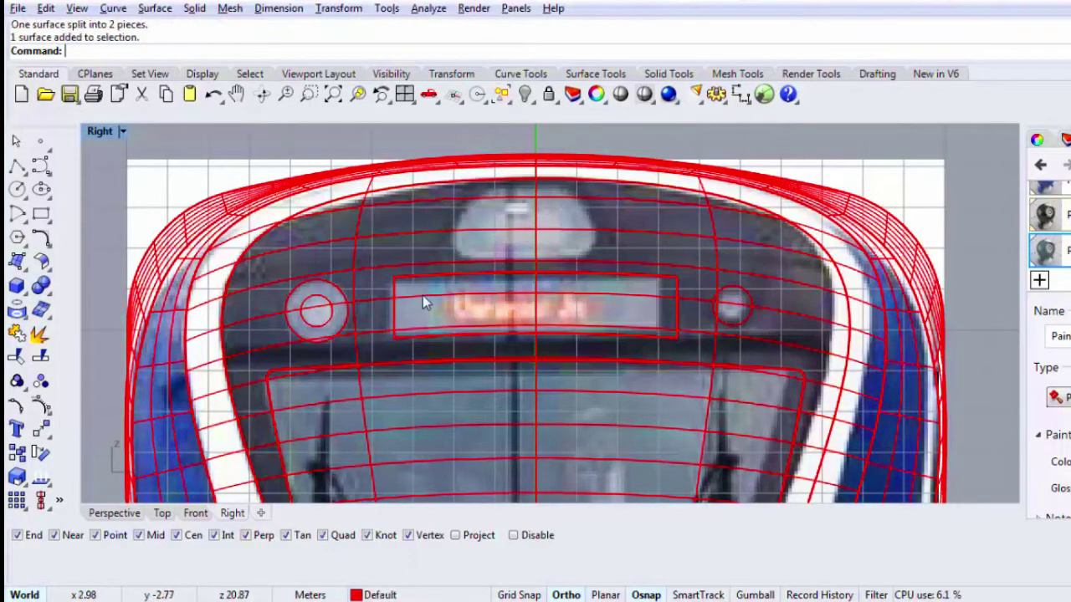
pyautogui.press('Escape')
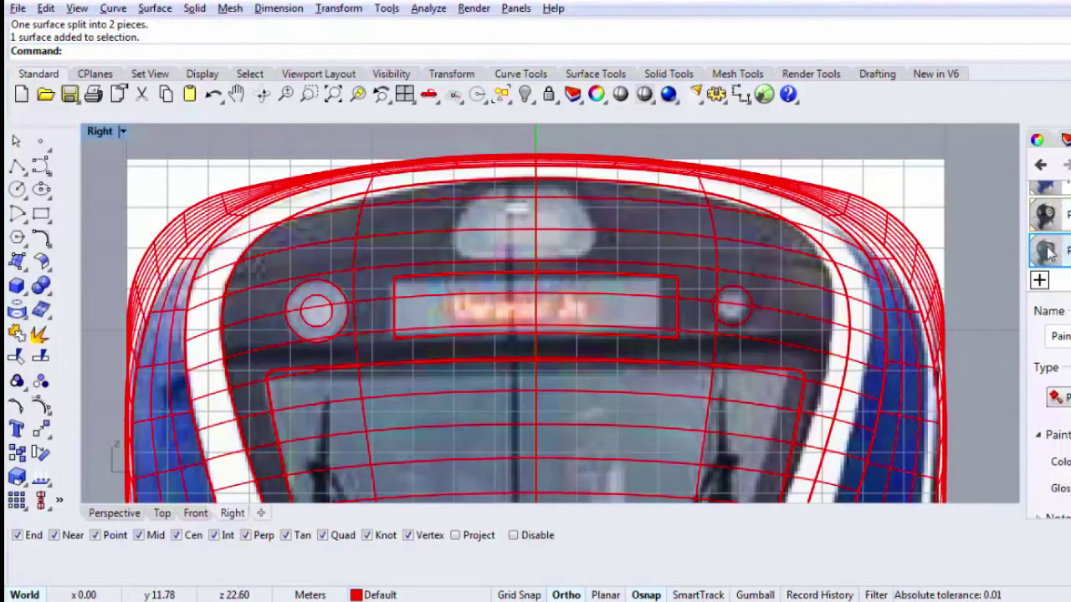
pyautogui.moveTo(1043, 250); pyautogui.dragTo(581, 292)
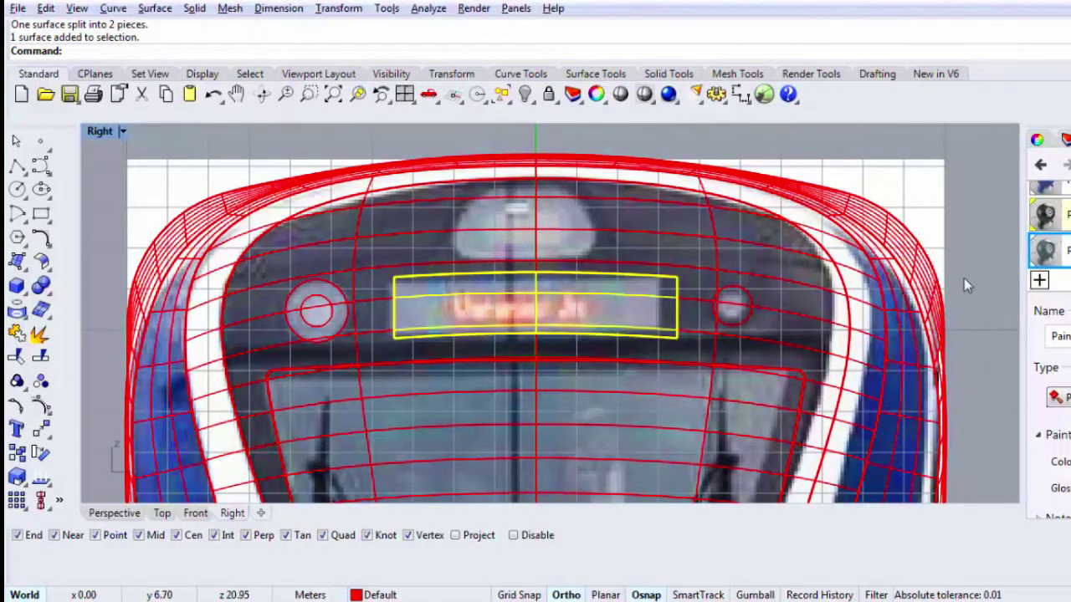
# Step: Split the black surface with the three light circles and assign the blue-grey paint material to the single light and the outer ring
pyautogui.moveTo(1043, 253); pyautogui.dragTo(765, 308)
pyautogui.write('Sp')
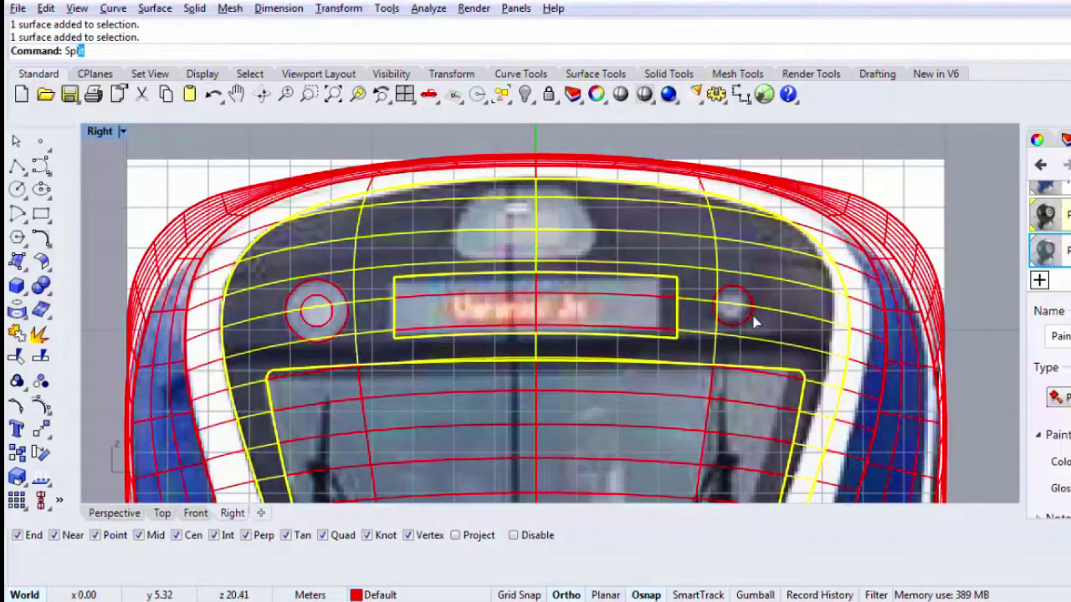
pyautogui.press('Return')
pyautogui.click(752, 316)
pyautogui.click(348, 322)
pyautogui.press('Return')
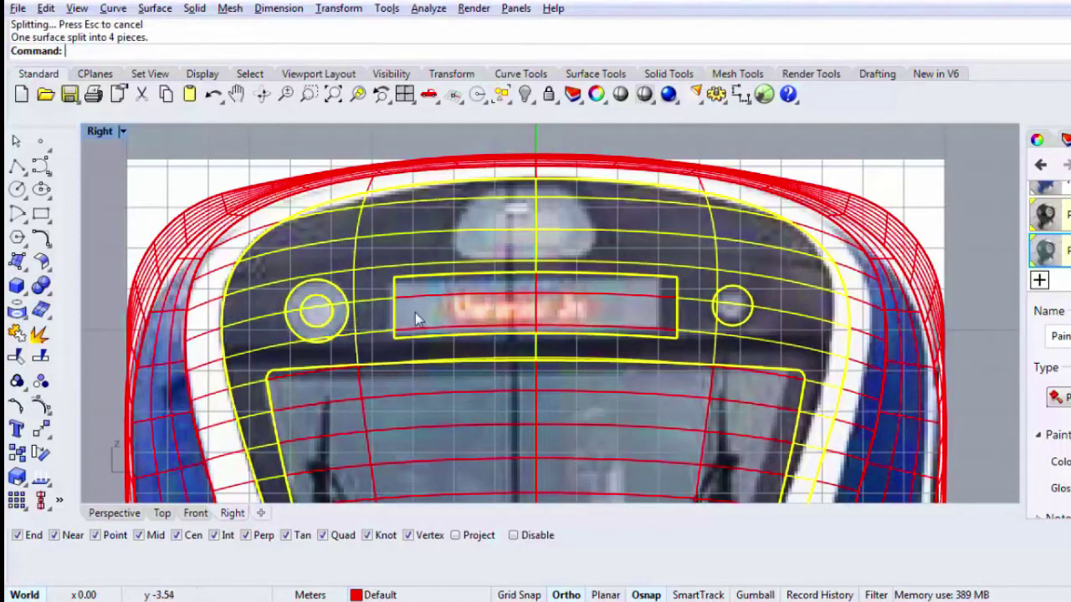
pyautogui.moveTo(1042, 250); pyautogui.dragTo(337, 308)
# Step: Check the display and lights on the train's front in a rendered, shaded perspective view
pyautogui.doubleClick(92, 132)
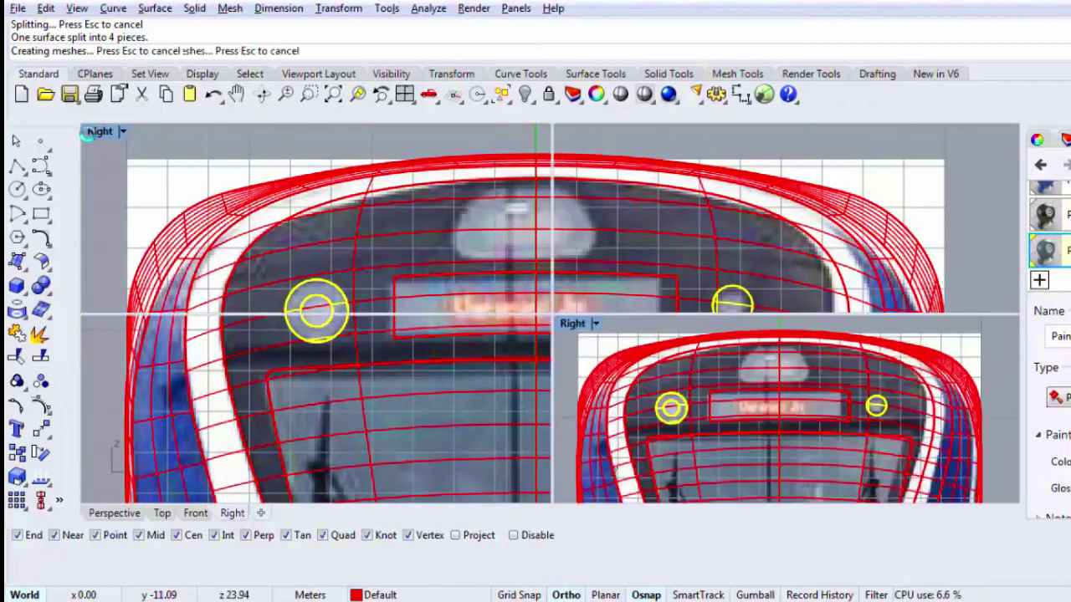
pyautogui.doubleClick(586, 130)
pyautogui.click(620, 93)
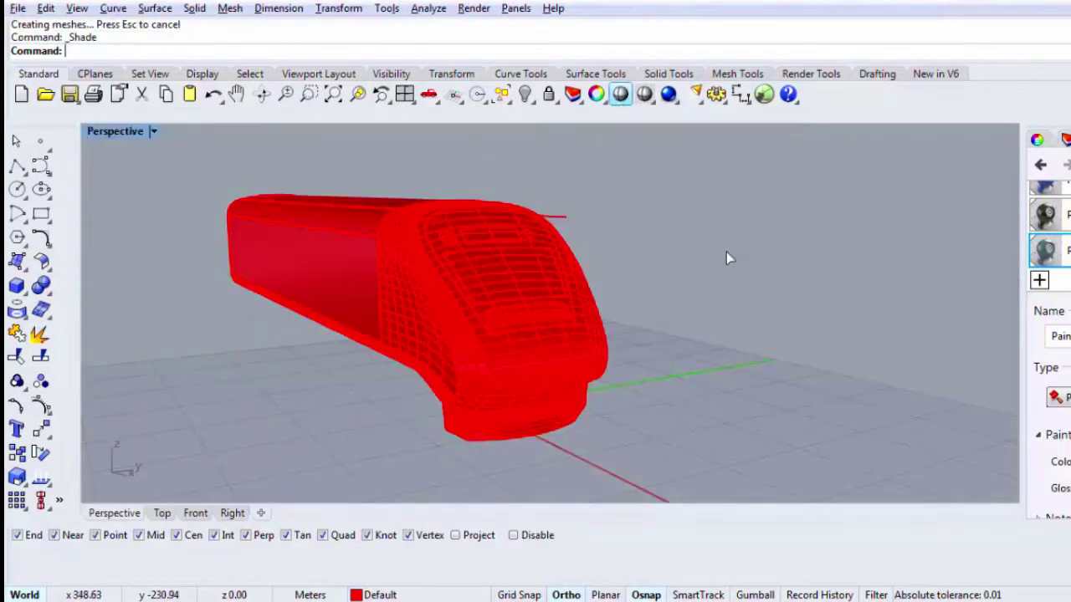
pyautogui.scroll(10, 539, 263)
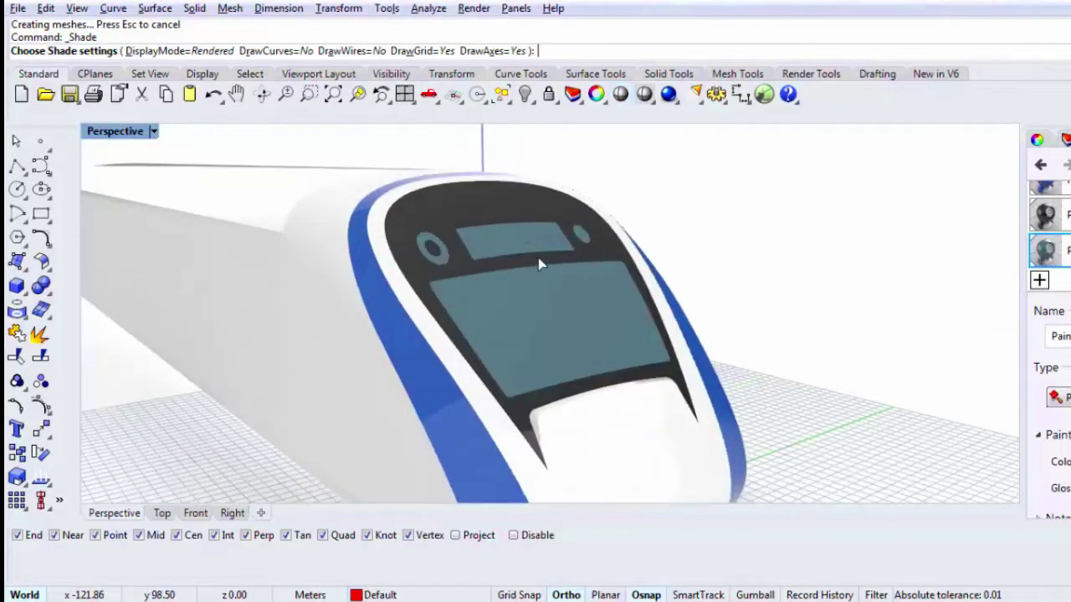
pyautogui.press('Escape')
pyautogui.scroll(-8, 425, 239)
# Step: Undo the material assignments and splits made for the display and lights
pyautogui.hotkey('ctrl', 'z')
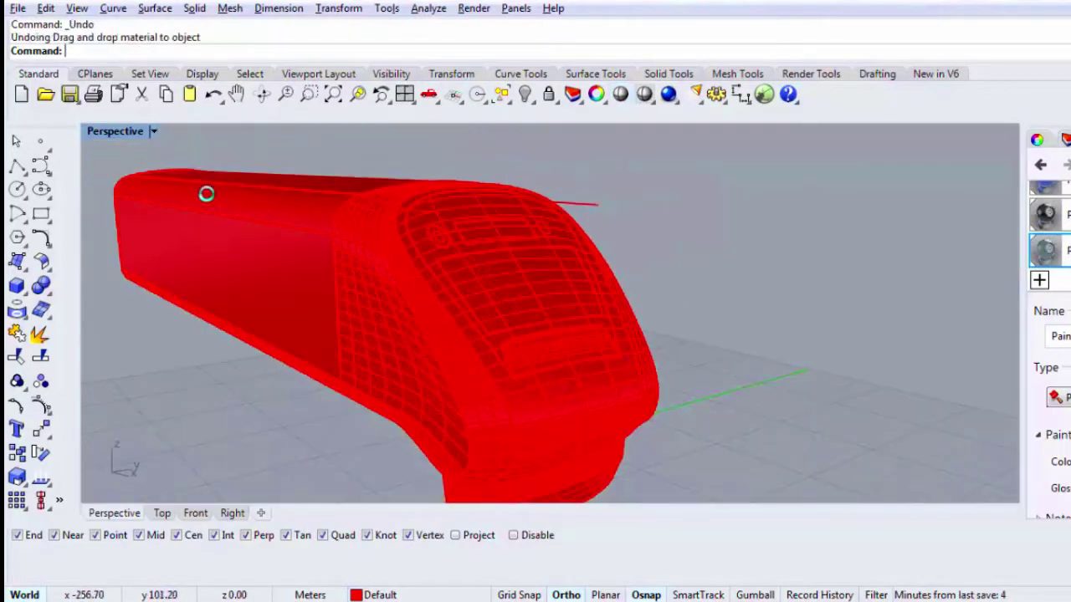
pyautogui.doubleClick(109, 130)
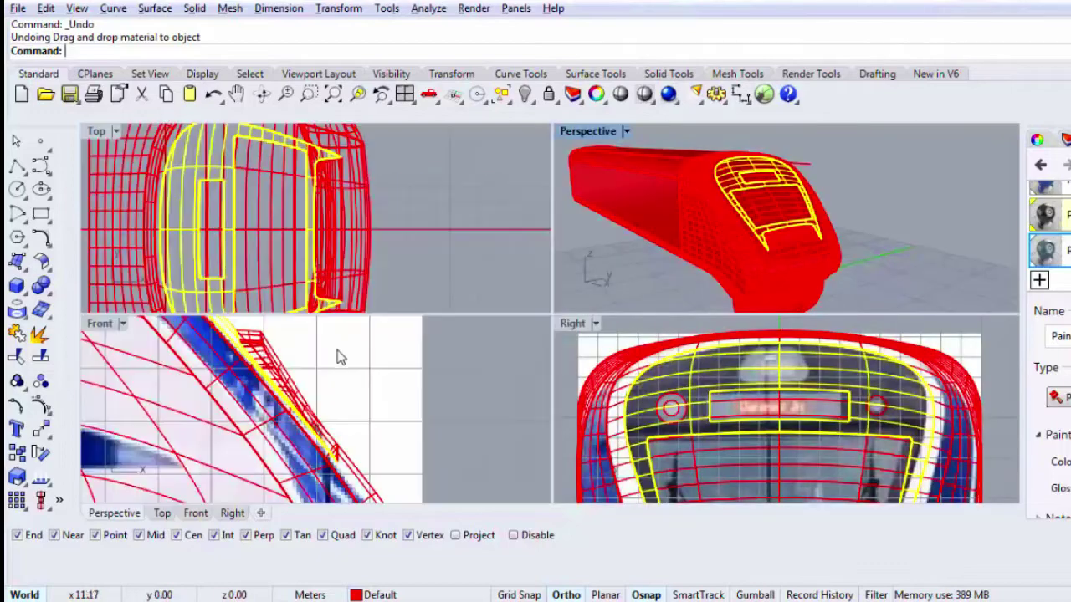
pyautogui.hotkey('ctrl', 'z')
# Step: Move the middle control points of the display's upper and lower arcs about 0.11 m down to flatten both curves
pyautogui.scroll(2, 804, 406)
pyautogui.click(802, 406)
pyautogui.click(792, 386)
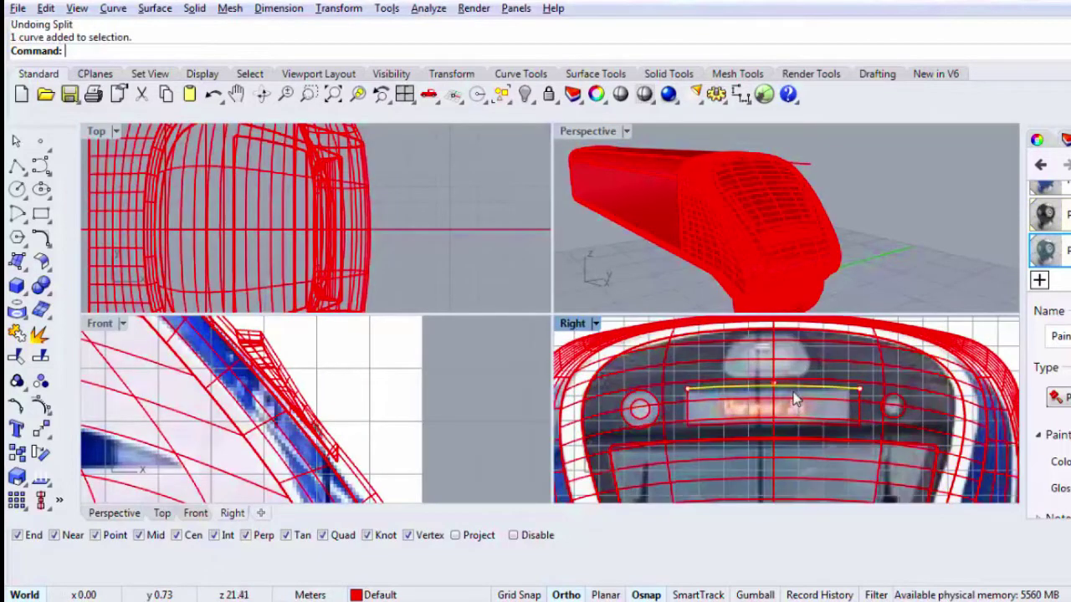
pyautogui.keyDown('shift'); pyautogui.click(796, 424); pyautogui.keyUp('shift')
pyautogui.keyDown('shift'); pyautogui.click(798, 425); pyautogui.keyUp('shift')
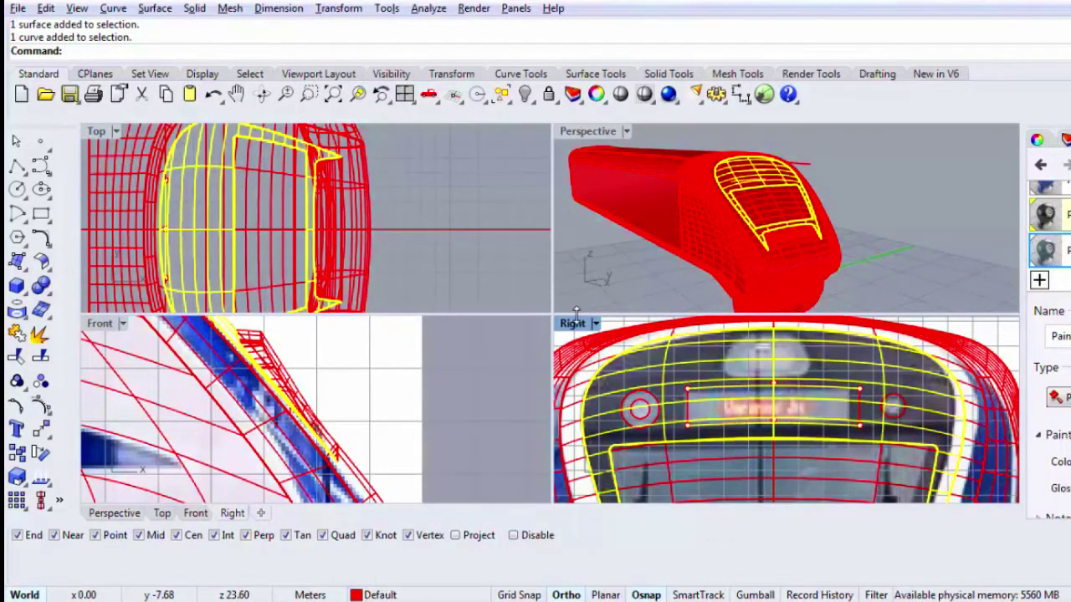
pyautogui.doubleClick(573, 322)
pyautogui.click(563, 316)
pyautogui.click(554, 267)
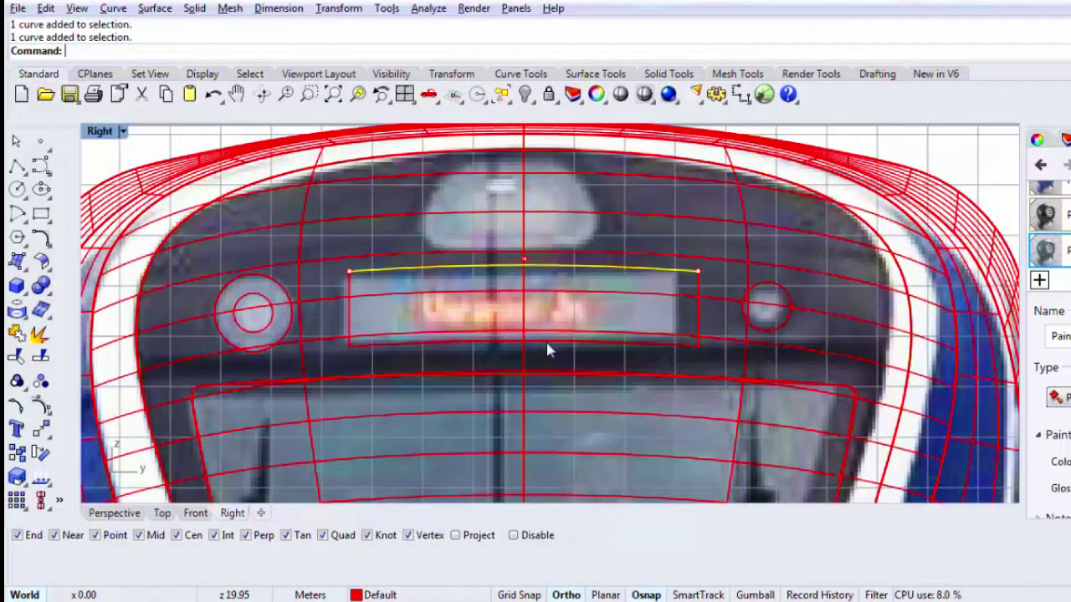
pyautogui.keyDown('shift'); pyautogui.click(545, 341); pyautogui.keyUp('shift')
pyautogui.scroll(5, 538, 318)
pyautogui.write('M')
pyautogui.press('Return')
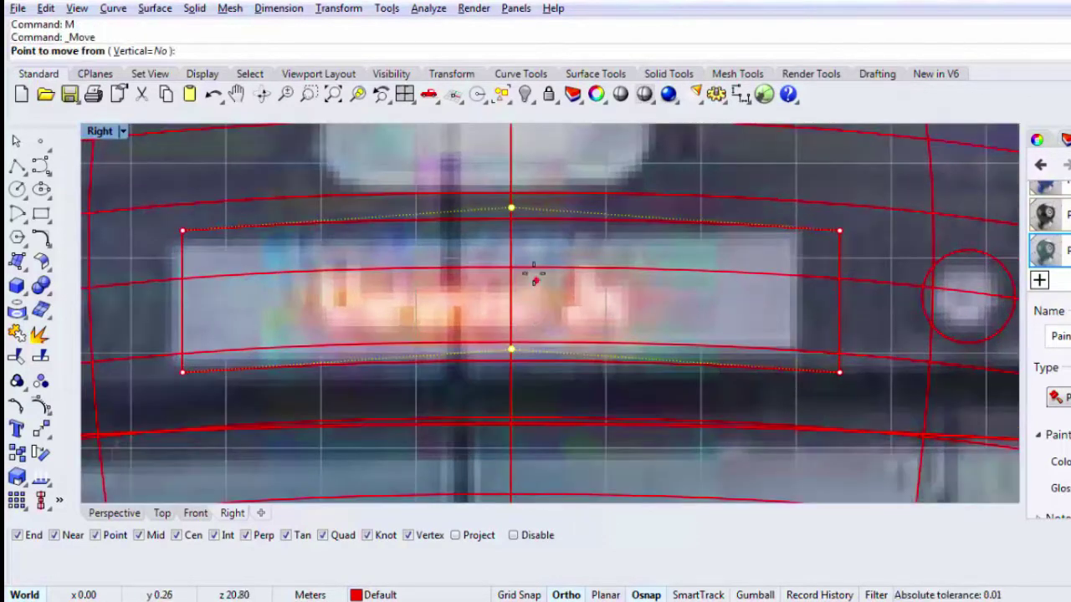
pyautogui.click(537, 286)
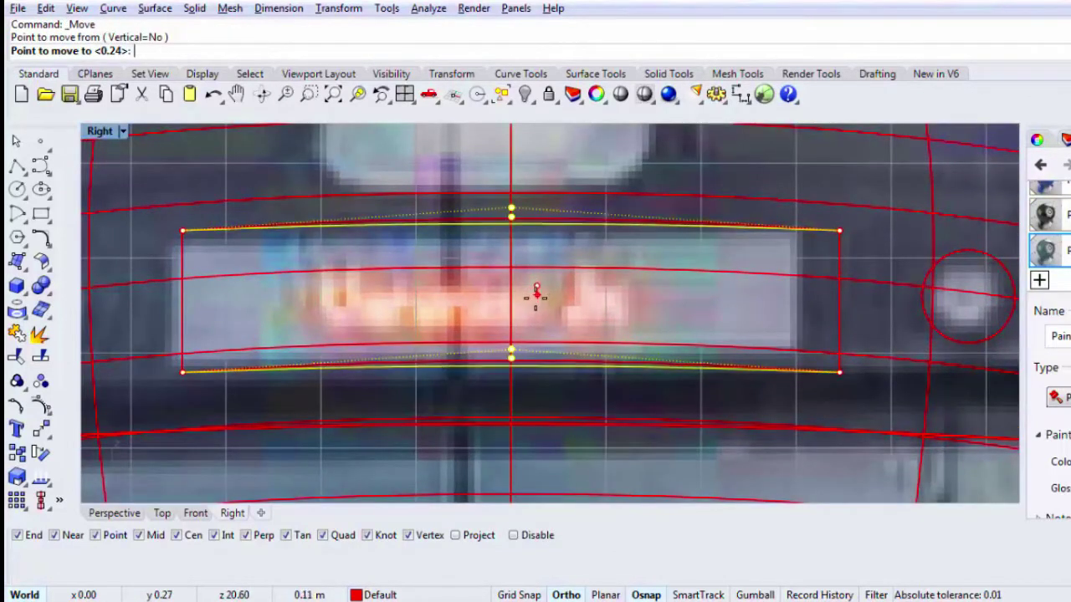
pyautogui.click(536, 297)
pyautogui.scroll(-3, 535, 297)
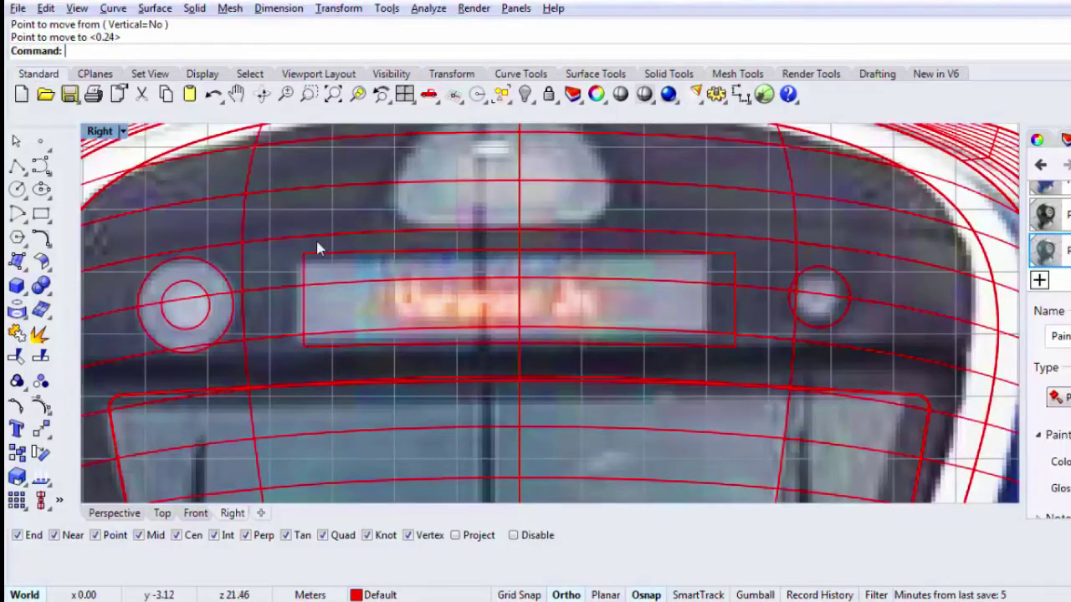
# Step: Join the two arcs and two vertical lines of the display into one closed curve
pyautogui.moveTo(298, 239); pyautogui.dragTo(760, 354)
pyautogui.write('Join')
pyautogui.press('Return')
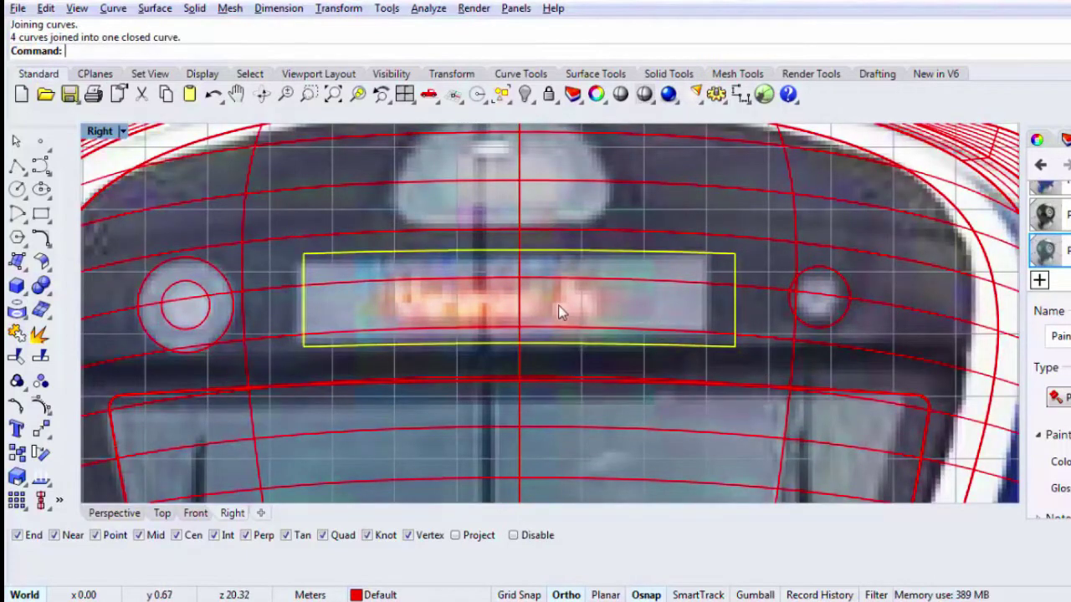
pyautogui.press('Escape')
# Step: Split the black surface with the closed display outline and assign the blue-grey paint material to the display piece
pyautogui.click(568, 287)
pyautogui.write('Split')
pyautogui.press('Return')
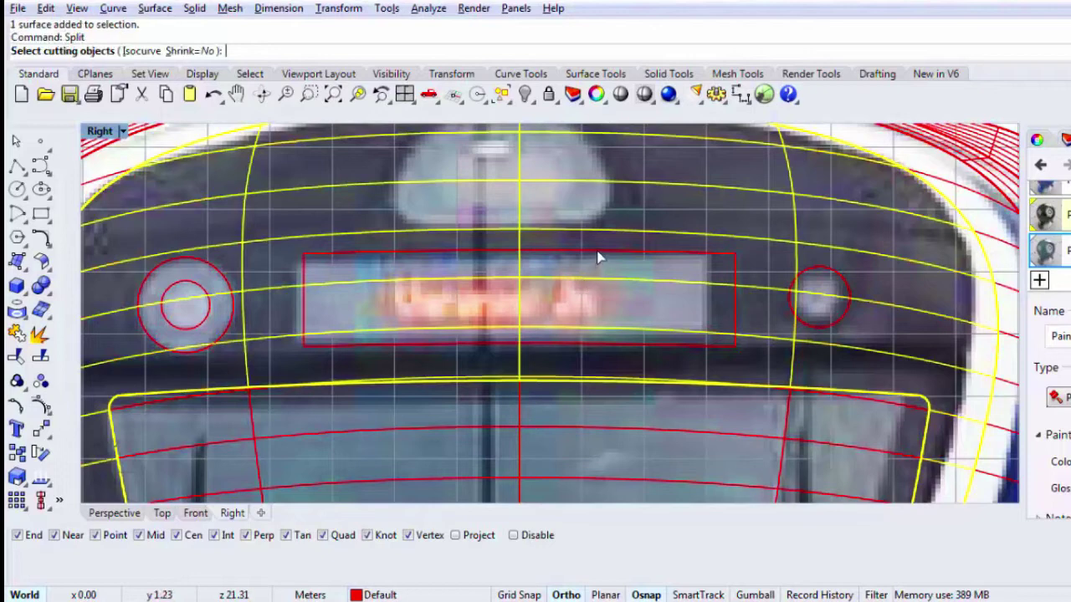
pyautogui.click(597, 255)
pyautogui.press('Return')
pyautogui.click(597, 256)
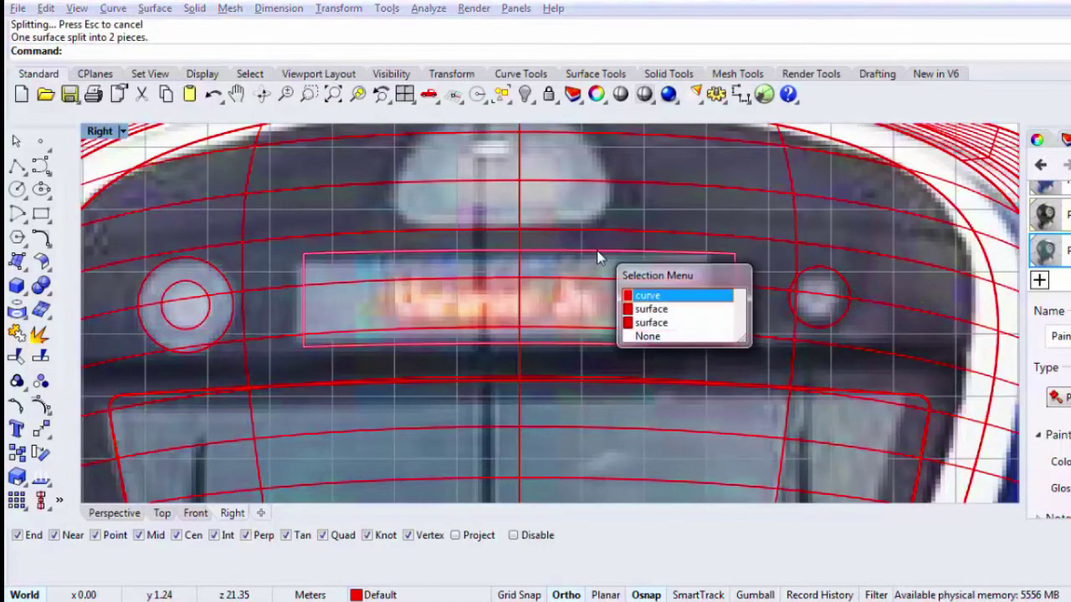
pyautogui.press('Escape')
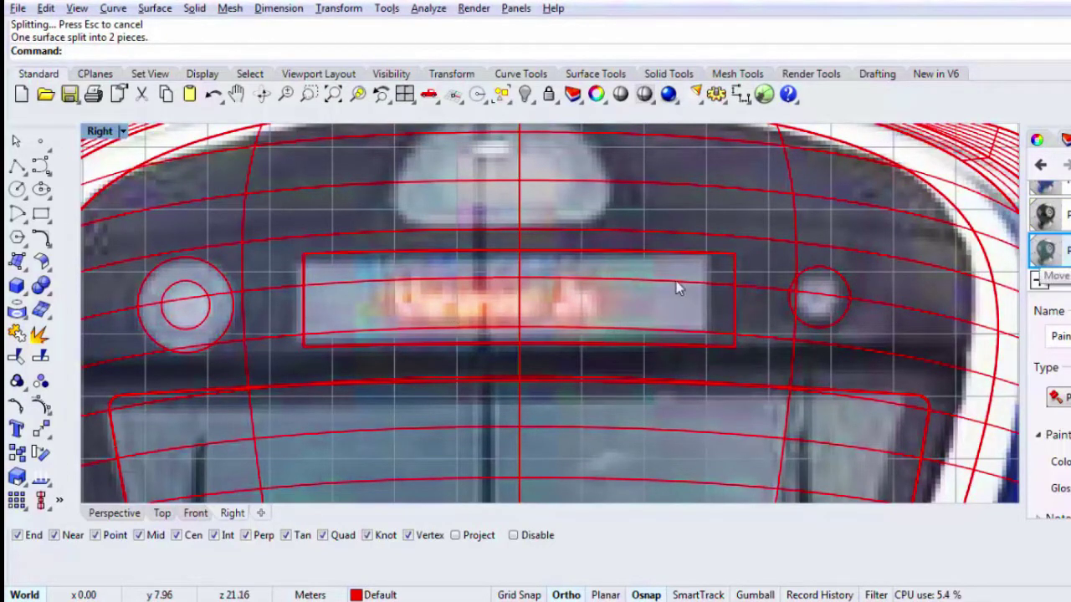
pyautogui.click(674, 285)
pyautogui.moveTo(1037, 247); pyautogui.dragTo(839, 294)
pyautogui.press('Return')
# Step: Cut the three light circles out of the black surface and give the single light and the outer ring the blue-grey paint material
pyautogui.click(886, 265)
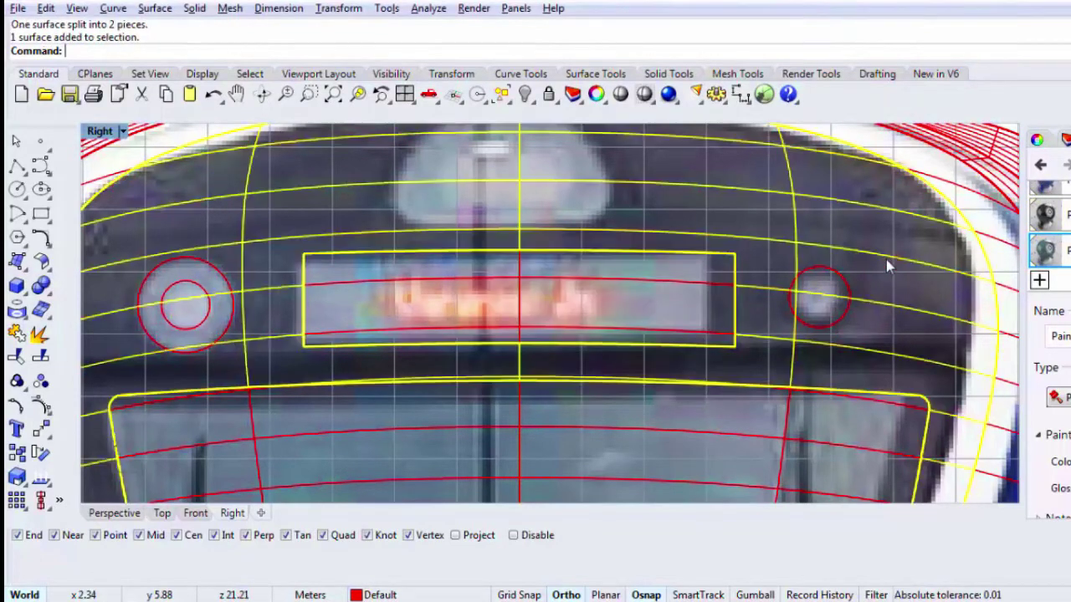
pyautogui.write('S')
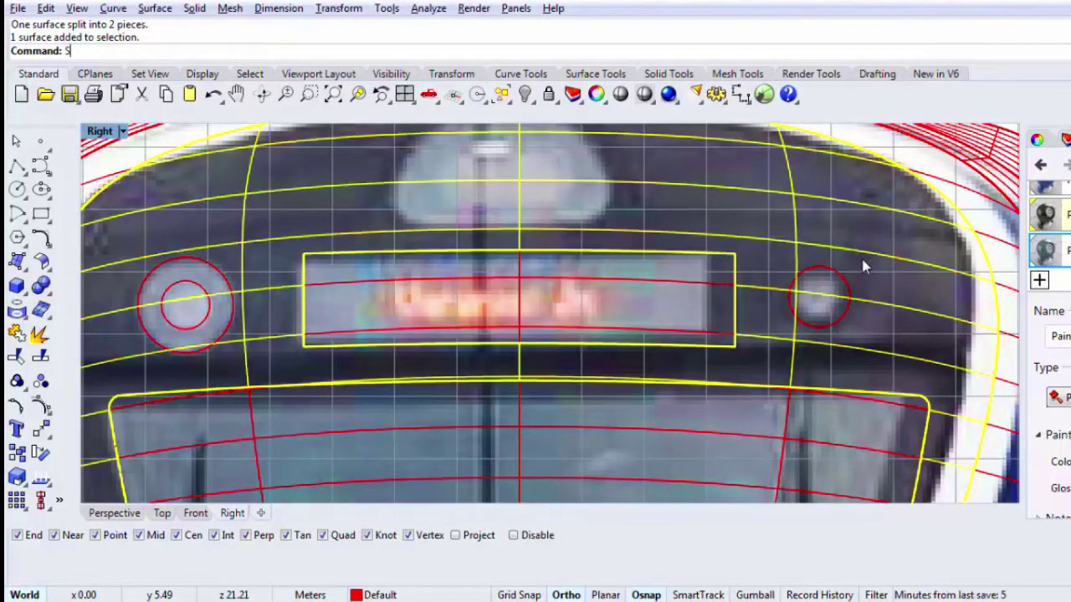
pyautogui.write('plit')
pyautogui.press('Return')
pyautogui.click(788, 293)
pyautogui.click(220, 328)
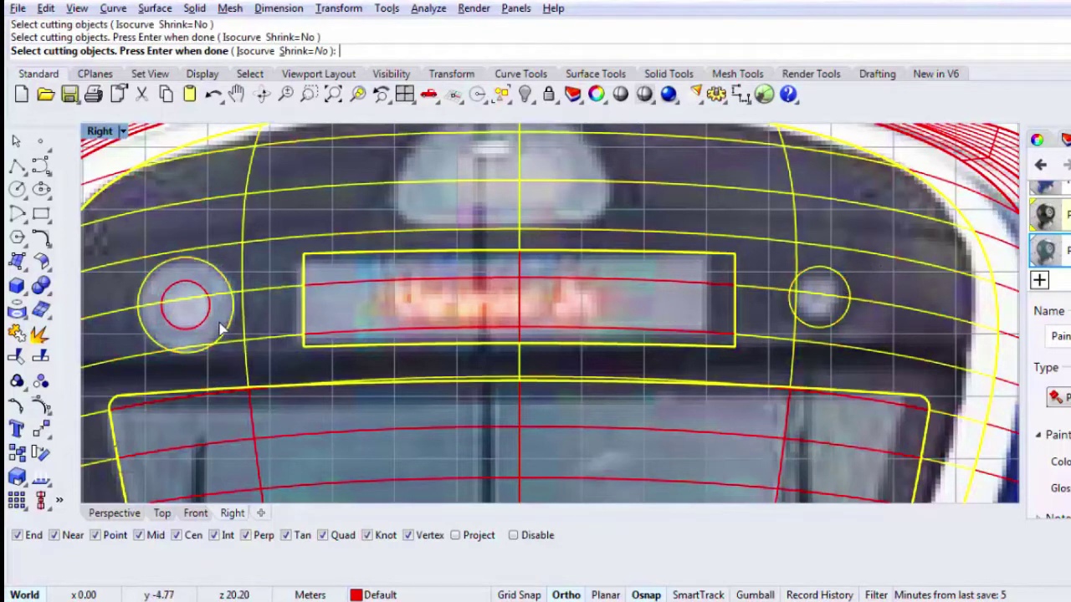
pyautogui.click(210, 316)
pyautogui.press('Return')
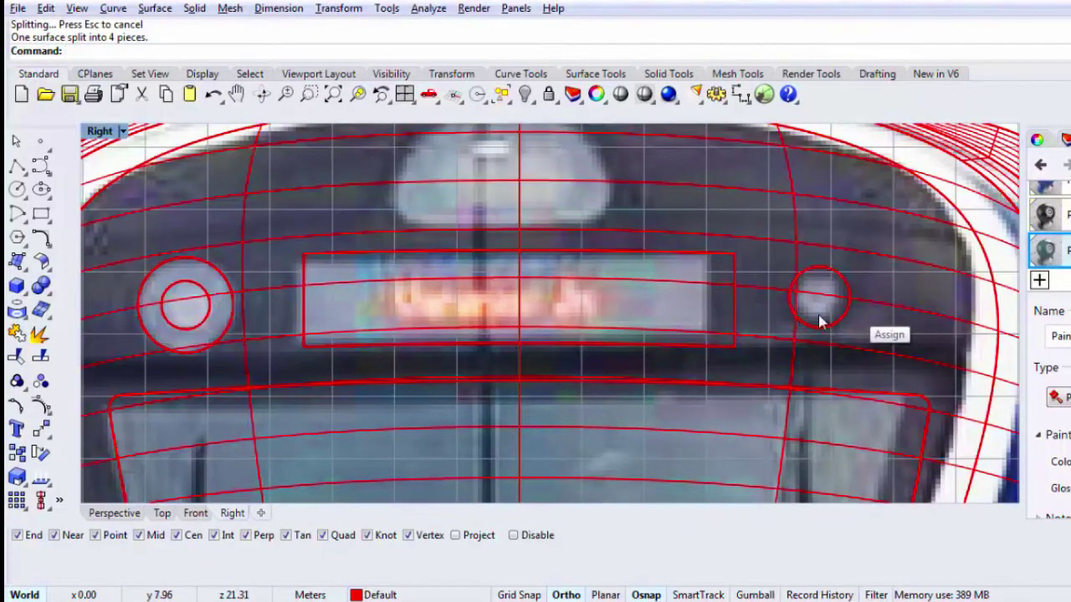
pyautogui.moveTo(820, 322); pyautogui.dragTo(817, 310)
pyautogui.moveTo(744, 332); pyautogui.dragTo(217, 292)
# Step: Inspect the flattened display and the lights in a rendered, shaded perspective view
pyautogui.doubleClick(99, 131)
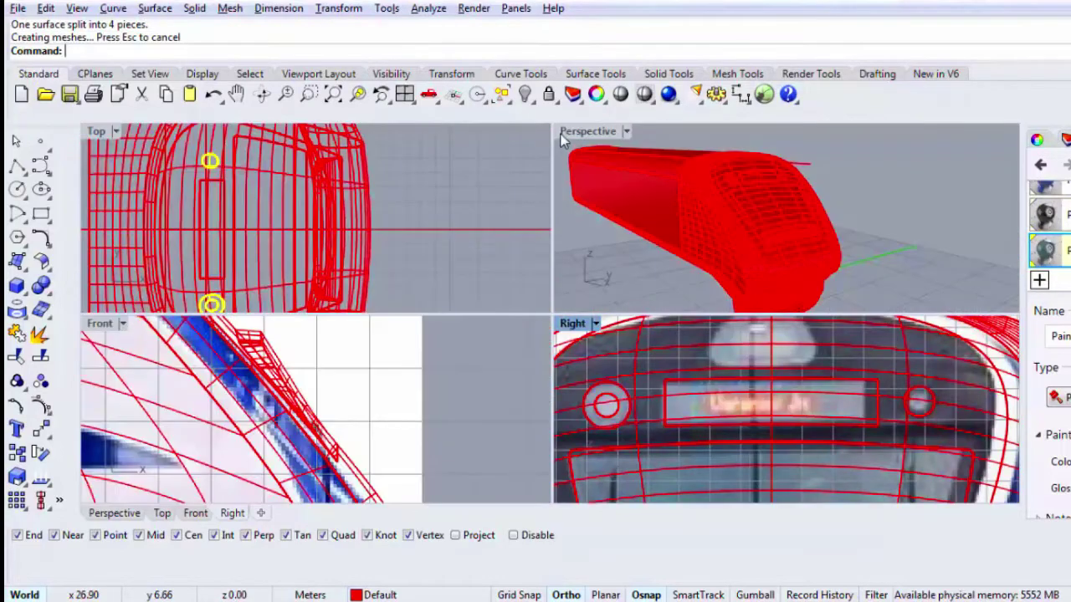
pyautogui.doubleClick(581, 133)
pyautogui.click(620, 96)
pyautogui.moveTo(768, 324)
pyautogui.mouseDown(button='right')
pyautogui.moveTo(784, 318)
pyautogui.moveTo(755, 313)
pyautogui.mouseUp(button='right')
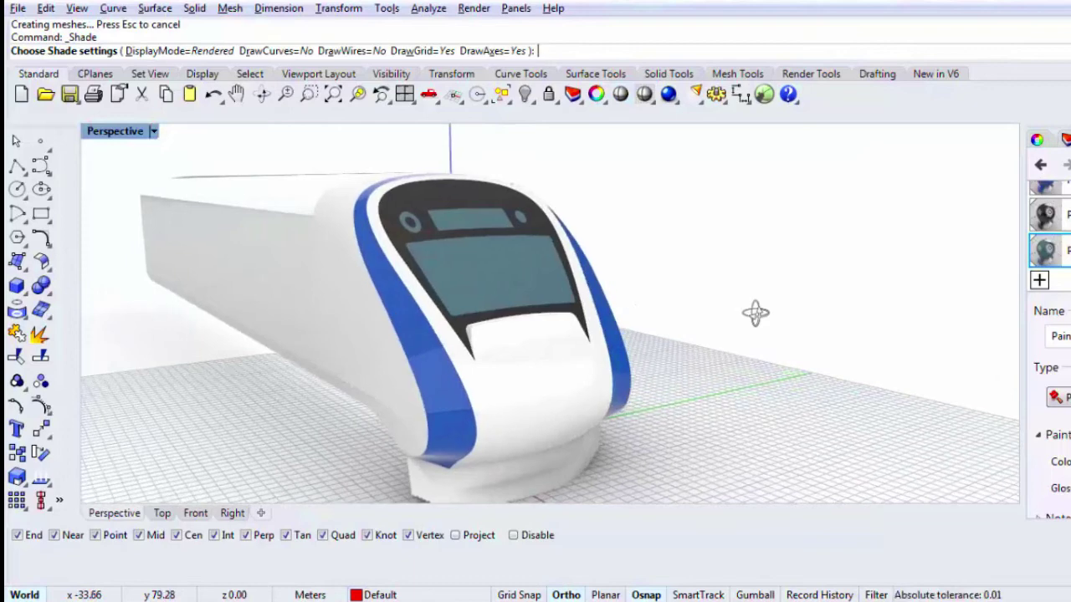
pyautogui.press('Escape')
# Step: Copy the closed display outline about 0.4 m straight up in the Right view, to the base of the upper light
pyautogui.doubleClick(124, 131)
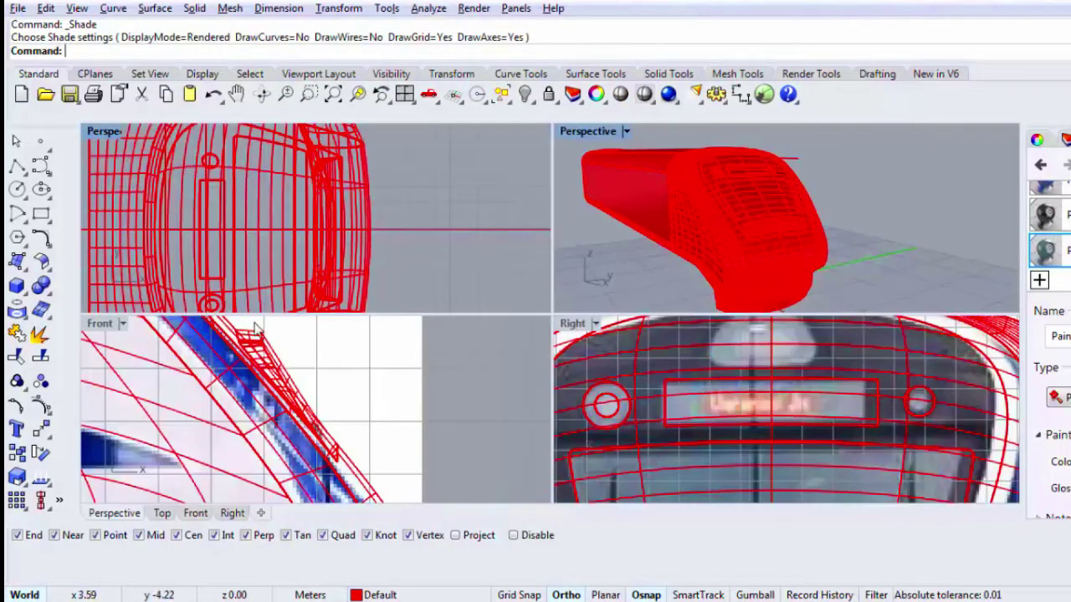
pyautogui.doubleClick(573, 311)
pyautogui.moveTo(573, 322); pyautogui.dragTo(539, 440, button='right')
pyautogui.scroll(2, 418, 260)
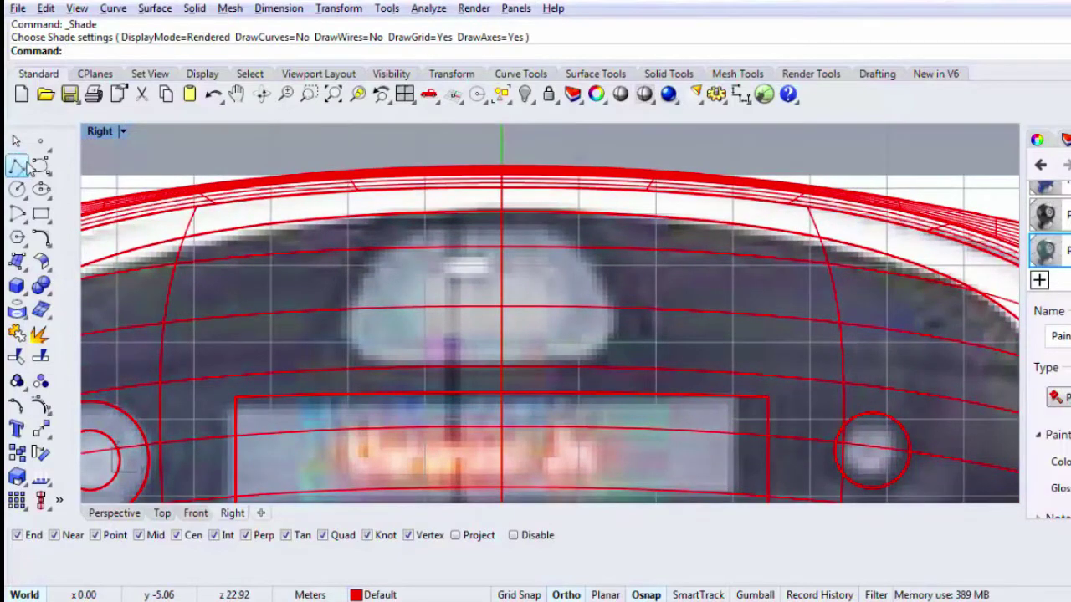
pyautogui.click(338, 396)
pyautogui.press('Return')
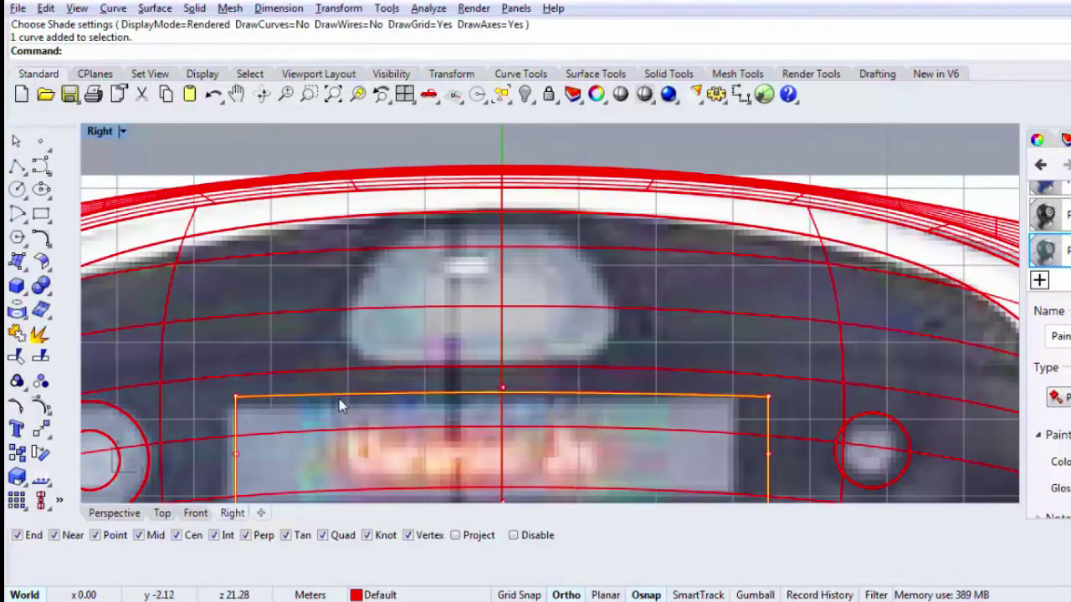
pyautogui.write('Copy')
pyautogui.press('Return')
pyautogui.click(800, 406)
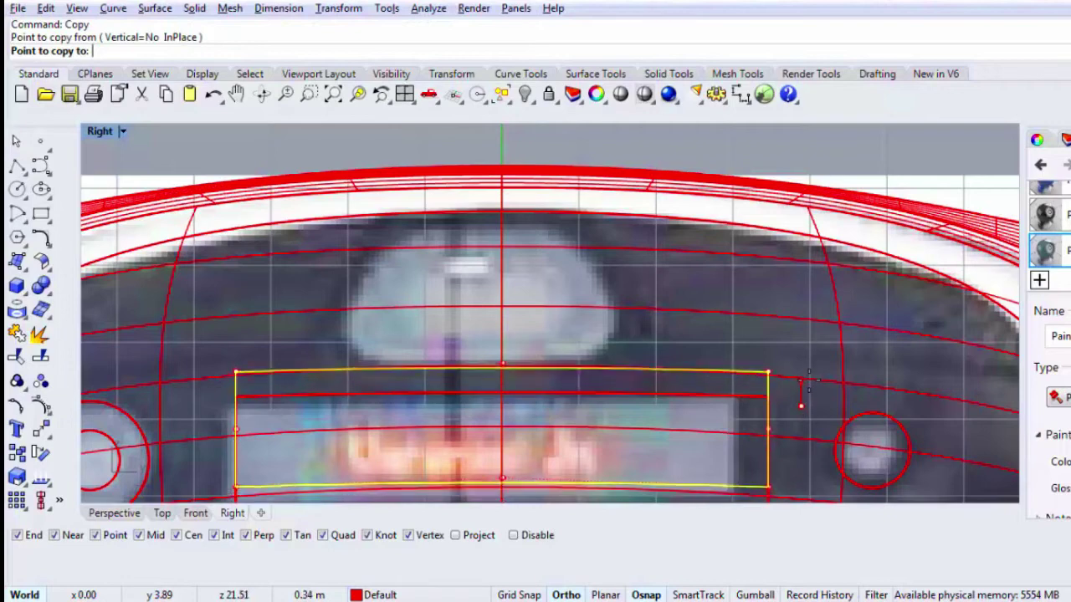
pyautogui.click(809, 377)
pyautogui.press('Return')
# Step: Explode the copied outline and delete its two vertical sides and lower arc, keeping only the upper arc
pyautogui.click(756, 368)
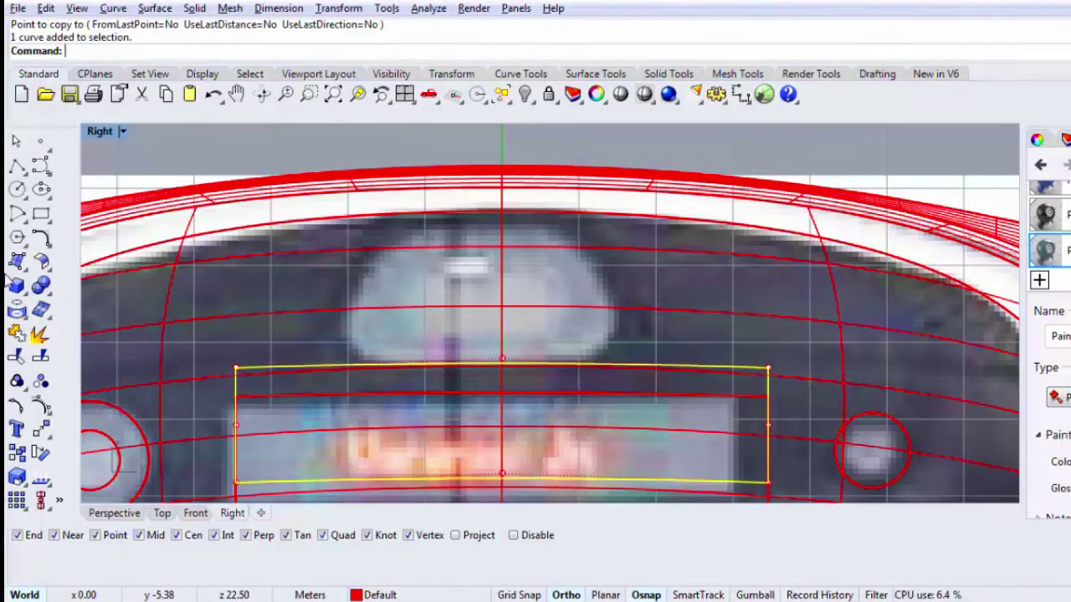
pyautogui.click(39, 335)
pyautogui.click(235, 373)
pyautogui.press('Delete')
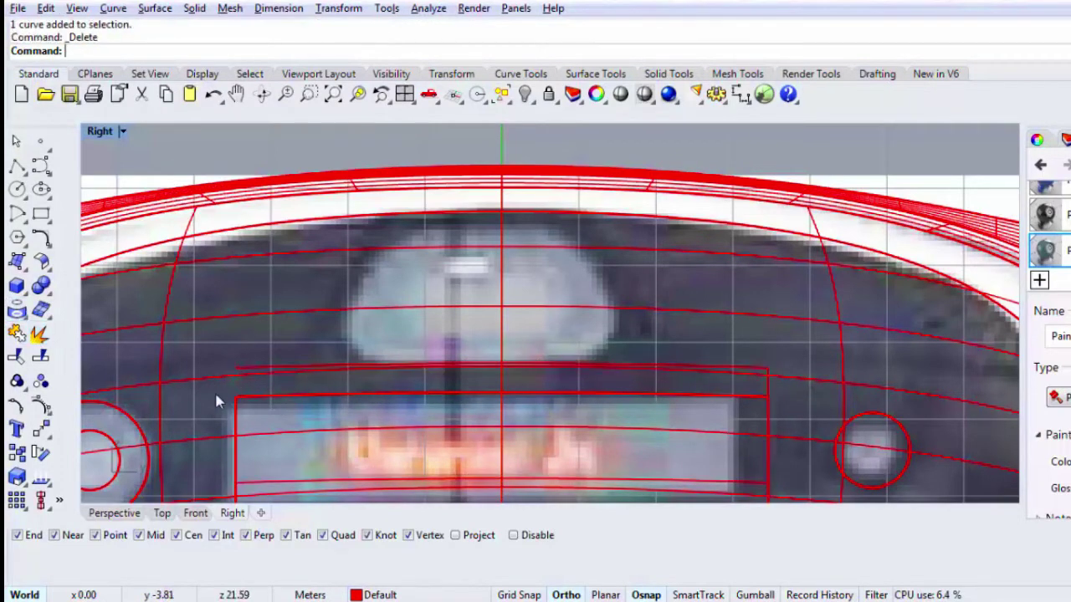
pyautogui.moveTo(749, 526); pyautogui.dragTo(791, 495)
pyautogui.press('Delete')
pyautogui.click(767, 384)
pyautogui.press('Delete')
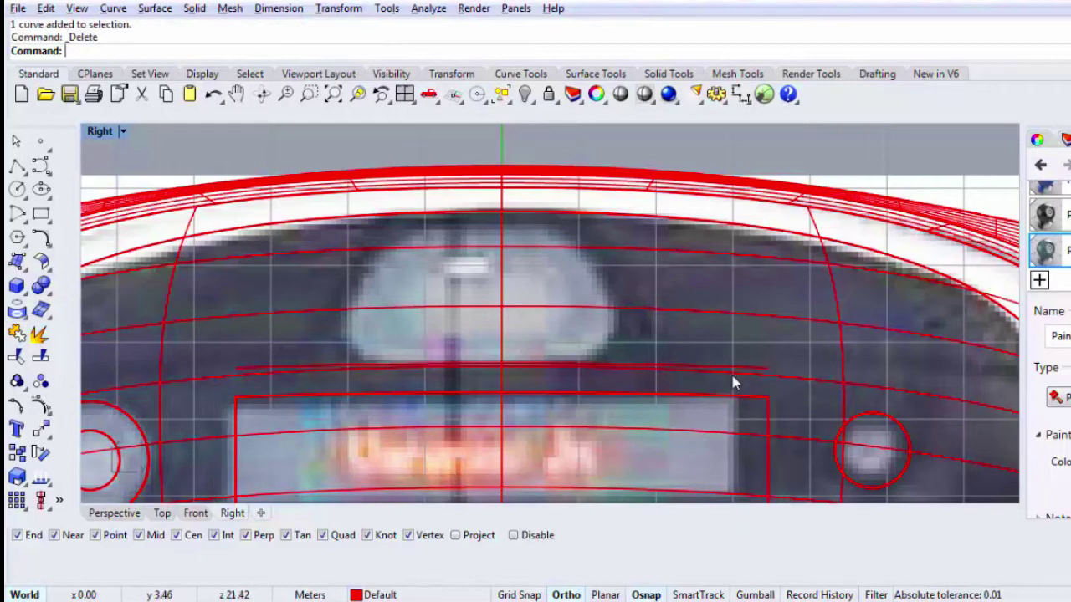
# Step: Copy the remaining arc at the upper light's base straight up to the middle of the light in the Right view
pyautogui.click(564, 367)
pyautogui.write('C')
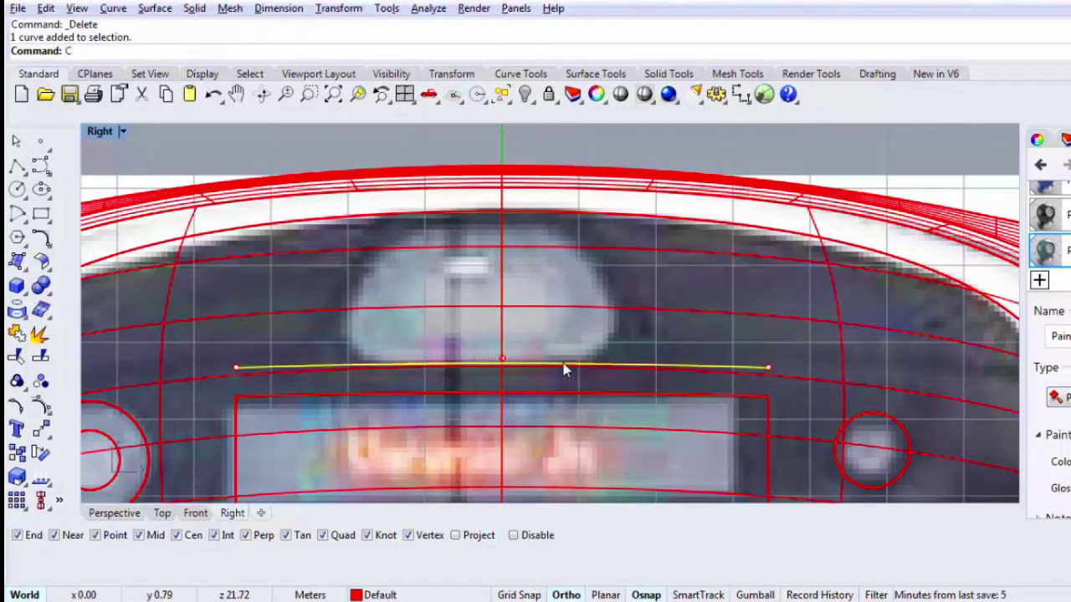
pyautogui.write('opy')
pyautogui.press('Return')
pyautogui.click(555, 363)
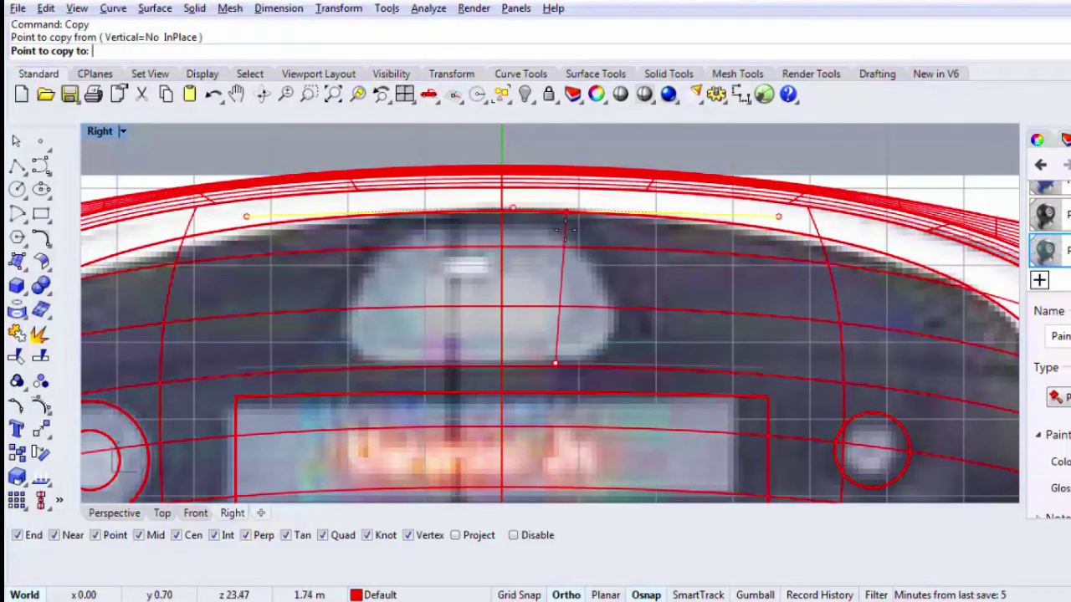
pyautogui.press('Escape')
pyautogui.scroll(4, 565, 230)
pyautogui.press('Return')
pyautogui.click(530, 391)
pyautogui.click(551, 268)
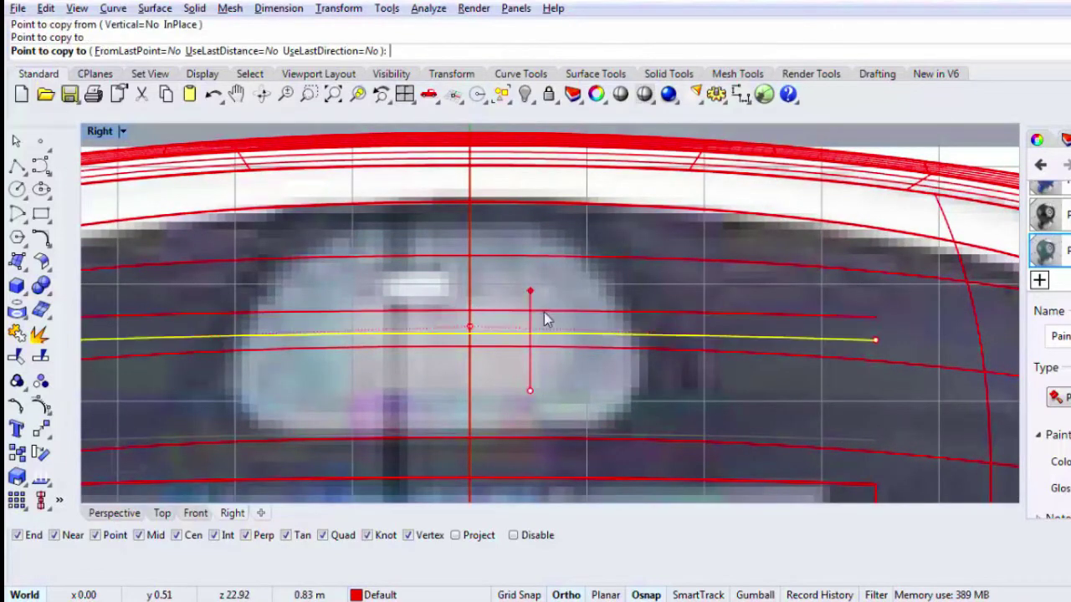
pyautogui.press('Return')
# Step: Move the copied arc straight up to the upper edge of the light in the reference image
pyautogui.write('m')
pyautogui.press('Return')
pyautogui.click(530, 352)
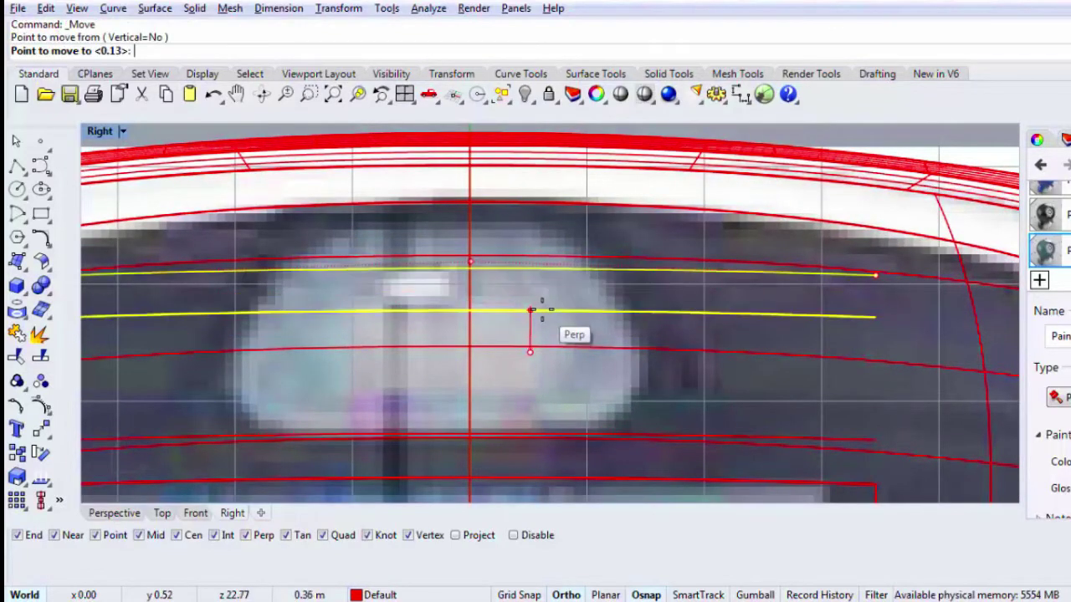
pyautogui.click(541, 311)
pyautogui.write('m')
pyautogui.press('Return')
pyautogui.click(528, 368)
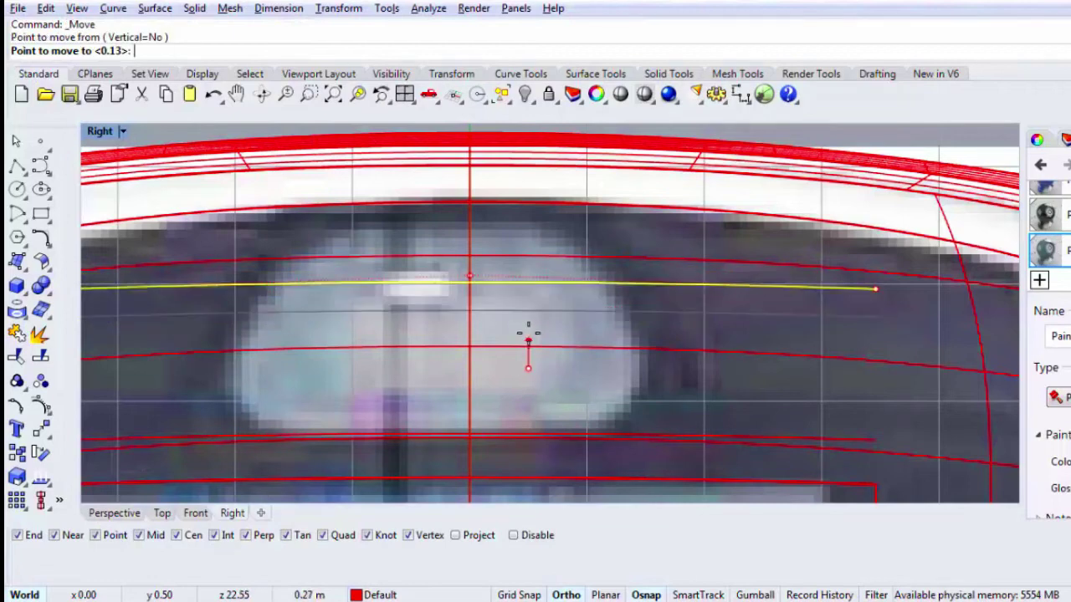
pyautogui.click(530, 289)
pyautogui.press('Escape')
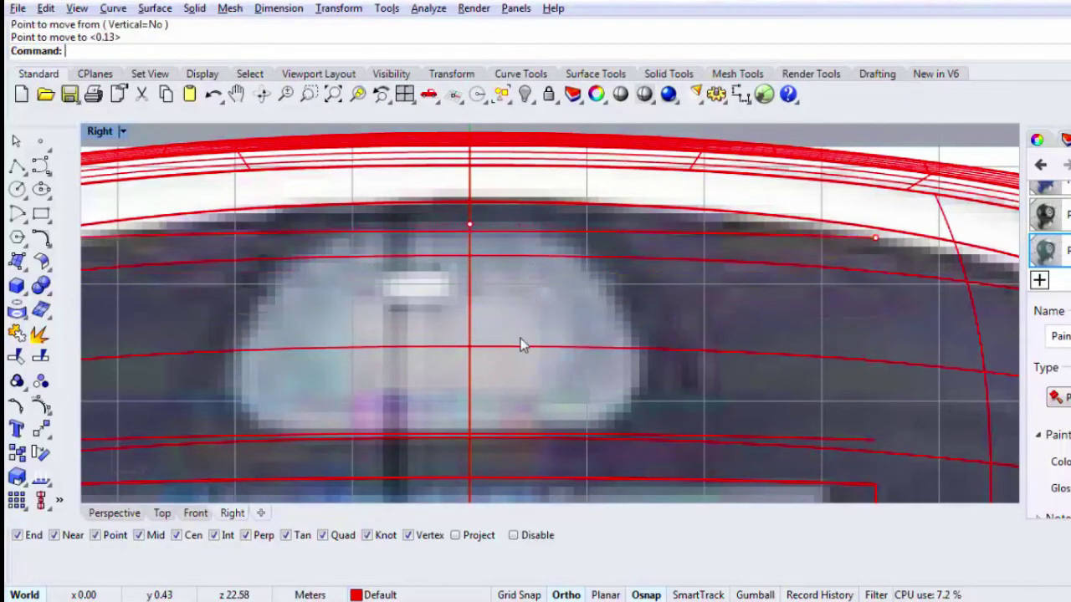
# Step: Draw a slanted polyline from the upper arc down to the lower arc along the light's left side
pyautogui.click(520, 347)
pyautogui.press('Escape')
pyautogui.click(546, 437)
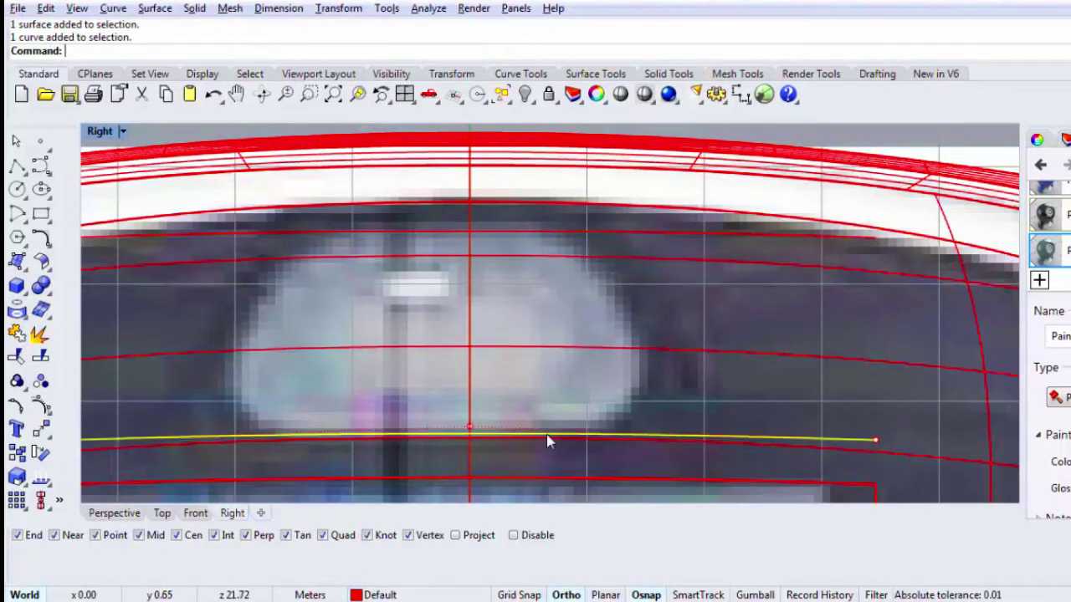
pyautogui.keyDown('shift'); pyautogui.click(523, 231); pyautogui.keyUp('shift')
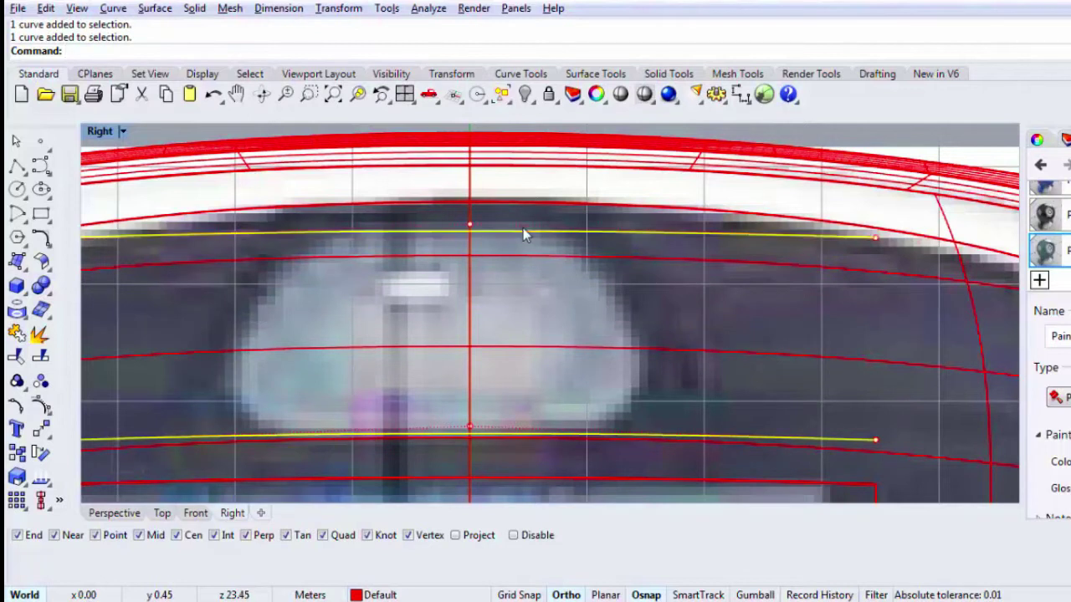
pyautogui.click(18, 167)
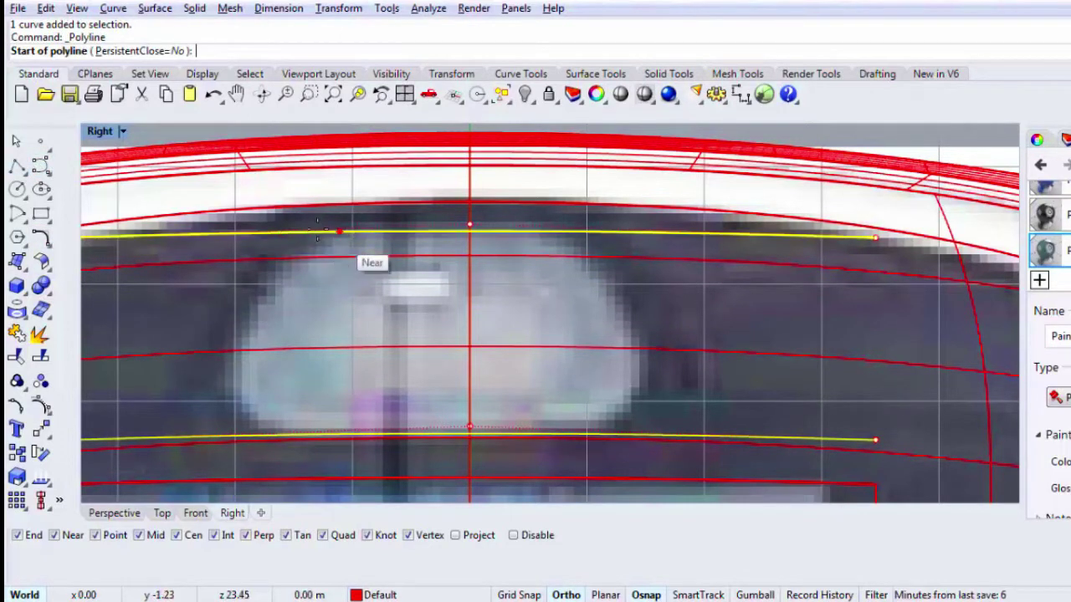
pyautogui.click(314, 230)
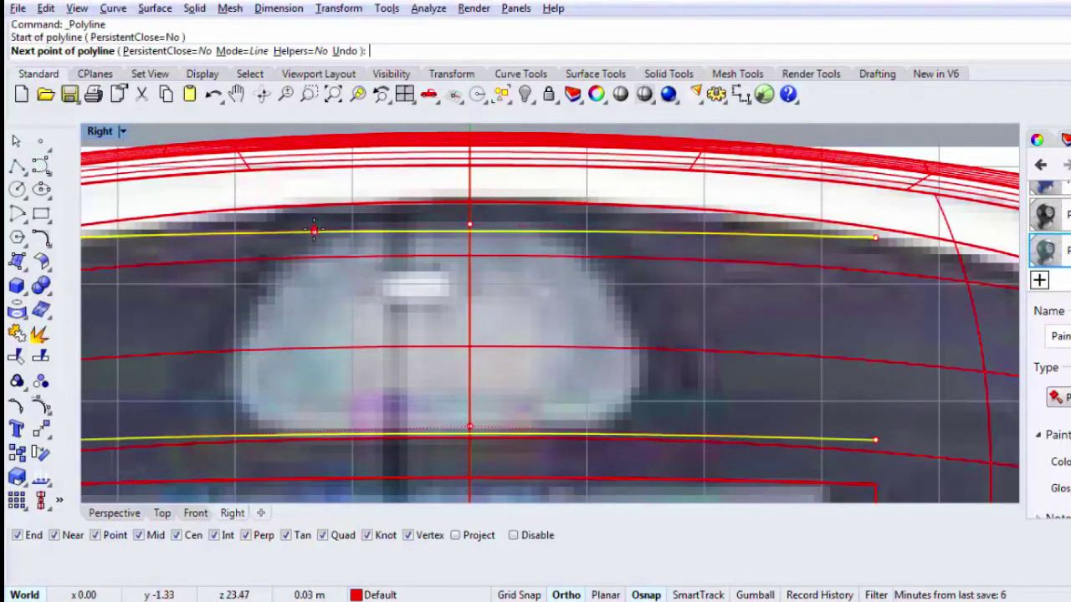
pyautogui.click(170, 432)
pyautogui.press('Return')
pyautogui.press('Escape')
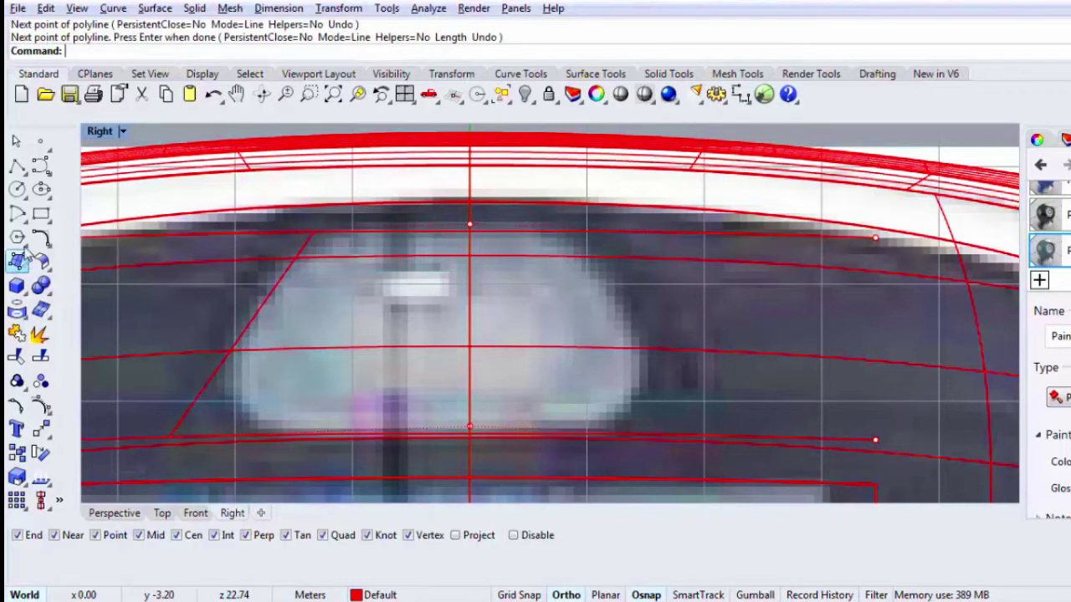
# Step: Draw two tangent circles for the light's left corners: a small one touching slanted line and lower arc, a larger one touching slanted line and upper arc
pyautogui.click(15, 197)
pyautogui.click(137, 221)
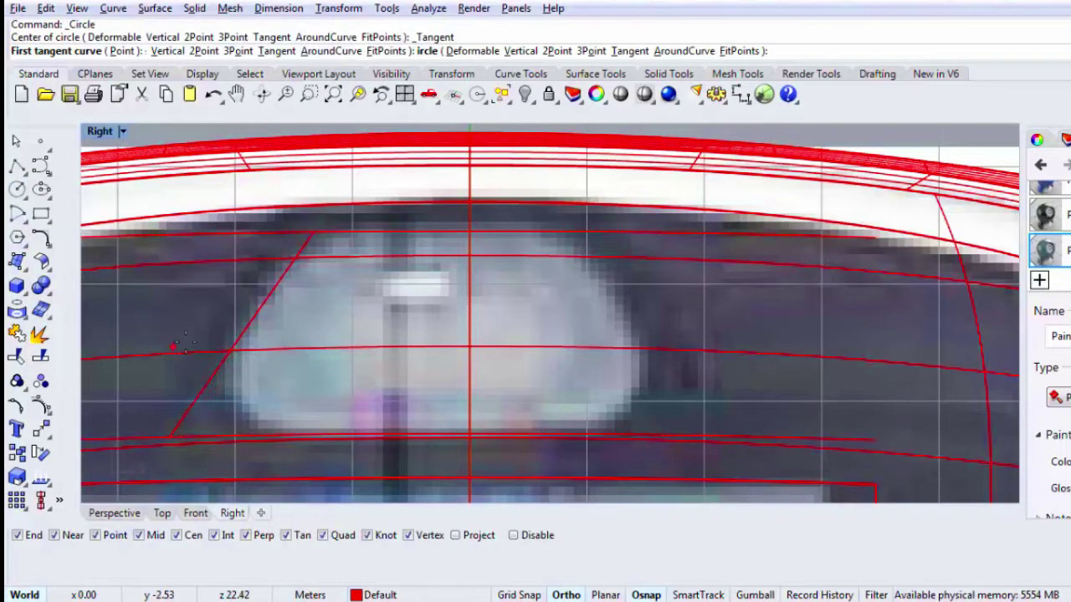
pyautogui.click(242, 334)
pyautogui.click(292, 432)
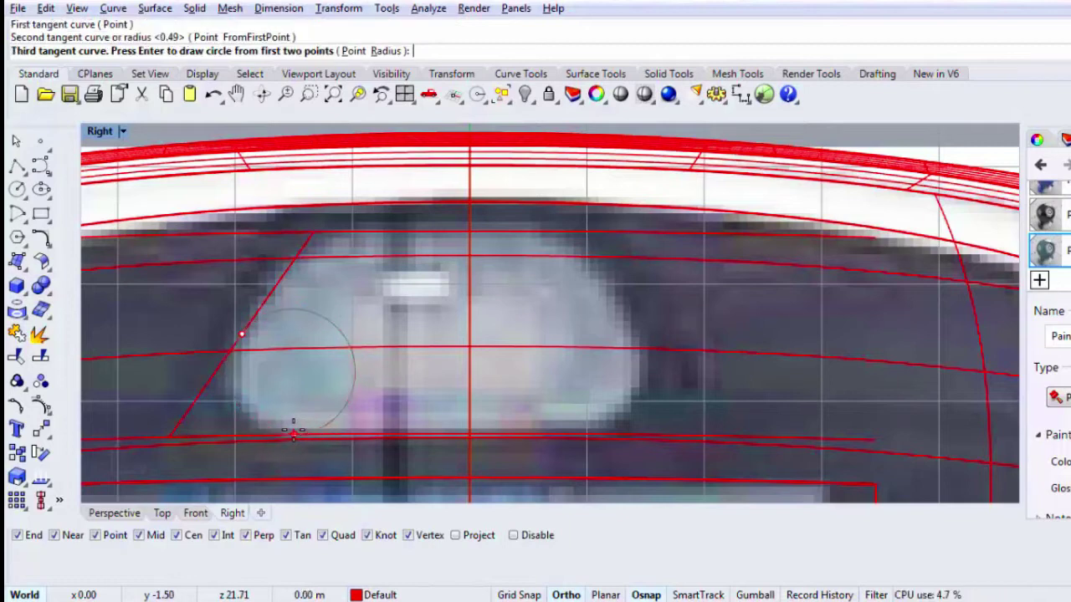
pyautogui.press('Return')
pyautogui.press('Return')
pyautogui.click(283, 276)
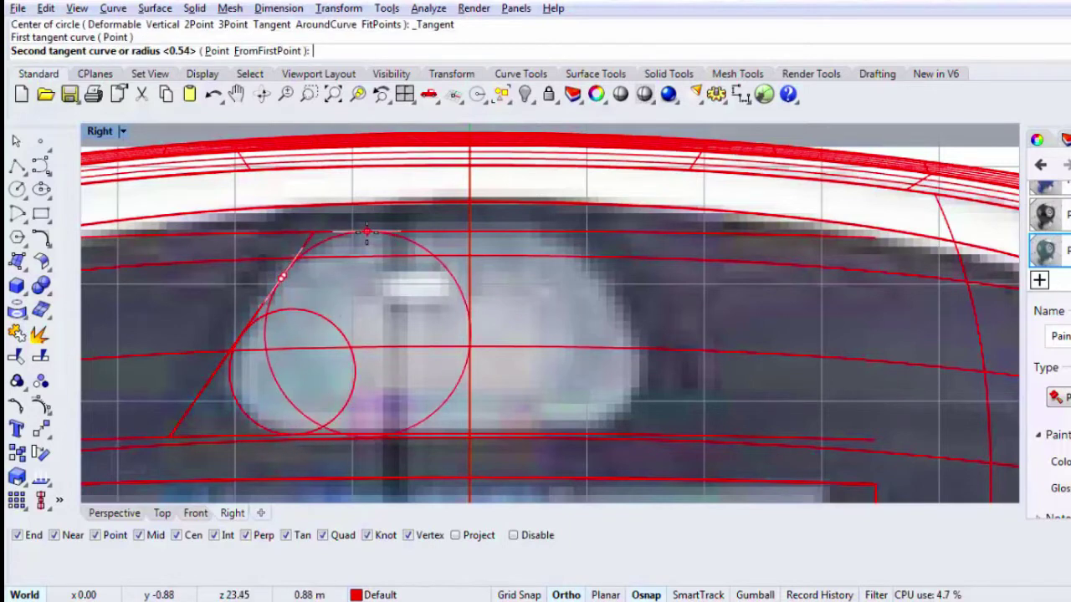
pyautogui.click(367, 232)
pyautogui.press('Return')
# Step: Hide the black front surface and delete the vertical centre curve running through the upper light
pyautogui.click(304, 311)
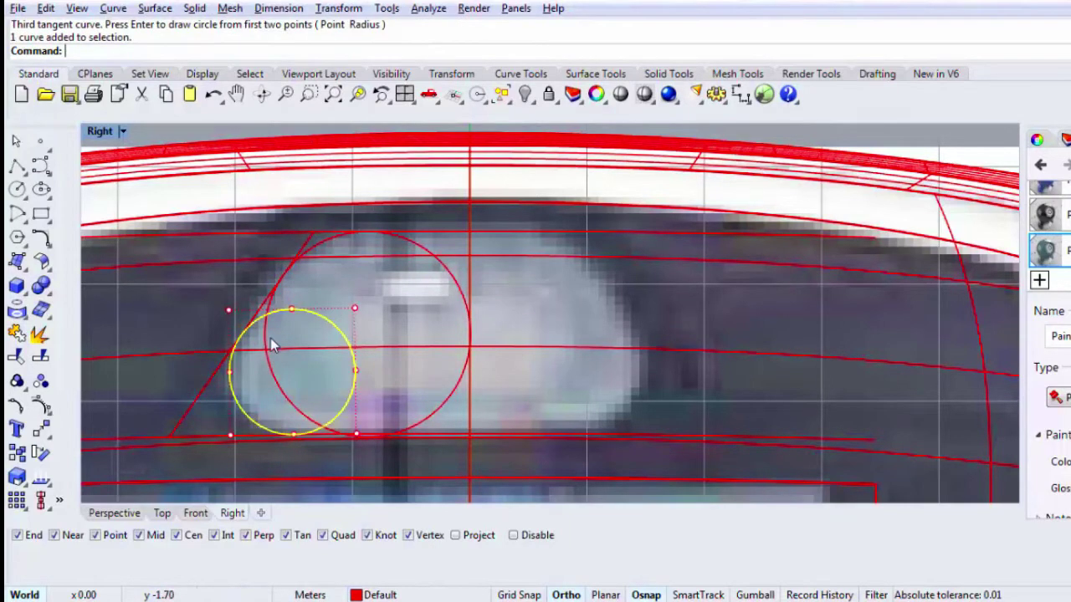
pyautogui.keyDown('shift'); pyautogui.click(276, 342); pyautogui.keyUp('shift')
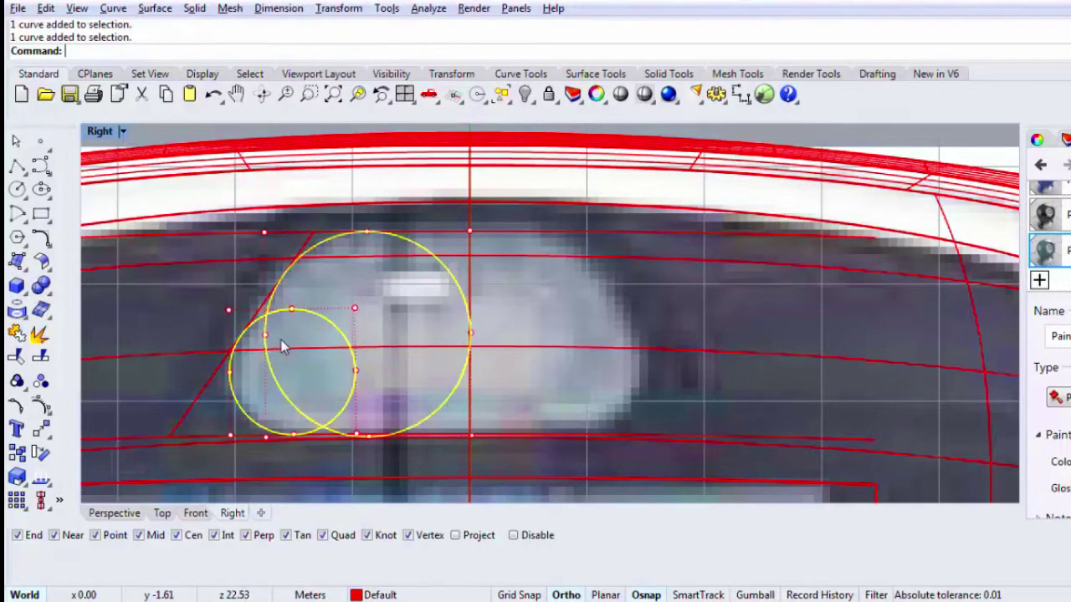
pyautogui.click(203, 358)
pyautogui.click(203, 361)
pyautogui.click(523, 95)
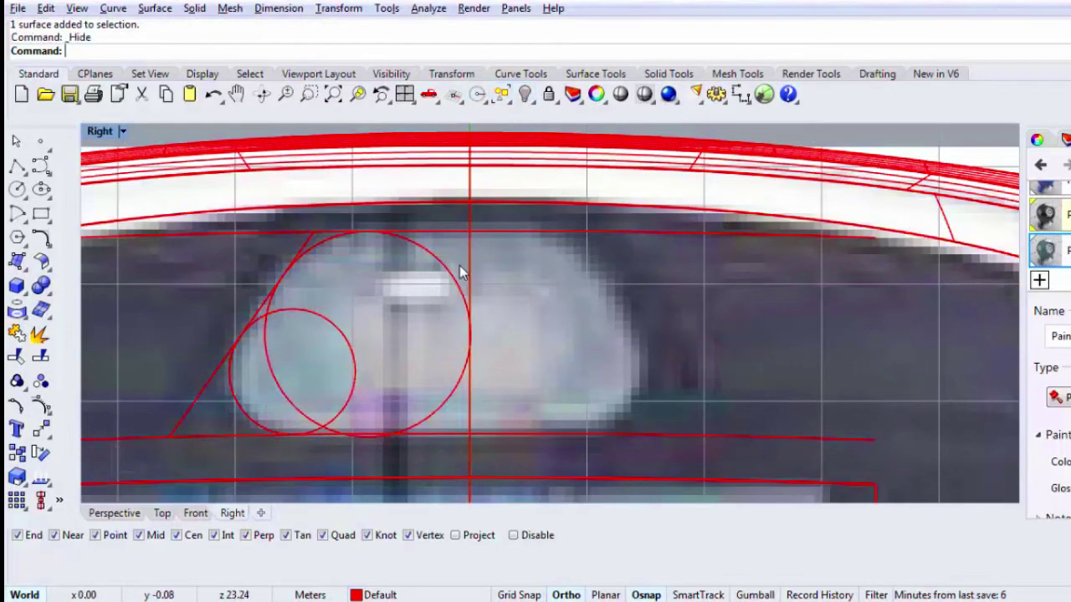
pyautogui.scroll(-3, 459, 268)
pyautogui.click(465, 269)
pyautogui.press('Delete')
pyautogui.scroll(3, 465, 271)
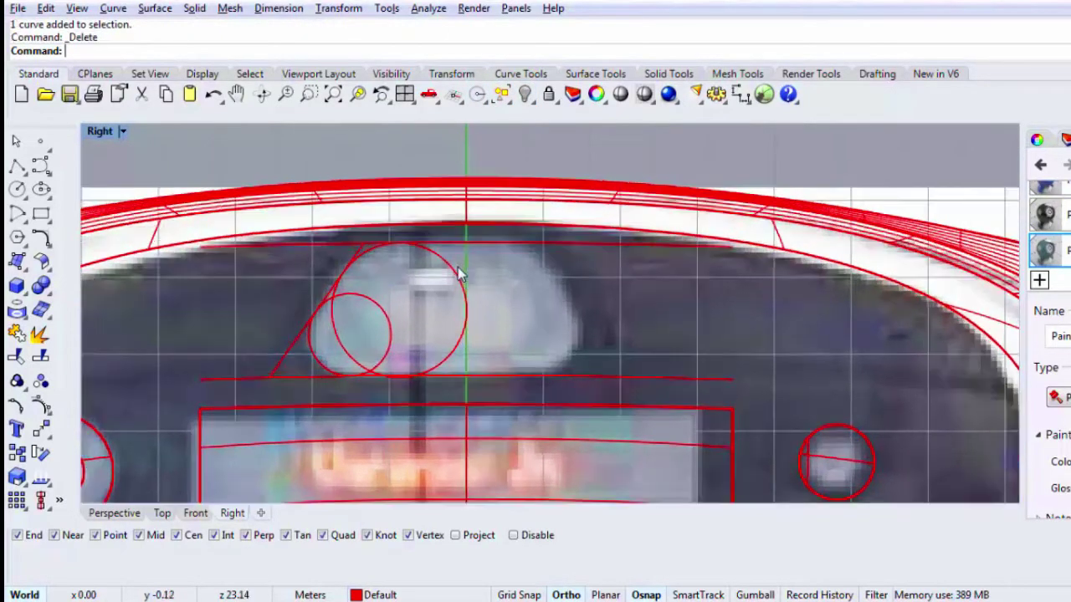
pyautogui.moveTo(381, 351); pyautogui.dragTo(305, 385)
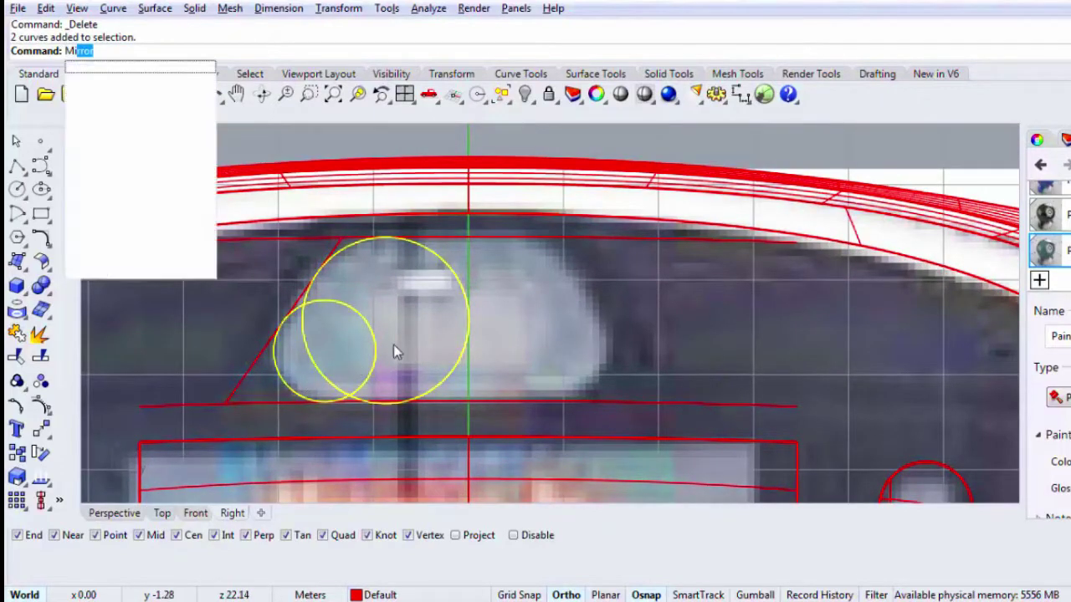
pyautogui.press('Escape')
pyautogui.press('Escape')
# Step: Trim the small circle, slanted line and lower arc against each other to form the light's rounded lower-left corner
pyautogui.moveTo(202, 387); pyautogui.dragTo(93, 404)
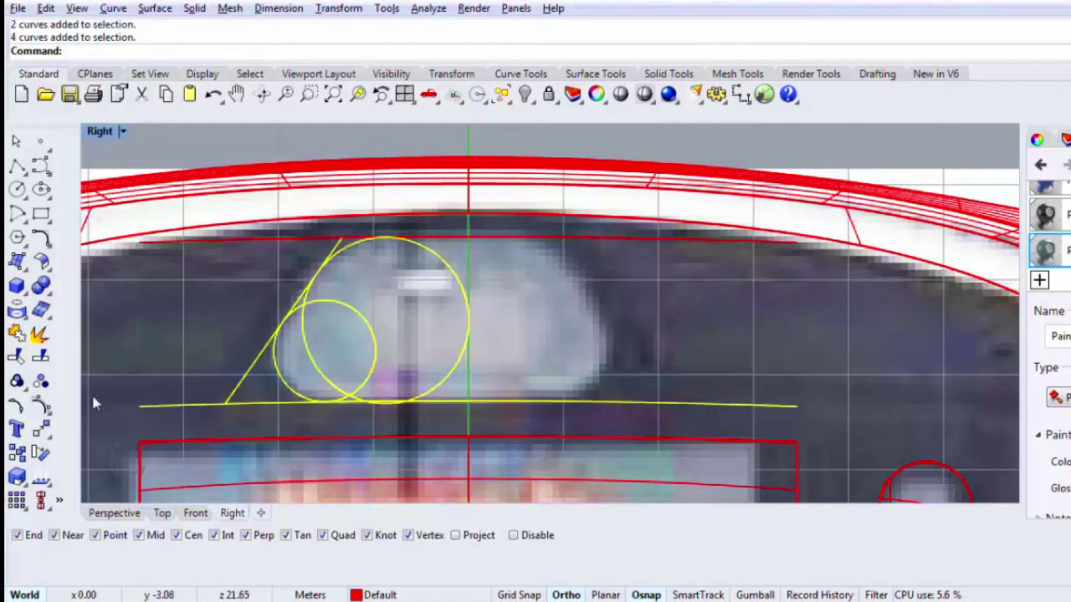
pyautogui.click(14, 359)
pyautogui.click(184, 406)
pyautogui.click(241, 403)
pyautogui.click(248, 372)
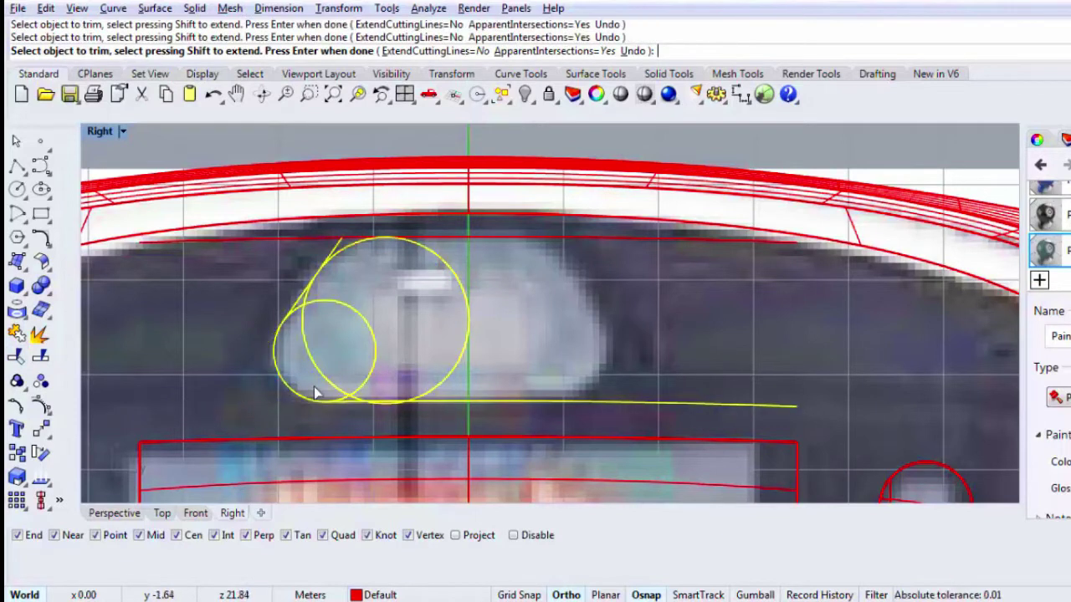
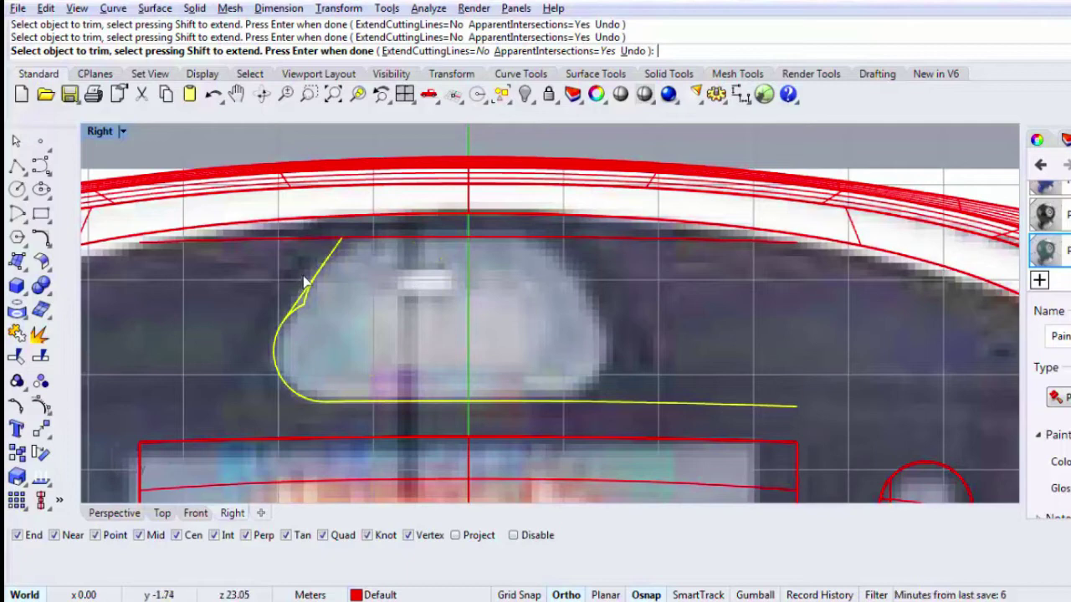
pyautogui.press('Return')
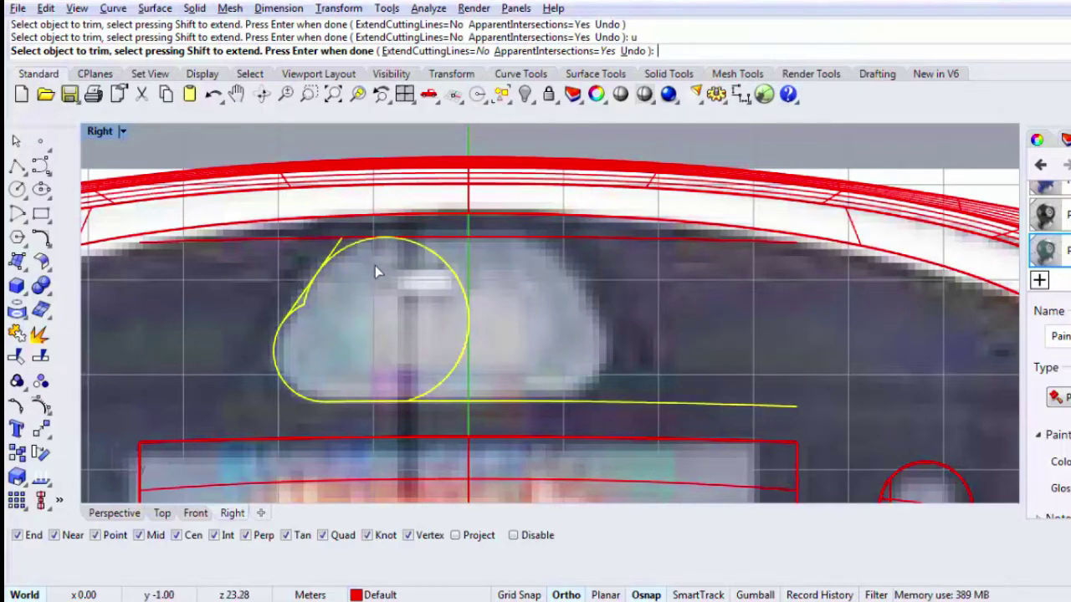
pyautogui.press('Return')
# Step: Trim the upper arc, slanted line and large circle to form the rounded upper-left corner, removing the leftover curve pieces
pyautogui.press('Return')
pyautogui.moveTo(299, 242); pyautogui.dragTo(313, 237)
pyautogui.click(303, 241)
pyautogui.press('Return')
pyautogui.press('Return')
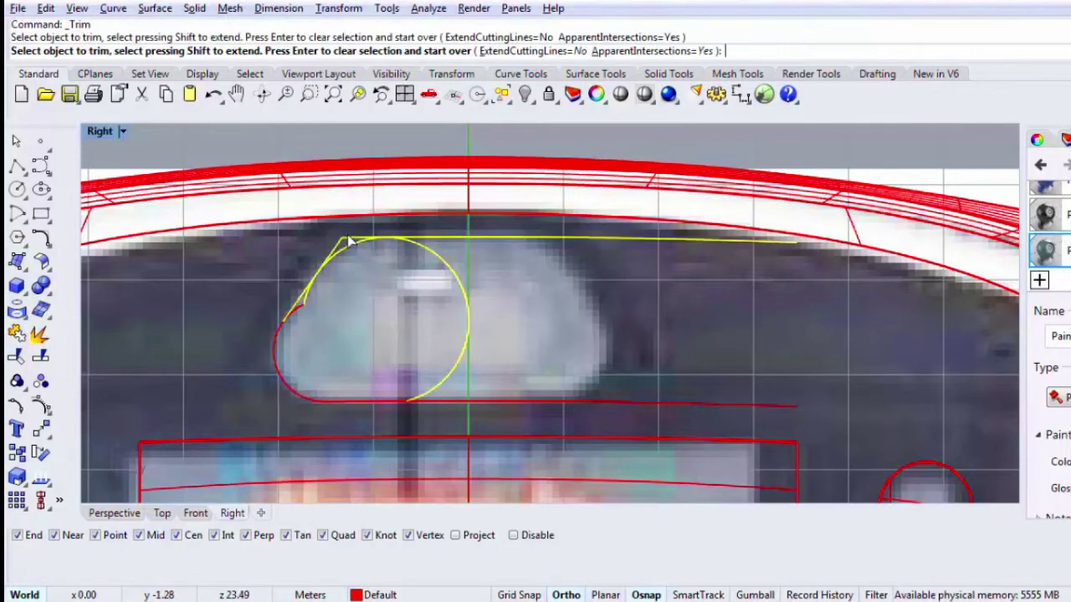
pyautogui.click(422, 249)
pyautogui.click(460, 284)
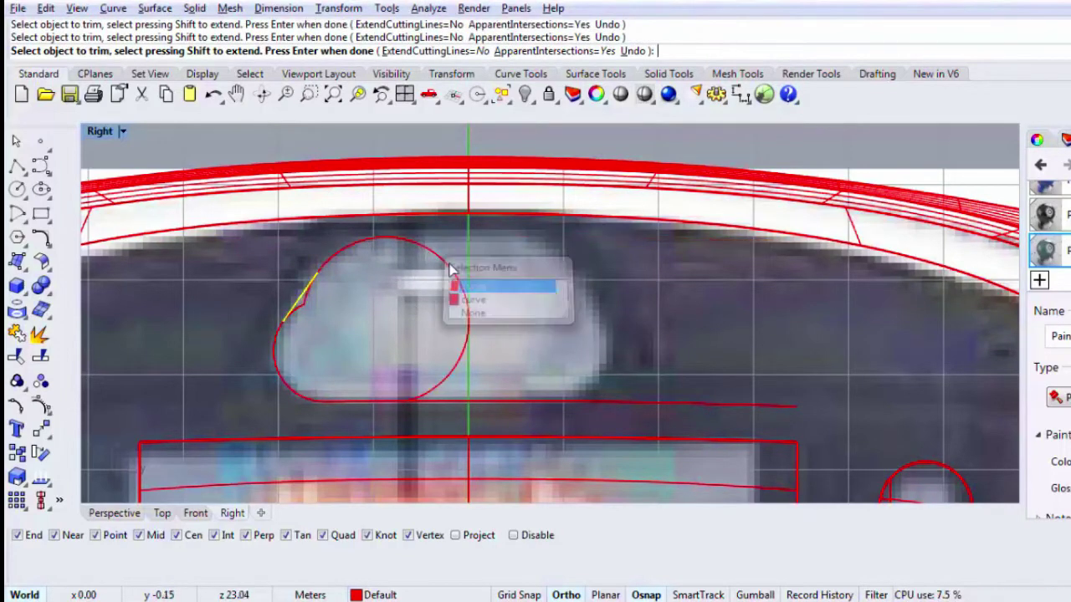
pyautogui.write('u')
pyautogui.press('Return')
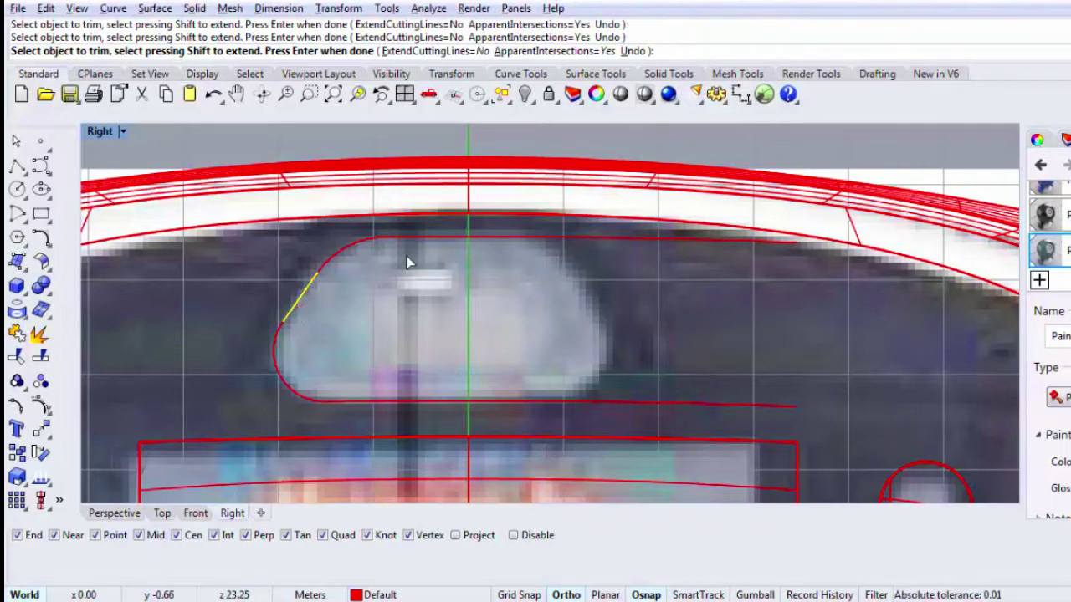
pyautogui.press('Return')
# Step: Mirror the light's rounded left-side curves across the vertical centre axis with grid snap enabled
pyautogui.moveTo(199, 146); pyautogui.dragTo(413, 446)
pyautogui.write('Mirror')
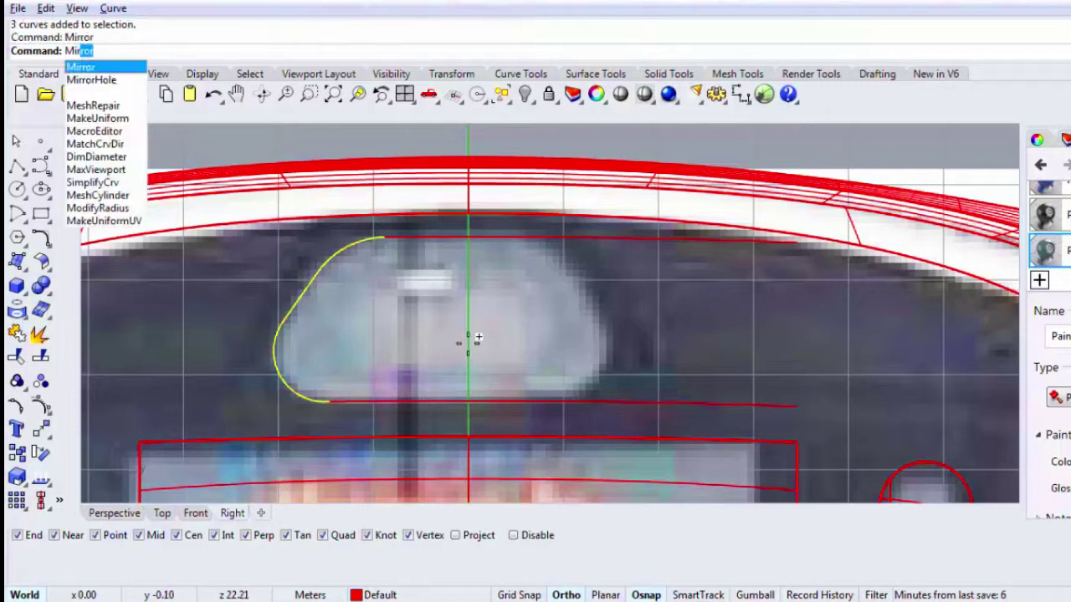
pyautogui.press('Return')
pyautogui.press('F9')
pyautogui.click(477, 278)
pyautogui.click(482, 351)
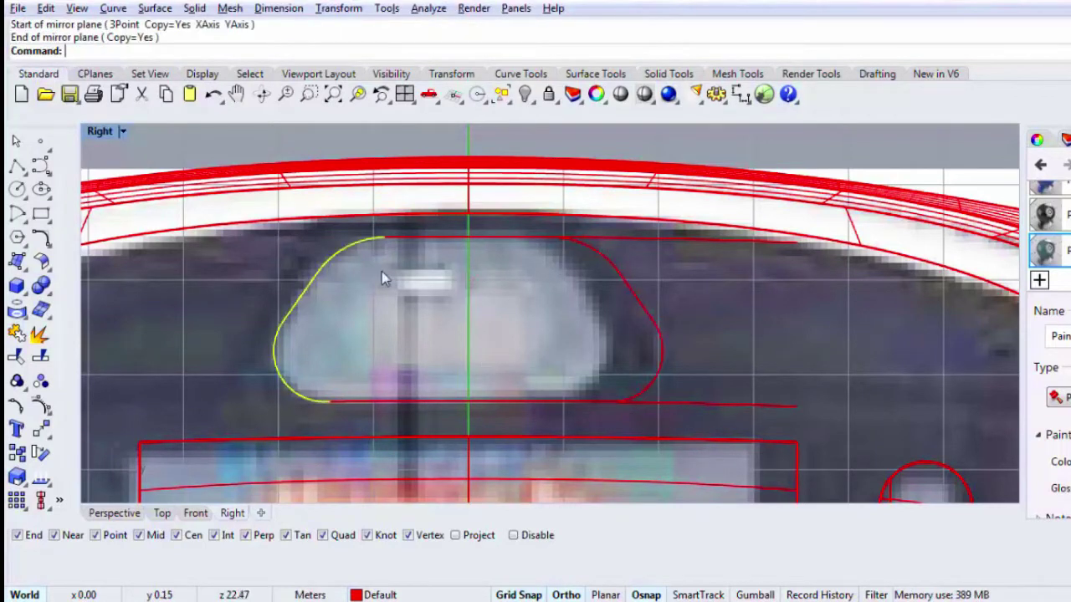
# Step: Trim off the ends of the upper and lower arcs that extend beyond the mirrored right side
pyautogui.moveTo(480, 144); pyautogui.dragTo(699, 464)
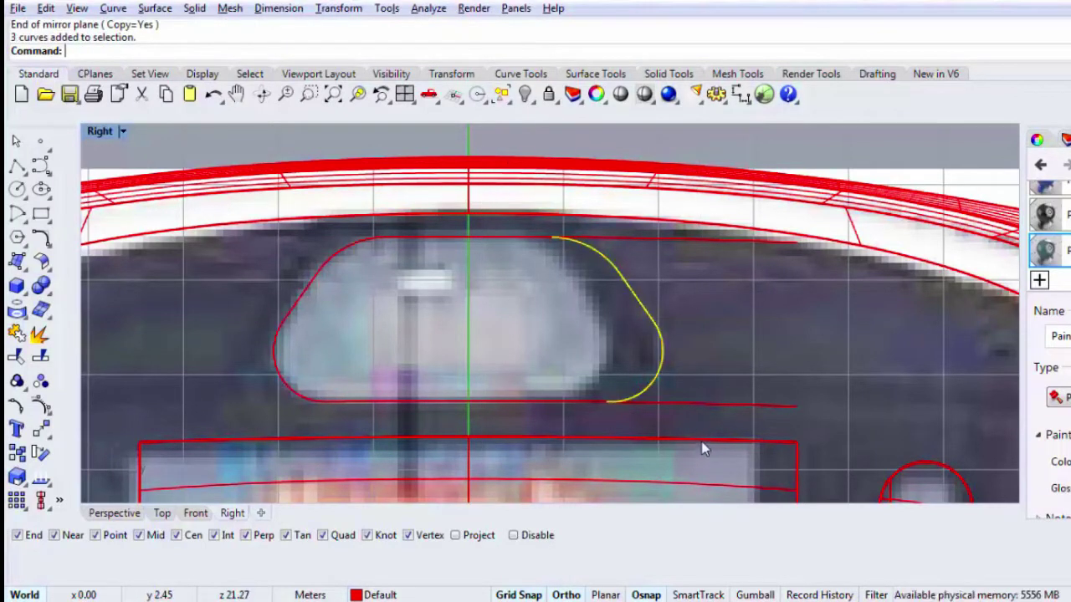
pyautogui.write('Trim')
pyautogui.press('Return')
pyautogui.click(690, 405)
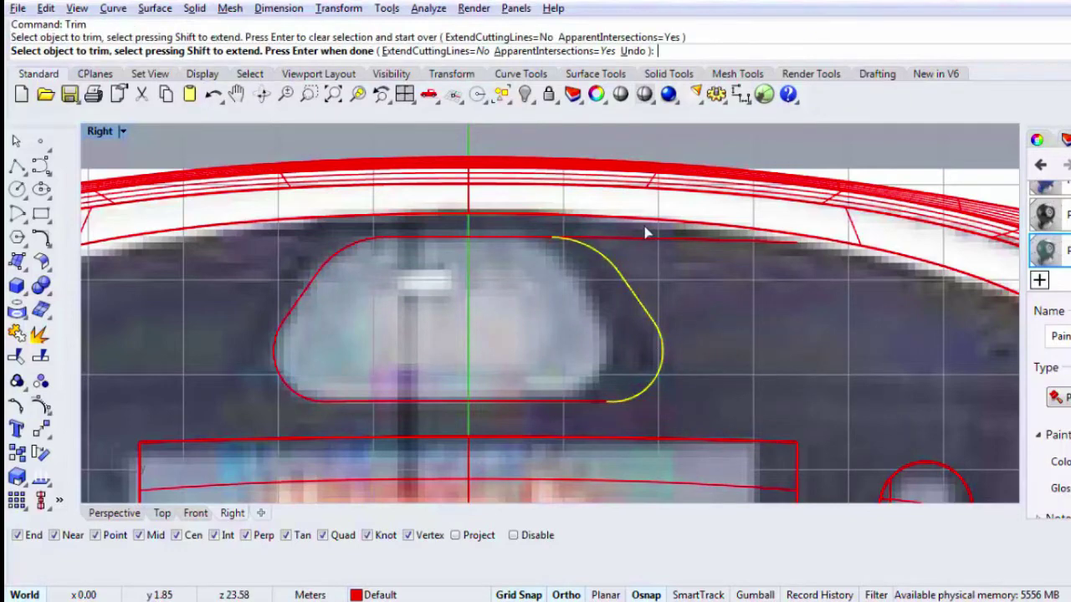
pyautogui.click(645, 239)
pyautogui.press('Return')
# Step: Select the curves of the upper light outline and join them
pyautogui.scroll(-3, 608, 301)
pyautogui.moveTo(396, 181); pyautogui.dragTo(686, 366)
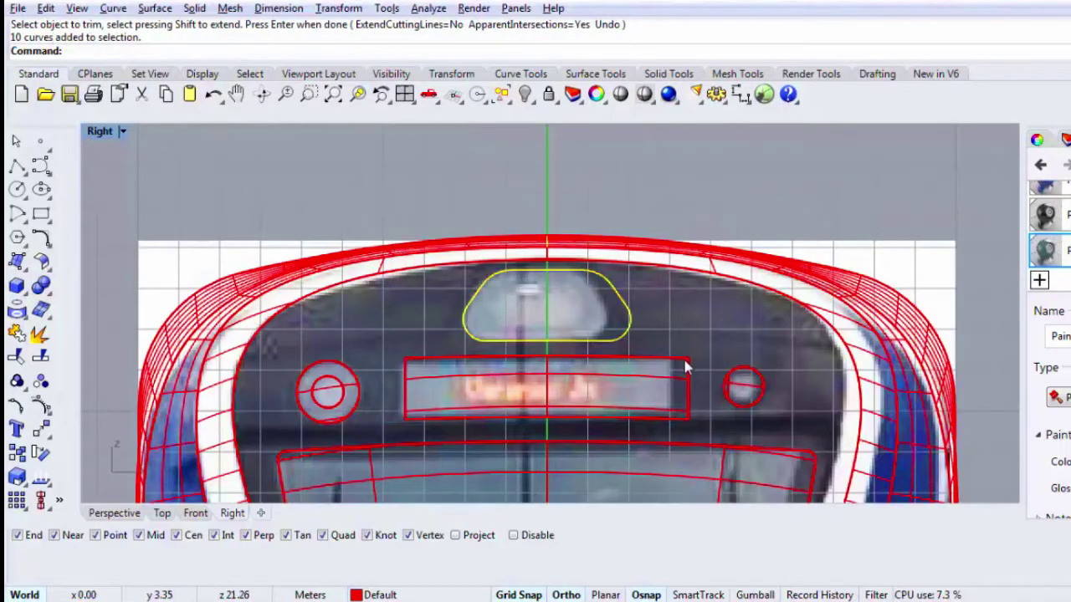
pyautogui.write('Joi')
pyautogui.press('Return')
pyautogui.scroll(8, 585, 282)
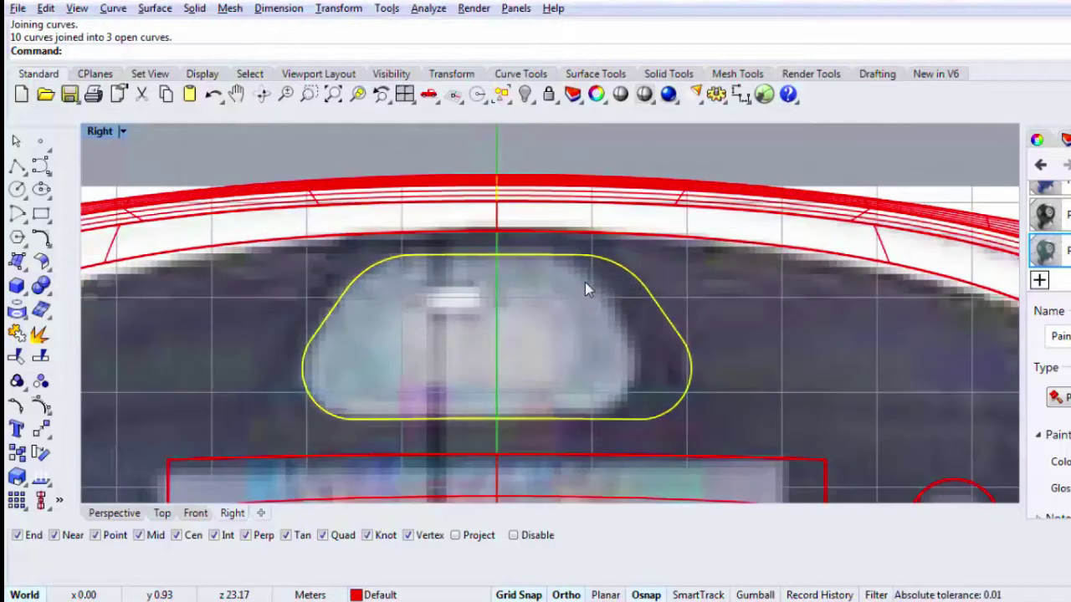
pyautogui.scroll(-6, 585, 282)
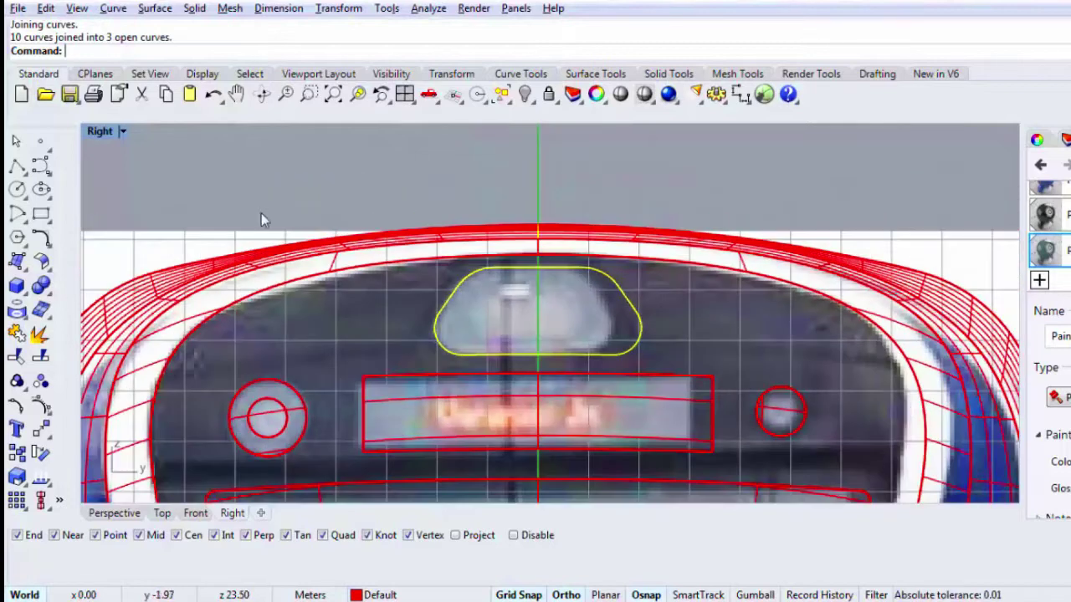
# Step: Unhide the hidden objects and isolate the black front surface together with the upper light's outline curves
pyautogui.doubleClick(97, 131)
pyautogui.doubleClick(584, 131)
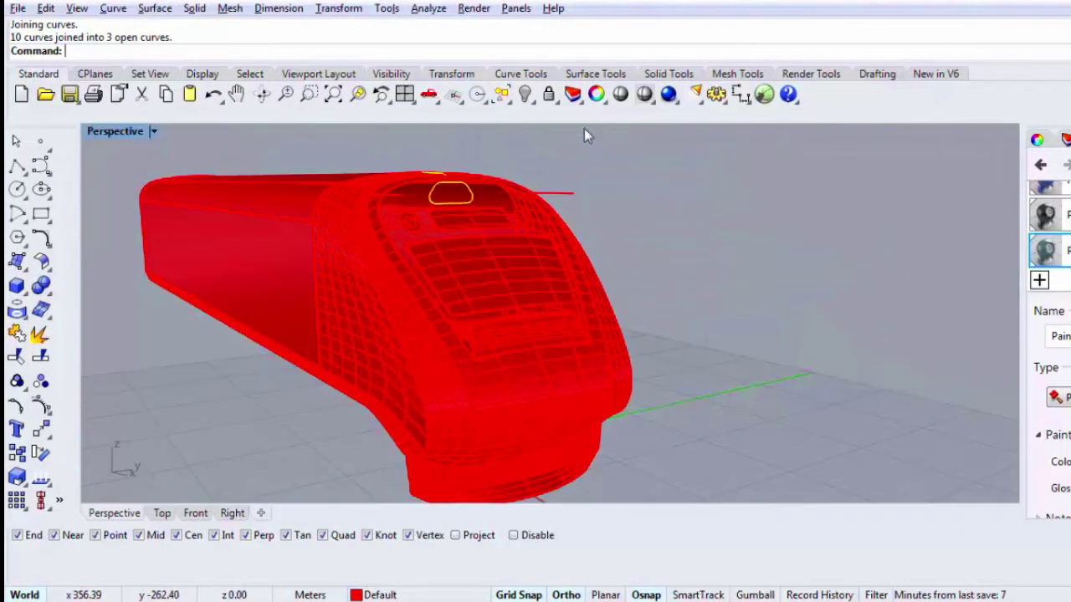
pyautogui.rightClick(524, 93)
pyautogui.scroll(2, 492, 207)
pyautogui.click(494, 201)
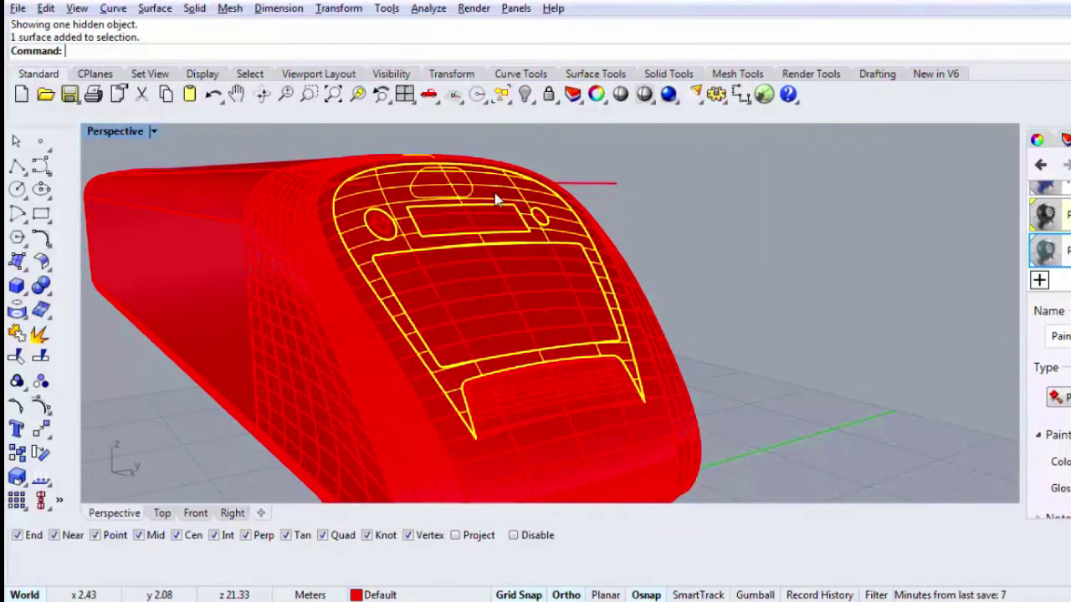
pyautogui.write('Isolate')
pyautogui.press('Return')
pyautogui.press('Escape')
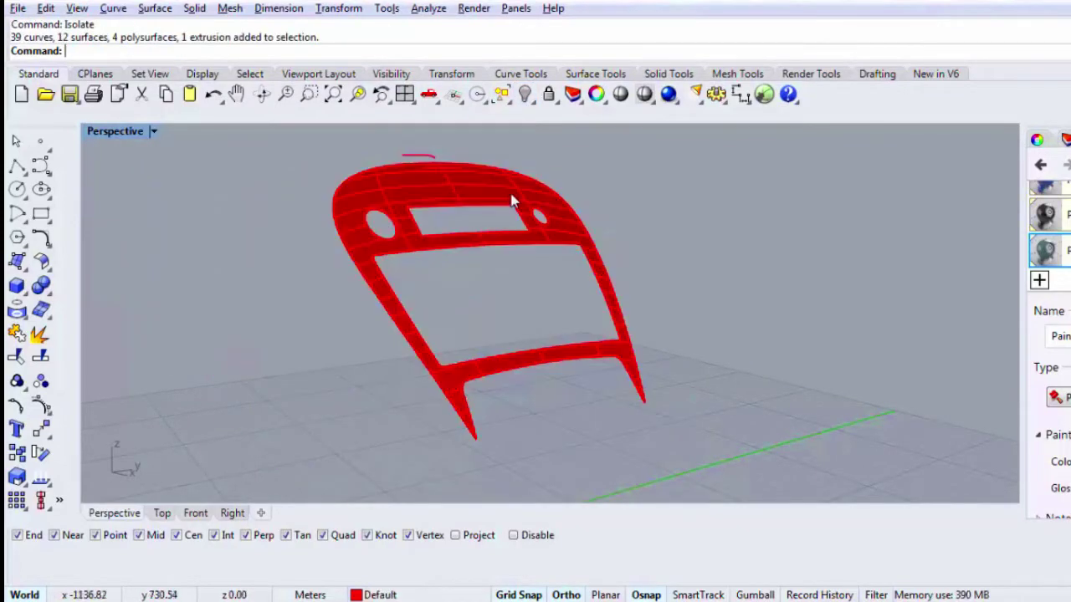
# Step: Delete the stray curve floating above the upper edge of the isolated black surface
pyautogui.click(511, 195)
pyautogui.moveTo(502, 198); pyautogui.dragTo(491, 201, button='right')
pyautogui.click(341, 159)
pyautogui.click(406, 177)
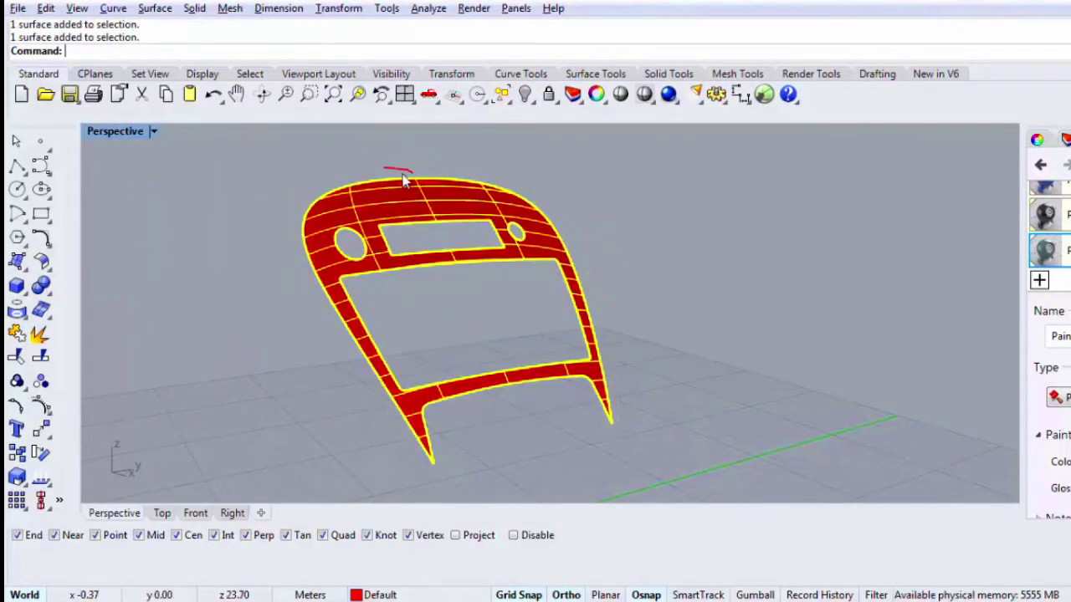
pyautogui.click(405, 170)
pyautogui.press('Delete')
# Step: Extrude the upper light's outline curves in both directions so they pass through the black surface
pyautogui.moveTo(349, 150); pyautogui.dragTo(483, 264)
pyautogui.click(17, 260)
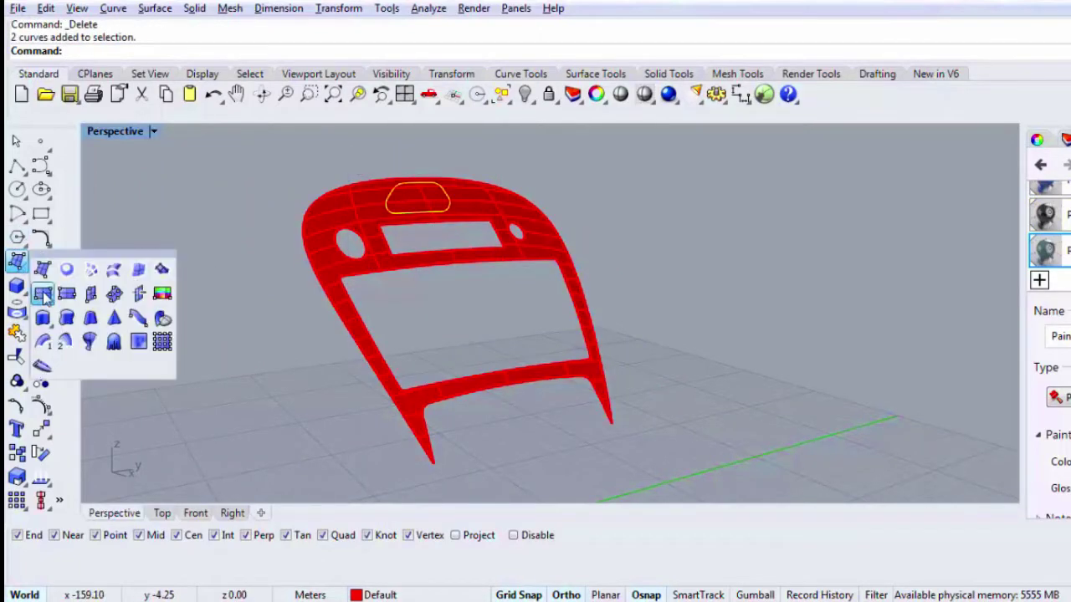
pyautogui.click(157, 276)
pyautogui.moveTo(181, 288); pyautogui.dragTo(221, 308, button='right')
pyautogui.write('b')
pyautogui.press('Return')
pyautogui.click(418, 370)
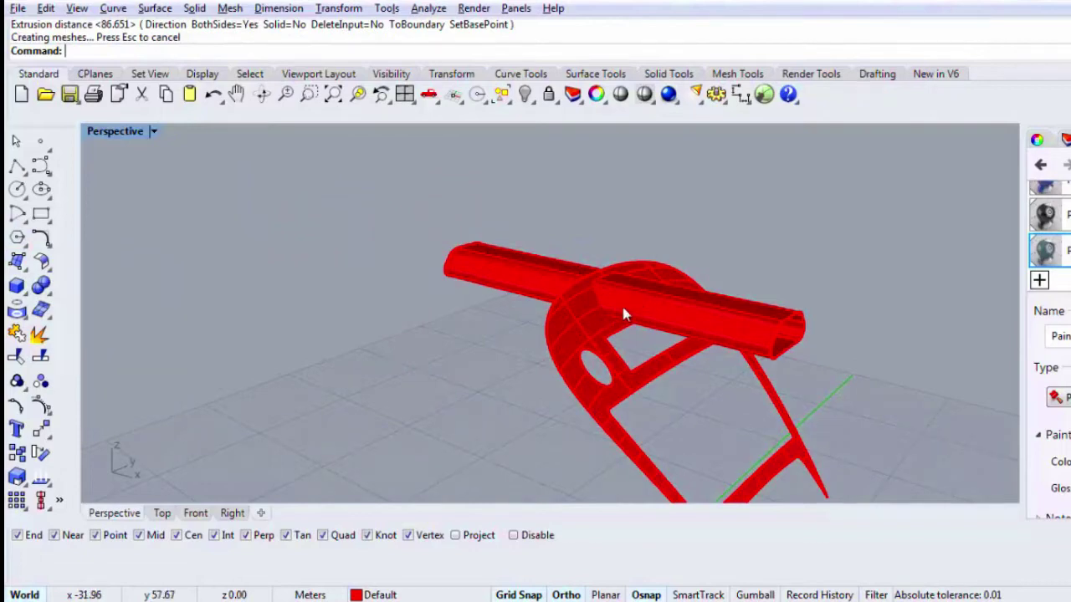
# Step: Try to split the black surface with the extruded outline of the upper light
pyautogui.click(600, 328)
pyautogui.write('Split')
pyautogui.press('Return')
pyautogui.click(700, 318)
pyautogui.press('Return')
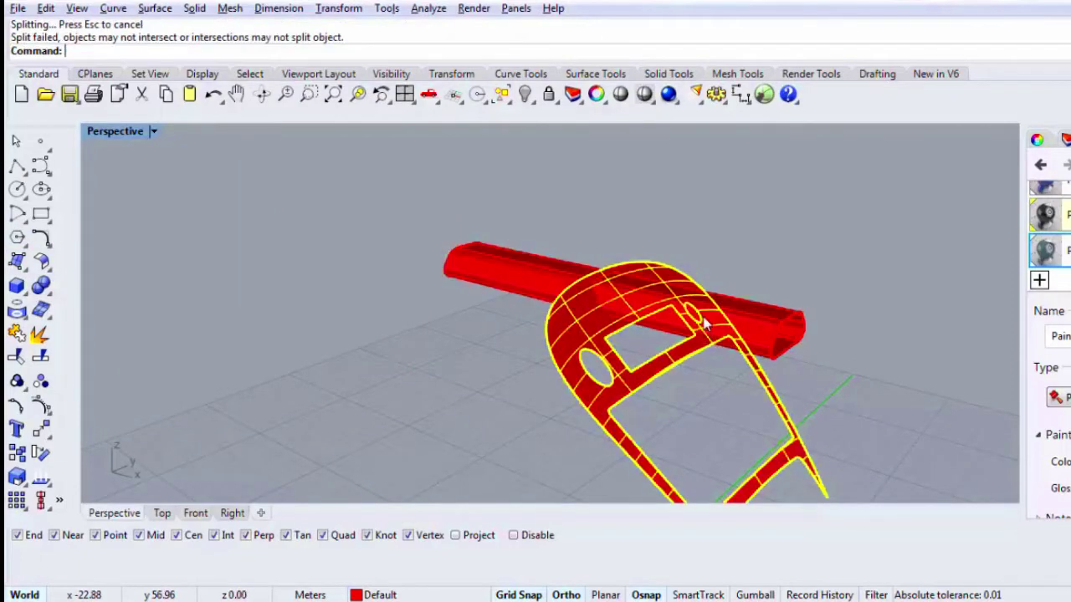
pyautogui.click(699, 317)
pyautogui.click(604, 329)
pyautogui.click(591, 343)
pyautogui.write('S')
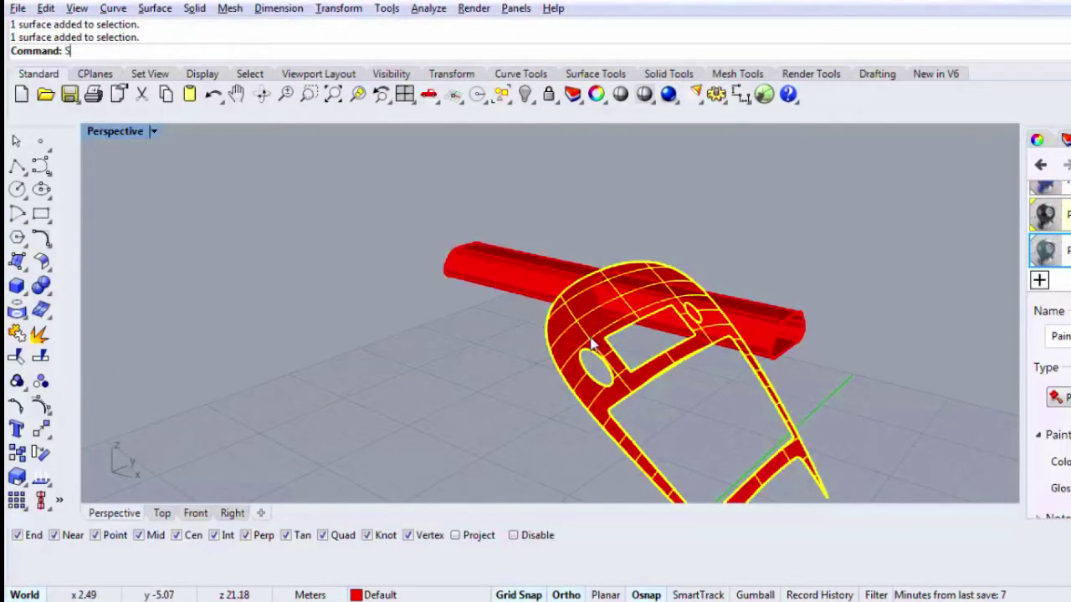
pyautogui.write('plit')
pyautogui.press('Return')
pyautogui.click(705, 345)
pyautogui.press('Return')
pyautogui.click(706, 345)
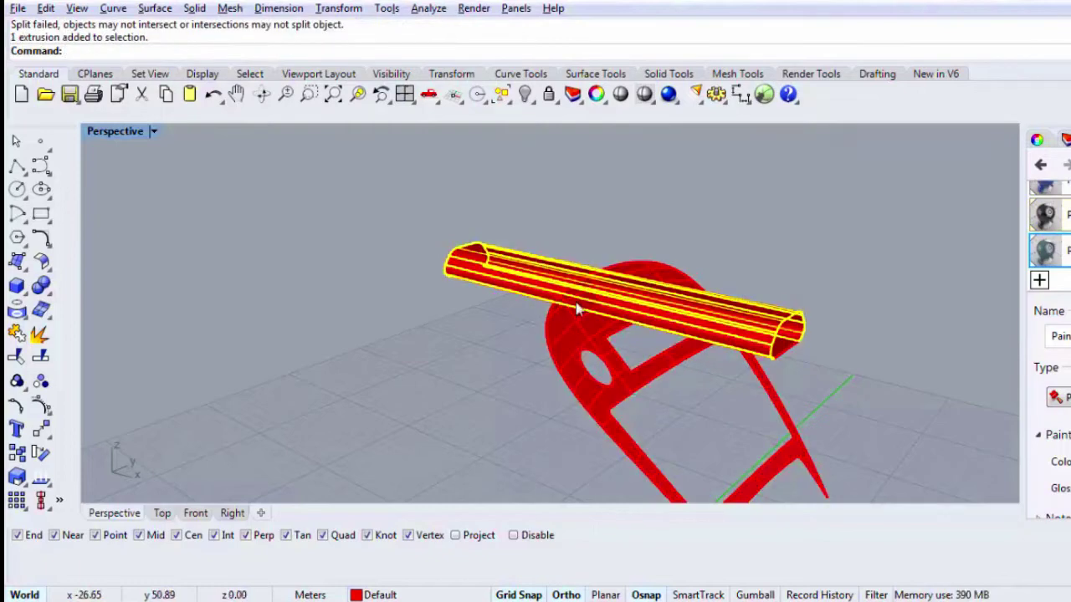
# Step: Delete the lower strip of the extruded outline and undo back to before the extrusion
pyautogui.scroll(5, 795, 352)
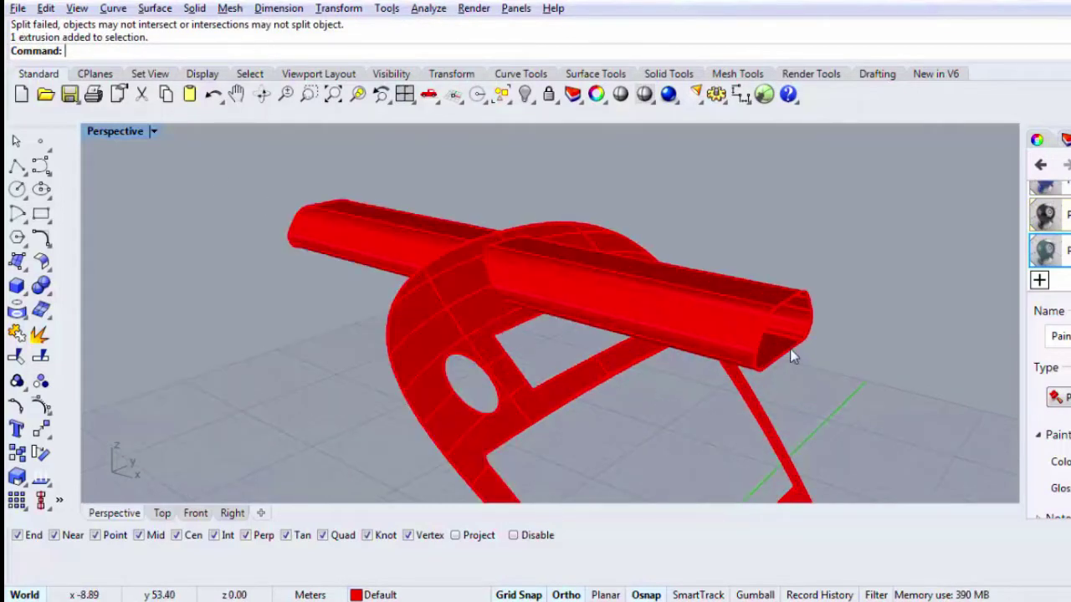
pyautogui.click(793, 349)
pyautogui.press('Delete')
pyautogui.click(797, 331)
pyautogui.press('Escape')
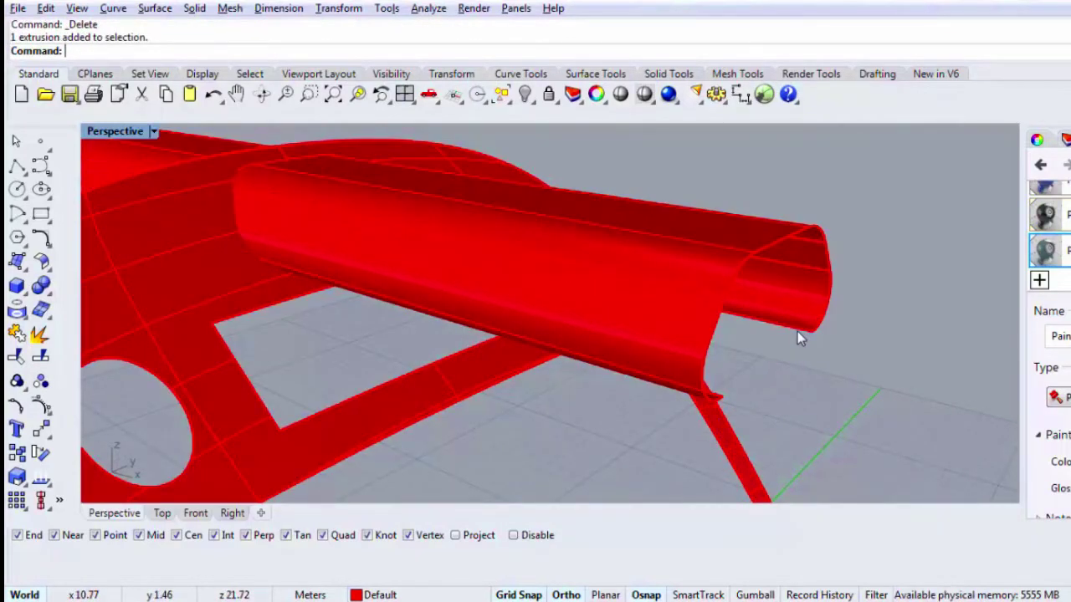
pyautogui.write('Lo')
pyautogui.press('Return')
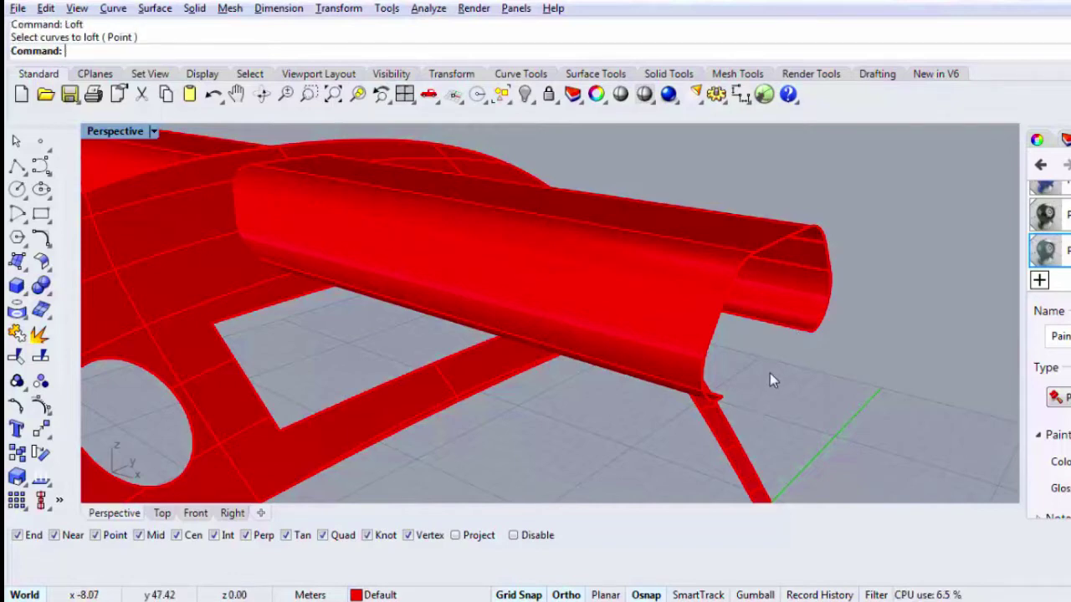
pyautogui.hotkey('ctrl', 'z')
# Step: Trim the overlapping curve end at the upper light's lower-right corner in the Right view
pyautogui.doubleClick(146, 132)
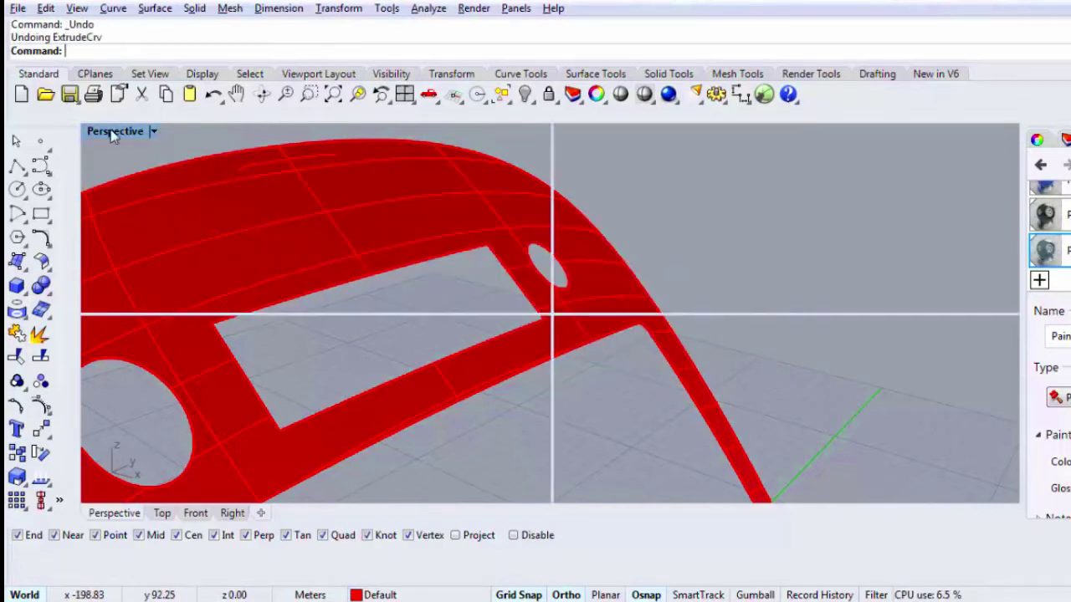
pyautogui.scroll(3, 868, 443)
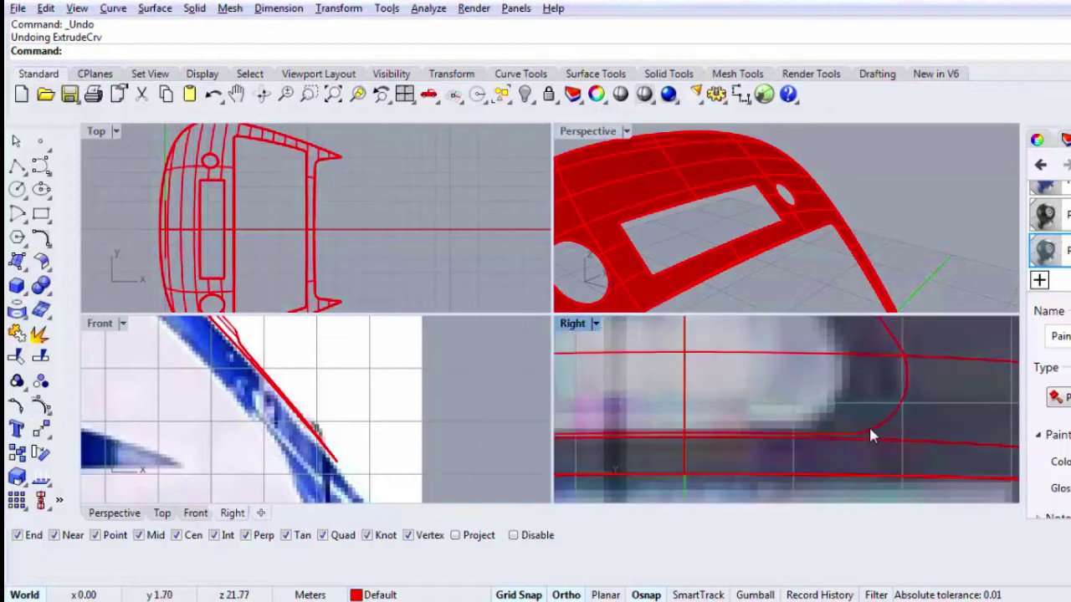
pyautogui.click(870, 435)
pyautogui.scroll(4, 848, 437)
pyautogui.scroll(6, 821, 439)
pyautogui.moveTo(817, 429); pyautogui.dragTo(726, 382)
pyautogui.click(15, 358)
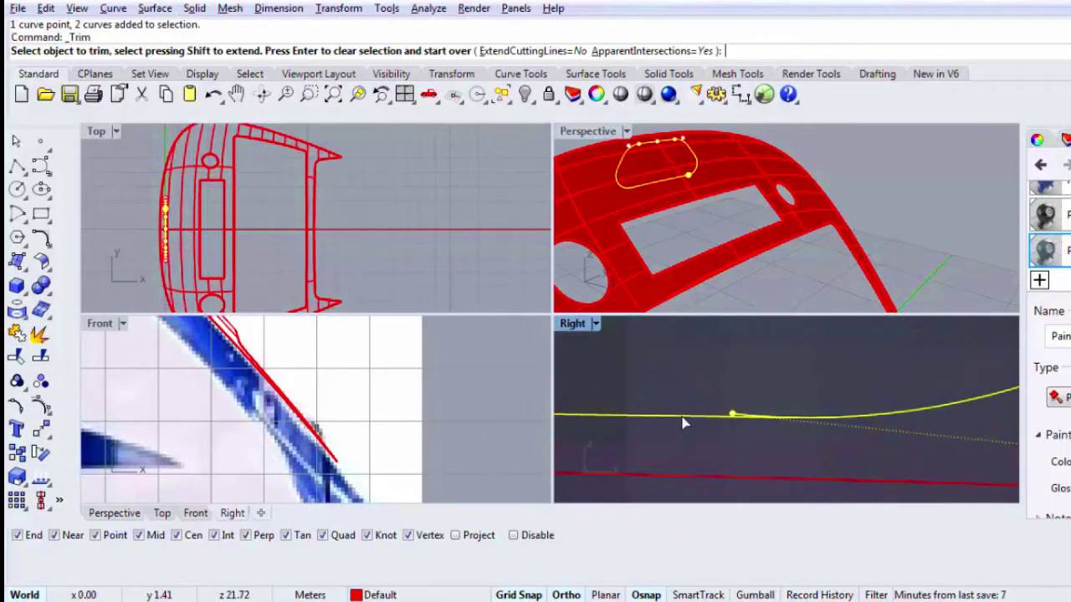
pyautogui.click(738, 415)
pyautogui.rightClick(787, 427)
pyautogui.scroll(-12, 788, 429)
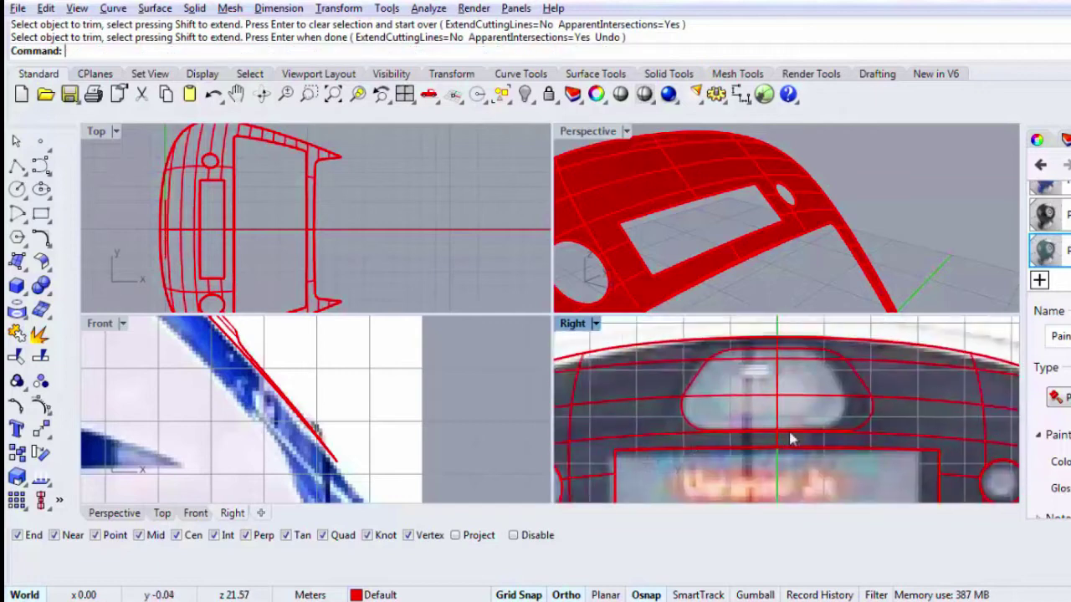
# Step: Trim the overlapping curve end at the upper light's lower-left corner in the Right view
pyautogui.scroll(10, 726, 415)
pyautogui.scroll(3, 774, 424)
pyautogui.click(813, 439)
pyautogui.rightClick(819, 439)
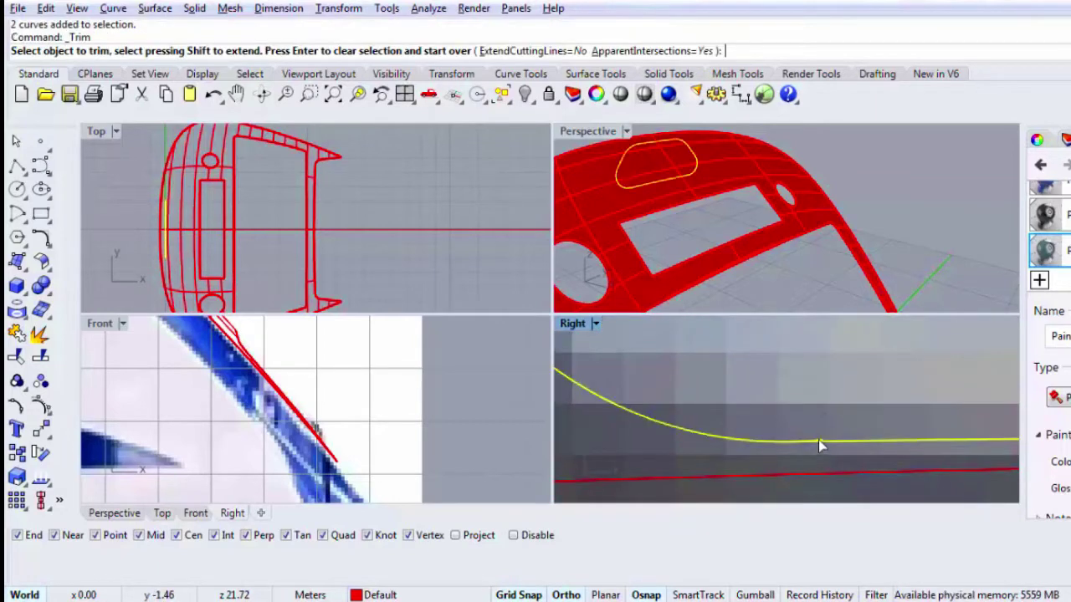
pyautogui.click(820, 439)
pyautogui.click(771, 452)
pyautogui.click(748, 446)
pyautogui.rightClick(746, 445)
pyautogui.scroll(-7, 738, 441)
# Step: Join the upper light's side and top outline with its bottom curve into one closed curve
pyautogui.click(737, 441)
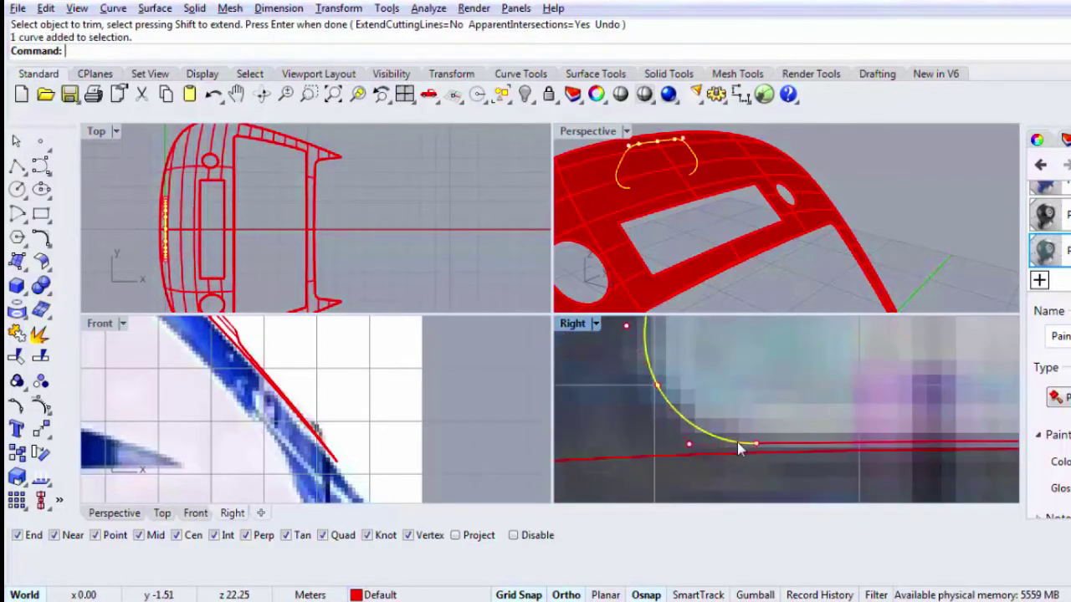
pyautogui.scroll(-7, 737, 442)
pyautogui.write('join')
pyautogui.press('Return')
pyautogui.click(786, 444)
pyautogui.scroll(-2, 762, 461)
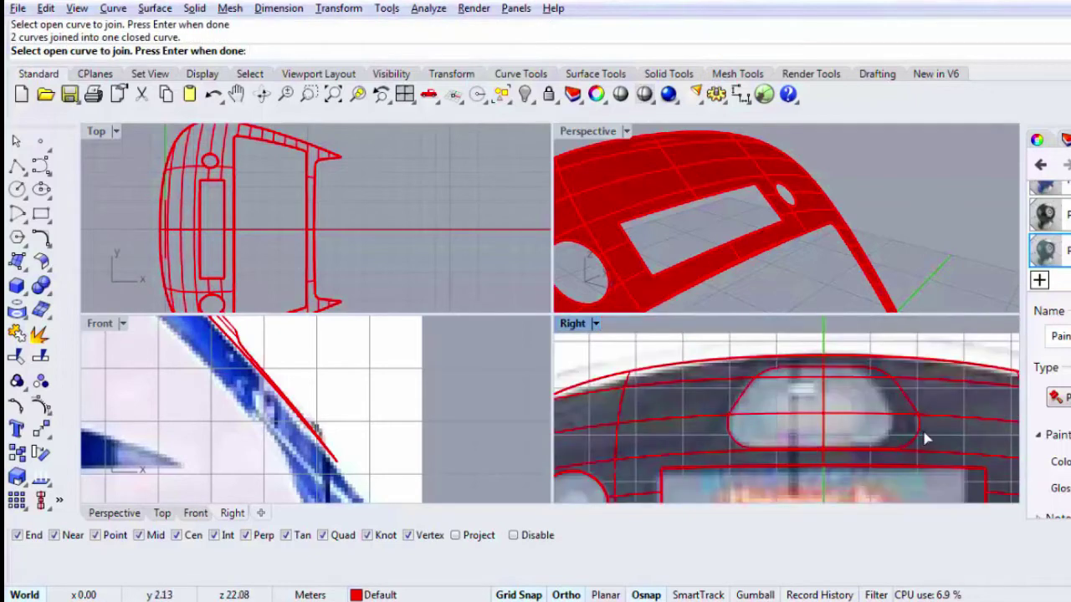
pyautogui.click(922, 437)
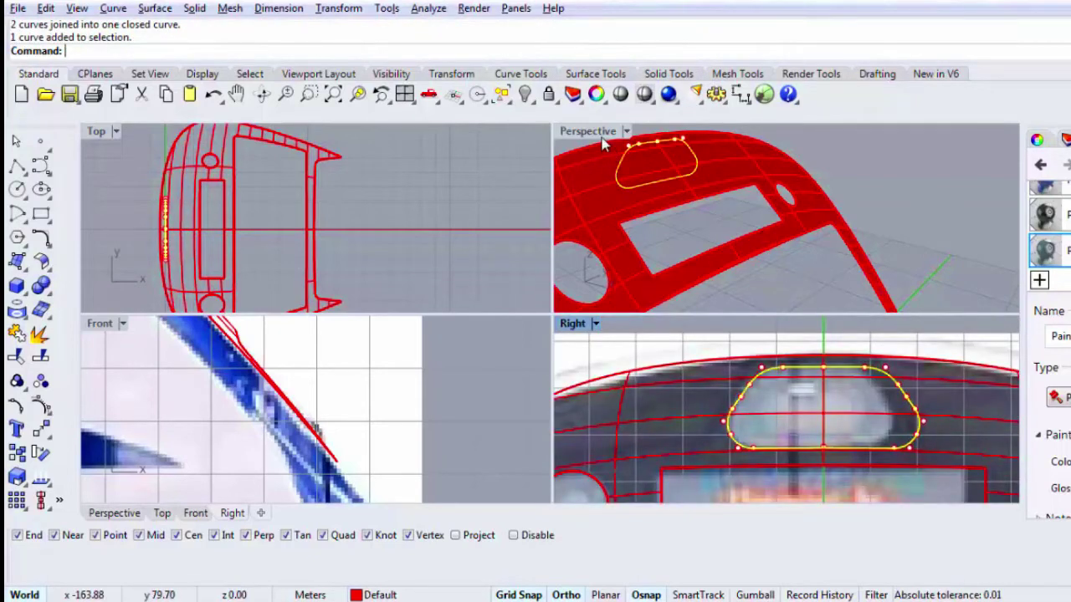
# Step: Split the black surface with the closed upper light outline and select the separated light surface
pyautogui.click(674, 416)
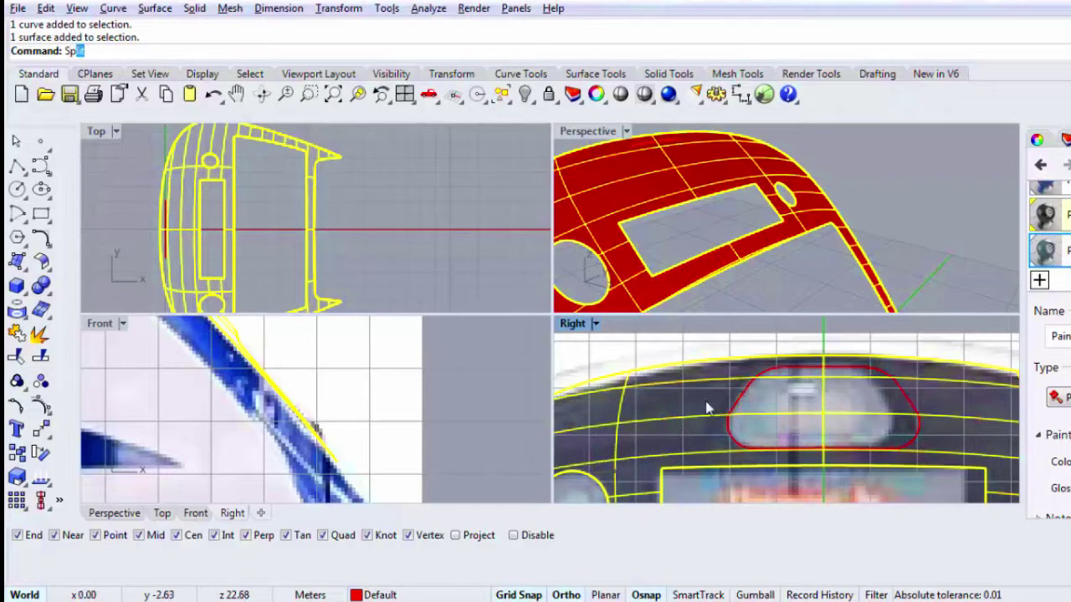
pyautogui.write('Sp')
pyautogui.press('Return')
pyautogui.click(731, 410)
pyautogui.press('Return')
pyautogui.click(750, 418)
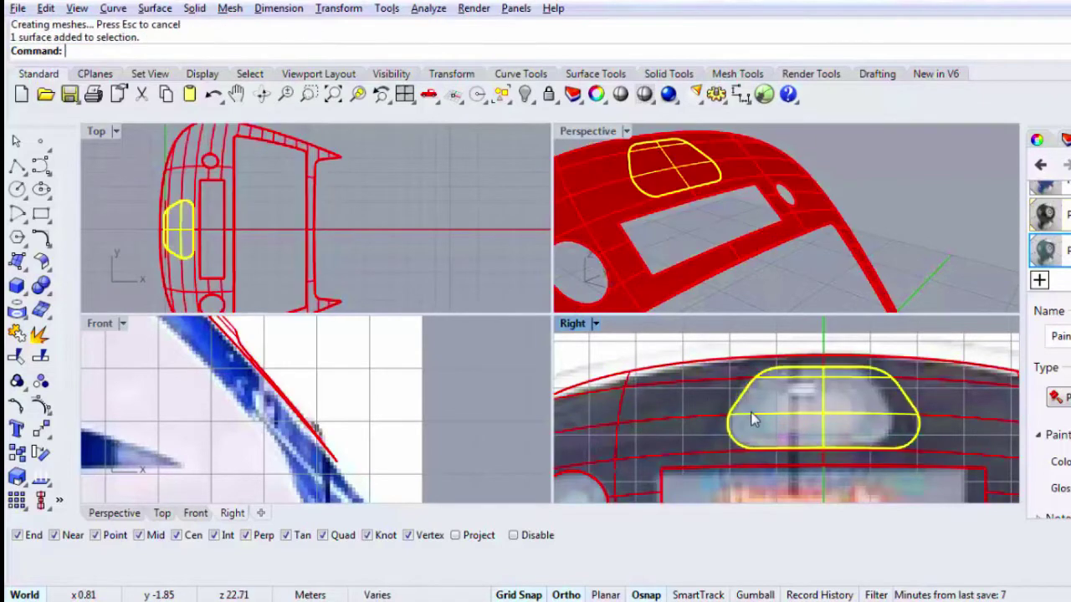
# Step: Assign the blue-grey paint material to the upper light surface and preview it in Rendered shading
pyautogui.doubleClick(573, 131)
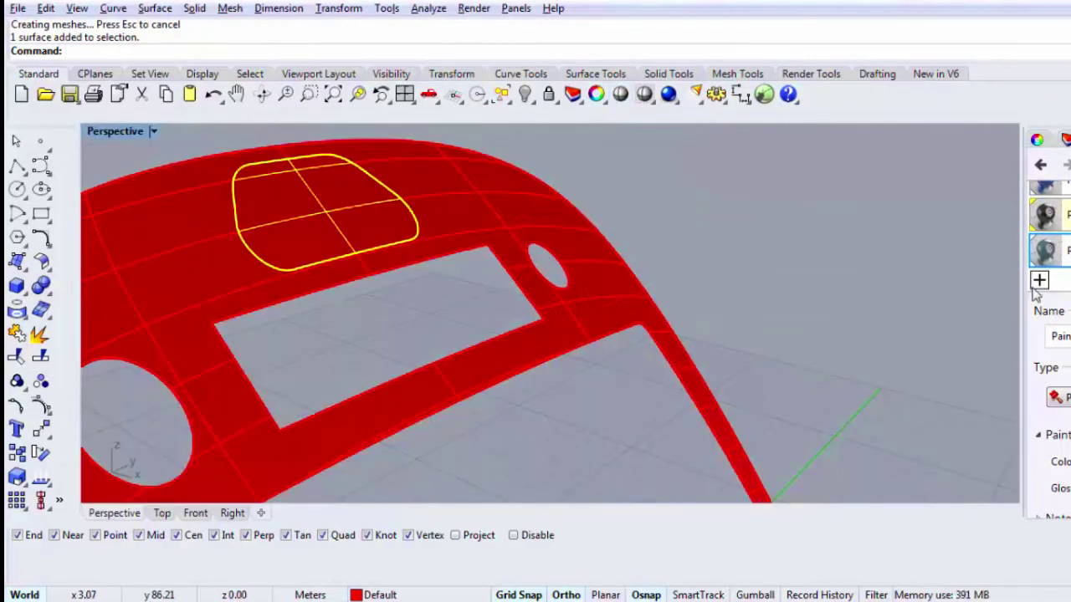
pyautogui.press('Escape')
pyautogui.moveTo(1046, 250); pyautogui.dragTo(375, 207)
pyautogui.click(621, 96)
pyautogui.scroll(-8, 649, 303)
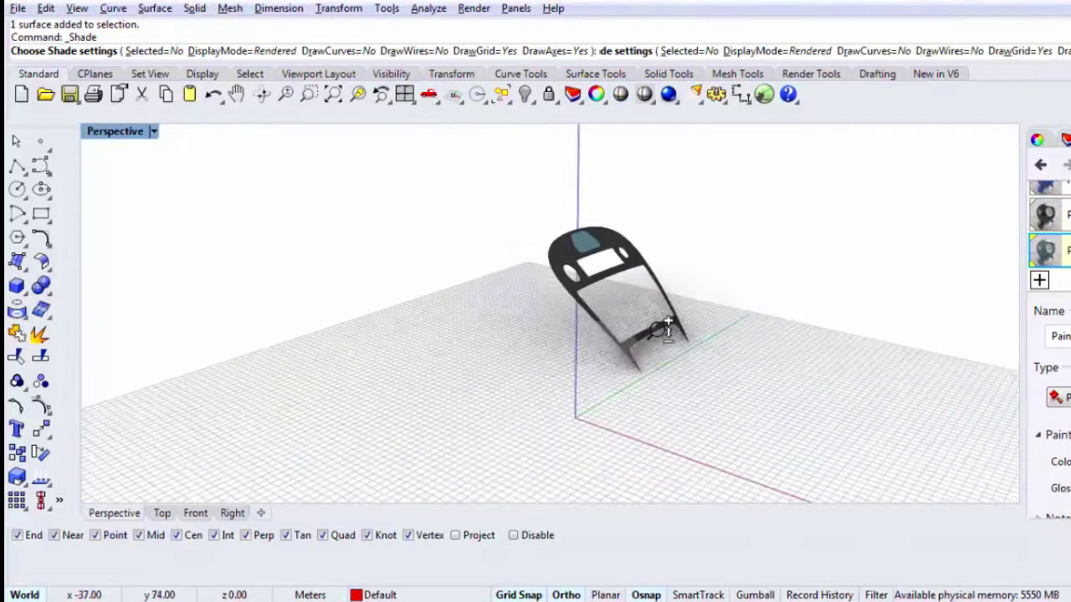
pyautogui.moveTo(654, 331); pyautogui.dragTo(602, 311, button='right')
pyautogui.scroll(7, 517, 227)
pyautogui.press('Escape')
pyautogui.scroll(8, 516, 230)
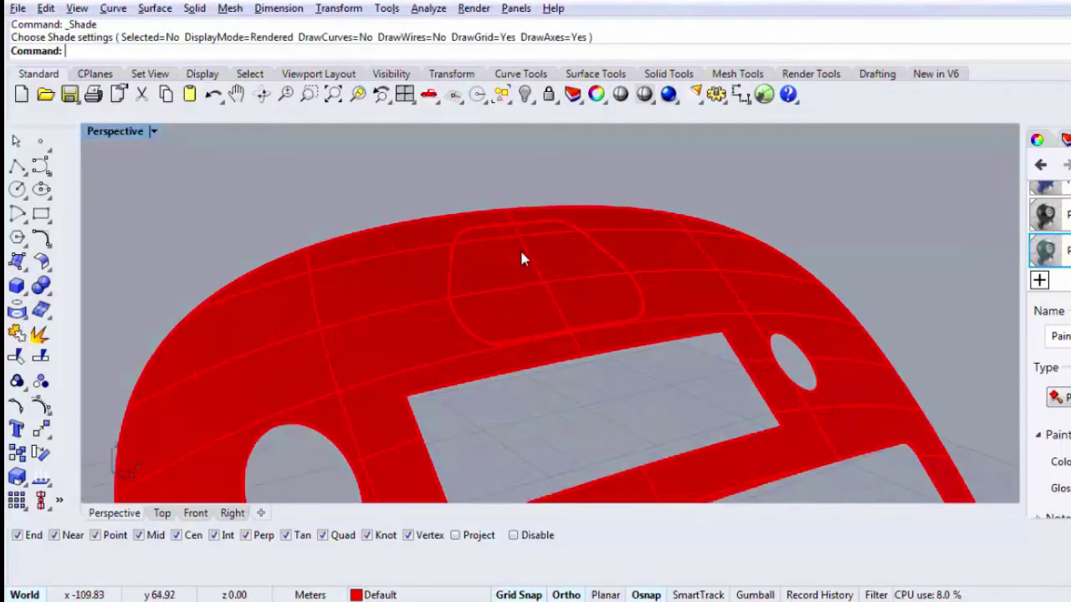
# Step: Duplicate the border of the upper light surface with DupFaceBorder and select the border curve
pyautogui.click(503, 227)
pyautogui.press('Escape')
pyautogui.click(503, 225)
pyautogui.press('Escape')
pyautogui.click(502, 251)
pyautogui.write('Dup')
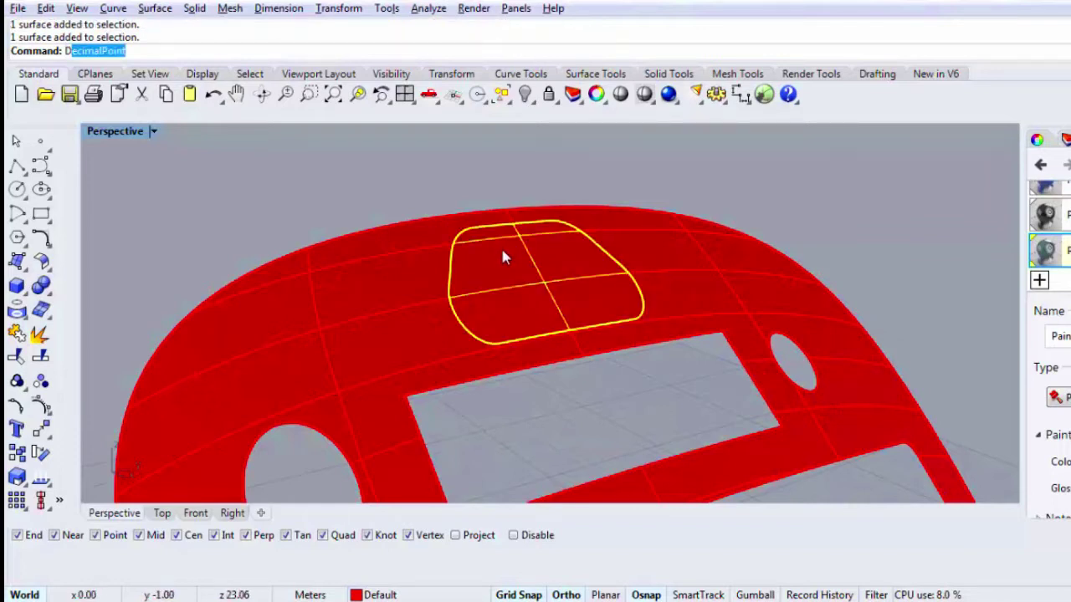
pyautogui.press('BackSpace')
pyautogui.write('o')
pyautogui.click(124, 77)
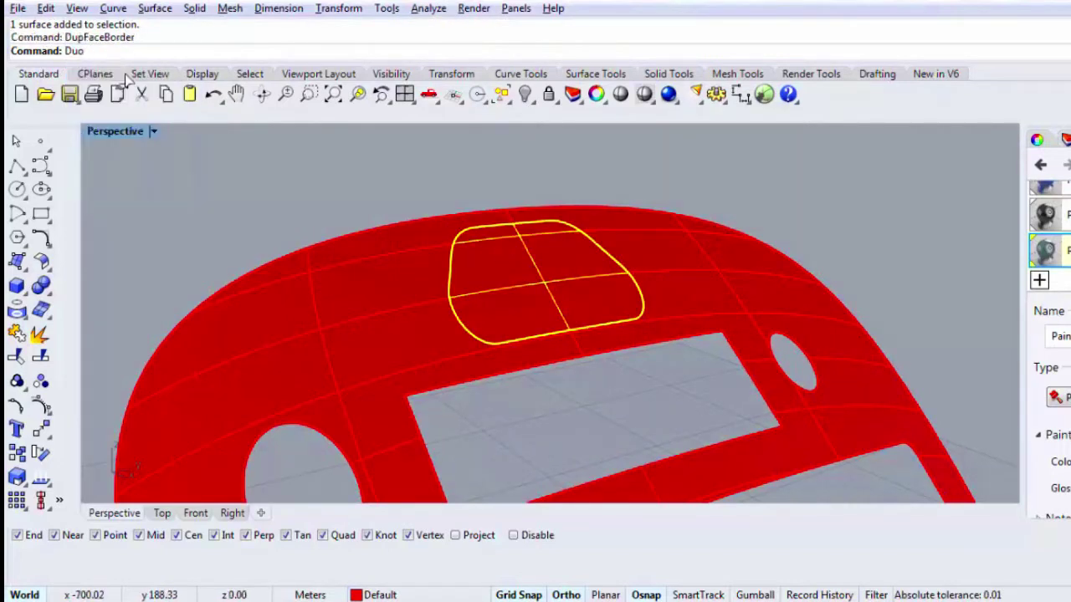
pyautogui.press('Escape')
pyautogui.click(452, 251)
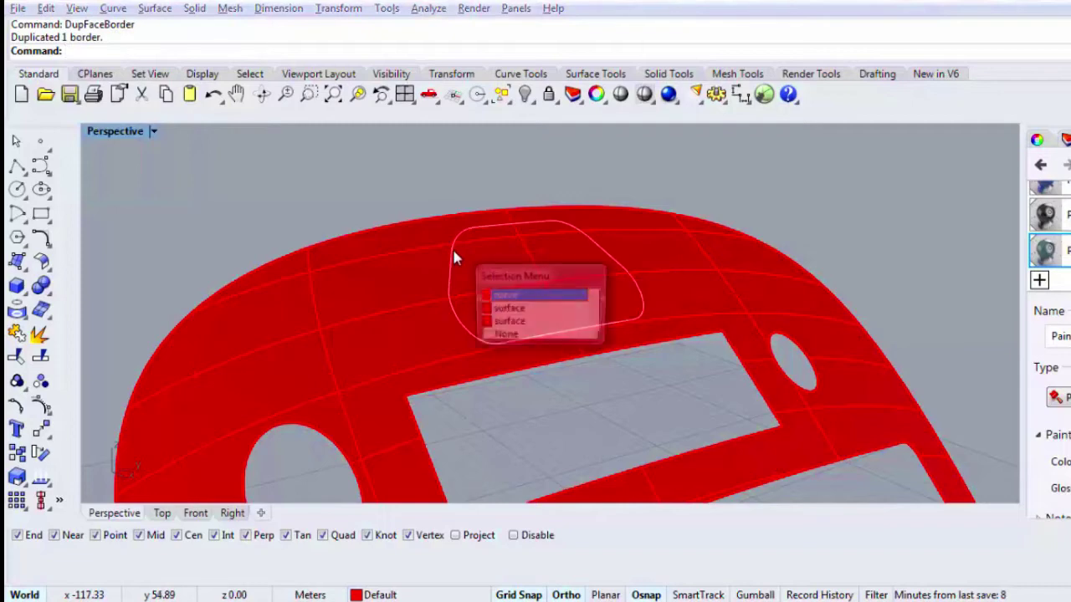
pyautogui.click(452, 251)
# Step: Undo the duplicated border, material assignment, split and join of the upper light
pyautogui.hotkey('ctrl', 'm')
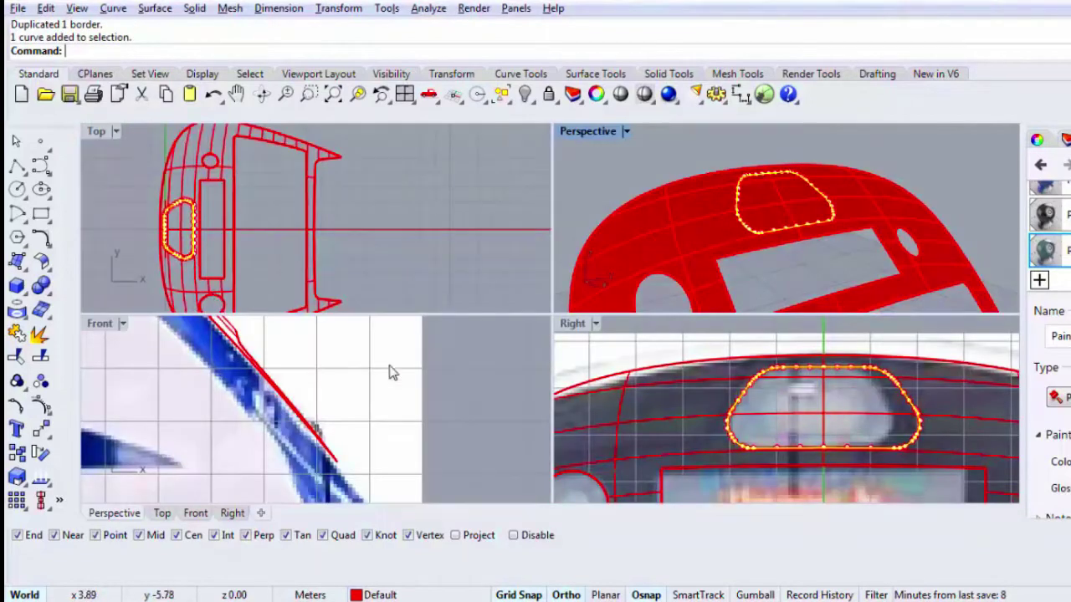
pyautogui.click(822, 370)
pyautogui.click(822, 373)
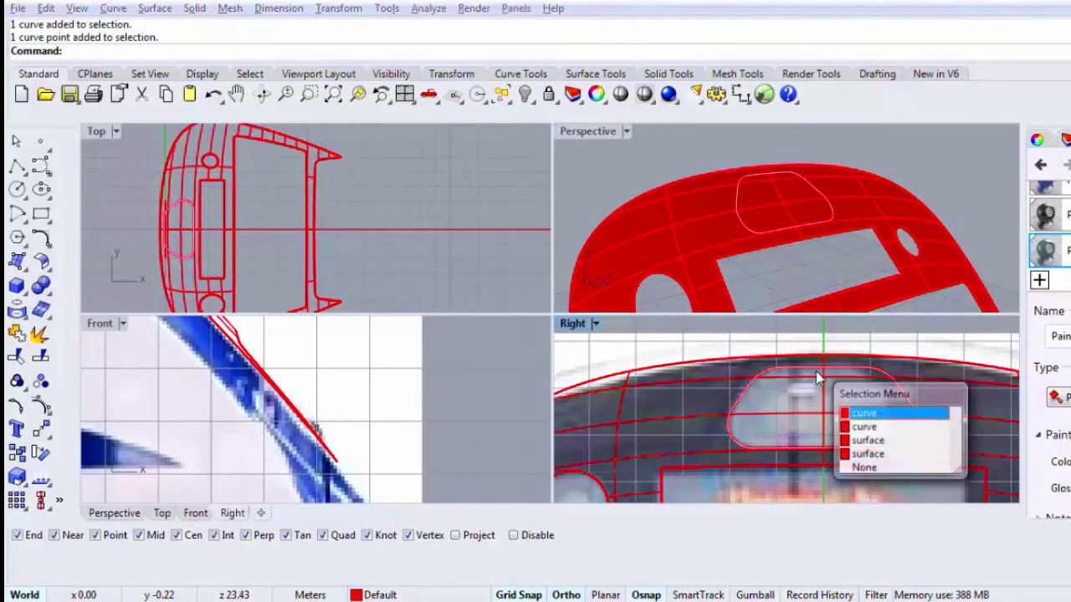
pyautogui.click(863, 425)
pyautogui.press('Escape')
pyautogui.hotkey('ctrl', 'z')
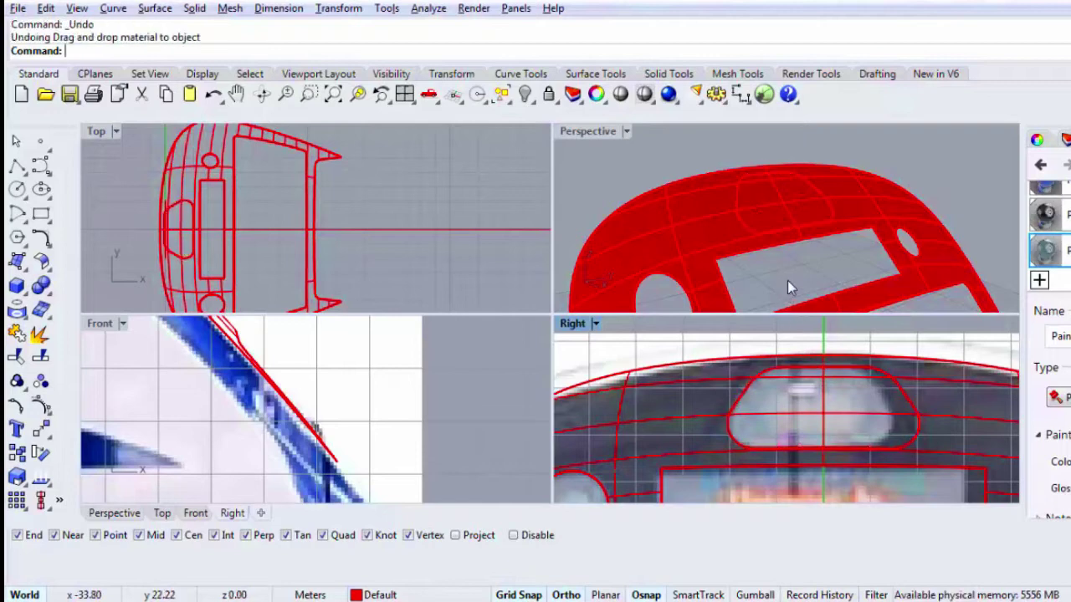
pyautogui.hotkey('ctrl', 'z')
pyautogui.hotkey('ctrl', 'z')
pyautogui.press('Escape')
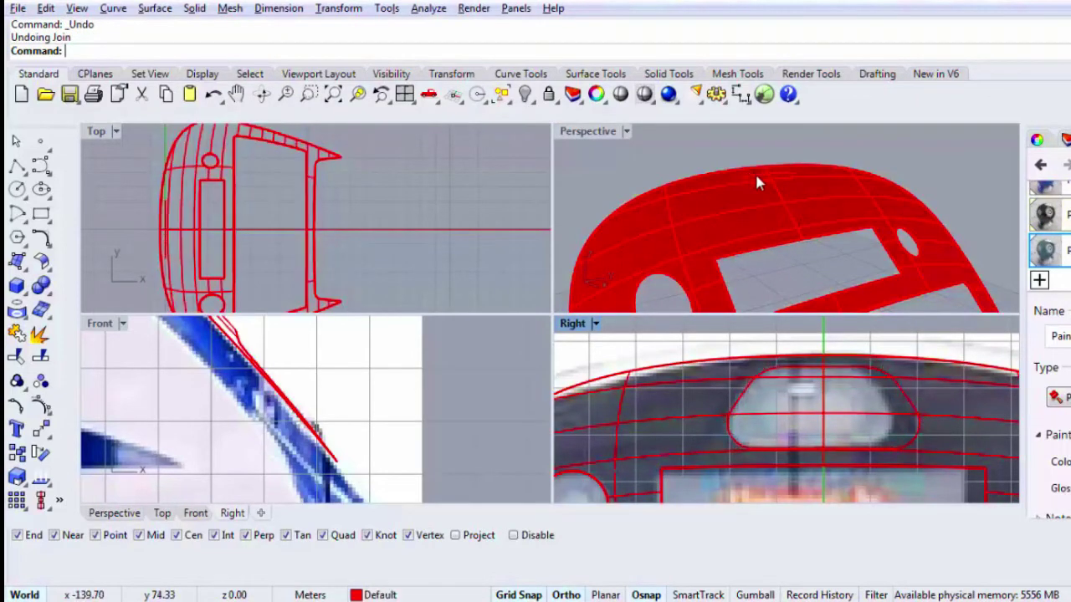
# Step: Join the upper light's outline with its bottom segment into one closed curve and select it
pyautogui.click(754, 171)
pyautogui.click(794, 219)
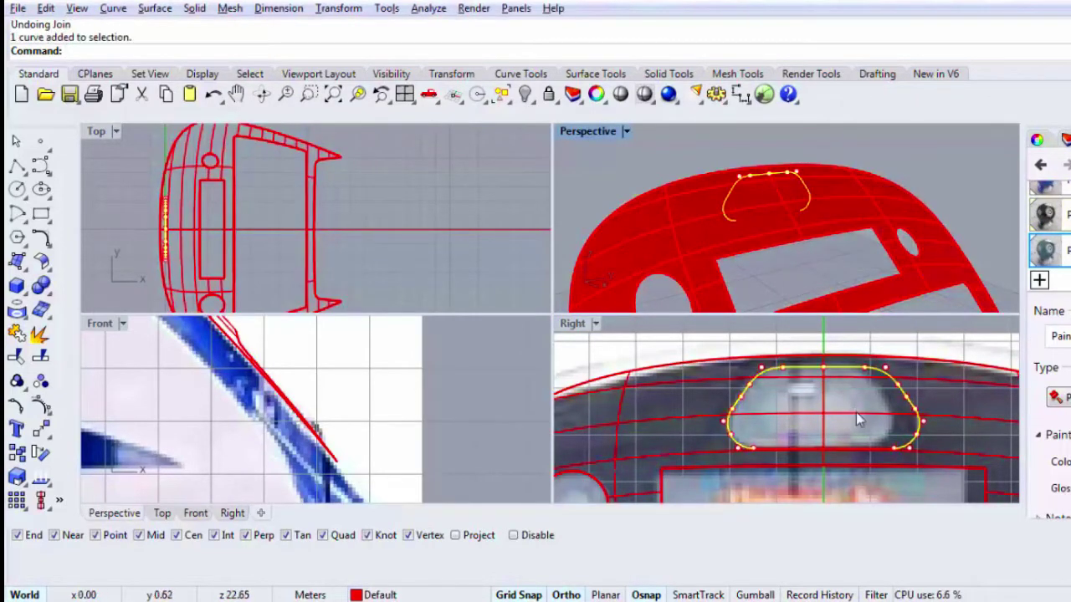
pyautogui.scroll(6, 904, 463)
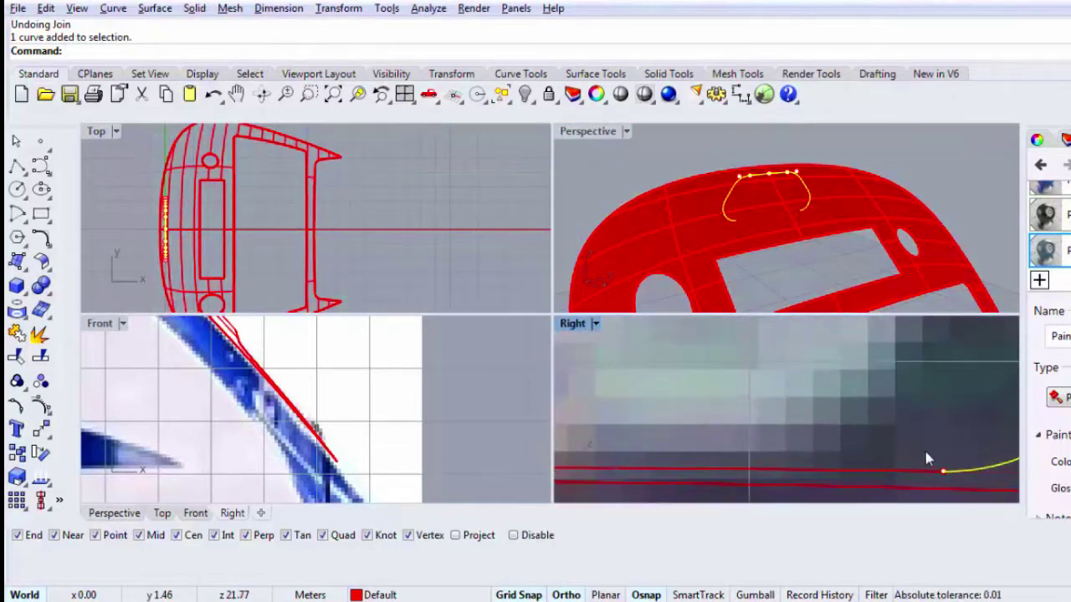
pyautogui.scroll(2, 925, 459)
pyautogui.press('Return')
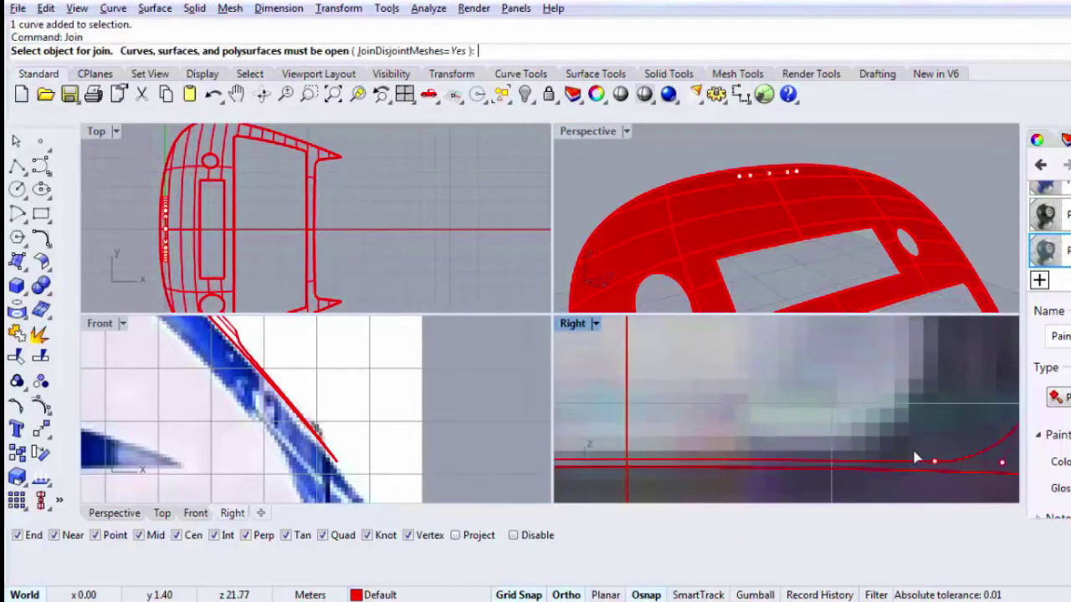
pyautogui.click(920, 460)
pyautogui.click(966, 460)
pyautogui.press('Return')
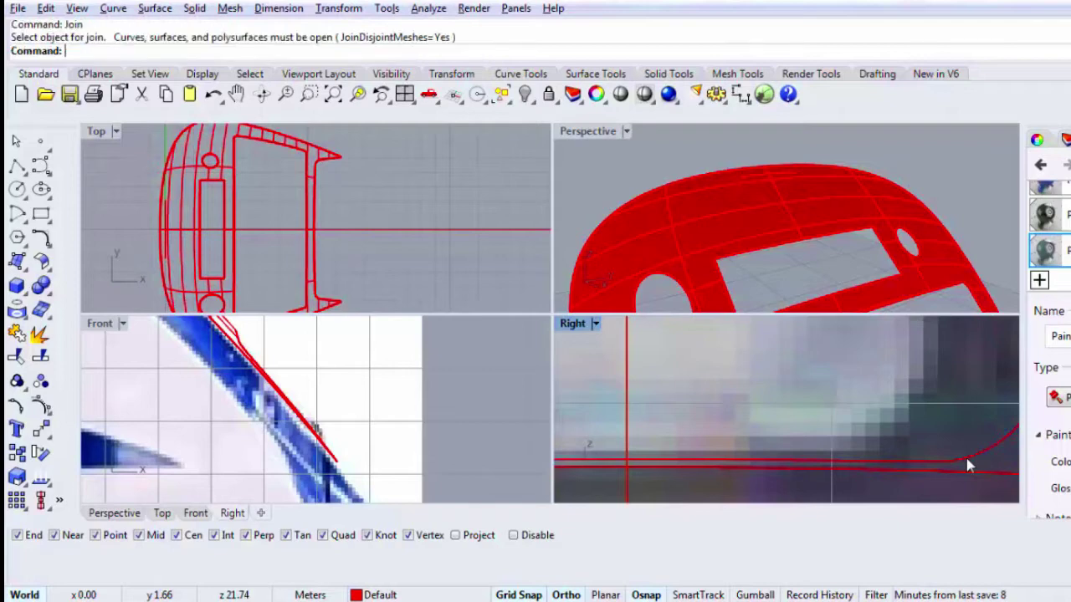
pyautogui.click(966, 458)
pyautogui.press('Return')
pyautogui.scroll(-6, 835, 415)
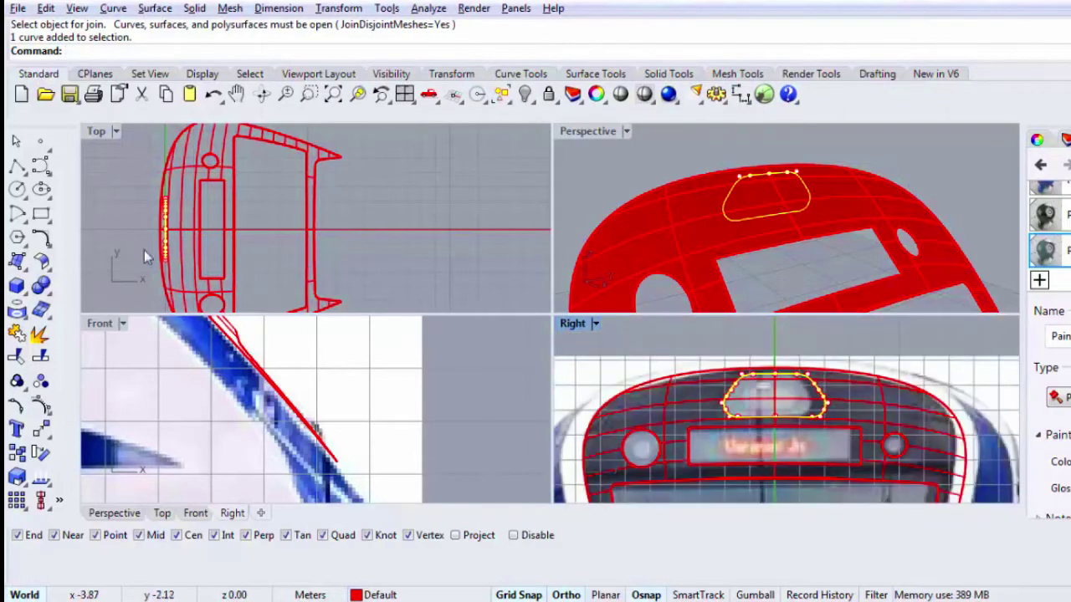
# Step: Move the closed upper light outline 1 m forward, clear of the black front surface, in the Top view
pyautogui.moveTo(202, 251); pyautogui.dragTo(311, 258, button='right')
pyautogui.write('m')
pyautogui.press('Return')
pyautogui.click(231, 267)
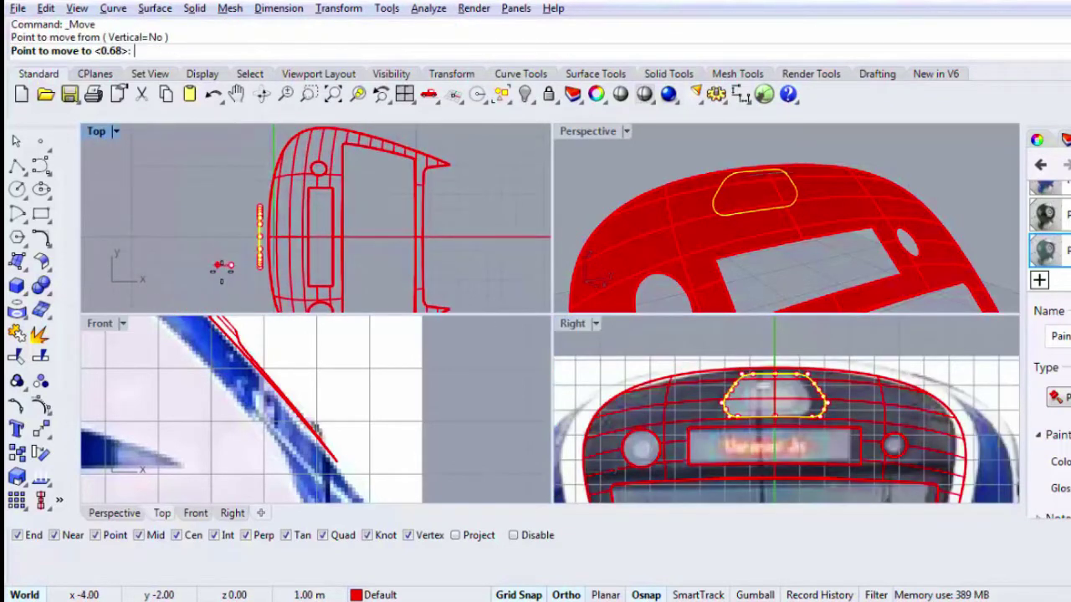
pyautogui.click(218, 266)
# Step: Extrude the moved outline on both sides with distance 11, without Solid, so it passes through the black surface
pyautogui.click(24, 259)
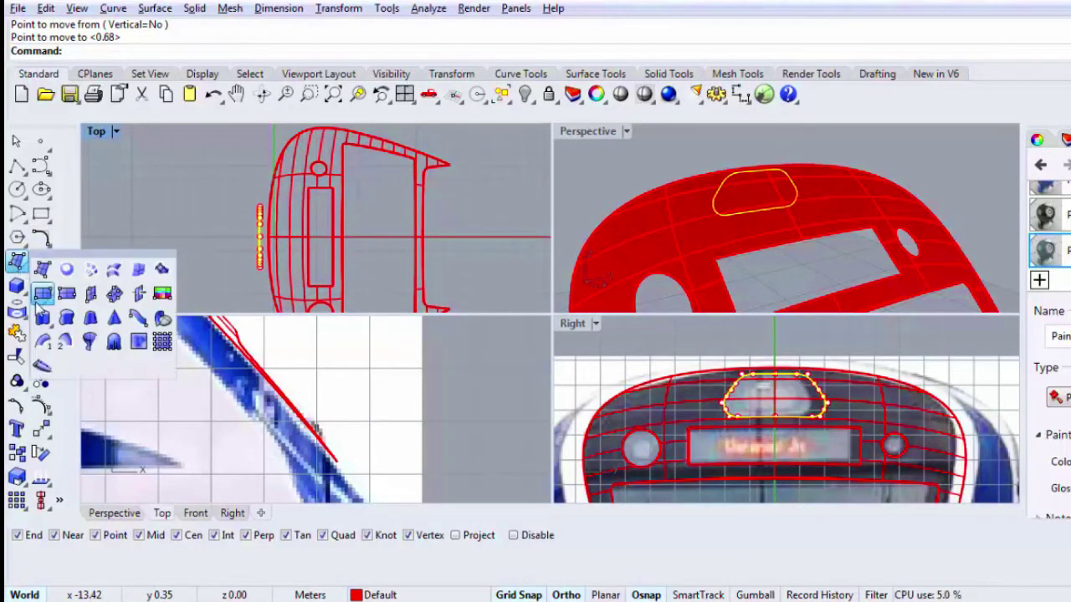
pyautogui.click(42, 316)
pyautogui.press('Return')
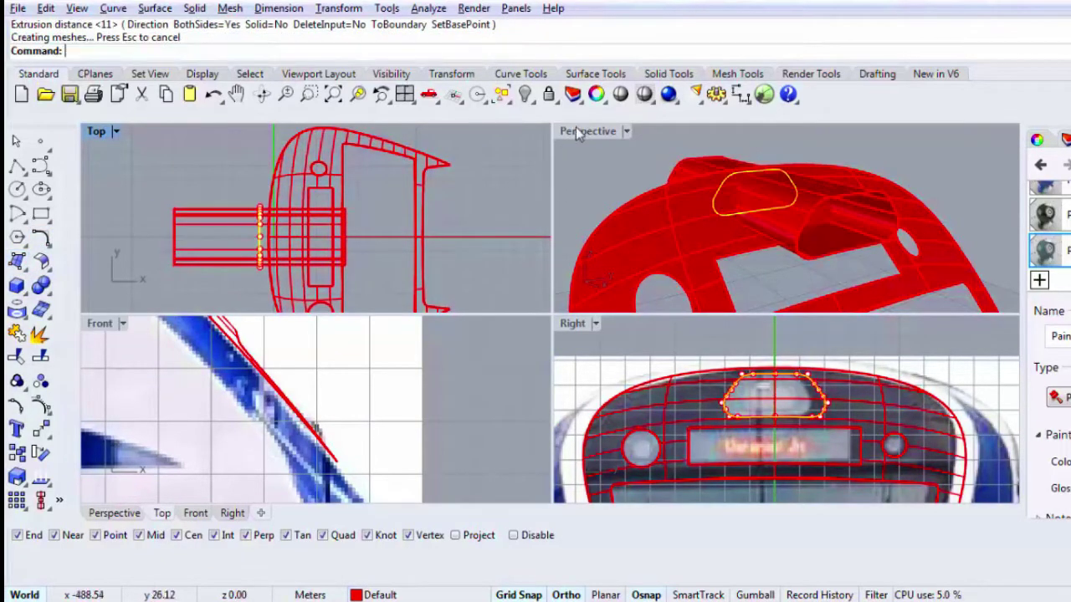
# Step: Split the black surface with the extruded outline and delete the extrusion
pyautogui.doubleClick(577, 131)
pyautogui.scroll(3, 435, 368)
pyautogui.click(435, 368)
pyautogui.write('S')
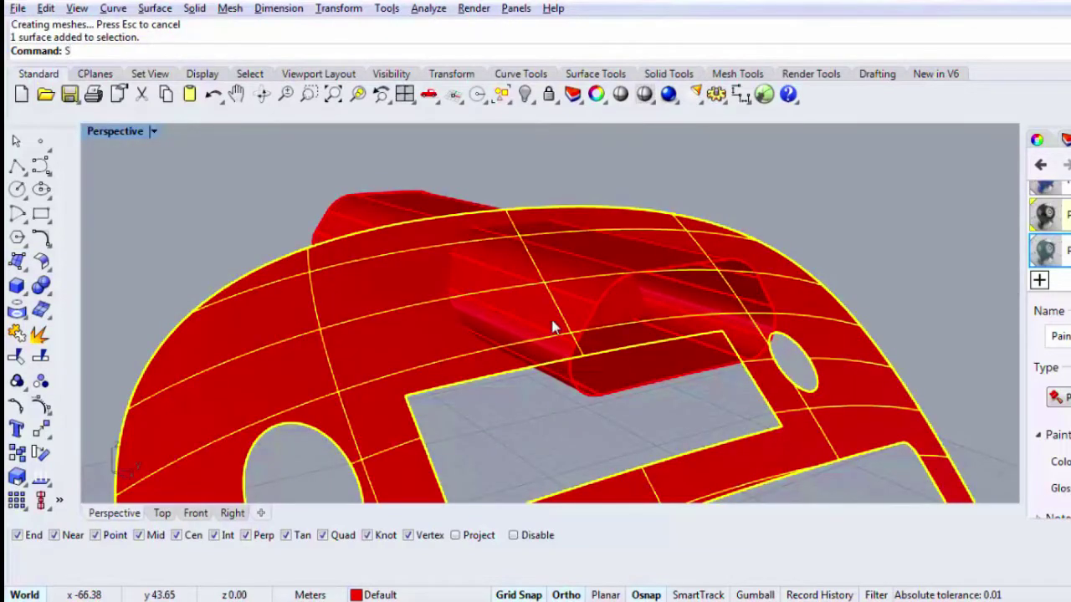
pyautogui.write('plit')
pyautogui.press('Return')
pyautogui.click(554, 322)
pyautogui.press('Return')
pyautogui.click(558, 323)
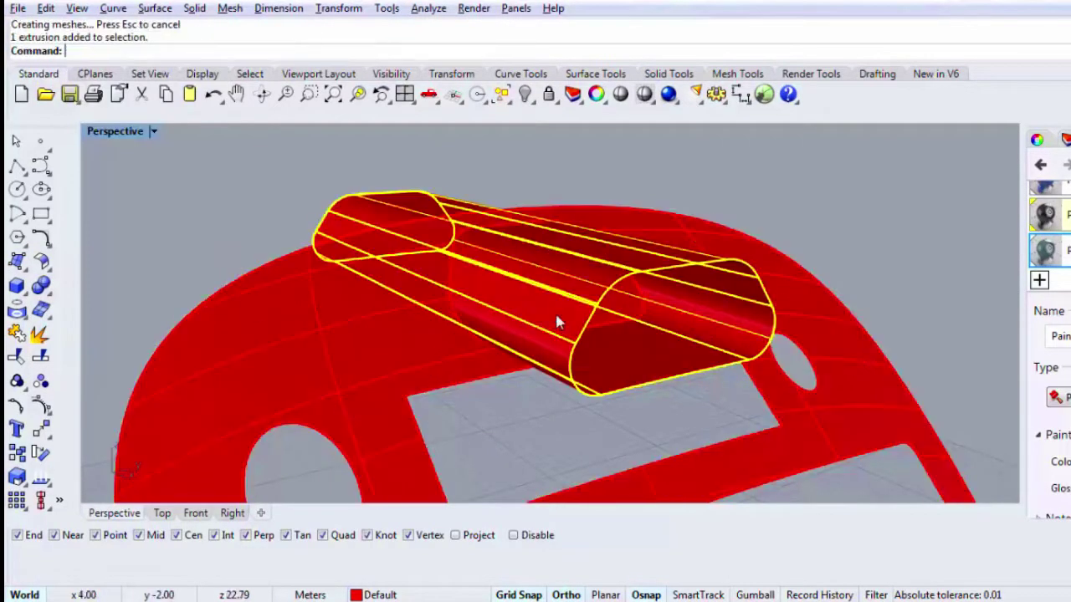
pyautogui.press('Delete')
# Step: Create a Glass material coloured RGB 85, 112, 121 and assign it to the separated upper light surface
pyautogui.click(537, 309)
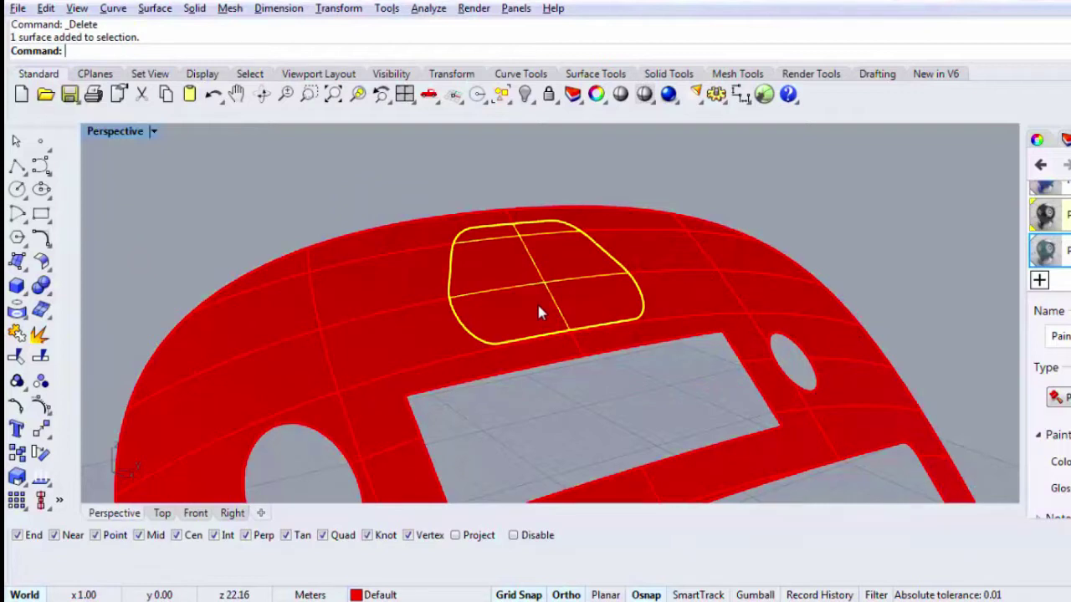
pyautogui.click(1039, 279)
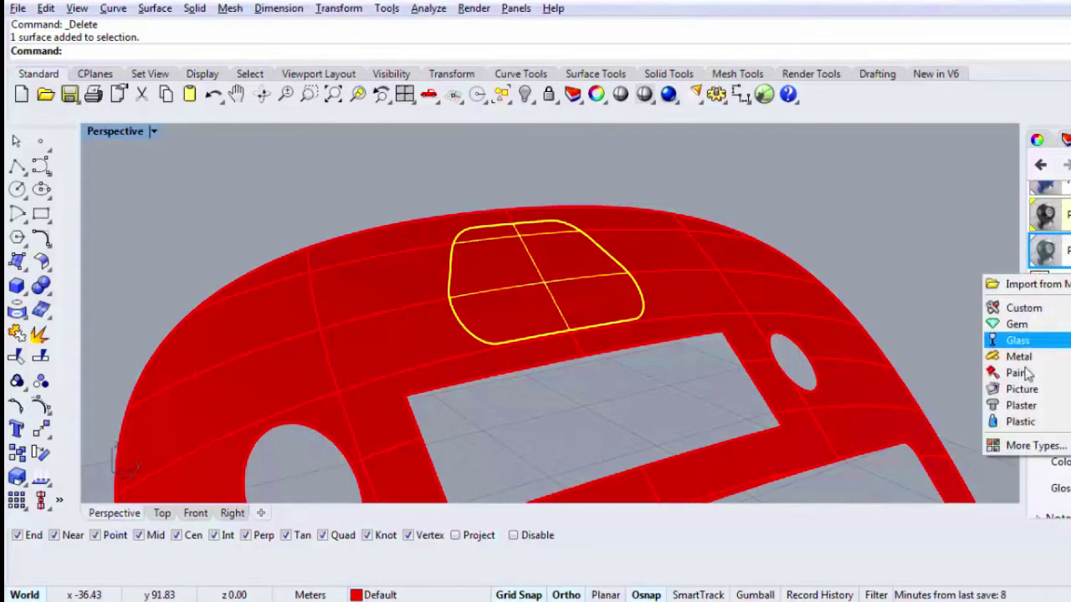
pyautogui.click(1019, 373)
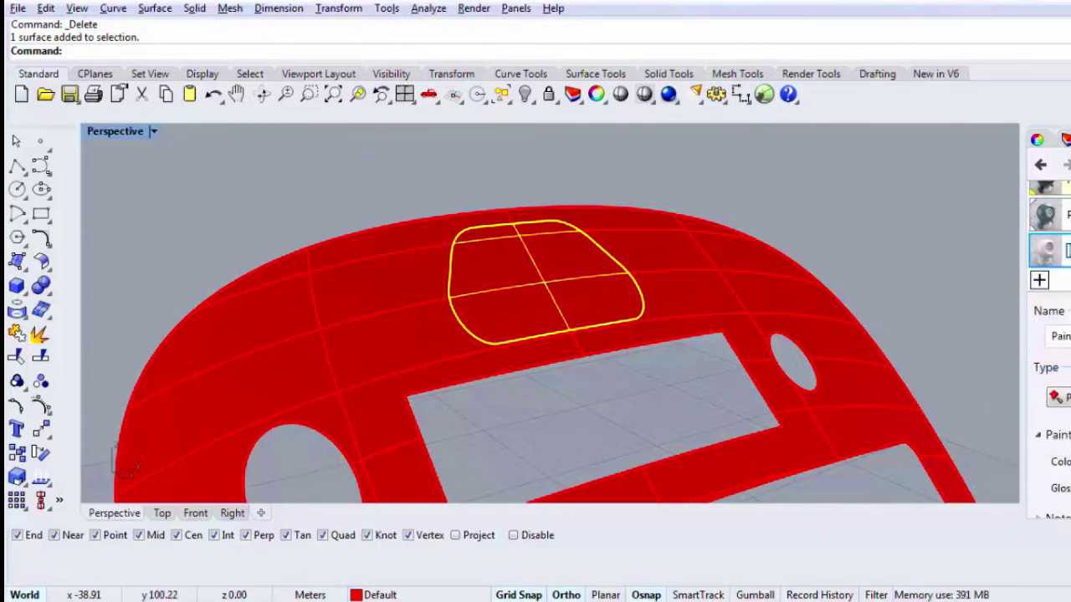
pyautogui.click(1063, 447)
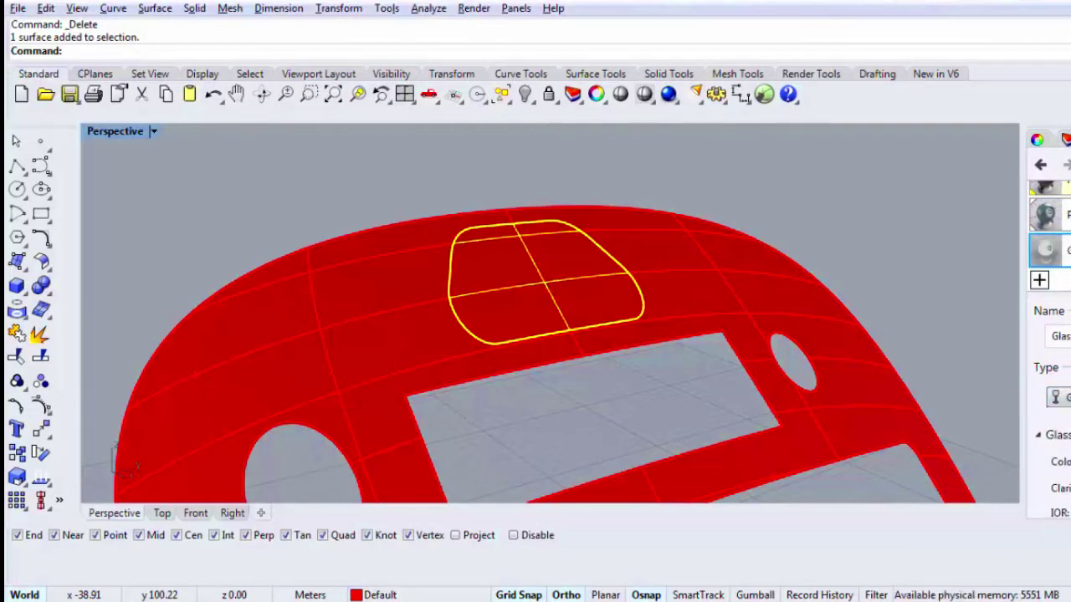
pyautogui.click(542, 269)
pyautogui.click(691, 266)
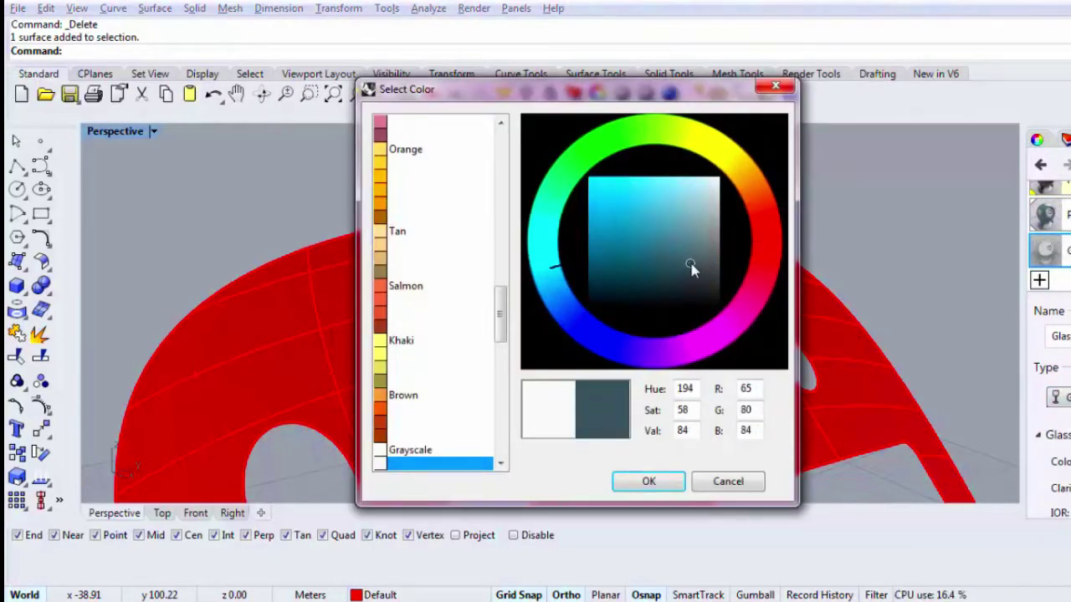
pyautogui.moveTo(691, 266); pyautogui.dragTo(680, 244)
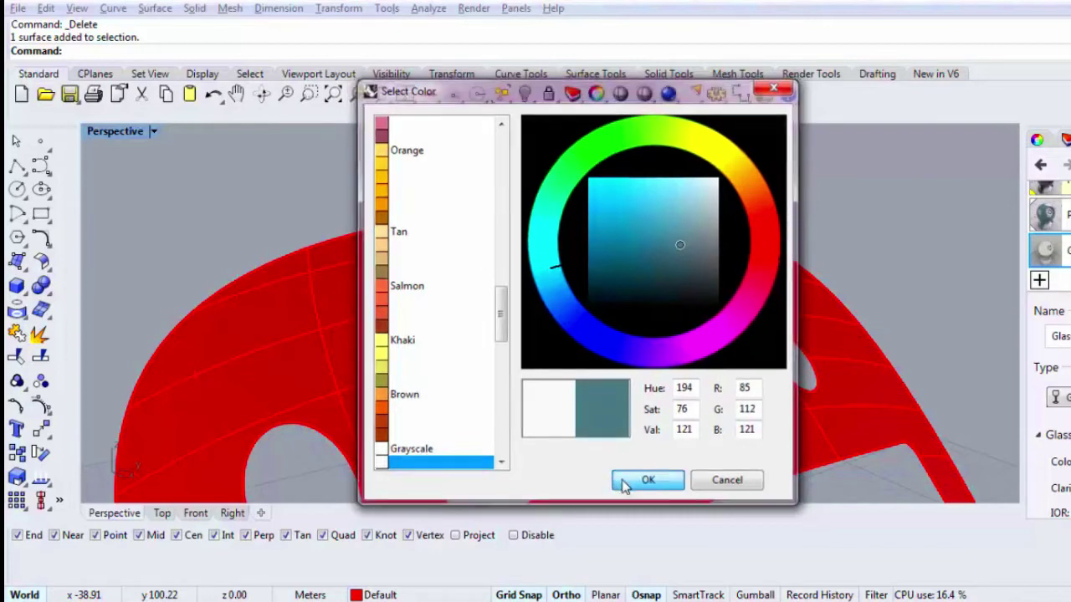
pyautogui.click(645, 480)
pyautogui.moveTo(1052, 263); pyautogui.dragTo(544, 291)
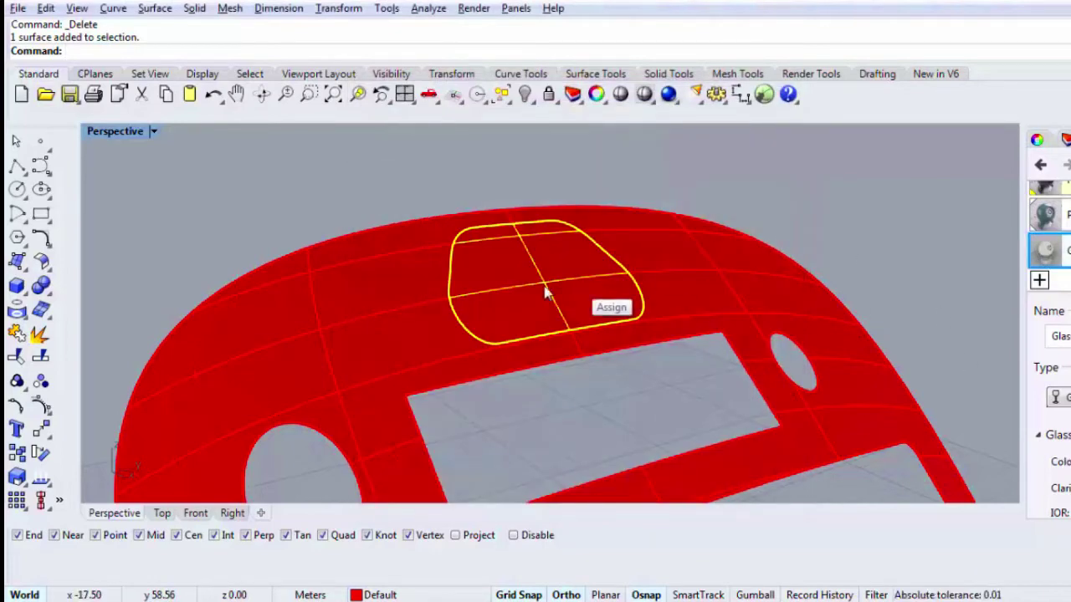
# Step: Preview the front surfaces in Rendered shading and return to the four-viewport layout
pyautogui.click(620, 94)
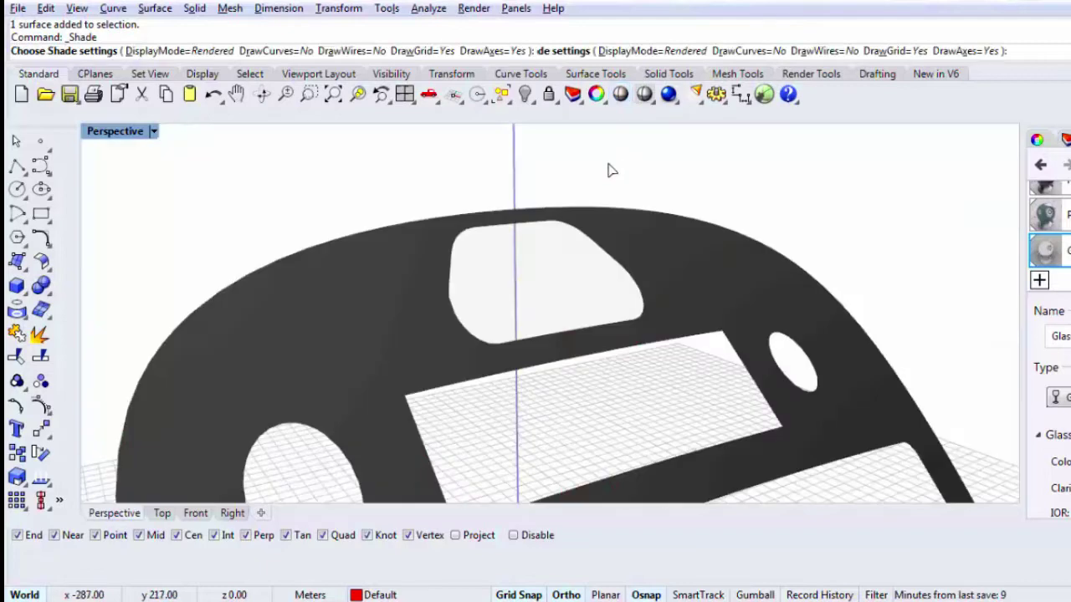
pyautogui.click(590, 206)
pyautogui.scroll(-8, 590, 207)
pyautogui.click(588, 222)
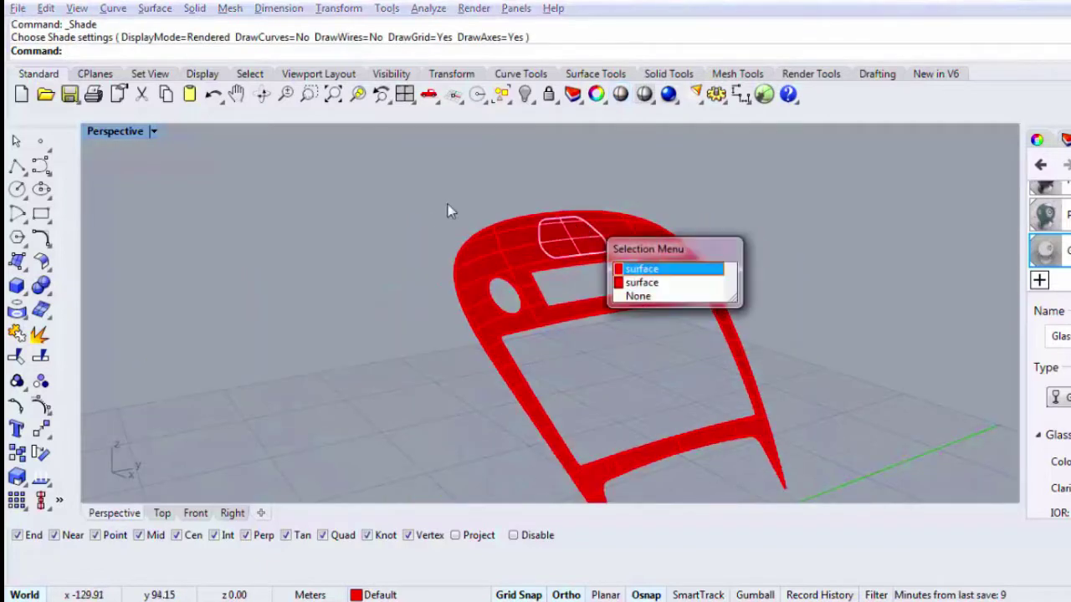
pyautogui.click(130, 127)
pyautogui.doubleClick(134, 132)
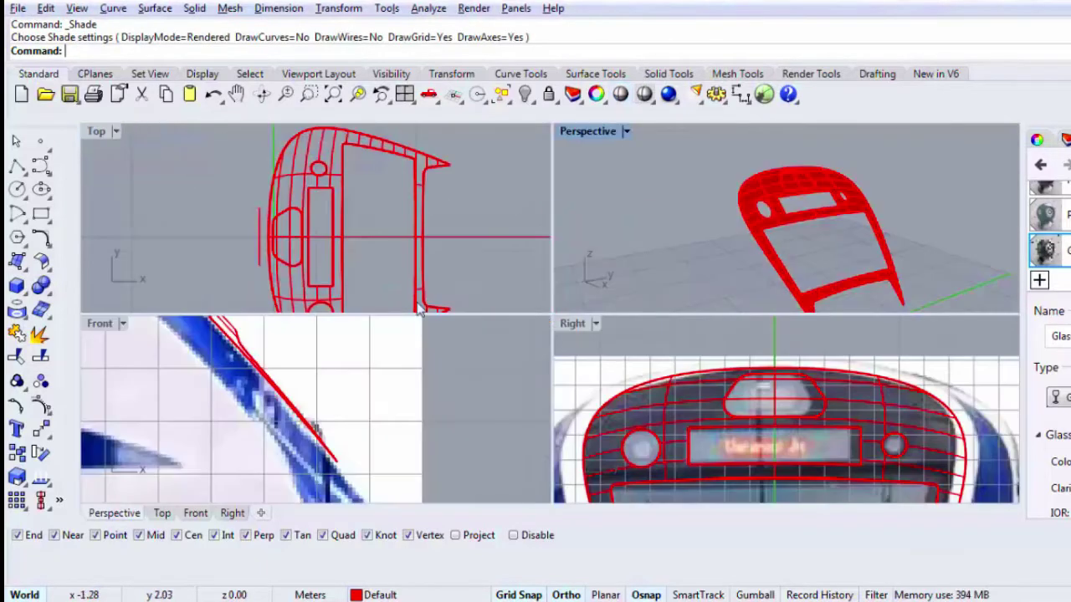
# Step: Show all hidden objects and offset the moved upper light outline slightly inward through a picked point, with grid snap off
pyautogui.rightClick(521, 98)
pyautogui.scroll(6, 780, 422)
pyautogui.click(851, 404)
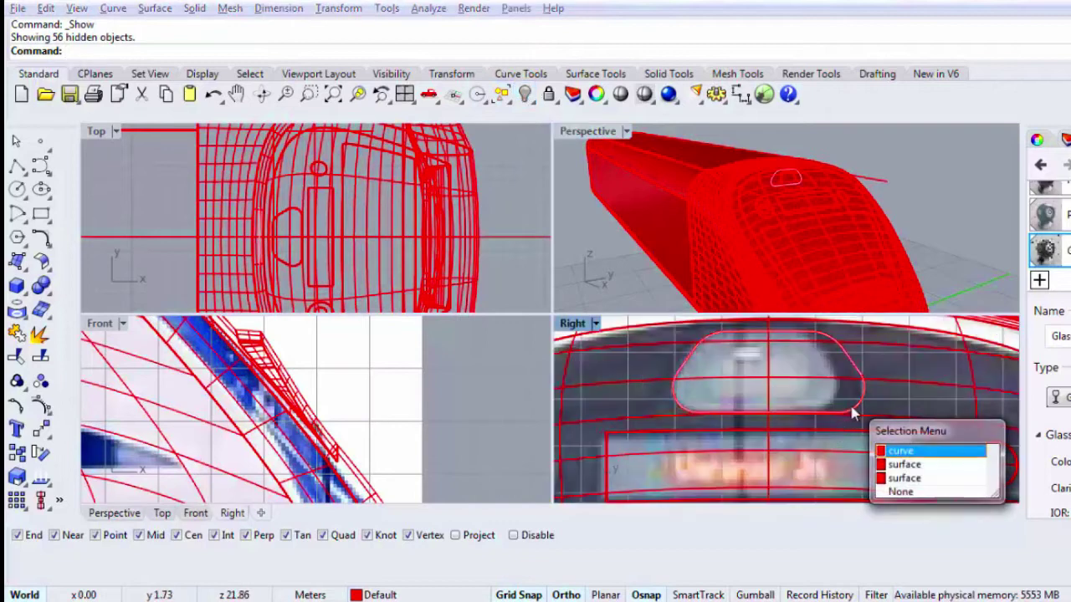
pyautogui.click(850, 403)
pyautogui.scroll(5, 851, 409)
pyautogui.write('O')
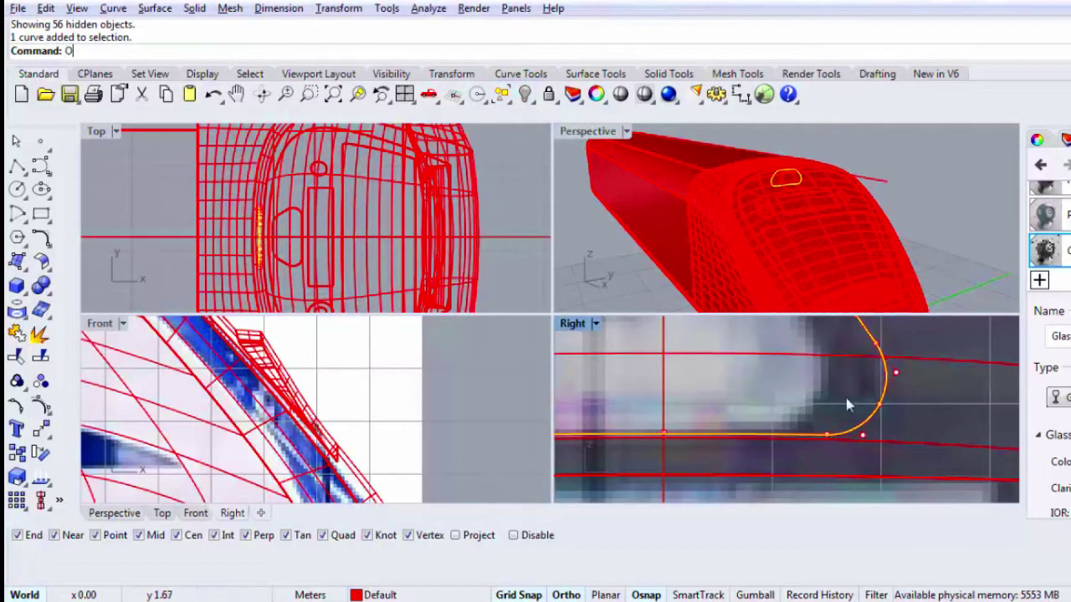
pyautogui.write('ffset')
pyautogui.press('Return')
pyautogui.write('t')
pyautogui.press('Return')
pyautogui.press('F9')
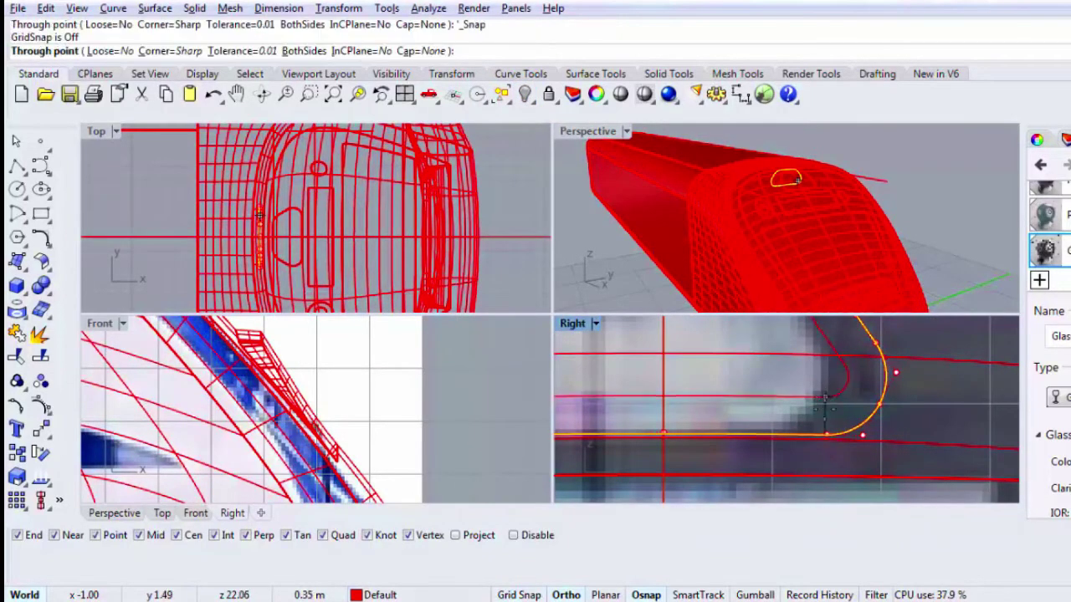
pyautogui.click(823, 417)
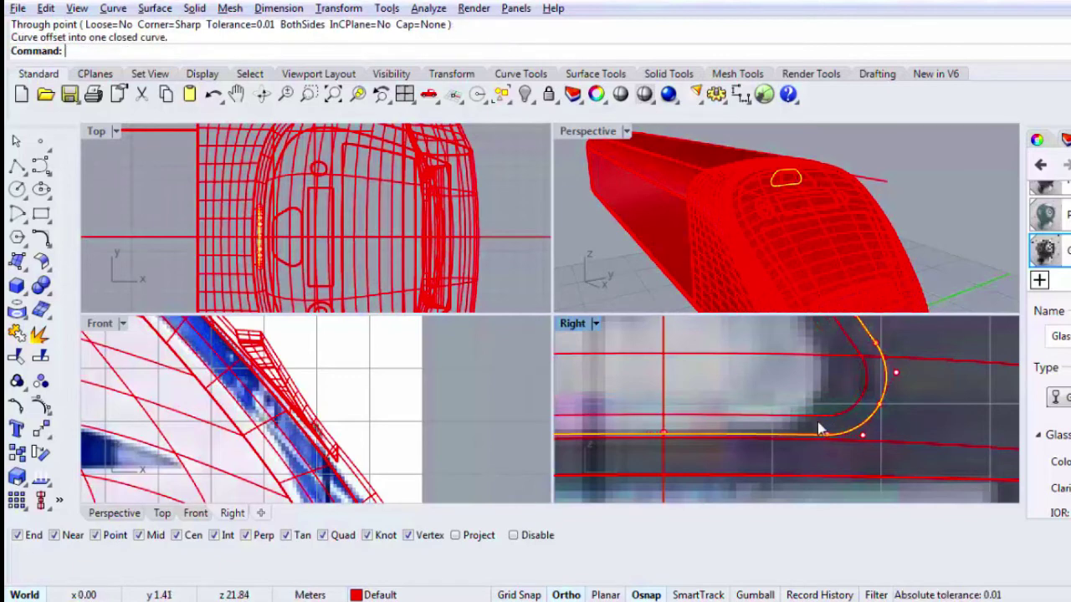
# Step: Isolate the inner offset outline and the upper light surface
pyautogui.scroll(5, 782, 186)
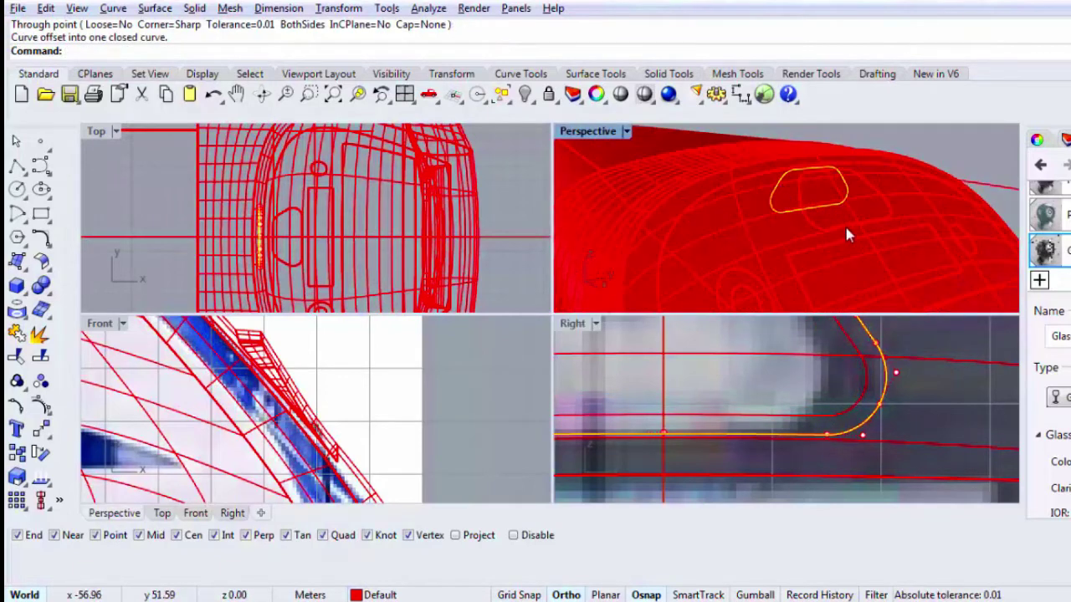
pyautogui.click(849, 411)
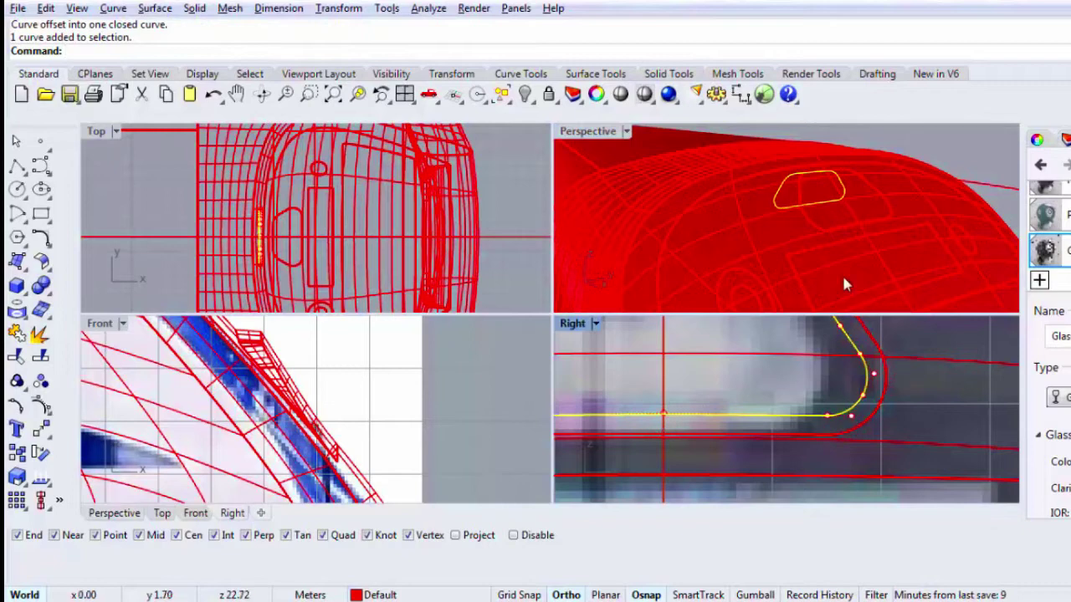
pyautogui.click(811, 227)
pyautogui.press('Escape')
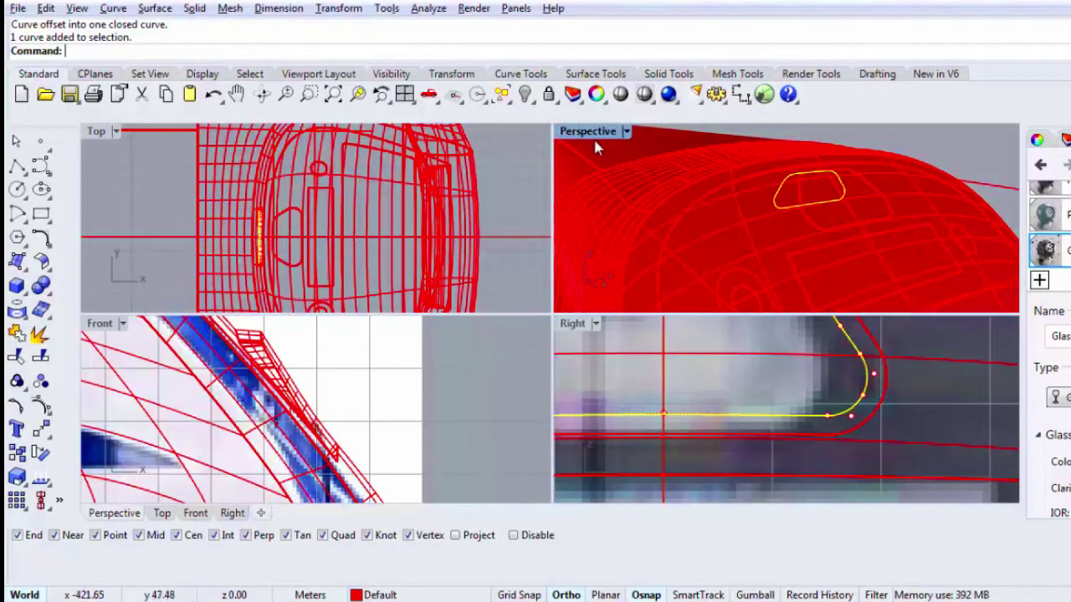
pyautogui.doubleClick(590, 132)
pyautogui.keyDown('shift'); pyautogui.click(659, 309); pyautogui.keyUp('shift')
pyautogui.write('I')
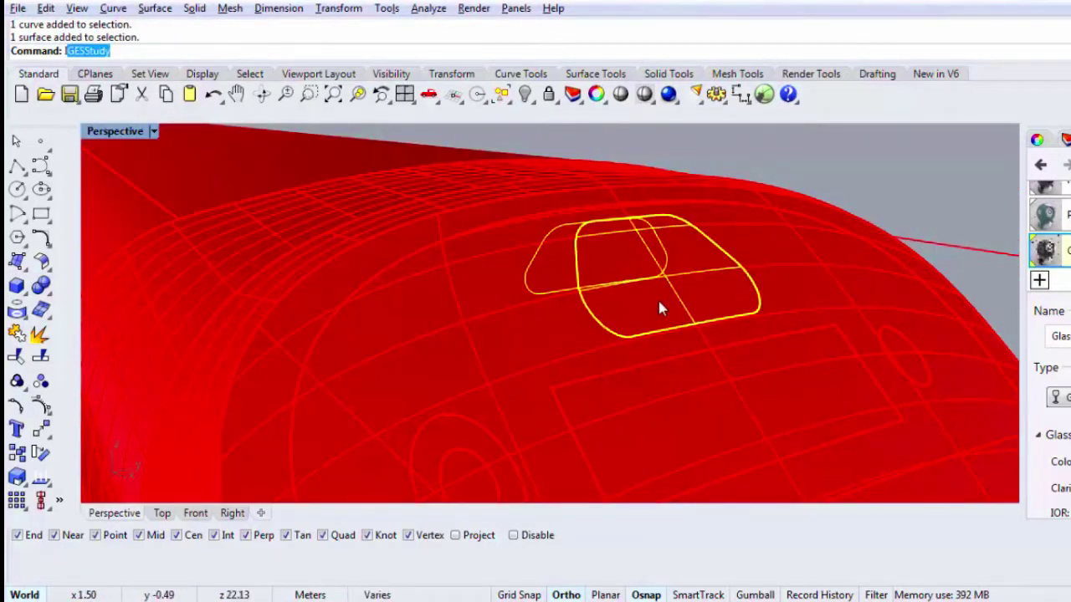
pyautogui.write('solate')
pyautogui.press('Return')
# Step: Duplicate the border of the upper light surface as a curve
pyautogui.click(591, 320)
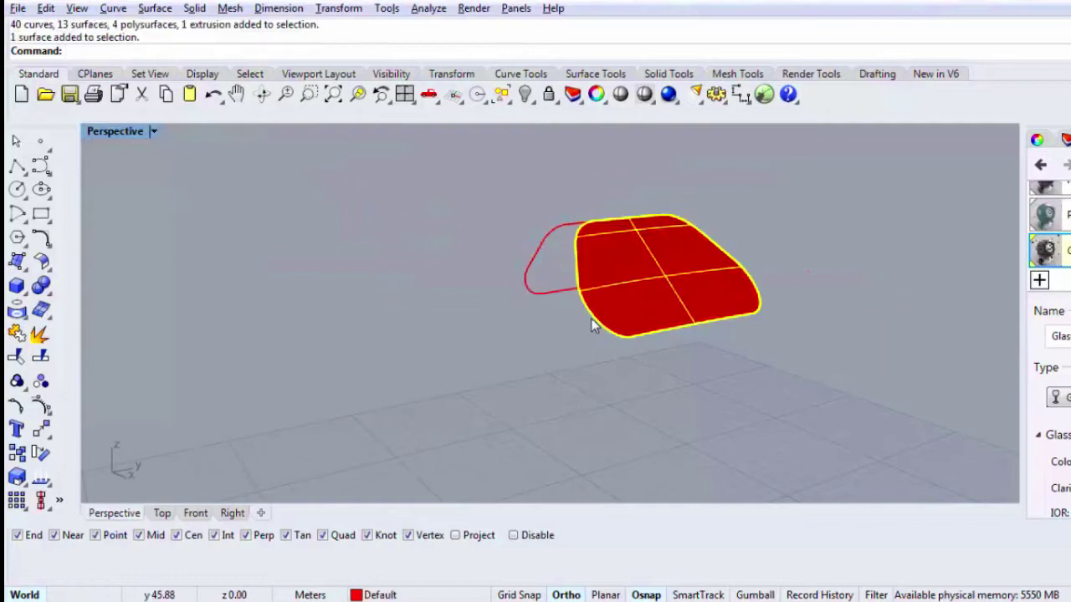
pyautogui.write('Dup')
pyautogui.press('Down')
pyautogui.press('Down')
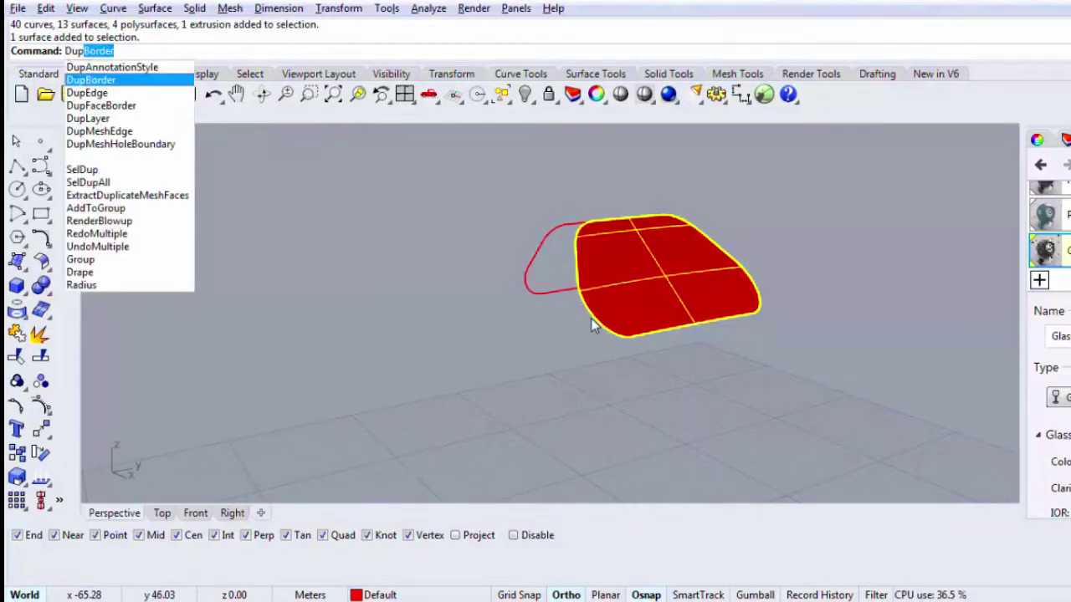
pyautogui.press('Return')
# Step: Loft between the duplicated border and the offset outline, moving the border's seam point to its matching lower corner
pyautogui.click(557, 295)
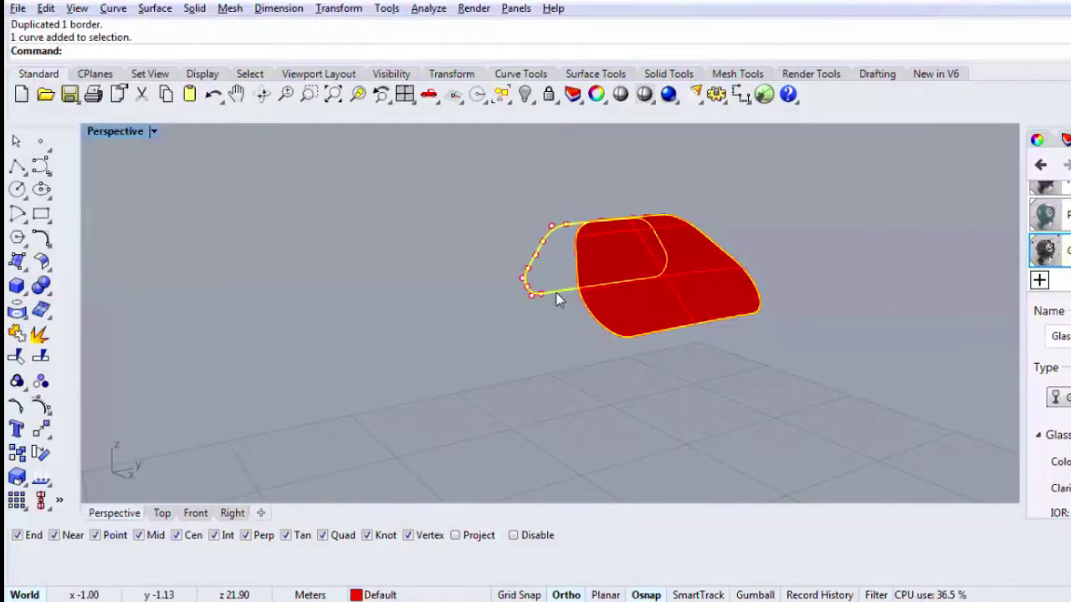
pyautogui.press('Return')
pyautogui.press('Return')
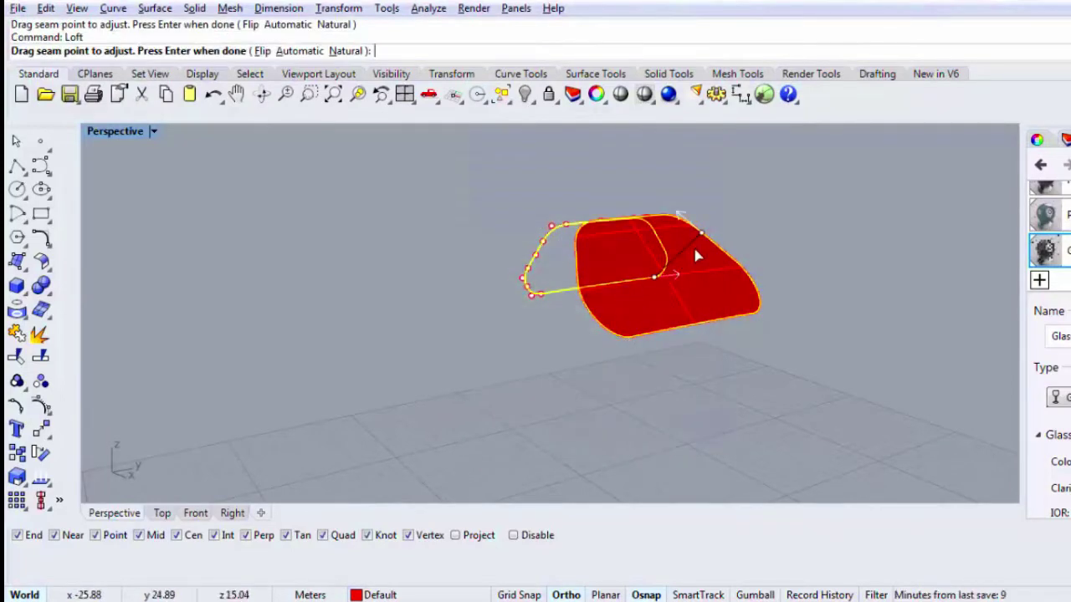
pyautogui.click(710, 248)
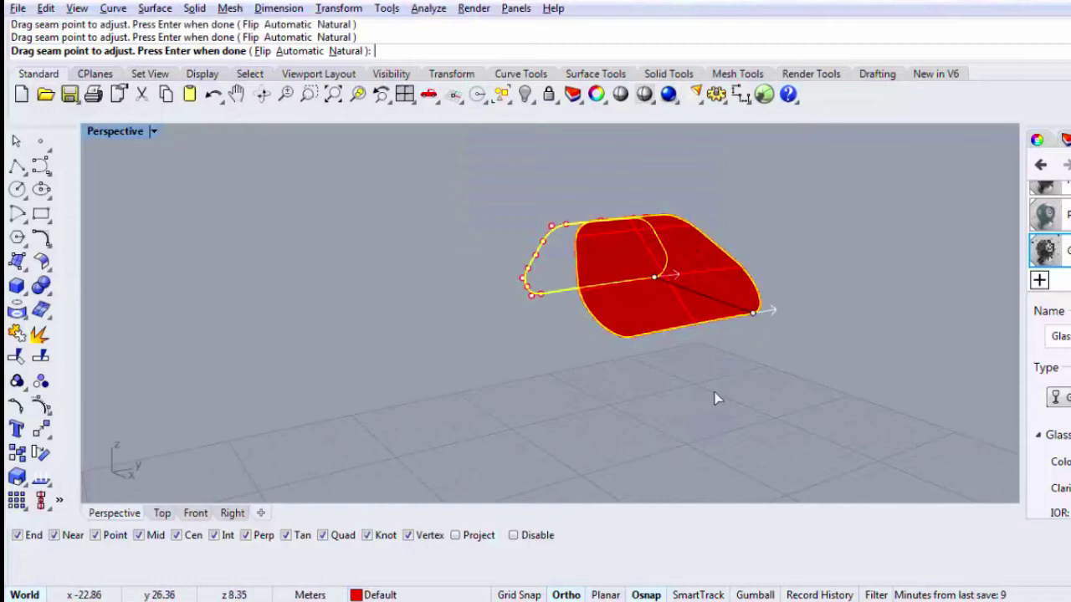
pyautogui.press('Return')
pyautogui.press('Return')
# Step: Cap the smaller open end of the loft with a planar surface built from the offset outline
pyautogui.moveTo(682, 402); pyautogui.dragTo(746, 359, button='right')
pyautogui.write('z')
pyautogui.press('Return')
pyautogui.write('e')
pyautogui.press('Return')
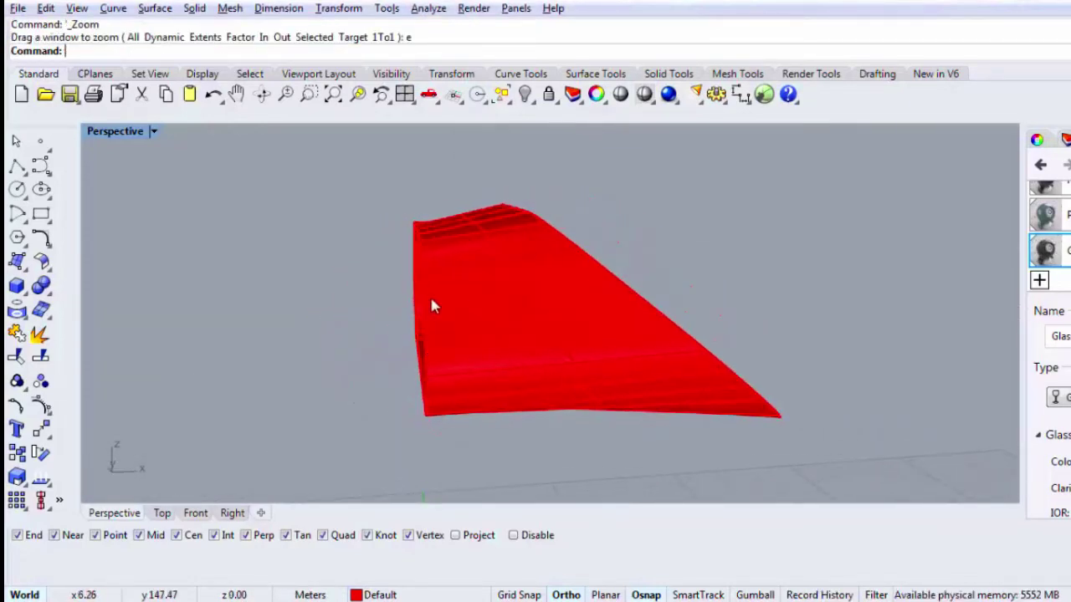
pyautogui.click(426, 301)
pyautogui.press('Return')
pyautogui.click(16, 262)
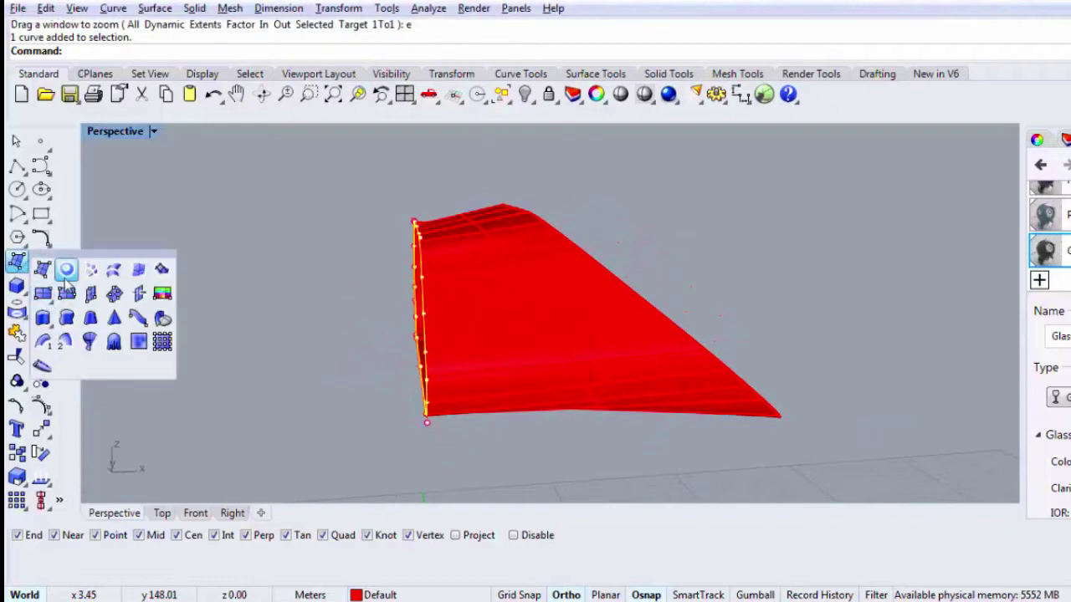
pyautogui.click(65, 278)
# Step: Delete the offset outline curve and join the planar cap with the lofted surface
pyautogui.moveTo(244, 293); pyautogui.dragTo(449, 301, button='right')
pyautogui.press('Delete')
pyautogui.click(354, 299)
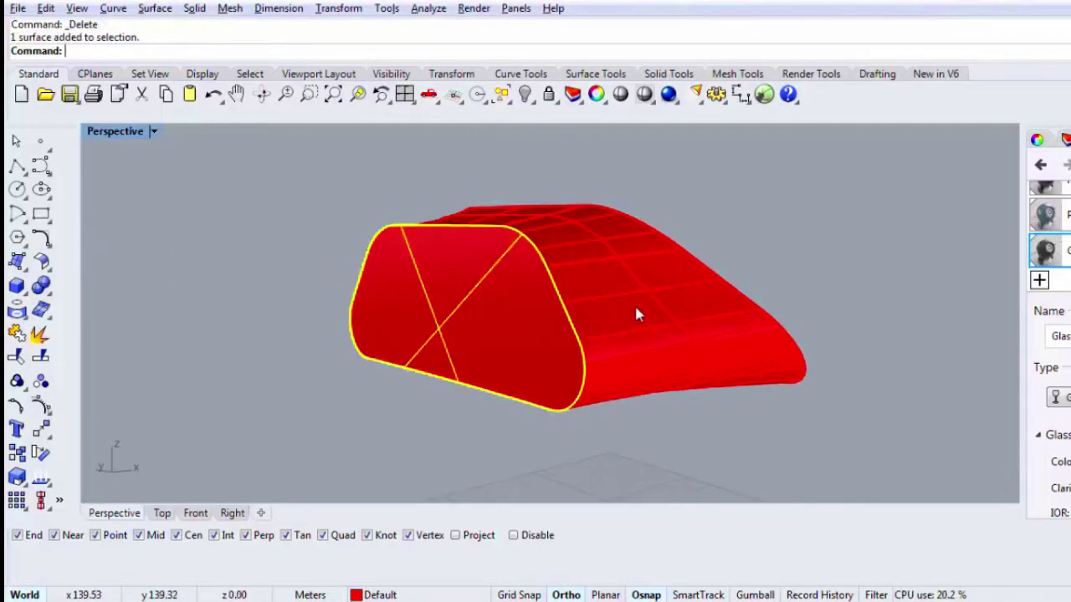
pyautogui.keyDown('shift'); pyautogui.click(636, 308); pyautogui.keyUp('shift')
pyautogui.moveTo(605, 310); pyautogui.dragTo(606, 373, button='right')
pyautogui.write('join')
pyautogui.press('Return')
# Step: Undo back through the loft so only the light surface, its border and the offset outline remain
pyautogui.hotkey('ctrl', 'z')
pyautogui.hotkey('ctrl', 'z')
pyautogui.hotkey('ctrl', 'z')
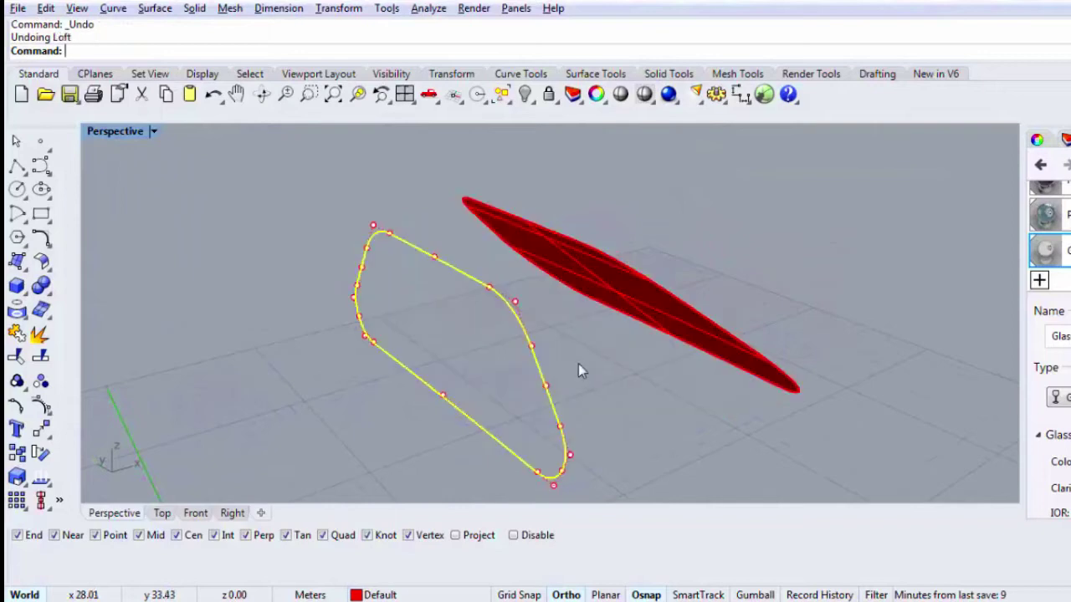
# Step: Draw a straight connecting line between the upper light surface's border and the offset outline
pyautogui.click(16, 165)
pyautogui.moveTo(359, 335); pyautogui.dragTo(401, 240, button='right')
pyautogui.click(416, 224)
pyautogui.press('Return')
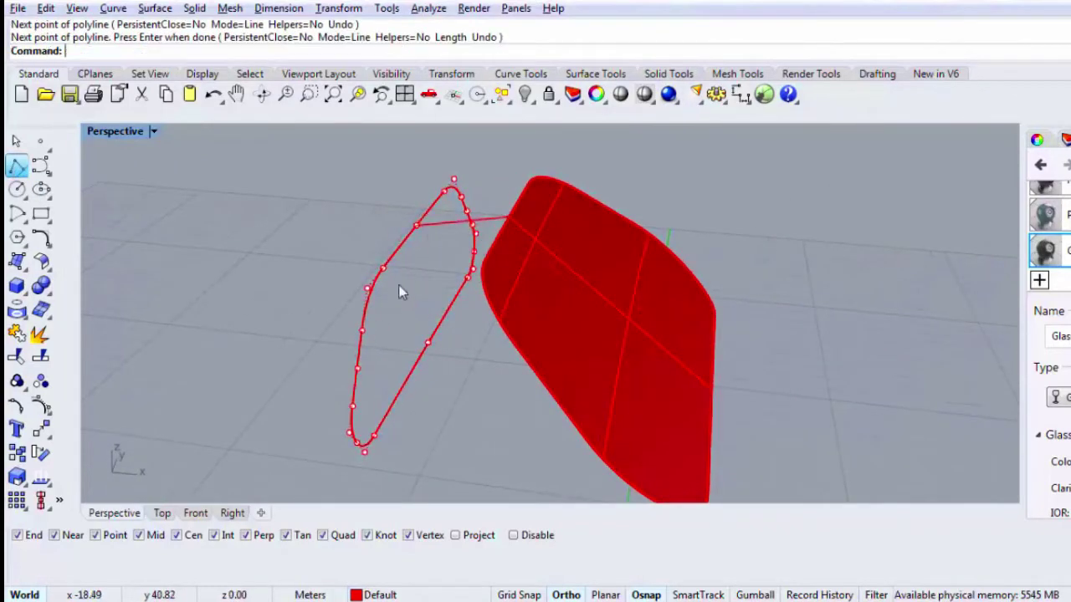
# Step: Create a Sweep2 surface using the border curve and offset outline as rails and the connecting line as cross section
pyautogui.write('Swe')
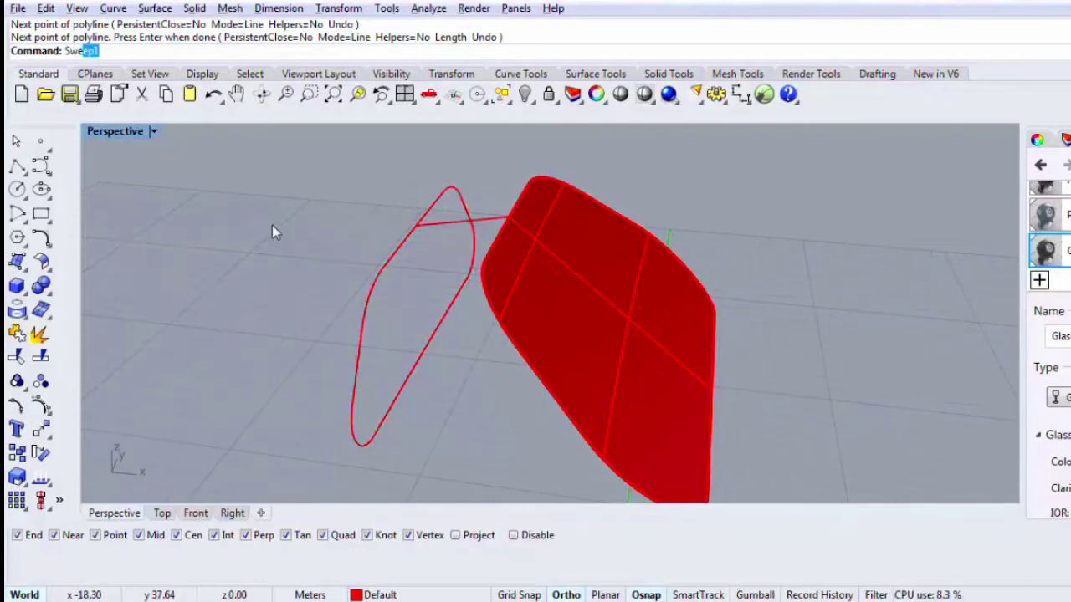
pyautogui.write('ep2')
pyautogui.press('Return')
pyautogui.click(479, 286)
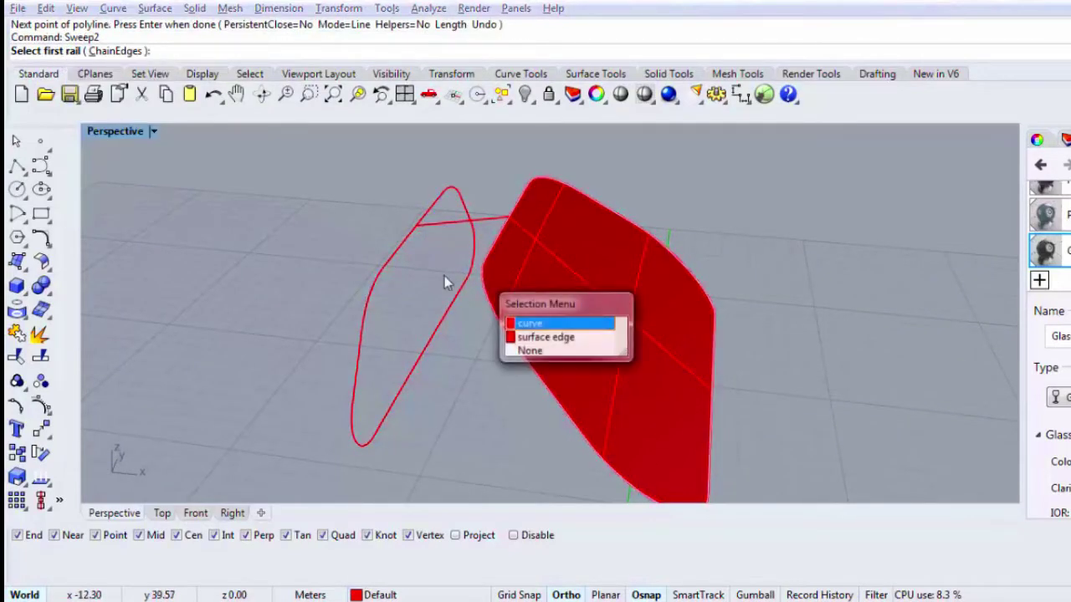
pyautogui.click(522, 323)
pyautogui.click(390, 259)
pyautogui.click(451, 224)
pyautogui.press('Return')
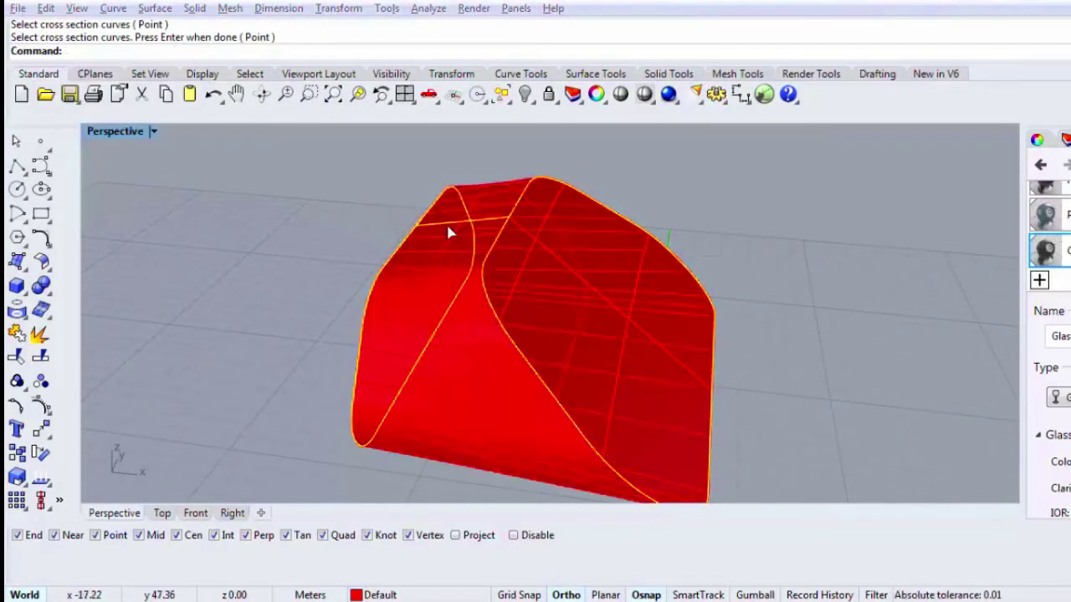
pyautogui.press('Return')
pyautogui.moveTo(454, 318); pyautogui.dragTo(516, 290, button='right')
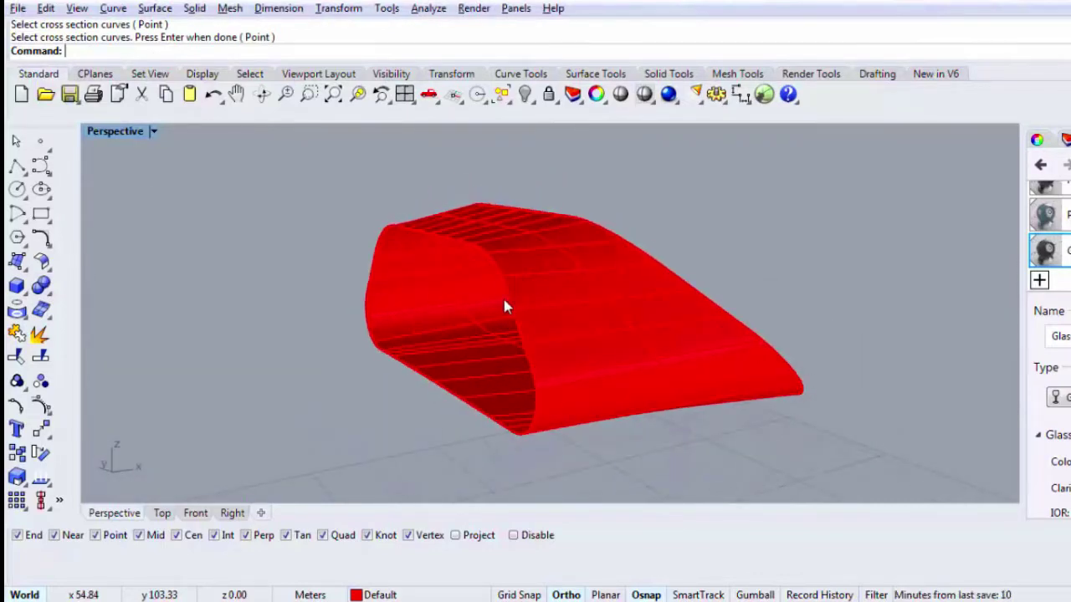
# Step: Build a planar surface from the offset outline to close the sweep's open end
pyautogui.click(507, 309)
pyautogui.click(556, 341)
pyautogui.click(18, 264)
pyautogui.click(73, 269)
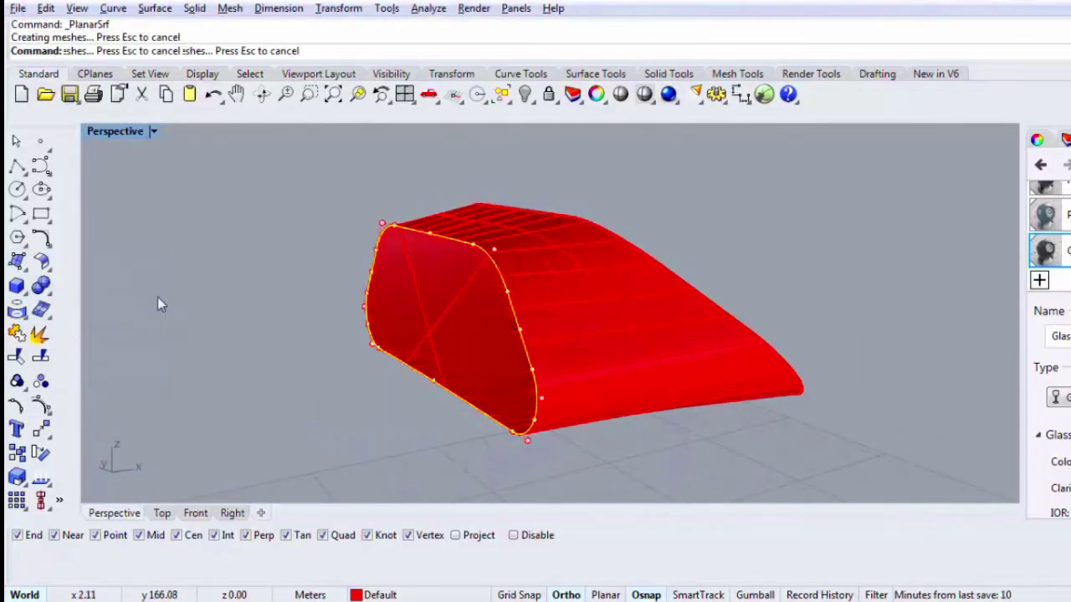
# Step: Delete the offset outline curve and join the planar cap with the swept surface
pyautogui.click(555, 340)
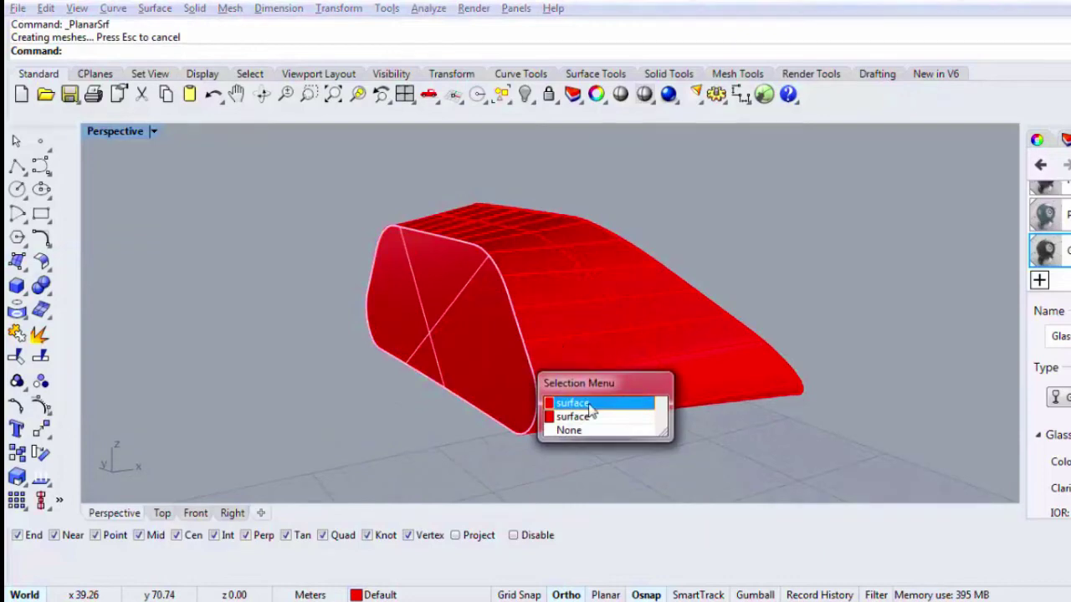
pyautogui.click(590, 404)
pyautogui.press('Delete')
pyautogui.click(559, 365)
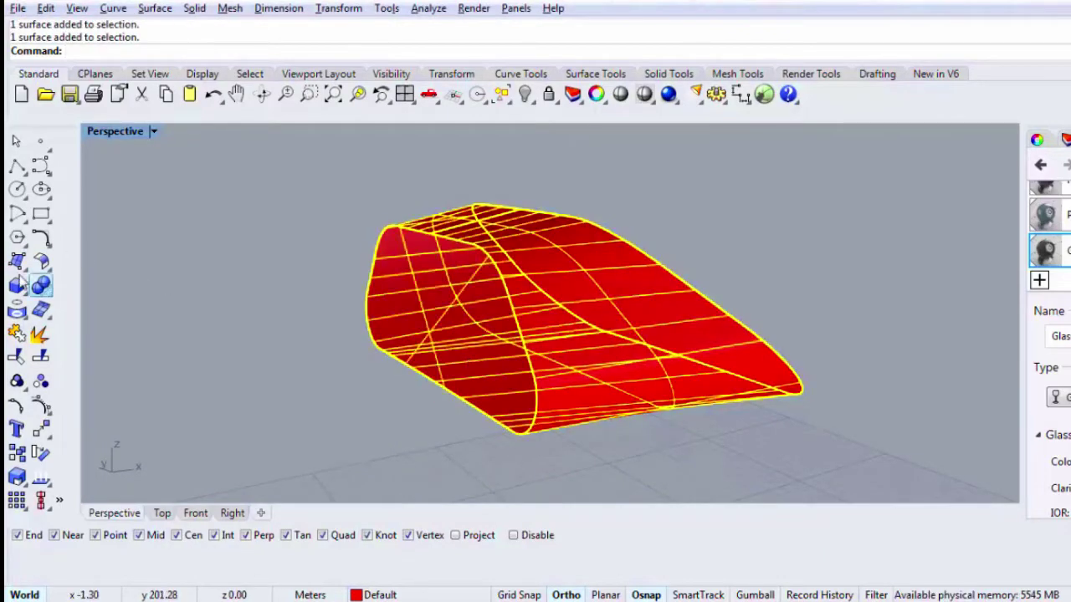
pyautogui.click(17, 332)
# Step: Try to fillet the chained edge around the housing's planar cap with a radius of 0.5
pyautogui.write('f')
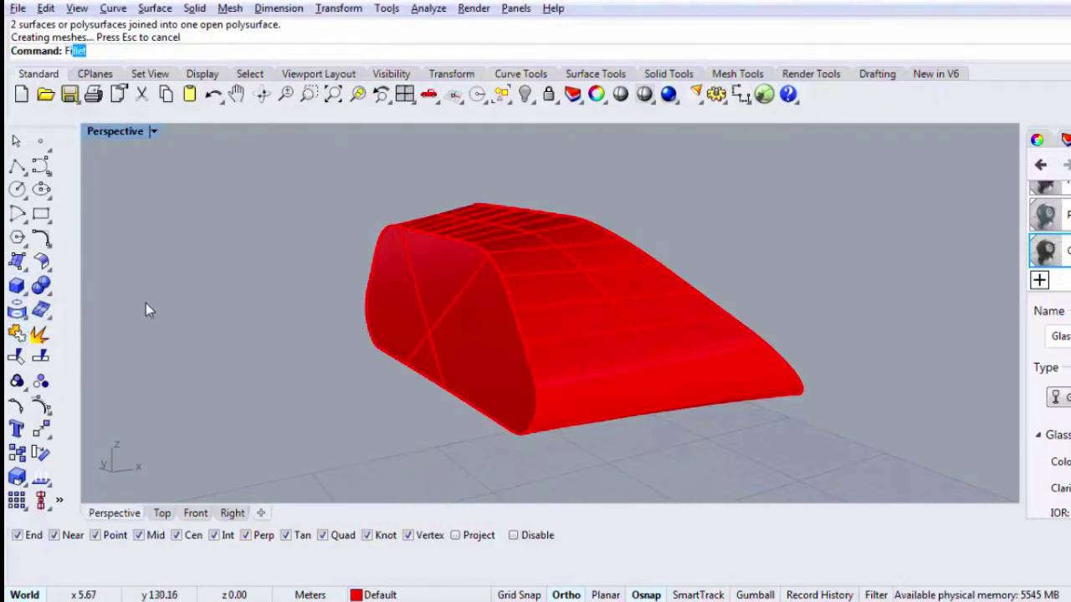
pyautogui.press('Down')
pyautogui.press('Down')
pyautogui.press('Return')
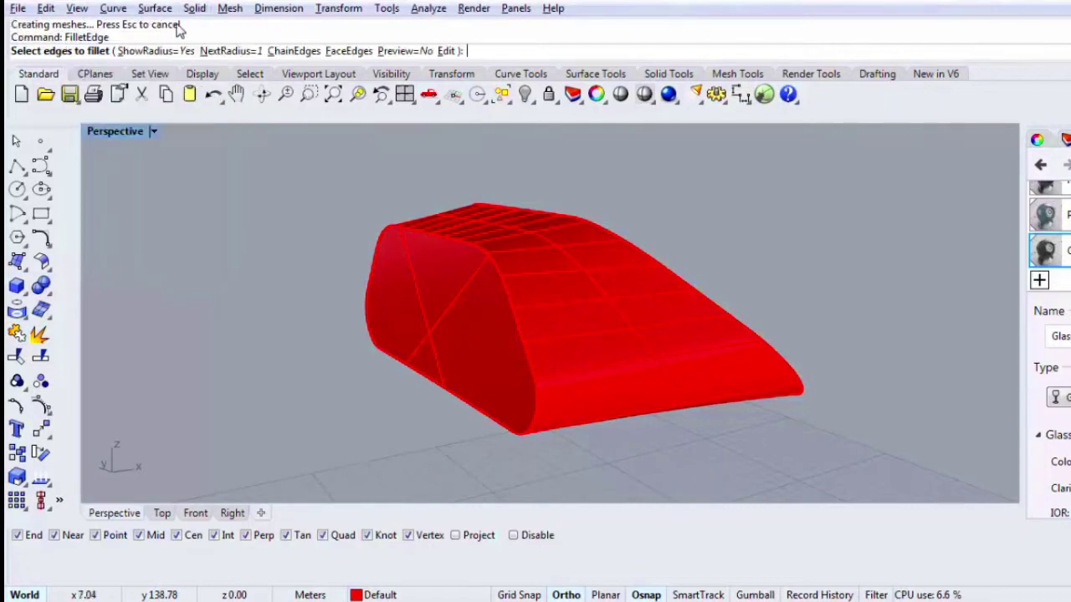
pyautogui.click(243, 51)
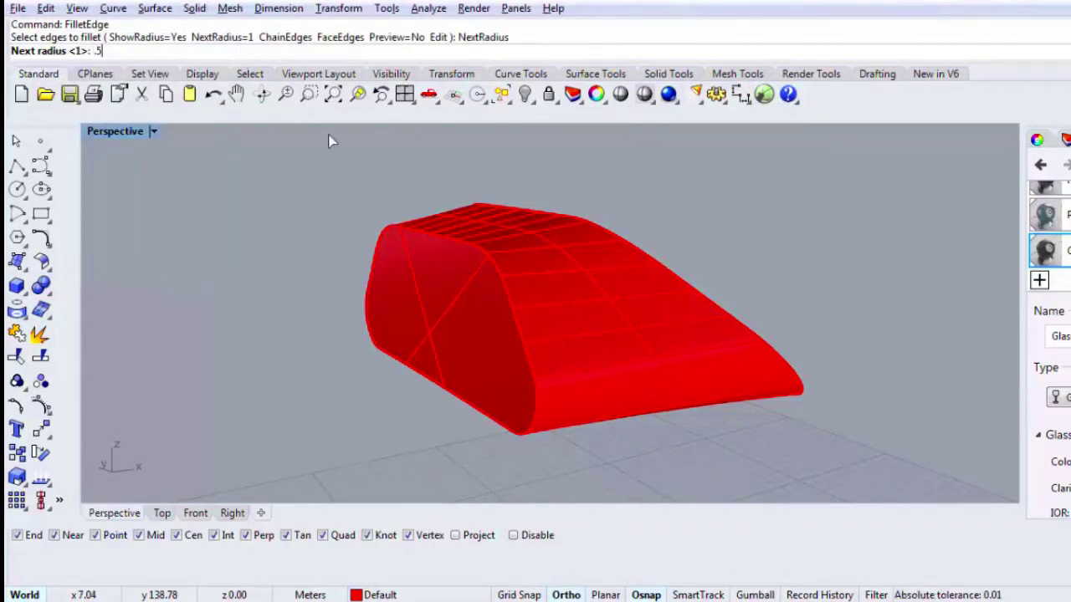
pyautogui.write('.5')
pyautogui.press('Return')
pyautogui.write('c')
pyautogui.press('Return')
pyautogui.click(449, 235)
pyautogui.press('Return')
pyautogui.press('Return')
pyautogui.press('Return')
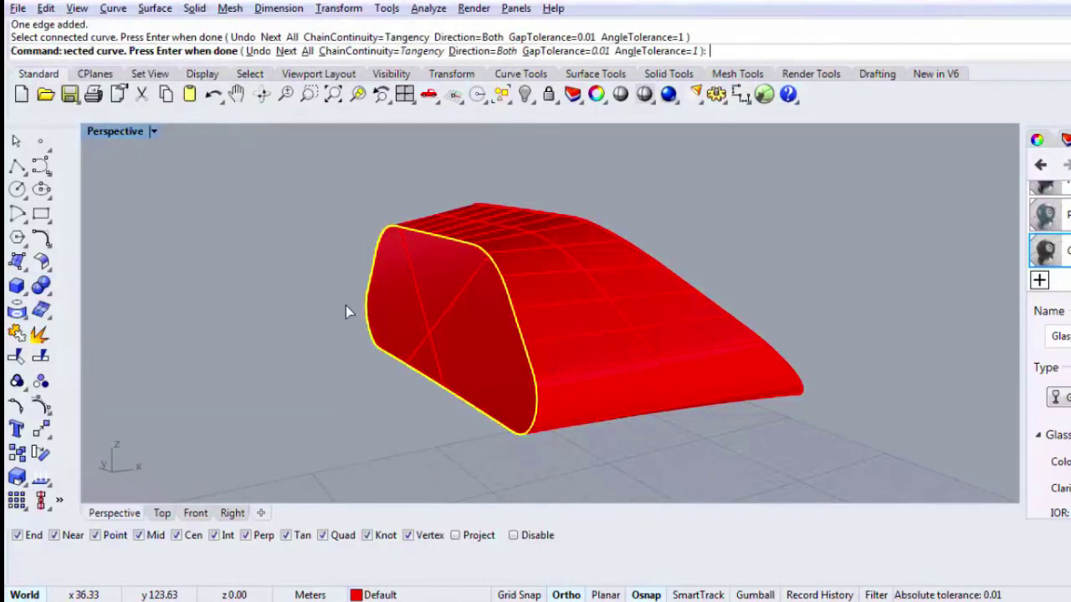
# Step: Fillet the chained edge around the housing's planar cap with a radius of 0.2
pyautogui.press('Return')
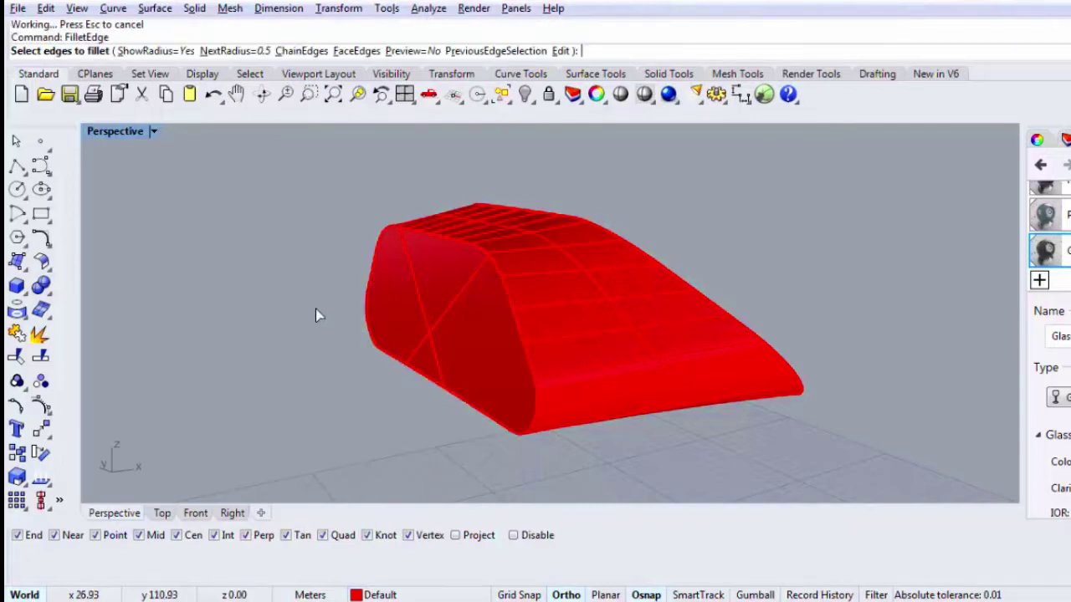
pyautogui.write('c')
pyautogui.press('Return')
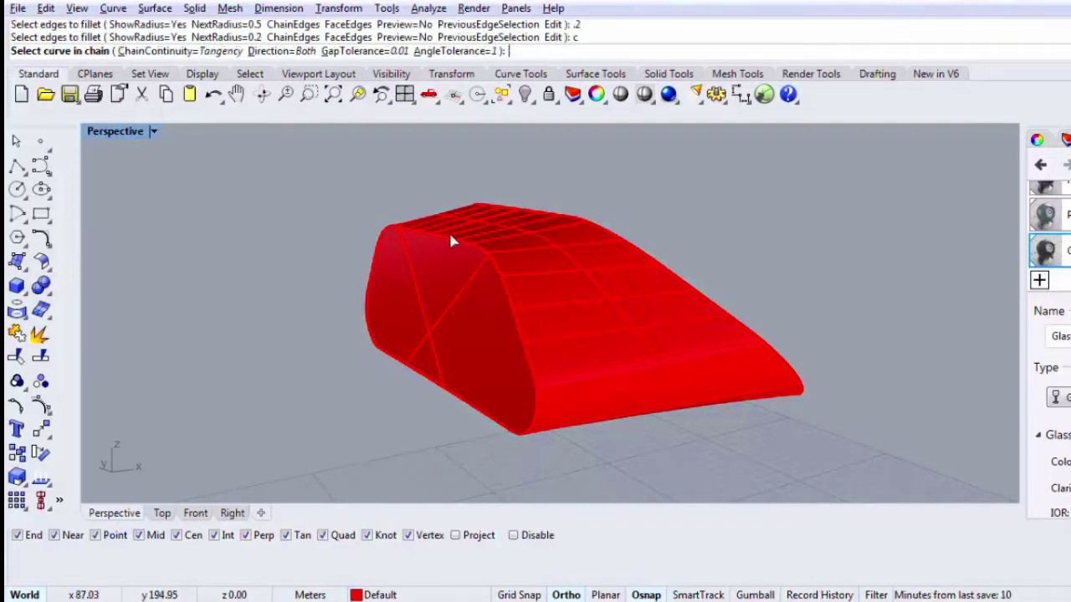
pyautogui.click(450, 237)
pyautogui.press('Return')
pyautogui.press('Return')
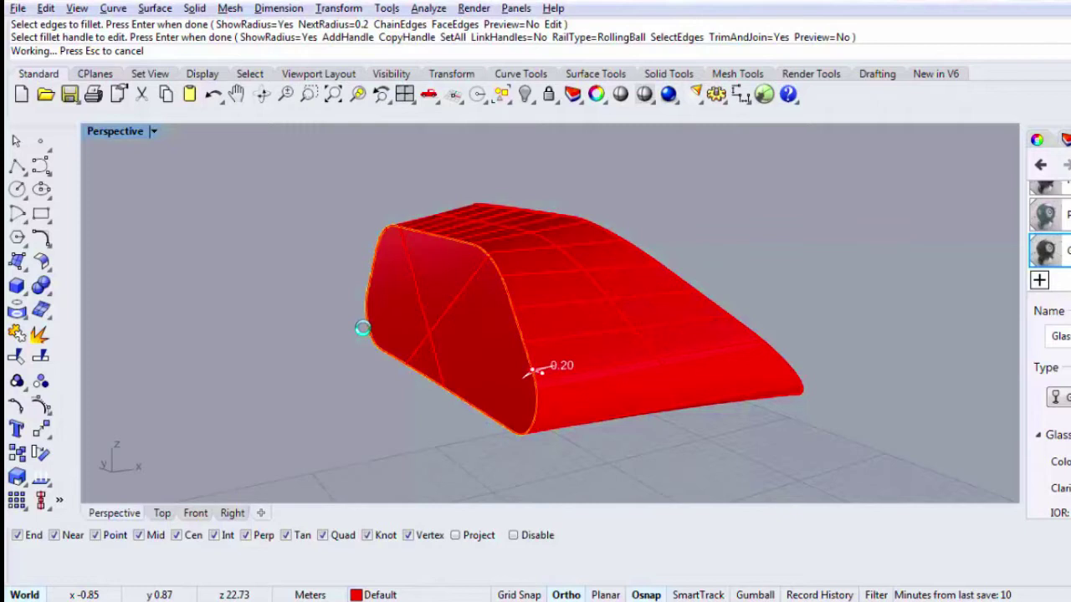
# Step: Delete the leftover curve at the housing's capped end and show all hidden objects
pyautogui.click(423, 375)
pyautogui.press('Delete')
pyautogui.moveTo(540, 378); pyautogui.dragTo(317, 393, button='right')
pyautogui.rightClick(525, 94)
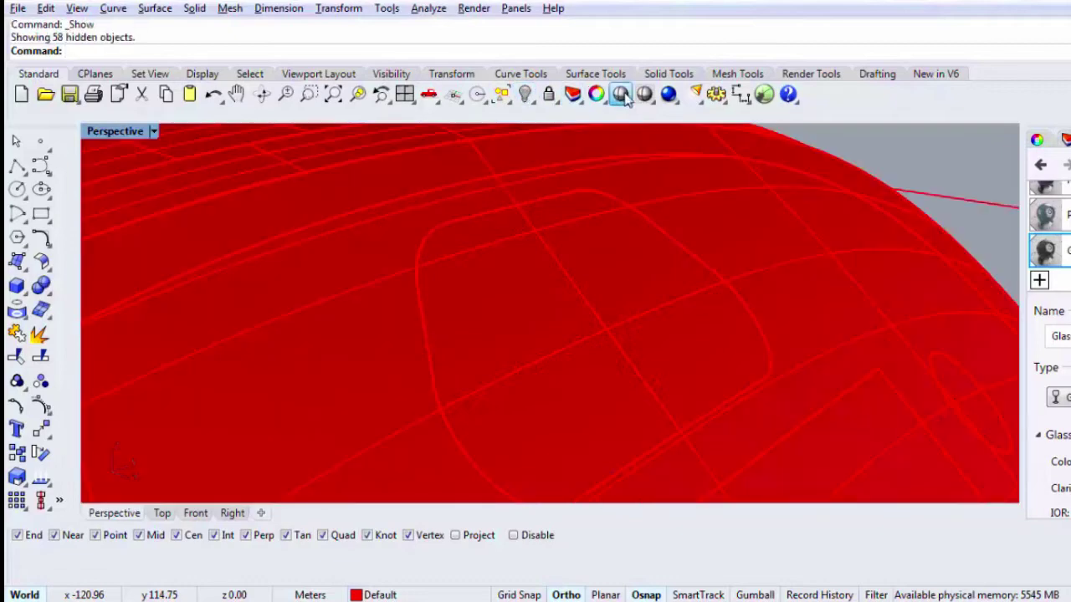
# Step: Preview the front shaded, then change the upper light surface's material type to Plastic
pyautogui.click(623, 95)
pyautogui.moveTo(485, 318)
pyautogui.mouseDown(button='right')
pyautogui.moveTo(339, 270)
pyautogui.moveTo(395, 301)
pyautogui.moveTo(521, 325)
pyautogui.mouseUp(button='right')
pyautogui.click(520, 327)
pyautogui.scroll(-2, 520, 327)
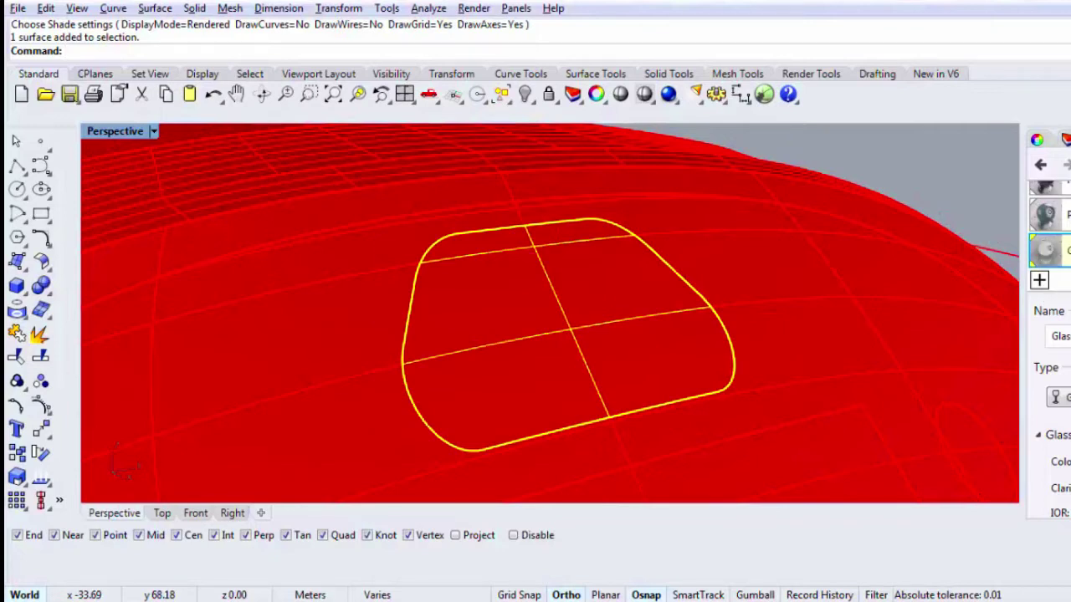
pyautogui.click(1062, 397)
pyautogui.click(1057, 522)
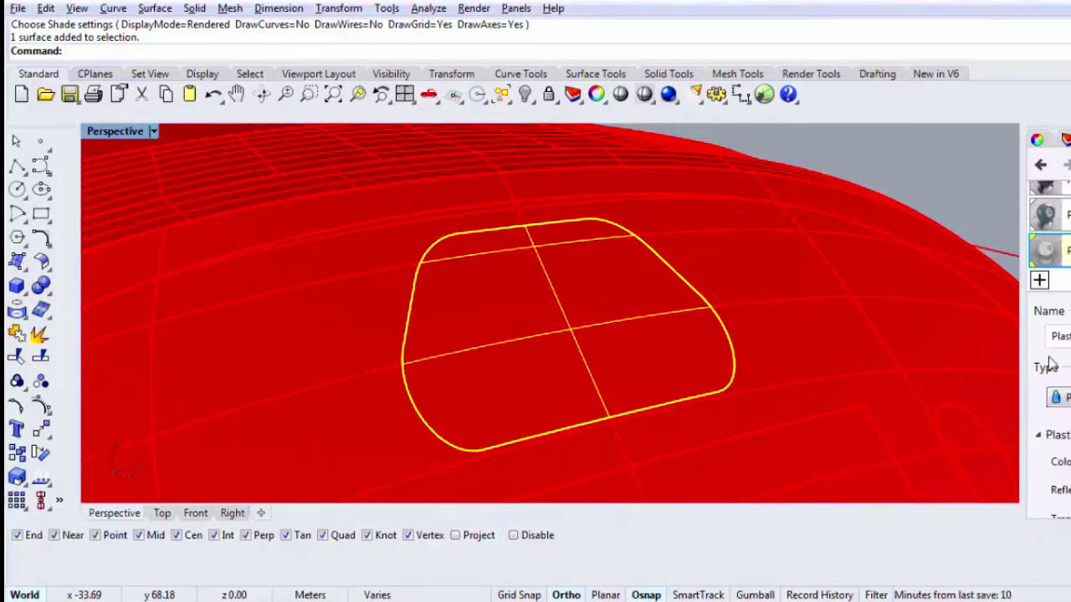
# Step: Examine the upper light's housing and the whole train front in the shaded rendered preview
pyautogui.click(624, 97)
pyautogui.moveTo(588, 292); pyautogui.dragTo(595, 274, button='right')
pyautogui.scroll(-2, 1050, 393)
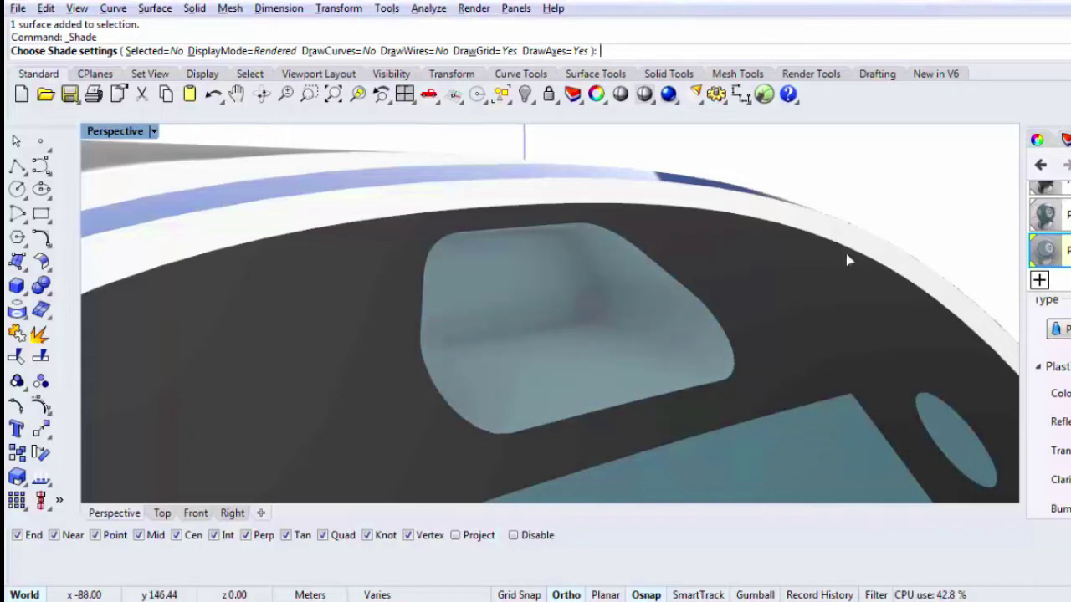
pyautogui.press('Escape')
pyautogui.scroll(-8, 661, 220)
pyautogui.press('Return')
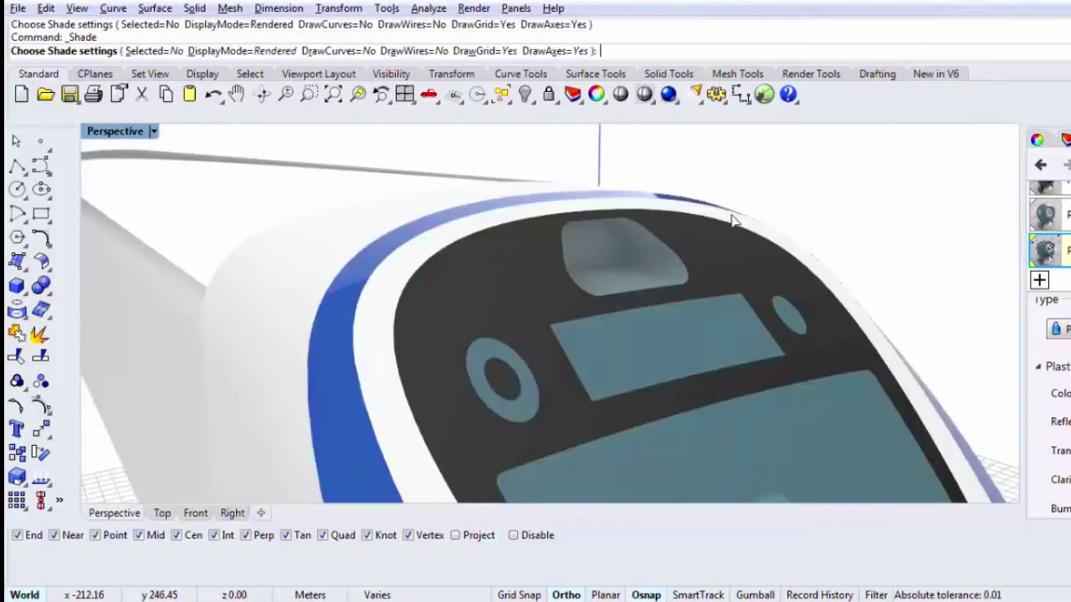
pyautogui.moveTo(734, 216)
pyautogui.mouseDown(button='right')
pyautogui.moveTo(705, 278)
pyautogui.moveTo(684, 247)
pyautogui.mouseUp(button='right')
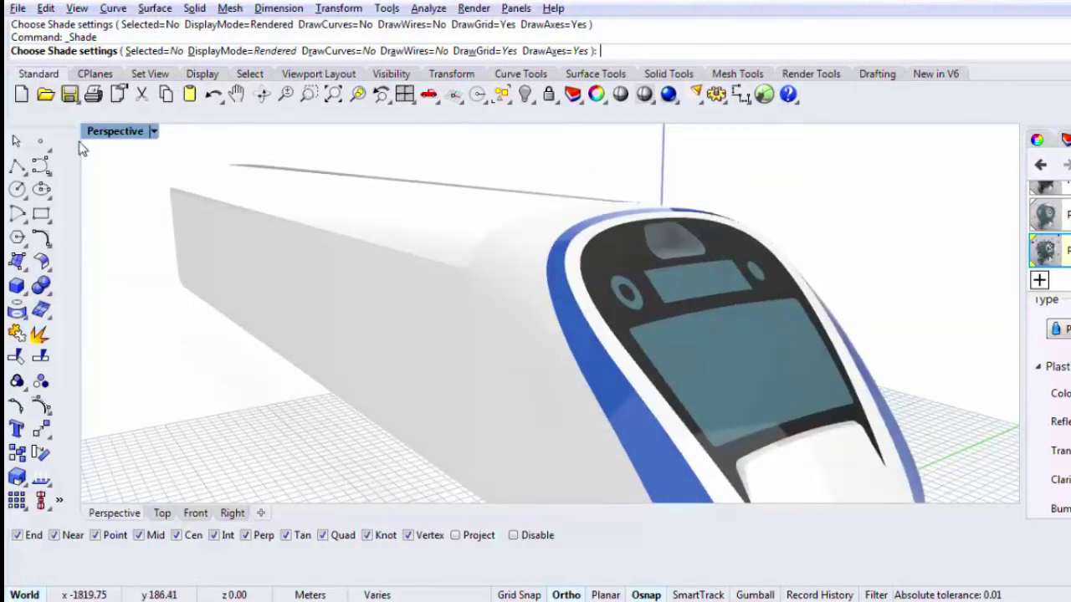
pyautogui.press('Escape')
# Step: Compare the upper light in the maximized Right view with the reference train photos in the photo viewer
pyautogui.doubleClick(99, 132)
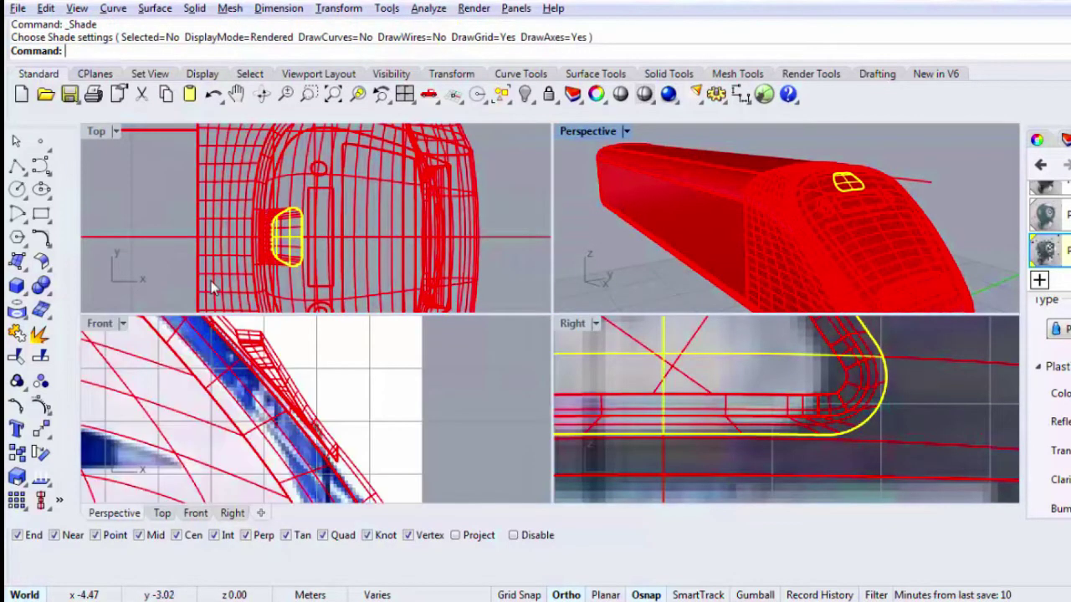
pyautogui.doubleClick(572, 322)
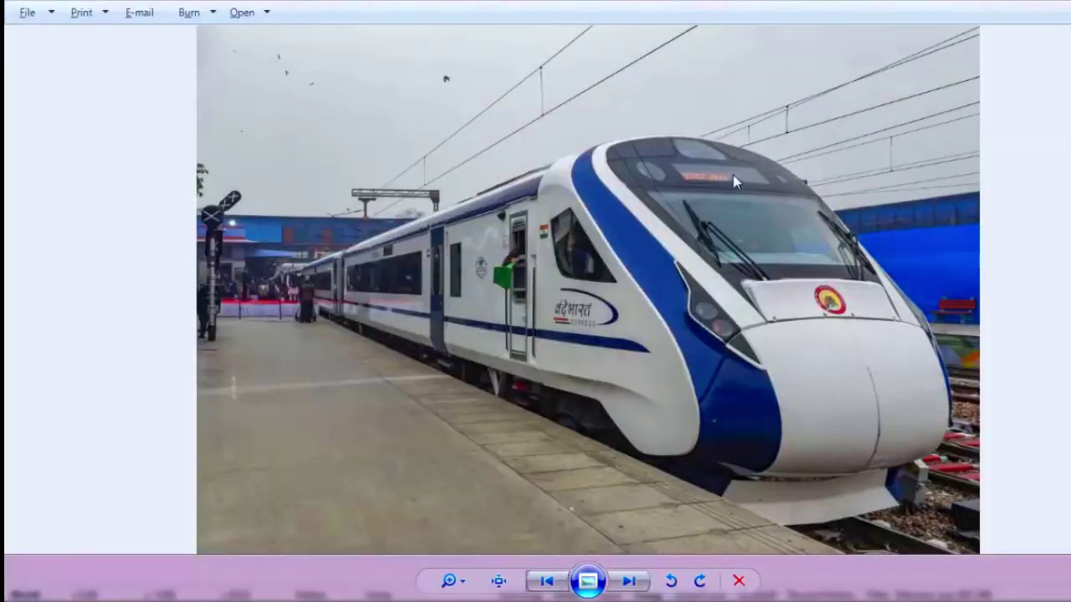
pyautogui.scroll(2, 726, 142)
pyautogui.scroll(-1, 724, 136)
pyautogui.scroll(4, 723, 138)
pyautogui.scroll(-4, 722, 141)
pyautogui.press('Right')
pyautogui.press('Right')
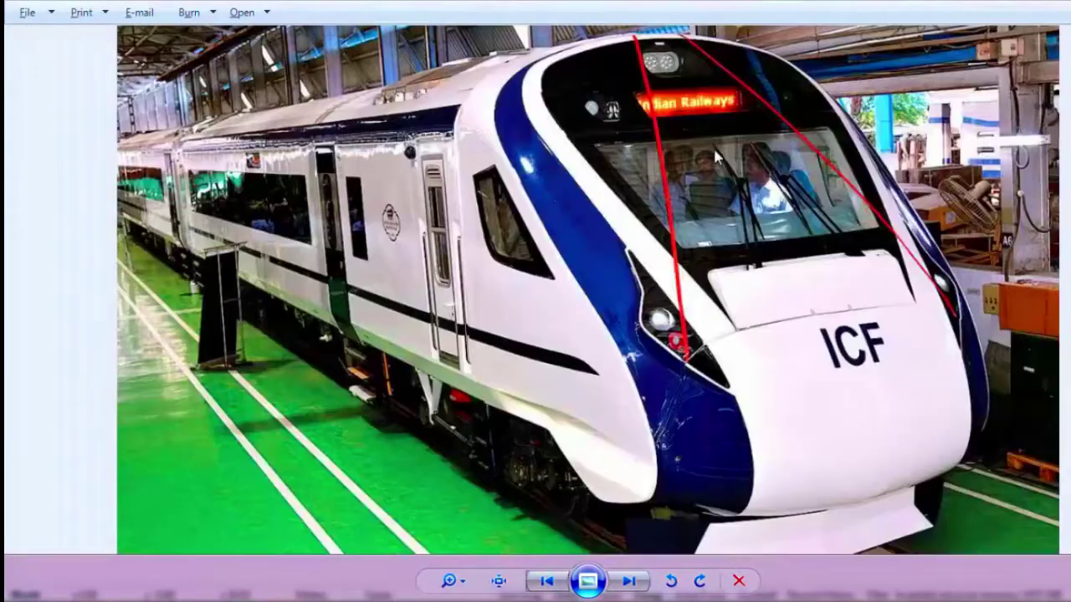
pyautogui.scroll(4, 669, 57)
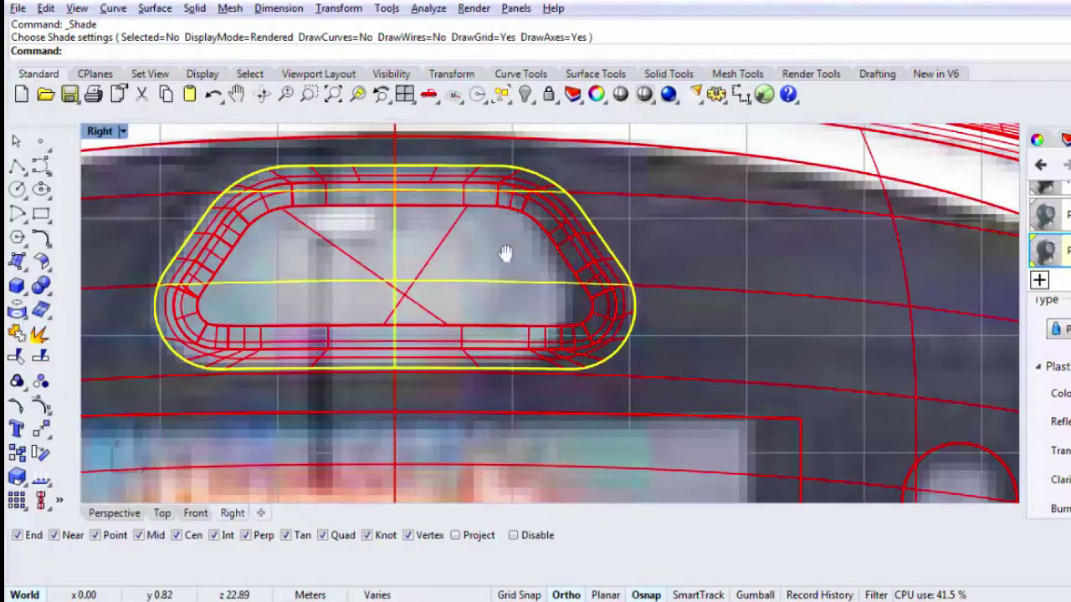
pyautogui.moveTo(506, 252); pyautogui.dragTo(527, 280, button='right')
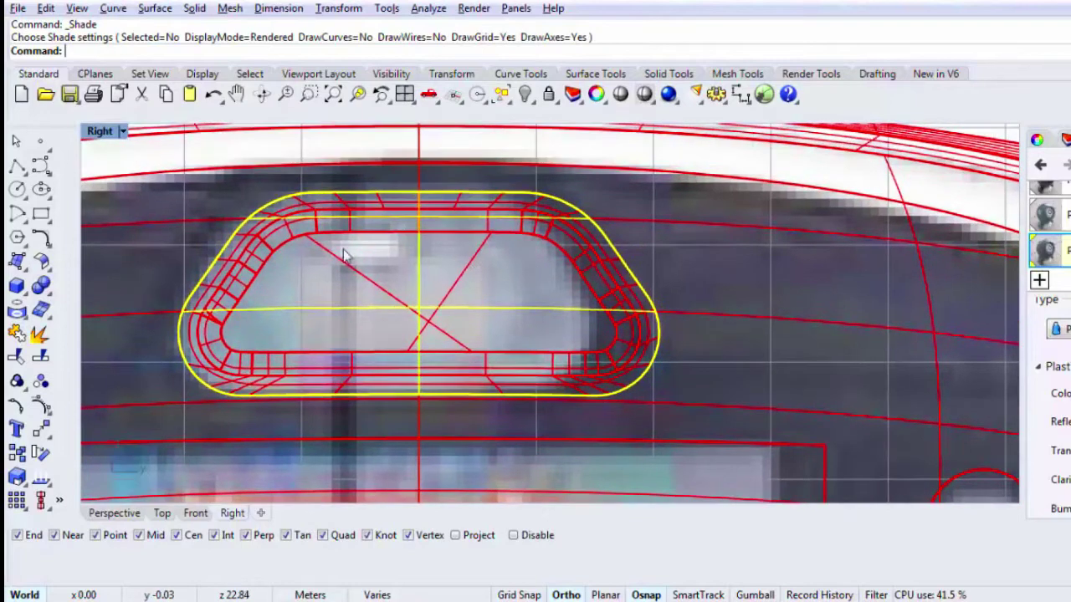
pyautogui.press('Escape')
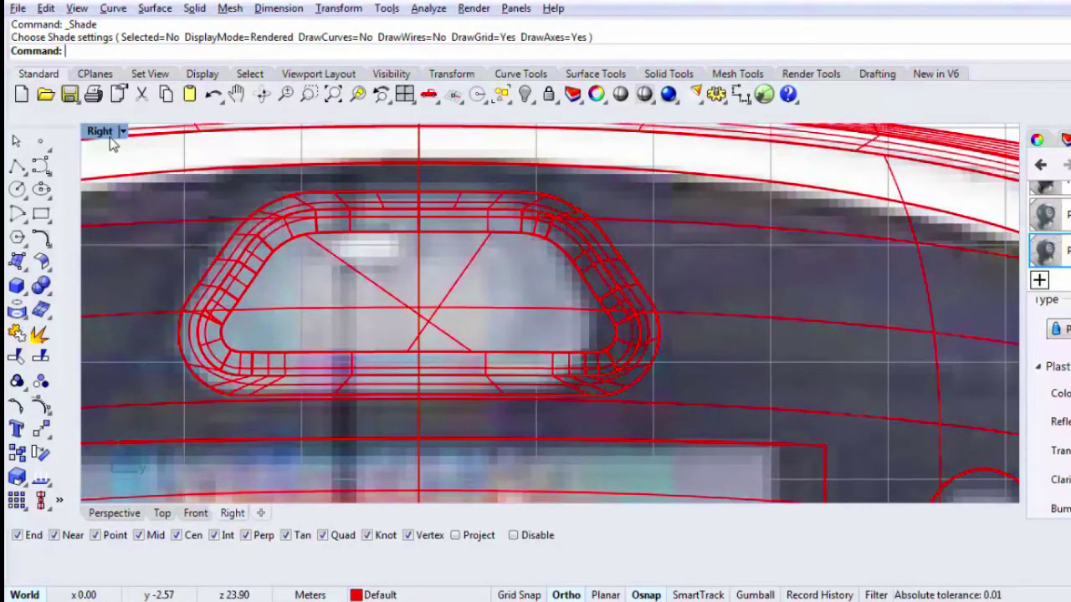
# Step: Return to the four-view layout and hide the upper light's cover surface
pyautogui.doubleClick(108, 136)
pyautogui.scroll(6, 853, 174)
pyautogui.click(821, 184)
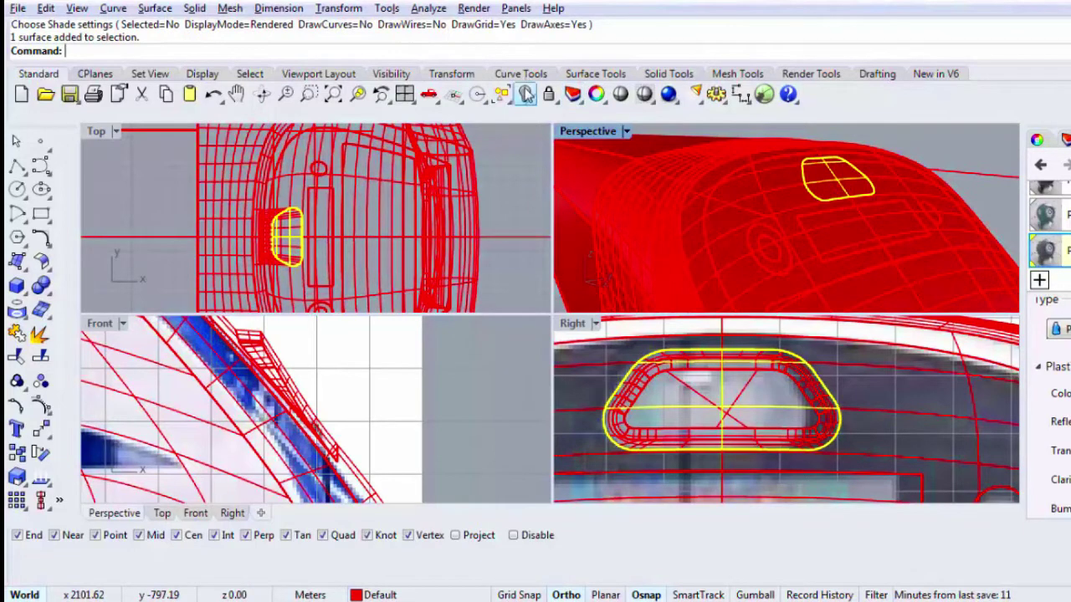
pyautogui.click(526, 93)
# Step: Isolate the upper light's housing polysurface and save the file
pyautogui.click(830, 190)
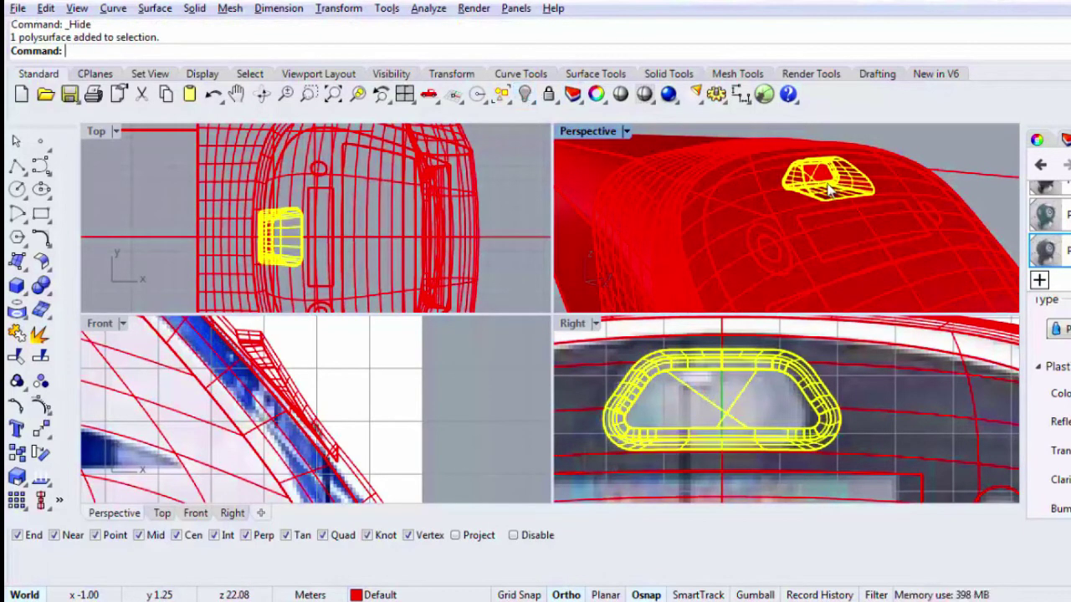
pyautogui.hotkey('ctrl', 'shift', 'h')
pyautogui.hotkey('ctrl', 's')
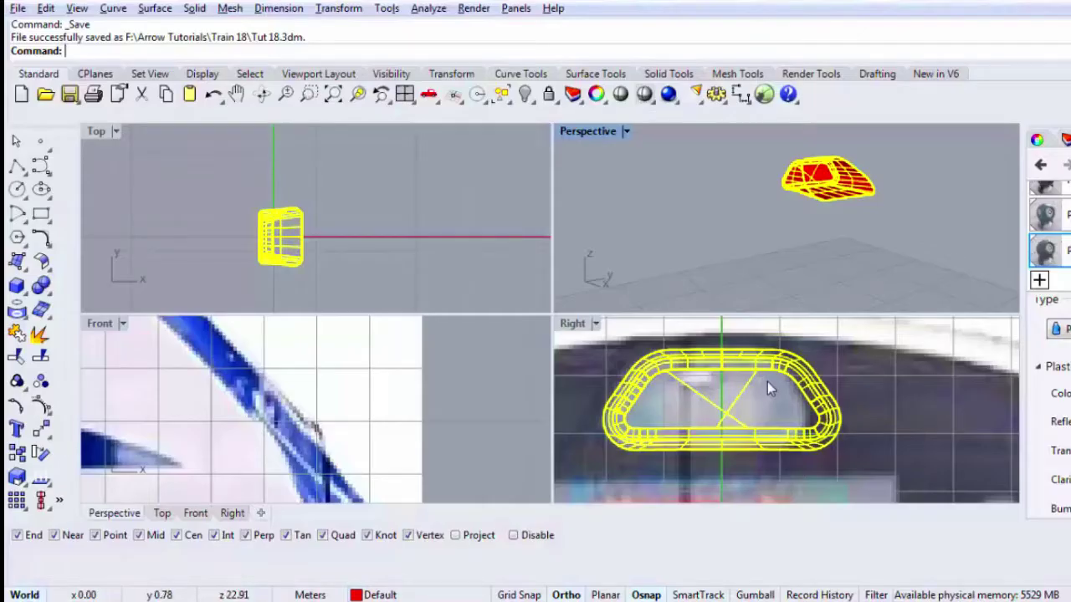
pyautogui.scroll(3, 767, 381)
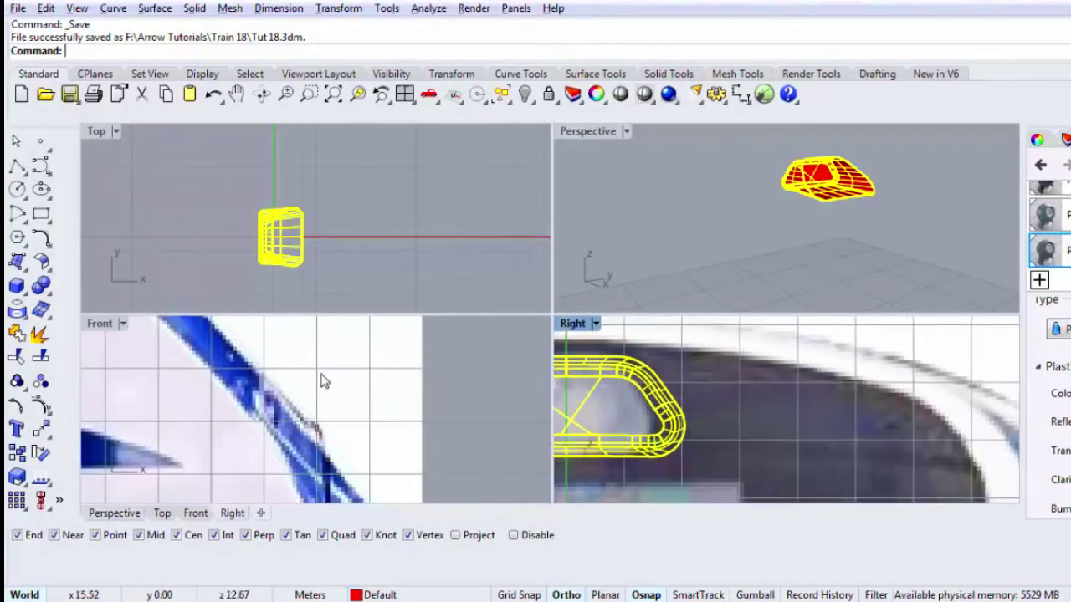
# Step: Draw a circle about 1.36 m in diameter over one half of the upper light's housing in the shaded Right view, with object snaps disabled
pyautogui.doubleClick(571, 323)
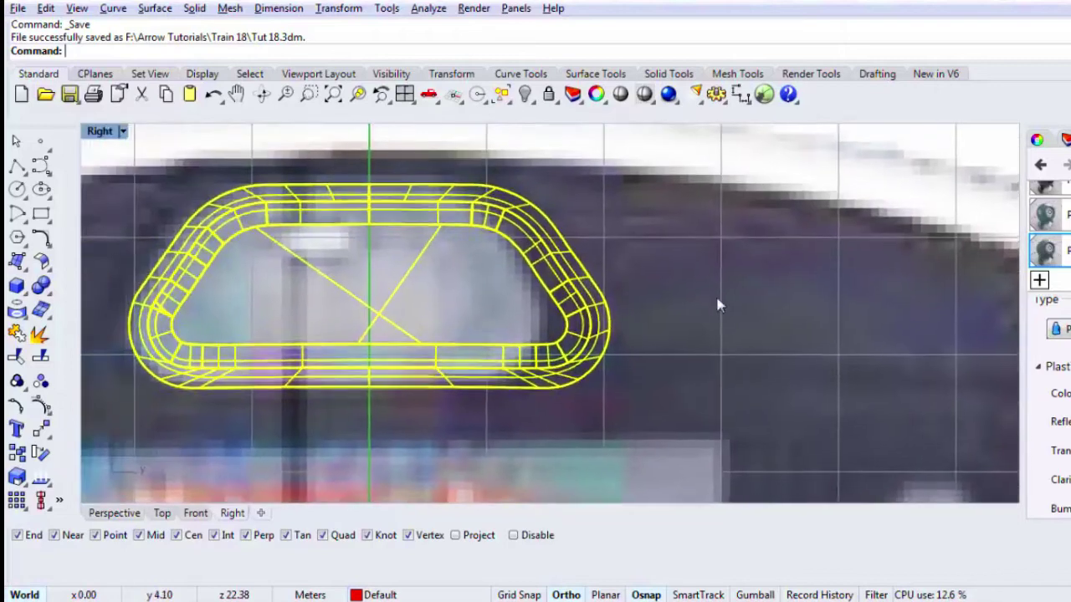
pyautogui.click(17, 189)
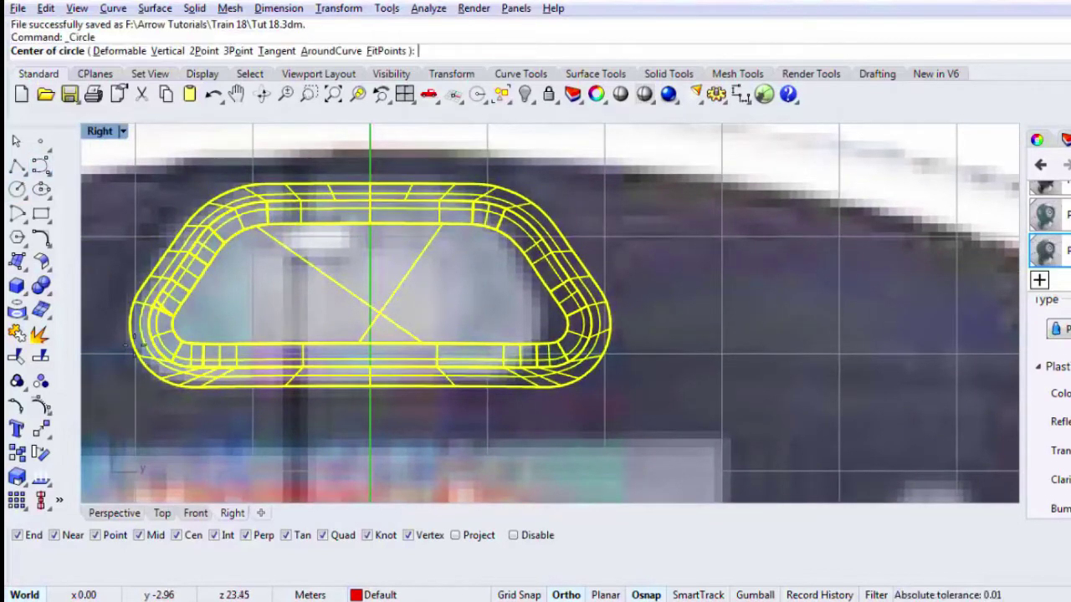
pyautogui.click(263, 299)
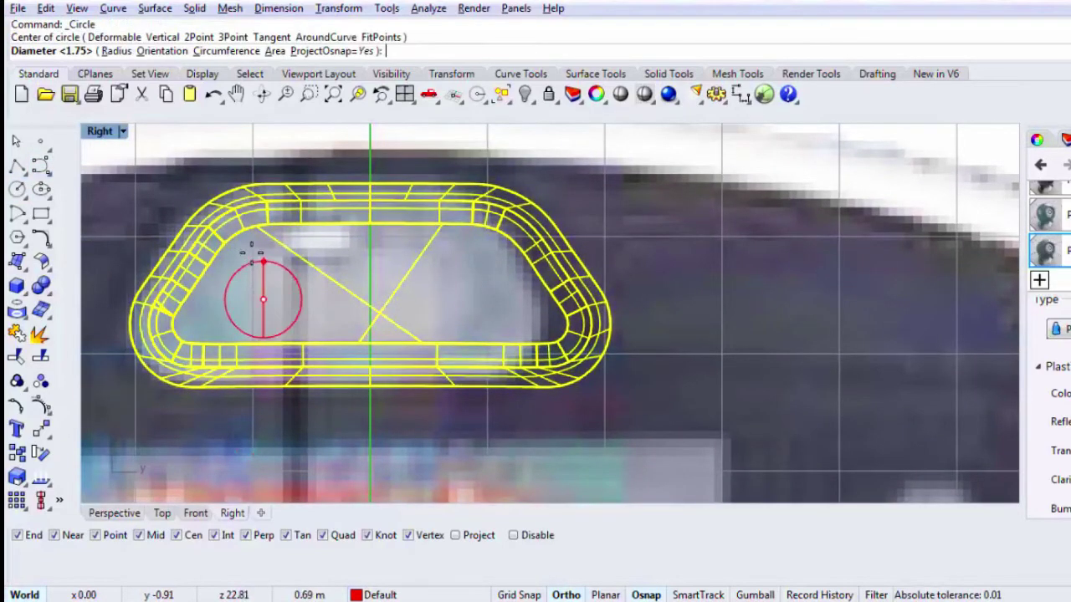
pyautogui.click(514, 535)
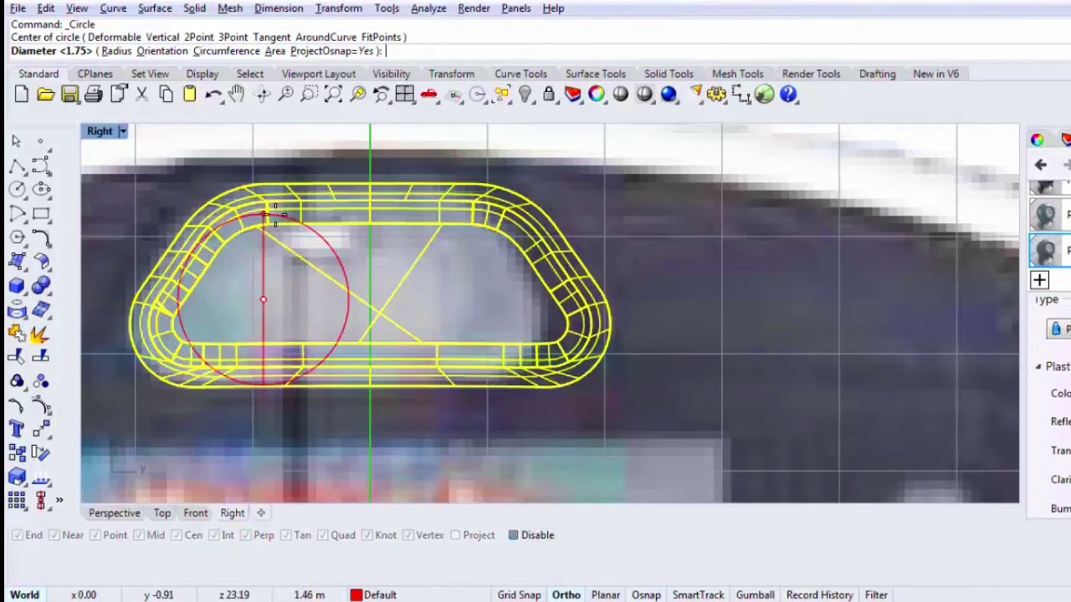
pyautogui.click(644, 94)
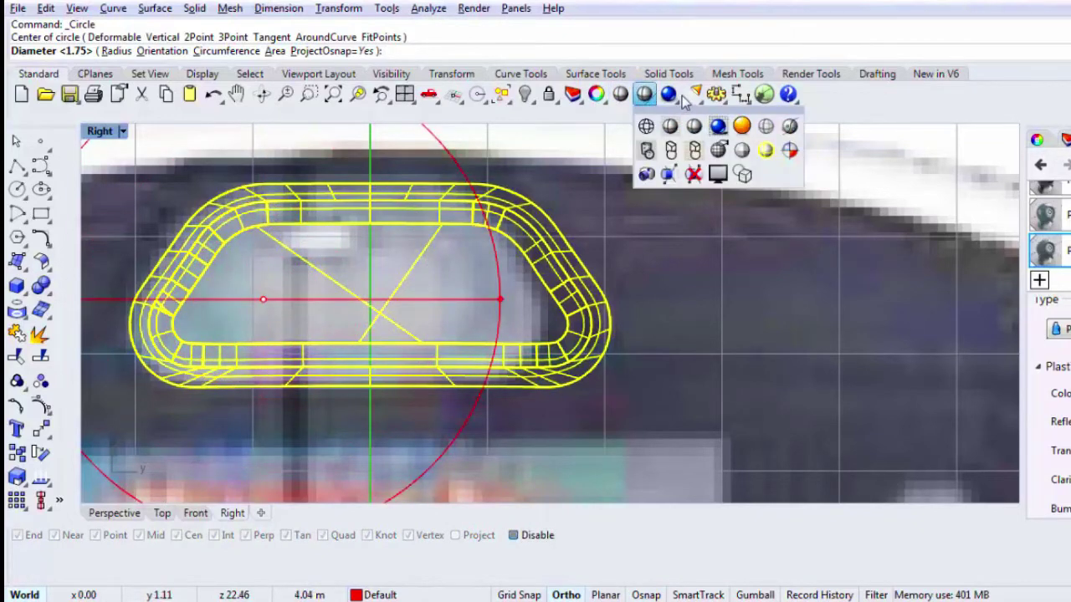
pyautogui.click(646, 100)
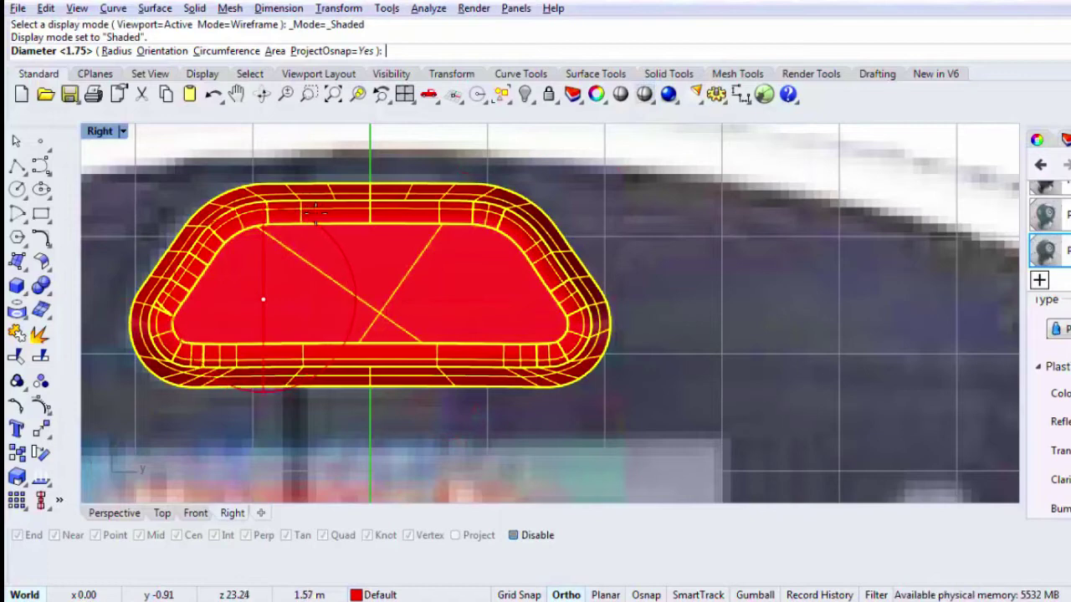
pyautogui.click(307, 231)
pyautogui.click(310, 239)
# Step: Move the circle about 0.14 m horizontally toward the housing's centreline
pyautogui.moveTo(368, 266); pyautogui.dragTo(456, 260, button='right')
pyautogui.write('m')
pyautogui.press('Return')
pyautogui.click(401, 453)
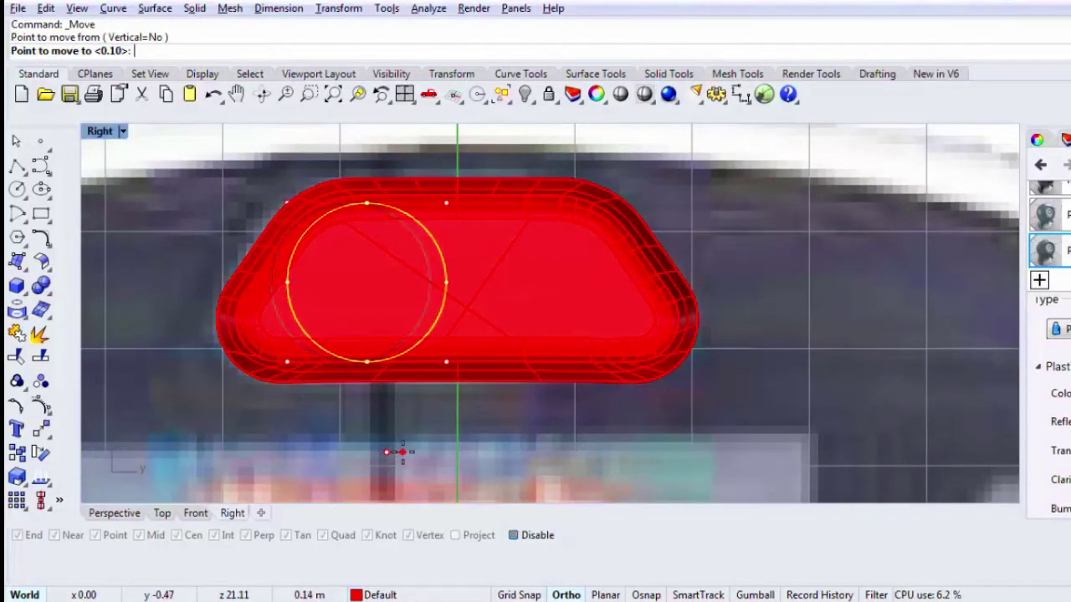
pyautogui.click(403, 452)
# Step: Mirror a copy of the circle across the housing's vertical centreline
pyautogui.scroll(-4, 404, 452)
pyautogui.write('mirror')
pyautogui.press('Return')
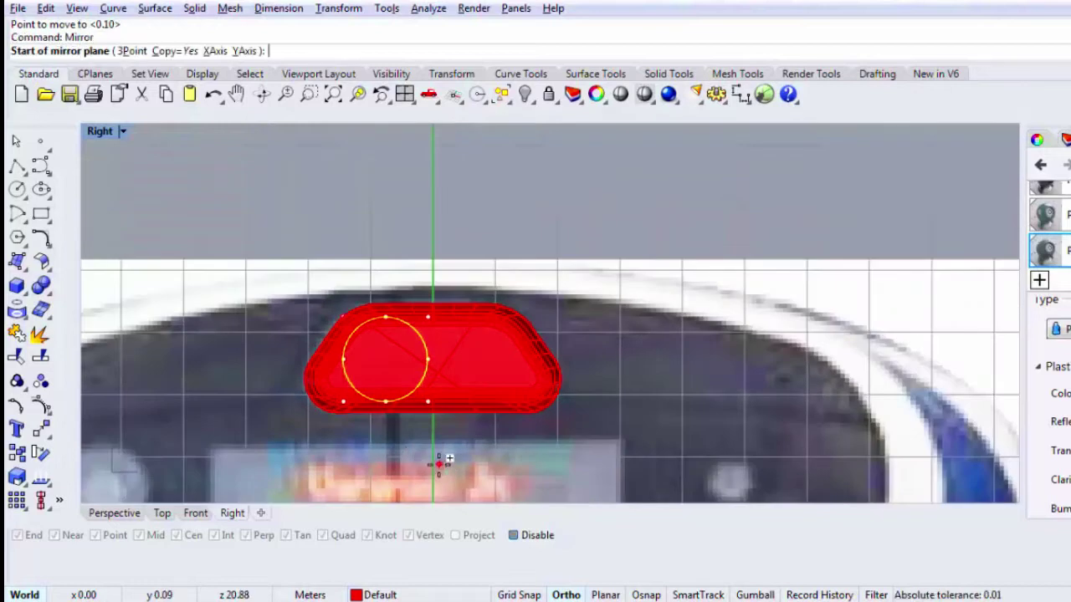
pyautogui.click(439, 462)
pyautogui.click(446, 307)
# Step: Move both circles 3 m straight up, clear of the housing, using grid snap
pyautogui.keyDown('shift'); pyautogui.click(441, 343); pyautogui.keyUp('shift')
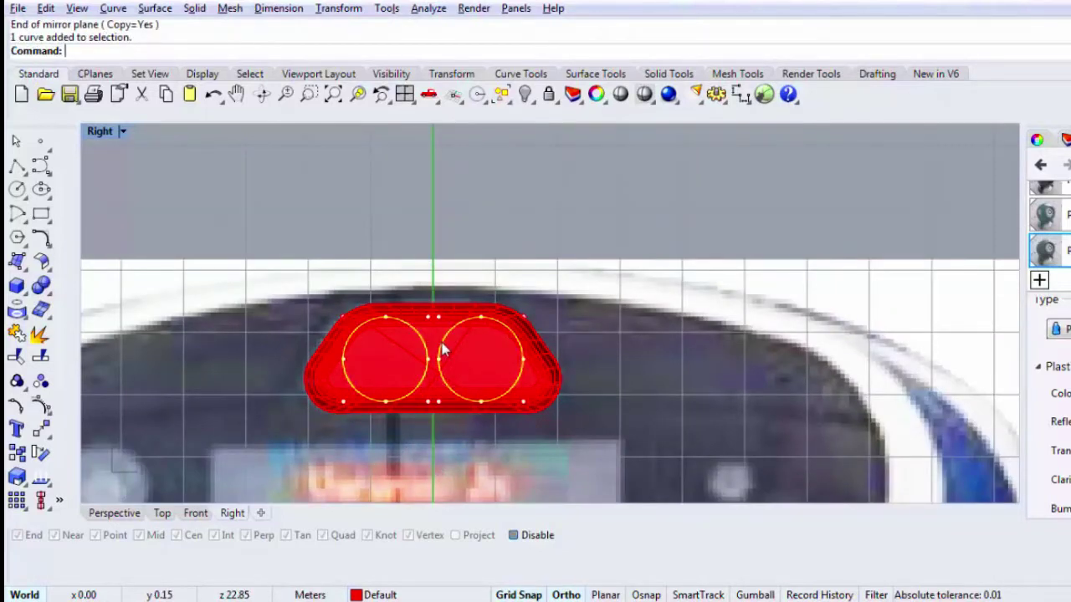
pyautogui.write('m')
pyautogui.press('Return')
pyautogui.press('F9')
pyautogui.press('F9')
pyautogui.click(622, 408)
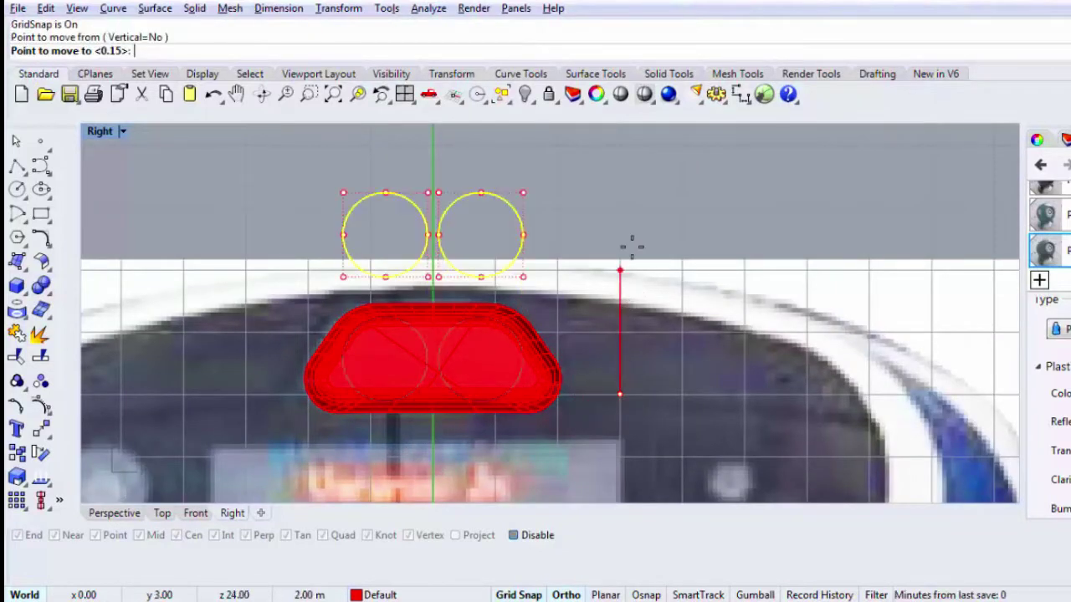
pyautogui.click(629, 251)
pyautogui.rightClick(628, 253)
pyautogui.click(626, 262)
pyautogui.click(629, 219)
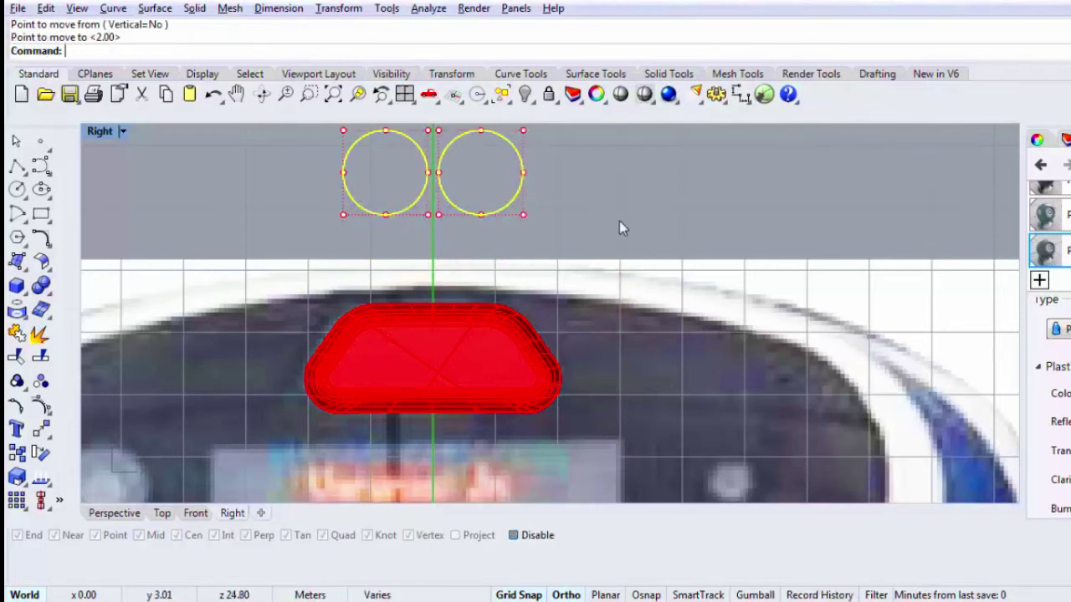
# Step: Draw two horizontal lines joining the upper and lower quadrant points of the two circles, with object snaps enabled
pyautogui.moveTo(597, 228); pyautogui.dragTo(573, 271, button='right')
pyautogui.click(17, 172)
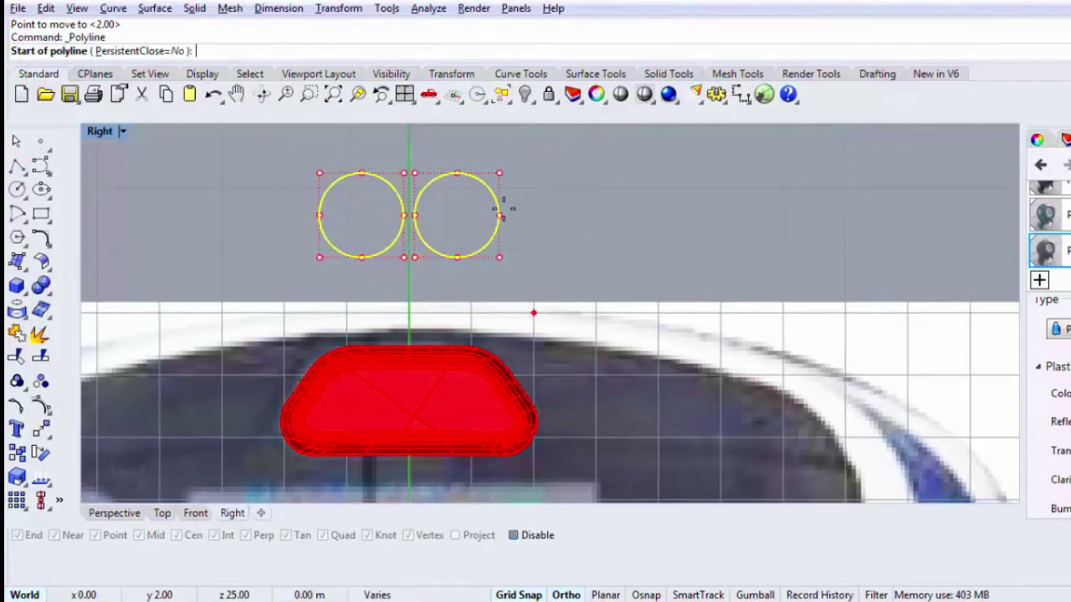
pyautogui.click(463, 177)
pyautogui.rightClick(462, 178)
pyautogui.click(528, 534)
pyautogui.rightClick(468, 197)
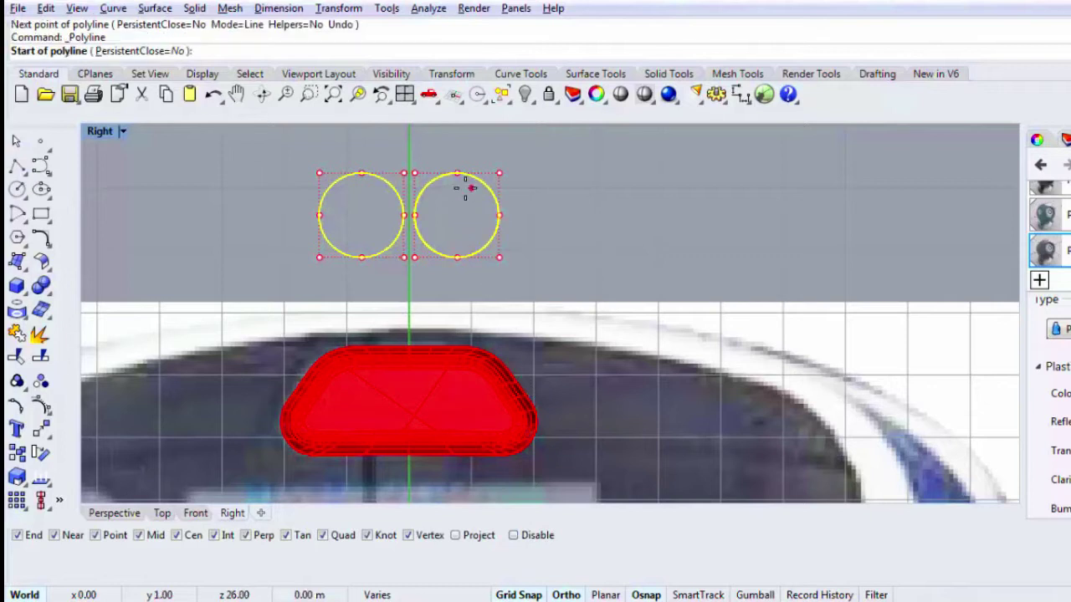
pyautogui.click(361, 174)
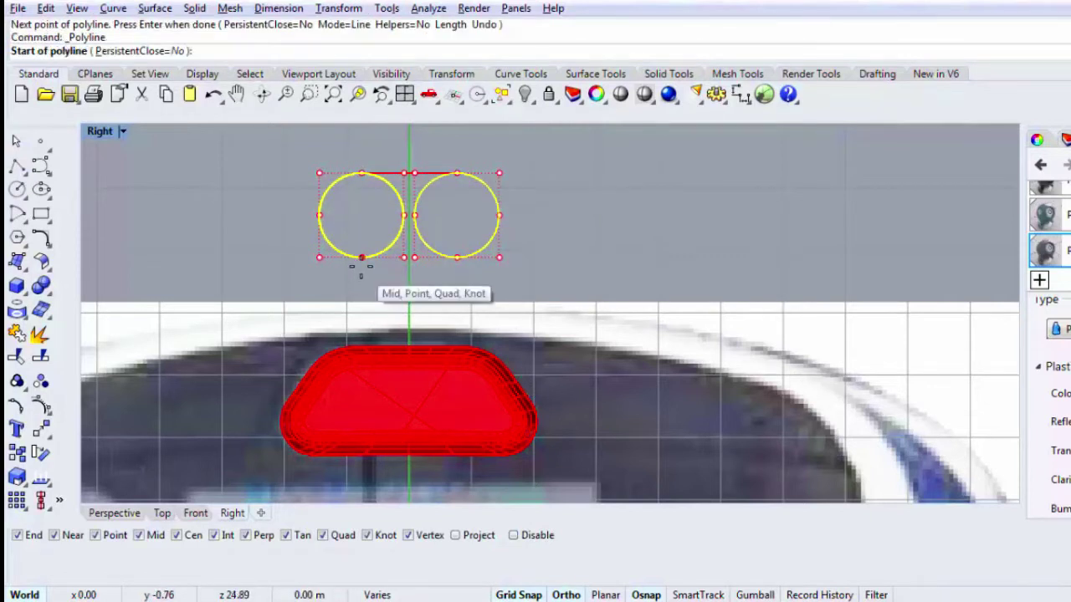
pyautogui.click(362, 259)
pyautogui.click(456, 259)
pyautogui.press('Return')
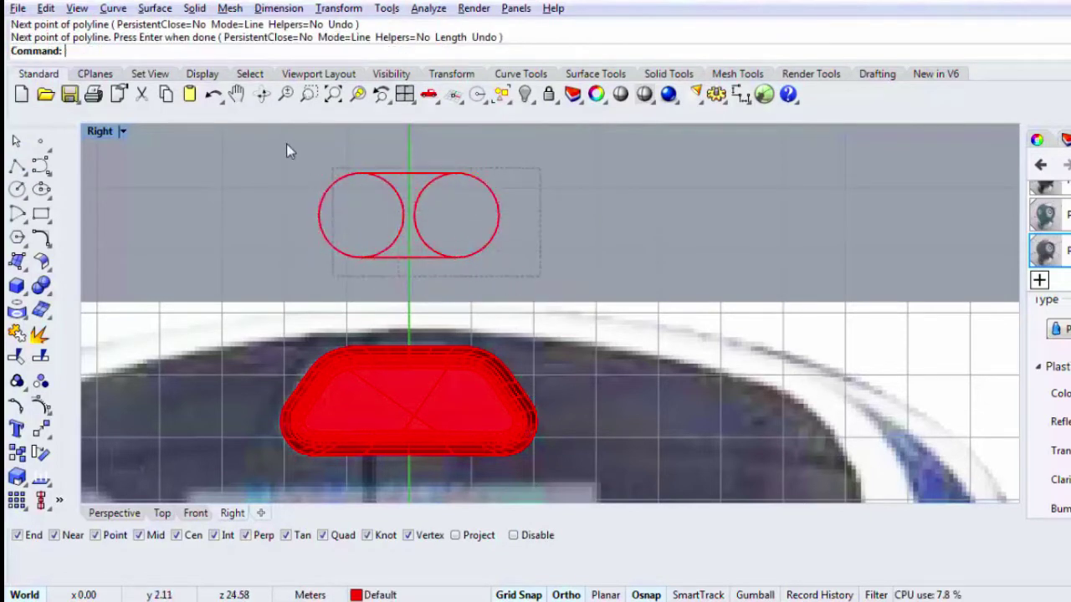
# Step: Trim away the inner arcs of both circles and join the remaining curves into one closed slot outline
pyautogui.moveTo(541, 276); pyautogui.dragTo(606, 264)
pyautogui.click(17, 357)
pyautogui.click(412, 227)
pyautogui.press('Return')
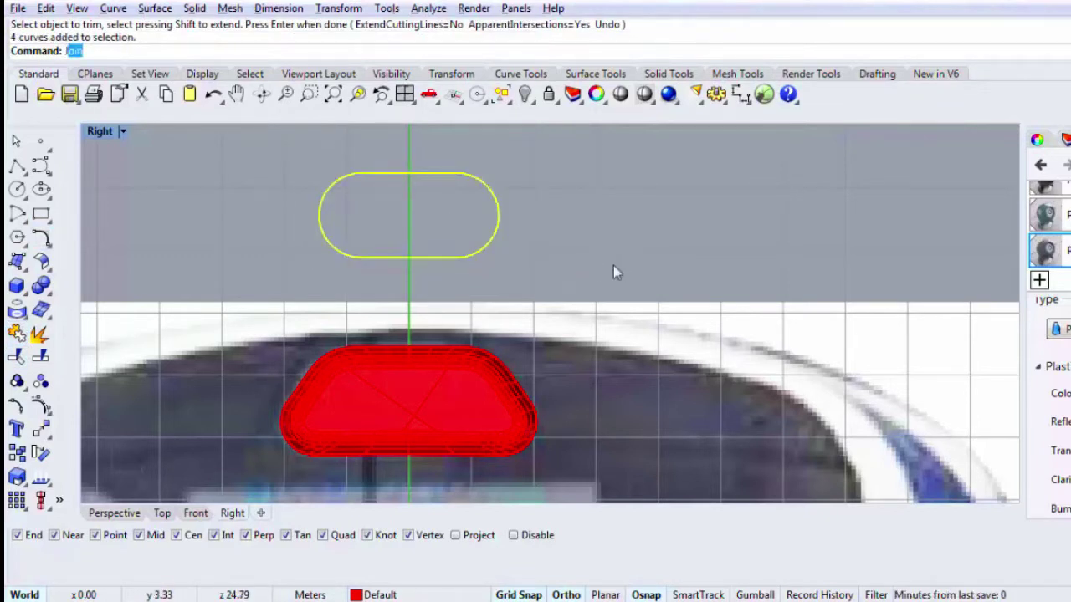
pyautogui.press('Return')
pyautogui.click(11, 195)
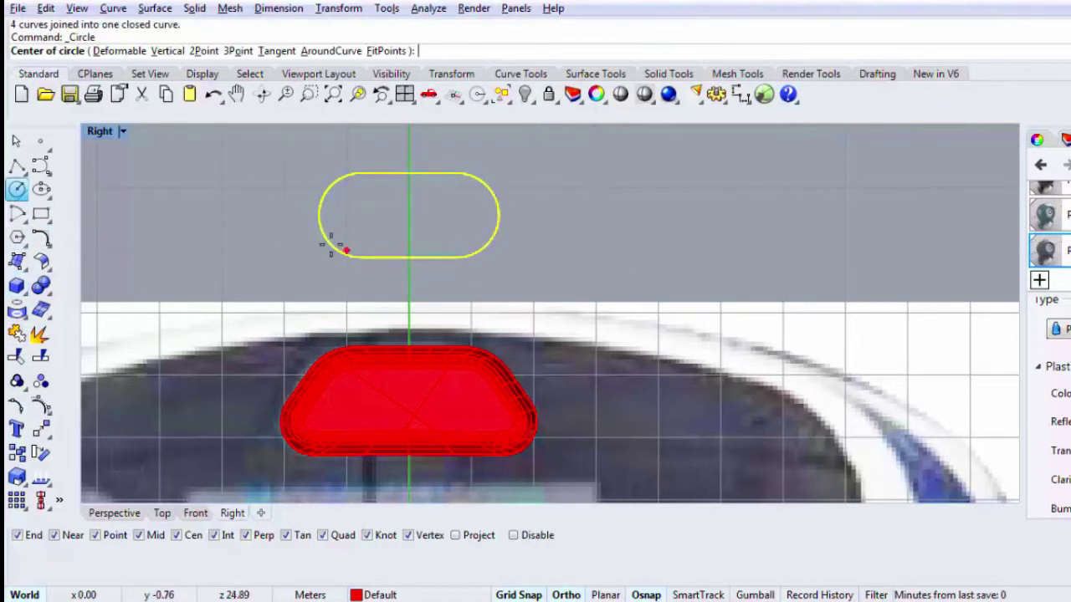
pyautogui.click(339, 222)
pyautogui.press('Escape')
pyautogui.press('Return')
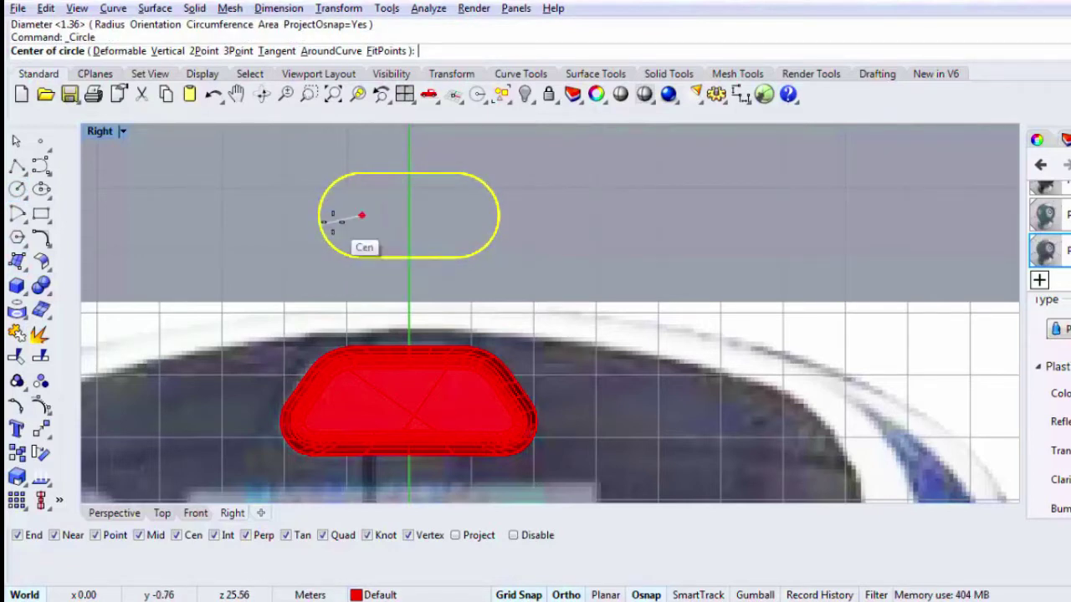
pyautogui.click(318, 214)
pyautogui.press('Escape')
pyautogui.scroll(2, 322, 219)
# Step: Draw a circle about 1.04 m in diameter inside the slot outline, concentric with its left rounded end, with grid snap off
pyautogui.press('Return')
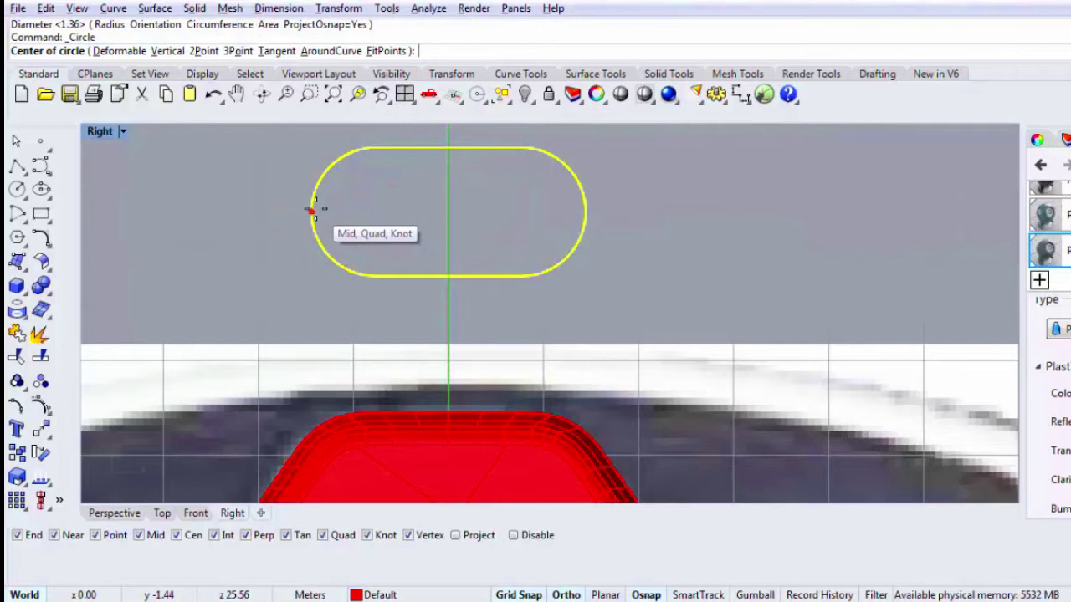
pyautogui.press('F9')
pyautogui.click(325, 197)
pyautogui.scroll(1, 343, 189)
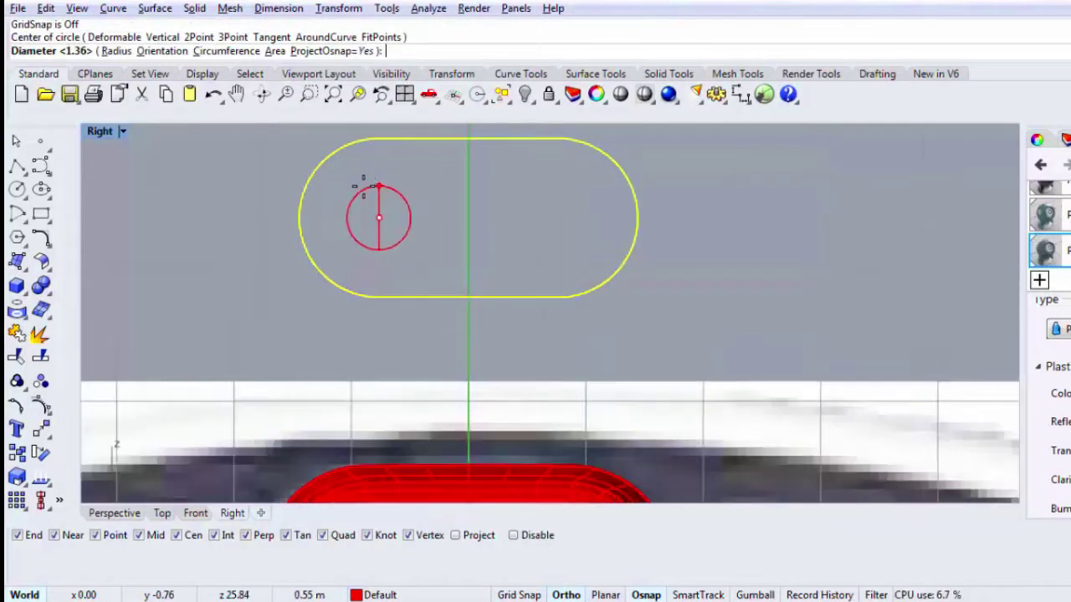
pyautogui.press('F9')
pyautogui.press('F9')
pyautogui.click(367, 164)
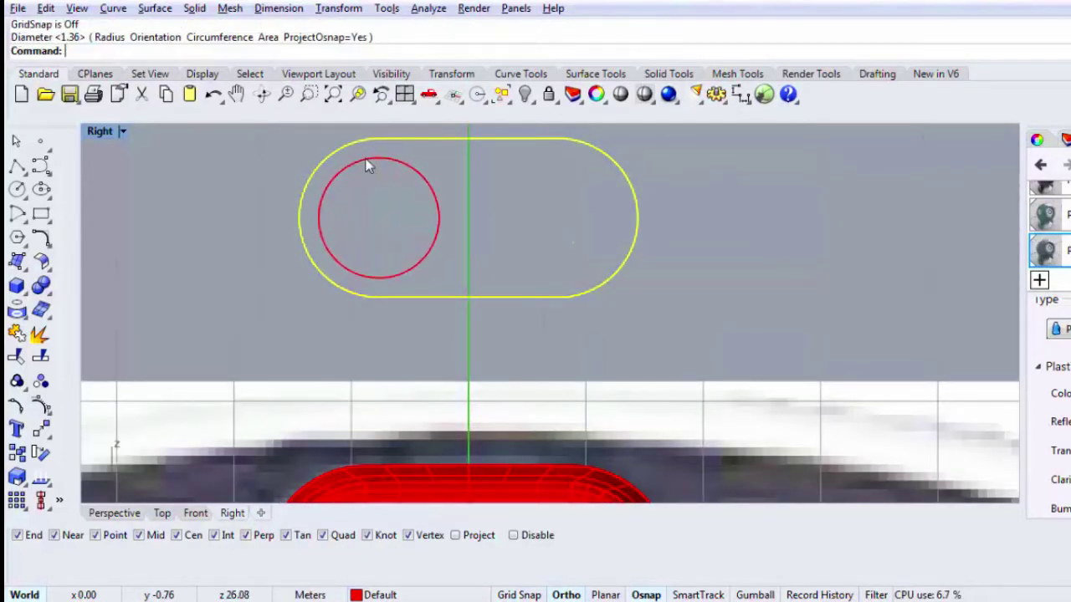
# Step: Mirror a copy of the inner circle across the slot outline's vertical centreline
pyautogui.scroll(-2, 367, 169)
pyautogui.click(381, 165)
pyautogui.write('mirror')
pyautogui.press('Return')
pyautogui.click(432, 250)
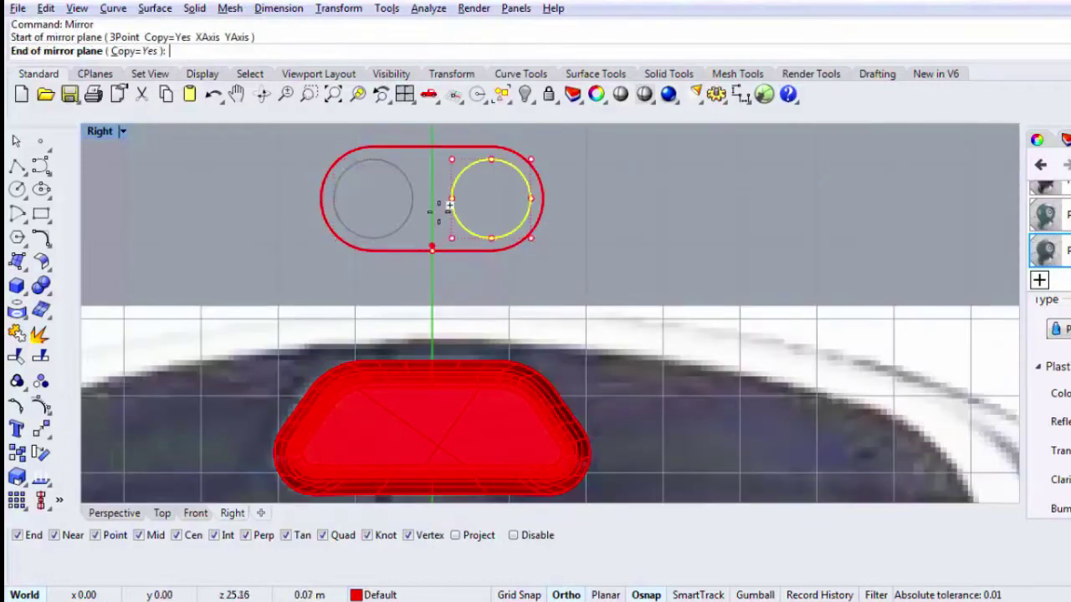
pyautogui.click(442, 201)
pyautogui.press('Escape')
# Step: Extrude the slot outline and its two inner circles together as a solid to both sides, and delete the source curves
pyautogui.scroll(-3, 438, 205)
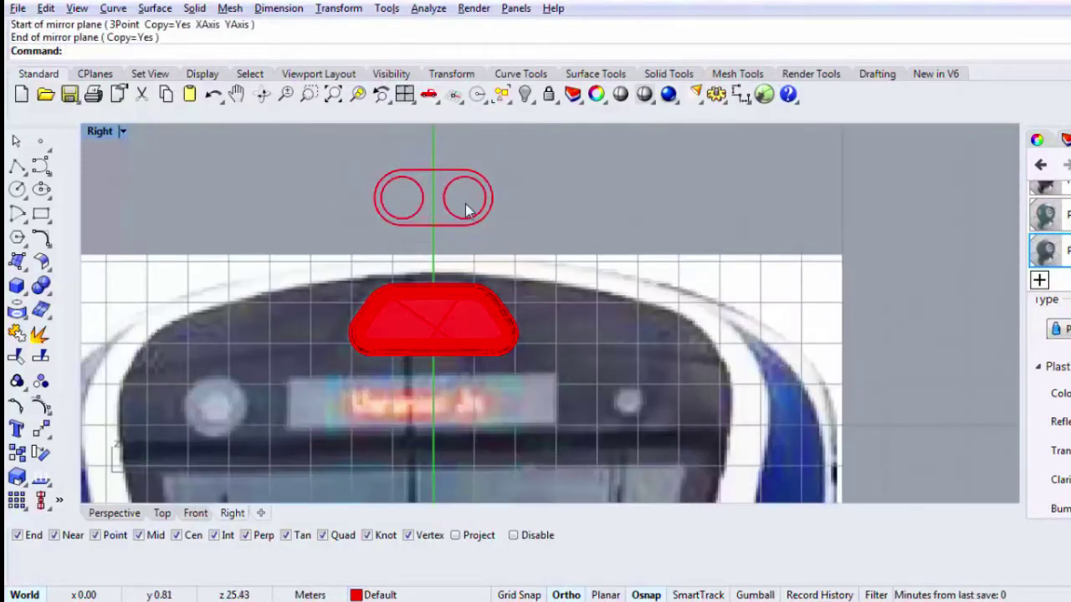
pyautogui.moveTo(466, 204); pyautogui.dragTo(392, 157)
pyautogui.doubleClick(95, 132)
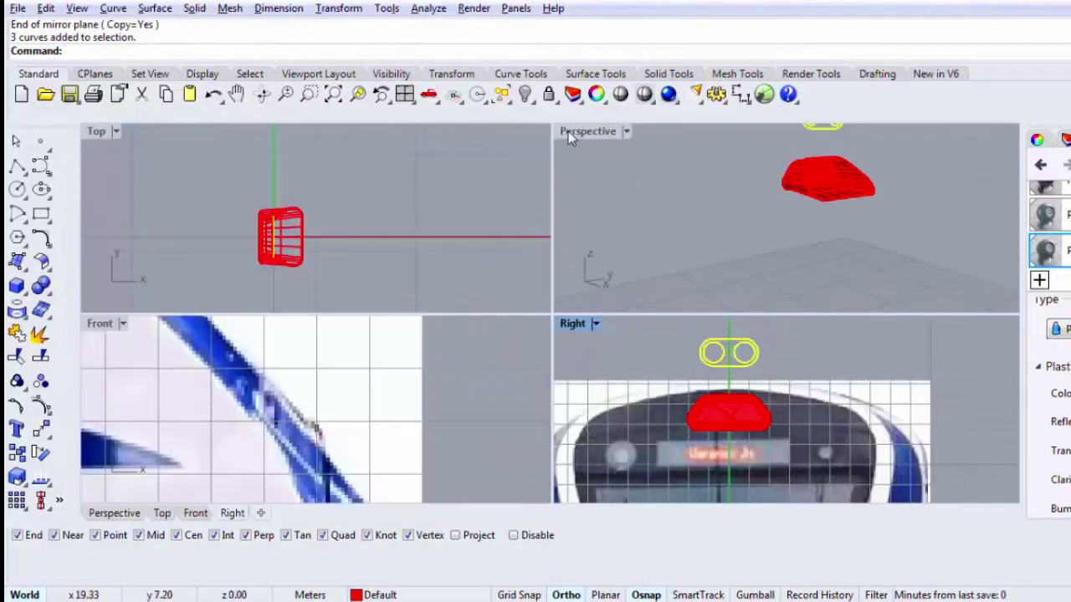
pyautogui.doubleClick(568, 131)
pyautogui.scroll(5, 549, 171)
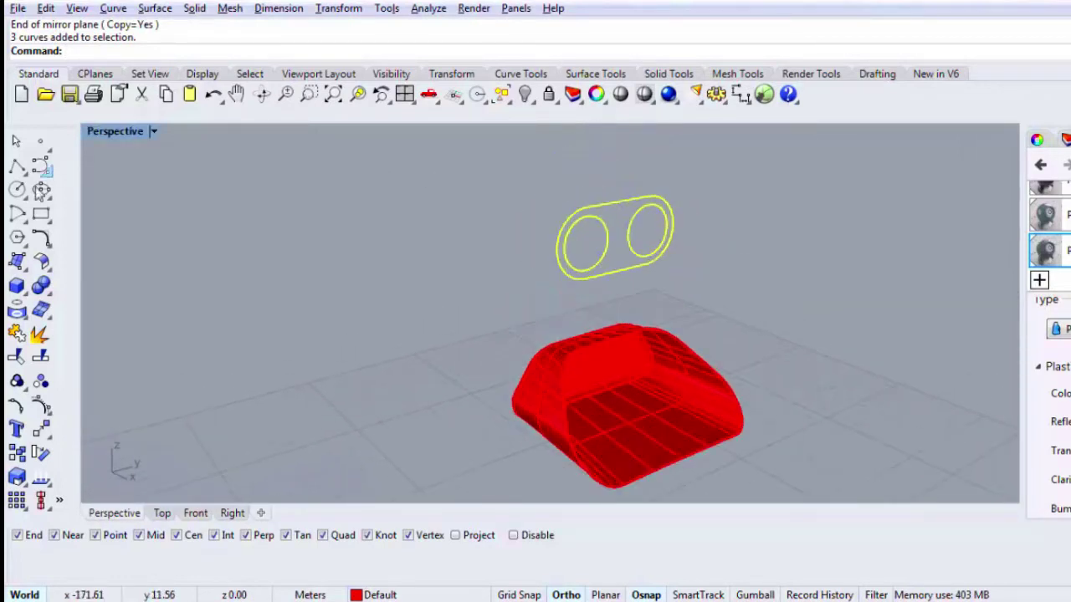
pyautogui.click(19, 287)
pyautogui.click(78, 344)
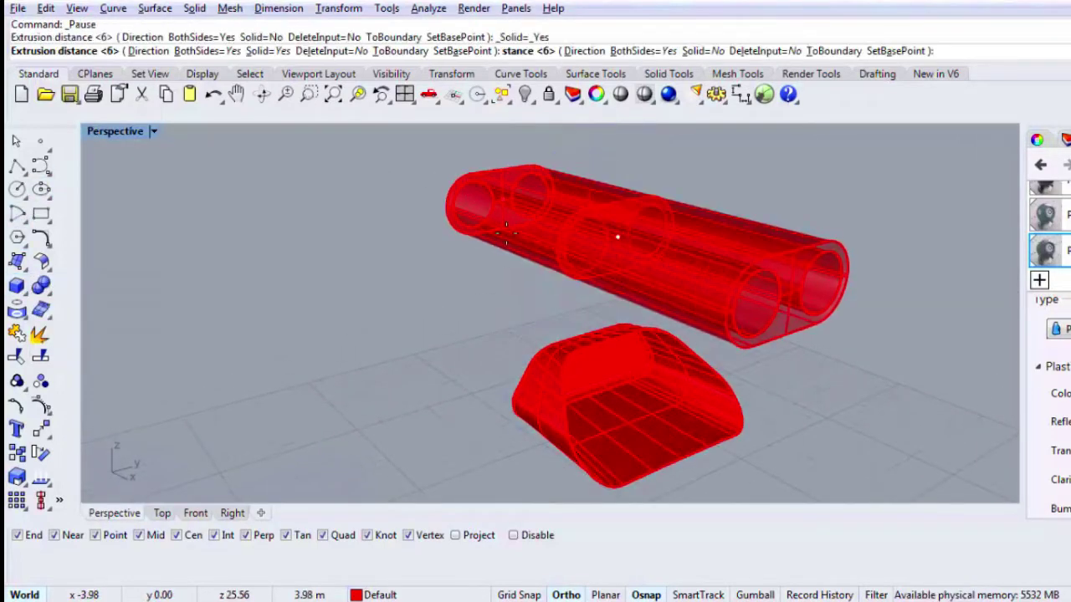
pyautogui.click(510, 385)
pyautogui.press('Delete')
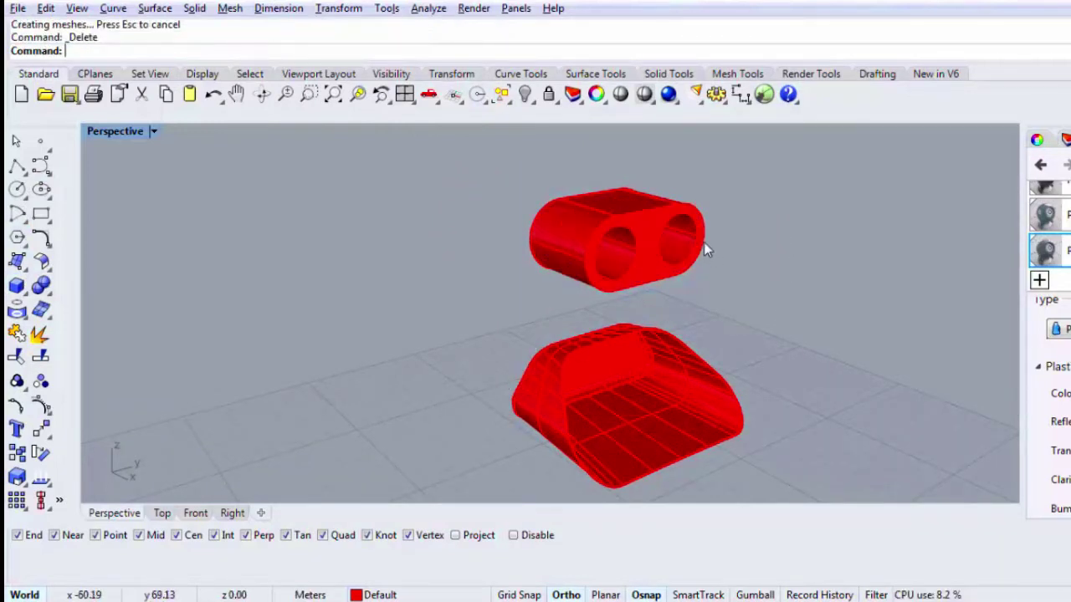
# Step: Create a sphere with a radius of about 0.51 m at the centre of the block's left hole opening
pyautogui.moveTo(704, 242); pyautogui.dragTo(711, 241, button='right')
pyautogui.click(17, 287)
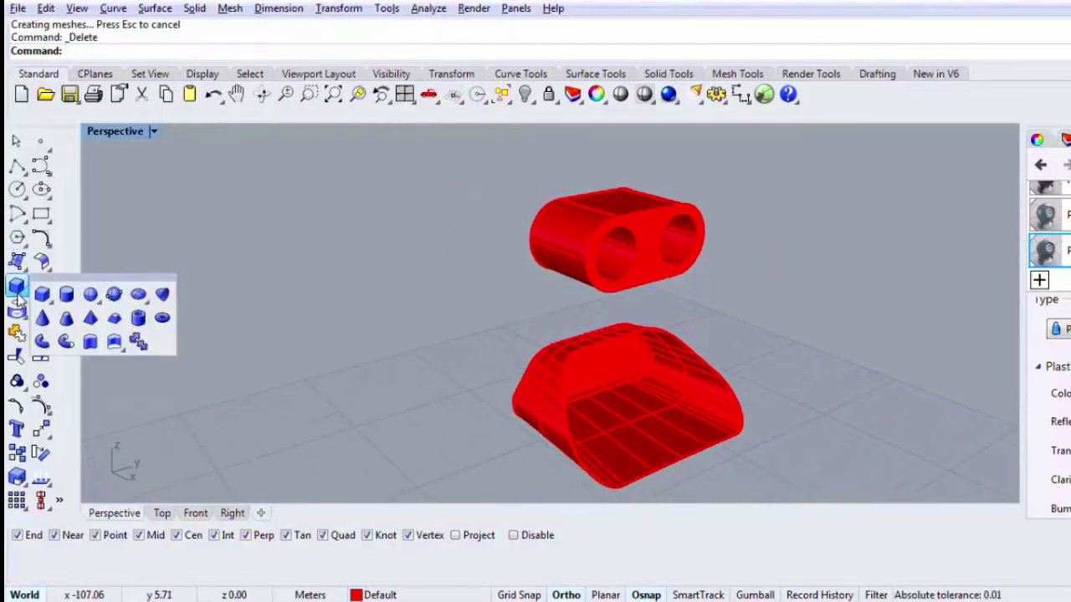
pyautogui.click(98, 301)
pyautogui.click(94, 297)
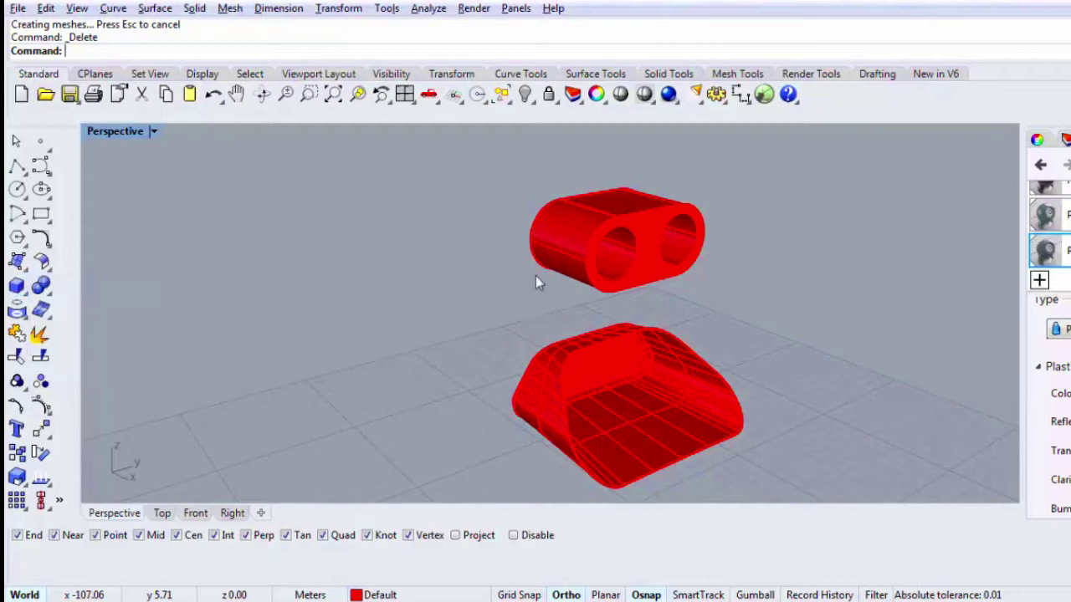
pyautogui.click(616, 254)
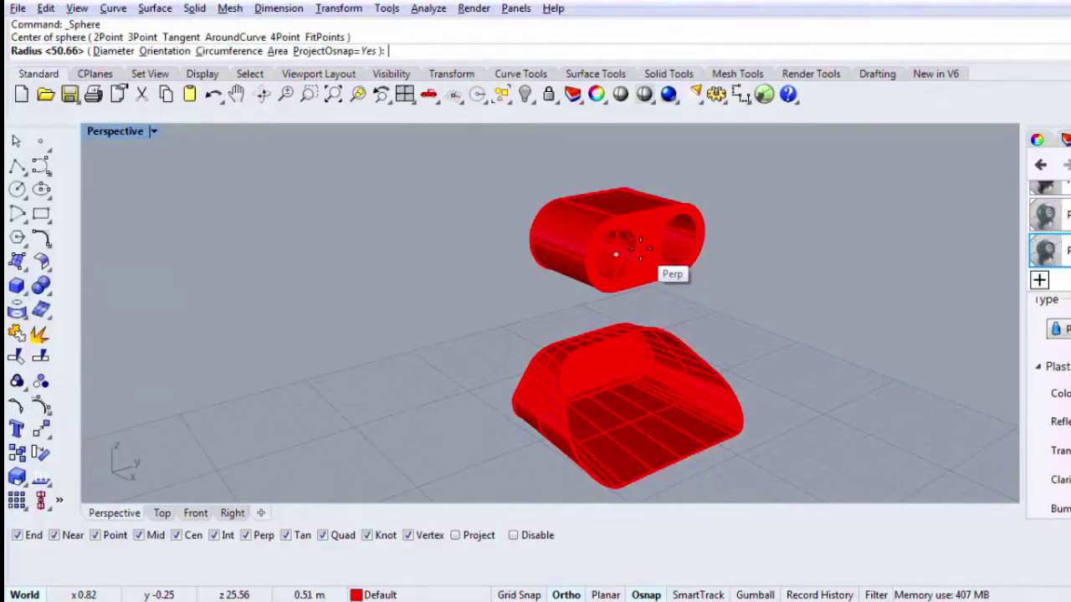
pyautogui.click(640, 248)
# Step: Make a flattened copy of the sphere with Scale1D along the hole's axis and delete the original sphere
pyautogui.scroll(2, 619, 238)
pyautogui.click(620, 250)
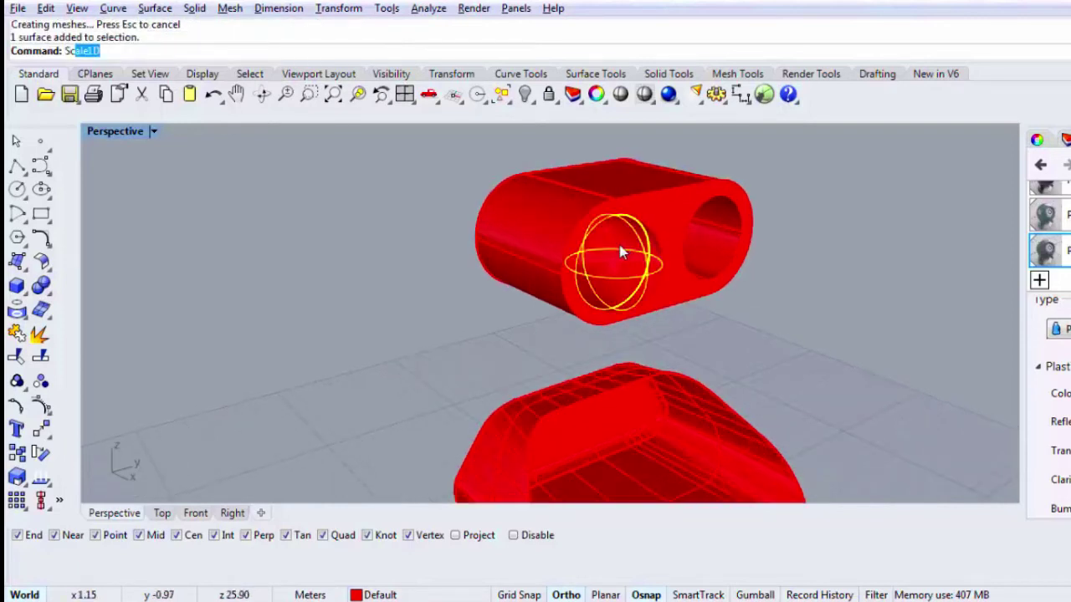
pyautogui.write('Sc')
pyautogui.press('Return')
pyautogui.click(613, 263)
pyautogui.click(839, 344)
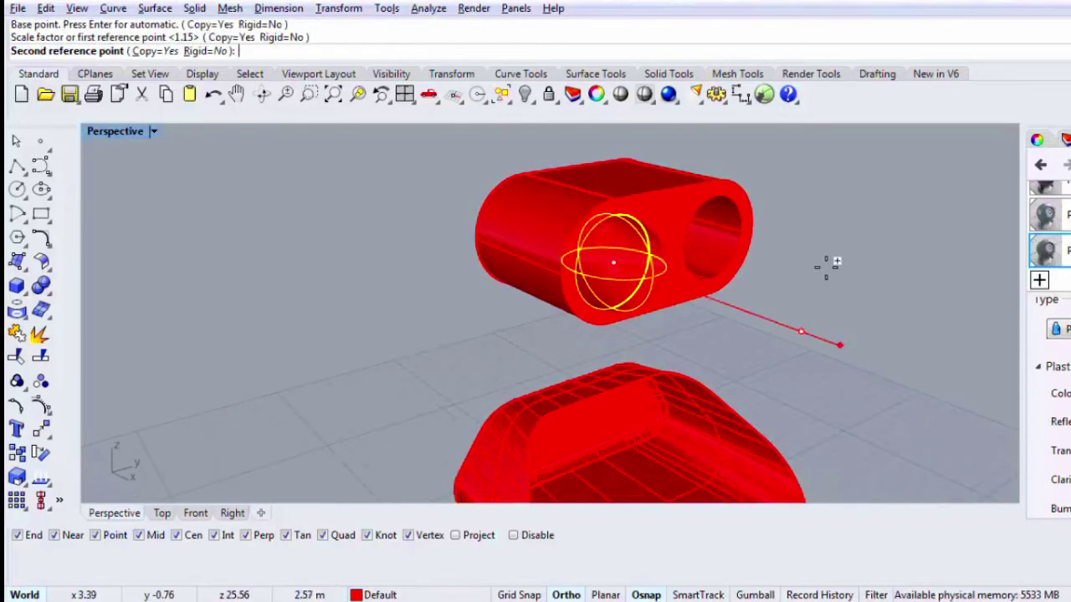
pyautogui.click(536, 535)
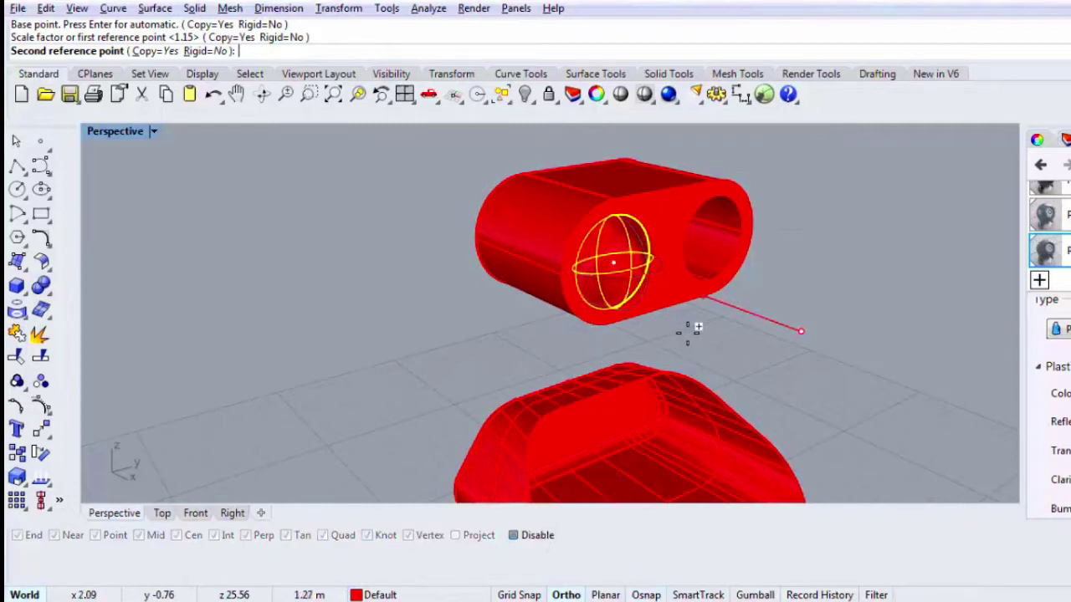
pyautogui.click(702, 327)
pyautogui.press('Return')
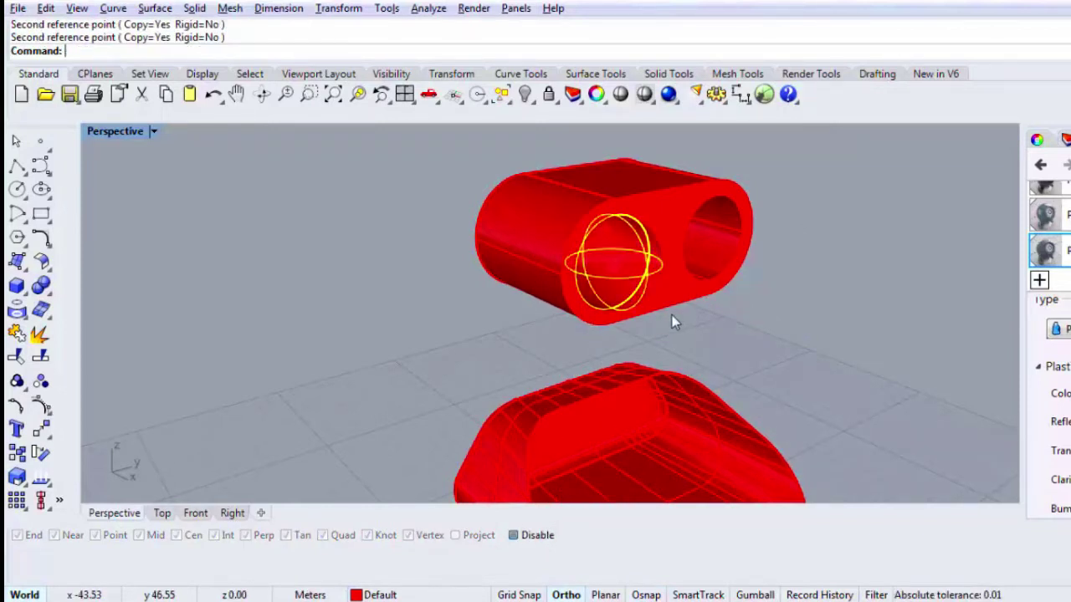
pyautogui.press('Delete')
# Step: Mirror a copy of the flattened lamp sphere across the block's centre into the other hole
pyautogui.click(633, 280)
pyautogui.scroll(-1, 633, 281)
pyautogui.write('m')
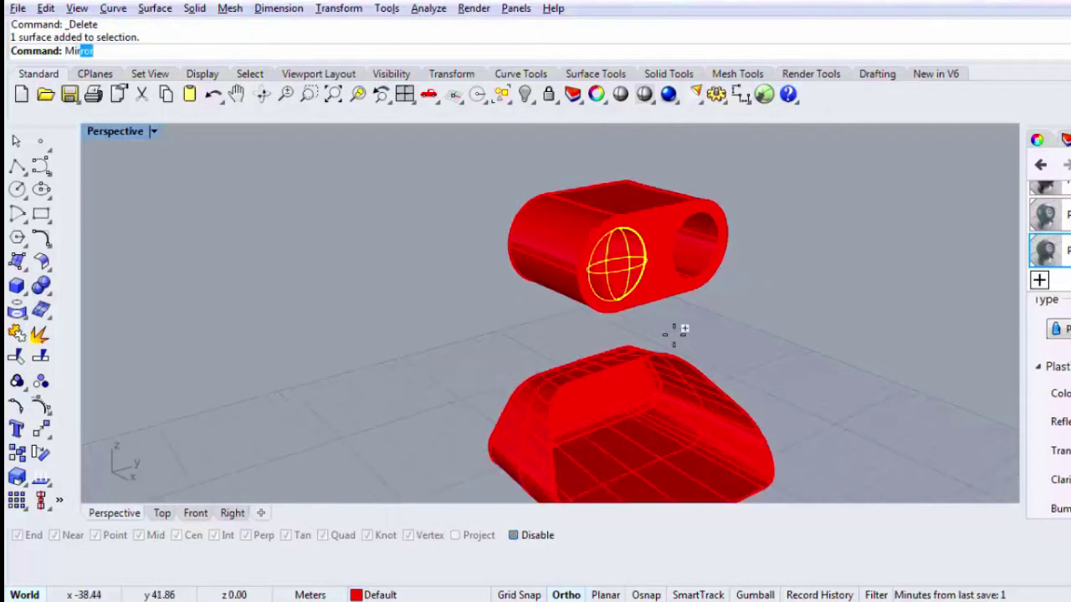
pyautogui.write('i')
pyautogui.press('Return')
pyautogui.click(535, 540)
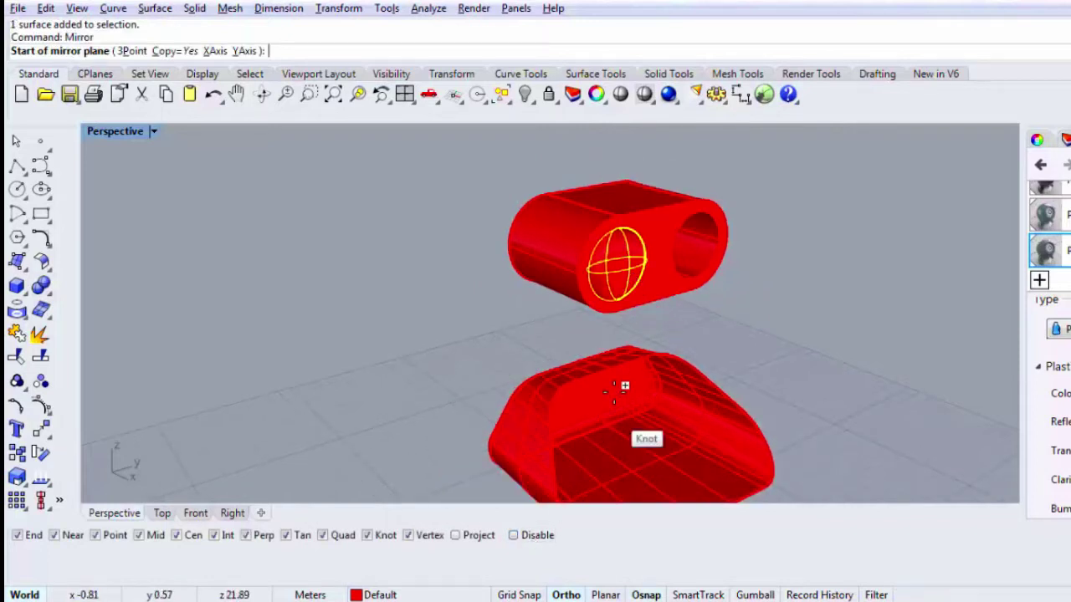
pyautogui.click(659, 302)
pyautogui.click(756, 351)
pyautogui.click(753, 342)
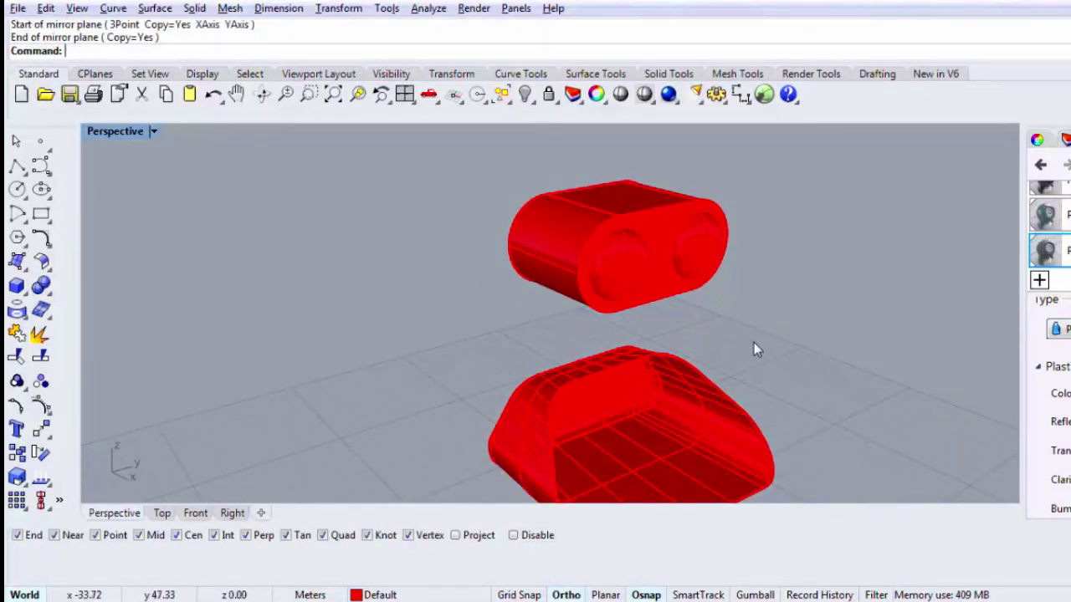
# Step: Create a new material, change its type to Metal, and assign it to both flattened lamp spheres
pyautogui.moveTo(754, 342); pyautogui.dragTo(825, 290, button='right')
pyautogui.click(1039, 279)
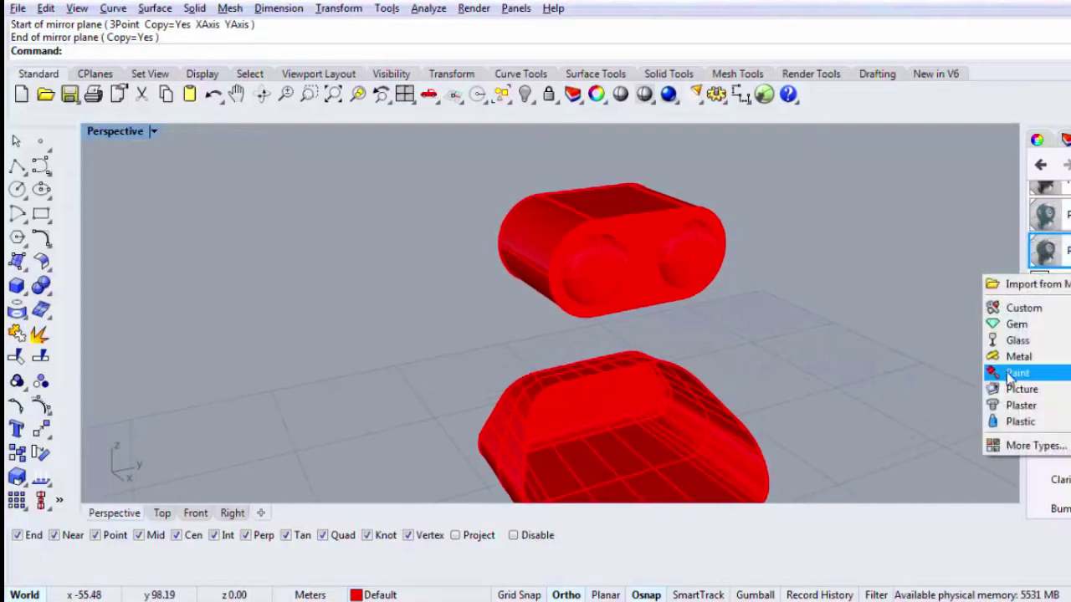
pyautogui.click(970, 373)
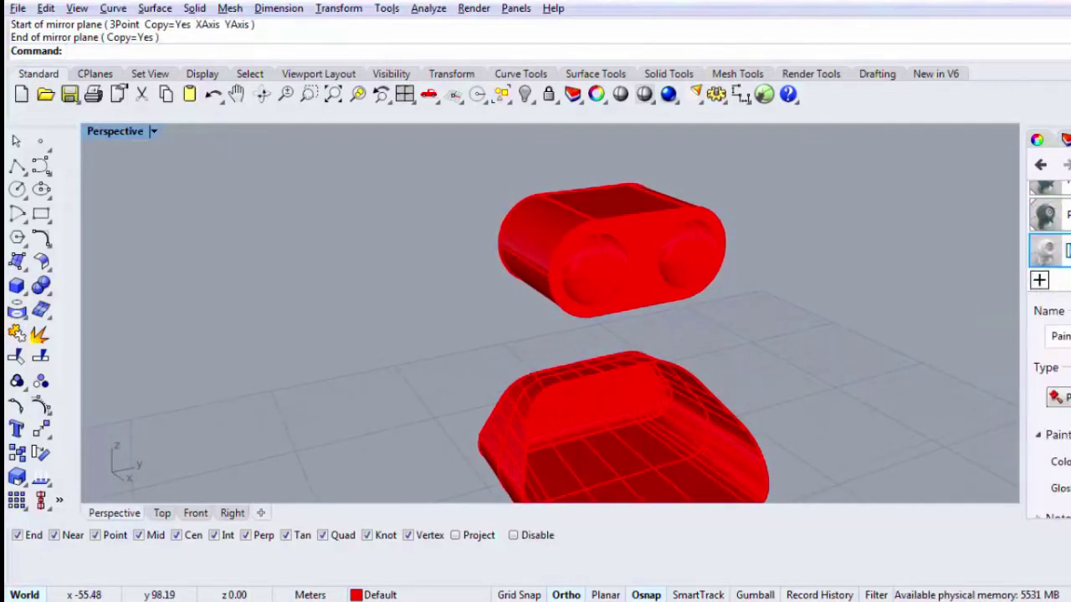
pyautogui.click(1060, 397)
pyautogui.click(1058, 461)
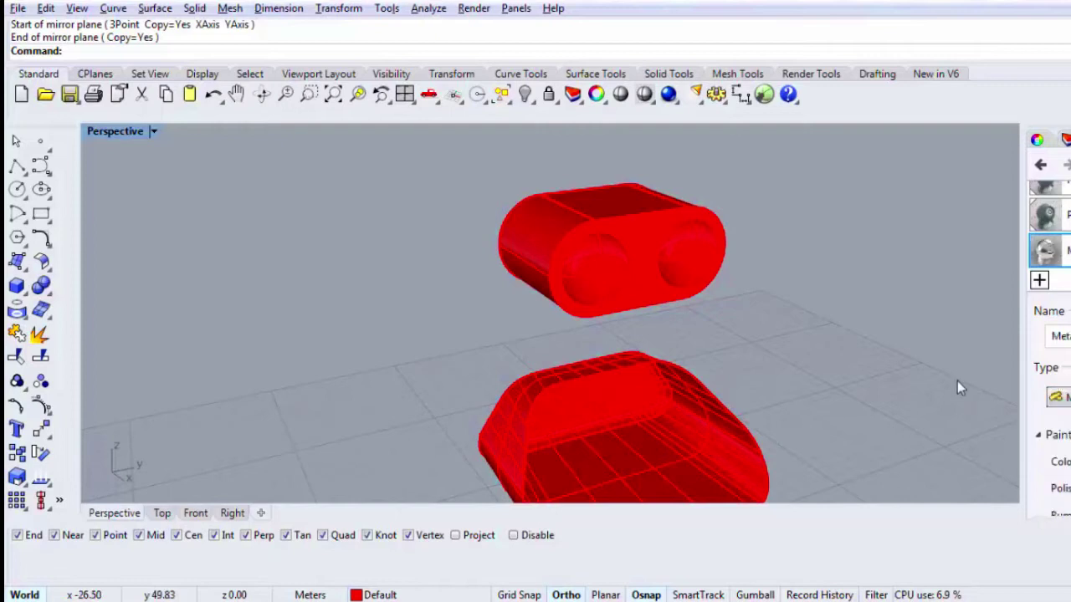
pyautogui.moveTo(1035, 261); pyautogui.dragTo(589, 280)
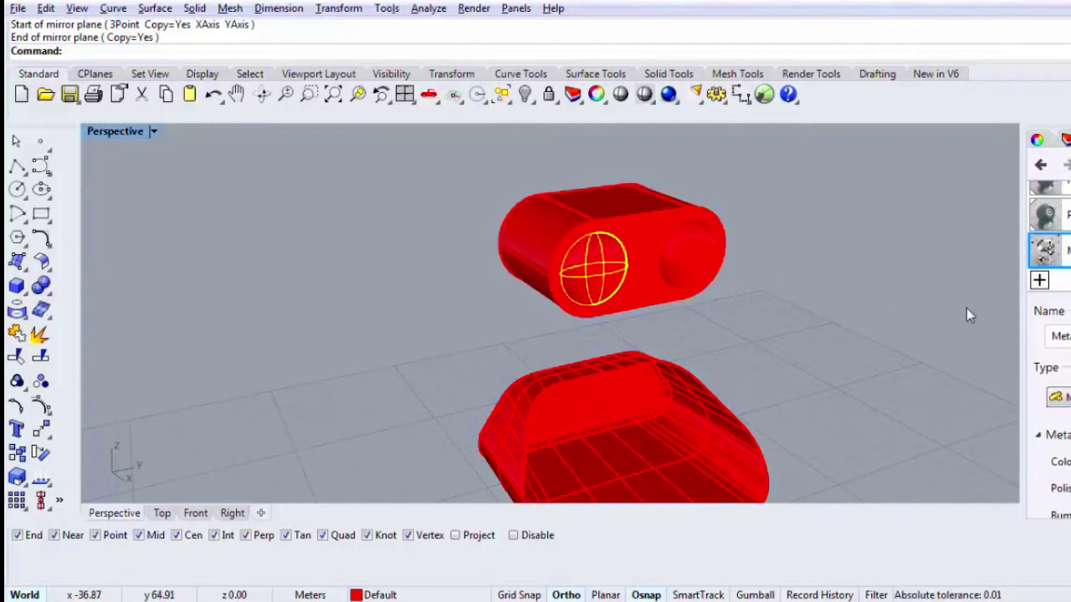
pyautogui.moveTo(914, 263); pyautogui.dragTo(690, 255)
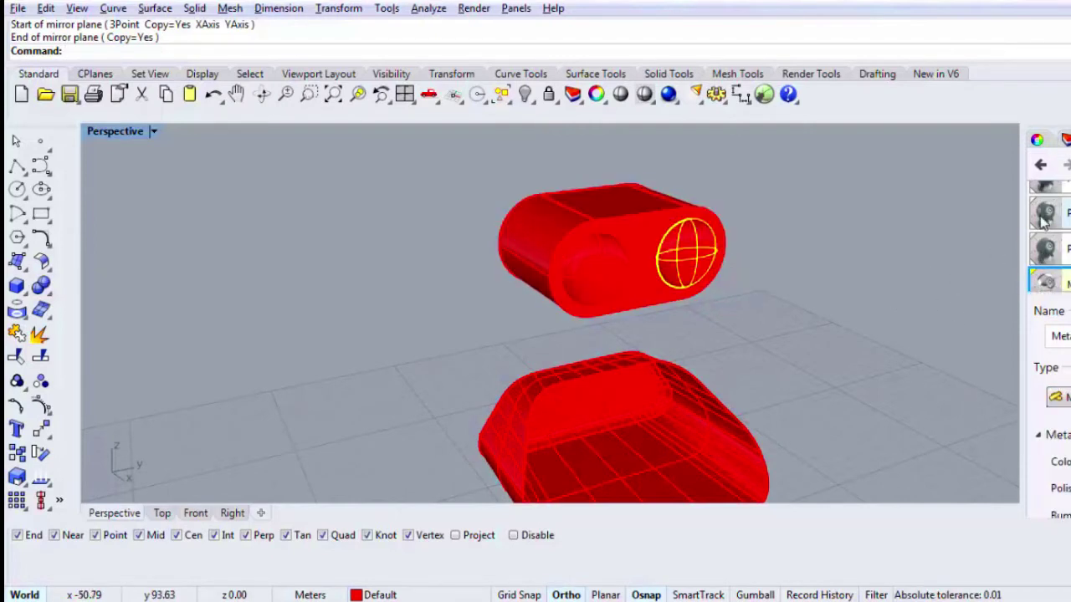
# Step: Assign the existing dark paint material to the twin-lamp block and preview it in rendered shading
pyautogui.click(1044, 213)
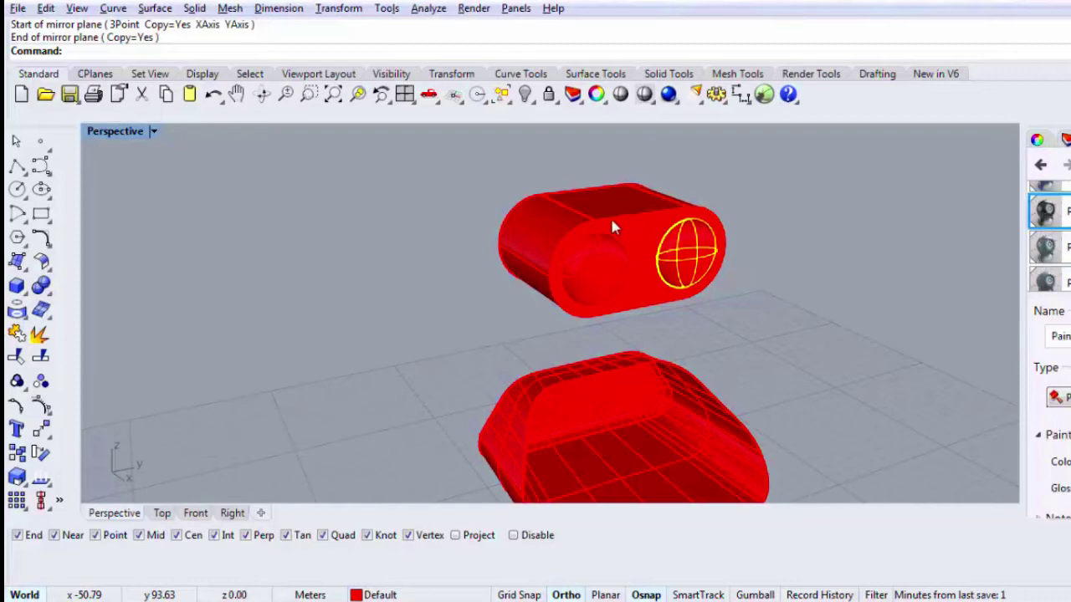
pyautogui.click(724, 200)
pyautogui.moveTo(1048, 213); pyautogui.dragTo(633, 244)
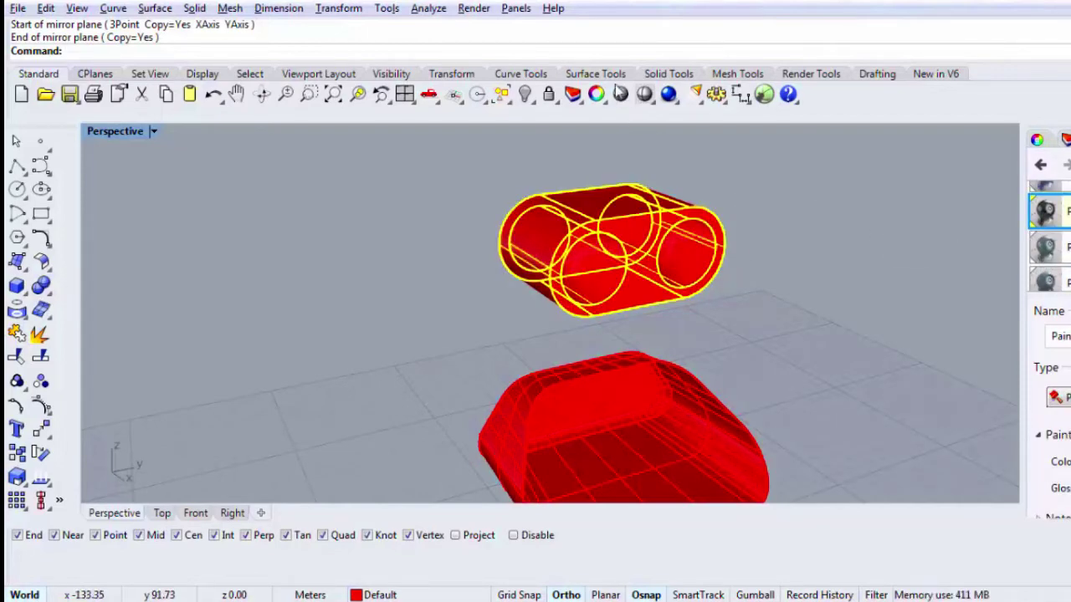
pyautogui.click(619, 93)
pyautogui.click(522, 224)
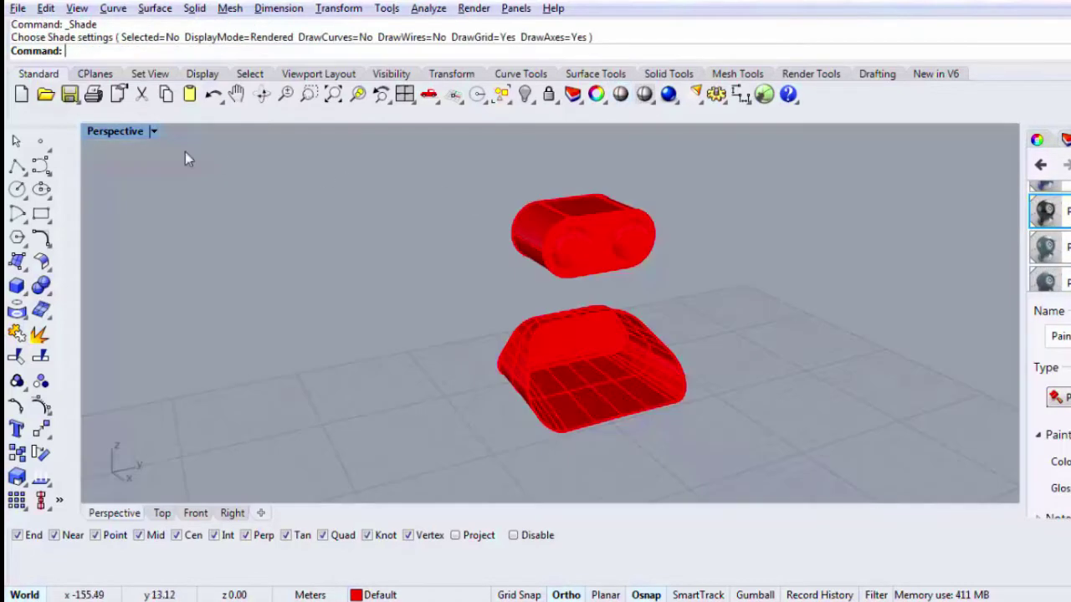
# Step: Move the twin-lamp block and its lamps 3 m straight down into the housing, using grid snap in the Right view
pyautogui.doubleClick(125, 132)
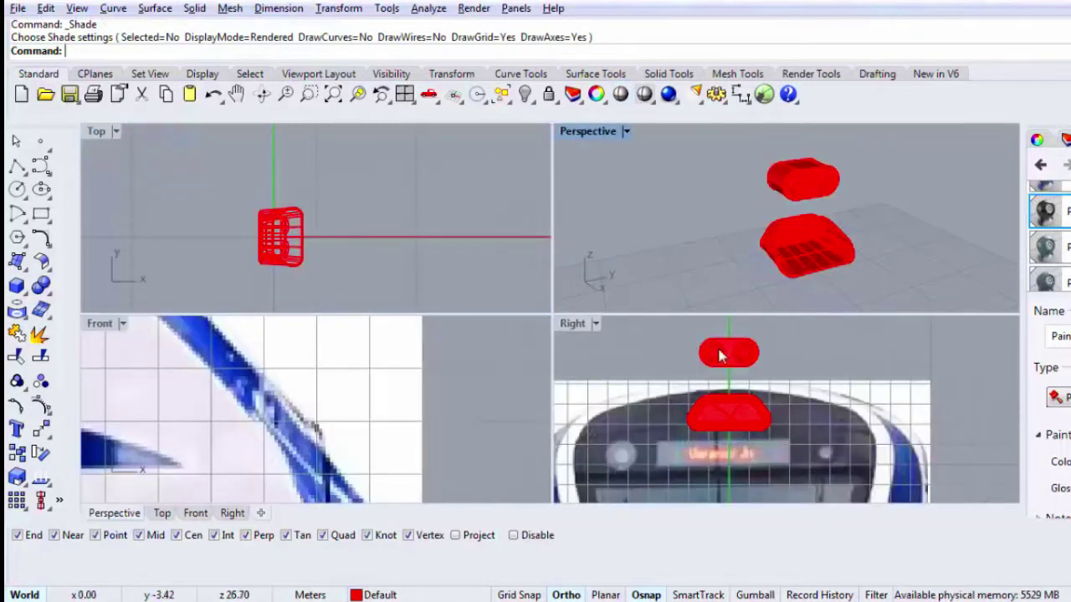
pyautogui.click(720, 355)
pyautogui.write('m')
pyautogui.press('Return')
pyautogui.click(829, 343)
pyautogui.press('F9')
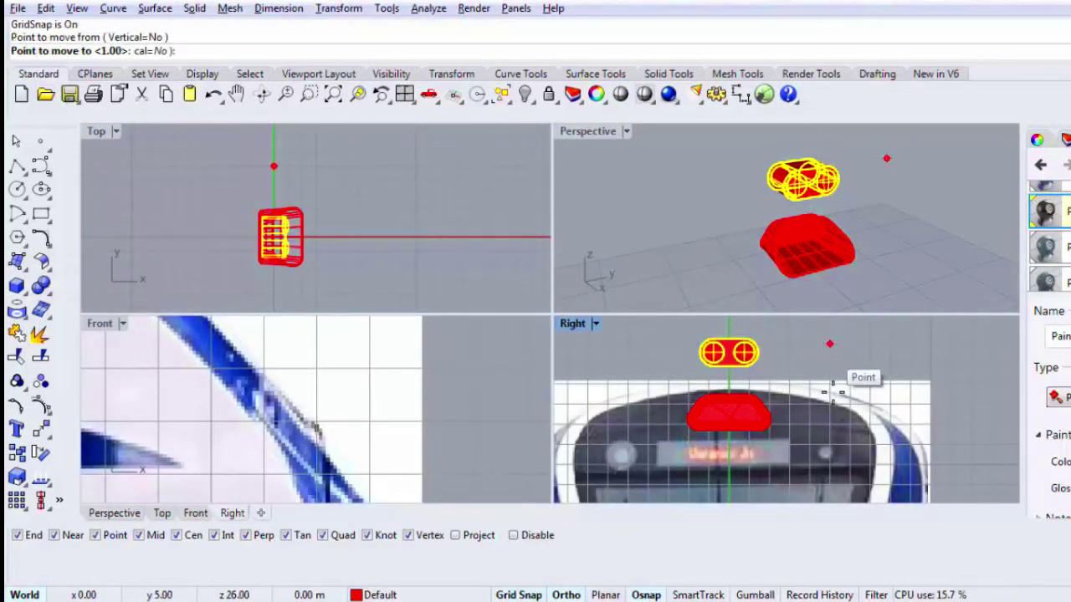
pyautogui.click(831, 390)
pyautogui.press('Escape')
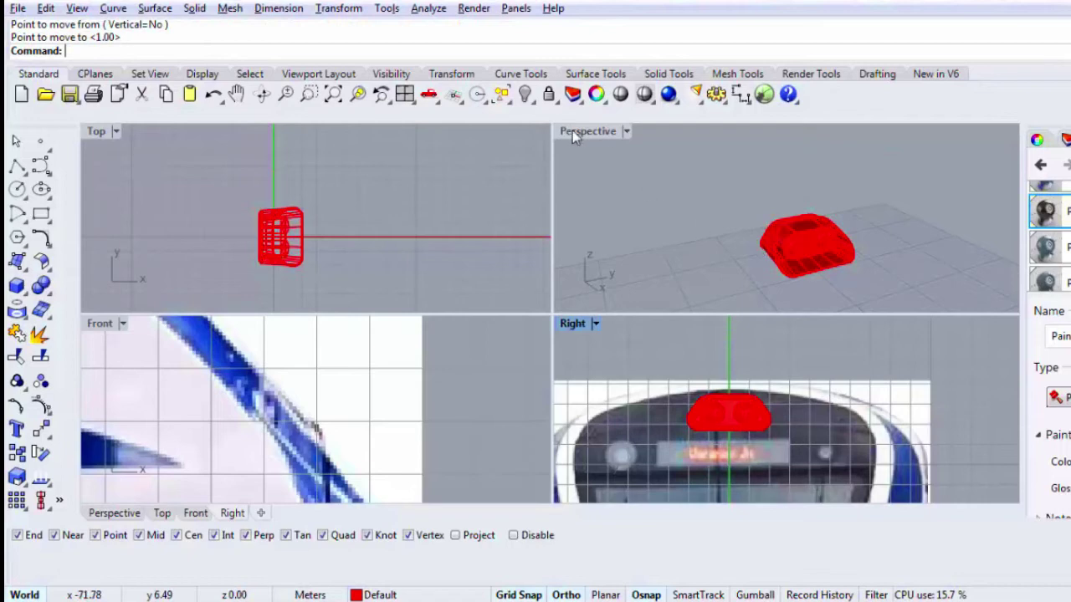
# Step: Show all hidden objects and preview the train's front in rendered shading in the Perspective view
pyautogui.doubleClick(575, 134)
pyautogui.rightClick(527, 94)
pyautogui.click(619, 94)
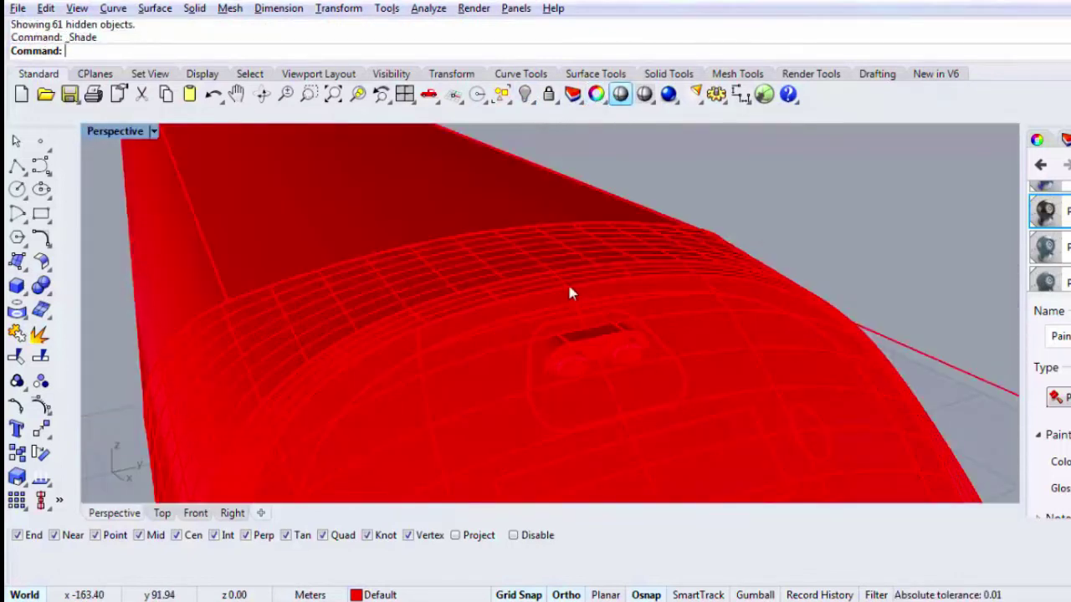
pyautogui.moveTo(568, 290); pyautogui.dragTo(578, 275, button='right')
pyautogui.press('Escape')
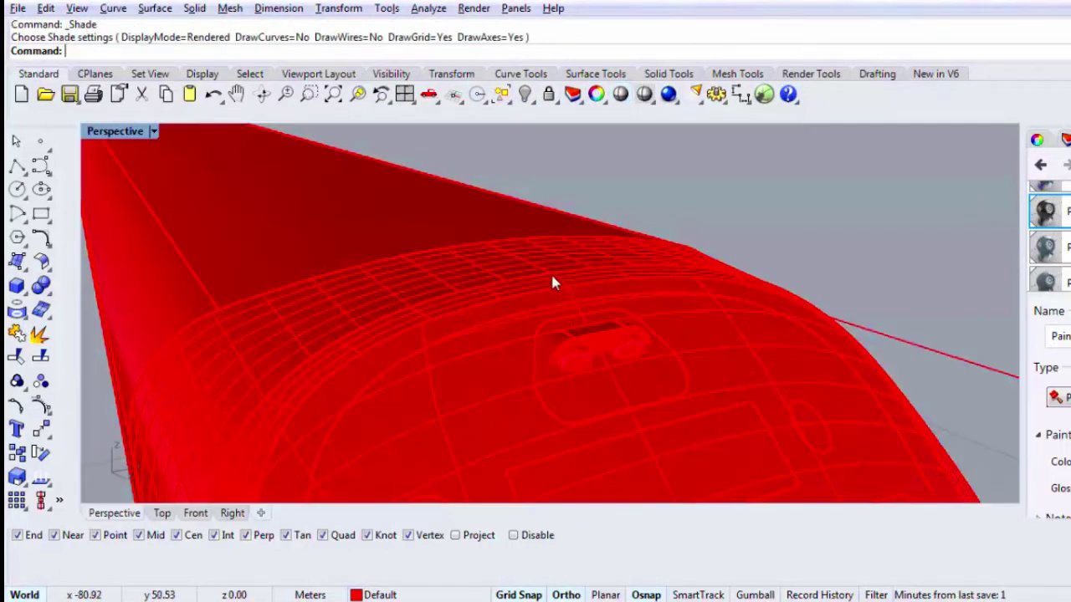
# Step: Move the twin-lamp block and its lamps 1 m back into the train body in the Front view
pyautogui.doubleClick(144, 132)
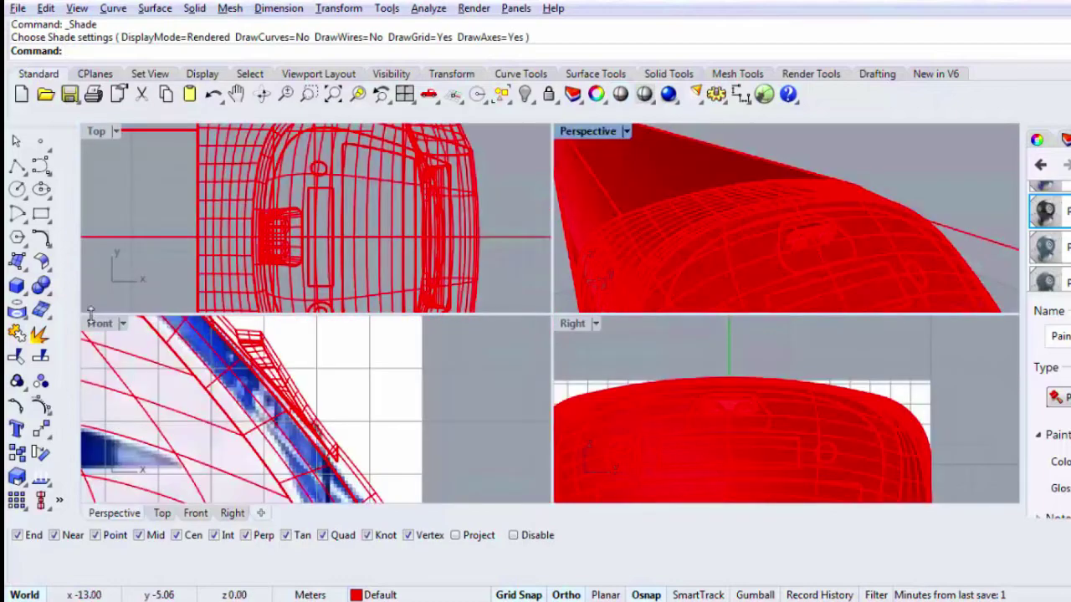
pyautogui.doubleClick(96, 321)
pyautogui.scroll(-5, 341, 431)
pyautogui.scroll(3, 340, 286)
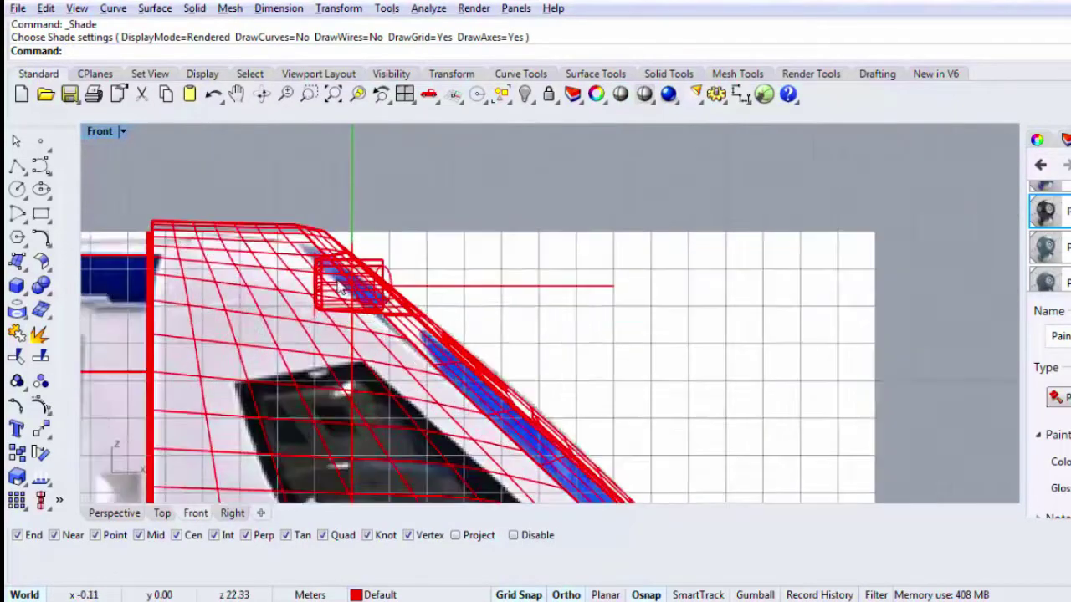
pyautogui.scroll(1, 338, 285)
pyautogui.moveTo(258, 195); pyautogui.dragTo(418, 320)
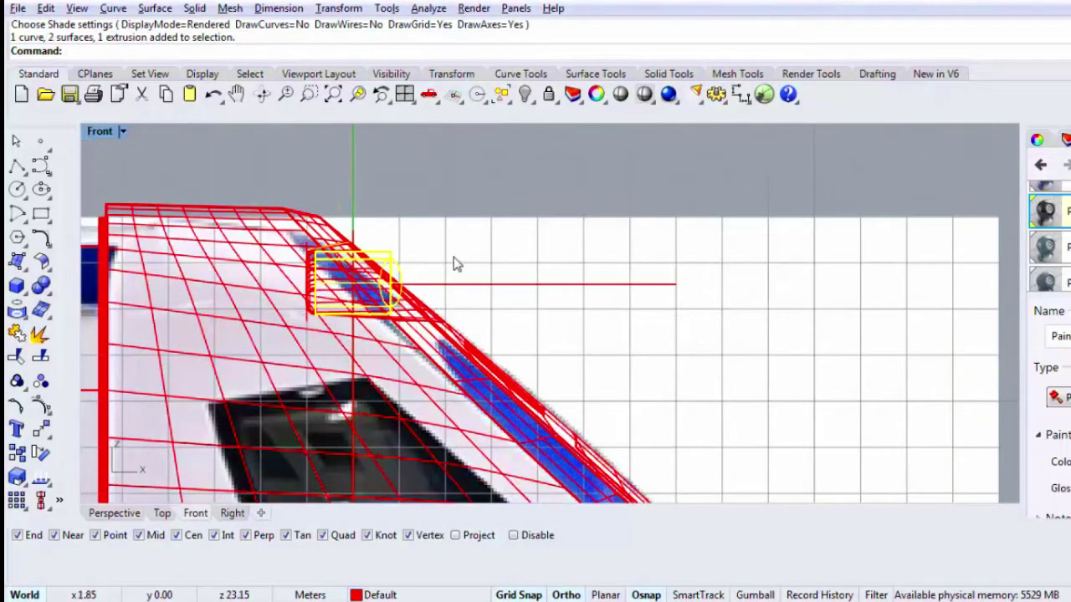
pyautogui.write('M')
pyautogui.press('Return')
pyautogui.click(581, 221)
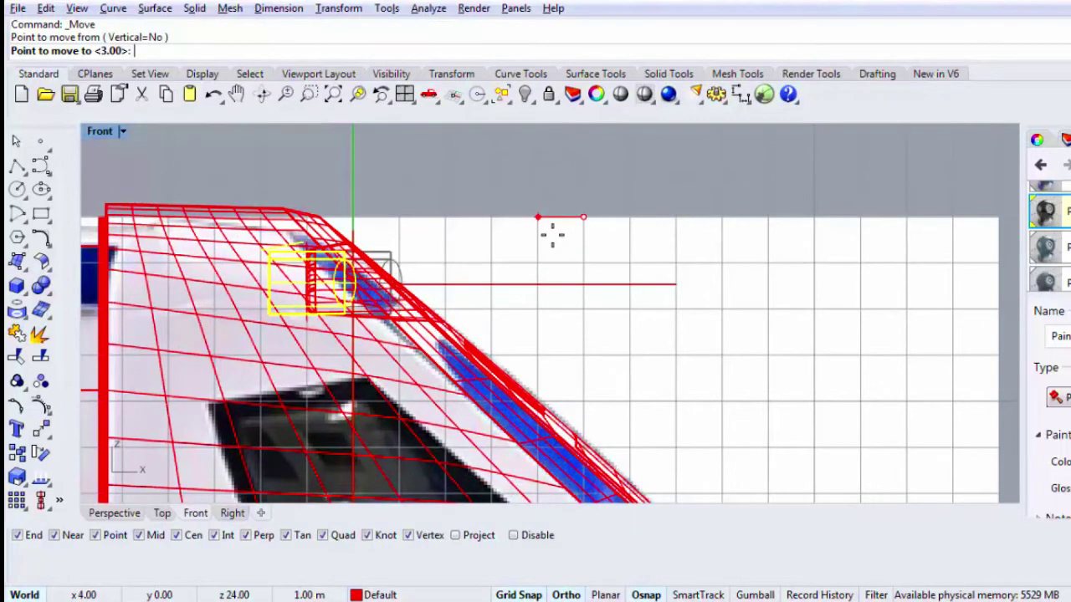
pyautogui.click(552, 235)
# Step: Check the lamps' position in rendered shading, and move the twin-lamp block and lamps about 0.3 m forward without grid snap
pyautogui.doubleClick(113, 136)
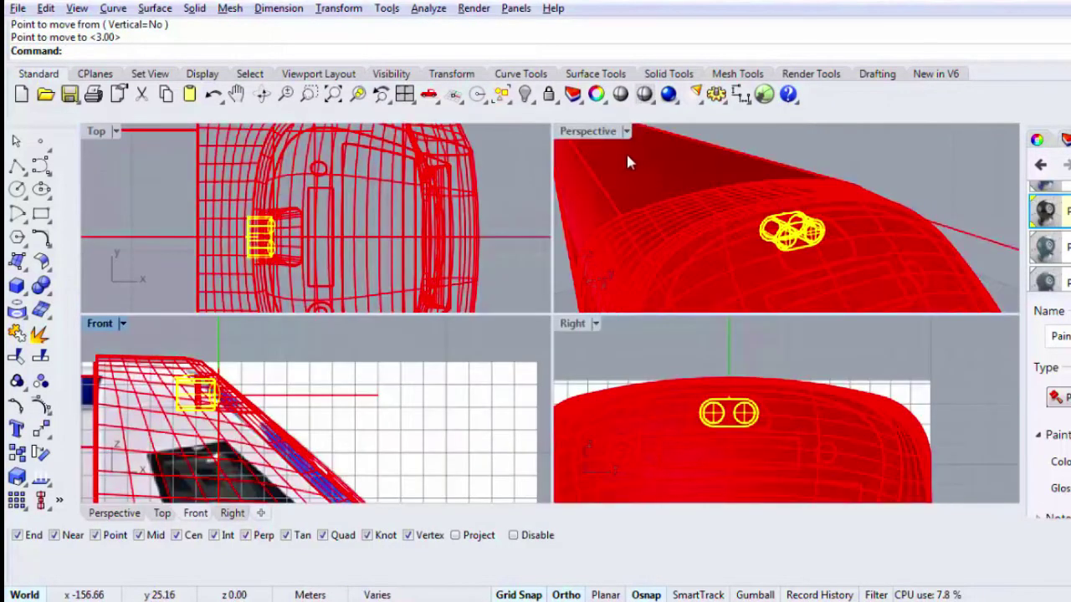
pyautogui.doubleClick(608, 136)
pyautogui.click(623, 96)
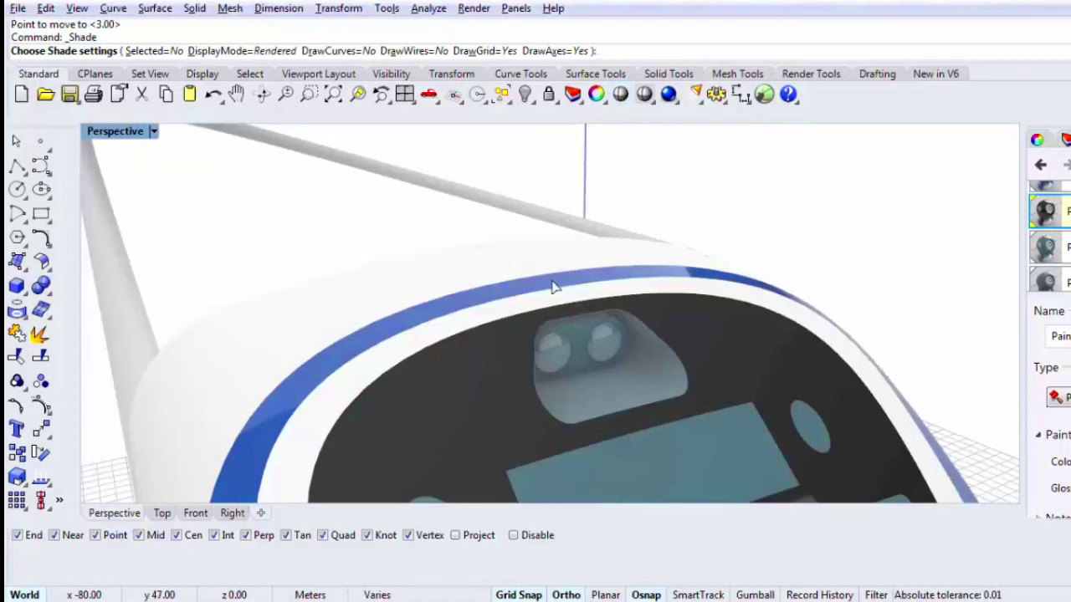
pyautogui.moveTo(552, 286); pyautogui.dragTo(565, 265, button='right')
pyautogui.scroll(-8, 565, 265)
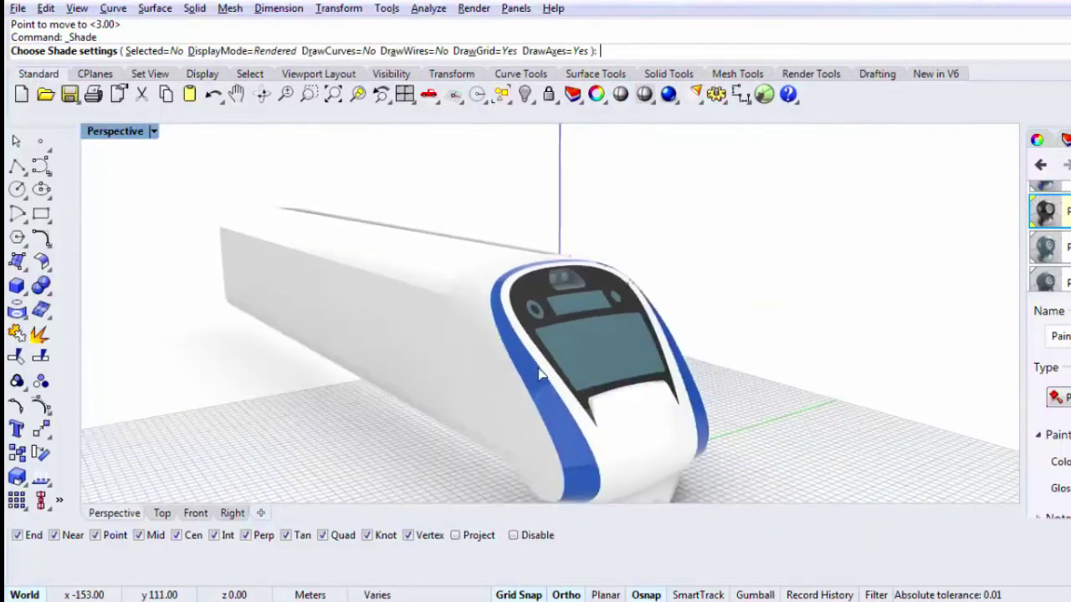
pyautogui.press('Escape')
pyautogui.doubleClick(138, 132)
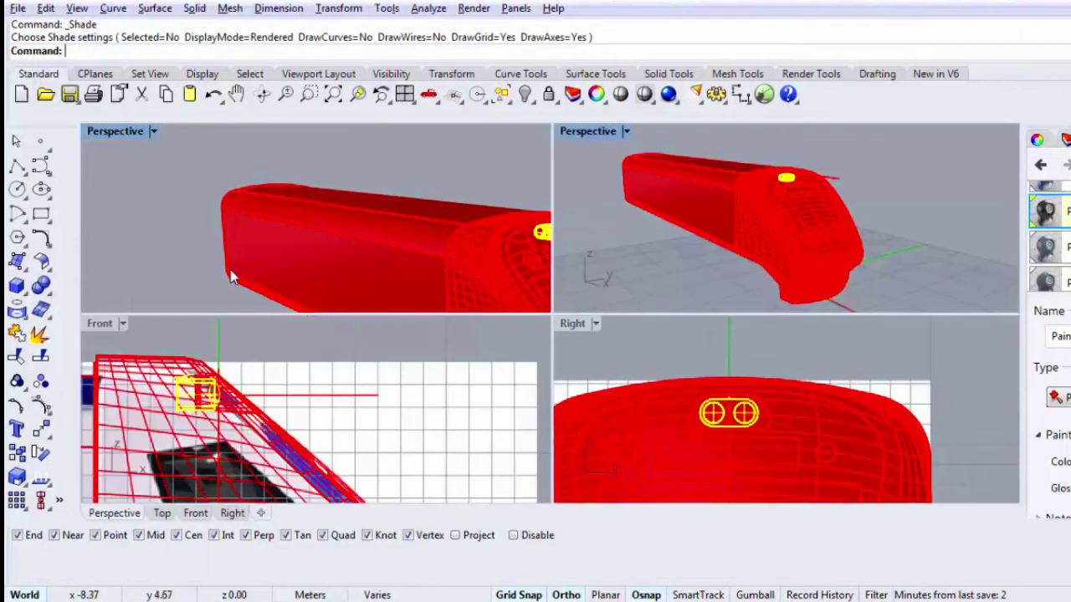
pyautogui.scroll(4, 203, 383)
pyautogui.write('m')
pyautogui.press('Return')
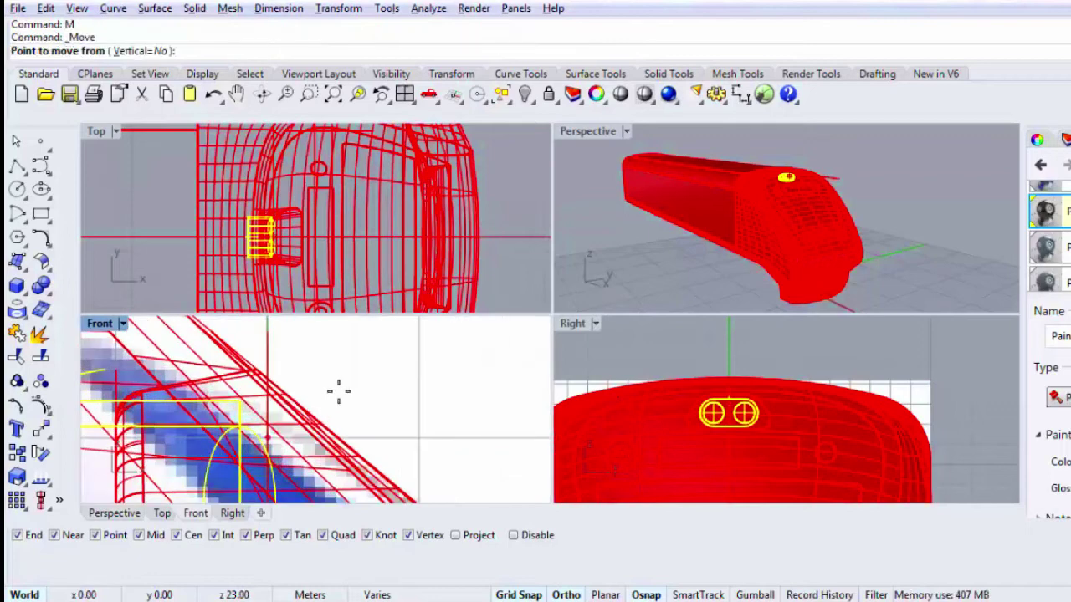
pyautogui.press('F9')
pyautogui.click(333, 385)
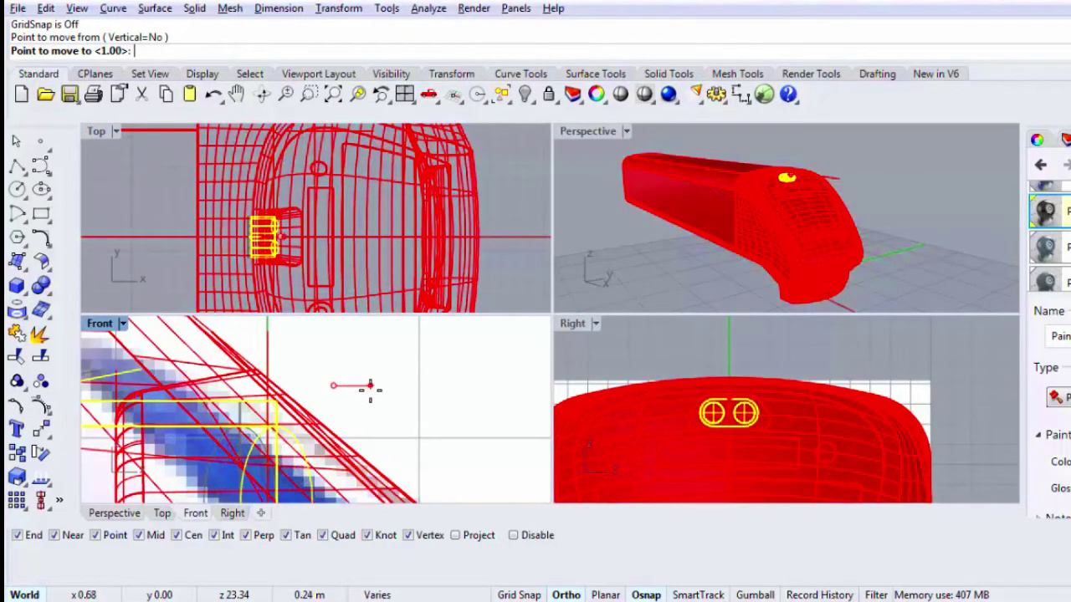
pyautogui.click(368, 387)
# Step: Examine the twin-lamp block inside its housing in rendered shading, and open the settings of the plastic material
pyautogui.scroll(5, 860, 182)
pyautogui.scroll(5, 771, 186)
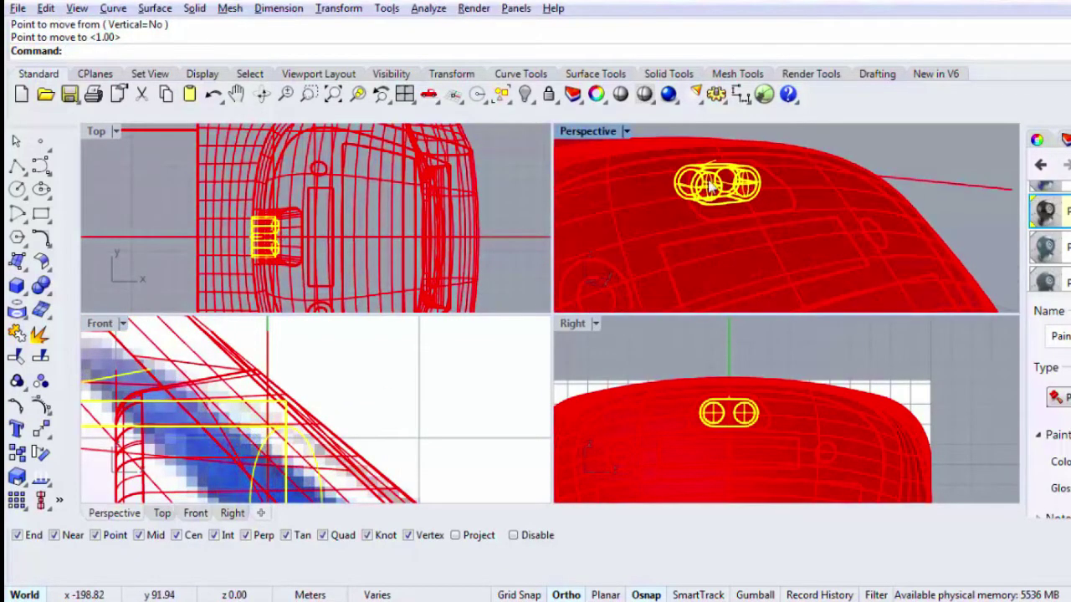
pyautogui.press('Escape')
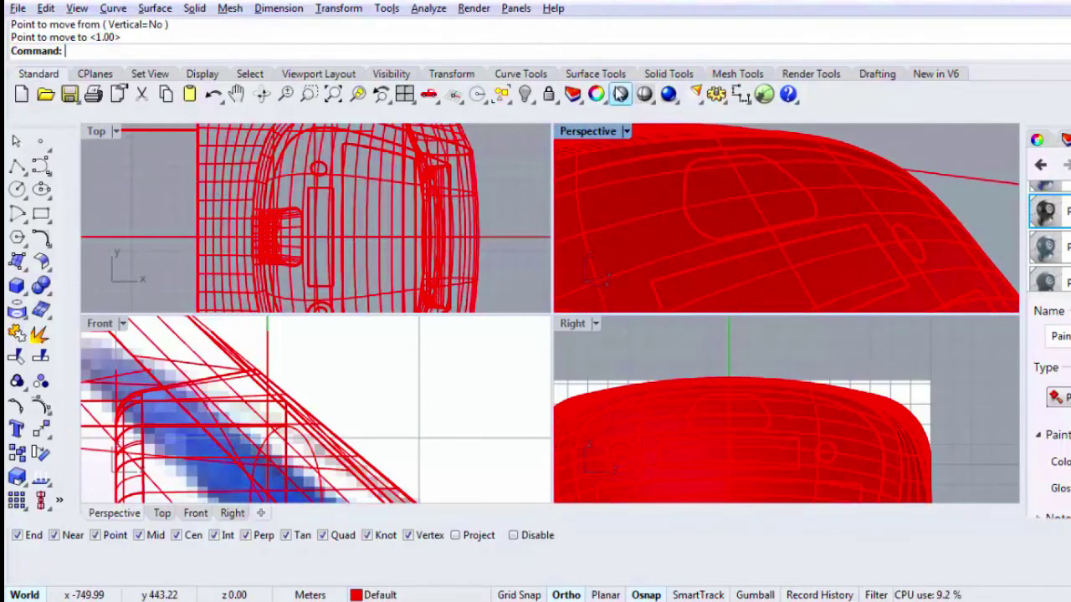
pyautogui.click(620, 94)
pyautogui.keyDown('ctrl'); pyautogui.moveTo(694, 199); pyautogui.dragTo(701, 308, button='right'); pyautogui.keyUp('ctrl')
pyautogui.press('Escape')
pyautogui.scroll(-1, 1065, 278)
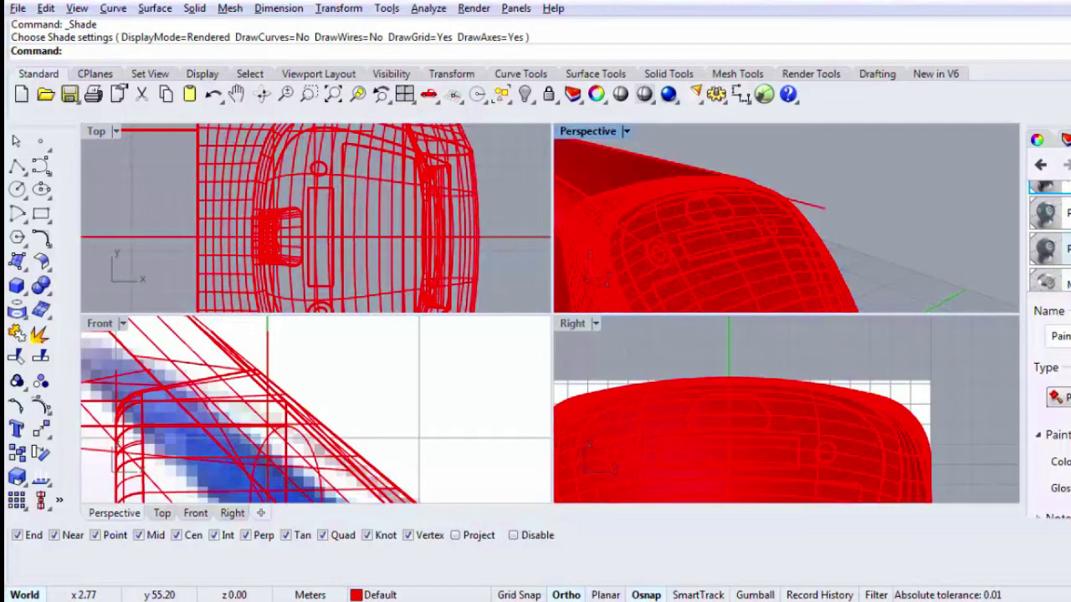
pyautogui.click(1066, 249)
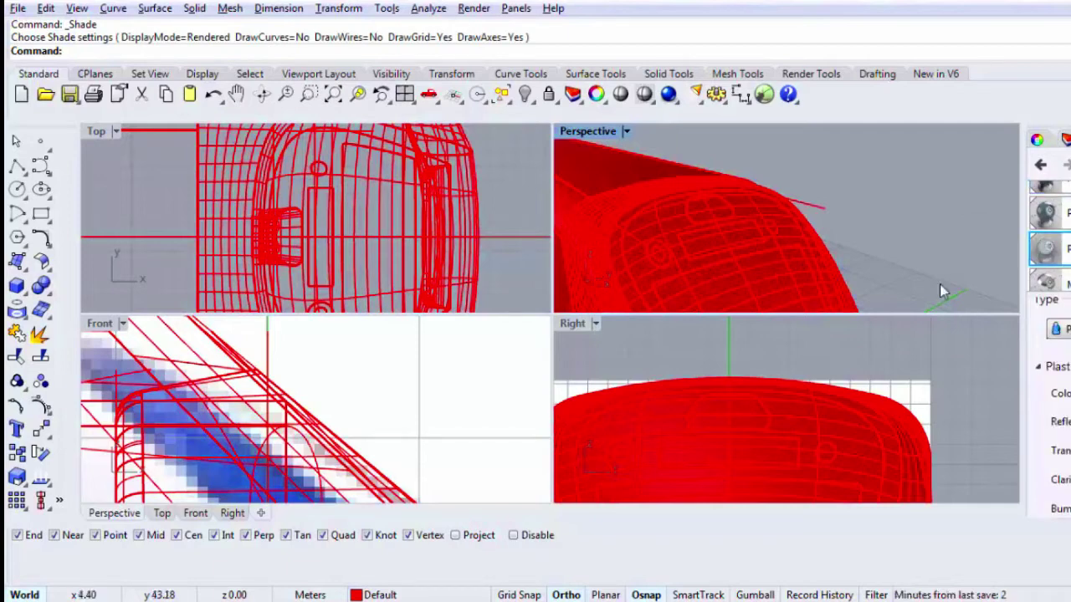
pyautogui.moveTo(941, 291); pyautogui.dragTo(726, 149, button='right')
# Step: Examine the whole train in rendered shading from several angles, fitting all objects in the maximized Perspective view
pyautogui.click(643, 95)
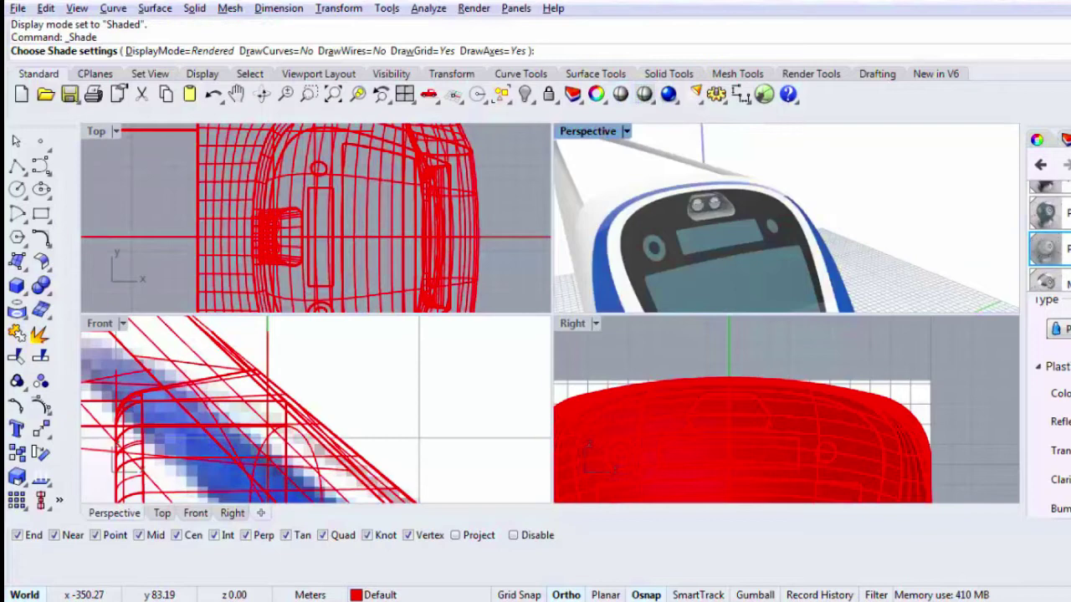
pyautogui.doubleClick(614, 129)
pyautogui.write('z')
pyautogui.press('Return')
pyautogui.write('e')
pyautogui.press('Return')
pyautogui.moveTo(669, 268); pyautogui.dragTo(711, 299, button='right')
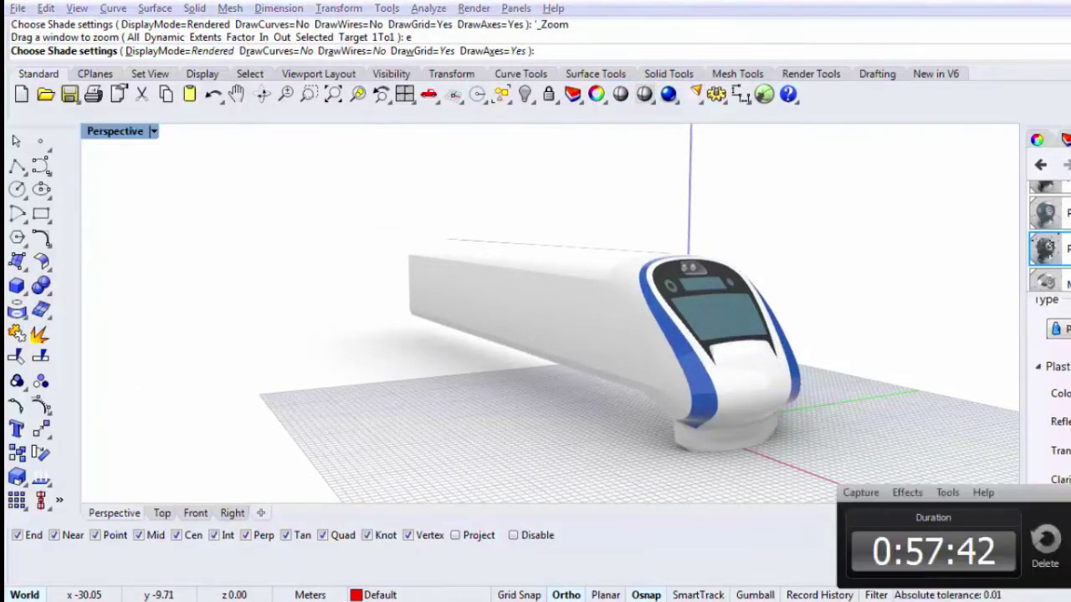
pyautogui.moveTo(447, 412); pyautogui.dragTo(527, 460, button='right')
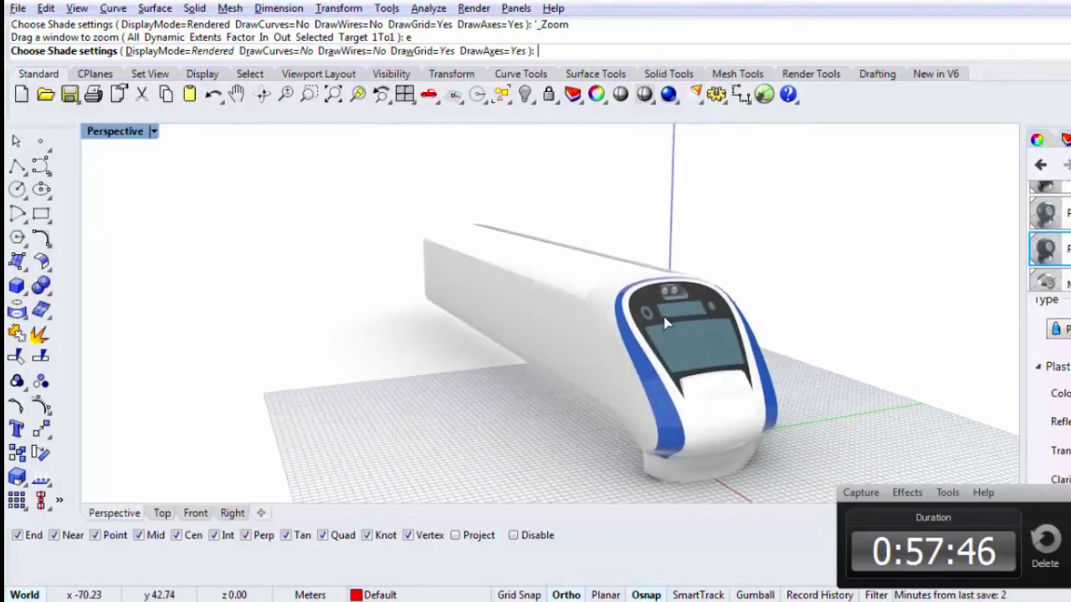
pyautogui.keyDown('ctrl'); pyautogui.moveTo(666, 323); pyautogui.dragTo(676, 293, button='right'); pyautogui.keyUp('ctrl')
pyautogui.scroll(-2, 597, 277)
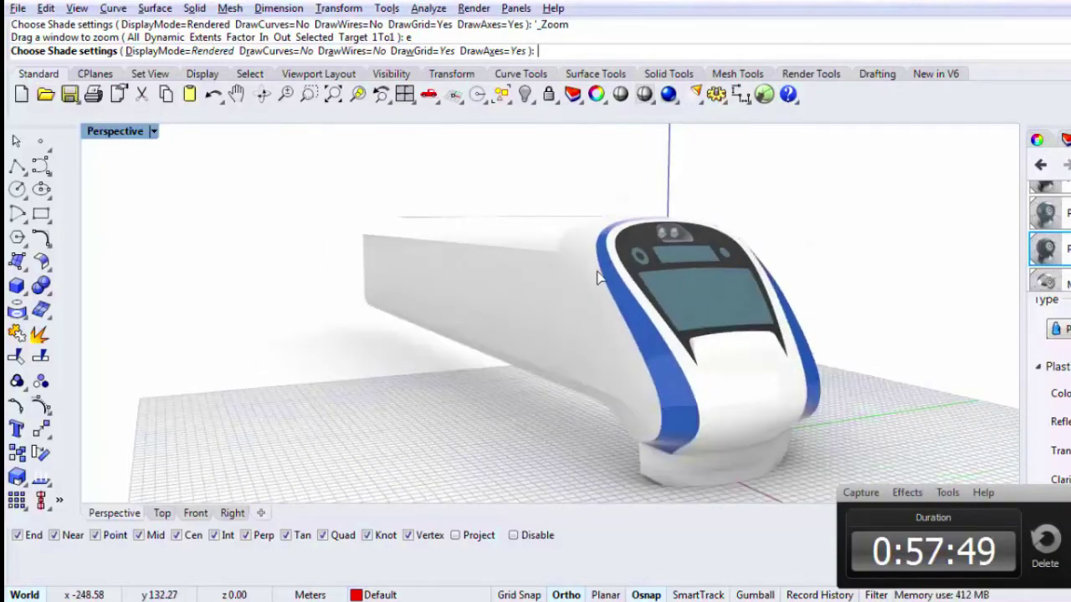
pyautogui.scroll(2, 733, 261)
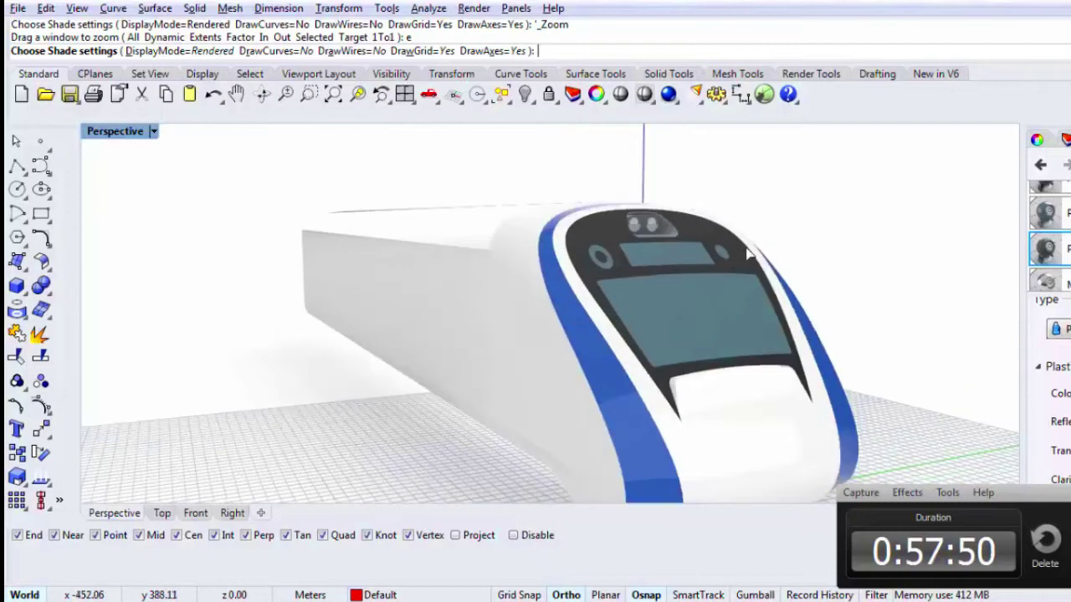
# Step: Examine the reference photo of the real train in the photo viewer, and return to the rendered model in Rhino
pyautogui.moveTo(747, 241)
pyautogui.mouseDown(button='right')
pyautogui.moveTo(604, 243)
pyautogui.moveTo(757, 248)
pyautogui.moveTo(745, 239)
pyautogui.mouseUp(button='right')
pyautogui.click(198, 600)
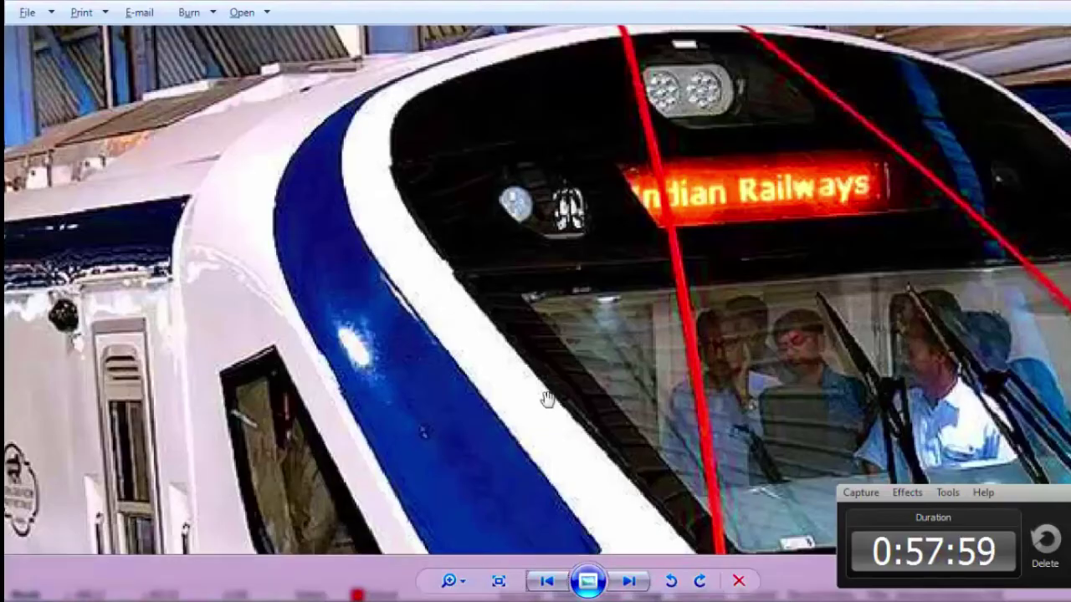
pyautogui.scroll(-2, 548, 400)
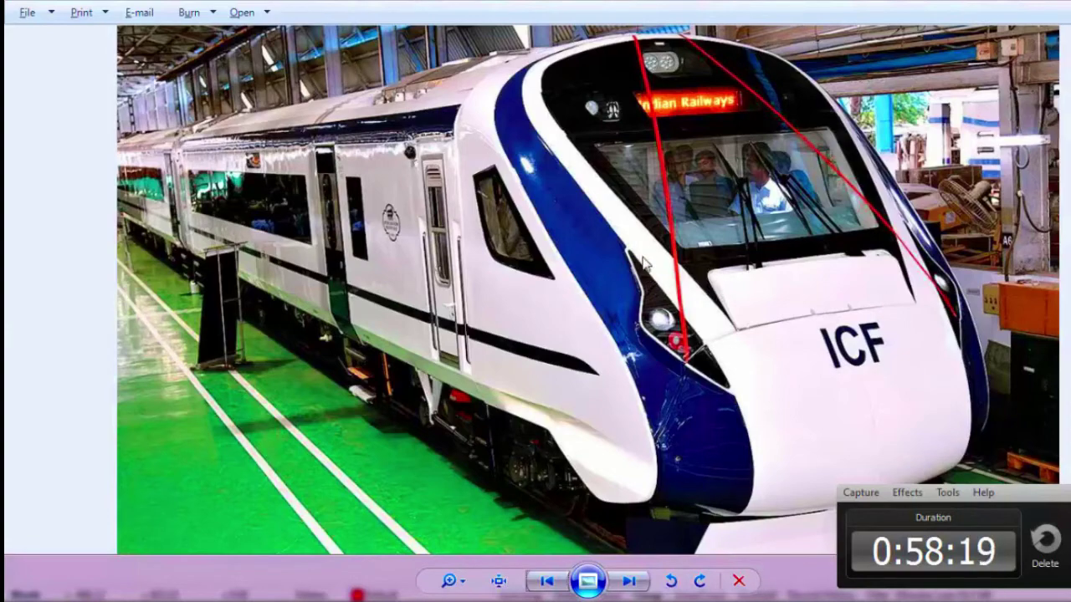
pyautogui.hotkey('alt', 'Tab')
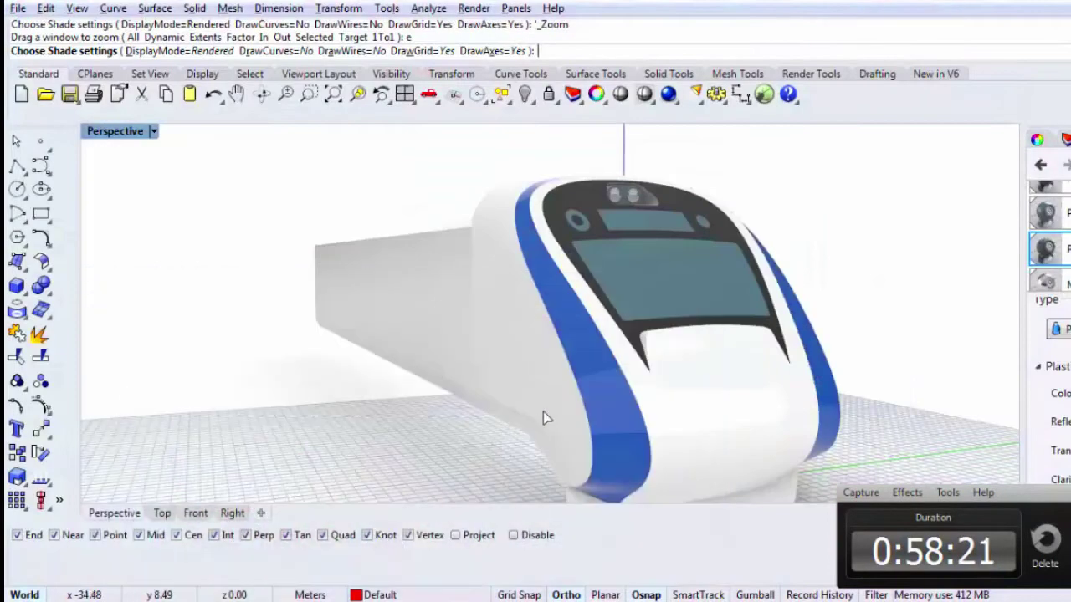
pyautogui.moveTo(492, 386); pyautogui.dragTo(404, 361, button='right')
pyautogui.scroll(-6, 485, 351)
# Step: Leave rendered shading and show the maximized Right view in wireframe around the side headlight
pyautogui.press('Return')
pyautogui.doubleClick(126, 134)
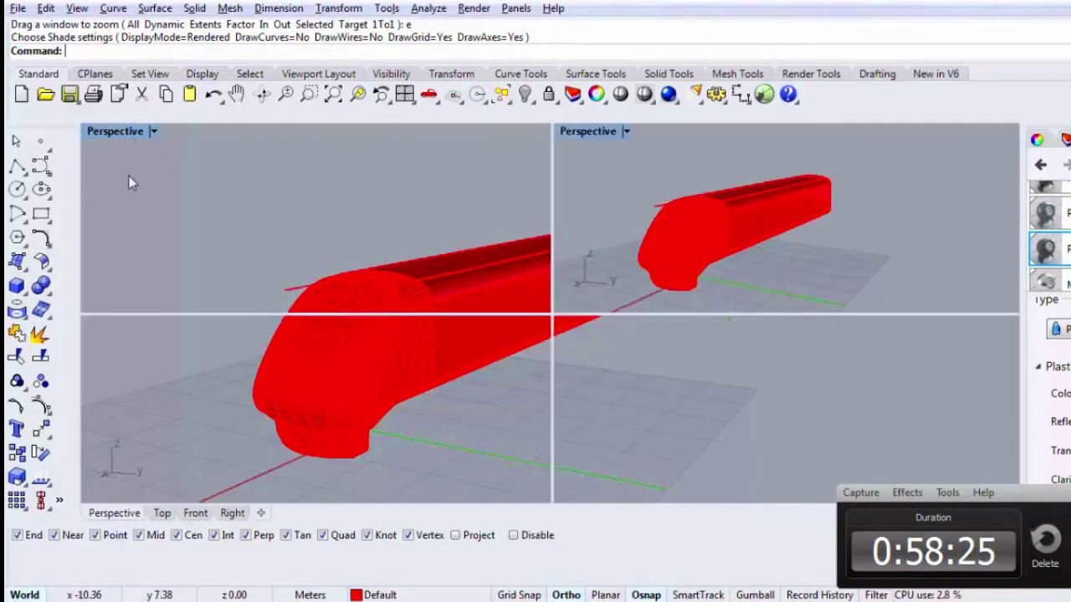
pyautogui.doubleClick(573, 324)
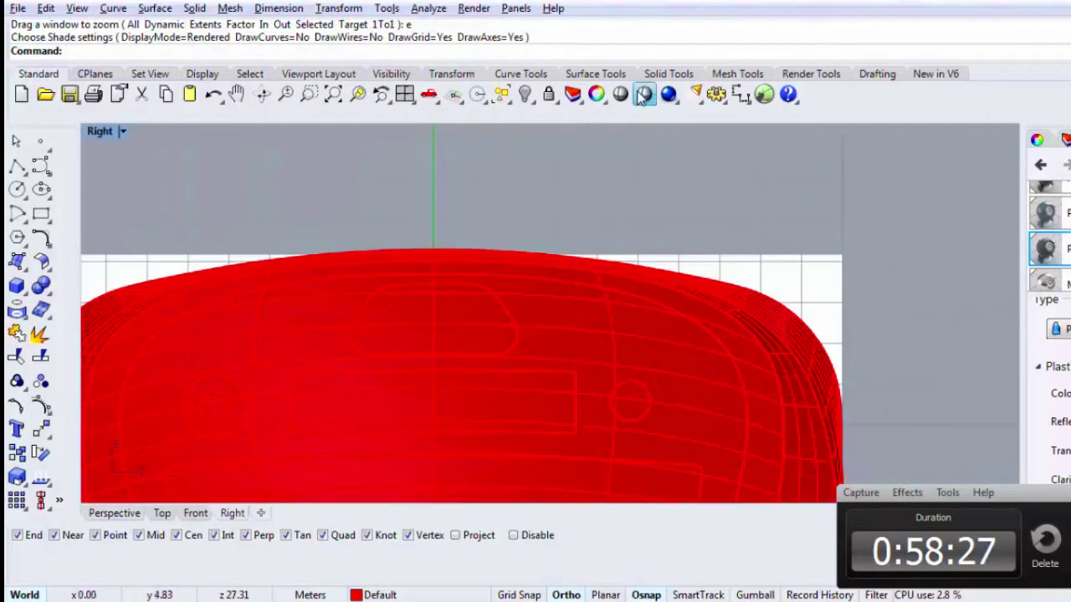
pyautogui.click(644, 95)
pyautogui.scroll(-5, 578, 205)
pyautogui.scroll(10, 463, 243)
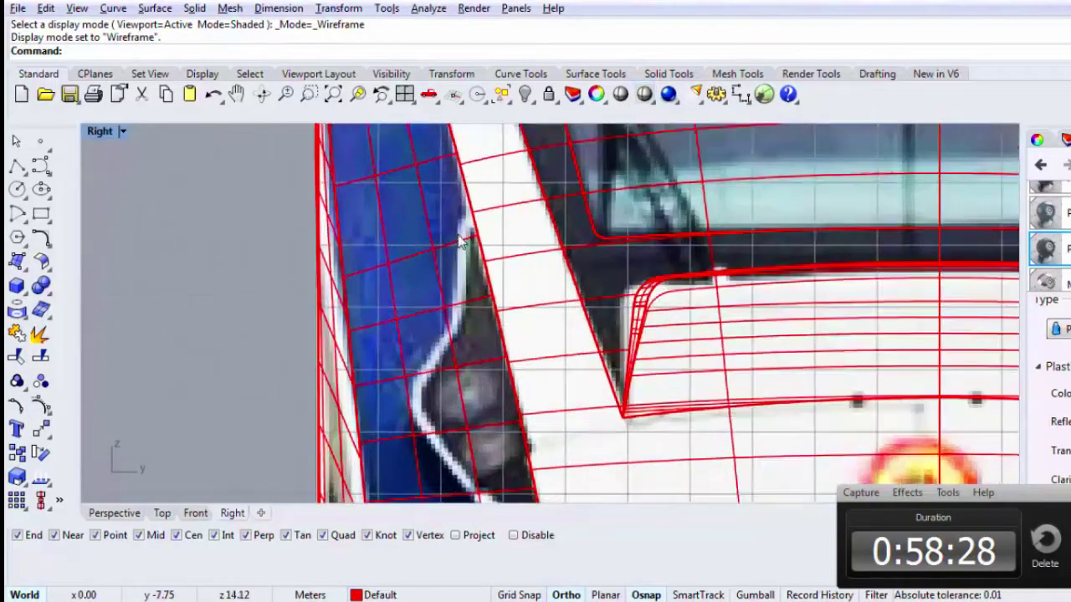
# Step: Isolate the curve that runs along the inner edge of the blue stripes
pyautogui.scroll(3, 462, 243)
pyautogui.click(493, 231)
pyautogui.click(487, 228)
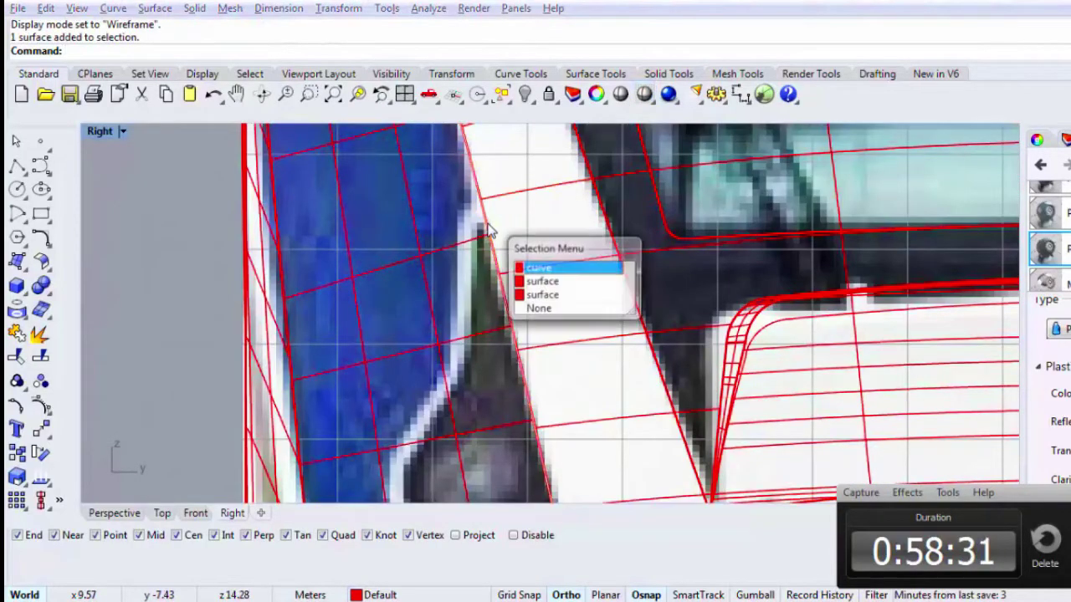
pyautogui.rightClick(487, 228)
pyautogui.scroll(-12, 489, 229)
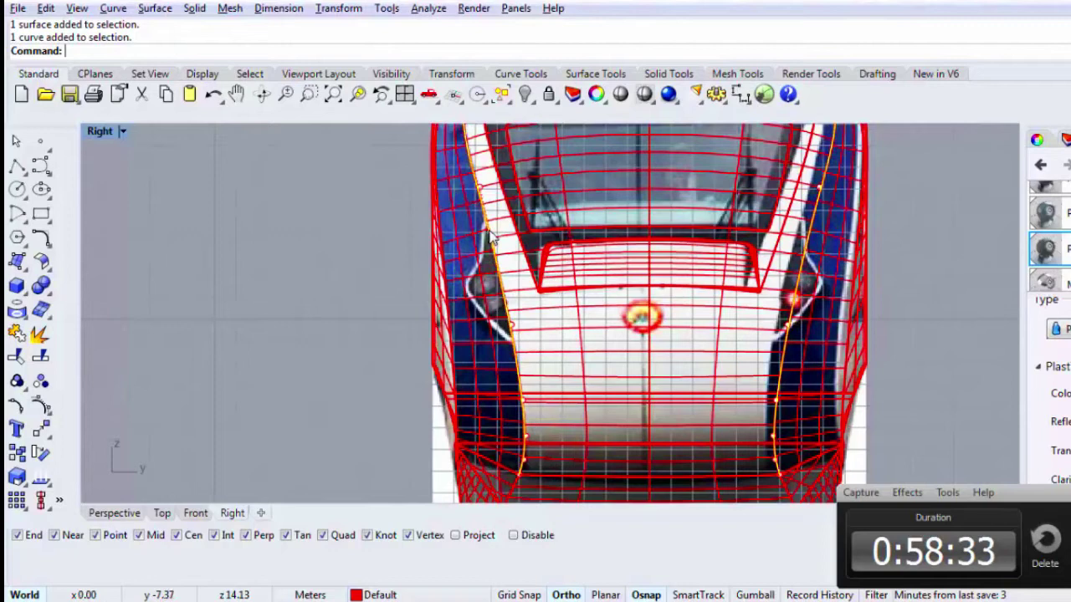
pyautogui.hotkey('ctrl', 'shift', 'h')
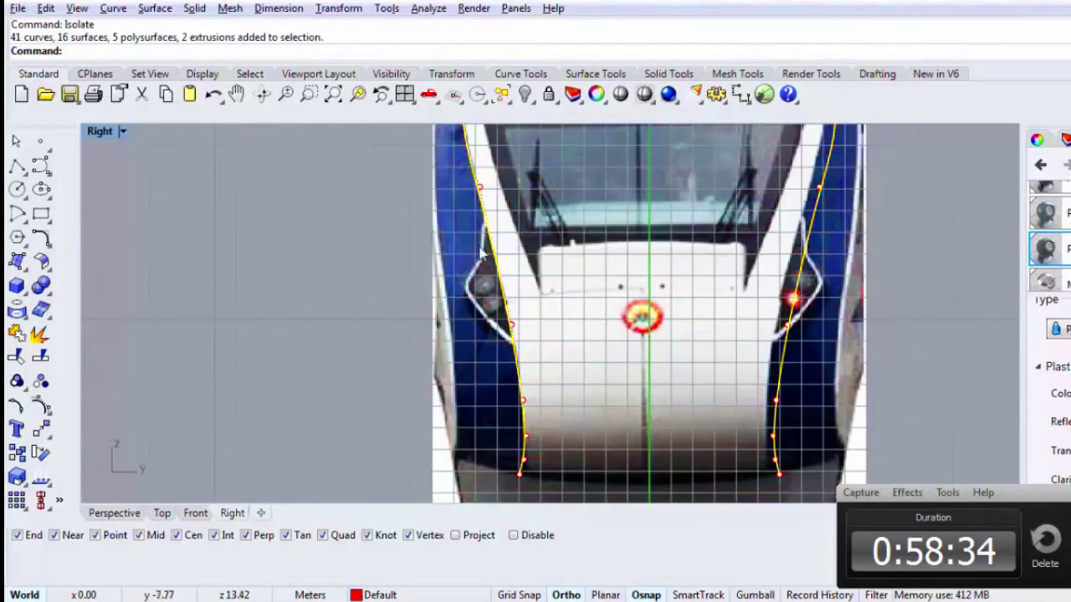
# Step: Start a degree-3 control-point curve on the stripe edge above the side headlight, tracing the housing's upper outline with object snaps disabled
pyautogui.scroll(5, 479, 250)
pyautogui.click(27, 166)
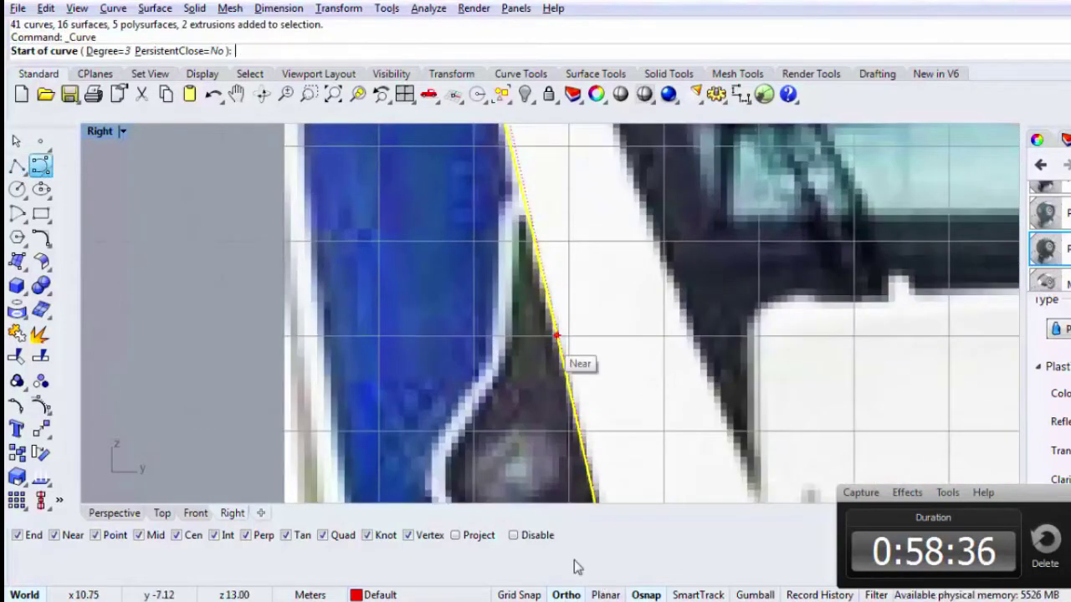
pyautogui.click(535, 535)
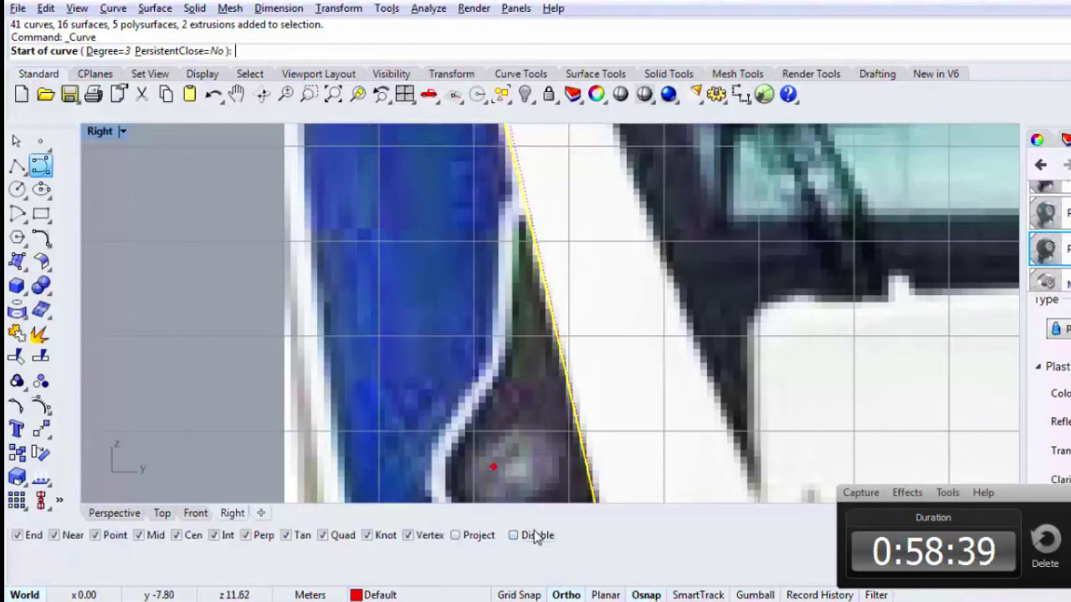
pyautogui.click(521, 190)
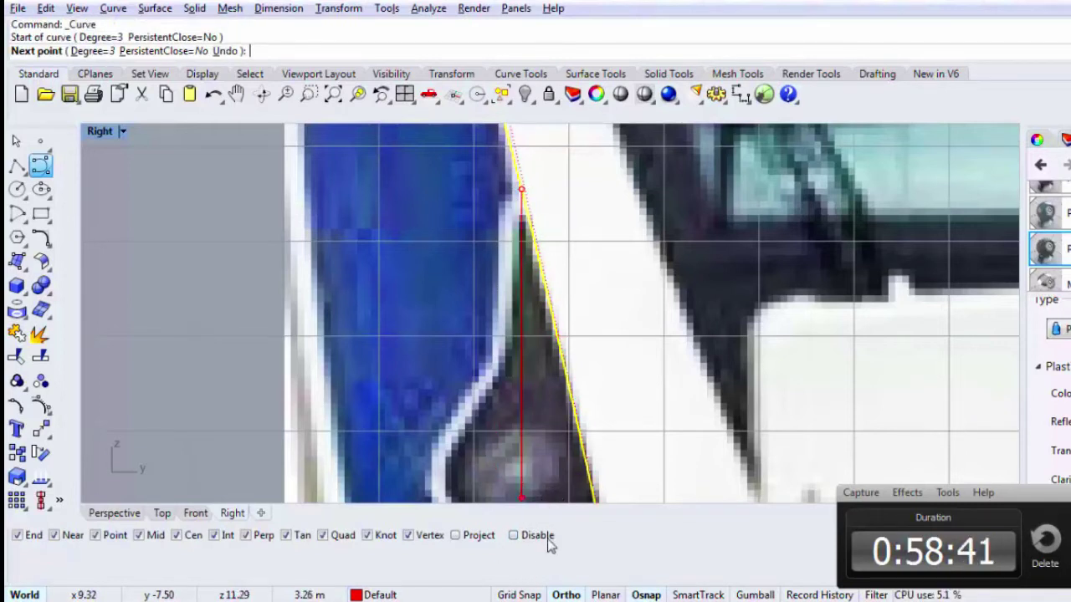
pyautogui.click(549, 540)
pyautogui.click(497, 189)
pyautogui.click(494, 259)
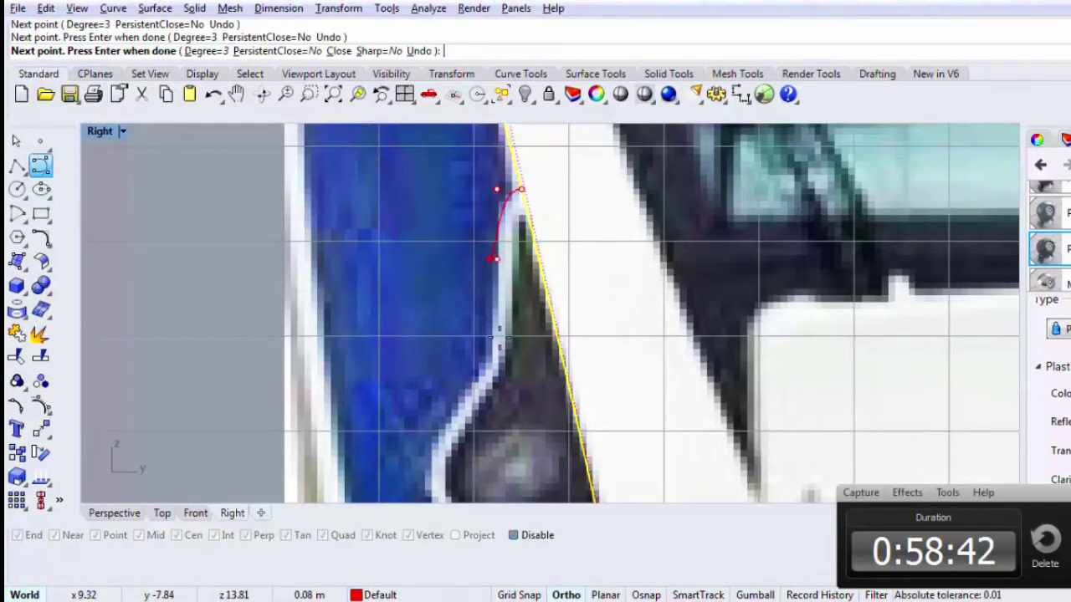
pyautogui.click(504, 355)
# Step: Continue the curve around the outer side of the headlight and end it snapped to the stripe edge curve below the housing
pyautogui.scroll(-3, 497, 355)
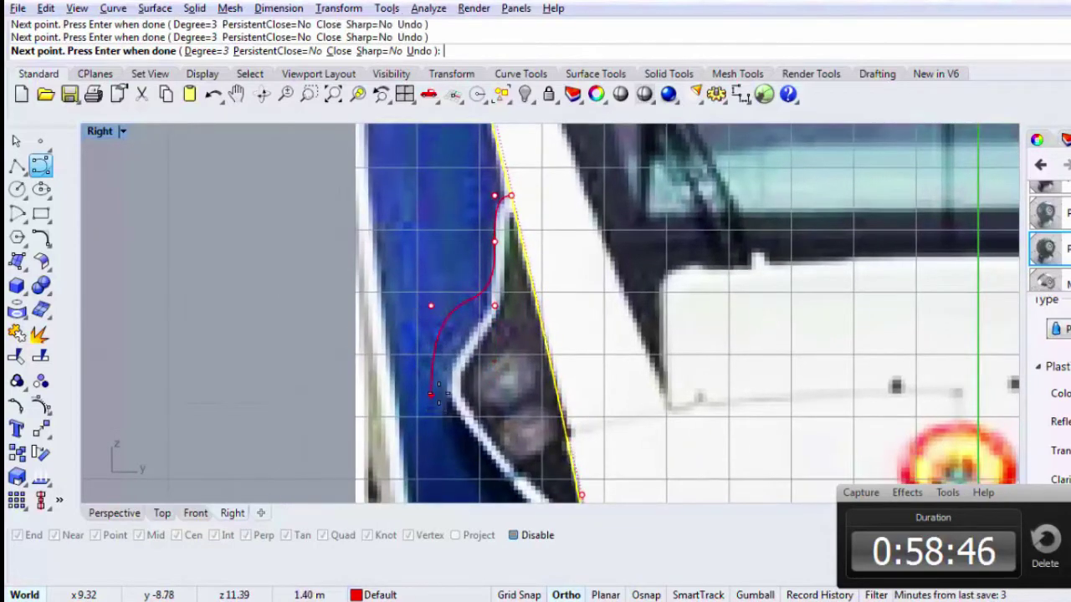
pyautogui.click(439, 393)
pyautogui.moveTo(452, 406); pyautogui.dragTo(409, 298, button='right')
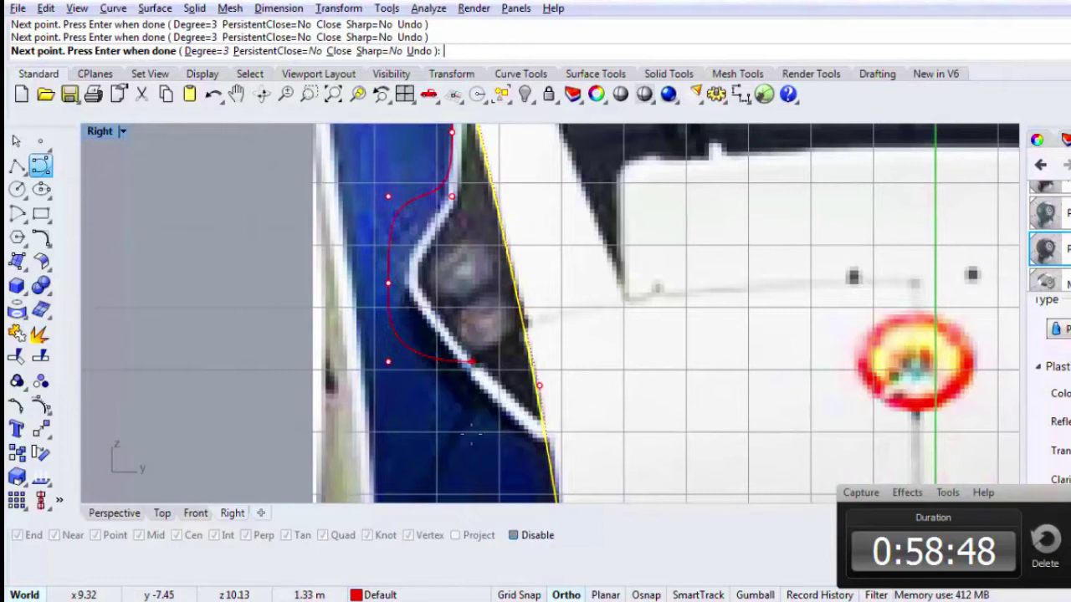
pyautogui.click(538, 536)
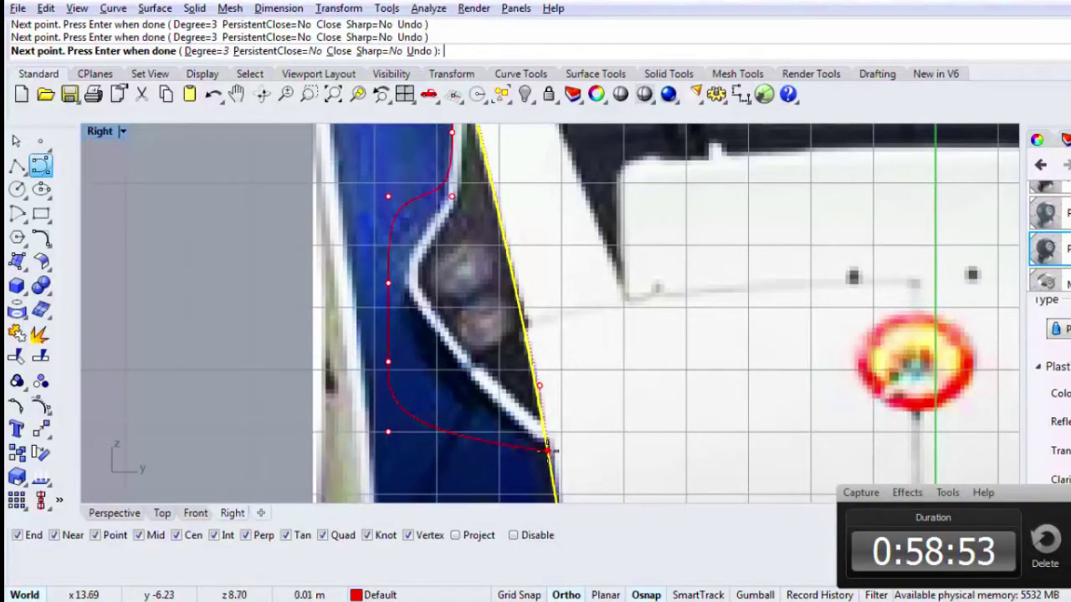
pyautogui.click(548, 449)
pyautogui.press('Return')
# Step: Select the new headlight outline curve and check its position against the stripe edge in the Front view
pyautogui.click(399, 414)
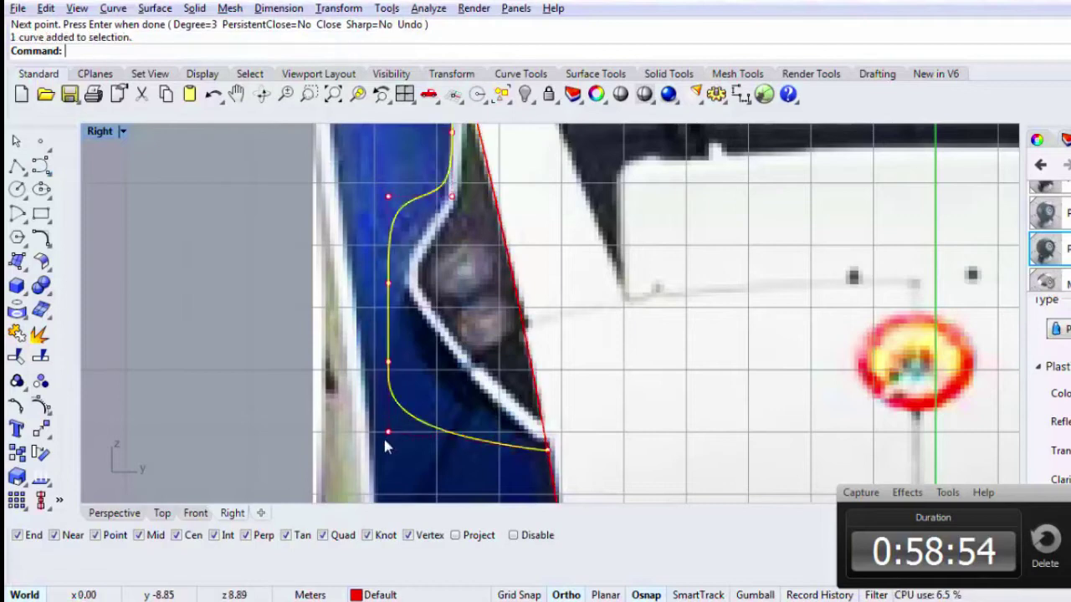
pyautogui.click(384, 436)
pyautogui.click(396, 409)
pyautogui.doubleClick(98, 132)
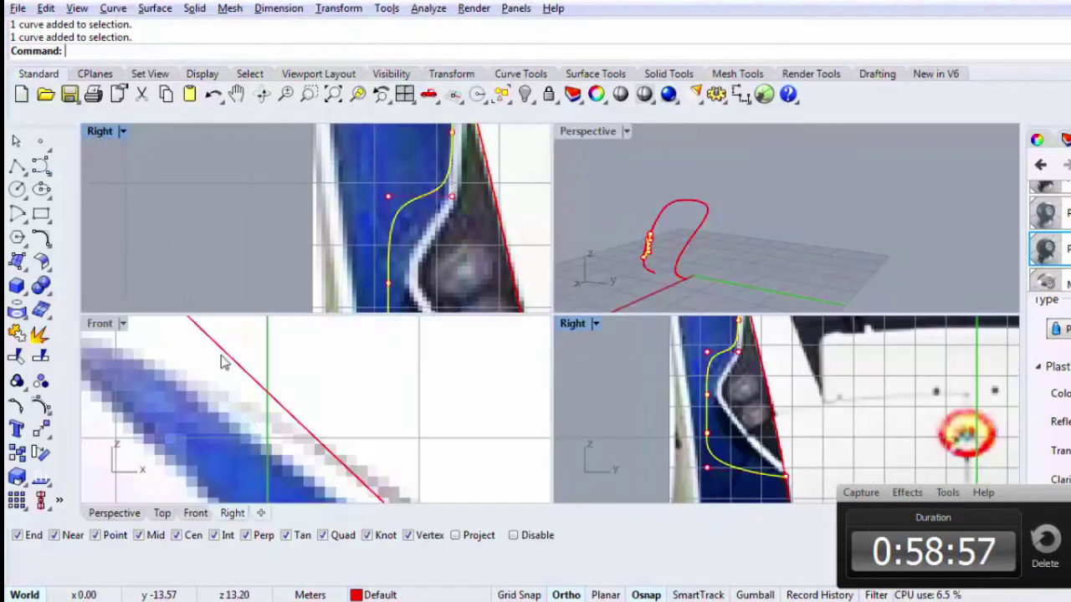
pyautogui.scroll(-5, 310, 410)
pyautogui.scroll(8, 353, 460)
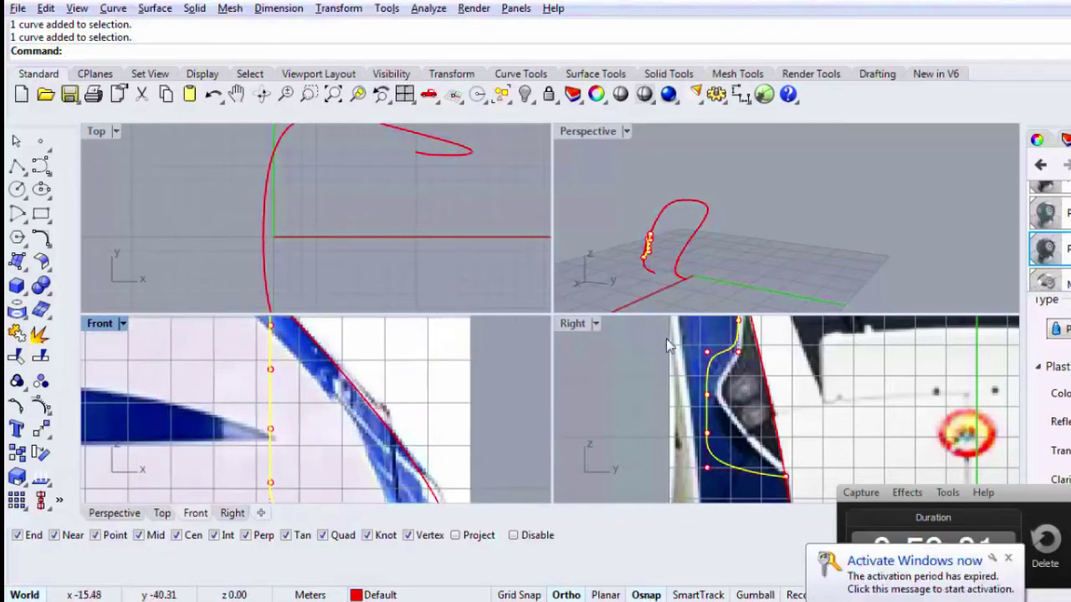
# Step: In the maximized Right view, move the outline's control point beside the upper end about 0.15 m down and 0.07 m outward
pyautogui.doubleClick(565, 323)
pyautogui.scroll(4, 410, 201)
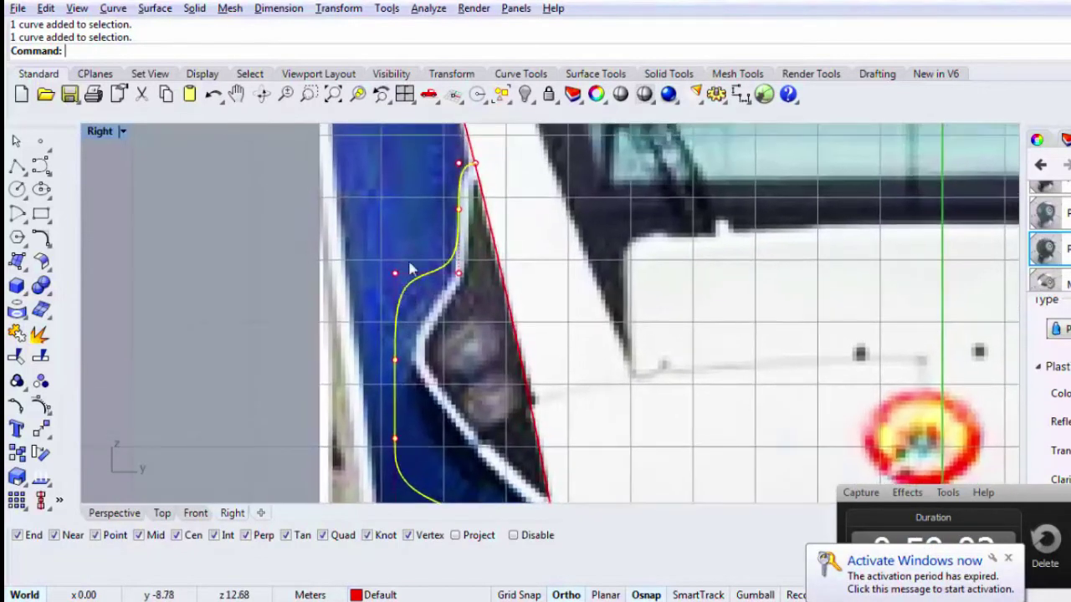
pyautogui.click(465, 163)
pyautogui.write('m')
pyautogui.press('Return')
pyautogui.click(403, 182)
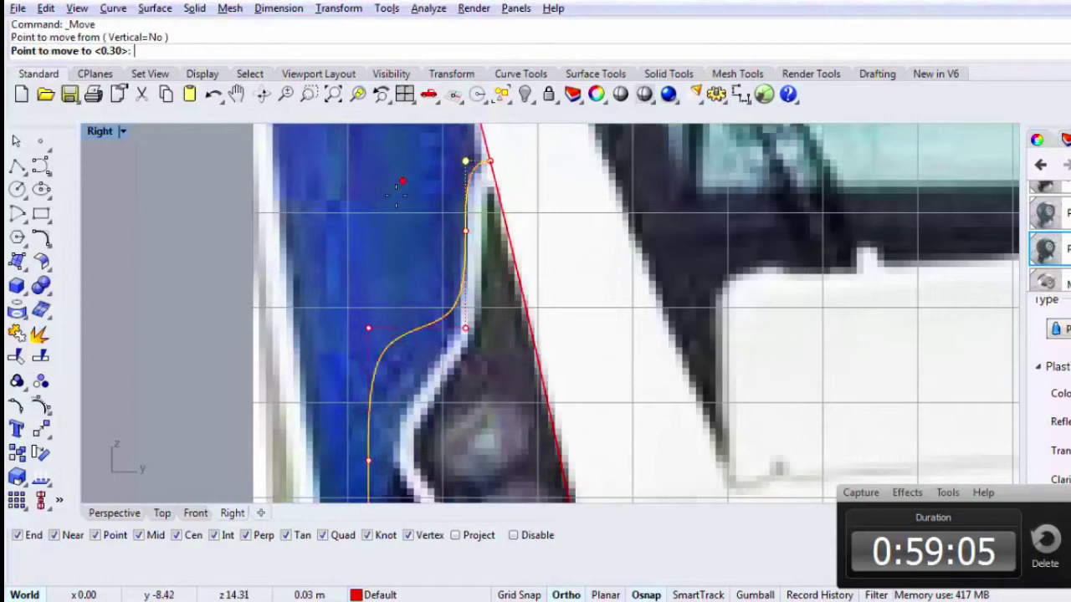
pyautogui.click(402, 199)
pyautogui.press('Return')
pyautogui.click(403, 205)
pyautogui.click(400, 205)
pyautogui.scroll(-2, 355, 249)
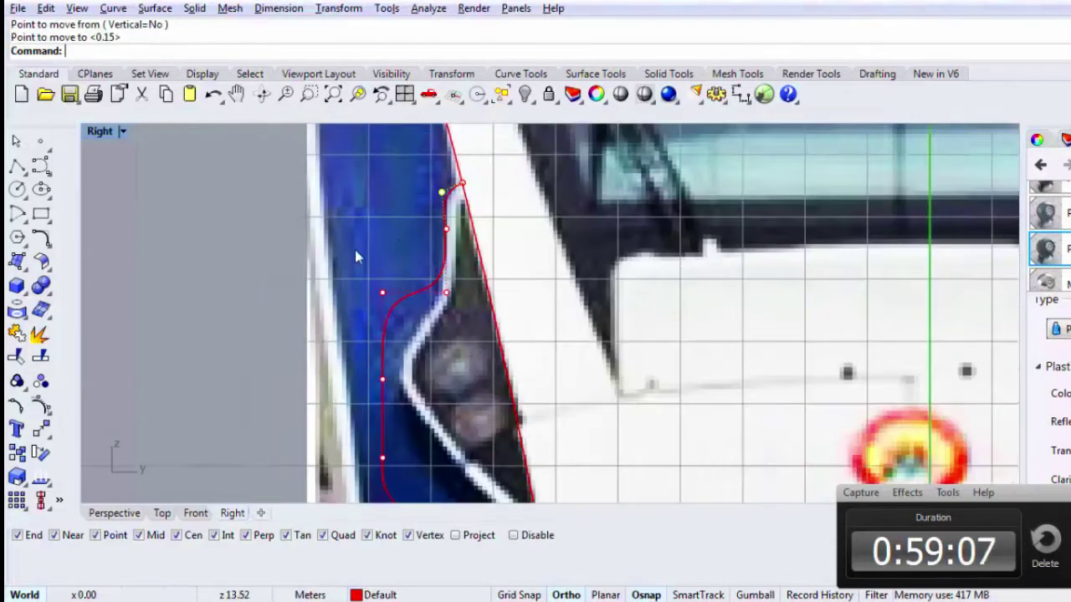
# Step: Move the control point at the outline's outer bend about 1.3 m down, and lower the one beneath it and shift it about 0.6 m inward
pyautogui.click(382, 293)
pyautogui.write('m')
pyautogui.press('Return')
pyautogui.click(270, 289)
pyautogui.click(279, 369)
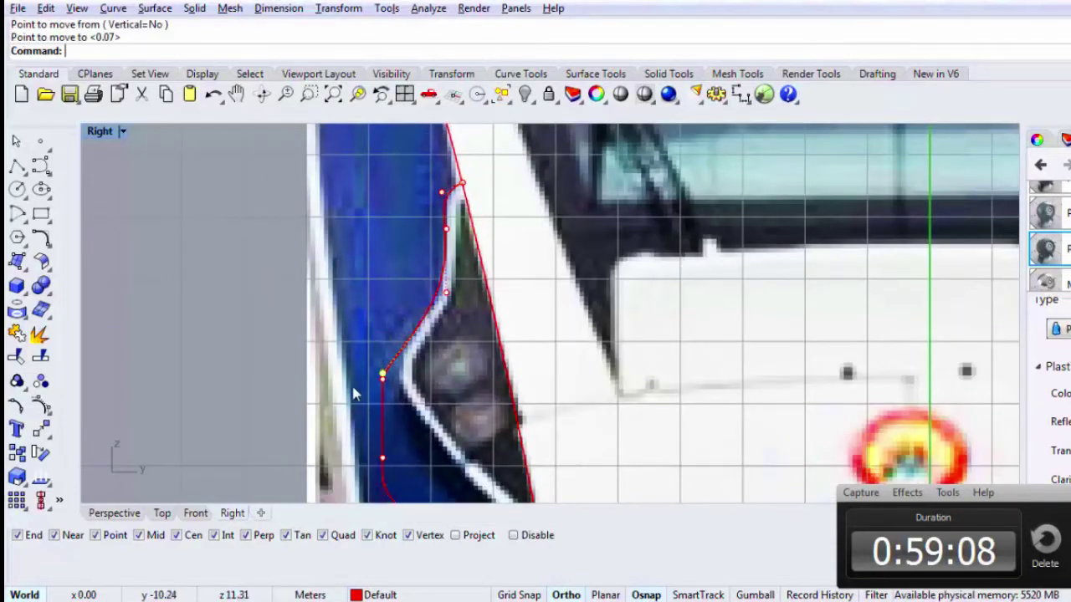
pyautogui.click(382, 402)
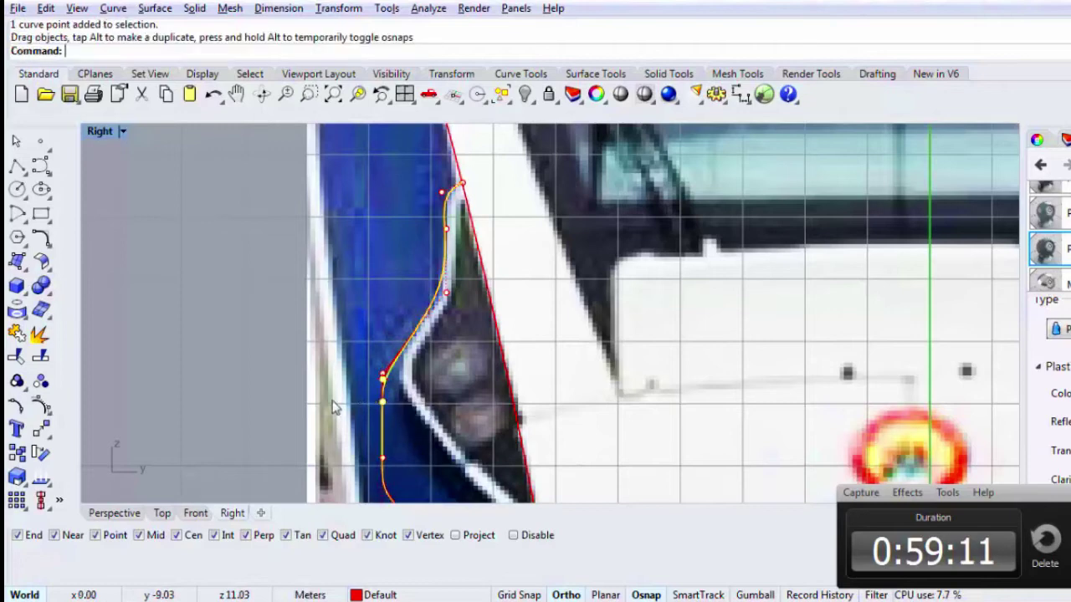
pyautogui.write('m')
pyautogui.press('Return')
pyautogui.click(237, 383)
pyautogui.click(275, 391)
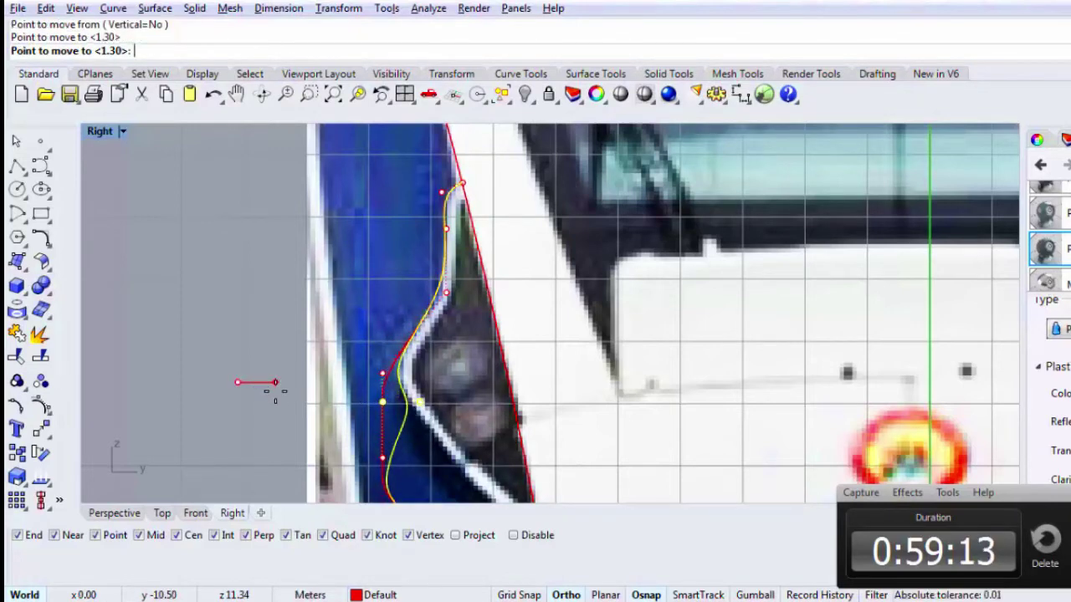
# Step: Move the control point at the outline's inward bend above the lamps about 0.11 m down
pyautogui.scroll(-2, 350, 335)
pyautogui.scroll(6, 427, 286)
pyautogui.click(426, 312)
pyautogui.scroll(2, 436, 328)
pyautogui.write('m')
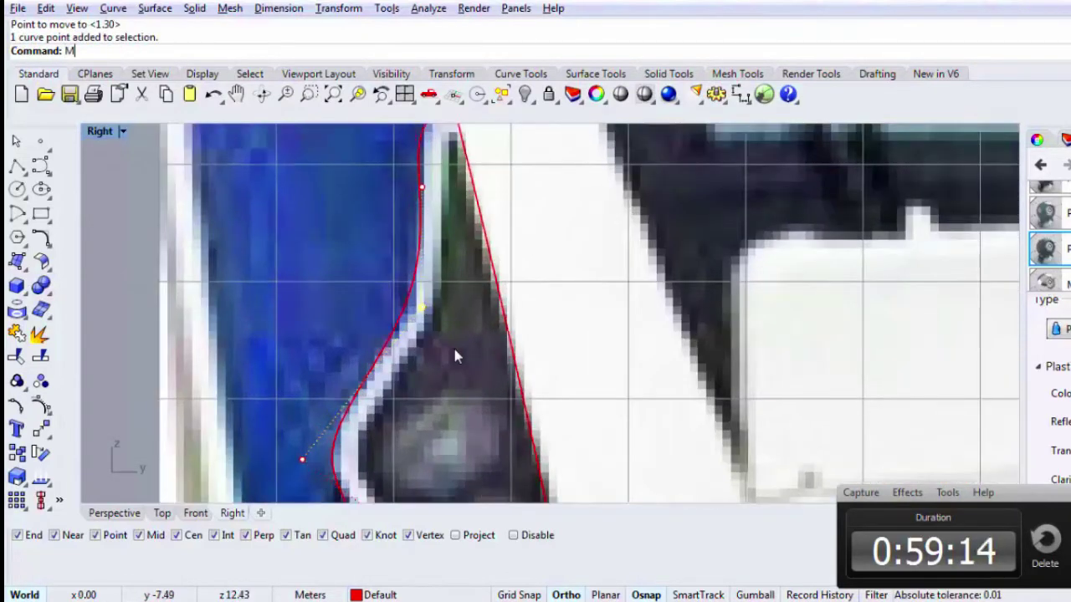
pyautogui.press('Return')
pyautogui.click(452, 345)
pyautogui.click(453, 356)
# Step: Move the outline's lowest outer control point about 2.04 m inward, close to the curve's lower end
pyautogui.scroll(-9, 454, 344)
pyautogui.moveTo(457, 285); pyautogui.dragTo(459, 289, button='right')
pyautogui.scroll(2, 459, 287)
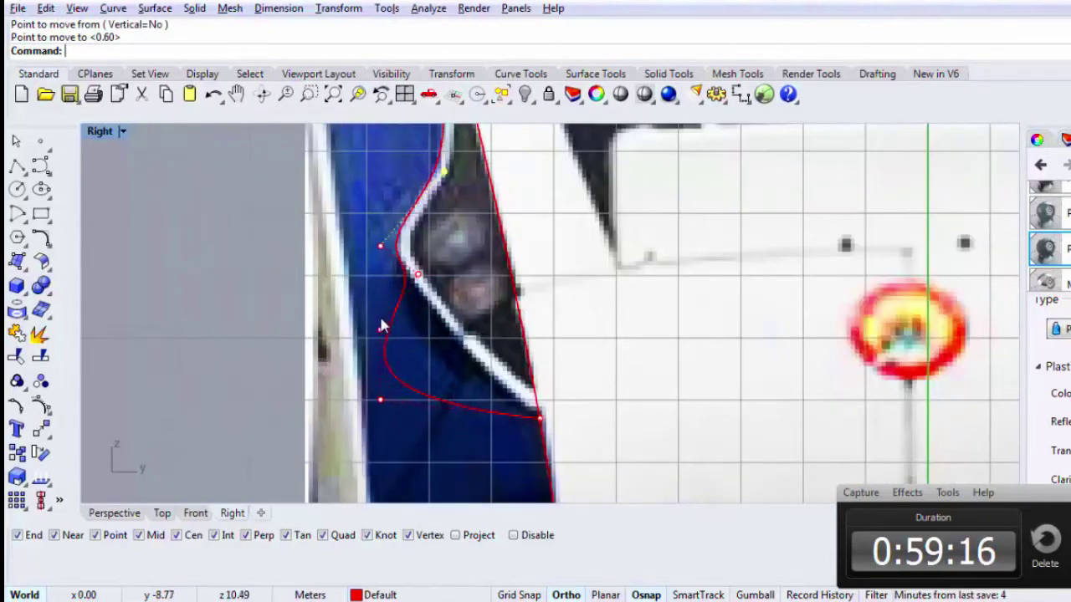
pyautogui.click(381, 400)
pyautogui.write('M')
pyautogui.press('Return')
pyautogui.click(159, 399)
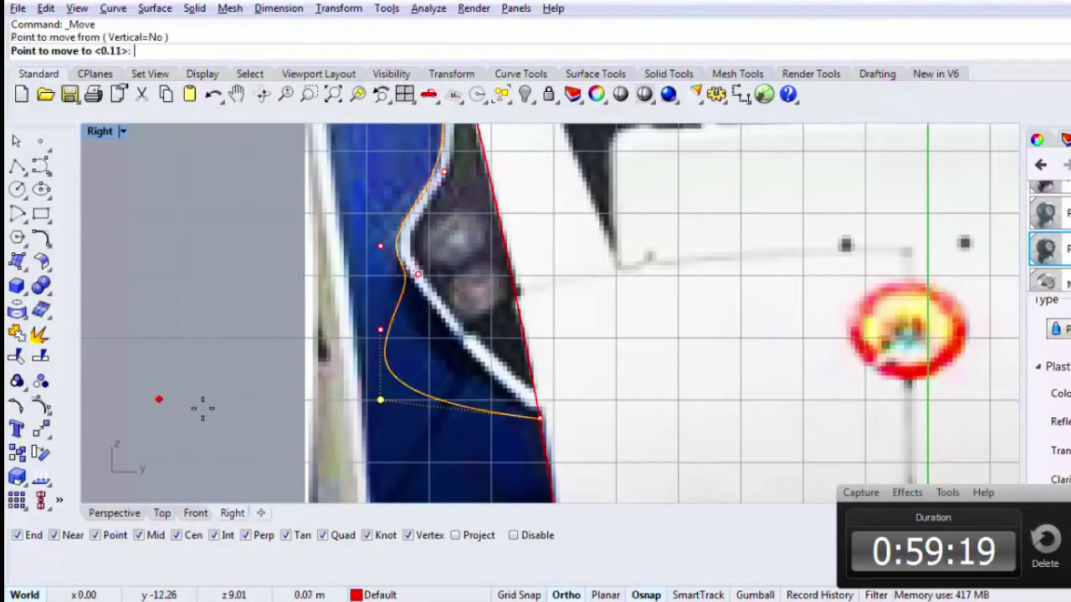
pyautogui.click(286, 410)
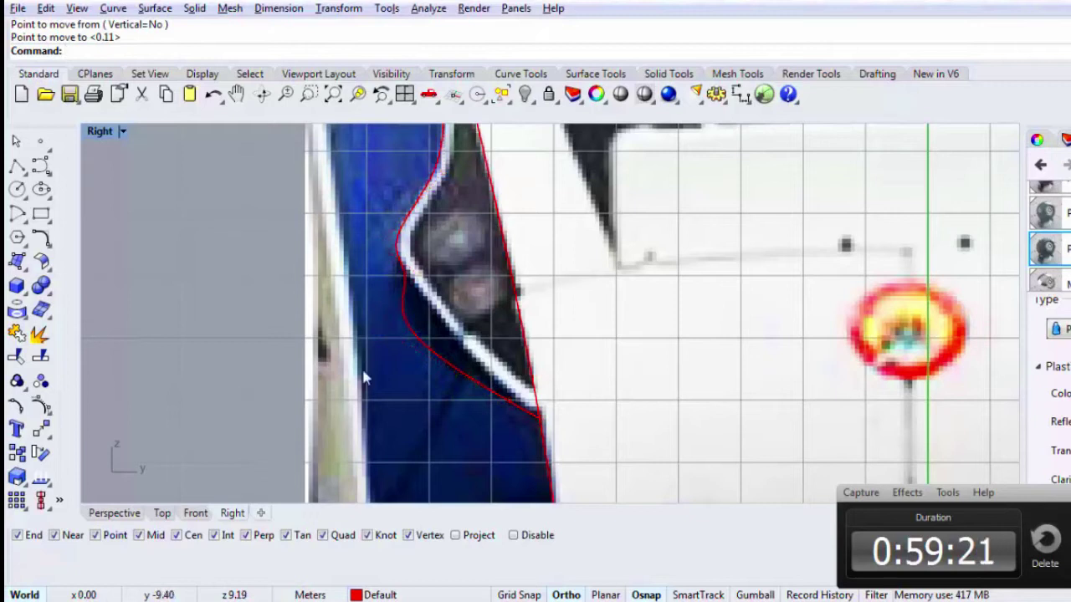
# Step: Delete the outline's outer control point below the lamps, and move the one above it down and about 0.26 m inward
pyautogui.click(421, 334)
pyautogui.click(381, 332)
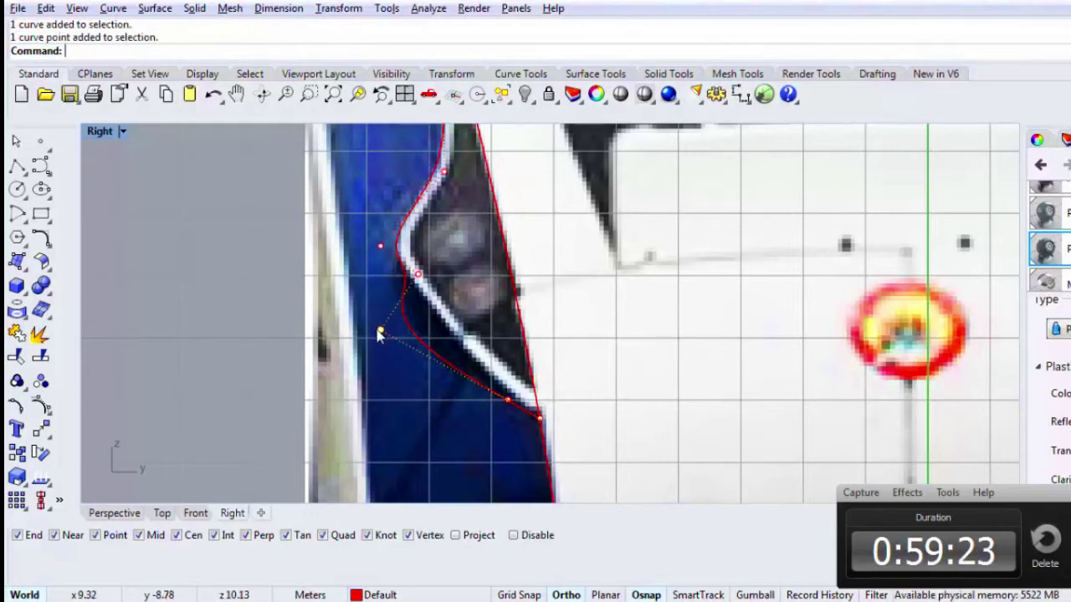
pyautogui.press('Delete')
pyautogui.moveTo(423, 272); pyautogui.dragTo(415, 313)
pyautogui.moveTo(377, 357); pyautogui.dragTo(394, 362)
# Step: Try to raise the outline's lower end point slightly along the stripe edge, and undo the drag
pyautogui.click(540, 418)
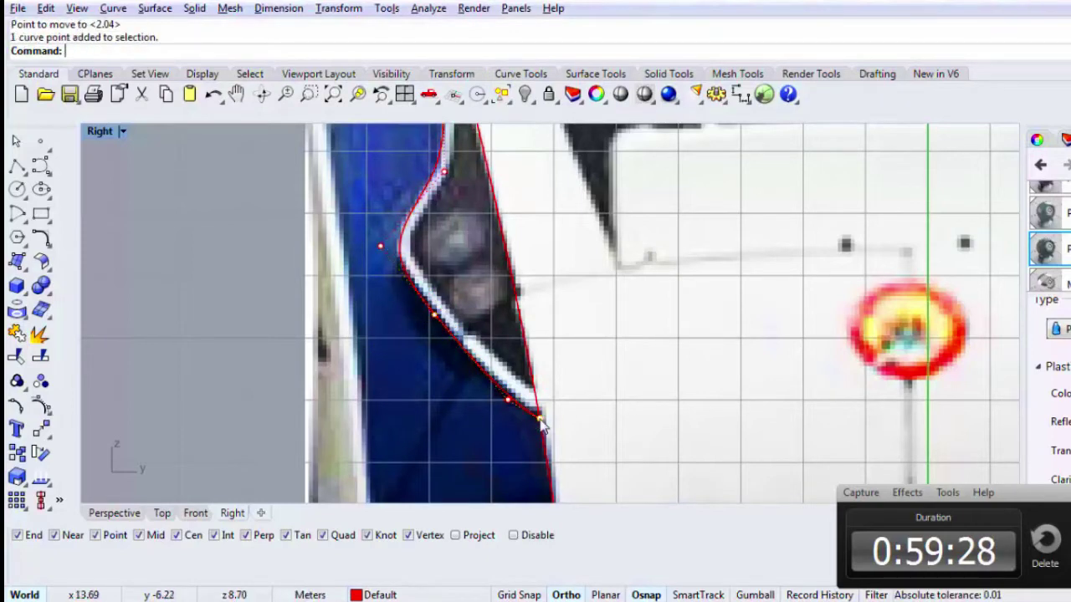
pyautogui.moveTo(540, 418); pyautogui.dragTo(538, 406)
pyautogui.hotkey('ctrl', 'z')
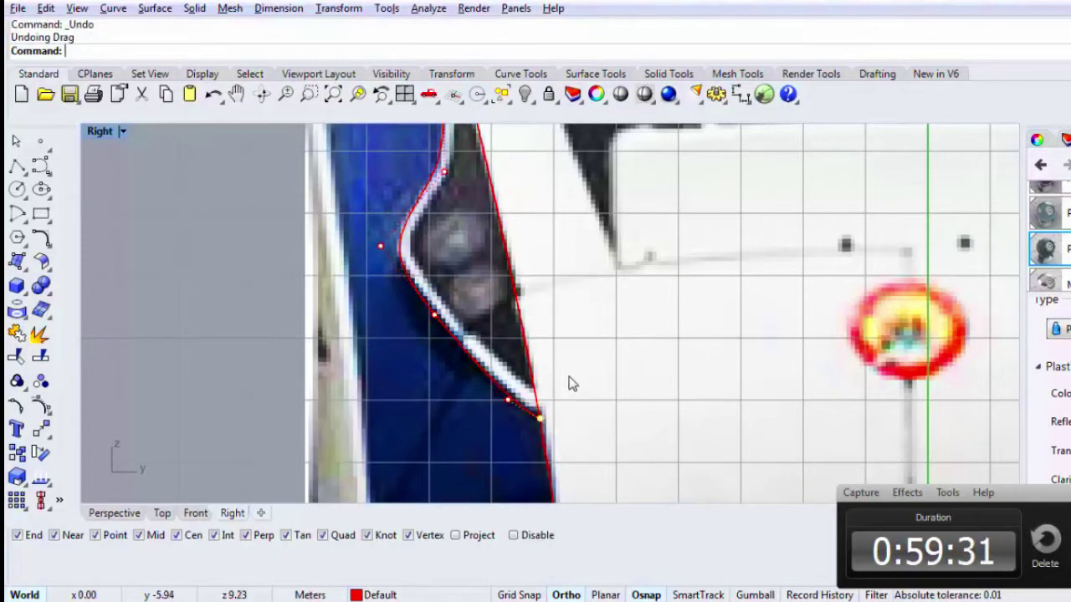
# Step: Move the control point beside the lower lamp slightly inward so the outline follows the white headlight border
pyautogui.scroll(-6, 571, 377)
pyautogui.scroll(5, 484, 459)
pyautogui.click(527, 427)
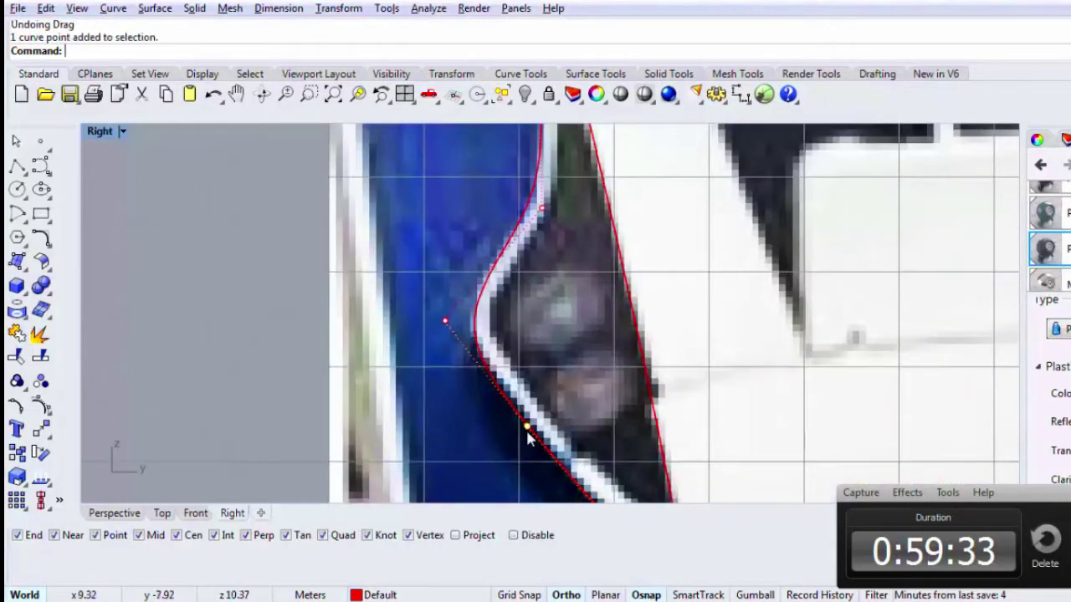
pyautogui.scroll(2, 502, 433)
pyautogui.rightClick(503, 426)
pyautogui.click(447, 437)
pyautogui.click(460, 436)
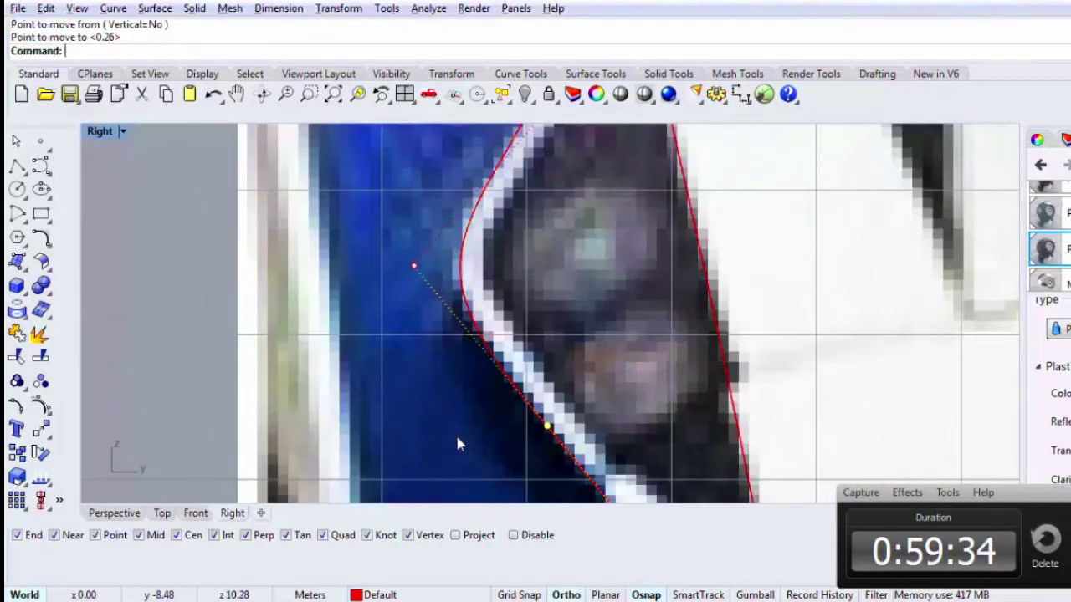
pyautogui.scroll(-6, 466, 418)
pyautogui.scroll(-3, 502, 392)
pyautogui.scroll(5, 506, 351)
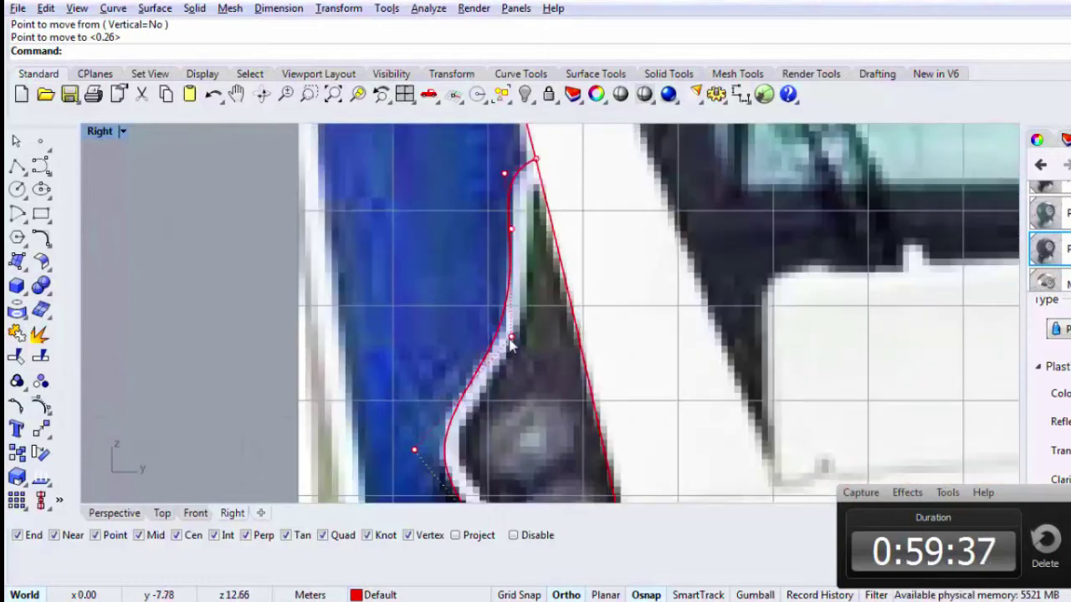
# Step: Lower the outline's control point at the bend above the lamps by about 0.12 m
pyautogui.click(509, 338)
pyautogui.moveTo(517, 365); pyautogui.dragTo(517, 363)
pyautogui.scroll(2, 492, 168)
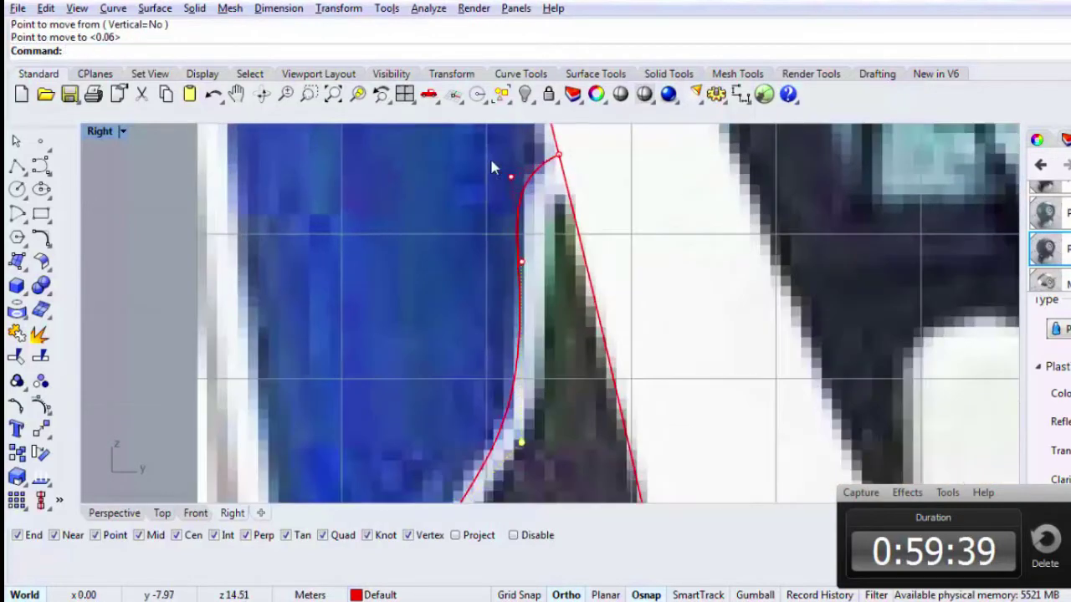
# Step: Lower the control point above the bend, beside the narrow upper part of the housing, by about 0.17 m
pyautogui.click(521, 263)
pyautogui.rightClick(464, 278)
pyautogui.click(449, 271)
pyautogui.click(448, 295)
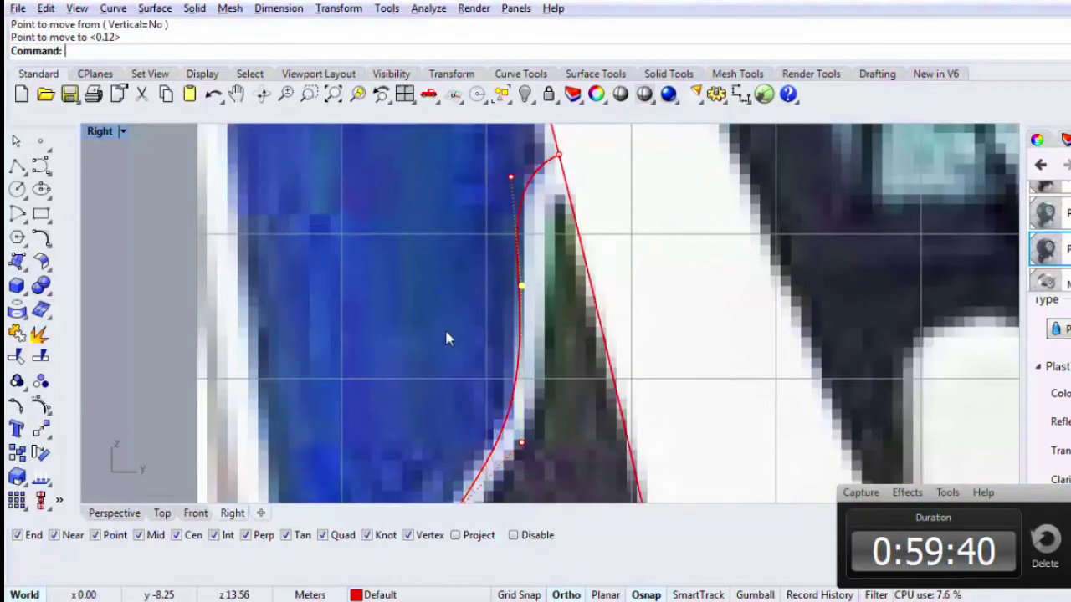
pyautogui.rightClick(438, 368)
pyautogui.click(430, 412)
pyautogui.moveTo(425, 412); pyautogui.dragTo(427, 414)
# Step: Move the bend's control point about 0.06 m outward and the outline's topmost outer control point about 0.06 m inward
pyautogui.click(523, 444)
pyautogui.rightClick(542, 453)
pyautogui.click(555, 456)
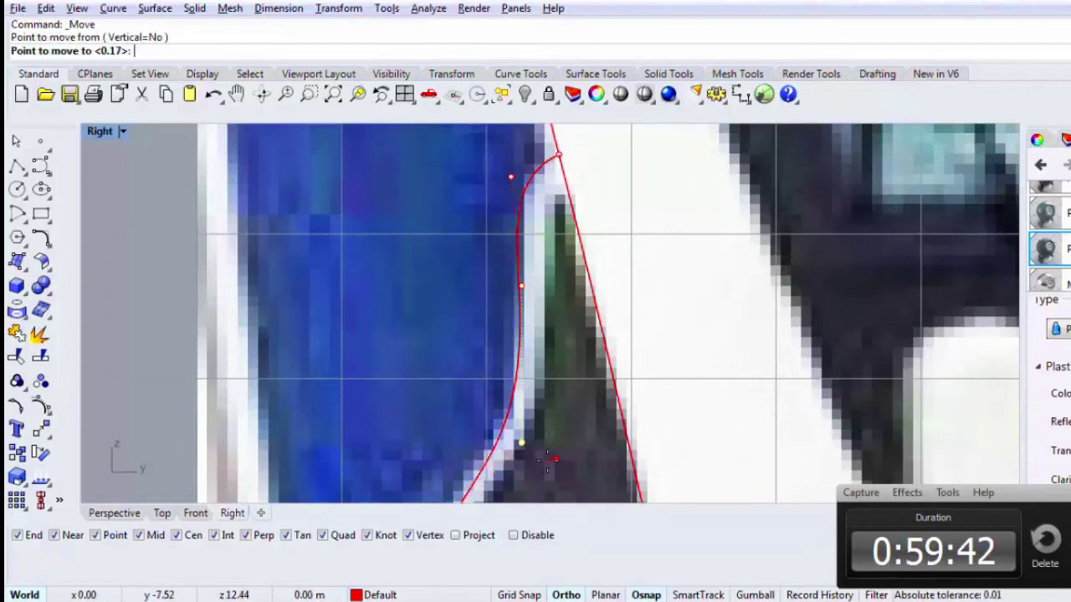
pyautogui.click(547, 435)
pyautogui.click(510, 176)
pyautogui.rightClick(456, 207)
pyautogui.click(414, 229)
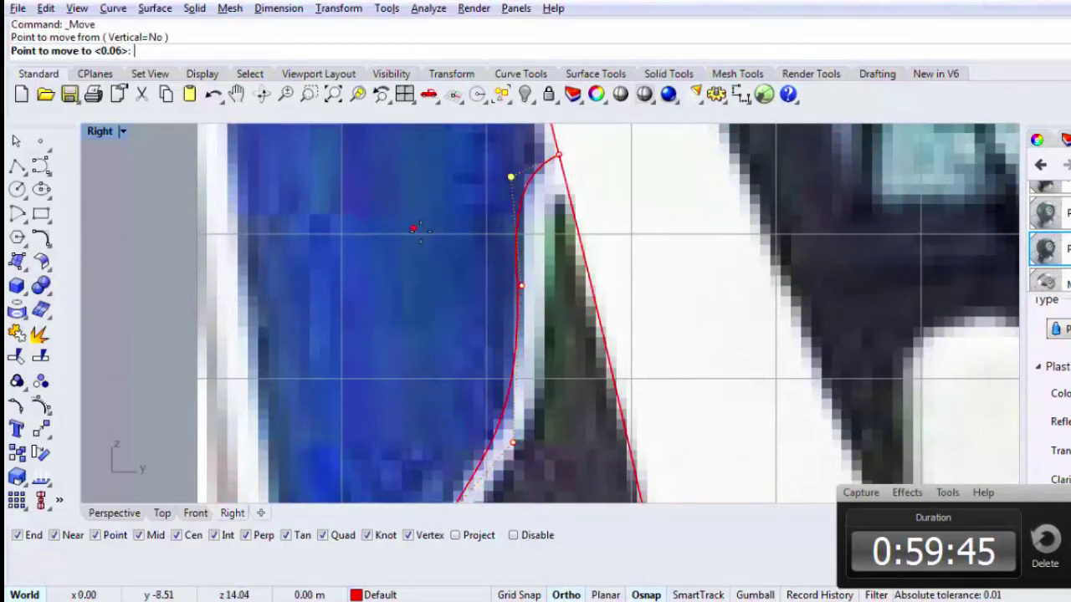
pyautogui.click(423, 228)
# Step: Raise the control point next to the outline's lower end so the curve follows the white headlight border
pyautogui.scroll(-9, 396, 271)
pyautogui.click(421, 296)
pyautogui.scroll(-5, 422, 302)
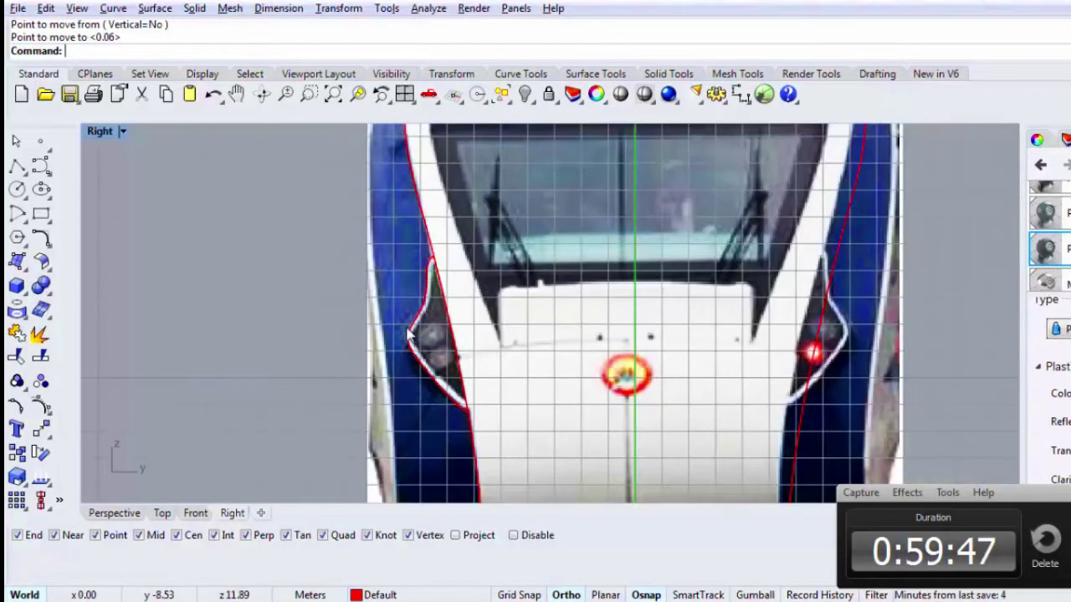
pyautogui.click(427, 403)
pyautogui.scroll(5, 427, 403)
pyautogui.click(490, 403)
pyautogui.scroll(6, 465, 406)
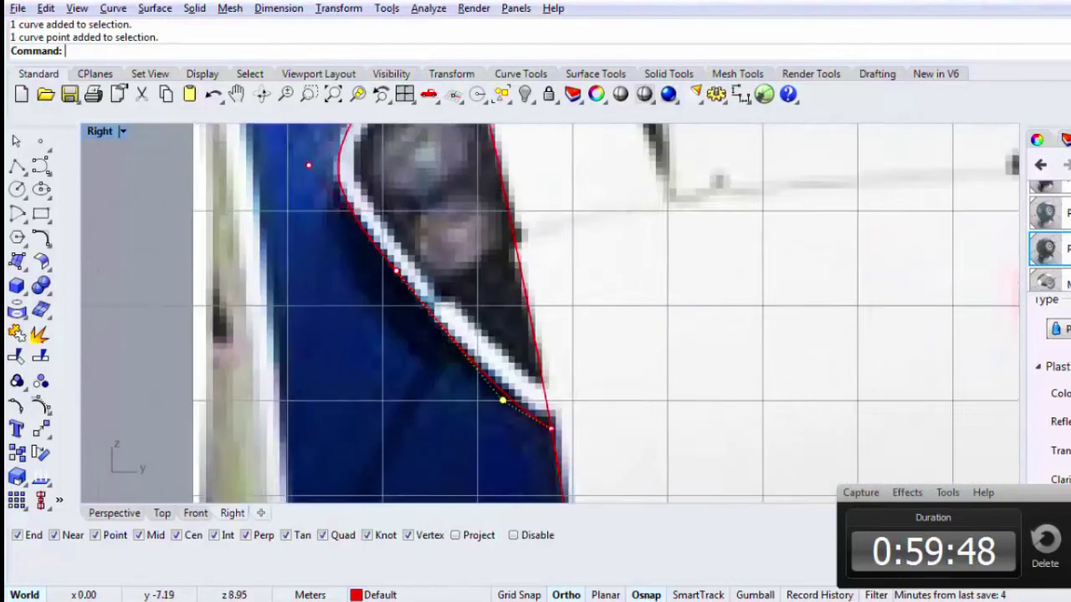
pyautogui.rightClick(456, 408)
pyautogui.click(405, 426)
pyautogui.click(406, 410)
pyautogui.scroll(-4, 409, 409)
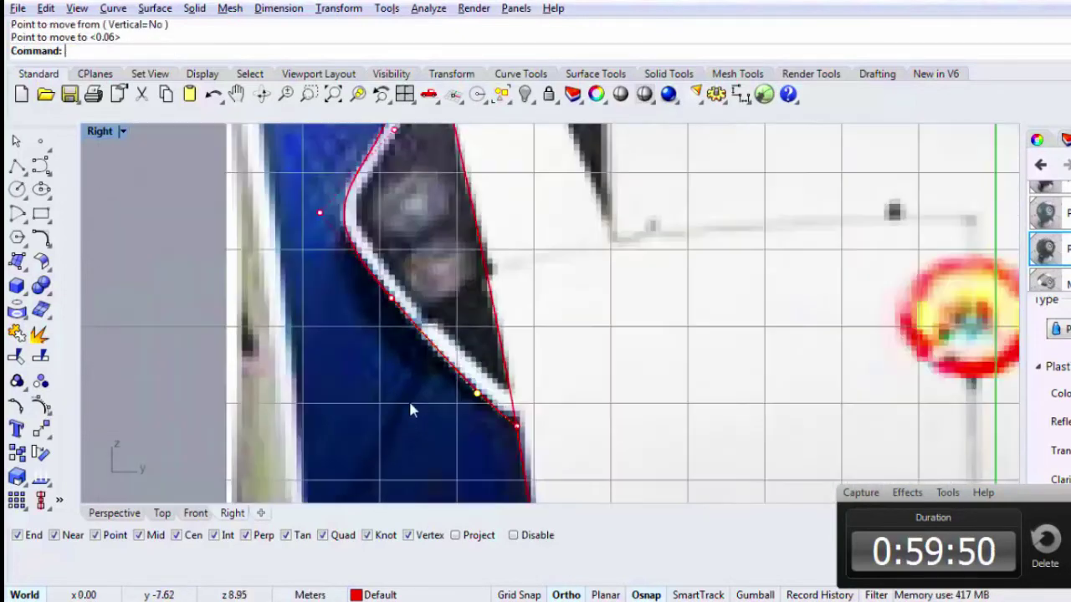
# Step: Lower the control point midway along the housing's lower diagonal border by about 0.19 m
pyautogui.click(391, 299)
pyautogui.click(355, 328)
pyautogui.click(390, 300)
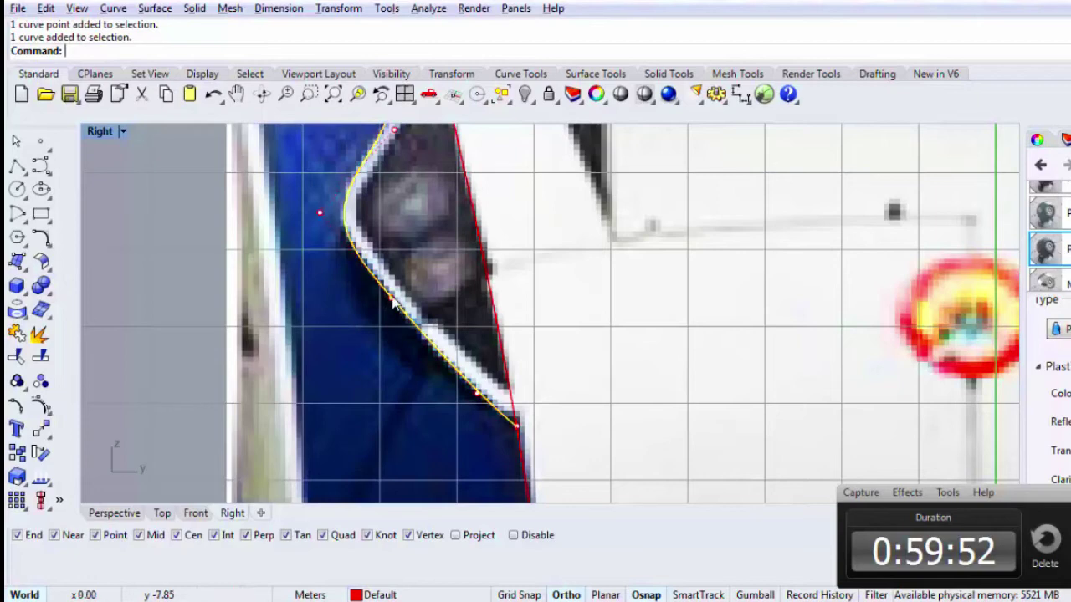
pyautogui.click(391, 297)
pyautogui.scroll(-2, 385, 295)
pyautogui.rightClick(358, 317)
pyautogui.click(343, 337)
pyautogui.click(344, 349)
# Step: Raise the control point on the lower diagonal border by about 0.10 m
pyautogui.scroll(6, 354, 324)
pyautogui.rightClick(354, 332)
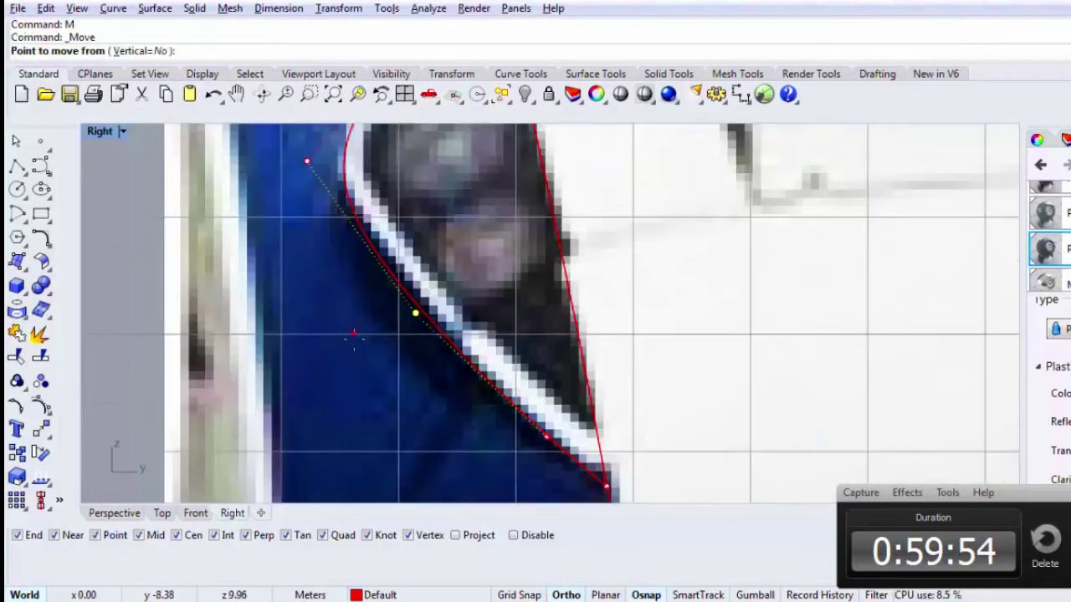
pyautogui.click(353, 333)
pyautogui.click(354, 331)
pyautogui.scroll(-1, 304, 272)
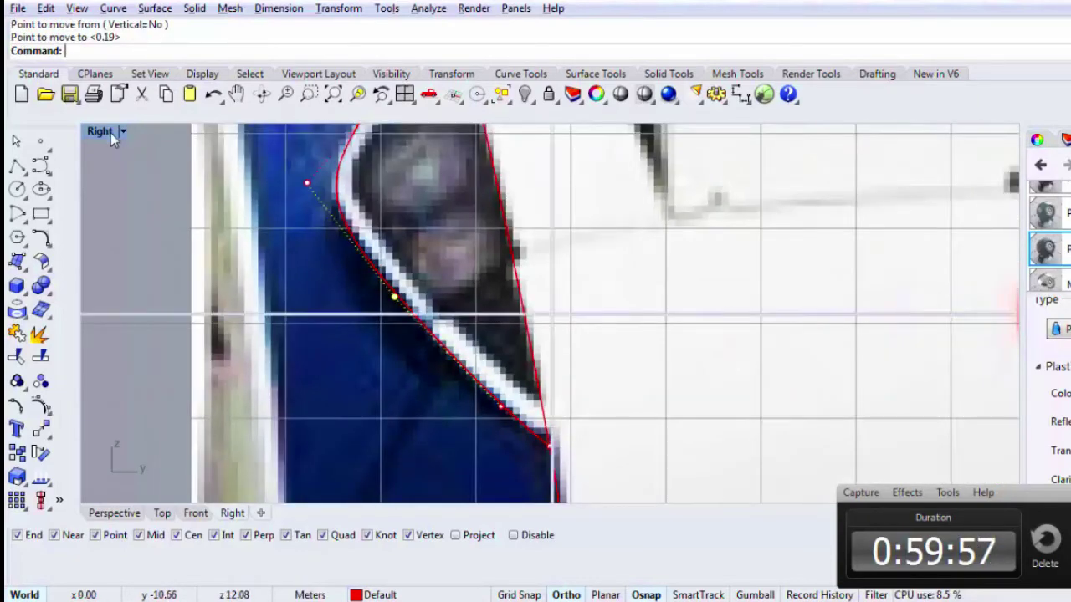
# Step: Maximize the Front view and move the control point next to the outline's lower end about 4.02 m forward along X
pyautogui.doubleClick(111, 133)
pyautogui.scroll(-1, 350, 452)
pyautogui.doubleClick(111, 329)
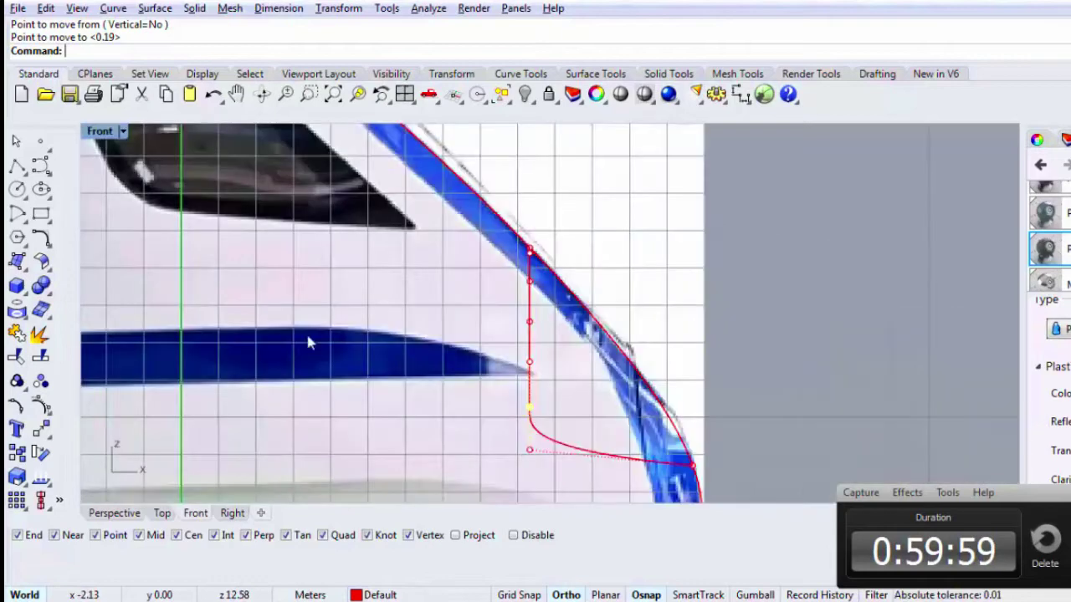
pyautogui.moveTo(714, 399); pyautogui.dragTo(572, 336, button='right')
pyautogui.click(383, 389)
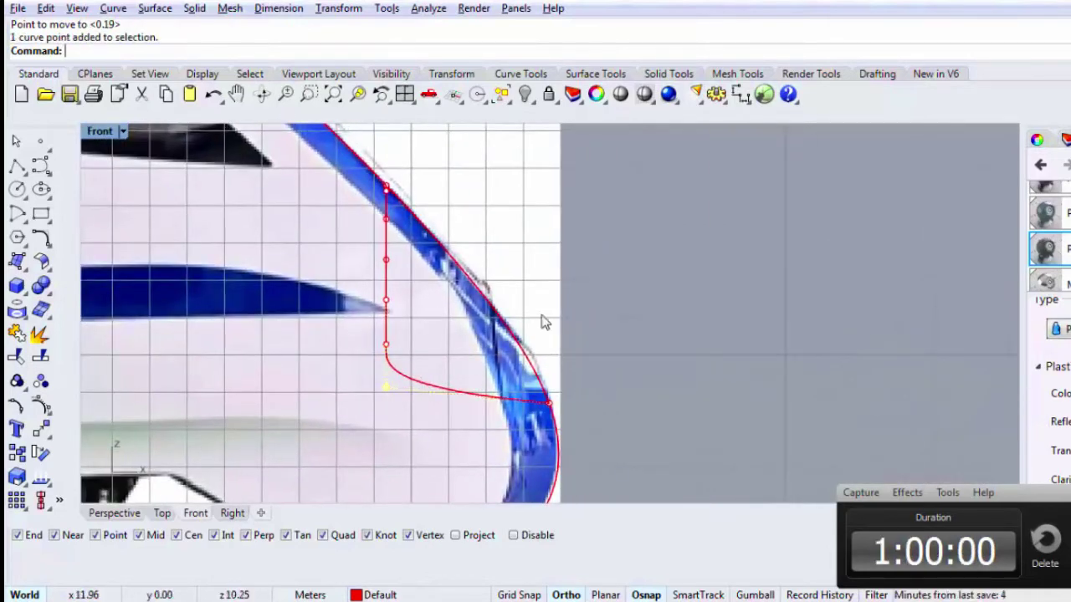
pyautogui.scroll(4, 561, 311)
pyautogui.write('m')
pyautogui.press('Return')
pyautogui.click(537, 314)
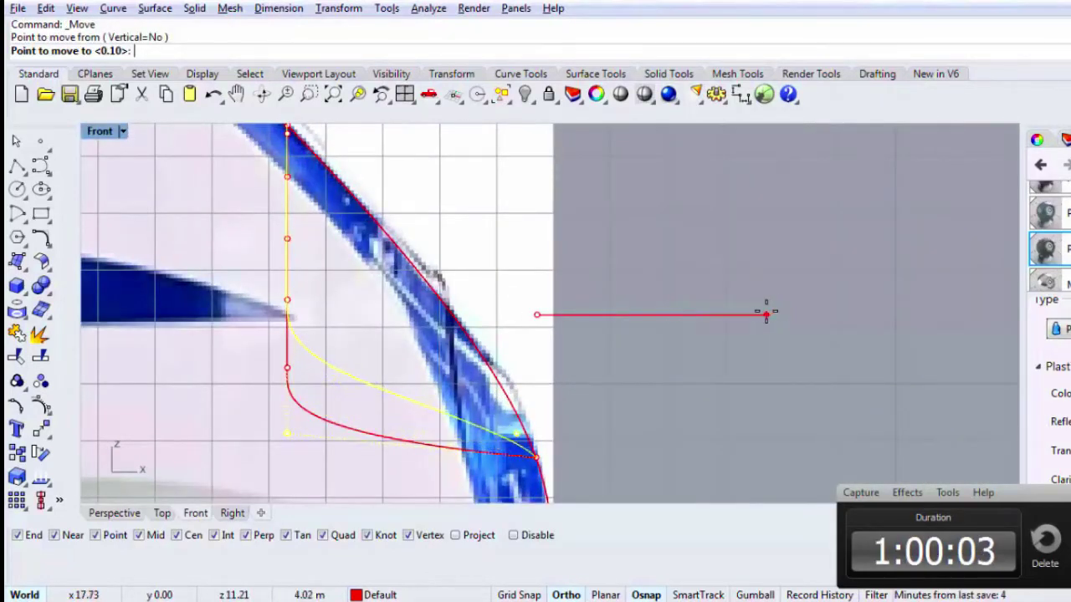
pyautogui.press('Return')
pyautogui.write('M')
pyautogui.press('Return')
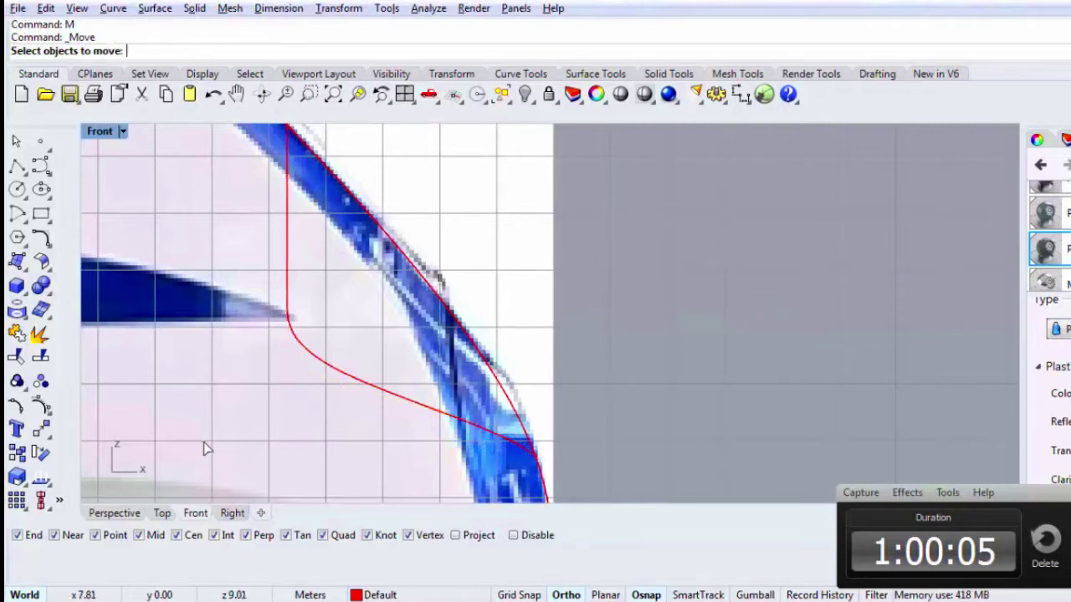
pyautogui.click(308, 354)
pyautogui.press('Escape')
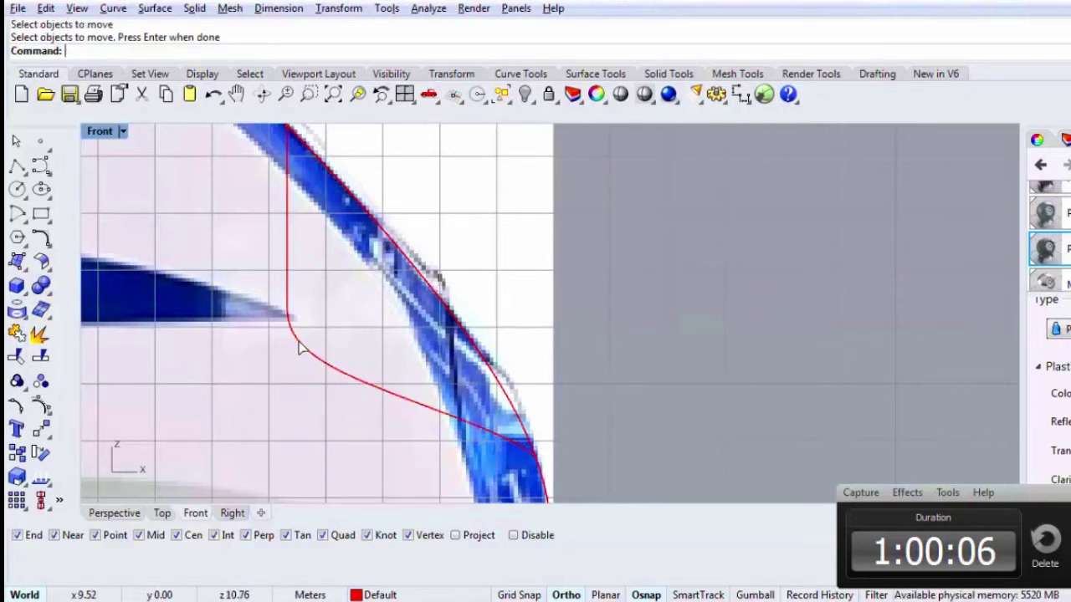
# Step: Show the headlight outline's control points again and move the second one above its lower end about 3.41 m forward along X
pyautogui.click(298, 343)
pyautogui.click(286, 369)
pyautogui.write('M')
pyautogui.press('Return')
pyautogui.click(145, 439)
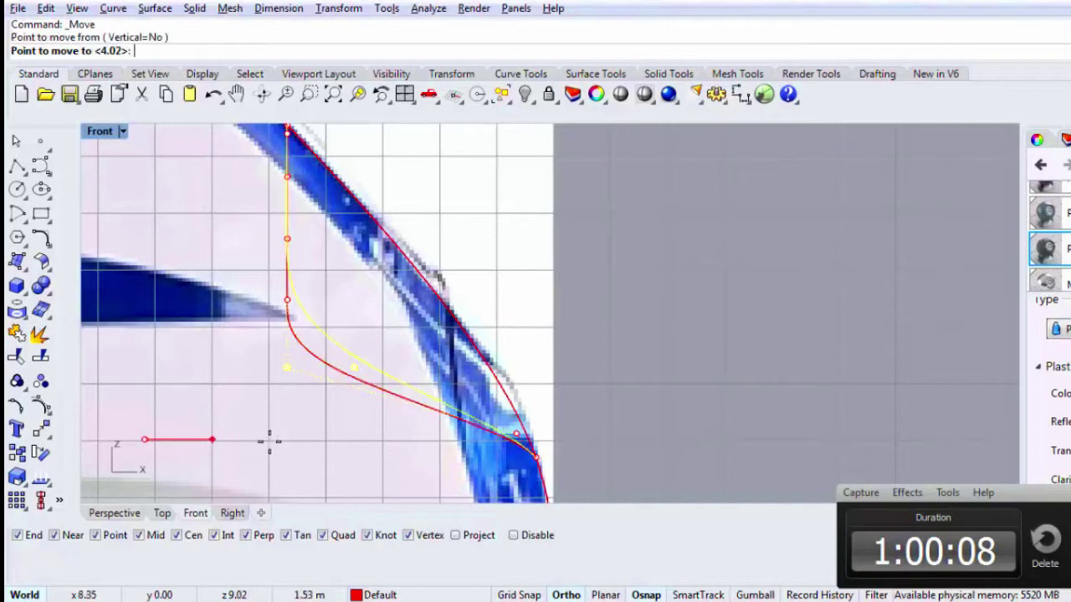
pyautogui.click(342, 444)
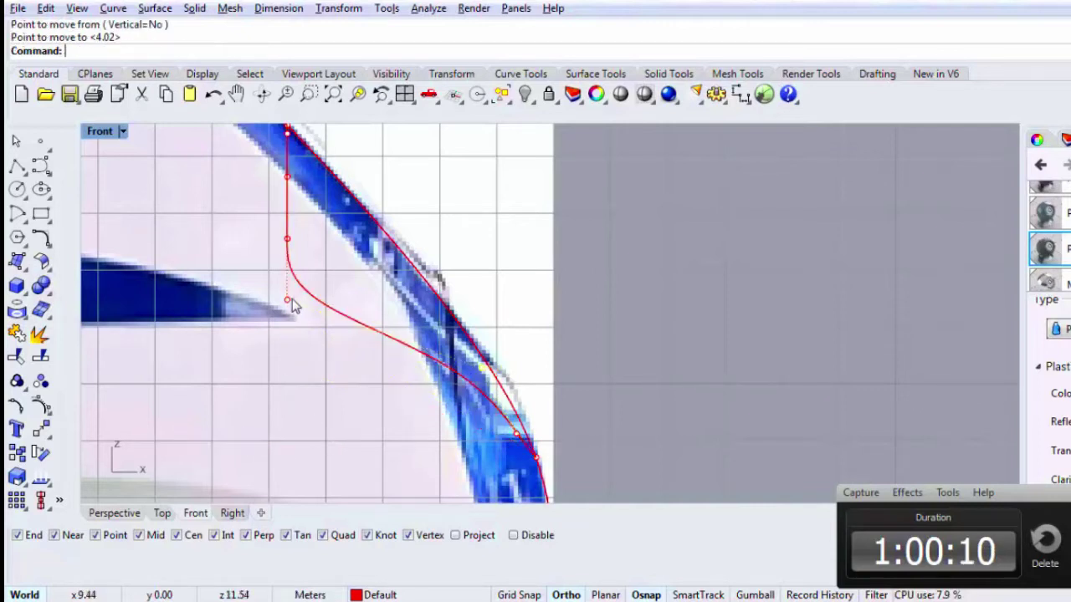
# Step: Move the outline's control point beside the dark blue side stripe's tip about 2.19 m forward along X
pyautogui.write('M')
pyautogui.press('Return')
pyautogui.click(190, 377)
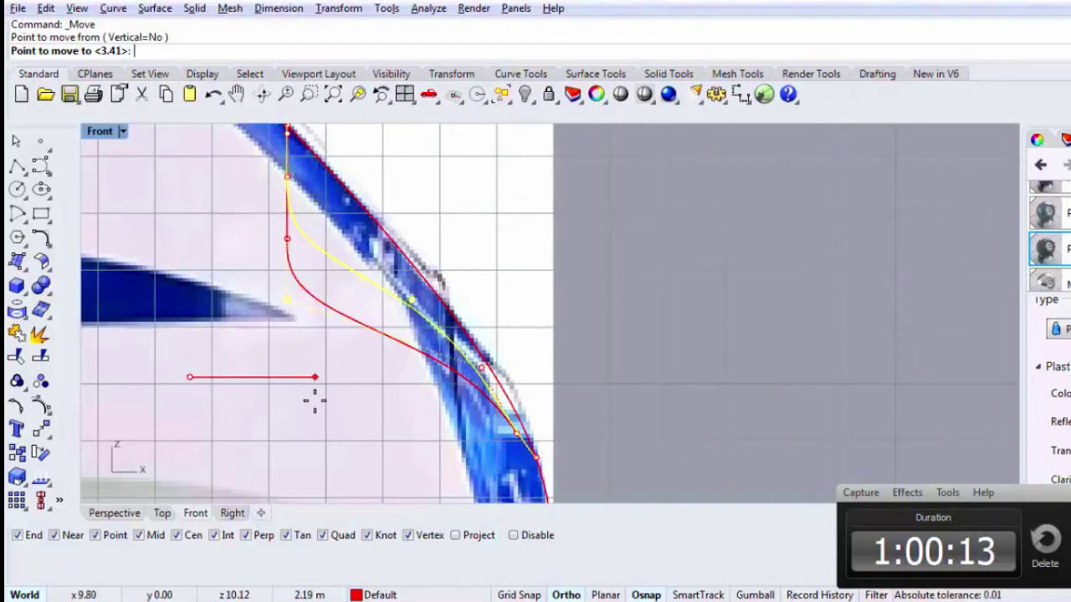
pyautogui.click(315, 401)
# Step: Move the next control point up the outline about 1.28 m forward along X, onto the blue nose stripe
pyautogui.moveTo(273, 259); pyautogui.dragTo(306, 330, button='right')
pyautogui.click(320, 309)
pyautogui.write('M')
pyautogui.press('Return')
pyautogui.click(196, 385)
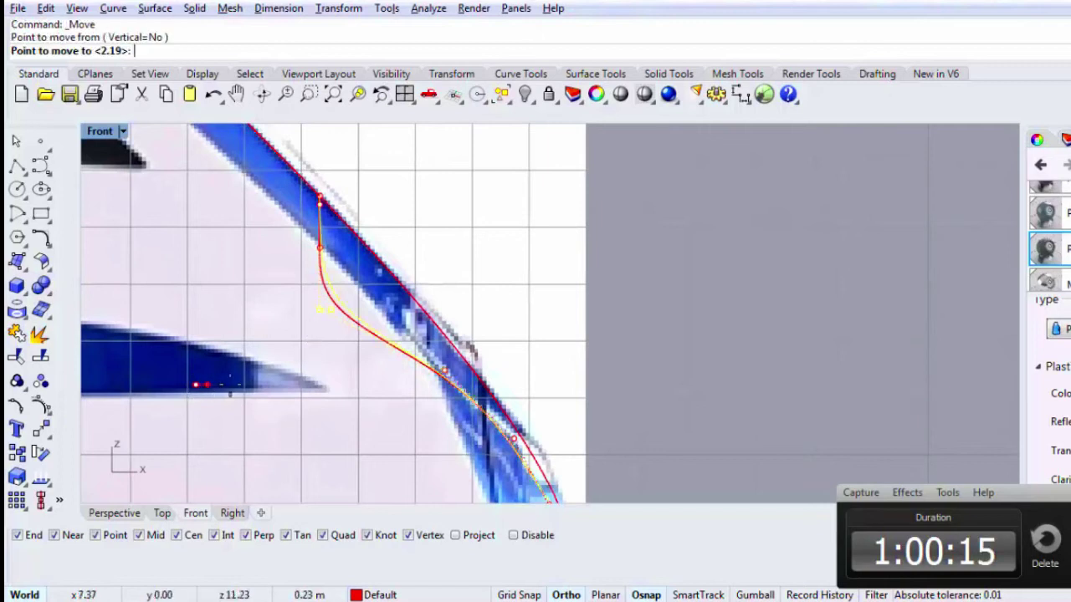
pyautogui.click(269, 387)
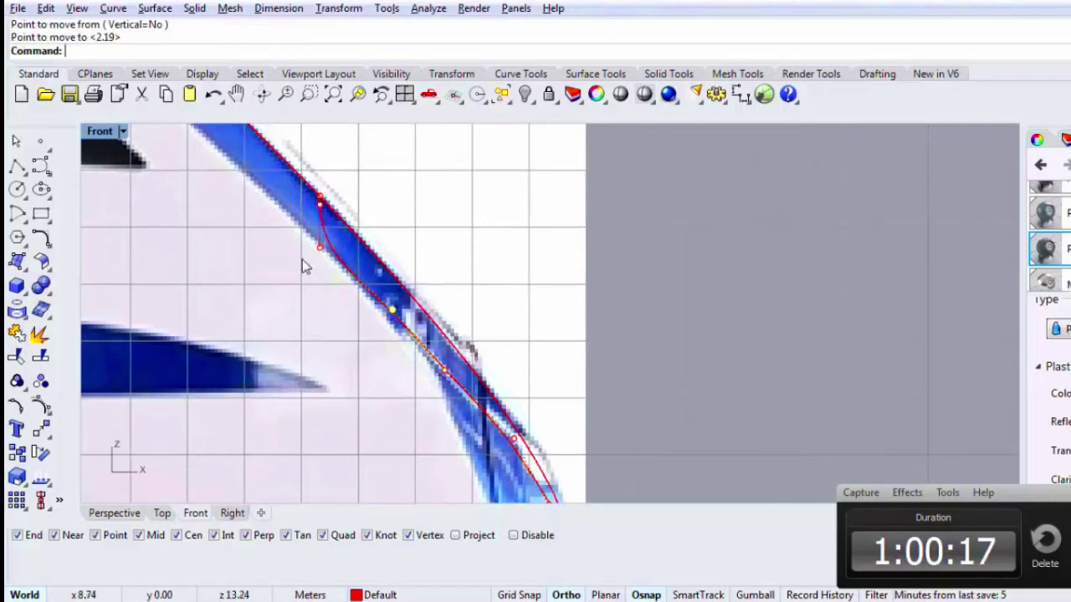
# Step: Move the second control point below the outline's upper end about 0.93 m forward along X
pyautogui.click(320, 247)
pyautogui.write('M')
pyautogui.press('Return')
pyautogui.click(209, 328)
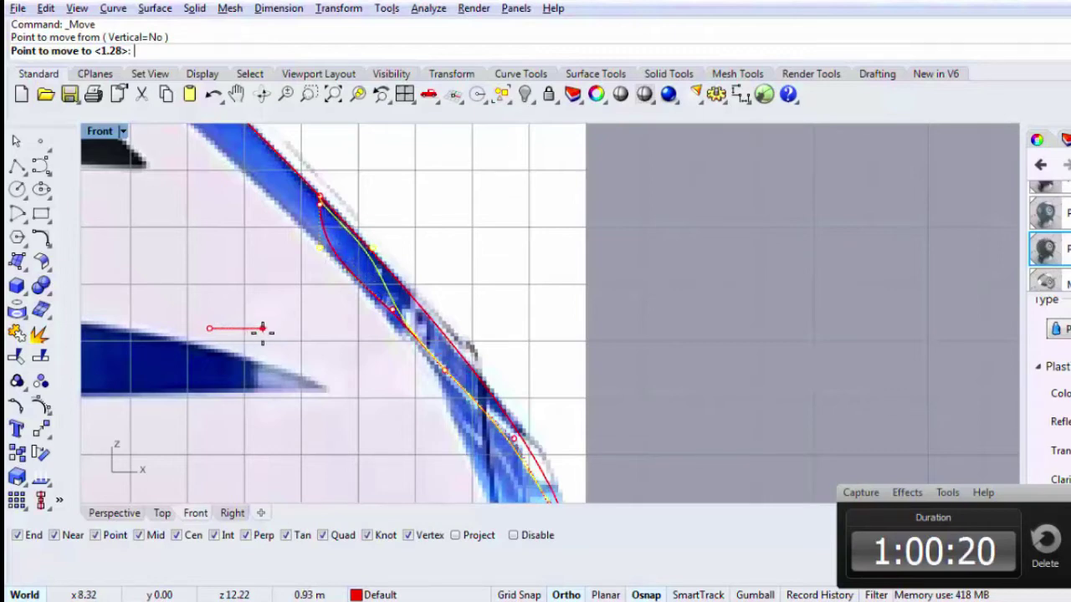
pyautogui.click(263, 328)
# Step: Move the control point just below the outline's upper end about 0.13 m forward, onto the nose profile curve
pyautogui.scroll(6, 320, 218)
pyautogui.click(330, 190)
pyautogui.scroll(3, 358, 163)
pyautogui.write('M')
pyautogui.press('Return')
pyautogui.click(410, 181)
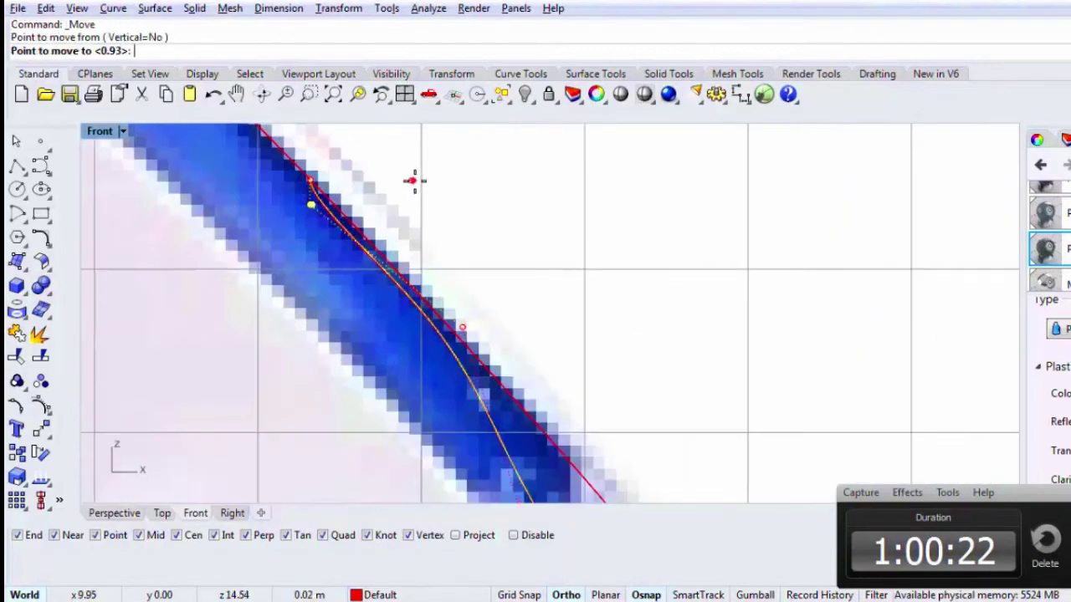
pyautogui.click(423, 180)
pyautogui.scroll(-2, 490, 338)
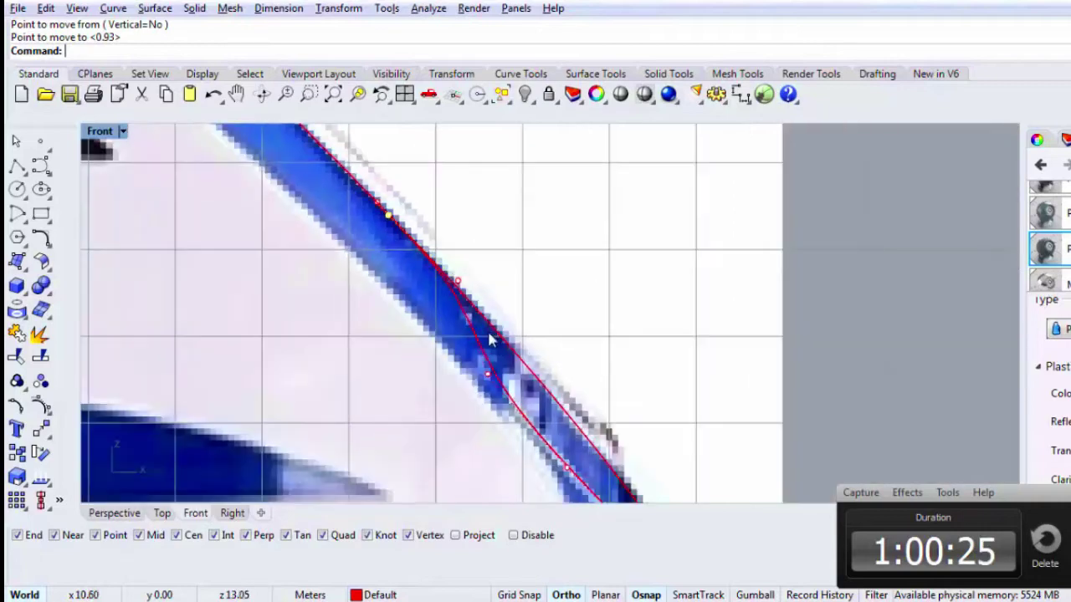
# Step: Move the third control point below the outline's upper end about 0.59 m forward, close to the nose profile
pyautogui.scroll(2, 490, 339)
pyautogui.click(487, 385)
pyautogui.write('m')
pyautogui.press('Return')
pyautogui.click(597, 346)
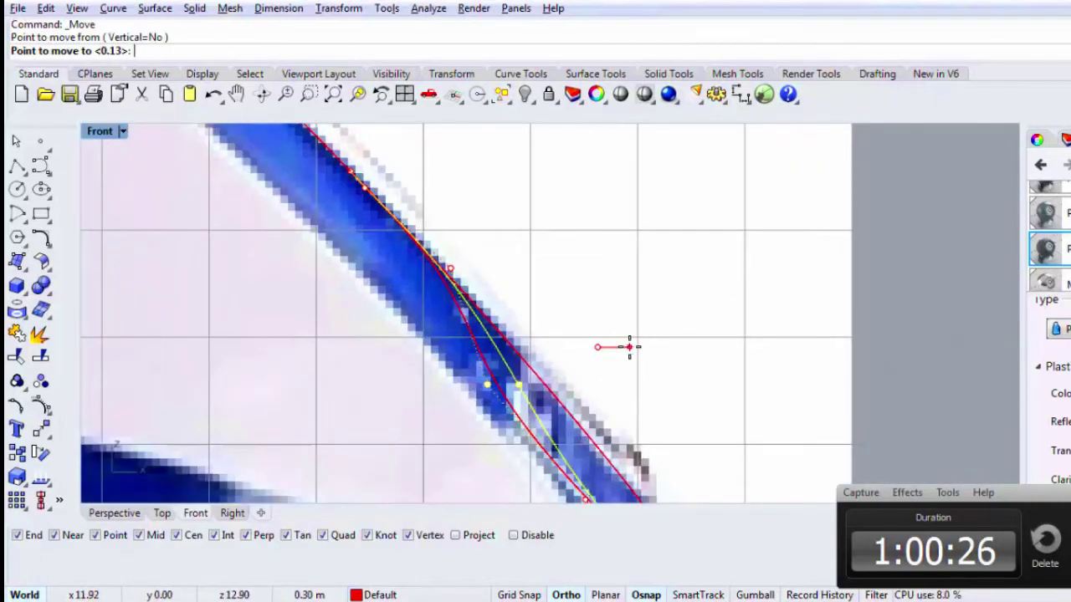
pyautogui.click(660, 347)
# Step: Move the second control point below the outline's upper end about 0.08 m back along X, onto the nose profile
pyautogui.click(450, 271)
pyautogui.write('m')
pyautogui.press('Return')
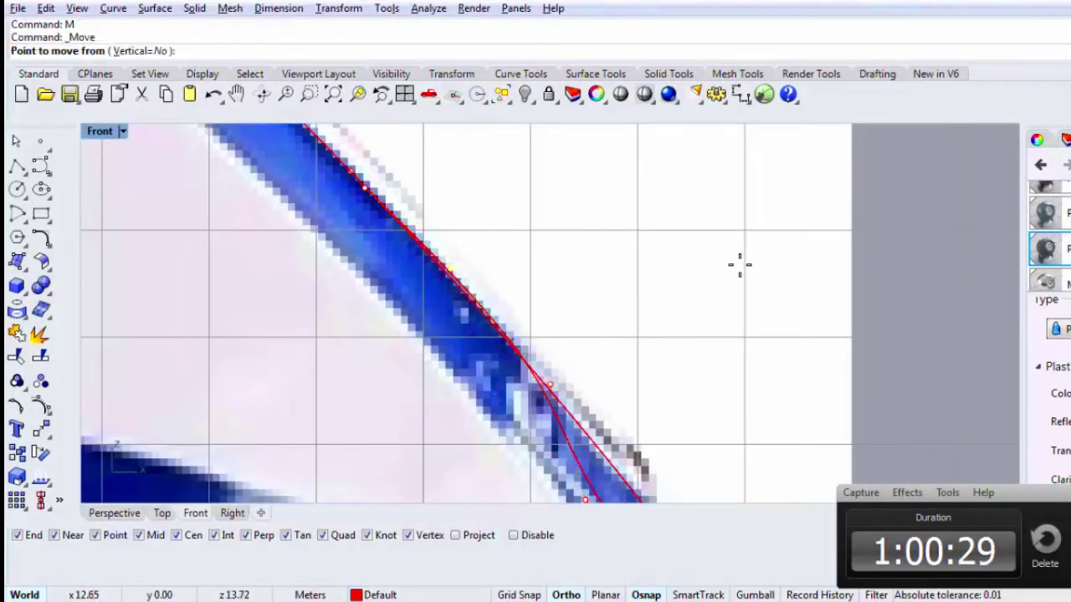
pyautogui.click(739, 264)
pyautogui.press('Escape')
pyautogui.scroll(6, 531, 227)
pyautogui.write('m')
pyautogui.press('Return')
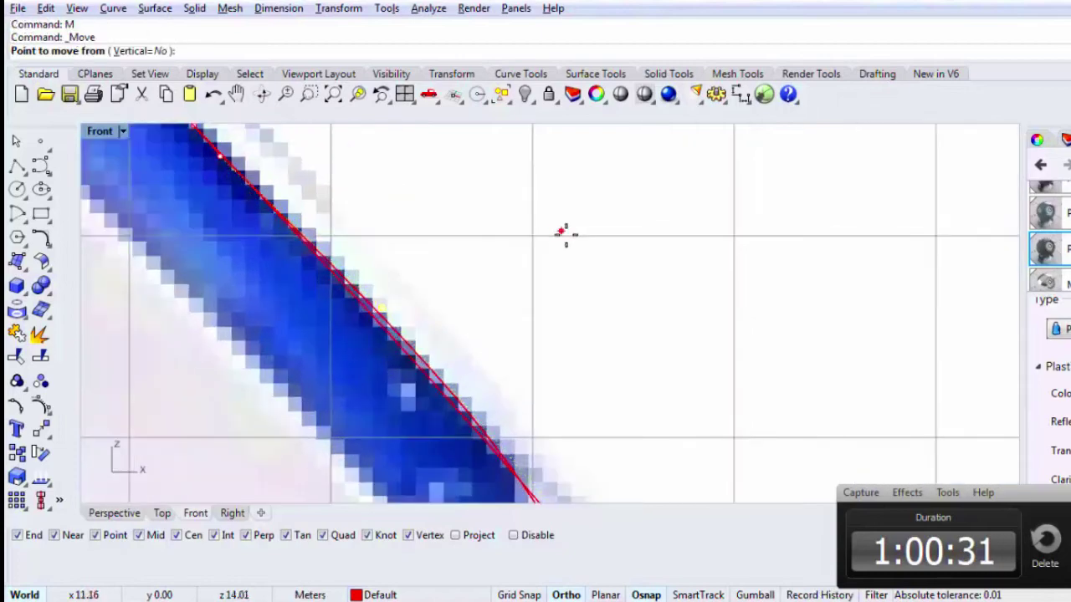
pyautogui.click(564, 233)
pyautogui.click(550, 235)
pyautogui.scroll(-10, 532, 253)
# Step: Move the outline's middle control point about 0.5 m forward along X so the curve meets the nose profile
pyautogui.moveTo(549, 395); pyautogui.dragTo(474, 342, button='right')
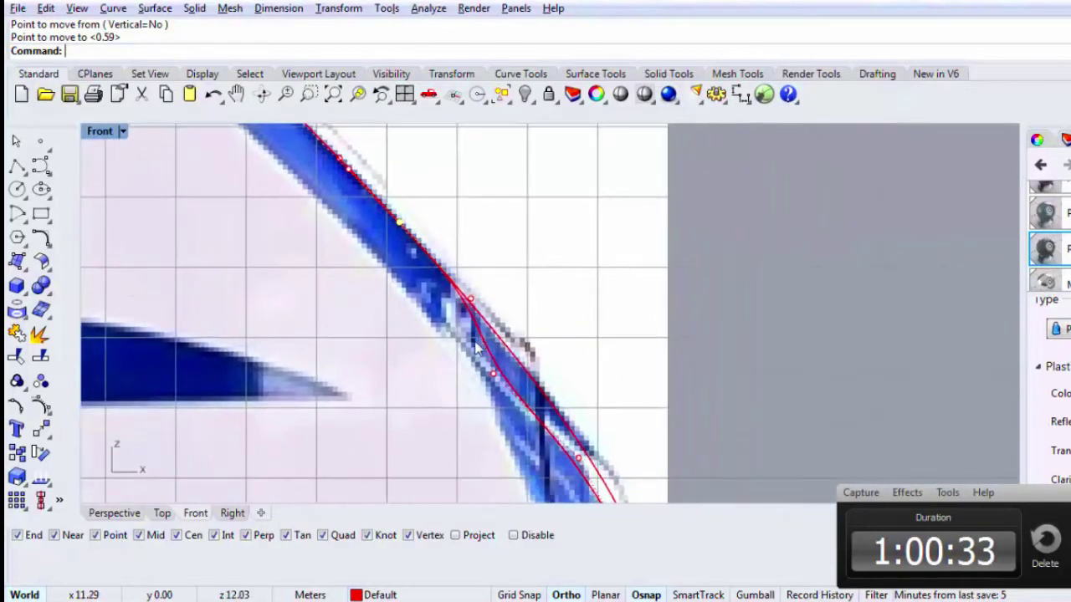
pyautogui.click(491, 379)
pyautogui.press('Return')
pyautogui.click(556, 318)
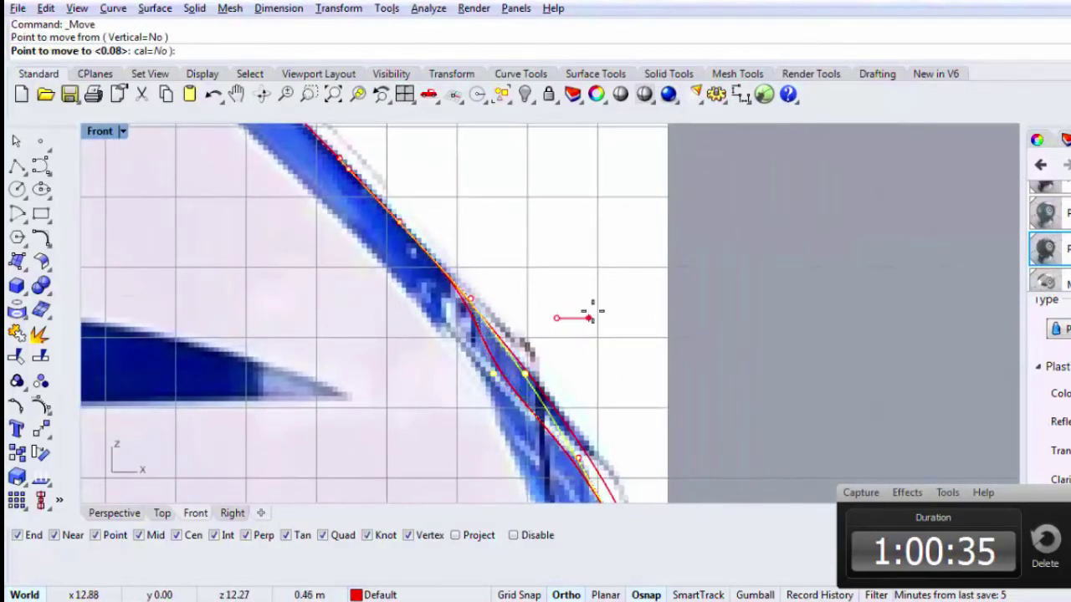
pyautogui.click(592, 312)
# Step: Move the second control point above the outline's lower end forward along X by about 0.19 m and another 0.07 m
pyautogui.moveTo(614, 387); pyautogui.dragTo(547, 273, button='right')
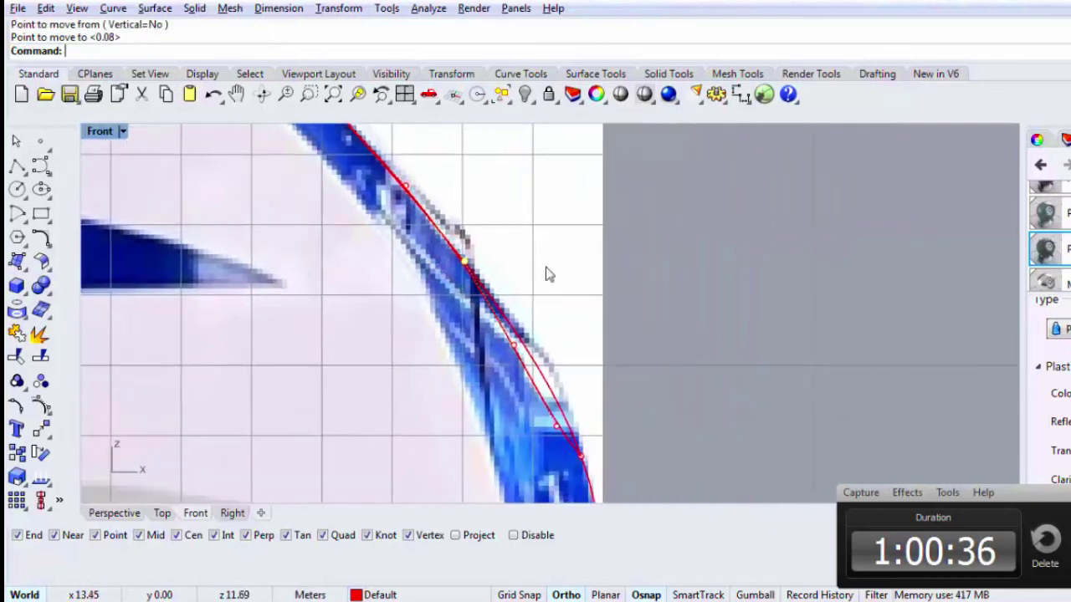
pyautogui.click(511, 344)
pyautogui.press('Return')
pyautogui.click(580, 310)
pyautogui.click(590, 308)
pyautogui.press('Return')
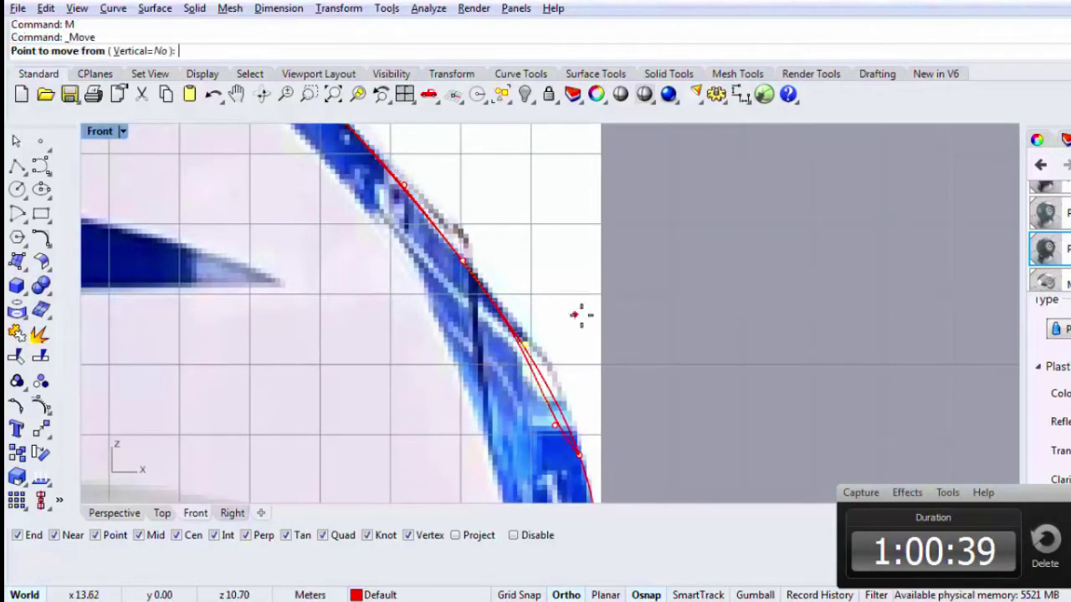
pyautogui.click(580, 313)
pyautogui.click(584, 314)
# Step: Move the control point next to the outline's lower end about 0.19 m forward, onto the nose profile curve
pyautogui.click(555, 425)
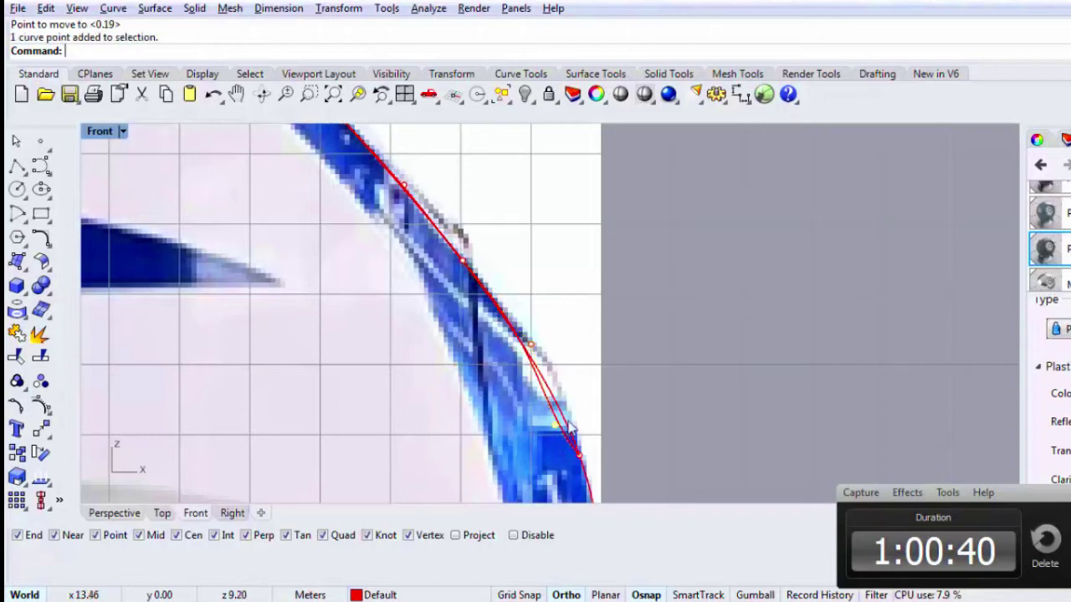
pyautogui.scroll(3, 555, 425)
pyautogui.write('m')
pyautogui.press('Return')
pyautogui.click(610, 393)
pyautogui.click(649, 390)
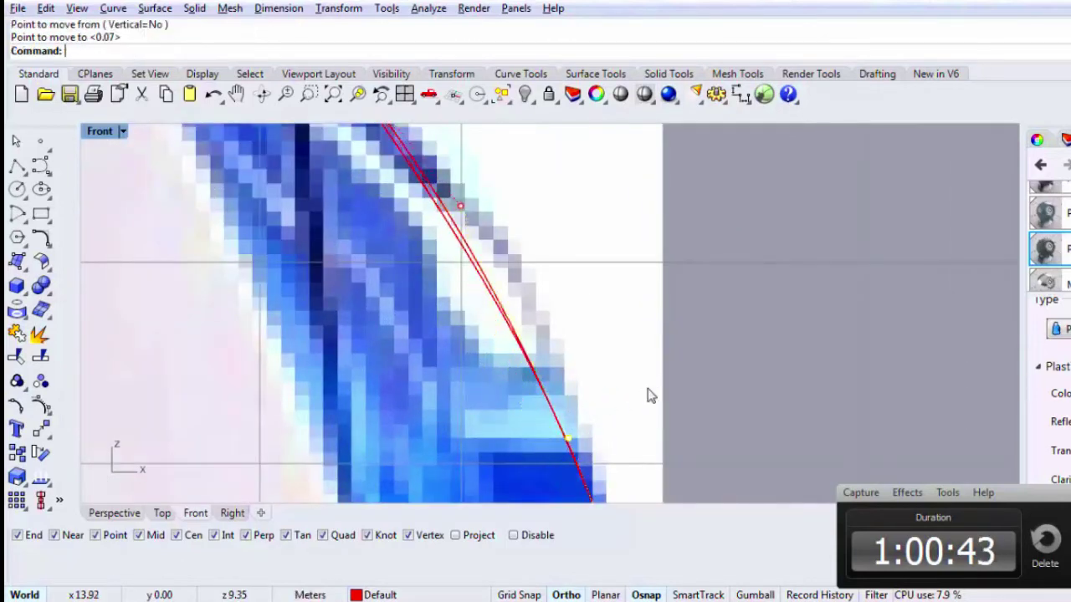
pyautogui.scroll(-3, 649, 381)
# Step: Pull the second control point above the lower end slightly back to the nose profile, and restore the four-viewport layout with control points hidden
pyautogui.scroll(3, 601, 334)
pyautogui.click(583, 355)
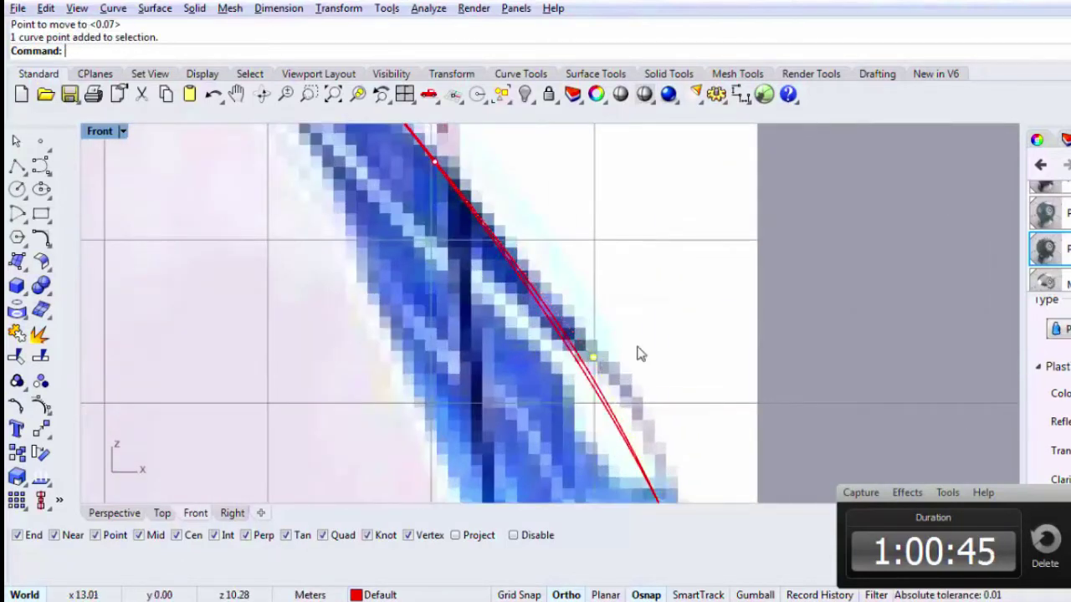
pyautogui.press('Return')
pyautogui.click(666, 327)
pyautogui.click(661, 339)
pyautogui.scroll(-3, 661, 342)
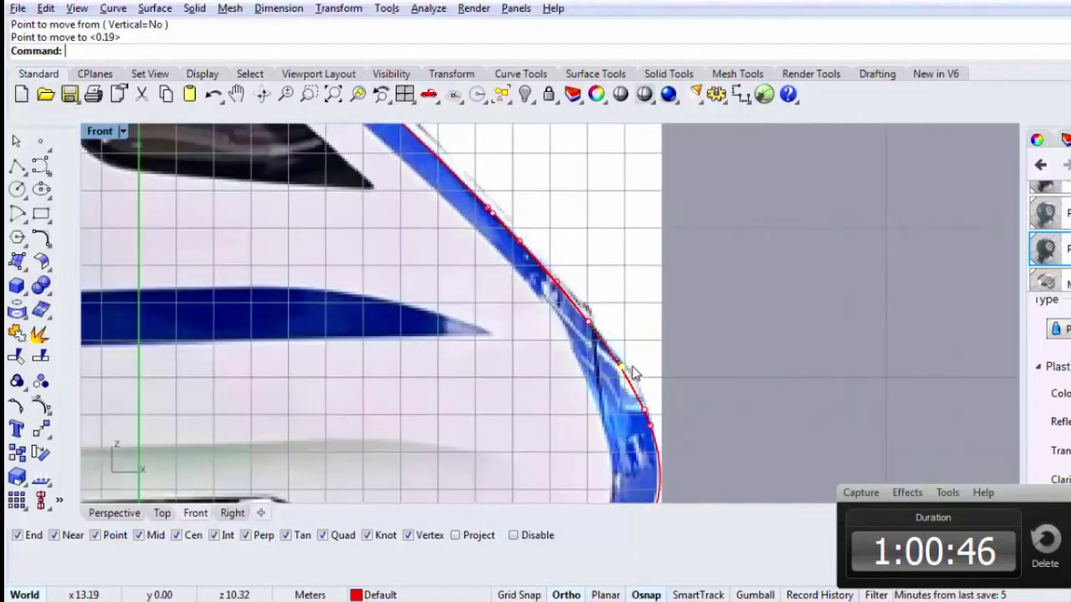
pyautogui.doubleClick(100, 134)
pyautogui.press('Escape')
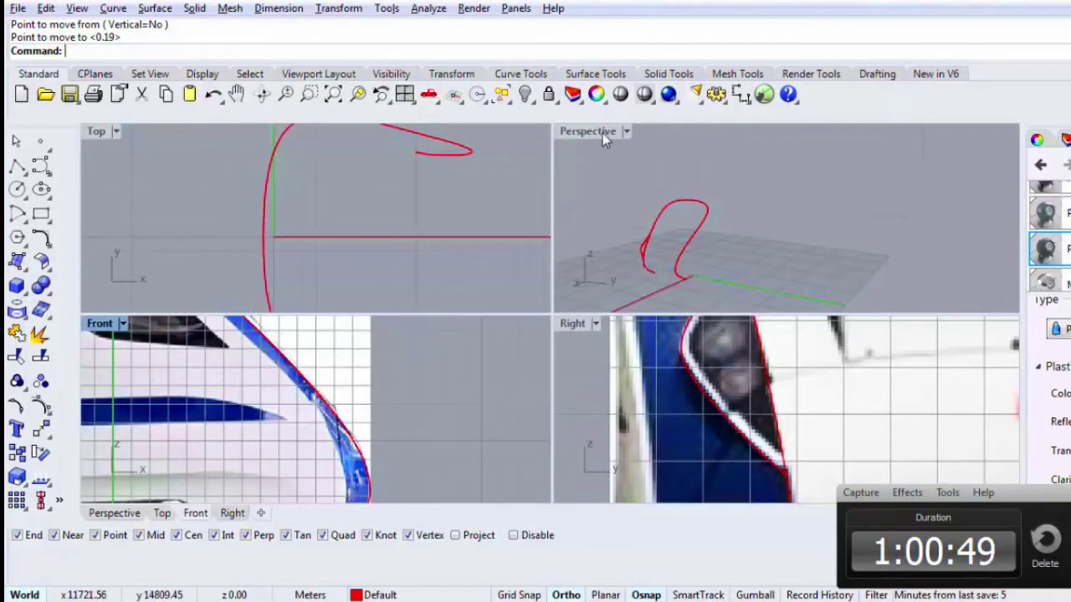
# Step: Examine the headlight outline and nose profile in an enlarged perspective view and compare them with the train reference photo
pyautogui.doubleClick(602, 134)
pyautogui.write('Z')
pyautogui.press('Return')
pyautogui.write('e')
pyautogui.press('Return')
pyautogui.moveTo(513, 276); pyautogui.dragTo(562, 281, button='right')
pyautogui.scroll(5, 458, 353)
pyautogui.moveTo(457, 352); pyautogui.dragTo(509, 348, button='right')
pyautogui.hotkey('alt', 'Tab')
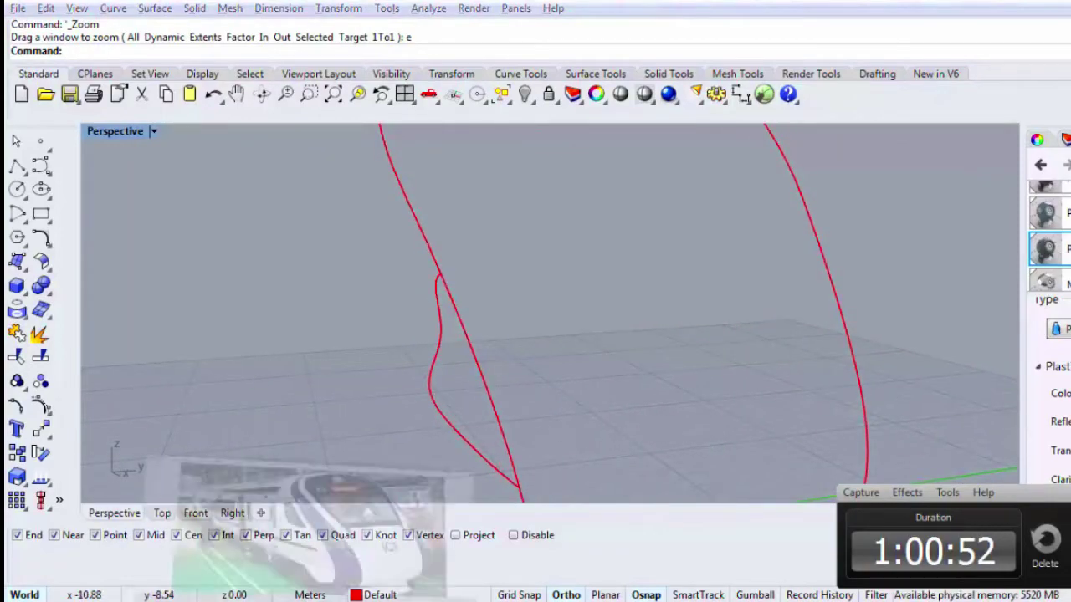
pyautogui.hotkey('alt', 'Tab')
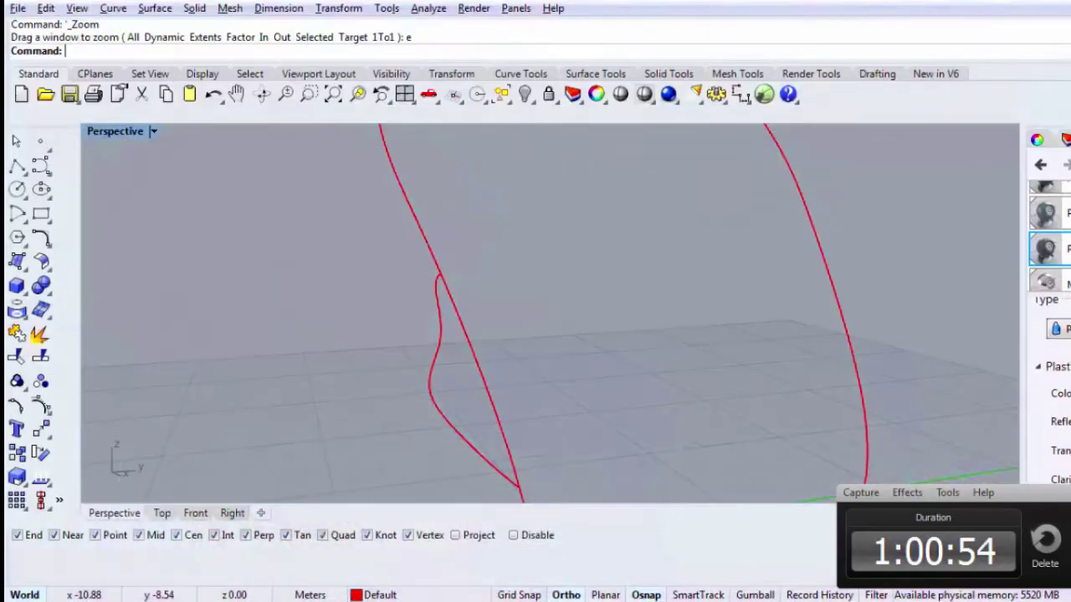
# Step: Move the headlight outline's control point just below its bend upward and outward along the housing edge in the right view
pyautogui.click(433, 404)
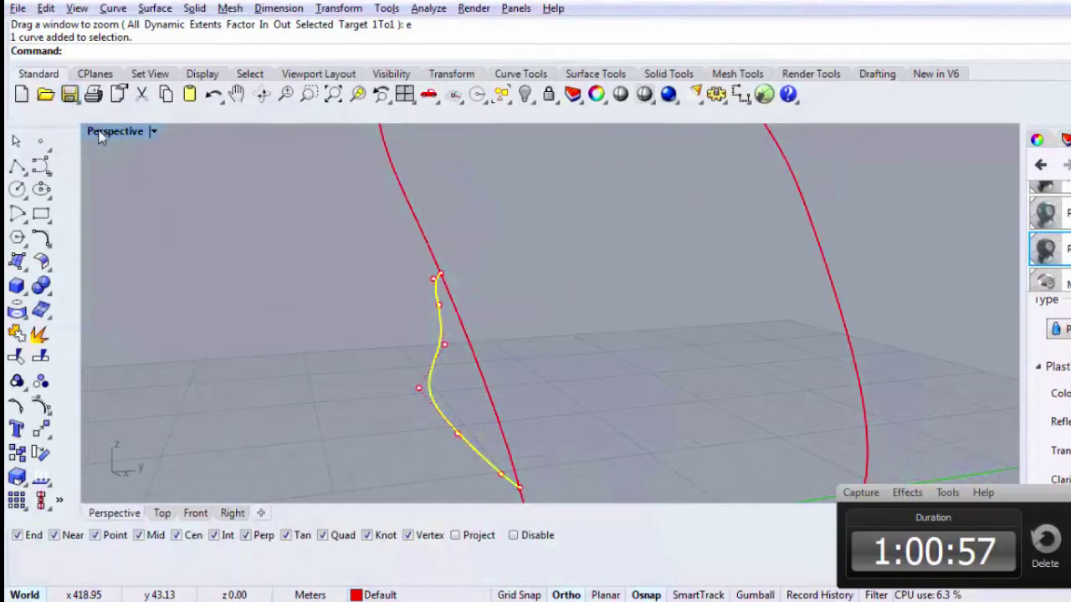
pyautogui.doubleClick(101, 132)
pyautogui.scroll(-5, 693, 383)
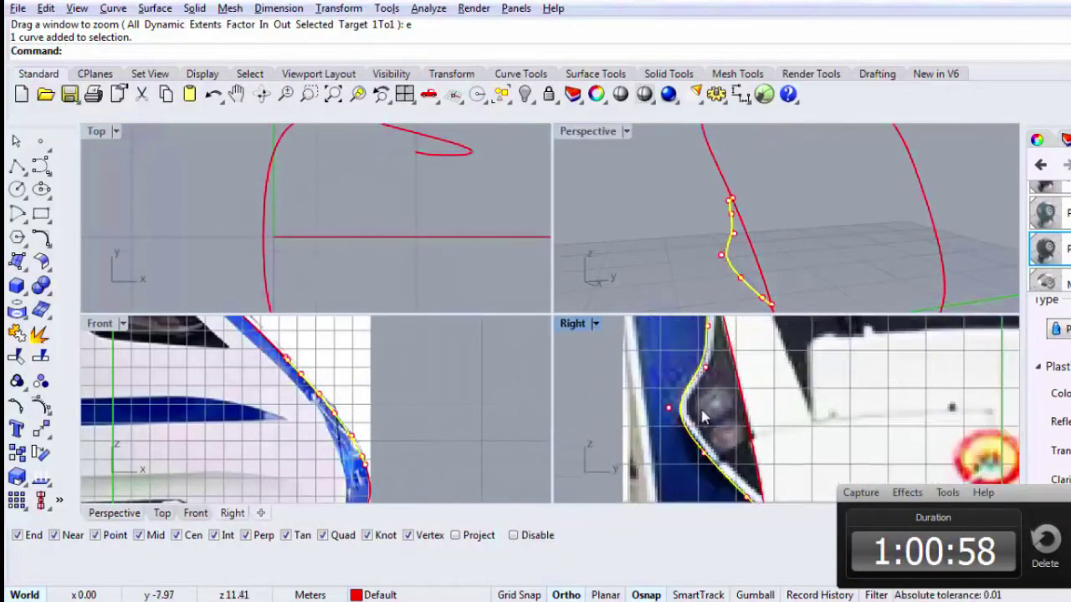
pyautogui.scroll(5, 717, 408)
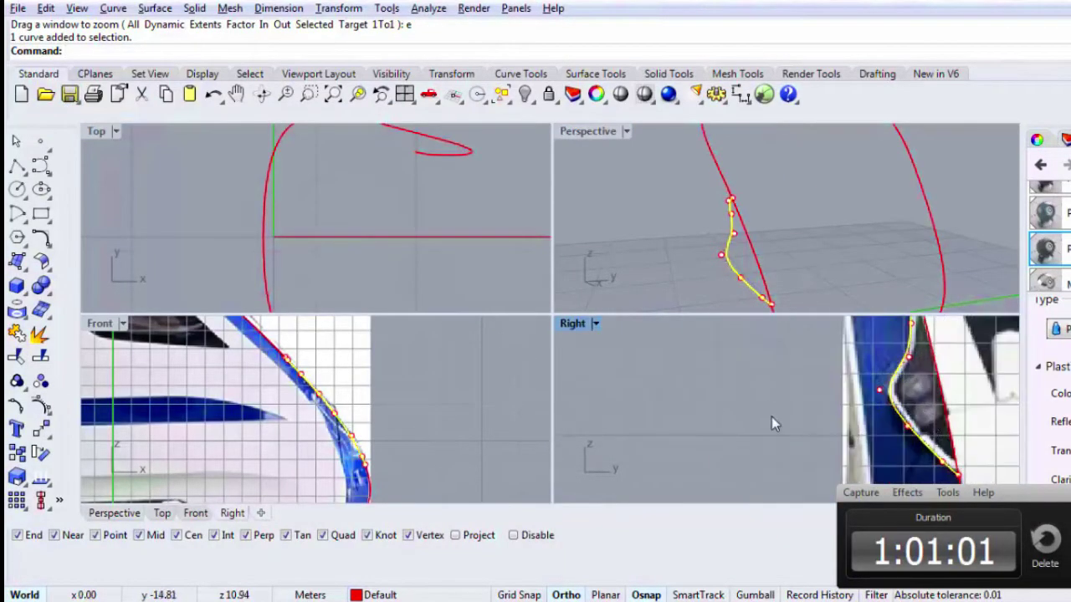
pyautogui.click(810, 425)
pyautogui.moveTo(810, 425); pyautogui.dragTo(794, 401)
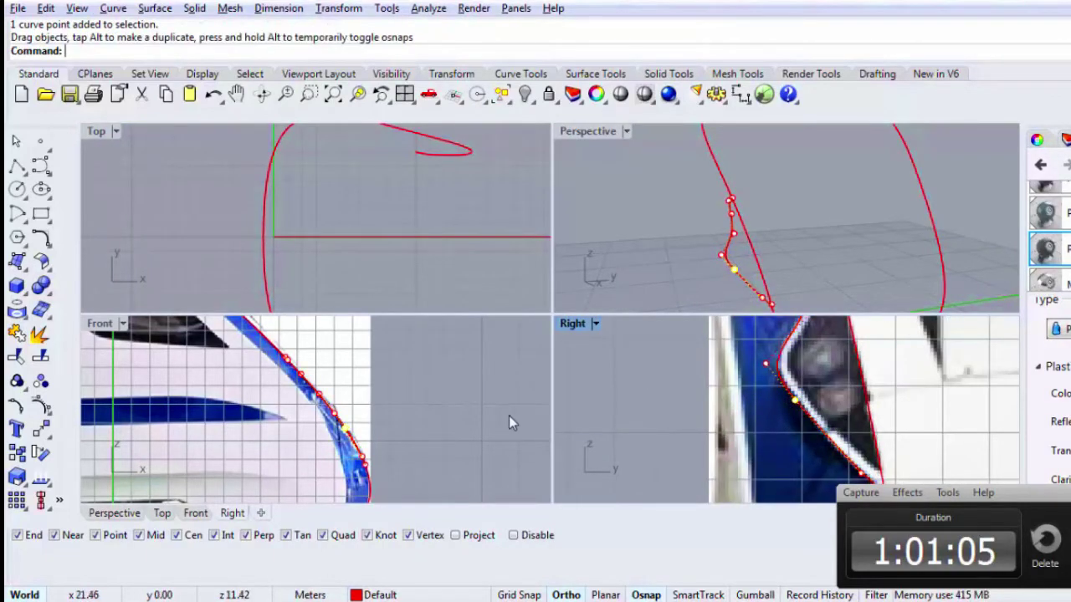
# Step: Check the adjusted headlight outline in perspective against the headlight shape in the train reference photo
pyautogui.scroll(5, 377, 427)
pyautogui.doubleClick(590, 131)
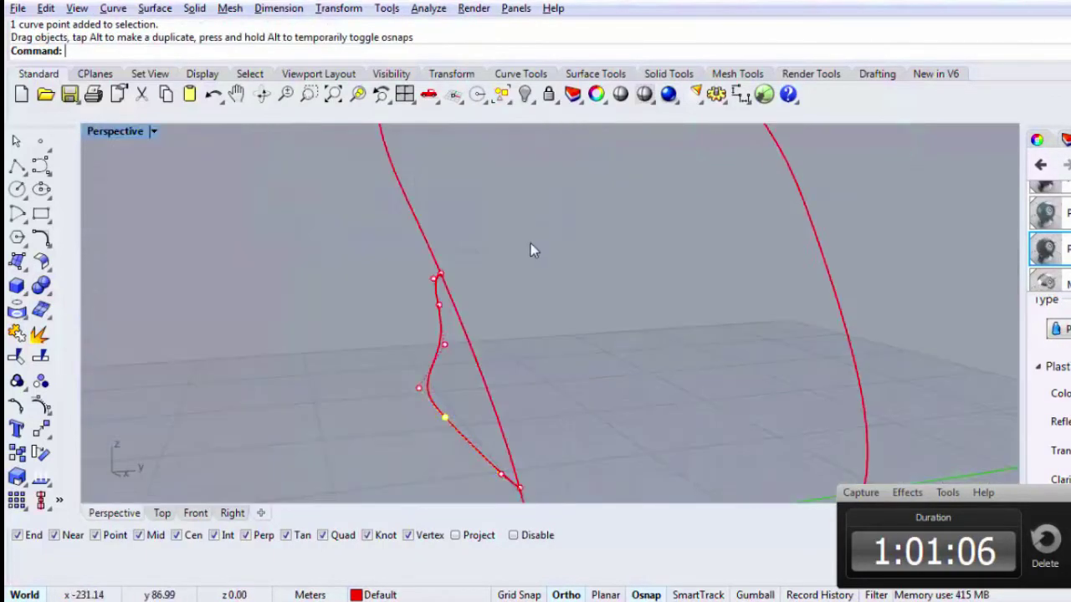
pyautogui.moveTo(531, 246); pyautogui.dragTo(496, 289, button='right')
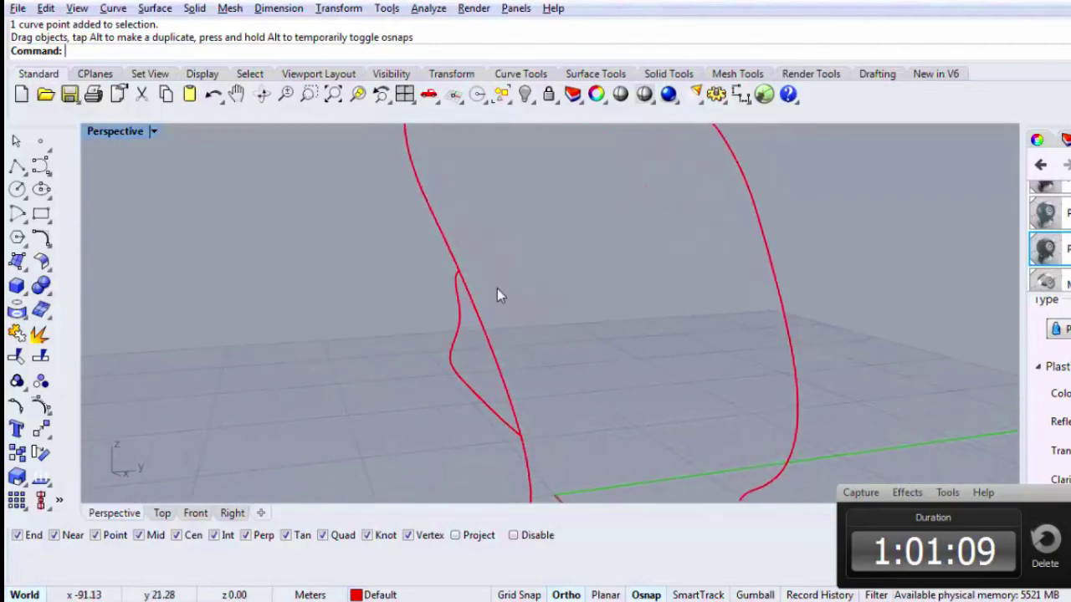
pyautogui.hotkey('alt', 'Tab')
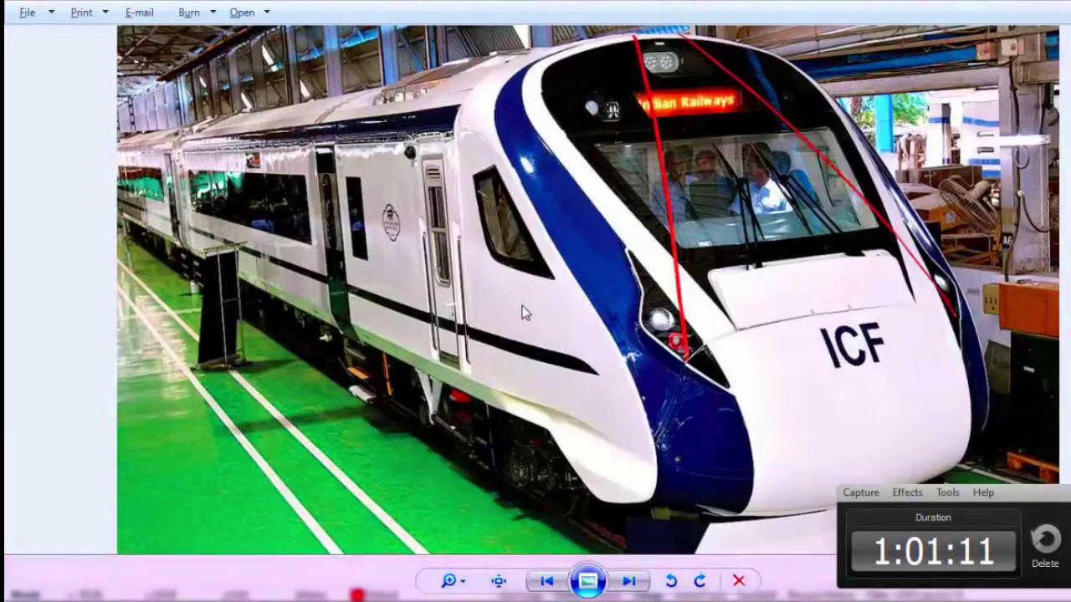
pyautogui.hotkey('alt', 'Tab')
pyautogui.click(458, 328)
pyautogui.hotkey('alt', 'Tab')
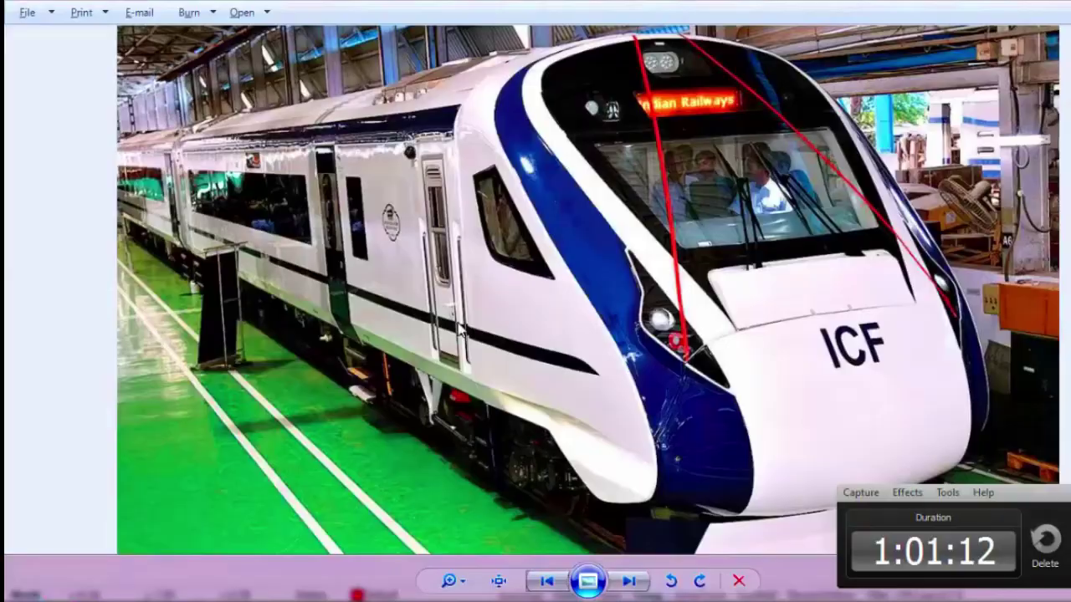
pyautogui.hotkey('alt', 'Tab')
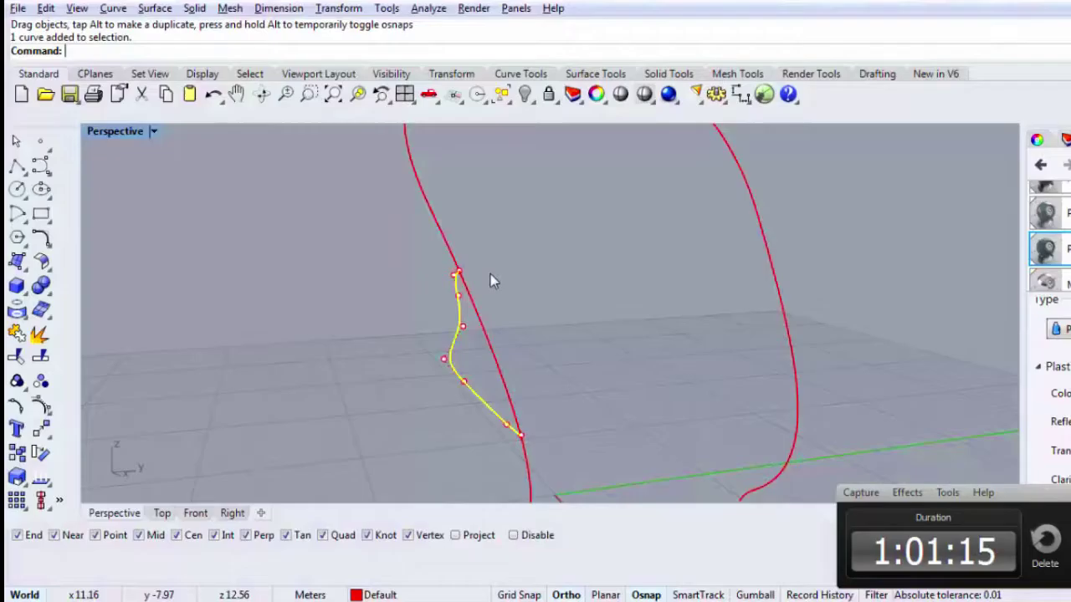
# Step: Copy the long nose profile curve to the clipboard, and split the original with the headlight outline as the cutting object
pyautogui.keyDown('shift'); pyautogui.click(481, 322); pyautogui.keyUp('shift')
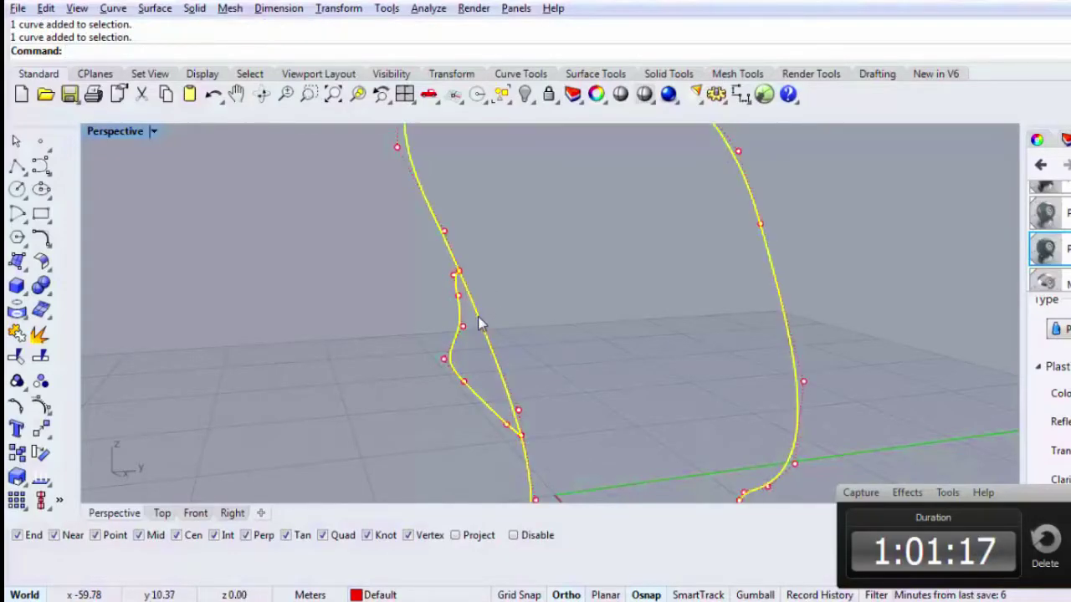
pyautogui.click(478, 318)
pyautogui.hotkey('ctrl', 'c')
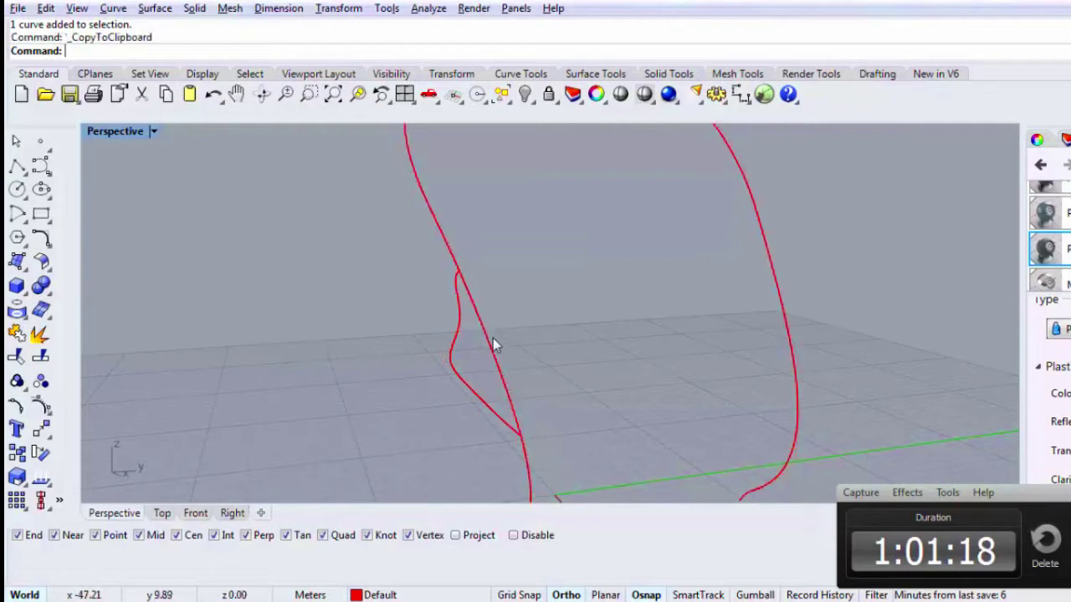
pyautogui.click(490, 345)
pyautogui.write('Split')
pyautogui.press('Return')
pyautogui.click(456, 380)
pyautogui.press('Return')
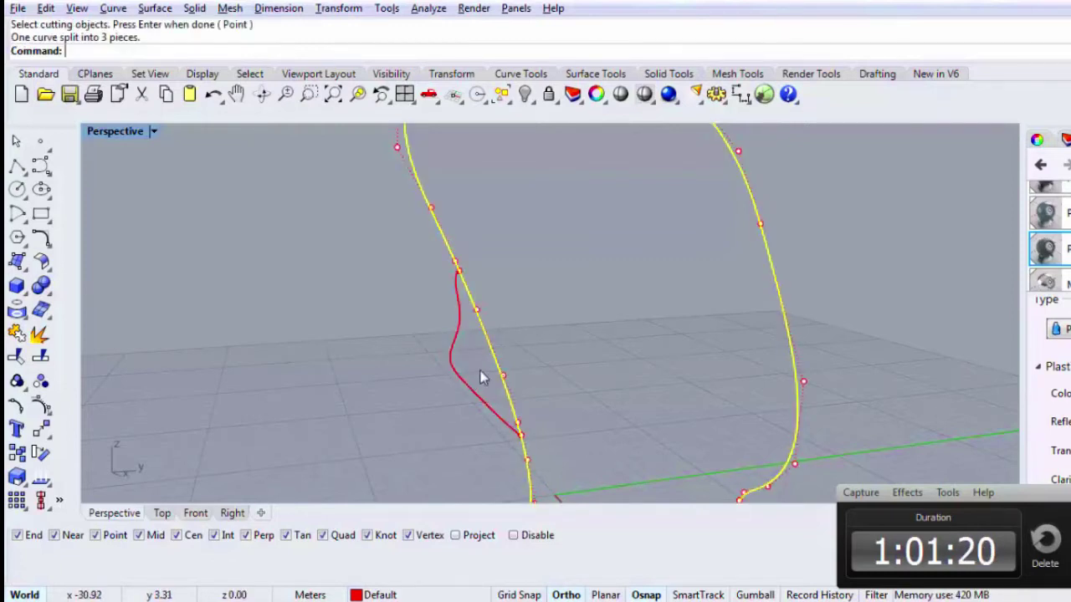
# Step: Delete the nose profile pieces above and below the headlight outline, keeping only the segment that closes it
pyautogui.click(457, 262)
pyautogui.click(443, 239)
pyautogui.press('Delete')
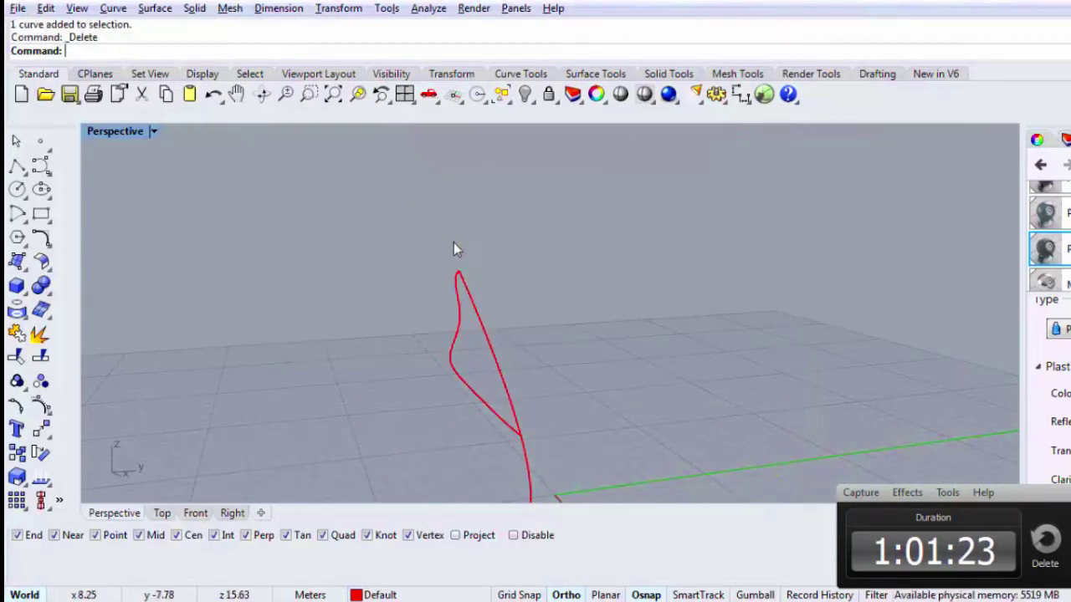
pyautogui.click(539, 484)
pyautogui.press('Delete')
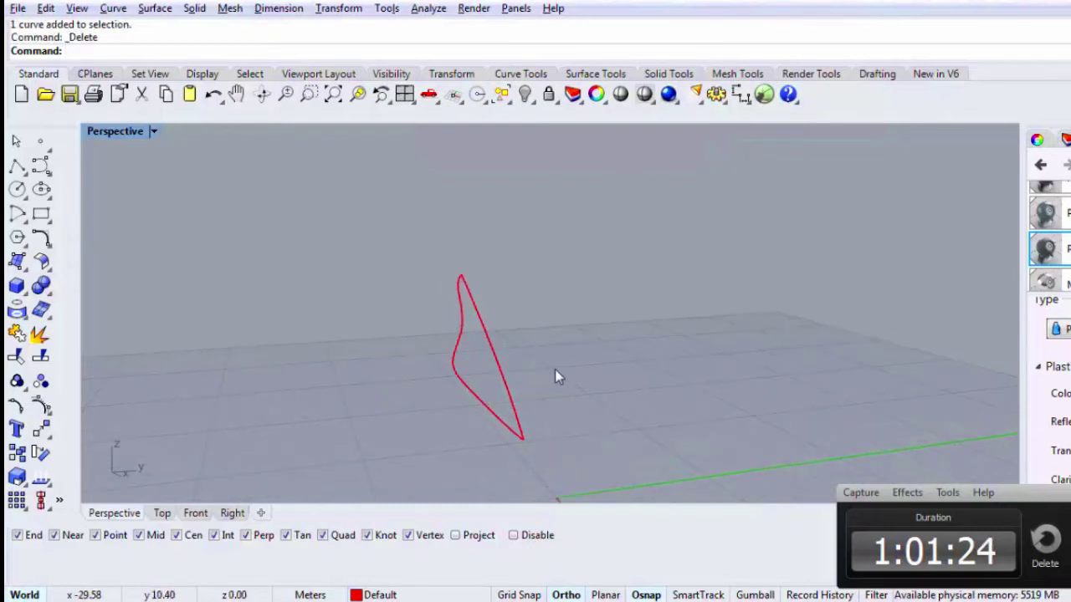
# Step: Paste the copied full nose profile curve back in place and hide it
pyautogui.hotkey('ctrl', 'v')
pyautogui.click(429, 224)
pyautogui.click(433, 223)
pyautogui.click(523, 95)
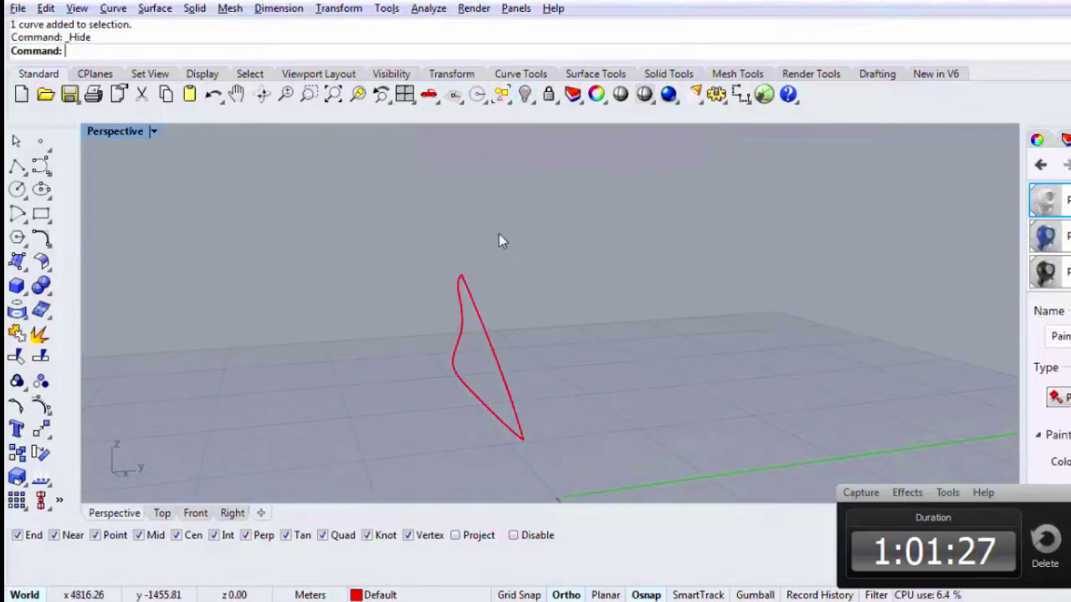
# Step: Draw a straight line across the headlight shape from the profile segment to the outline's outer bend
pyautogui.moveTo(525, 294); pyautogui.dragTo(175, 378)
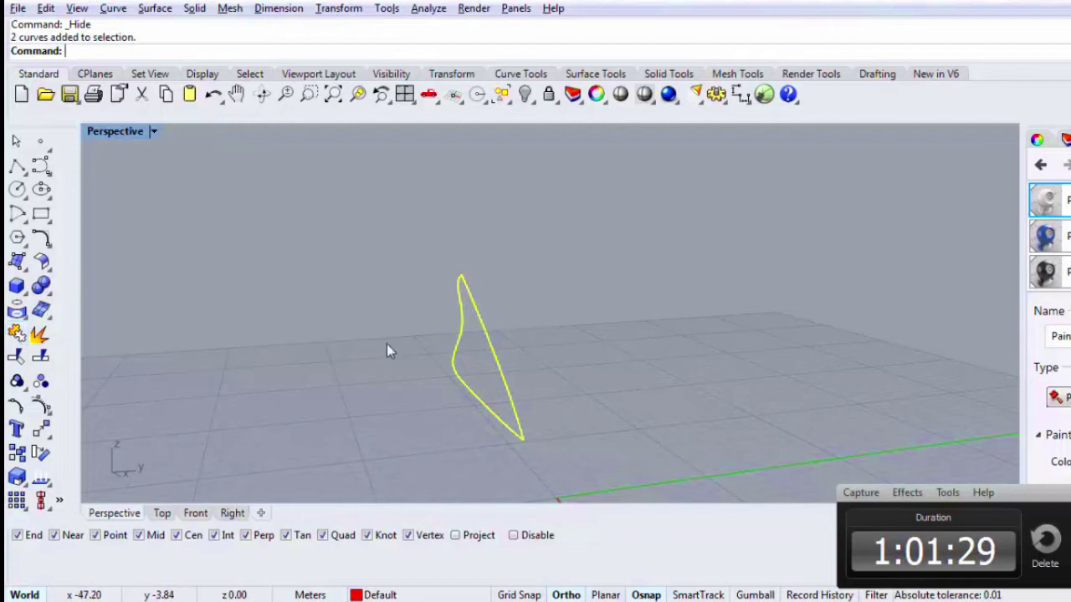
pyautogui.press('Escape')
pyautogui.click(18, 167)
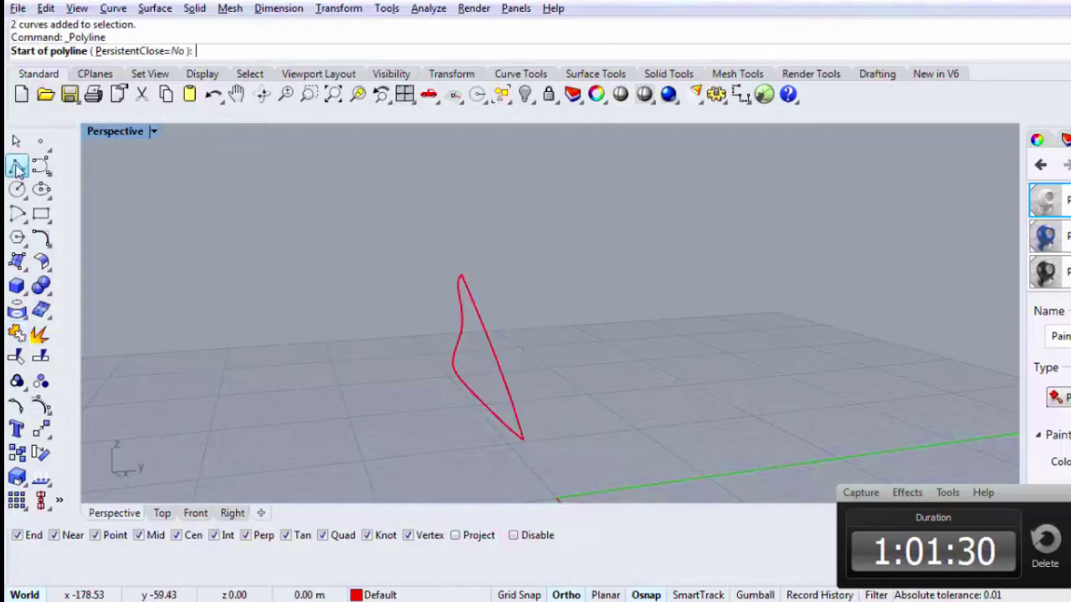
pyautogui.click(493, 352)
pyautogui.click(452, 367)
pyautogui.press('Return')
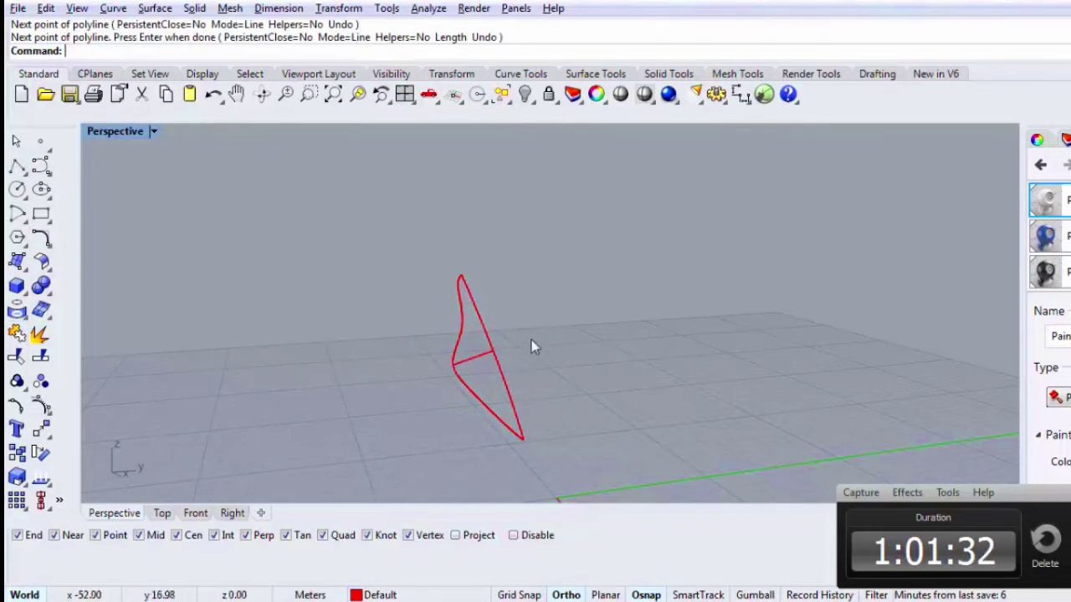
# Step: Create a network surface from the headlight's two edge curves and cross line, with 0.01 edge and 0.001 interior tolerance and position matching
pyautogui.moveTo(531, 339); pyautogui.dragTo(360, 378)
pyautogui.click(19, 265)
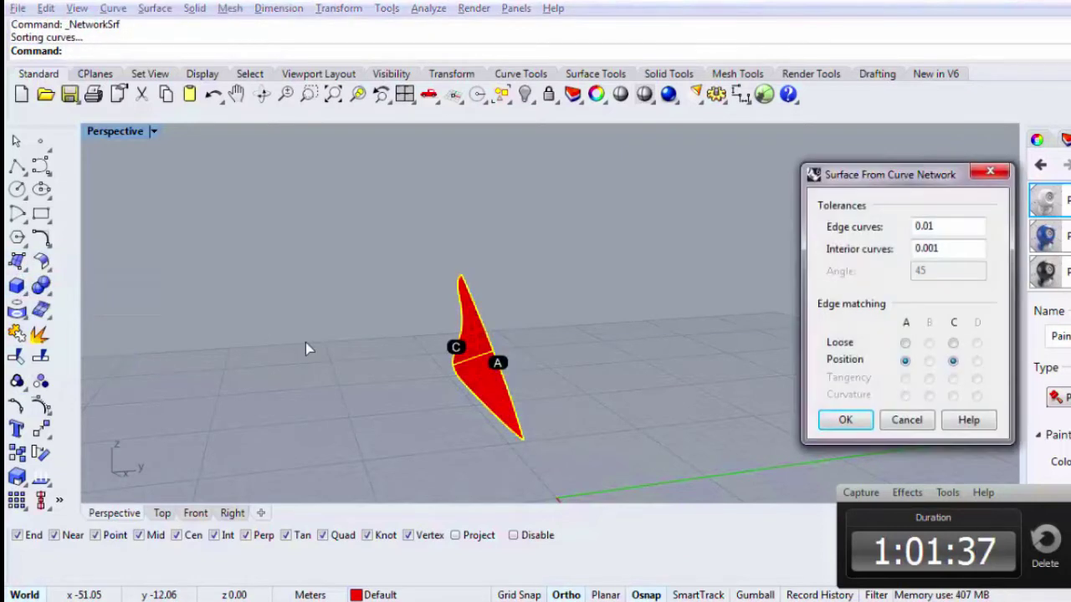
pyautogui.press('Return')
# Step: Select the headlight's outer outline curve instead of the surface, and show all hidden train parts around it
pyautogui.click(457, 342)
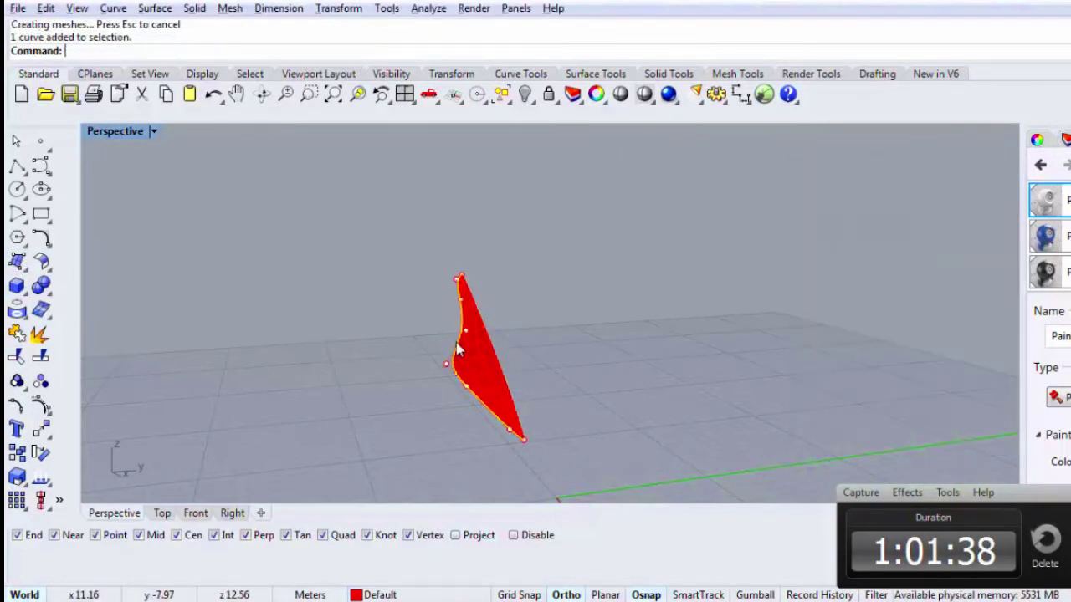
pyautogui.rightClick(491, 237)
pyautogui.press('Escape')
pyautogui.click(457, 331)
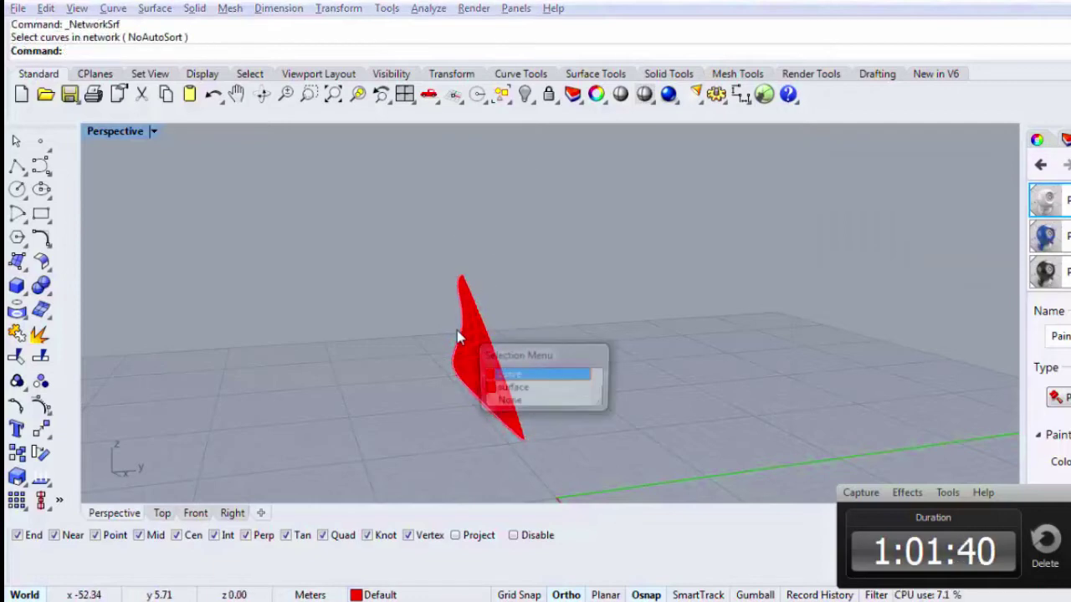
pyautogui.rightClick(513, 218)
pyautogui.rightClick(524, 95)
pyautogui.moveTo(523, 301); pyautogui.dragTo(187, 334, button='right')
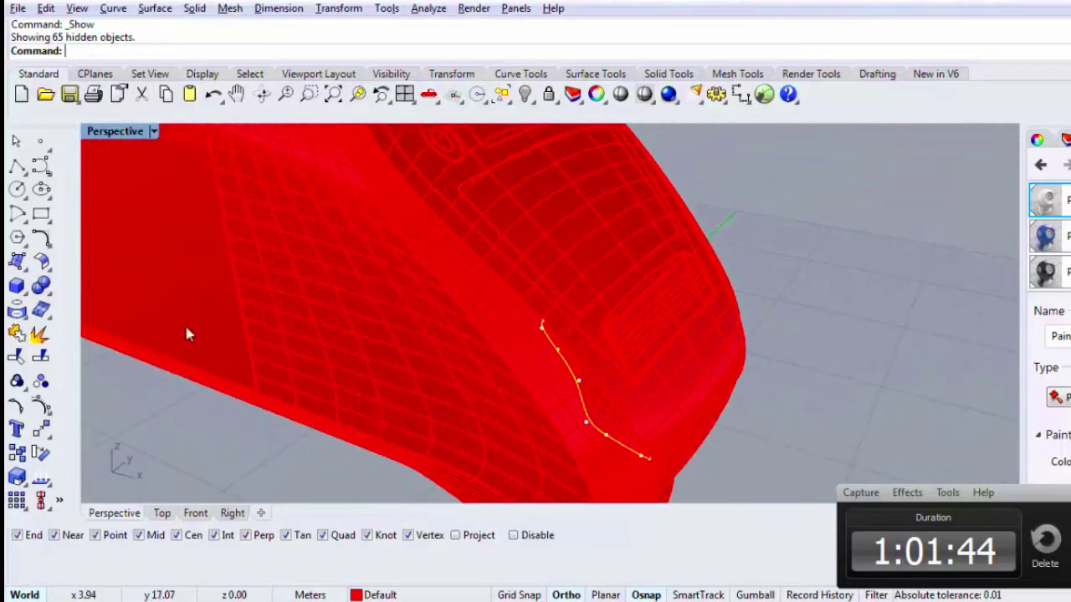
pyautogui.click(17, 261)
pyautogui.click(50, 327)
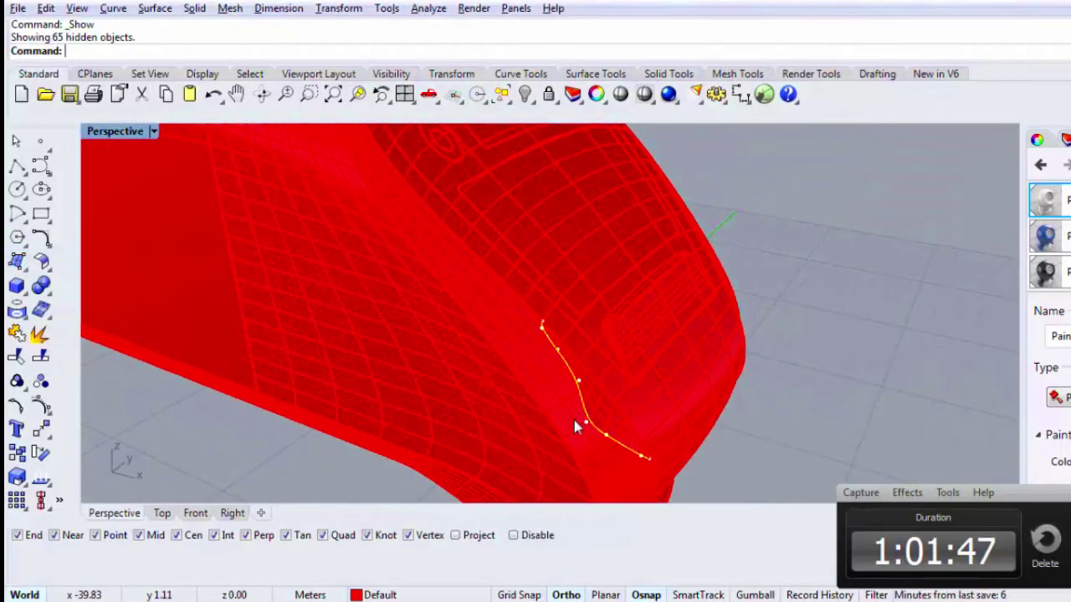
pyautogui.doubleClick(118, 133)
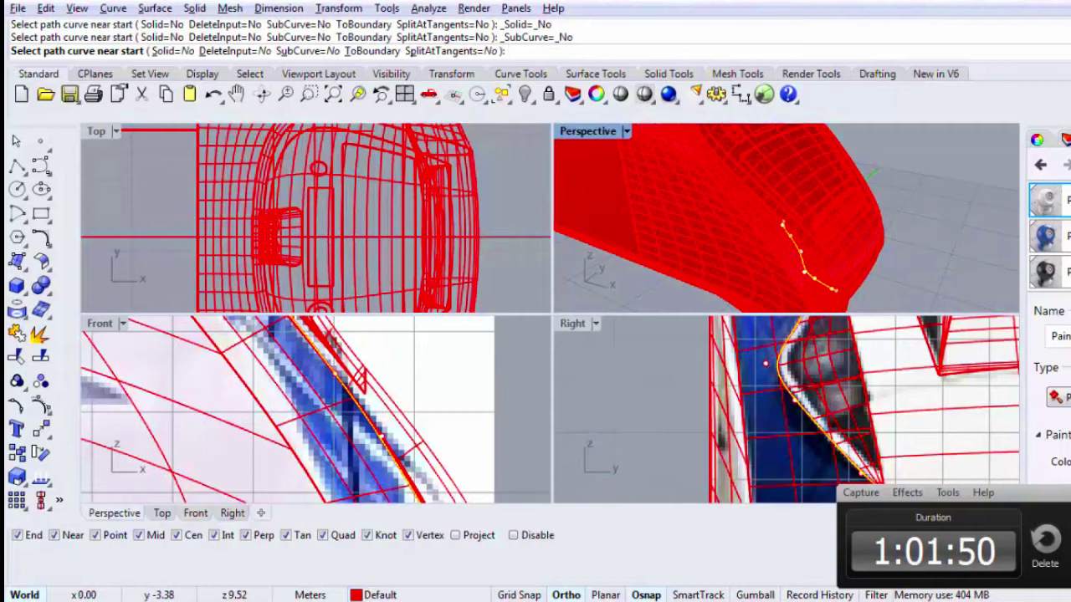
pyautogui.scroll(3, 793, 436)
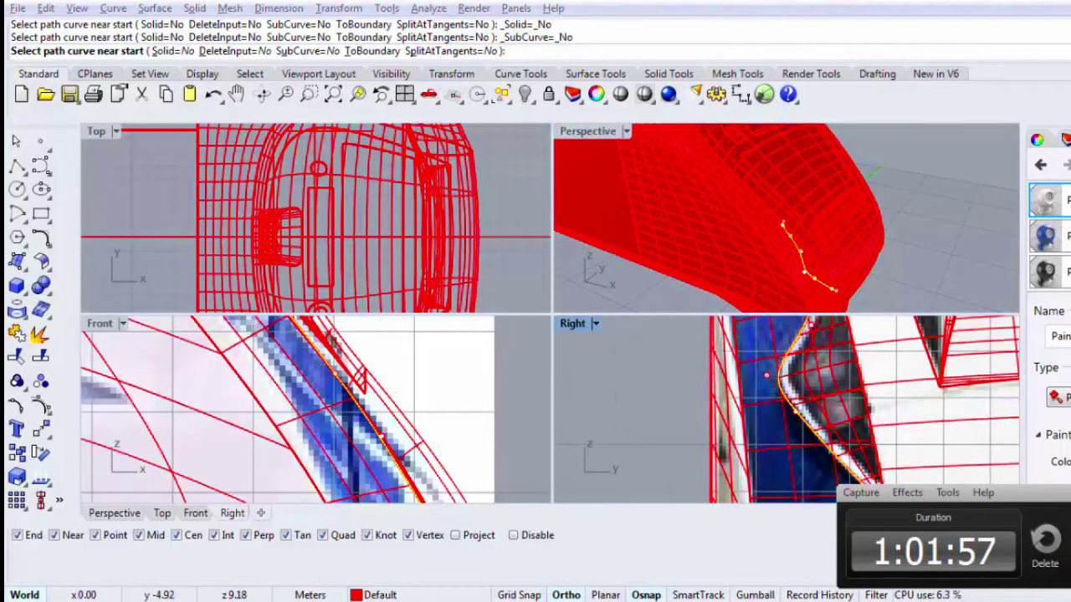
pyautogui.doubleClick(577, 131)
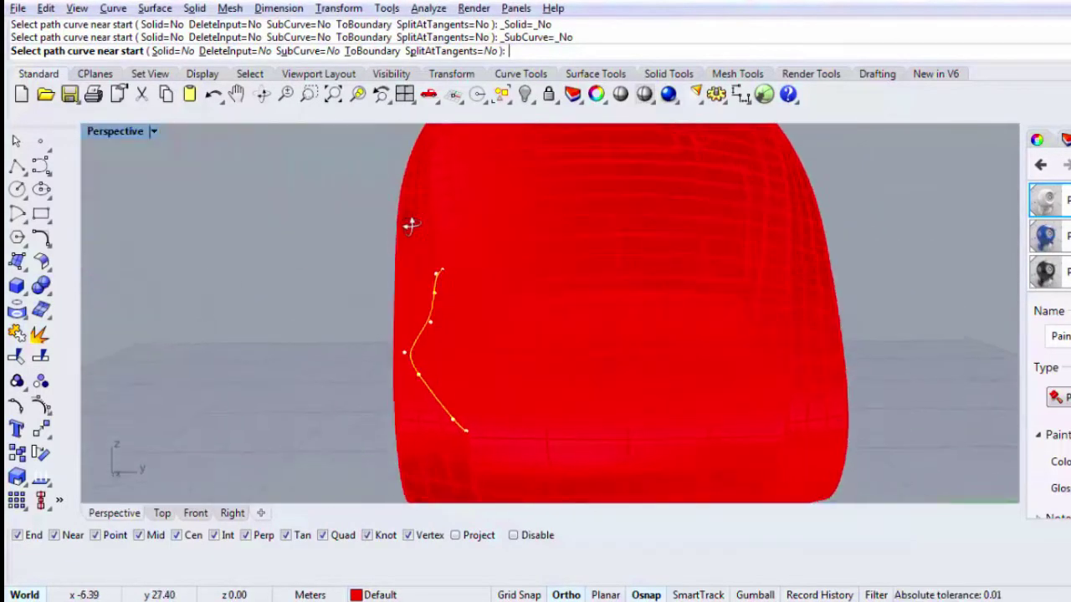
pyautogui.moveTo(410, 226); pyautogui.dragTo(292, 301, button='right')
pyautogui.moveTo(407, 320); pyautogui.dragTo(538, 303, button='right')
pyautogui.scroll(6, 546, 365)
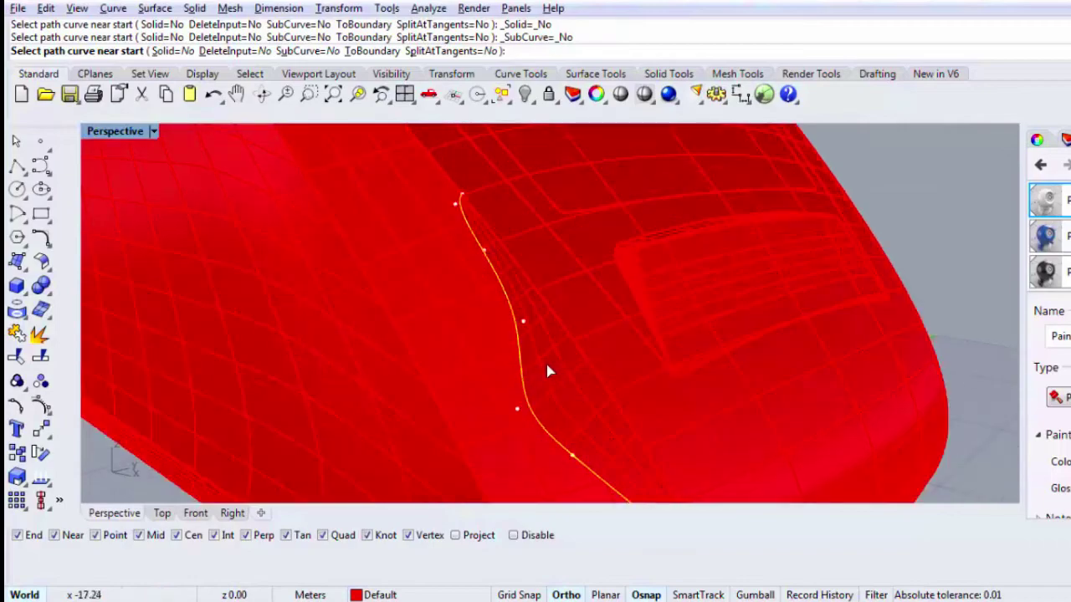
pyautogui.press('Escape')
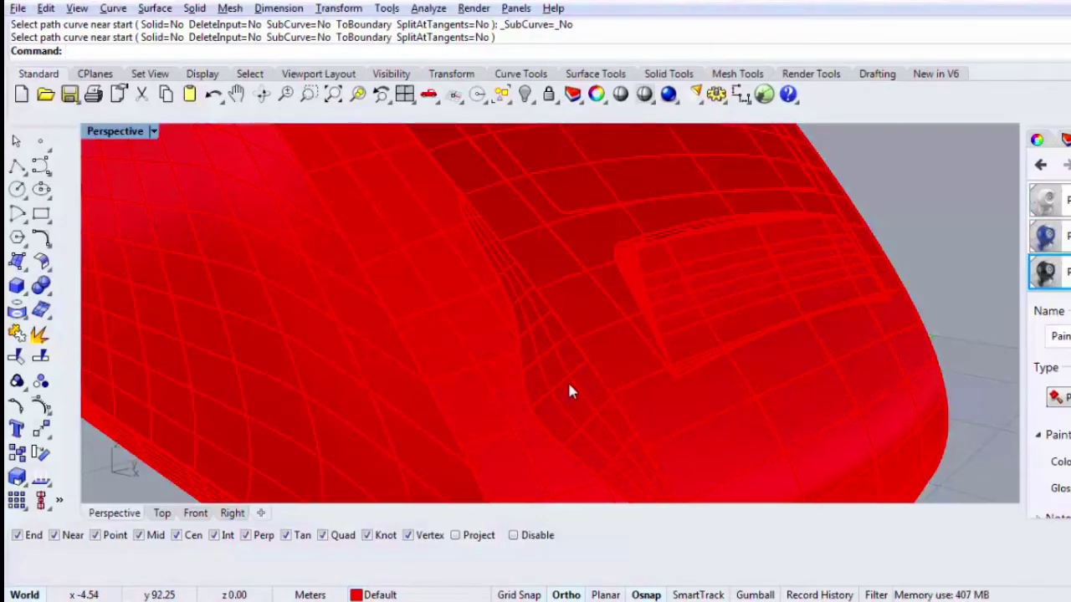
# Step: Assign the black paint material to the new headlight surface
pyautogui.moveTo(1039, 269); pyautogui.dragTo(557, 390)
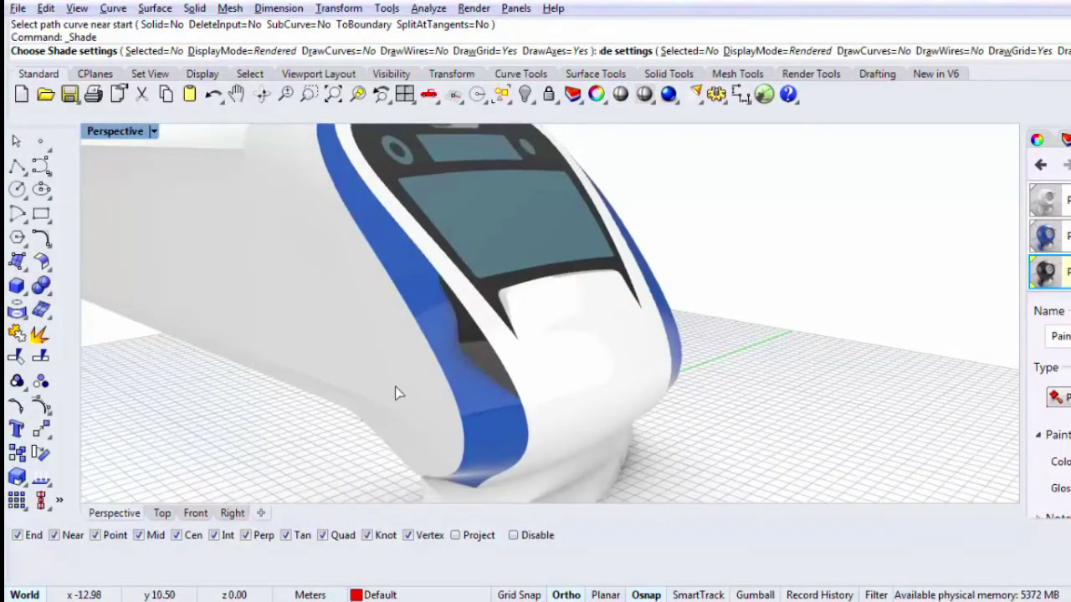
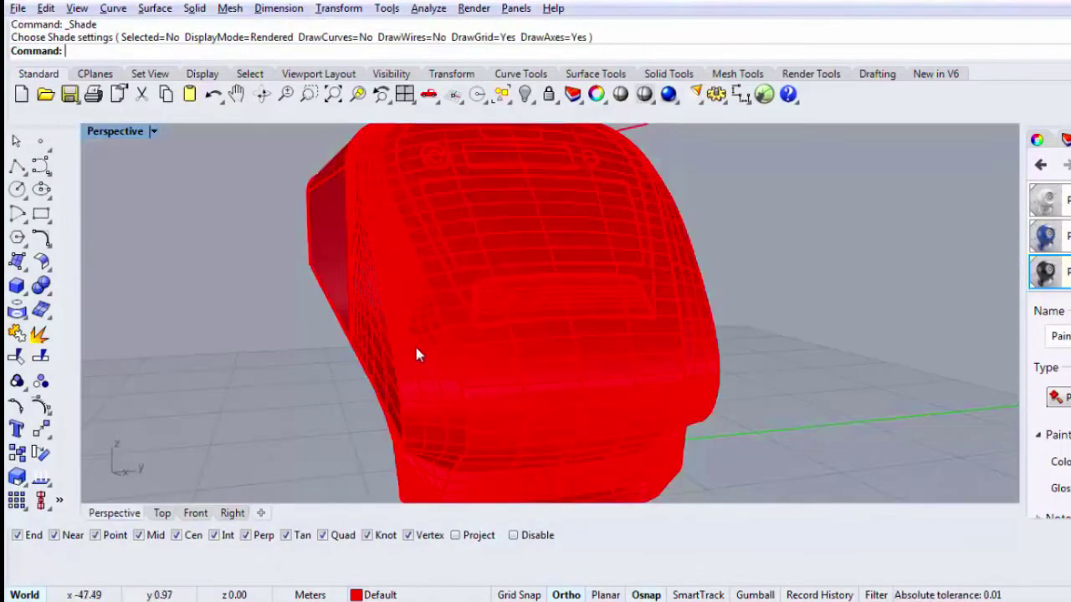
# Step: Select the headlight's outer outline curve and examine its position against the reference images in the Right and Front views
pyautogui.click(416, 350)
pyautogui.click(419, 352)
pyautogui.moveTo(413, 359); pyautogui.dragTo(373, 334, button='right')
pyautogui.scroll(2, 427, 317)
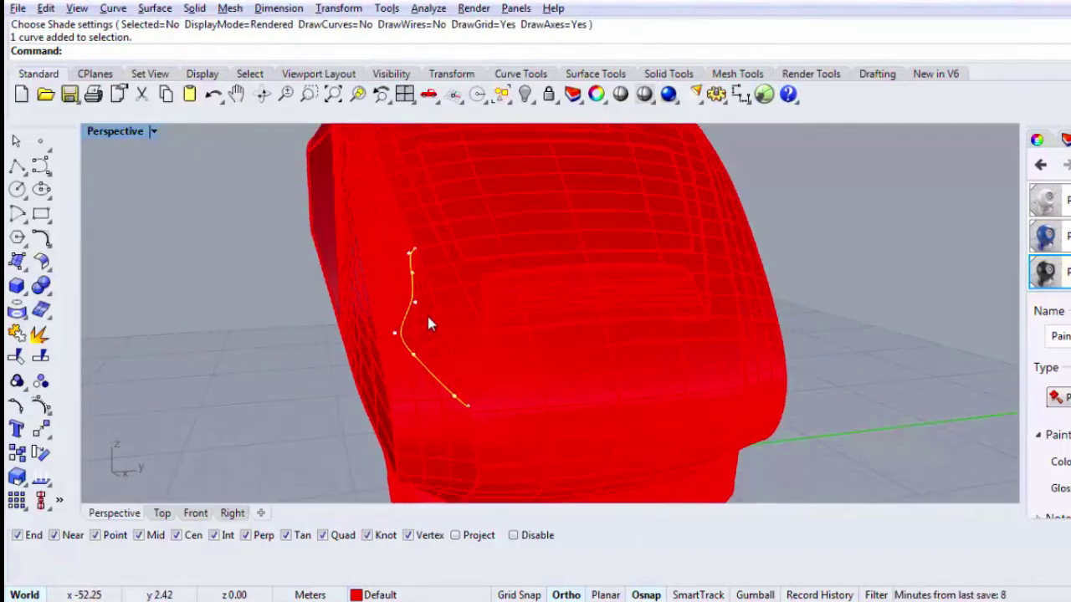
pyautogui.doubleClick(113, 135)
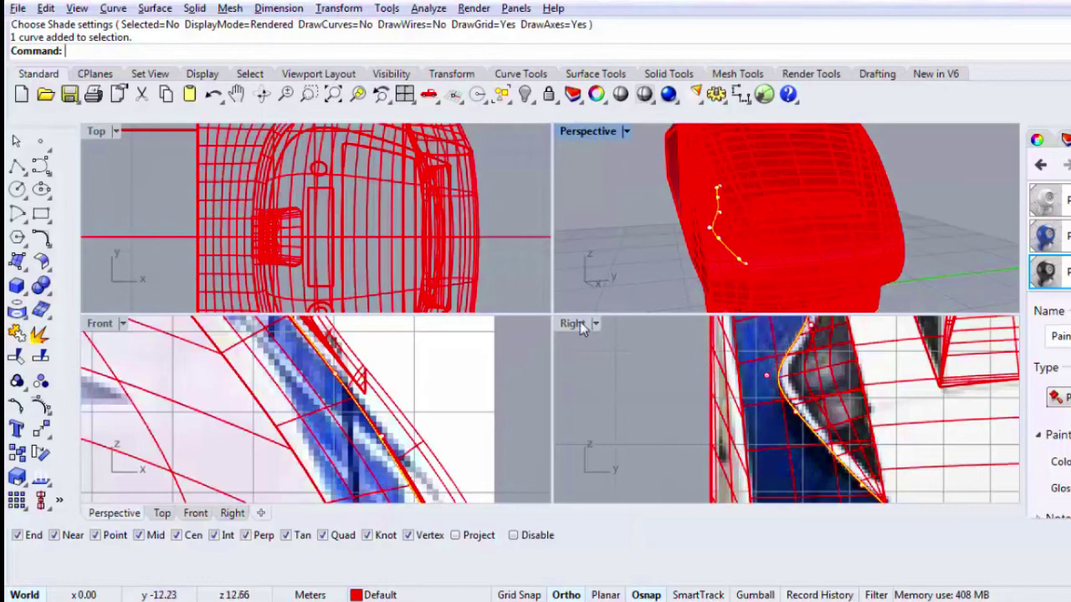
pyautogui.doubleClick(574, 324)
pyautogui.scroll(-2, 462, 334)
pyautogui.doubleClick(104, 135)
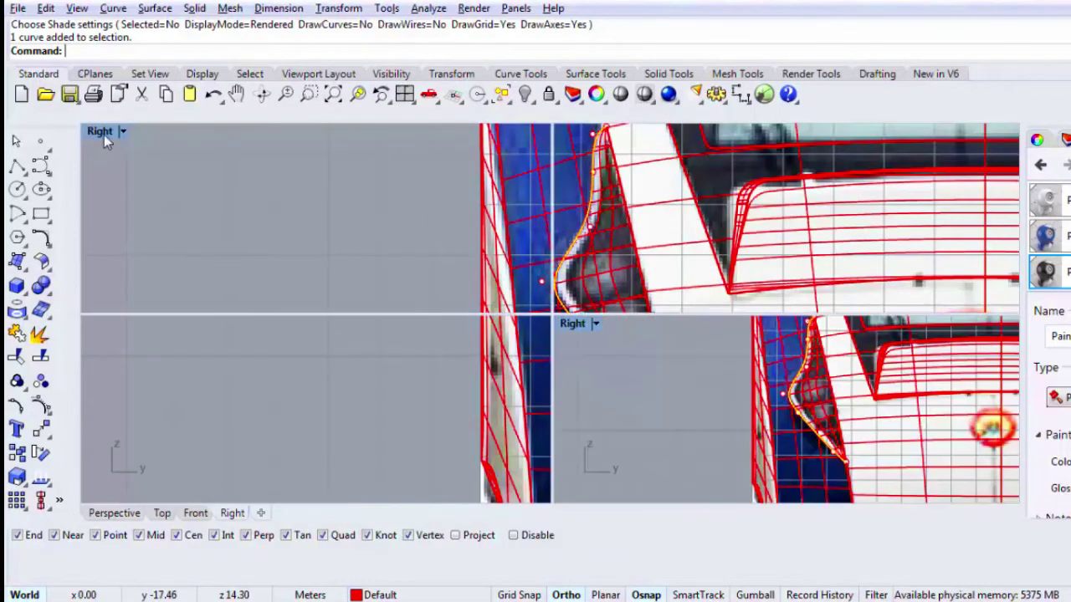
pyautogui.scroll(3, 361, 388)
pyautogui.scroll(-4, 361, 387)
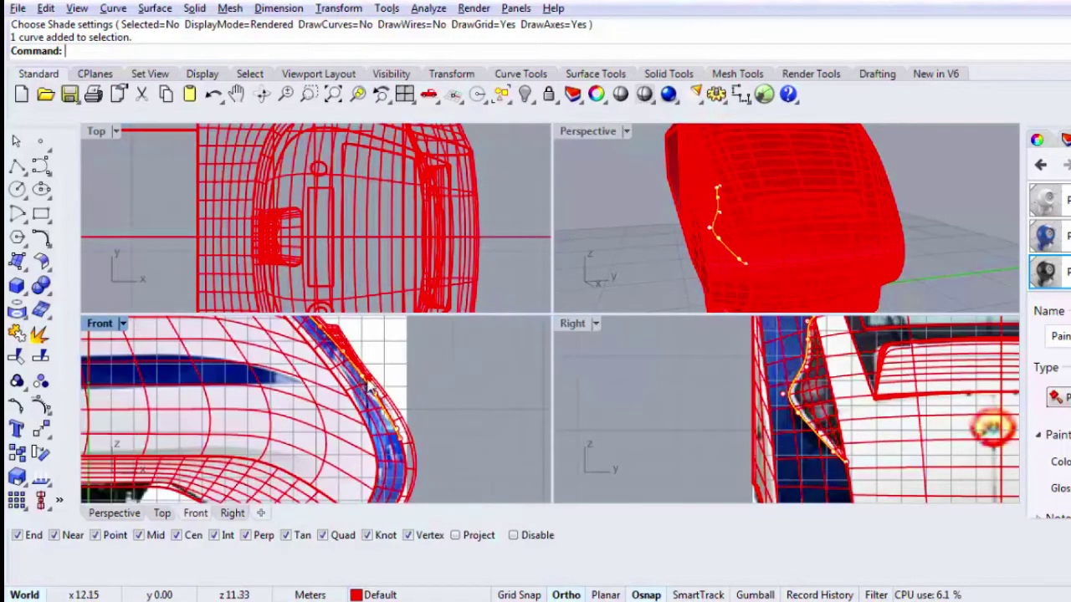
# Step: Draw a horizontal line about 2.4 m long from the outline curve's outer bend into the train body, with object snaps disabled
pyautogui.click(18, 167)
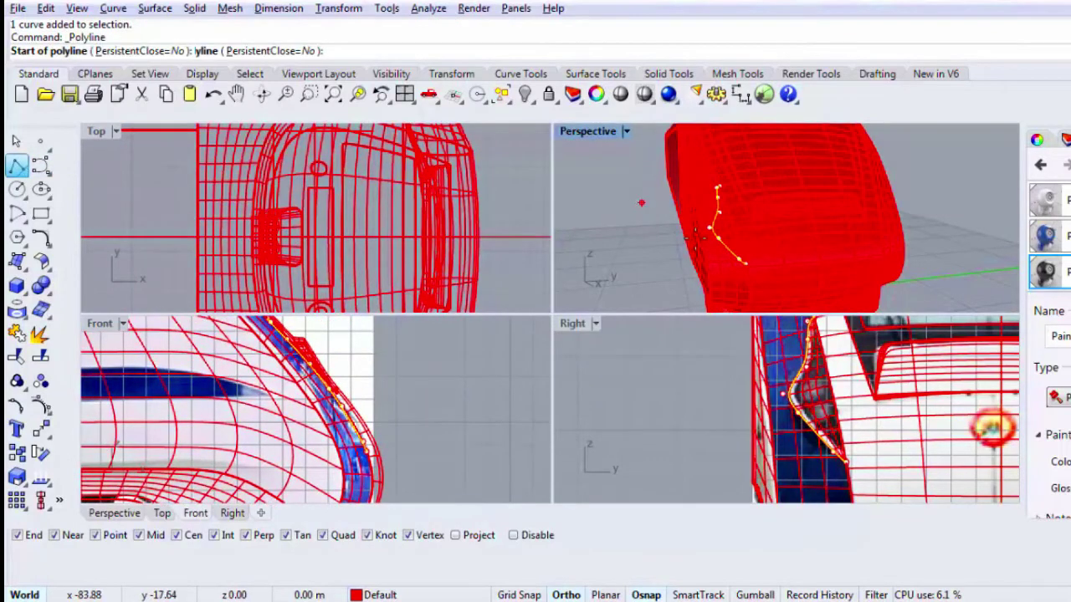
pyautogui.click(710, 235)
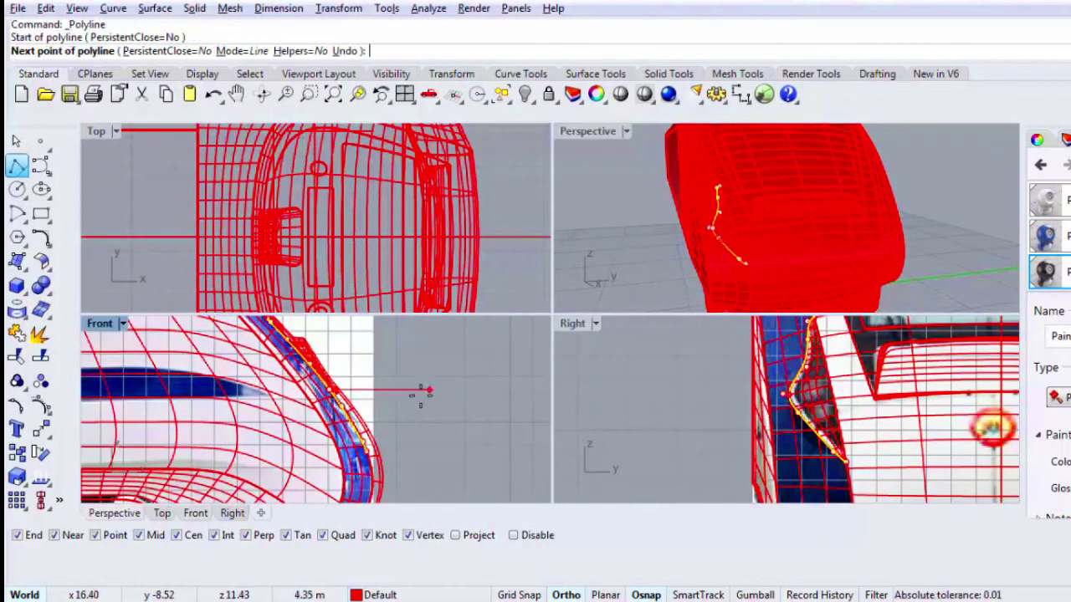
pyautogui.scroll(4, 287, 398)
pyautogui.click(513, 535)
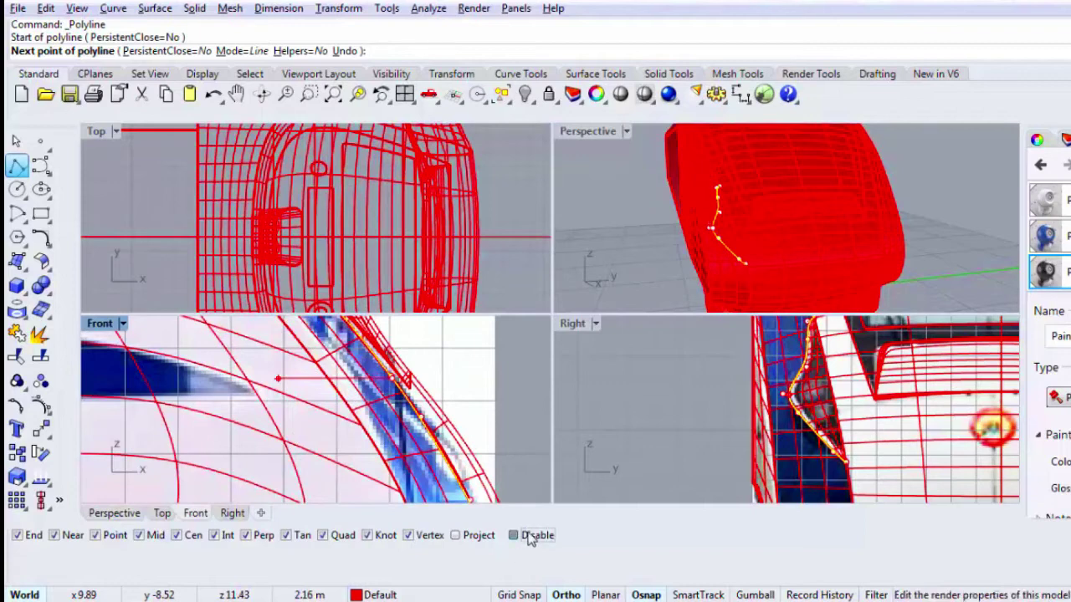
pyautogui.click(266, 378)
pyautogui.rightClick(272, 384)
# Step: Lower the line's inner end point in the Front view so the line slants down into the body
pyautogui.click(268, 379)
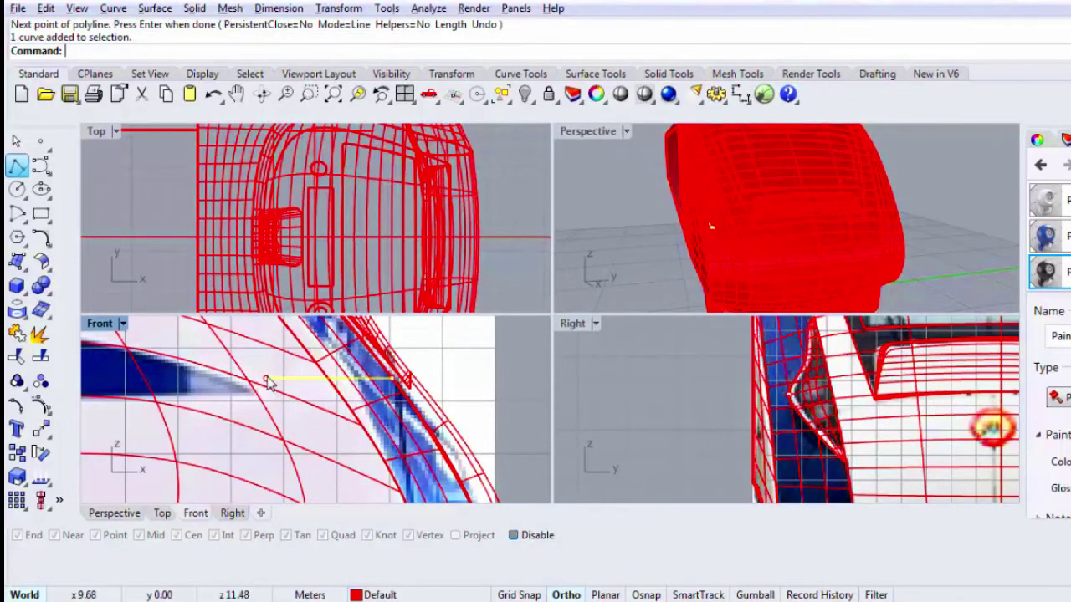
pyautogui.moveTo(266, 379); pyautogui.dragTo(276, 452)
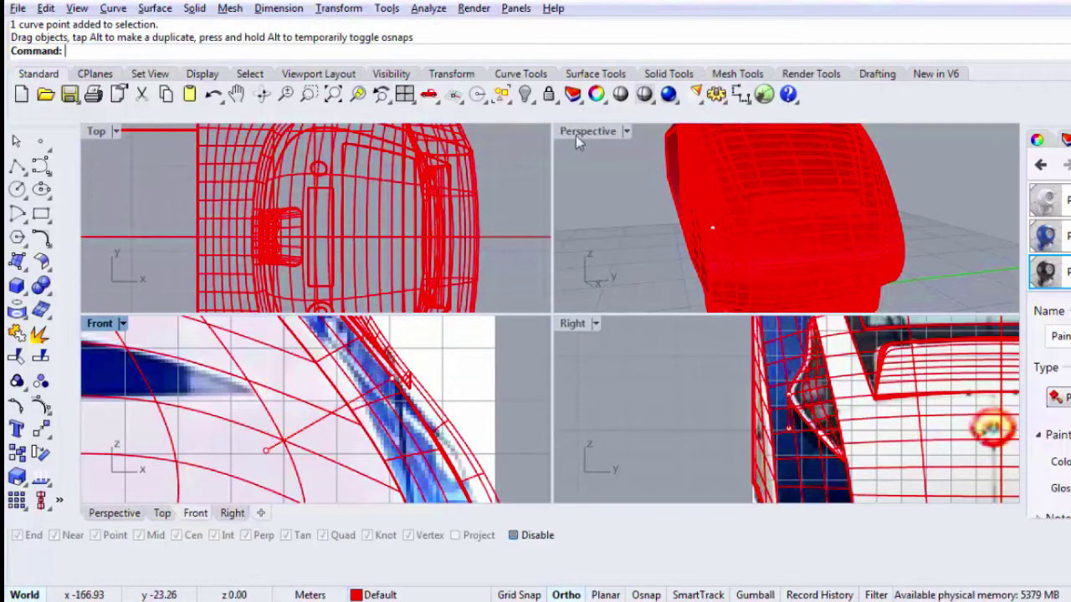
pyautogui.click(304, 432)
# Step: Move the line's inner end point slightly outward, away from the train's centre, in the Right view
pyautogui.click(266, 452)
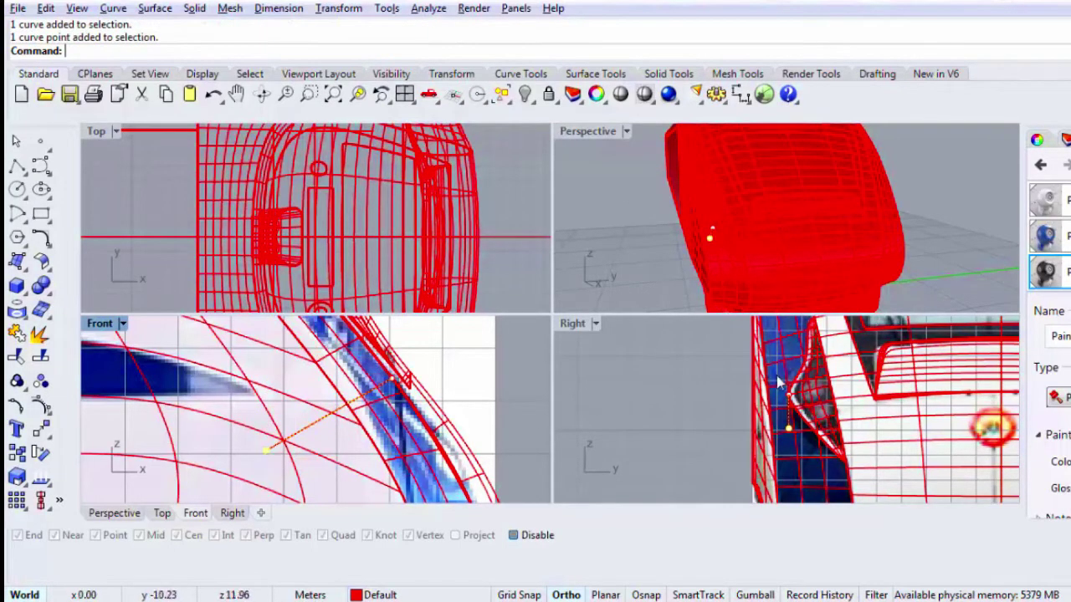
pyautogui.scroll(1, 786, 389)
pyautogui.write('M')
pyautogui.press('Return')
pyautogui.click(696, 433)
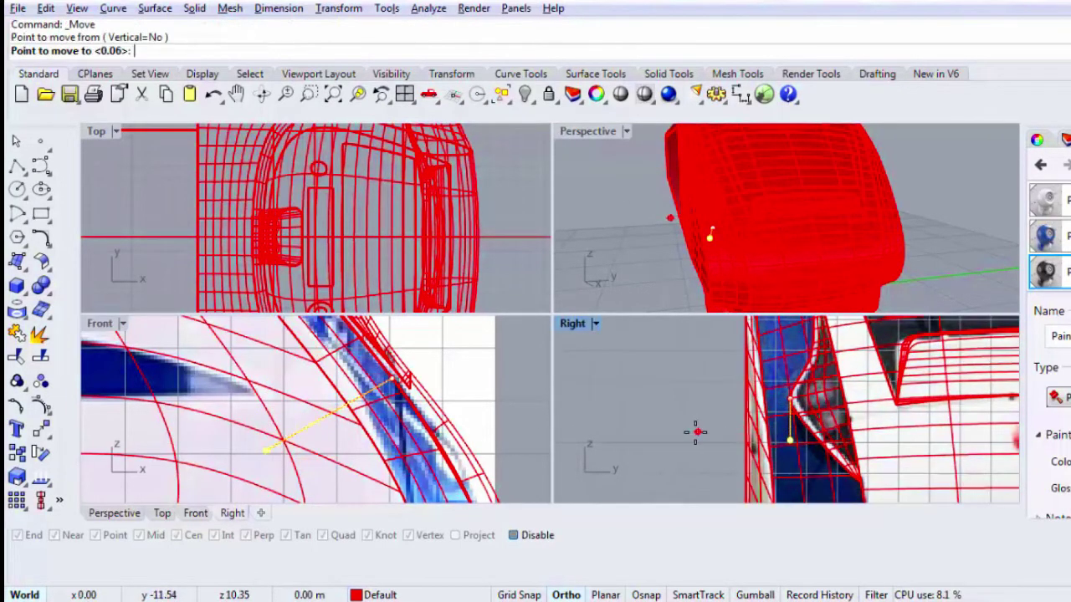
pyautogui.click(688, 433)
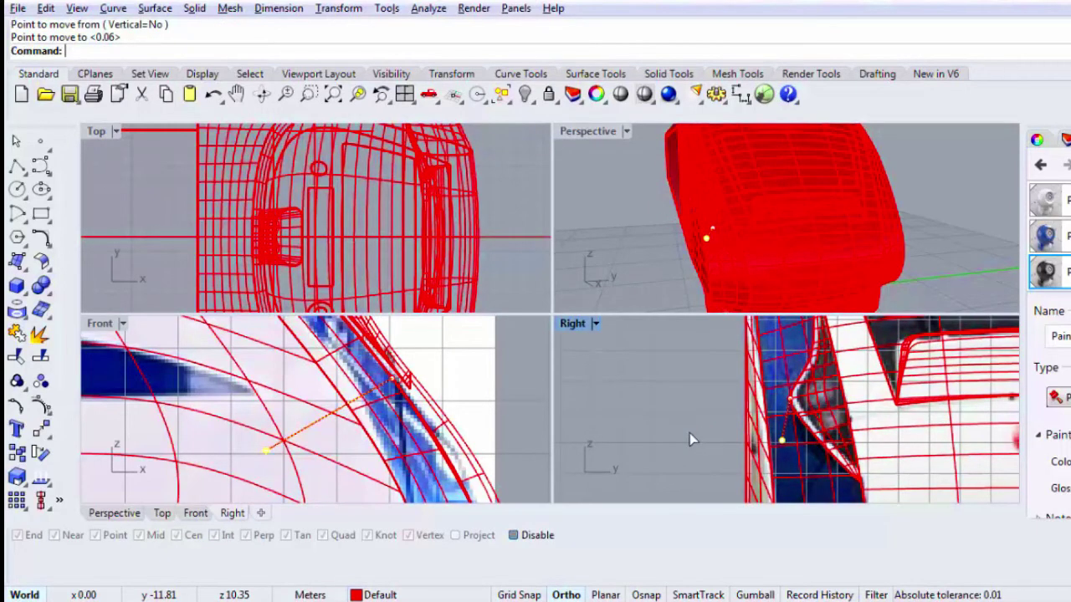
# Step: Try to extrude the headlight's outer outline curve along the slanted line
pyautogui.doubleClick(604, 132)
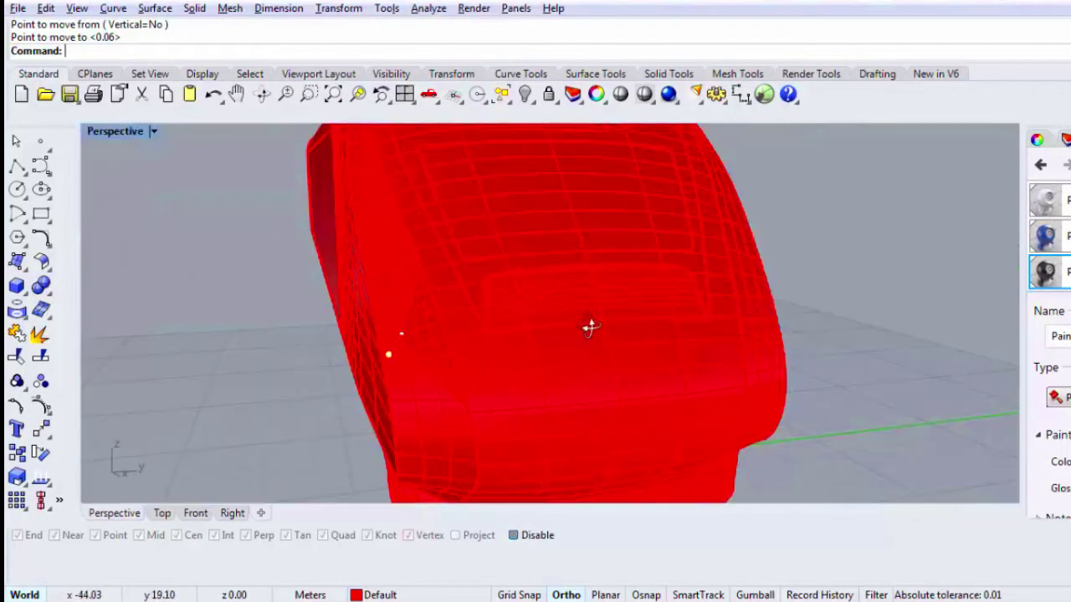
pyautogui.moveTo(588, 325); pyautogui.dragTo(526, 398, button='right')
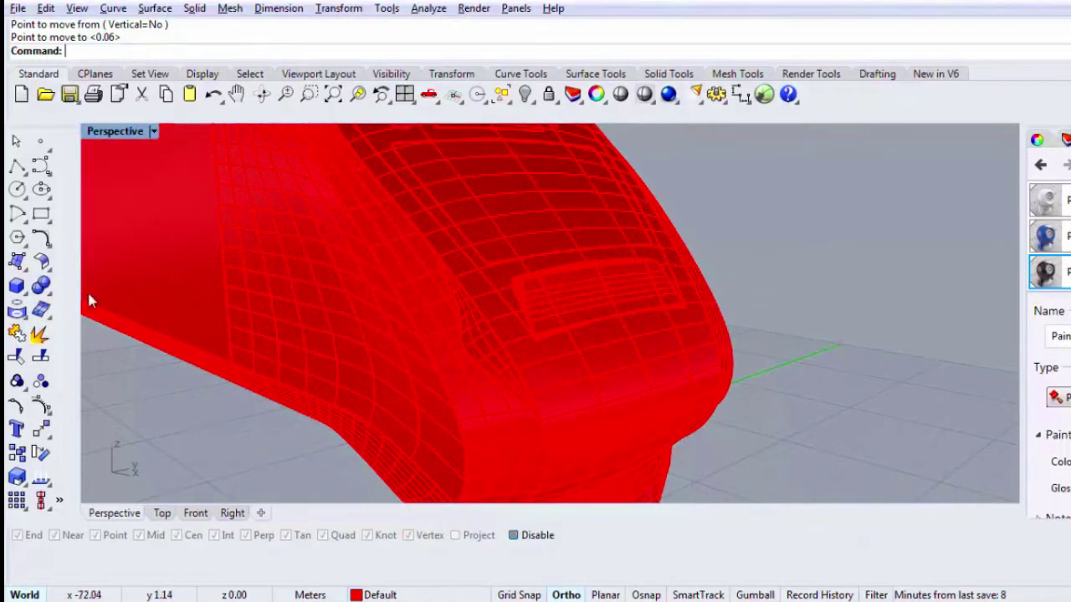
pyautogui.click(24, 267)
pyautogui.click(67, 321)
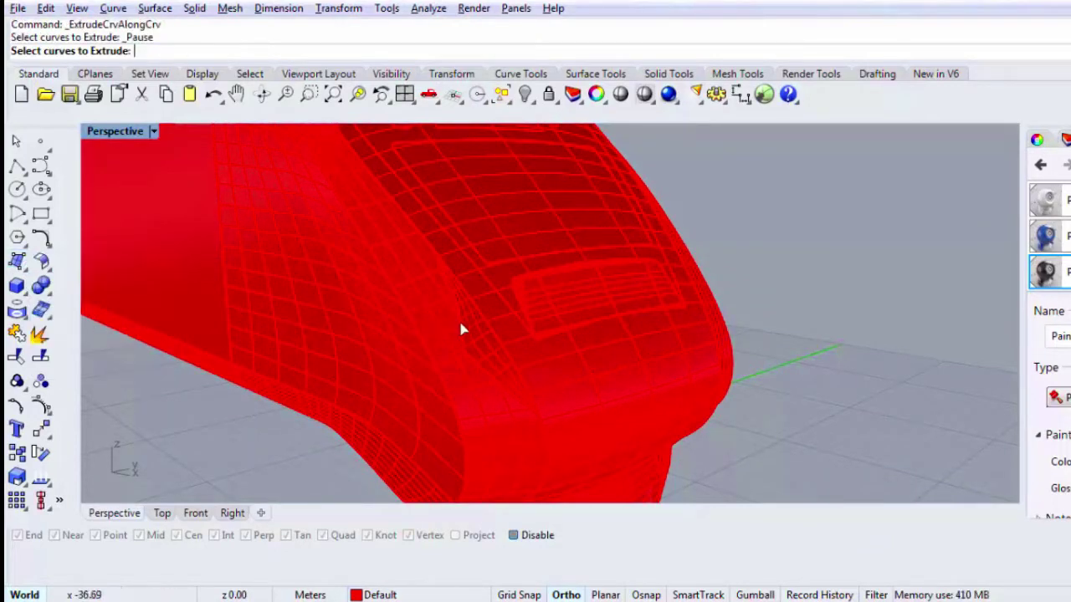
pyautogui.click(461, 324)
pyautogui.click(497, 367)
pyautogui.rightClick(448, 376)
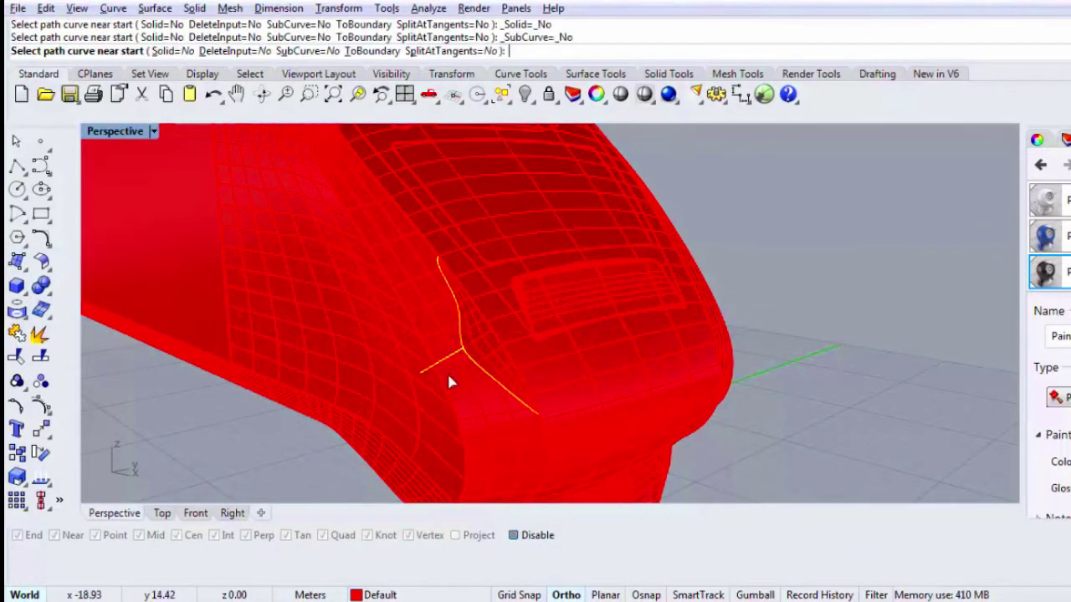
pyautogui.scroll(6, 457, 355)
pyautogui.click(471, 347)
# Step: Restart the extrusion along a curve with only the headlight's outer outline as the profile and the slanted line as path
pyautogui.rightClick(474, 337)
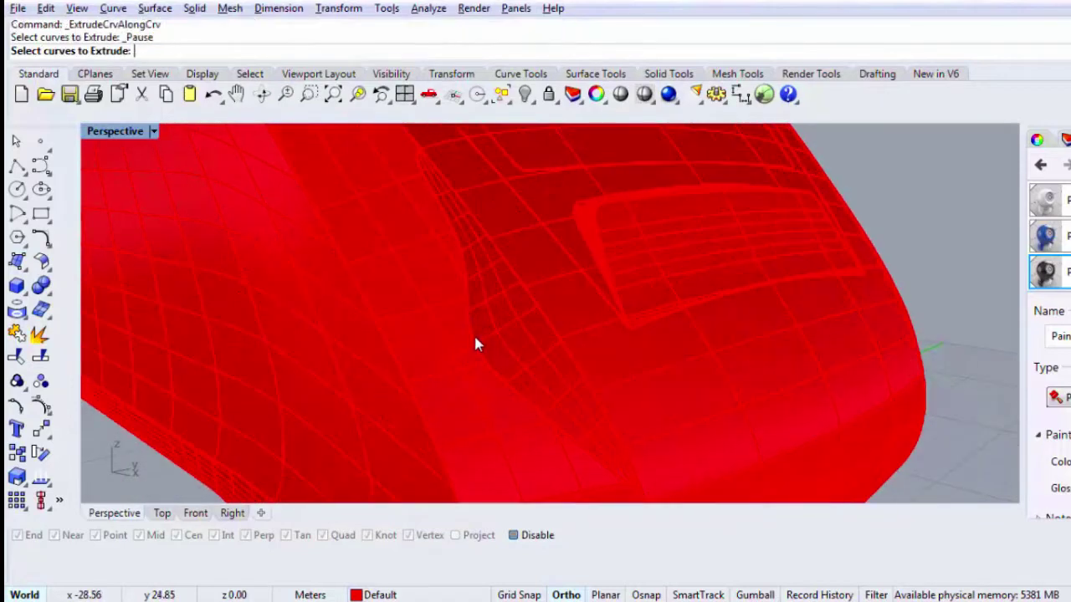
pyautogui.click(478, 351)
pyautogui.rightClick(478, 366)
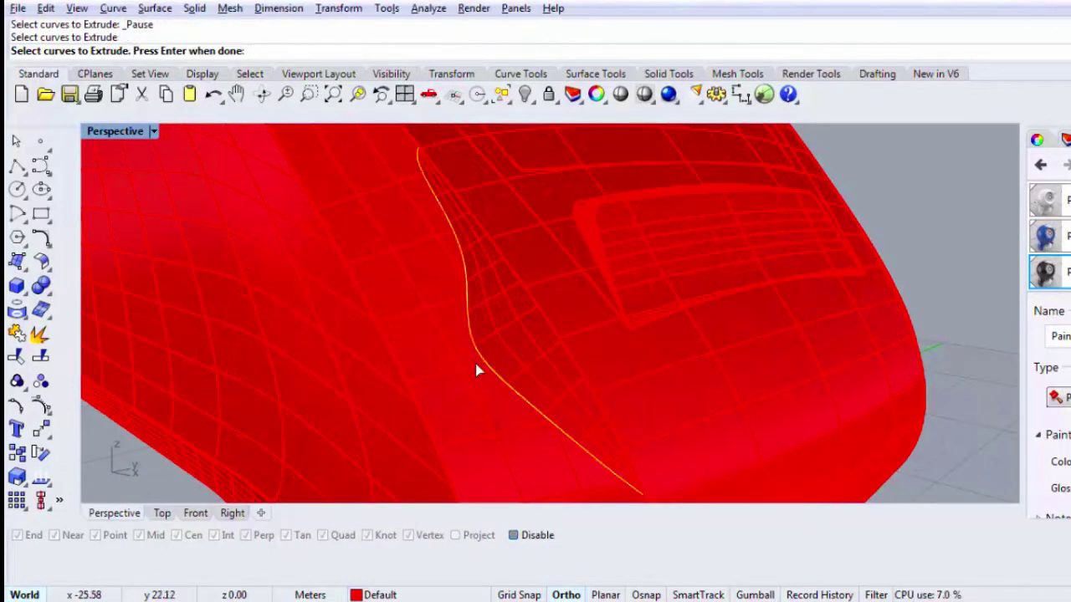
pyautogui.rightClick(465, 375)
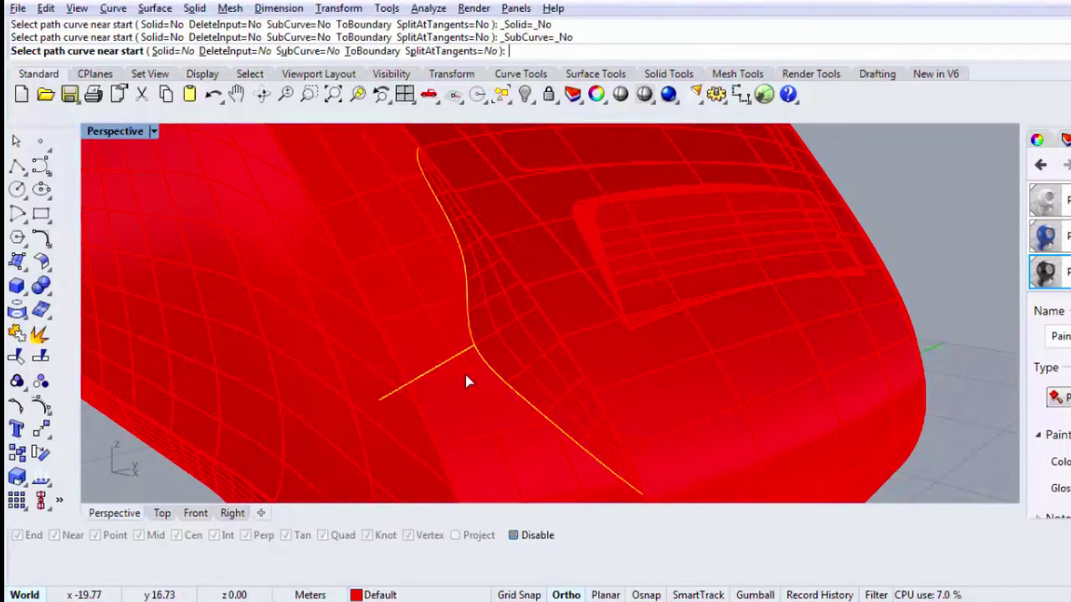
# Step: Extrude the curved edge of the headlight recess along the short straight path line
pyautogui.press('Escape')
pyautogui.rightClick(468, 346)
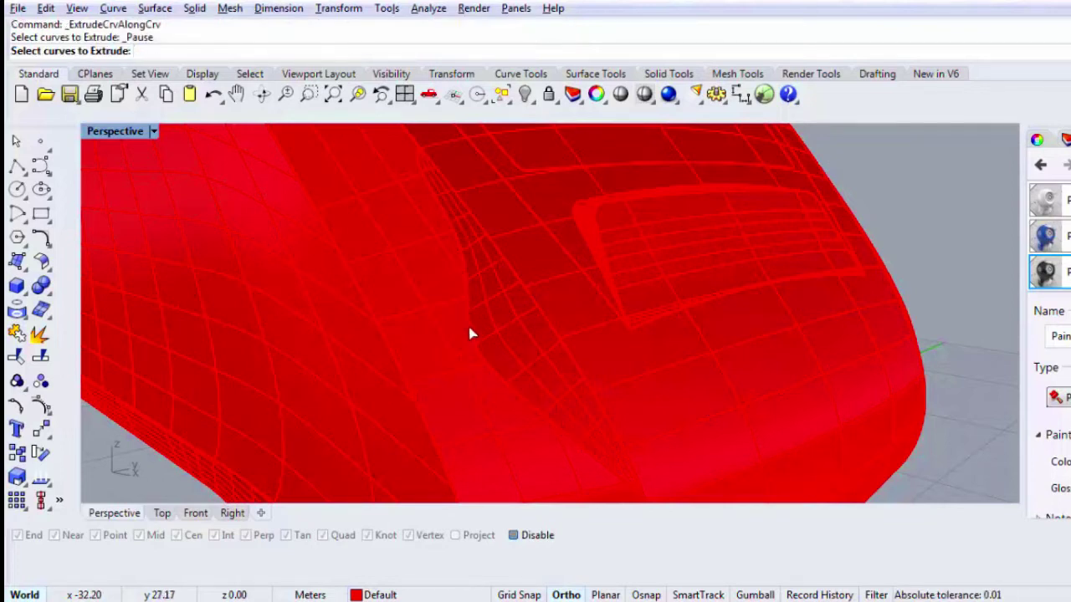
pyautogui.click(469, 328)
pyautogui.rightClick(469, 328)
pyautogui.rightClick(469, 328)
pyautogui.click(473, 356)
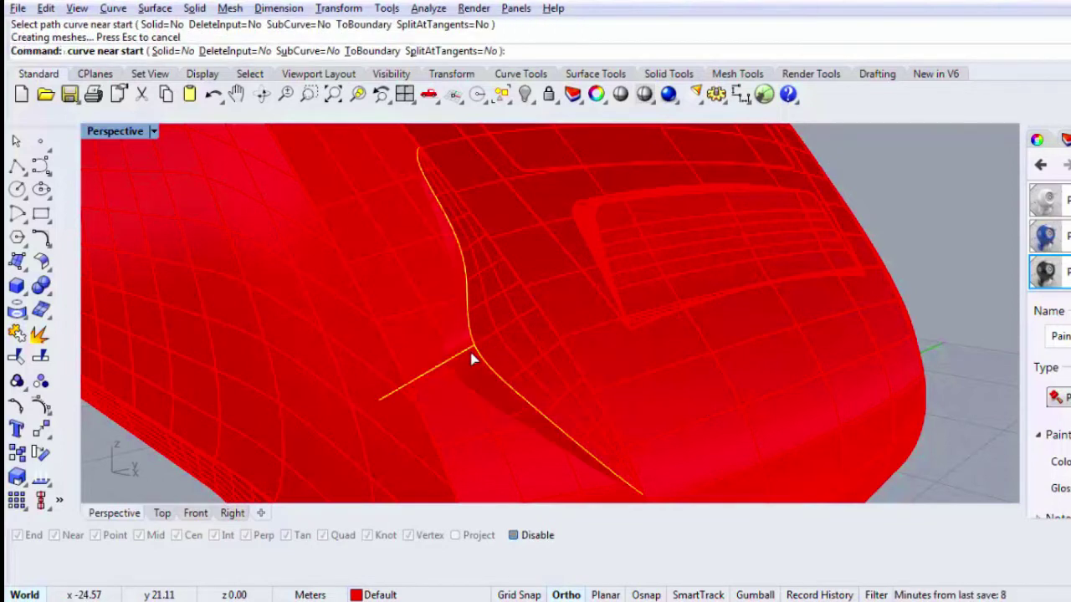
# Step: Examine the new headlight edge surface on the train nose in the rendered shade view
pyautogui.click(619, 93)
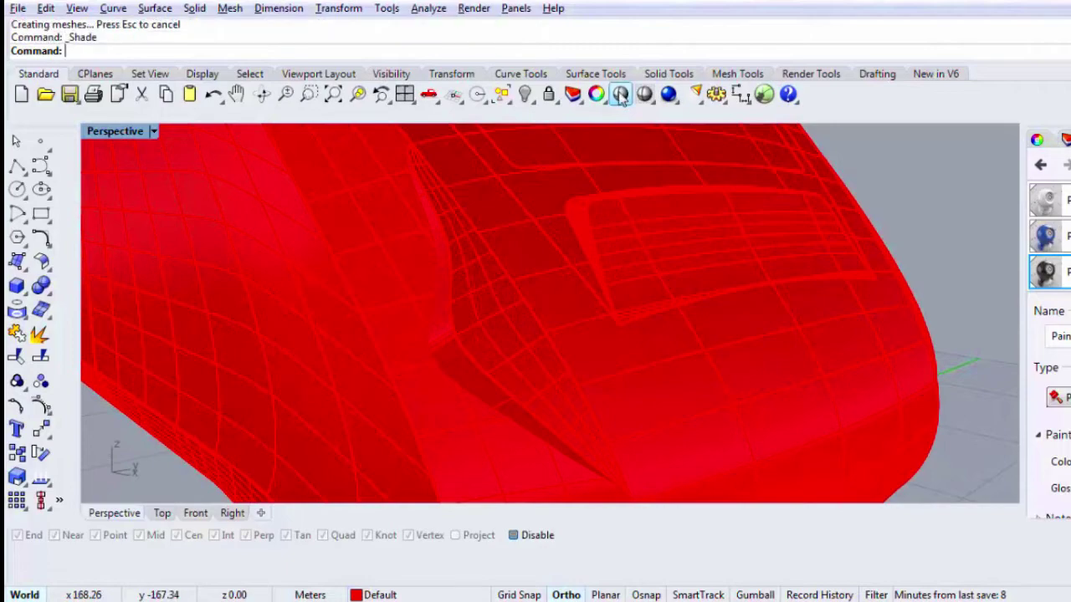
pyautogui.scroll(-2, 550, 316)
pyautogui.moveTo(566, 338); pyautogui.dragTo(597, 332, button='right')
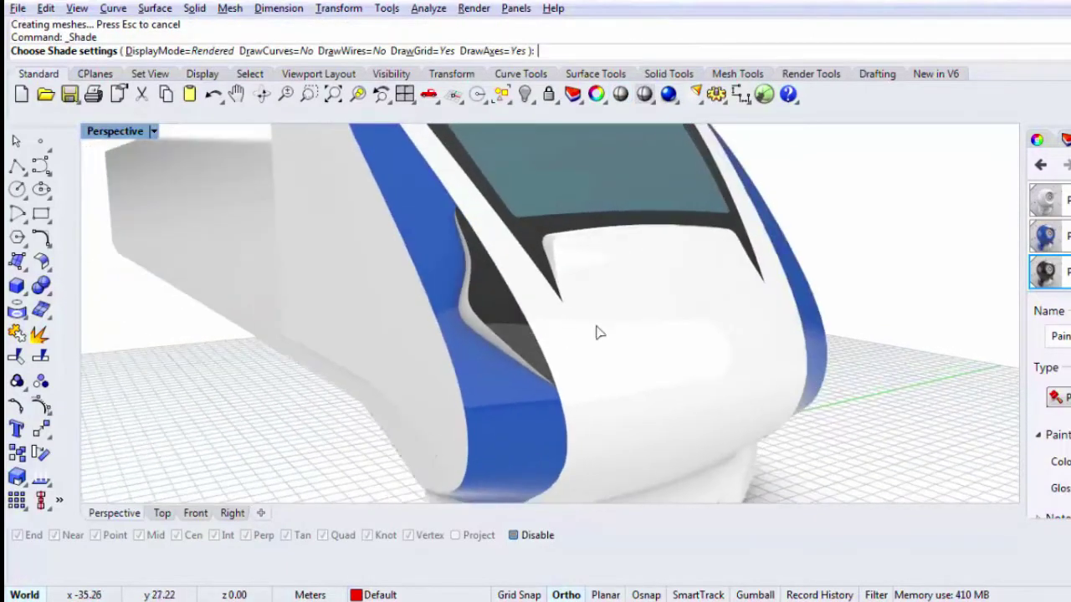
pyautogui.hotkey('alt', 'Tab')
pyautogui.hotkey('alt', 'Tab')
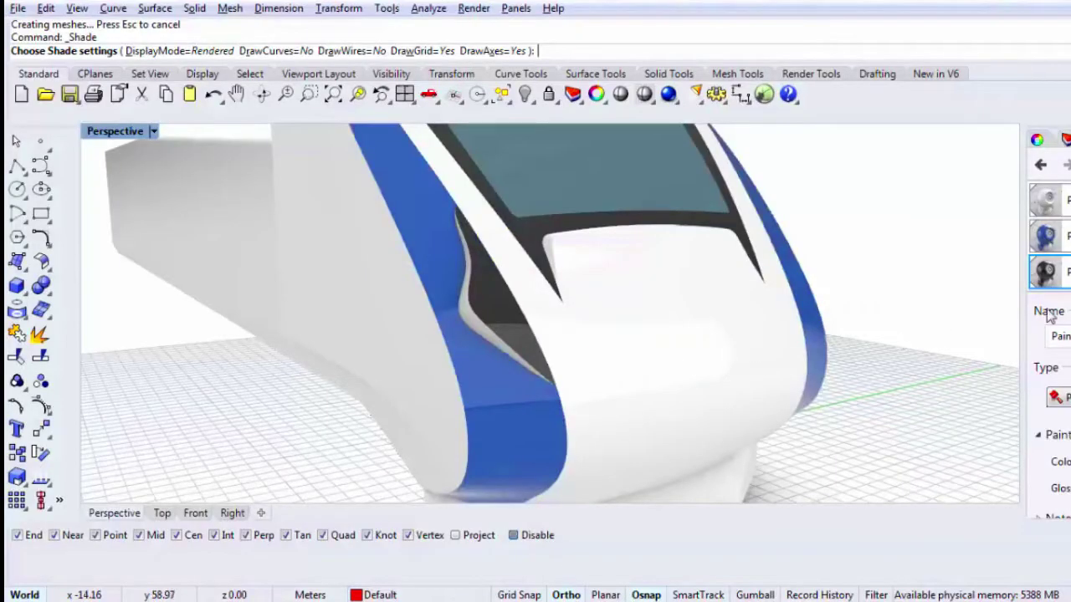
# Step: Assign the blue paint material to the extruded headlight edge surface and check it in the rendered shade view
pyautogui.press('Escape')
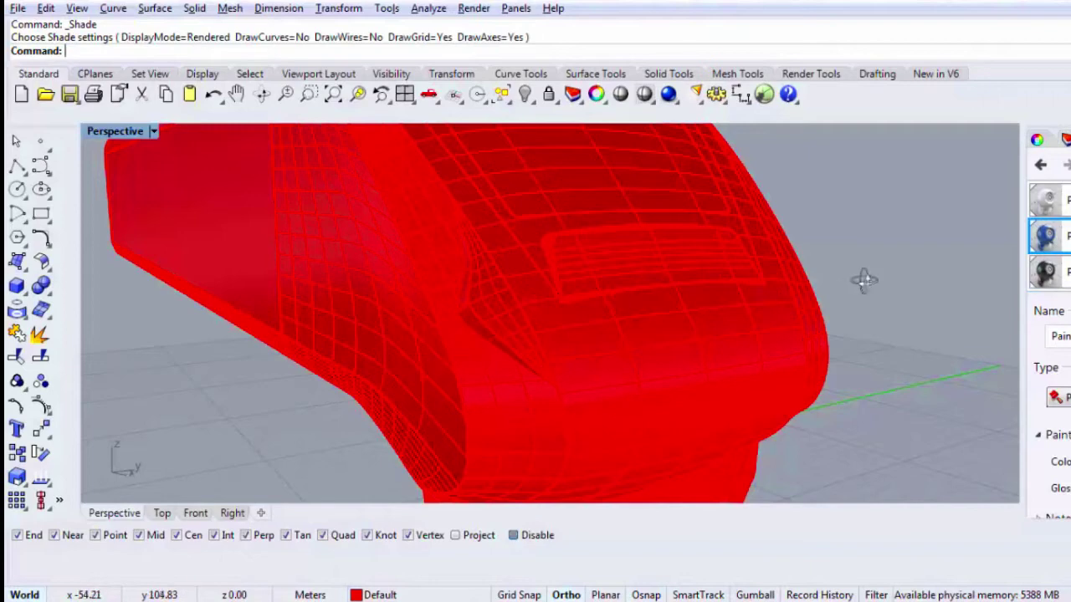
pyautogui.moveTo(864, 280); pyautogui.dragTo(894, 286, button='right')
pyautogui.moveTo(424, 348); pyautogui.dragTo(396, 365, button='right')
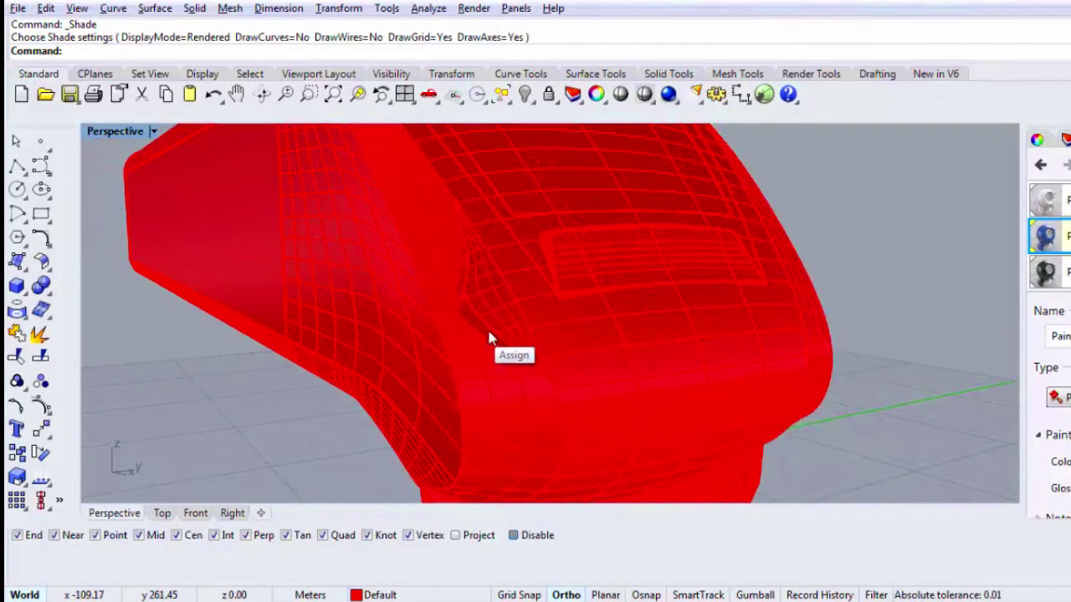
pyautogui.click(620, 99)
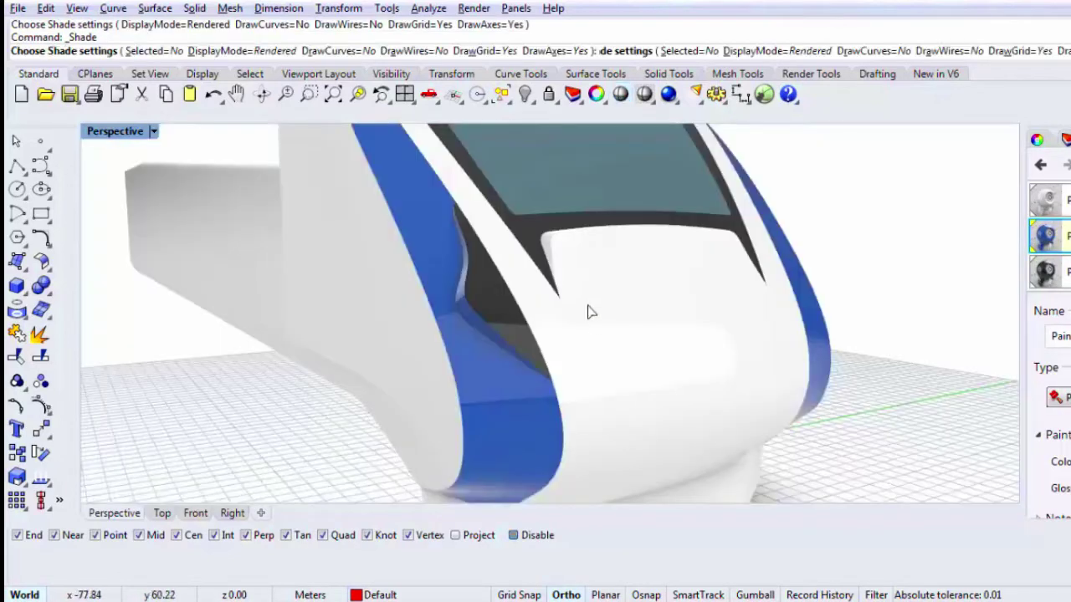
pyautogui.moveTo(598, 318)
pyautogui.mouseDown(button='right')
pyautogui.moveTo(621, 335)
pyautogui.moveTo(628, 364)
pyautogui.moveTo(524, 332)
pyautogui.mouseUp(button='right')
pyautogui.scroll(-3, 629, 369)
pyautogui.press('Escape')
# Step: Split the extruded edge surface where it meets the recessed black headlight surface
pyautogui.scroll(9, 524, 330)
pyautogui.click(524, 331)
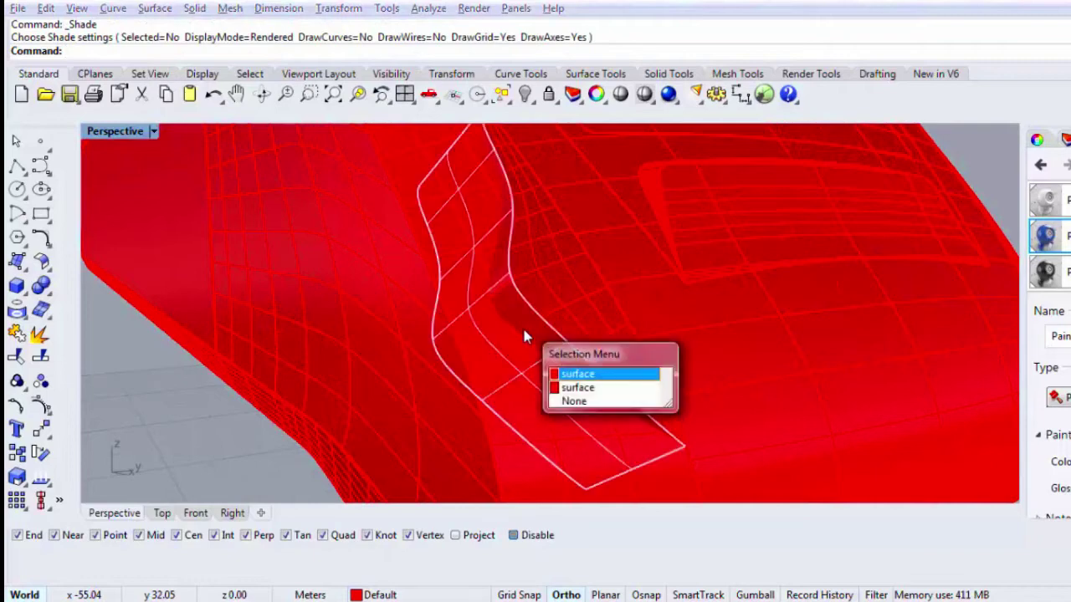
pyautogui.rightClick(524, 331)
pyautogui.write('Split')
pyautogui.press('Return')
pyautogui.click(510, 367)
pyautogui.press('Return')
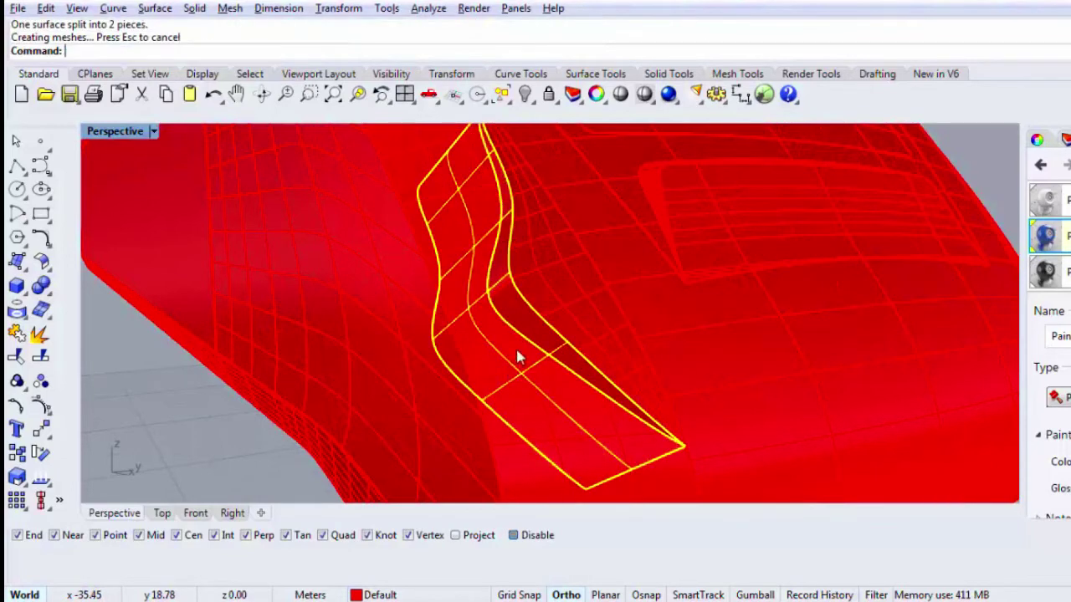
# Step: Delete the excess inner piece of the split surface, keeping only the narrow strip along the headlight opening
pyautogui.click(521, 343)
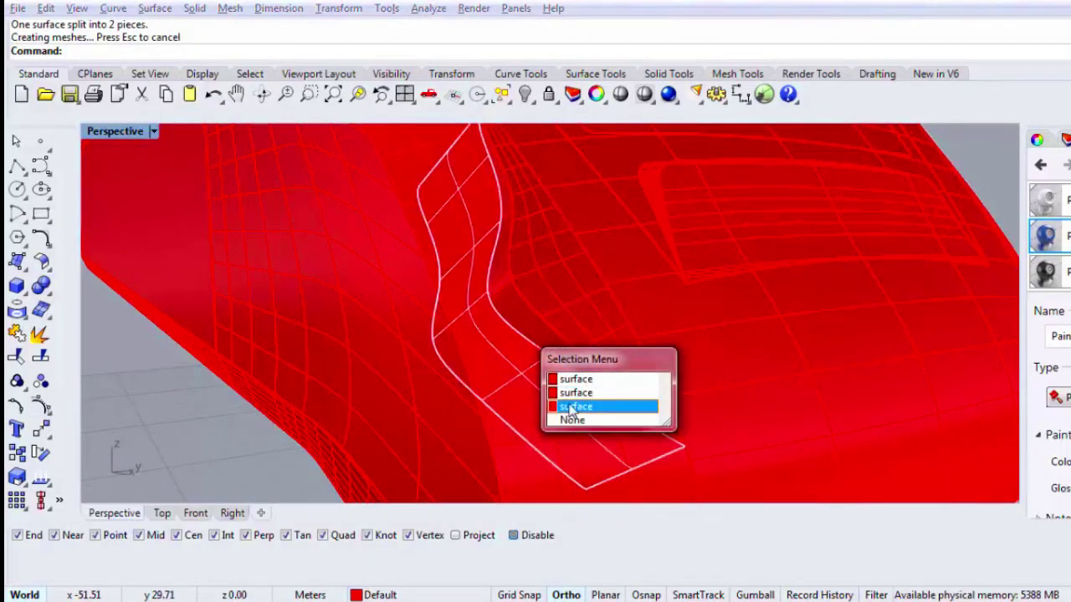
pyautogui.click(573, 407)
pyautogui.scroll(-3, 524, 383)
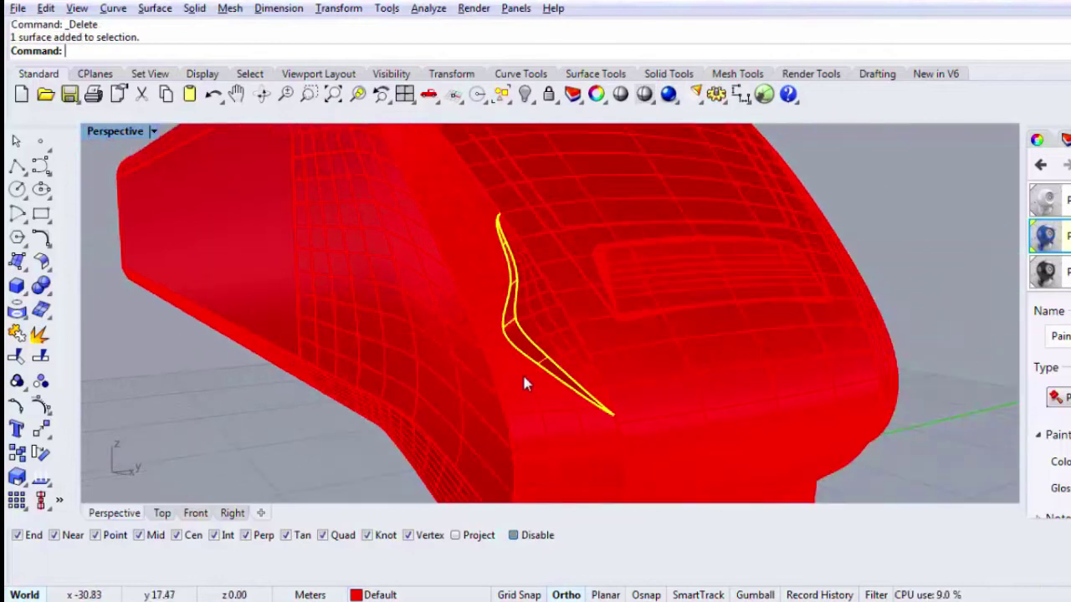
pyautogui.click(530, 381)
pyautogui.press('Delete')
pyautogui.scroll(2, 524, 374)
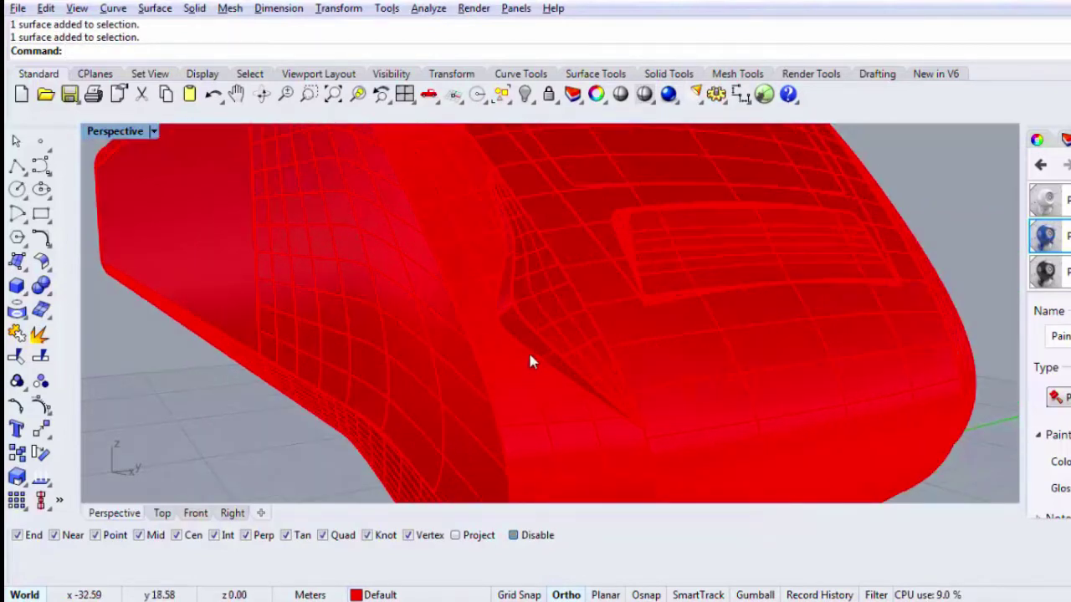
# Step: Mirror a copy of the narrow headlight strip to the other side of the nose across the X axis, using grid snap
pyautogui.click(527, 344)
pyautogui.press('Return')
pyautogui.scroll(-4, 527, 345)
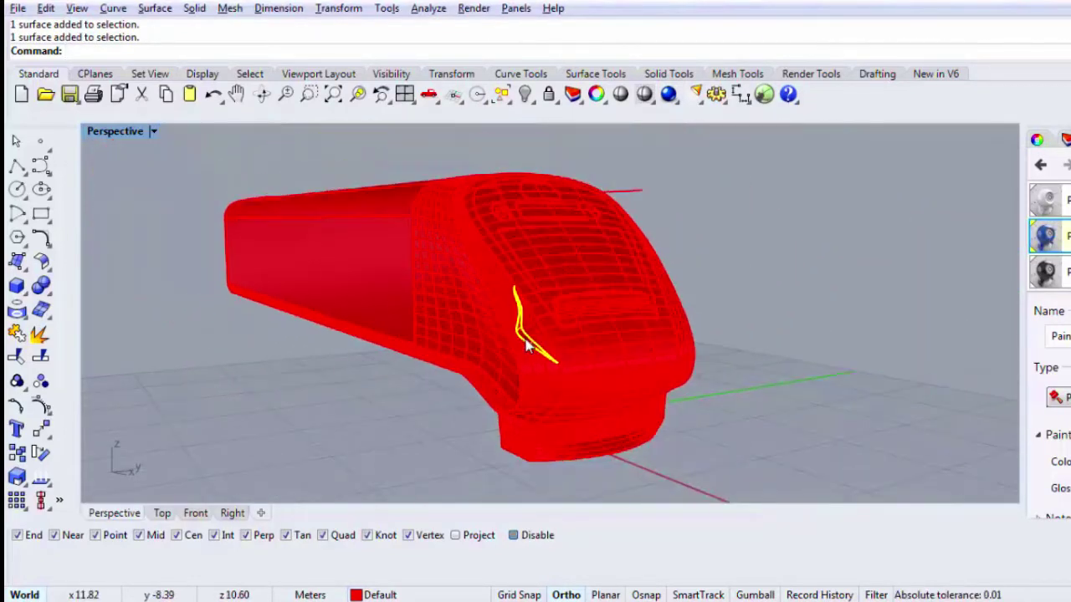
pyautogui.write('Mi')
pyautogui.press('Return')
pyautogui.press('F9')
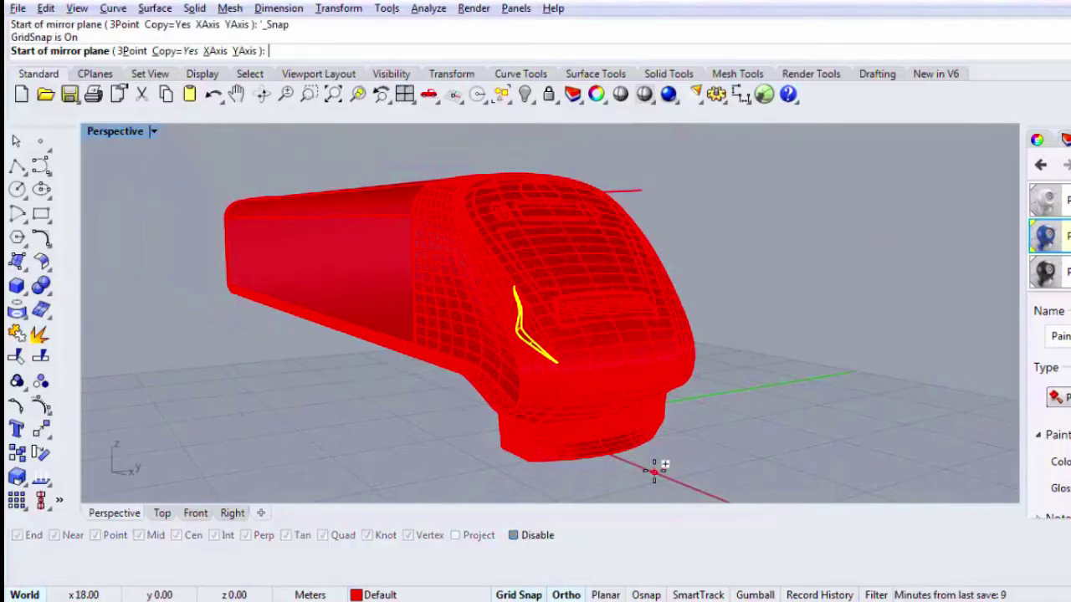
pyautogui.click(655, 470)
pyautogui.click(701, 488)
# Step: Split the blue stripe surface on the opposite side of the nose using the mirrored strip as cutting object
pyautogui.moveTo(701, 432); pyautogui.dragTo(627, 375, button='right')
pyautogui.scroll(4, 642, 361)
pyautogui.keyDown('shift'); pyautogui.click(699, 368); pyautogui.keyUp('shift')
pyautogui.write('Sp')
pyautogui.press('Return')
pyautogui.click(656, 352)
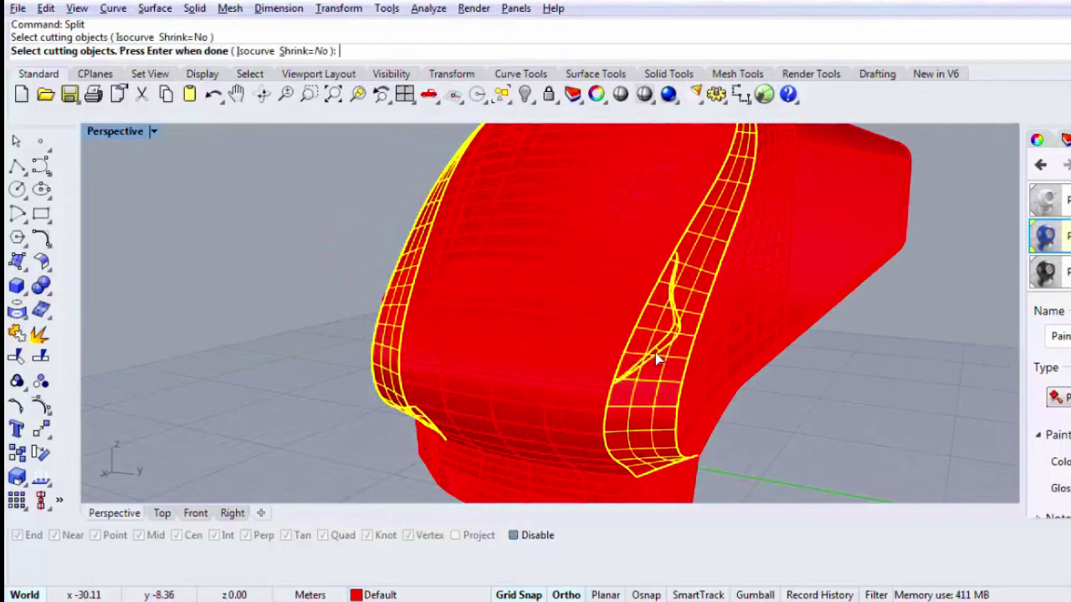
pyautogui.press('Return')
pyautogui.press('Escape')
# Step: Check the split-off stripe piece and the mirrored strip by selecting each of them
pyautogui.click(659, 340)
pyautogui.click(655, 334)
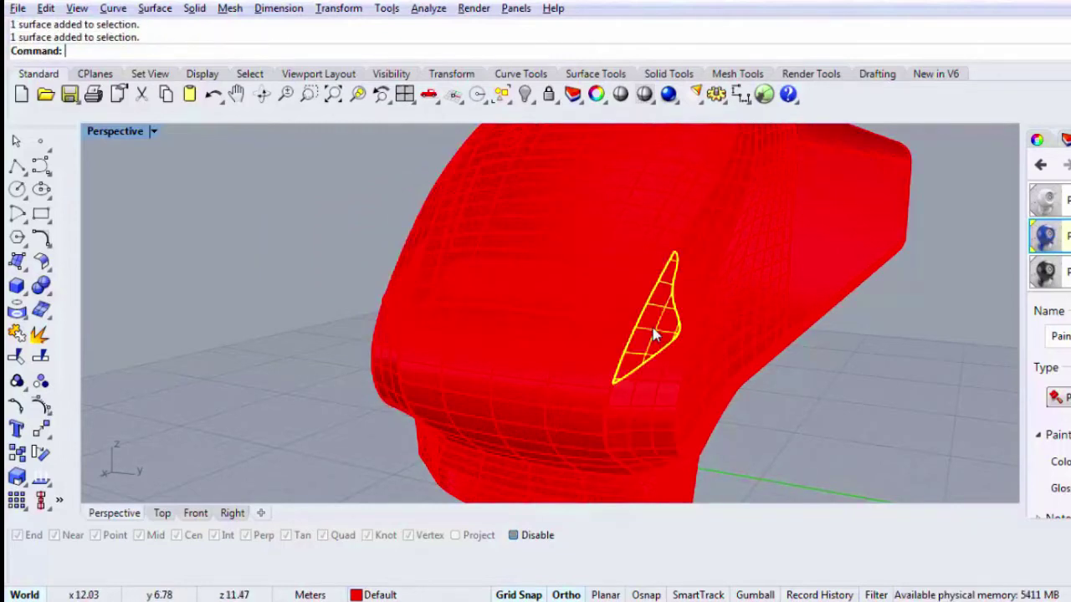
pyautogui.press('Escape')
pyautogui.scroll(4, 668, 336)
pyautogui.click(684, 356)
pyautogui.press('Escape')
pyautogui.click(646, 334)
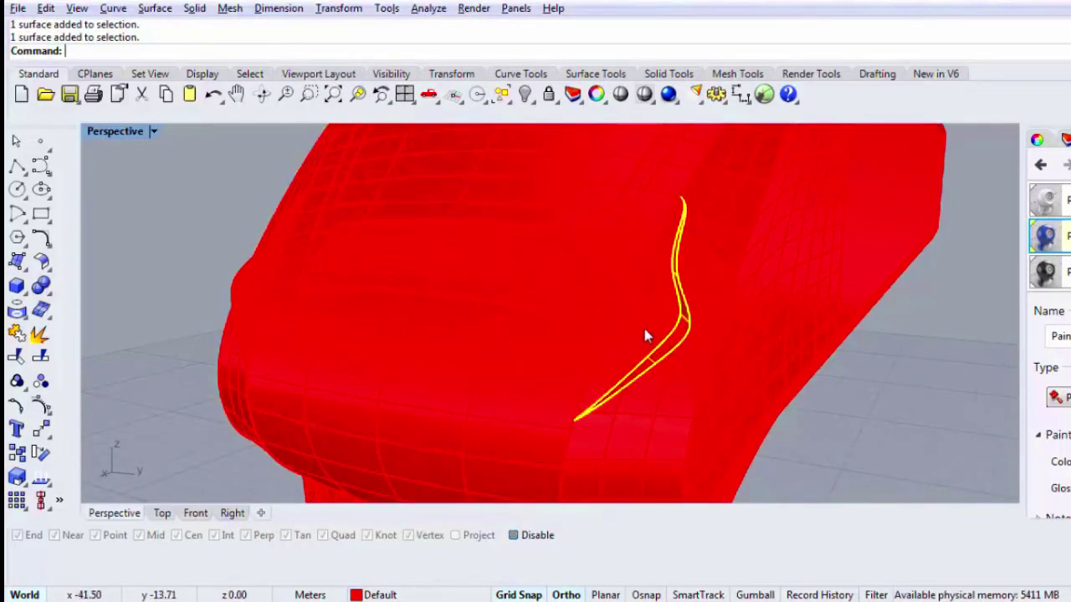
pyautogui.scroll(-3, 646, 334)
pyautogui.moveTo(646, 334)
pyautogui.mouseDown(button='right')
pyautogui.moveTo(688, 354)
pyautogui.moveTo(653, 329)
pyautogui.mouseUp(button='right')
pyautogui.scroll(3, 481, 323)
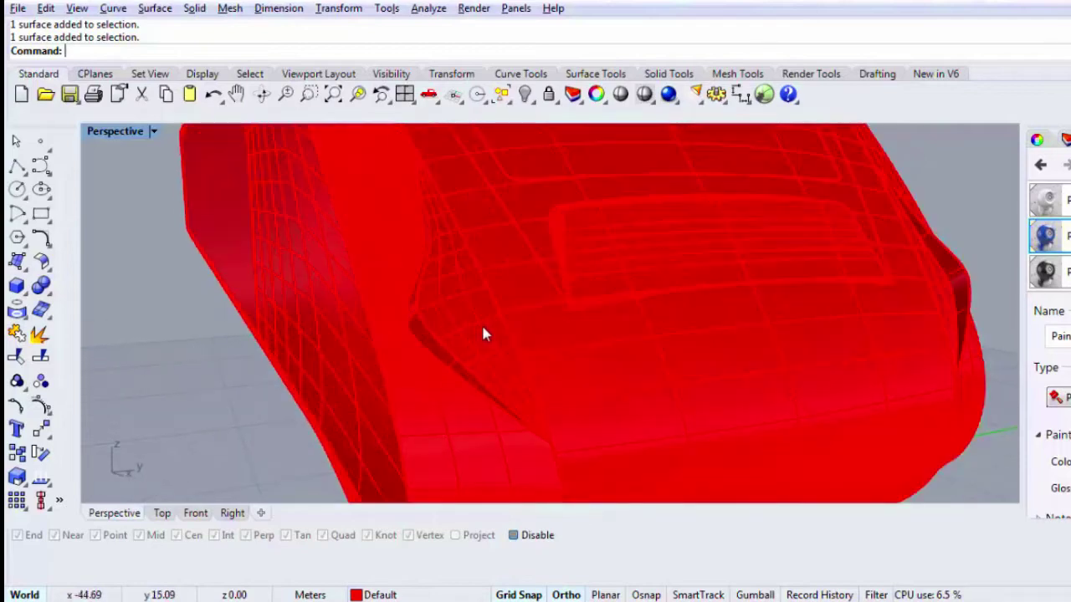
# Step: Split the blue stripe surface along the original headlight strip on the first side of the nose
pyautogui.click(417, 329)
pyautogui.click(403, 346)
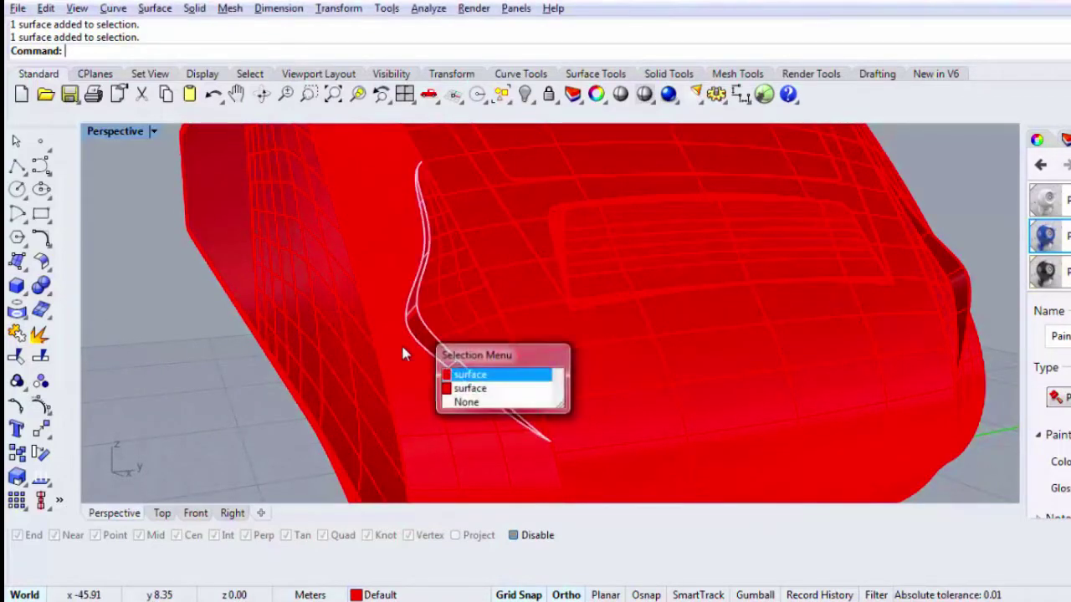
pyautogui.click(402, 347)
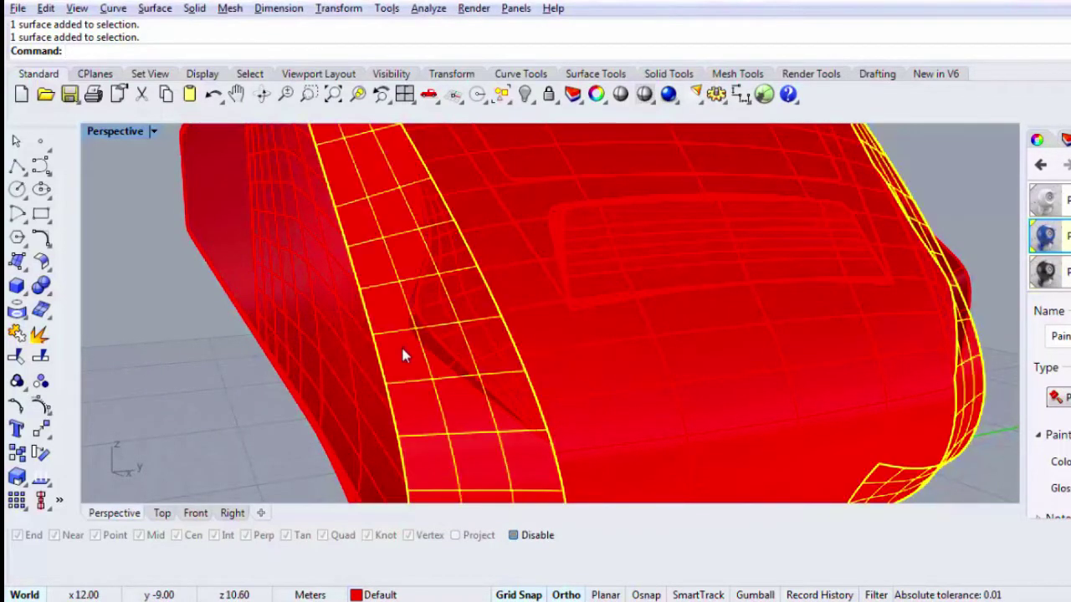
pyautogui.moveTo(404, 354); pyautogui.dragTo(870, 422, button='right')
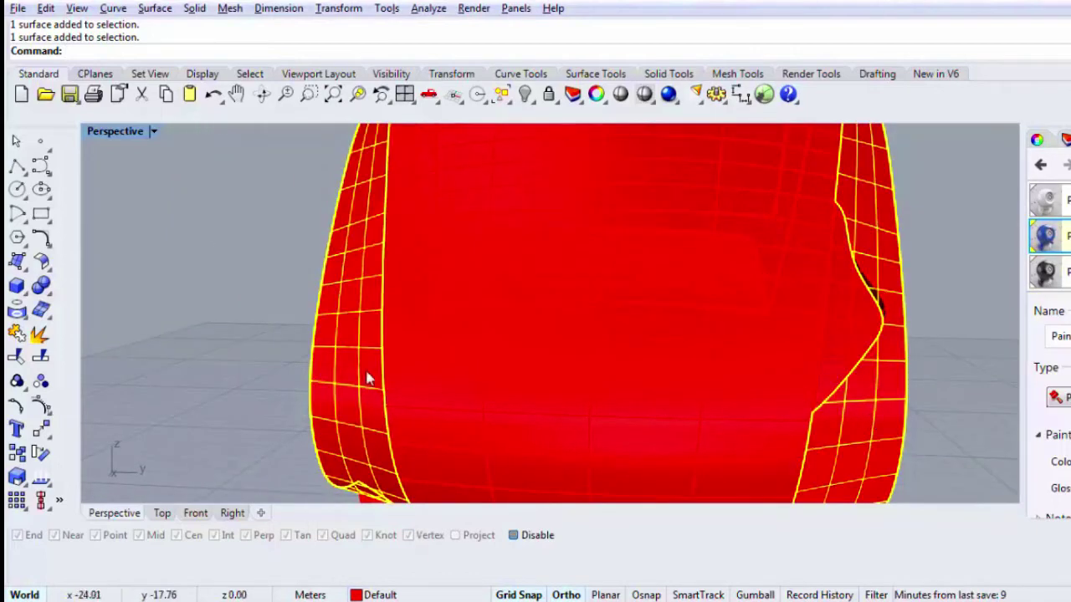
pyautogui.moveTo(367, 378); pyautogui.dragTo(517, 350, button='right')
pyautogui.write('split')
pyautogui.press('Return')
pyautogui.click(502, 317)
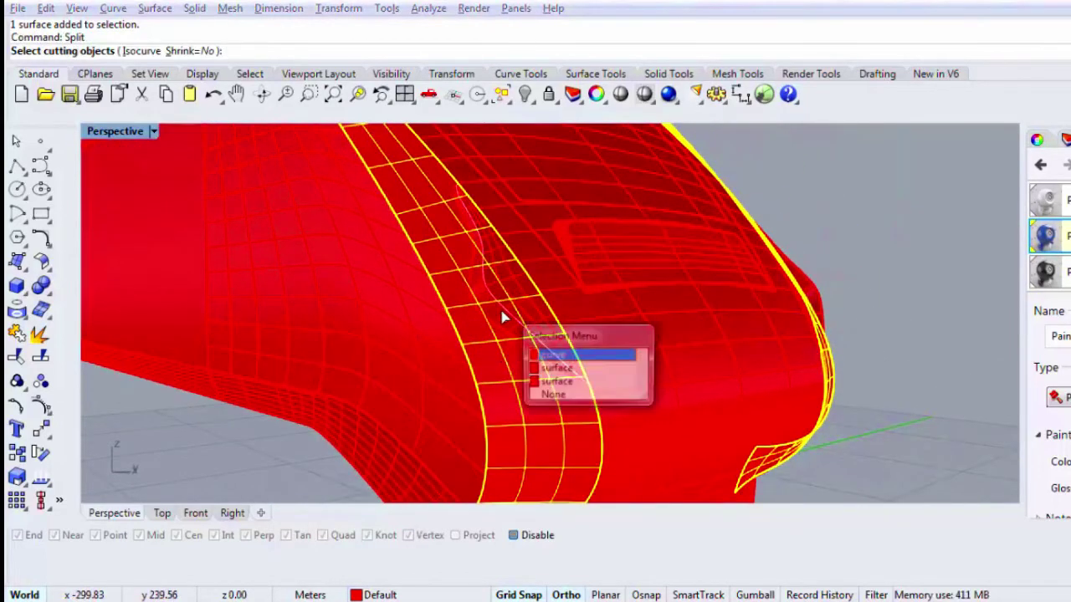
pyautogui.press('Return')
pyautogui.scroll(3, 502, 313)
pyautogui.press('Return')
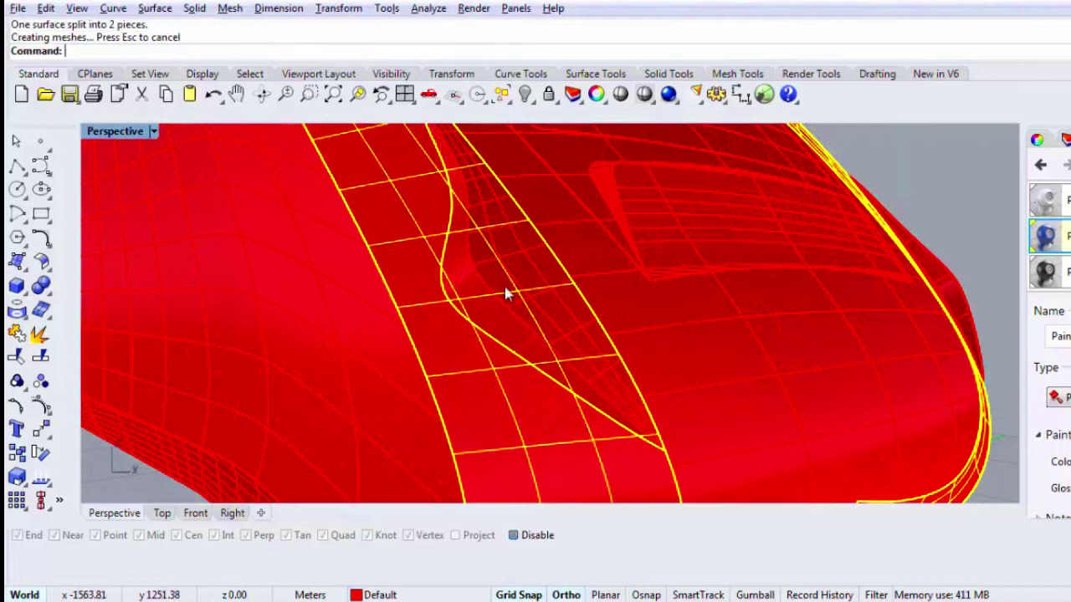
# Step: Delete the cut-out blue stripe pieces covering the headlight openings, keeping the black headlight surface
pyautogui.click(506, 294)
pyautogui.scroll(-4, 504, 295)
pyautogui.moveTo(557, 378); pyautogui.dragTo(445, 351, button='right')
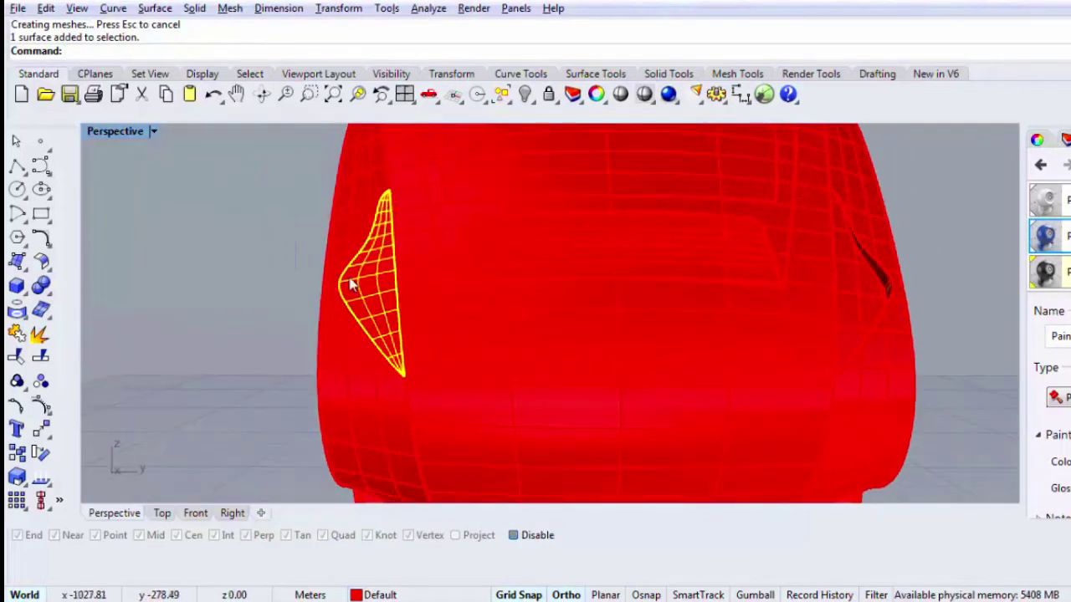
pyautogui.moveTo(366, 297)
pyautogui.mouseDown(button='right')
pyautogui.moveTo(394, 306)
pyautogui.moveTo(378, 298)
pyautogui.mouseUp(button='right')
pyautogui.press('Delete')
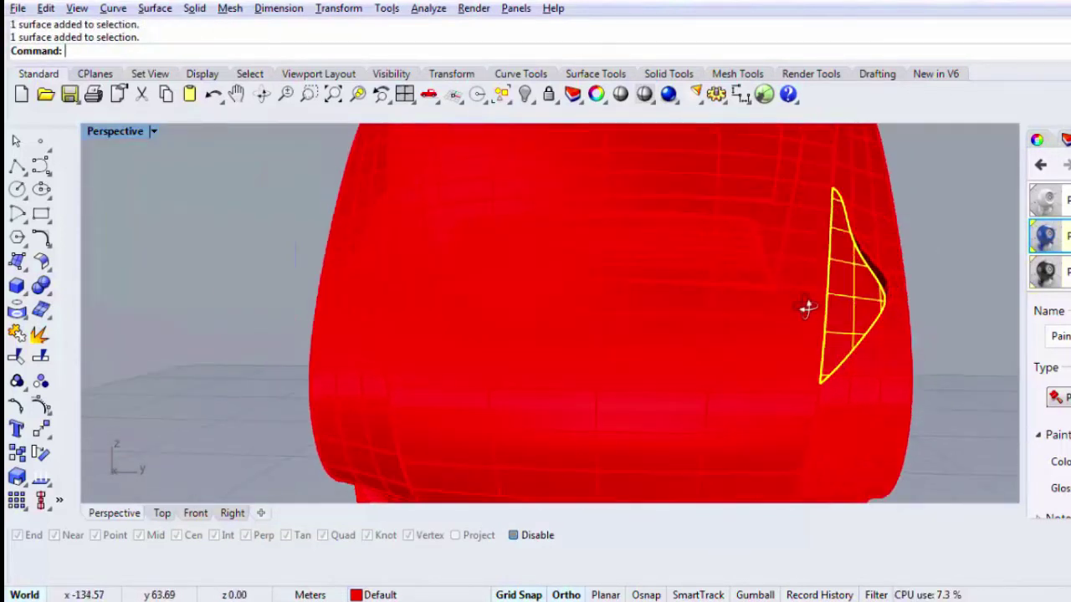
pyautogui.scroll(4, 350, 302)
pyautogui.moveTo(409, 304); pyautogui.dragTo(507, 293, button='right')
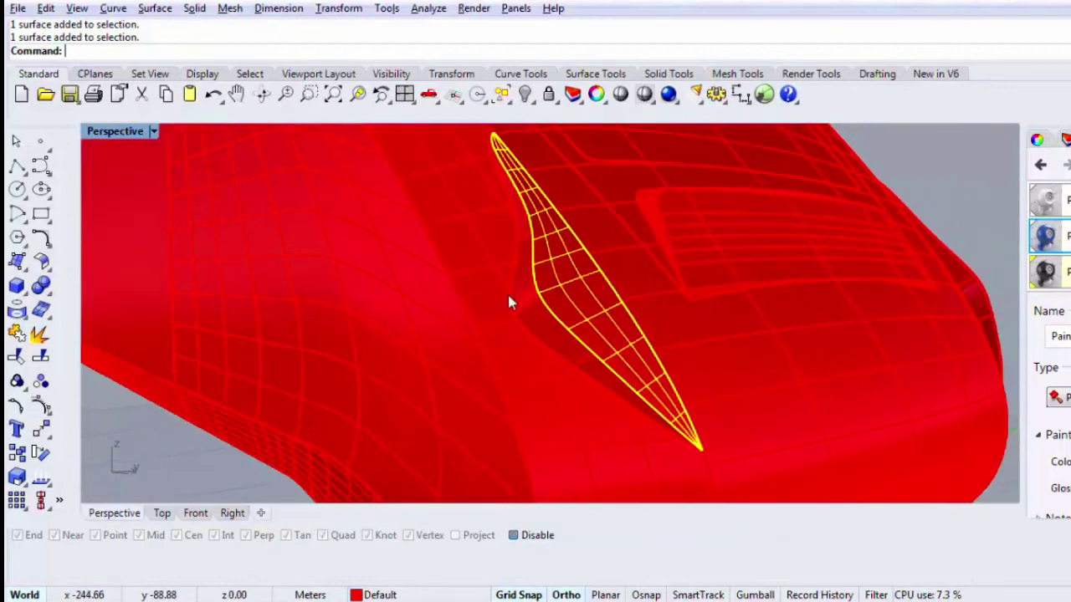
# Step: Join the blue stripe surface with the narrow headlight strips on both sides of the nose
pyautogui.click(534, 307)
pyautogui.click(587, 365)
pyautogui.moveTo(545, 337); pyautogui.dragTo(839, 365, button='right')
pyautogui.scroll(3, 815, 358)
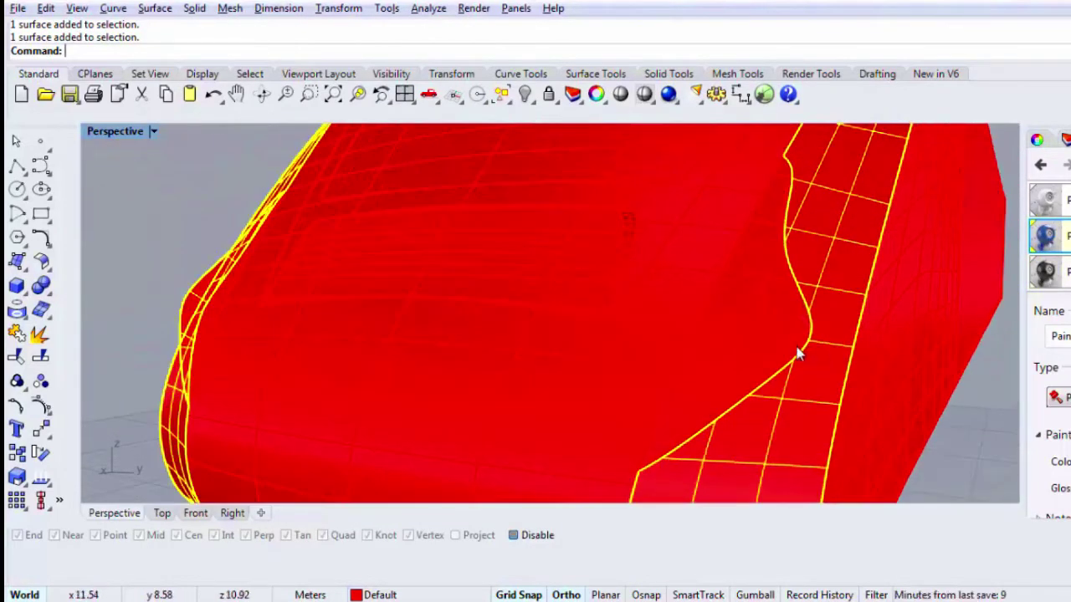
pyautogui.keyDown('shift'); pyautogui.click(797, 353); pyautogui.keyUp('shift')
pyautogui.press('Return')
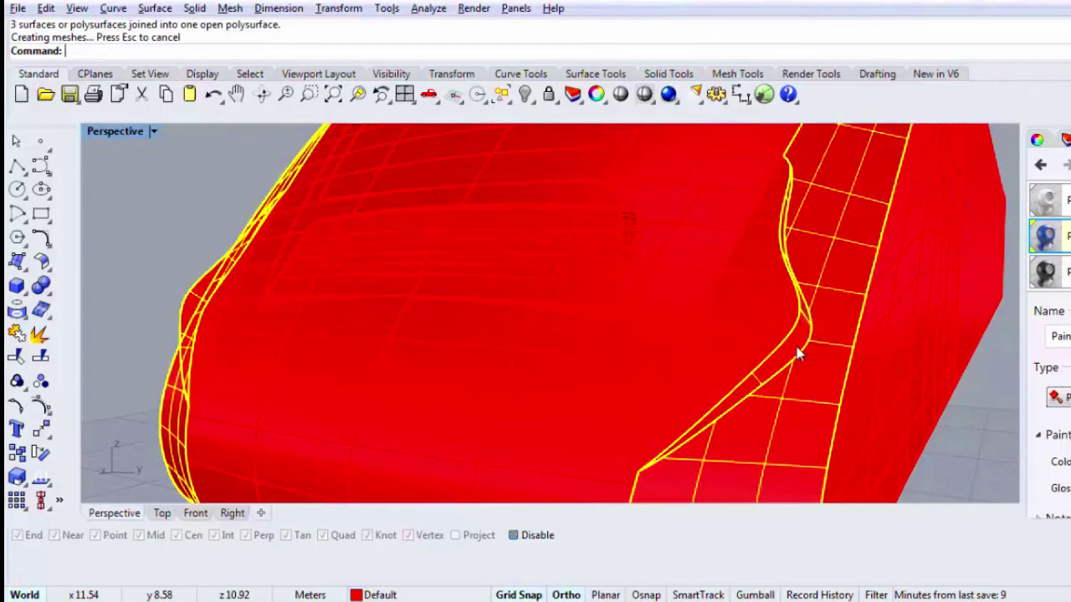
# Step: Examine the joined blue stripes and both headlight openings in the rendered shade view
pyautogui.press('Escape')
pyautogui.scroll(-5, 785, 356)
pyautogui.click(626, 99)
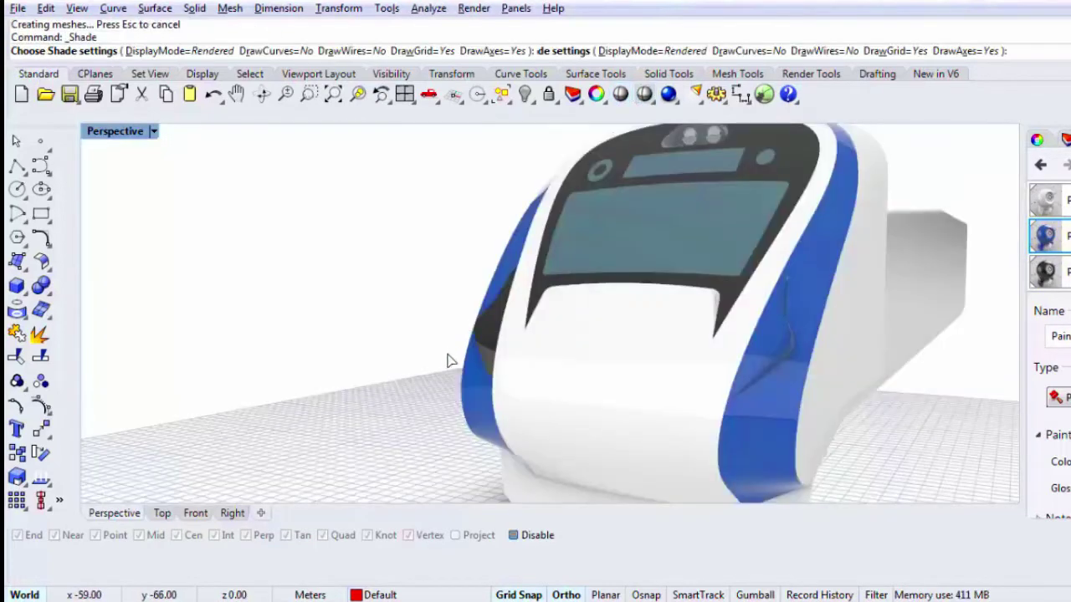
pyautogui.moveTo(446, 361); pyautogui.dragTo(525, 349, button='right')
pyautogui.press('Escape')
# Step: Mirror a copy of the black headlight surface to the opposite opening across the X axis
pyautogui.click(524, 348)
pyautogui.click(525, 353)
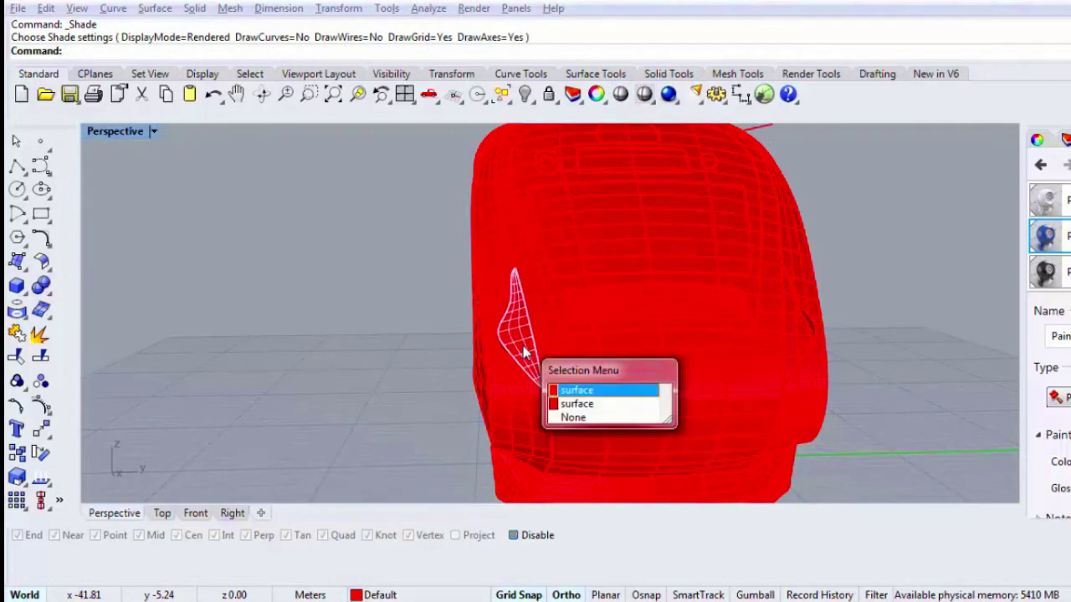
pyautogui.click(577, 390)
pyautogui.write('Mirror')
pyautogui.scroll(-4, 519, 343)
pyautogui.press('Return')
pyautogui.scroll(3, 611, 460)
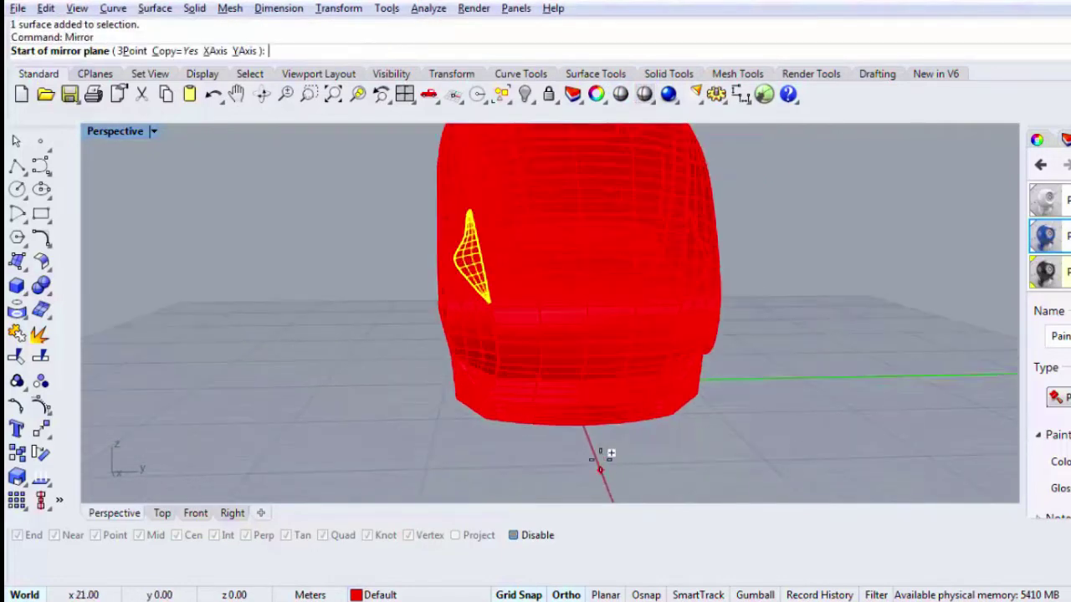
pyautogui.click(613, 460)
pyautogui.click(611, 466)
pyautogui.press('Return')
pyautogui.write('e')
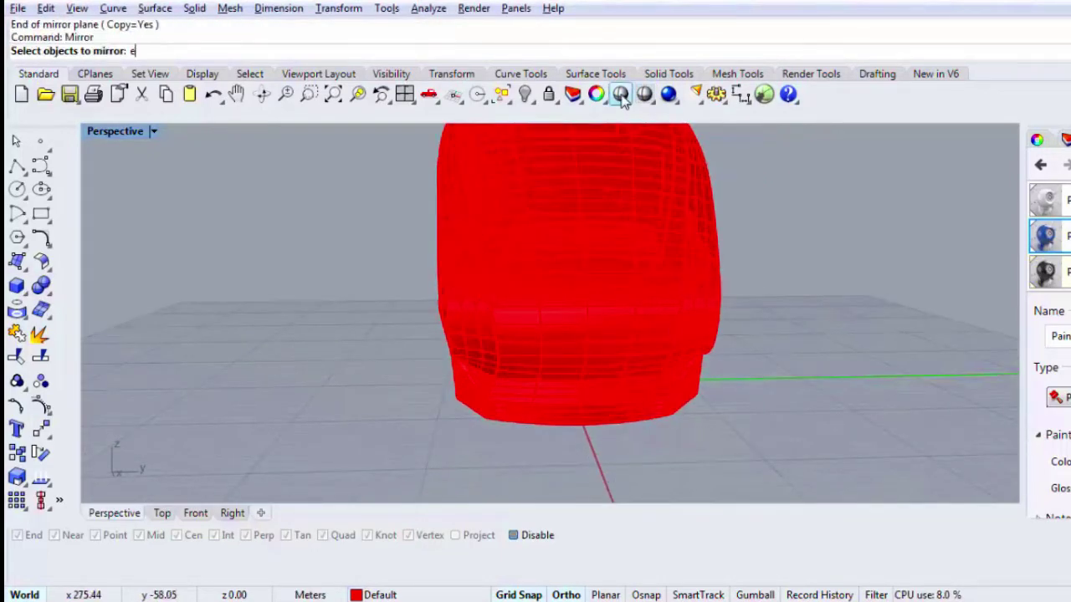
pyautogui.press('Return')
# Step: Examine both headlight recesses from several sides in the rendered shade view
pyautogui.click(621, 98)
pyautogui.moveTo(693, 323); pyautogui.dragTo(829, 365, button='right')
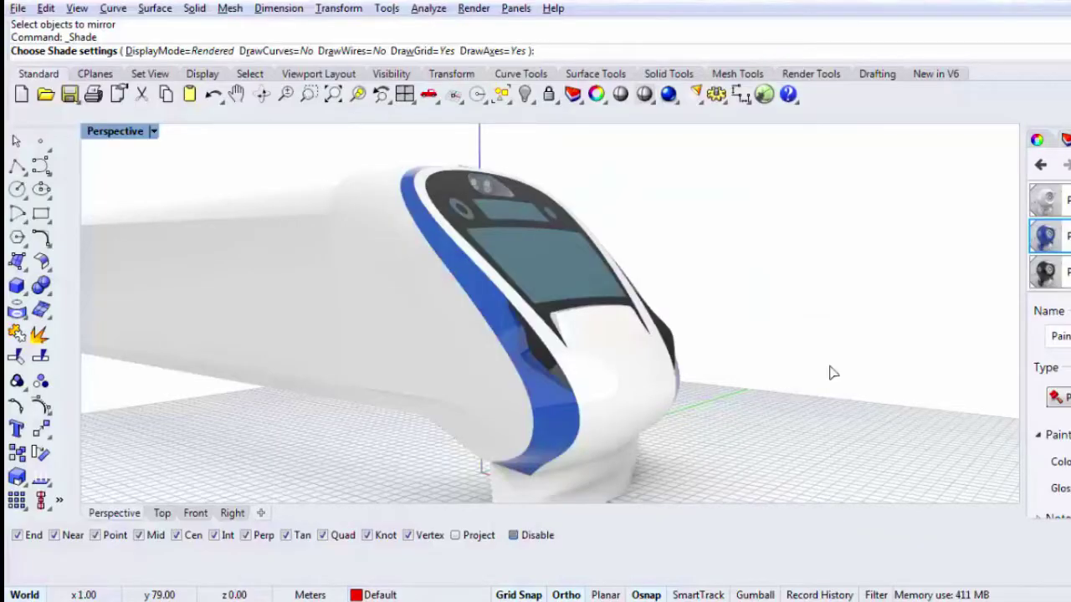
pyautogui.moveTo(832, 373); pyautogui.dragTo(768, 345, button='right')
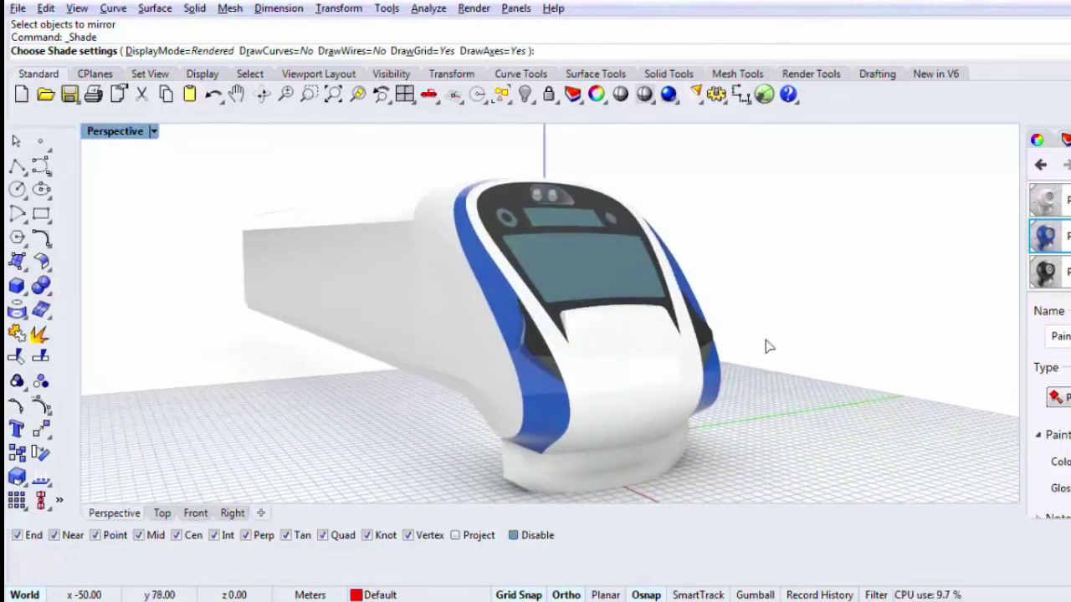
# Step: Isolate the black headlight surface and its curved outline on the near side of the nose
pyautogui.press('Escape')
pyautogui.click(541, 344)
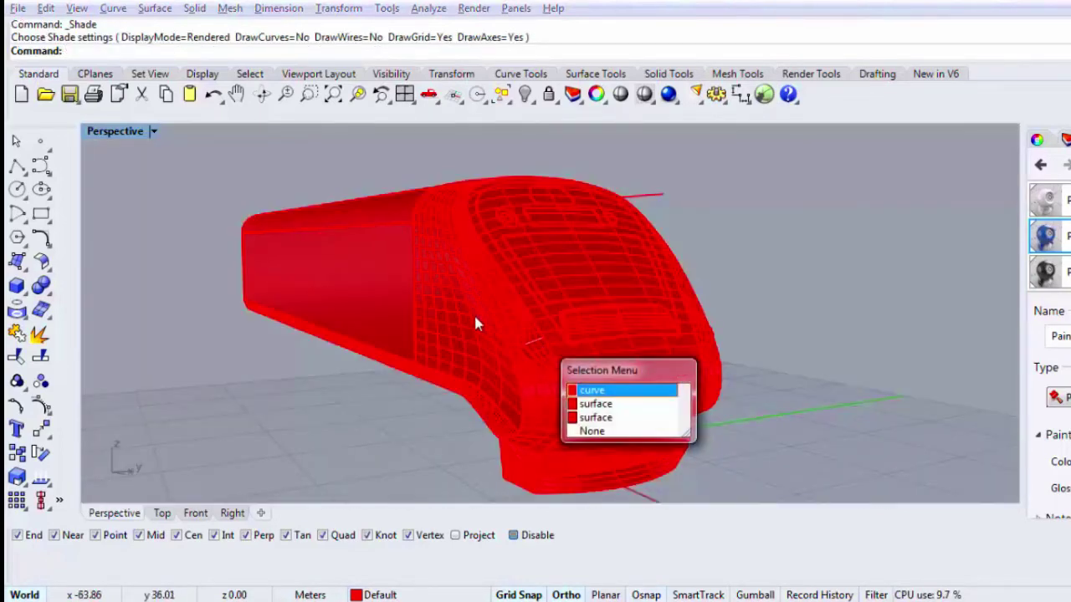
pyautogui.click(475, 315)
pyautogui.click(545, 357)
pyautogui.click(545, 361)
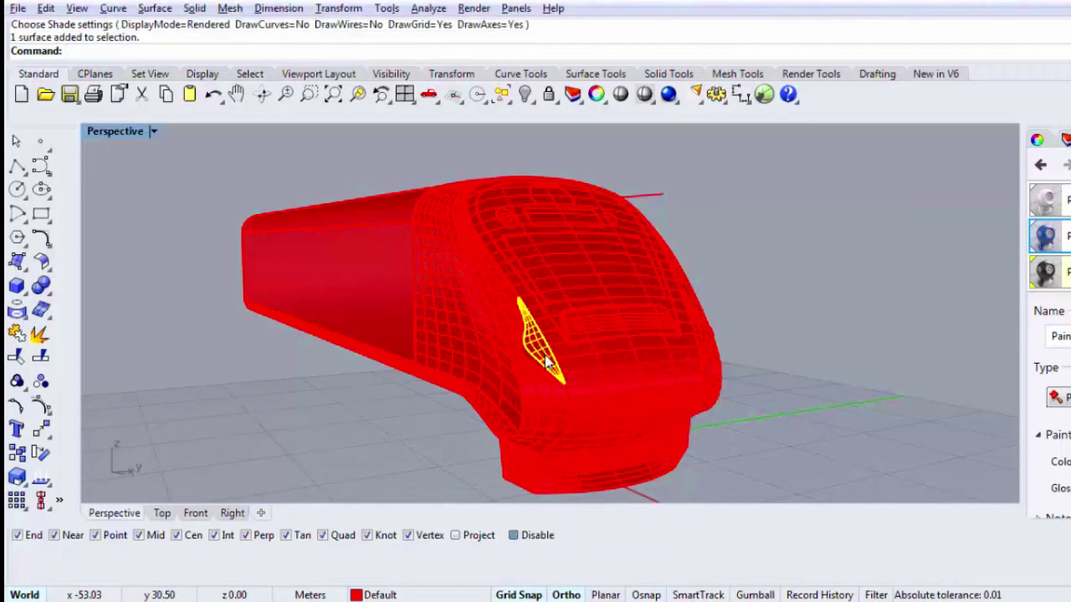
pyautogui.click(535, 354)
pyautogui.click(541, 353)
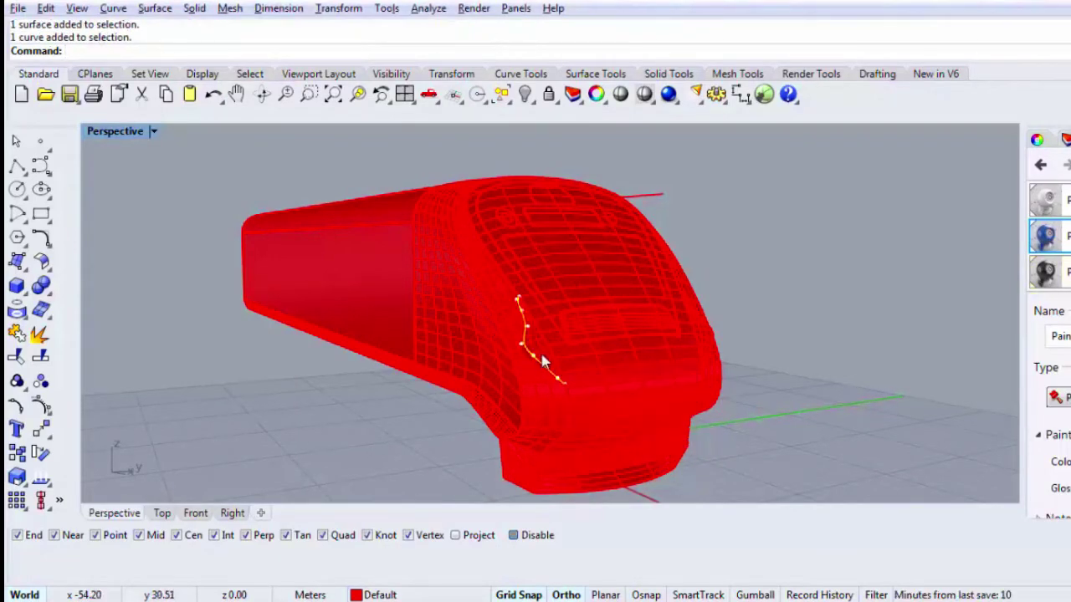
pyautogui.keyDown('shift'); pyautogui.click(542, 353); pyautogui.keyUp('shift')
pyautogui.scroll(5, 542, 352)
pyautogui.keyDown('ctrl'); pyautogui.click(542, 356); pyautogui.keyUp('ctrl')
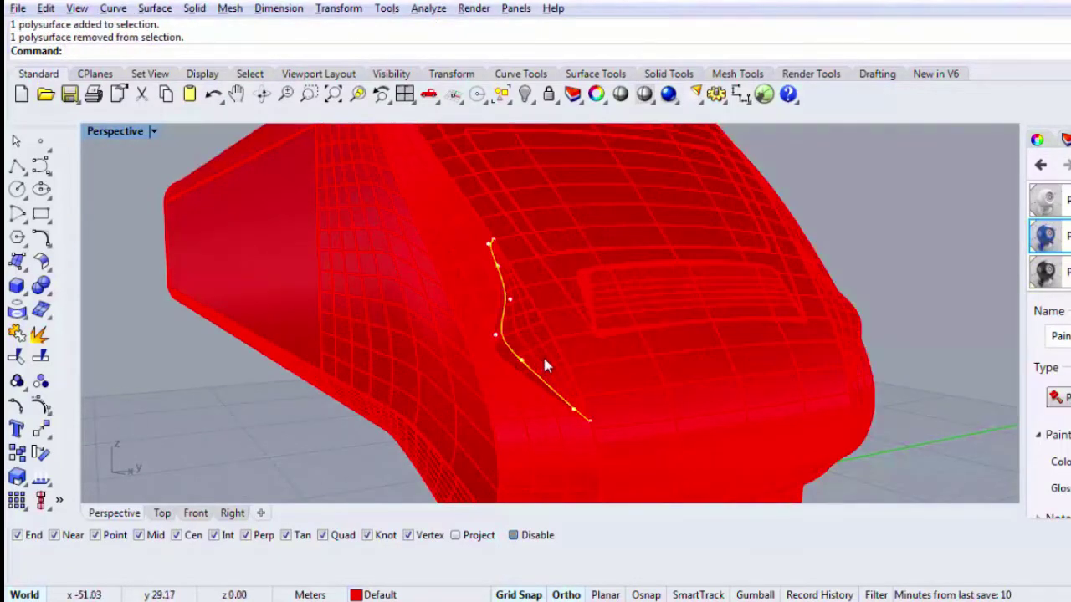
pyautogui.keyDown('shift'); pyautogui.click(543, 358); pyautogui.keyUp('shift')
pyautogui.write('Isolate')
pyautogui.press('Return')
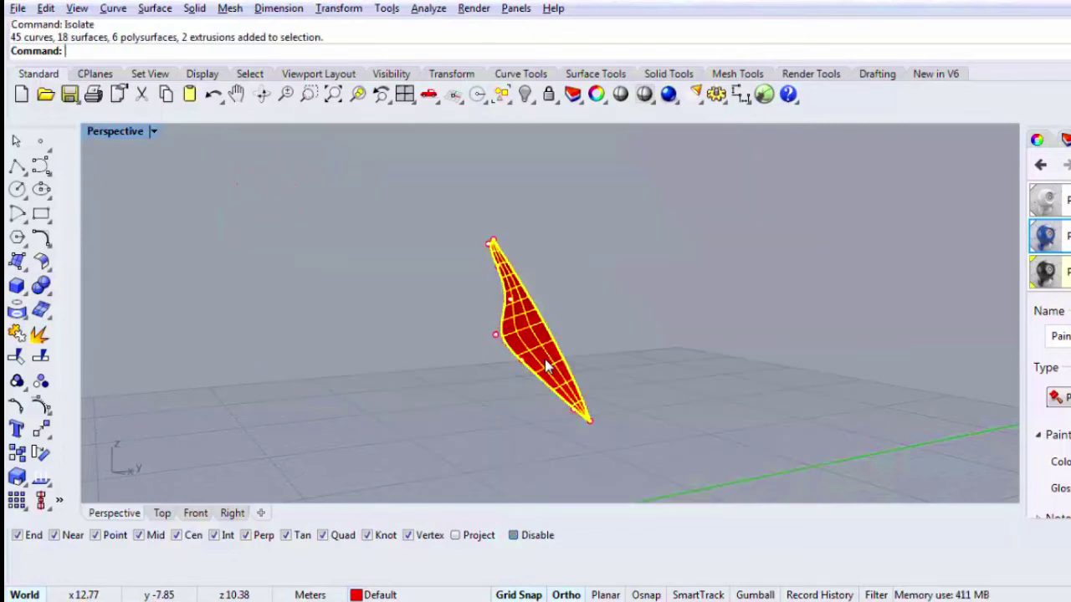
pyautogui.click(240, 189)
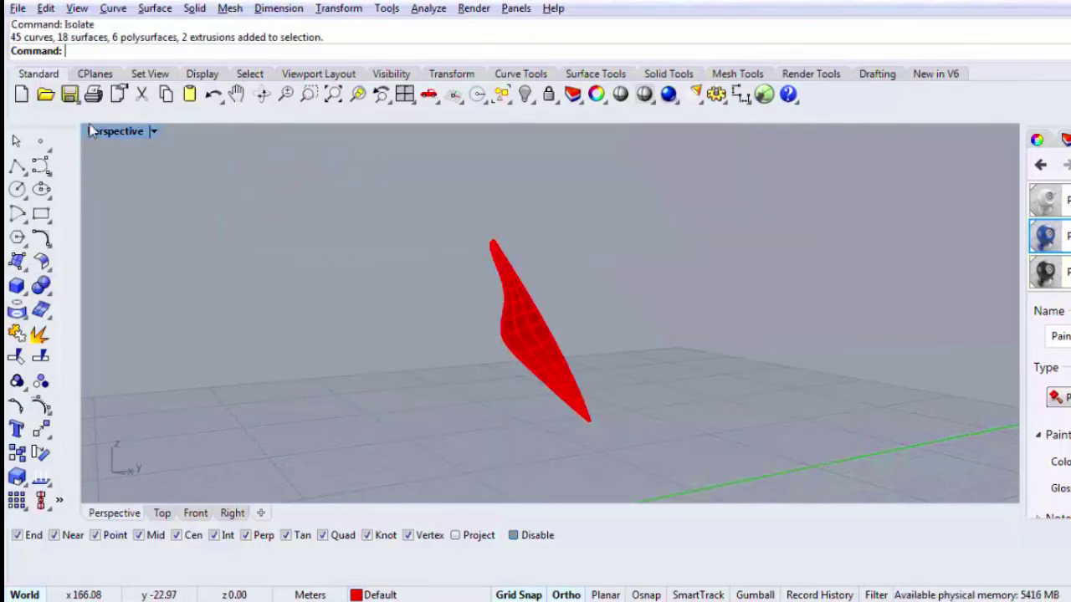
# Step: Offset the headlight's curved outline inward through a point about 0.18 m away in the Right view, with grid snap off
pyautogui.doubleClick(101, 134)
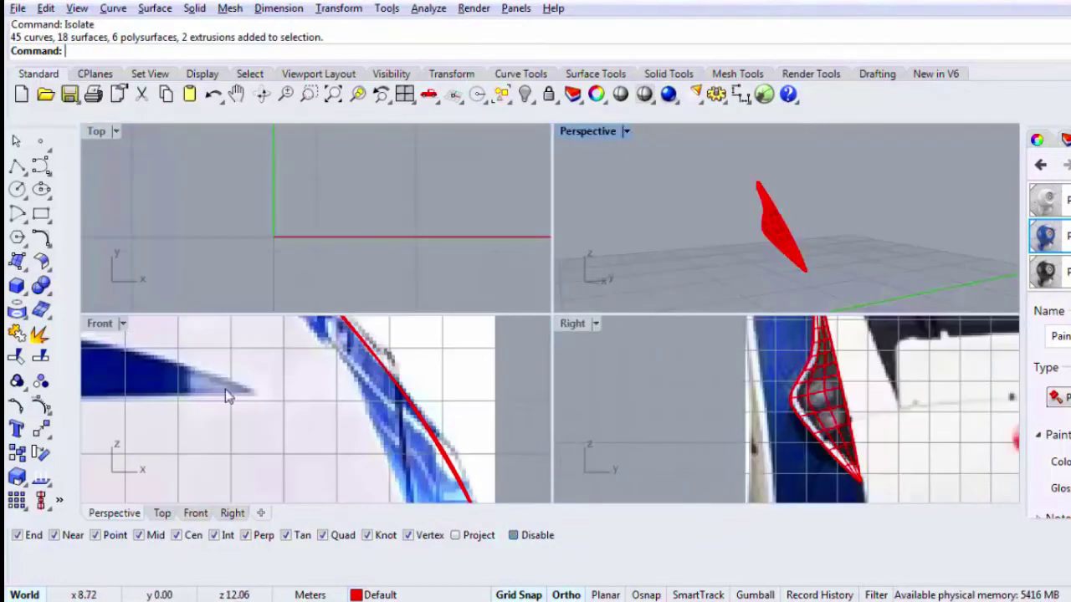
pyautogui.doubleClick(567, 324)
pyautogui.write('z')
pyautogui.press('Return')
pyautogui.write('e')
pyautogui.press('Return')
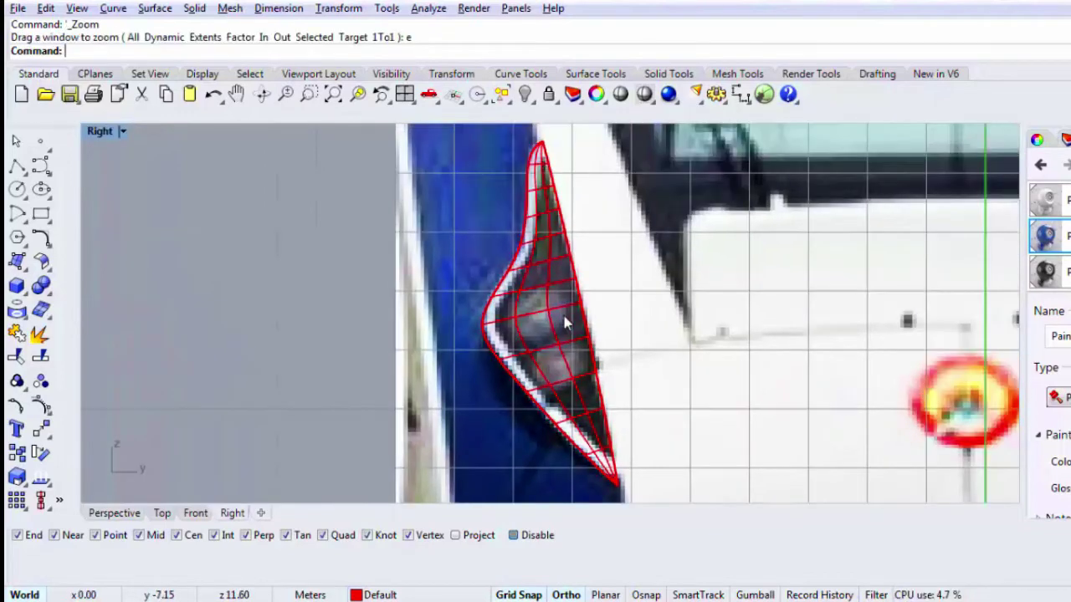
pyautogui.click(557, 335)
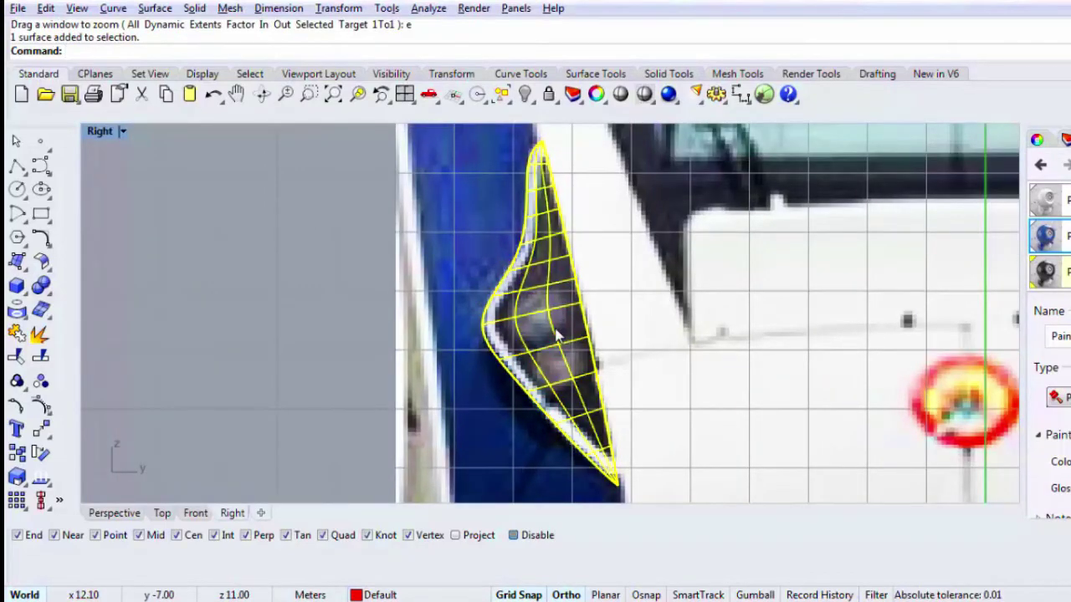
pyautogui.moveTo(557, 335); pyautogui.dragTo(530, 320, button='right')
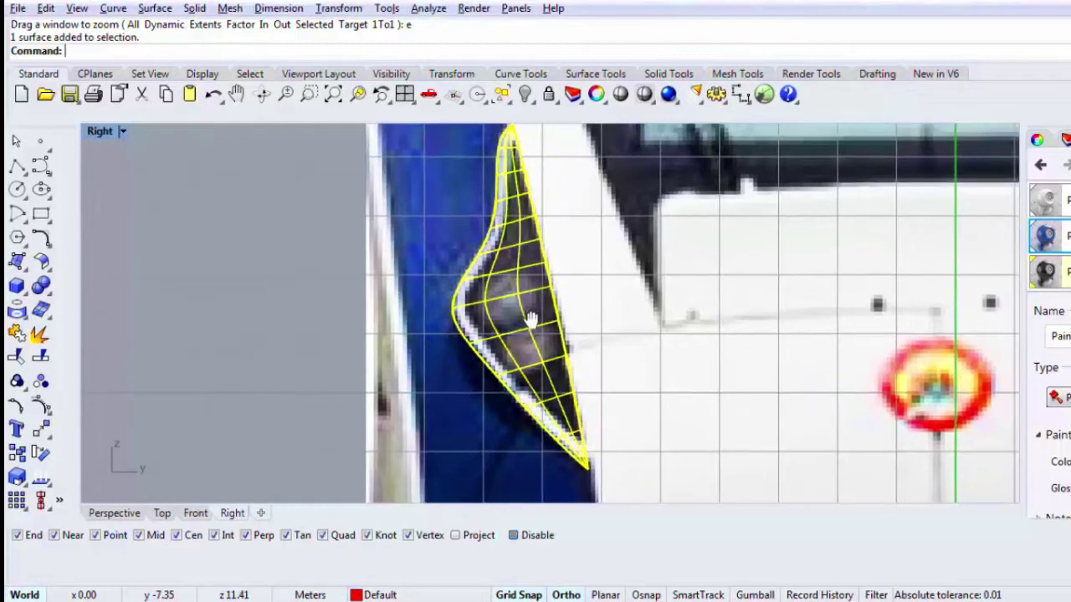
pyautogui.click(473, 338)
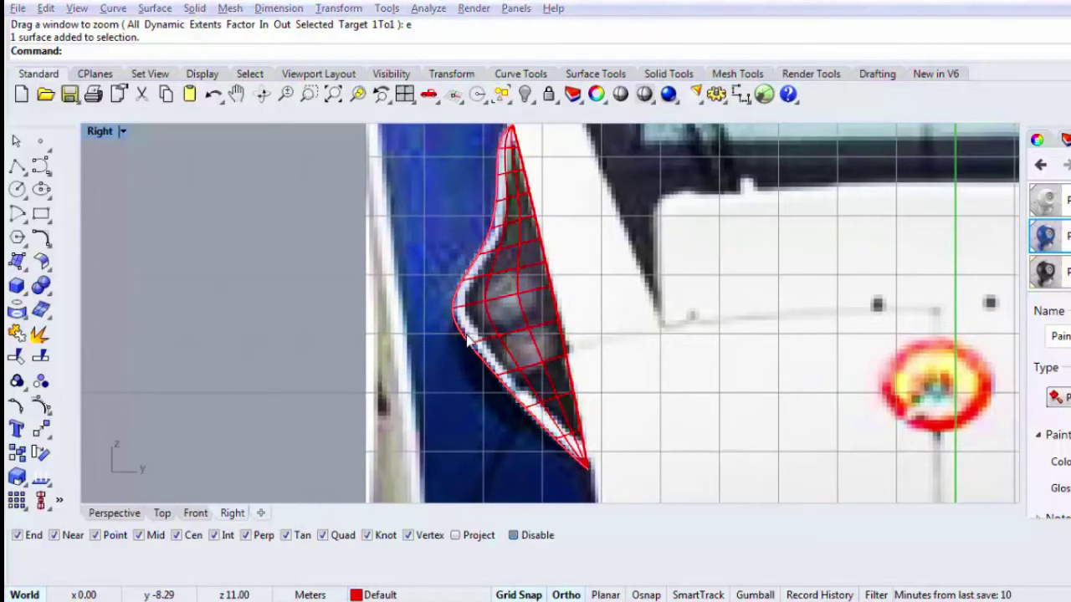
pyautogui.click(510, 374)
pyautogui.write('offset')
pyautogui.press('Return')
pyautogui.write('t')
pyautogui.press('Return')
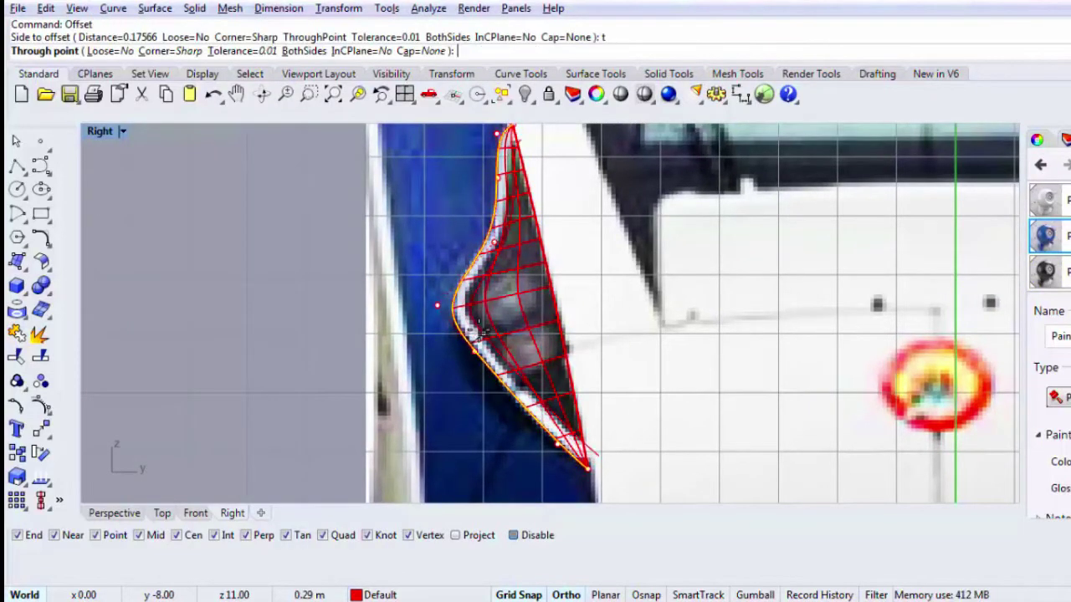
pyautogui.scroll(3, 474, 337)
pyautogui.press('F9')
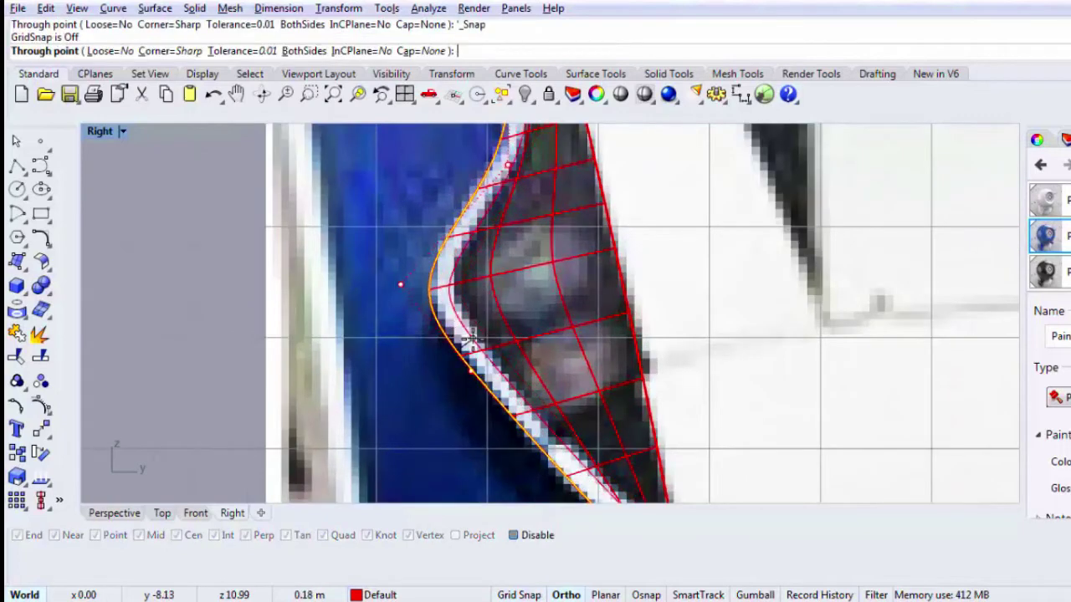
pyautogui.click(473, 338)
# Step: Split the headlight surface with the inner offset curve to separate a narrow rim strip
pyautogui.scroll(-1, 478, 345)
pyautogui.click(493, 302)
pyautogui.scroll(-2, 493, 302)
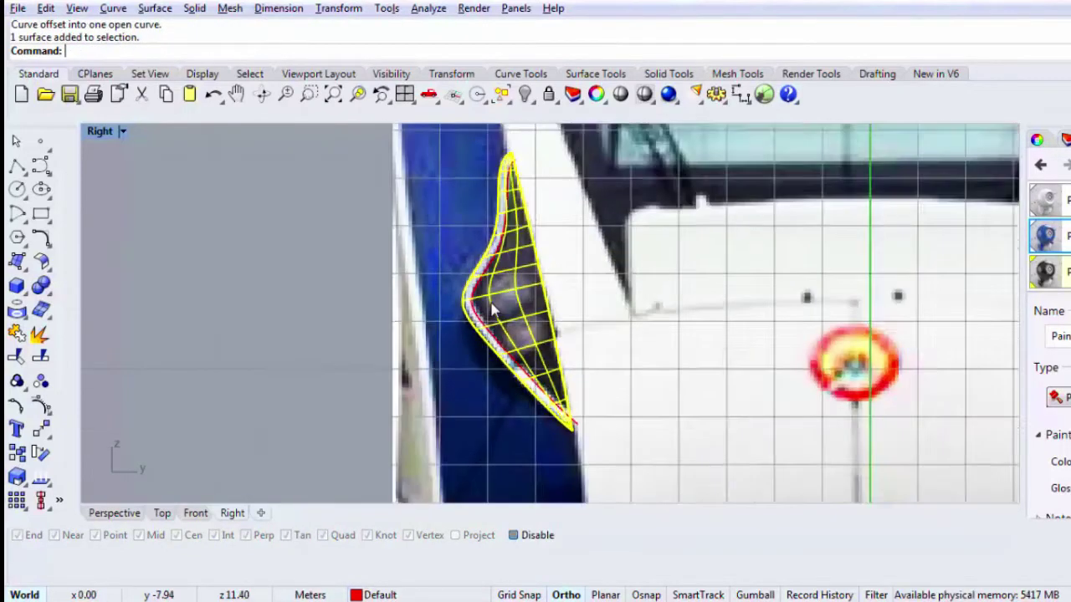
pyautogui.write('plit')
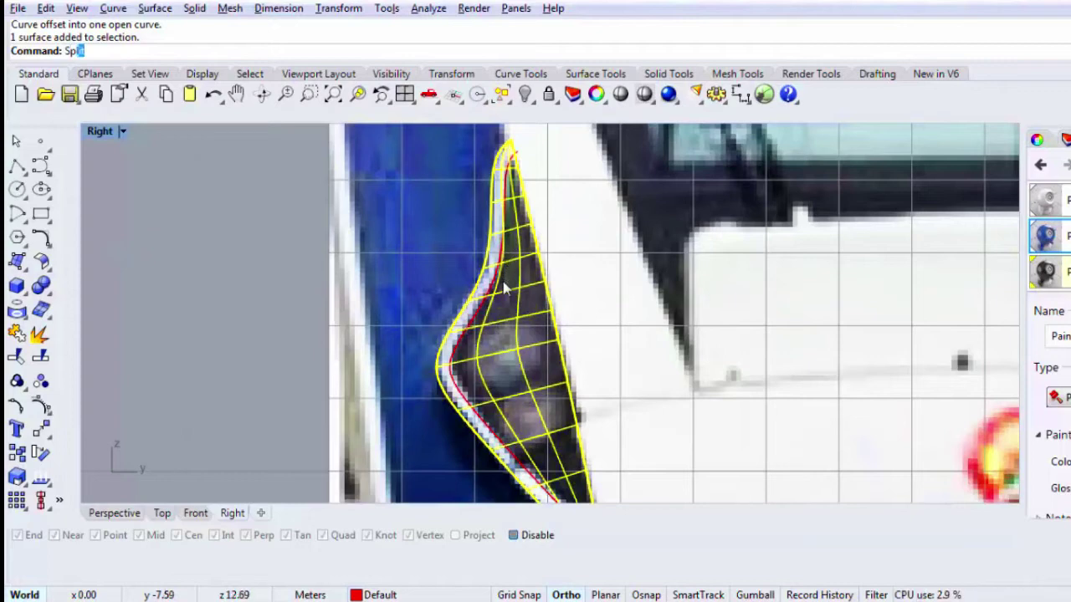
pyautogui.press('Return')
pyautogui.click(490, 313)
pyautogui.press('Return')
pyautogui.press('Delete')
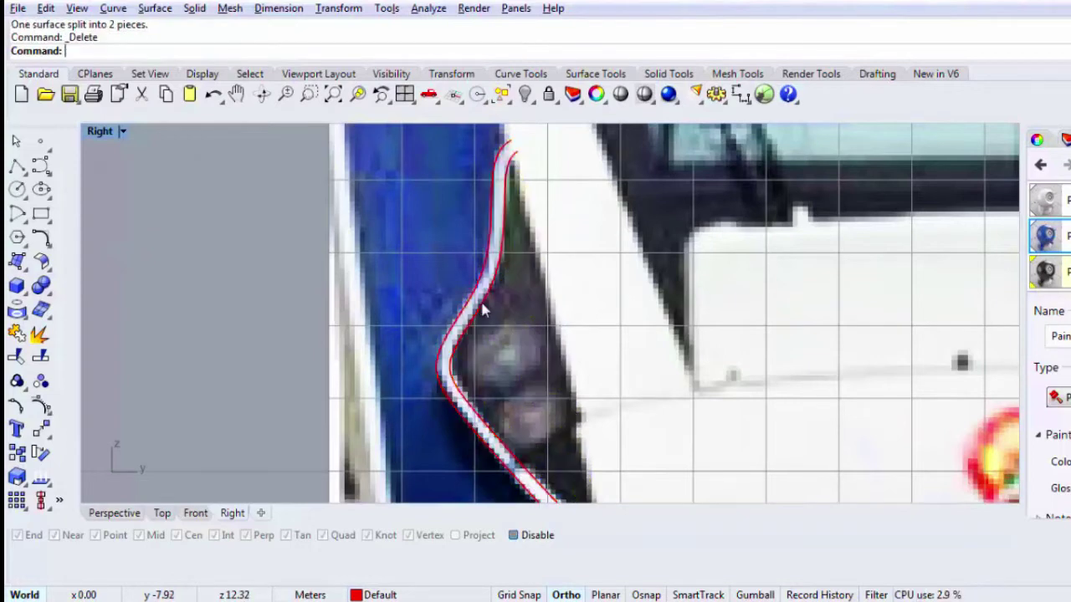
pyautogui.scroll(2, 481, 311)
pyautogui.hotkey('ctrl', 'z')
# Step: Assign the white paint material to the narrow rim strip along the headlight's curved edge
pyautogui.click(527, 299)
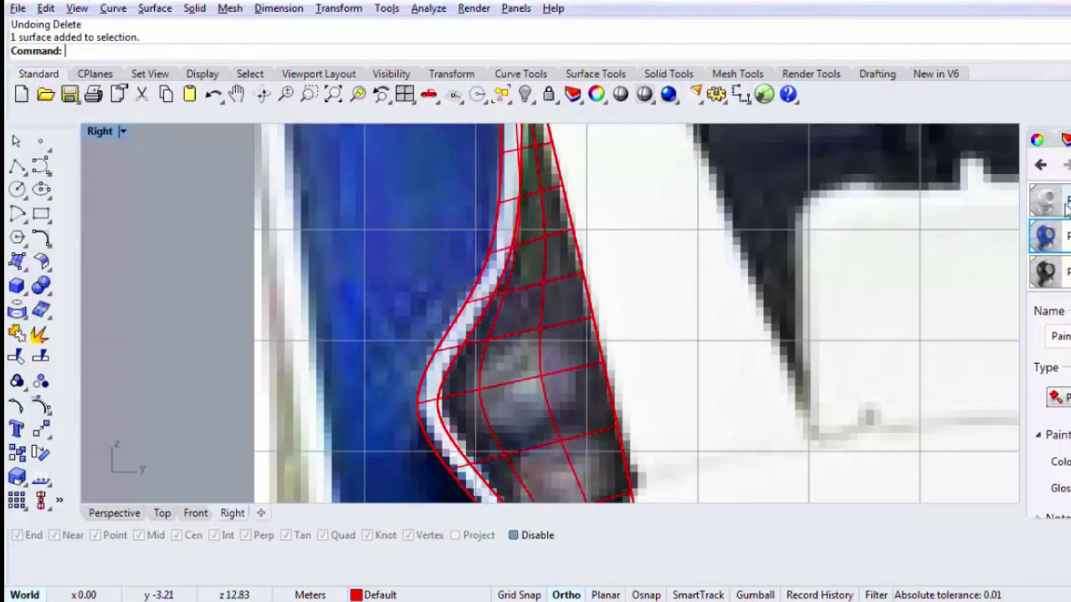
pyautogui.press('Escape')
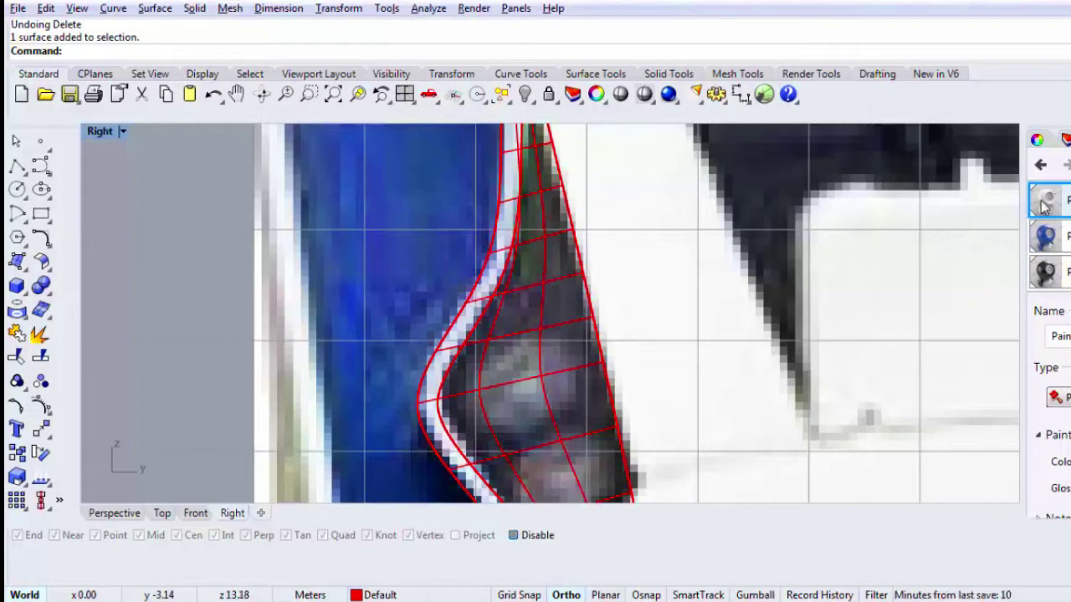
pyautogui.moveTo(1044, 205); pyautogui.dragTo(452, 351)
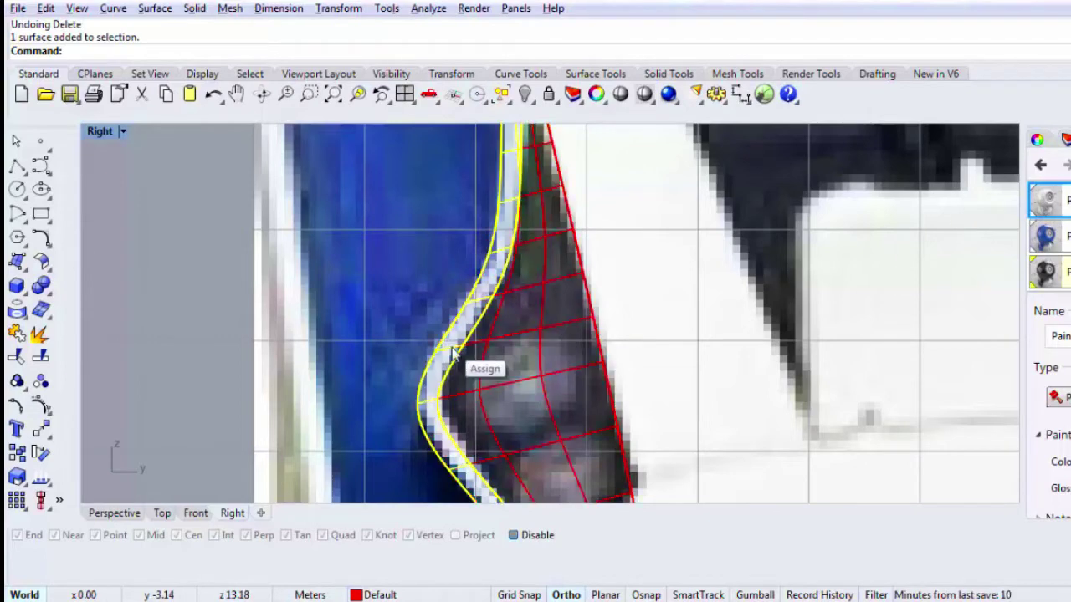
# Step: Draw two circles over the headlight's lamps in the reference image, about 0.91 m diameter for the upper and 0.77 m for the lower
pyautogui.click(533, 327)
pyautogui.scroll(-2, 534, 330)
pyautogui.scroll(4, 490, 306)
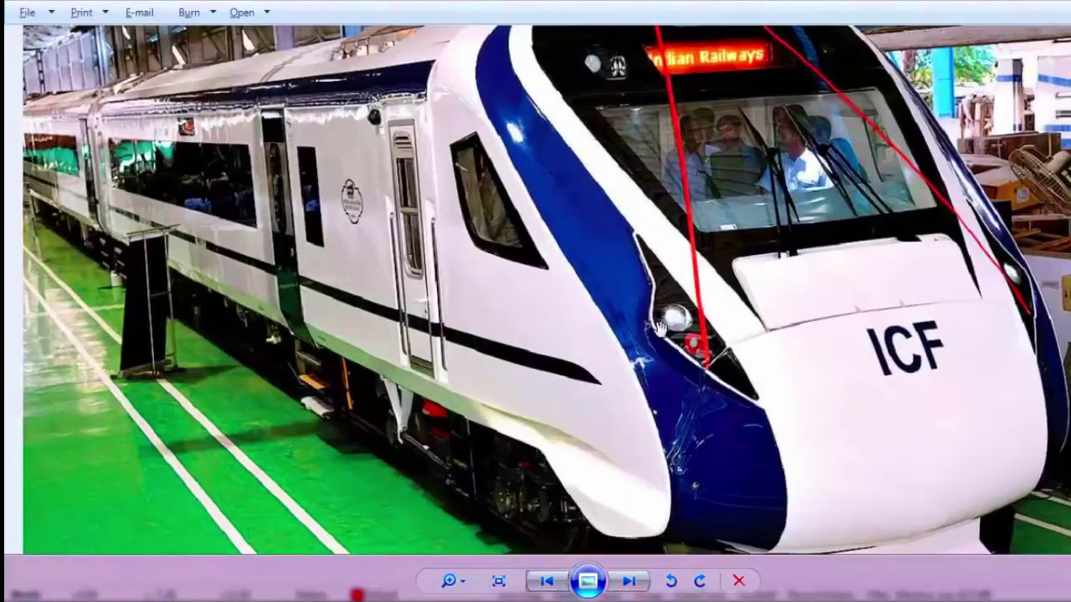
pyautogui.scroll(2, 660, 328)
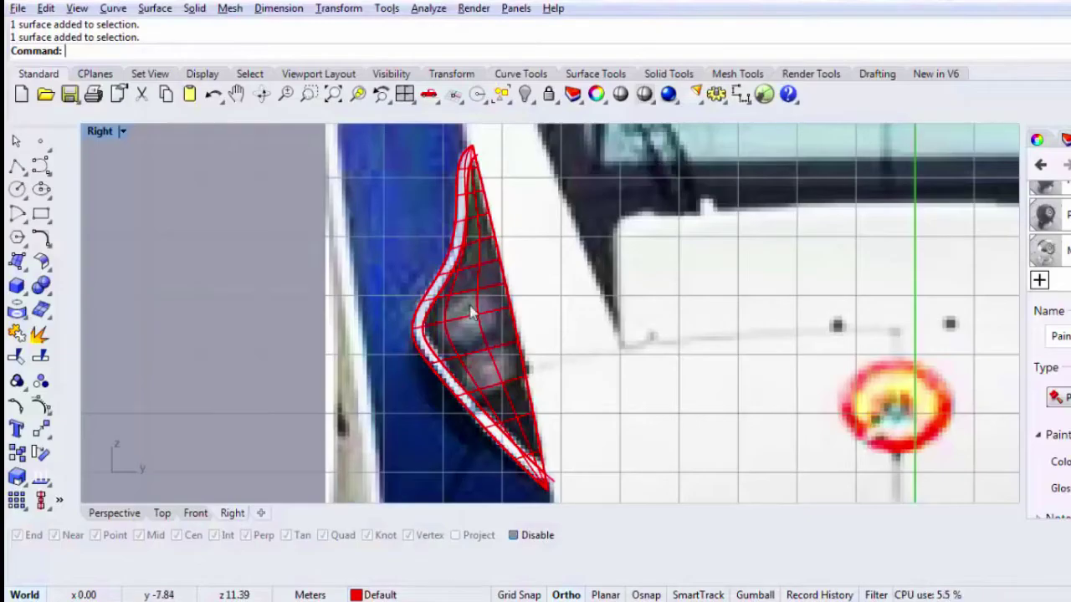
pyautogui.scroll(2, 474, 313)
pyautogui.click(17, 189)
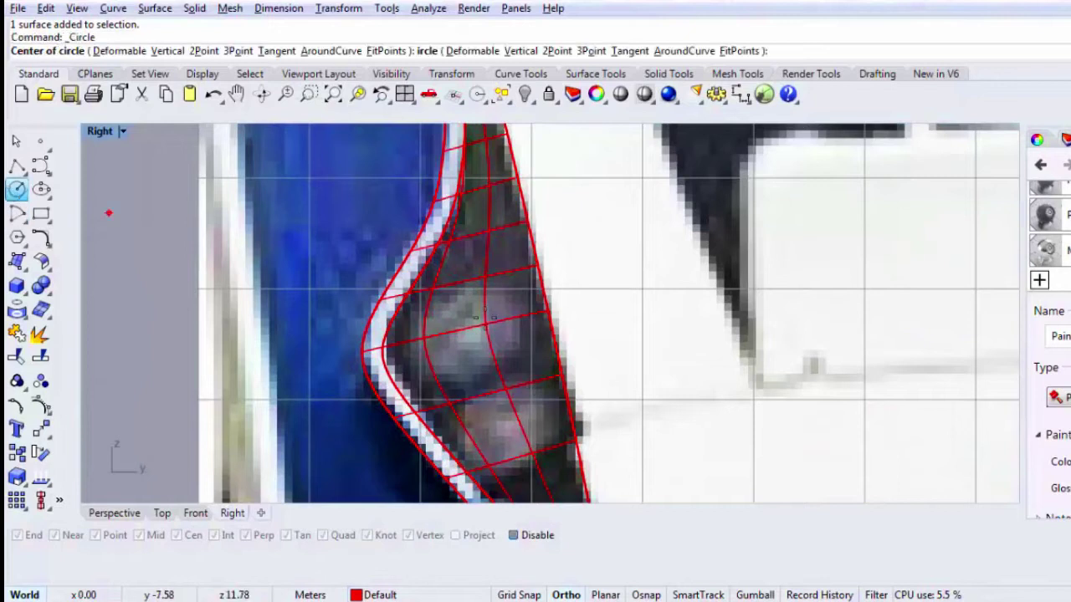
pyautogui.click(462, 331)
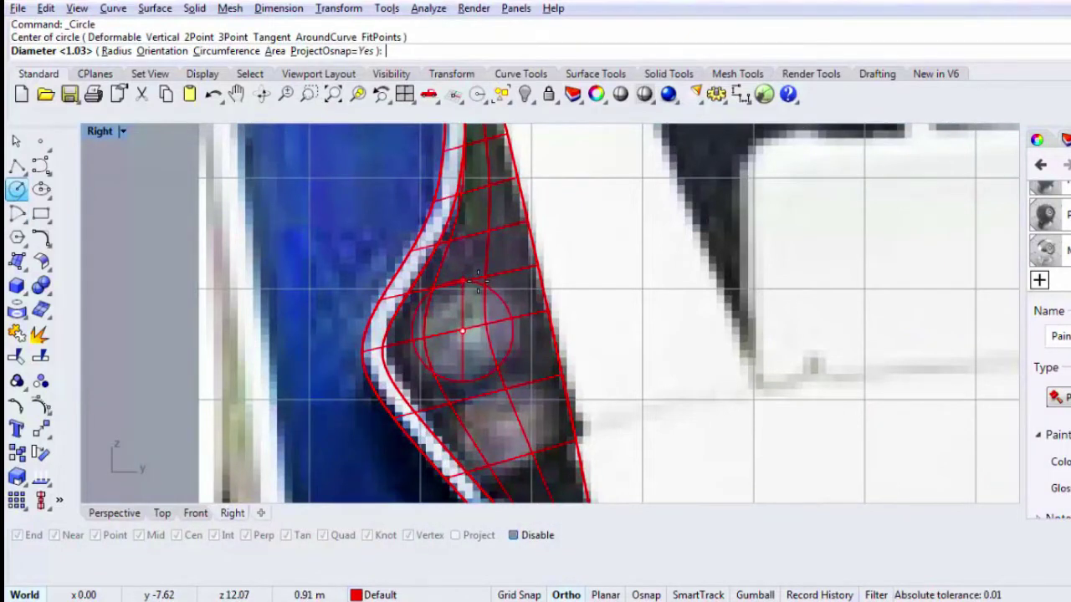
pyautogui.click(507, 349)
pyautogui.press('Return')
pyautogui.click(510, 422)
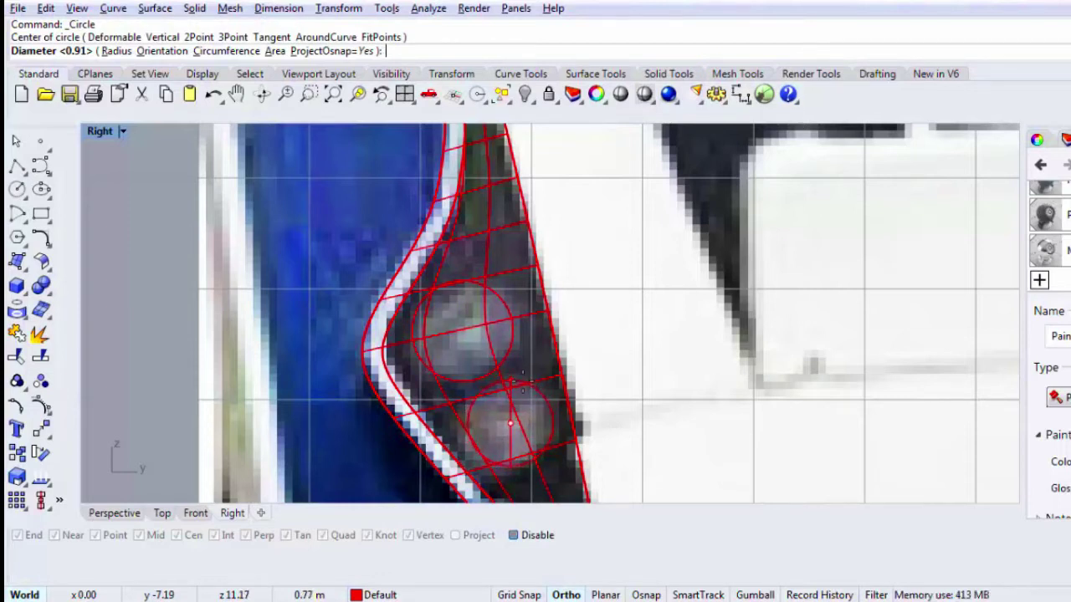
pyautogui.click(517, 378)
# Step: Split the inner headlight surface with the two lamp circles
pyautogui.click(504, 361)
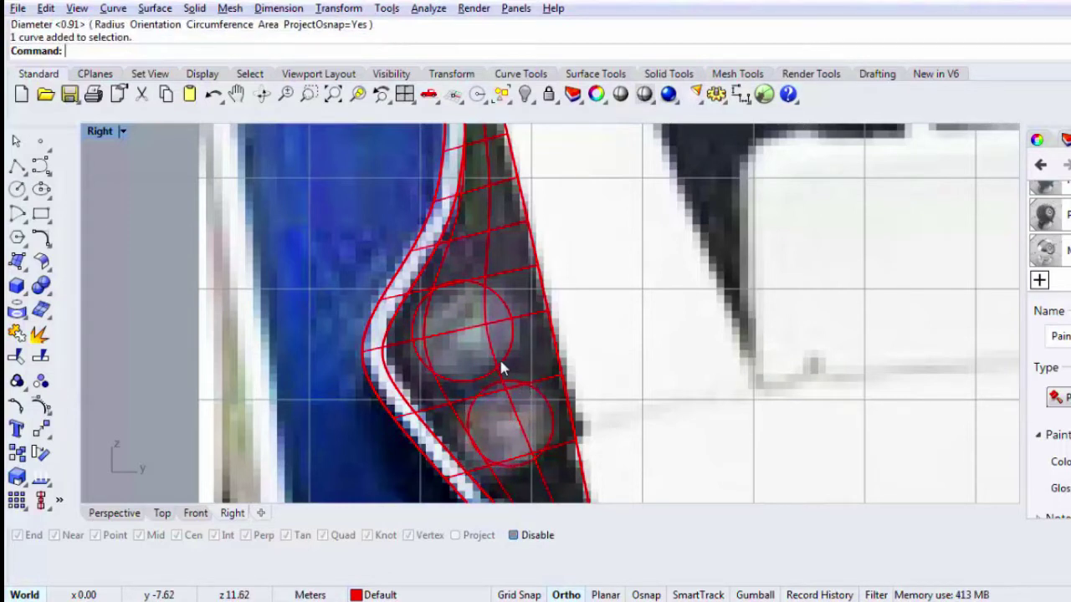
pyautogui.click(538, 383)
pyautogui.write('Split')
pyautogui.press('Return')
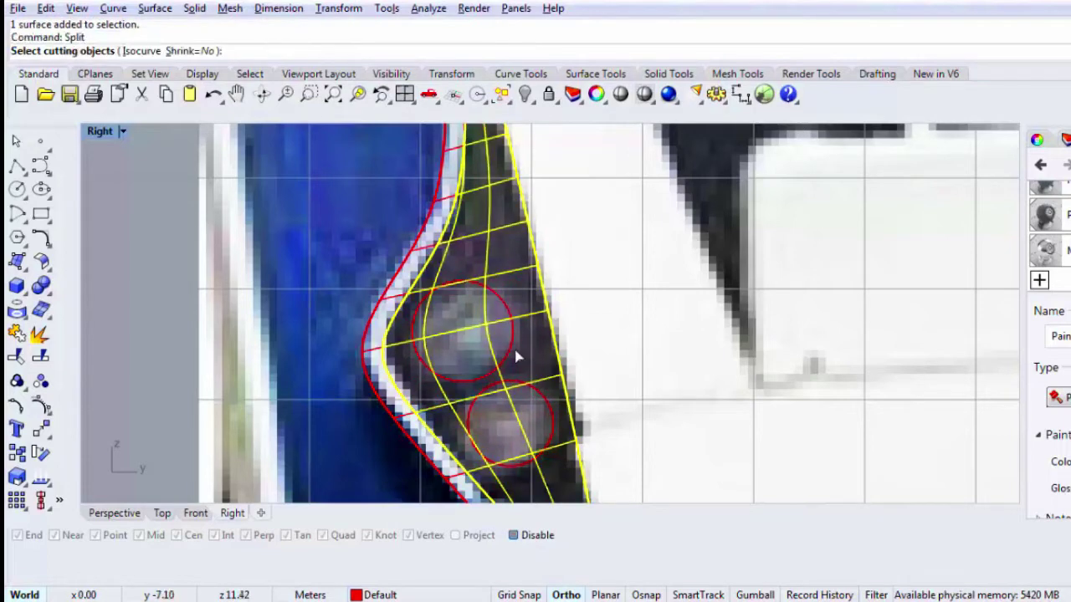
pyautogui.click(510, 356)
pyautogui.click(518, 383)
pyautogui.press('Return')
pyautogui.click(518, 410)
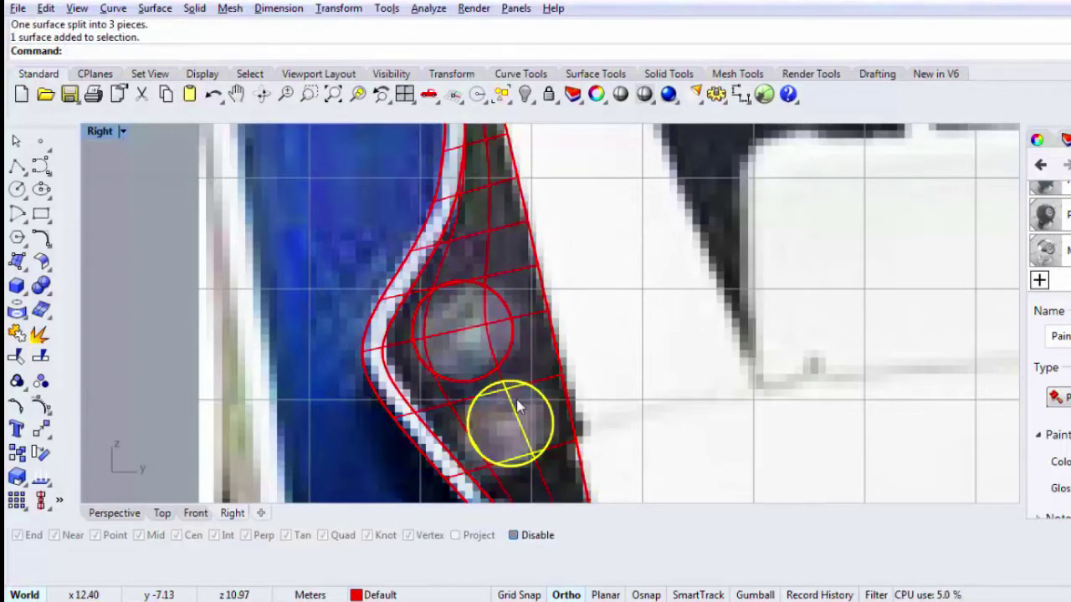
# Step: Move both lamp circles horizontally in the Front view to just behind the headlight surface
pyautogui.click(502, 358)
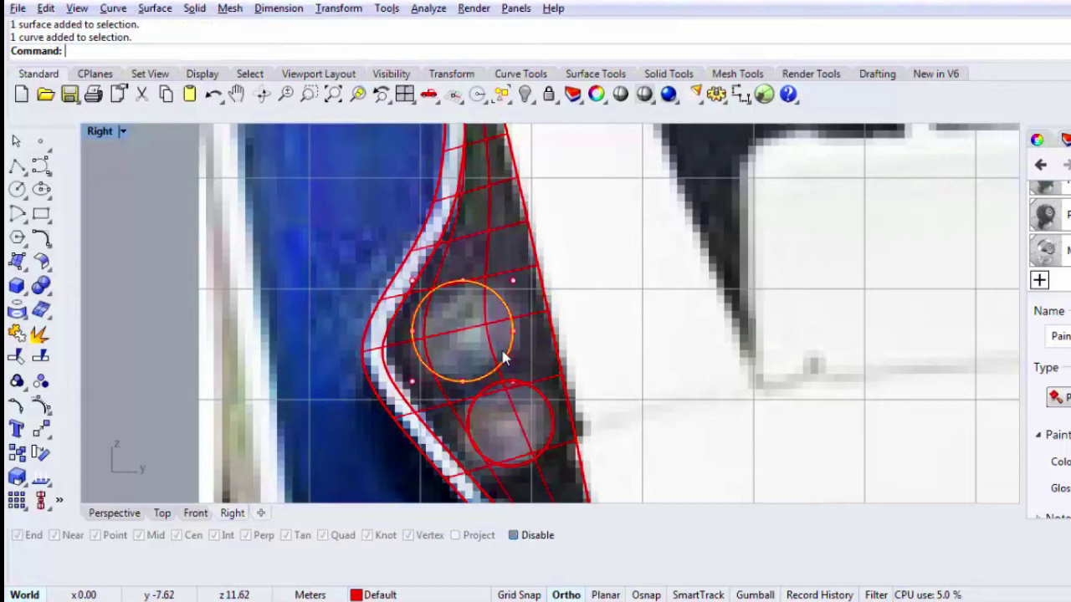
pyautogui.keyDown('shift'); pyautogui.click(519, 381); pyautogui.keyUp('shift')
pyautogui.click(572, 424)
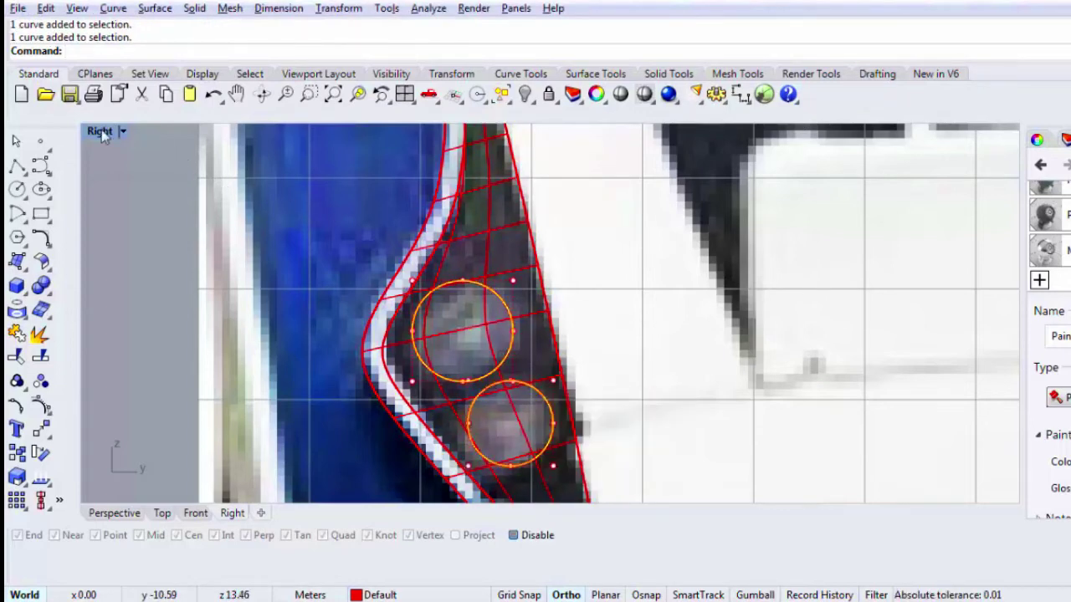
pyautogui.doubleClick(100, 132)
pyautogui.moveTo(784, 239); pyautogui.dragTo(824, 241, button='right')
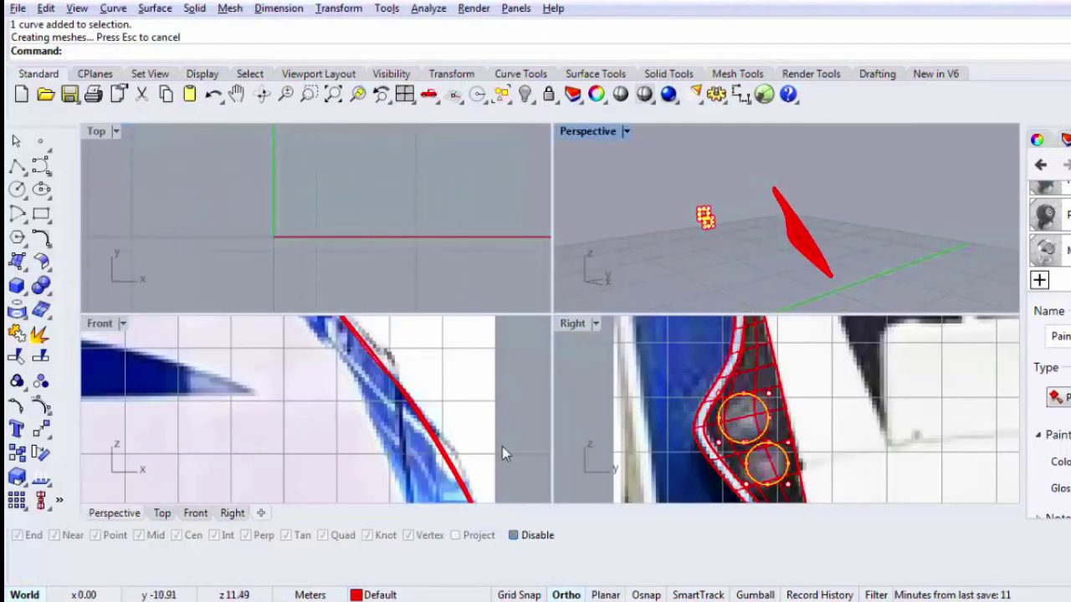
pyautogui.scroll(-5, 412, 455)
pyautogui.moveTo(411, 454); pyautogui.dragTo(423, 417, button='right')
pyautogui.write('m')
pyautogui.press('Return')
pyautogui.click(192, 449)
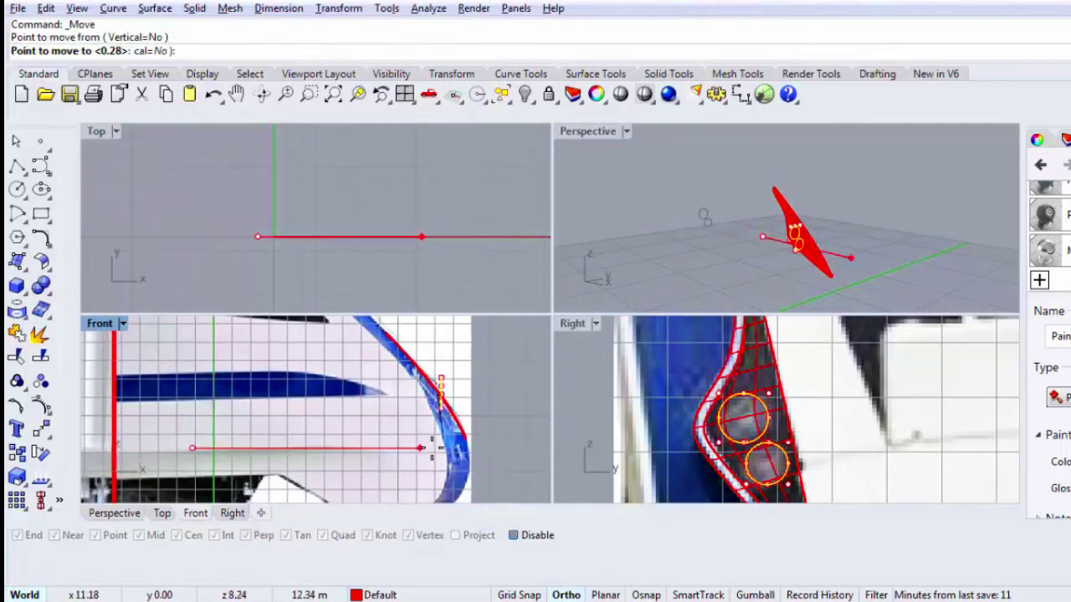
pyautogui.click(406, 454)
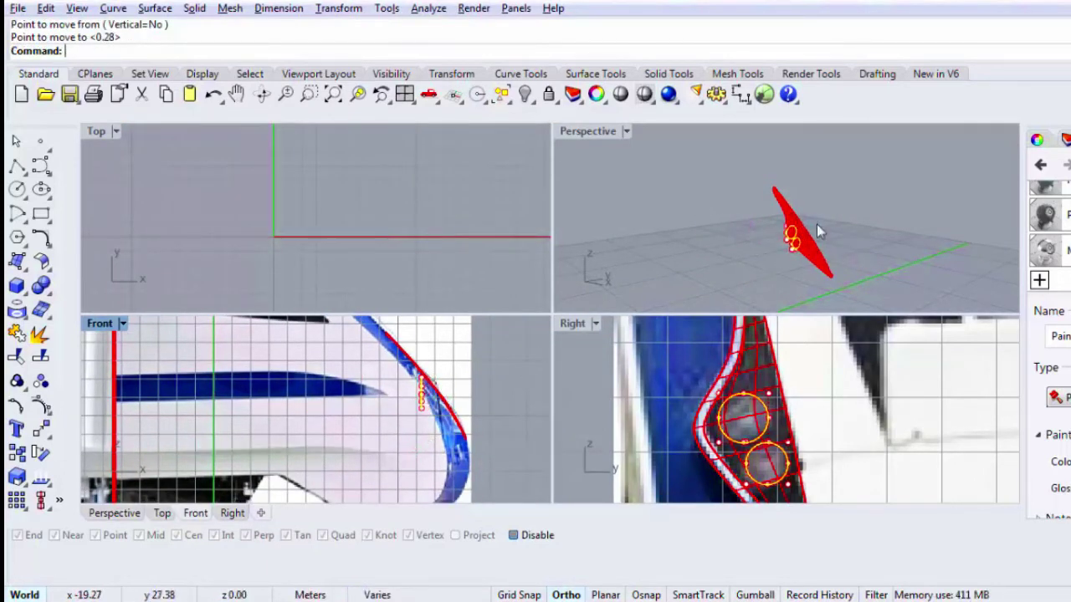
pyautogui.write('z')
pyautogui.press('Return')
pyautogui.moveTo(763, 256); pyautogui.dragTo(808, 189)
pyautogui.click(808, 191)
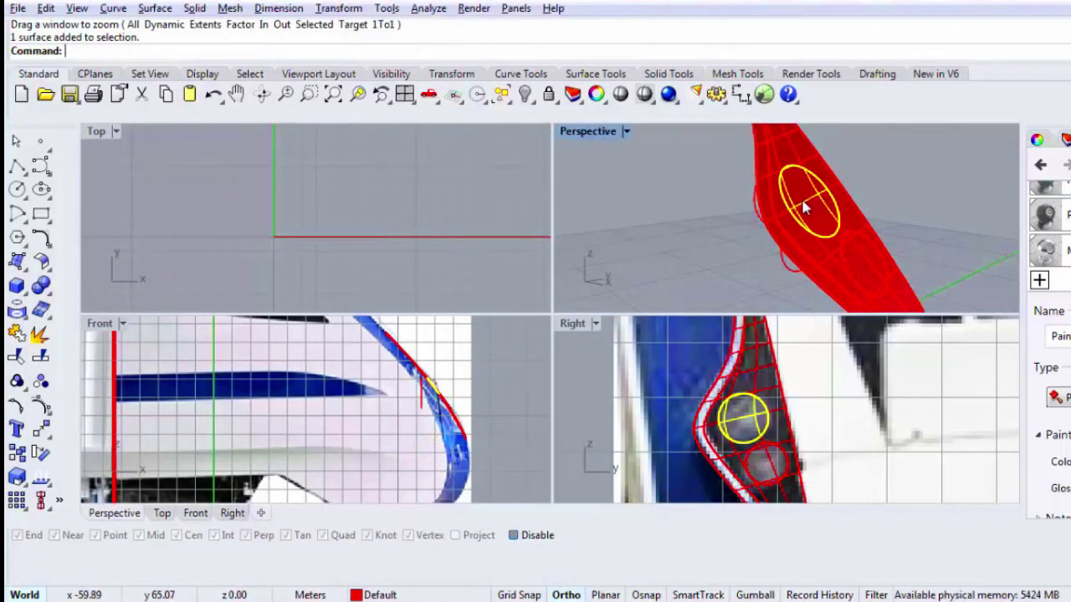
pyautogui.press('Escape')
pyautogui.write('Lo')
pyautogui.press('Return')
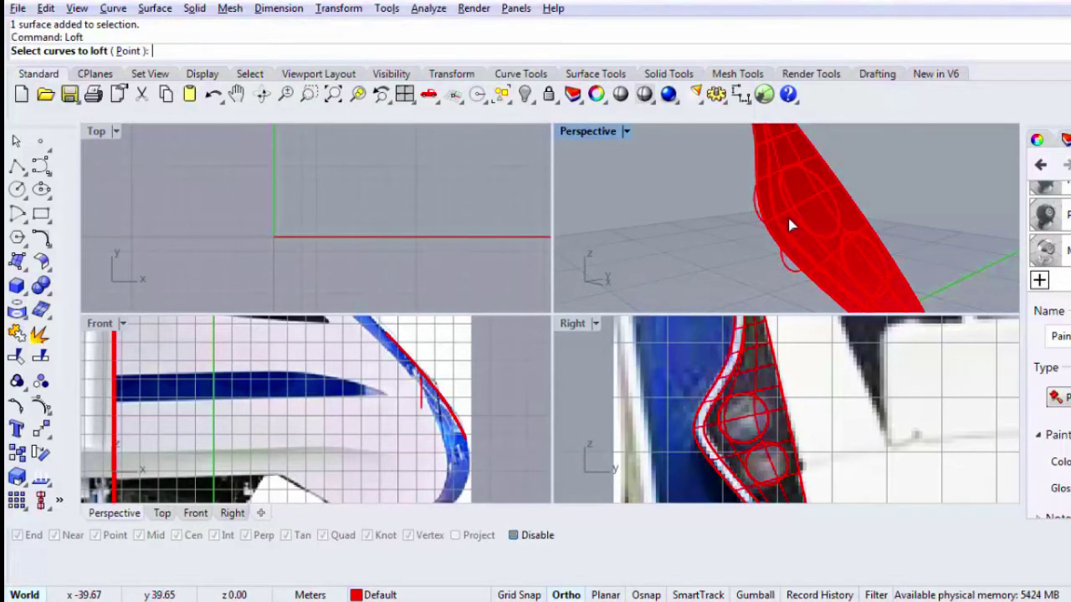
pyautogui.click(799, 226)
pyautogui.click(862, 262)
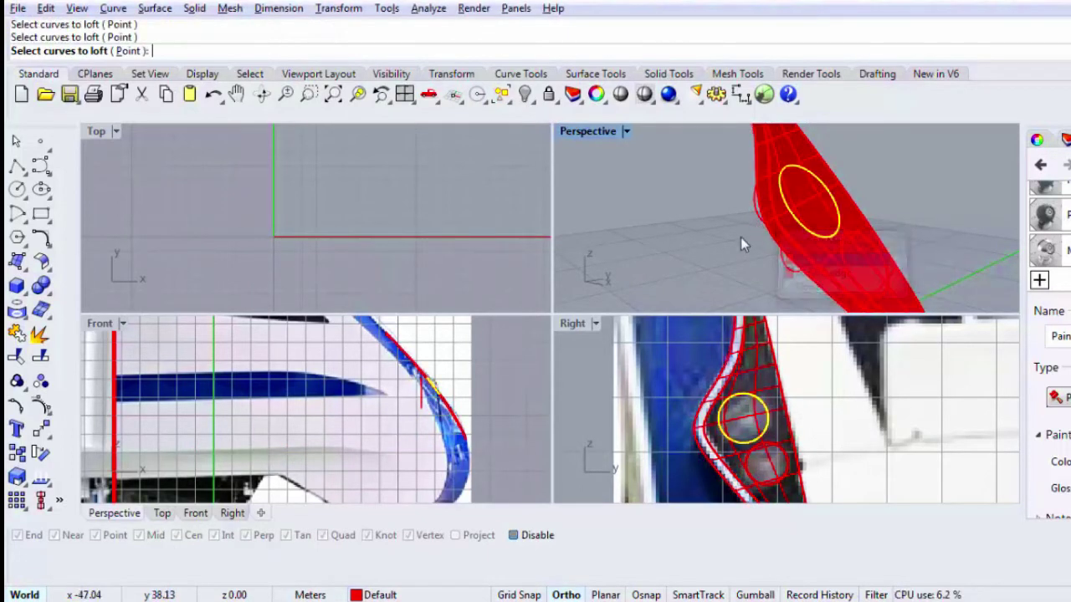
pyautogui.click(772, 243)
pyautogui.moveTo(773, 244); pyautogui.dragTo(781, 240, button='right')
pyautogui.press('Escape')
# Step: Loft a tube between the upper lamp's rear circle and the matching round opening edge in the headlight surface
pyautogui.rightClick(782, 239)
pyautogui.click(785, 223)
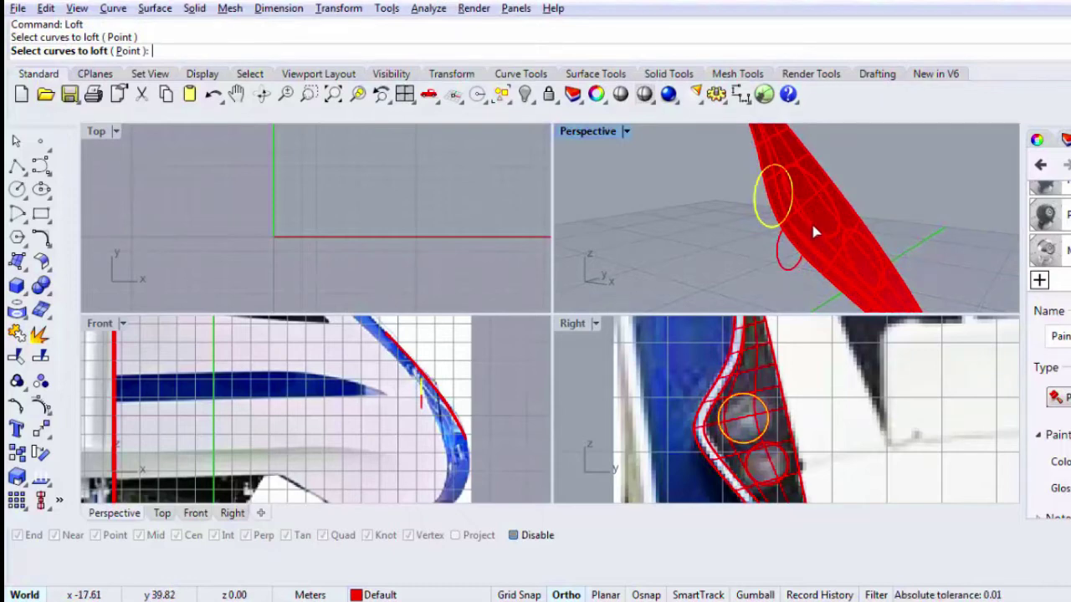
pyautogui.click(813, 226)
pyautogui.press('Return')
pyautogui.press('Return')
pyautogui.press('Return')
pyautogui.press('Return')
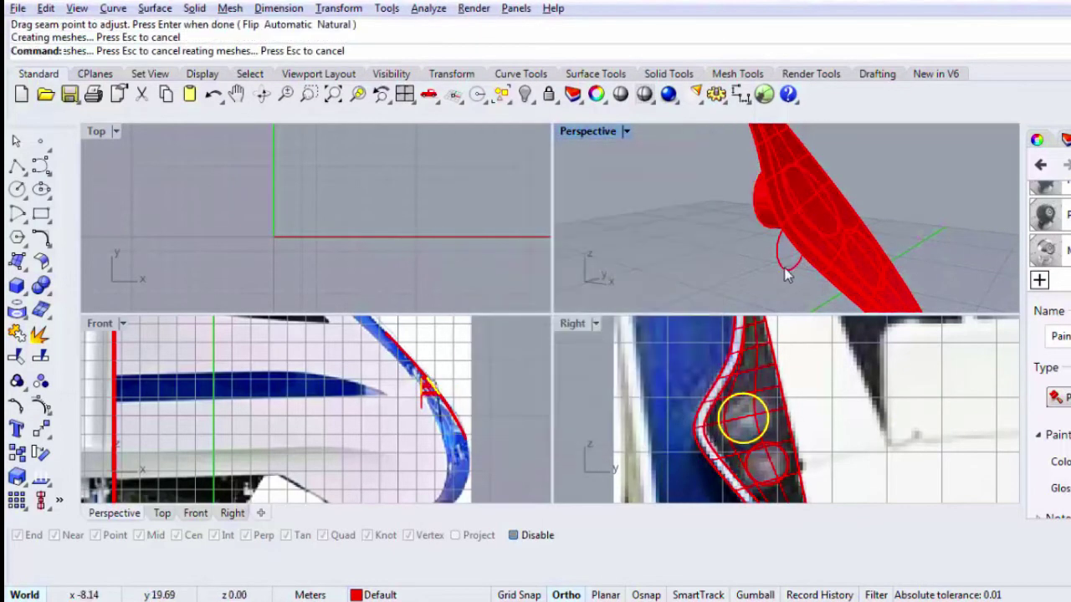
# Step: Loft a tube between the lower lamp's rear circle and its opening edge in the headlight surface
pyautogui.press('Return')
pyautogui.click(852, 266)
pyautogui.click(891, 285)
pyautogui.press('Return')
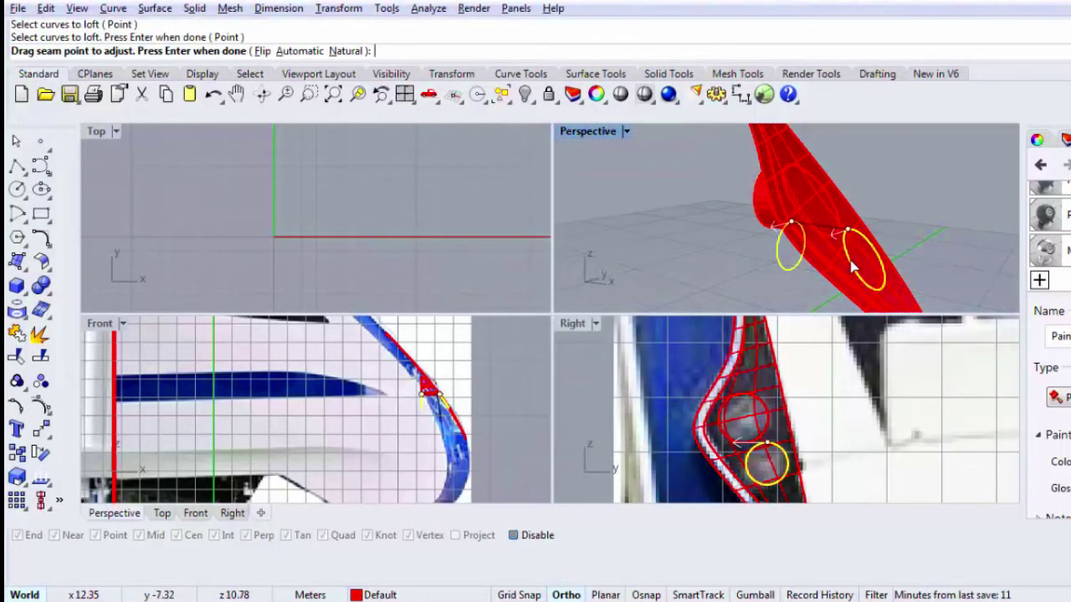
pyautogui.press('Return')
pyautogui.press('Return')
# Step: Close the rear ends of both lamp tubes with planar surfaces made from the rear circles
pyautogui.moveTo(829, 270); pyautogui.dragTo(724, 177, button='right')
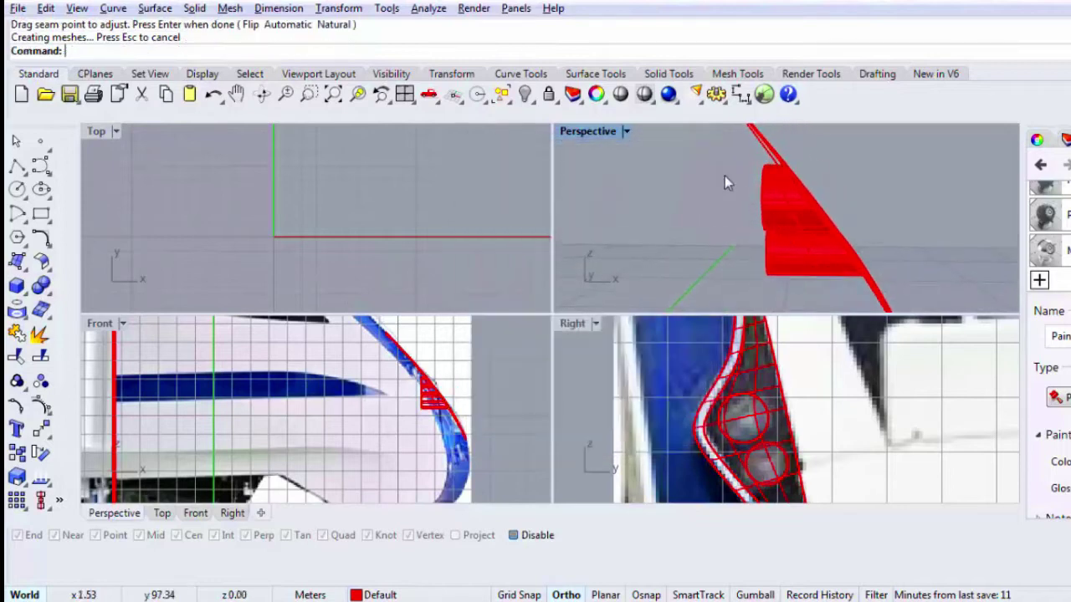
pyautogui.moveTo(769, 256); pyautogui.dragTo(781, 284)
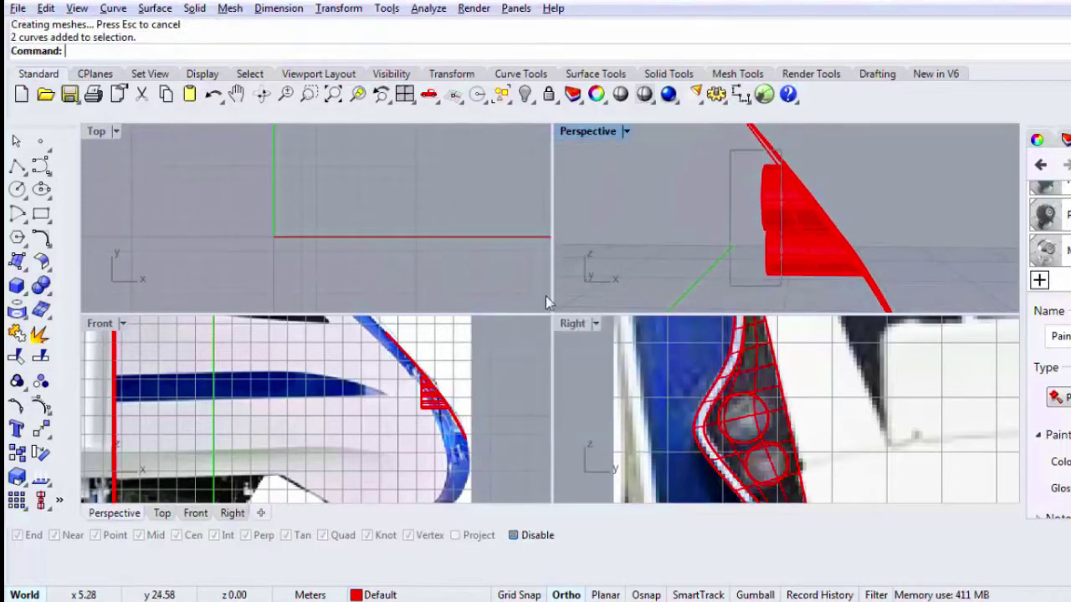
pyautogui.click(17, 261)
pyautogui.click(64, 264)
pyautogui.moveTo(774, 246); pyautogui.dragTo(809, 278, button='right')
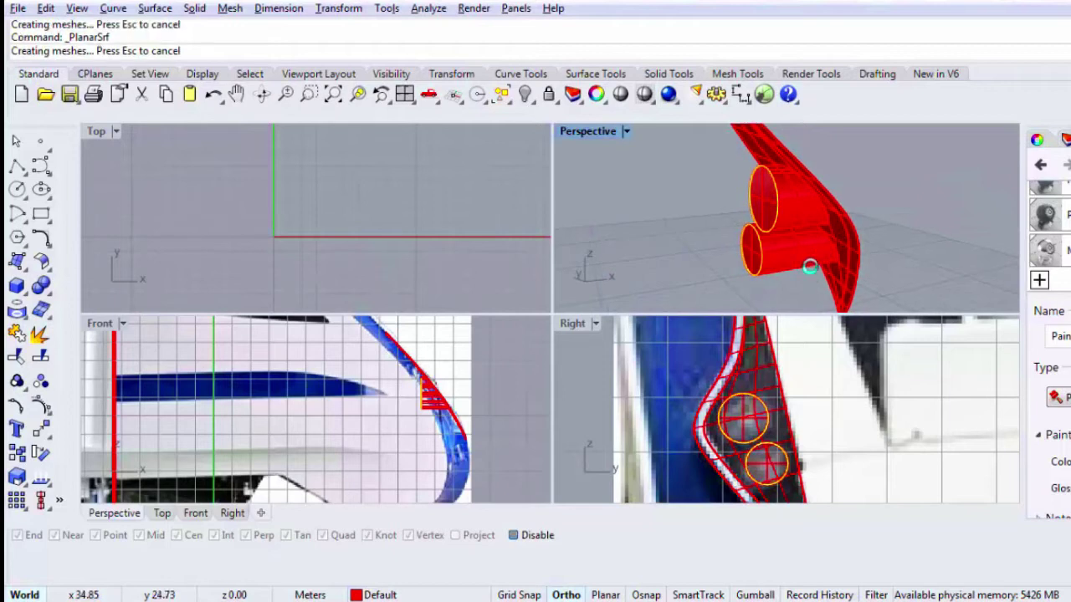
pyautogui.click(759, 217)
pyautogui.press('Delete')
# Step: Join each lamp tube with its planar rear cap into a single polysurface
pyautogui.click(778, 221)
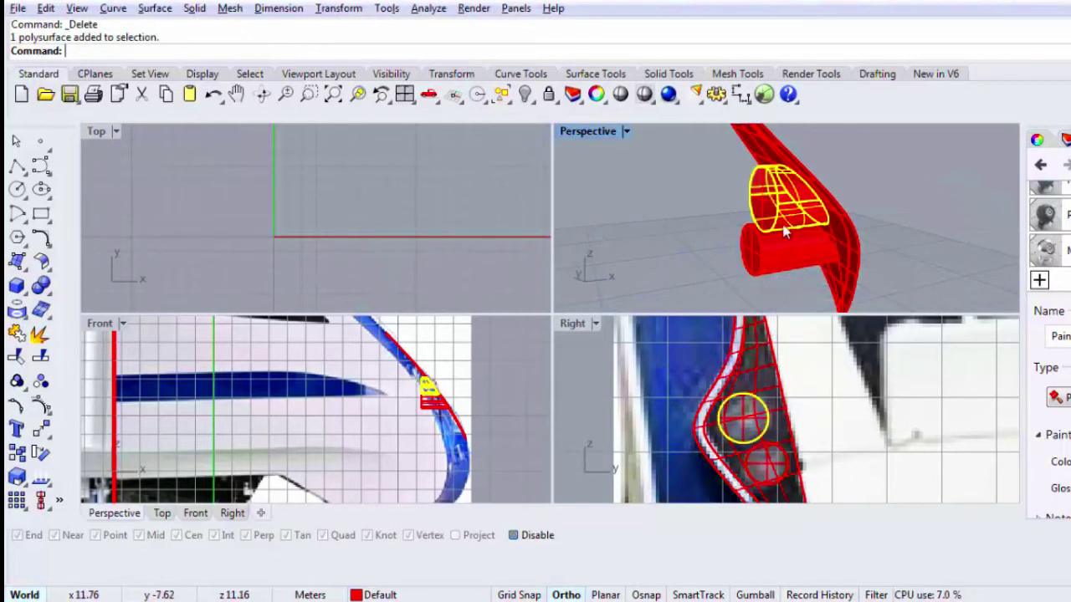
pyautogui.keyDown('shift'); pyautogui.click(757, 219); pyautogui.keyUp('shift')
pyautogui.keyDown('shift'); pyautogui.click(770, 257); pyautogui.keyUp('shift')
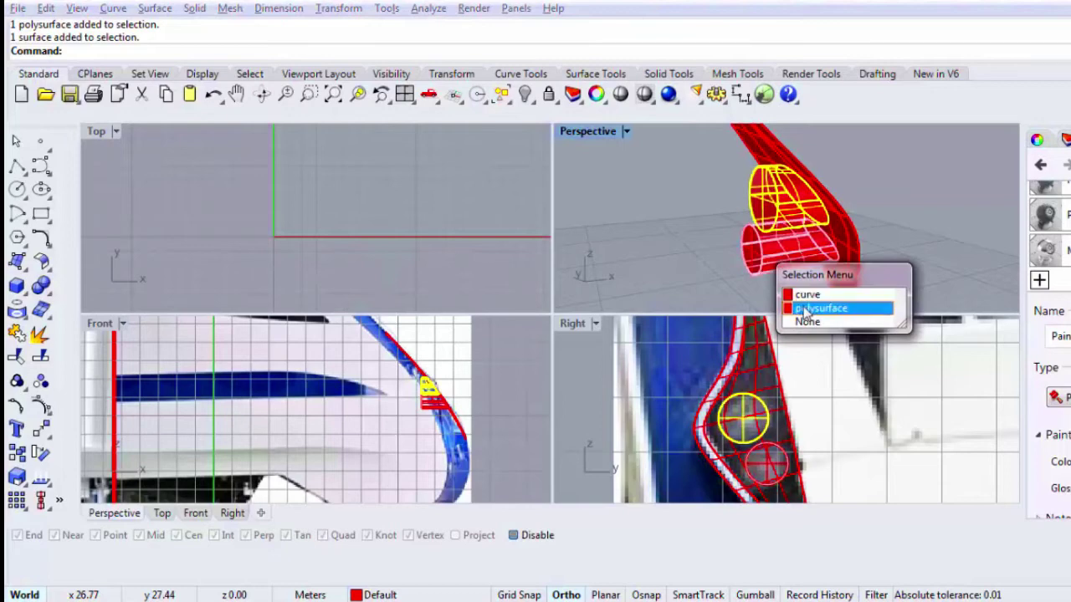
pyautogui.click(821, 307)
pyautogui.click(755, 261)
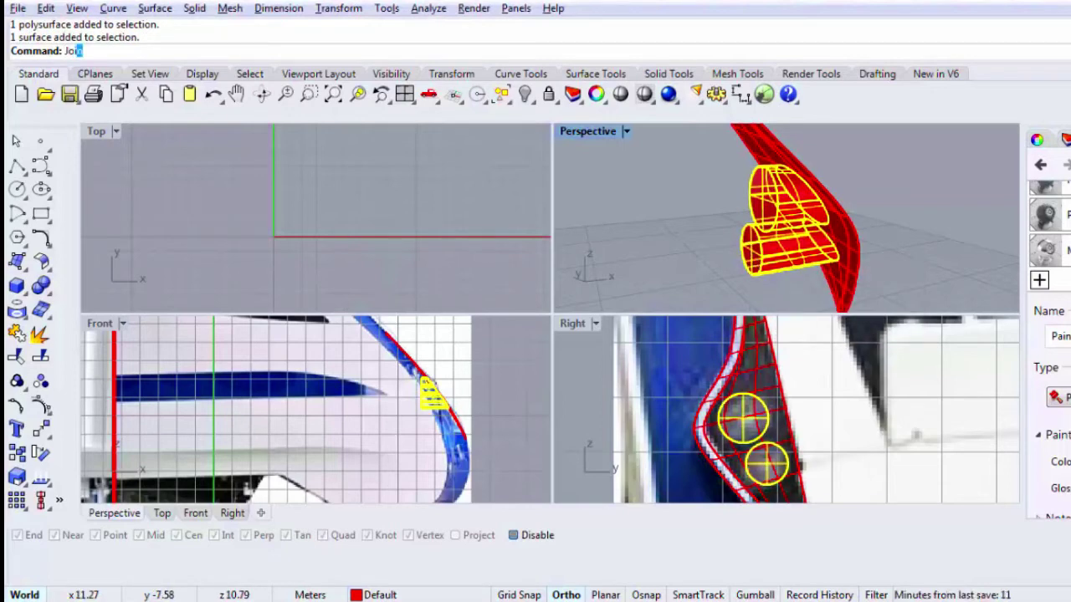
pyautogui.press('Return')
pyautogui.click(786, 239)
pyautogui.click(870, 232)
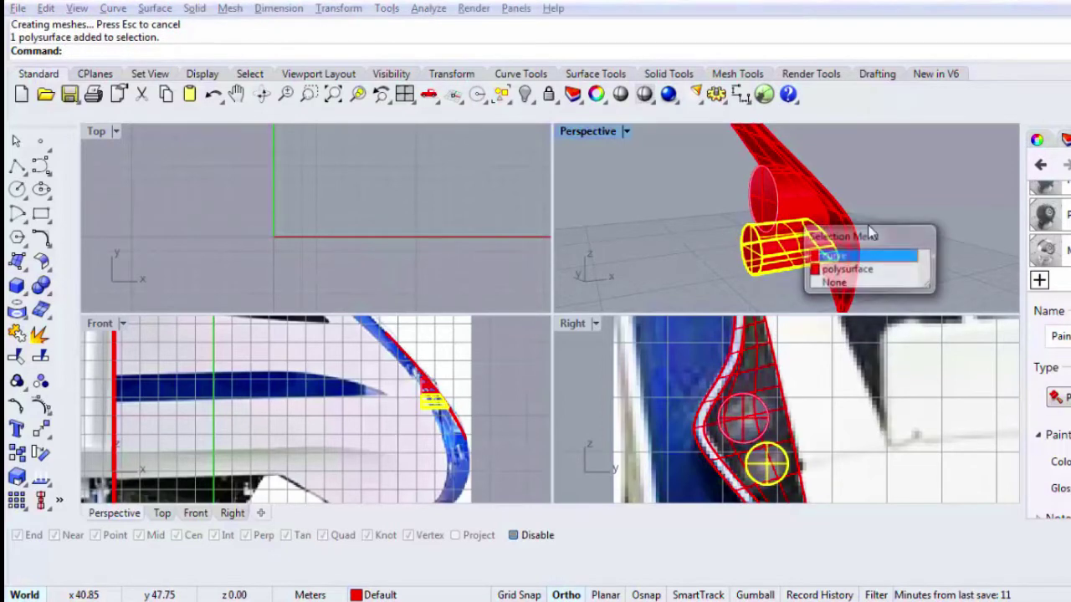
pyautogui.click(846, 269)
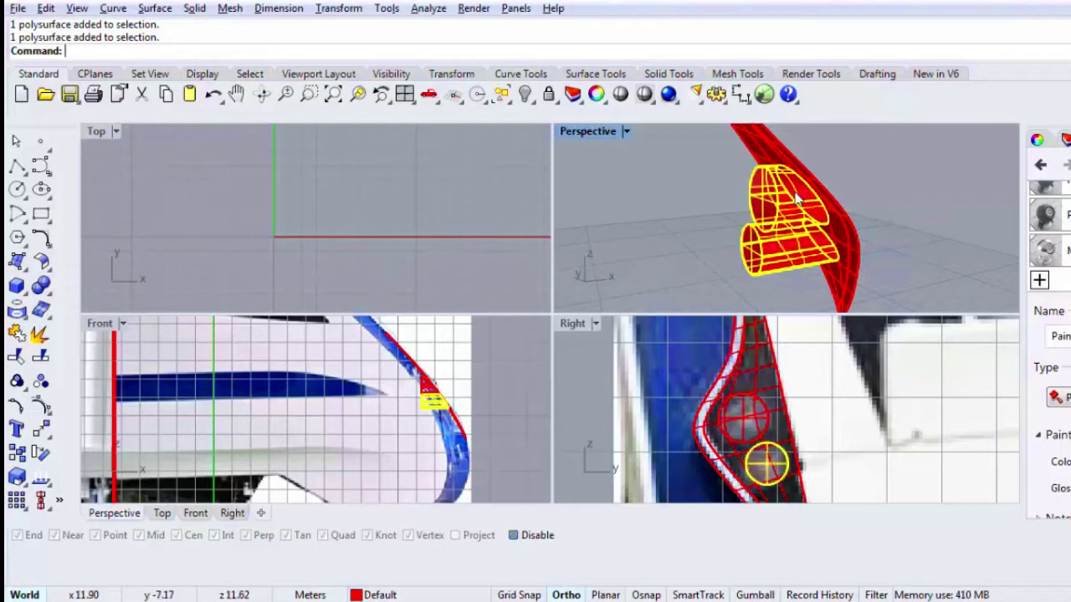
pyautogui.moveTo(797, 198); pyautogui.dragTo(754, 220, button='right')
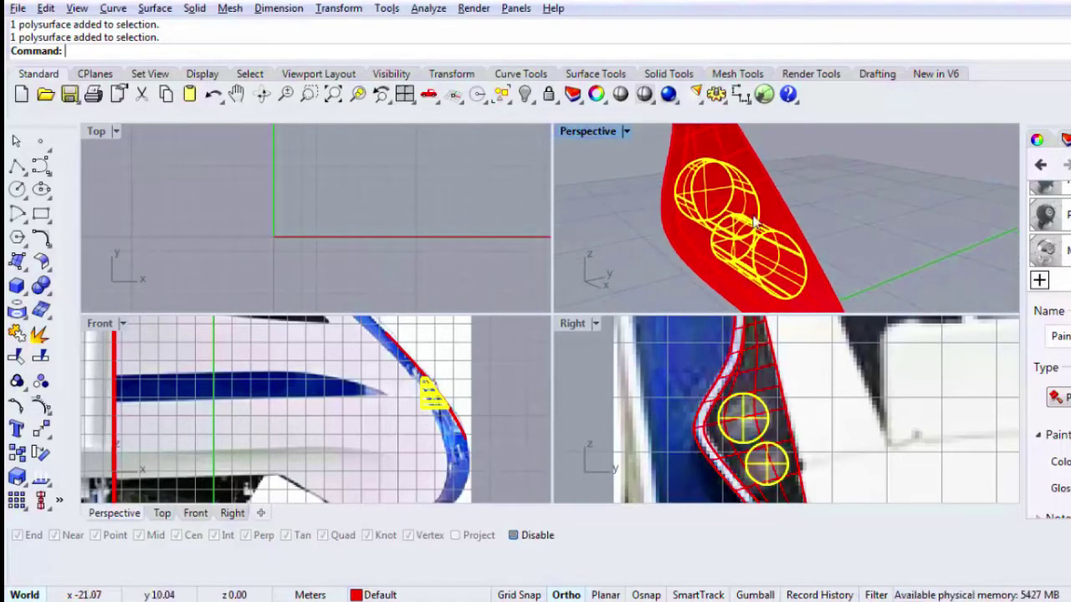
# Step: Assign the transparent plastic material to the round lamp cover surfaces on the headlight's front
pyautogui.click(720, 195)
pyautogui.click(819, 194)
pyautogui.scroll(1, 1050, 237)
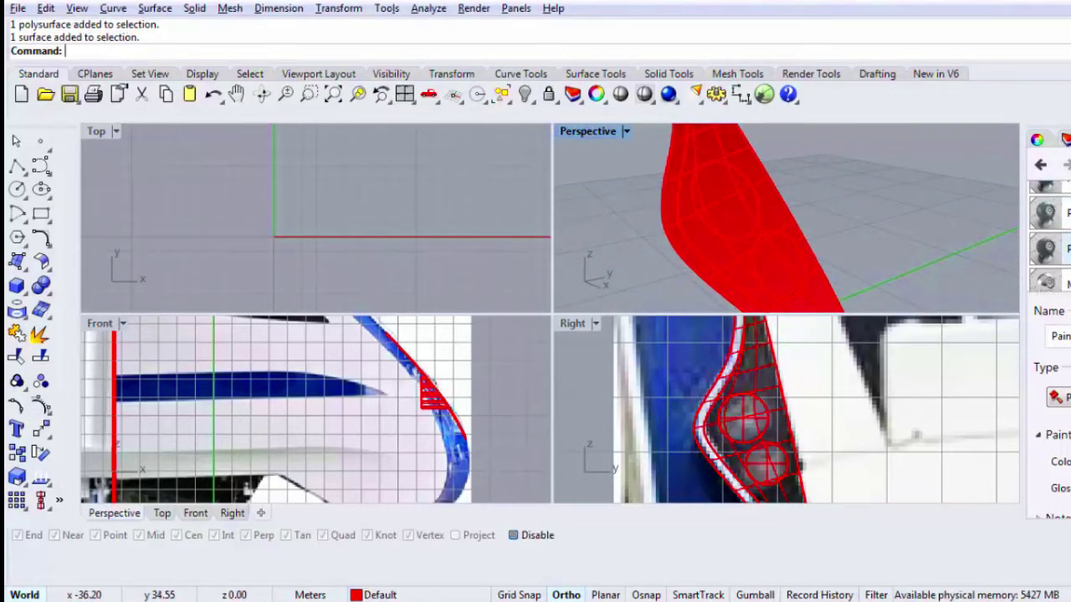
pyautogui.moveTo(1050, 249)
pyautogui.mouseDown()
pyautogui.moveTo(731, 220)
pyautogui.moveTo(816, 255)
pyautogui.moveTo(784, 264)
pyautogui.mouseUp()
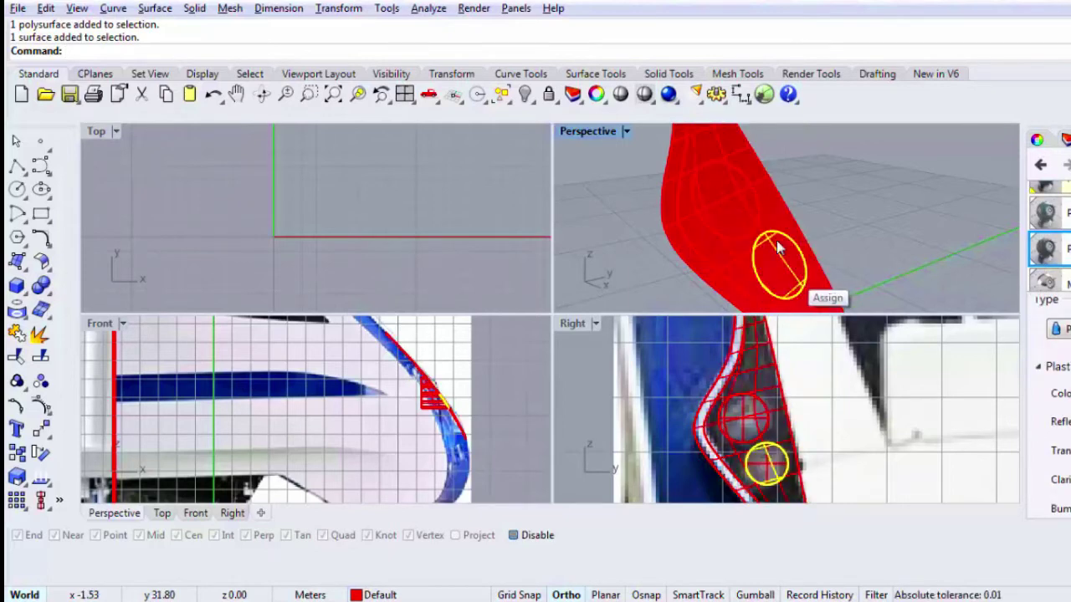
# Step: Preview the headlight in rendered shading to examine the lamp covers and the recessed tubes behind them
pyautogui.click(624, 96)
pyautogui.moveTo(787, 189); pyautogui.dragTo(733, 169, button='right')
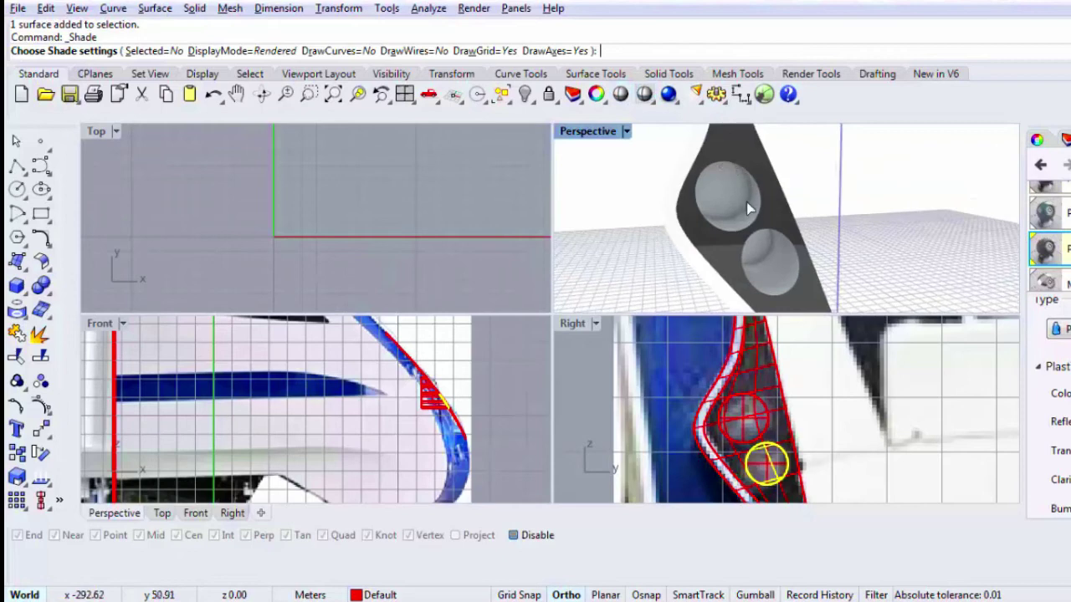
pyautogui.scroll(-6, 747, 208)
pyautogui.moveTo(828, 231); pyautogui.dragTo(850, 236, button='right')
pyautogui.press('Escape')
pyautogui.press('Escape')
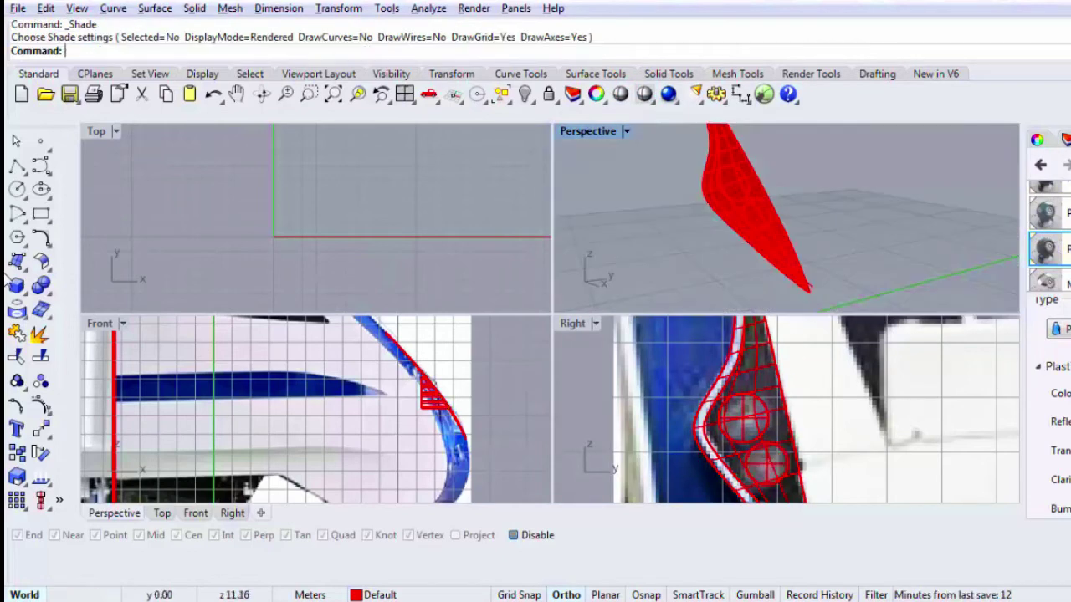
# Step: Draw a sphere centred on the upper lamp tube's rear circle, with a radius nearly matching the circle
pyautogui.click(17, 289)
pyautogui.click(89, 294)
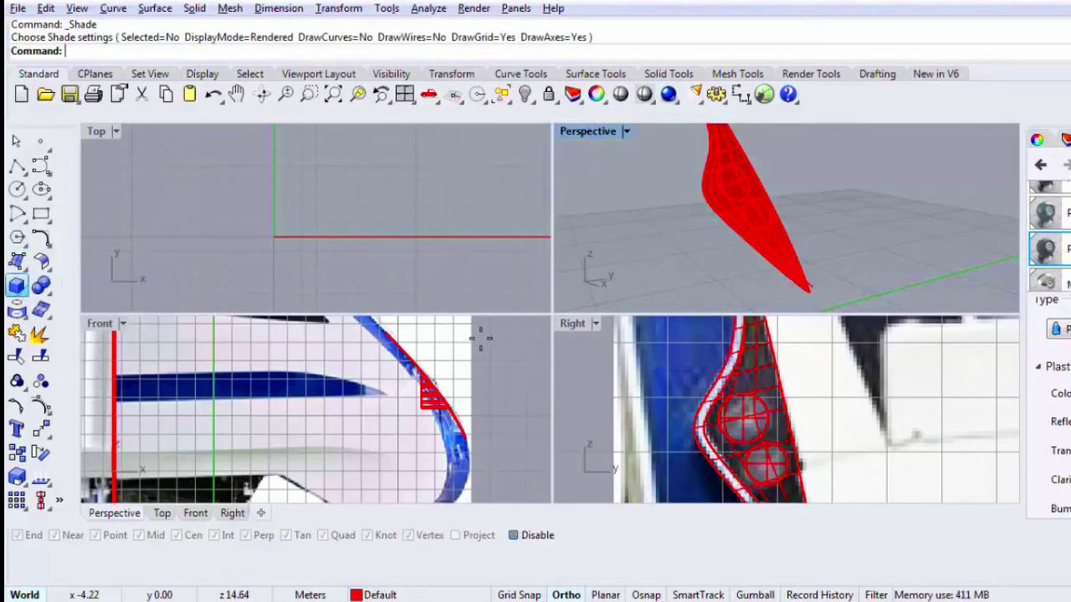
pyautogui.write('c')
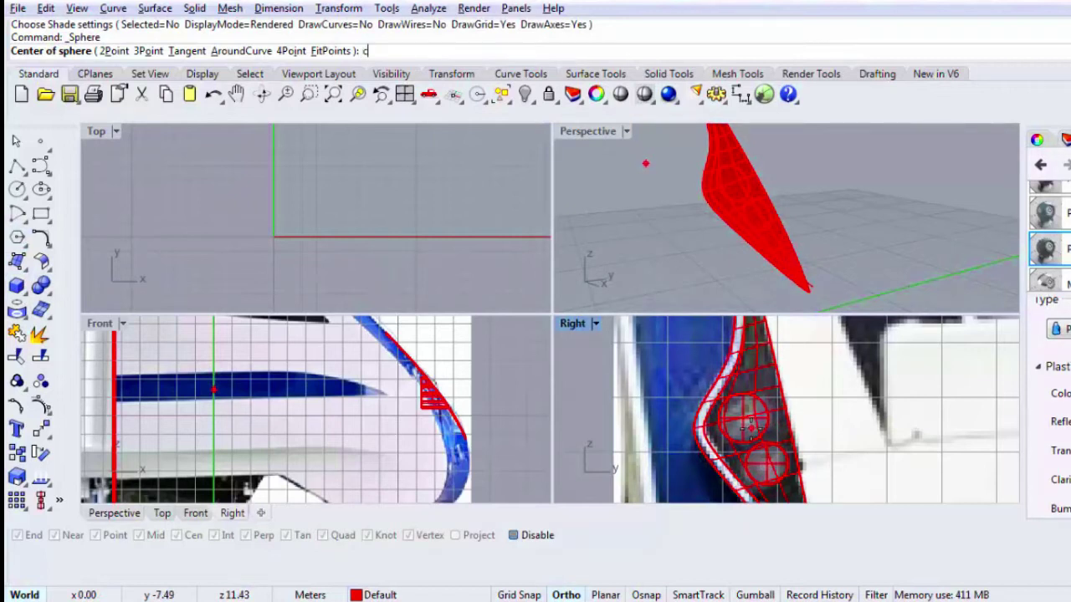
pyautogui.write('n')
pyautogui.press('Return')
pyautogui.write('cen')
pyautogui.press('Return')
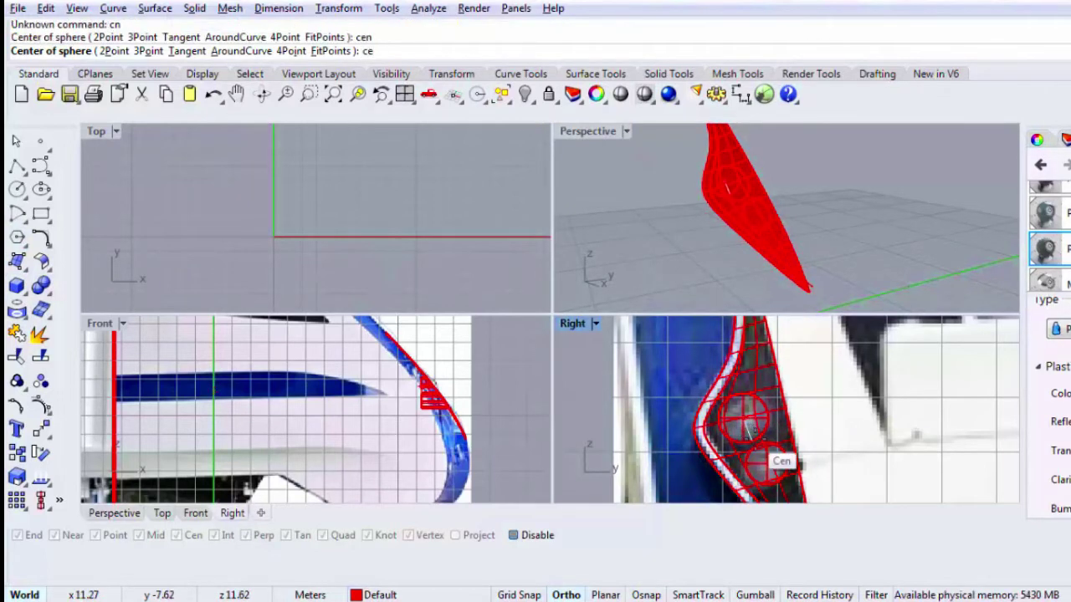
pyautogui.click(744, 421)
pyautogui.click(742, 391)
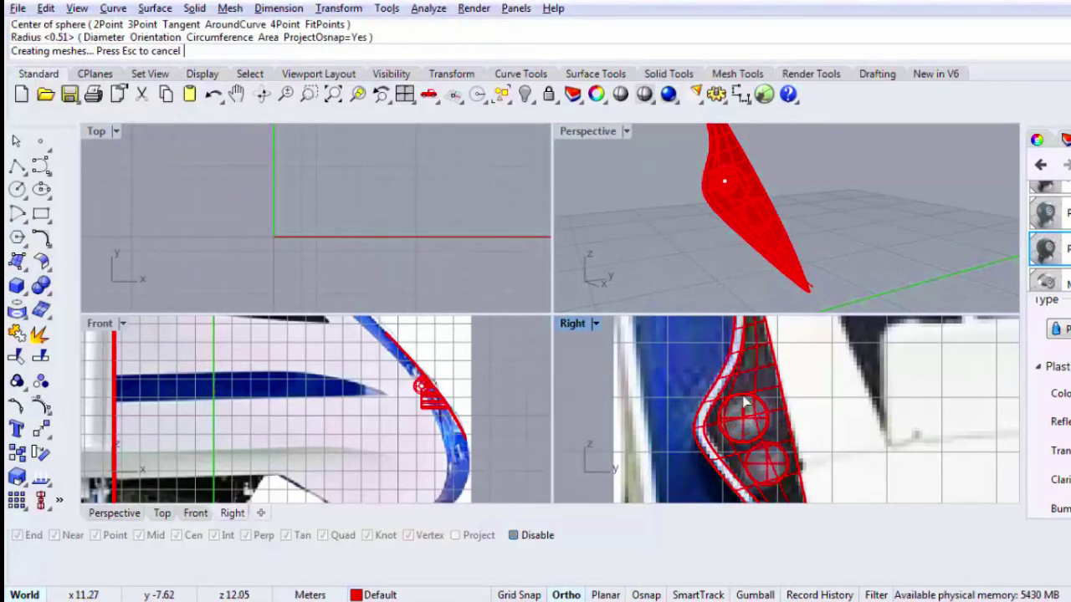
# Step: Make a copy of the sphere flattened along the tube's axis with Scale1D from its centre, and delete the original sphere
pyautogui.moveTo(736, 197); pyautogui.dragTo(874, 188, button='right')
pyautogui.moveTo(702, 204); pyautogui.dragTo(711, 197, button='right')
pyautogui.click(713, 195)
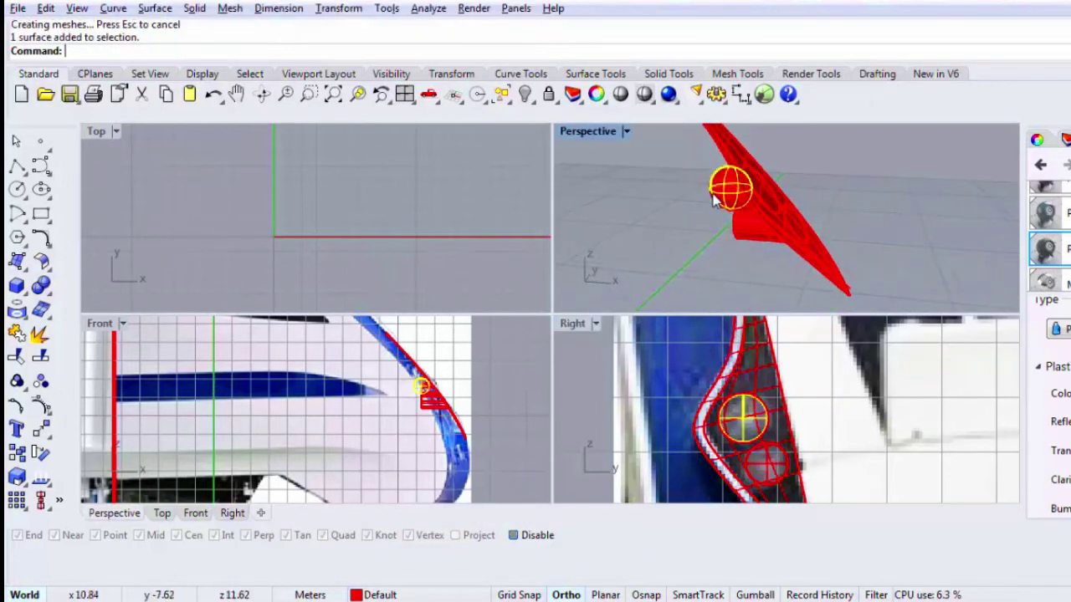
pyautogui.press('Return')
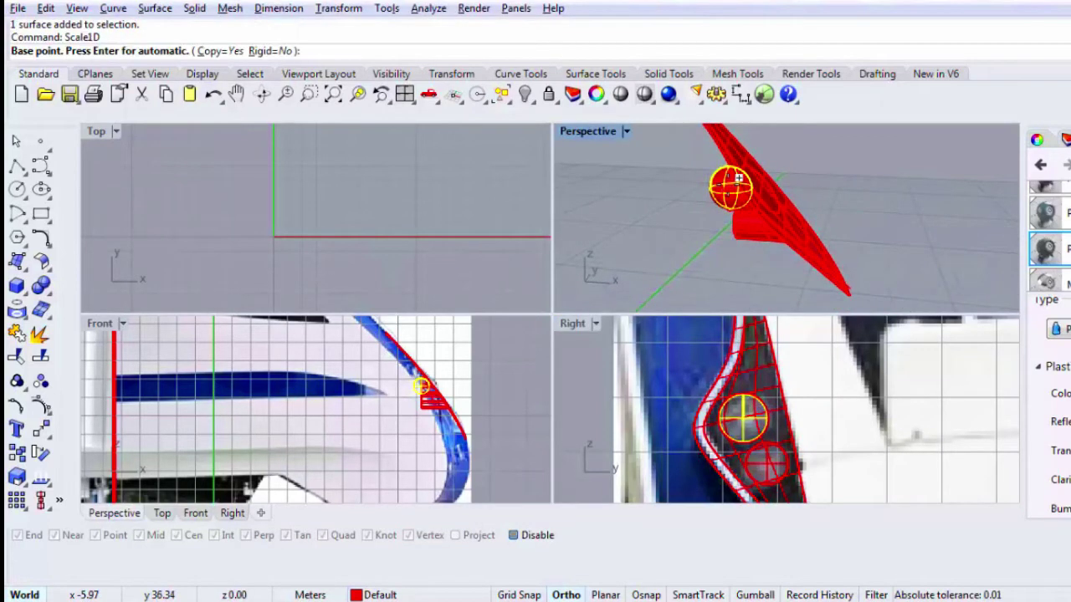
pyautogui.write('cen')
pyautogui.press('Return')
pyautogui.click(731, 187)
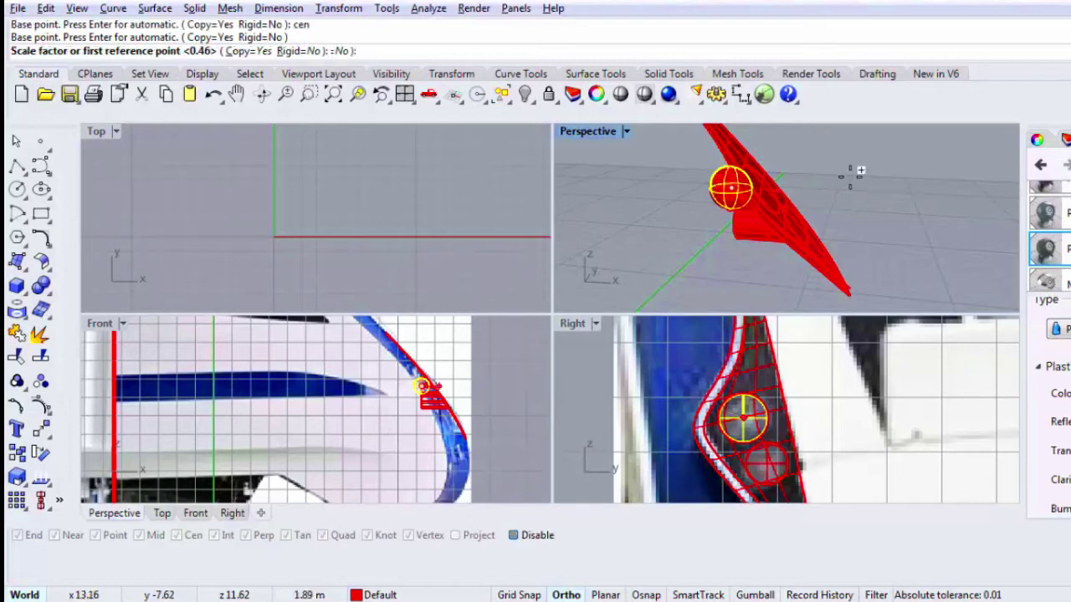
pyautogui.click(870, 171)
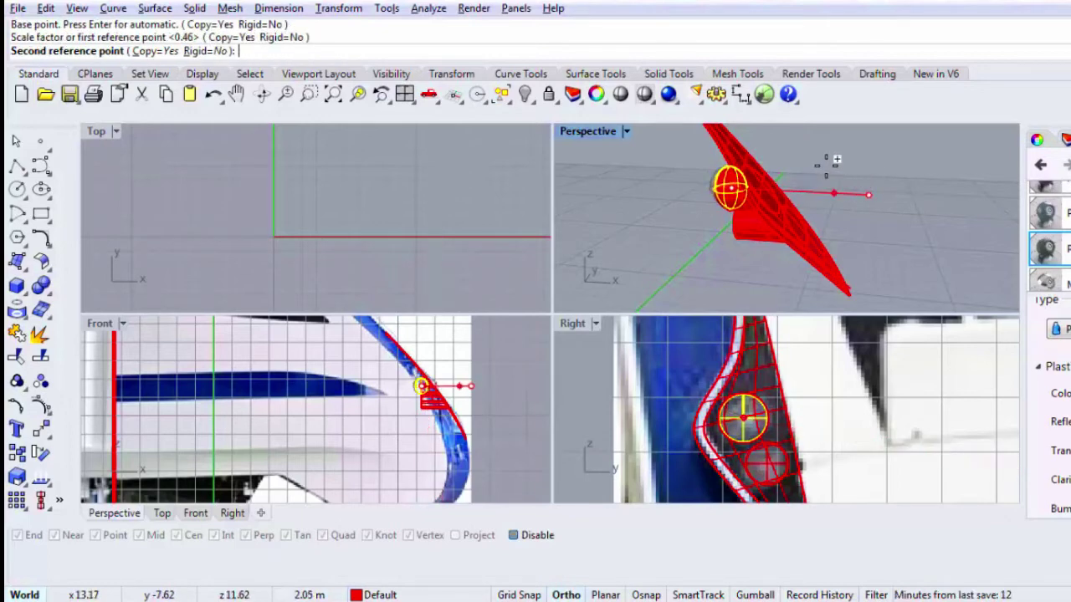
pyautogui.click(826, 164)
pyautogui.press('Return')
pyautogui.press('Delete')
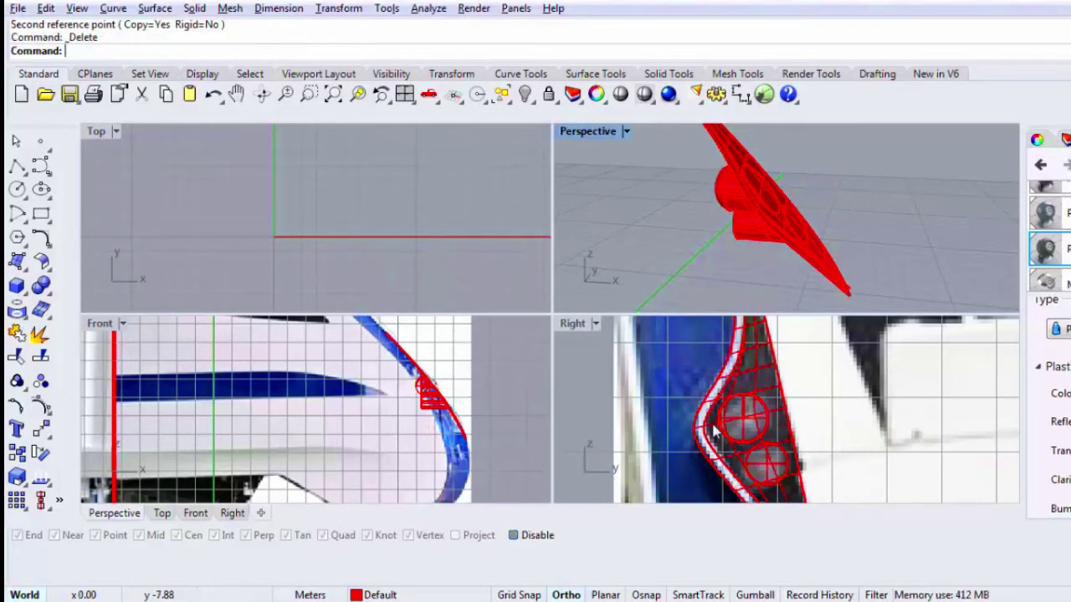
# Step: Move the flattened sphere slightly forward in the Front view, further into the upper lamp tube
pyautogui.scroll(2, 427, 420)
pyautogui.click(422, 360)
pyautogui.scroll(3, 422, 360)
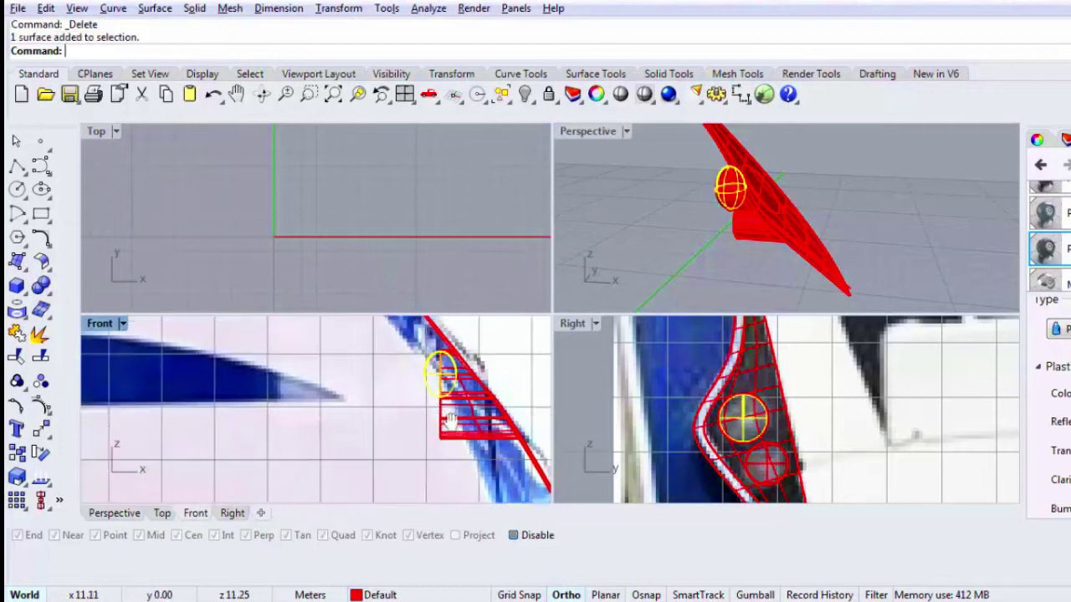
pyautogui.write('m')
pyautogui.press('Return')
pyautogui.click(393, 423)
pyautogui.click(399, 430)
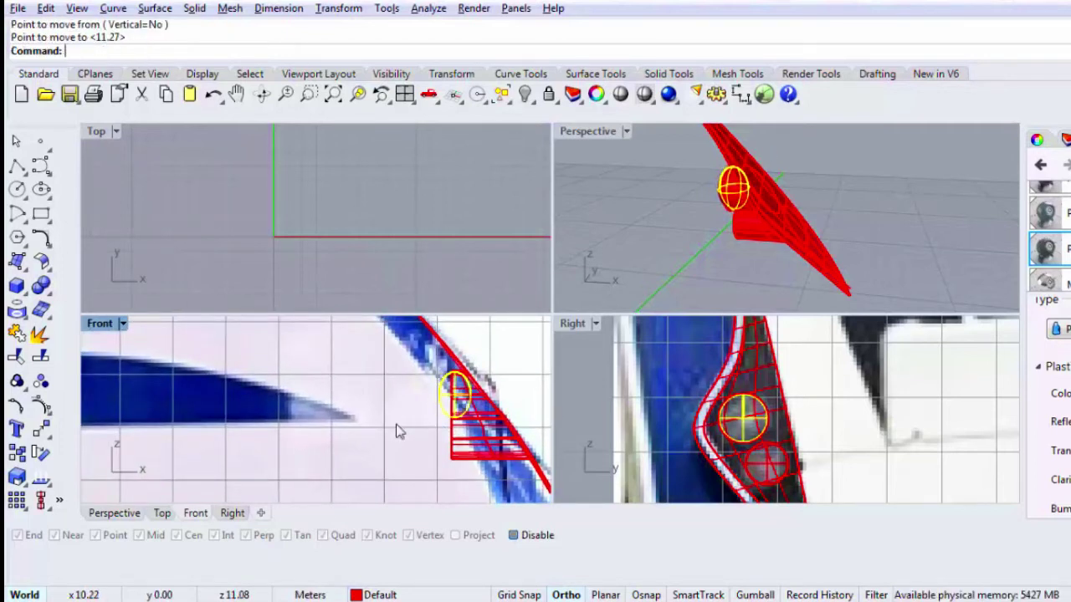
# Step: Assign the metal material to the flattened sphere in the upper lamp
pyautogui.click(1045, 280)
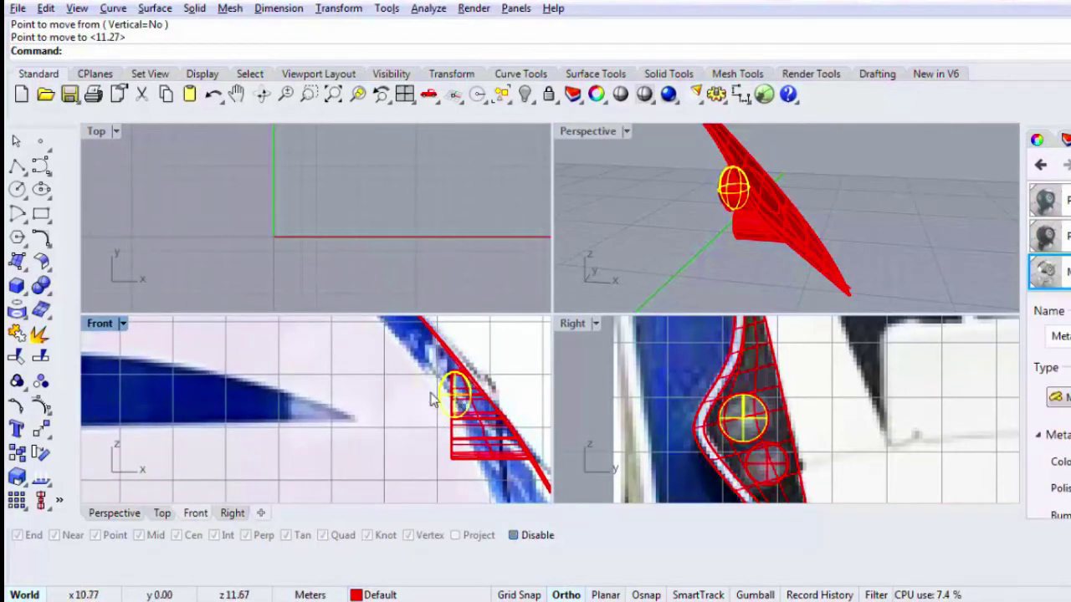
pyautogui.moveTo(1055, 283); pyautogui.dragTo(460, 406)
pyautogui.click(683, 285)
# Step: Copy the upper lamp's flattened sphere from its tube's rear circle centre to the centre of the lower tube's rear circle
pyautogui.moveTo(703, 266); pyautogui.dragTo(820, 251, button='right')
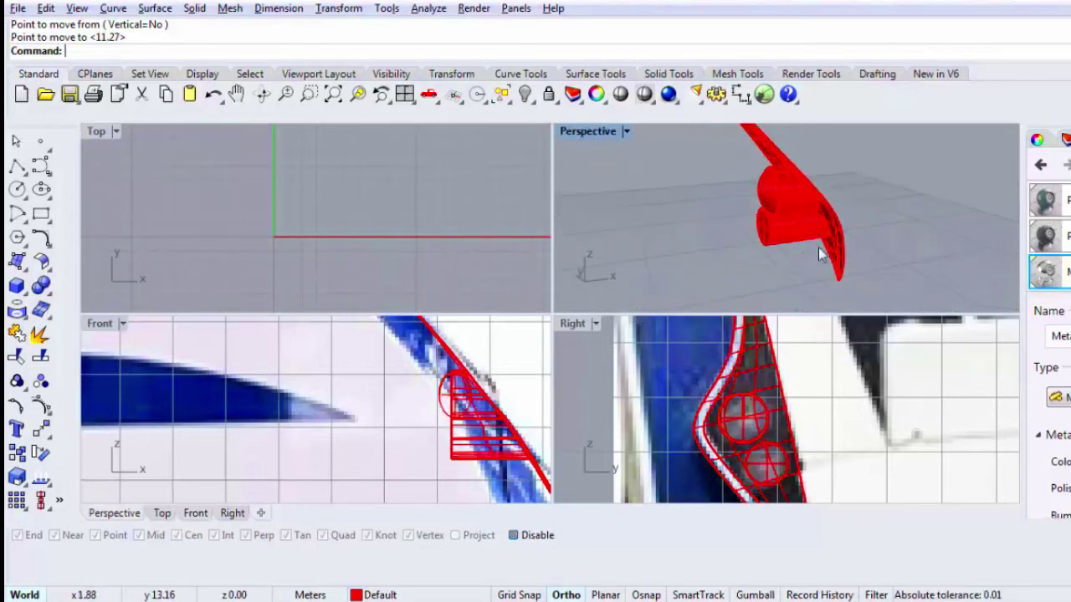
pyautogui.scroll(8, 767, 197)
pyautogui.click(768, 194)
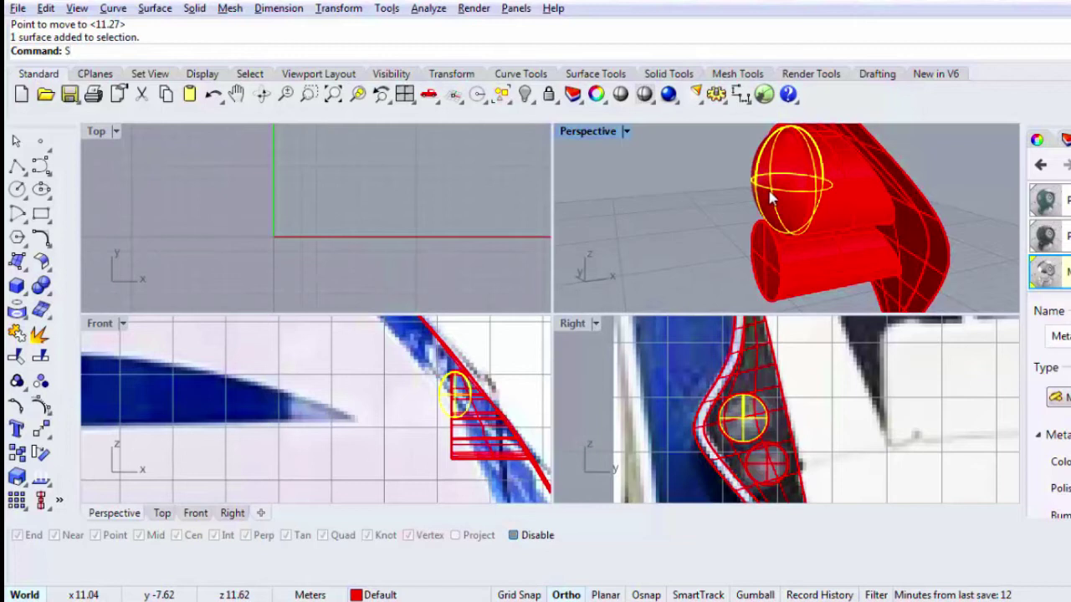
pyautogui.write('Copy')
pyautogui.press('Return')
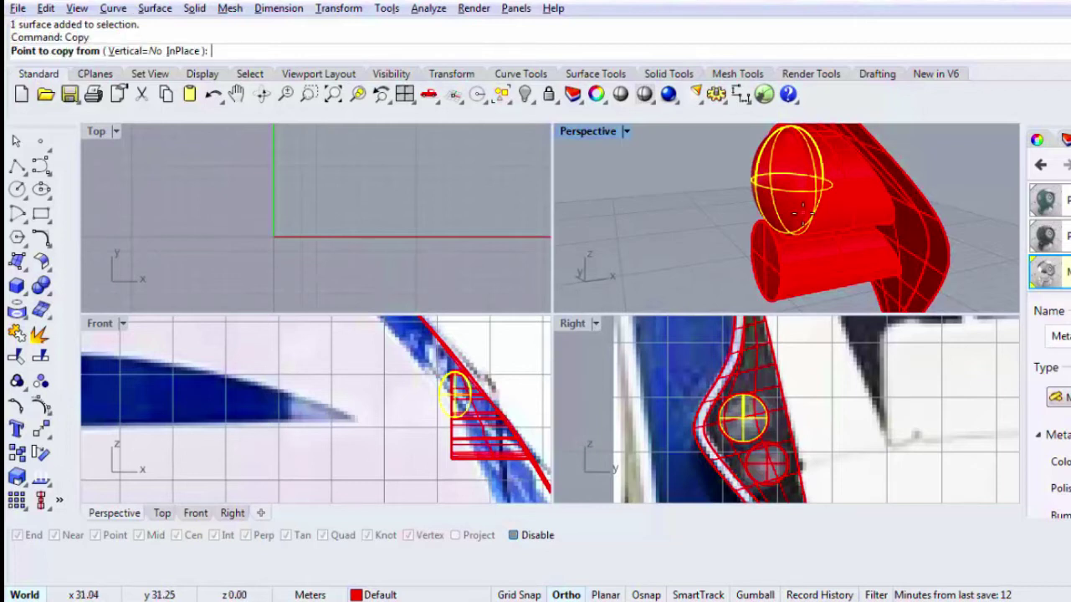
pyautogui.write('cen')
pyautogui.press('Return')
pyautogui.click(811, 214)
pyautogui.press('Escape')
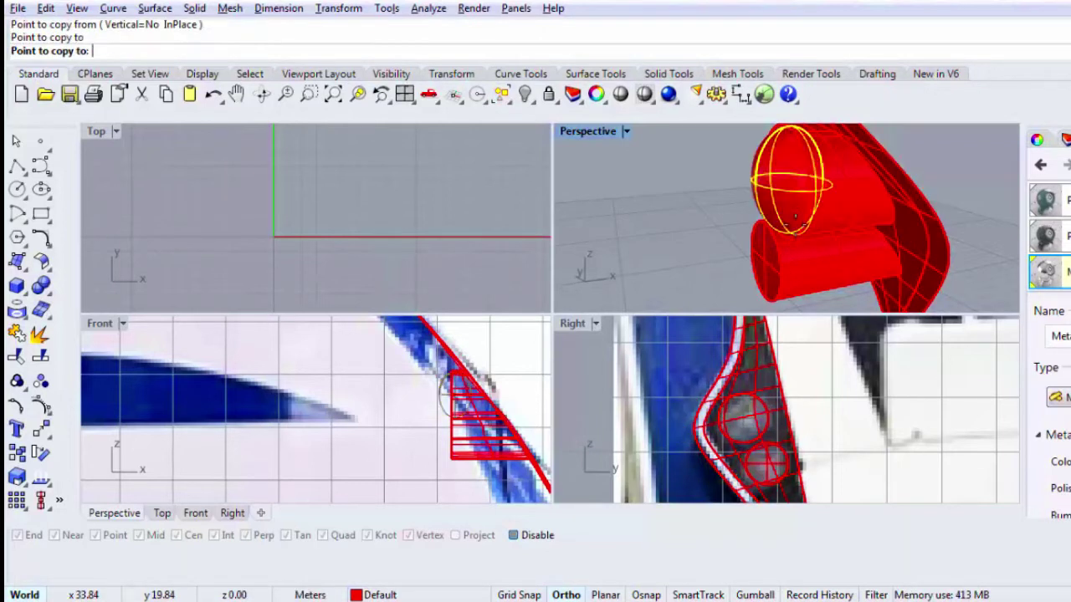
pyautogui.press('Return')
pyautogui.write('cen')
pyautogui.press('Return')
pyautogui.click(799, 219)
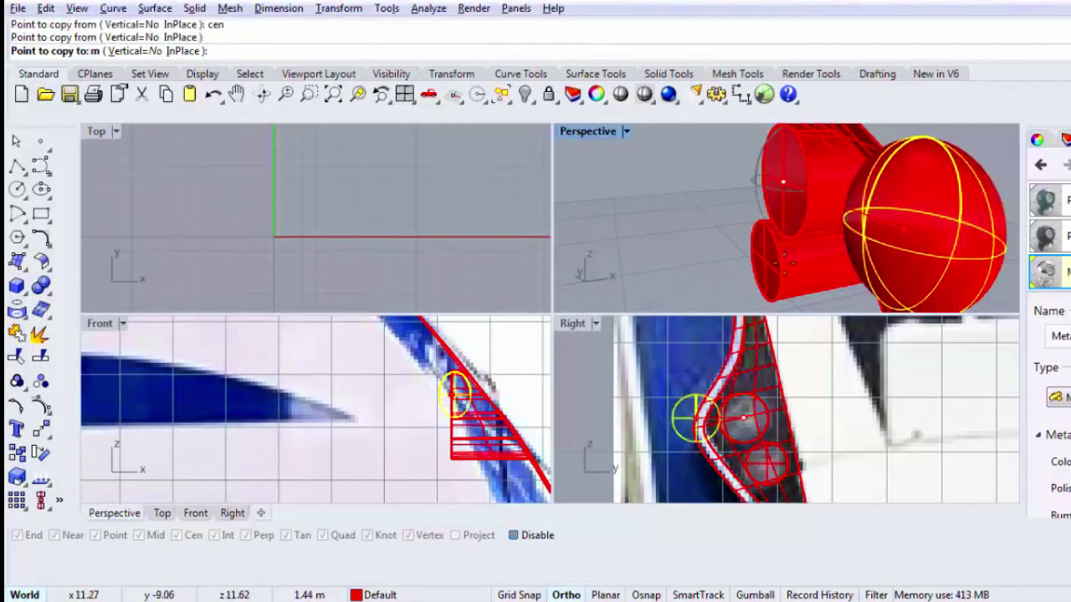
pyautogui.write('cen')
pyautogui.press('Return')
pyautogui.click(741, 274)
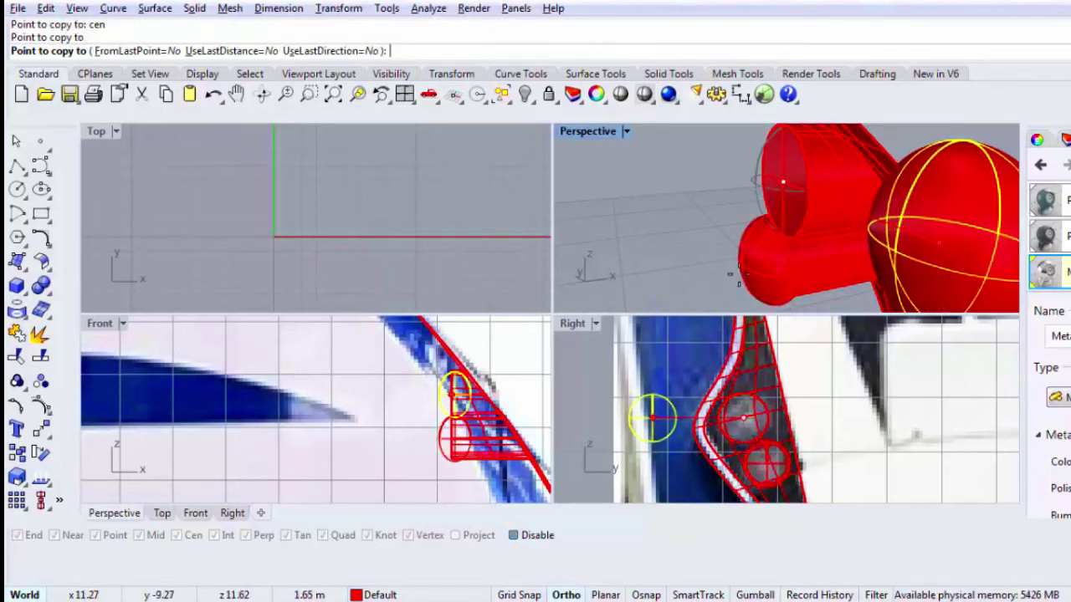
pyautogui.press('Return')
# Step: Scale the copied sphere down slightly about its centre so it matches the lower lamp's circle in the Right view
pyautogui.click(738, 273)
pyautogui.write('Sc')
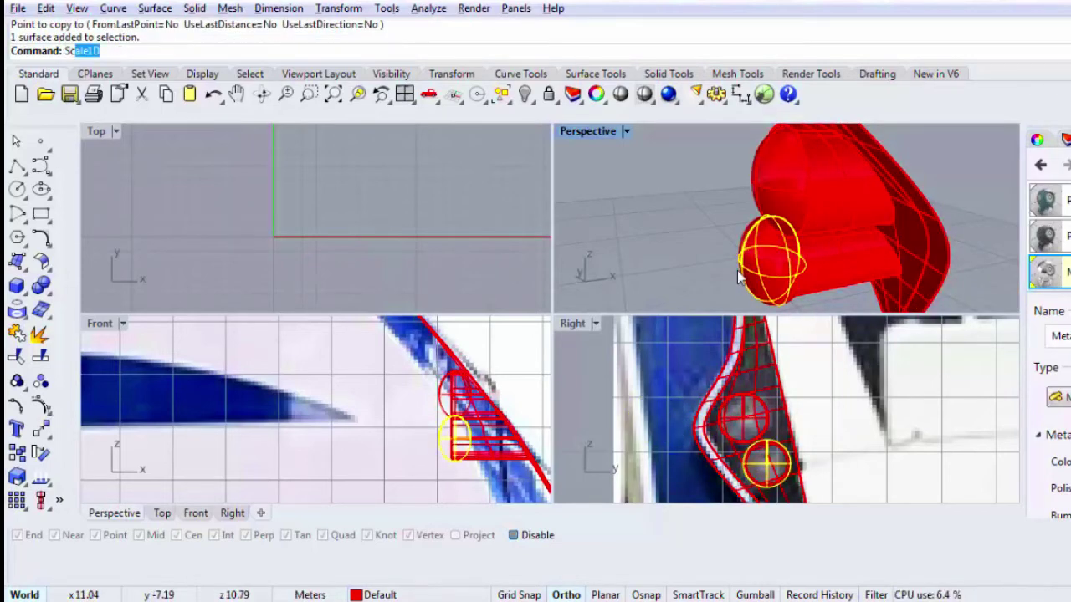
pyautogui.write('ale')
pyautogui.press('Return')
pyautogui.write('ce')
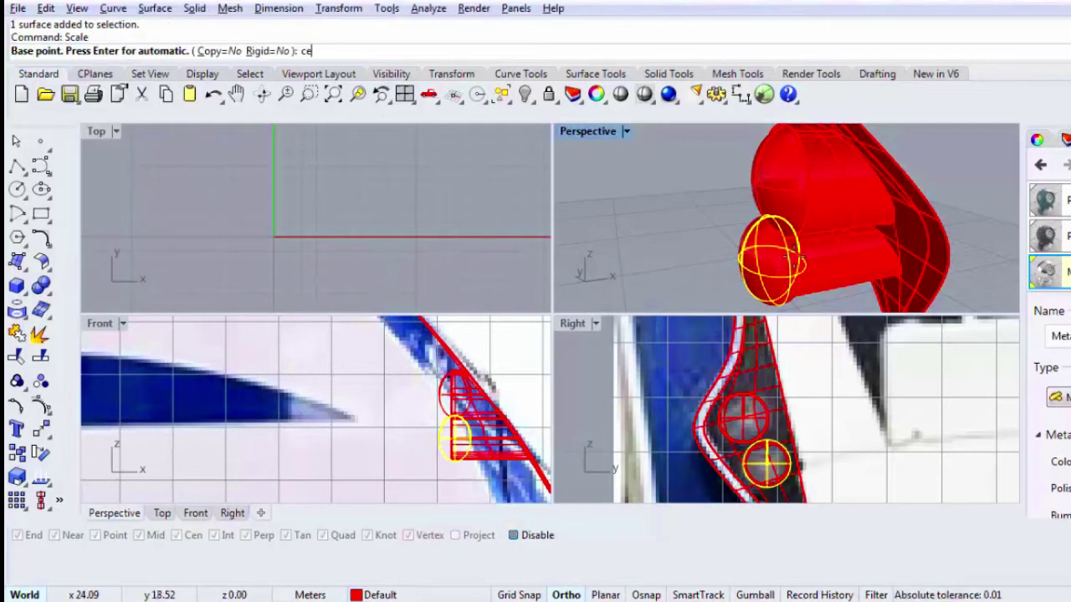
pyautogui.write('n')
pyautogui.press('Return')
pyautogui.click(790, 264)
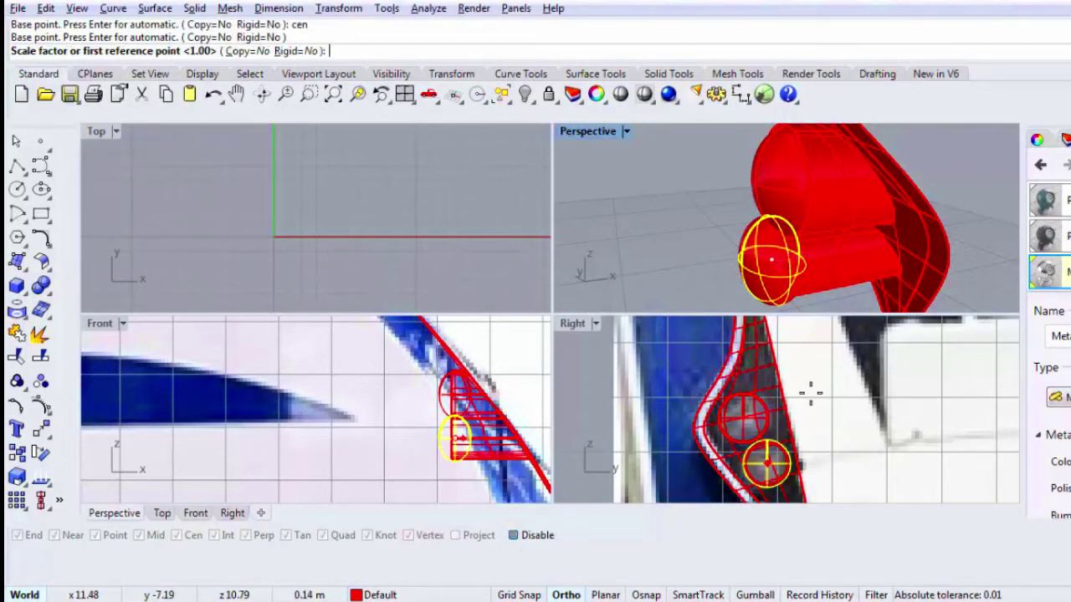
pyautogui.click(824, 435)
pyautogui.click(819, 434)
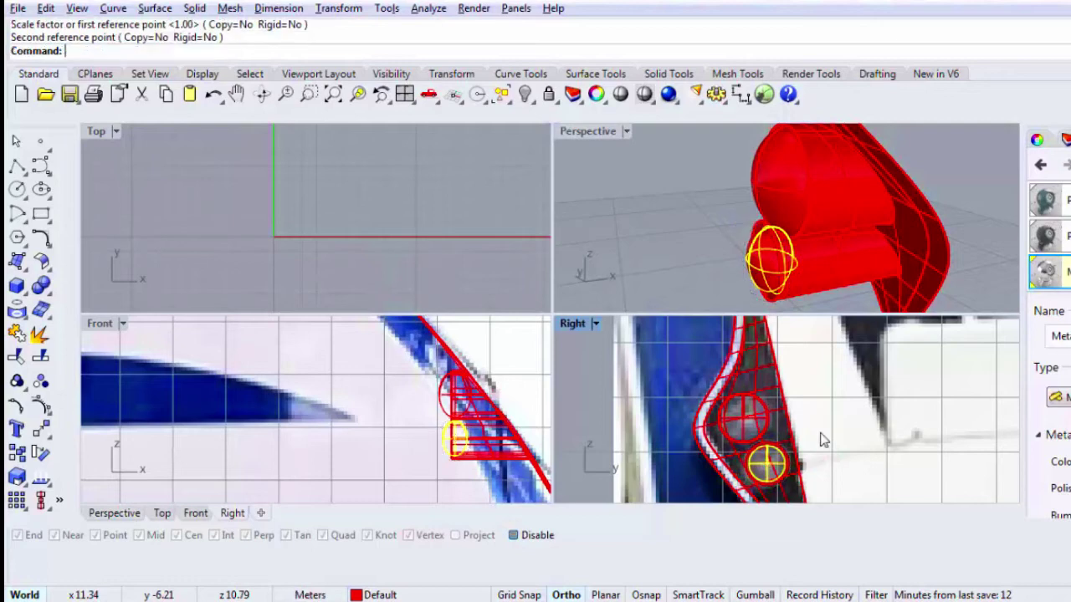
pyautogui.click(824, 333)
# Step: Create a new Metal material coloured red (R 219, G 0, B 0) and assign it to the lower lamp's sphere
pyautogui.scroll(-1, 1044, 268)
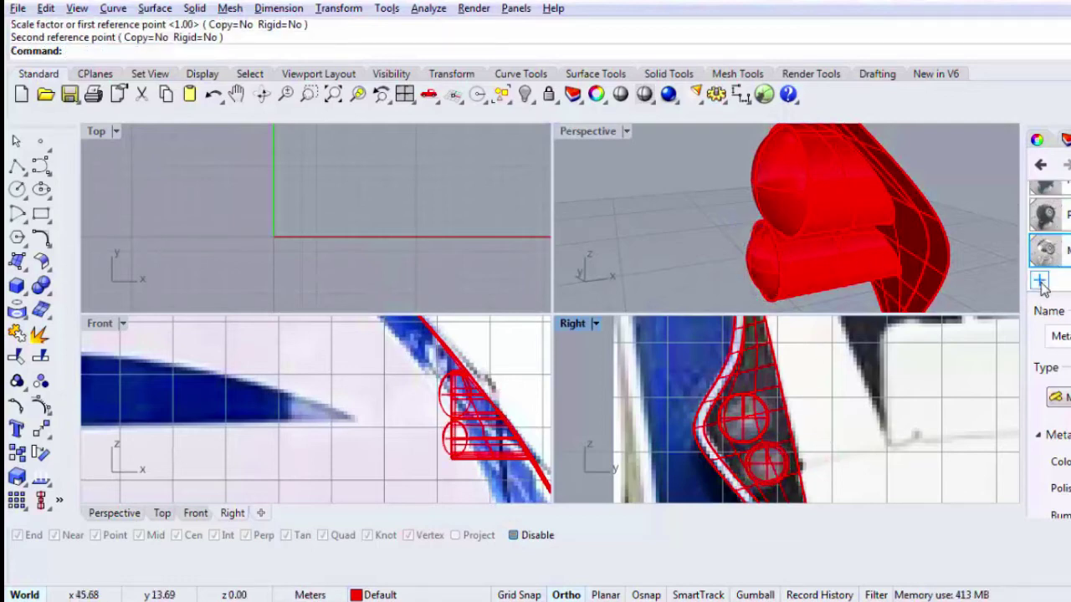
pyautogui.click(1039, 278)
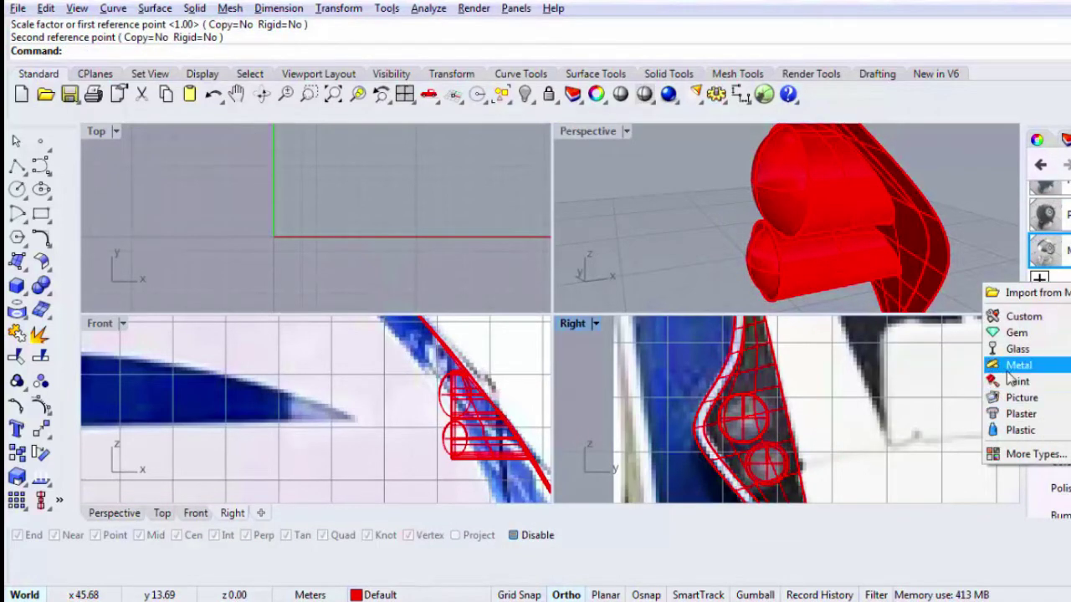
pyautogui.click(1008, 365)
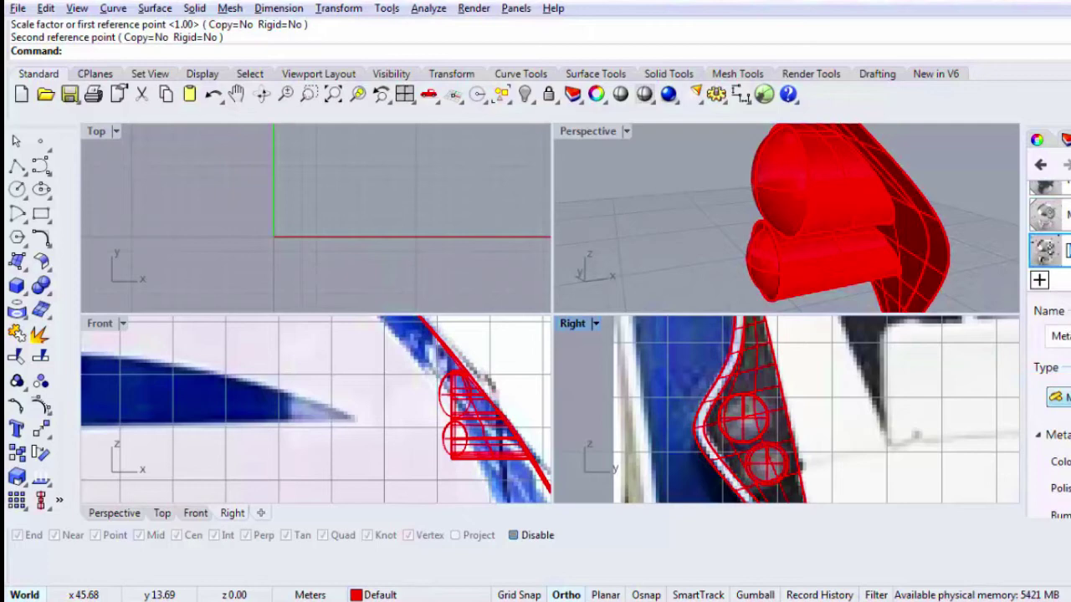
pyautogui.click(1068, 462)
pyautogui.moveTo(667, 245); pyautogui.dragTo(506, 195)
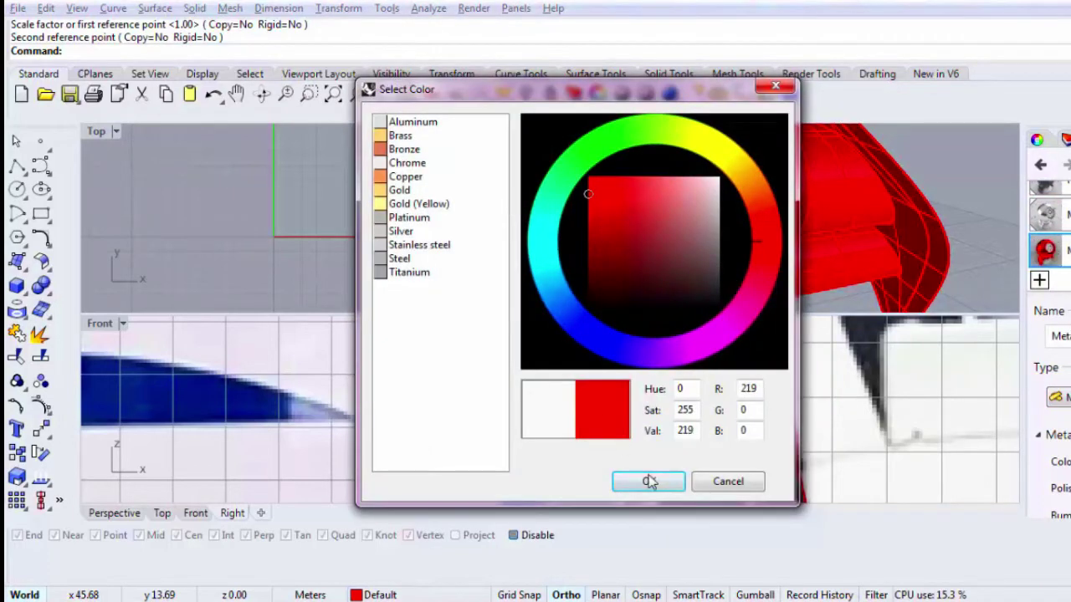
pyautogui.click(650, 481)
pyautogui.moveTo(1045, 251); pyautogui.dragTo(770, 262)
# Step: Move the lower sphere about 0.95 m forward inside its lamp tube, and shift it back 0.1 m
pyautogui.doubleClick(585, 131)
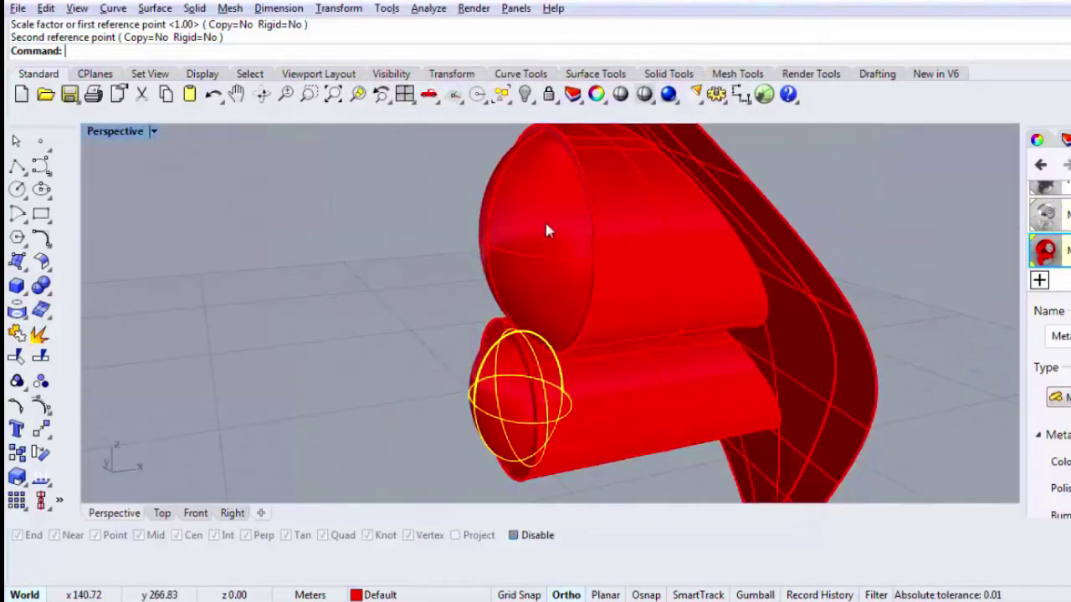
pyautogui.write('m')
pyautogui.press('Return')
pyautogui.click(254, 387)
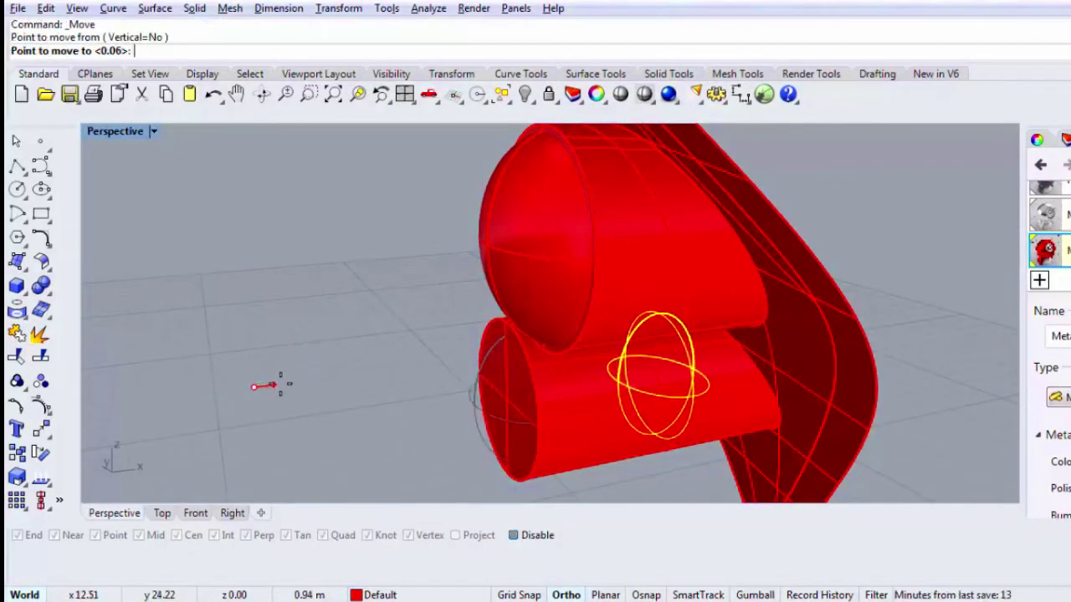
pyautogui.click(275, 385)
pyautogui.moveTo(273, 385); pyautogui.dragTo(195, 360, button='right')
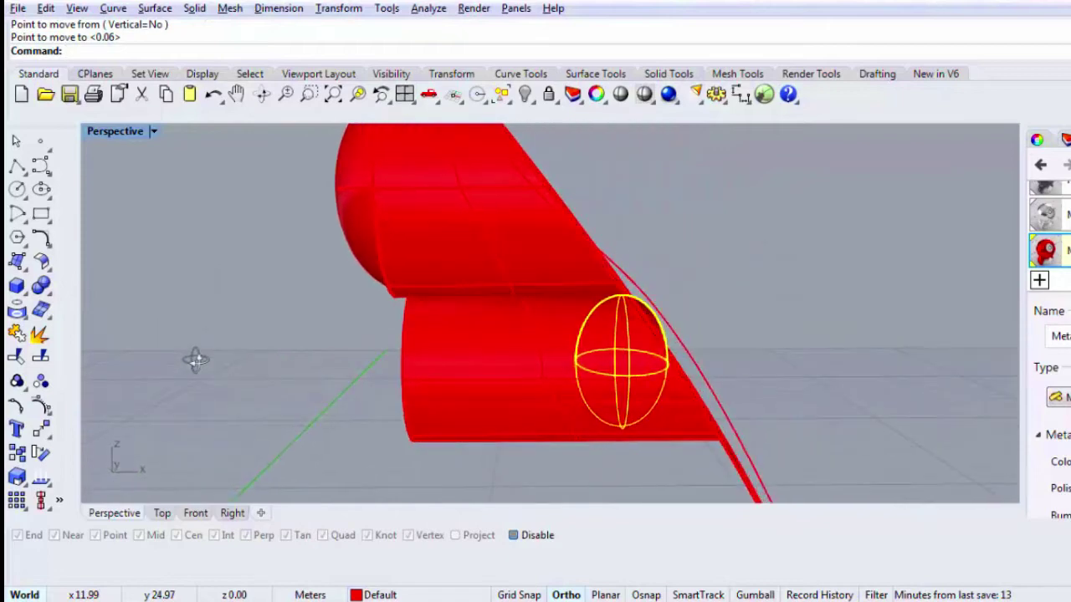
pyautogui.press('Return')
pyautogui.click(232, 405)
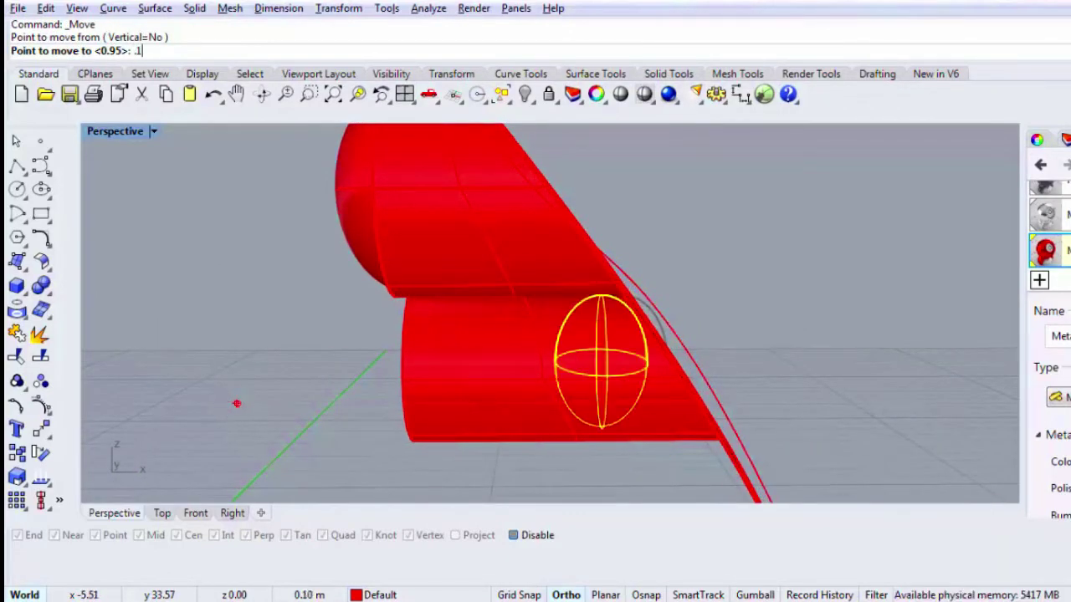
pyautogui.click(237, 401)
# Step: Check the headlight's metal and red reflectors in a rendered shaded preview
pyautogui.moveTo(514, 288); pyautogui.dragTo(360, 318, button='right')
pyautogui.click(619, 94)
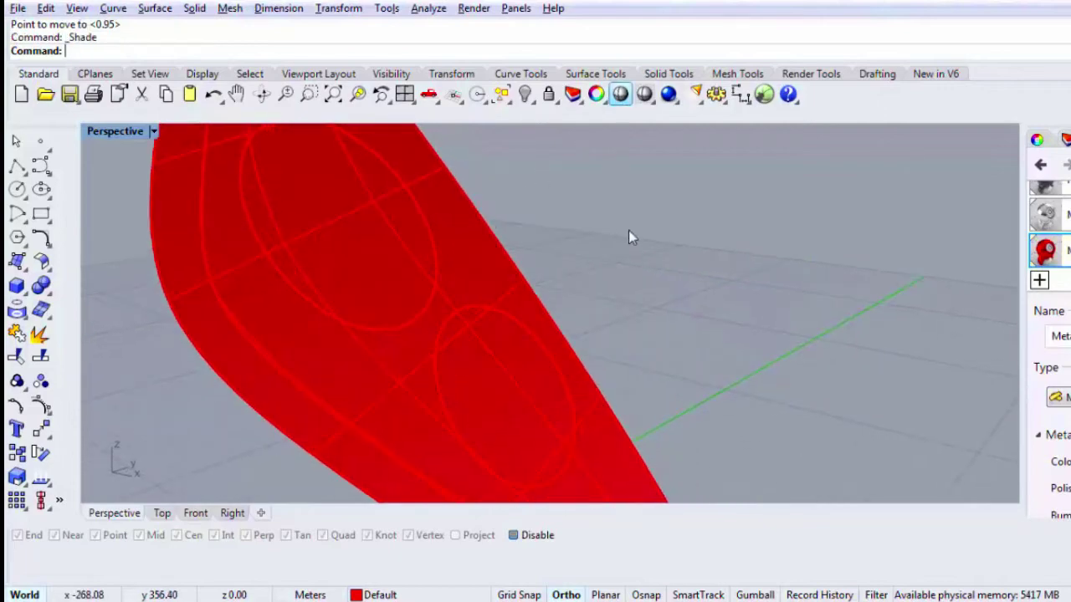
pyautogui.moveTo(628, 237)
pyautogui.mouseDown(button='right')
pyautogui.moveTo(626, 282)
pyautogui.moveTo(525, 297)
pyautogui.moveTo(622, 285)
pyautogui.moveTo(543, 309)
pyautogui.mouseUp(button='right')
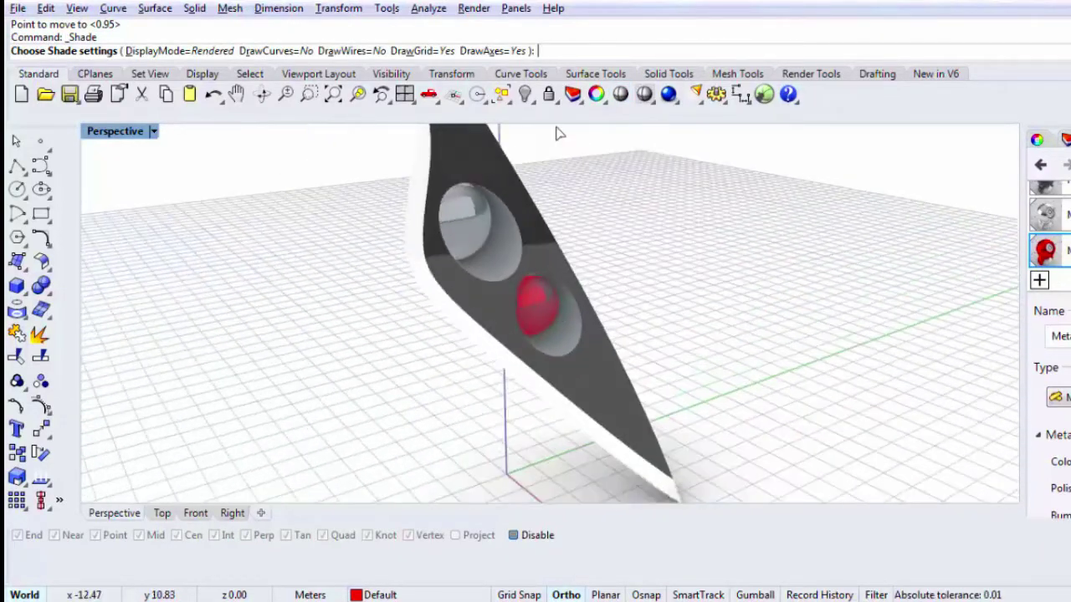
pyautogui.press('Escape')
# Step: Show all hidden objects and preview the complete train nose with rendered shading
pyautogui.rightClick(522, 99)
pyautogui.scroll(-10, 459, 304)
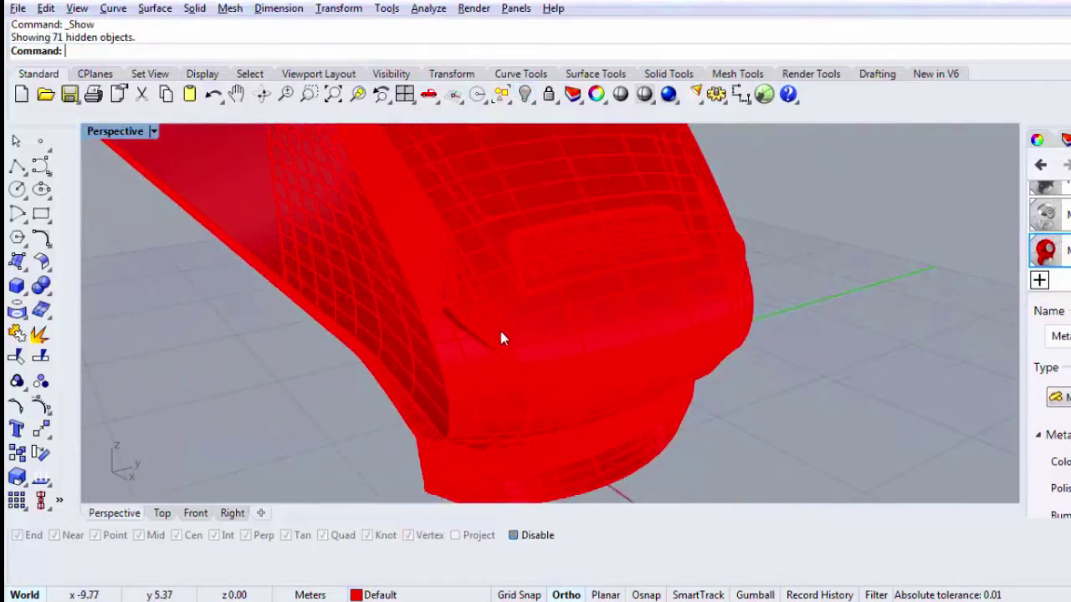
pyautogui.click(619, 94)
pyautogui.moveTo(616, 293); pyautogui.dragTo(585, 297, button='right')
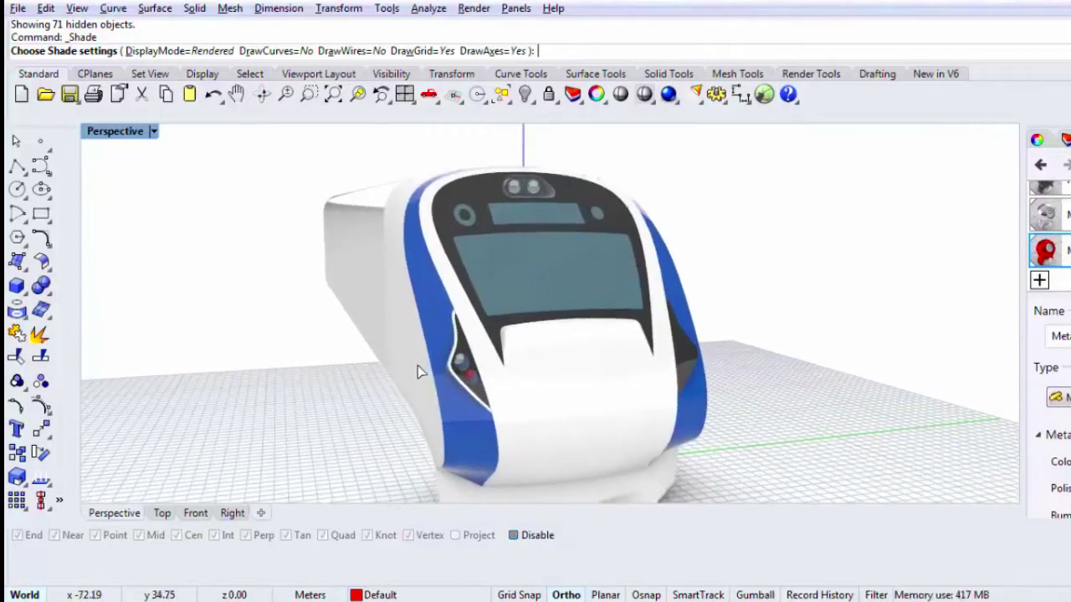
pyautogui.press('Escape')
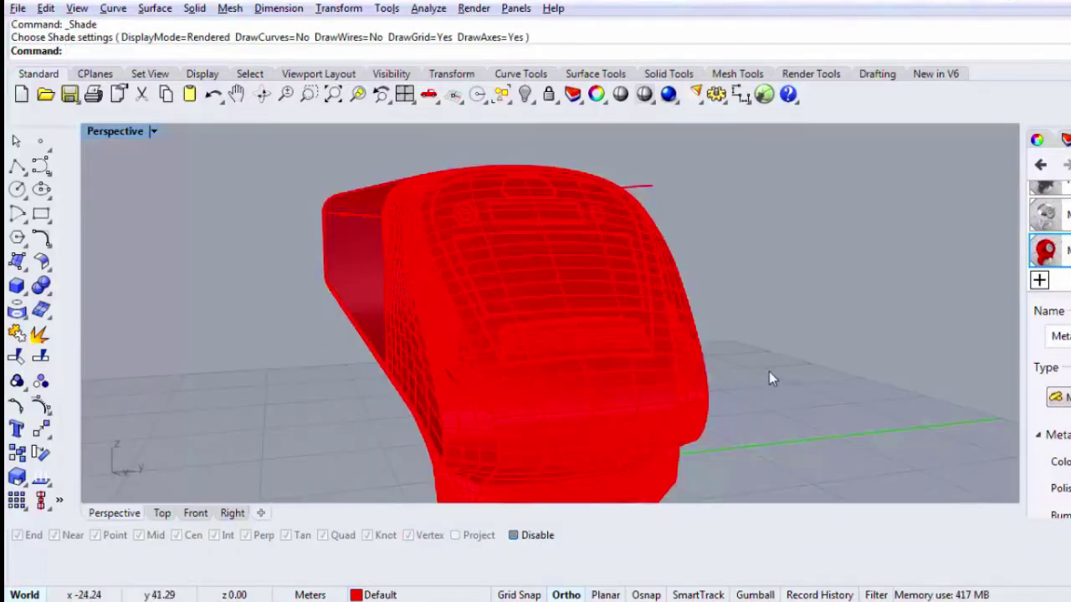
# Step: Delete the dark headlight panel on the opposite side of the nose and check the nose in a shaded preview
pyautogui.scroll(2, 769, 372)
pyautogui.click(638, 335)
pyautogui.press('Delete')
pyautogui.moveTo(643, 337); pyautogui.dragTo(550, 144, button='right')
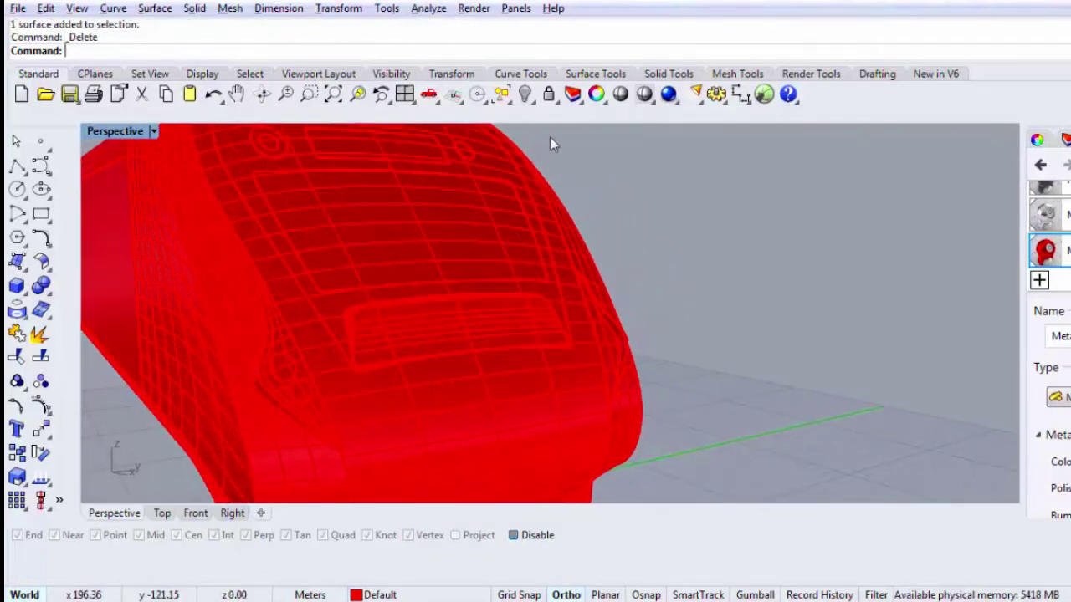
pyautogui.click(622, 99)
pyautogui.moveTo(641, 279); pyautogui.dragTo(296, 402, button='right')
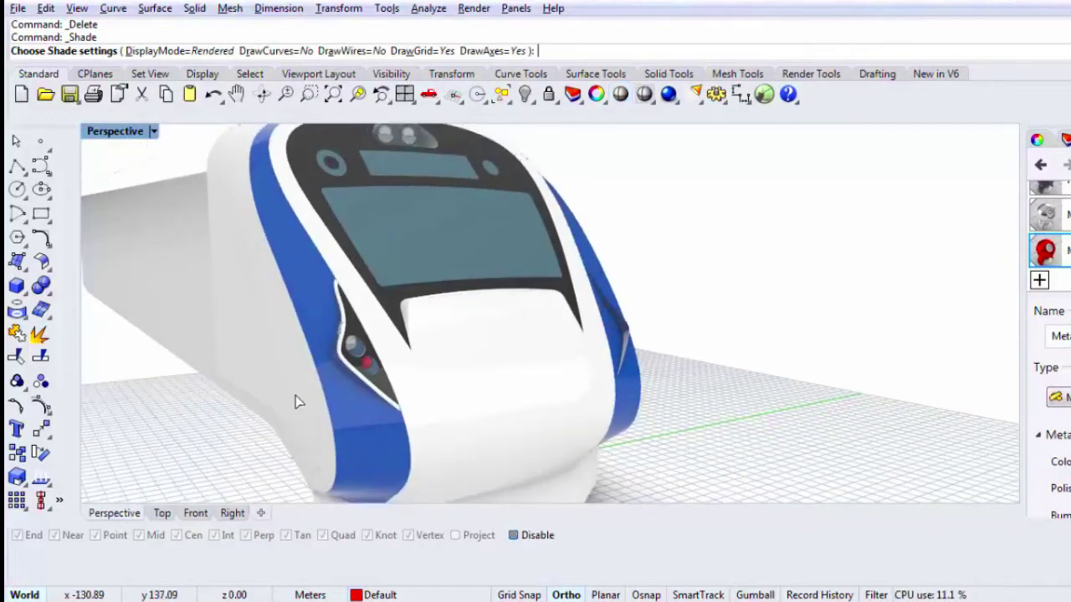
pyautogui.press('Escape')
# Step: Start a FilletEdge on the blue stripe's curved edge around the detailed headlight's recess
pyautogui.click(355, 380)
pyautogui.moveTo(355, 380); pyautogui.dragTo(395, 398, button='right')
pyautogui.press('Escape')
pyautogui.scroll(6, 403, 395)
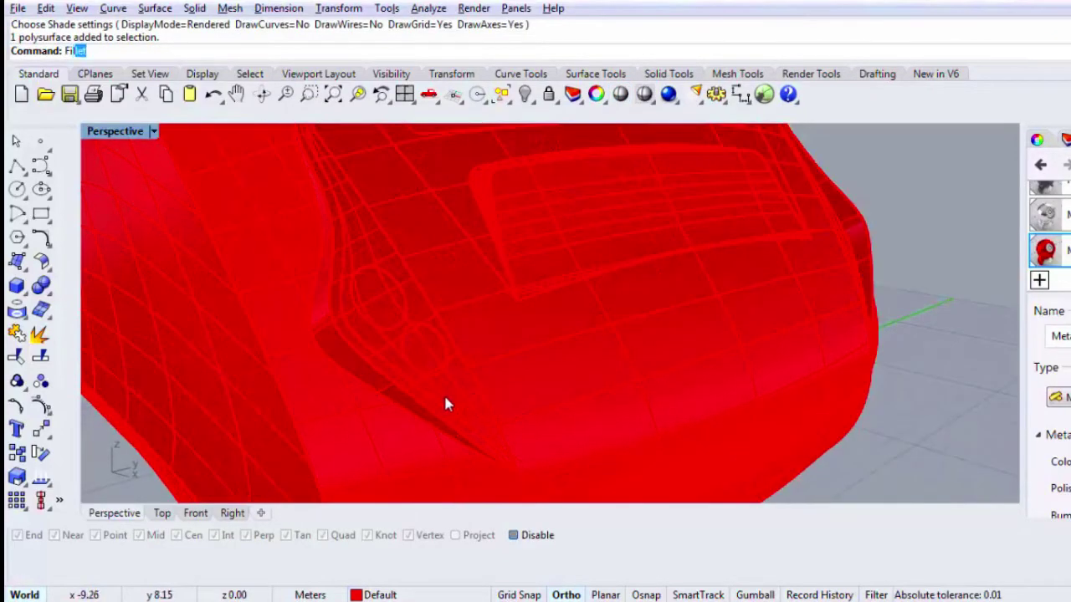
pyautogui.press('Down')
pyautogui.press('Down')
pyautogui.press('Return')
pyautogui.click(393, 403)
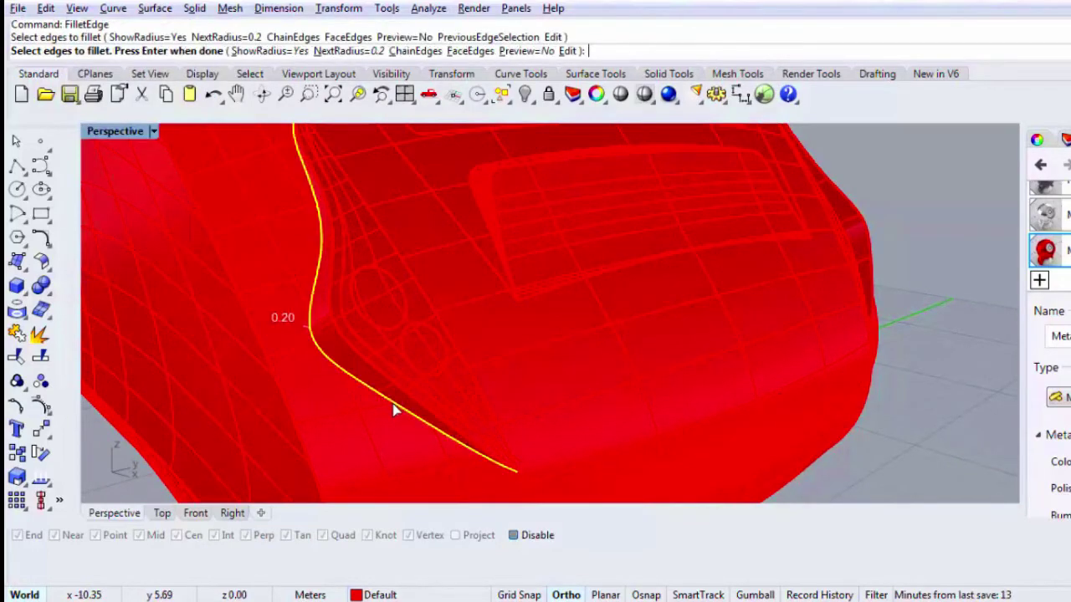
pyautogui.press('Return')
# Step: Set the fillet radius to 0 at the lower and upper ends of the headlight recess edge
pyautogui.click(517, 483)
pyautogui.write('0')
pyautogui.press('Return')
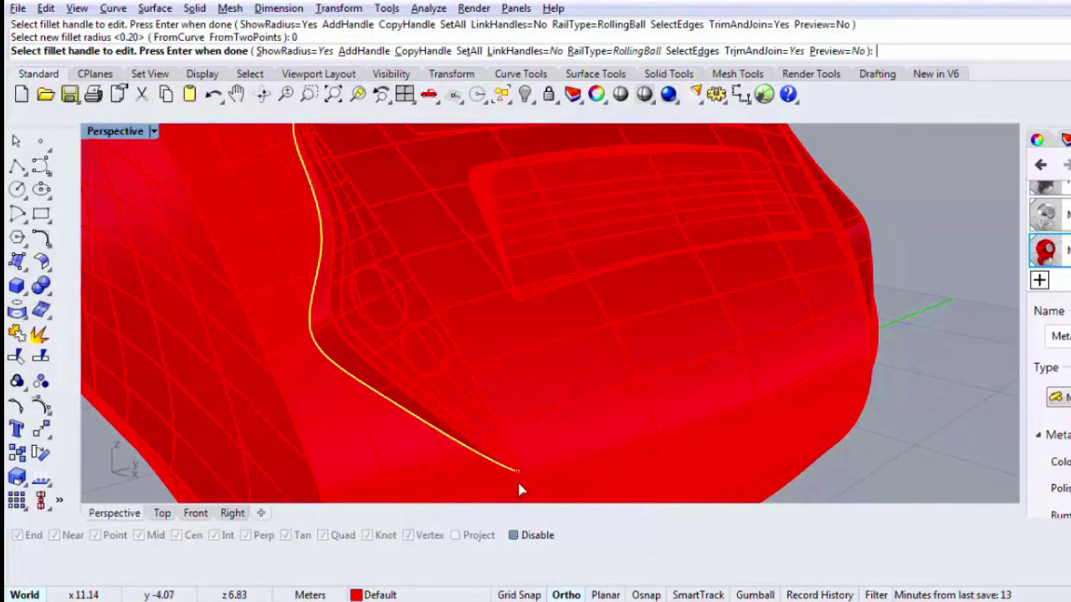
pyautogui.moveTo(517, 490); pyautogui.dragTo(423, 292, button='right')
pyautogui.click(381, 253)
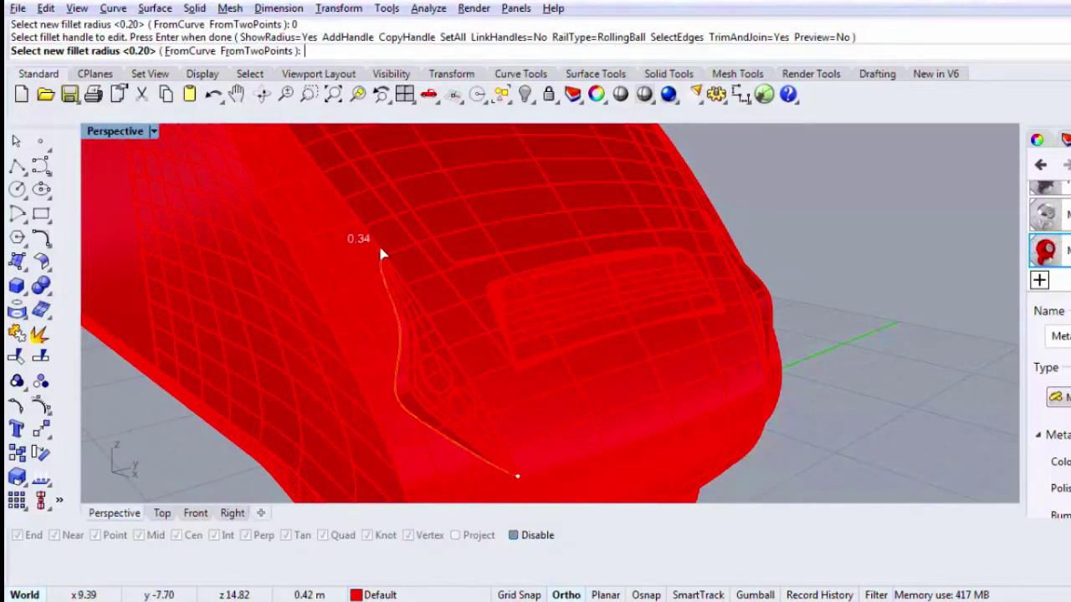
pyautogui.press('Return')
# Step: Add a fillet handle at the recess edge's bend with a radius of 0.5 and apply the variable fillet
pyautogui.moveTo(381, 253); pyautogui.dragTo(396, 407, button='right')
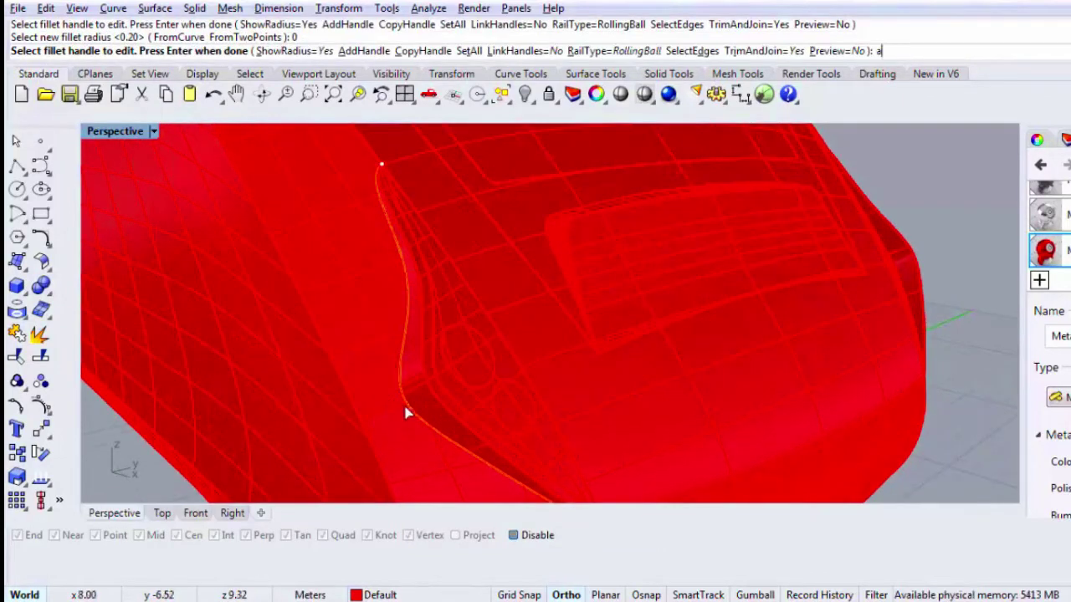
pyautogui.write('a')
pyautogui.press('Return')
pyautogui.click(397, 408)
pyautogui.press('Return')
pyautogui.click(393, 400)
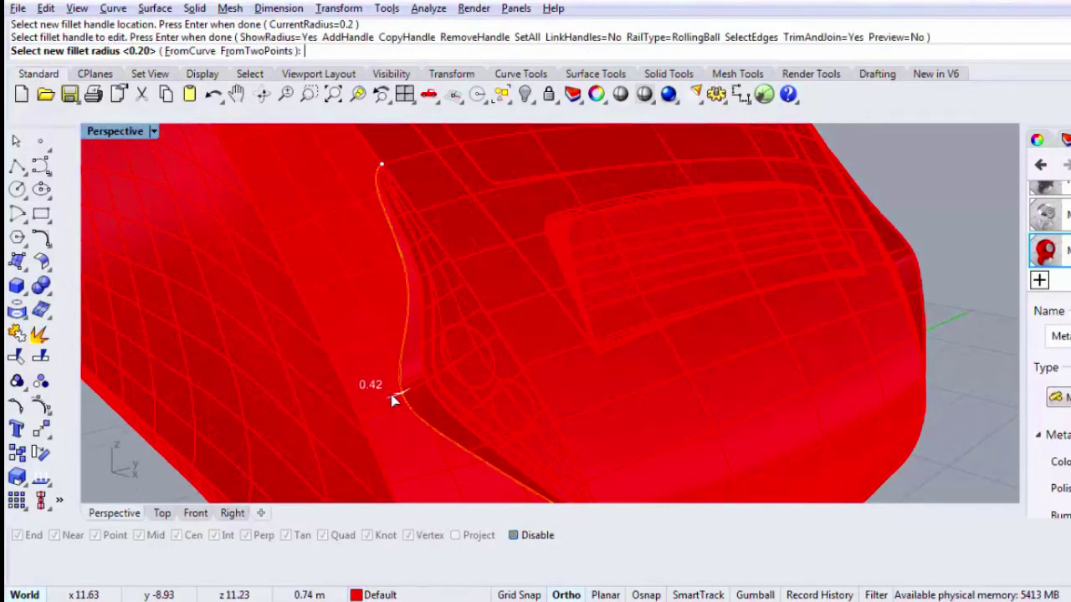
pyautogui.write('.5')
pyautogui.press('Return')
pyautogui.moveTo(382, 410); pyautogui.dragTo(359, 390, button='right')
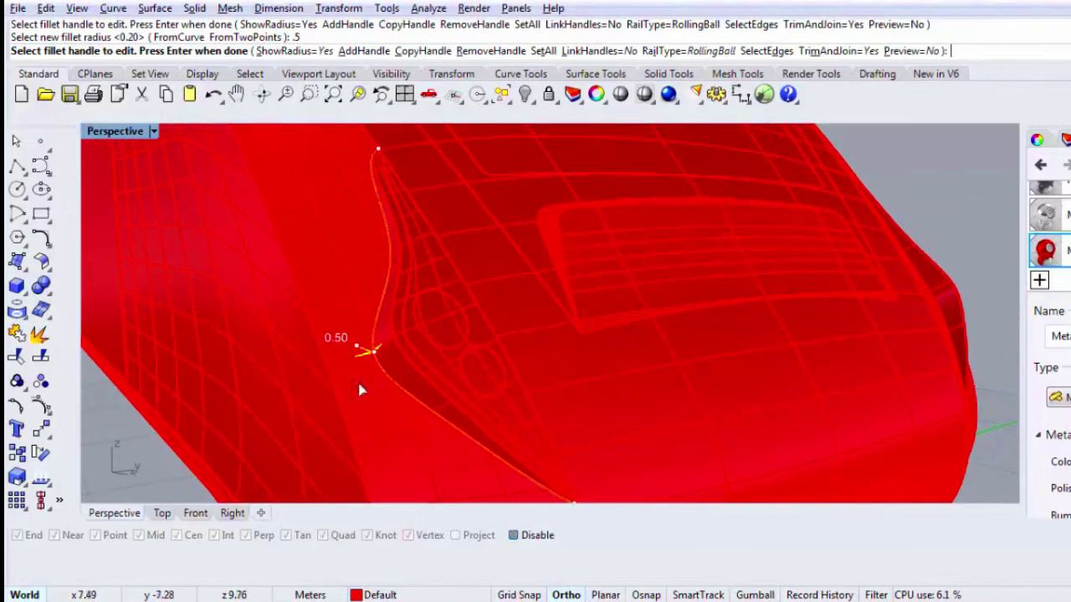
pyautogui.press('Return')
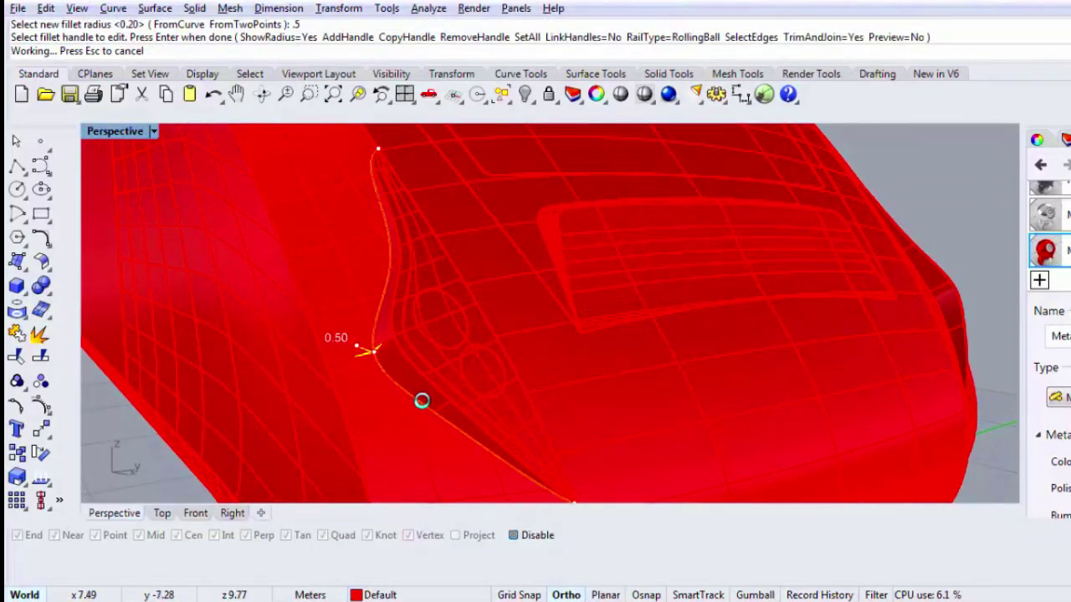
# Step: Undo the edge fillet around the headlight recess
pyautogui.click(423, 408)
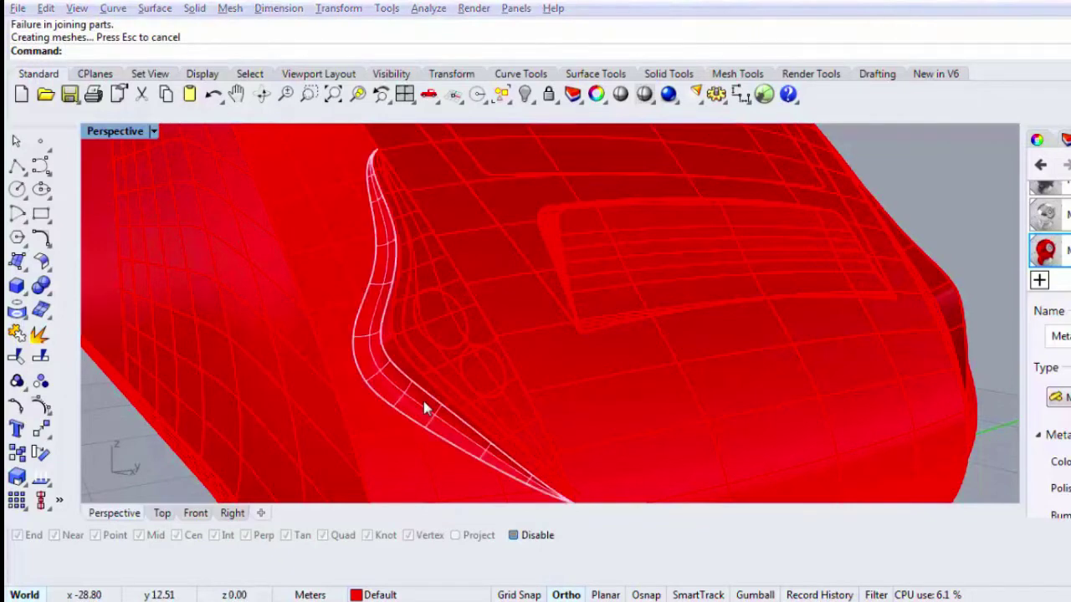
pyautogui.press('Escape')
pyautogui.hotkey('ctrl', 'z')
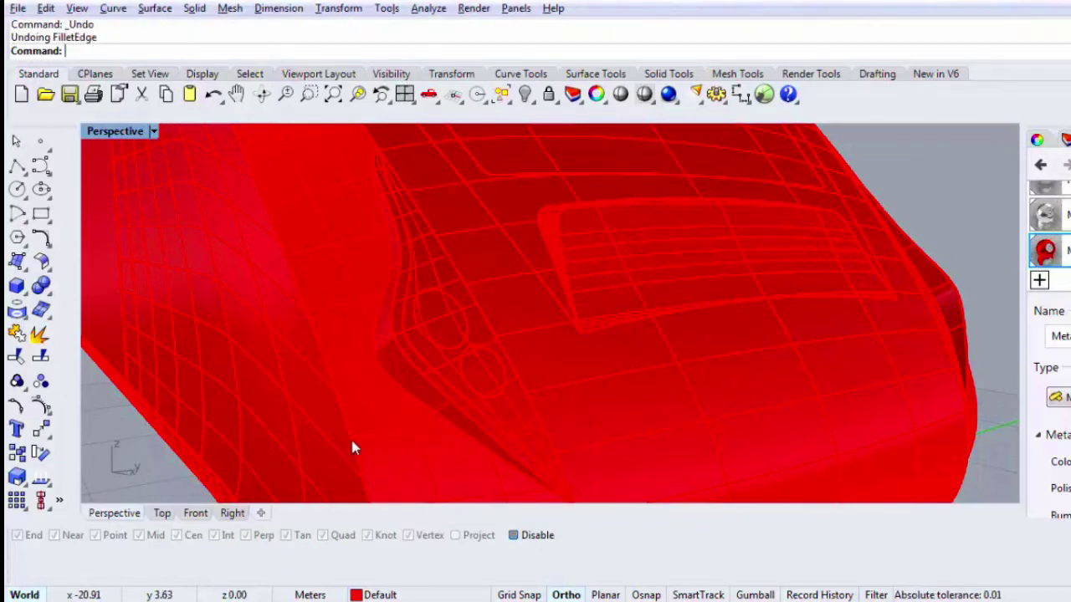
# Step: Try to fillet the blue stripe's curved edge around the detailed headlight's recess using the 0.2 radius
pyautogui.press('Return')
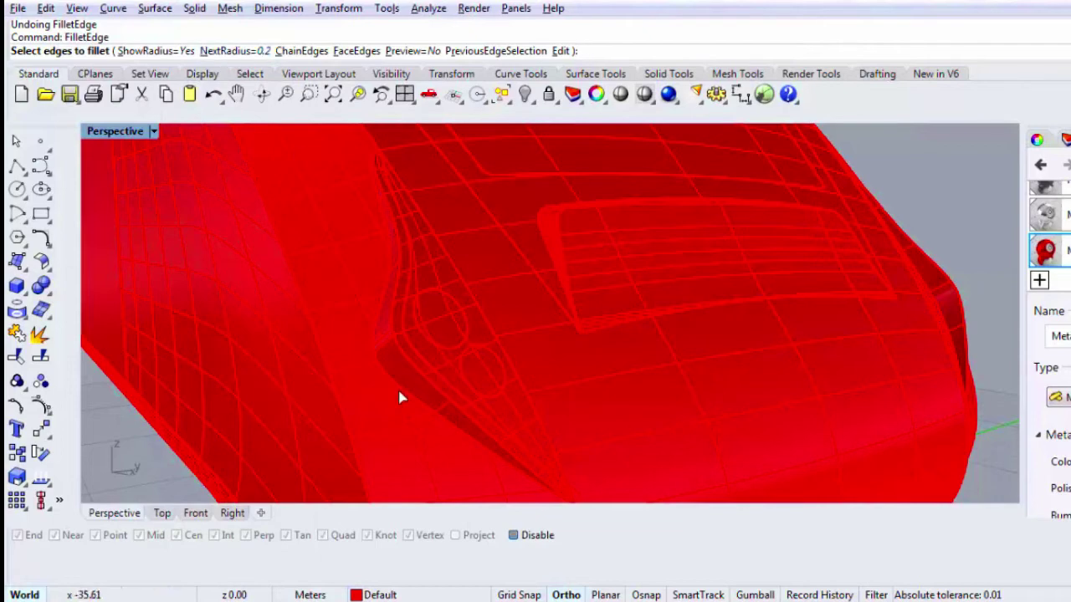
pyautogui.click(400, 397)
pyautogui.press('Return')
pyautogui.click(382, 155)
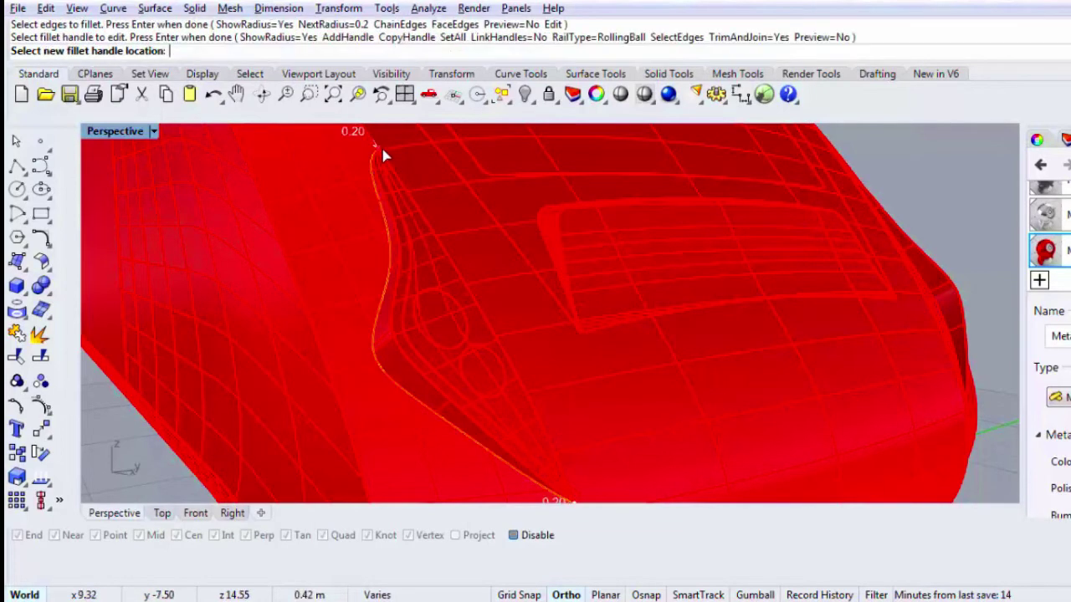
pyautogui.press('Return')
pyautogui.press('Return')
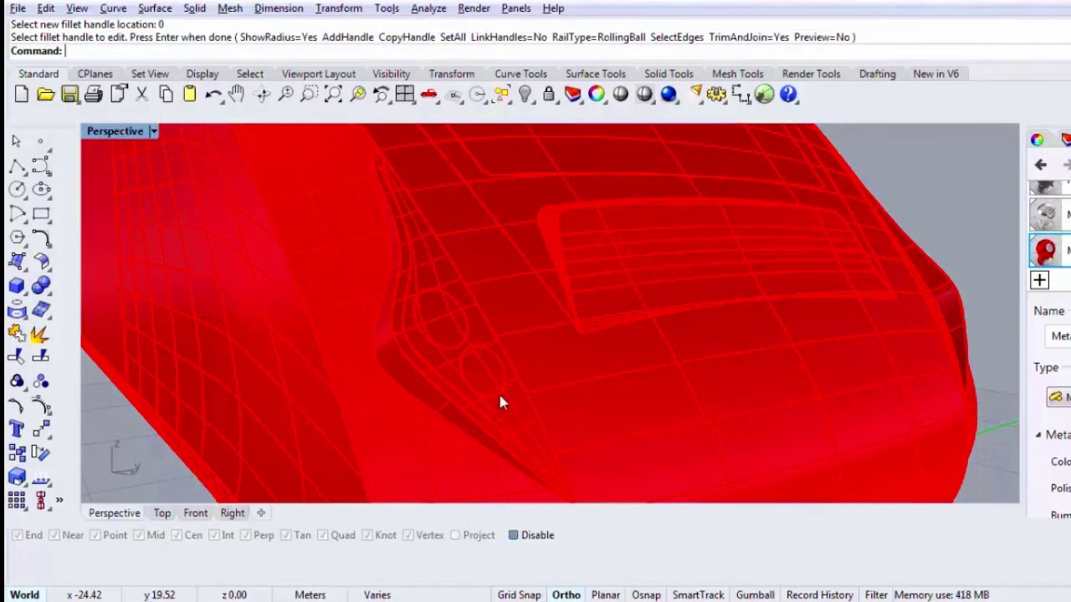
# Step: Select the detailed headlight's recess edge for a FilletEdge and set the radius to 0 at its upper and lower ends
pyautogui.press('Return')
pyautogui.click(449, 393)
pyautogui.moveTo(449, 393); pyautogui.dragTo(413, 279, button='right')
pyautogui.press('Return')
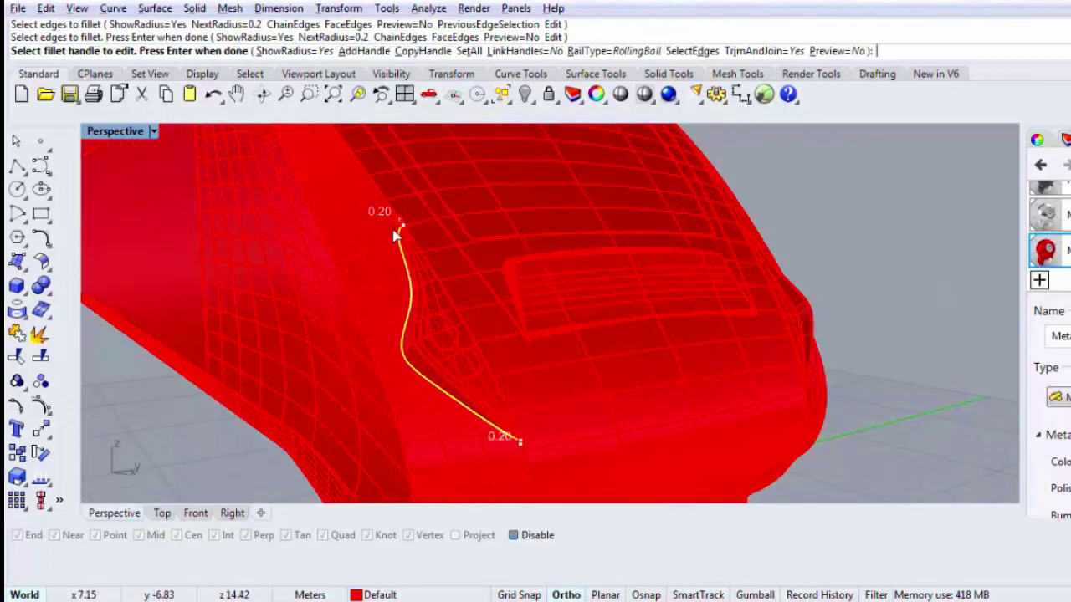
pyautogui.click(396, 227)
pyautogui.write('0')
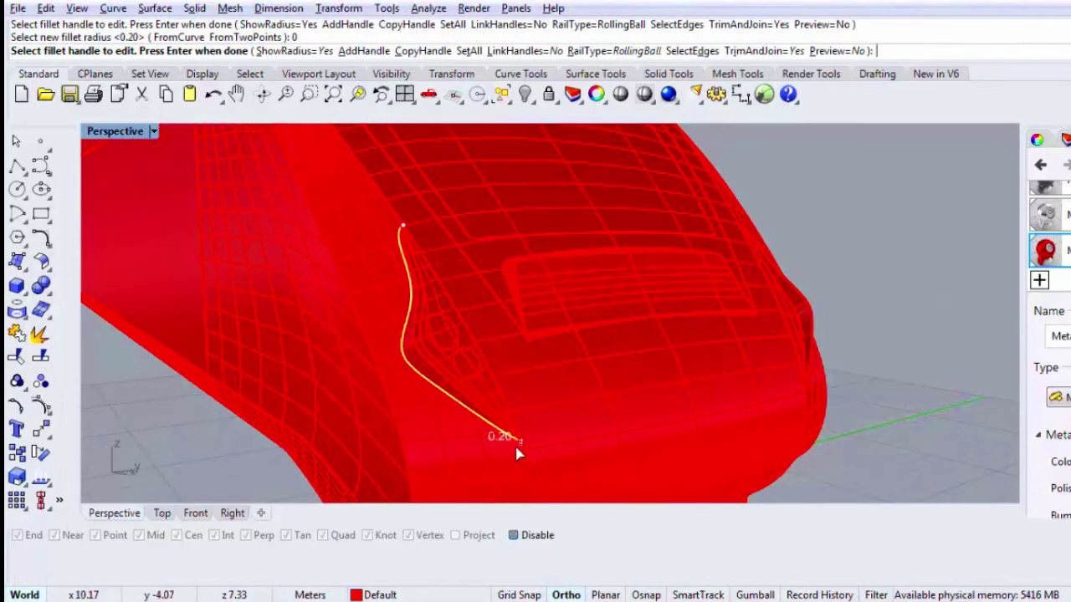
pyautogui.click(517, 446)
pyautogui.click(502, 442)
# Step: Add a fillet handle at the recess edge's bend with a radius of 0.3 and apply the variable fillet
pyautogui.scroll(1, 494, 437)
pyautogui.write('a')
pyautogui.press('Return')
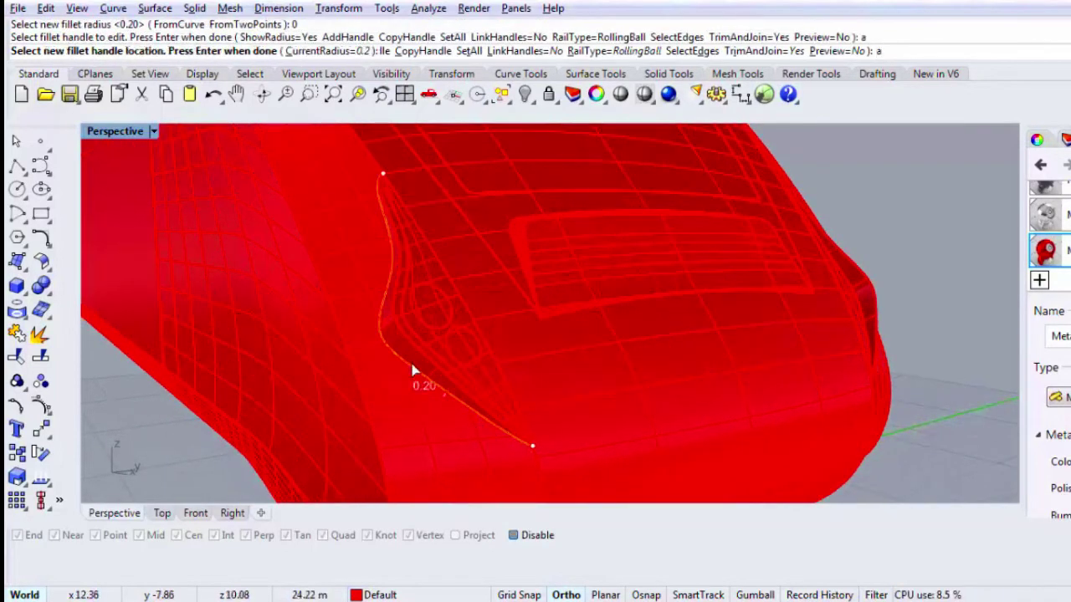
pyautogui.click(381, 335)
pyautogui.press('Return')
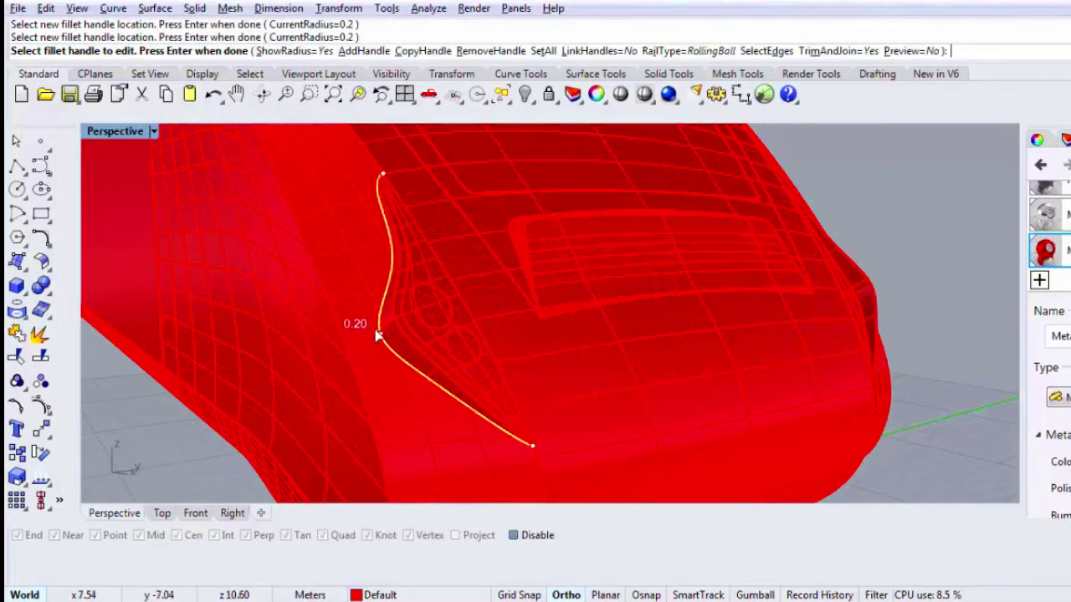
pyautogui.click(377, 334)
pyautogui.write('.3')
pyautogui.press('Return')
pyautogui.scroll(2, 380, 337)
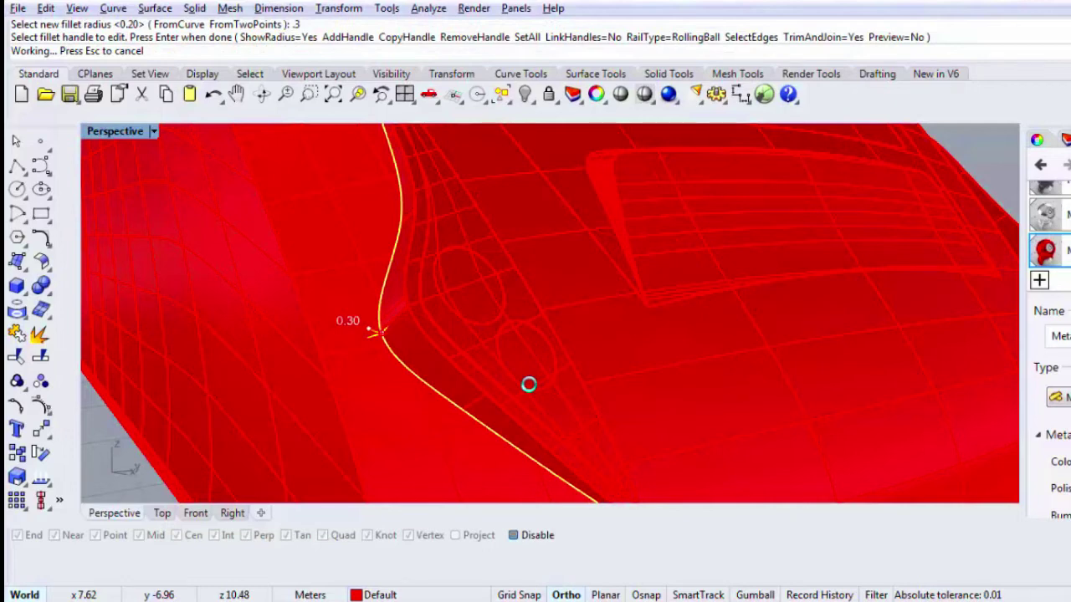
# Step: Examine the individual surfaces along the filleted edge of the detailed headlight's recess
pyautogui.click(444, 428)
pyautogui.click(450, 406)
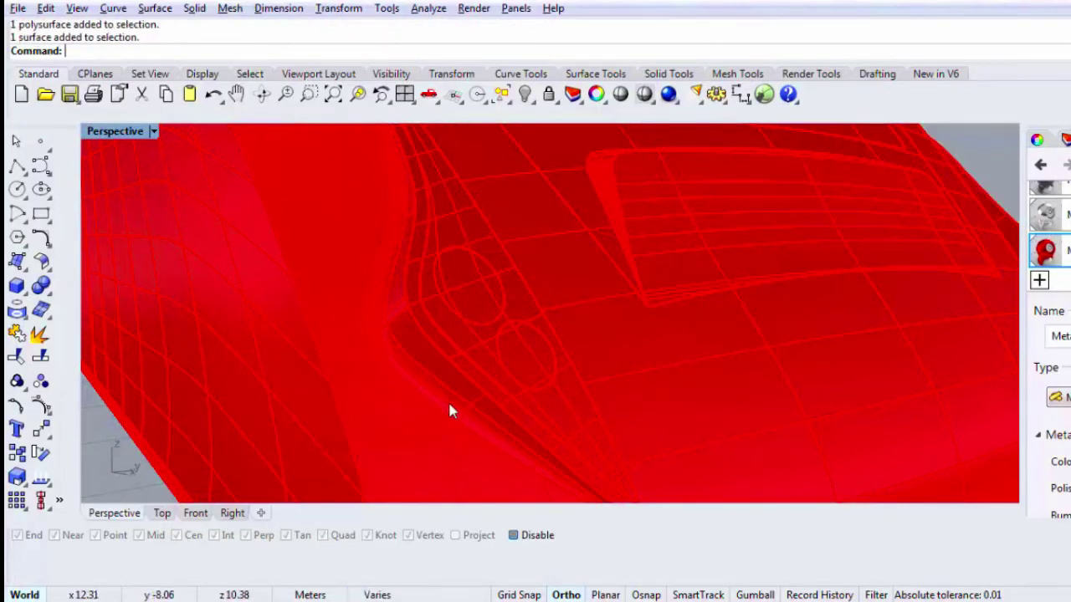
pyautogui.scroll(-5, 449, 407)
pyautogui.press('Delete')
pyautogui.scroll(7, 405, 373)
pyautogui.click(449, 345)
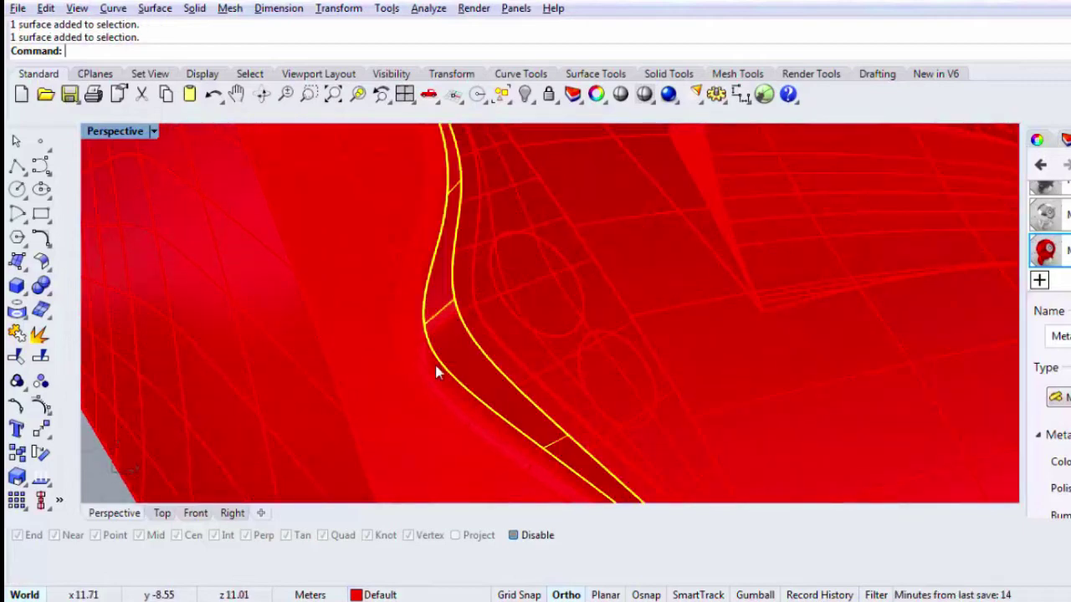
pyautogui.click(427, 374)
pyautogui.click(478, 431)
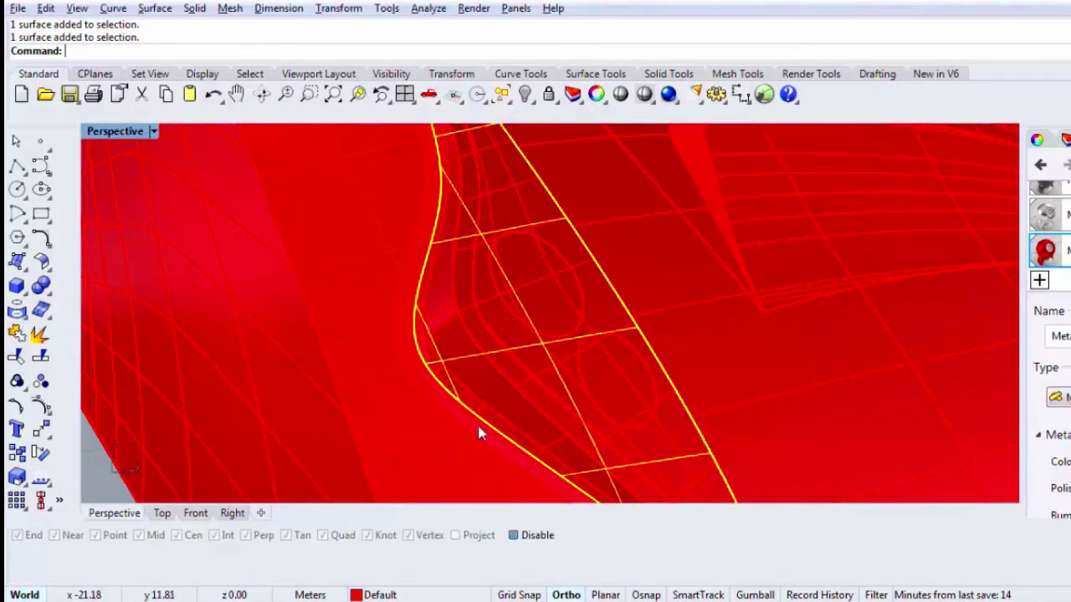
pyautogui.scroll(-6, 439, 411)
pyautogui.press('Delete')
# Step: Join the blue stripe with the fillet and side wall surfaces of the detailed headlight's recess
pyautogui.click(435, 424)
pyautogui.write('Join')
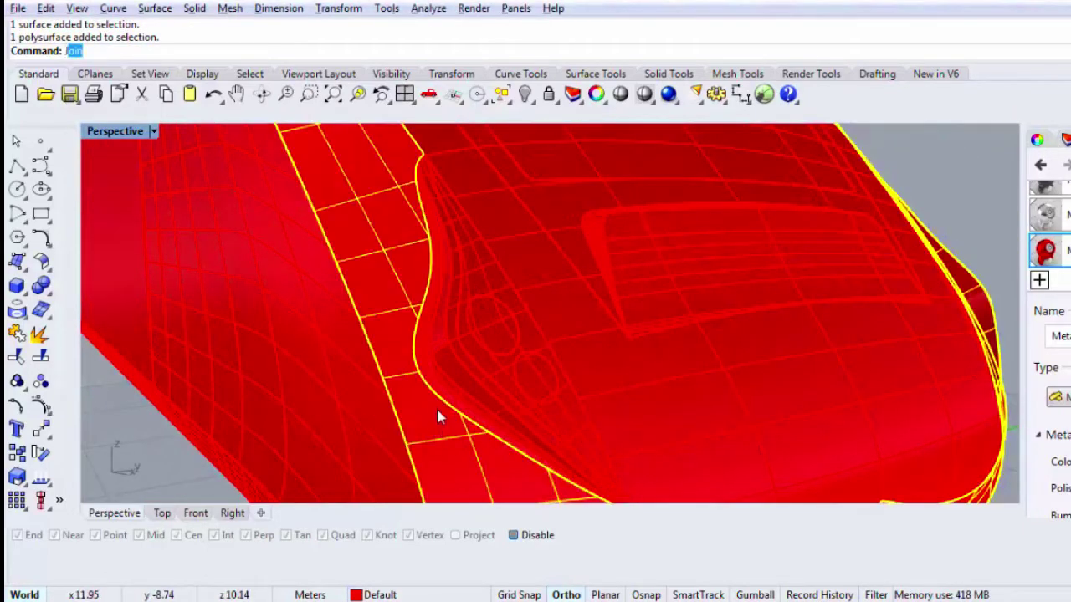
pyautogui.press('Return')
pyautogui.click(452, 378)
pyautogui.press('Return')
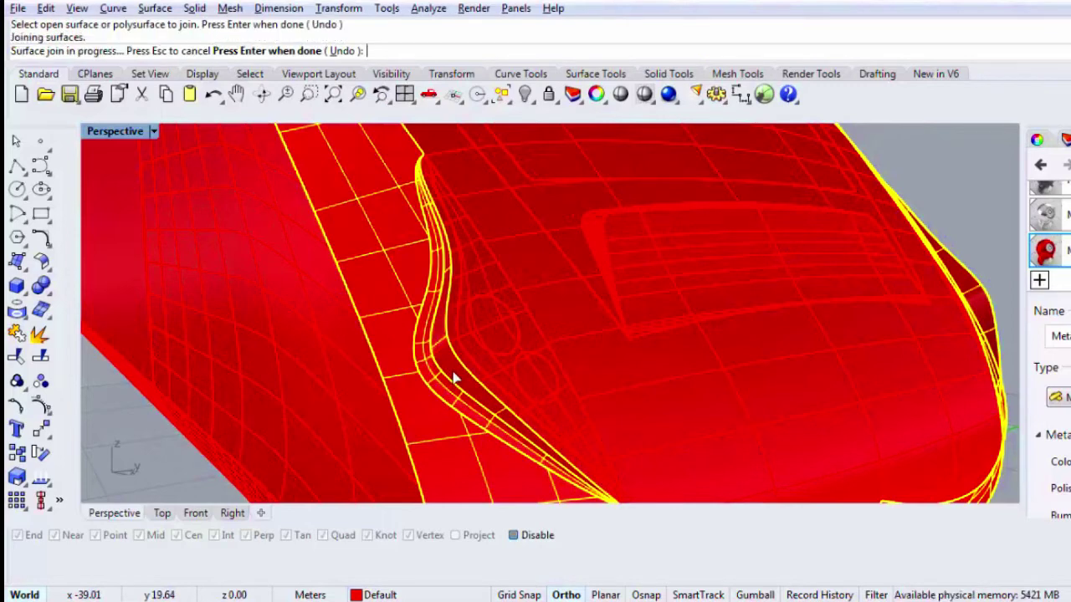
# Step: Preview the nose in Rendered shading and inspect the filleted headlight recess from both sides
pyautogui.click(452, 378)
pyautogui.press('Delete')
pyautogui.scroll(-5, 453, 377)
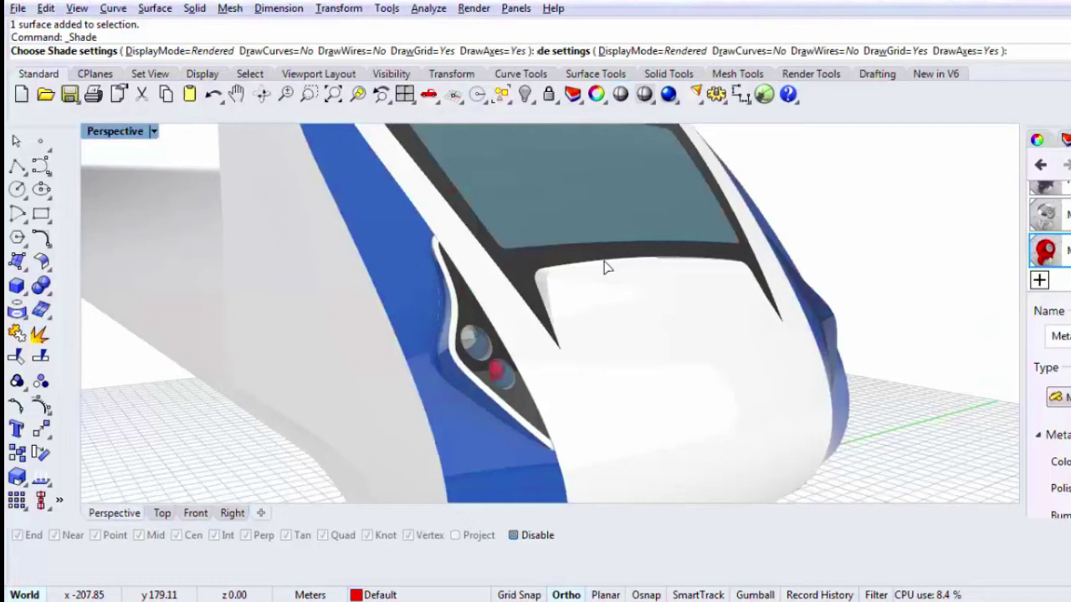
pyautogui.moveTo(605, 267)
pyautogui.mouseDown(button='right')
pyautogui.moveTo(628, 222)
pyautogui.moveTo(548, 151)
pyautogui.moveTo(516, 242)
pyautogui.moveTo(480, 275)
pyautogui.moveTo(521, 282)
pyautogui.moveTo(453, 339)
pyautogui.moveTo(484, 361)
pyautogui.moveTo(414, 343)
pyautogui.mouseUp(button='right')
pyautogui.press('Escape')
pyautogui.scroll(8, 389, 385)
pyautogui.scroll(-8, 483, 360)
pyautogui.scroll(-7, 485, 362)
pyautogui.scroll(12, 719, 357)
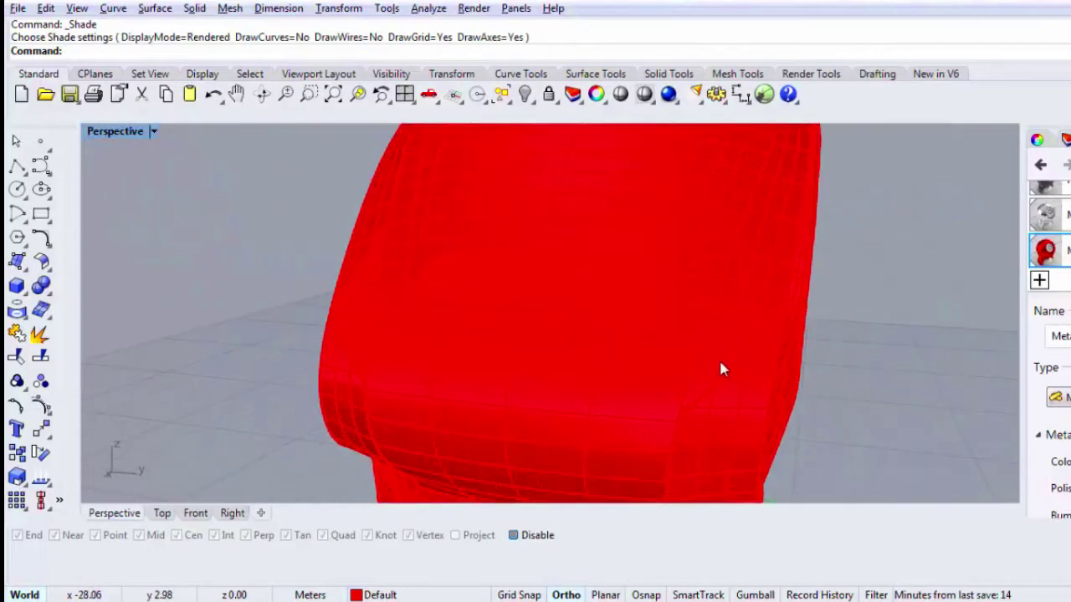
# Step: Delete the surface covering the headlight recess on the opposite side of the nose
pyautogui.click(719, 357)
pyautogui.scroll(-8, 718, 355)
pyautogui.press('Delete')
pyautogui.moveTo(729, 337); pyautogui.dragTo(688, 382, button='right')
pyautogui.scroll(2, 688, 382)
pyautogui.click(685, 383)
pyautogui.press('Escape')
# Step: Select the opposite headlight recess's curved edge for a FilletEdge and set the radius to 0 at both ends
pyautogui.write('F')
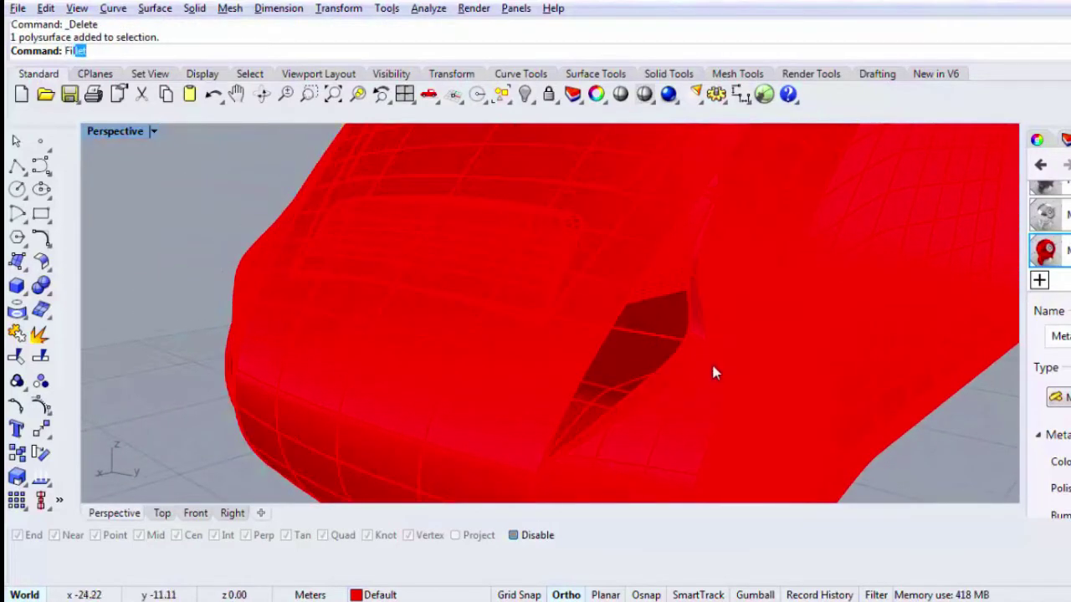
pyautogui.write('il')
pyautogui.press('Down')
pyautogui.press('Down')
pyautogui.press('Return')
pyautogui.click(698, 367)
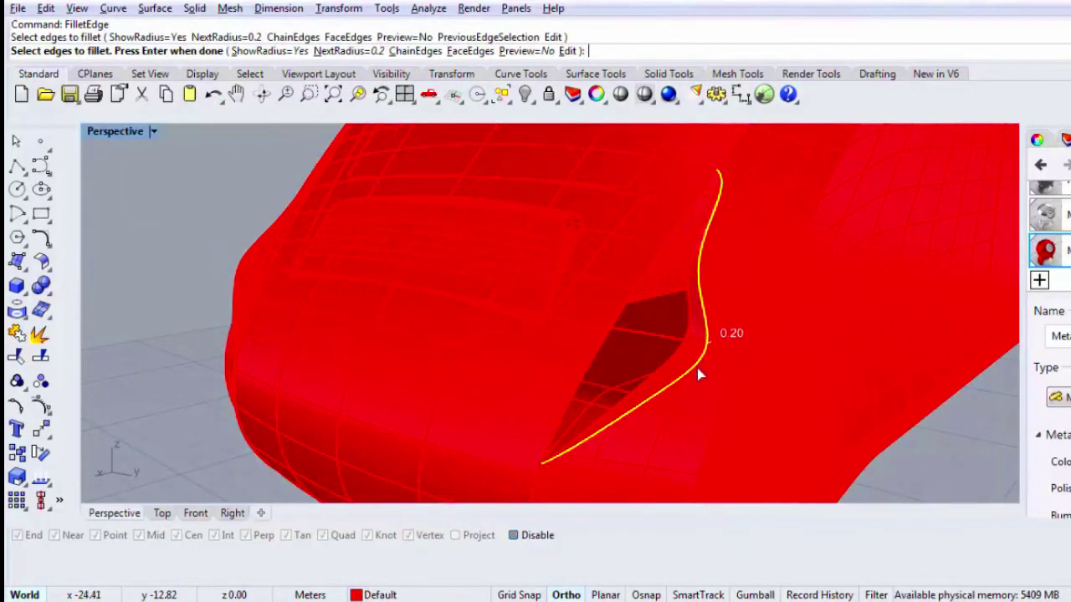
pyautogui.press('Return')
pyautogui.click(721, 164)
pyautogui.write('0')
pyautogui.press('Return')
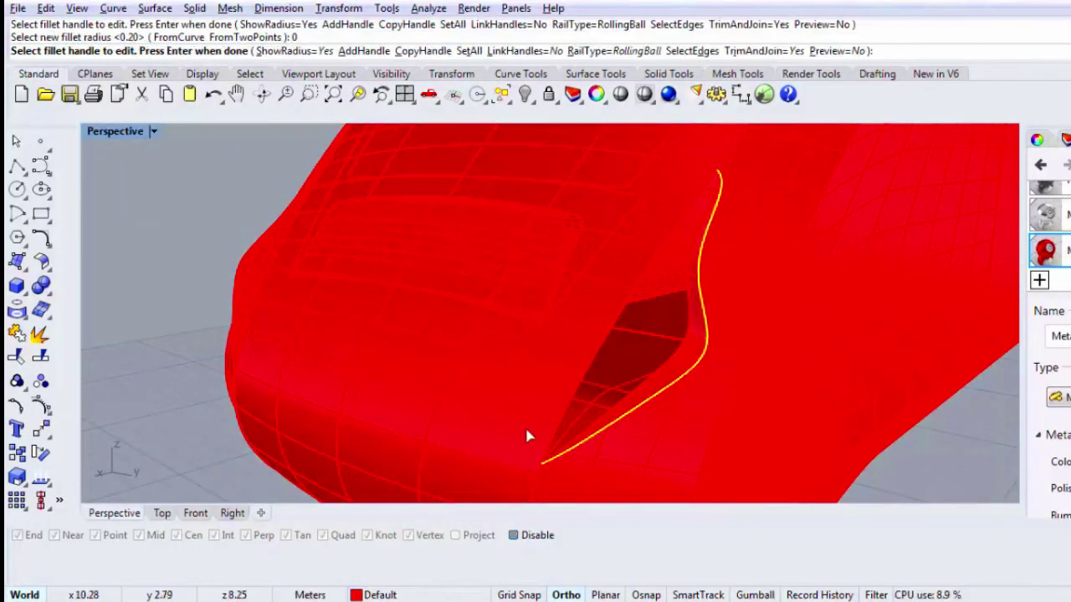
pyautogui.click(539, 473)
pyautogui.write('0')
pyautogui.press('Return')
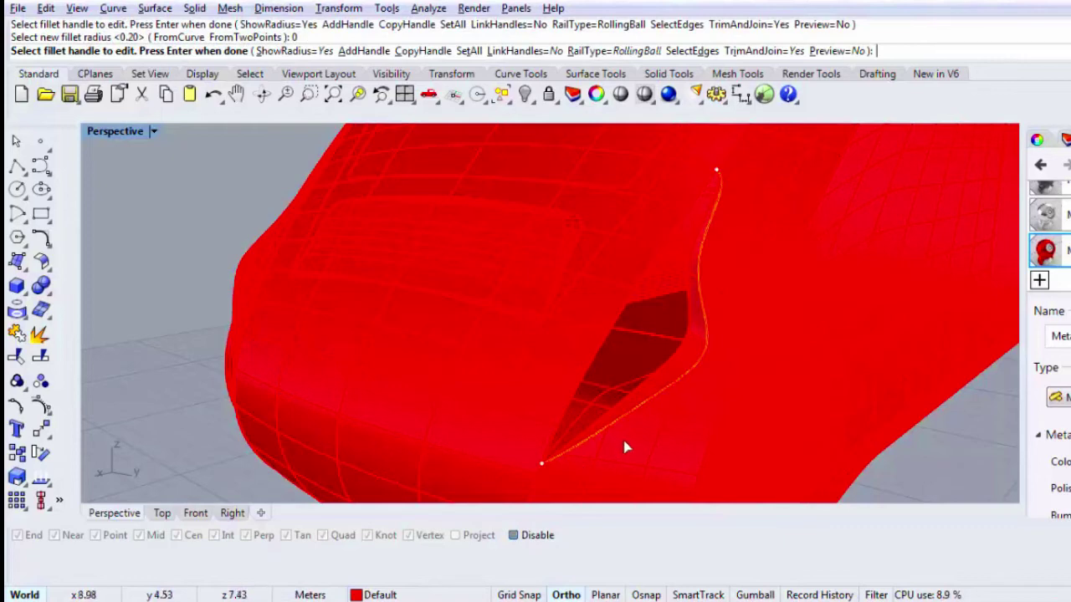
# Step: Add a fillet handle with a radius of 0.3 at the opposite recess edge's bend and apply the fillet
pyautogui.write('a')
pyautogui.press('Return')
pyautogui.click(709, 345)
pyautogui.click(711, 344)
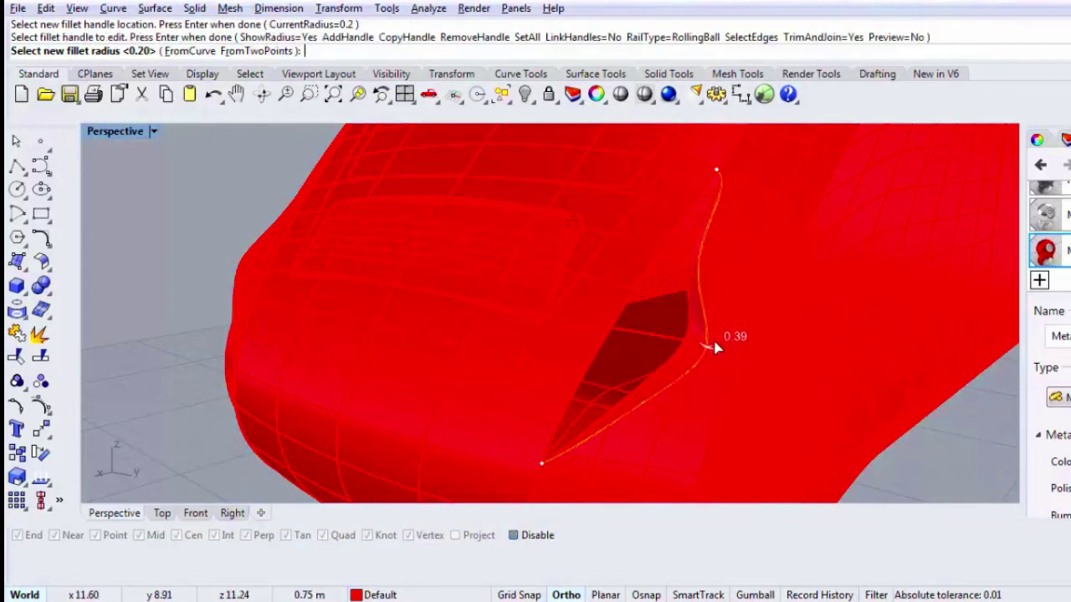
pyautogui.write('.3')
pyautogui.press('Return')
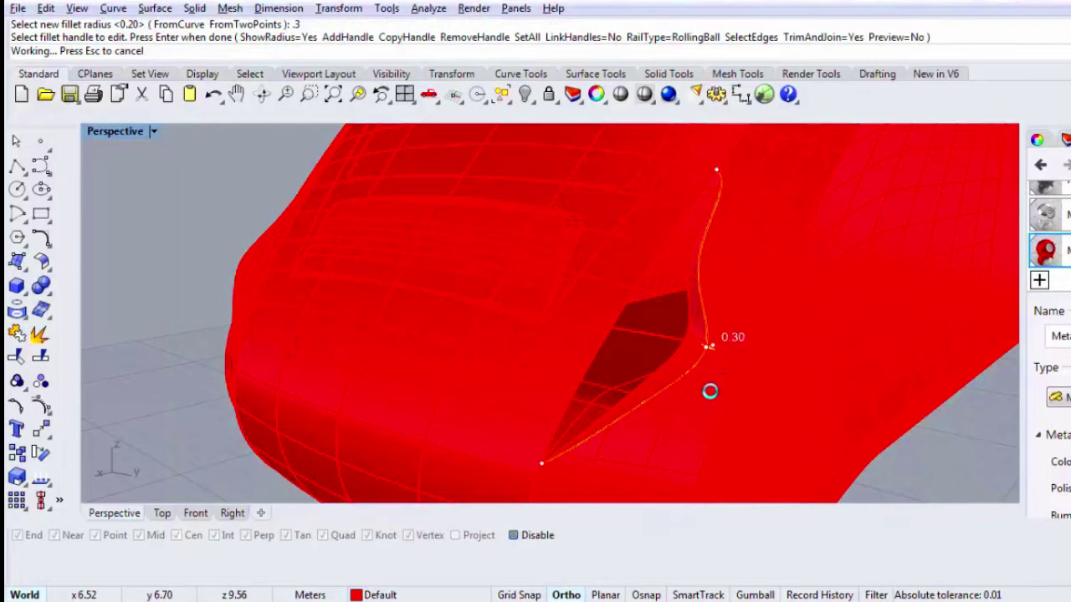
# Step: Try to join the blue stripe with the fillet and side wall of the opposite headlight recess
pyautogui.click(709, 389)
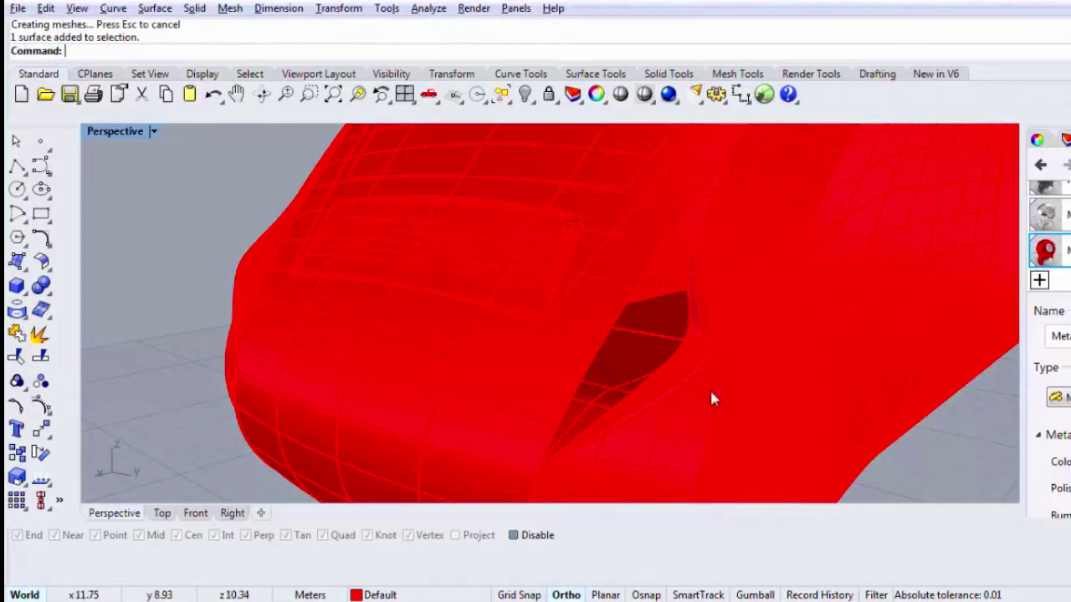
pyautogui.press('Return')
pyautogui.click(710, 375)
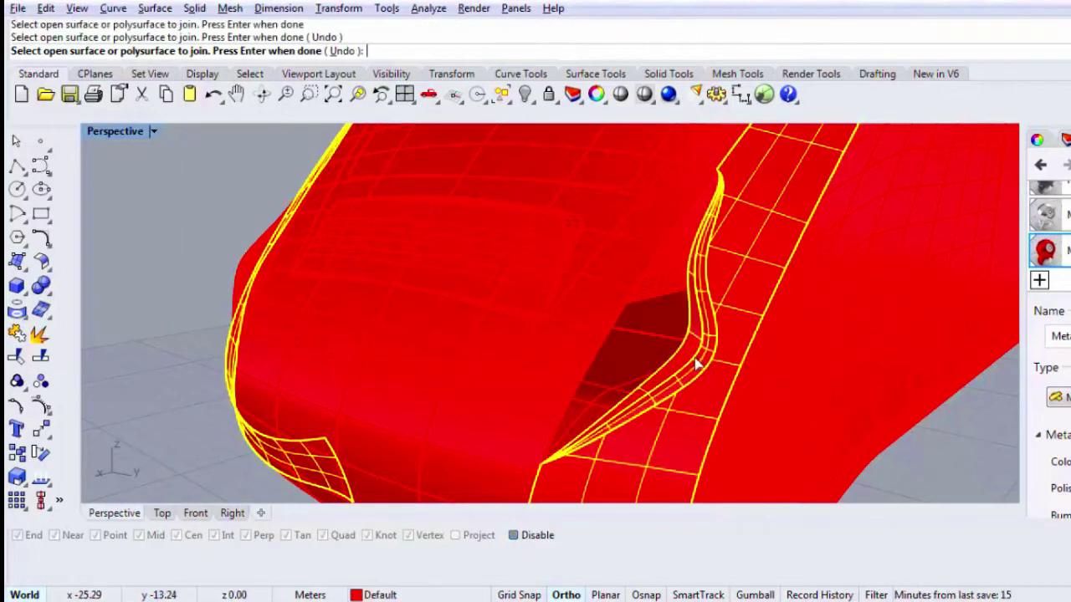
pyautogui.press('Return')
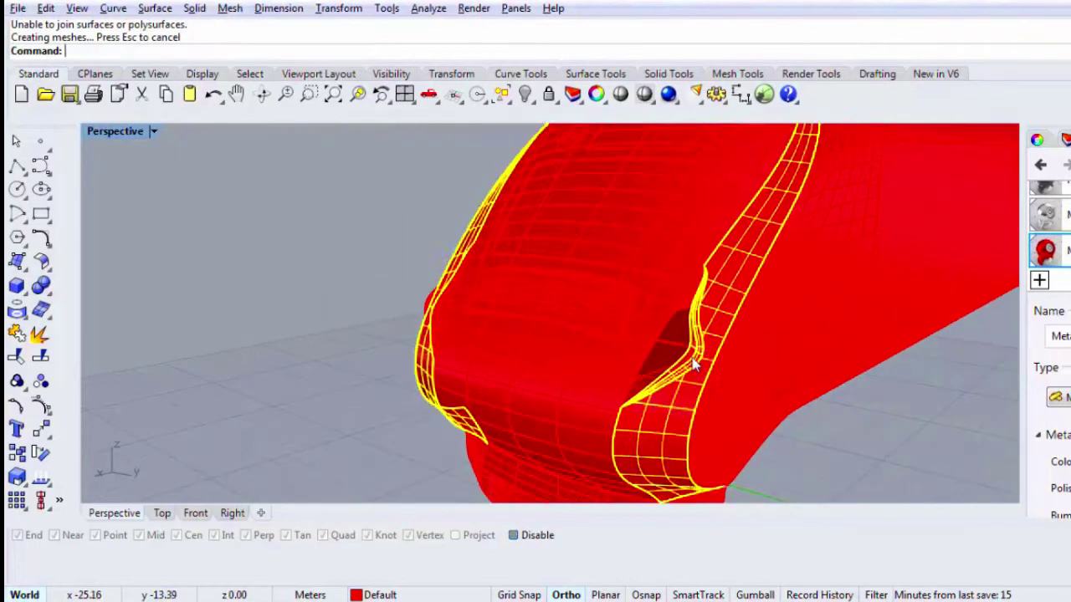
pyautogui.press('Escape')
# Step: Select the opposite recess's side wall and join it with the adjacent fillet surface
pyautogui.click(692, 356)
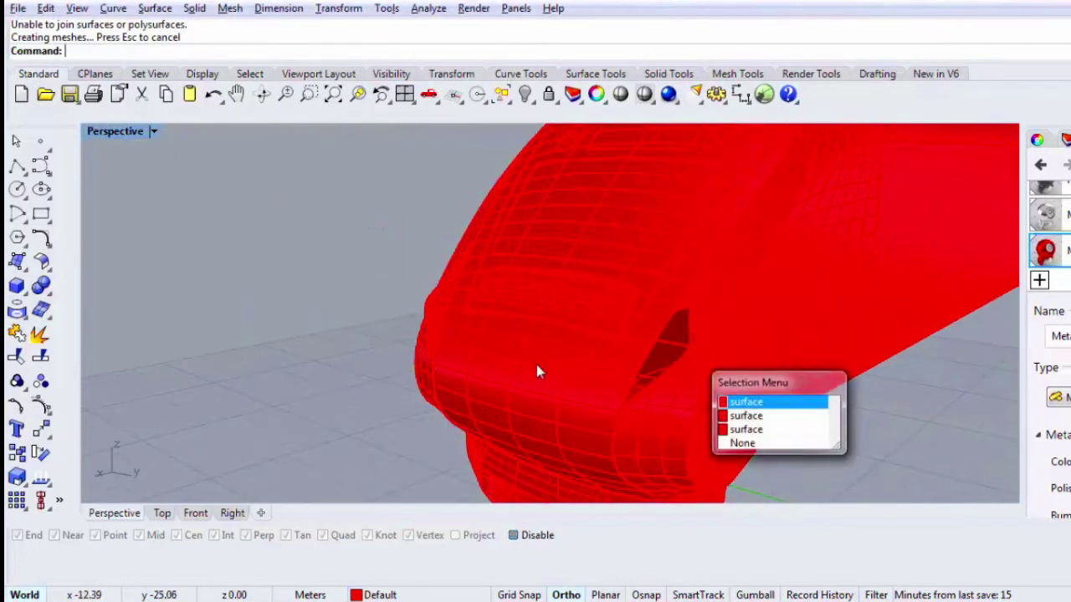
pyautogui.click(537, 365)
pyautogui.scroll(2, 687, 355)
pyautogui.click(690, 355)
pyautogui.scroll(3, 694, 361)
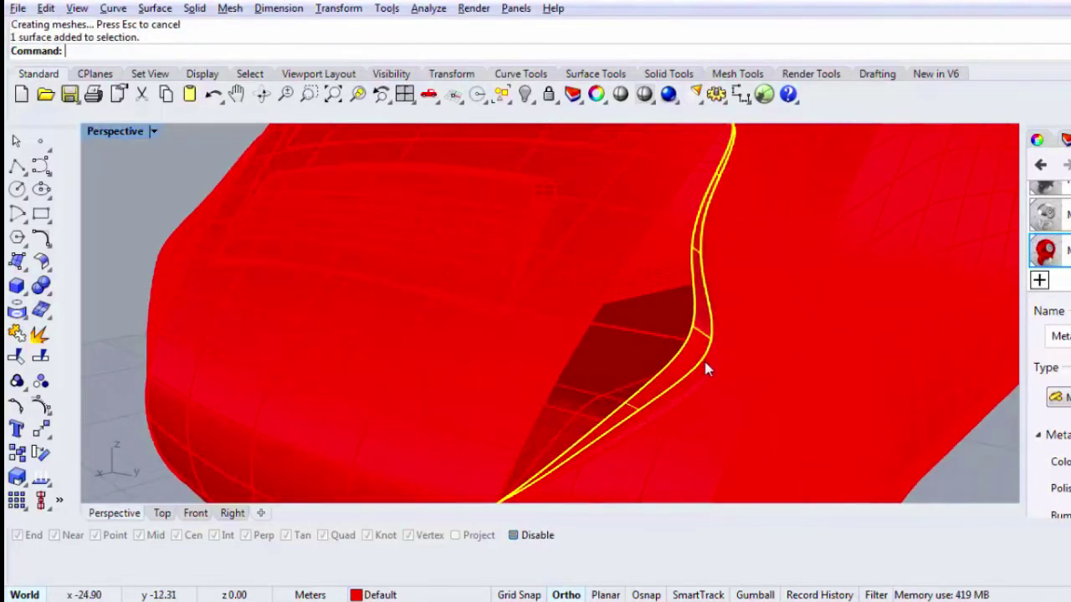
pyautogui.write('Join')
pyautogui.press('Return')
pyautogui.click(709, 370)
pyautogui.click(728, 385)
pyautogui.press('Return')
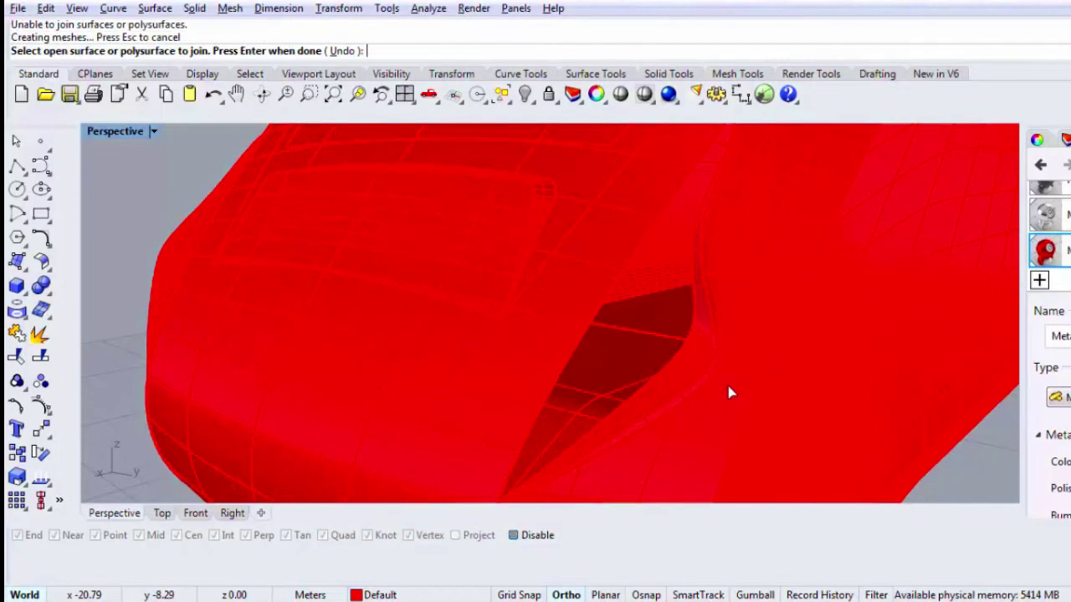
pyautogui.press('Escape')
# Step: Check the filleted strip of the opposite recess and preview the whole nose in Rendered shading
pyautogui.click(730, 392)
pyautogui.click(767, 437)
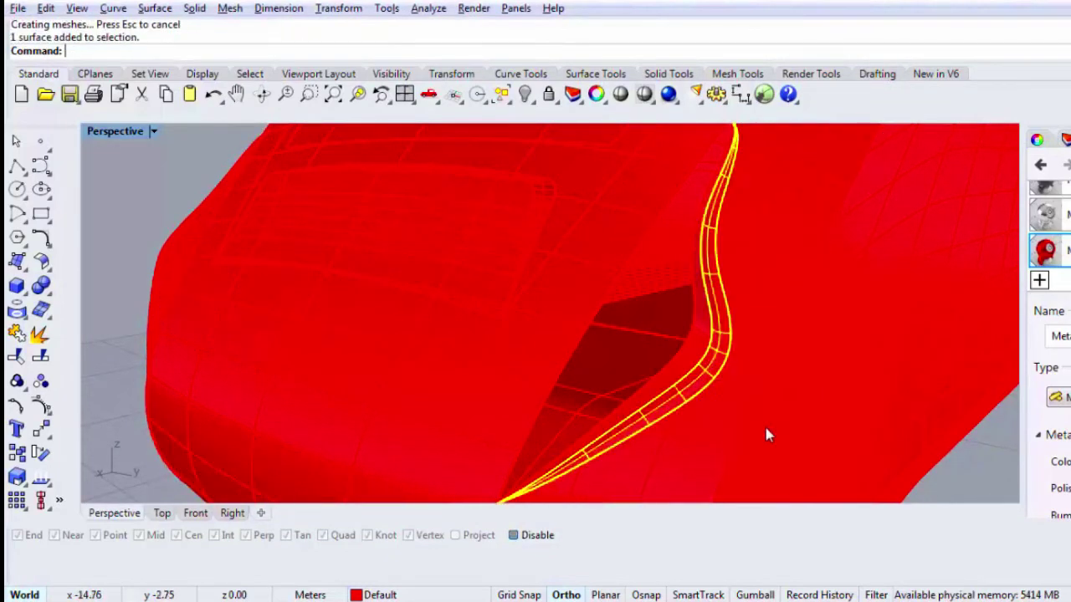
pyautogui.scroll(-5, 722, 399)
pyautogui.press('Escape')
pyautogui.click(598, 95)
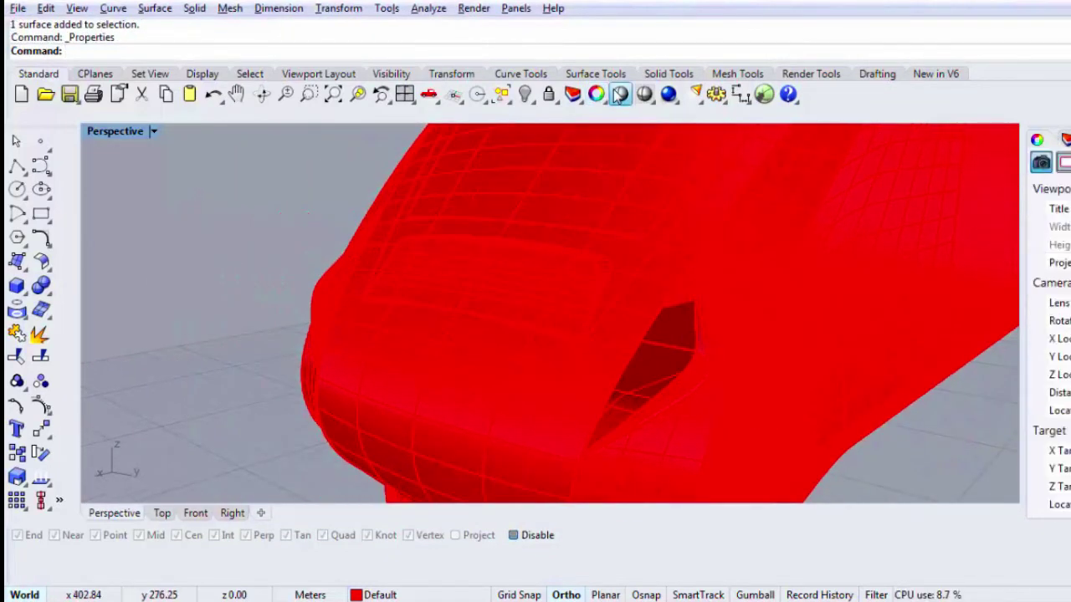
pyautogui.click(619, 95)
pyautogui.moveTo(450, 392)
pyautogui.mouseDown(button='right')
pyautogui.moveTo(571, 371)
pyautogui.moveTo(643, 376)
pyautogui.mouseUp(button='right')
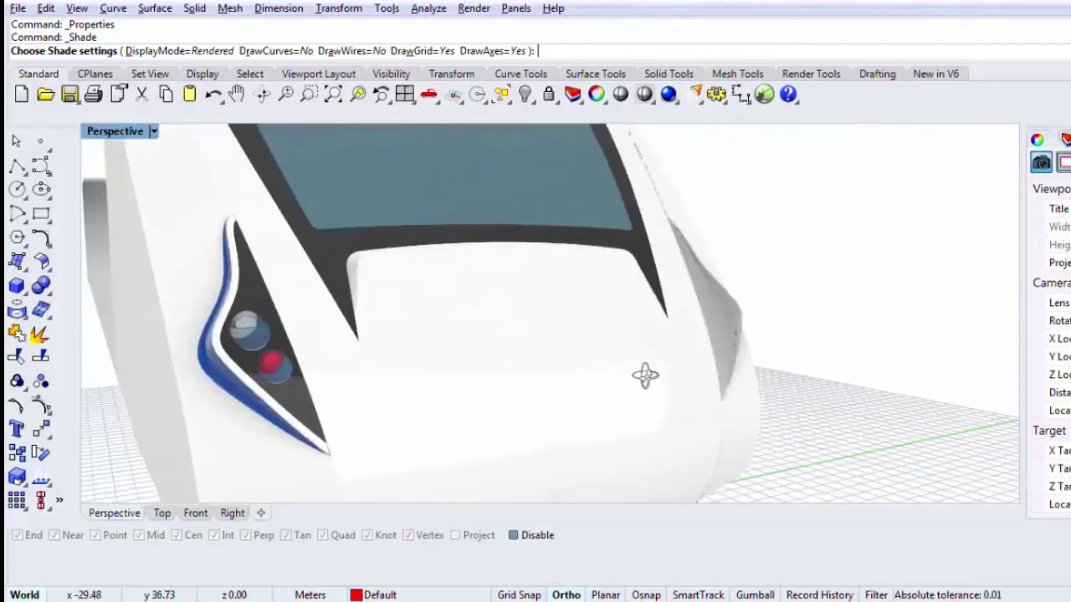
# Step: Leave the shaded preview and undo the last surface join
pyautogui.press('Escape')
pyautogui.hotkey('ctrl', 'z')
pyautogui.press('Escape')
pyautogui.scroll(2, 213, 409)
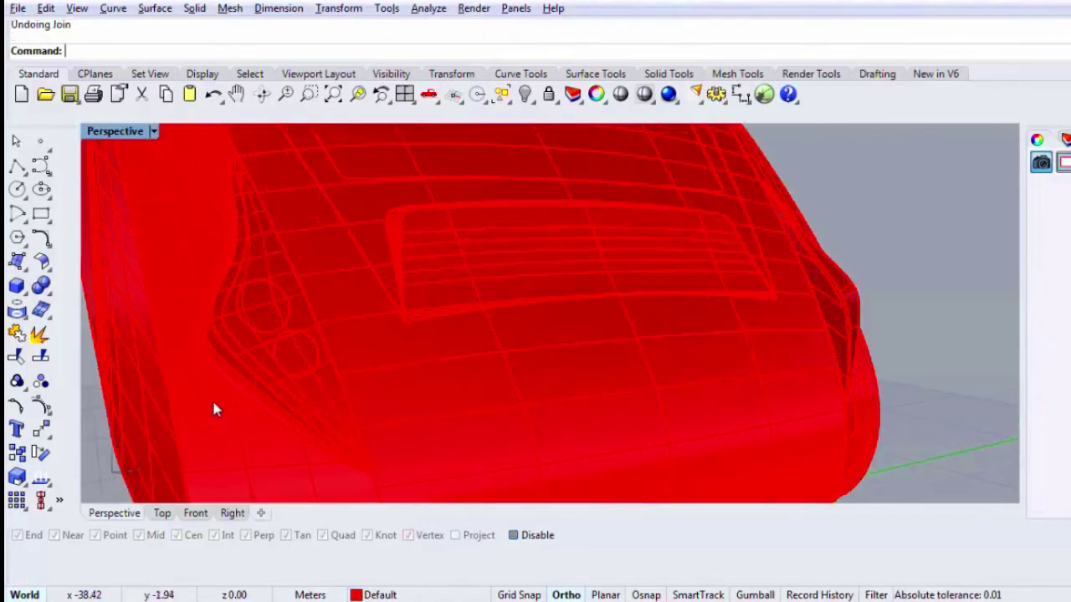
# Step: Select the filleted strip around the detailed headlight and check it in Rendered shading
pyautogui.click(221, 376)
pyautogui.click(225, 374)
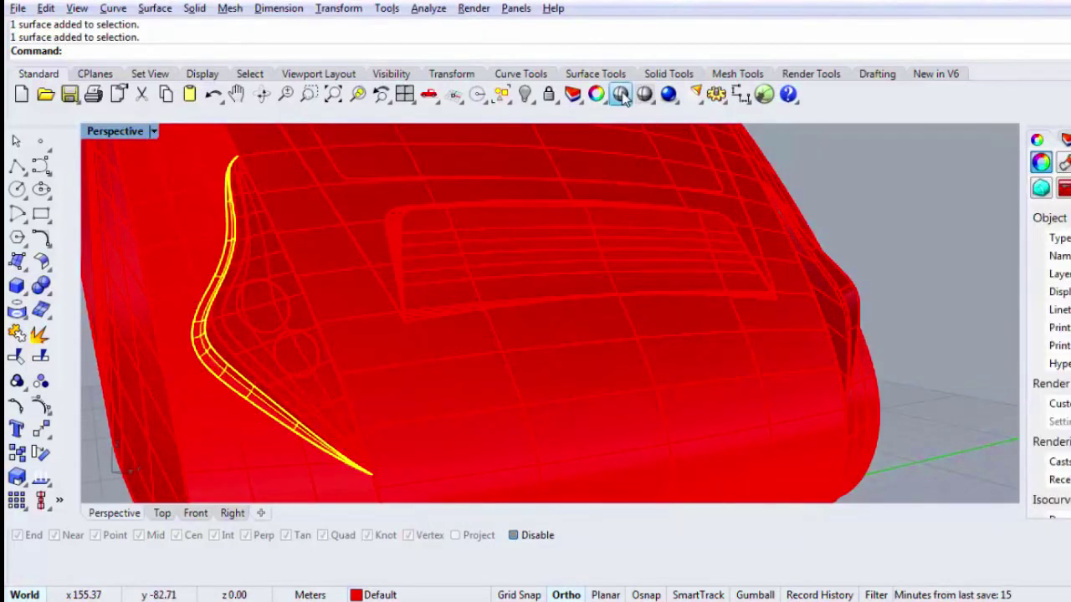
pyautogui.click(620, 94)
pyautogui.press('Escape')
# Step: Undo the surface deletion and the edge fillets made around the headlight recesses
pyautogui.hotkey('ctrl', 'z')
pyautogui.hotkey('ctrl', 'z')
pyautogui.hotkey('ctrl', 'z')
pyautogui.hotkey('ctrl', 'z')
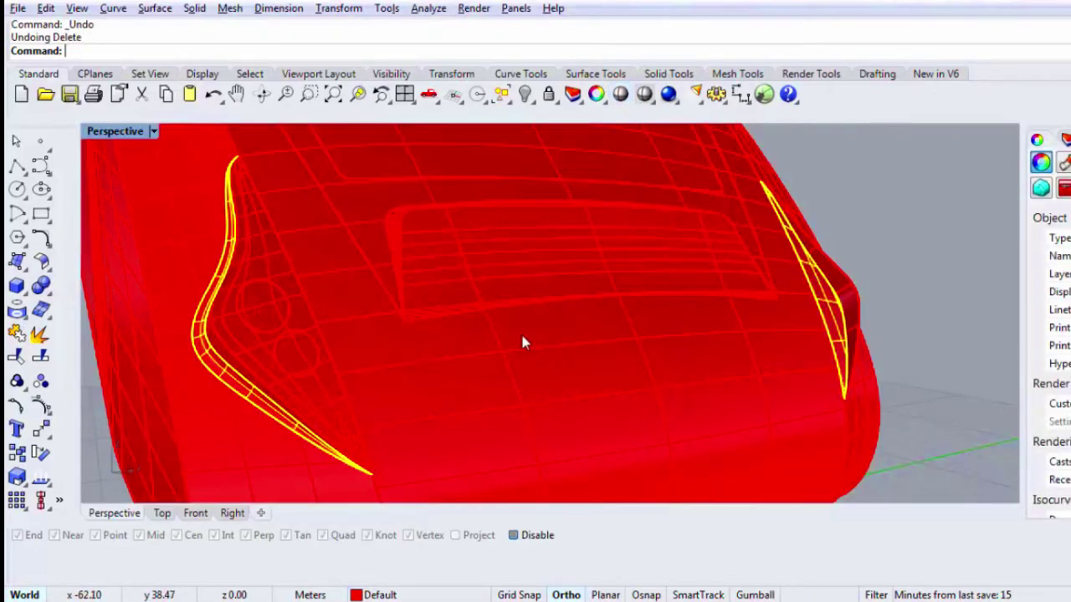
pyautogui.scroll(-4, 523, 336)
pyautogui.press('Escape')
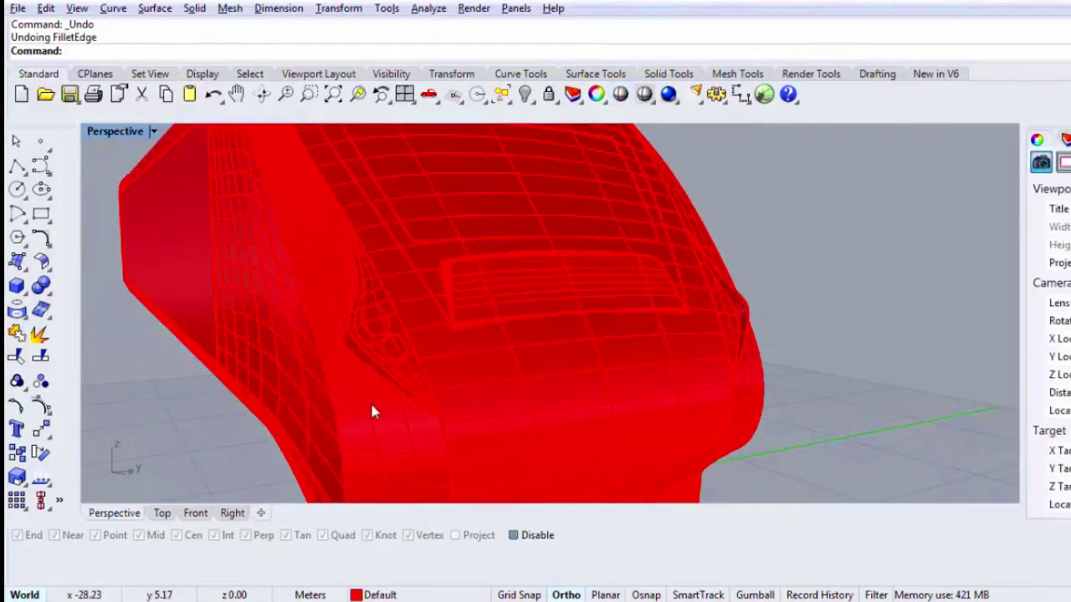
# Step: Switch the viewport to Shaded display and preview the train's nose in Rendered shading to check both headlight recesses
pyautogui.click(370, 403)
pyautogui.press('Escape')
pyautogui.click(644, 96)
pyautogui.click(620, 95)
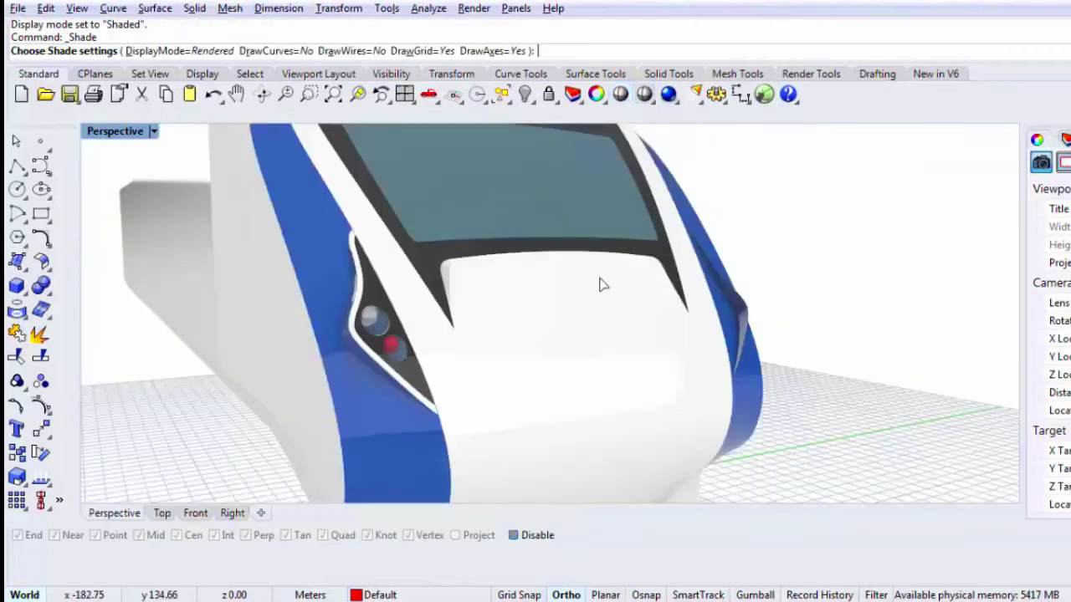
# Step: Compare the rendered headlight recesses on both sides of the train's nose with the reference photo
pyautogui.scroll(-6, 623, 345)
pyautogui.keyDown('shift'); pyautogui.moveTo(649, 318); pyautogui.dragTo(734, 424, button='right'); pyautogui.keyUp('shift')
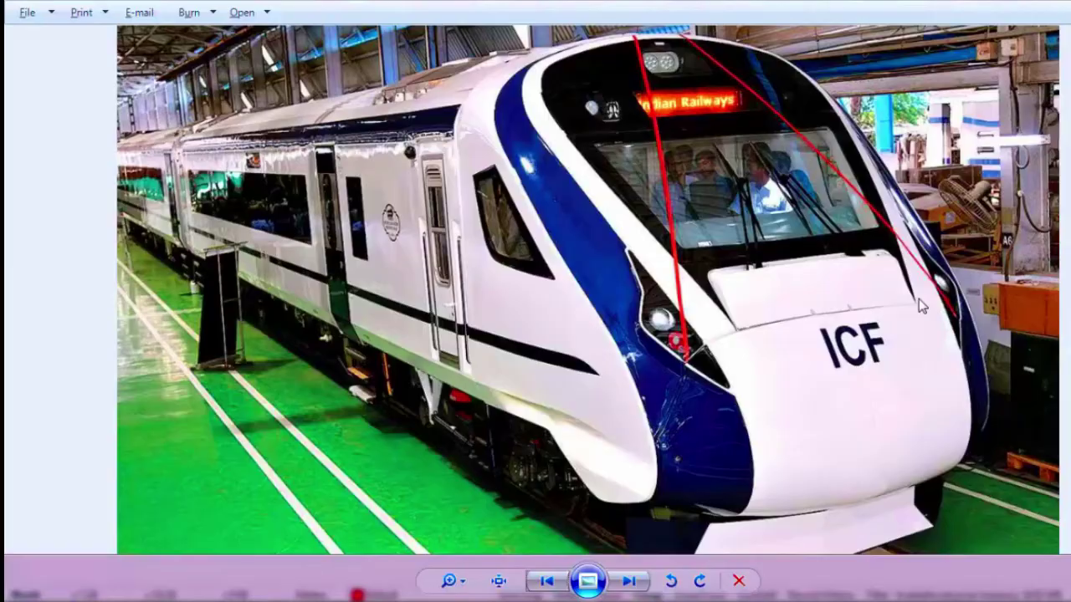
pyautogui.hotkey('alt', 'Tab')
pyautogui.moveTo(709, 332); pyautogui.dragTo(707, 289, button='right')
pyautogui.press('Escape')
pyautogui.scroll(5, 536, 417)
pyautogui.hotkey('alt', 'Tab')
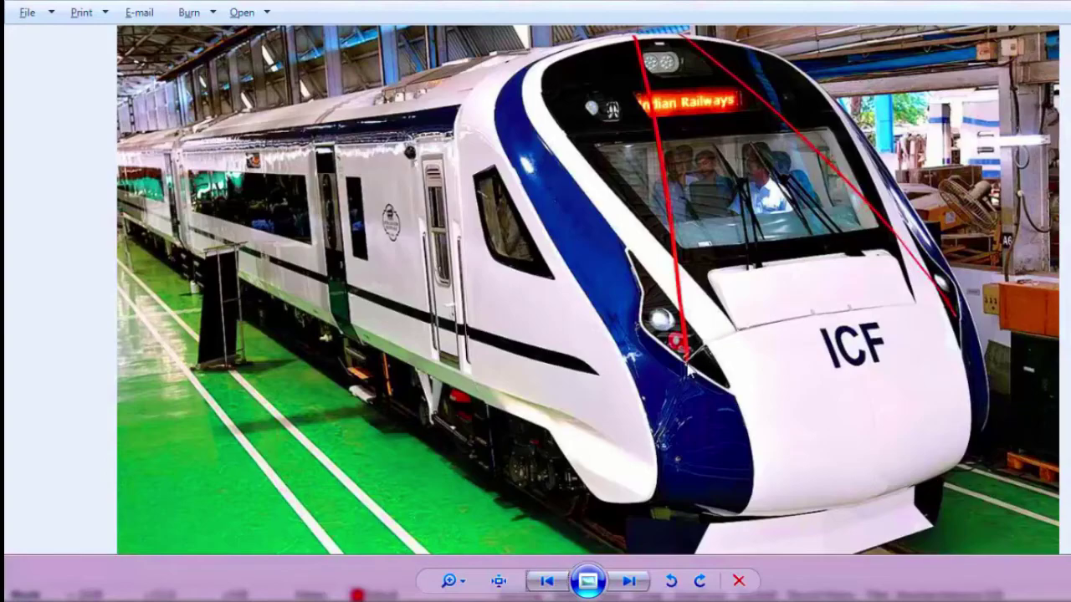
pyautogui.hotkey('alt', 'Tab')
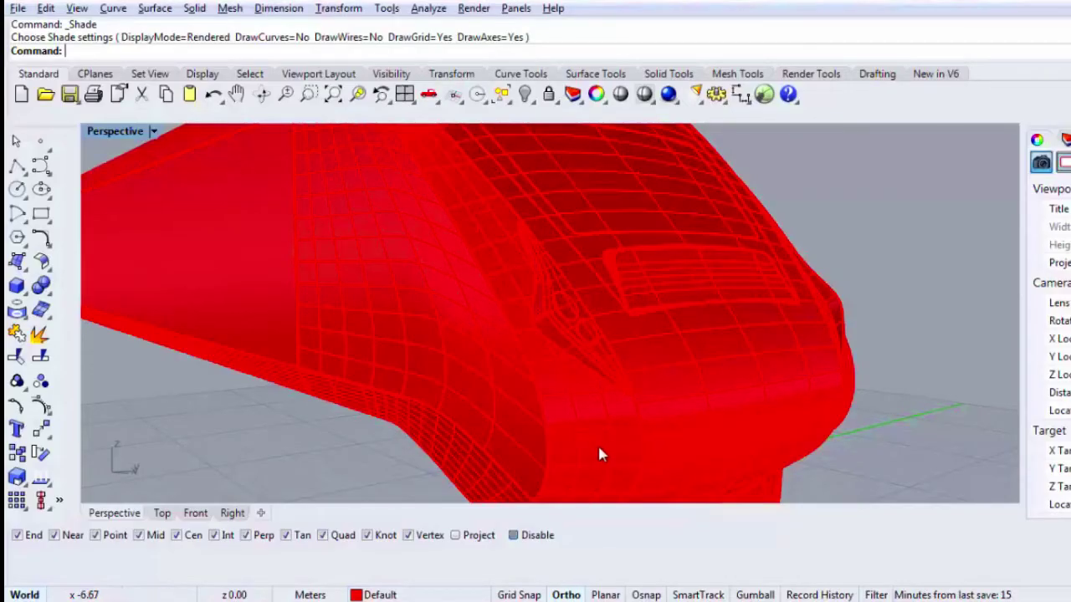
pyautogui.click(597, 445)
pyautogui.scroll(4, 590, 372)
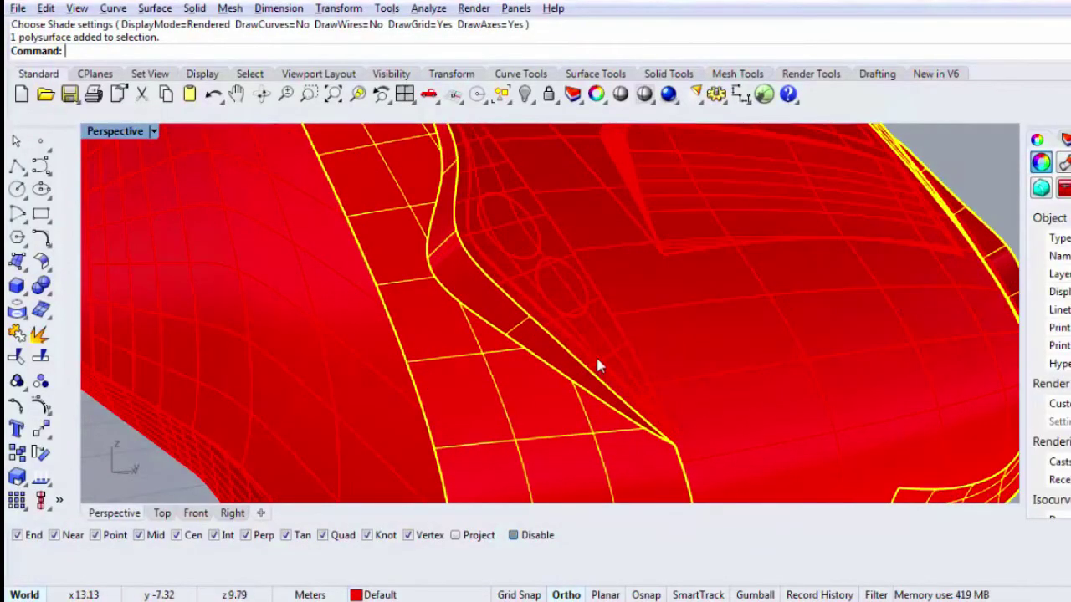
pyautogui.click(597, 366)
pyautogui.scroll(2, 593, 365)
pyautogui.click(600, 373)
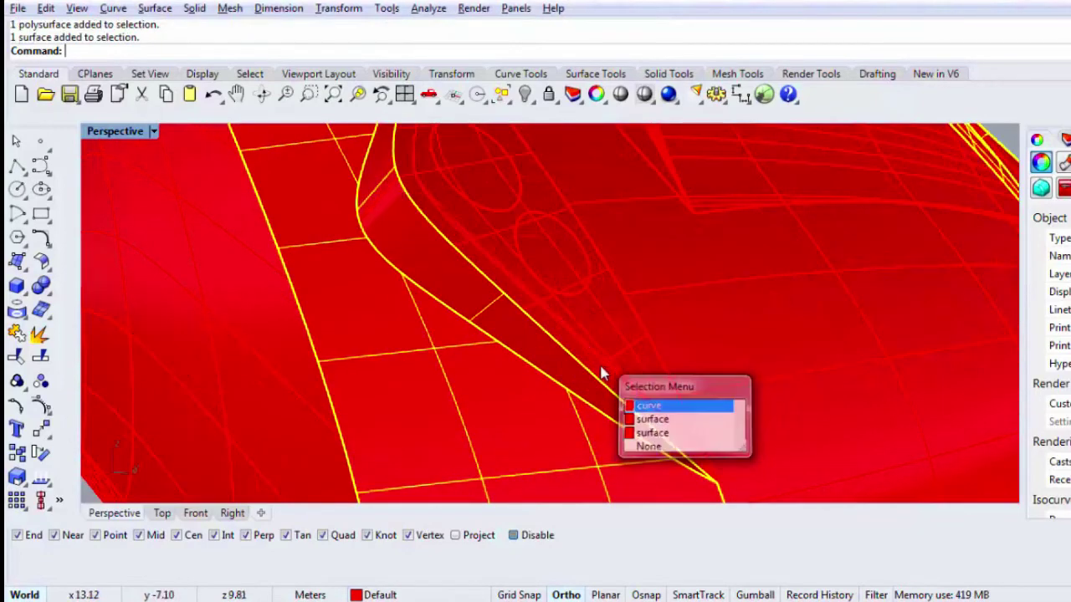
pyautogui.press('Escape')
pyautogui.click(616, 350)
pyautogui.click(661, 401)
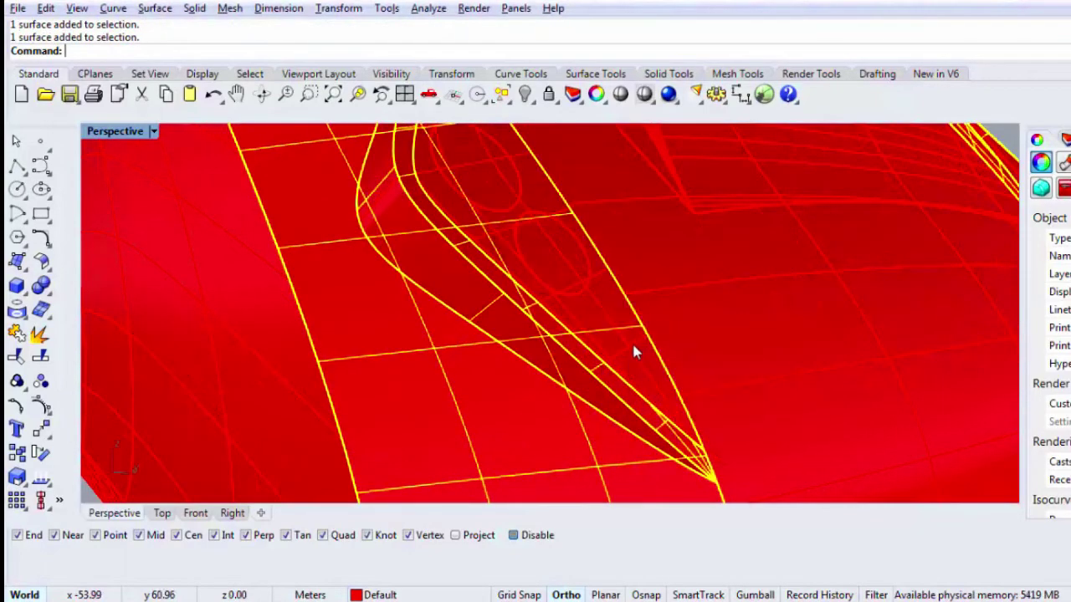
pyautogui.keyDown('ctrl'); pyautogui.click(631, 341); pyautogui.keyUp('ctrl')
pyautogui.keyDown('shift'); pyautogui.click(633, 340); pyautogui.keyUp('shift')
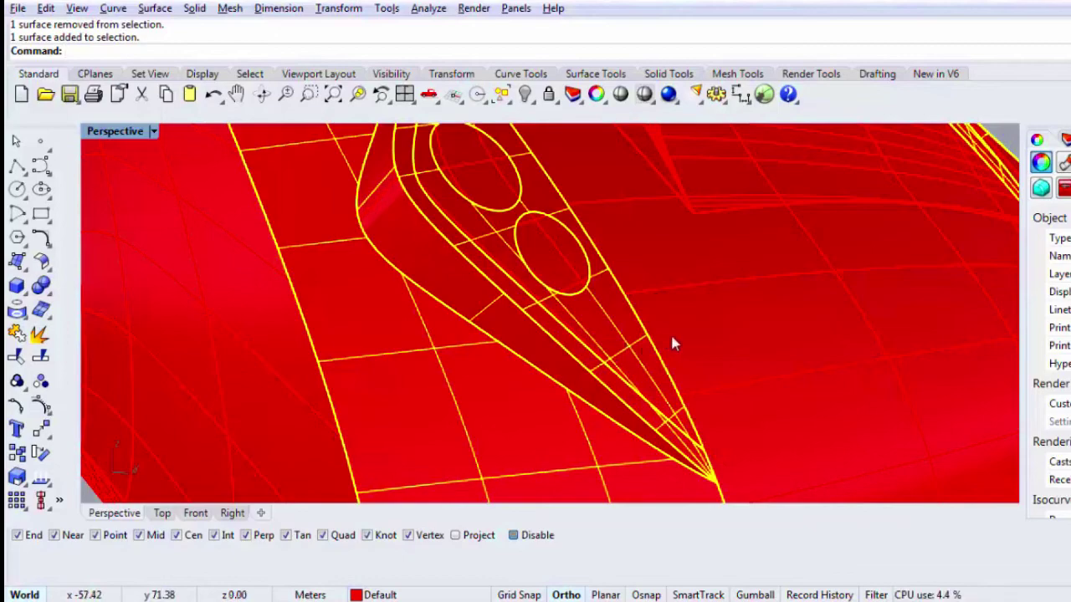
pyautogui.keyDown('shift'); pyautogui.click(672, 338); pyautogui.keyUp('shift')
pyautogui.scroll(-8, 664, 342)
pyautogui.moveTo(661, 344); pyautogui.dragTo(542, 301, button='right')
pyautogui.press('Escape')
# Step: Select all the surfaces and curves of the detailed headlight on one side of the nose together
pyautogui.moveTo(362, 192); pyautogui.dragTo(585, 392)
pyautogui.scroll(-4, 539, 322)
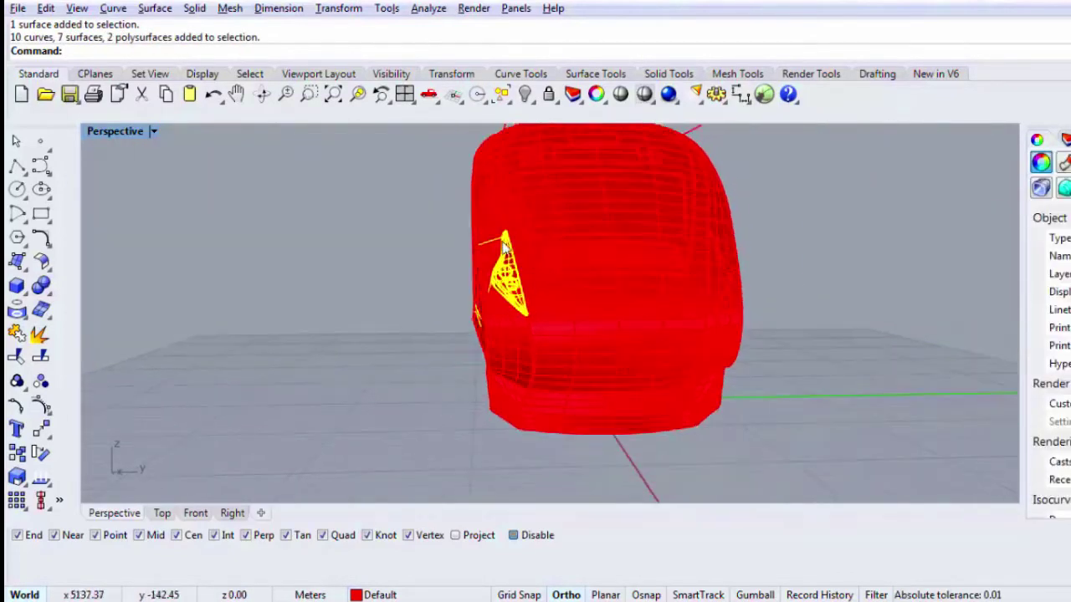
pyautogui.moveTo(552, 314); pyautogui.dragTo(640, 313, button='right')
pyautogui.write('Mirror')
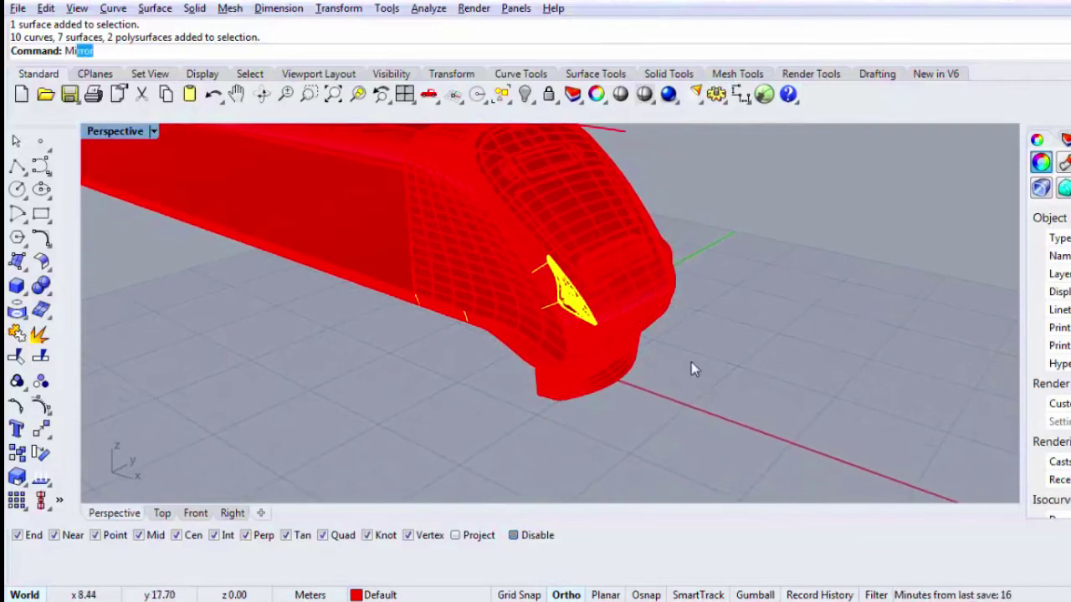
pyautogui.press('Return')
pyautogui.click(696, 410)
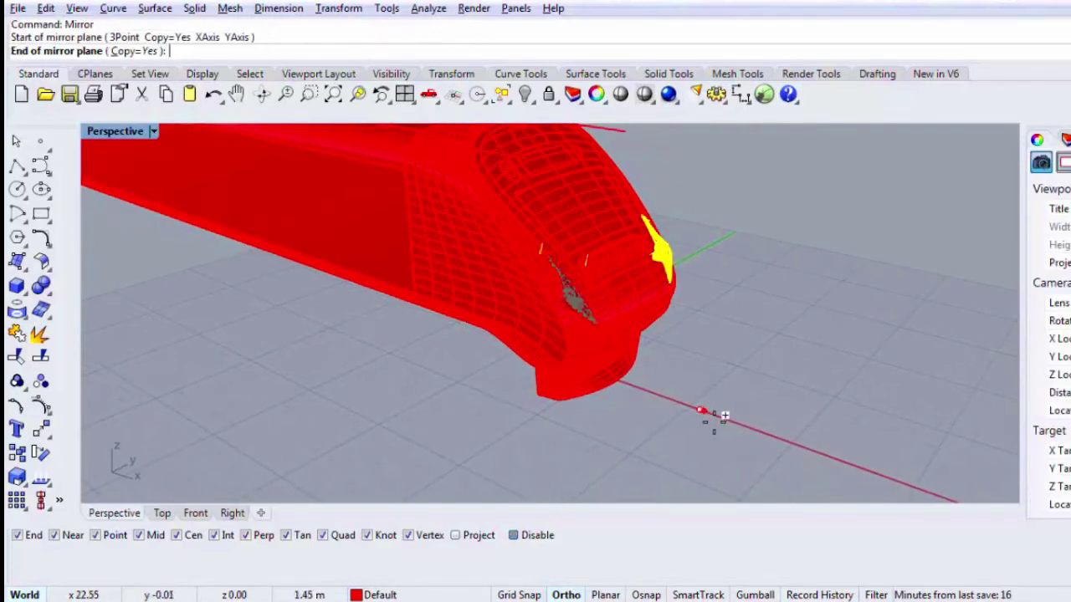
pyautogui.scroll(5, 716, 421)
pyautogui.press('Escape')
# Step: Turn on grid snap and mirror a copy of the selected headlight across the red X axis to the nose's opposite side
pyautogui.press('Return')
pyautogui.press('F9')
pyautogui.click(681, 400)
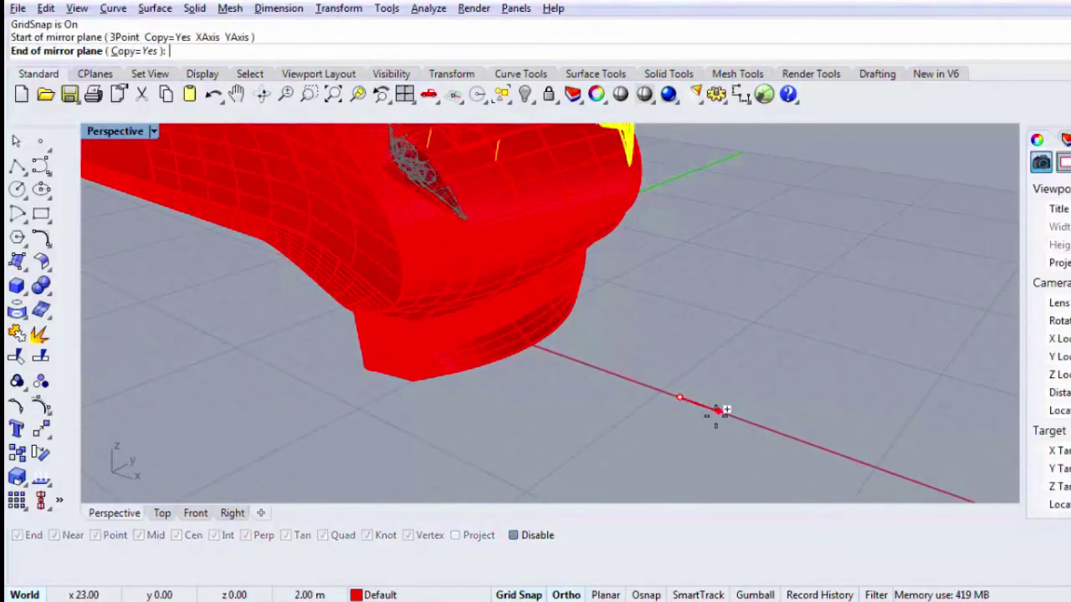
pyautogui.click(708, 416)
pyautogui.press('Escape')
# Step: Fit the whole train in view and check both headlights from several angles in Rendered shading
pyautogui.moveTo(707, 416); pyautogui.dragTo(644, 408, button='right')
pyautogui.write('z')
pyautogui.press('Return')
pyautogui.write('e')
pyautogui.press('Return')
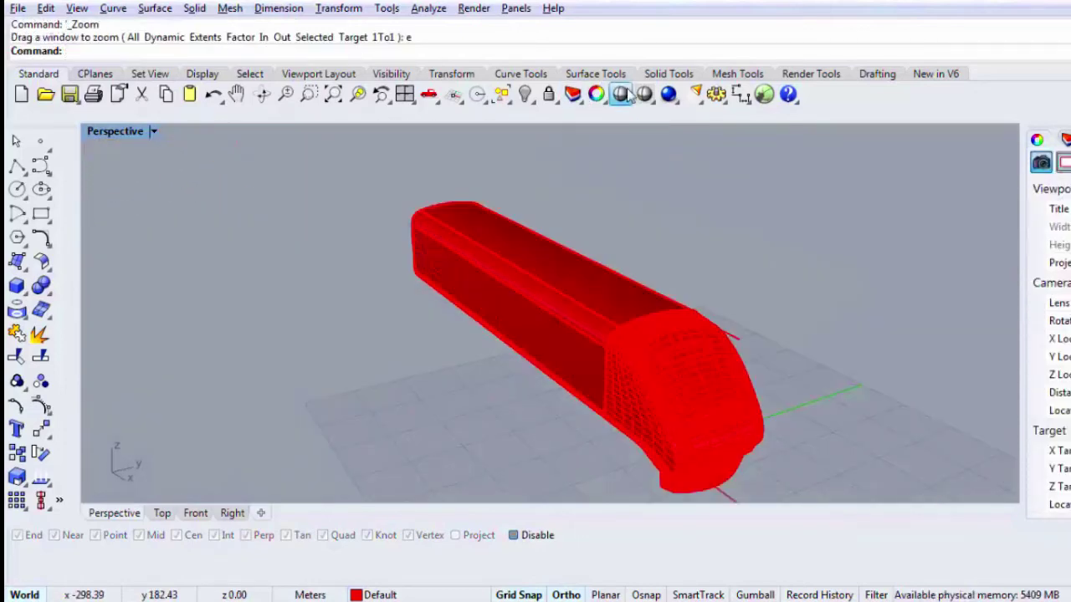
pyautogui.click(620, 94)
pyautogui.moveTo(811, 354); pyautogui.dragTo(581, 322, button='right')
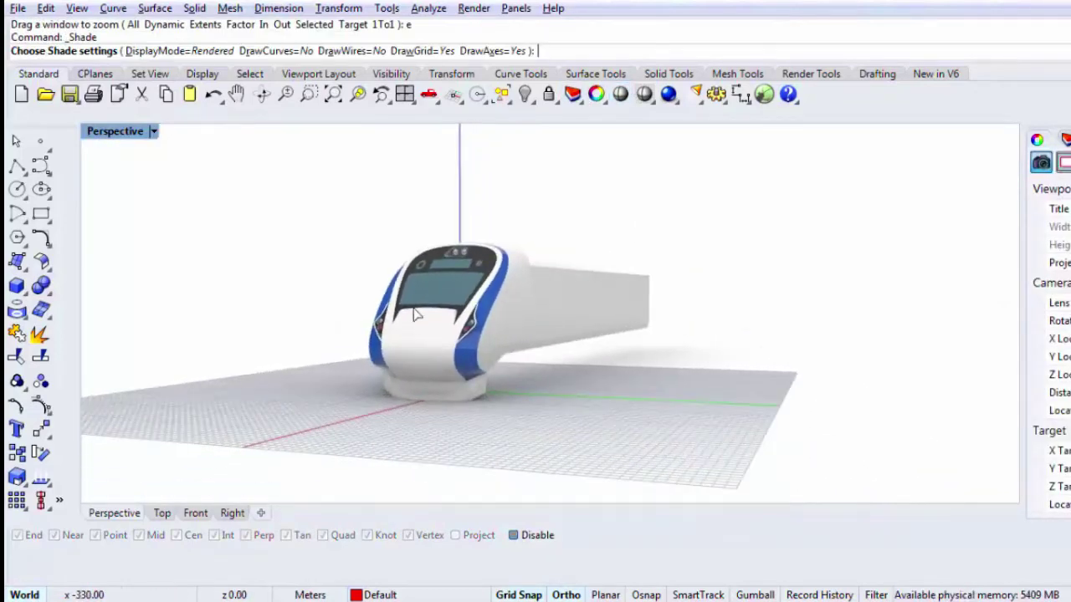
pyautogui.keyDown('ctrl'); pyautogui.moveTo(416, 316); pyautogui.dragTo(510, 275, button='right'); pyautogui.keyUp('ctrl')
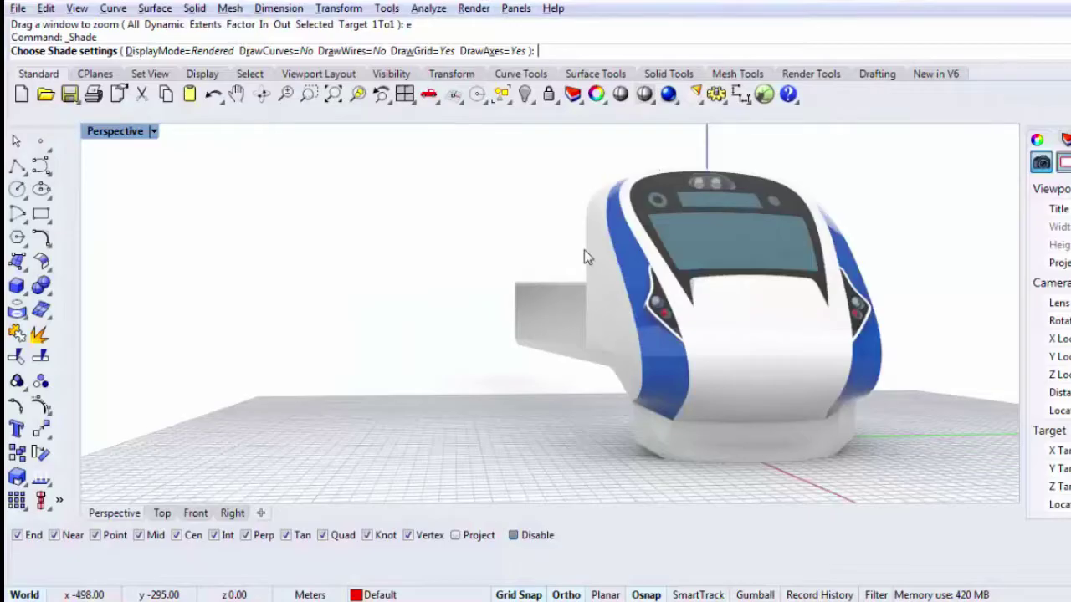
pyautogui.moveTo(570, 274); pyautogui.dragTo(627, 299, button='right')
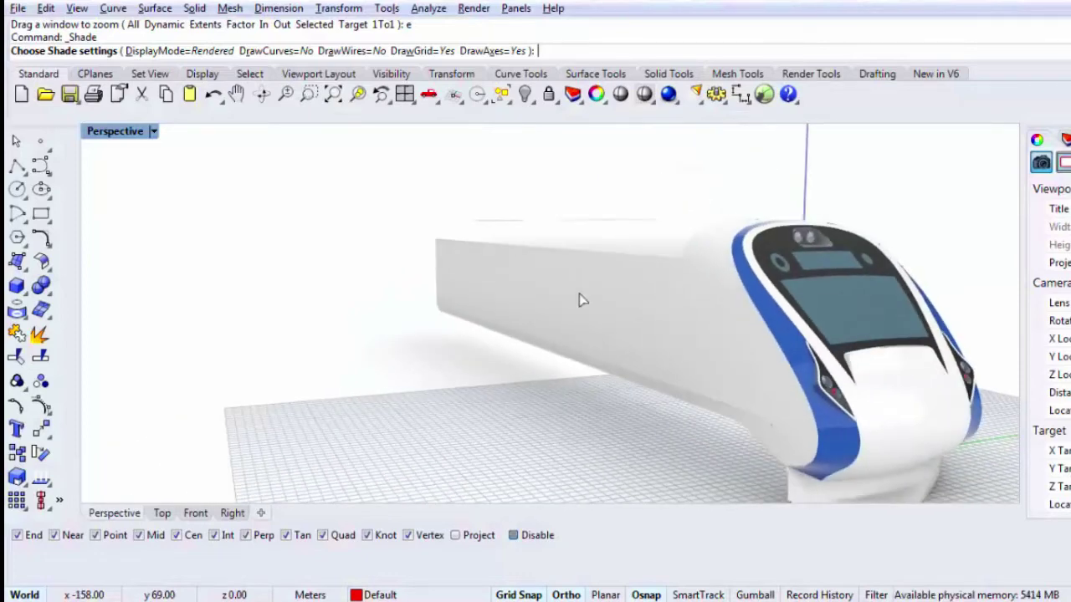
pyautogui.press('Escape')
pyautogui.moveTo(493, 325); pyautogui.dragTo(487, 370, button='right')
pyautogui.moveTo(399, 339); pyautogui.dragTo(684, 428)
pyautogui.scroll(3, 590, 410)
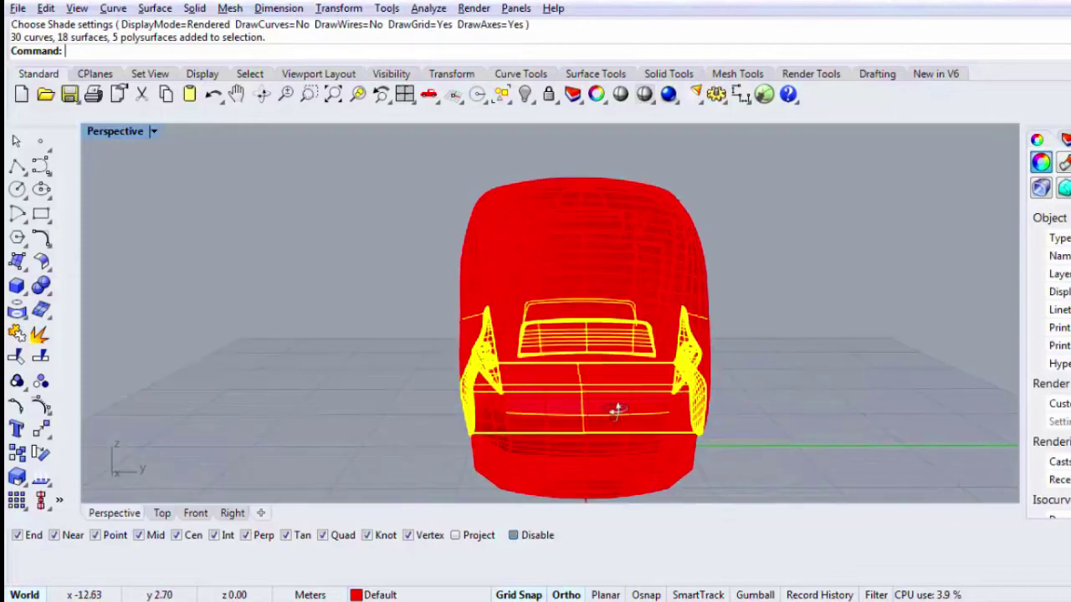
pyautogui.moveTo(617, 411); pyautogui.dragTo(679, 426, button='right')
pyautogui.keyDown('ctrl'); pyautogui.click(845, 391); pyautogui.keyUp('ctrl')
pyautogui.keyDown('ctrl'); pyautogui.click(844, 391); pyautogui.keyUp('ctrl')
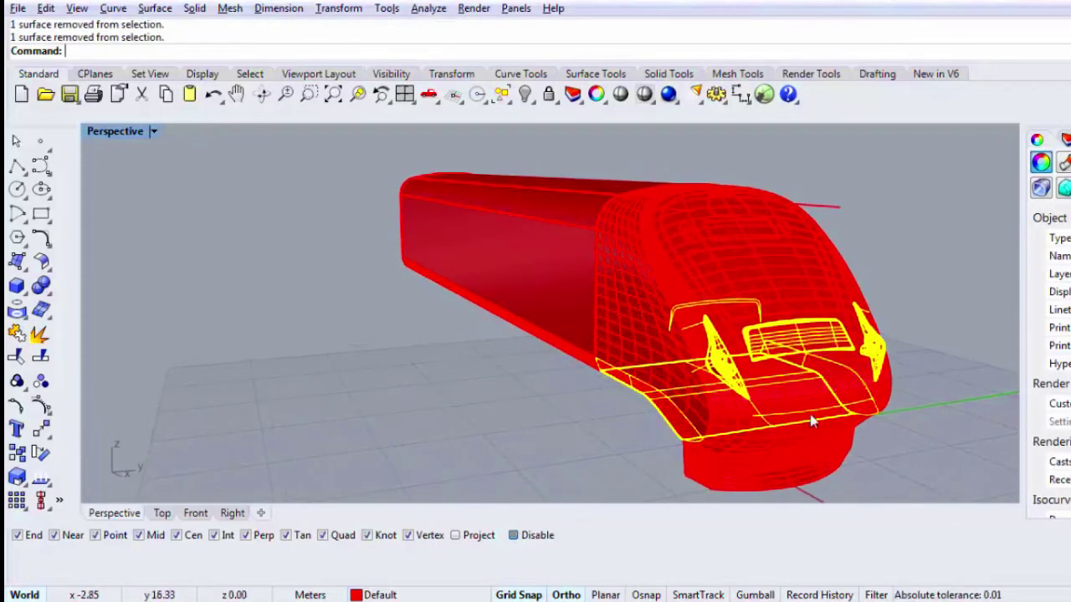
pyautogui.keyDown('ctrl'); pyautogui.click(637, 397); pyautogui.keyUp('ctrl')
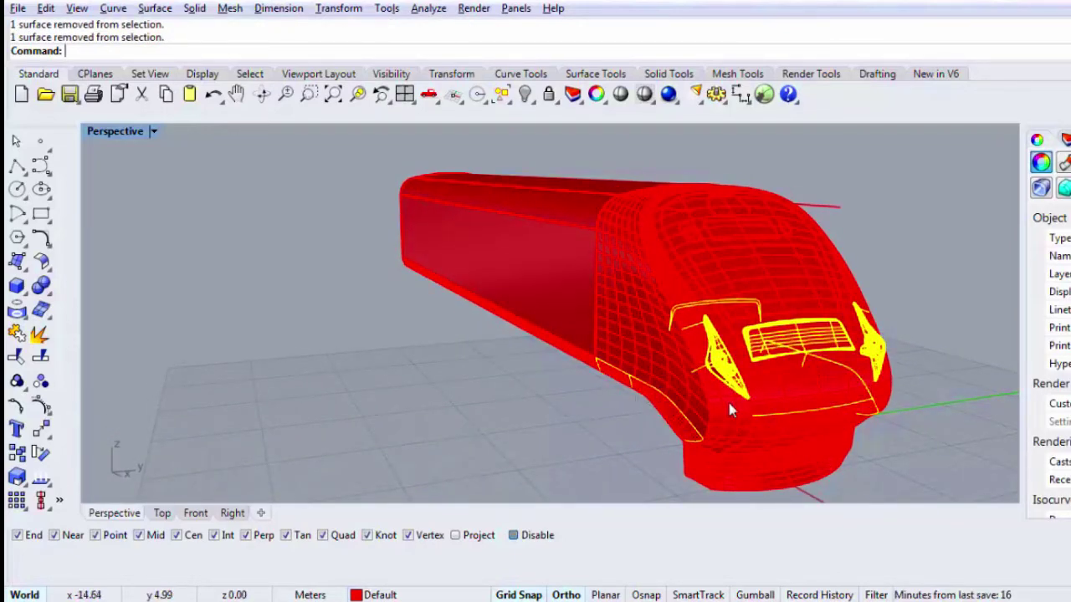
# Step: Save the model and select every curve in it
pyautogui.hotkey('ctrl', 'h')
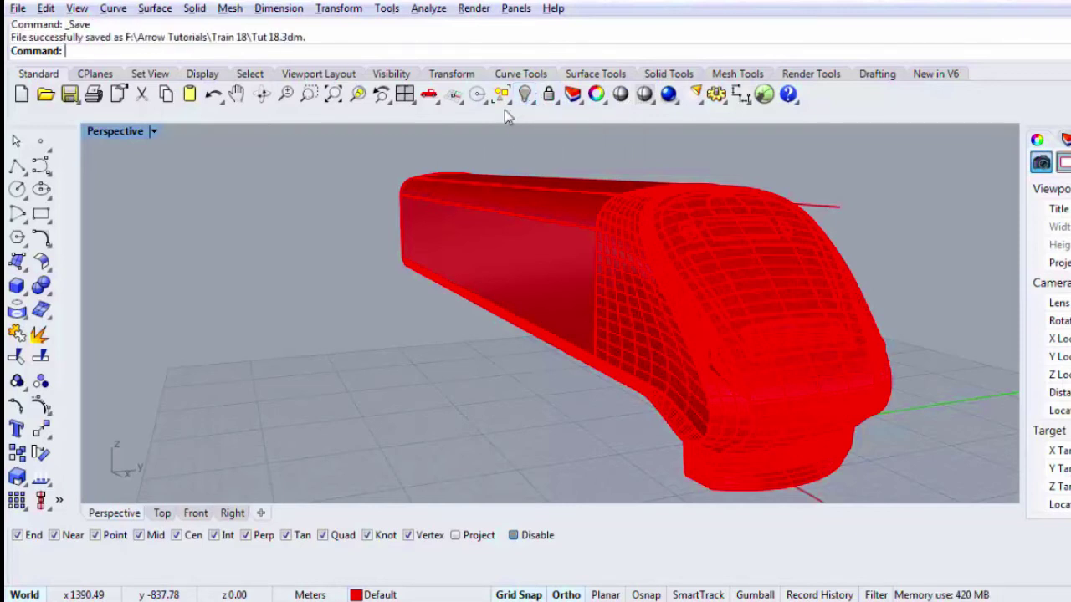
pyautogui.click(503, 99)
pyautogui.click(556, 198)
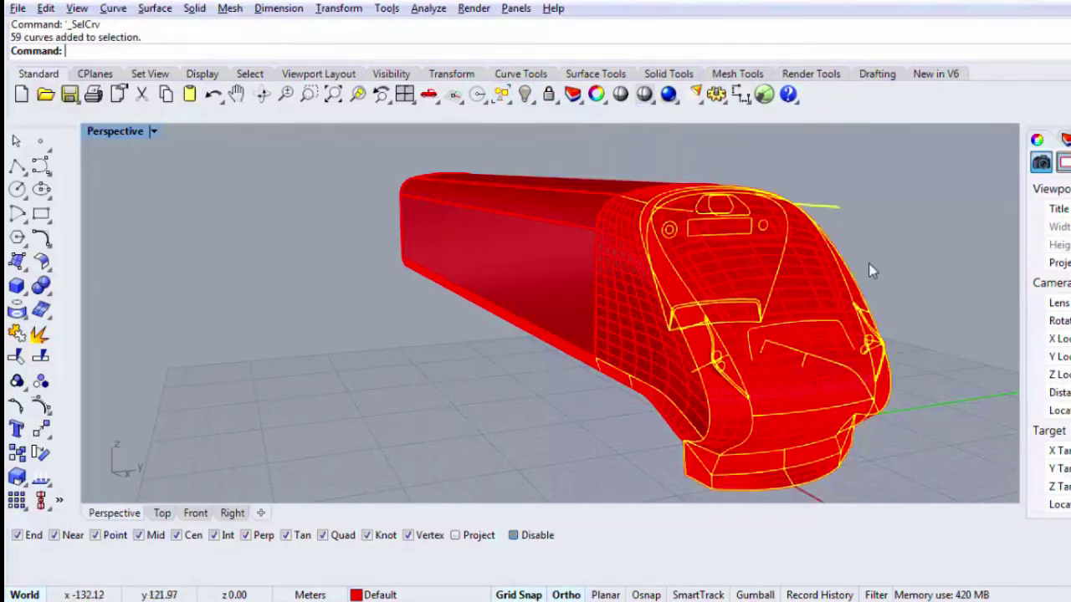
pyautogui.moveTo(869, 263); pyautogui.dragTo(679, 159, button='right')
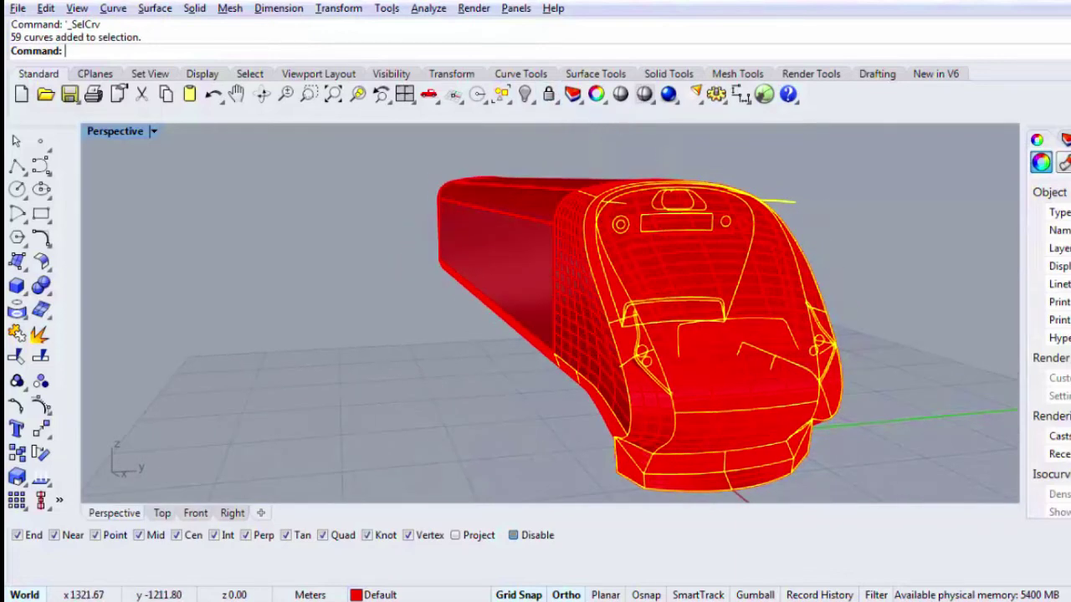
# Step: Create a layer named "curves", move the selected curves onto it and turn the layer off
pyautogui.click(1065, 139)
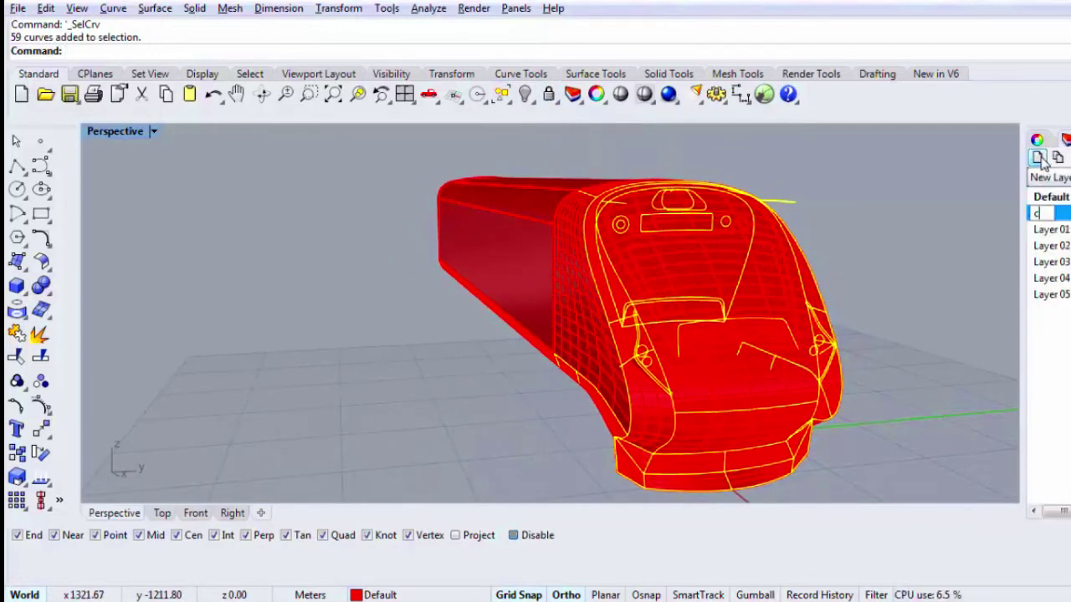
pyautogui.press('Return')
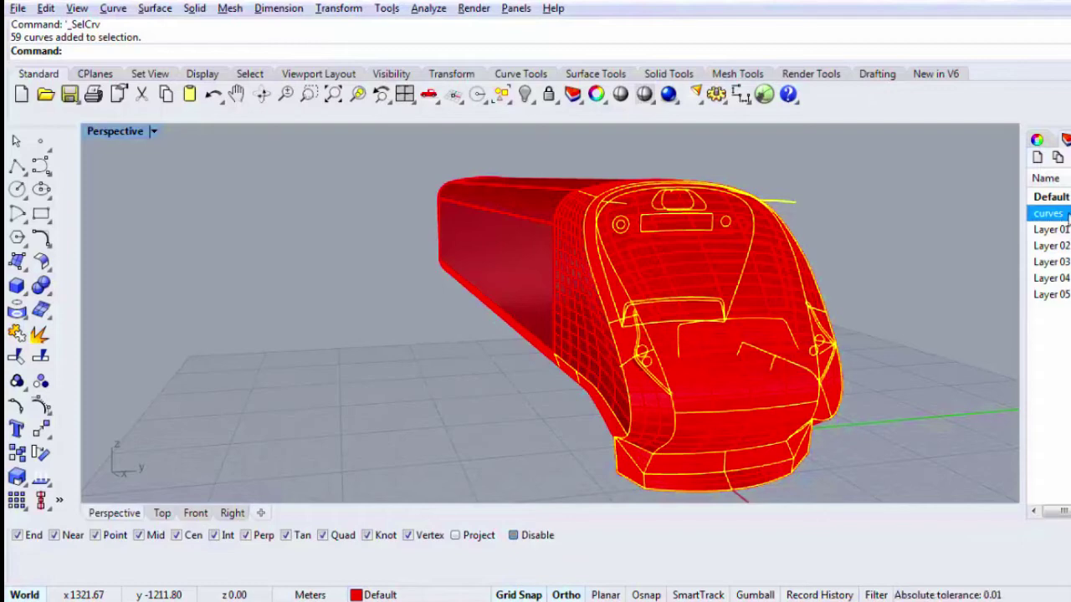
pyautogui.rightClick(1066, 216)
pyautogui.click(1030, 517)
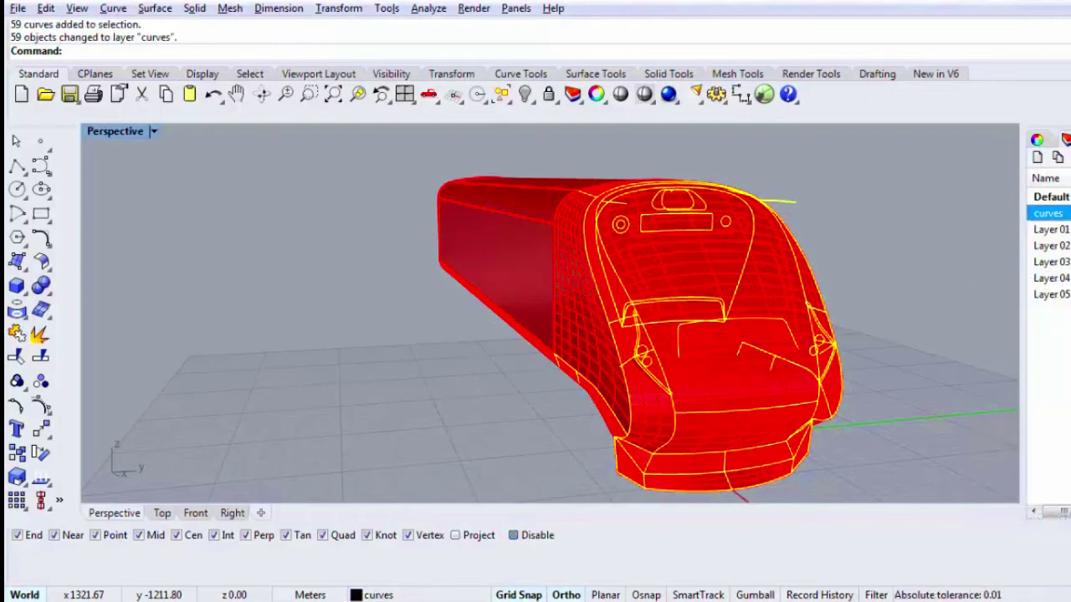
pyautogui.click(1070, 213)
pyautogui.moveTo(936, 278); pyautogui.dragTo(853, 247, button='right')
pyautogui.click(738, 346)
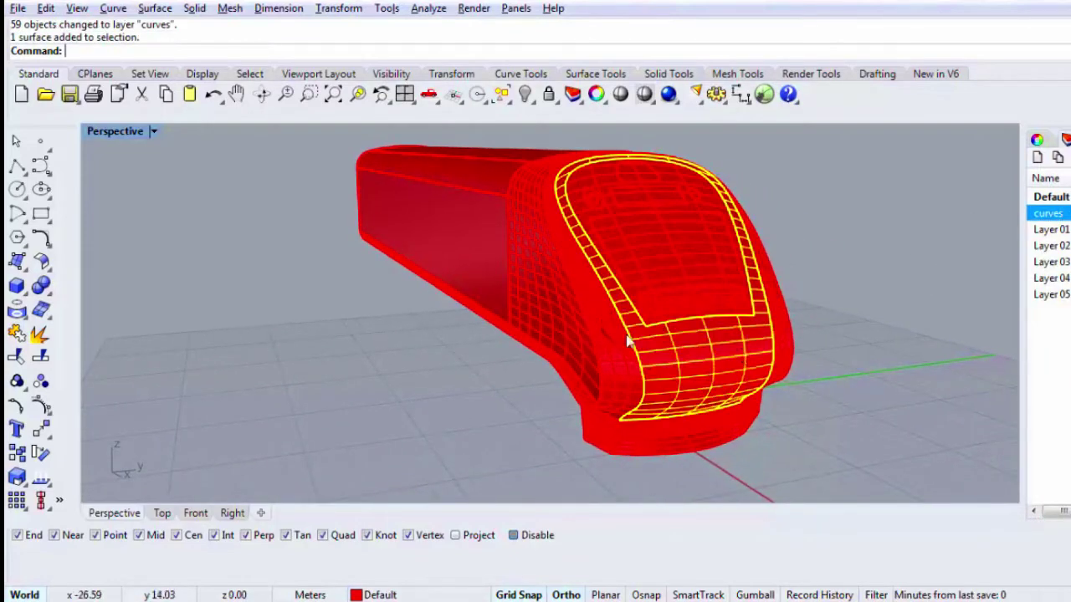
pyautogui.click(330, 289)
pyautogui.moveTo(297, 280); pyautogui.dragTo(904, 358)
pyautogui.moveTo(751, 325); pyautogui.dragTo(493, 361, button='right')
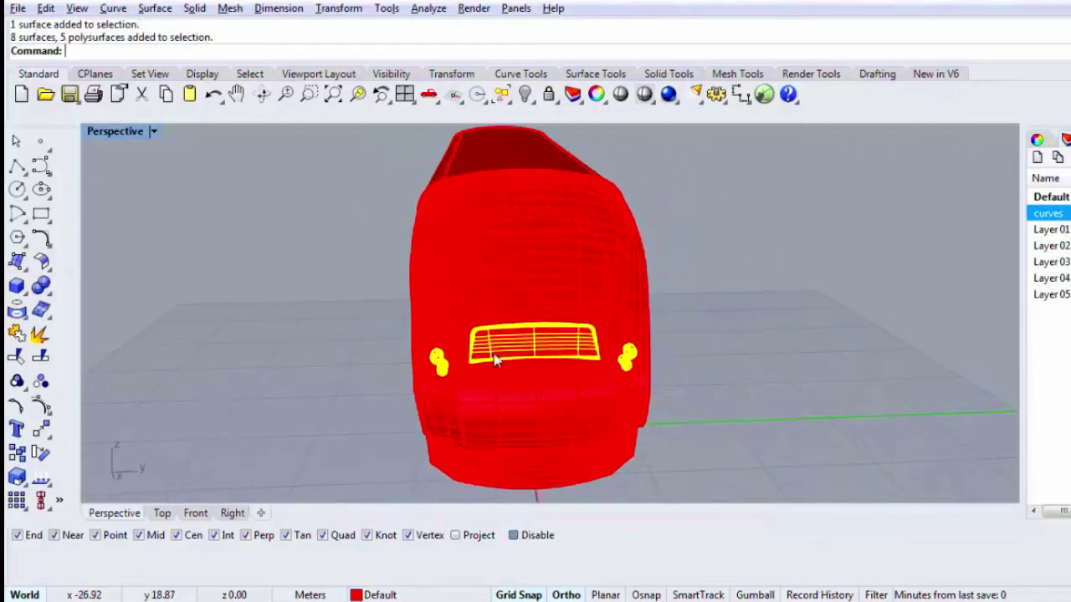
# Step: Select both headlights and the raised front panel on the nose, leaving out the lower skirt surfaces and the flat plane
pyautogui.moveTo(247, 262); pyautogui.dragTo(784, 448)
pyautogui.moveTo(638, 403); pyautogui.dragTo(724, 384, button='right')
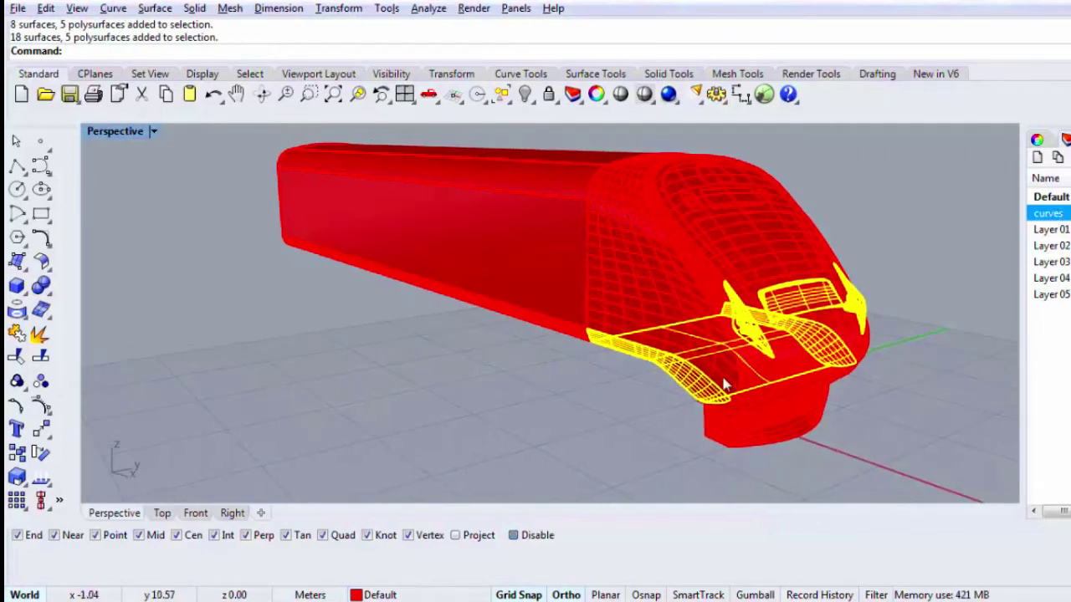
pyautogui.keyDown('ctrl'); pyautogui.click(698, 362); pyautogui.keyUp('ctrl')
pyautogui.keyDown('ctrl'); pyautogui.click(698, 362); pyautogui.keyUp('ctrl')
pyautogui.keyDown('ctrl'); pyautogui.click(815, 349); pyautogui.keyUp('ctrl')
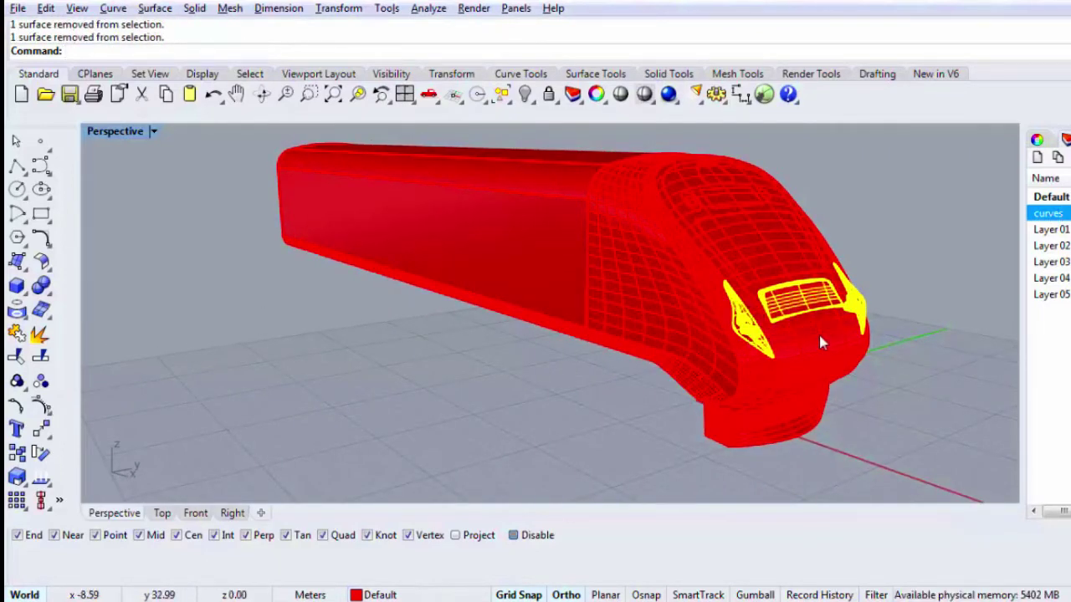
# Step: Add the white nose surface, the windscreen surround and the outer stripe polysurface to the selection and isolate the selected objects
pyautogui.keyDown('shift'); pyautogui.click(819, 335); pyautogui.keyUp('shift')
pyautogui.scroll(3, 724, 300)
pyautogui.scroll(-3, 709, 300)
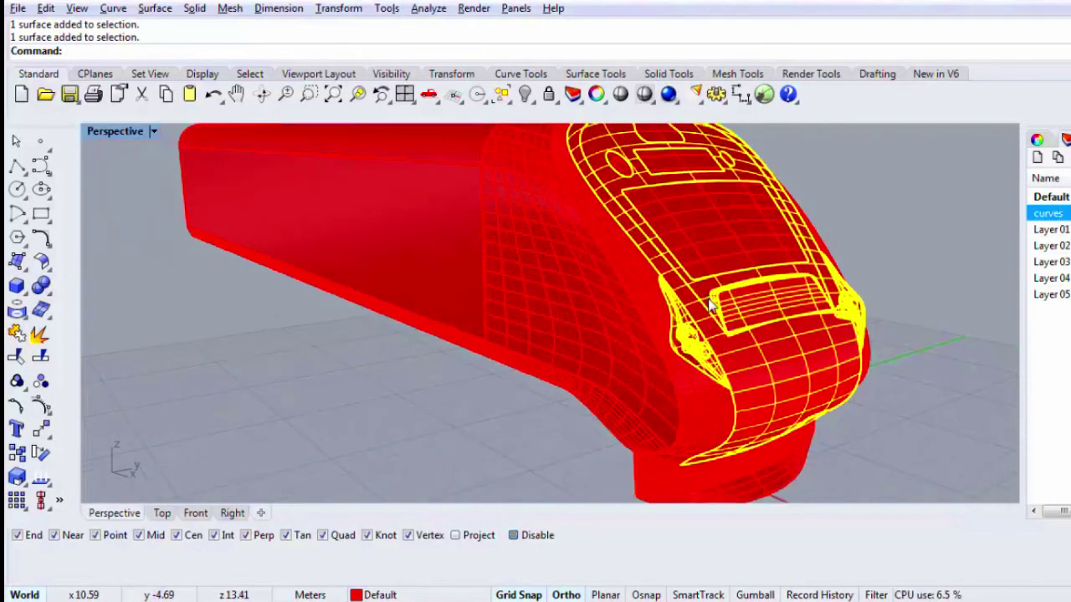
pyautogui.moveTo(709, 300); pyautogui.dragTo(709, 389, button='right')
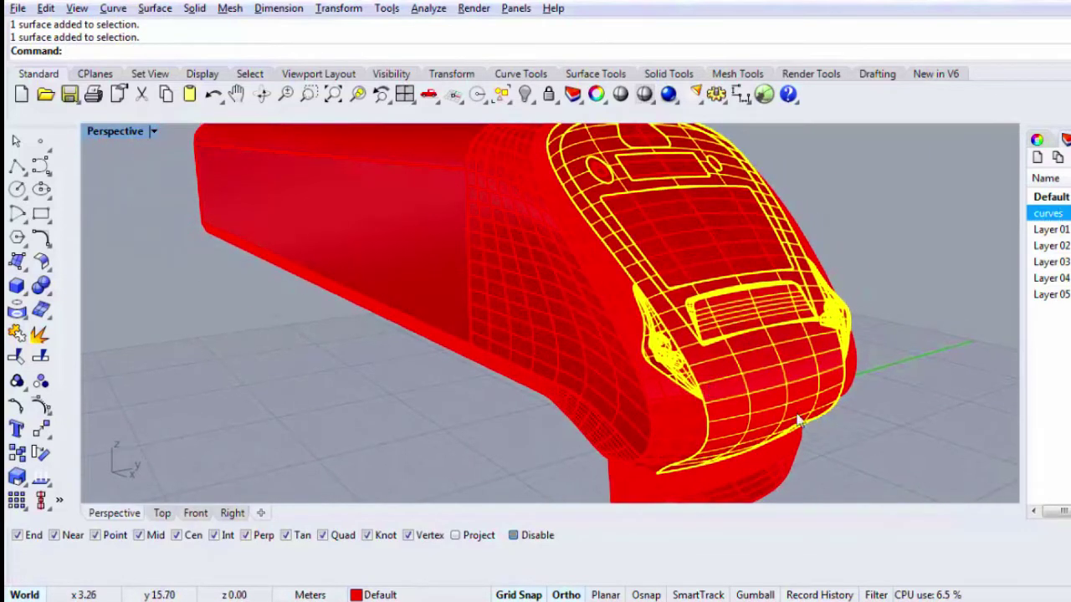
pyautogui.keyDown('shift'); pyautogui.click(684, 425); pyautogui.keyUp('shift')
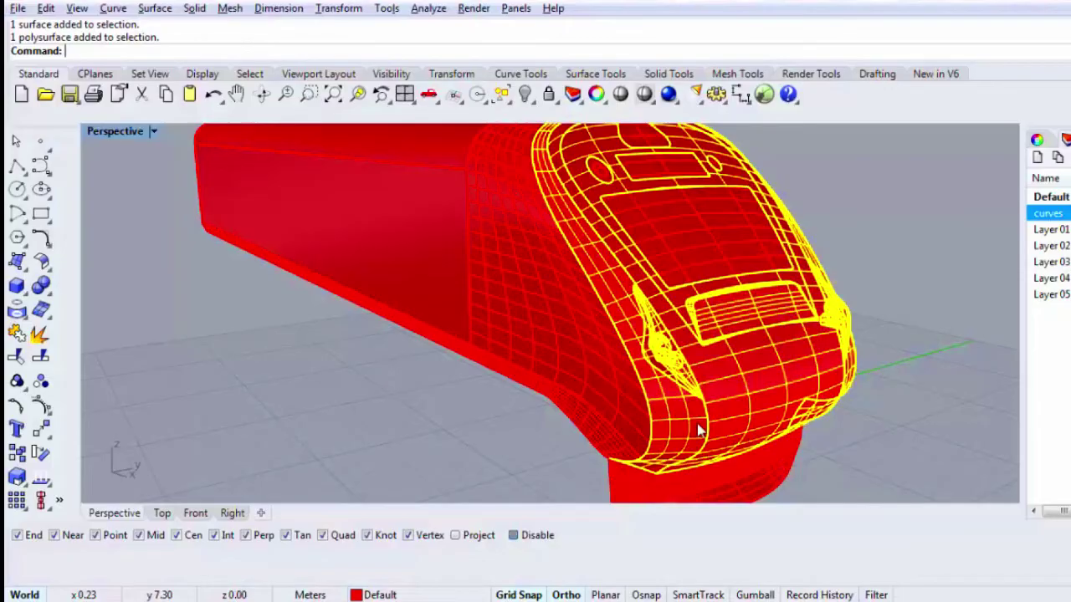
pyautogui.write('Isolate')
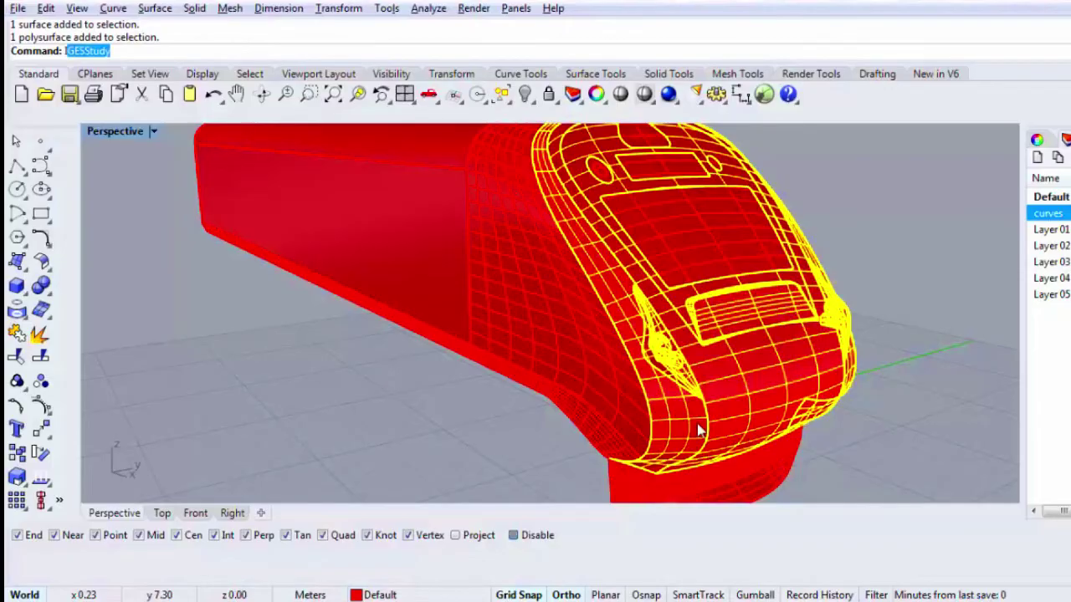
pyautogui.press('Return')
pyautogui.moveTo(518, 275); pyautogui.dragTo(403, 266, button='right')
pyautogui.press('Escape')
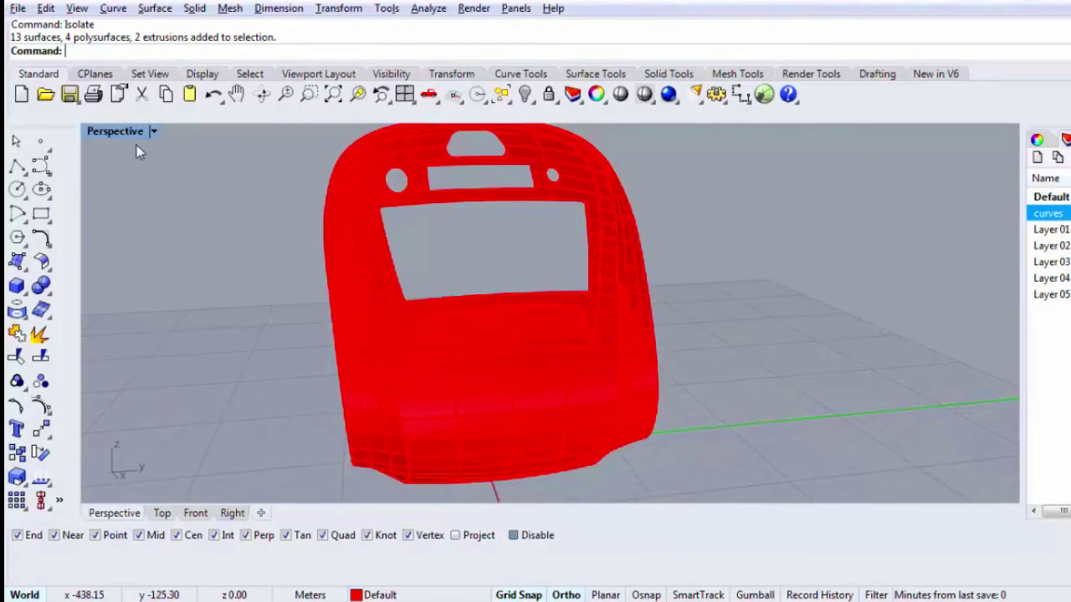
# Step: Fit the isolated nose parts in view and check them in Rendered shading
pyautogui.write('z')
pyautogui.press('Return')
pyautogui.write('e')
pyautogui.press('Return')
pyautogui.click(619, 97)
pyautogui.moveTo(702, 232); pyautogui.dragTo(840, 172, button='right')
pyautogui.press('Escape')
# Step: Maximize the Right viewport and fit the isolated nose over its reference image
pyautogui.doubleClick(101, 134)
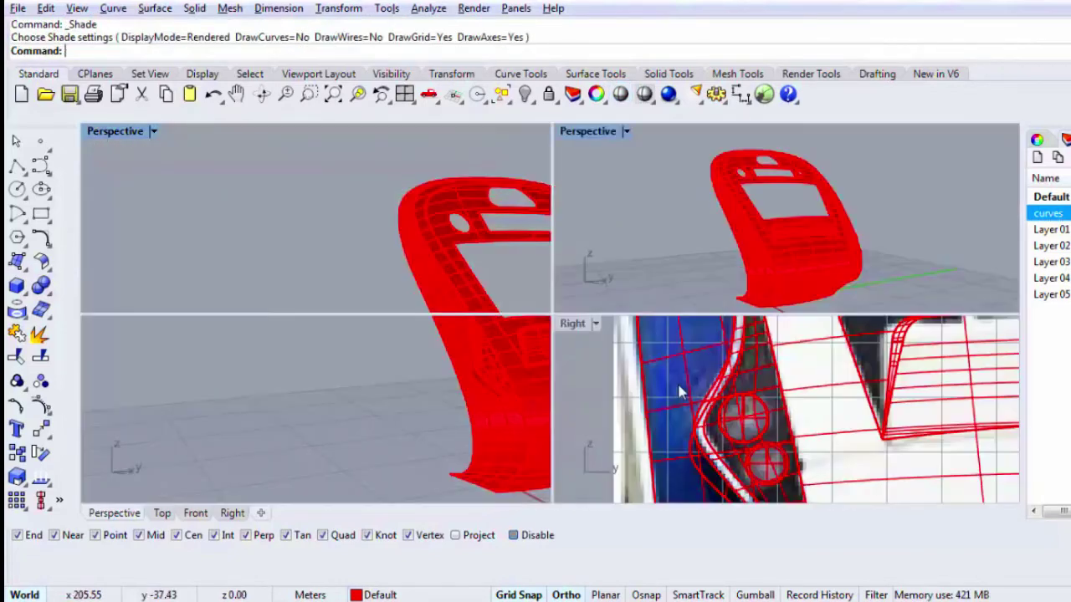
pyautogui.doubleClick(573, 324)
pyautogui.write('z')
pyautogui.press('Return')
pyautogui.write('e')
pyautogui.press('Return')
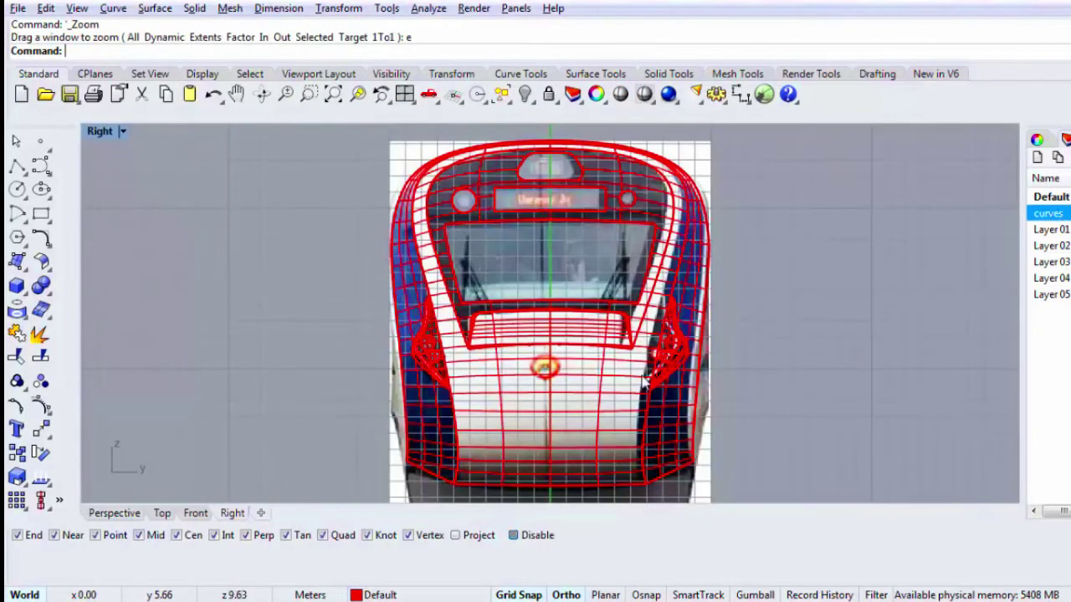
# Step: Duplicate the lower edge of the raised front panel as a separate curve using DupEdge
pyautogui.scroll(3, 549, 266)
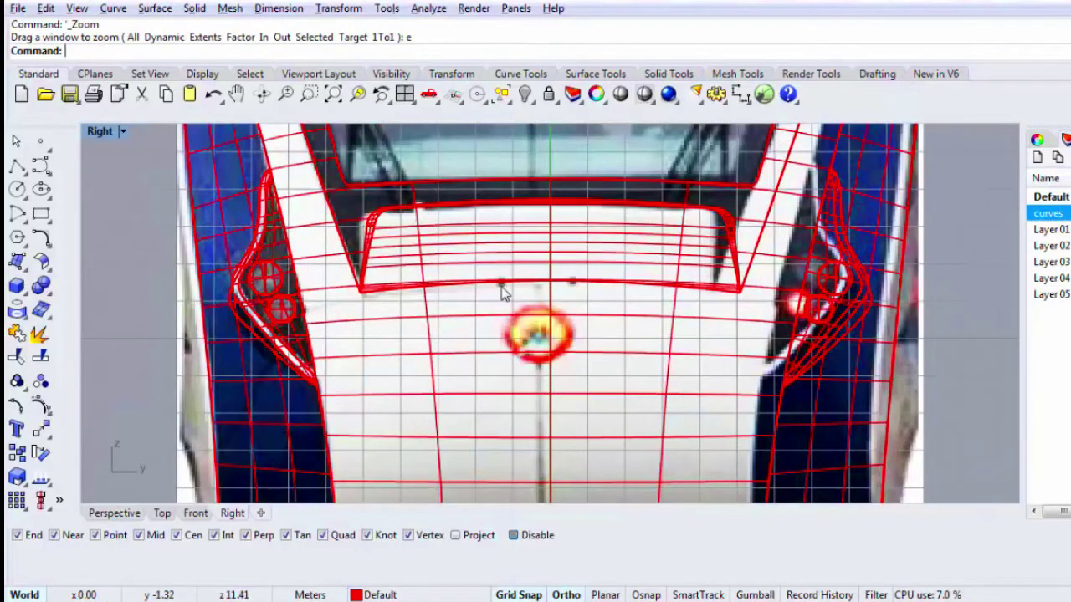
pyautogui.click(502, 291)
pyautogui.press('Escape')
pyautogui.write('Du')
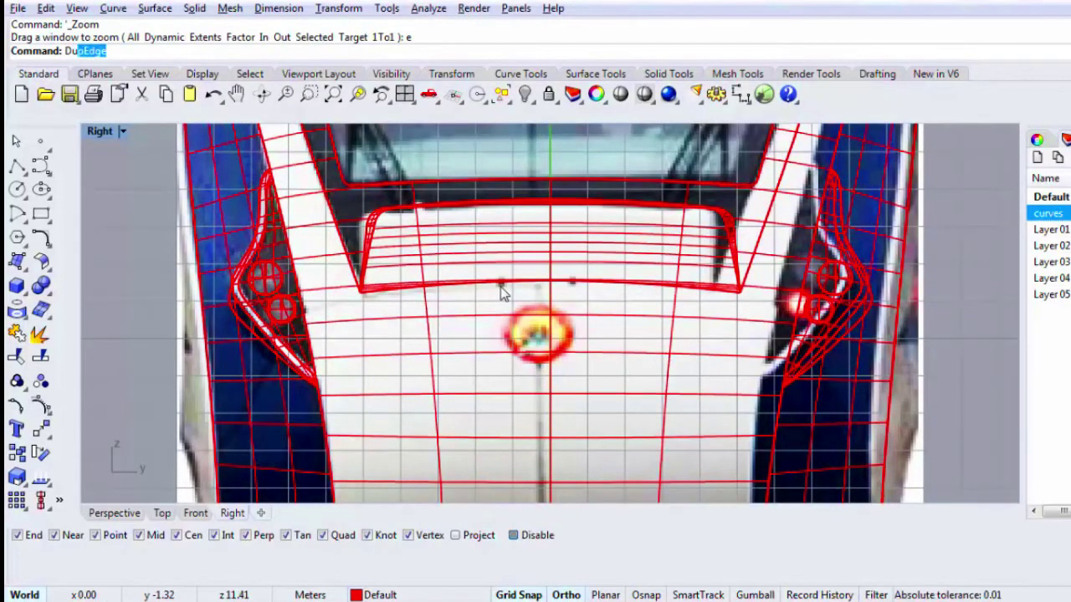
pyautogui.write('p')
pyautogui.press('Return')
pyautogui.click(502, 291)
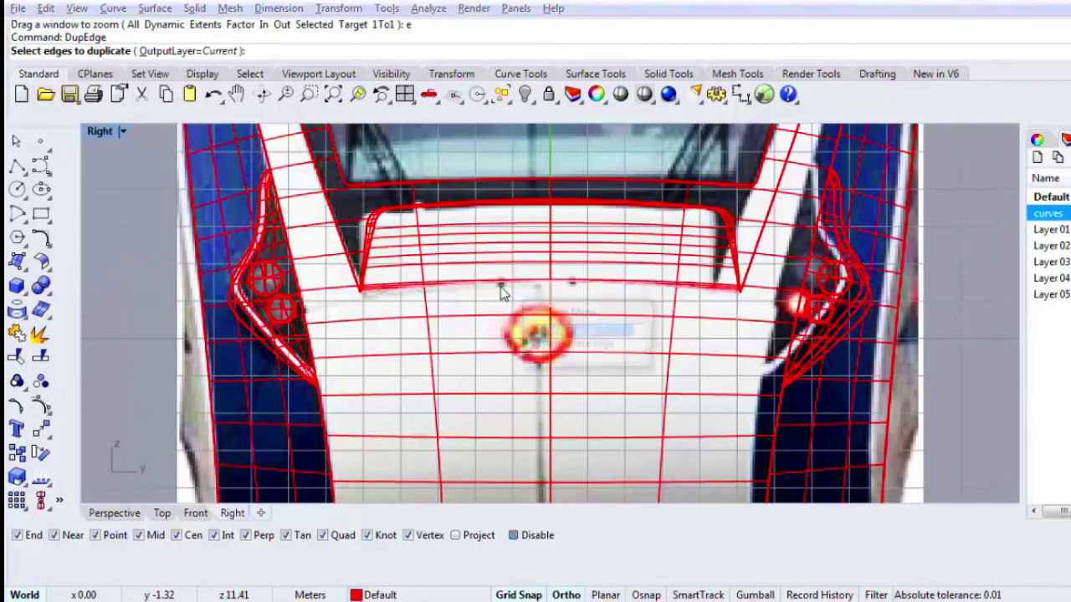
pyautogui.rightClick(502, 291)
pyautogui.moveTo(506, 299); pyautogui.dragTo(513, 254, button='right')
pyautogui.scroll(2, 351, 267)
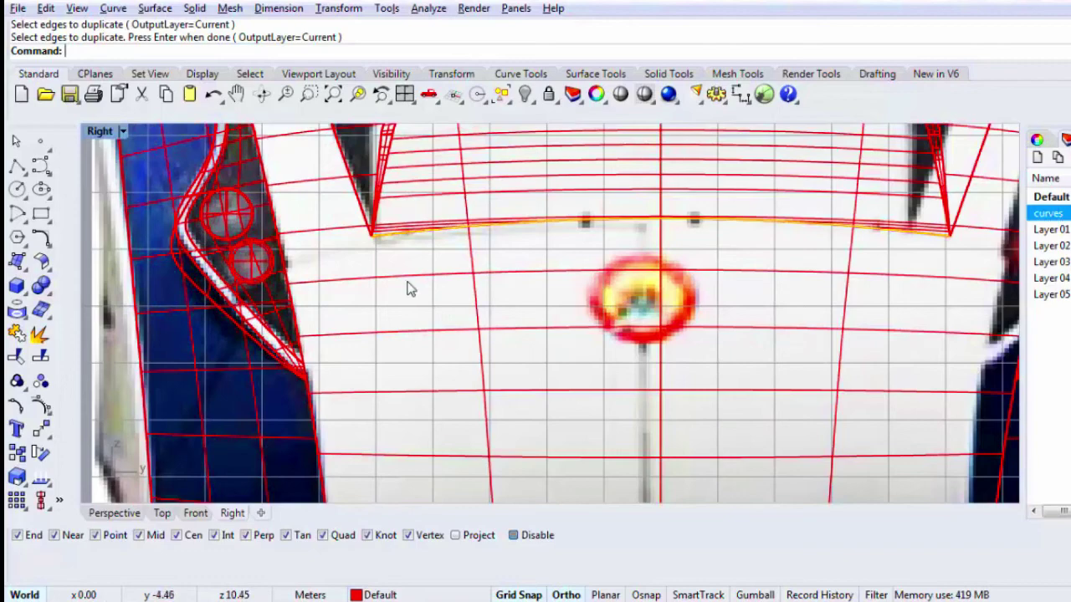
# Step: Draw a flat rectangular plane spanning wider than the nose and enclosing the duplicated edge curve
pyautogui.scroll(-1, 410, 288)
pyautogui.scroll(-6, 467, 254)
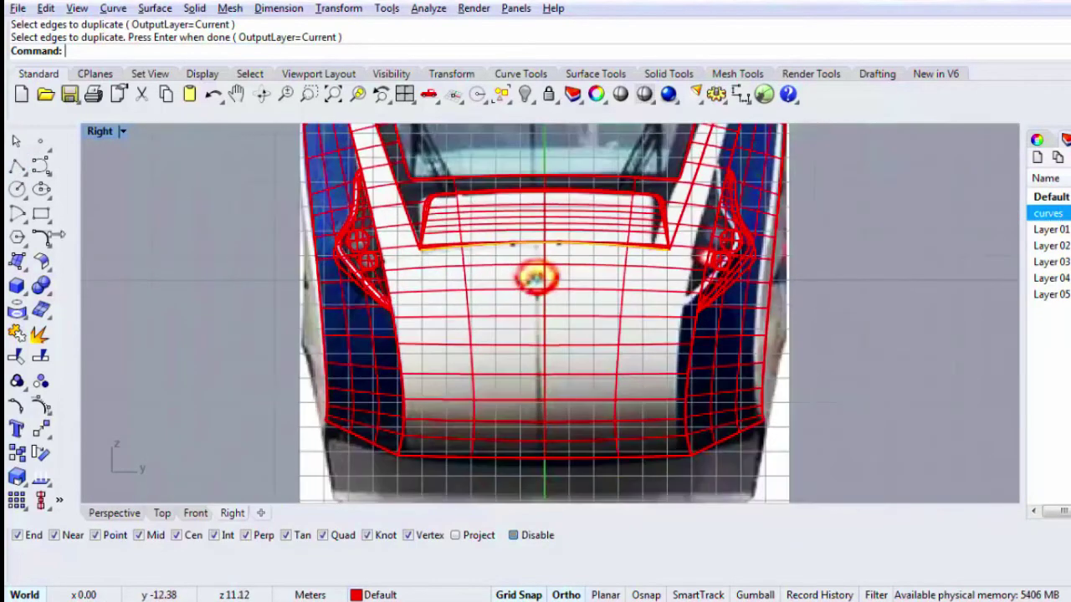
pyautogui.click(12, 264)
pyautogui.click(43, 293)
pyautogui.click(202, 181)
pyautogui.click(862, 307)
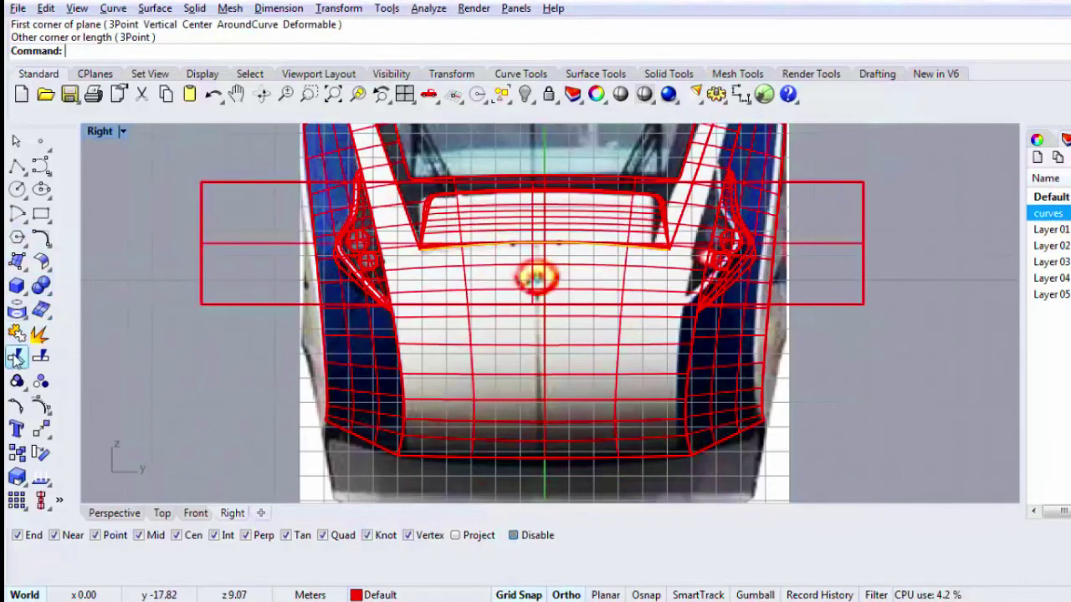
# Step: Pull the duplicated edge curve onto the rectangular plane, then delete the plane
pyautogui.click(15, 318)
pyautogui.click(67, 320)
pyautogui.click(214, 241)
pyautogui.rightClick(214, 242)
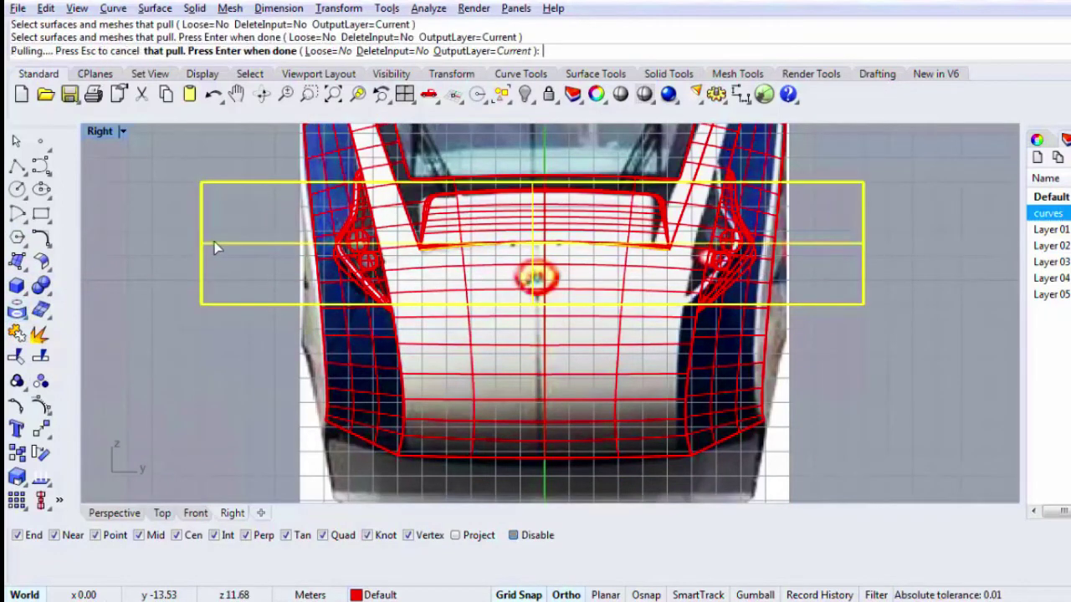
pyautogui.click(214, 242)
pyautogui.press('Delete')
# Step: Select the pulled curve in the Perspective view to check its position, and return to the maximized Right view
pyautogui.moveTo(859, 225); pyautogui.dragTo(770, 251, button='right')
pyautogui.click(735, 237)
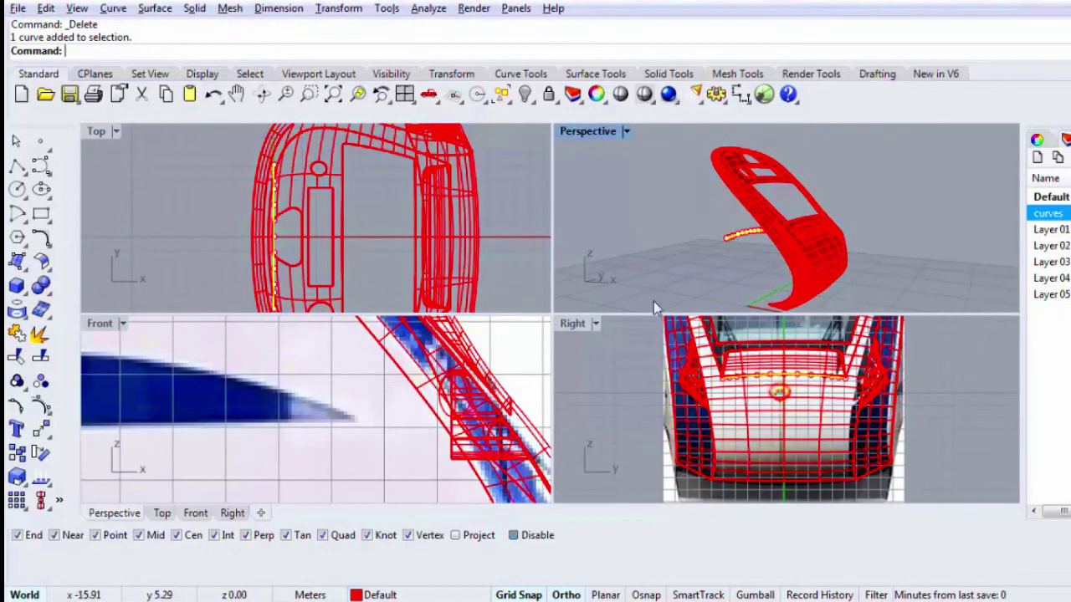
pyautogui.click(577, 326)
pyautogui.doubleClick(577, 325)
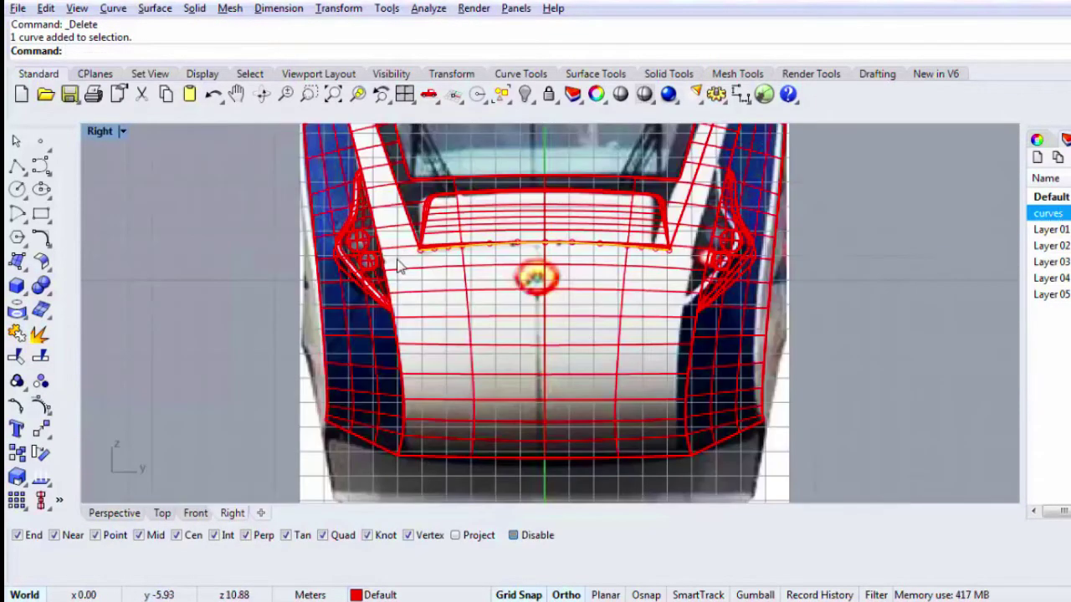
# Step: Draw a short straight polyline along the inner edge of the left headlight with object snaps disabled and grid snap off
pyautogui.scroll(4, 437, 280)
pyautogui.moveTo(345, 271); pyautogui.dragTo(374, 287, button='right')
pyautogui.scroll(2, 448, 286)
pyautogui.click(16, 168)
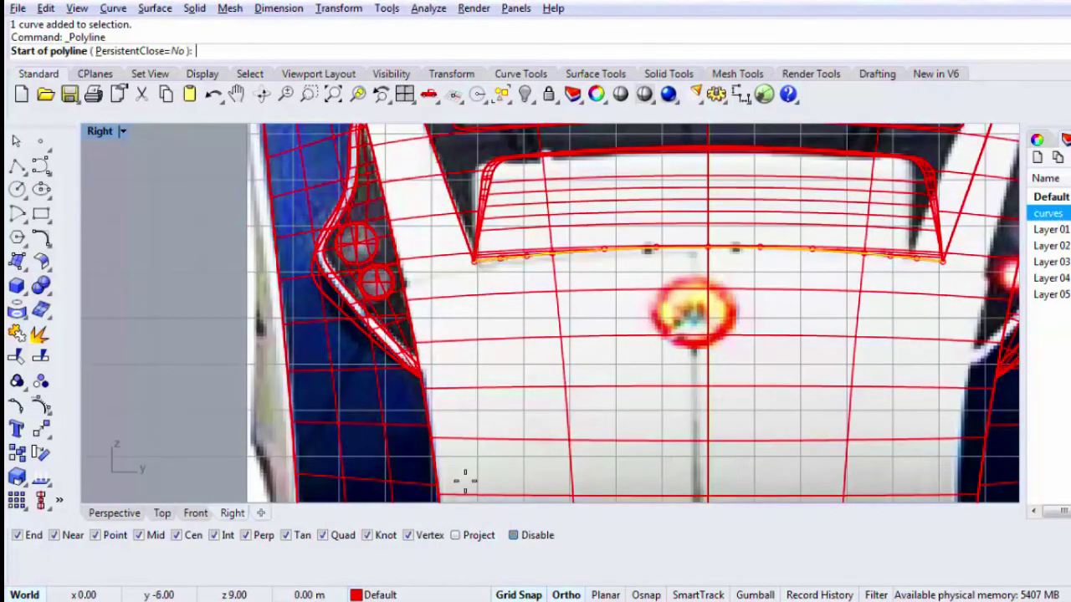
pyautogui.click(517, 535)
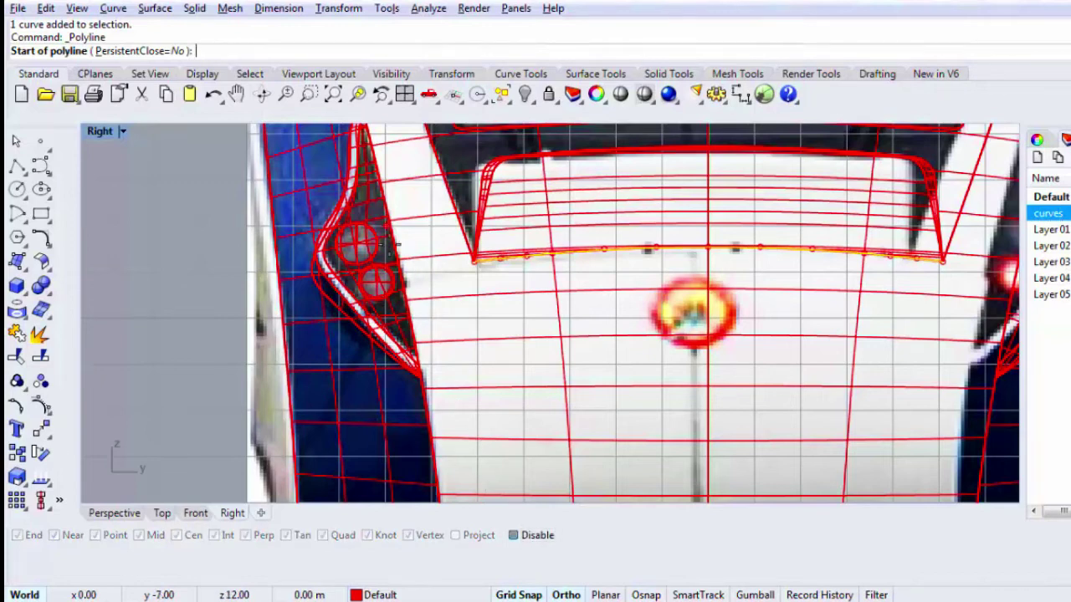
pyautogui.press('F9')
pyautogui.scroll(3, 395, 240)
pyautogui.click(428, 312)
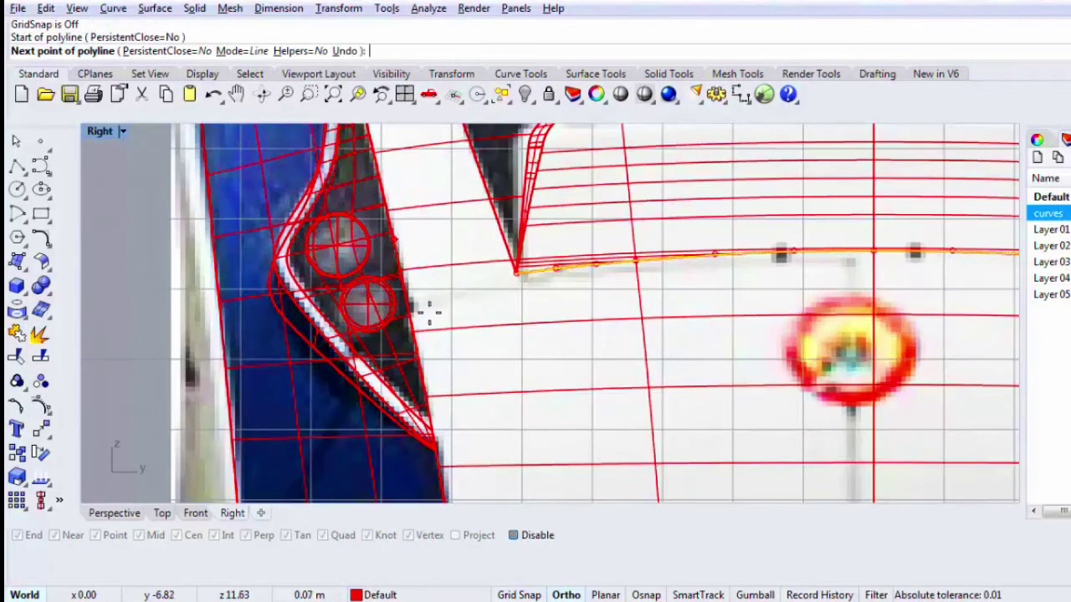
pyautogui.click(431, 375)
pyautogui.press('Return')
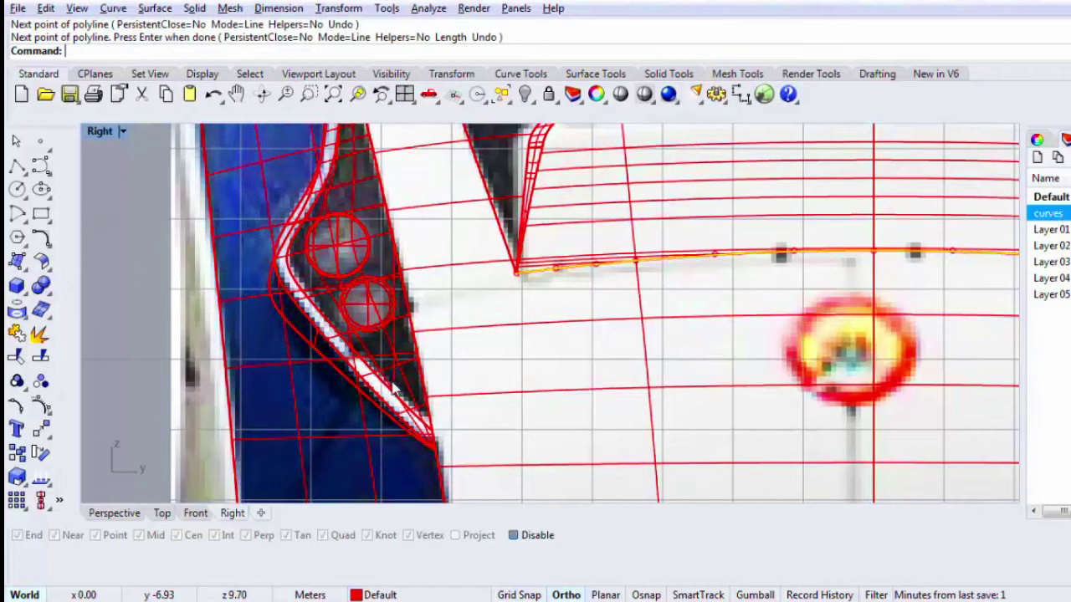
# Step: Select the short headlight line and extend the panel's lower edge curve past its corner towards the left headlight with Extend
pyautogui.click(393, 383)
pyautogui.click(394, 376)
pyautogui.click(393, 381)
pyautogui.moveTo(394, 381); pyautogui.dragTo(423, 377)
pyautogui.press('Escape')
pyautogui.click(424, 374)
pyautogui.rightClick(423, 374)
pyautogui.write('E')
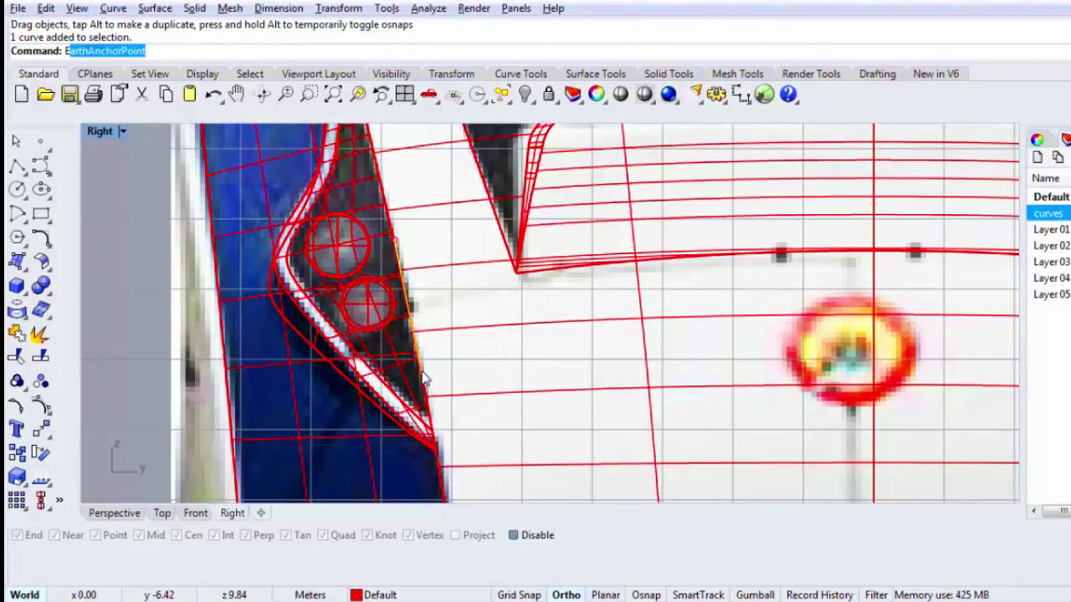
pyautogui.write('xtend')
pyautogui.press('Return')
pyautogui.click(533, 277)
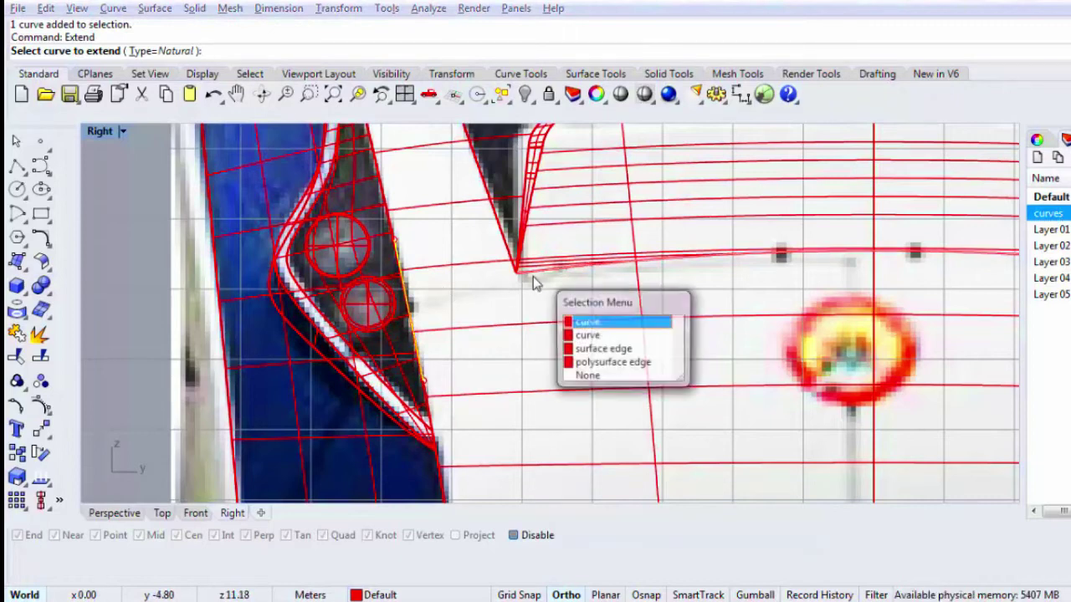
pyautogui.click(533, 276)
pyautogui.click(446, 283)
pyautogui.press('Return')
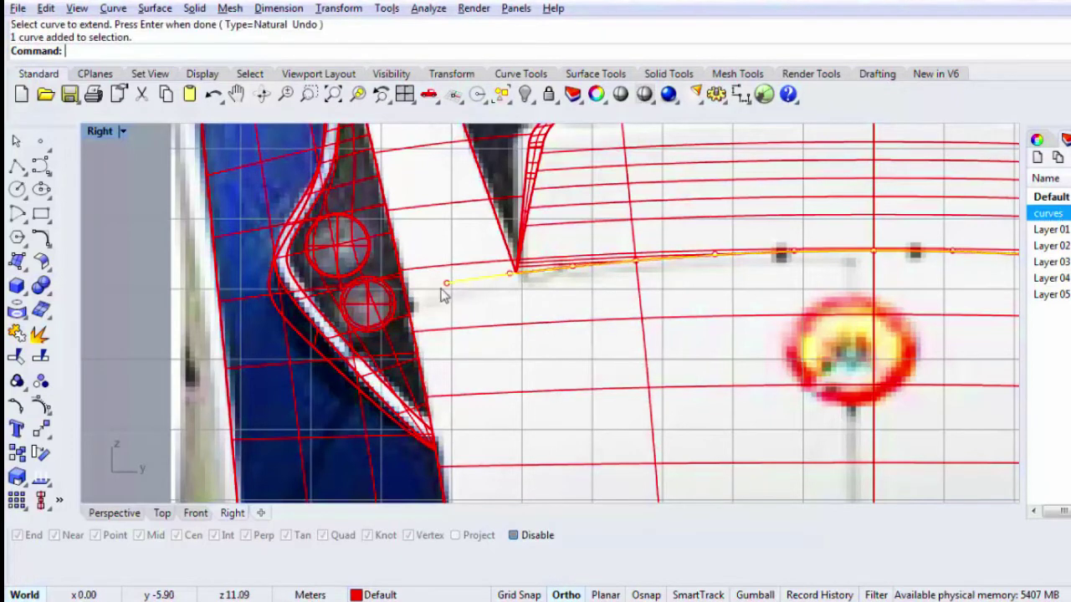
# Step: Extend the panel edge curve further to meet the short line beside the left headlight, with object snaps enabled
pyautogui.press('Escape')
pyautogui.press('Return')
pyautogui.click(407, 303)
pyautogui.press('Return')
pyautogui.press('Return')
pyautogui.click(451, 286)
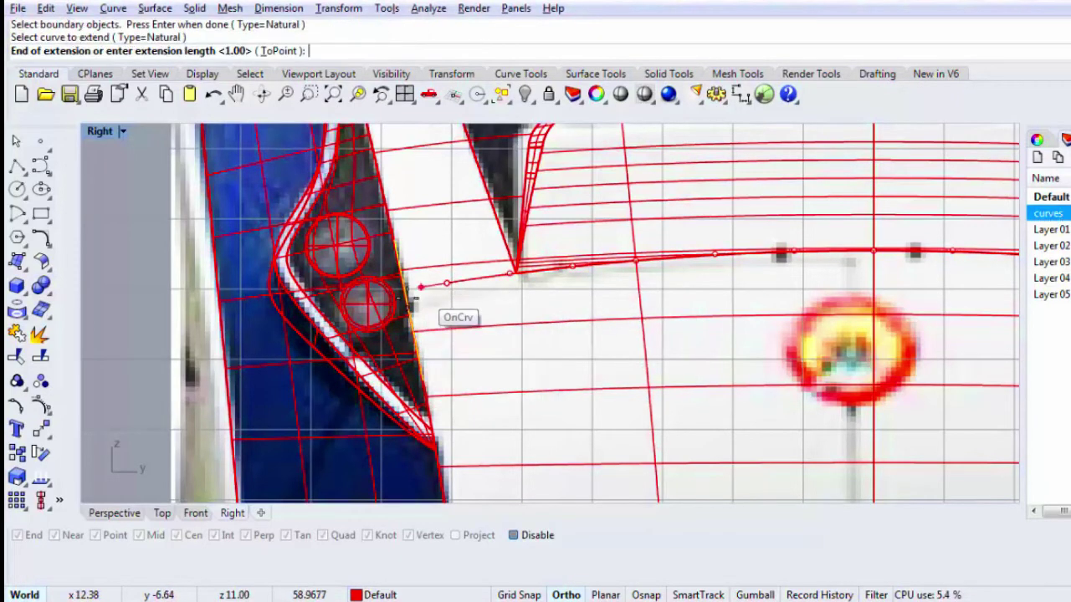
pyautogui.click(513, 536)
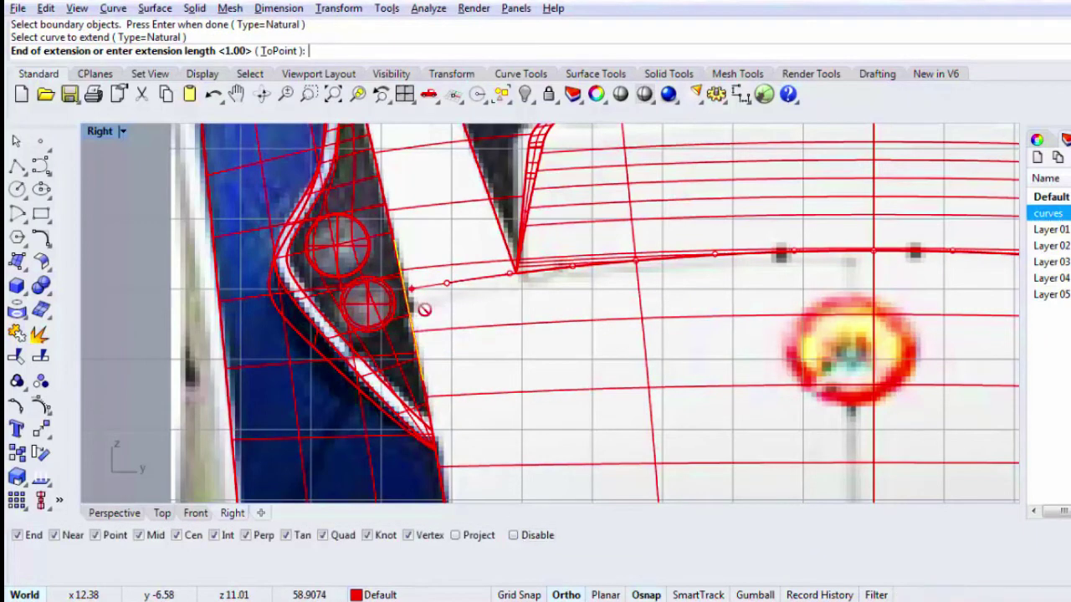
pyautogui.click(418, 293)
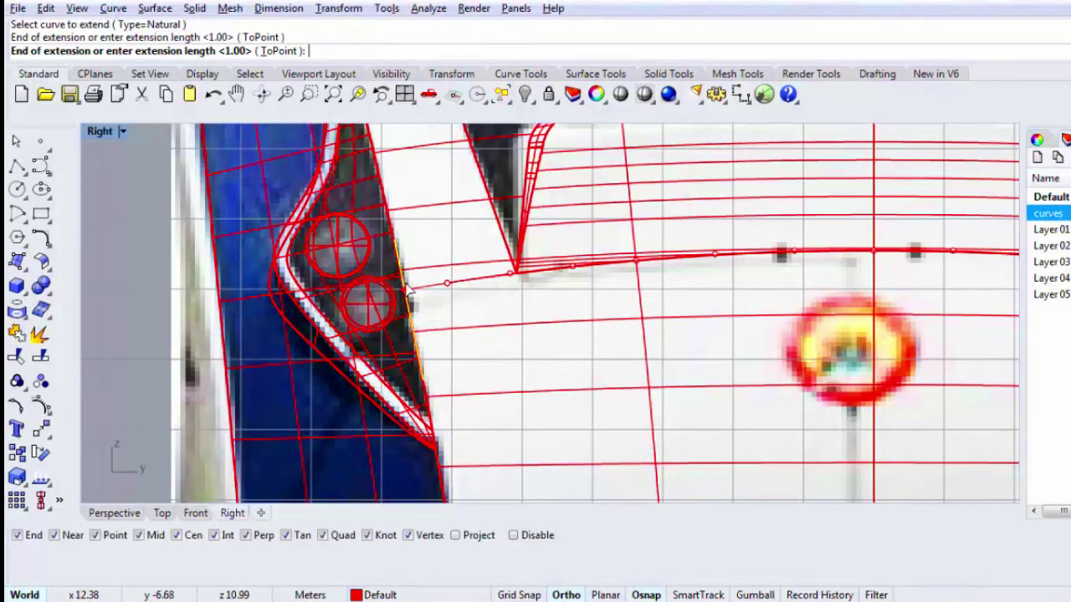
pyautogui.press('Return')
pyautogui.click(421, 291)
# Step: Delete the short boundary line along the left headlight's inner edge
pyautogui.scroll(-8, 423, 295)
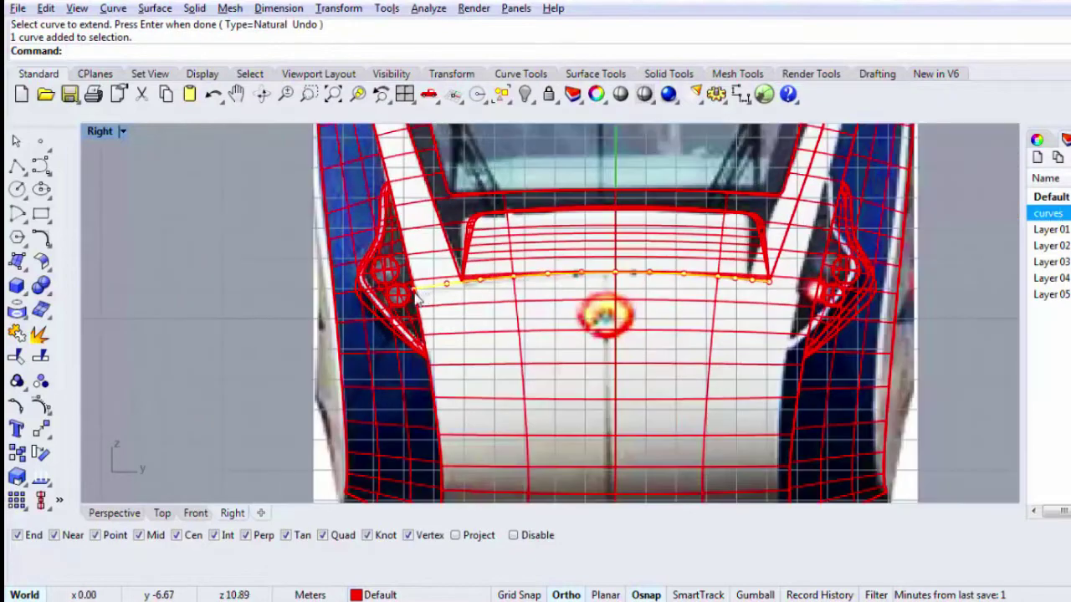
pyautogui.scroll(12, 422, 296)
pyautogui.click(422, 297)
pyautogui.press('Delete')
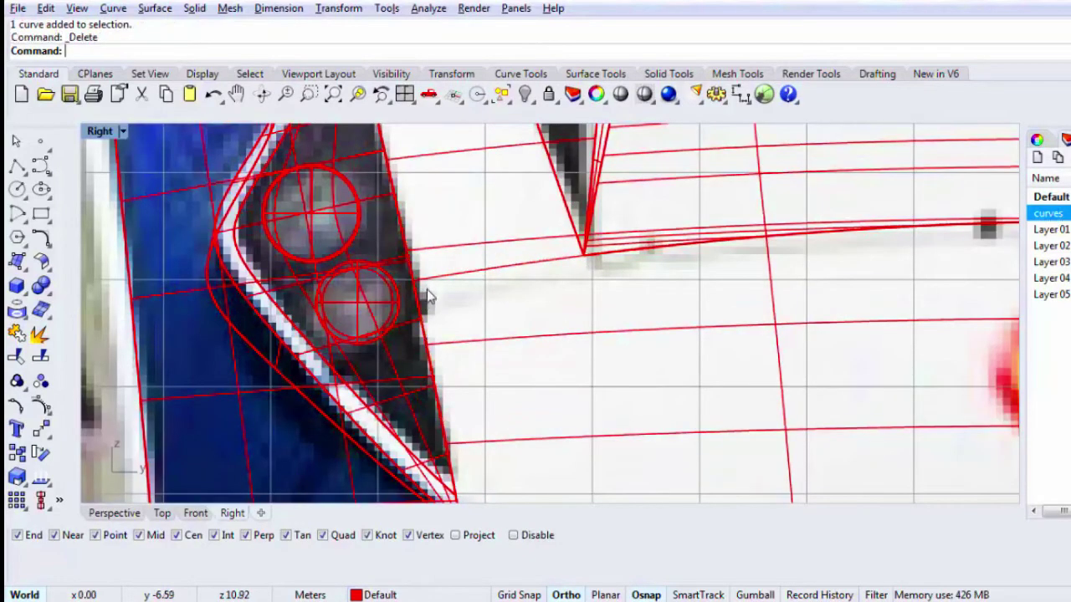
pyautogui.scroll(-4, 418, 276)
# Step: Move the extended panel edge curve straight down, below the raised front panel
pyautogui.click(406, 233)
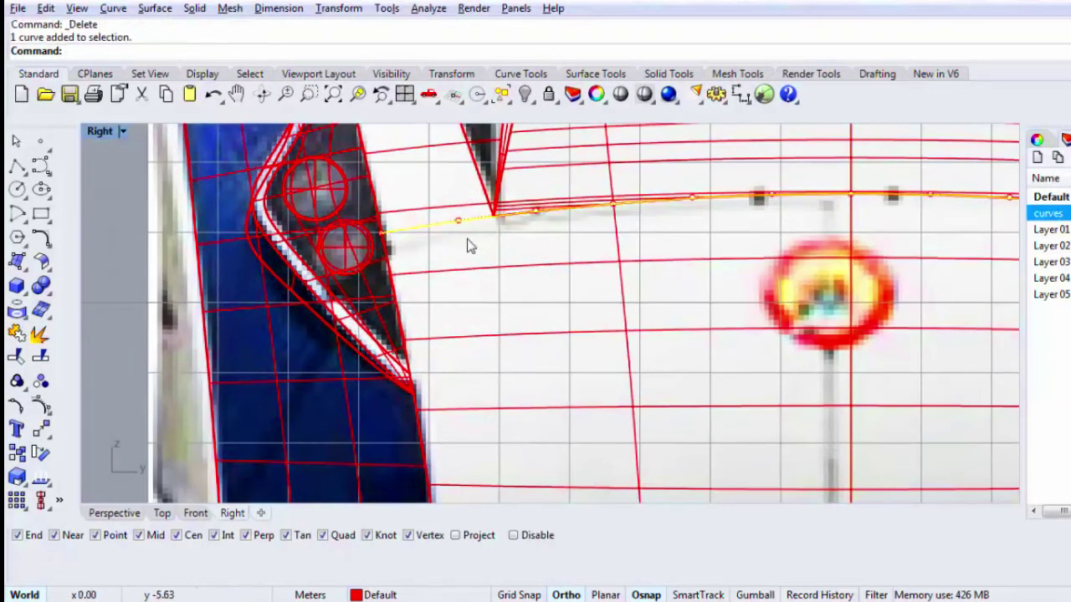
pyautogui.write('m')
pyautogui.press('Return')
pyautogui.click(516, 241)
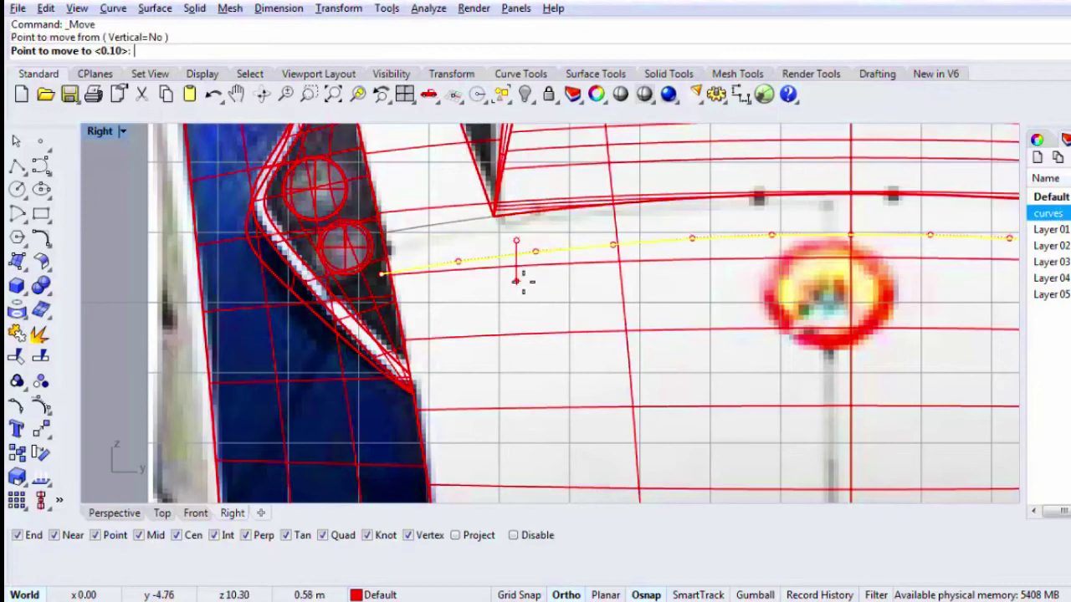
pyautogui.click(520, 272)
# Step: Draw a straight polyline from the moved curve's end at the left headlight diagonally down past the nose's outer edge, with Ortho and object snaps off
pyautogui.scroll(3, 414, 282)
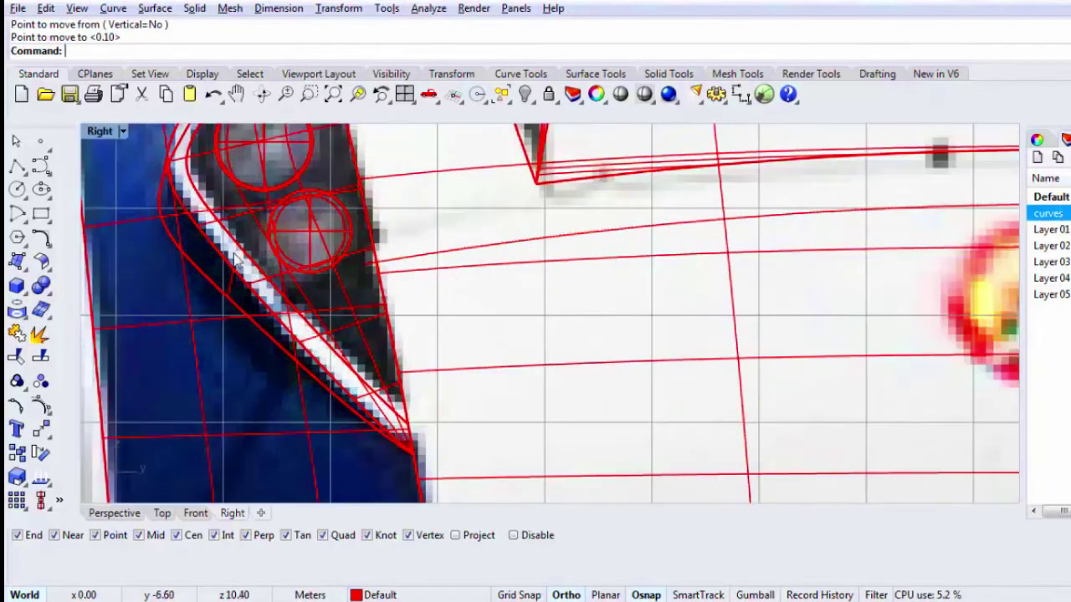
pyautogui.click(16, 166)
pyautogui.click(368, 274)
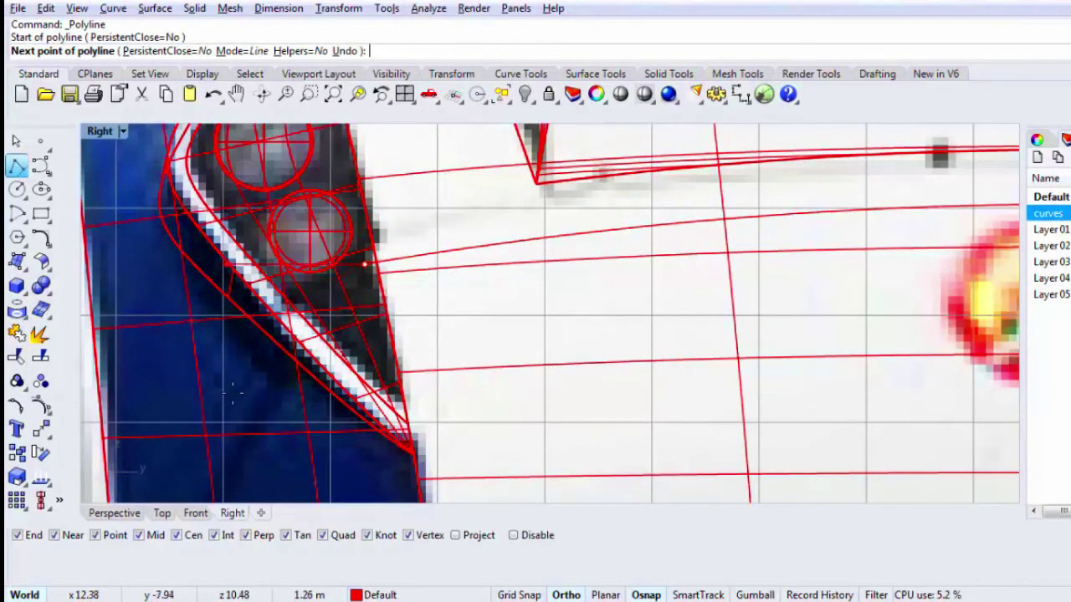
pyautogui.scroll(-1, 312, 344)
pyautogui.scroll(-2, 305, 343)
pyautogui.scroll(2, 287, 353)
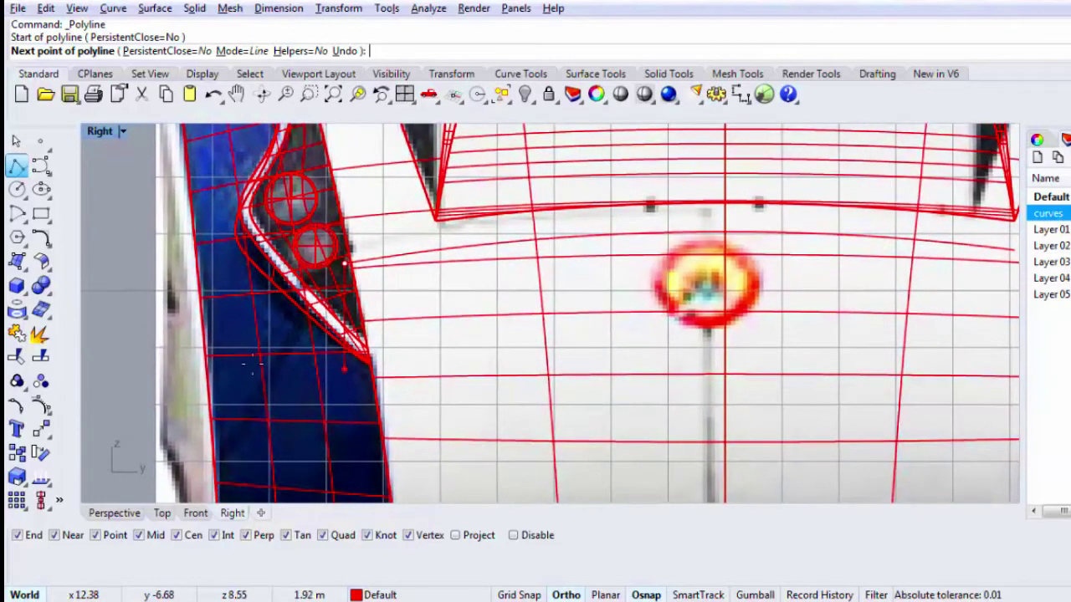
pyautogui.click(527, 535)
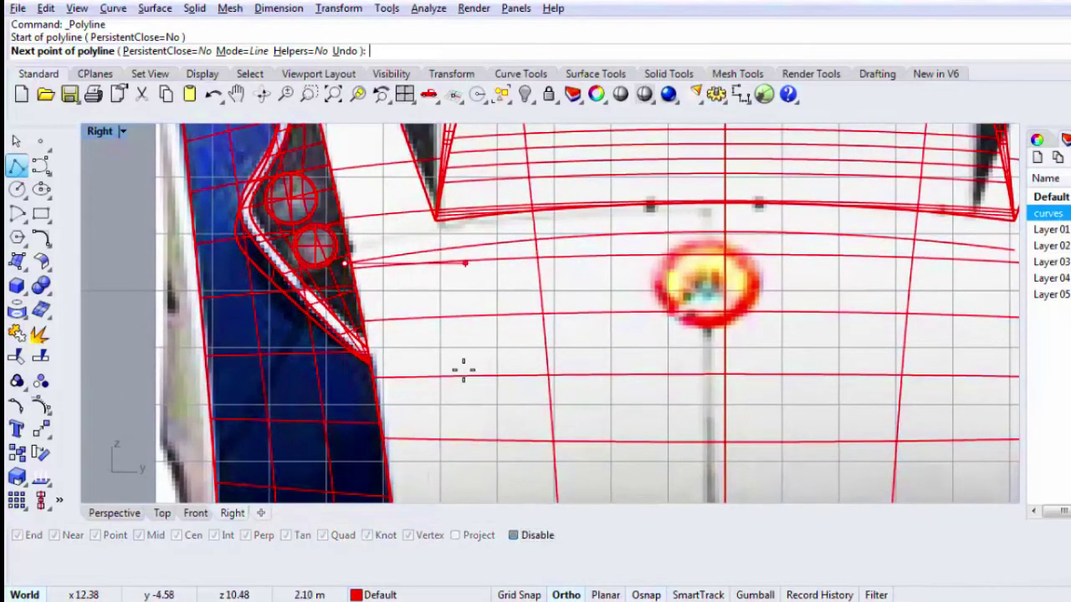
pyautogui.scroll(-2, 461, 370)
pyautogui.press('F9')
pyautogui.press('F8')
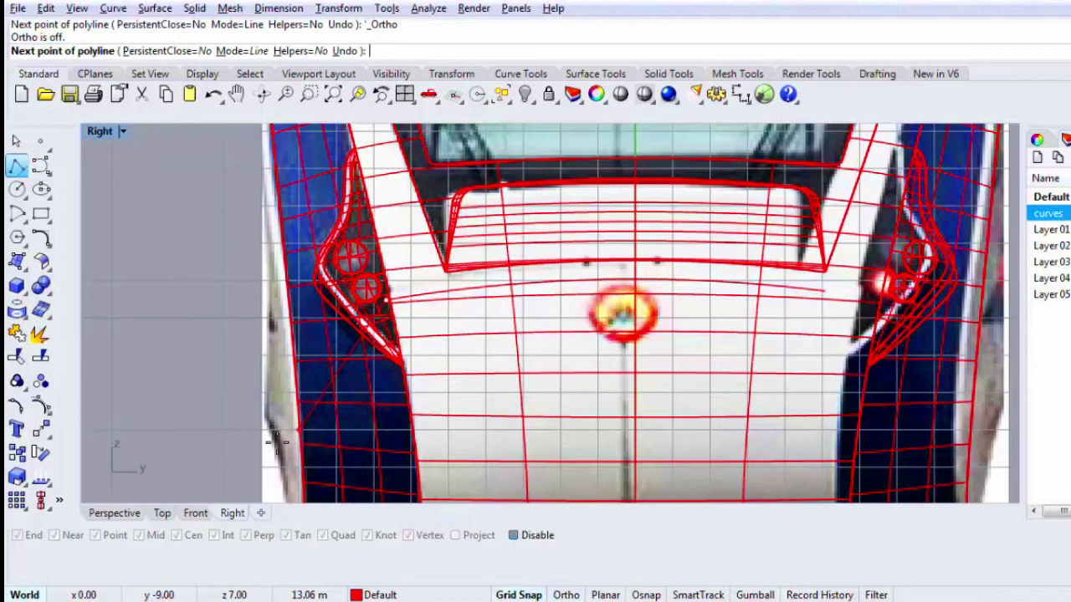
pyautogui.press('F9')
pyautogui.click(270, 459)
pyautogui.press('Return')
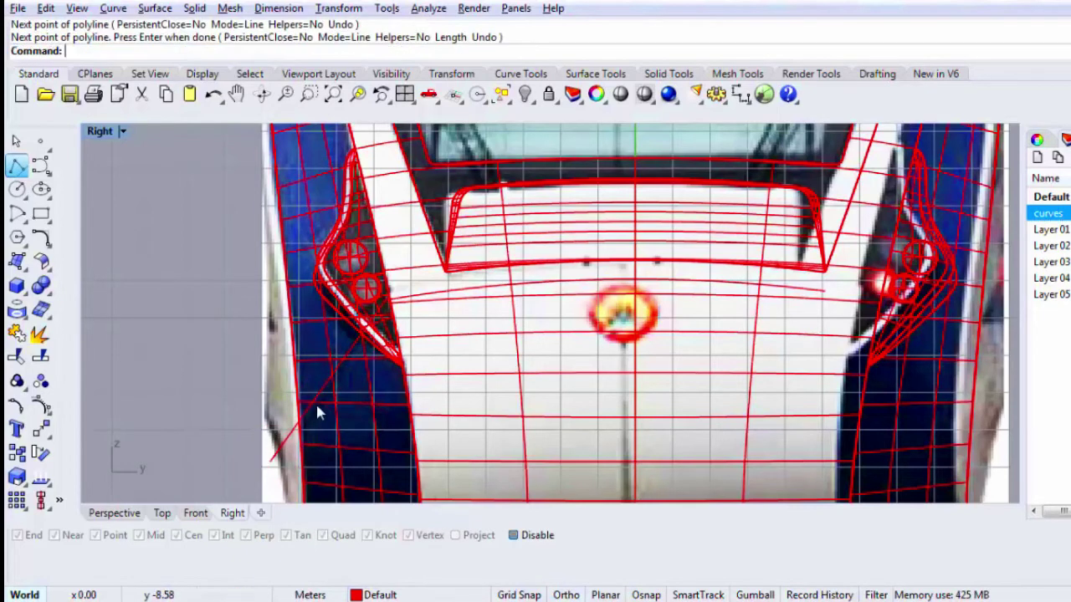
# Step: Delete the extended curve that crosses the white nose surface below the raised panel
pyautogui.click(424, 297)
pyautogui.click(407, 309)
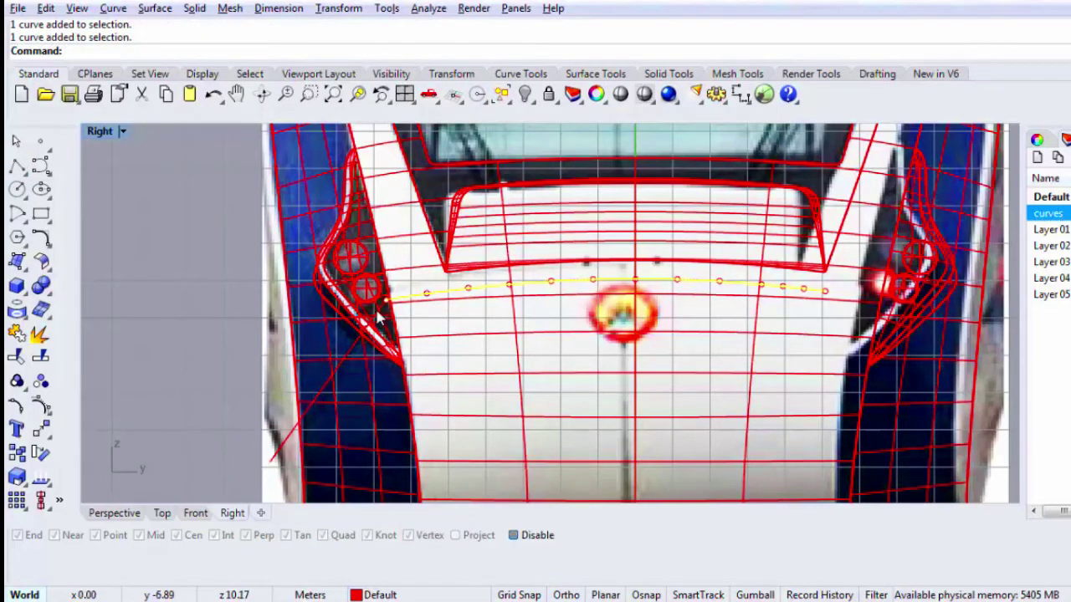
pyautogui.scroll(3, 378, 314)
pyautogui.press('Delete')
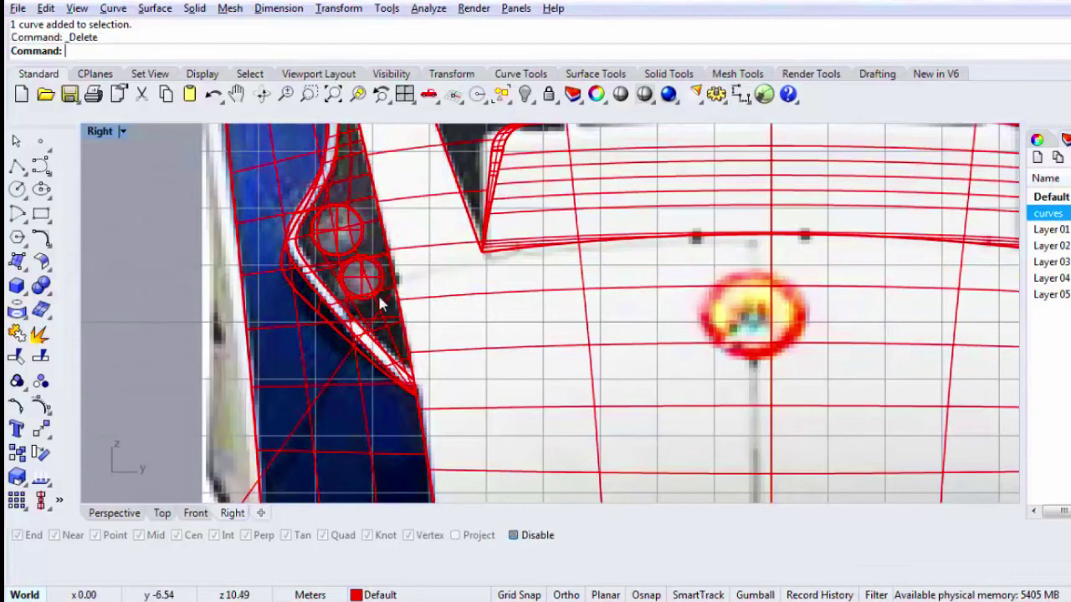
# Step: Move the diagonal line's upper endpoint onto the left headlight's inner edge with object snaps enabled
pyautogui.click(379, 298)
pyautogui.scroll(5, 381, 301)
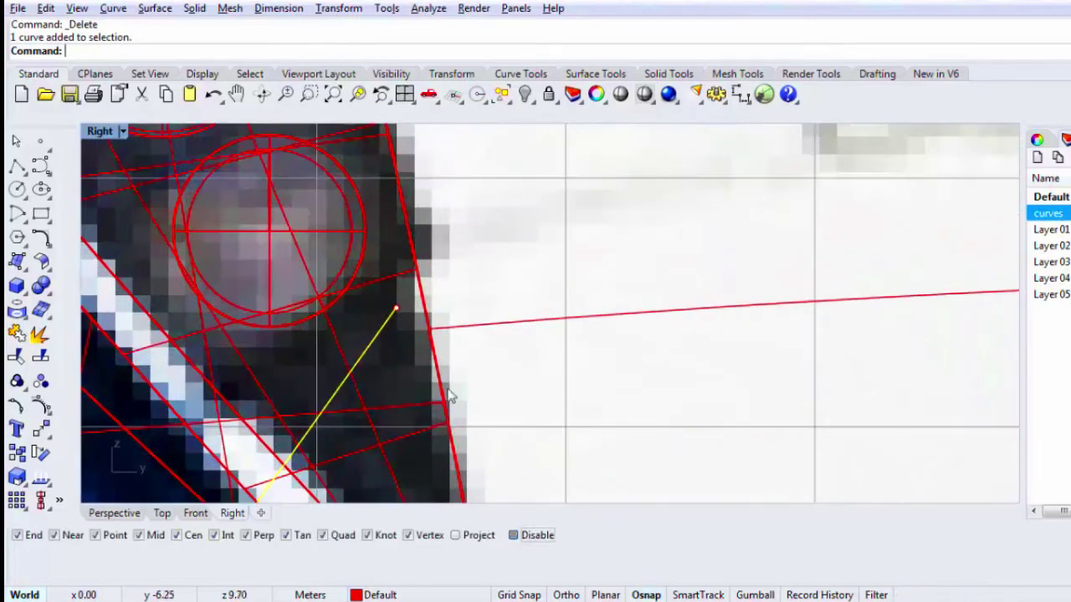
pyautogui.click(394, 309)
pyautogui.scroll(-5, 414, 318)
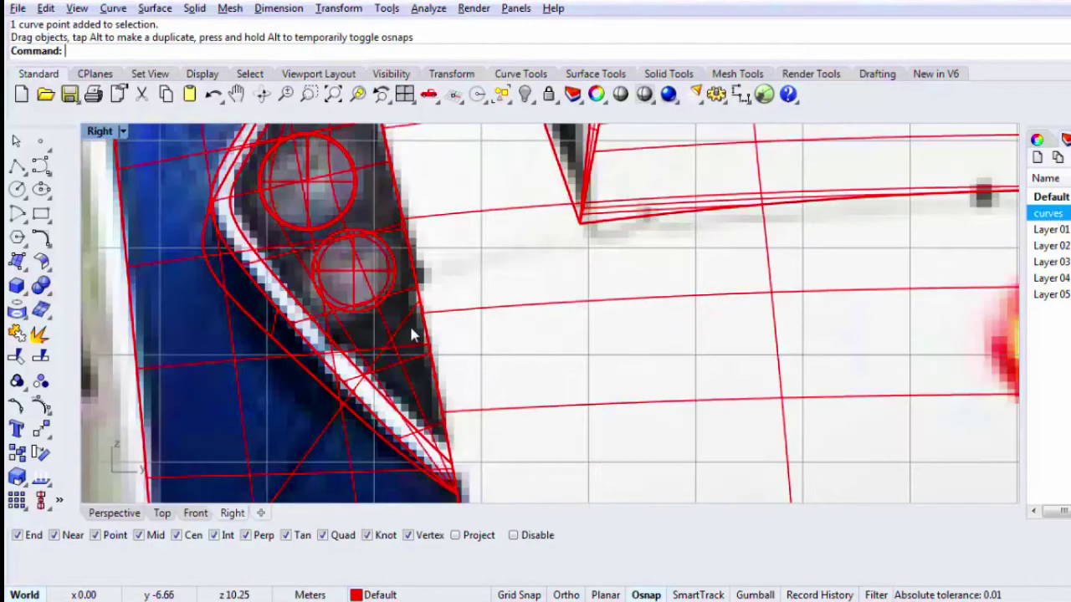
pyautogui.scroll(-3, 410, 326)
pyautogui.scroll(3, 408, 325)
# Step: Move the left diagonal line's lower endpoint upward outside the nose's outer edge, giving the line a shallower slope
pyautogui.click(408, 324)
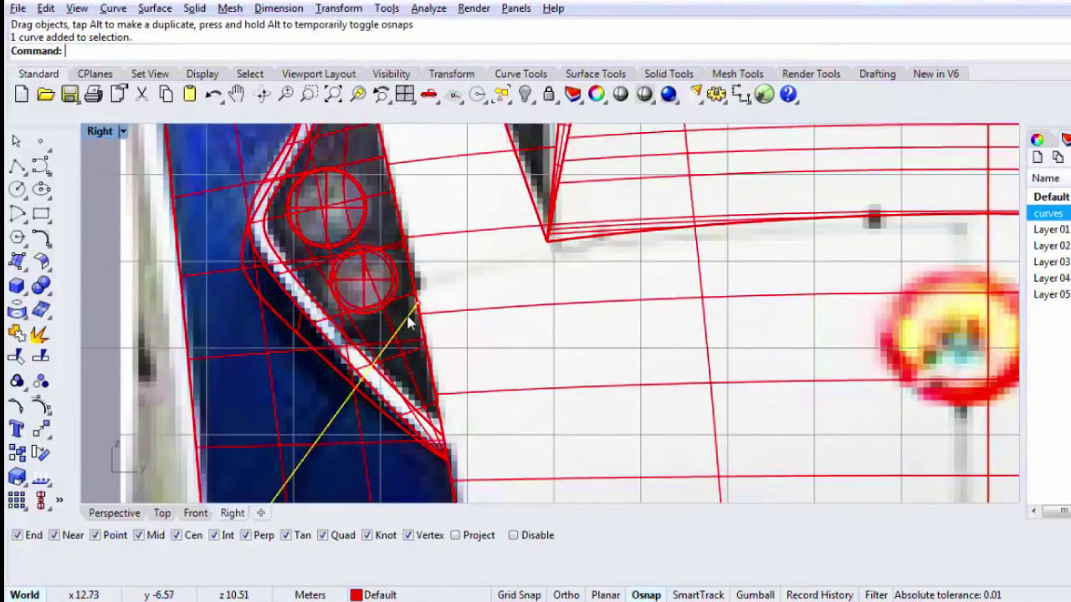
pyautogui.scroll(-5, 410, 323)
pyautogui.scroll(4, 411, 322)
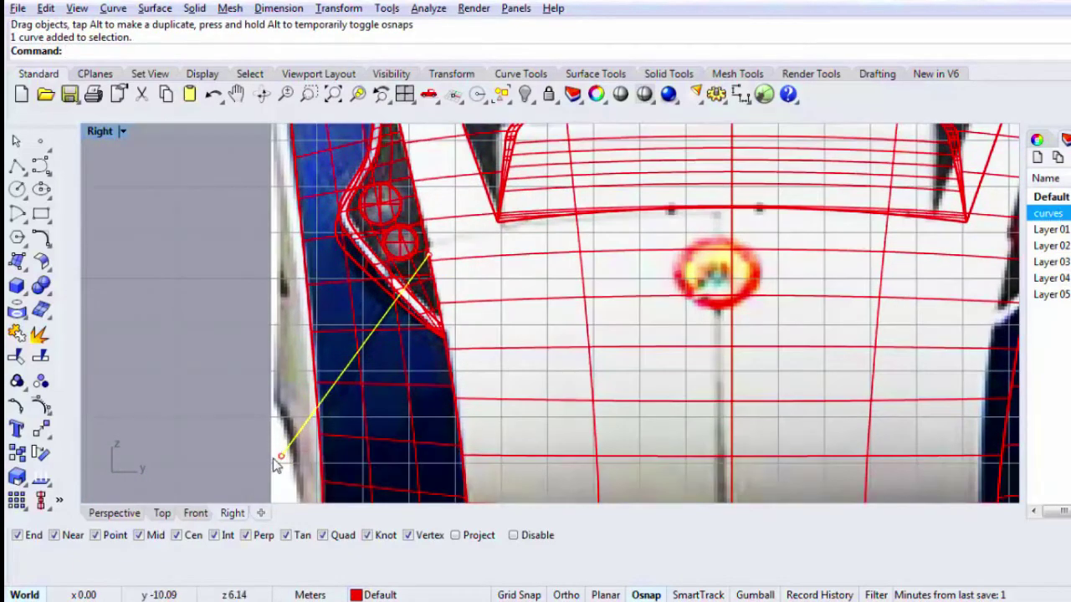
pyautogui.moveTo(272, 459); pyautogui.dragTo(258, 389)
pyautogui.click(282, 455)
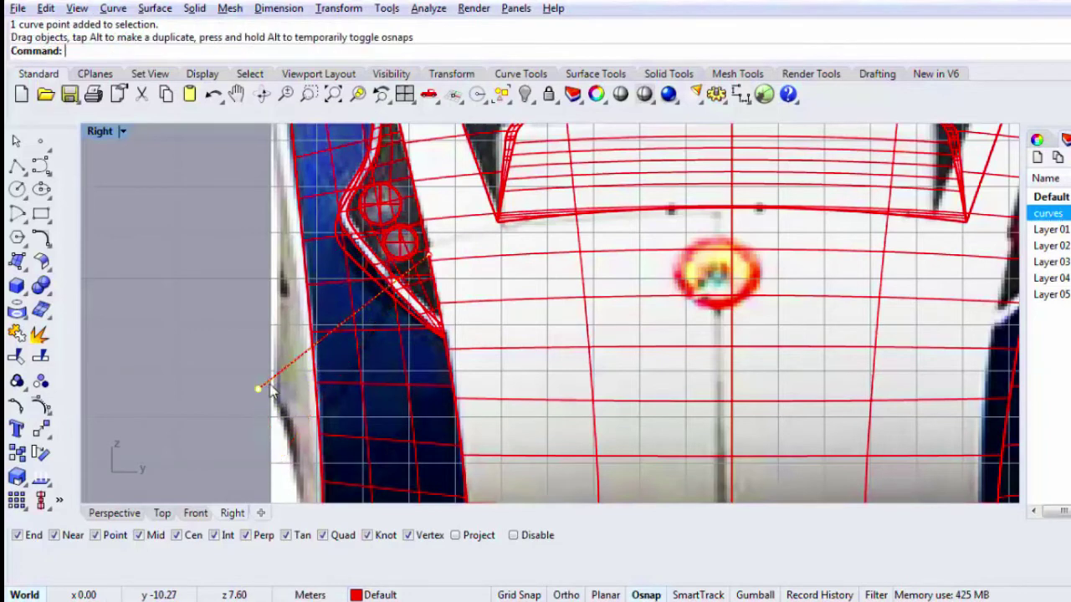
pyautogui.click(265, 388)
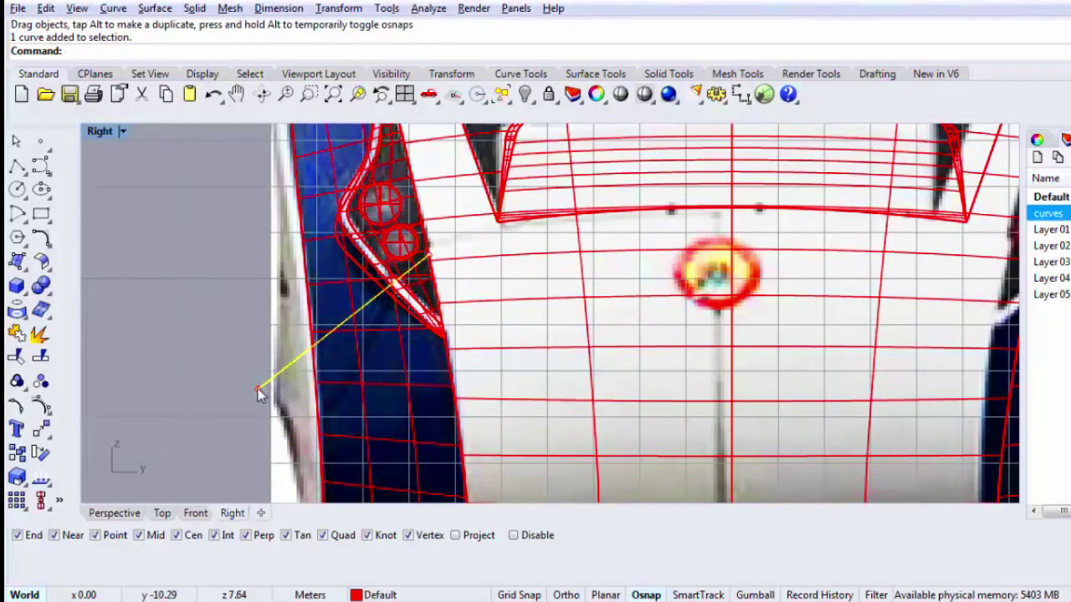
# Step: Draw a steeper straight polyline from the diagonal line at the left headlight's white rim down past the nose's outer edge
pyautogui.click(17, 165)
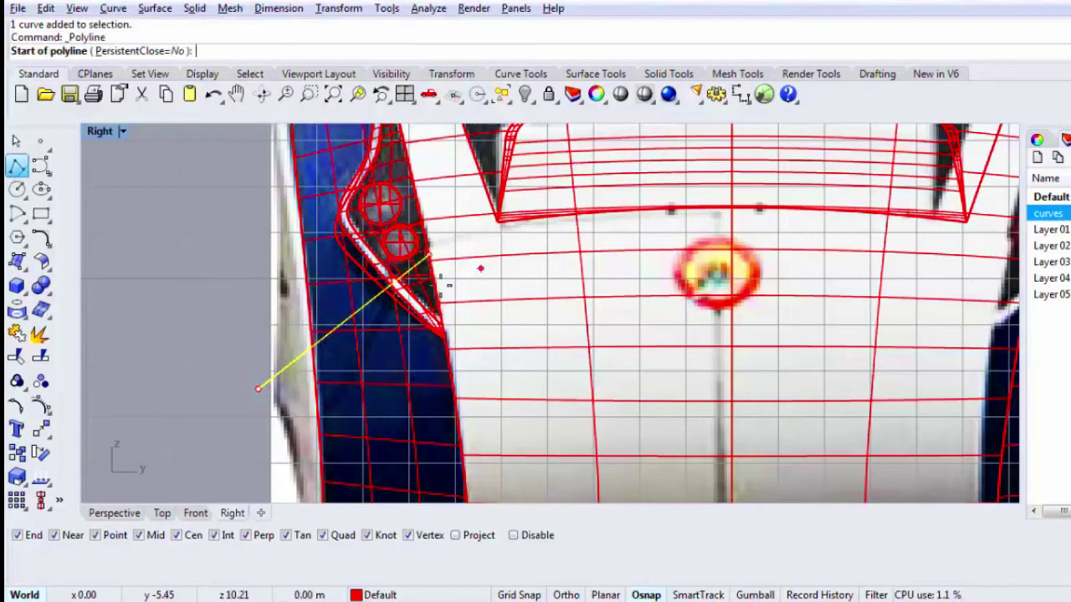
pyautogui.scroll(6, 437, 281)
pyautogui.click(297, 272)
pyautogui.scroll(-6, 294, 268)
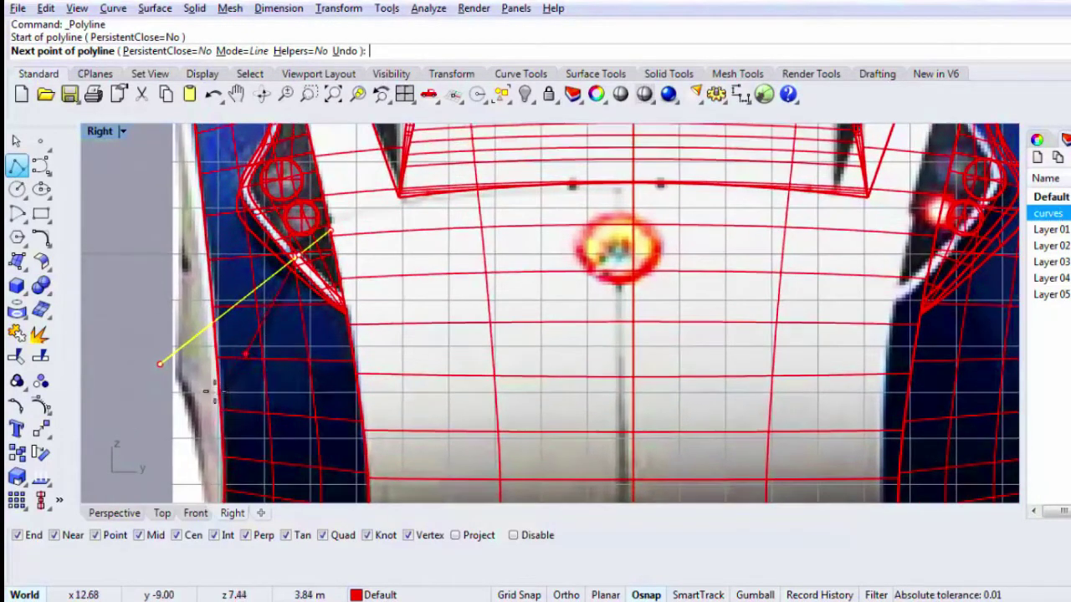
pyautogui.click(188, 441)
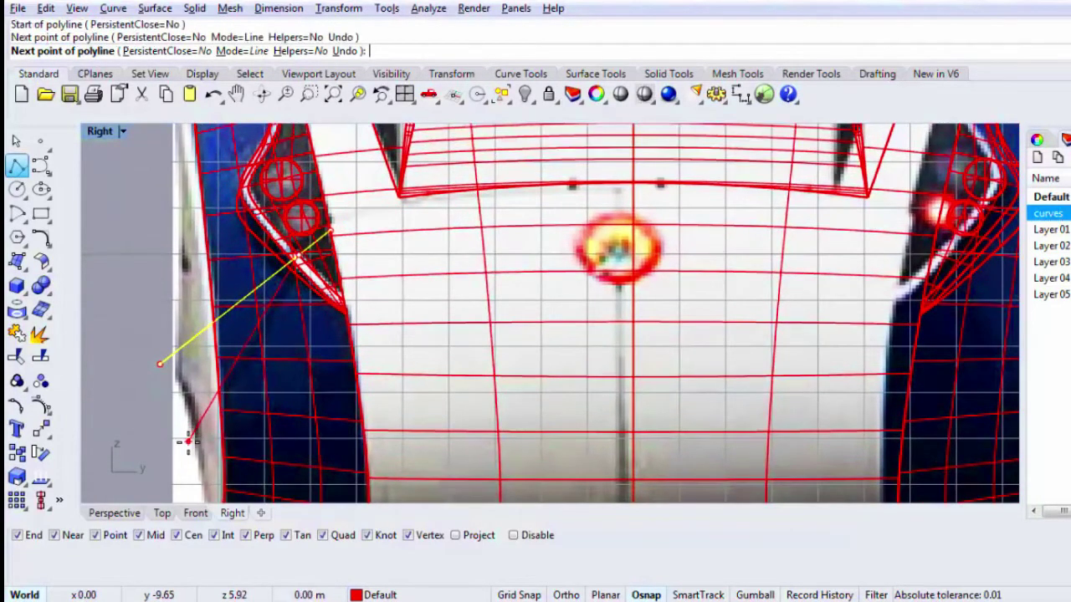
pyautogui.press('Return')
# Step: Trim the shallow diagonal line outside the steeper line, and nudge the steeper line's lower endpoint slightly farther out and down
pyautogui.click(16, 356)
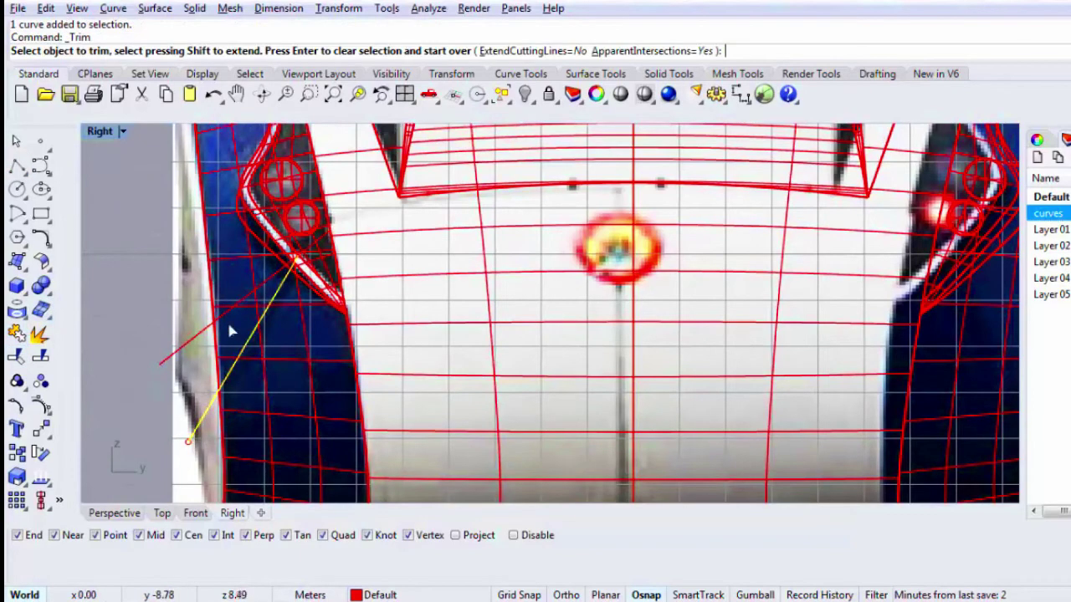
pyautogui.click(191, 345)
pyautogui.press('Return')
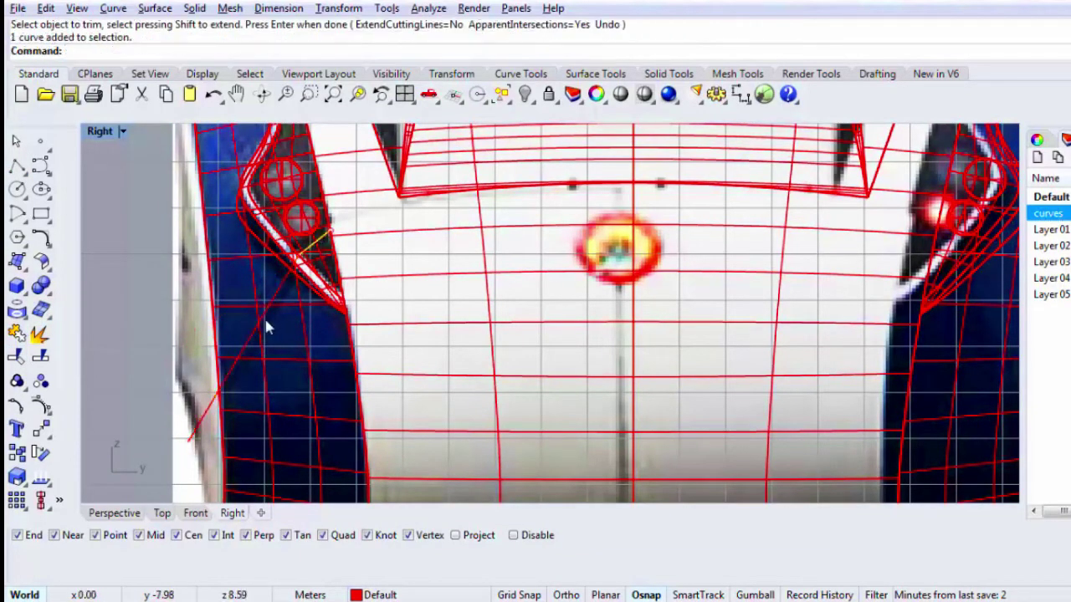
pyautogui.scroll(-5, 370, 299)
pyautogui.scroll(2, 455, 297)
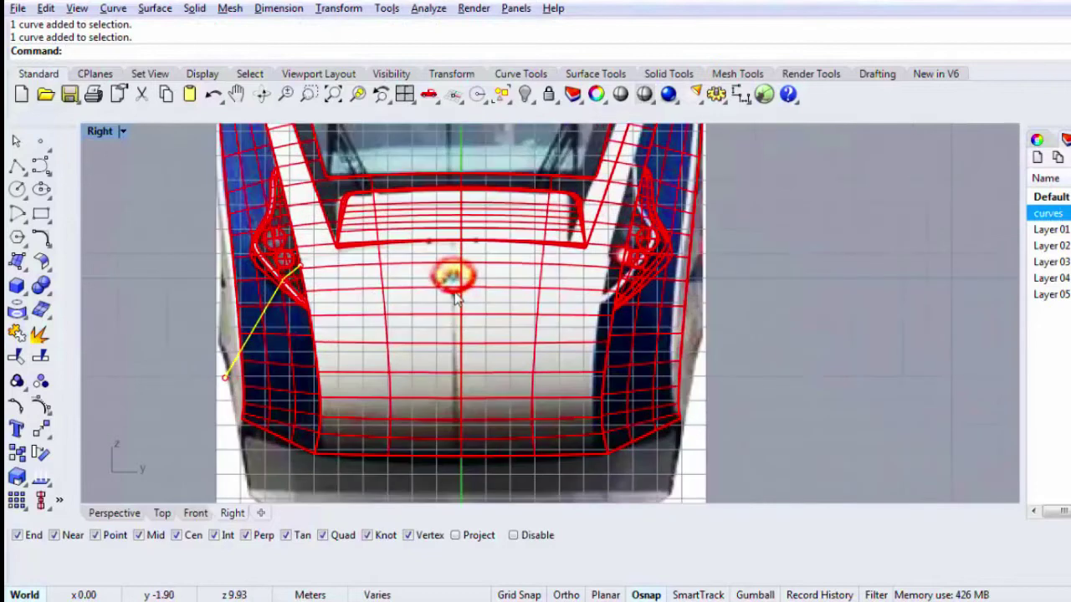
pyautogui.scroll(2, 276, 391)
pyautogui.moveTo(217, 381); pyautogui.dragTo(214, 385)
# Step: Mirror the two left headlight lines across the train's vertical centerline, keeping the originals, with grid snap on
pyautogui.click(303, 281)
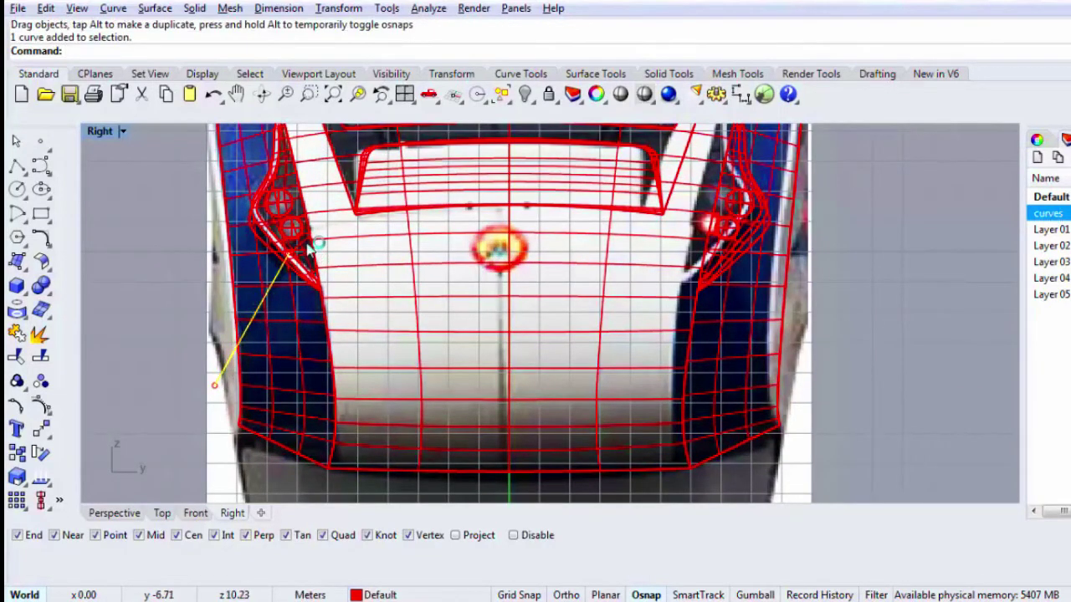
pyautogui.click(309, 244)
pyautogui.press('Return')
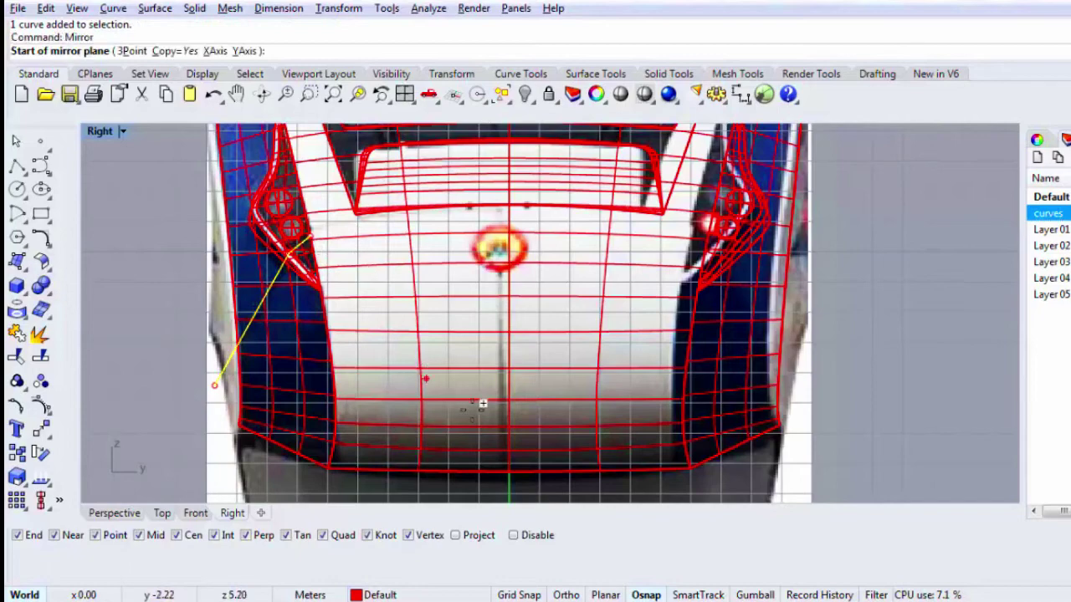
pyautogui.press('F9')
pyautogui.click(504, 368)
pyautogui.click(515, 399)
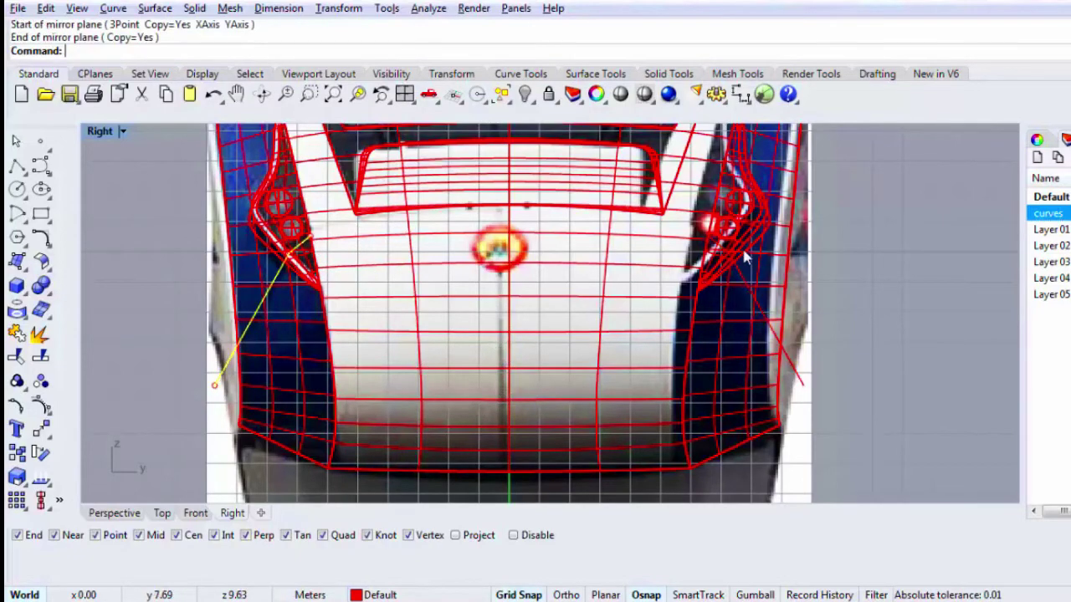
# Step: Move both pairs of headlight lines 24 m horizontally to the empty area beside the train, with Ortho and grid snap on
pyautogui.scroll(2, 731, 258)
pyautogui.click(704, 242)
pyautogui.keyDown('shift'); pyautogui.click(739, 284); pyautogui.keyUp('shift')
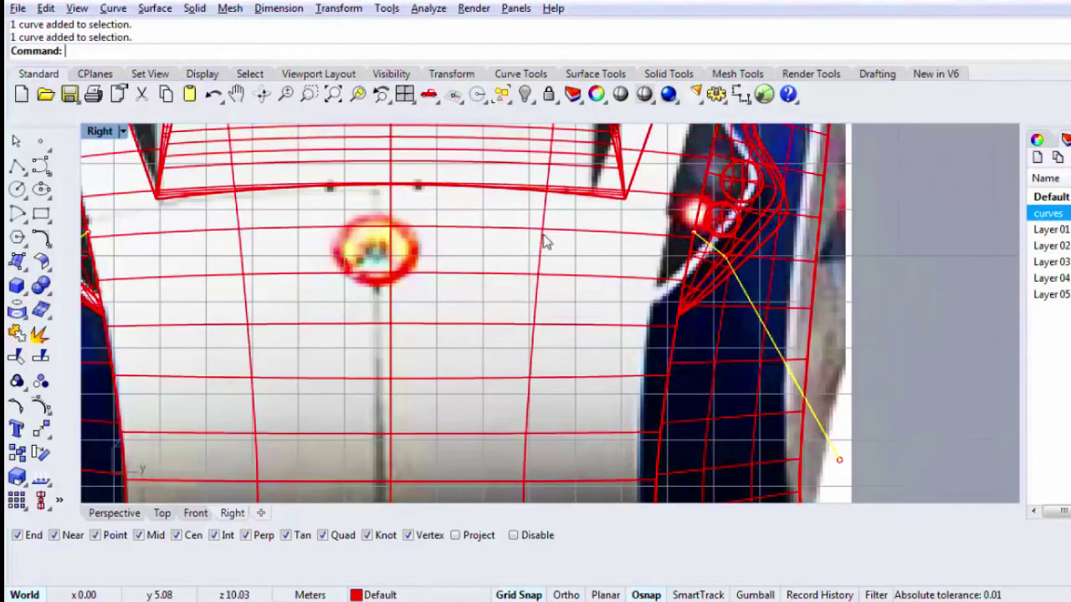
pyautogui.scroll(-5, 547, 242)
pyautogui.write('M')
pyautogui.press('Return')
pyautogui.press('F9')
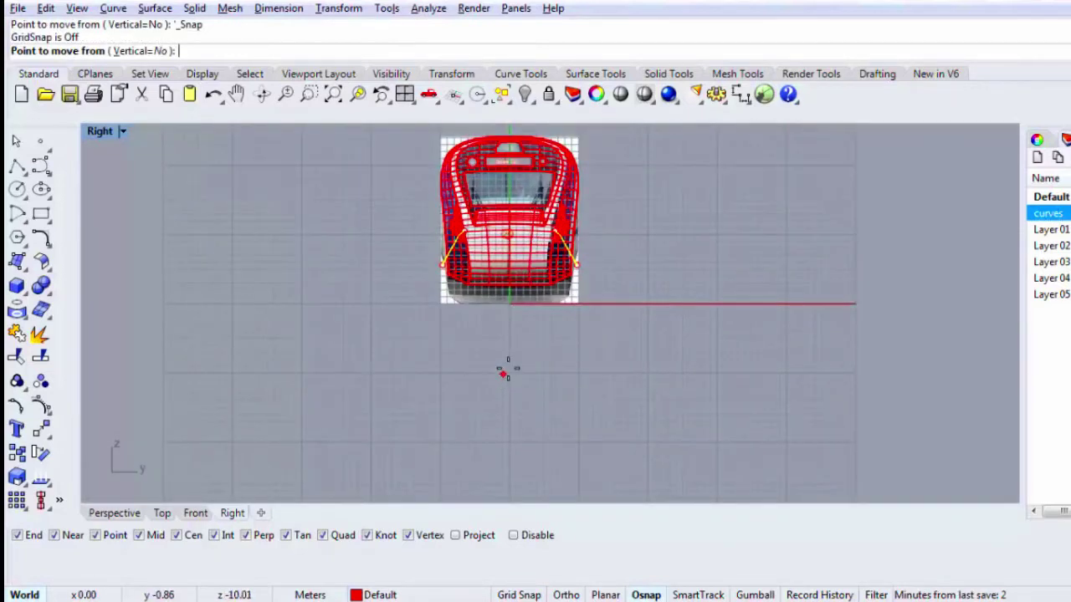
pyautogui.press('F9')
pyautogui.click(505, 369)
pyautogui.press('F8')
pyautogui.click(673, 356)
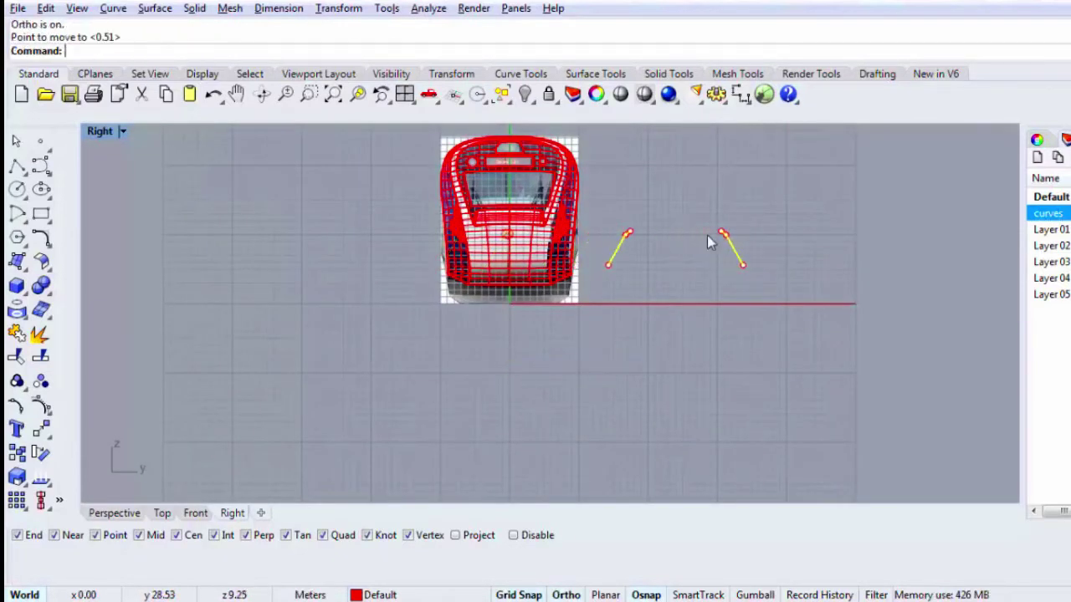
# Step: Draw a degree-3 control point curve between the inner ends of the two line pairs, with one middle control point
pyautogui.scroll(3, 709, 242)
pyautogui.click(40, 166)
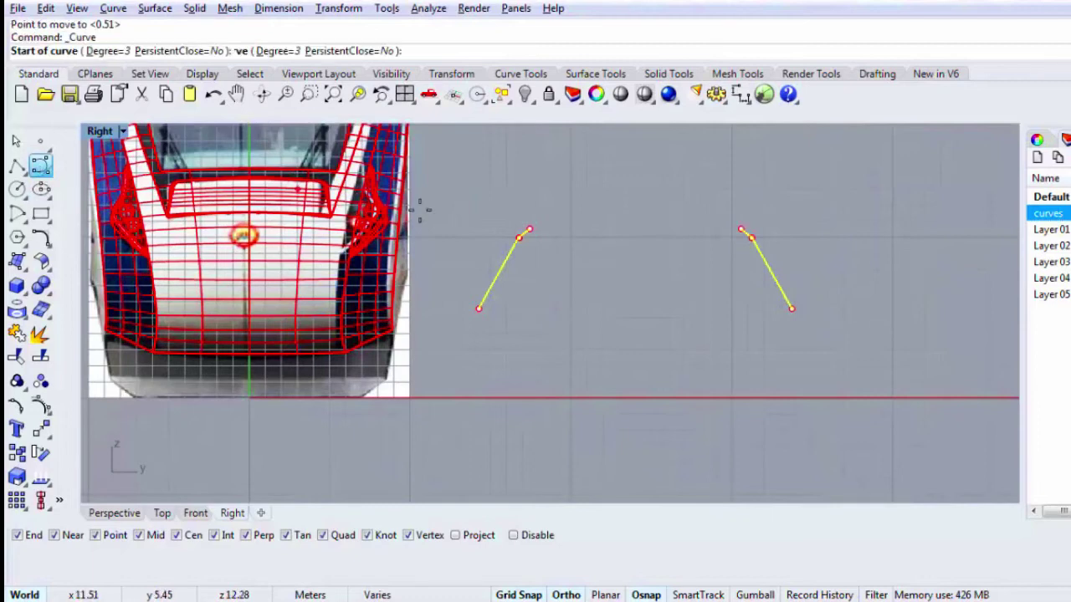
pyautogui.click(530, 227)
pyautogui.click(637, 228)
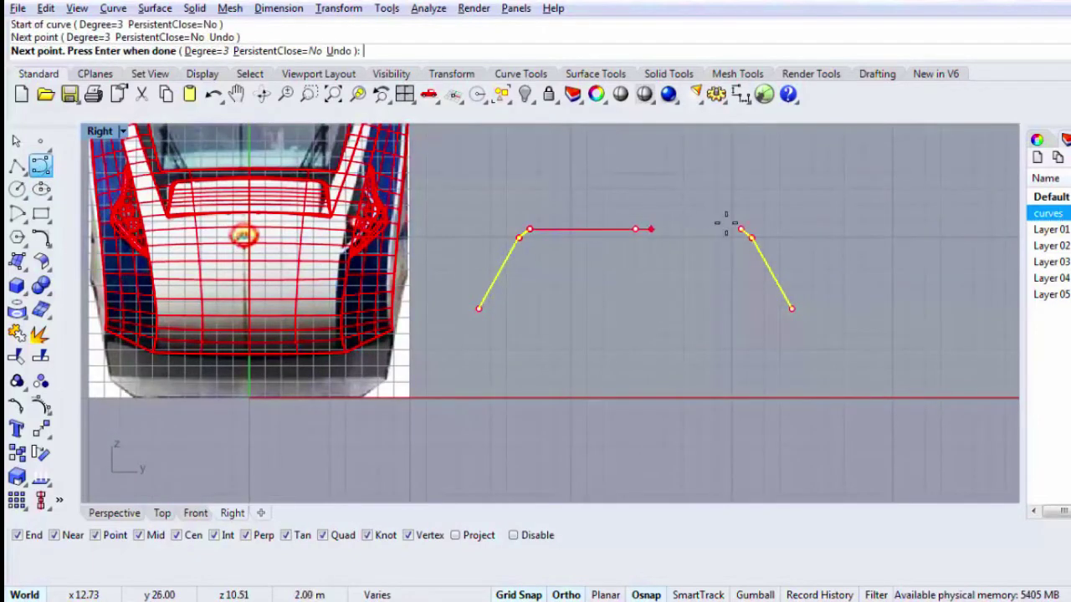
pyautogui.click(741, 229)
pyautogui.press('Return')
# Step: Raise the connecting curve's middle control point 1 m to give the curve a shallow arch
pyautogui.click(637, 230)
pyautogui.scroll(4, 643, 213)
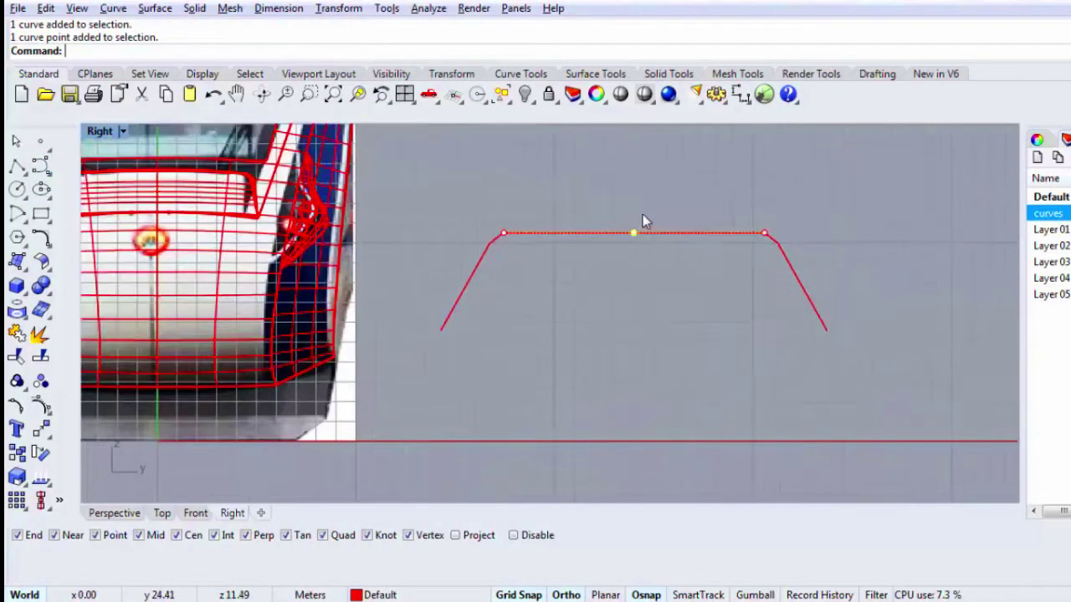
pyautogui.write('m')
pyautogui.press('Return')
pyautogui.click(642, 210)
pyautogui.click(632, 179)
pyautogui.scroll(-4, 632, 179)
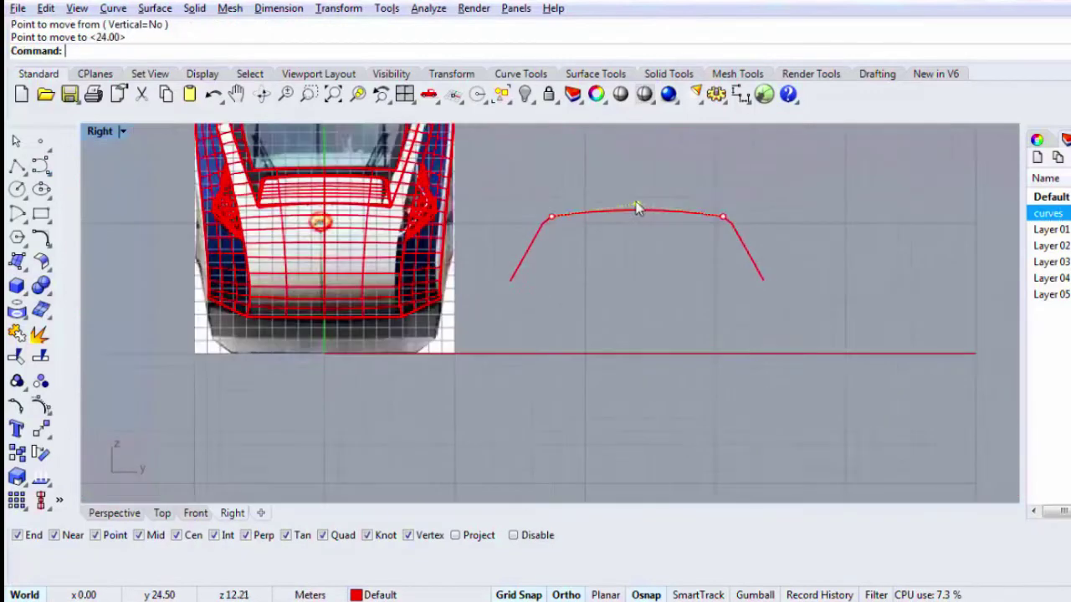
# Step: Move all five panel-line curves 24 m horizontally back onto the train's front
pyautogui.moveTo(523, 192); pyautogui.dragTo(846, 335)
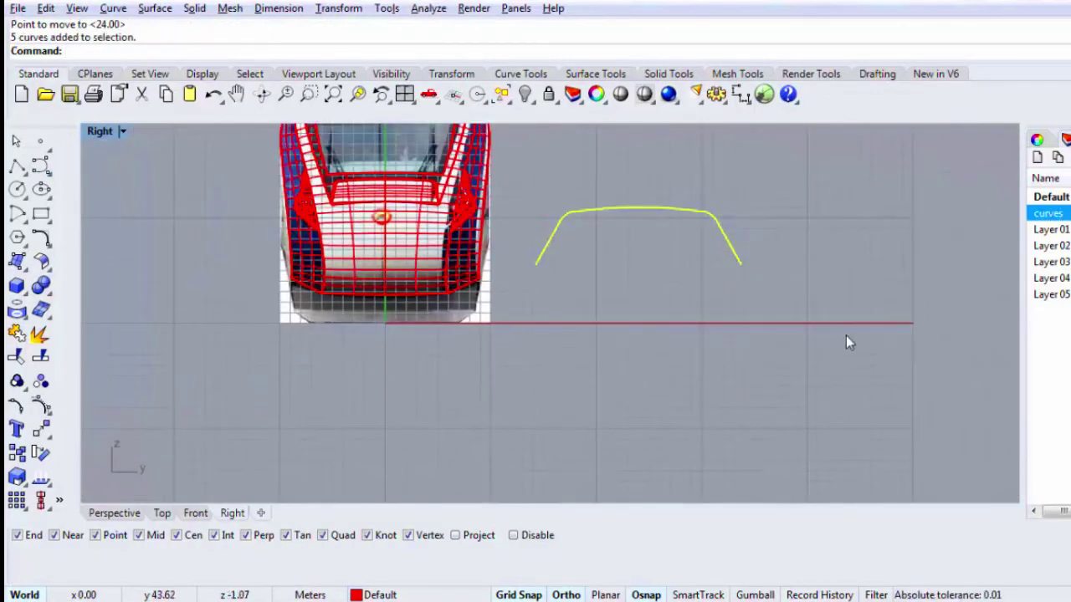
pyautogui.write('m')
pyautogui.press('Return')
pyautogui.click(681, 365)
pyautogui.click(428, 411)
pyautogui.scroll(5, 375, 174)
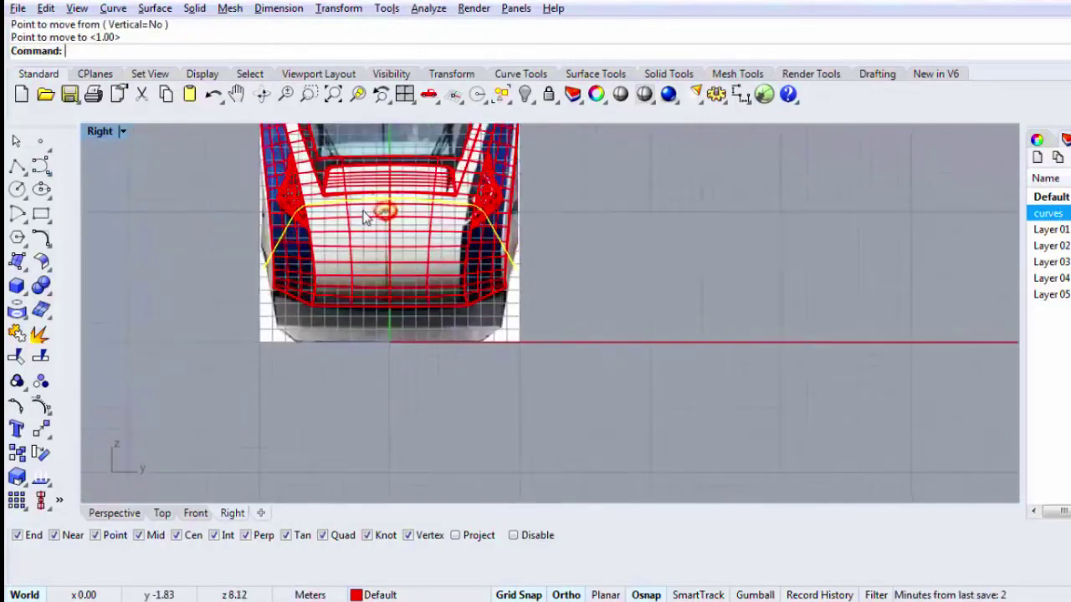
# Step: Turn off object snaps and grid snap, and fine-tune the arched curve's middle control point below the raised front panel
pyautogui.moveTo(375, 174); pyautogui.dragTo(384, 236, button='right')
pyautogui.click(385, 236)
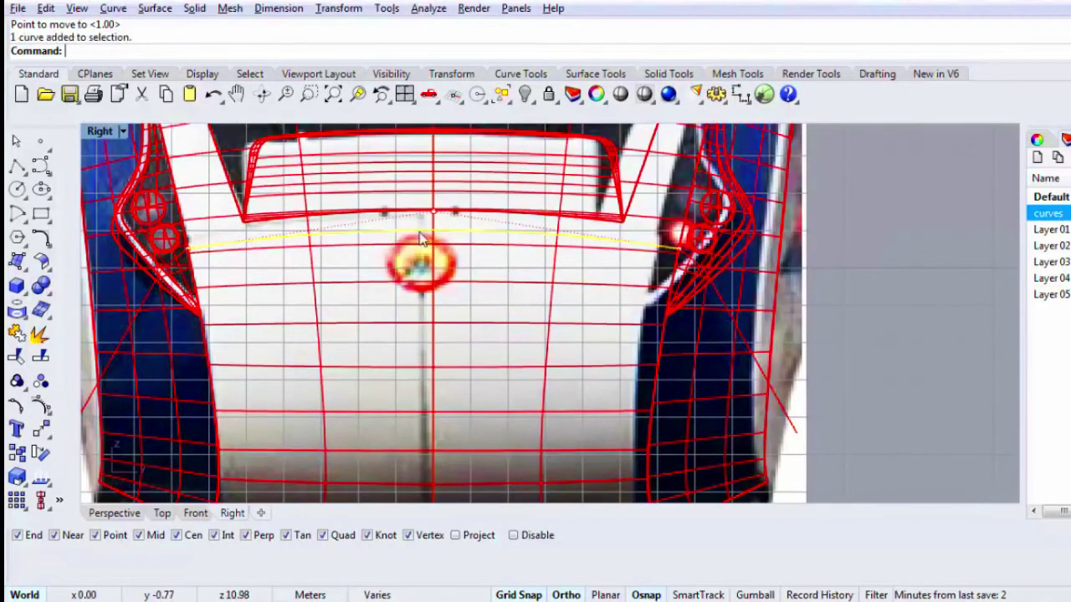
pyautogui.click(434, 213)
pyautogui.click(543, 534)
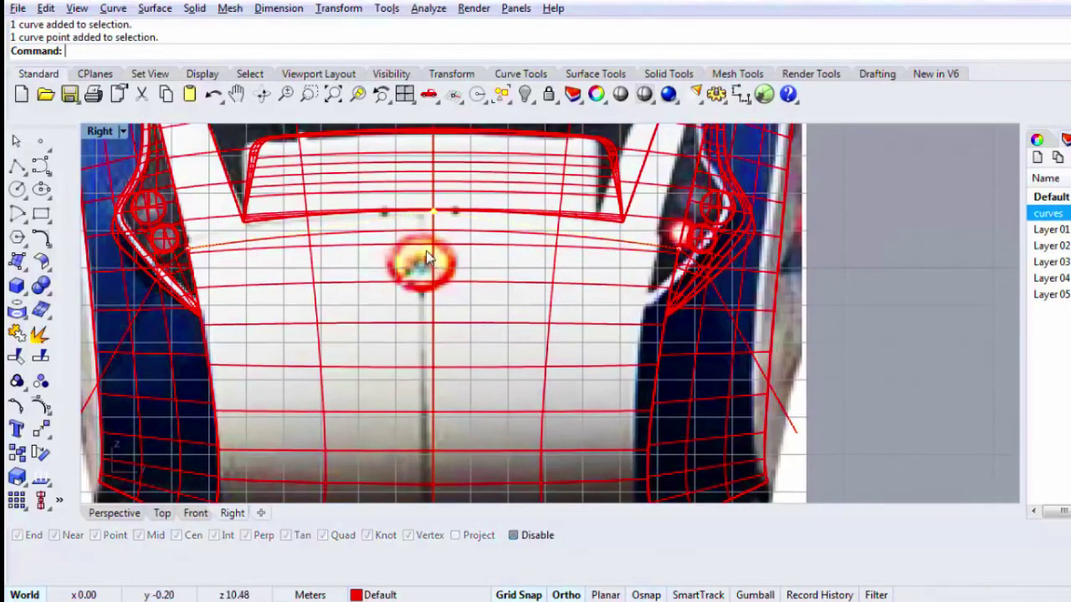
pyautogui.write('m')
pyautogui.press('Return')
pyautogui.scroll(3, 470, 336)
pyautogui.press('F9')
pyautogui.click(457, 314)
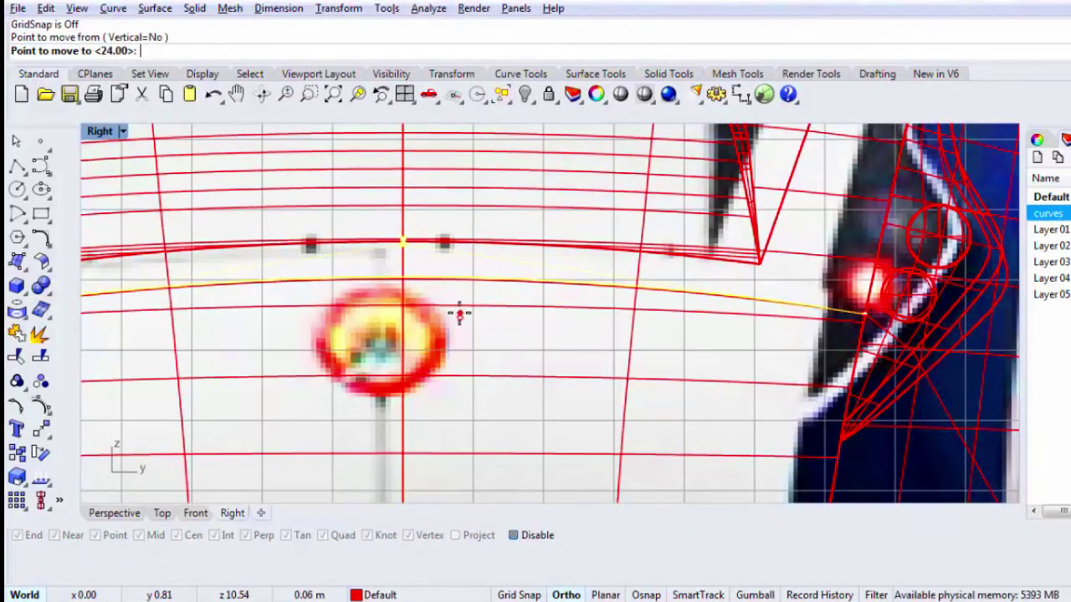
pyautogui.click(459, 314)
pyautogui.scroll(-3, 527, 293)
# Step: Join the arched curve and the headlight lines on both sides into one open curve
pyautogui.click(619, 290)
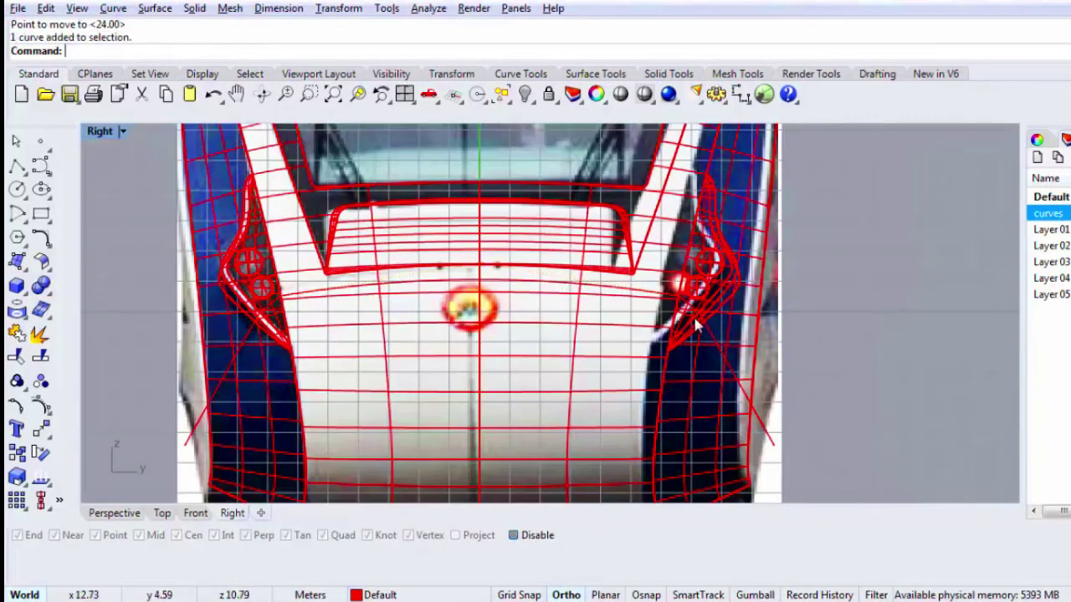
pyautogui.click(698, 318)
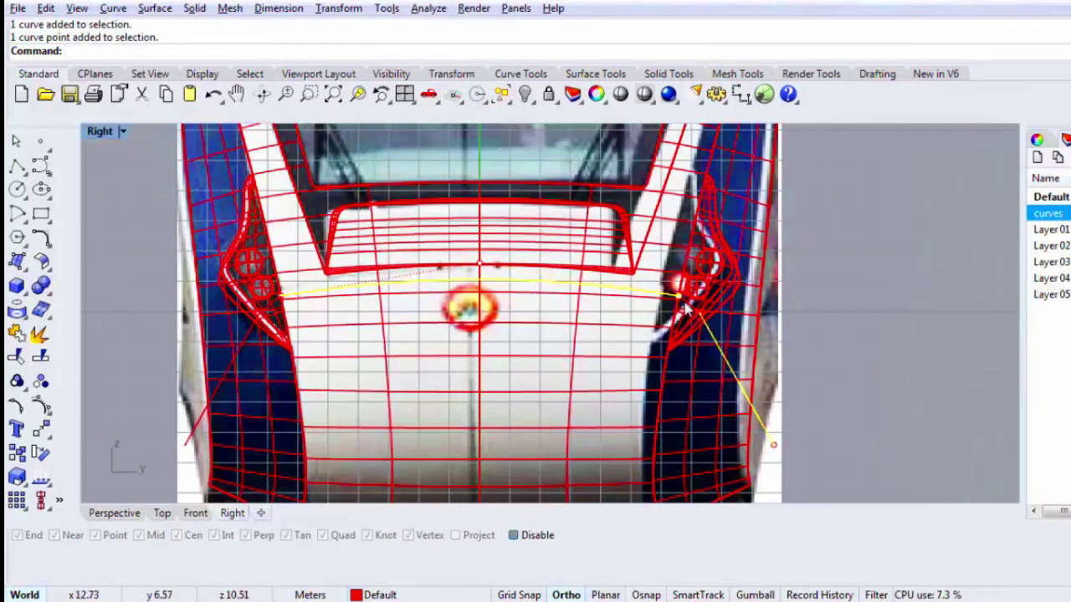
pyautogui.scroll(2, 681, 302)
pyautogui.keyDown('shift'); pyautogui.click(727, 350); pyautogui.keyUp('shift')
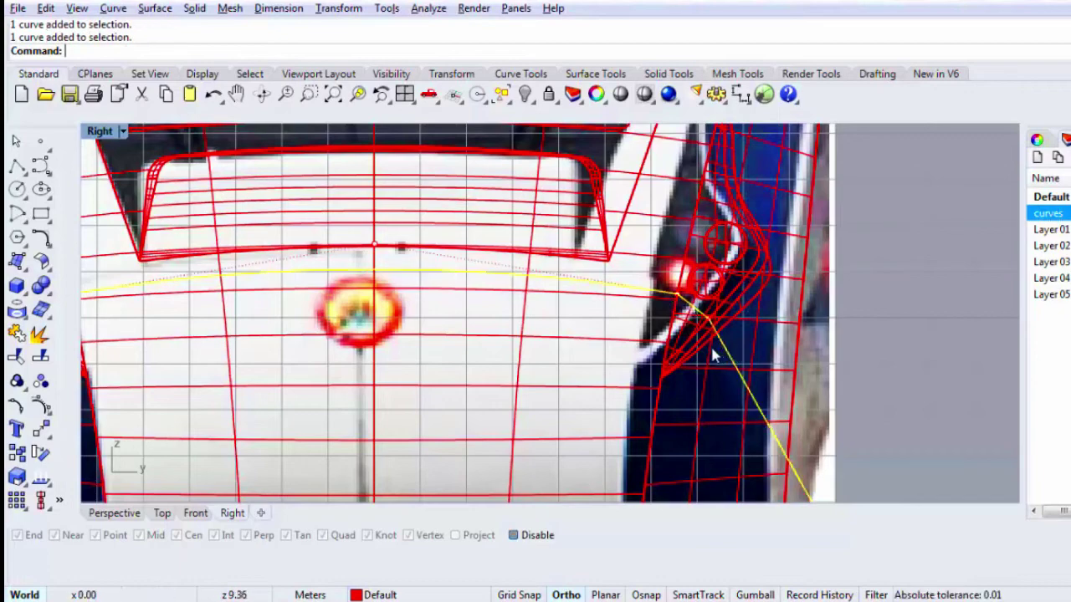
pyautogui.scroll(-4, 711, 349)
pyautogui.scroll(4, 316, 311)
pyautogui.keyDown('shift'); pyautogui.click(274, 319); pyautogui.keyUp('shift')
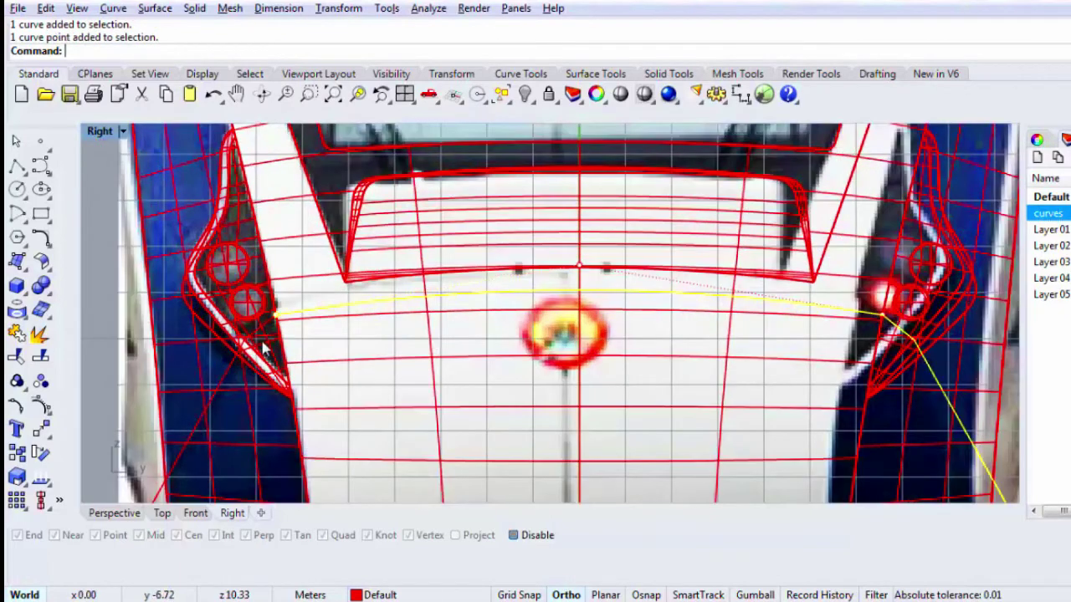
pyautogui.keyDown('shift'); pyautogui.click(231, 376); pyautogui.keyUp('shift')
pyautogui.press('Return')
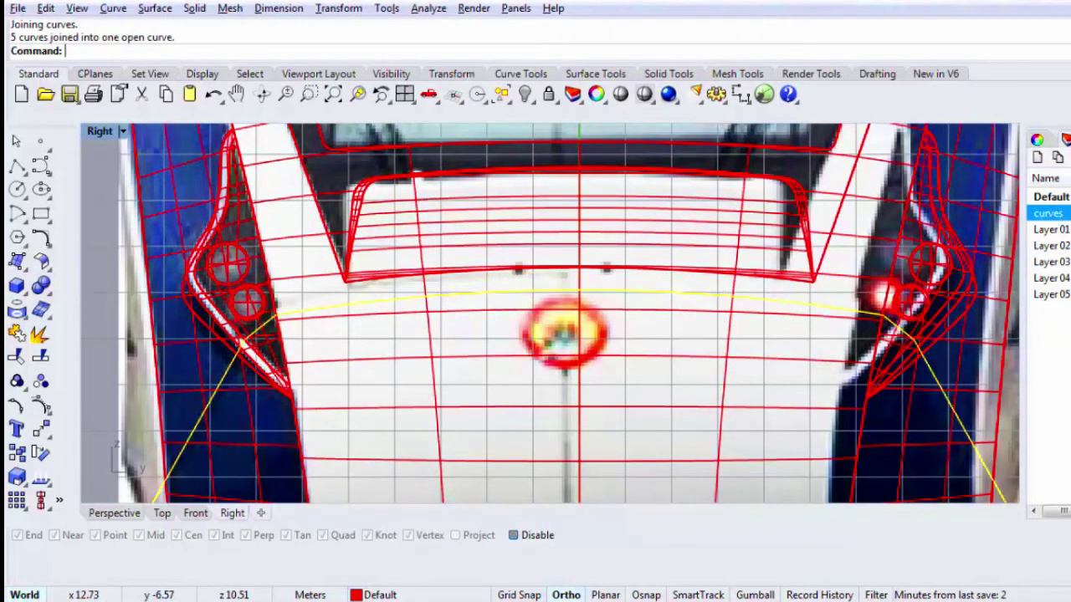
# Step: Examine the joined panel-line curve against the white front surface and the left headlight surface it crosses
pyautogui.click(327, 310)
pyautogui.scroll(-3, 355, 313)
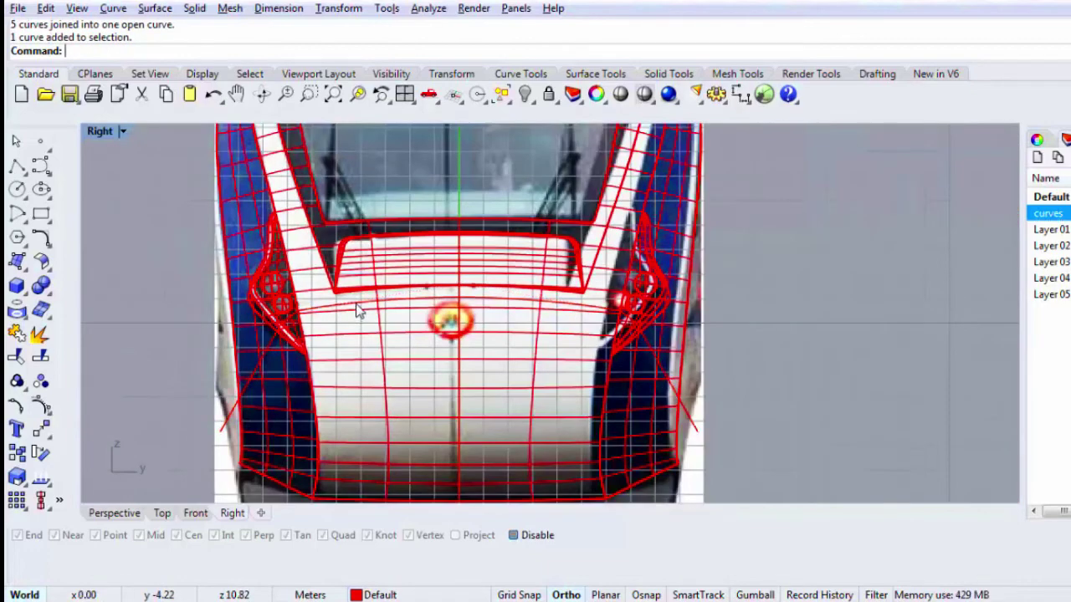
pyautogui.click(360, 306)
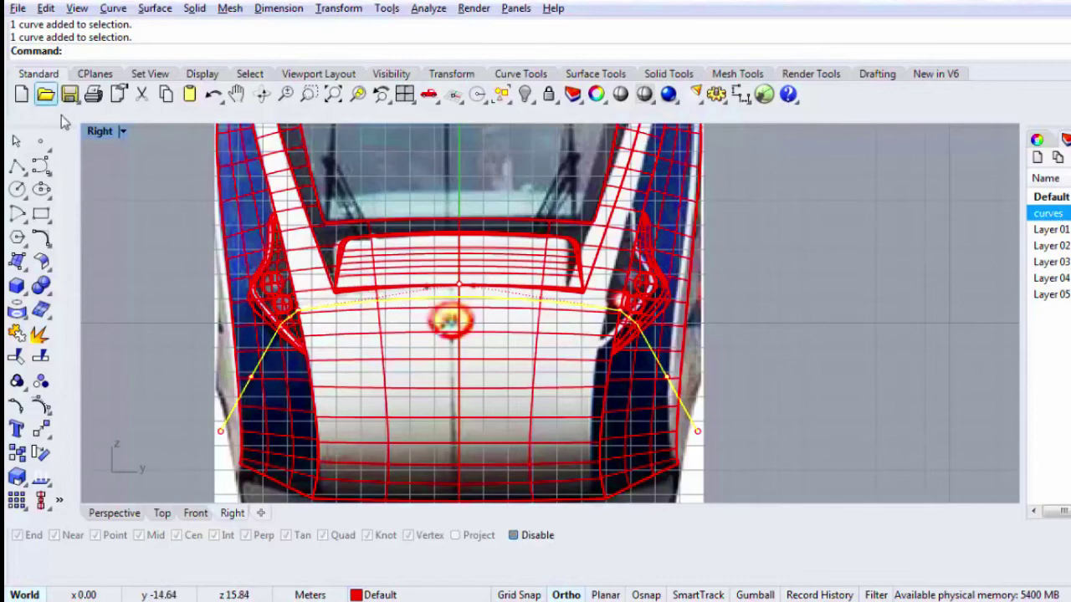
pyautogui.press('Escape')
pyautogui.click(424, 339)
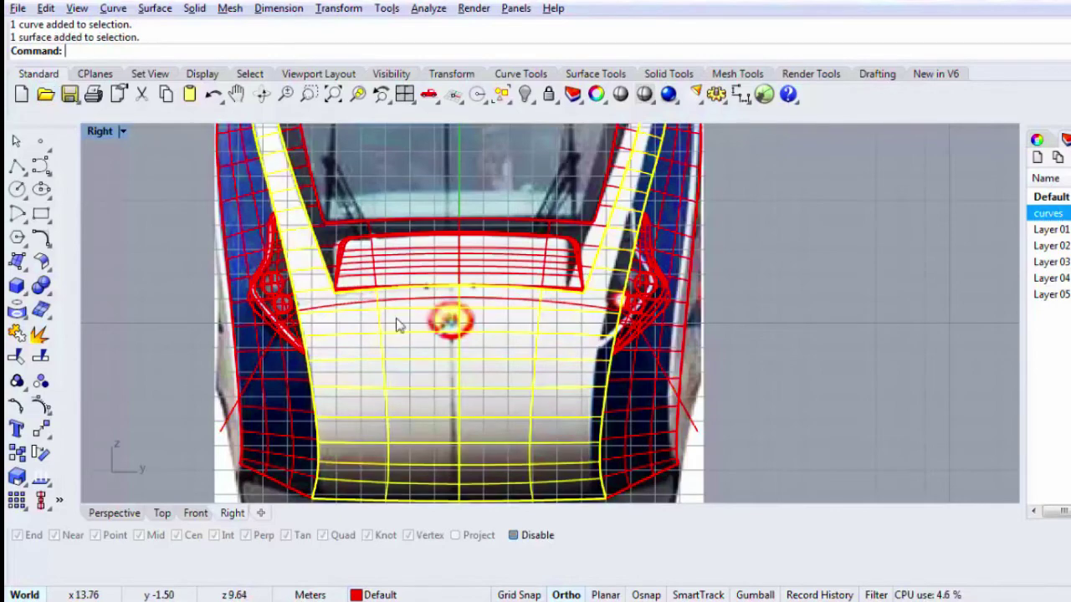
pyautogui.scroll(5, 318, 339)
pyautogui.click(315, 326)
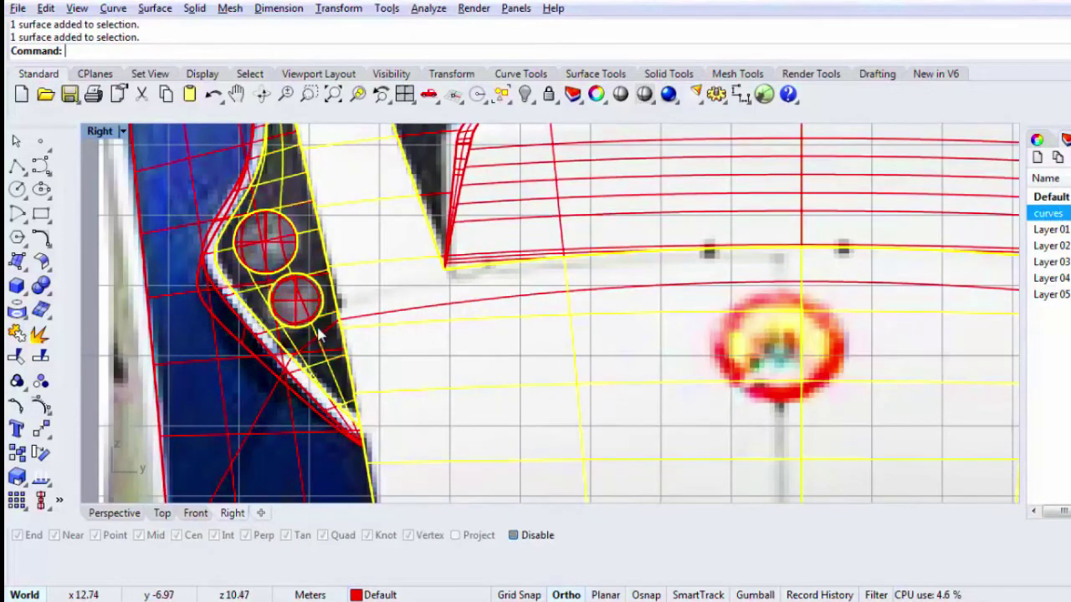
pyautogui.scroll(-4, 322, 332)
pyautogui.scroll(4, 326, 333)
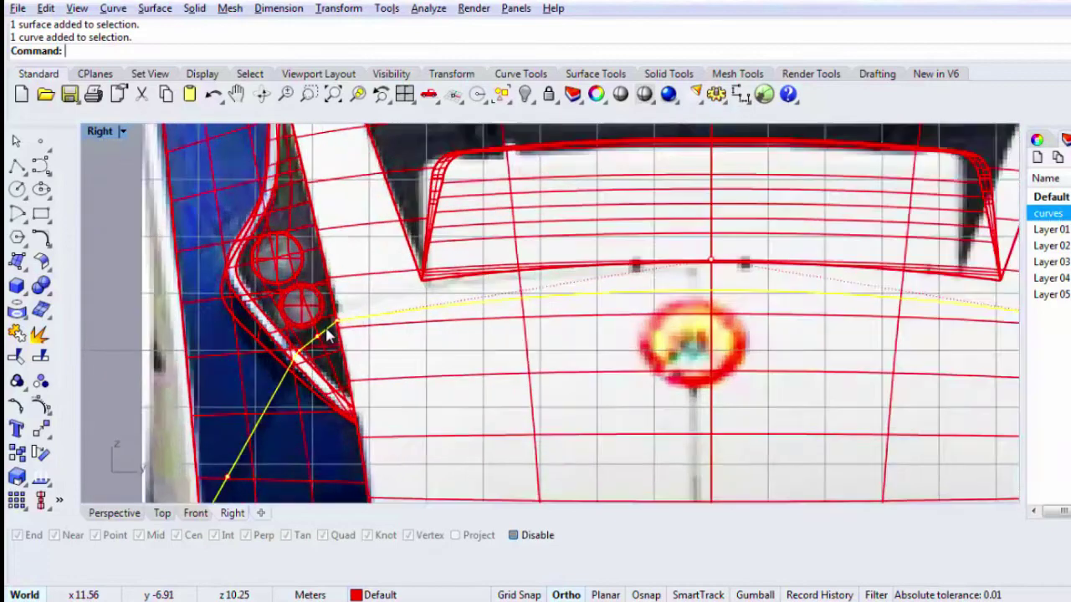
pyautogui.moveTo(327, 335); pyautogui.dragTo(335, 302, button='right')
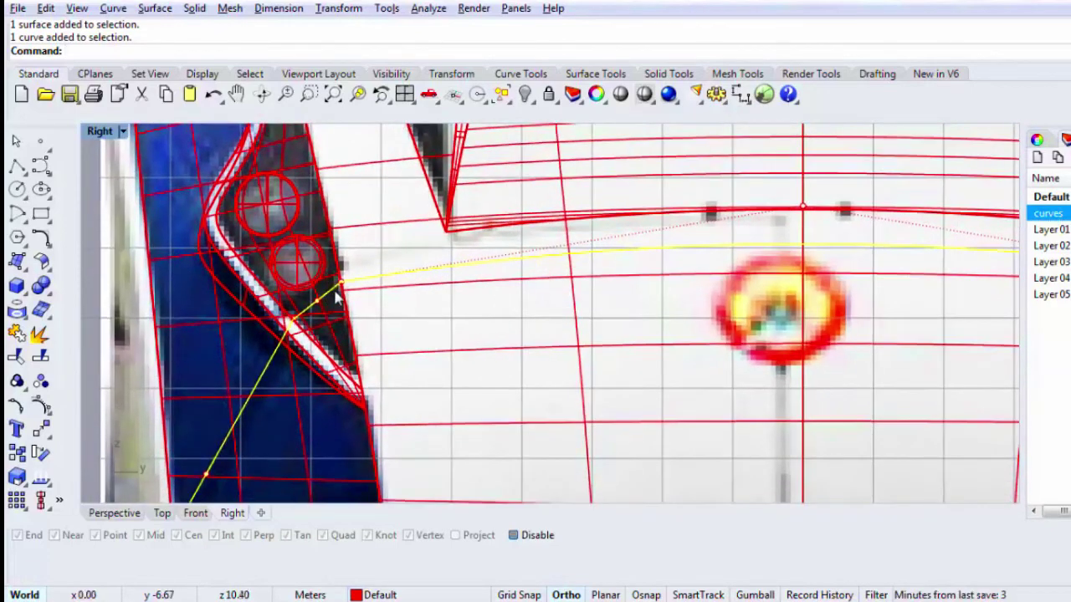
pyautogui.scroll(4, 356, 281)
pyautogui.scroll(-2, 390, 299)
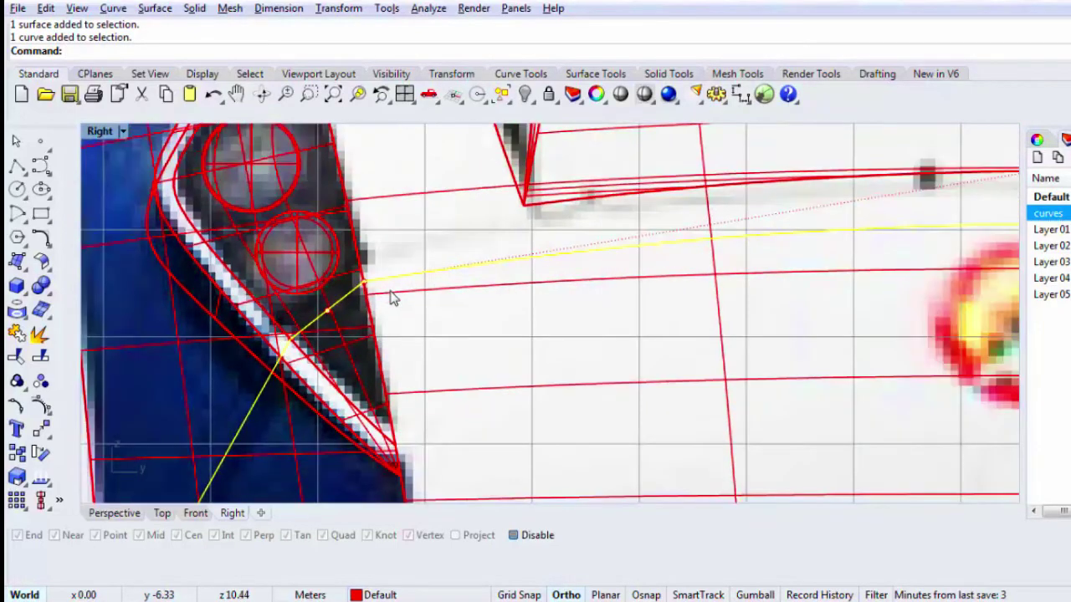
pyautogui.scroll(-5, 385, 306)
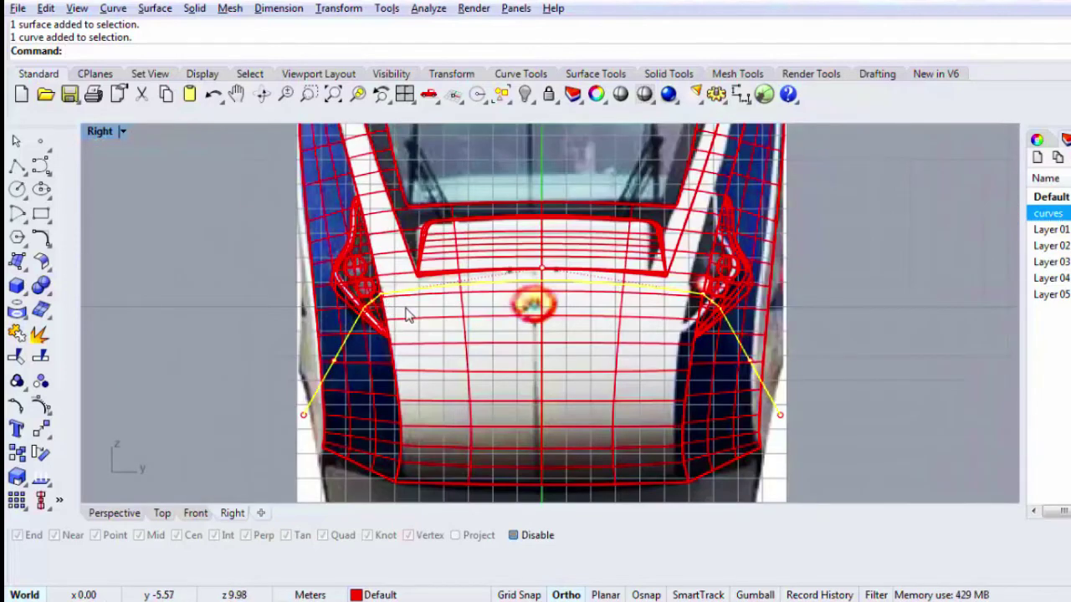
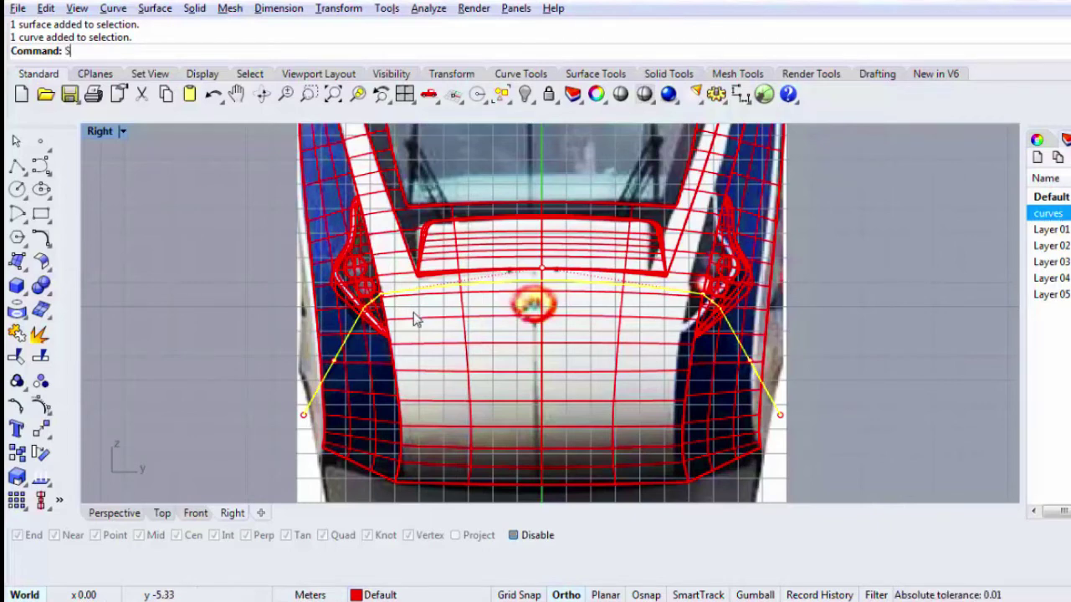
pyautogui.click(469, 357)
pyautogui.click(338, 361)
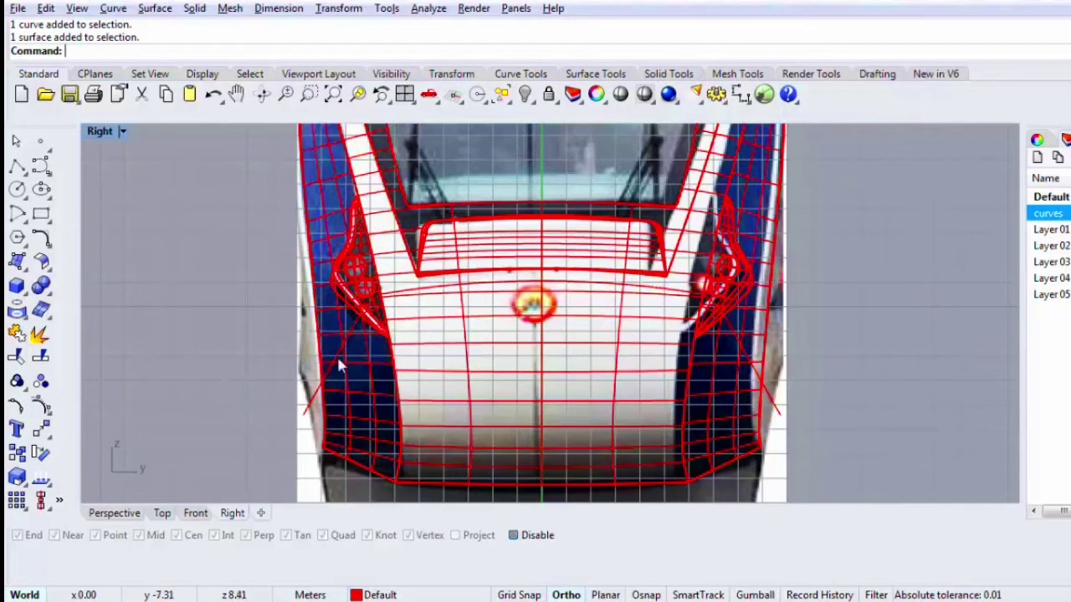
# Step: Create a rectangular plane in the Right view, large enough to enclose the joined panel-line curve
pyautogui.click(316, 399)
pyautogui.doubleClick(100, 130)
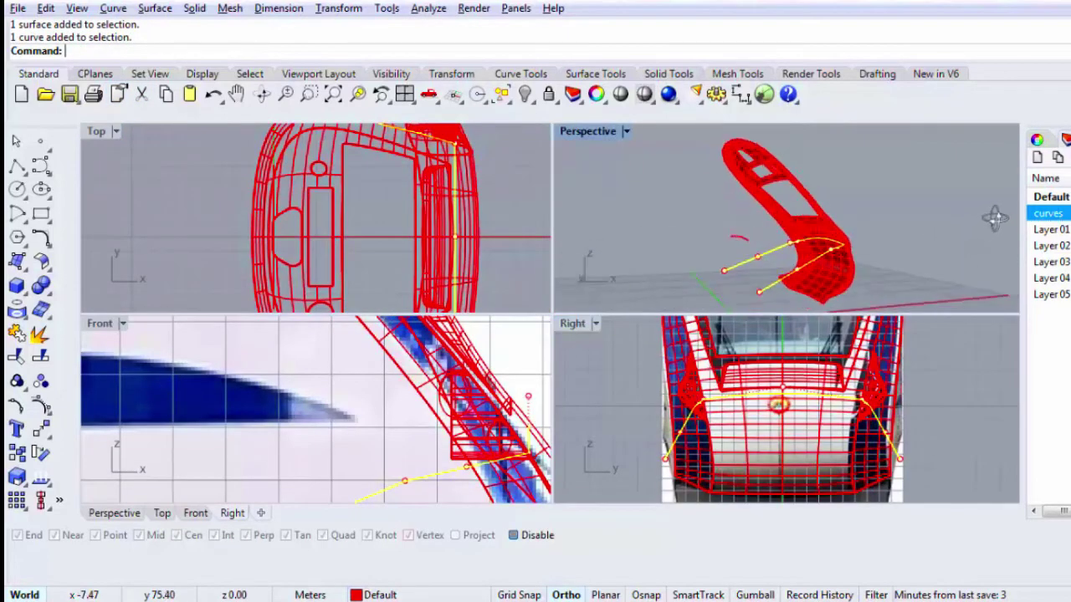
pyautogui.moveTo(995, 218); pyautogui.dragTo(782, 224, button='right')
pyautogui.click(24, 267)
pyautogui.click(42, 291)
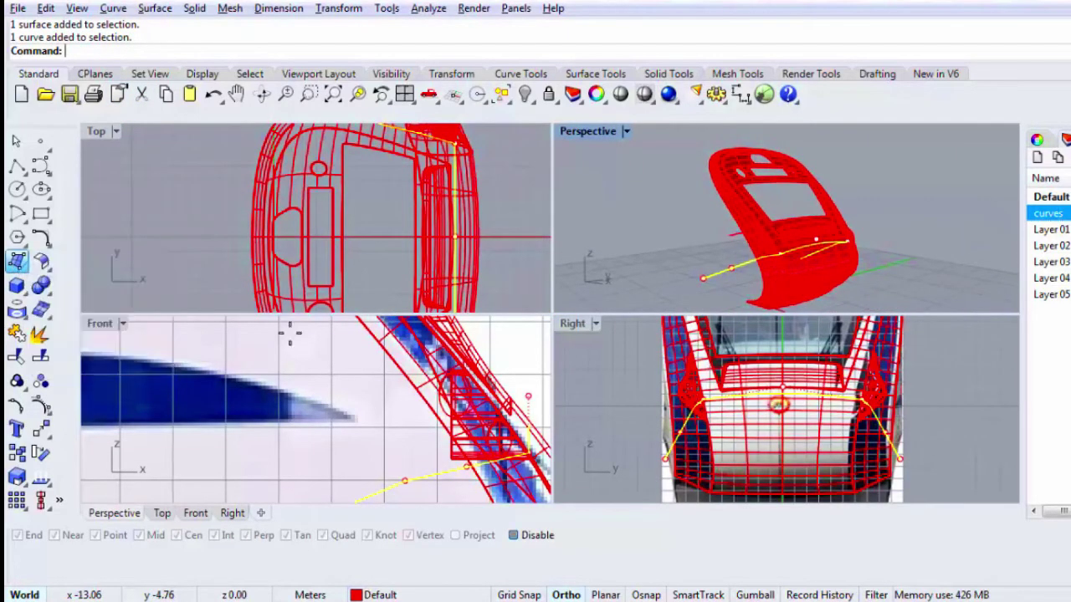
pyautogui.scroll(-1, 781, 380)
pyautogui.click(595, 362)
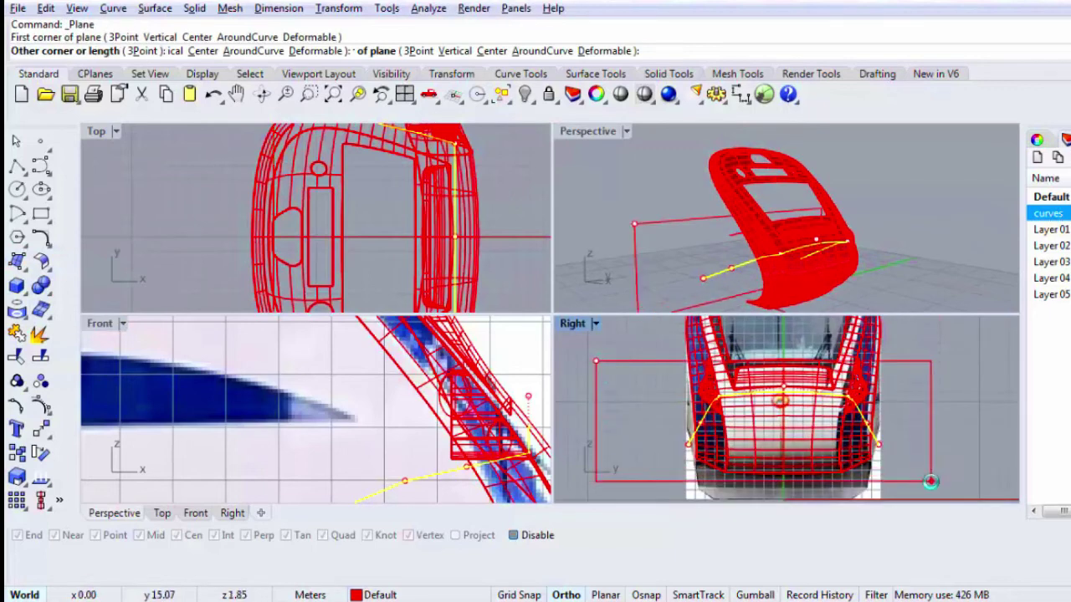
pyautogui.click(931, 481)
# Step: Pull the joined panel-line curve onto the new plane to make a flat copy
pyautogui.click(18, 315)
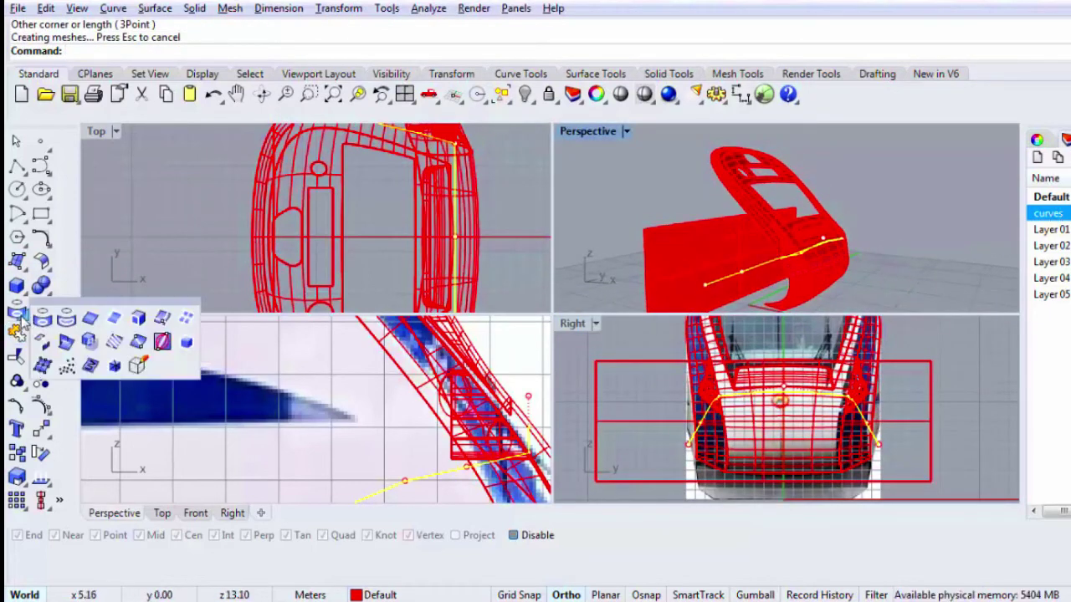
pyautogui.click(66, 319)
pyautogui.click(675, 278)
pyautogui.press('Return')
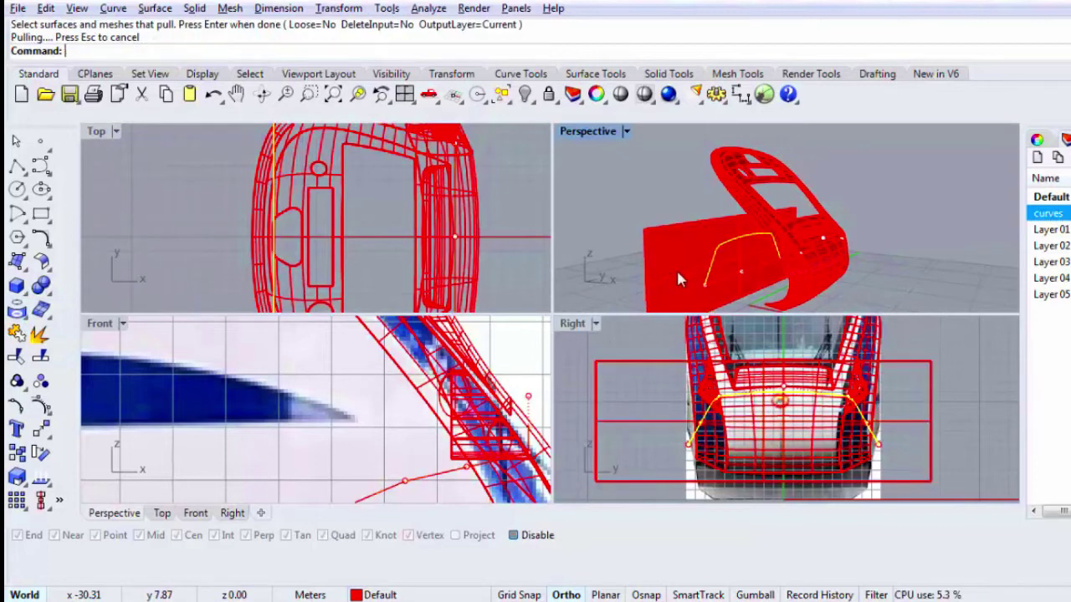
# Step: Delete the helper plane and the original non-planar panel-line curve, keeping the flattened copy
pyautogui.press('Escape')
pyautogui.click(687, 374)
pyautogui.press('Delete')
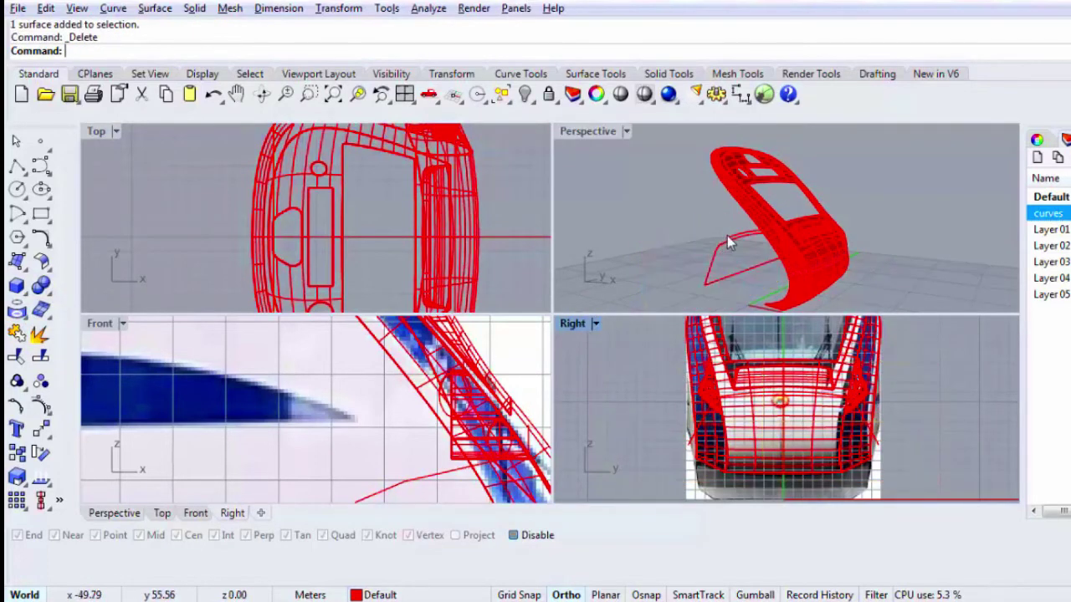
pyautogui.moveTo(750, 254); pyautogui.dragTo(799, 274, button='right')
pyautogui.click(785, 273)
pyautogui.press('Delete')
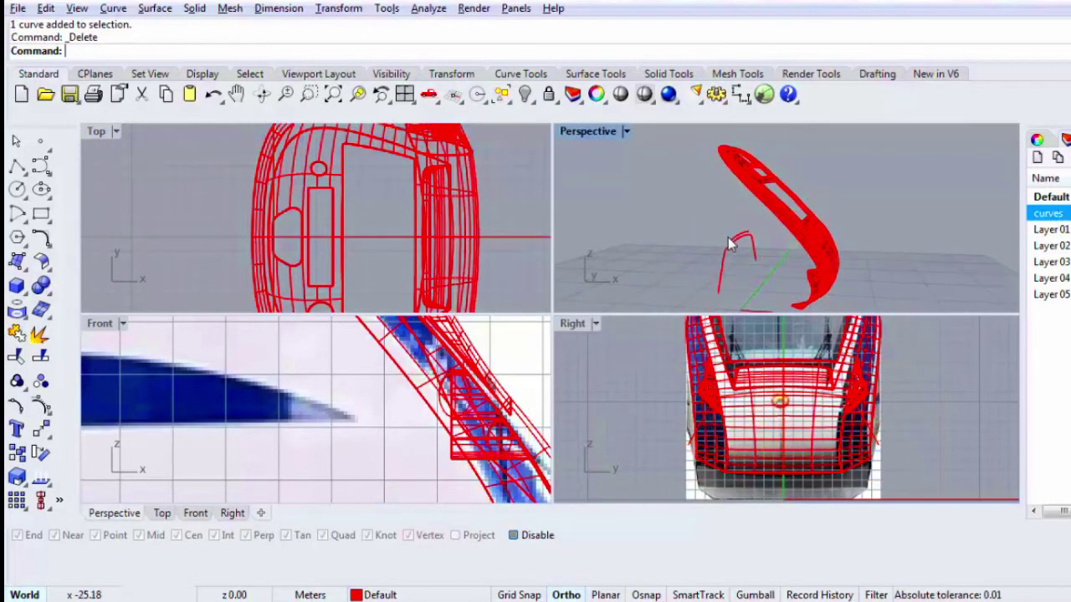
# Step: In the Right view, select the blue side polysurface, the left headlight's white rim and its dark lamp surface
pyautogui.doubleClick(572, 324)
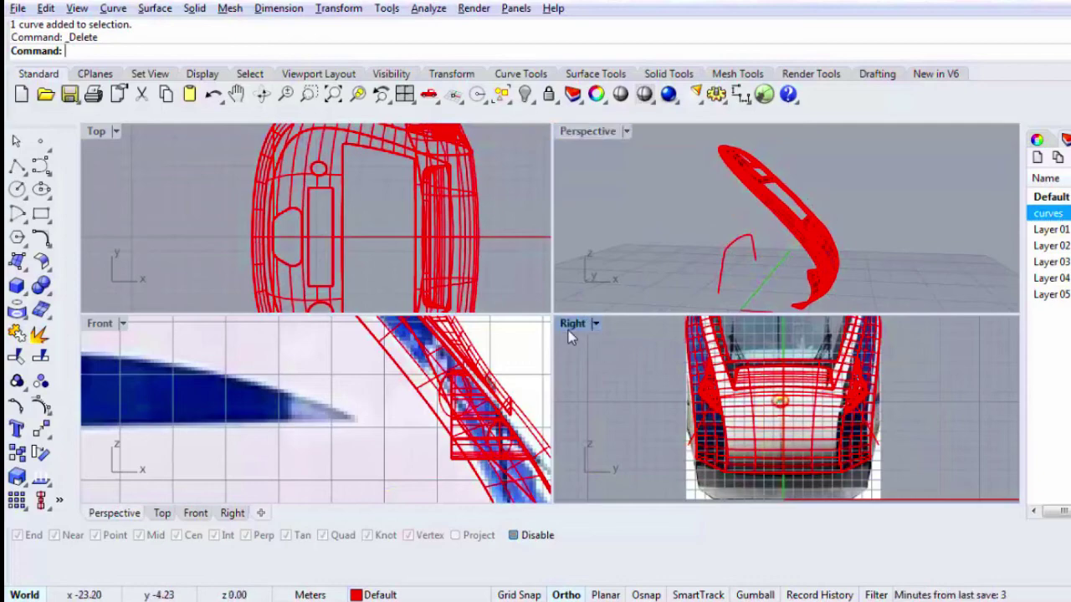
pyautogui.scroll(4, 372, 368)
pyautogui.click(378, 374)
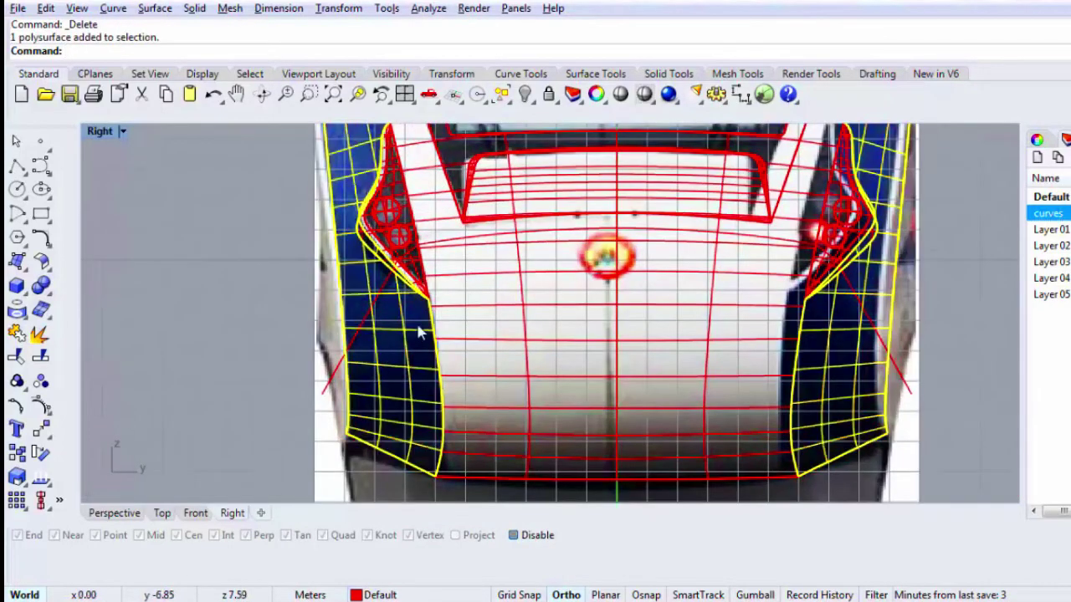
pyautogui.moveTo(421, 333); pyautogui.dragTo(429, 364, button='right')
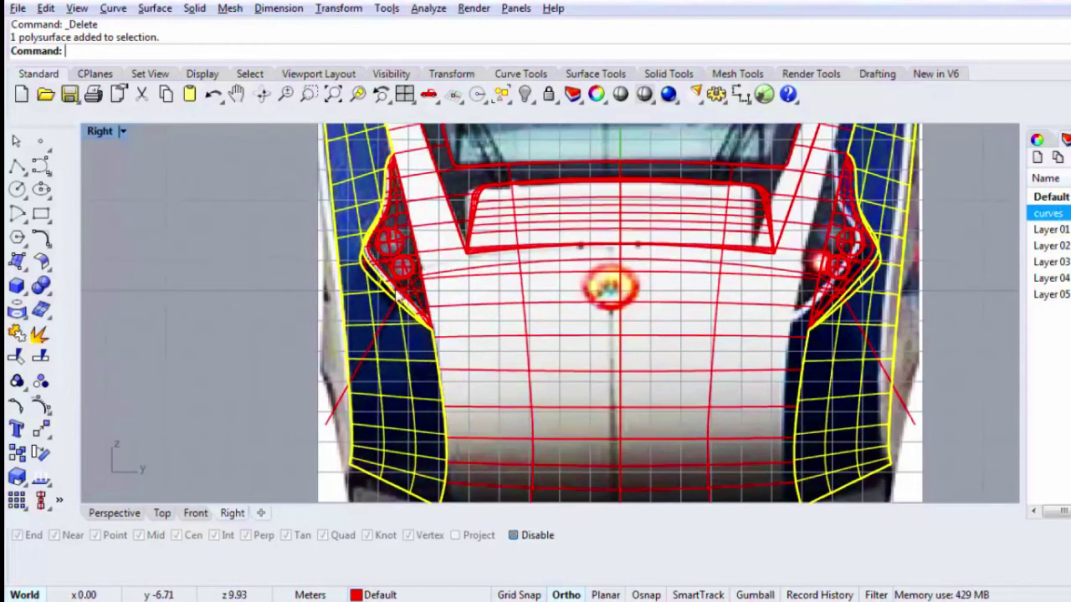
pyautogui.scroll(8, 400, 295)
pyautogui.moveTo(417, 303); pyautogui.dragTo(465, 409, button='right')
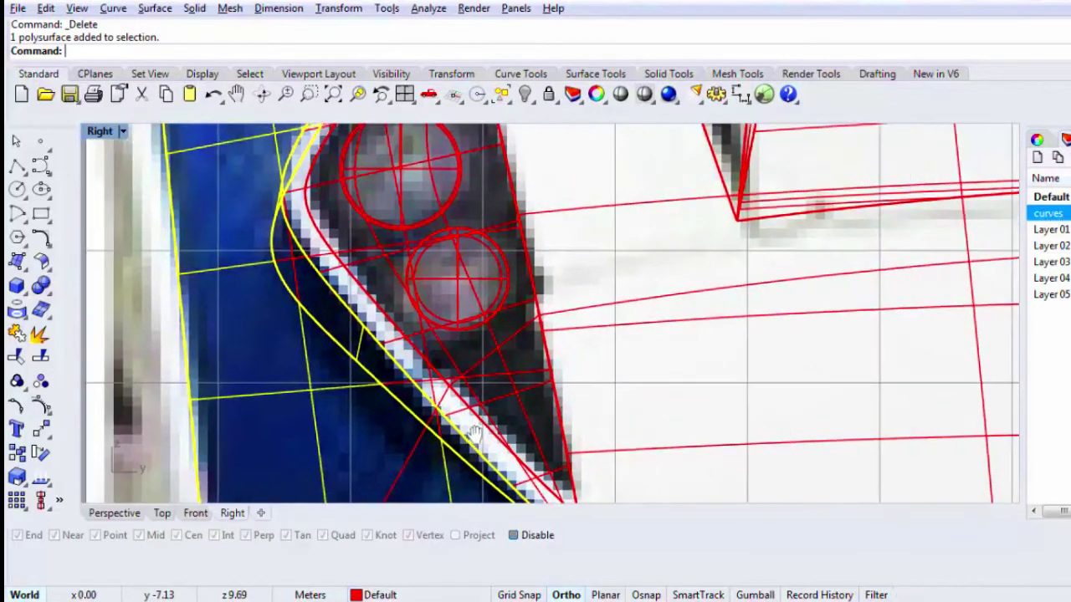
pyautogui.click(392, 351)
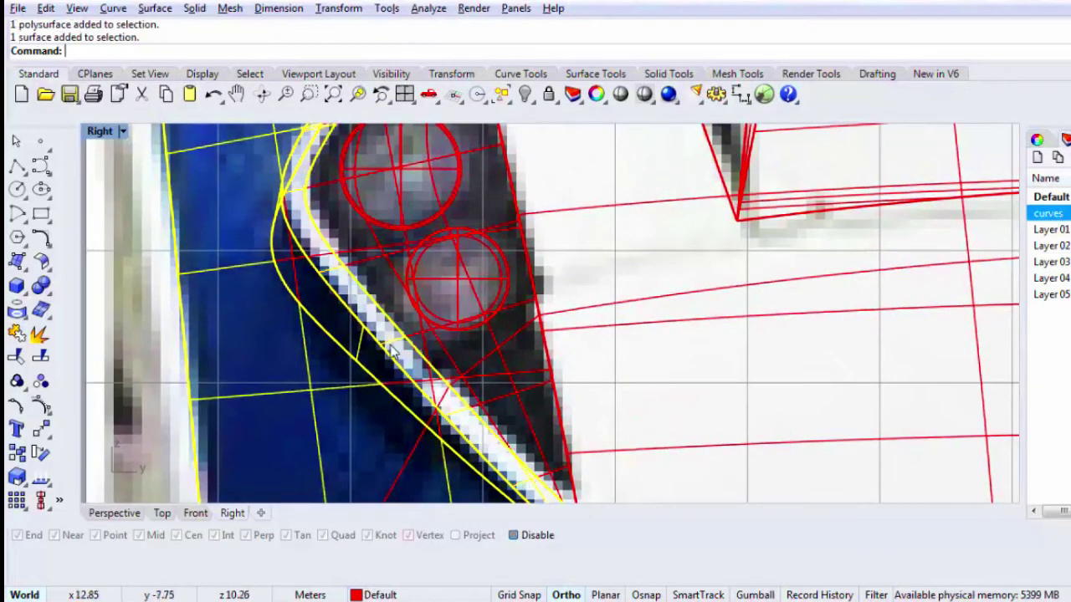
pyautogui.keyDown('shift'); pyautogui.click(422, 339); pyautogui.keyUp('shift')
pyautogui.scroll(-3, 423, 338)
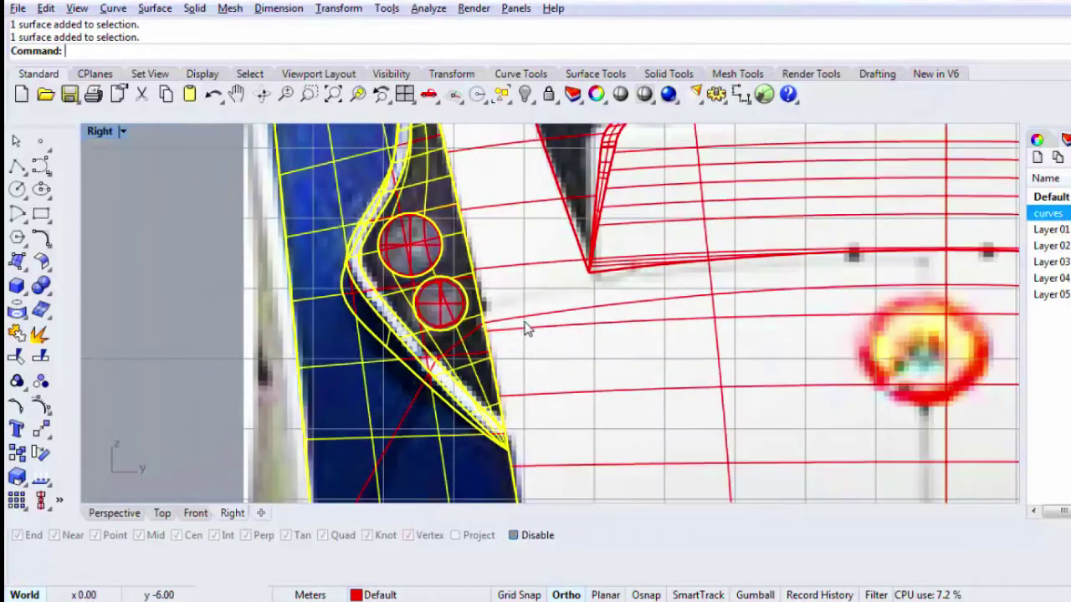
# Step: Add the white front surface and the right headlight's rim and dark surfaces to the selection, leaving out the curve
pyautogui.scroll(-5, 524, 335)
pyautogui.scroll(3, 914, 335)
pyautogui.scroll(3, 914, 334)
pyautogui.keyDown('shift'); pyautogui.click(878, 327); pyautogui.keyUp('shift')
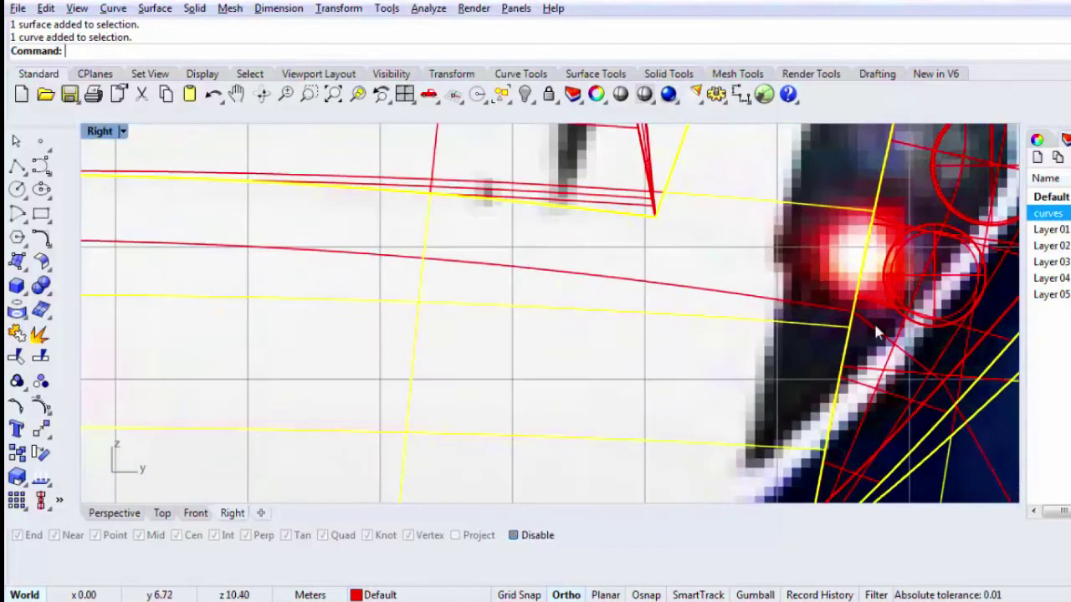
pyautogui.keyDown('ctrl'); pyautogui.click(910, 360); pyautogui.keyUp('ctrl')
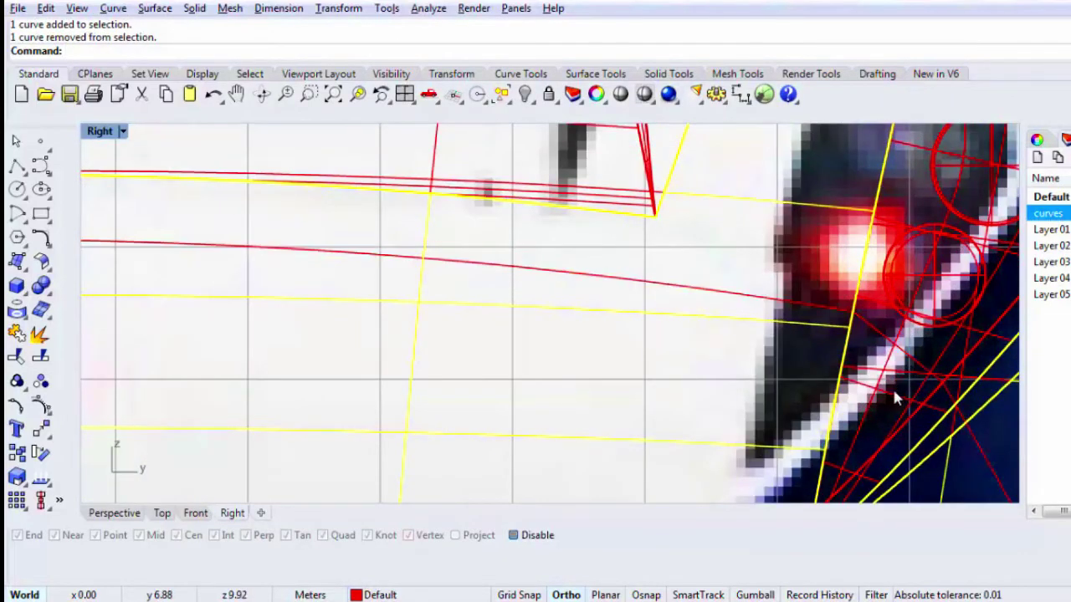
pyautogui.keyDown('shift'); pyautogui.click(911, 405); pyautogui.keyUp('shift')
pyautogui.keyDown('shift'); pyautogui.click(928, 412); pyautogui.keyUp('shift')
pyautogui.scroll(-5, 852, 380)
pyautogui.scroll(-5, 849, 377)
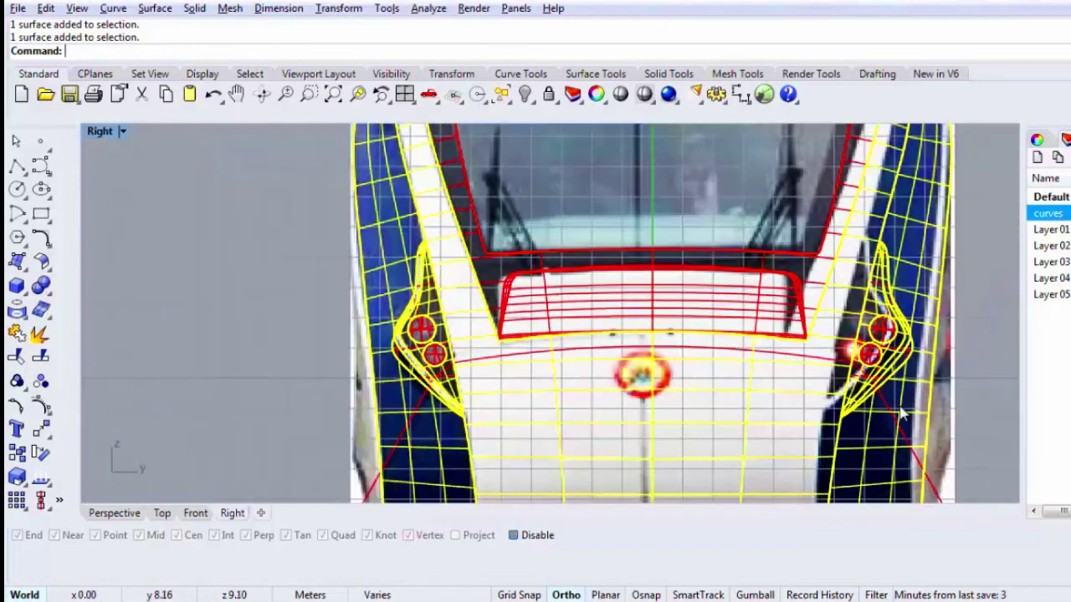
pyautogui.scroll(4, 844, 365)
# Step: Split the selected front and headlight surfaces with the flattened panel-line curve
pyautogui.write('split')
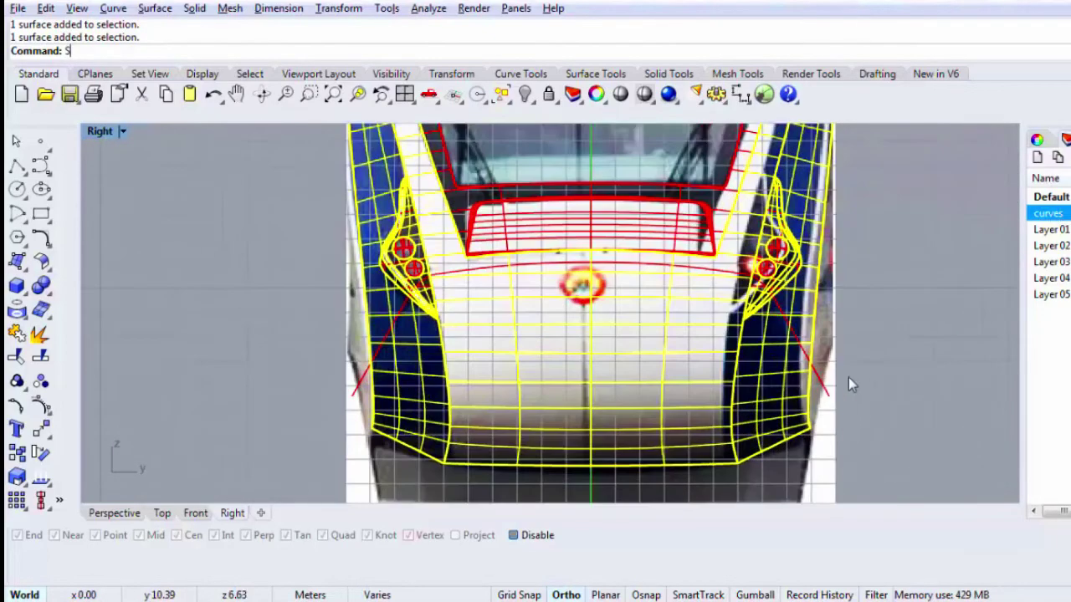
pyautogui.press('Return')
pyautogui.click(833, 400)
pyautogui.press('Return')
pyautogui.press('Return')
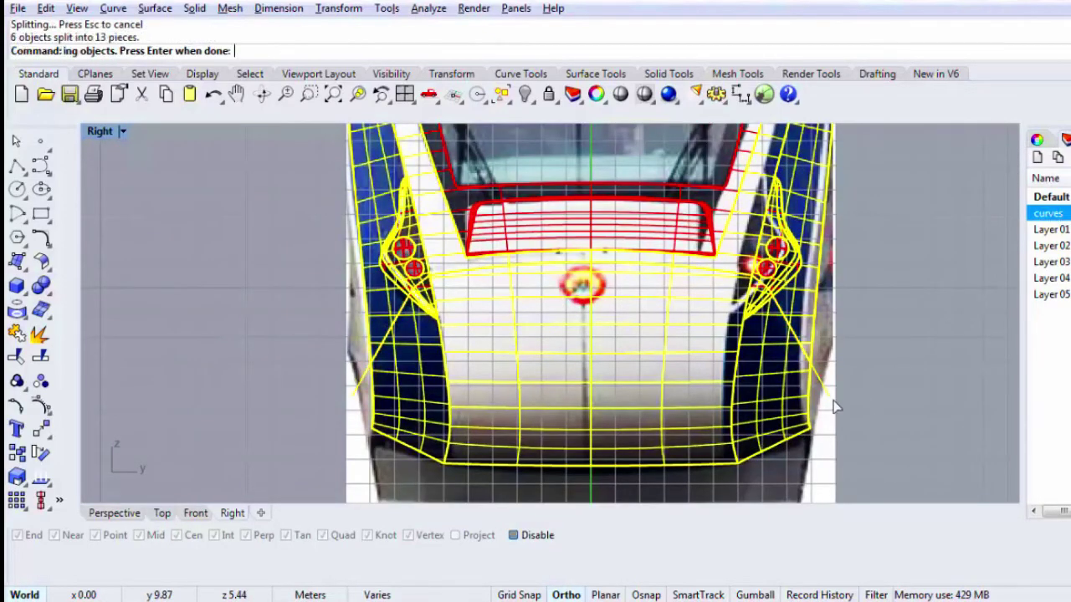
# Step: Select the split pieces below the panel line together with the curve, excluding the round lamps on both sides
pyautogui.click(788, 422)
pyautogui.click(232, 235)
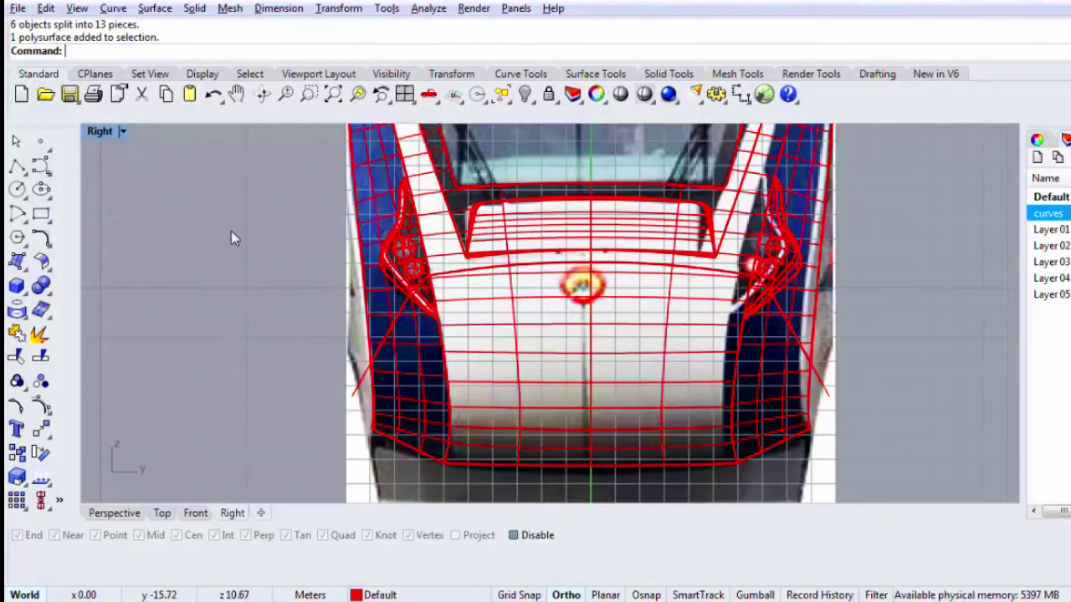
pyautogui.moveTo(234, 232); pyautogui.dragTo(892, 507)
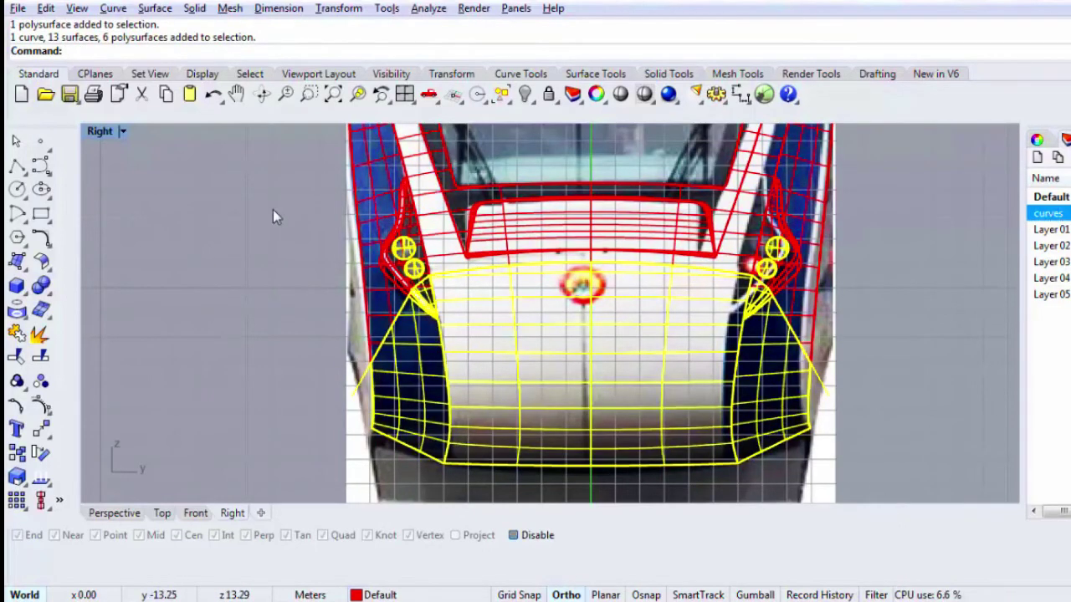
pyautogui.keyDown('ctrl'); pyautogui.moveTo(272, 209); pyautogui.dragTo(426, 281); pyautogui.keyUp('ctrl')
pyautogui.keyDown('ctrl'); pyautogui.moveTo(676, 180); pyautogui.dragTo(820, 294); pyautogui.keyUp('ctrl')
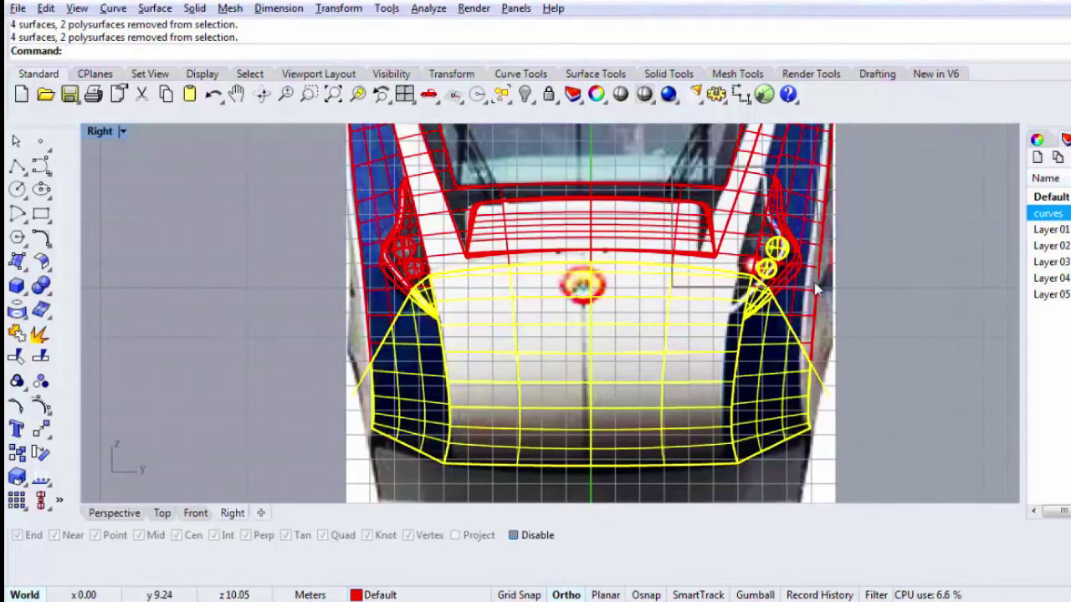
# Step: Turn on grid snap and move the selected lower nose pieces and curve about 15 m forward along the X axis
pyautogui.scroll(-5, 765, 316)
pyautogui.write('m')
pyautogui.press('Return')
pyautogui.scroll(2, 729, 358)
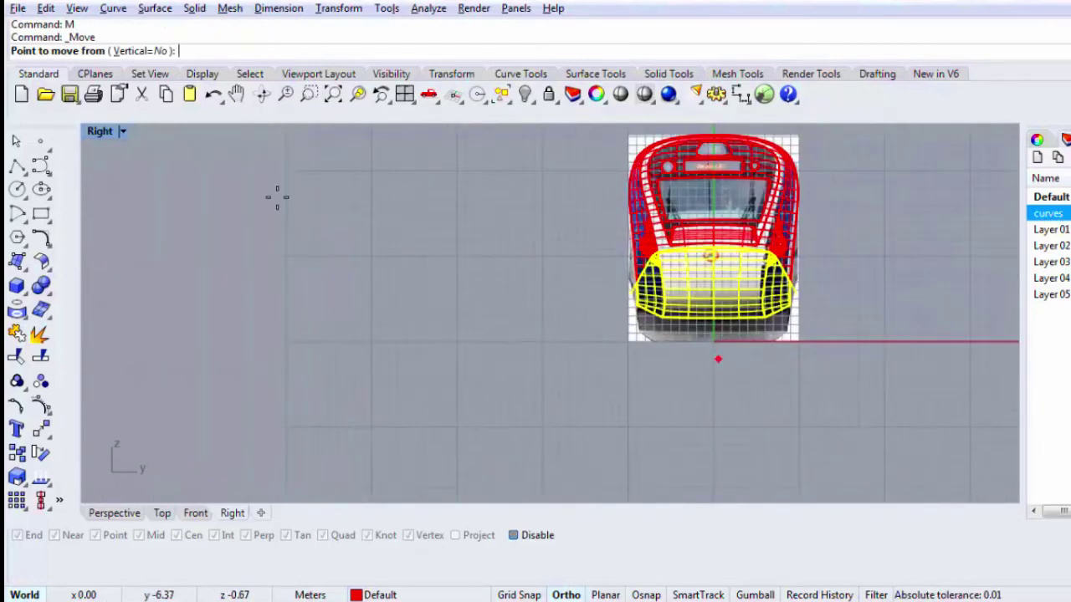
pyautogui.doubleClick(92, 132)
pyautogui.doubleClick(567, 132)
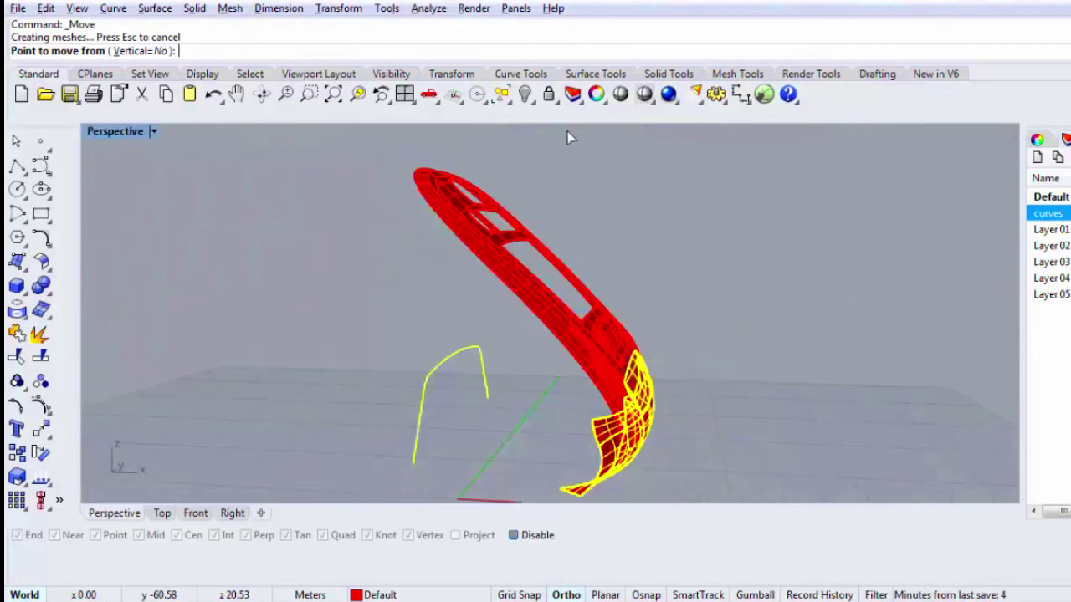
pyautogui.moveTo(567, 132); pyautogui.dragTo(600, 351, button='right')
pyautogui.scroll(3, 563, 282)
pyautogui.scroll(-2, 561, 282)
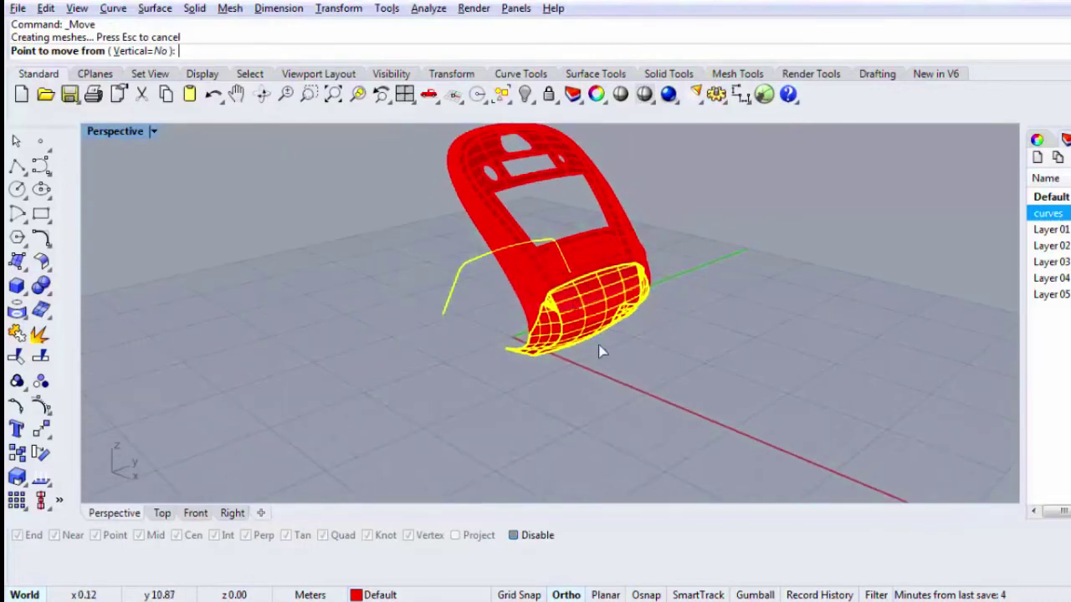
pyautogui.scroll(2, 625, 380)
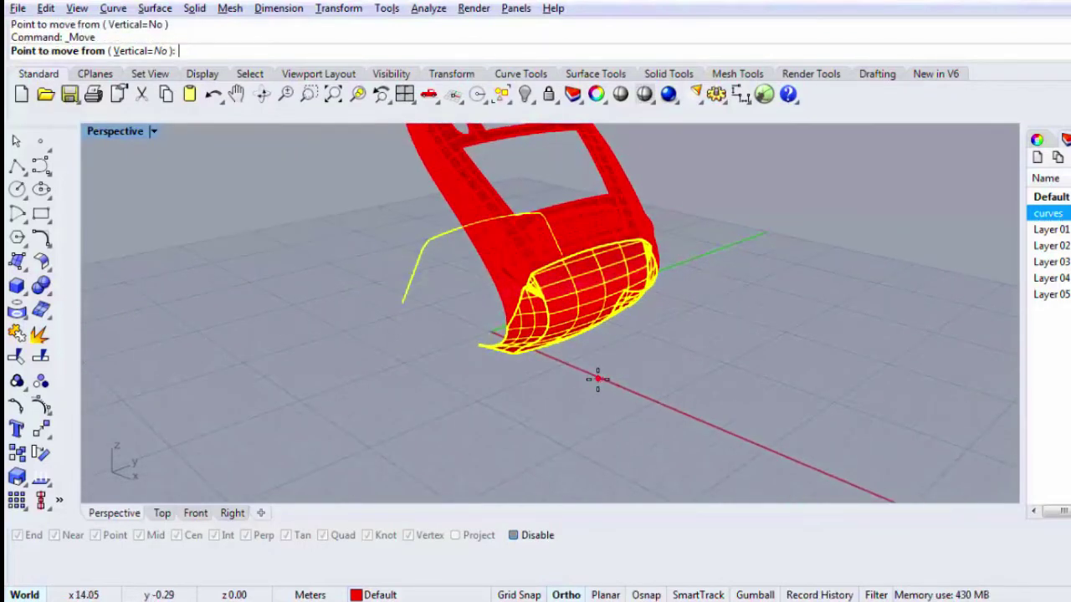
pyautogui.press('F9')
pyautogui.click(597, 379)
pyautogui.click(754, 404)
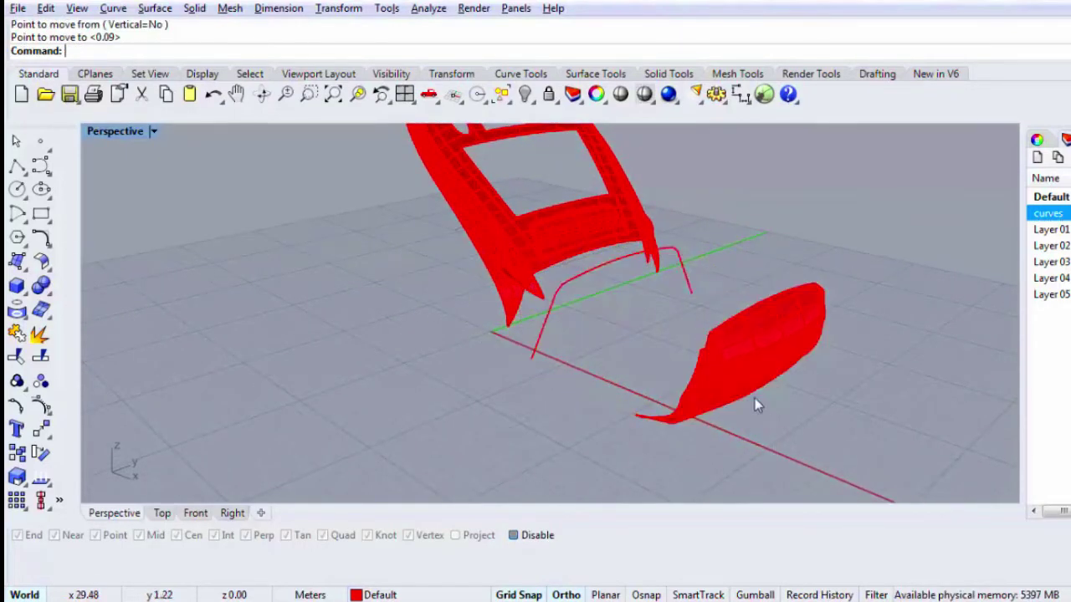
# Step: Delete the panel-line curve left between the upper front and the detached lower nose
pyautogui.click(583, 282)
pyautogui.scroll(5, 563, 308)
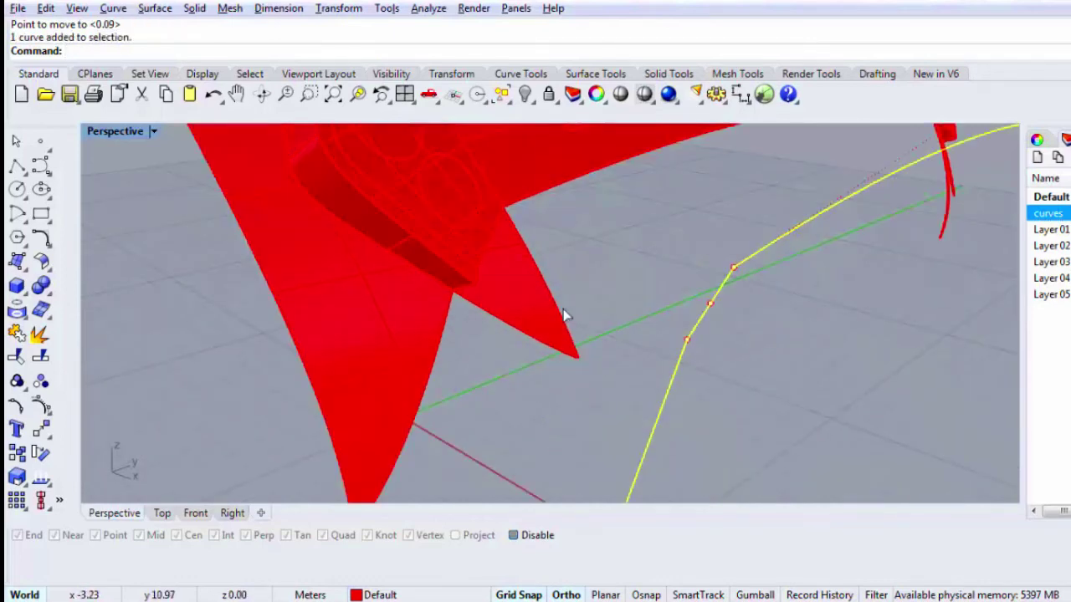
pyautogui.press('Delete')
pyautogui.click(535, 311)
pyautogui.scroll(-2, 539, 322)
pyautogui.scroll(-5, 540, 321)
pyautogui.press('Escape')
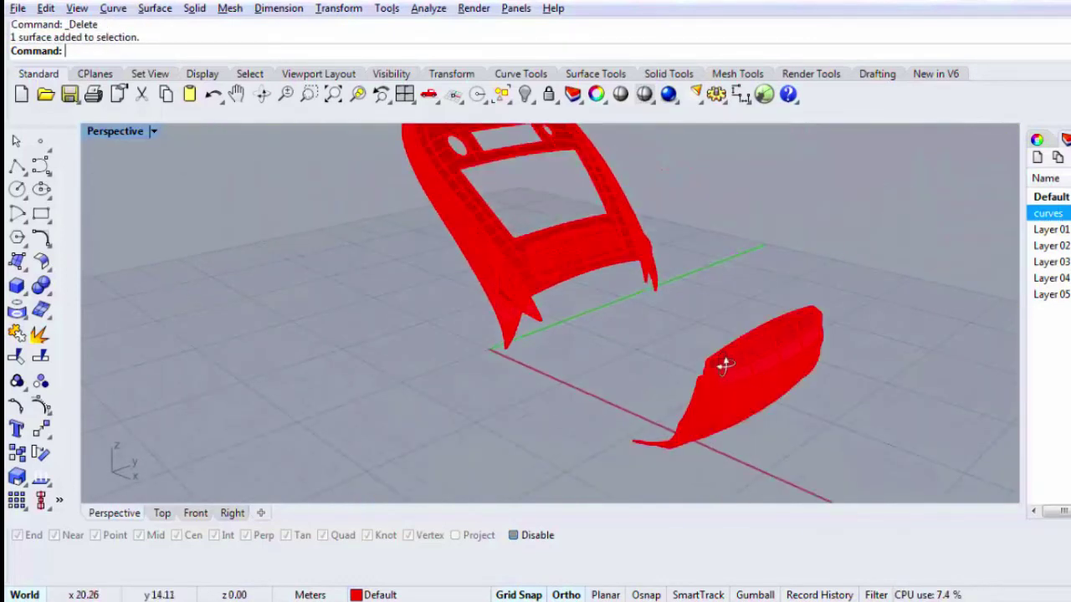
# Step: Examine the detached lower nose pieces and the uneven rear edge of the side polysurface
pyautogui.scroll(3, 654, 387)
pyautogui.moveTo(724, 363); pyautogui.dragTo(651, 380, button='right')
pyautogui.click(662, 390)
pyautogui.click(650, 385)
pyautogui.click(658, 348)
pyautogui.click(533, 307)
pyautogui.scroll(-4, 532, 307)
pyautogui.moveTo(536, 310); pyautogui.dragTo(373, 394, button='right')
pyautogui.scroll(5, 730, 365)
pyautogui.click(302, 458)
pyautogui.press('Escape')
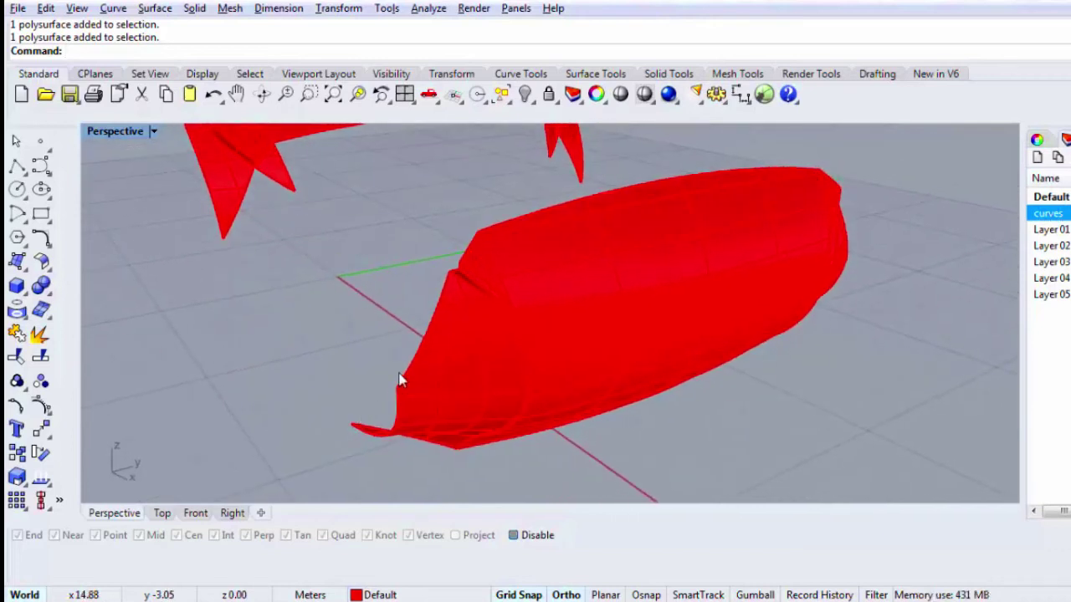
pyautogui.scroll(6, 399, 377)
pyautogui.click(13, 169)
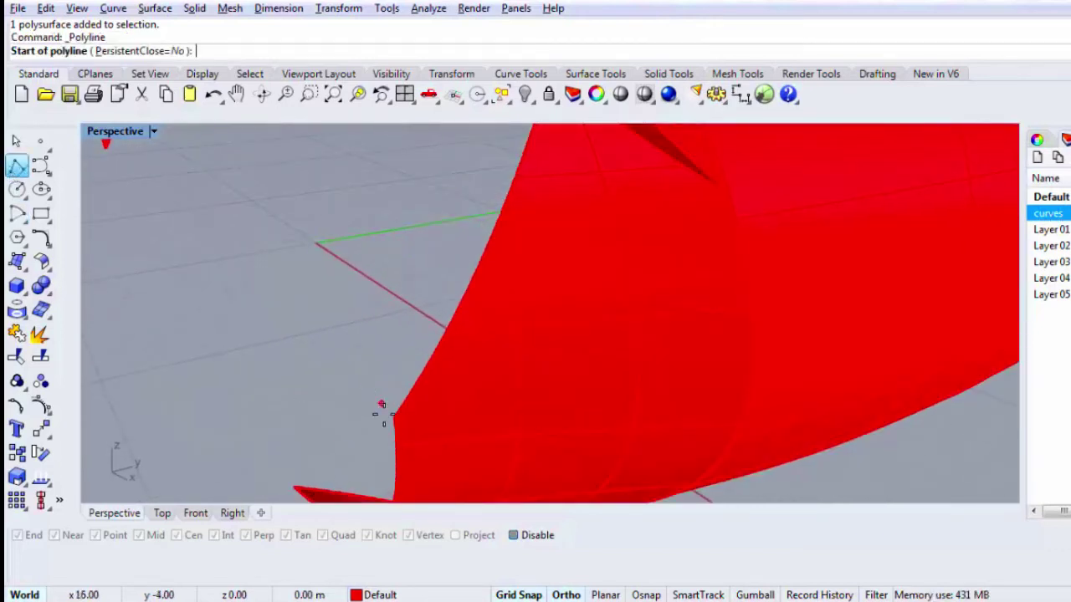
pyautogui.click(382, 411)
pyautogui.press('Escape')
# Step: Turn on object snaps, turn off grid snap, and draw a straight line about 0.39 m along X from the lower nose's side corner
pyautogui.click(514, 536)
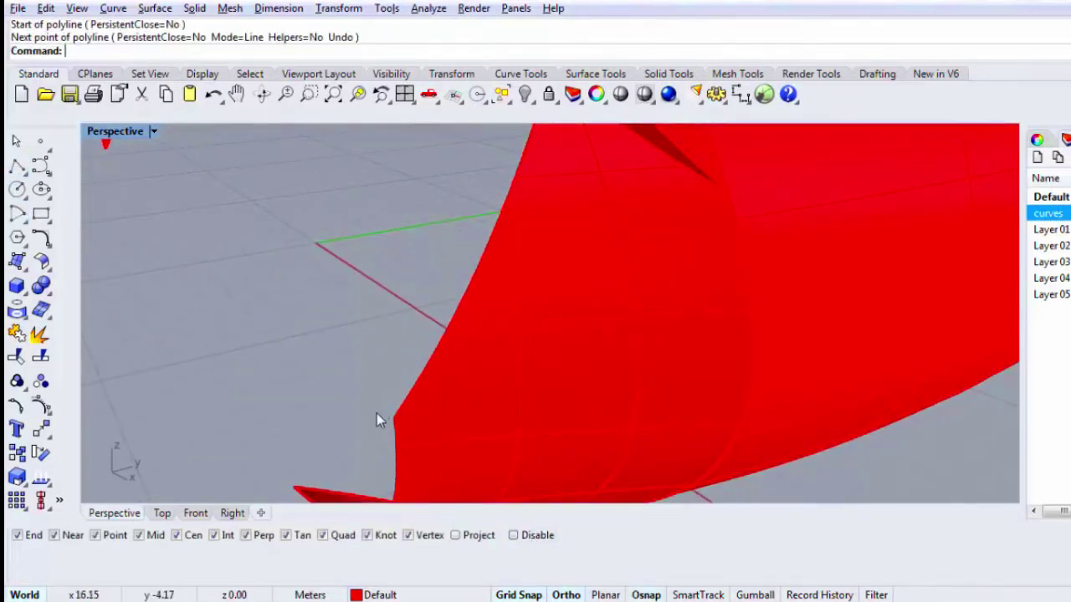
pyautogui.rightClick(377, 421)
pyautogui.click(394, 415)
pyautogui.doubleClick(119, 132)
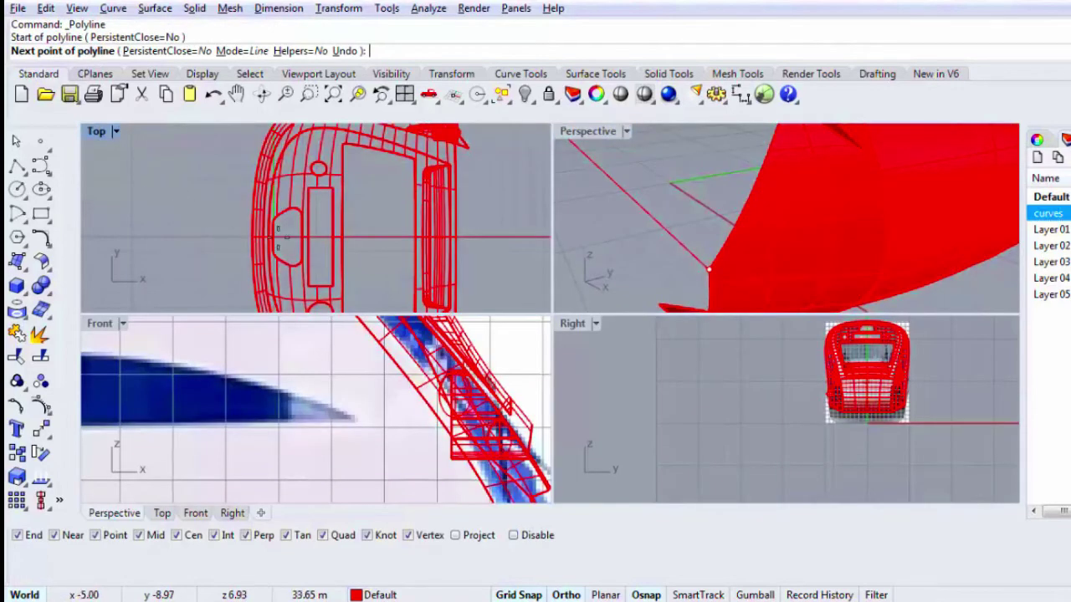
pyautogui.scroll(5, 514, 273)
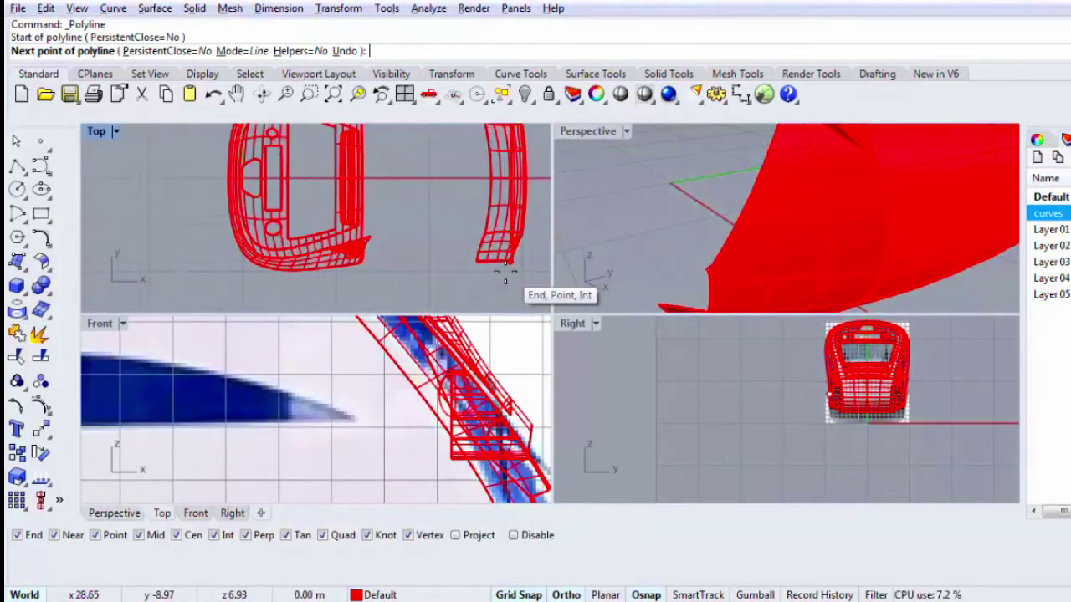
pyautogui.scroll(5, 507, 251)
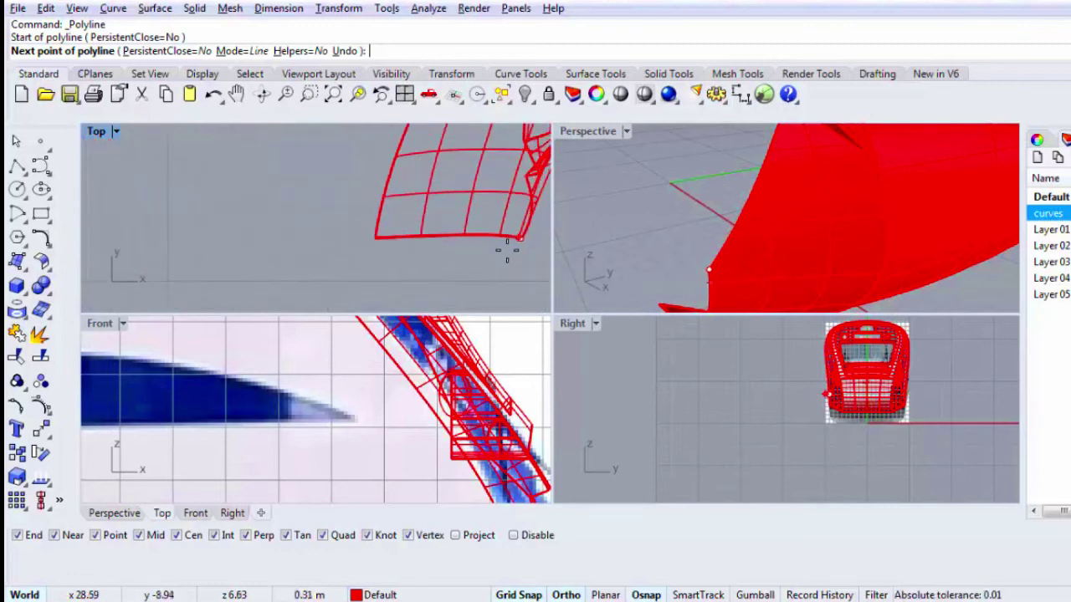
pyautogui.press('F9')
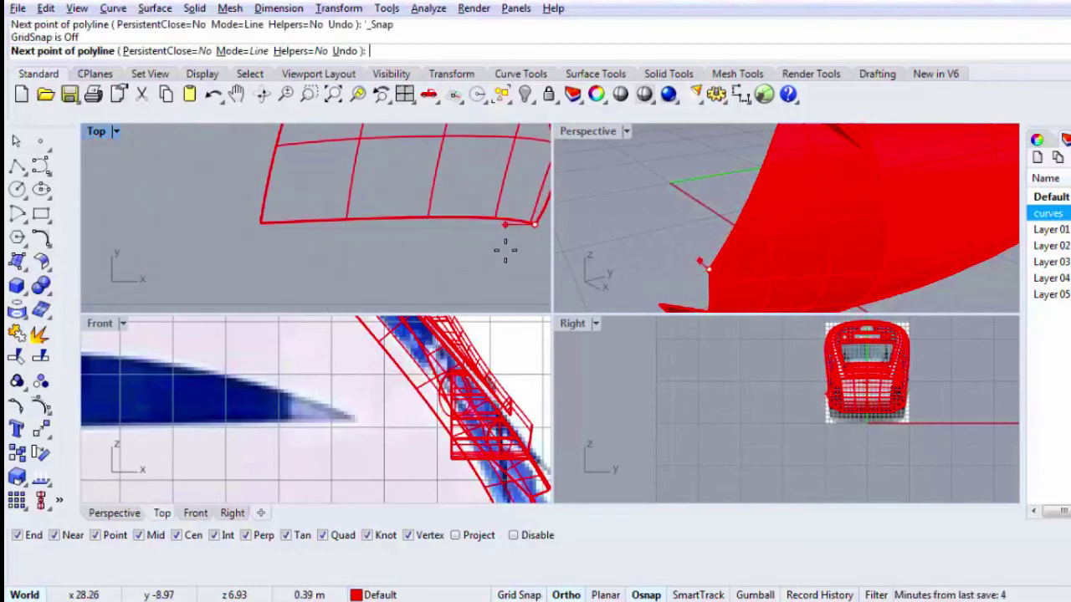
pyautogui.click(506, 245)
pyautogui.press('Return')
# Step: Move the free end point of the short line about 0.2 m inward along Y
pyautogui.click(509, 227)
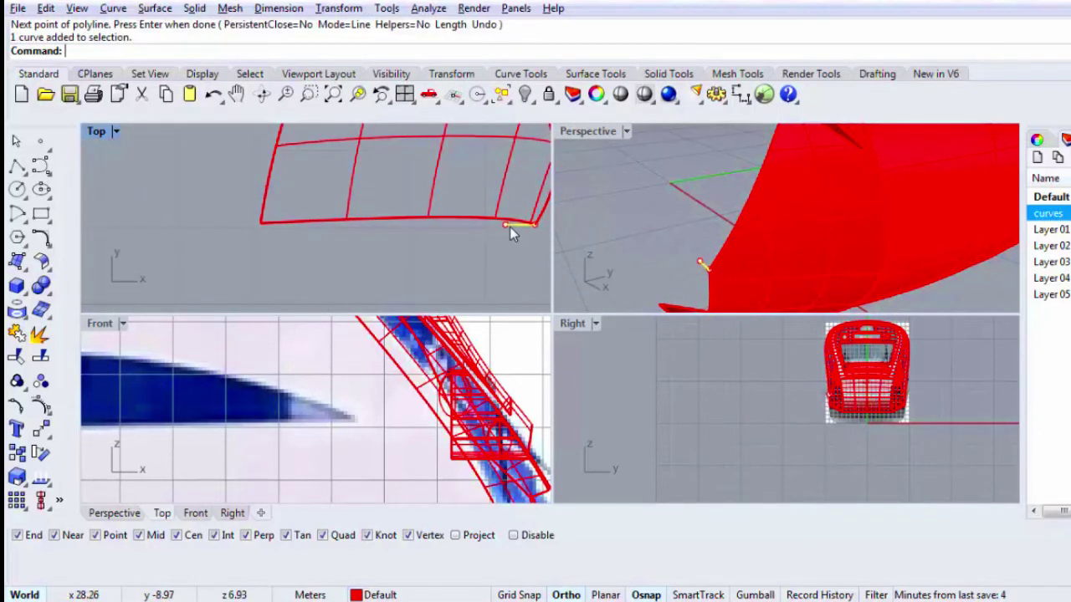
pyautogui.click(505, 225)
pyautogui.write('m')
pyautogui.press('Return')
pyautogui.click(500, 275)
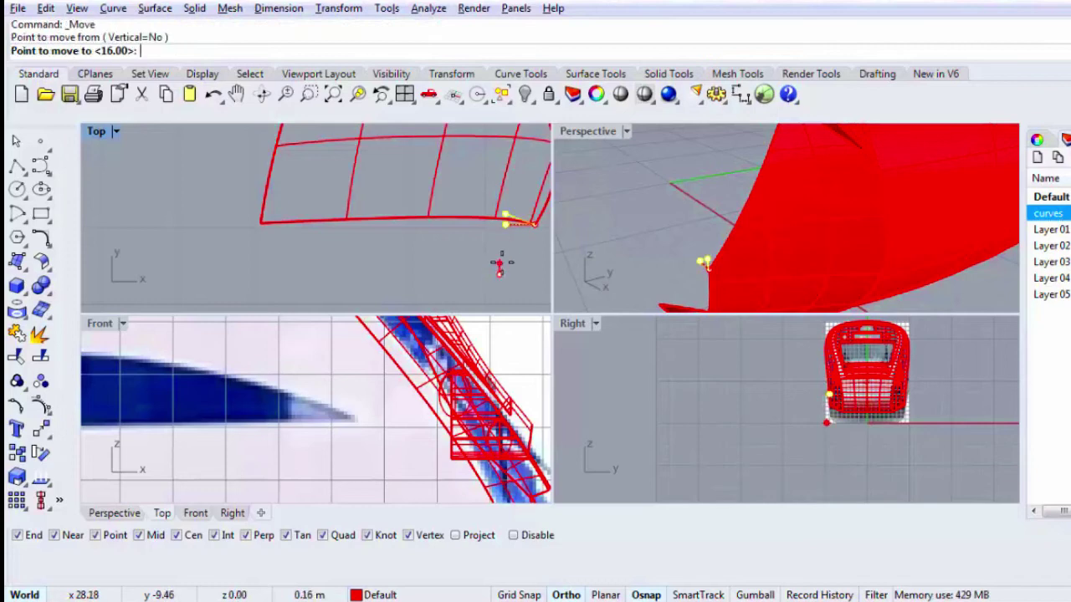
pyautogui.click(502, 259)
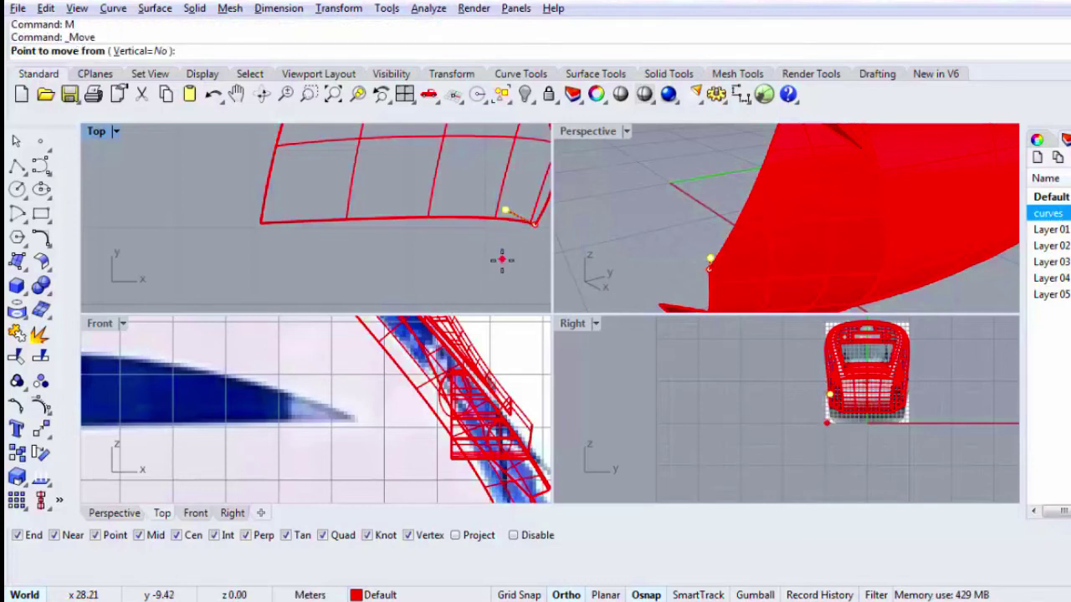
pyautogui.press('Escape')
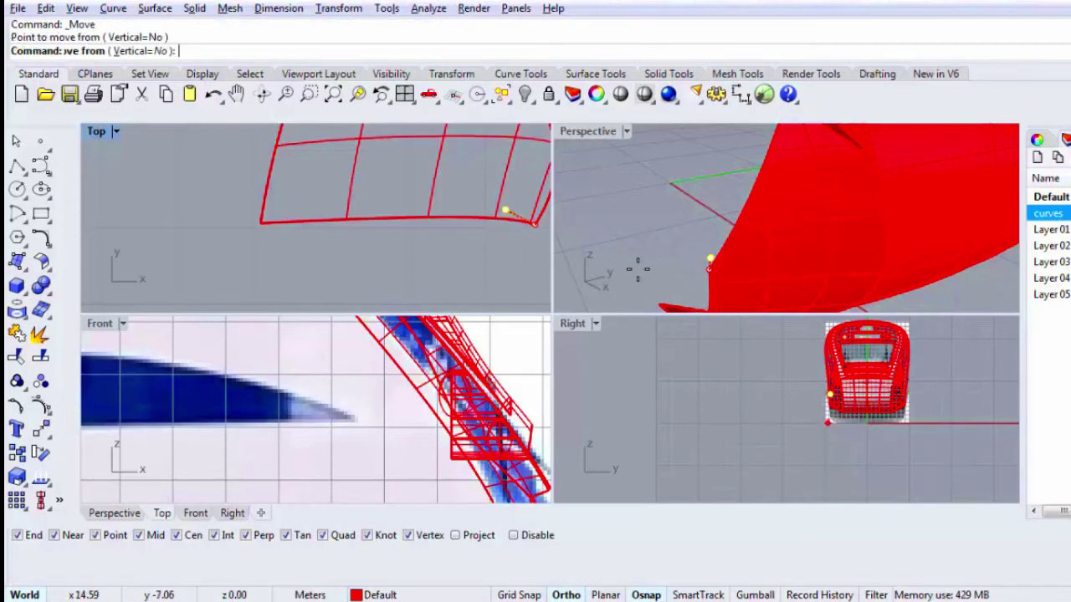
pyautogui.press('Escape')
# Step: Examine the stepped side corner of the detached lower nose in the perspective view
pyautogui.doubleClick(587, 131)
pyautogui.scroll(-4, 467, 314)
pyautogui.moveTo(453, 350); pyautogui.dragTo(449, 368, button='right')
pyautogui.scroll(5, 449, 369)
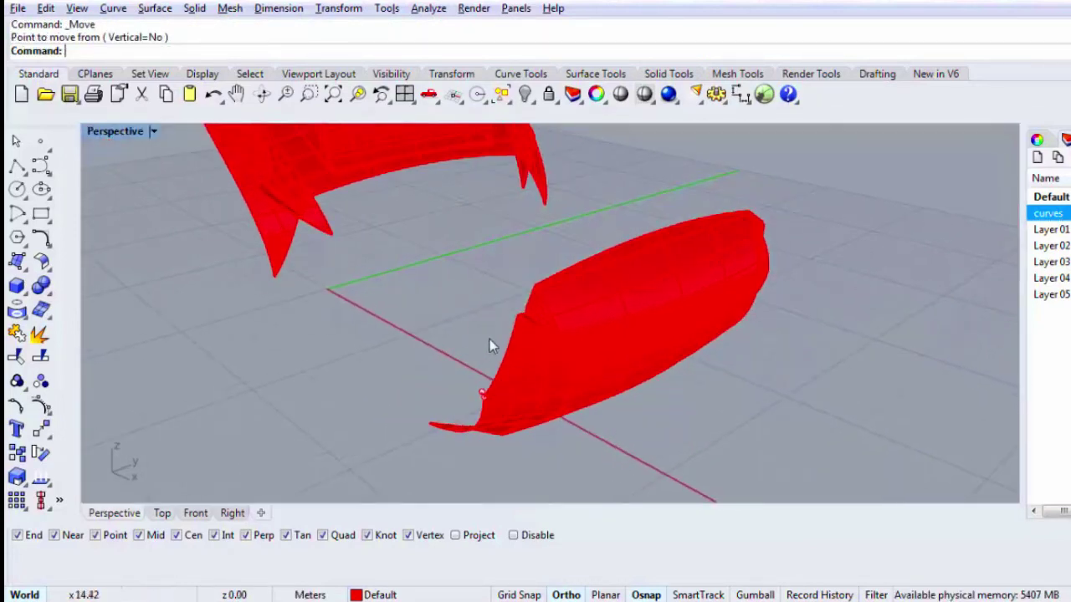
pyautogui.scroll(2, 393, 261)
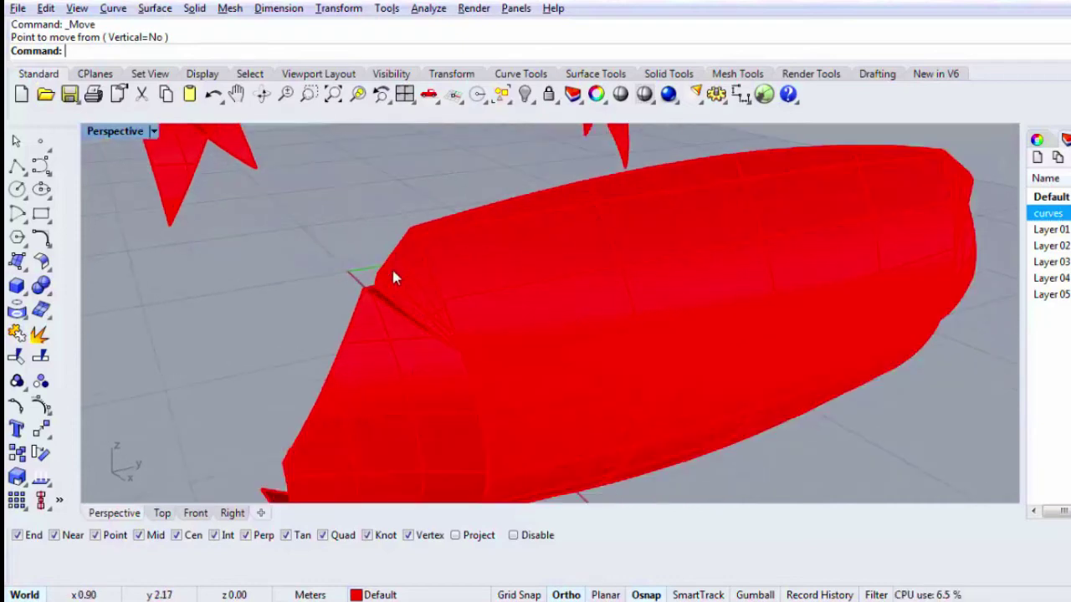
pyautogui.click(391, 267)
pyautogui.scroll(2, 390, 289)
pyautogui.scroll(-4, 391, 297)
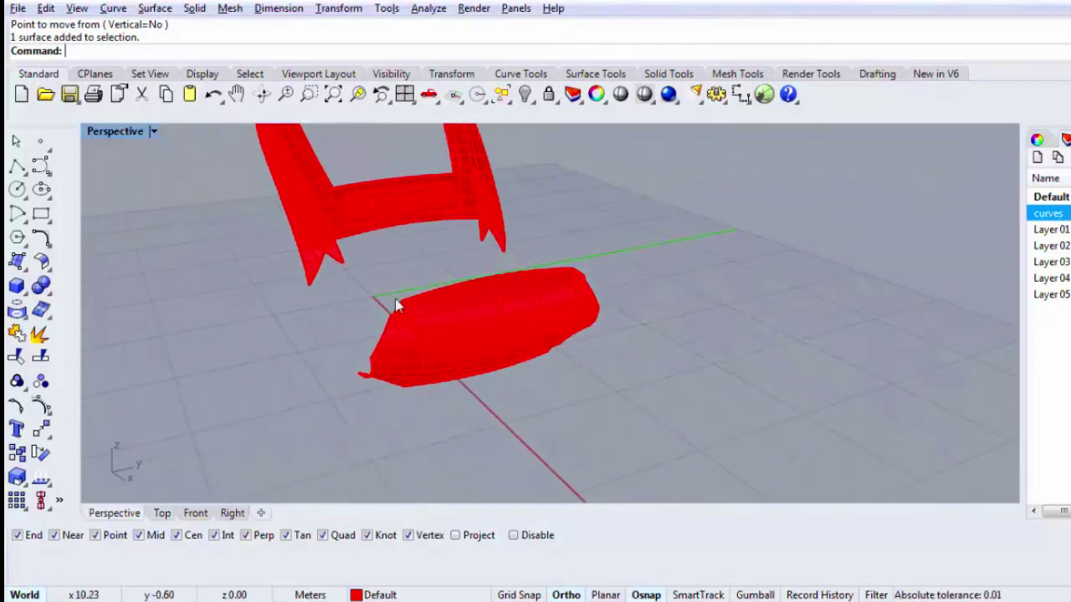
# Step: Compare the pointed lower corners of the upper front with the matching notched side edge of the lower nose
pyautogui.scroll(5, 323, 293)
pyautogui.click(307, 295)
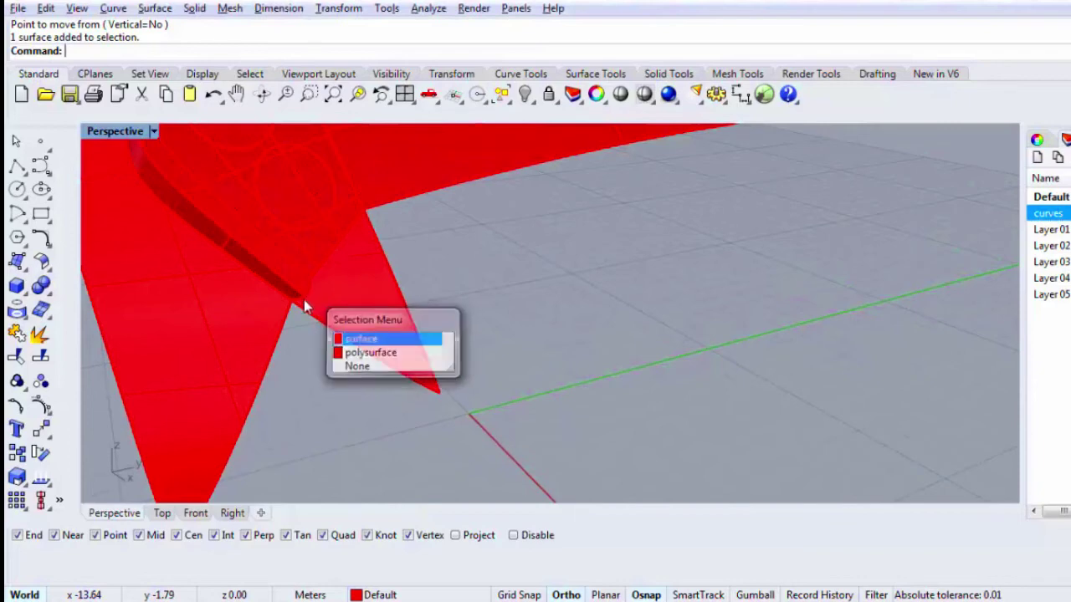
pyautogui.click(303, 298)
pyautogui.click(303, 299)
pyautogui.press('Escape')
pyautogui.scroll(-6, 304, 299)
pyautogui.scroll(6, 442, 287)
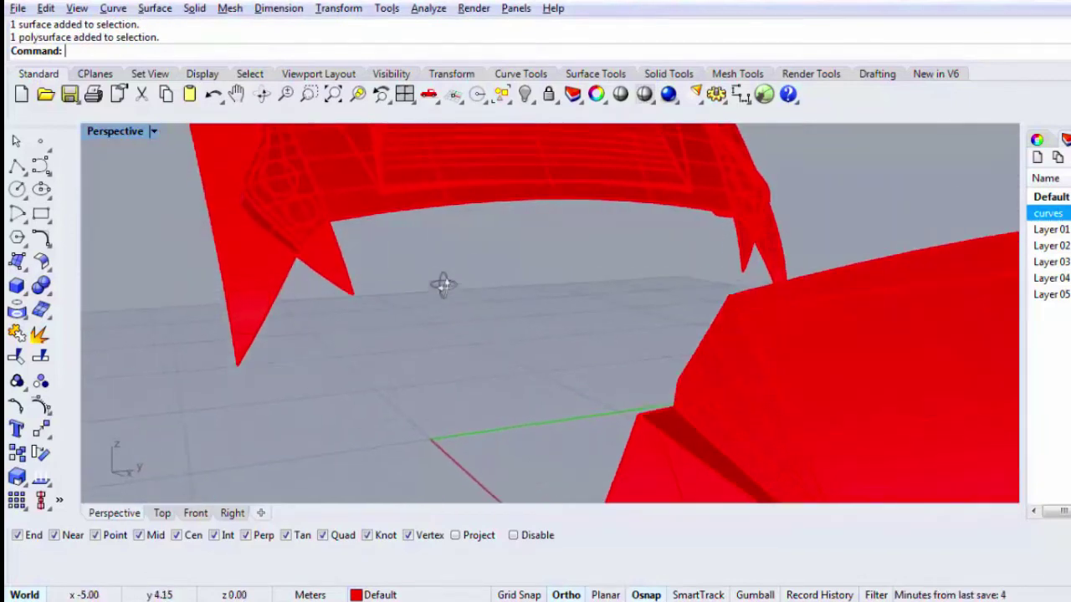
pyautogui.scroll(-3, 423, 293)
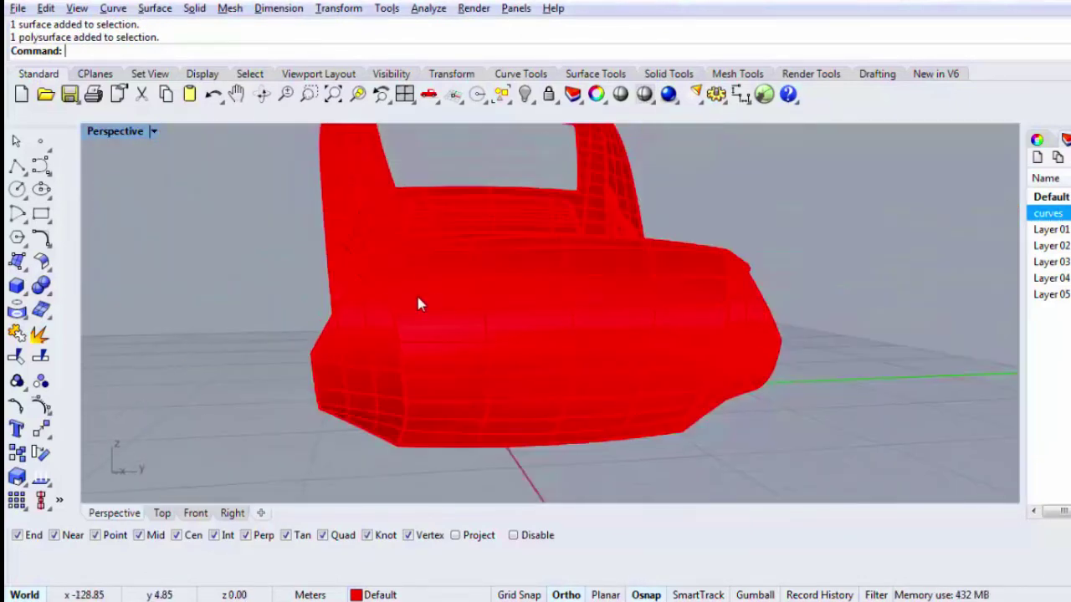
pyautogui.scroll(4, 385, 299)
pyautogui.moveTo(248, 287); pyautogui.dragTo(363, 301, button='right')
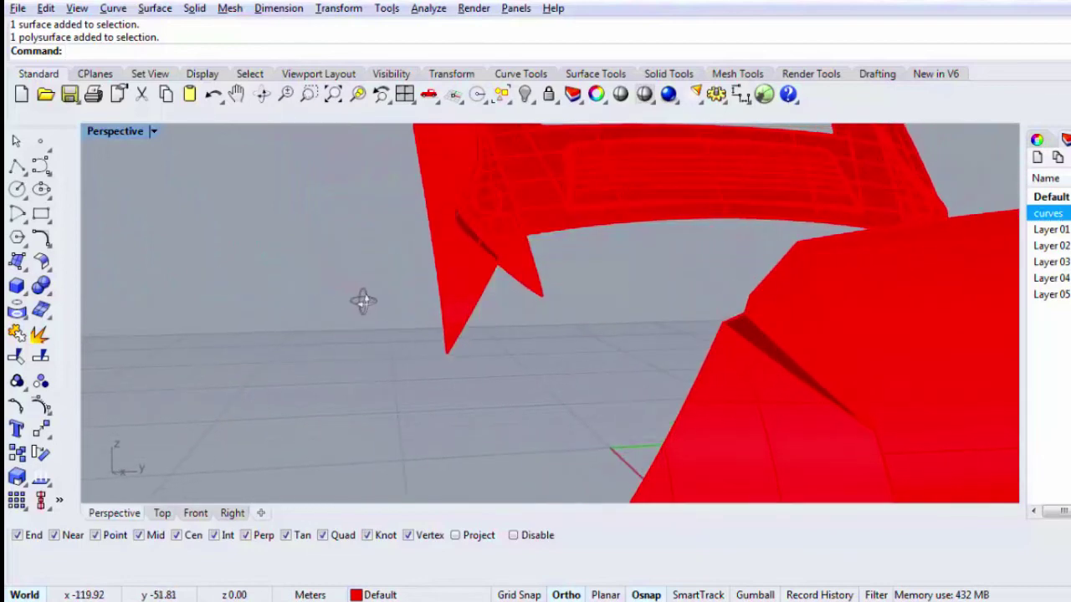
pyautogui.moveTo(580, 340); pyautogui.dragTo(767, 355, button='right')
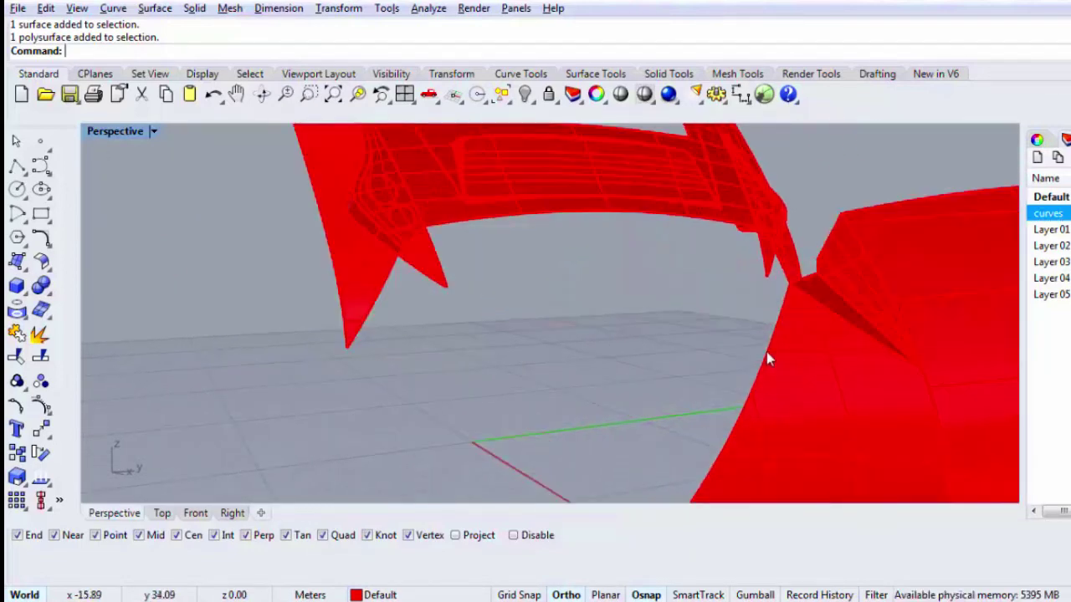
pyautogui.click(767, 354)
pyautogui.click(699, 316)
pyautogui.scroll(-4, 712, 322)
pyautogui.scroll(2, 712, 323)
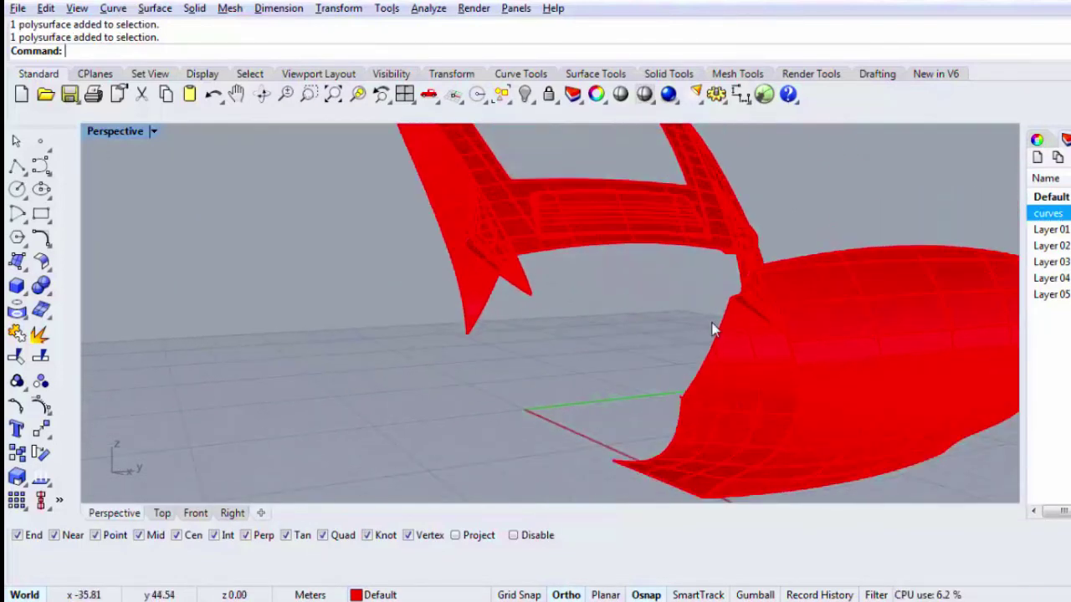
pyautogui.press('Return')
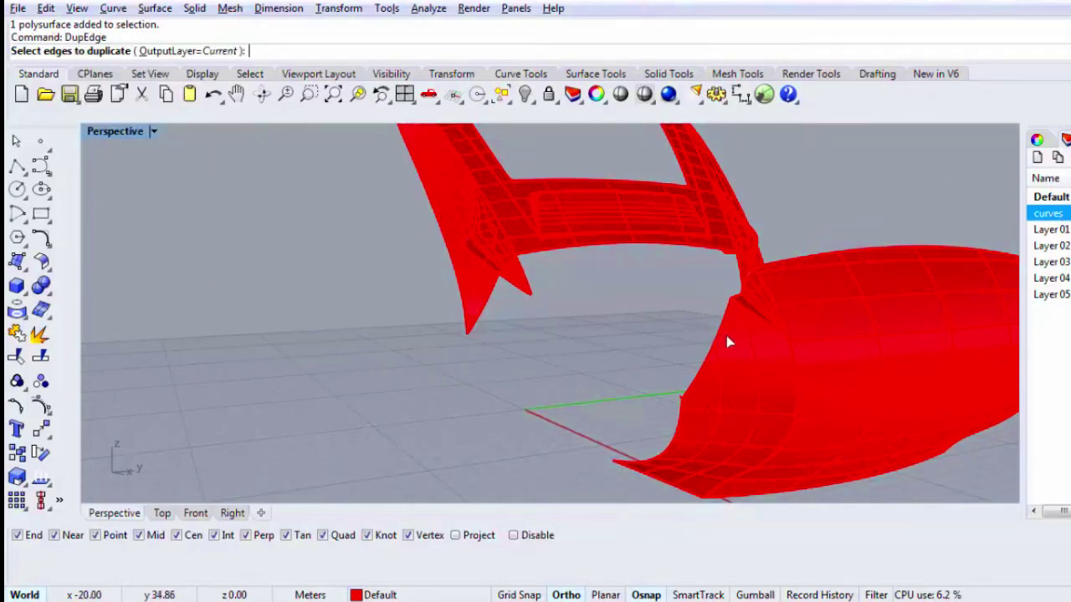
pyautogui.click(734, 320)
pyautogui.moveTo(734, 320); pyautogui.dragTo(705, 304, button='right')
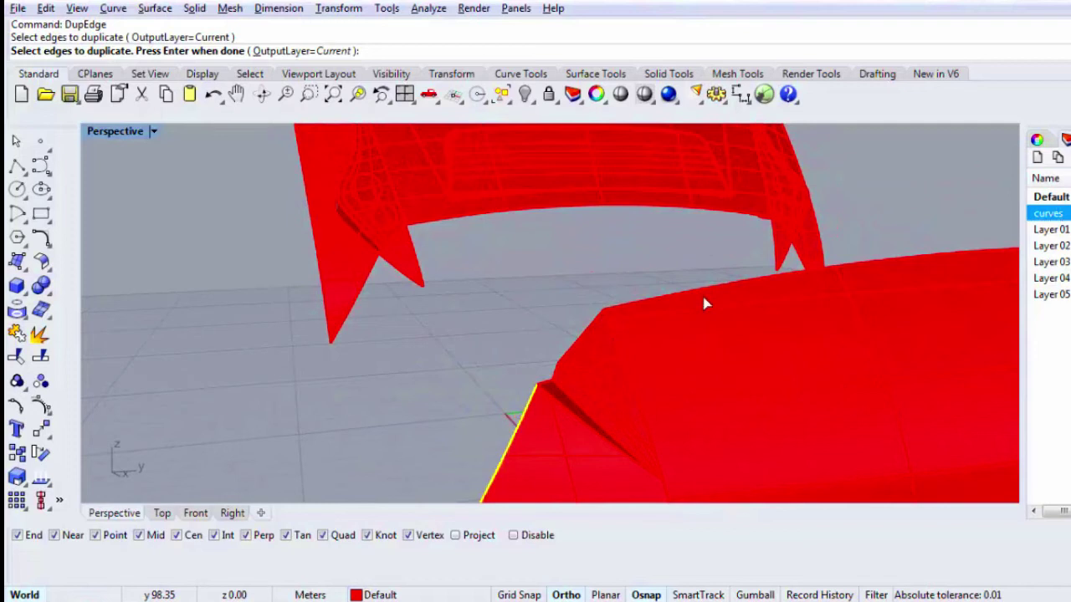
pyautogui.click(545, 384)
pyautogui.click(562, 372)
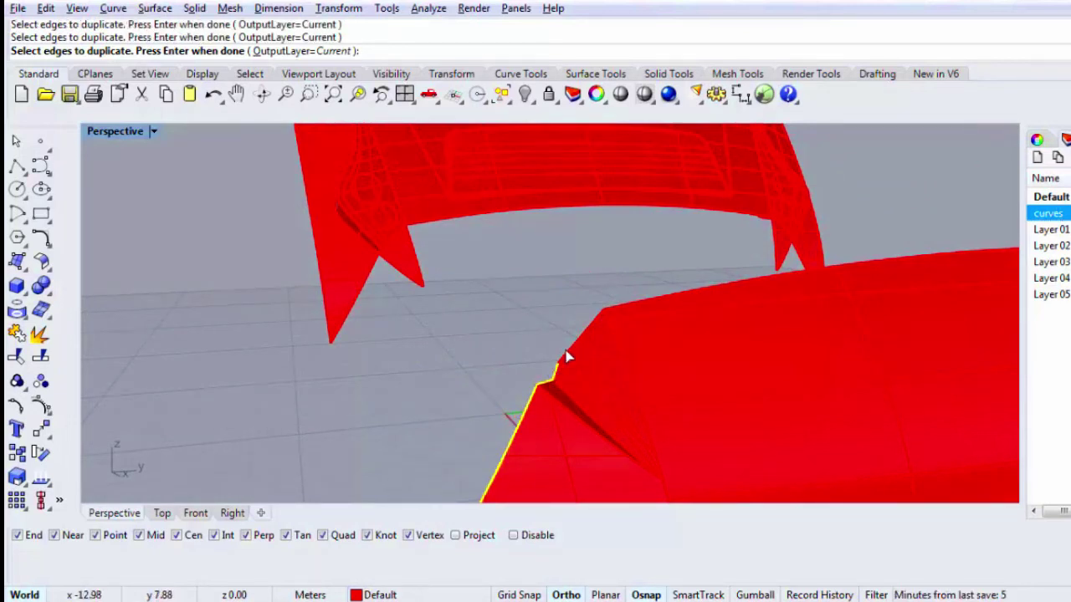
pyautogui.moveTo(545, 359); pyautogui.dragTo(553, 388, button='right')
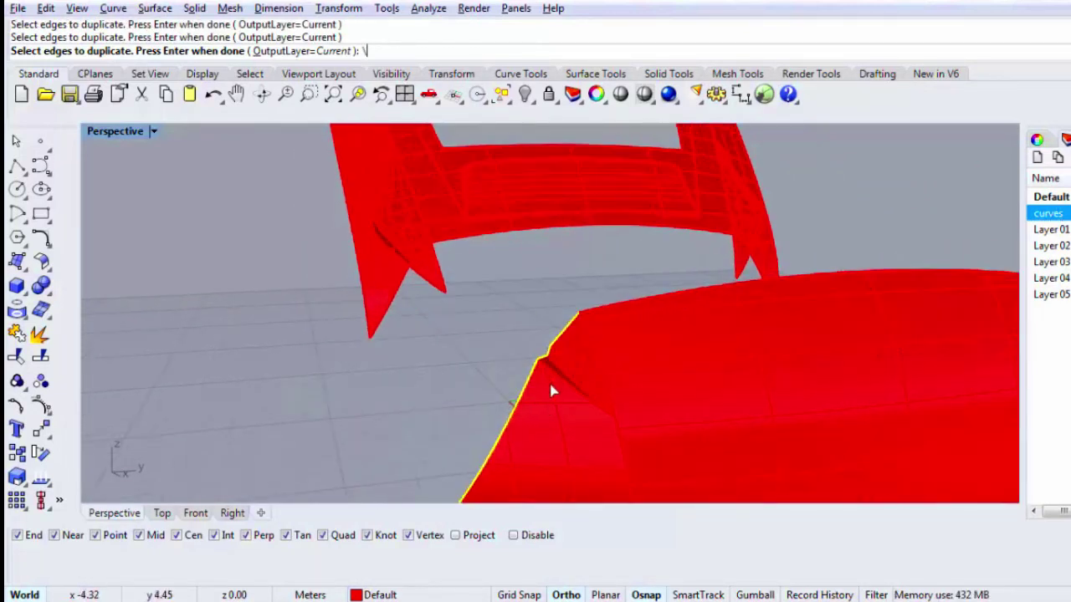
pyautogui.press('Return')
# Step: Duplicate the lower nose's curved side edge and the short ledge edge at its upper end as curves
pyautogui.rightClick(509, 410)
pyautogui.click(509, 410)
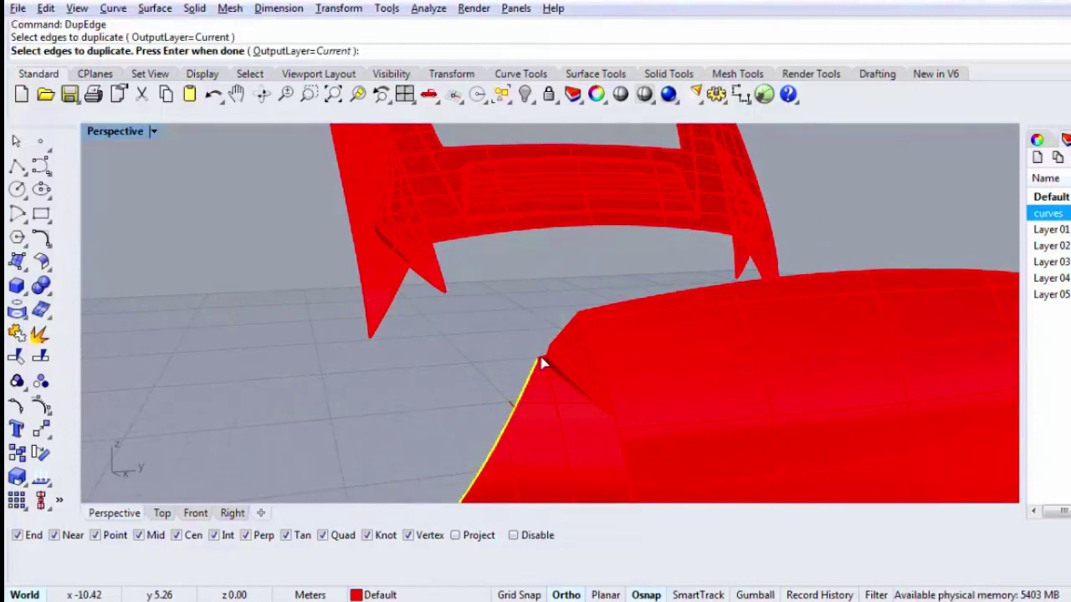
pyautogui.click(541, 358)
pyautogui.press('Return')
pyautogui.moveTo(504, 371); pyautogui.dragTo(503, 410, button='right')
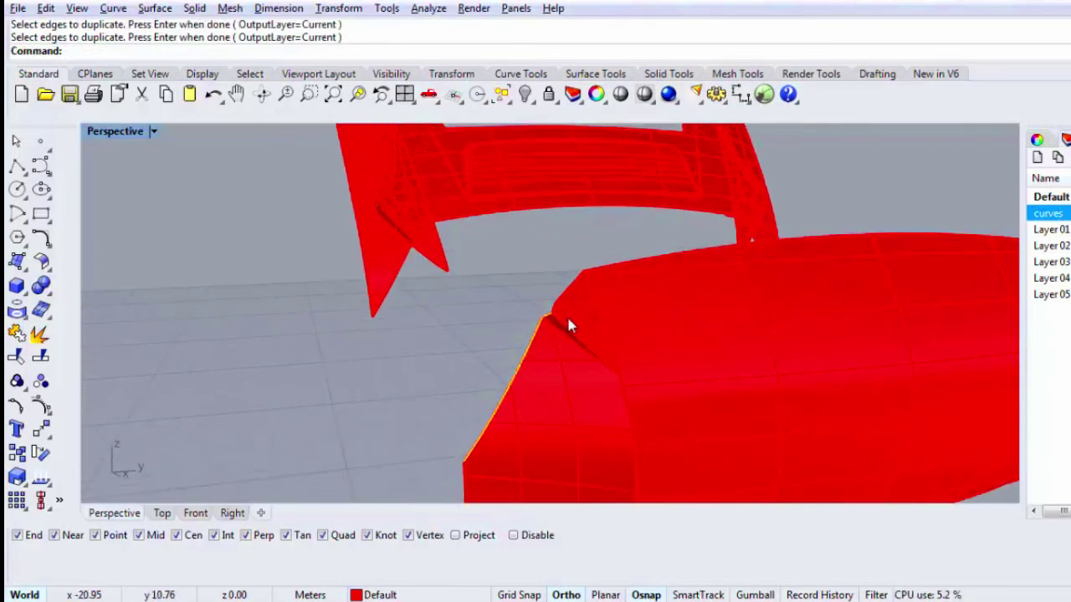
pyautogui.click(446, 479)
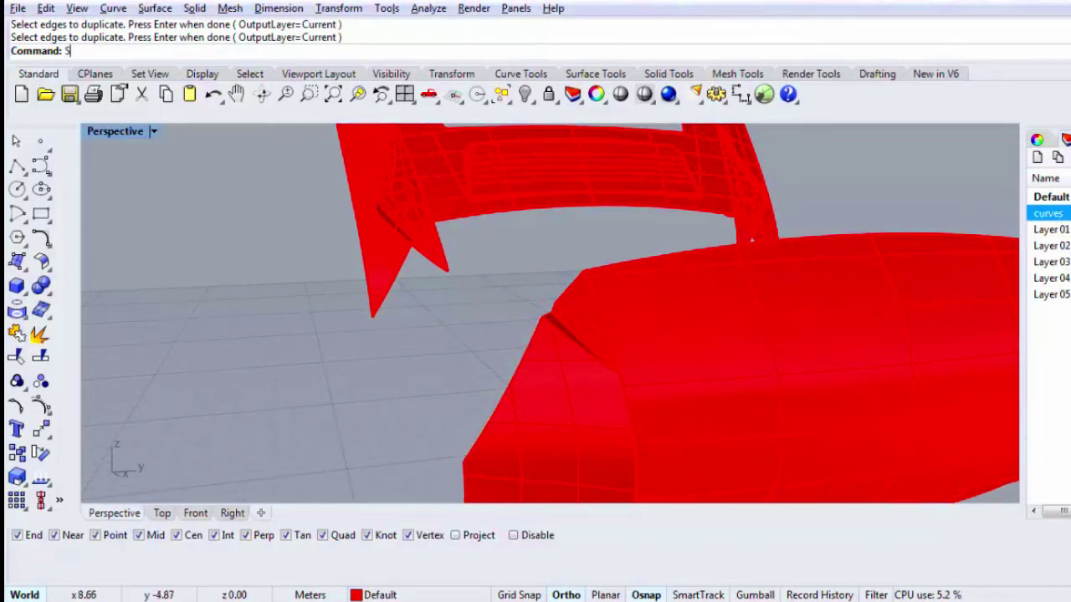
pyautogui.write('Sweep2')
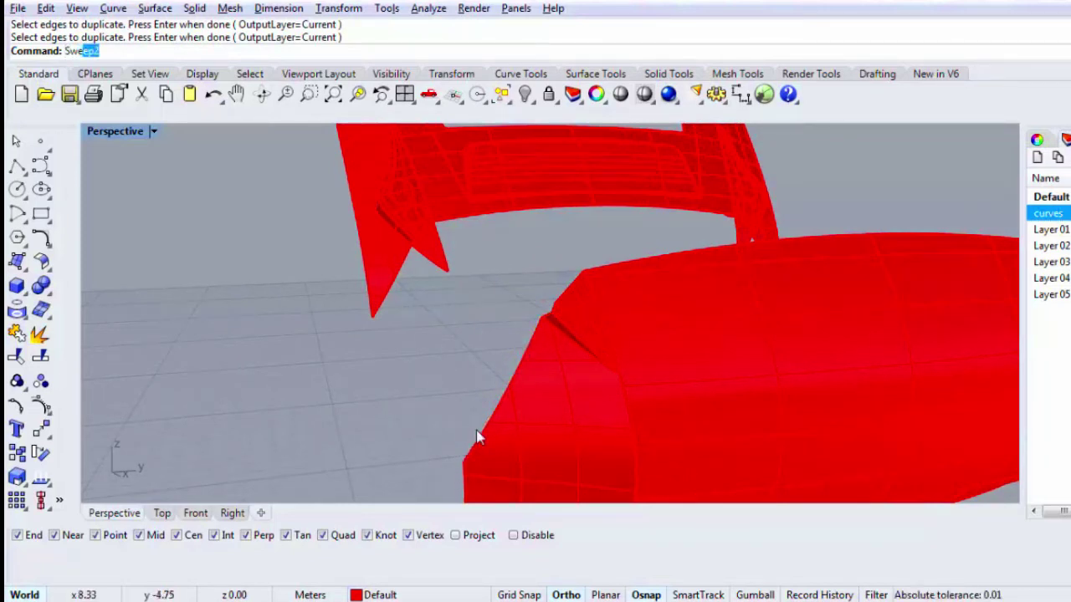
pyautogui.press('Return')
pyautogui.press('Escape')
# Step: Try a one-rail sweep along the duplicated side-edge curve of the lower nose
pyautogui.write('Swe')
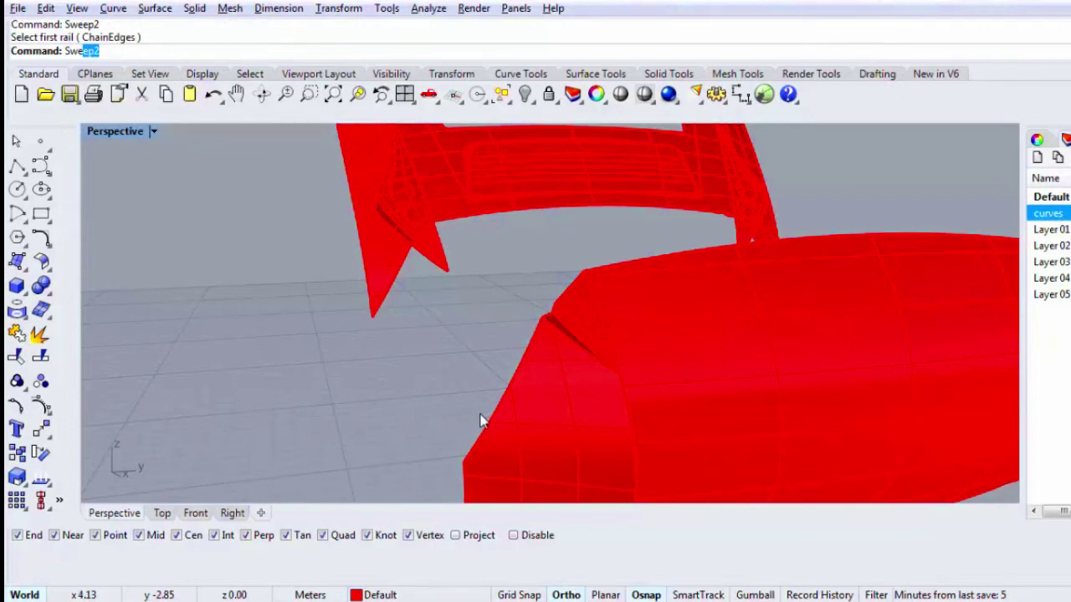
pyautogui.press('Down')
pyautogui.press('Up')
pyautogui.press('Return')
pyautogui.click(479, 448)
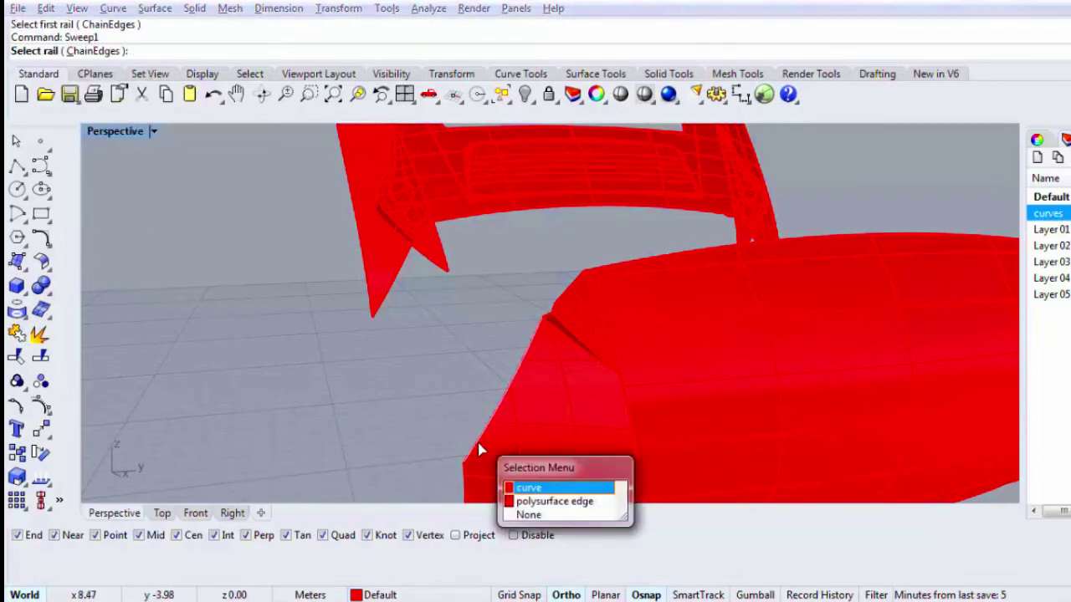
pyautogui.click(529, 488)
pyautogui.scroll(-3, 497, 389)
pyautogui.scroll(3, 475, 437)
pyautogui.click(499, 466)
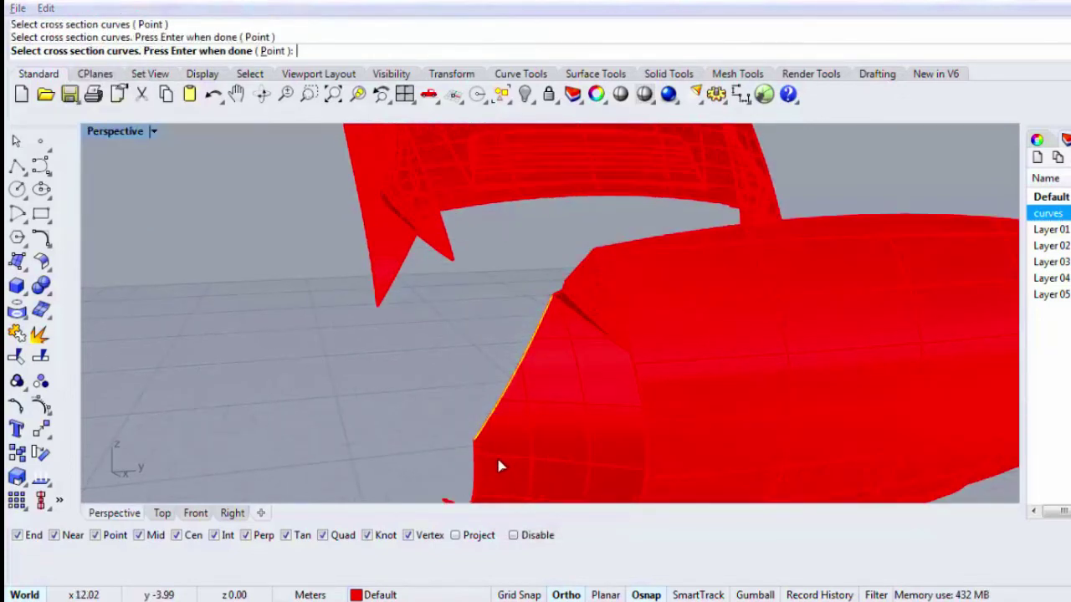
pyautogui.press('Return')
pyautogui.click(636, 457)
# Step: Sweep the short slanted line along the duplicated side-edge curve with Sweep1 to form an inward lip
pyautogui.write('z')
pyautogui.press('Return')
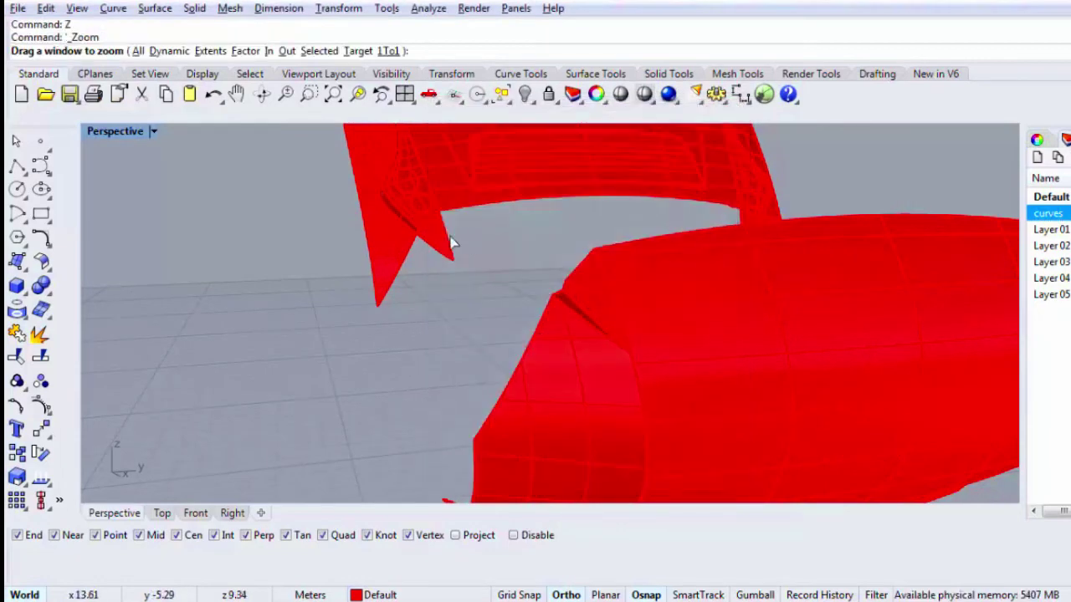
pyautogui.moveTo(450, 243); pyautogui.dragTo(596, 437)
pyautogui.moveTo(482, 346); pyautogui.dragTo(525, 365, button='right')
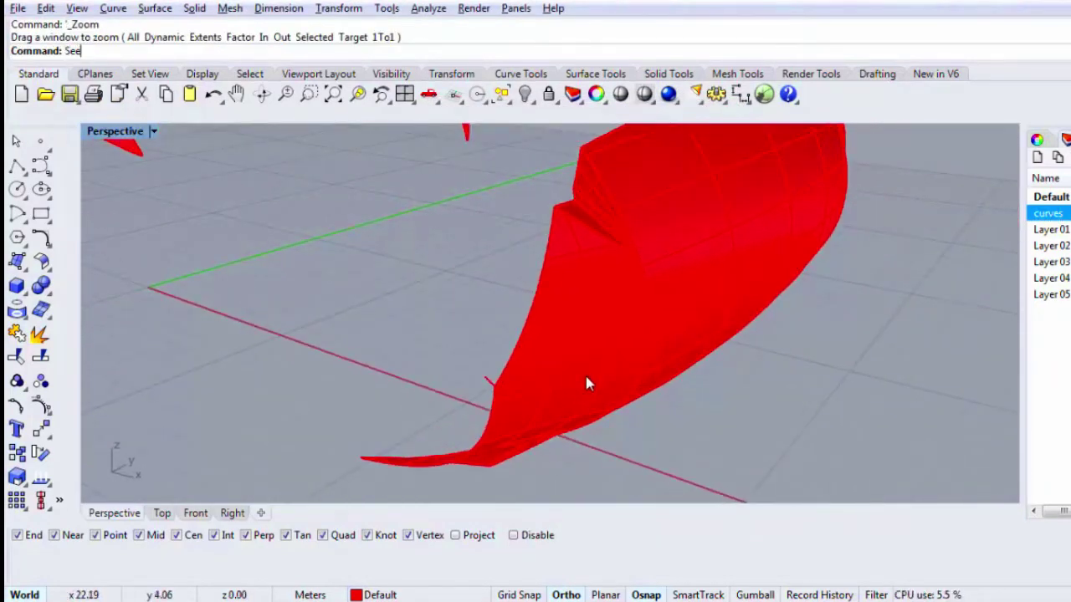
pyautogui.write('Sweep1')
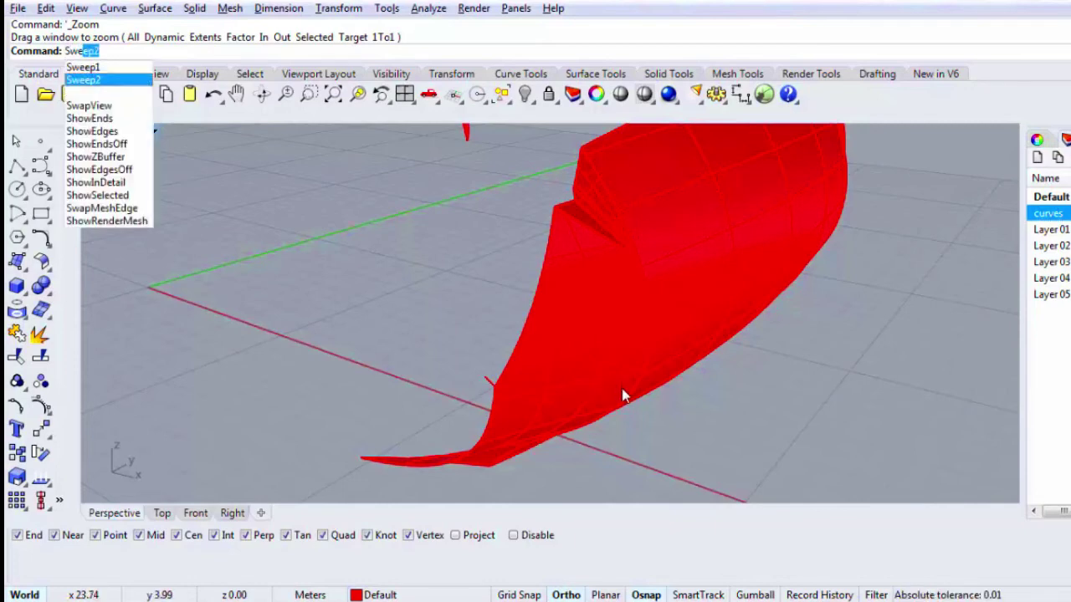
pyautogui.press('Return')
pyautogui.click(502, 375)
pyautogui.click(486, 378)
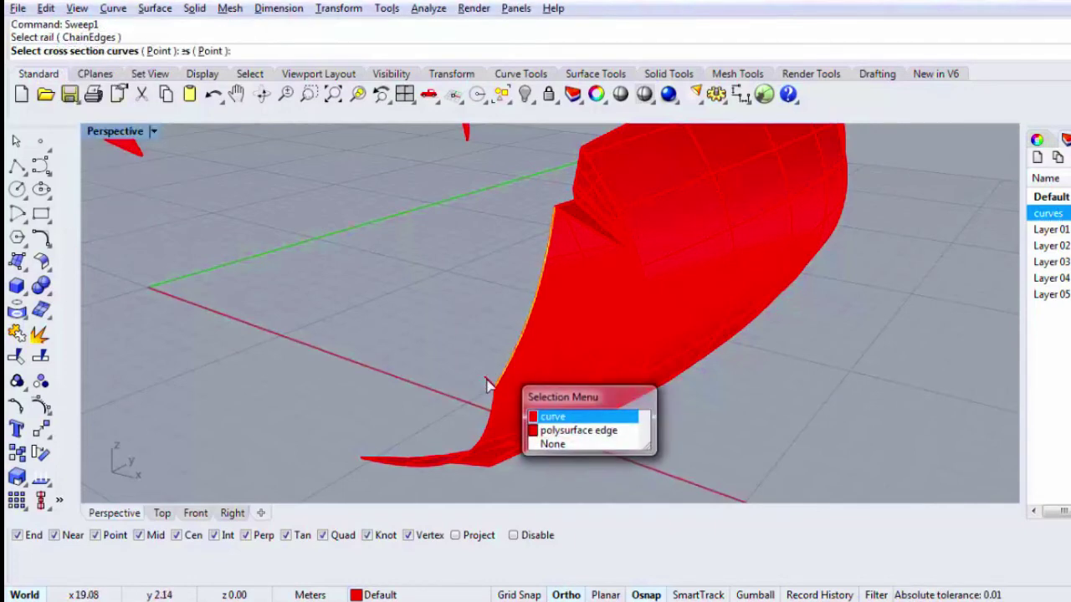
pyautogui.click(486, 379)
pyautogui.press('Return')
pyautogui.press('Return')
# Step: Try a Sweep1 along the duplicated ledge-edge curve at the upper end of the lower nose's side, using the lip's end line as cross section
pyautogui.moveTo(493, 384); pyautogui.dragTo(450, 429, button='right')
pyautogui.scroll(9, 493, 297)
pyautogui.press('Return')
pyautogui.click(575, 265)
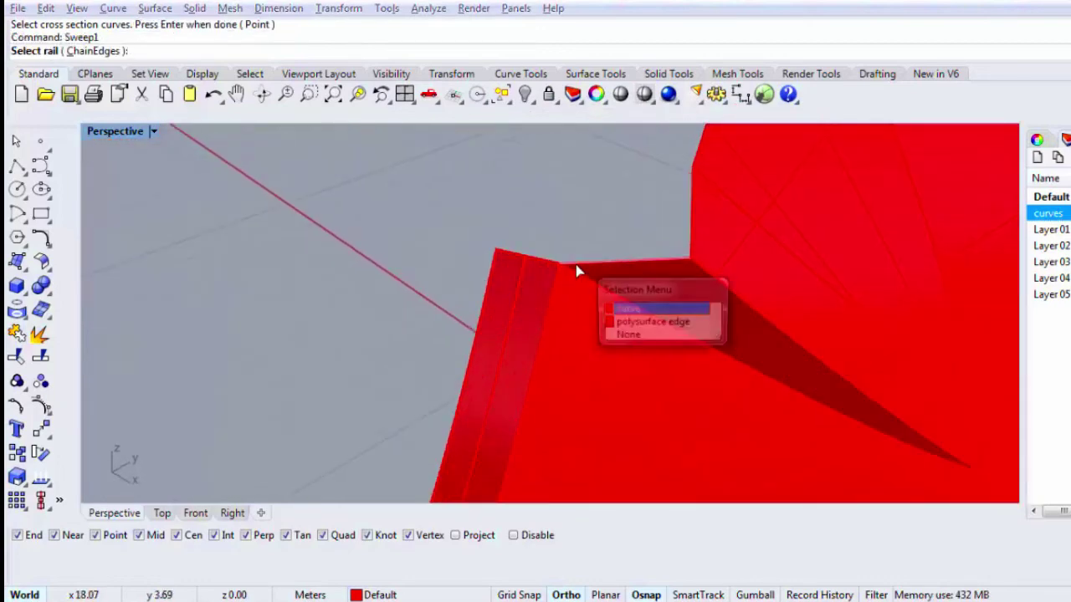
pyautogui.click(574, 265)
pyautogui.click(535, 257)
pyautogui.press('Return')
pyautogui.press('Return')
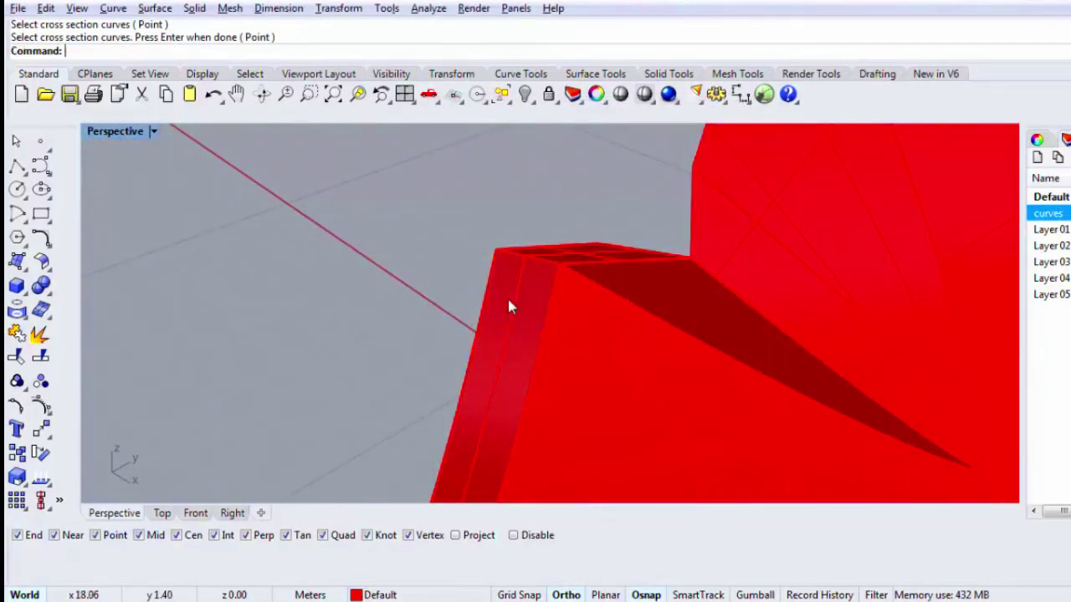
# Step: Undo the lip sweeps, the profile polyline, the duplicated edges and the move that pulled the lower nose away
pyautogui.click(507, 300)
pyautogui.press('Escape')
pyautogui.moveTo(638, 242); pyautogui.dragTo(723, 224, button='right')
pyautogui.hotkey('ctrl', 'z')
pyautogui.scroll(5, 660, 296)
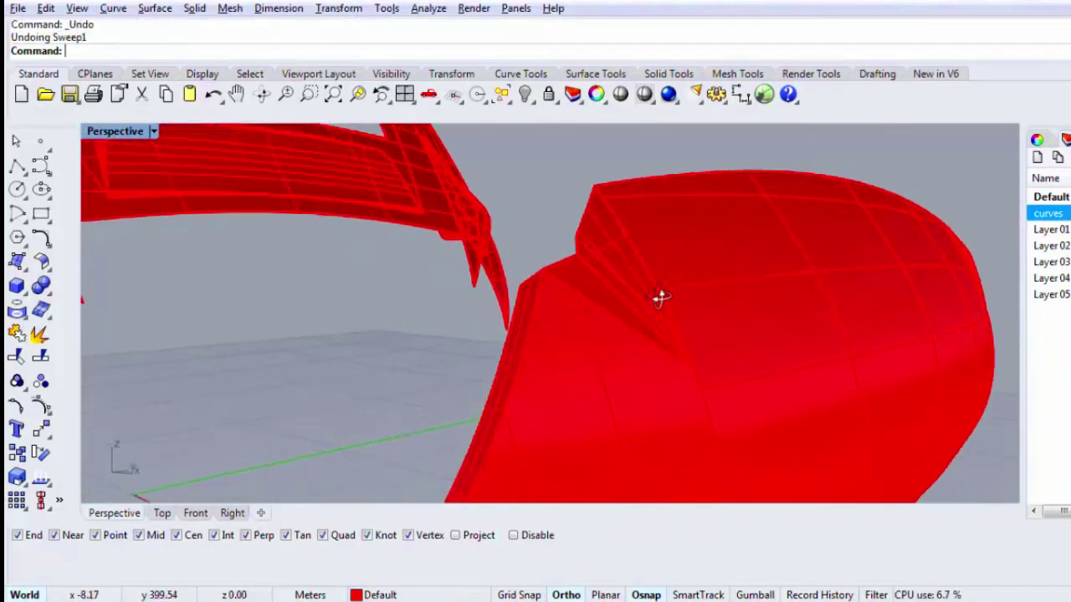
pyautogui.scroll(-3, 673, 301)
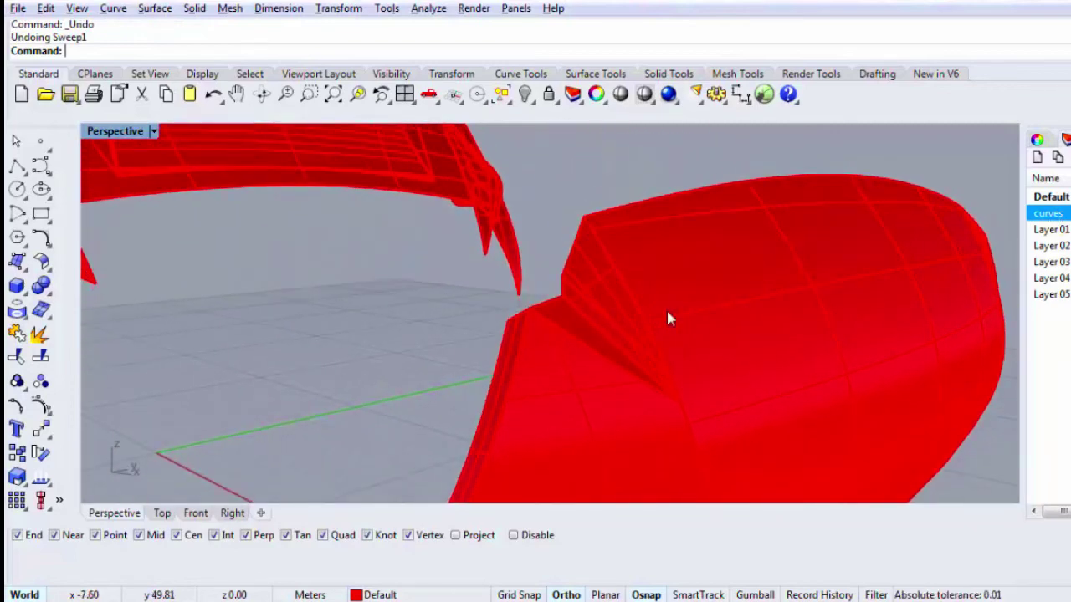
pyautogui.scroll(-4, 668, 314)
pyautogui.hotkey('ctrl', 'z')
pyautogui.hotkey('ctrl', 'z')
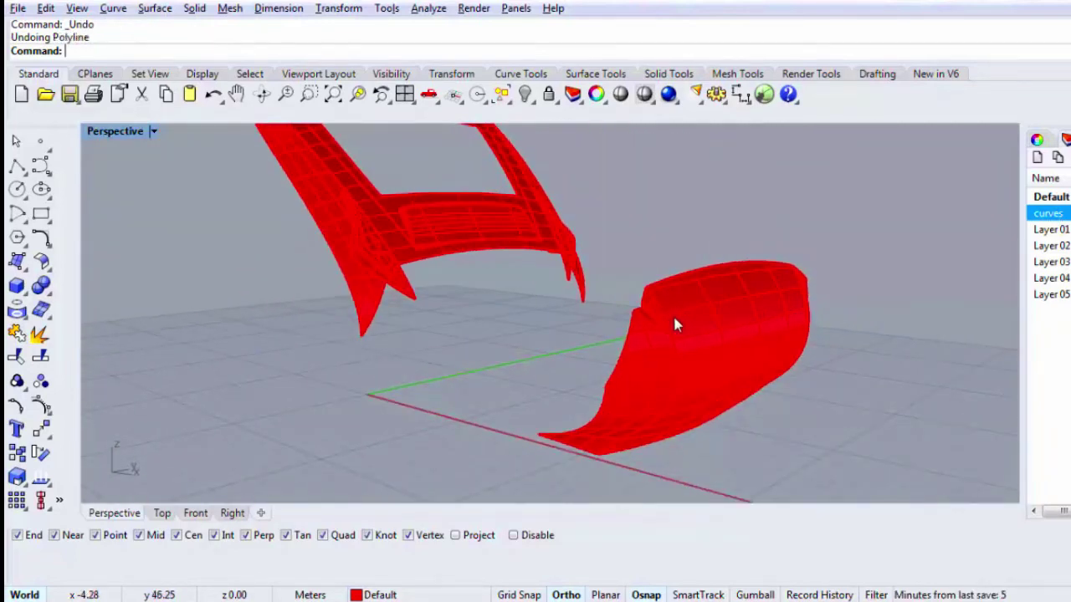
pyautogui.hotkey('ctrl', 'z')
pyautogui.hotkey('ctrl', 'z')
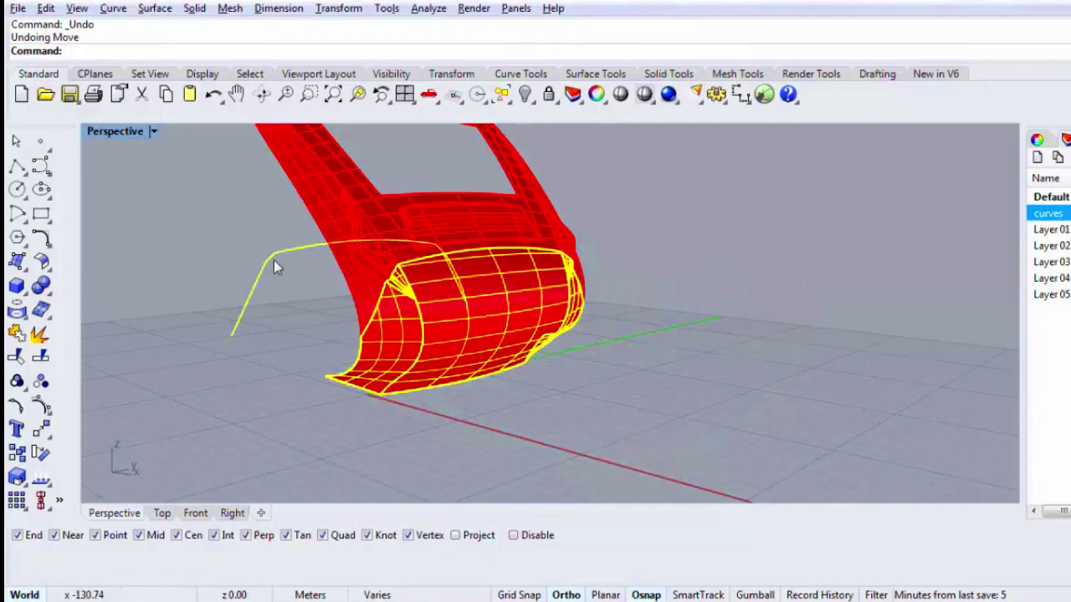
# Step: Try to open the panel gap by moving the lower nose section 0.05 m forward and 0.05 m down in the Front view
pyautogui.doubleClick(117, 132)
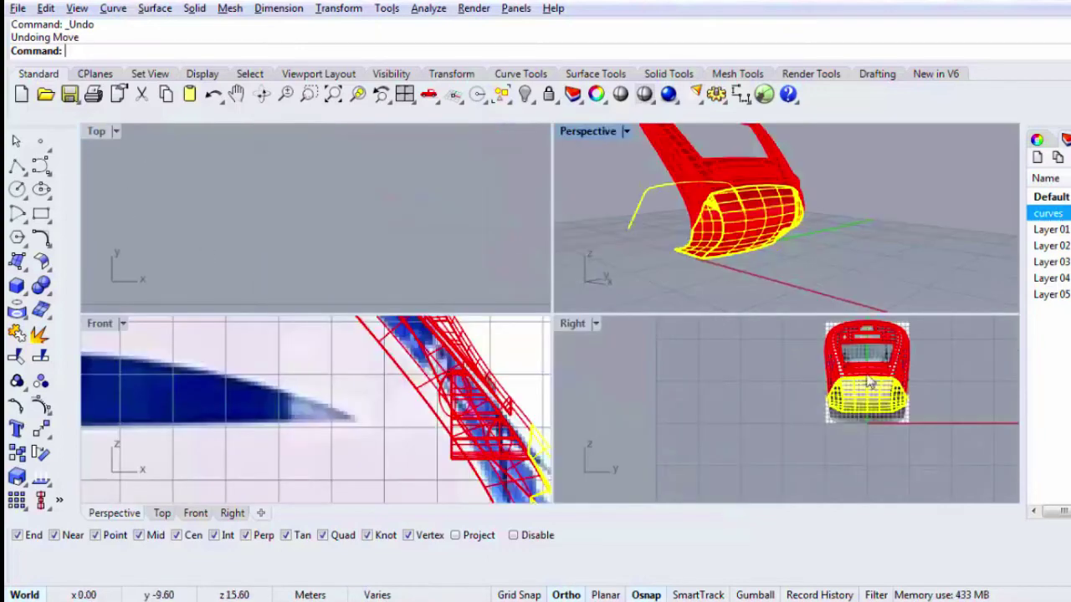
pyautogui.moveTo(478, 429); pyautogui.dragTo(318, 425, button='right')
pyautogui.scroll(6, 394, 432)
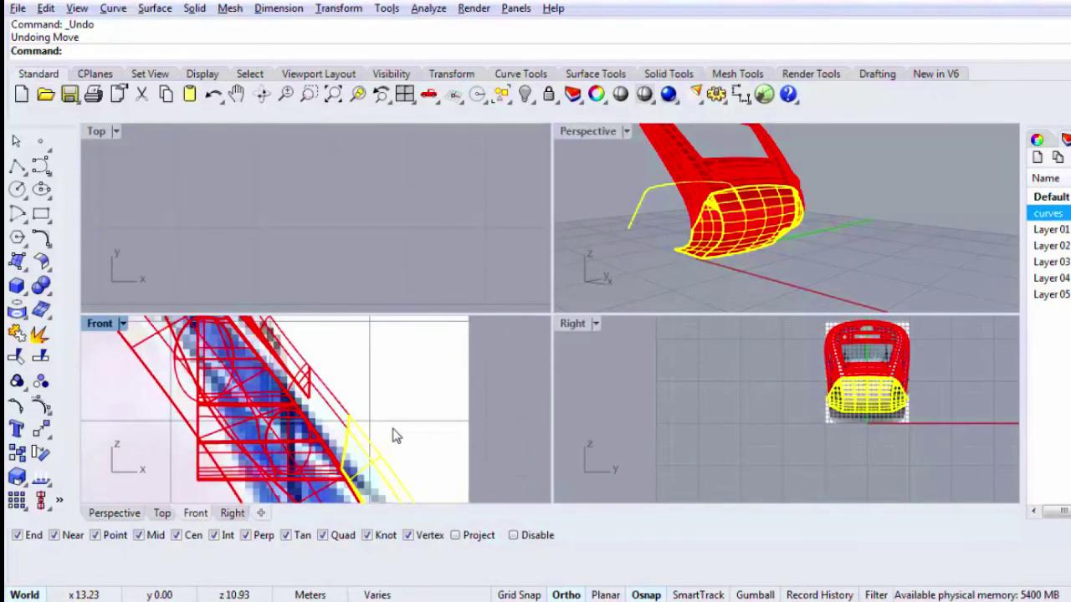
pyautogui.write('m')
pyautogui.press('Return')
pyautogui.click(395, 416)
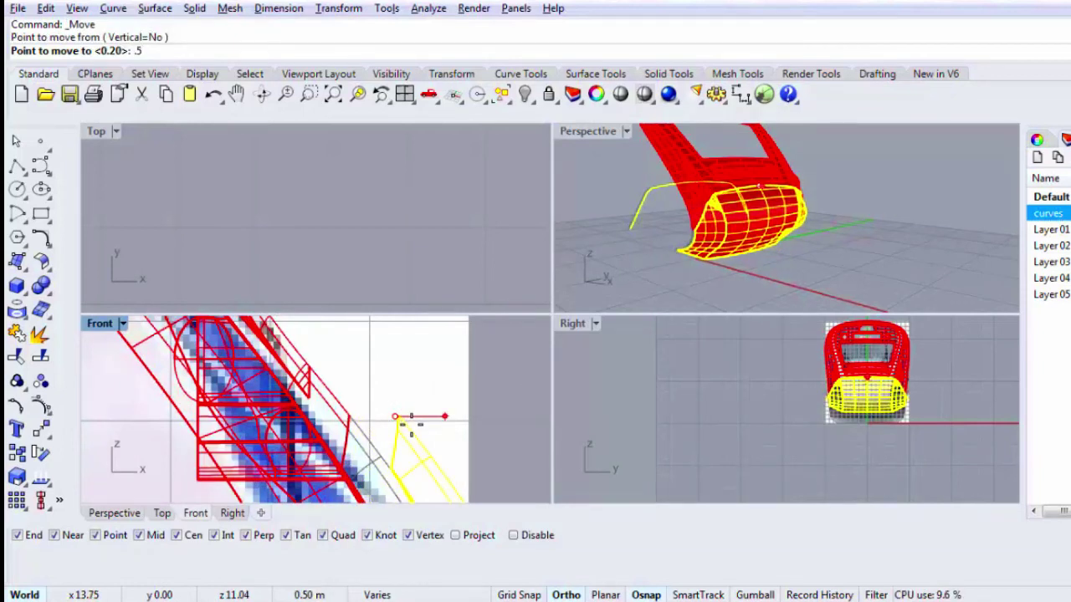
pyautogui.click(400, 425)
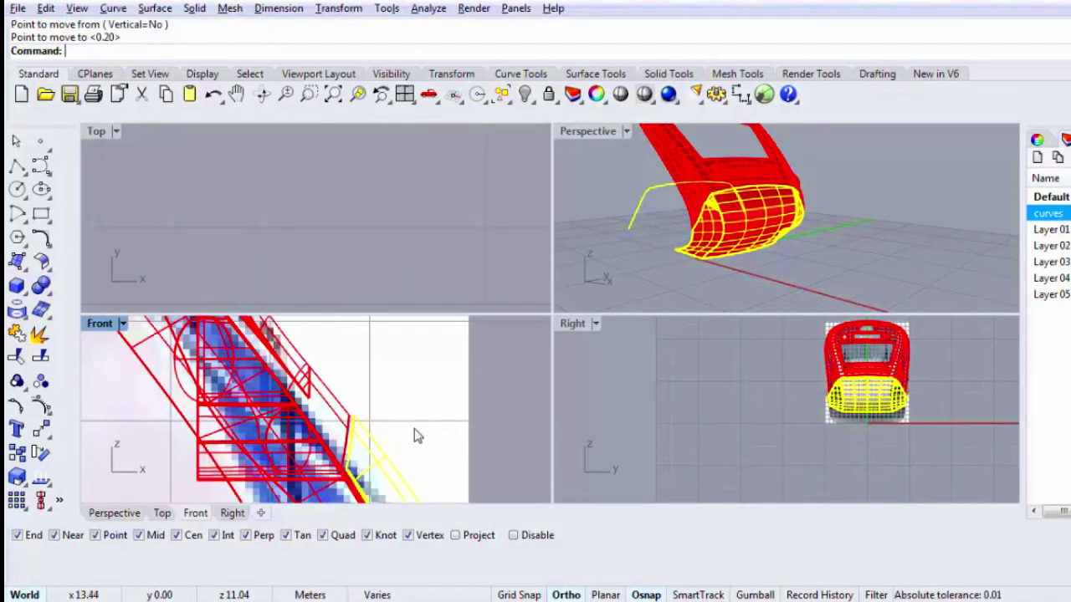
pyautogui.rightClick(416, 430)
pyautogui.click(416, 416)
pyautogui.write('05')
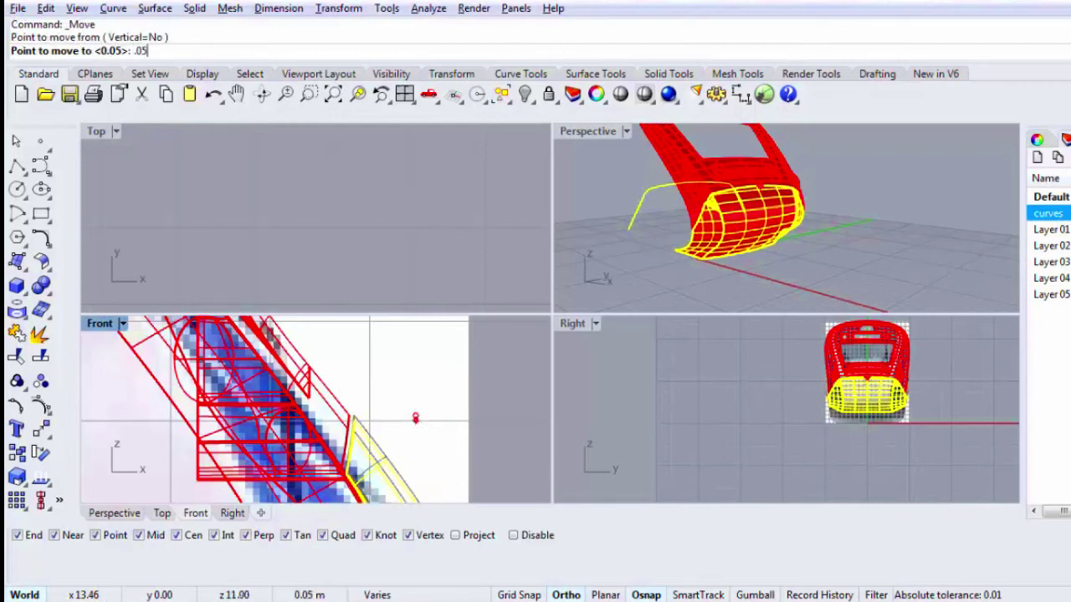
pyautogui.click(415, 425)
# Step: Unhide all hidden train parts and preview the front in Rendered shading in the Perspective view
pyautogui.press('Escape')
pyautogui.click(582, 136)
pyautogui.doubleClick(581, 136)
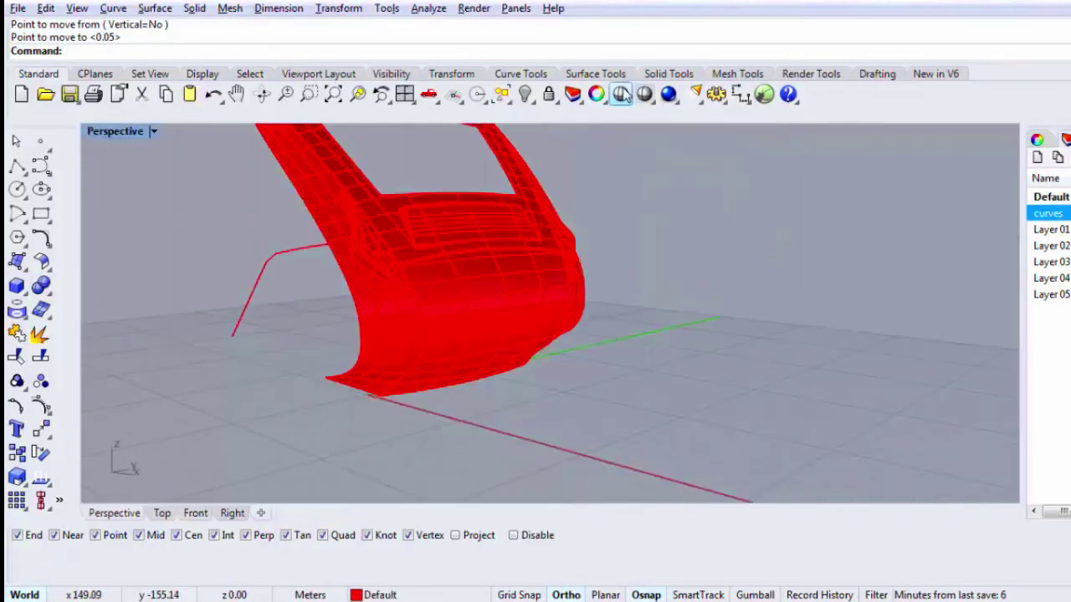
pyautogui.click(620, 94)
pyautogui.moveTo(572, 326); pyautogui.dragTo(520, 324, button='right')
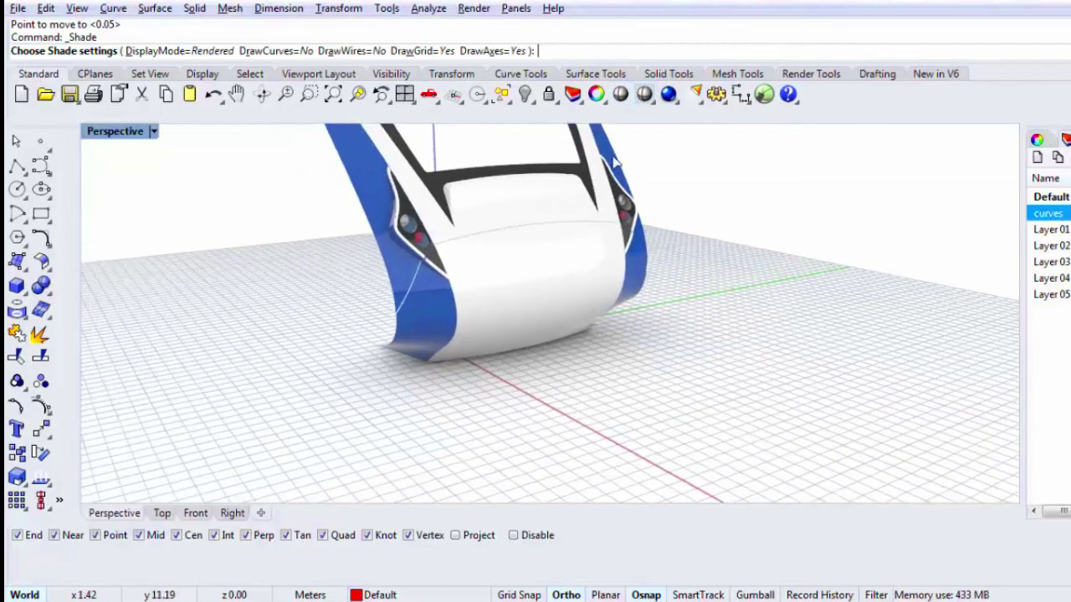
pyautogui.rightClick(525, 95)
pyautogui.click(622, 95)
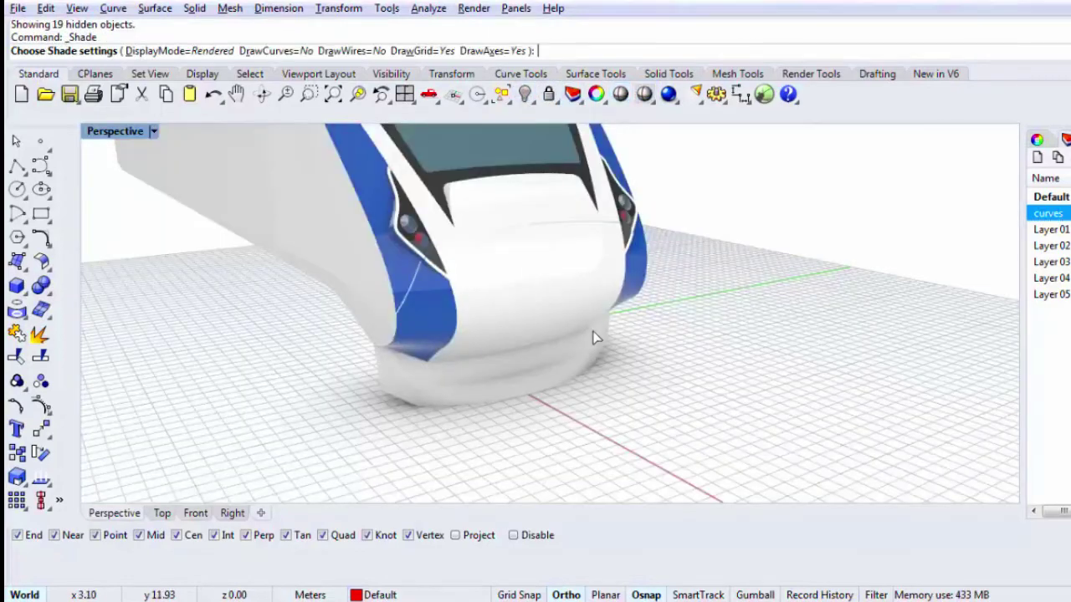
# Step: Examine the panel gap across the nose and beneath the headlight on the complete shaded train
pyautogui.keyDown('ctrl'); pyautogui.moveTo(592, 351); pyautogui.dragTo(336, 349, button='right'); pyautogui.keyUp('ctrl')
pyautogui.write('z')
pyautogui.press('Return')
pyautogui.write('e')
pyautogui.press('Return')
pyautogui.scroll(3, 352, 300)
pyautogui.scroll(2, 352, 300)
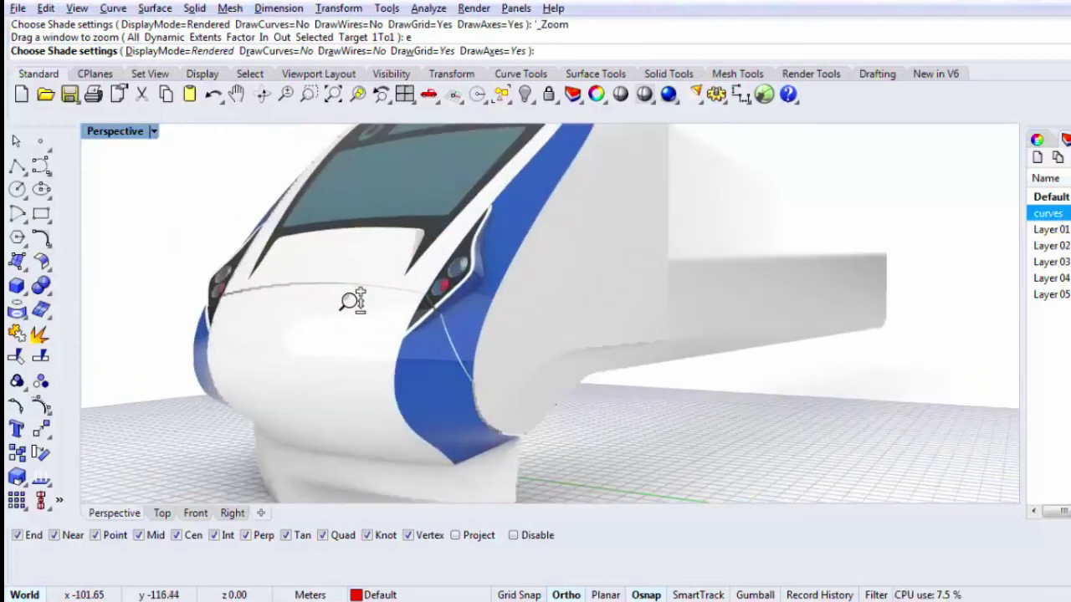
pyautogui.scroll(2, 397, 324)
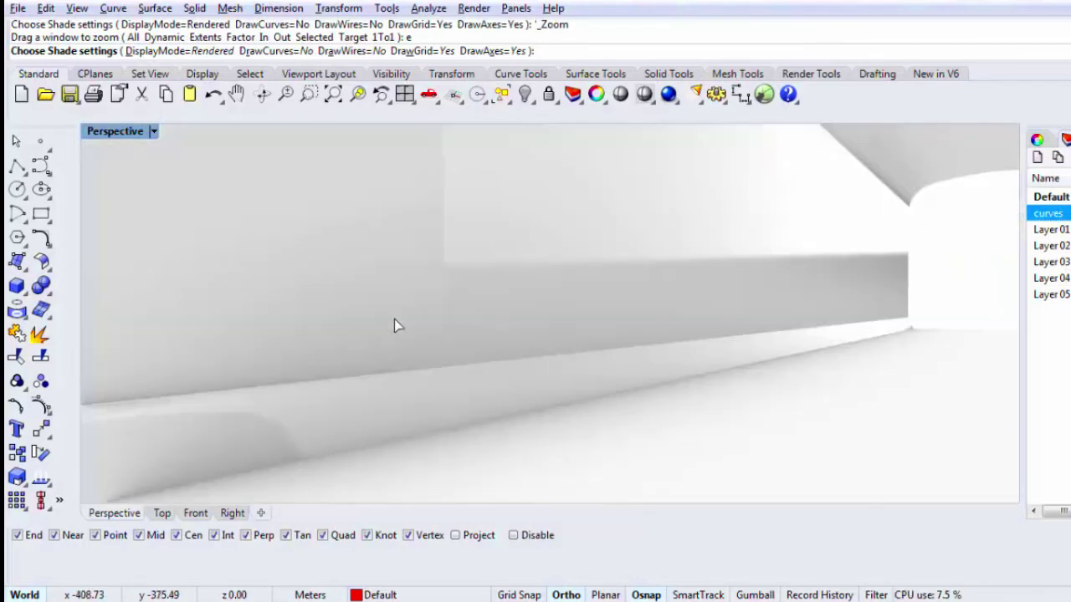
pyautogui.press('Escape')
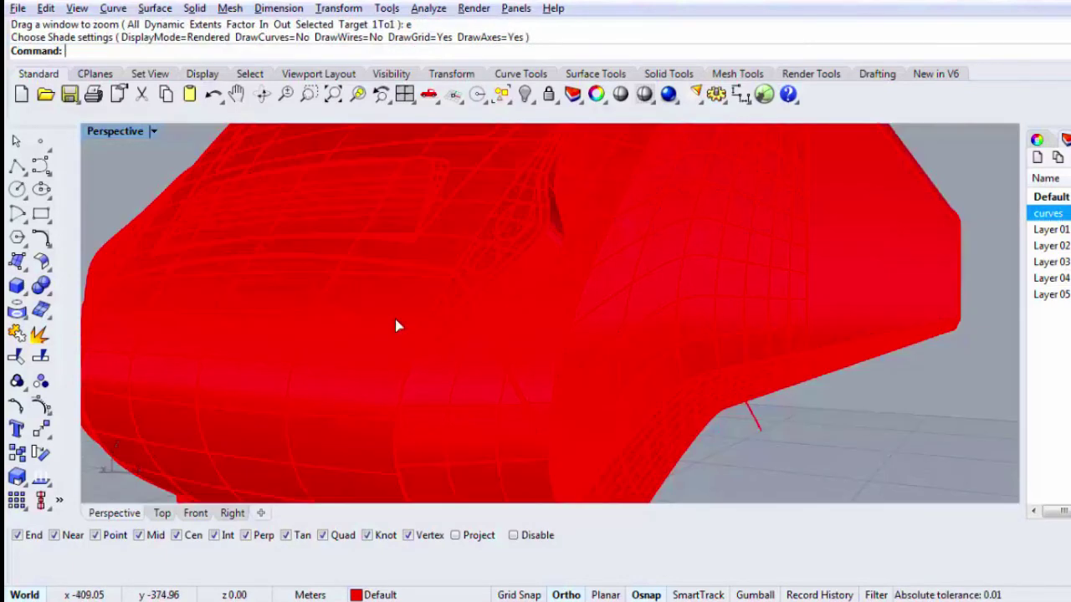
# Step: Undo the unhiding, the lower nose moves, the nose split and the last curve deletion
pyautogui.hotkey('ctrl', 'z')
pyautogui.hotkey('ctrl', 'z')
pyautogui.hotkey('ctrl', 'z')
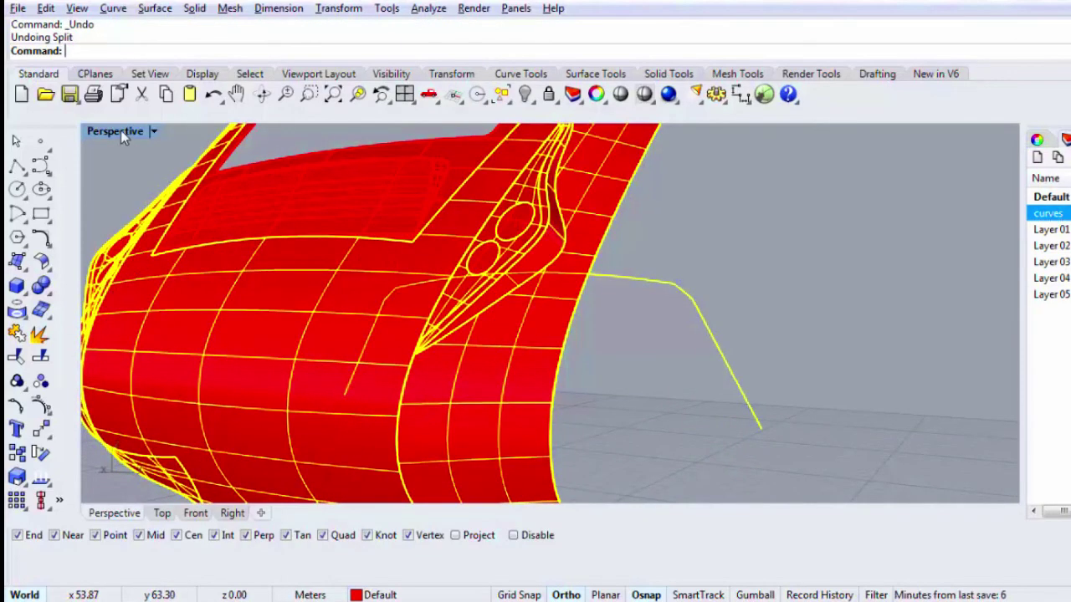
pyautogui.doubleClick(117, 132)
pyautogui.click(944, 421)
pyautogui.hotkey('ctrl', 'z')
# Step: Try offsetting the panel line curve 0.1 m downward in the Right view and compare the two curves
pyautogui.scroll(2, 928, 423)
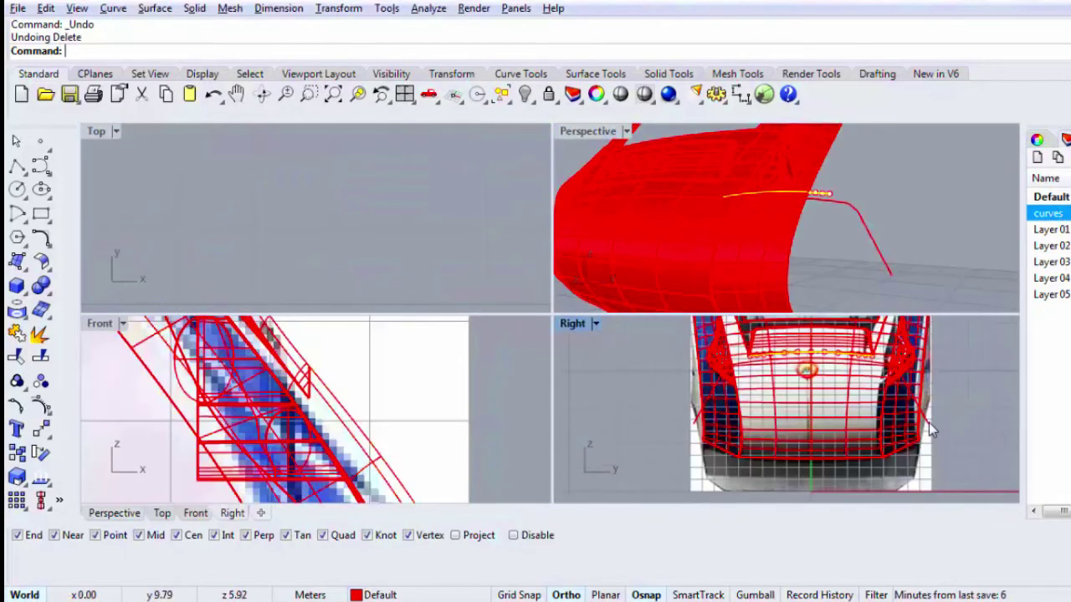
pyautogui.click(926, 423)
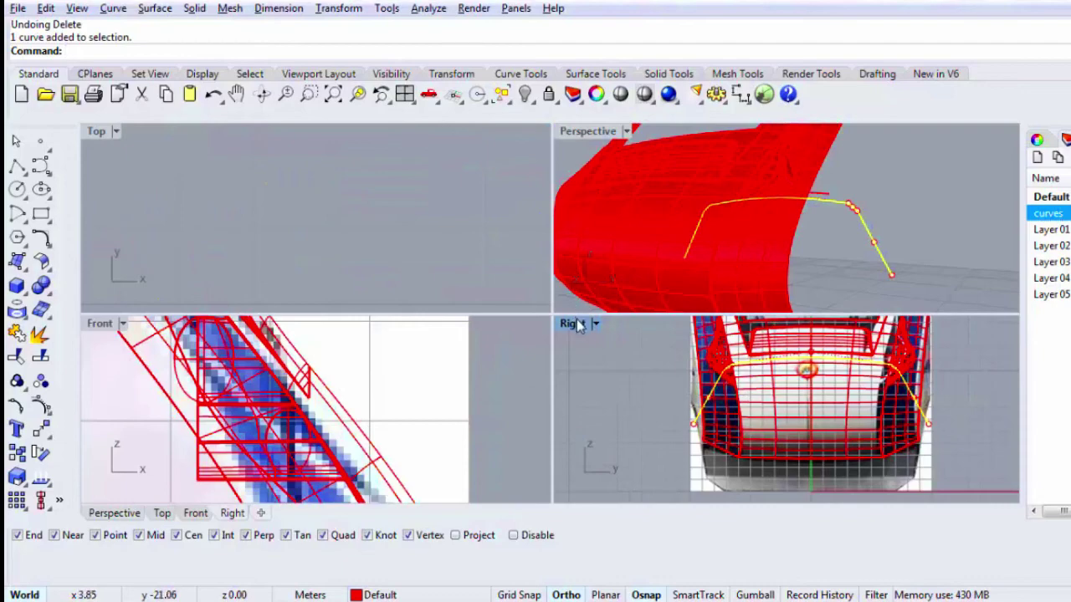
pyautogui.doubleClick(577, 324)
pyautogui.scroll(5, 746, 280)
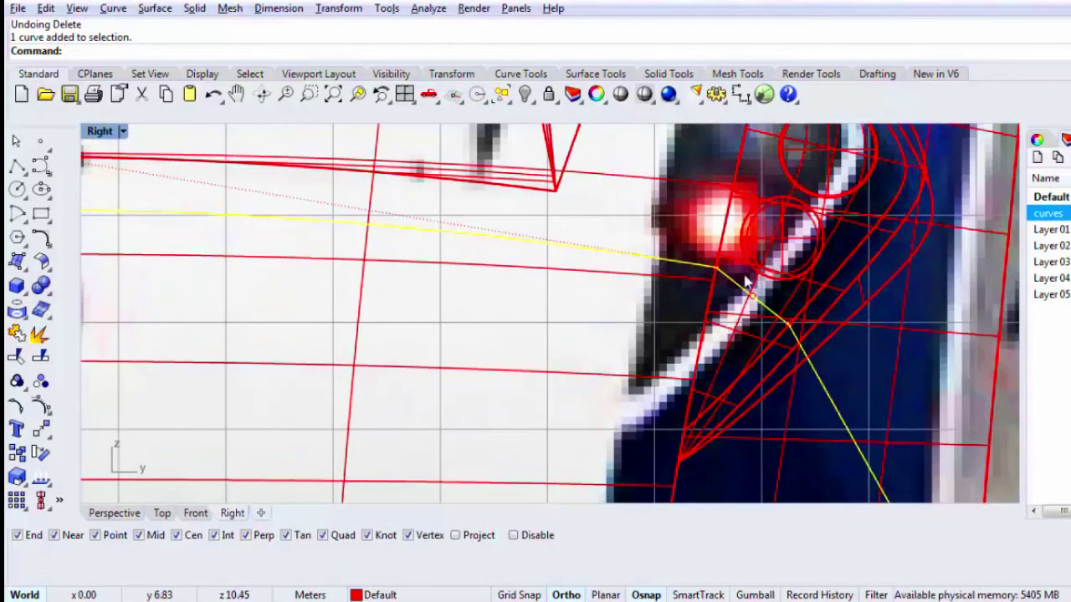
pyautogui.write('ffset')
pyautogui.press('Return')
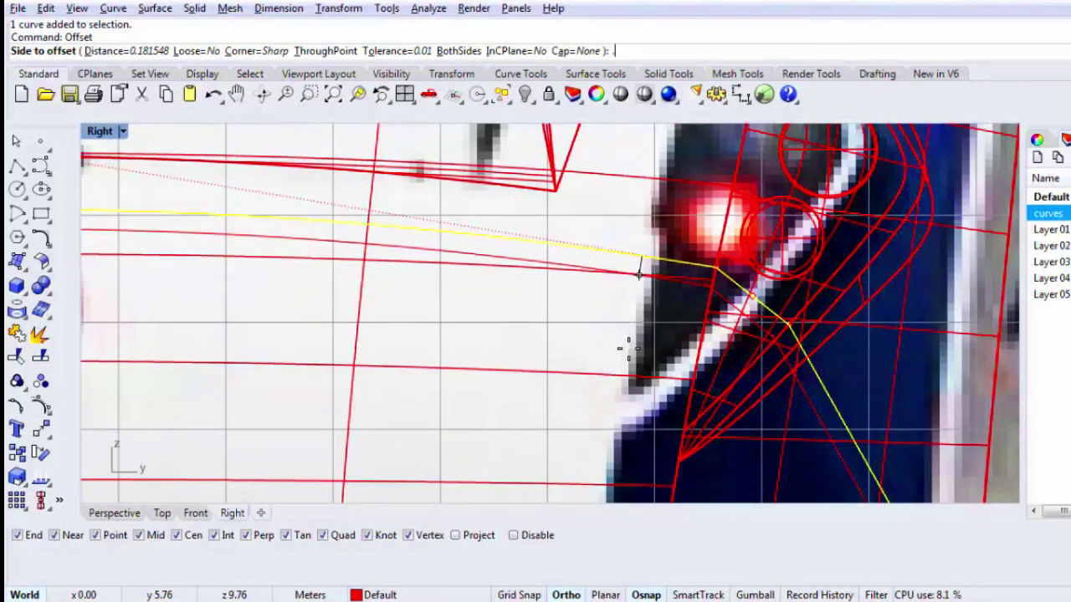
pyautogui.write('.02')
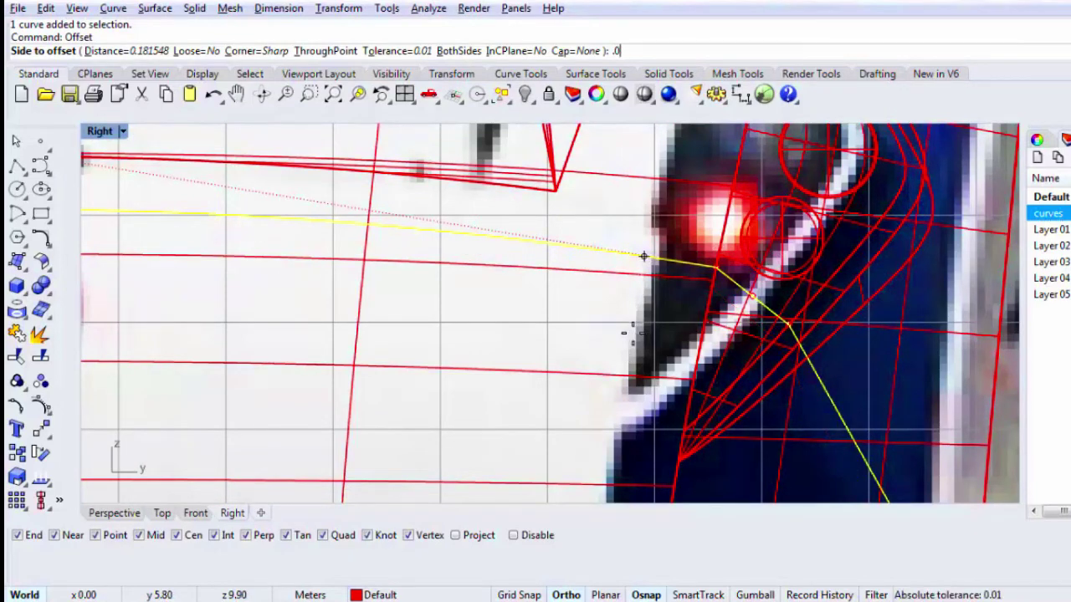
pyautogui.press('BackSpace')
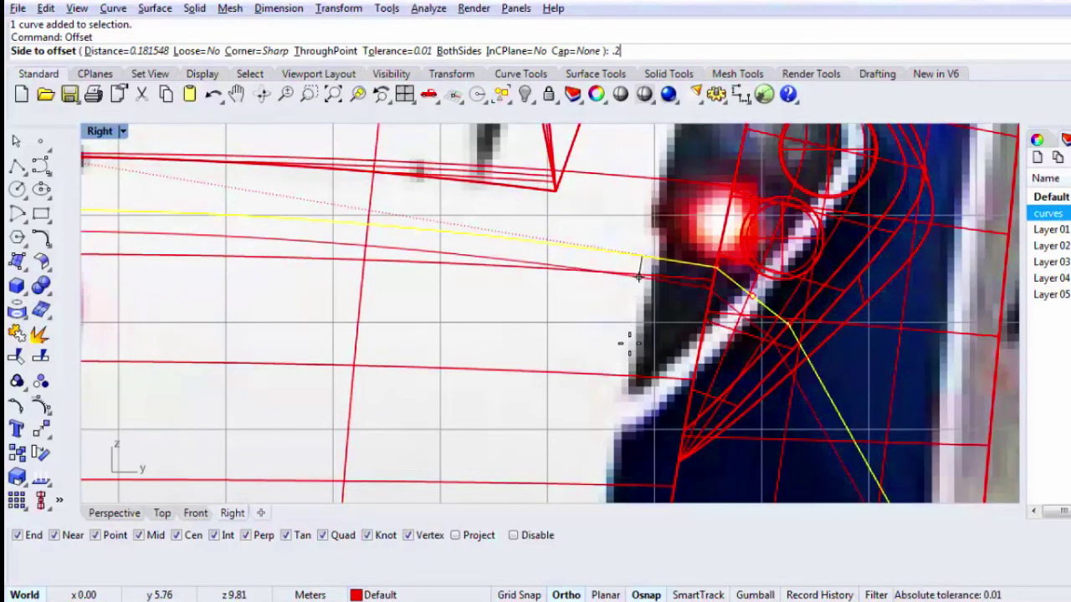
pyautogui.click(649, 337)
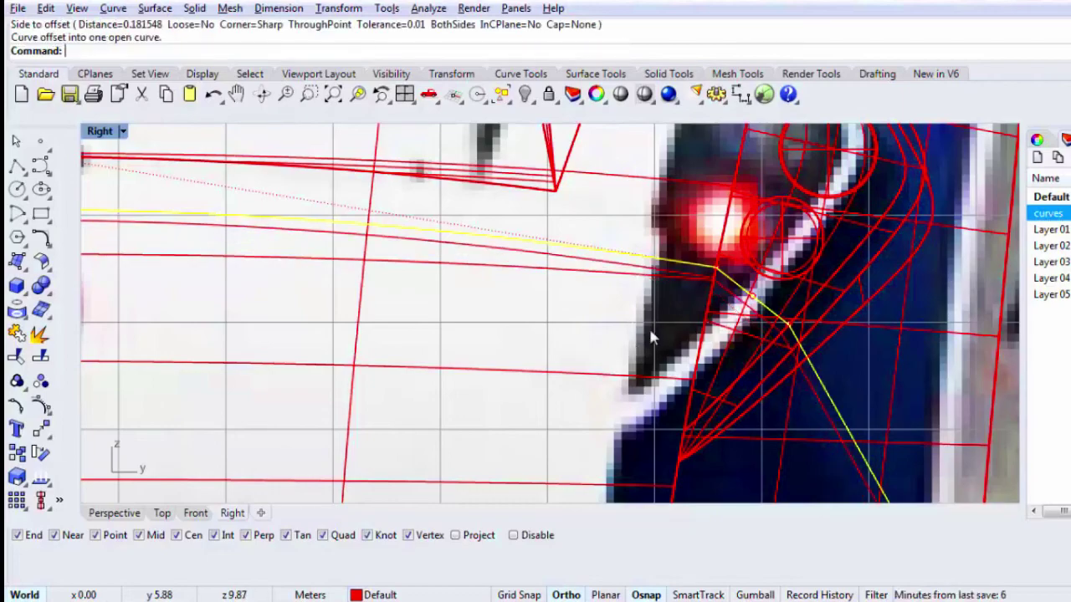
pyautogui.keyDown('shift'); pyautogui.click(669, 269); pyautogui.keyUp('shift')
pyautogui.scroll(-12, 666, 272)
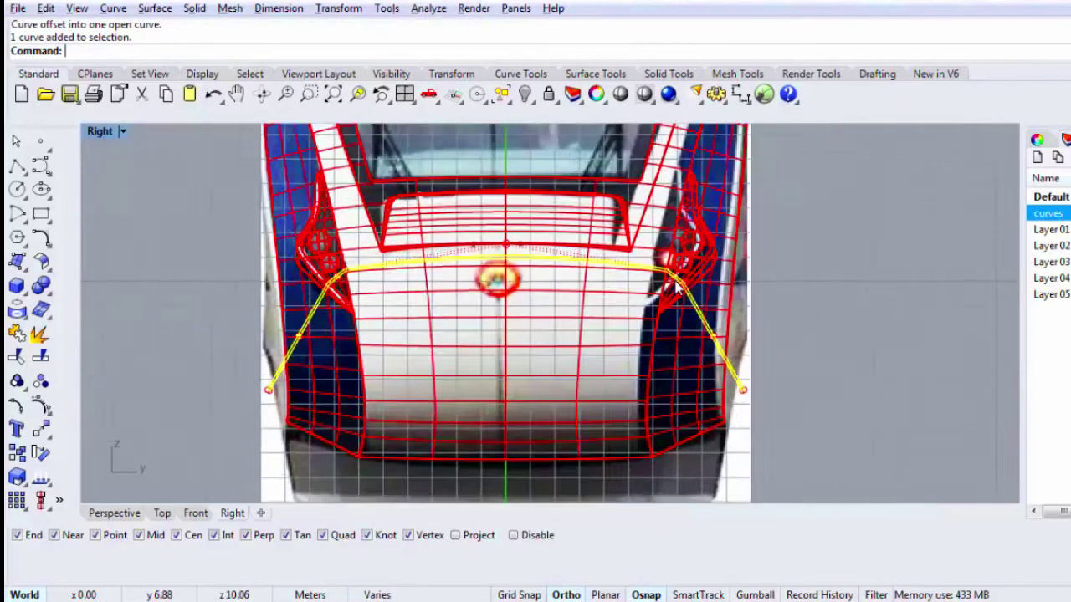
# Step: Undo the offset and offset the panel line curve downward again by a smaller distance
pyautogui.scroll(12, 667, 271)
pyautogui.scroll(4, 666, 275)
pyautogui.hotkey('ctrl', 'z')
pyautogui.rightClick(661, 293)
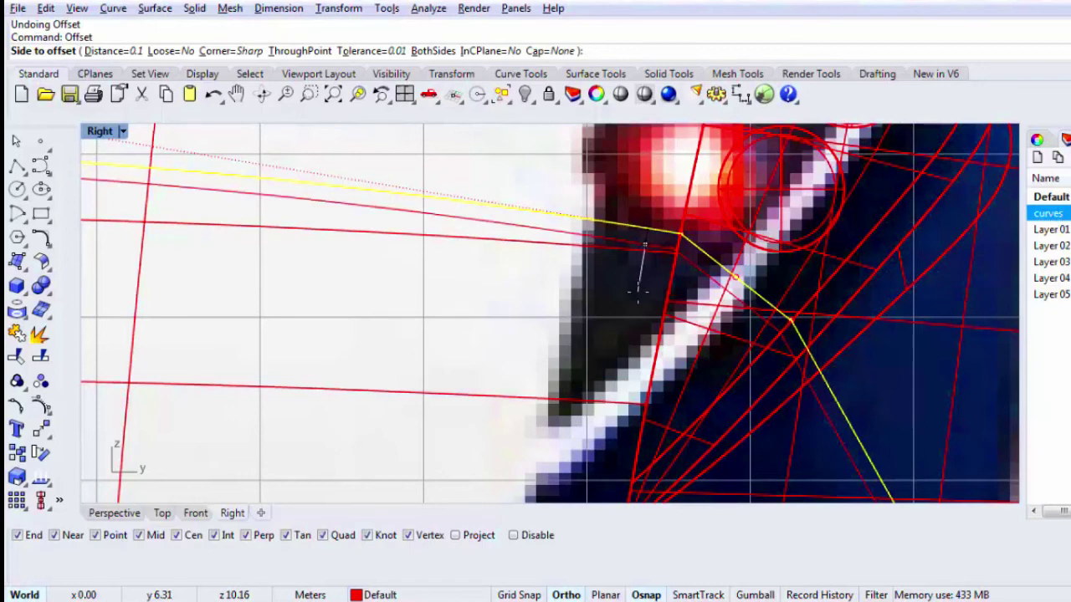
pyautogui.click(636, 289)
# Step: Split the nose surfaces and the headlight surrounds on both sides with the panel line curve and its offset
pyautogui.scroll(-3, 644, 251)
pyautogui.click(649, 256)
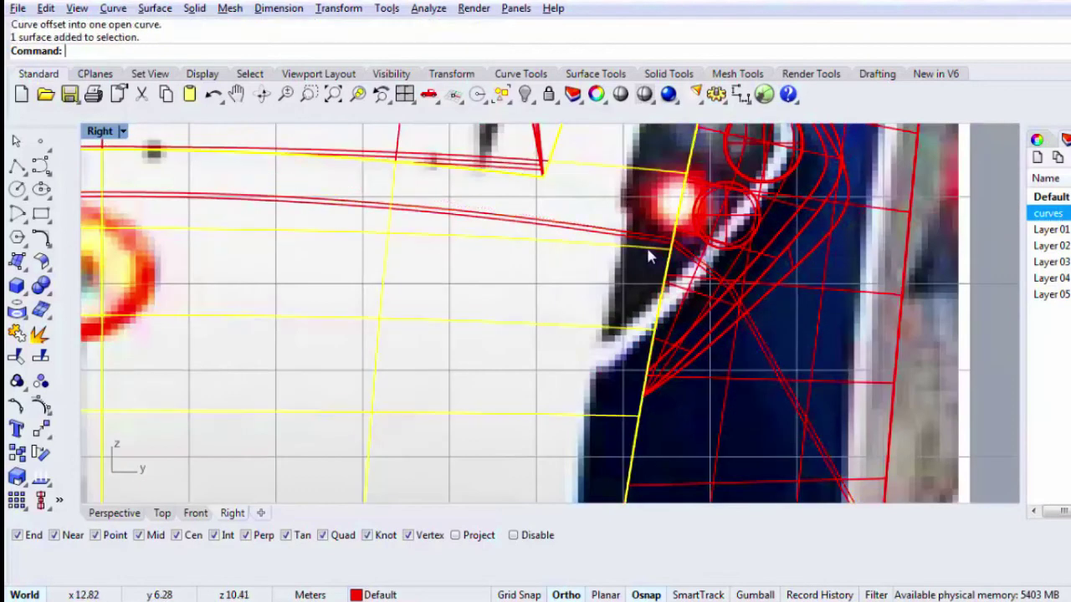
pyautogui.scroll(1, 715, 292)
pyautogui.click(734, 334)
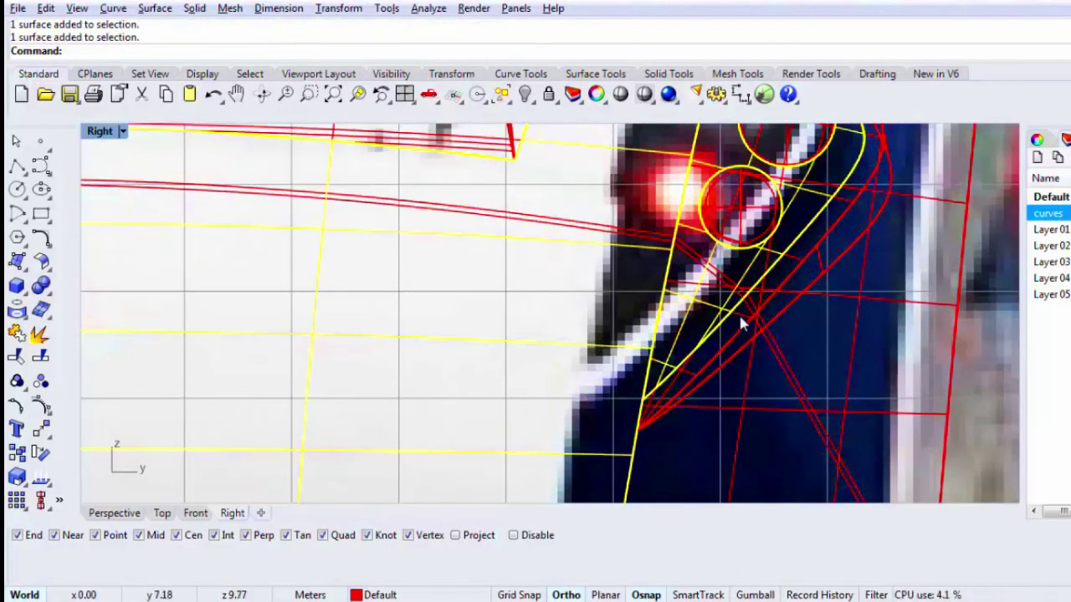
pyautogui.click(741, 340)
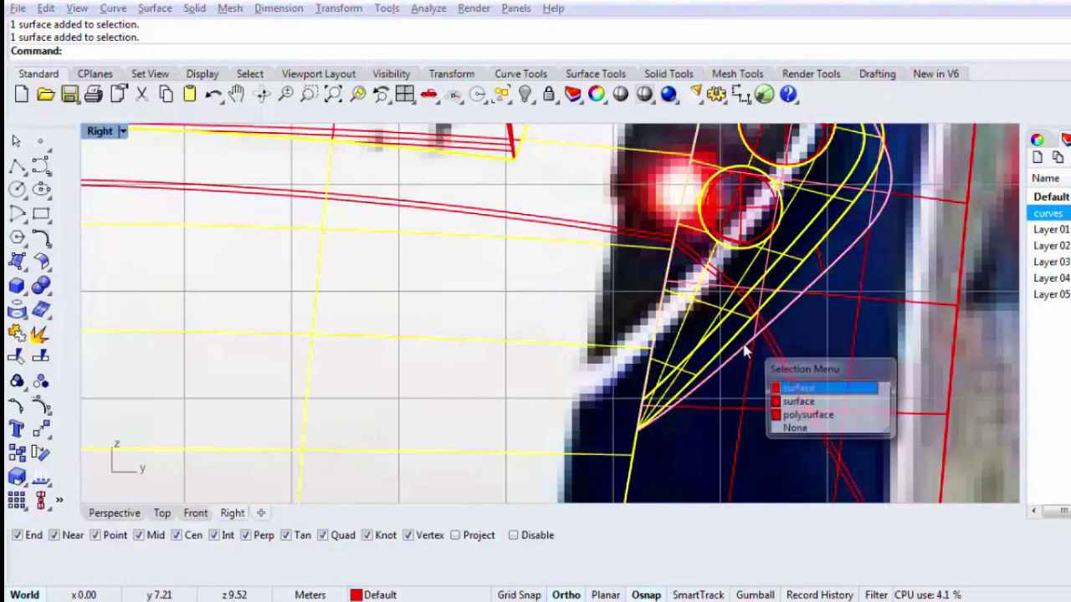
pyautogui.click(804, 416)
pyautogui.scroll(-5, 579, 346)
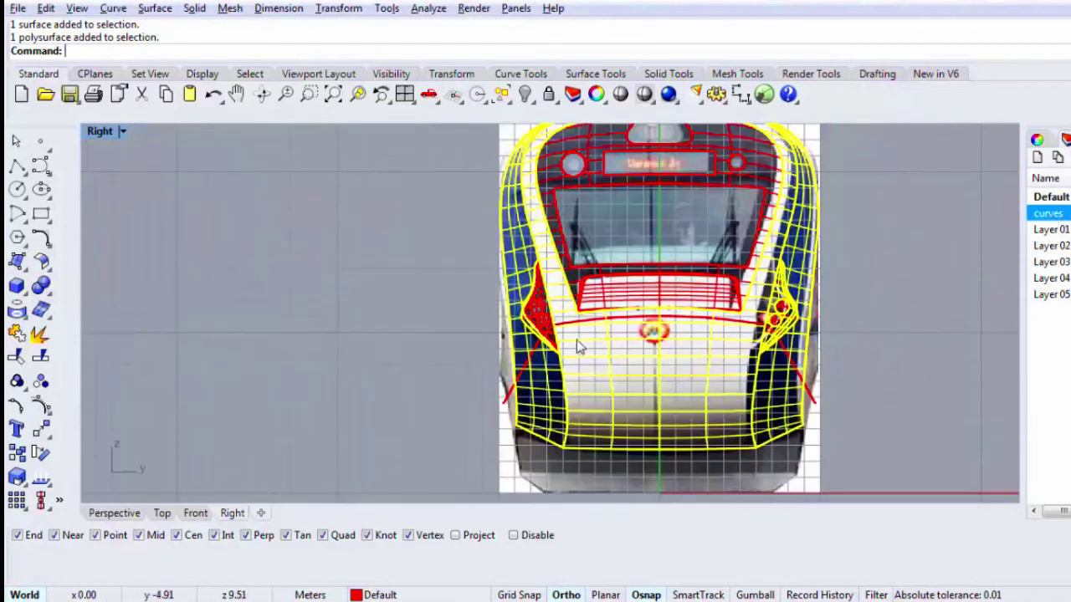
pyautogui.scroll(7, 552, 342)
pyautogui.click(497, 346)
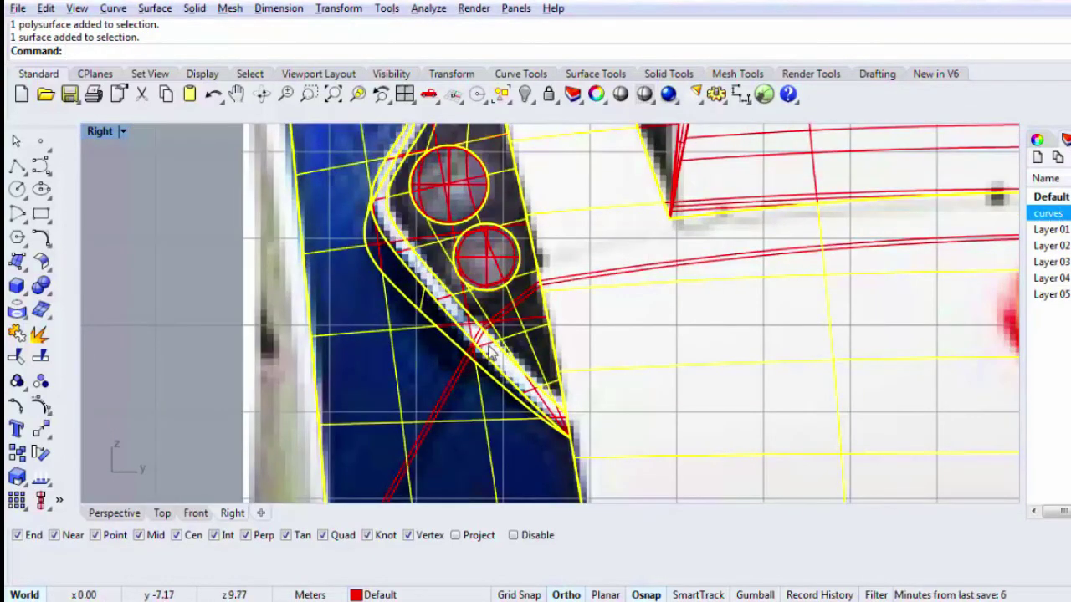
pyautogui.click(490, 350)
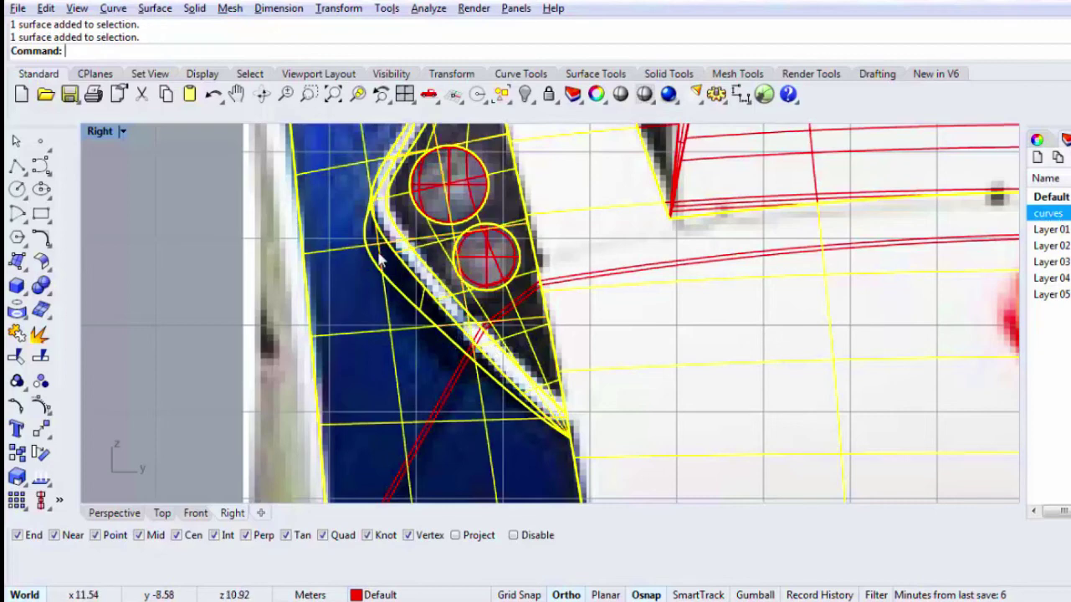
pyautogui.scroll(-3, 378, 261)
pyautogui.write('Split')
pyautogui.press('Return')
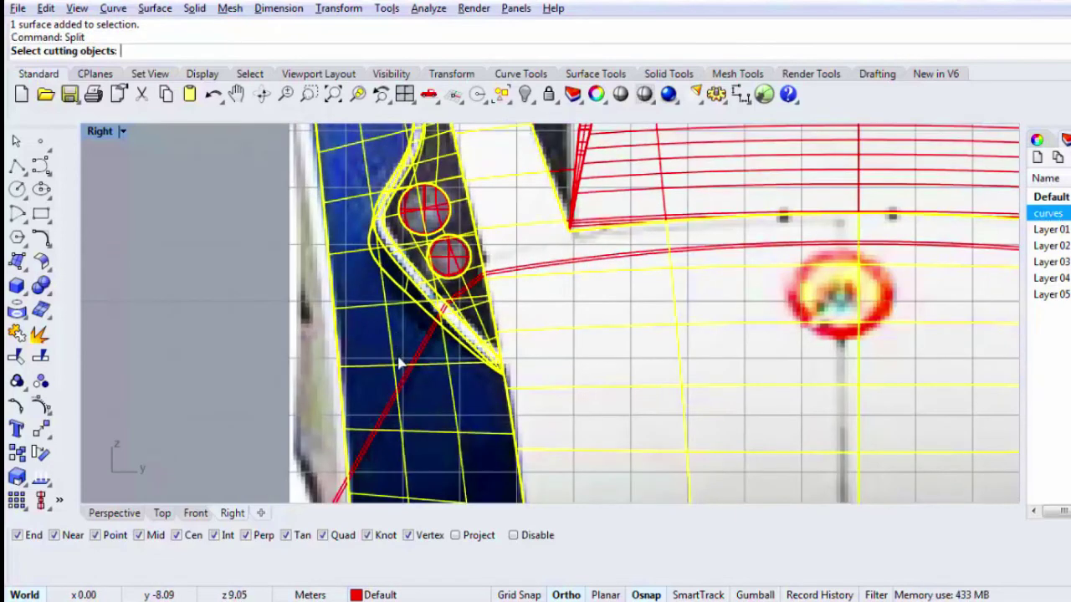
pyautogui.moveTo(398, 363); pyautogui.dragTo(431, 206, button='right')
pyautogui.click(343, 390)
pyautogui.press('Return')
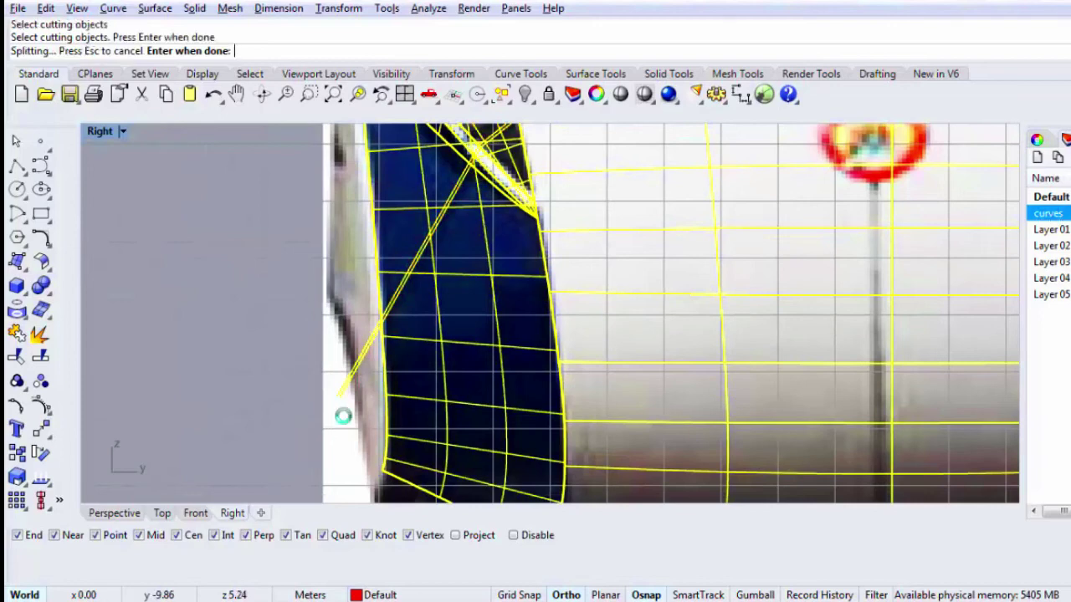
# Step: Delete the panel line curve and its offset used to split the nose
pyautogui.moveTo(352, 404); pyautogui.dragTo(311, 365)
pyautogui.press('Delete')
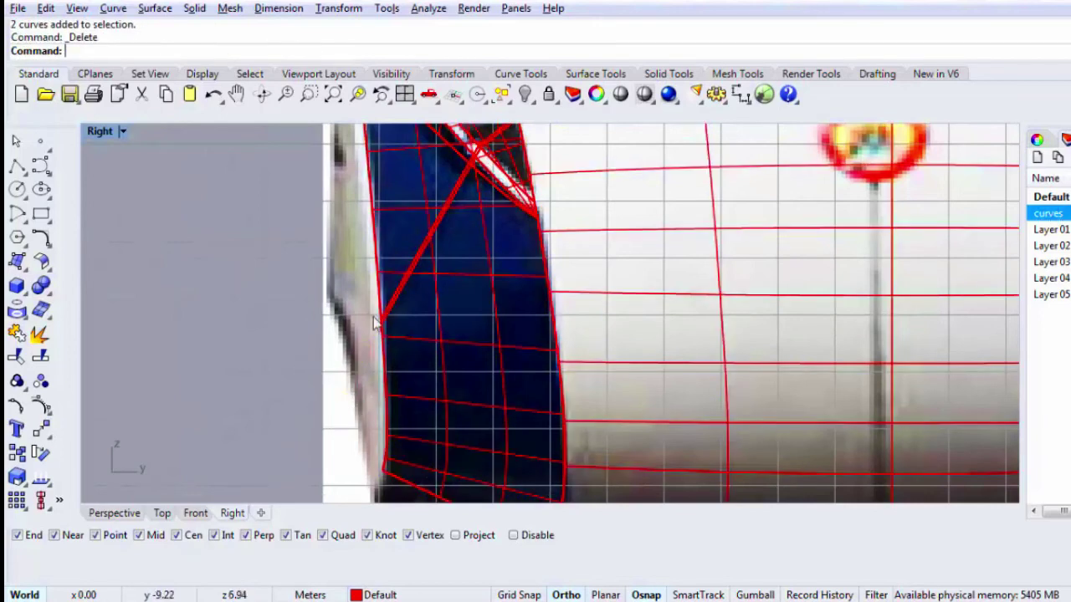
pyautogui.scroll(4, 377, 317)
pyautogui.doubleClick(99, 131)
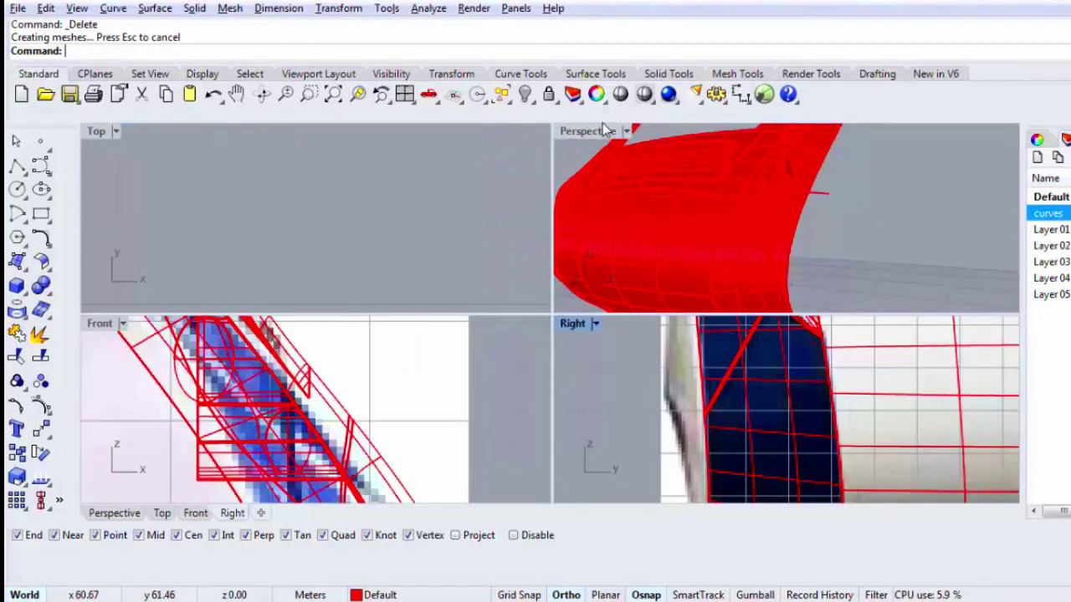
# Step: Apply the dark paint material to the narrow gap strips across the nose front and along one side's blue panel and headlight surround
pyautogui.doubleClick(597, 132)
pyautogui.scroll(-3, 590, 254)
pyautogui.scroll(5, 624, 308)
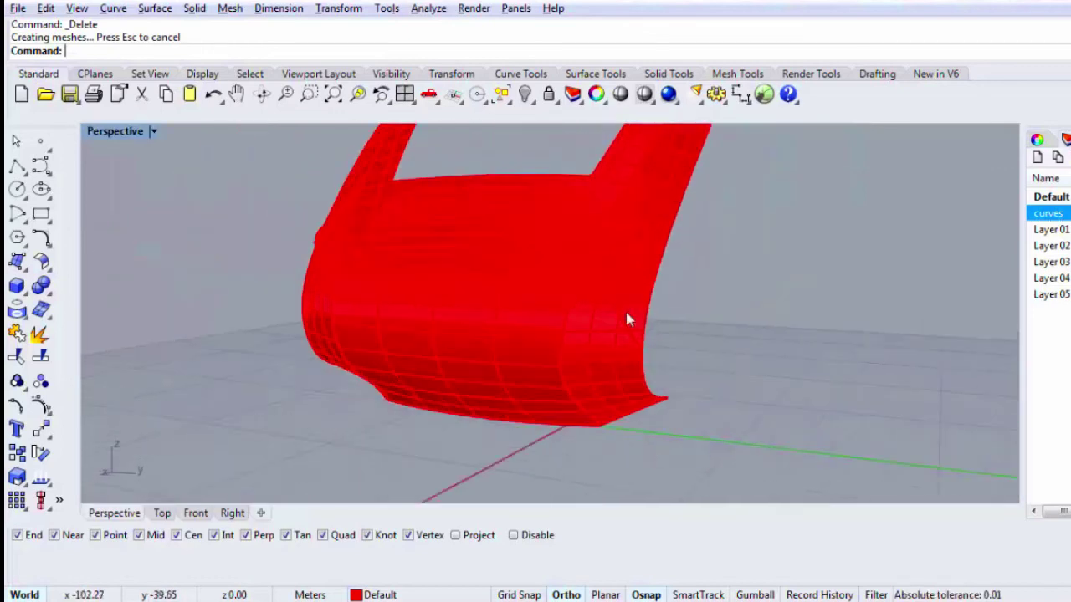
pyautogui.click(624, 347)
pyautogui.click(964, 254)
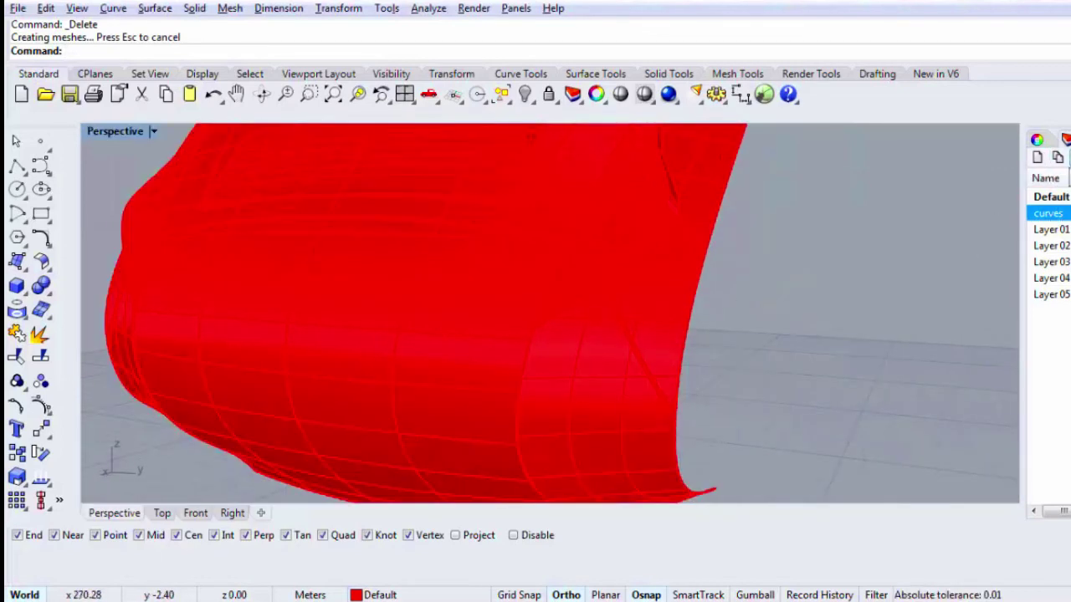
pyautogui.click(1069, 140)
pyautogui.scroll(3, 1056, 222)
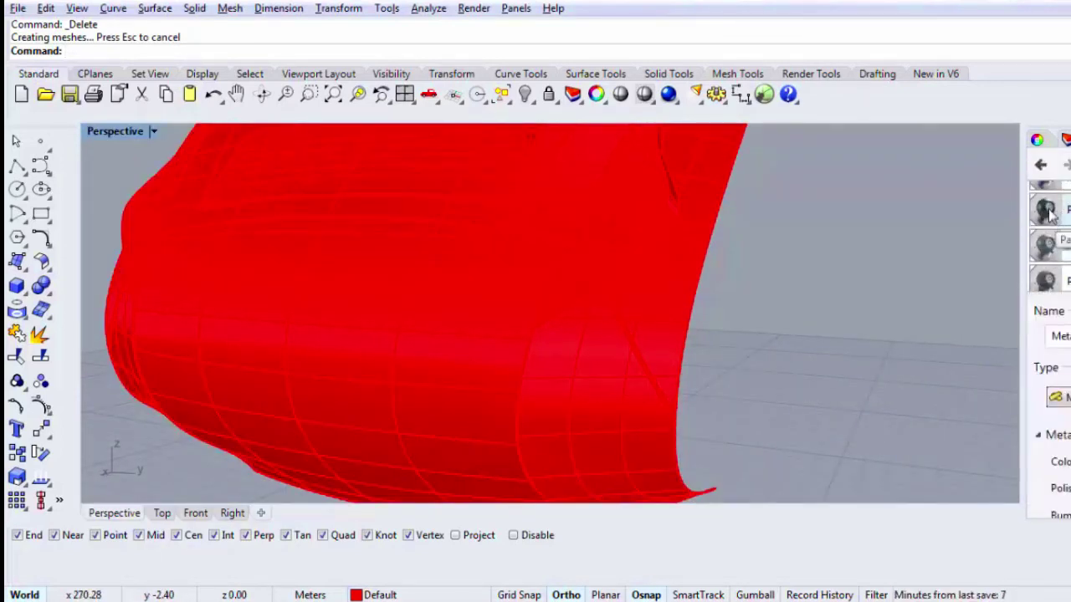
pyautogui.moveTo(1051, 214); pyautogui.dragTo(636, 355)
pyautogui.moveTo(1046, 216); pyautogui.dragTo(593, 275)
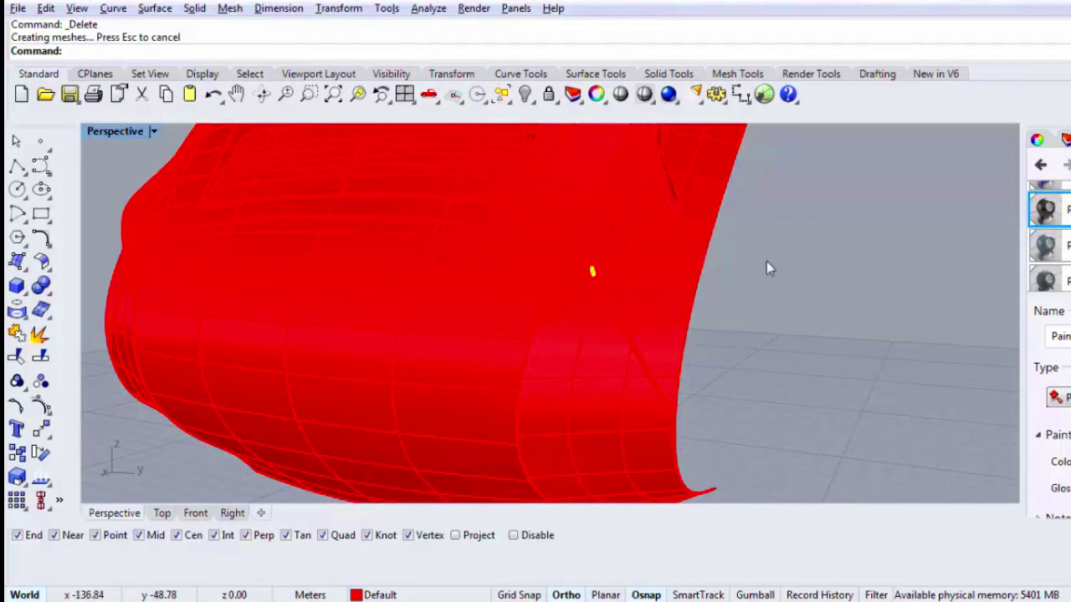
pyautogui.moveTo(695, 238); pyautogui.dragTo(646, 257)
pyautogui.moveTo(932, 226); pyautogui.dragTo(559, 245)
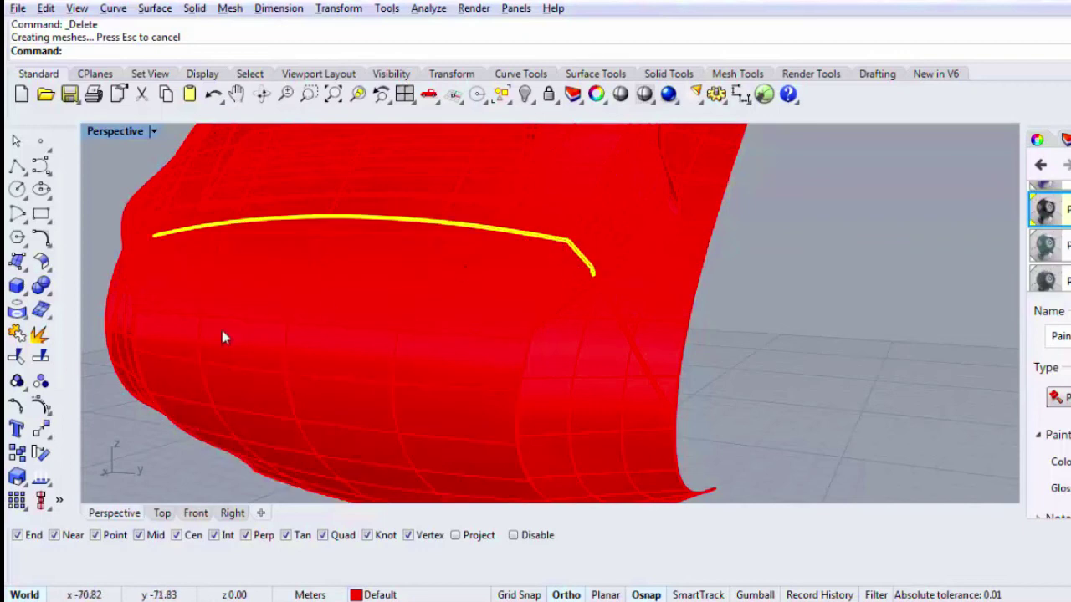
# Step: Apply the same dark paint material to the gap strips on the opposite headlight surround and blue side panel
pyautogui.moveTo(220, 327); pyautogui.dragTo(340, 328, button='right')
pyautogui.write('z')
pyautogui.press('Return')
pyautogui.write('e')
pyautogui.press('Return')
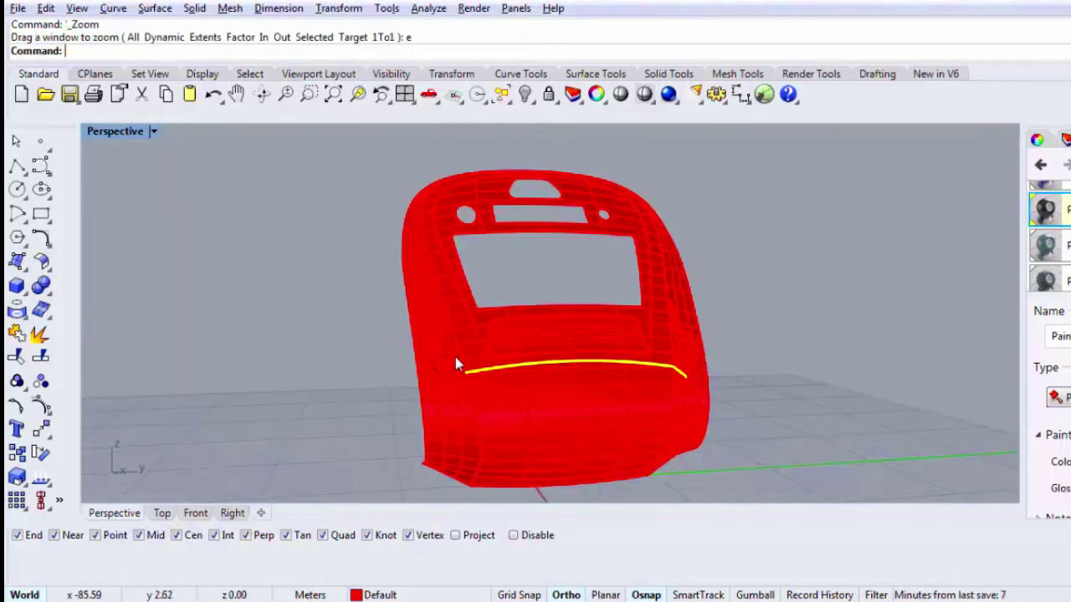
pyautogui.scroll(3, 468, 381)
pyautogui.scroll(3, 494, 402)
pyautogui.rightClick(475, 389)
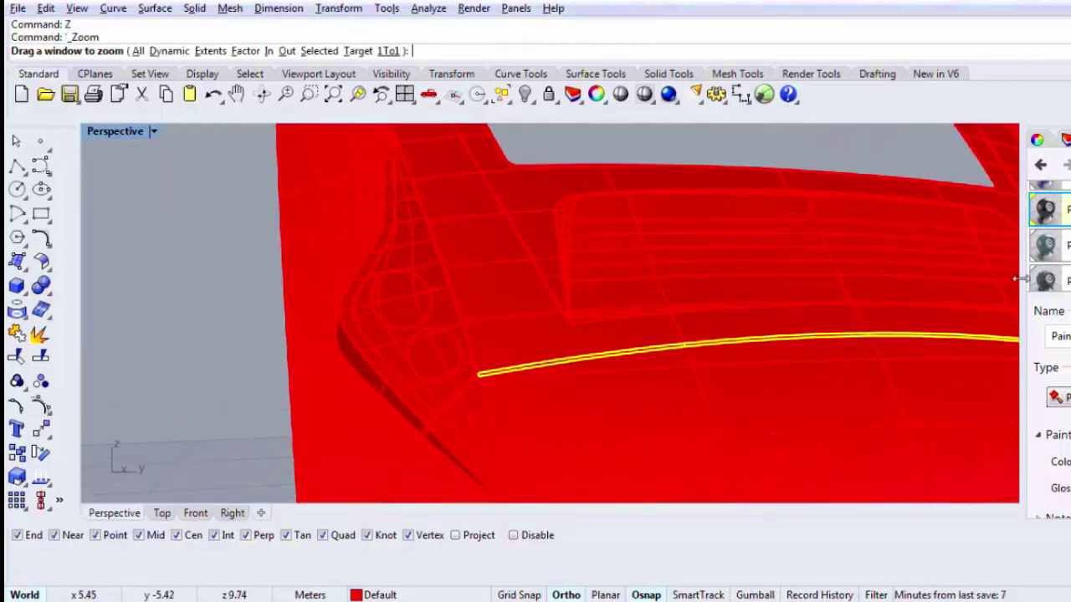
pyautogui.press('Escape')
pyautogui.moveTo(1044, 217); pyautogui.dragTo(456, 404)
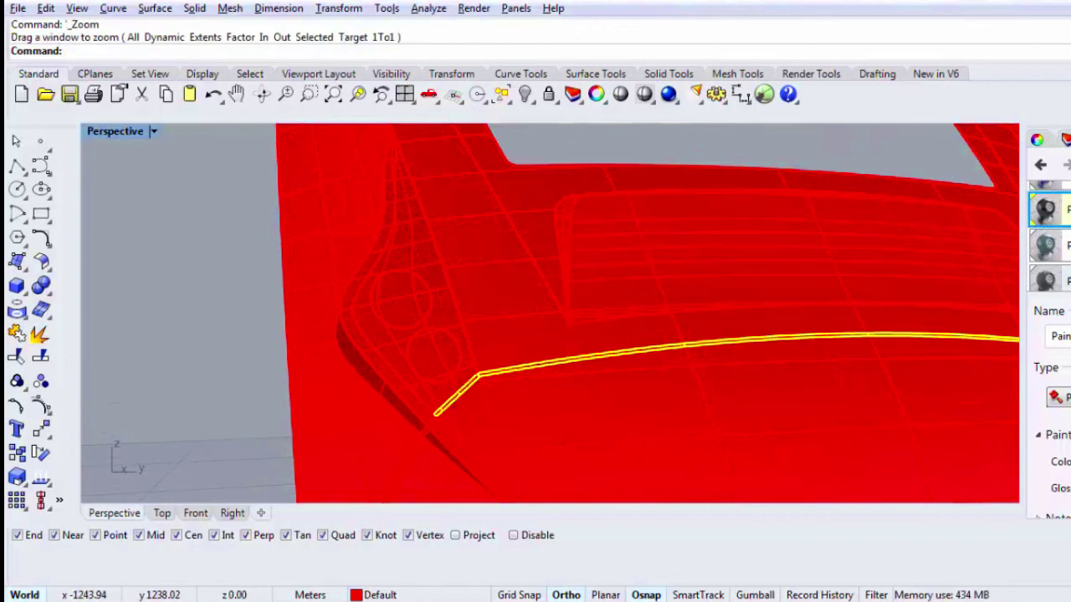
pyautogui.moveTo(1044, 215); pyautogui.dragTo(431, 423)
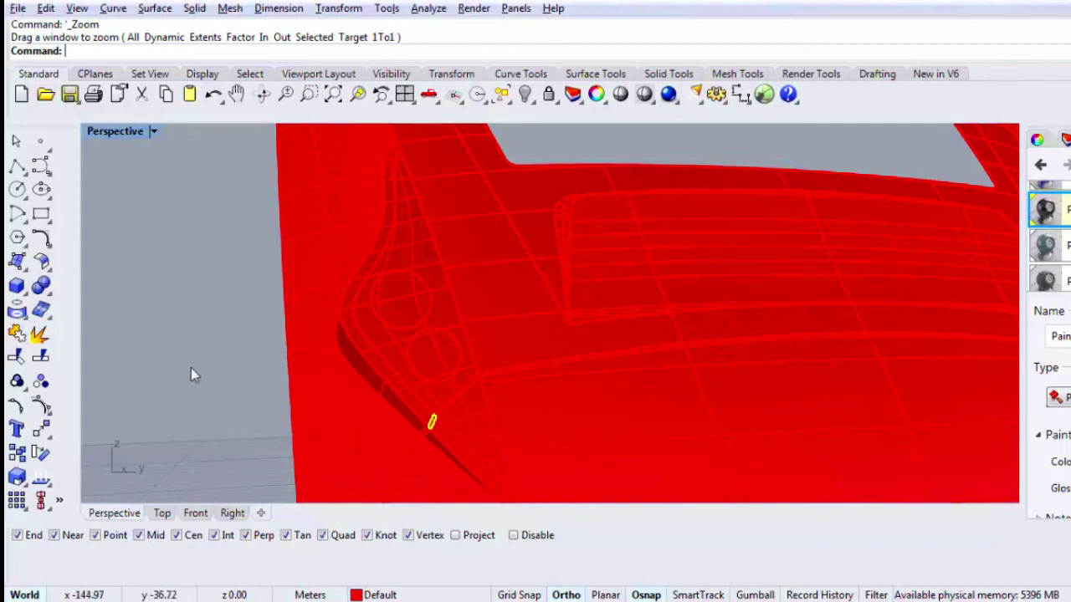
pyautogui.moveTo(1045, 209); pyautogui.dragTo(425, 435)
# Step: Preview the nose in rendered shading and inspect the dark panel gap from the front
pyautogui.click(642, 94)
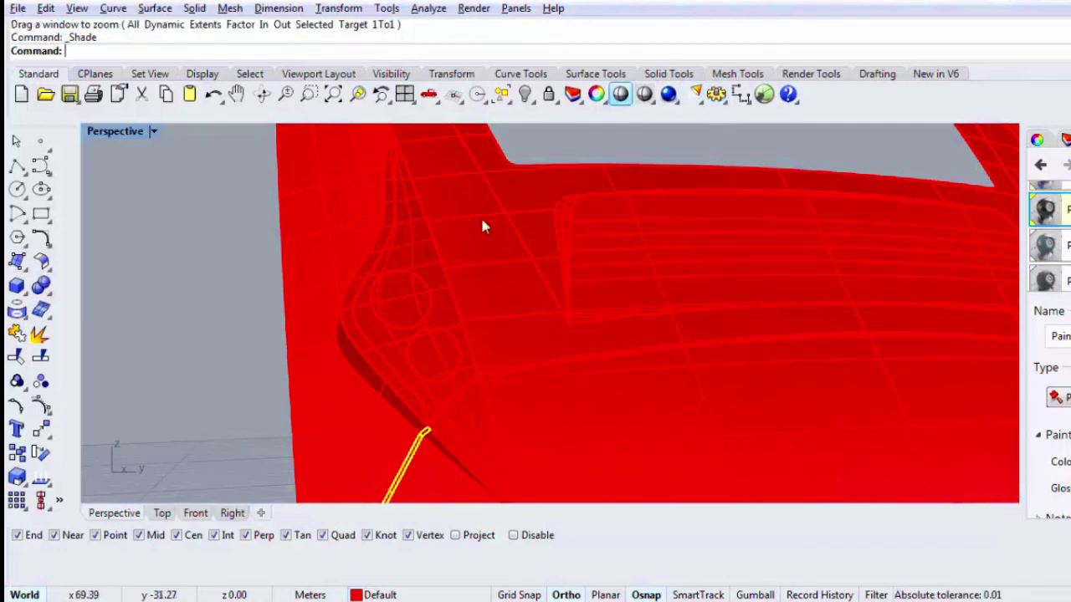
pyautogui.scroll(-5, 468, 276)
pyautogui.write('z')
pyautogui.press('Return')
pyautogui.write('e')
pyautogui.press('Return')
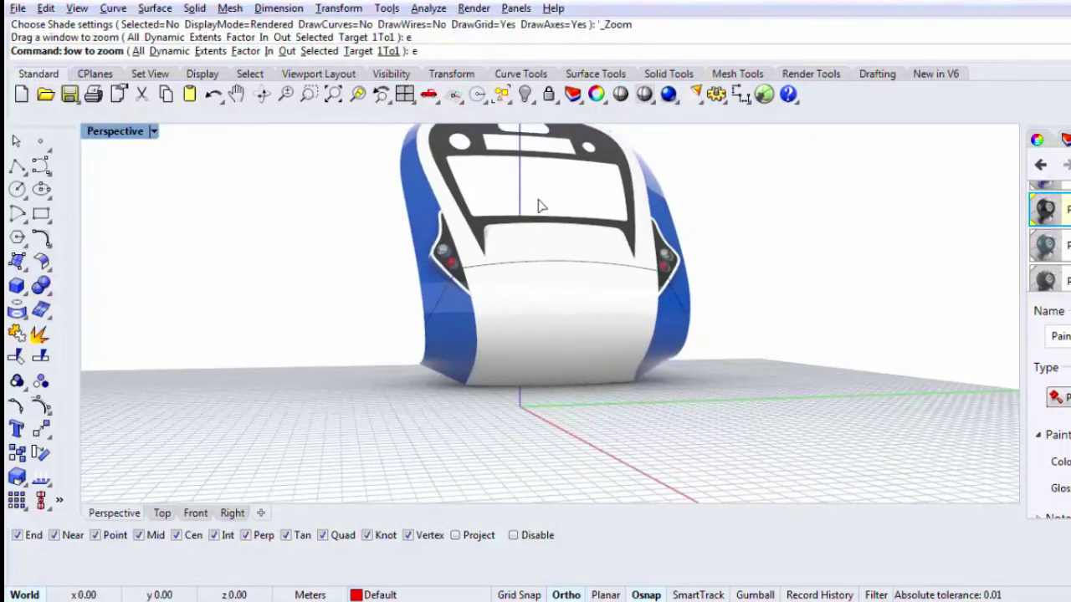
pyautogui.moveTo(537, 206)
pyautogui.mouseDown(button='right')
pyautogui.moveTo(518, 246)
pyautogui.moveTo(464, 208)
pyautogui.mouseUp(button='right')
# Step: Unhide all hidden parts of the train and clear the selection
pyautogui.rightClick(524, 94)
pyautogui.click(596, 94)
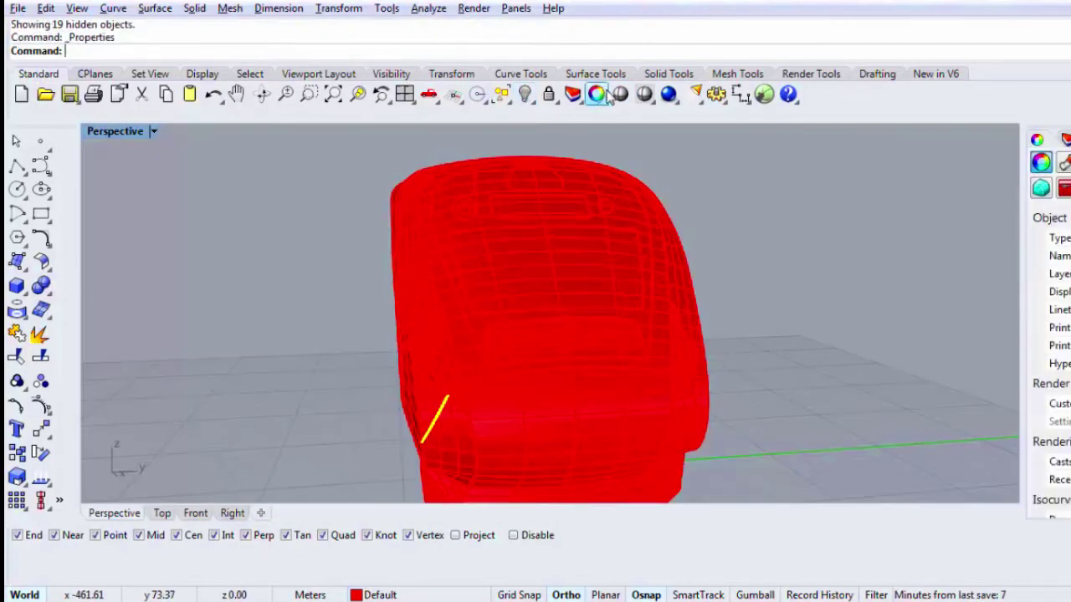
pyautogui.press('Escape')
pyautogui.rightClick(527, 96)
pyautogui.moveTo(527, 199); pyautogui.dragTo(617, 189, button='right')
# Step: Preview the complete train in rendered shading and inspect the panel gap on the nose and side
pyautogui.click(620, 96)
pyautogui.press('Return')
pyautogui.write('e')
pyautogui.press('Return')
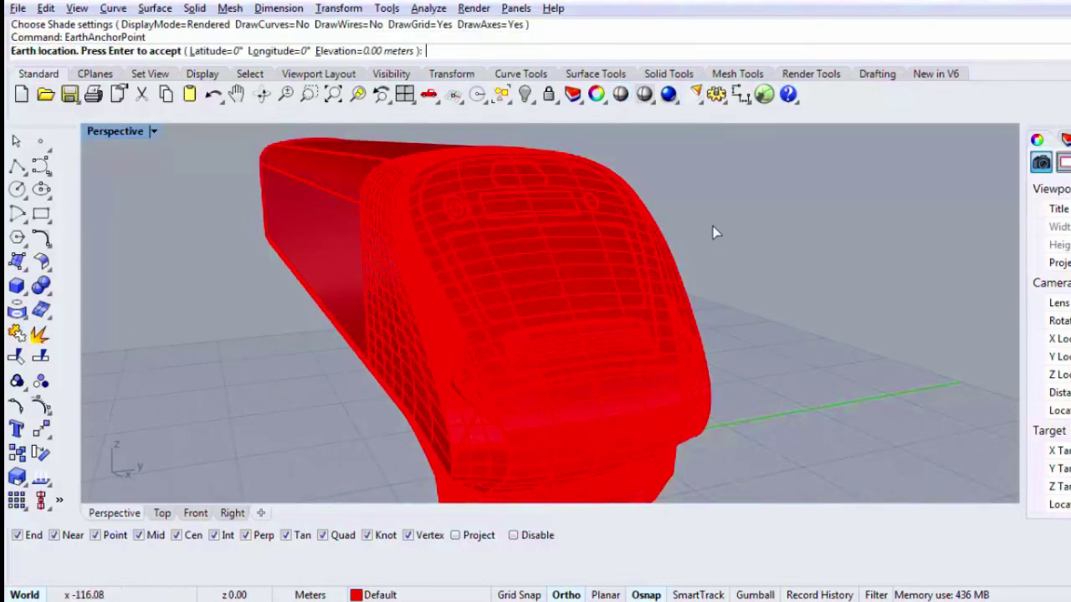
pyautogui.write('z')
pyautogui.press('Return')
pyautogui.write('e')
pyautogui.press('Return')
pyautogui.press('Return')
pyautogui.click(619, 94)
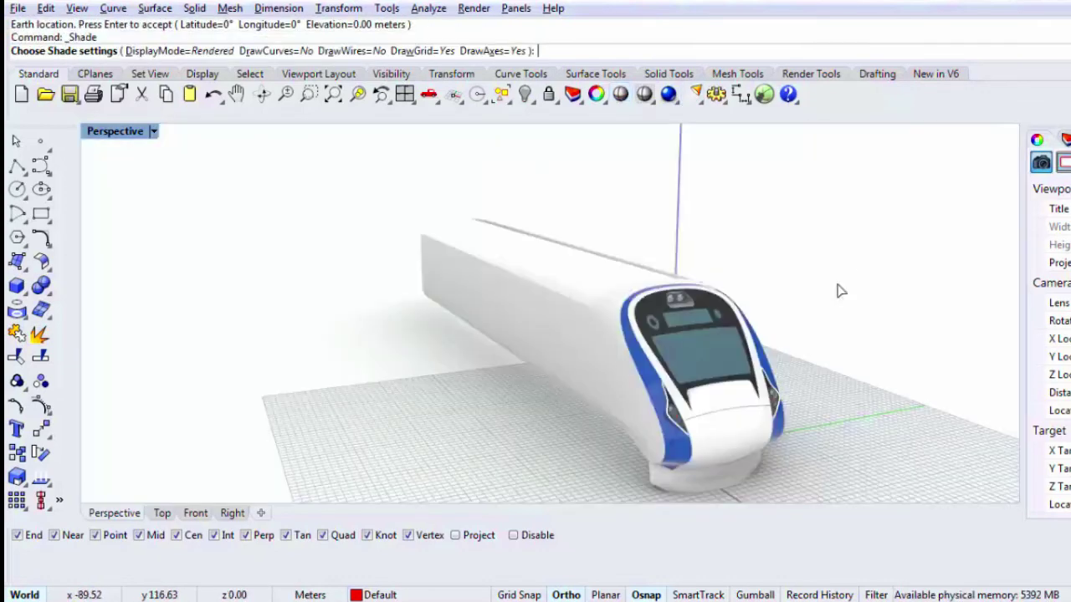
pyautogui.scroll(5, 831, 363)
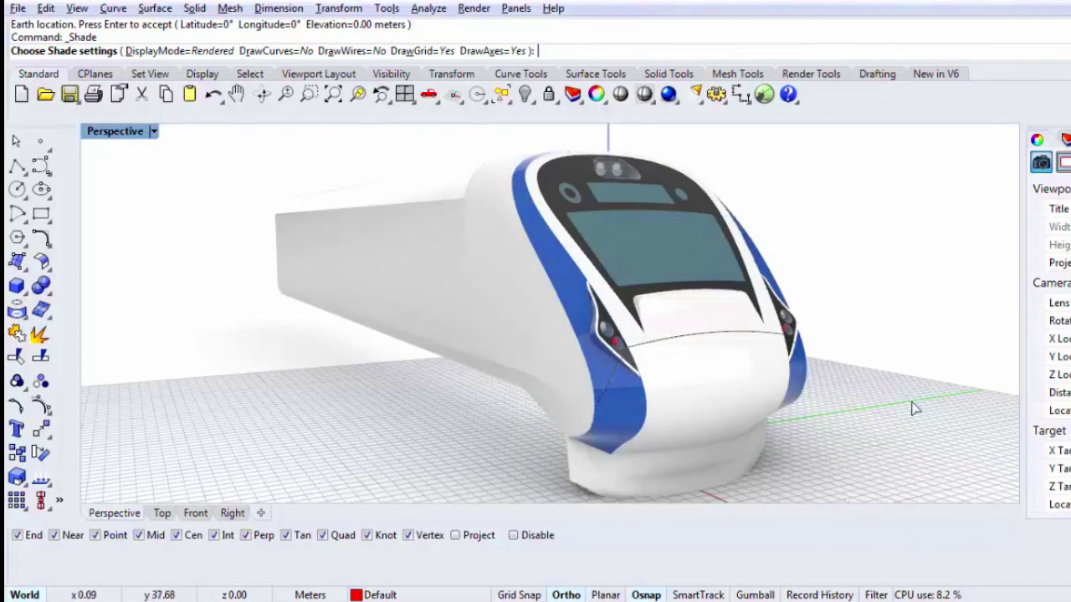